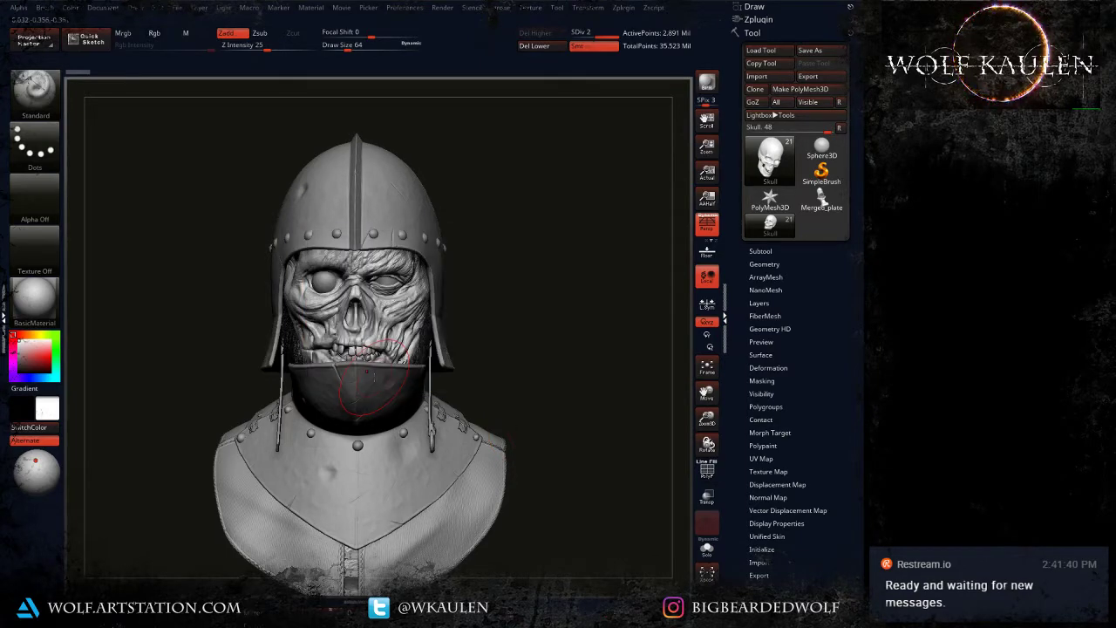
Step: Examine the helmeted skull bust from the front and side, including the face up close
alt+drag(521, 423, 339, 384)
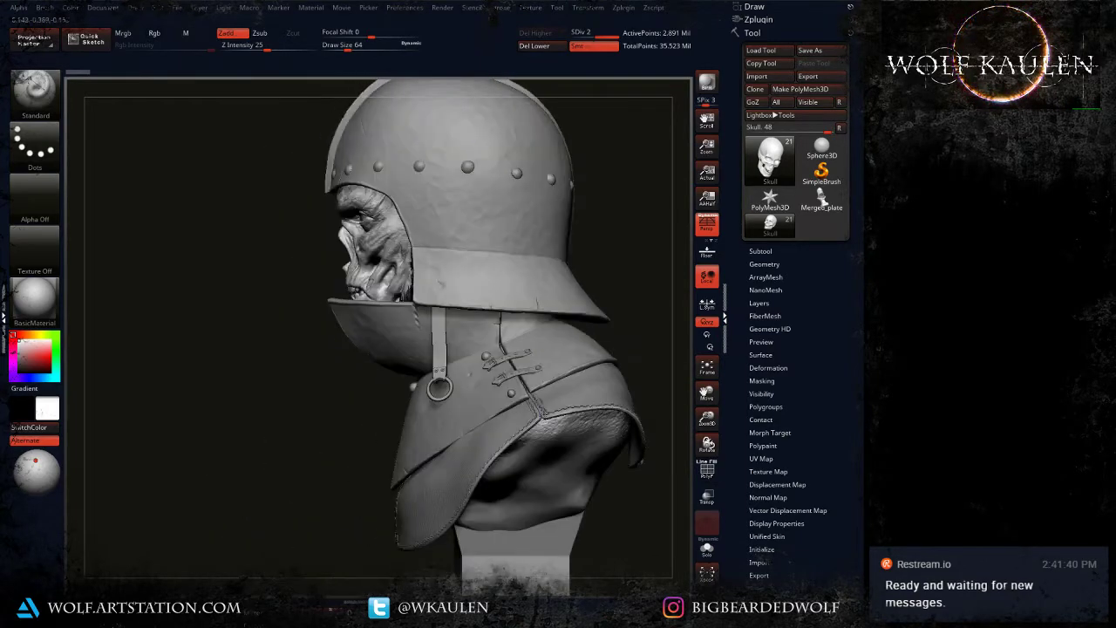
drag(196, 410, 378, 412)
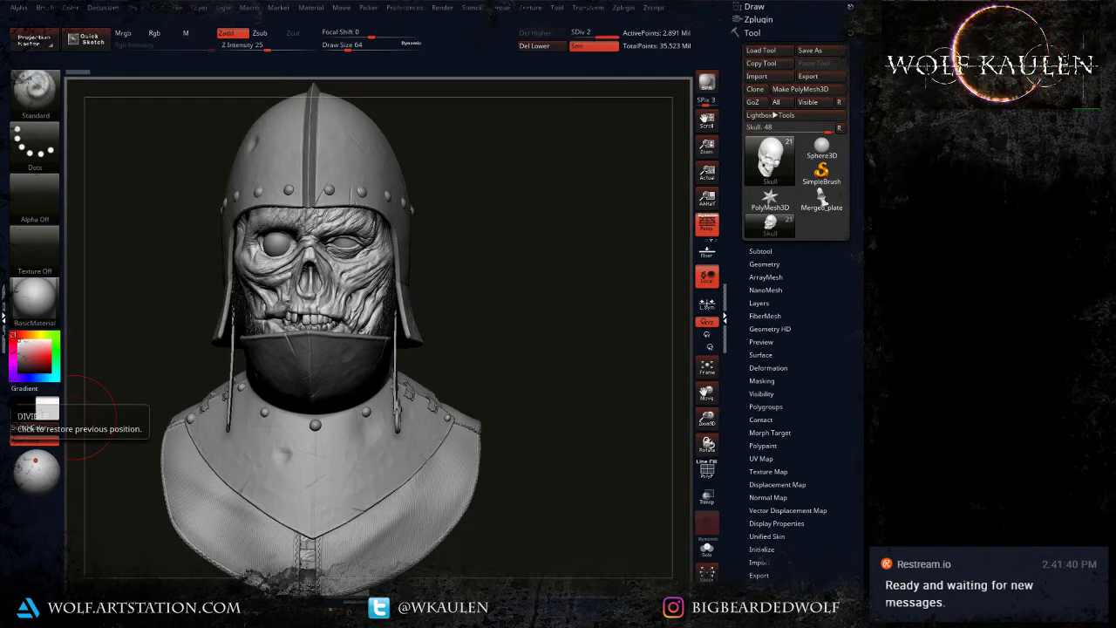
mouse_move(505, 354)
mouse_down()
mouse_move(513, 376)
mouse_move(508, 357)
mouse_up()
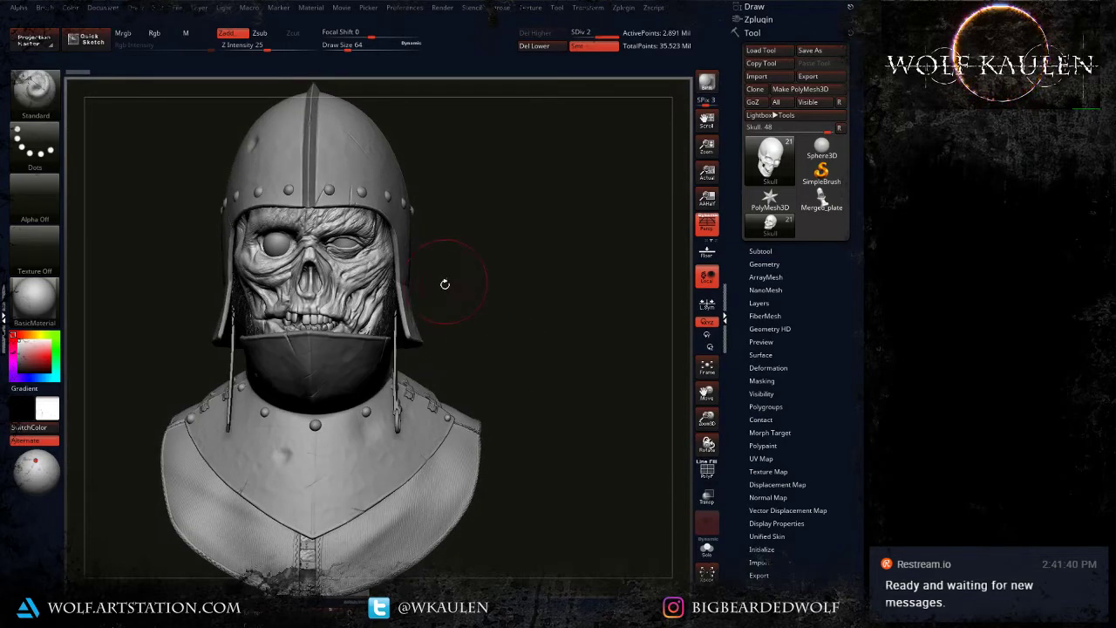
alt+drag(449, 314, 485, 475)
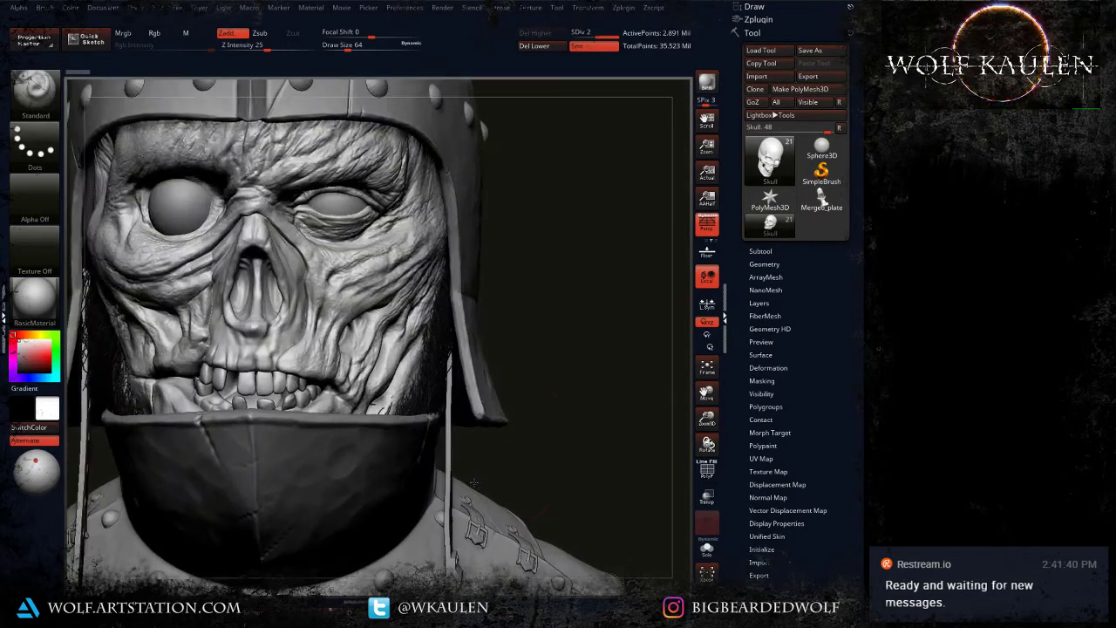
alt+drag(449, 387, 509, 470)
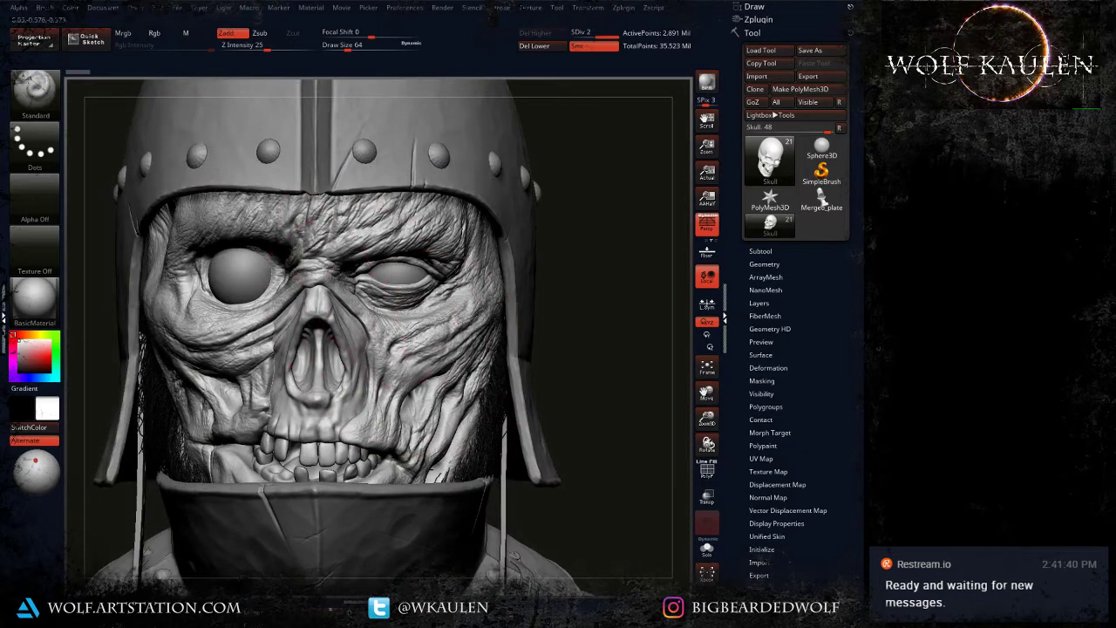
right_drag(244, 324, 340, 334)
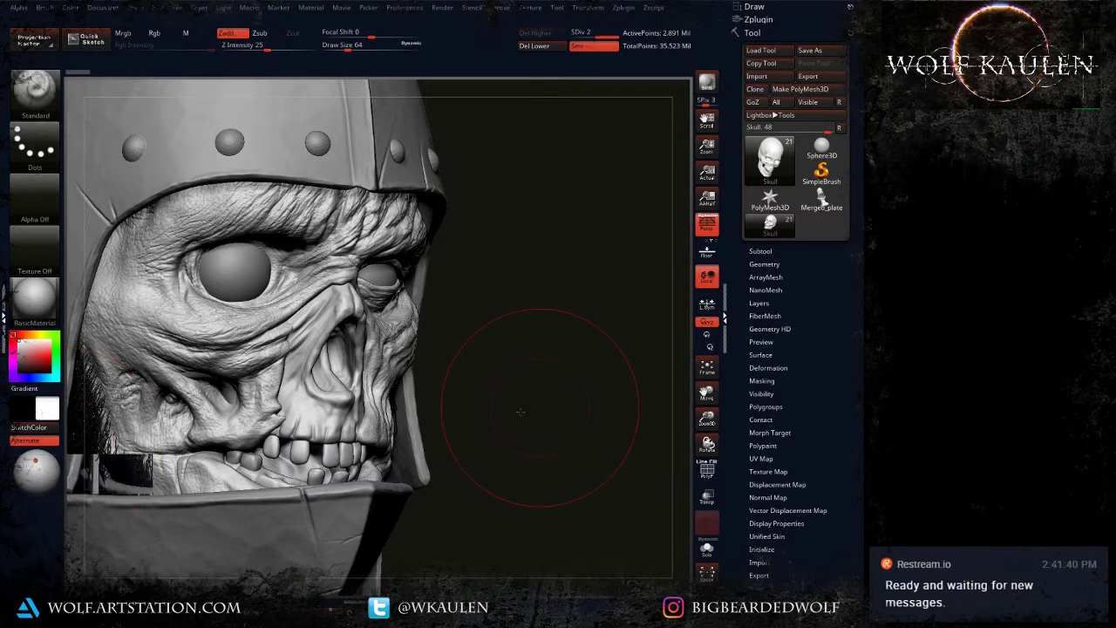
drag(541, 406, 446, 403)
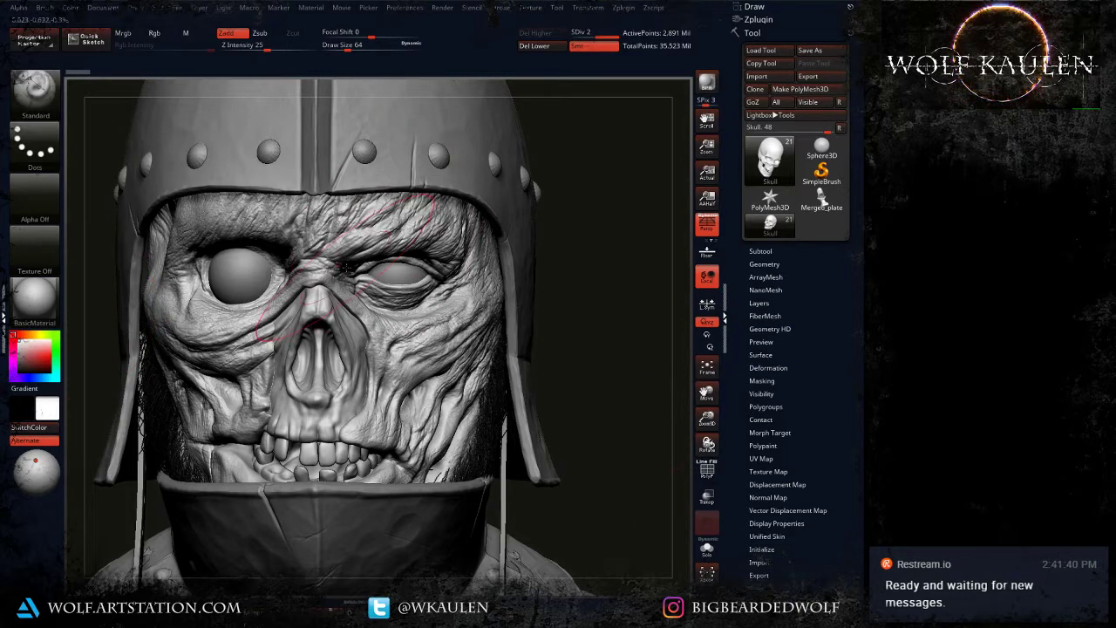
mouse_move(349, 267)
alt+right_down()
mouse_move(337, 327)
mouse_move(361, 334)
mouse_move(412, 309)
alt+right_up()
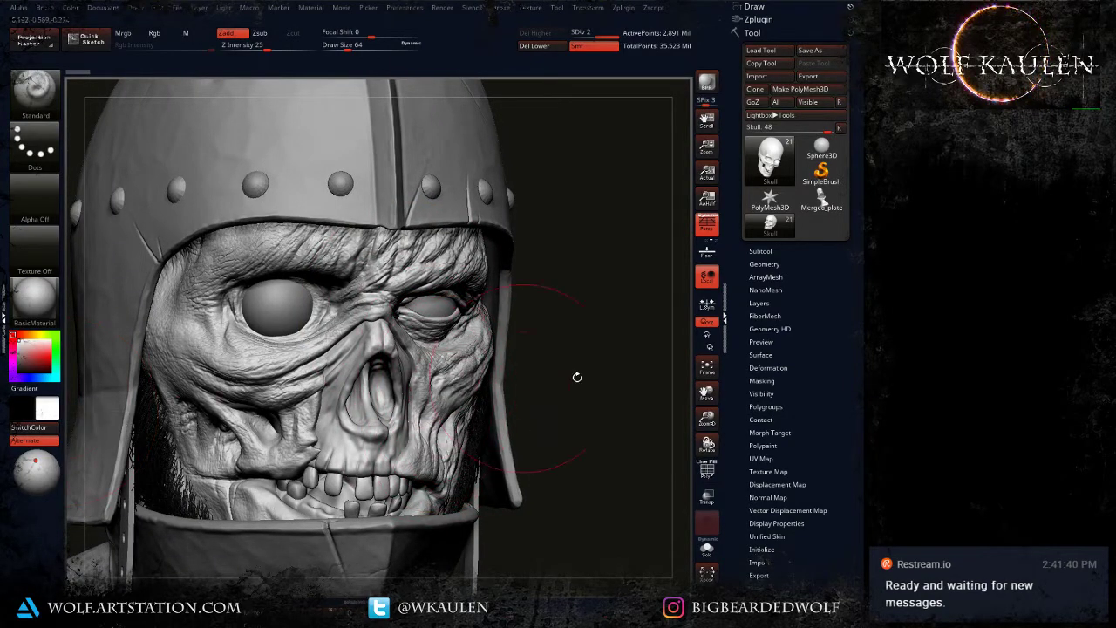
key(f)
drag(550, 417, 516, 413)
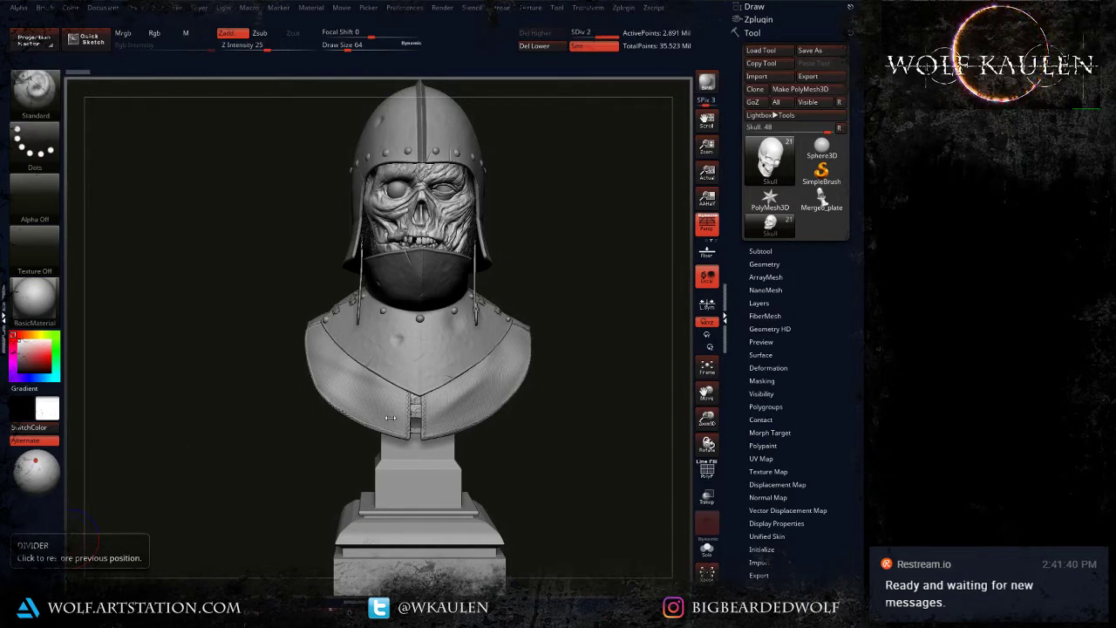
alt+drag(531, 271, 499, 377)
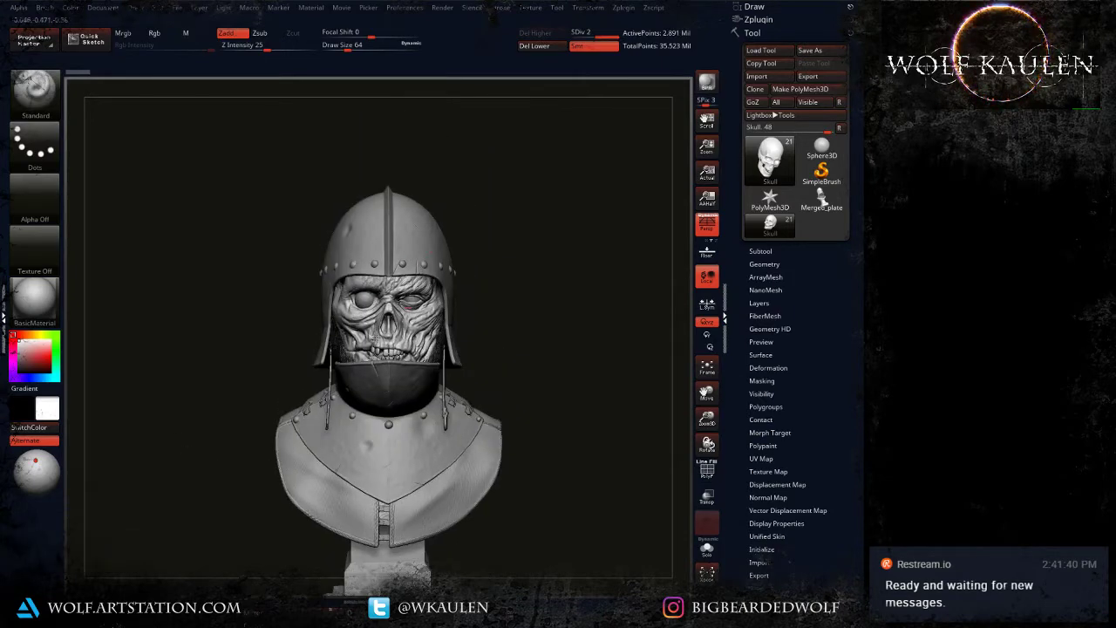
alt+drag(365, 511, 363, 596)
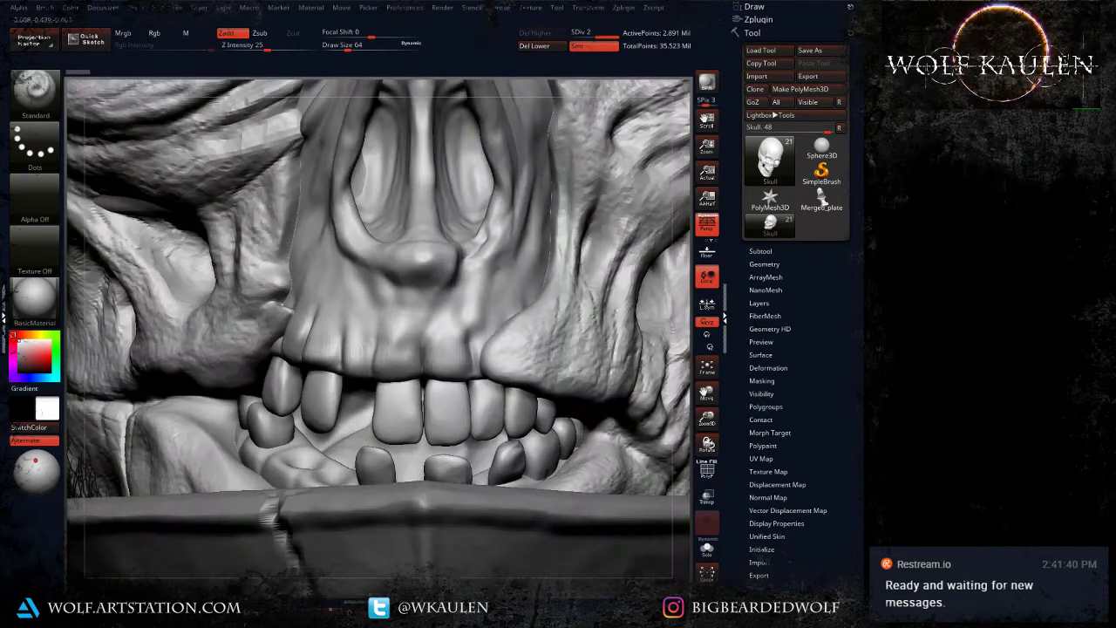
Step: Choose the Flatten brush, set its Draw Size to 7 and flatten the bone ridges above the upper front teeth
alt+right_drag(446, 279, 404, 273)
key(b)
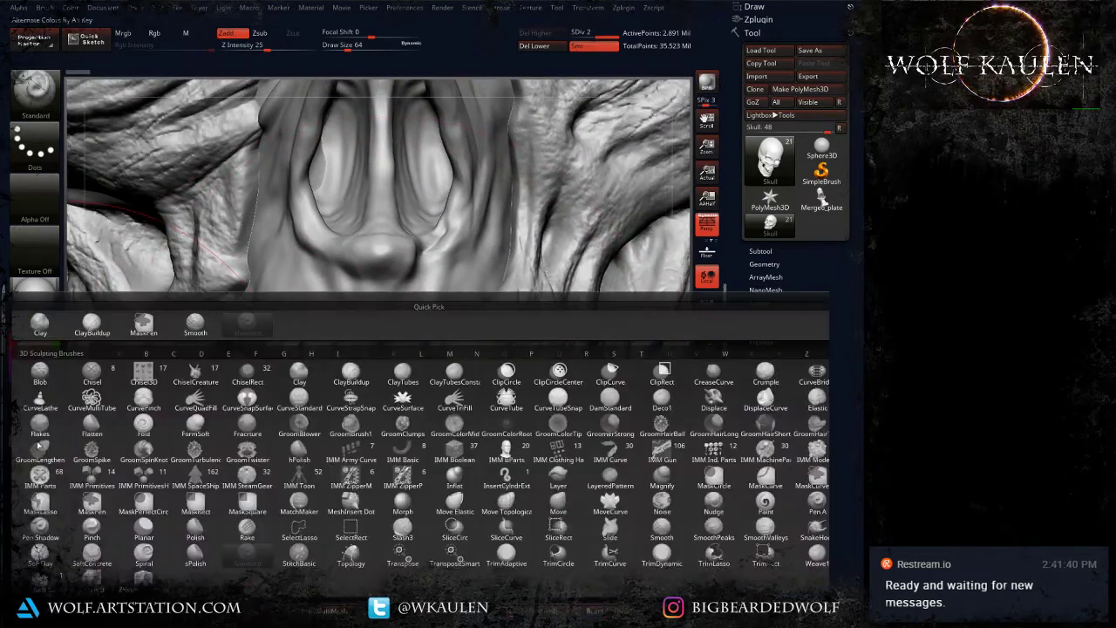
click(37, 444)
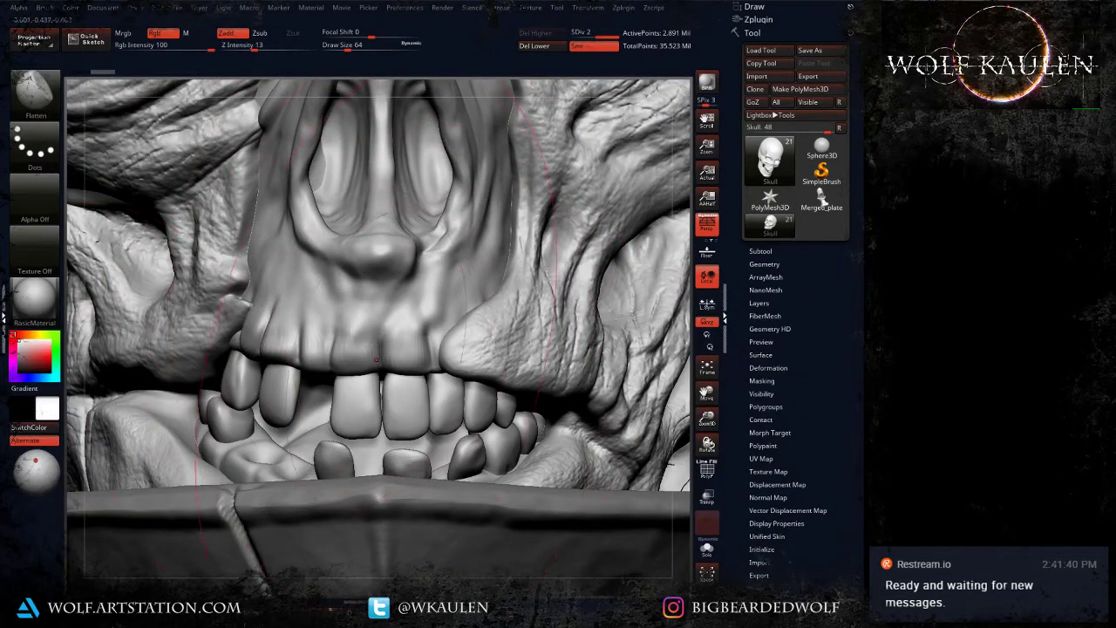
mouse_move(361, 354)
right_down()
mouse_move(410, 353)
mouse_move(389, 351)
right_up()
key(s)
mouse_move(353, 348)
mouse_down()
mouse_move(338, 347)
mouse_move(359, 343)
mouse_move(344, 325)
mouse_move(359, 338)
mouse_move(352, 351)
mouse_up()
mouse_move(355, 349)
mouse_down()
mouse_move(352, 331)
mouse_move(407, 326)
mouse_up()
right_drag(407, 324, 351, 323)
drag(410, 338, 429, 312)
mouse_move(422, 335)
mouse_down()
mouse_move(414, 324)
mouse_move(438, 290)
mouse_up()
mouse_move(434, 293)
mouse_down()
mouse_move(439, 265)
mouse_move(447, 279)
mouse_up()
Step: Flatten the bone ridges along the side of the upper jaw with short strokes
right_drag(446, 279, 566, 284)
mouse_move(276, 334)
mouse_down()
mouse_move(285, 358)
mouse_move(297, 350)
mouse_move(289, 361)
mouse_up()
drag(289, 335, 286, 354)
drag(313, 291, 315, 299)
drag(268, 324, 263, 342)
drag(293, 286, 290, 308)
Step: Switch to the Standard brush at the nasal bone and set its Draw Size to 4
alt+right_drag(301, 279, 313, 431)
alt+right_drag(319, 193, 304, 291)
key(b)
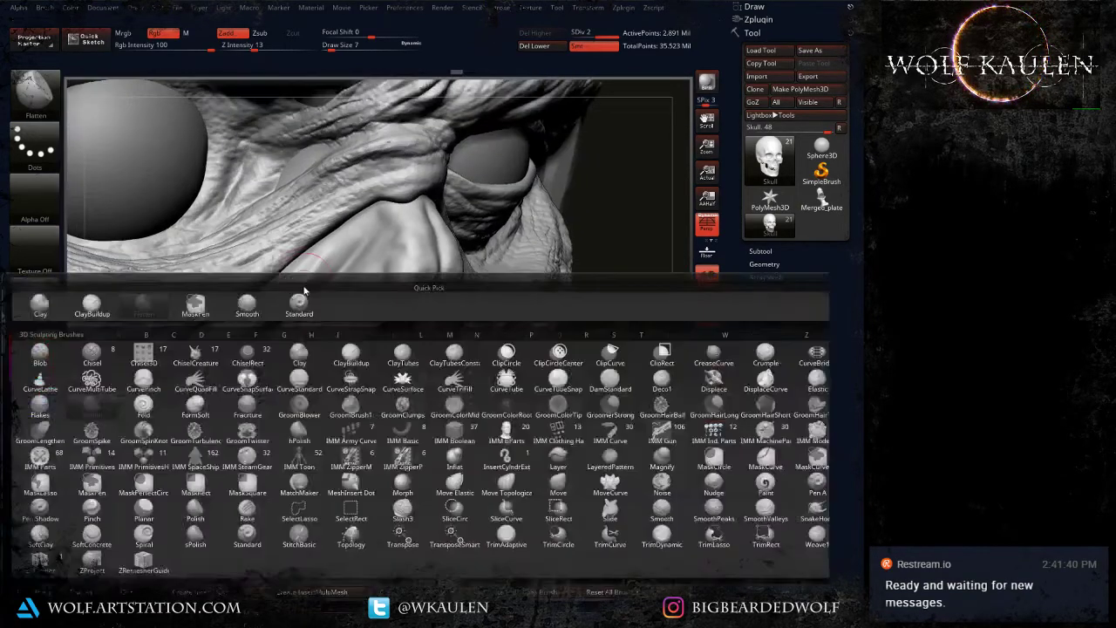
key(s)
key(t)
mouse_move(318, 250)
right_down()
mouse_move(271, 277)
mouse_move(320, 300)
right_up()
key(s)
click(309, 294)
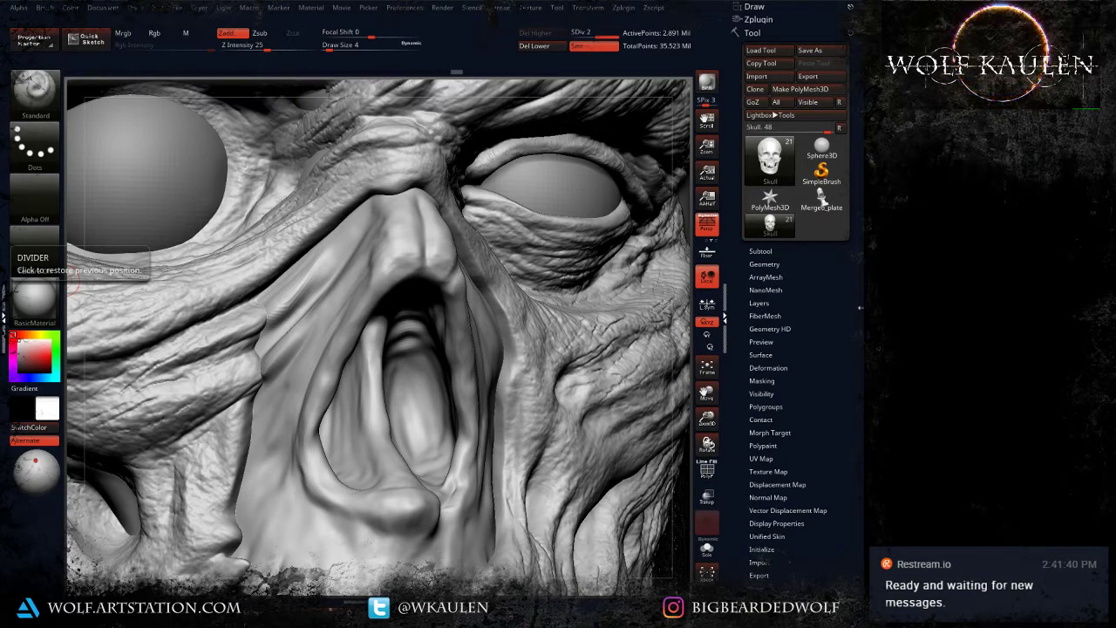
Step: Raise the Draw Size to 6 and sculpt the bone just above the upper front teeth with the Standard brush
key(space)
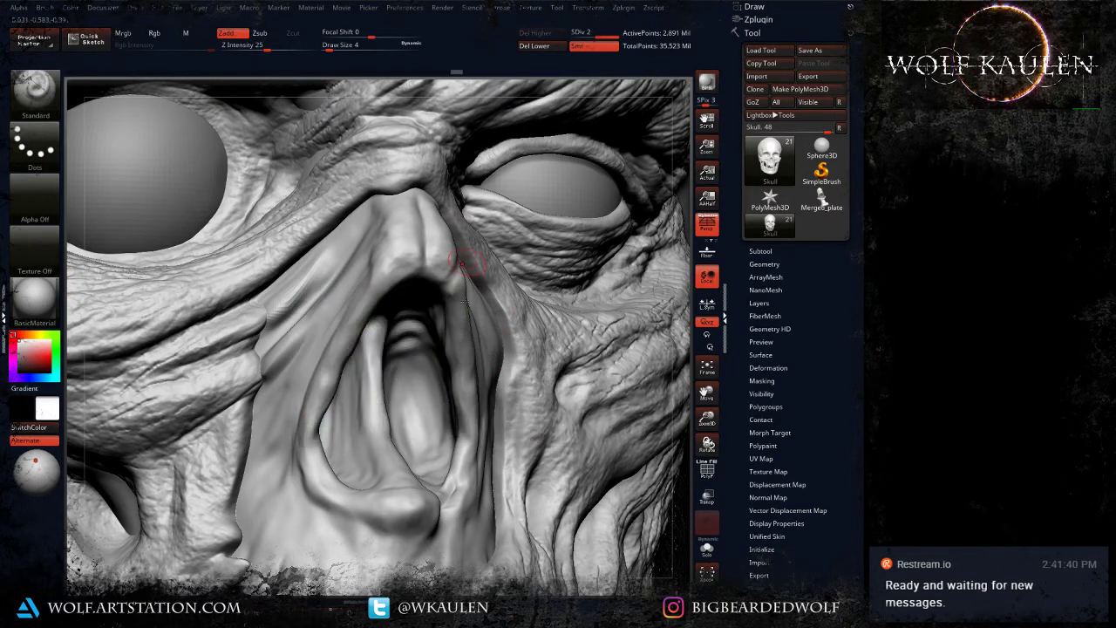
key(f)
drag(619, 349, 607, 345)
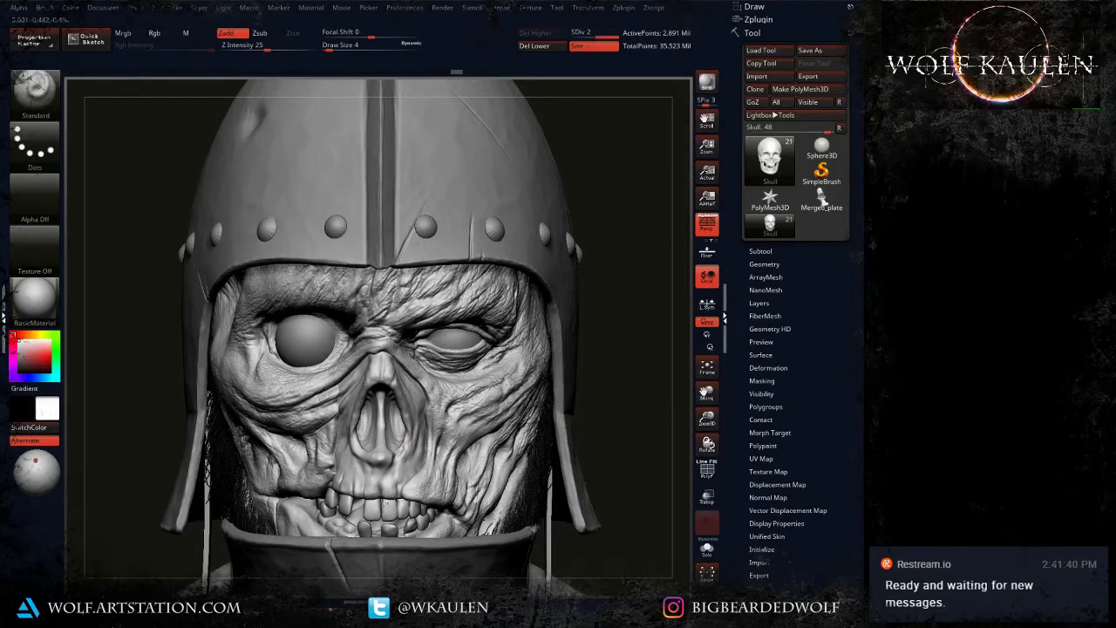
mouse_move(379, 502)
ctrl+right_down()
mouse_move(388, 506)
mouse_move(386, 481)
ctrl+right_up()
key(])
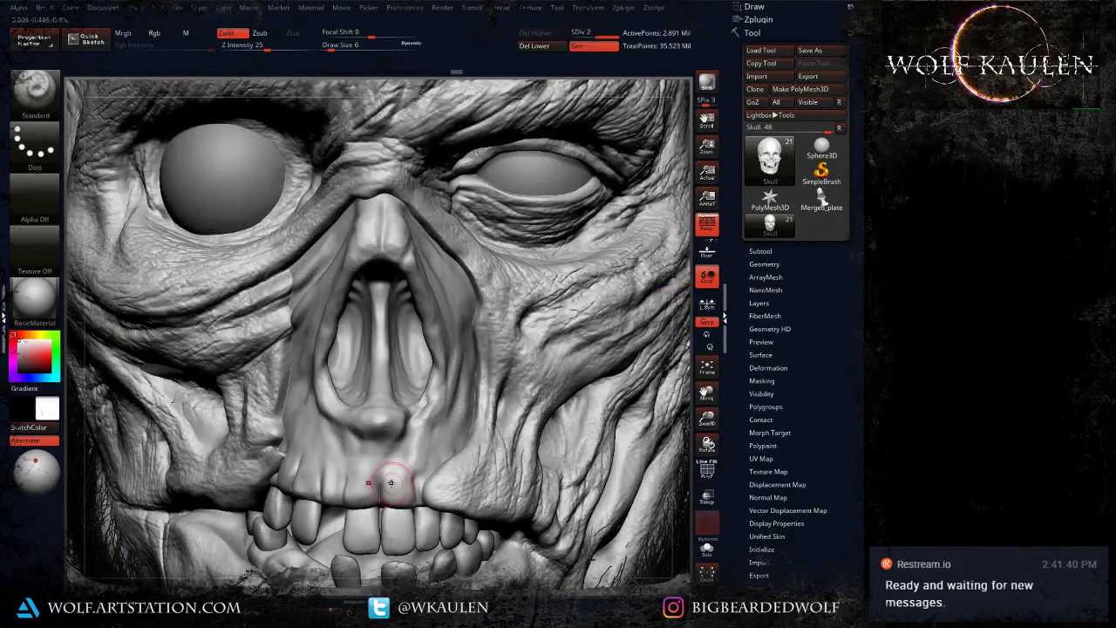
mouse_move(396, 480)
mouse_down()
mouse_move(402, 512)
mouse_move(404, 494)
mouse_up()
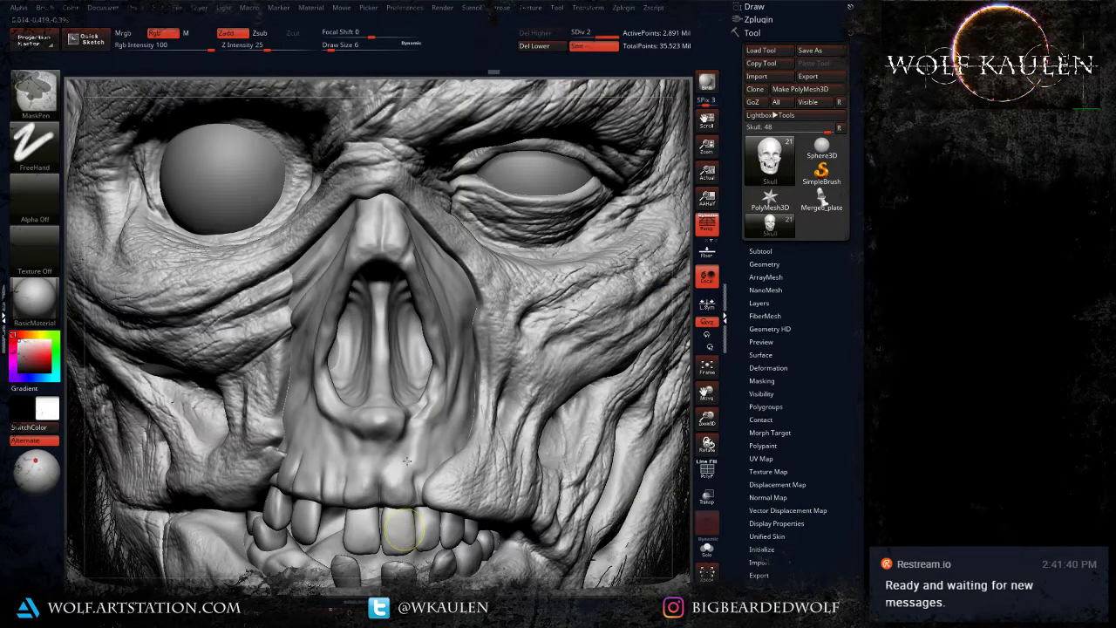
Step: Return to the Flatten brush and flatten the gum ridge above the two upper front teeth
key(b)
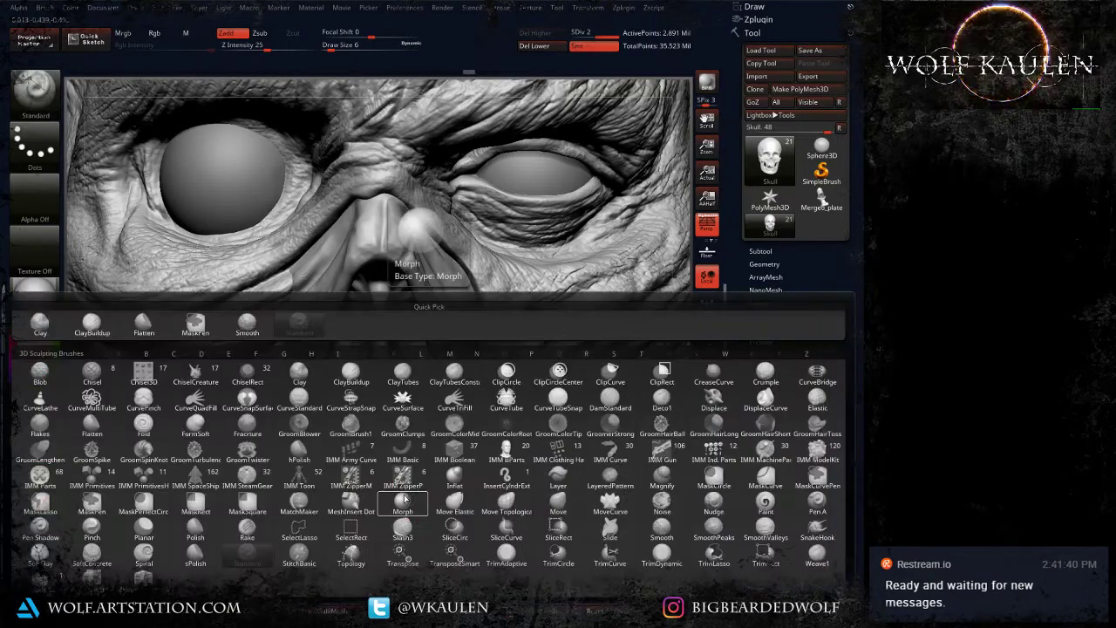
key(f)
key(a)
mouse_move(385, 475)
mouse_down()
mouse_move(402, 471)
mouse_move(410, 449)
mouse_move(402, 489)
mouse_up()
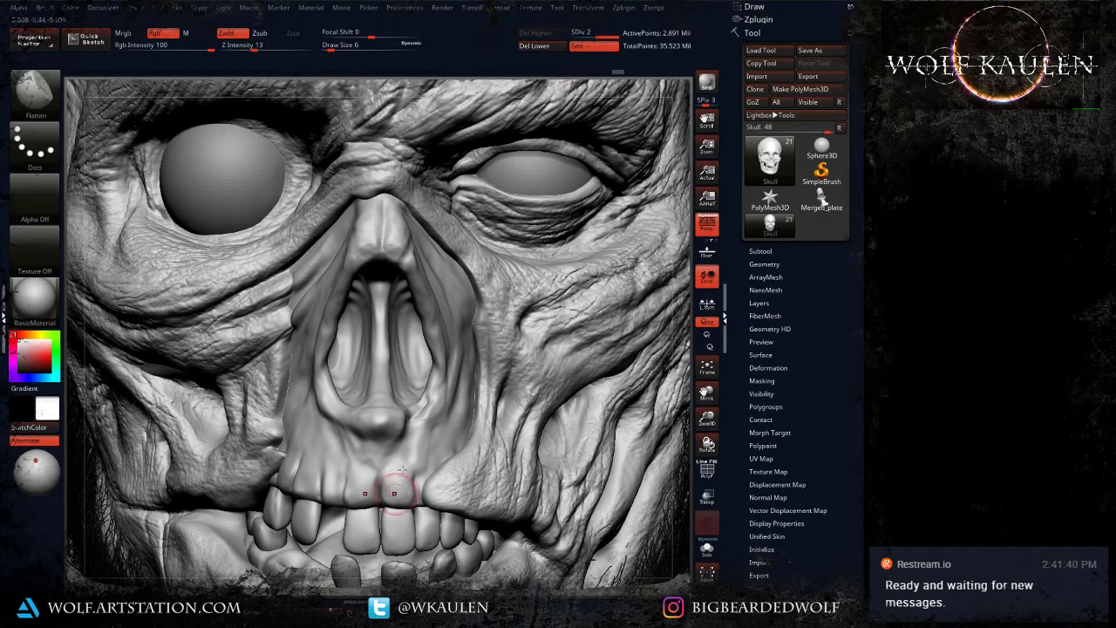
Step: Switch to the Move brush, set its Draw Size to 3 and adjust the shape of the upper jaw bone above the teeth
right_drag(426, 475, 558, 479)
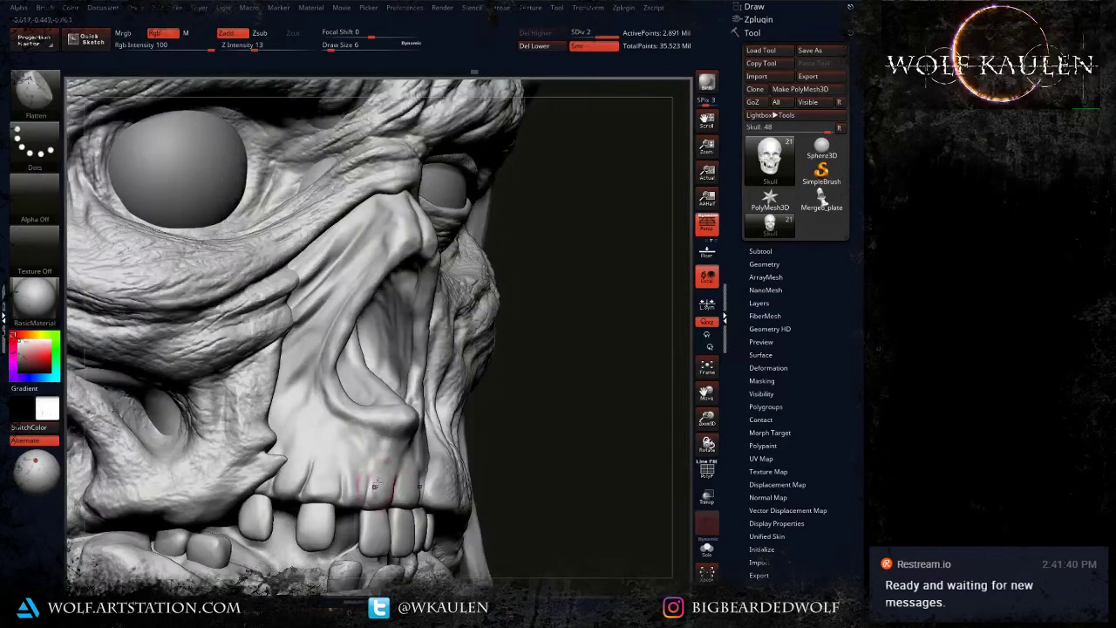
right_drag(321, 462, 375, 479)
key(b)
key(m)
key(v)
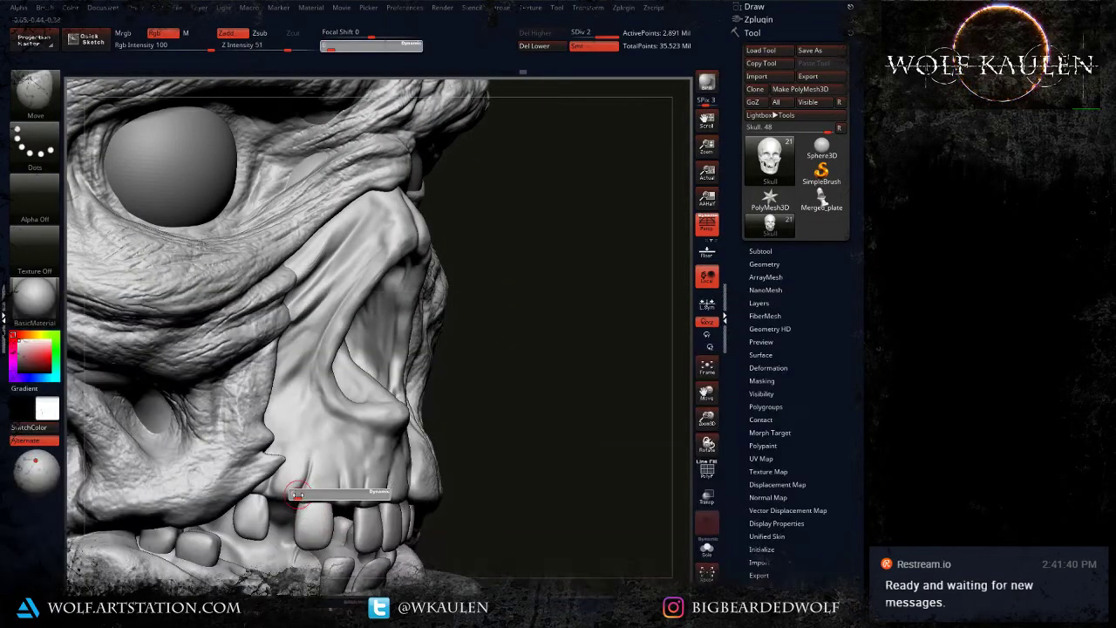
drag(283, 487, 274, 486)
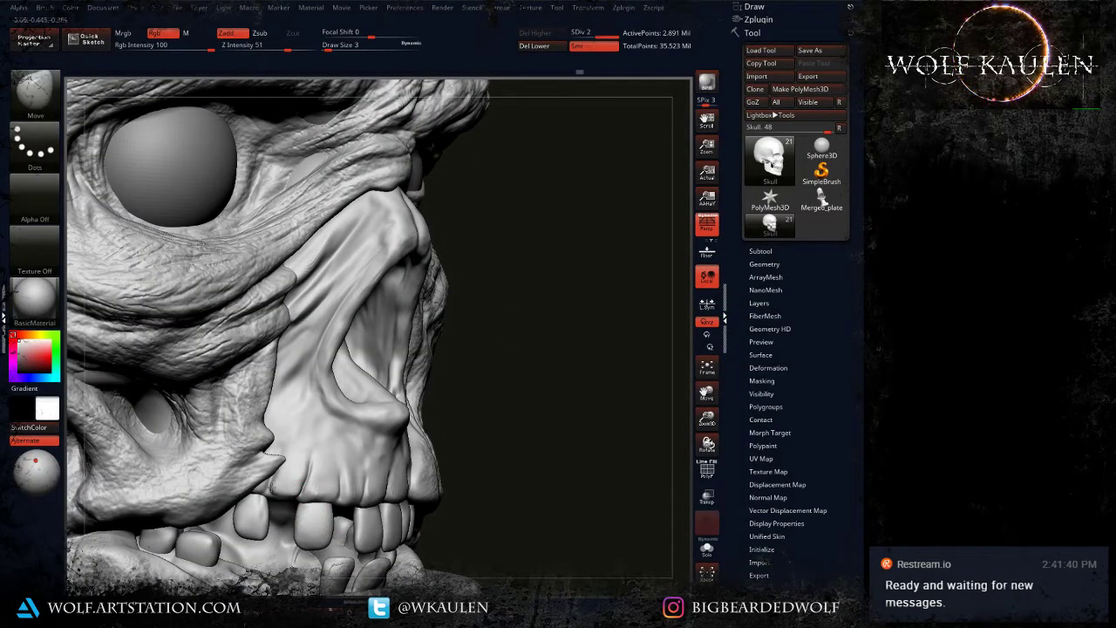
mouse_move(309, 509)
alt+right_down()
mouse_move(293, 491)
mouse_move(199, 477)
alt+right_up()
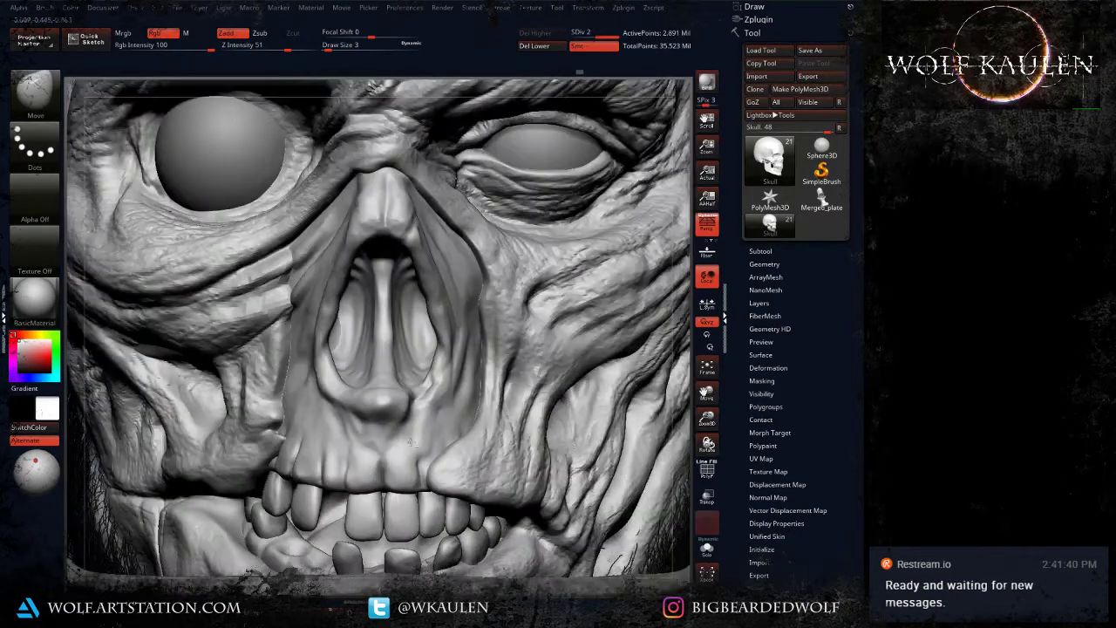
drag(414, 440, 412, 434)
mouse_move(431, 411)
alt+right_down()
mouse_move(404, 448)
mouse_move(408, 492)
alt+right_up()
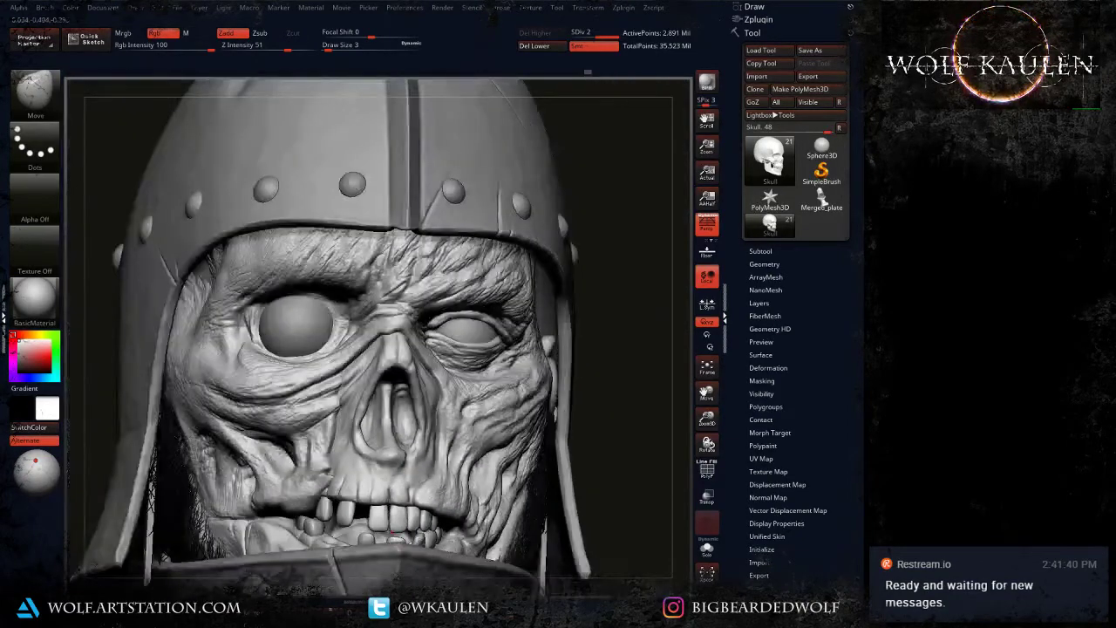
ctrl+right_drag(393, 539, 399, 506)
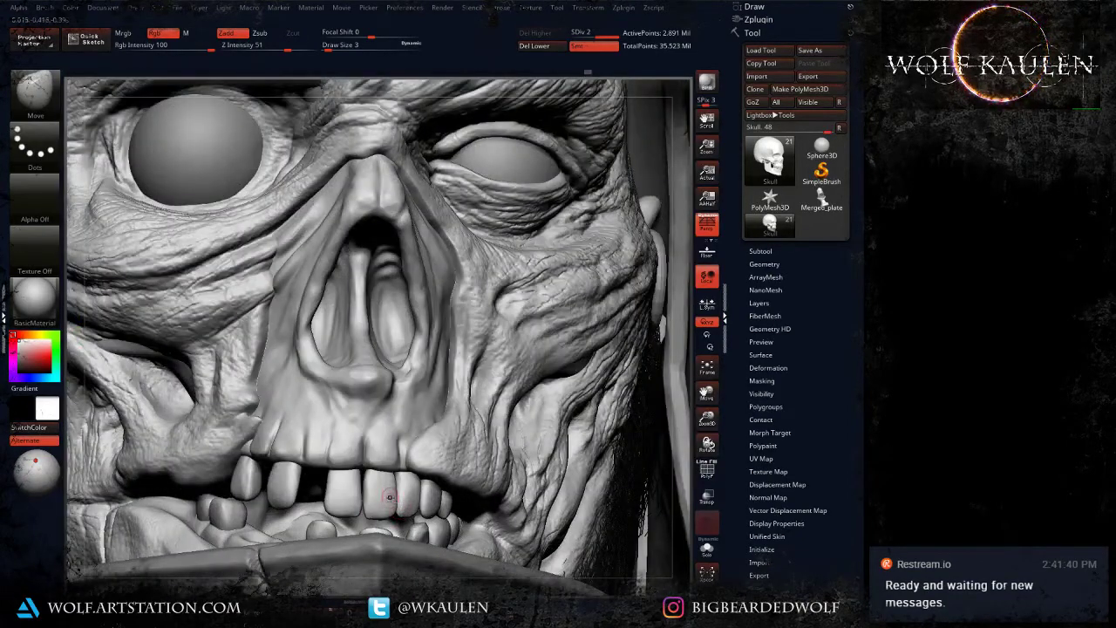
Step: Display the skull's polygroup wireframe and isolate the skull from the other subtools
key(shift+f)
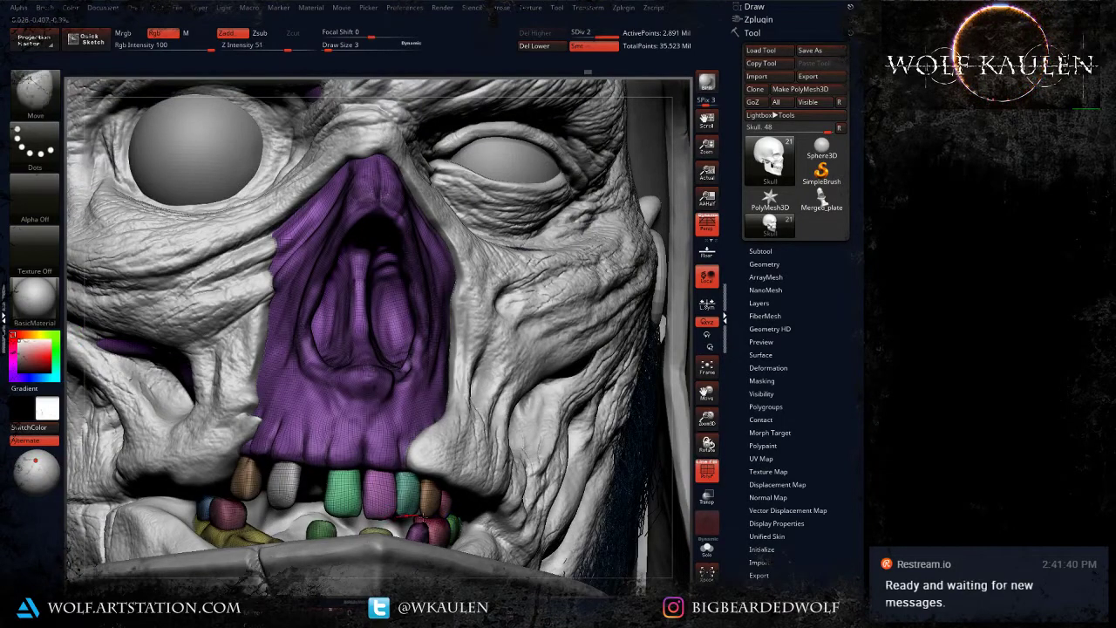
alt+right_drag(423, 516, 202, 477)
click(713, 557)
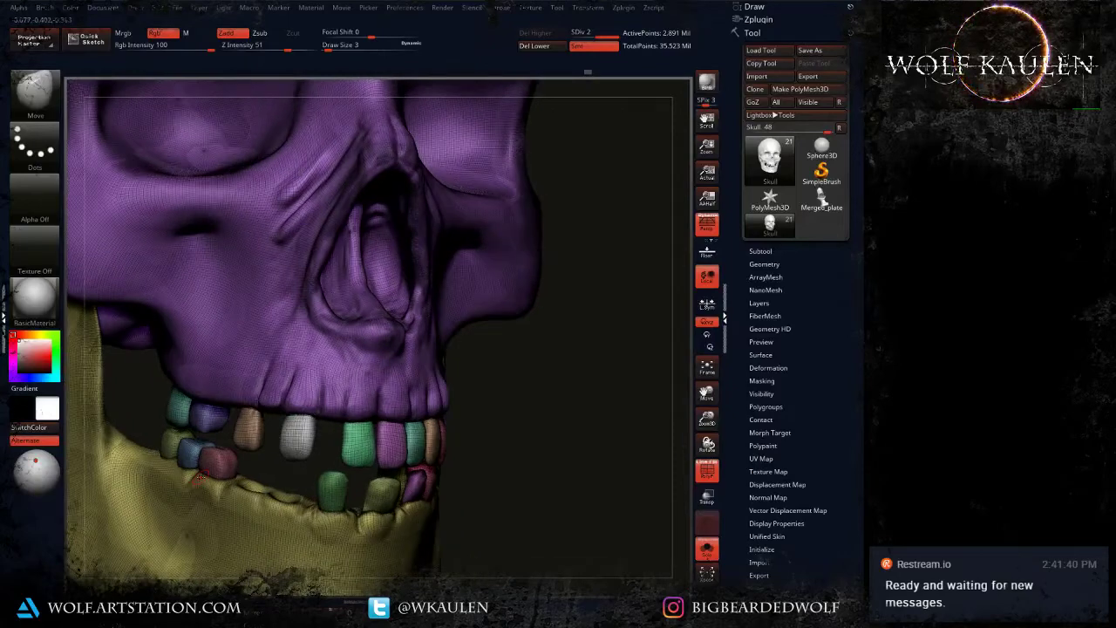
Step: Hide the polygroups of the five back teeth on the near side of the upper and lower jaws
ctrl+shift+click(174, 440)
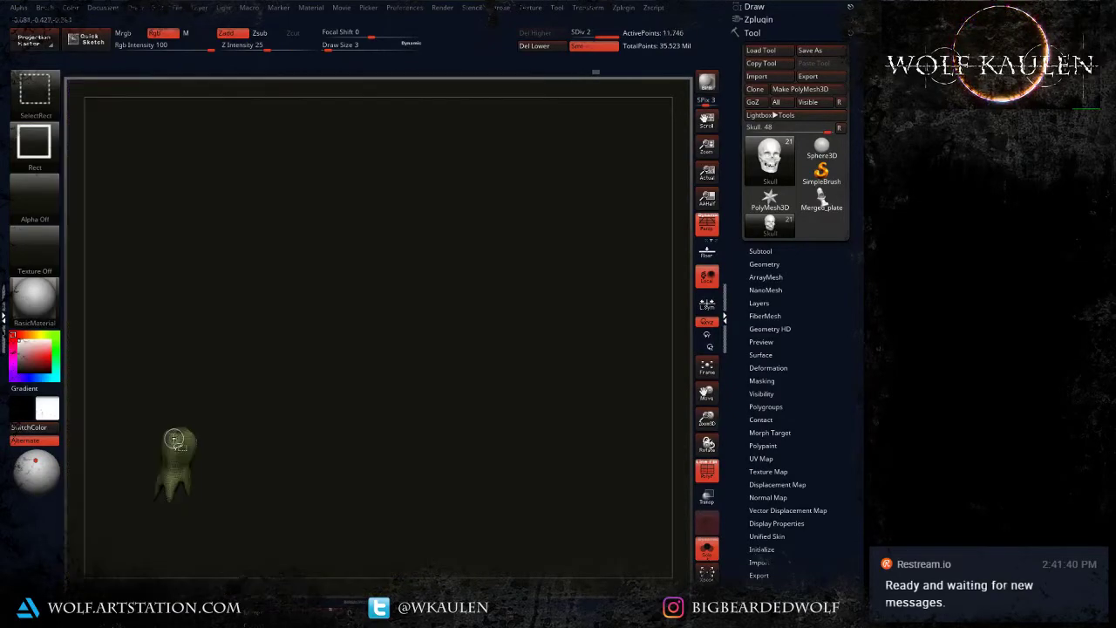
ctrl+shift+click(178, 406)
ctrl+shift+click(176, 404)
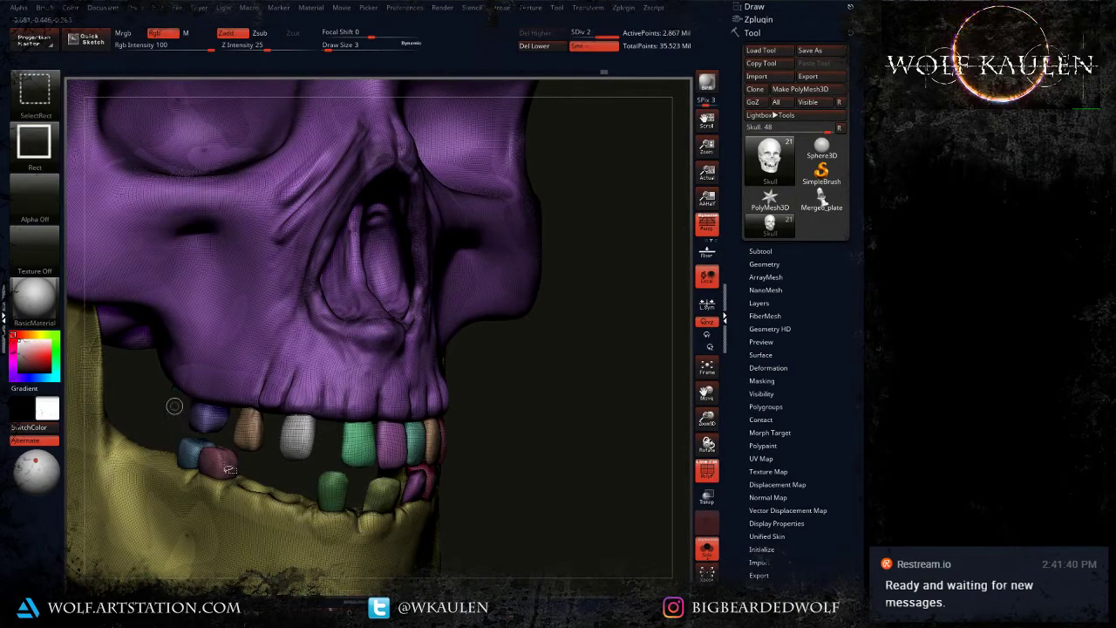
ctrl+shift+click(196, 453)
ctrl+shift+click(225, 463)
ctrl+shift+click(209, 420)
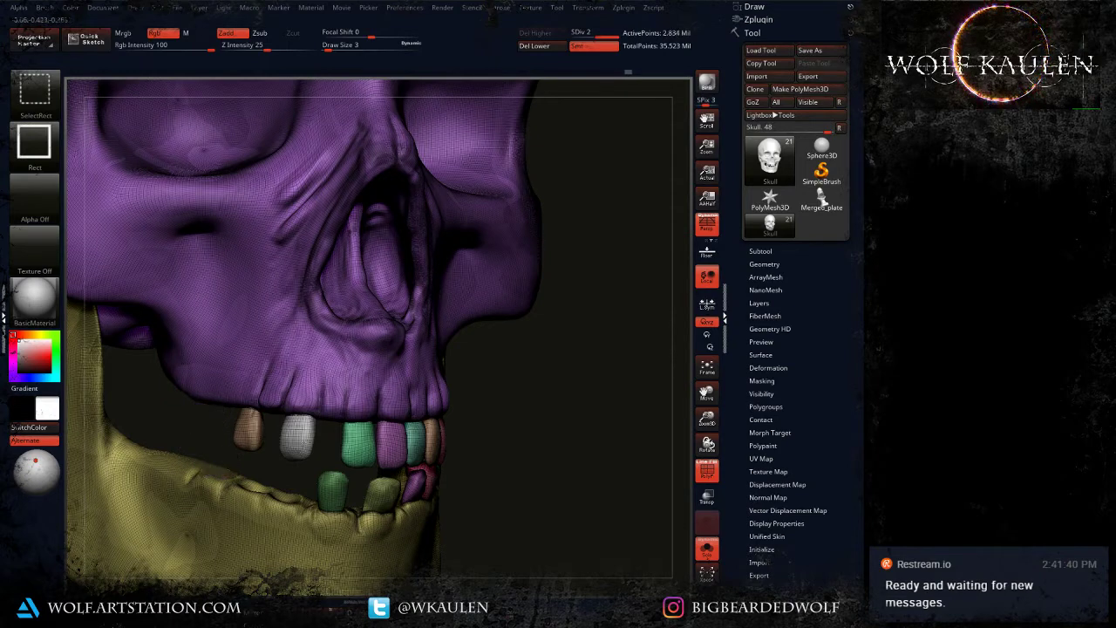
Step: Hide the polygroups of the upper front teeth and the near-side lower front teeth
ctrl+shift+click(250, 431)
ctrl+shift+click(299, 440)
ctrl+alt+shift+click(333, 490)
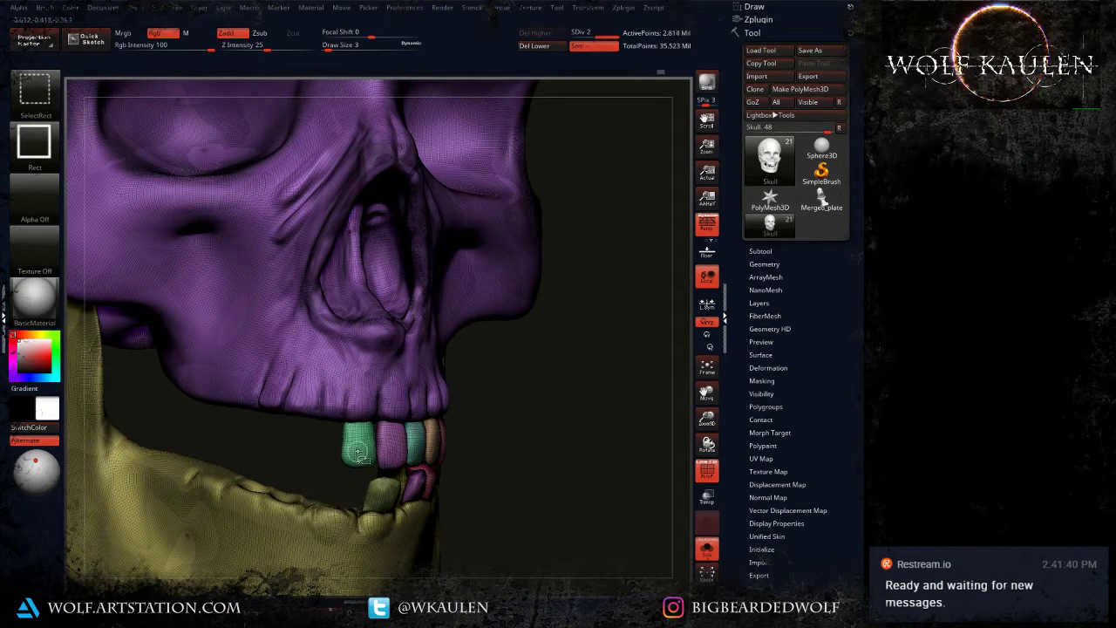
ctrl+alt+shift+click(359, 444)
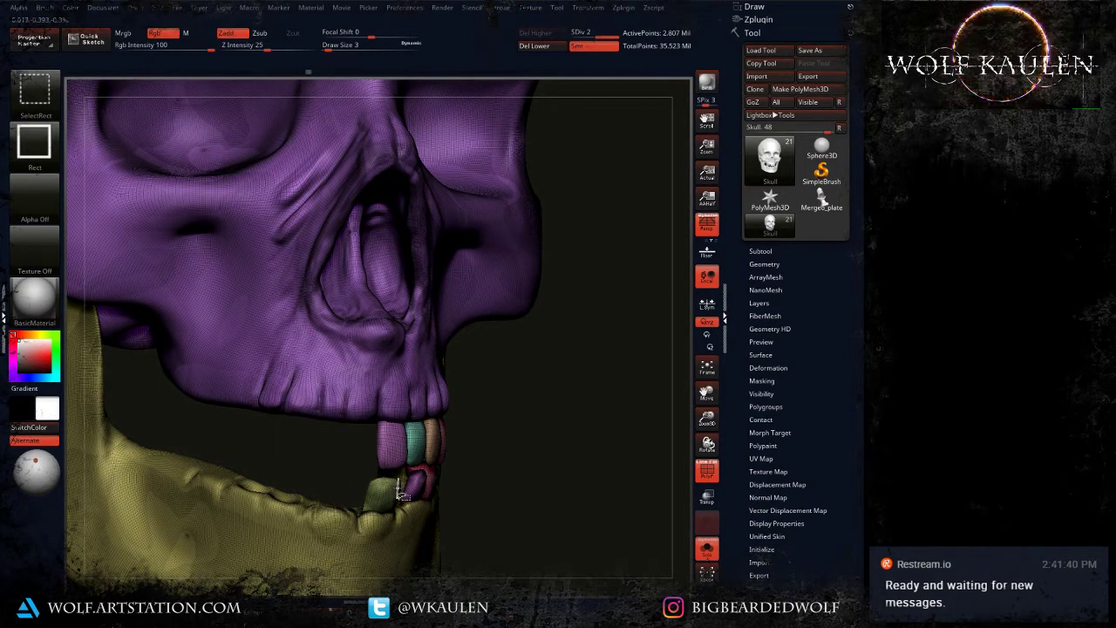
ctrl+alt+shift+click(394, 494)
ctrl+alt+shift+click(402, 450)
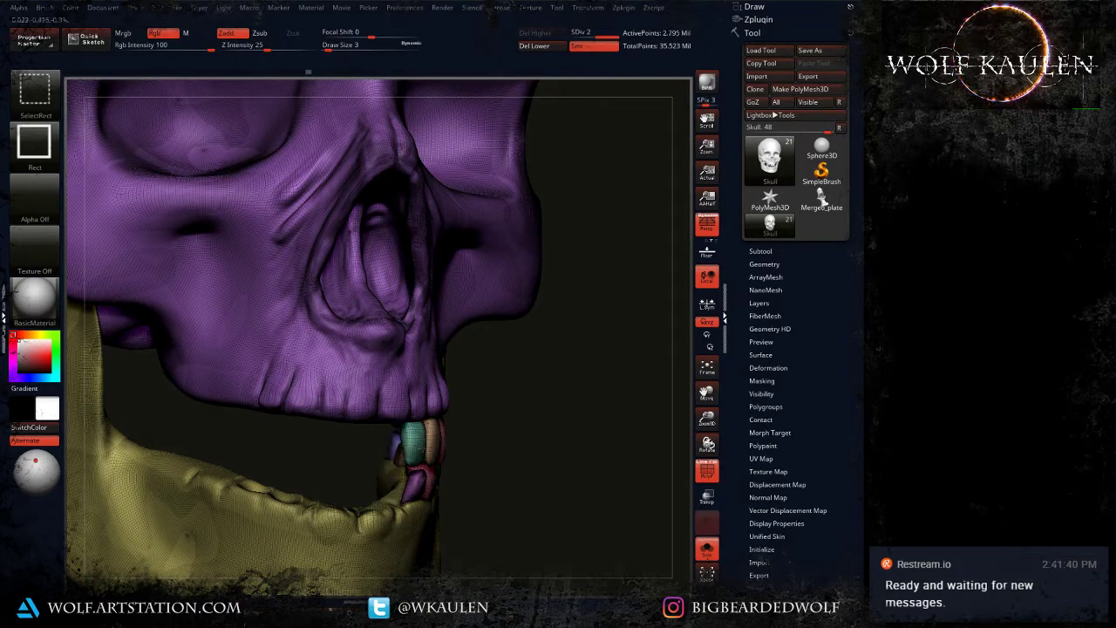
ctrl+alt+shift+click(413, 450)
ctrl+alt+shift+click(434, 445)
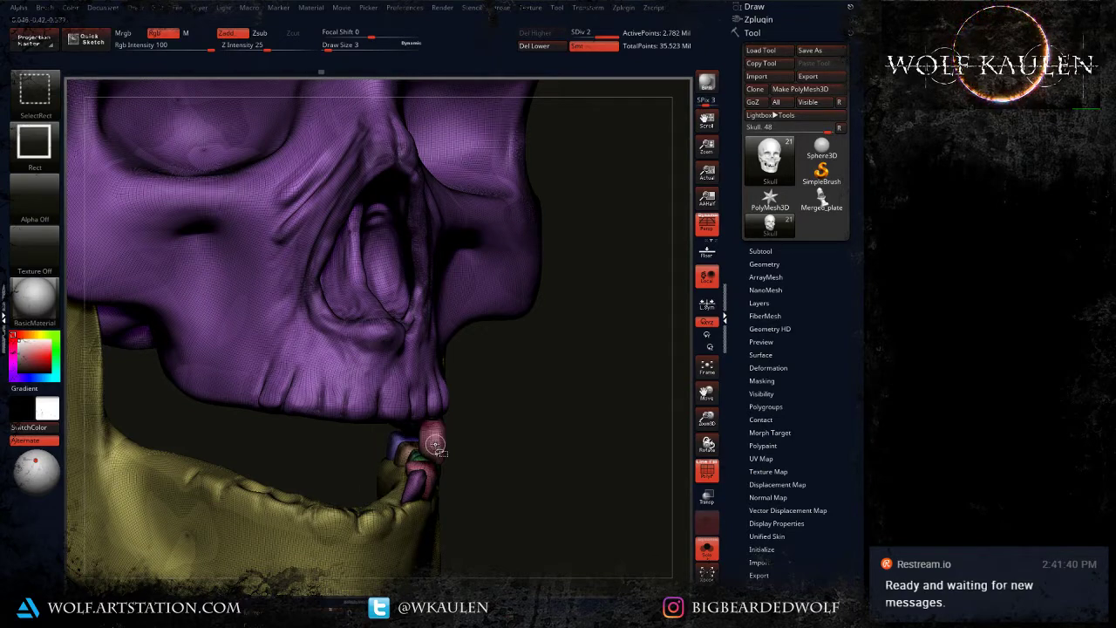
Step: Hide the remaining tooth polygroups at the front and on the far side of both jaws
ctrl+alt+shift+click(435, 444)
ctrl+alt+shift+click(422, 485)
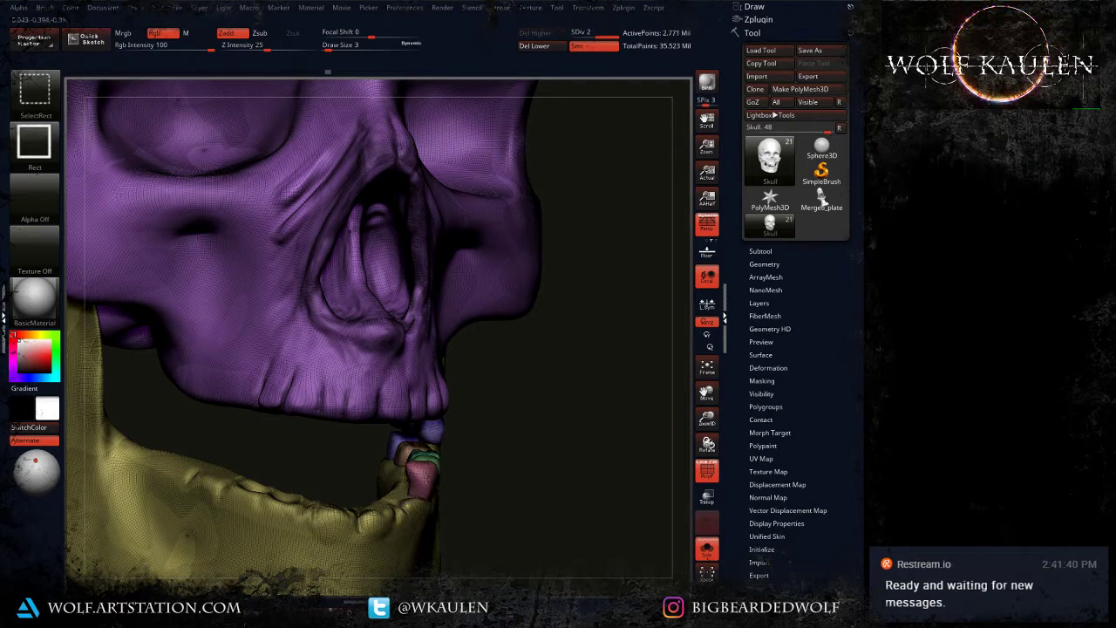
ctrl+alt+shift+click(426, 477)
ctrl+alt+shift+click(429, 468)
ctrl+alt+shift+click(424, 463)
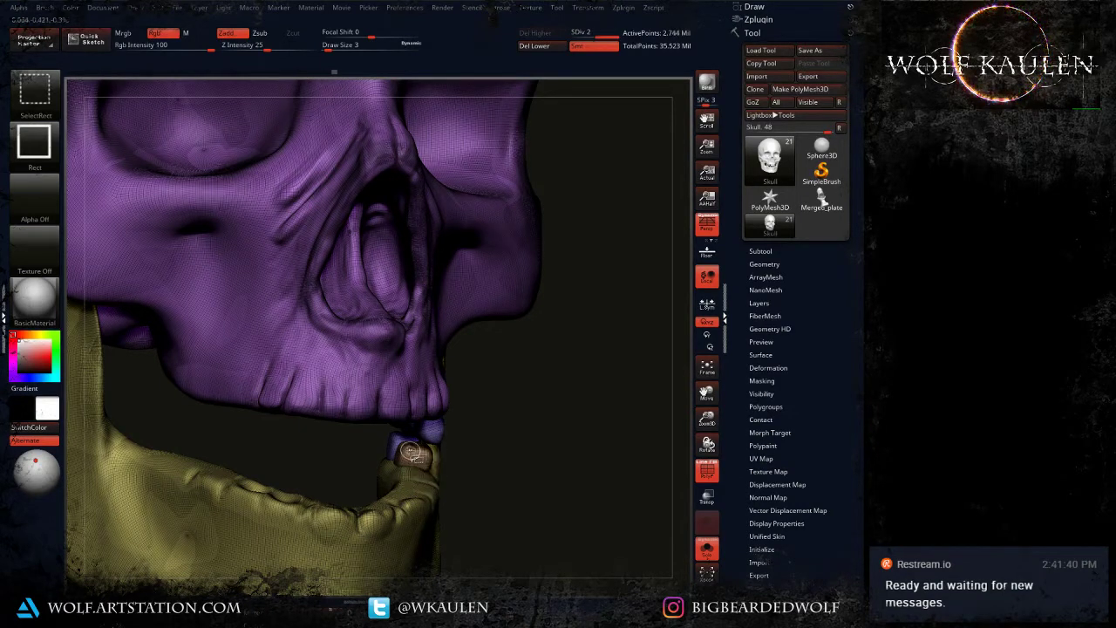
ctrl+alt+shift+click(411, 451)
ctrl+alt+shift+click(408, 451)
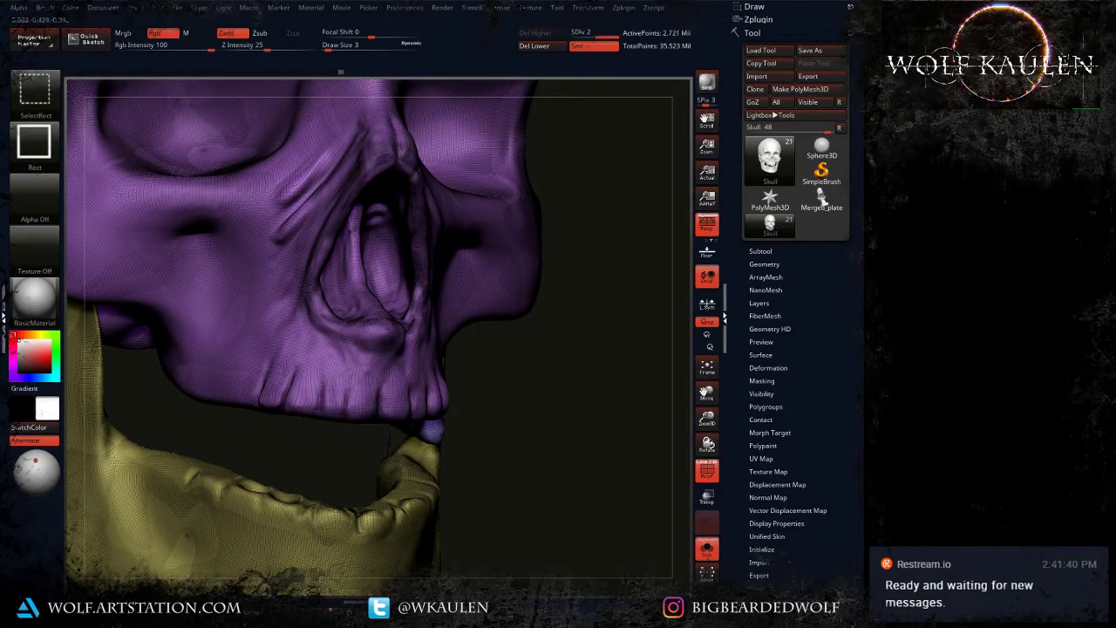
drag(475, 452, 257, 449)
ctrl+alt+shift+click(482, 429)
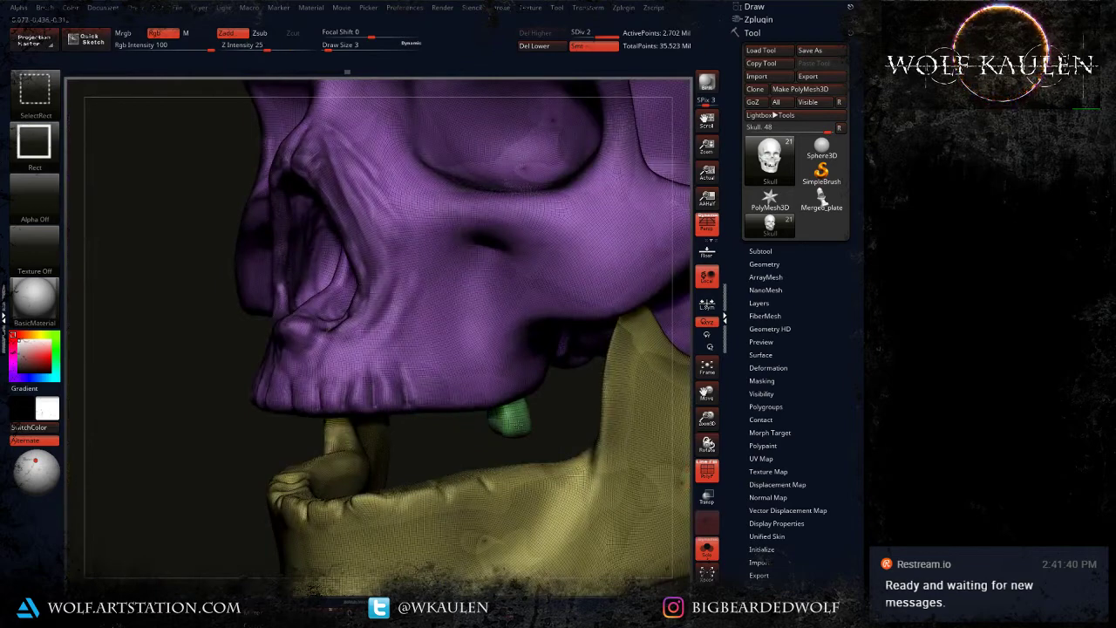
ctrl+alt+shift+click(513, 422)
drag(478, 456, 623, 446)
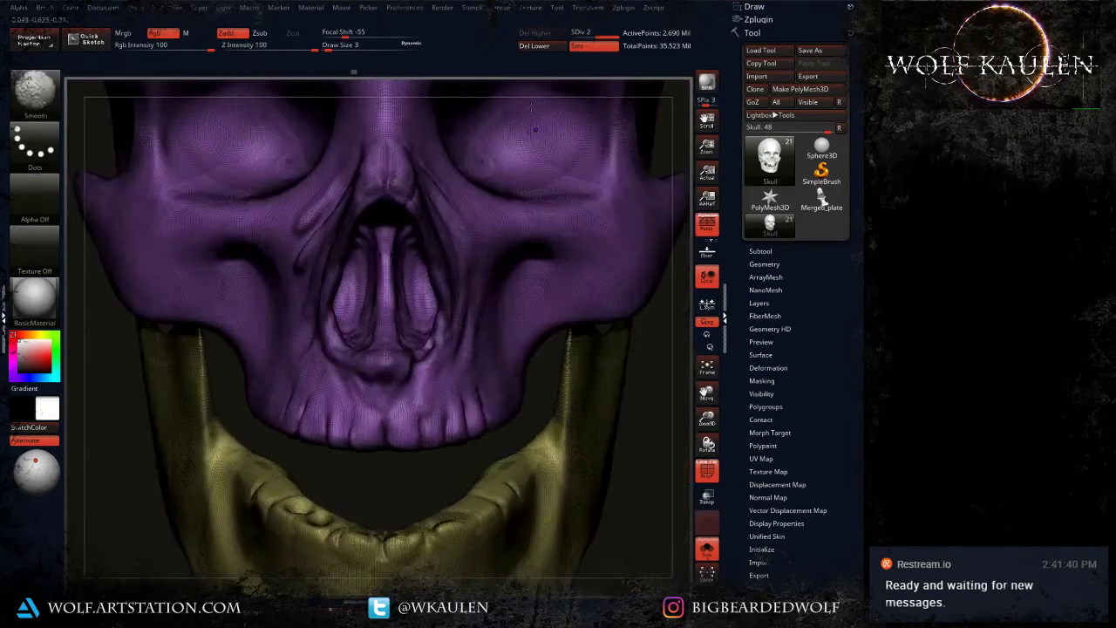
Step: Delete the skull's lower subdivision levels, then split the hidden teeth into their own subtool and isolate it
click(539, 46)
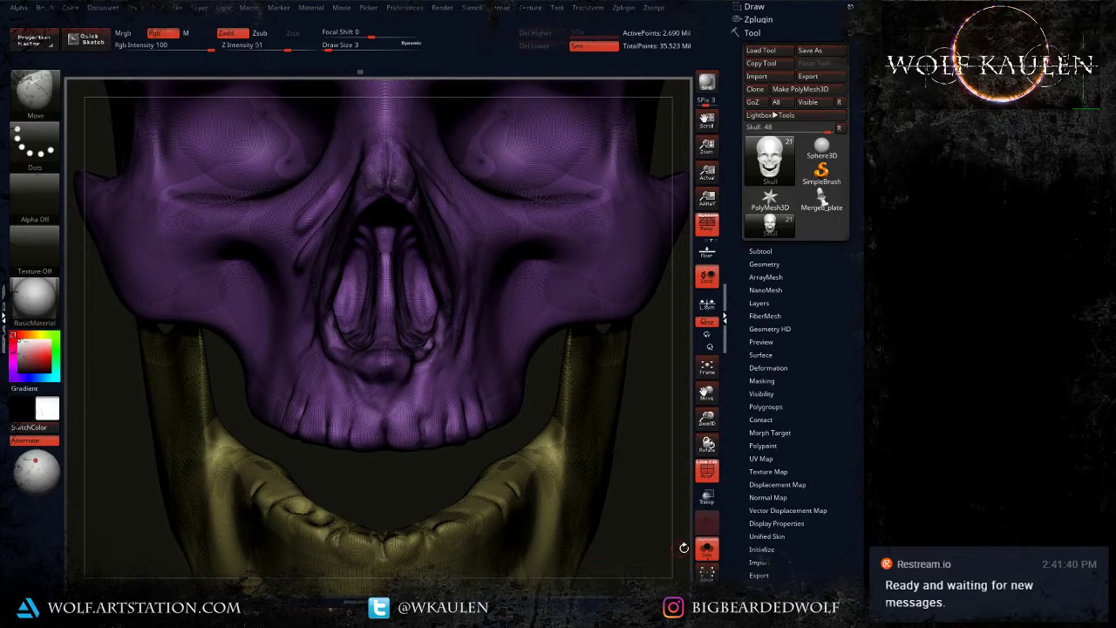
click(707, 549)
key(Down)
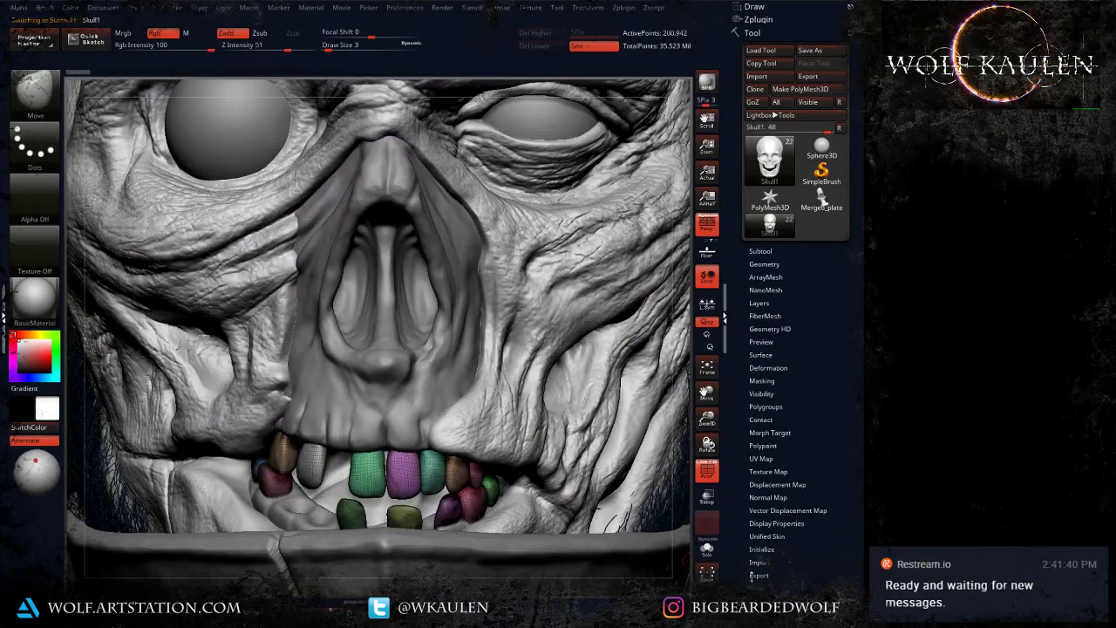
click(706, 547)
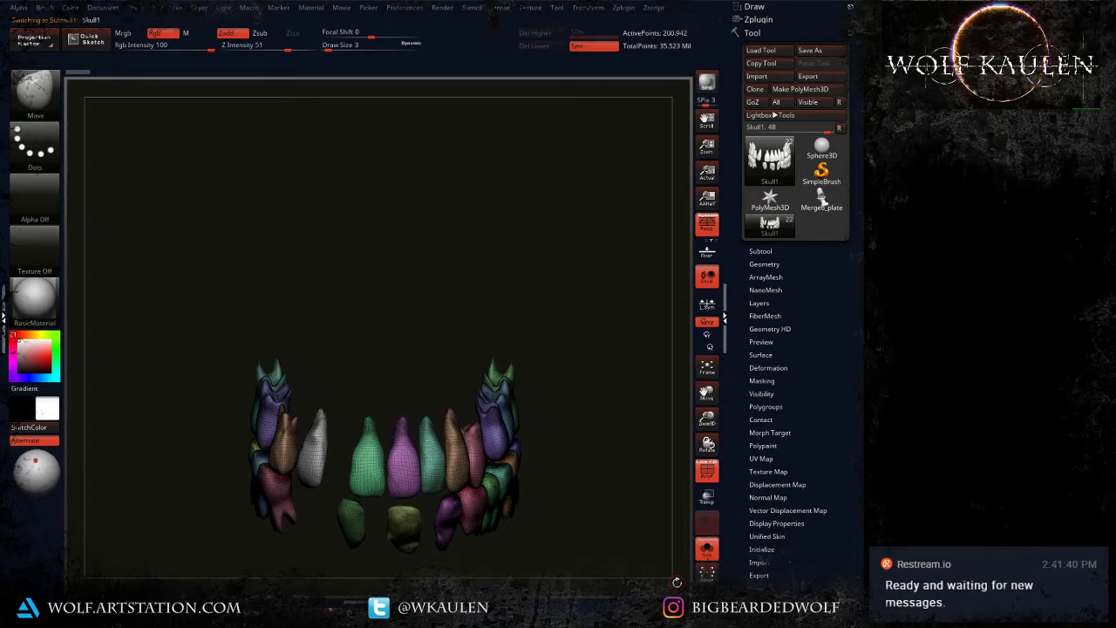
Step: Turn off the polygroup wireframe on the teeth and choose the Flatten brush with a Draw Size of 5
key(b)
key(s)
key(m)
key(shift+f)
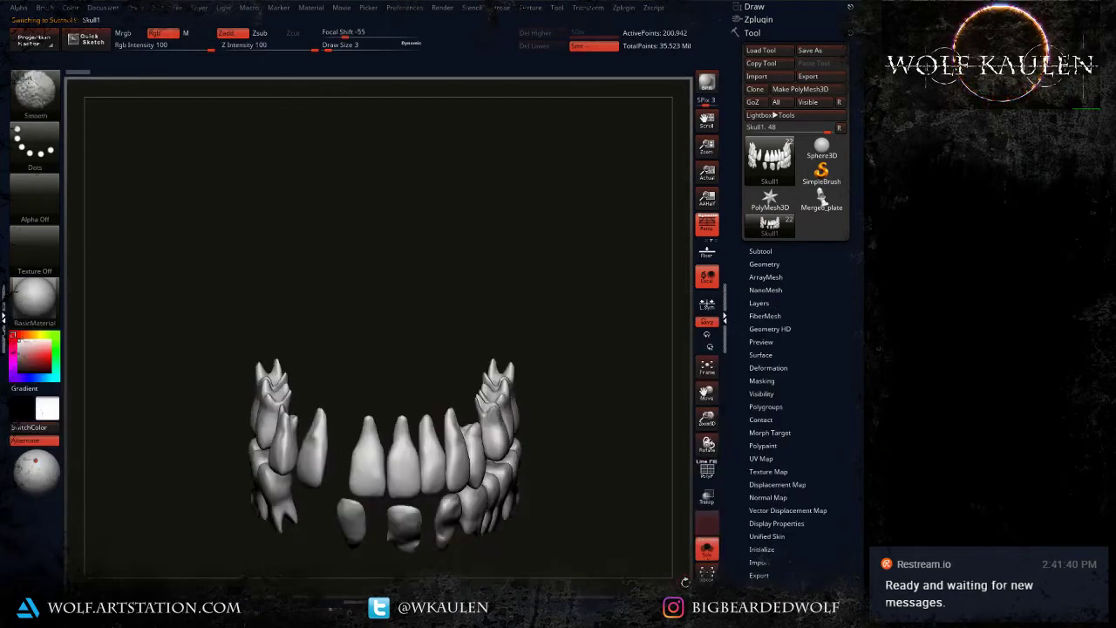
alt+right_drag(377, 464, 363, 408)
key(s)
drag(364, 406, 370, 407)
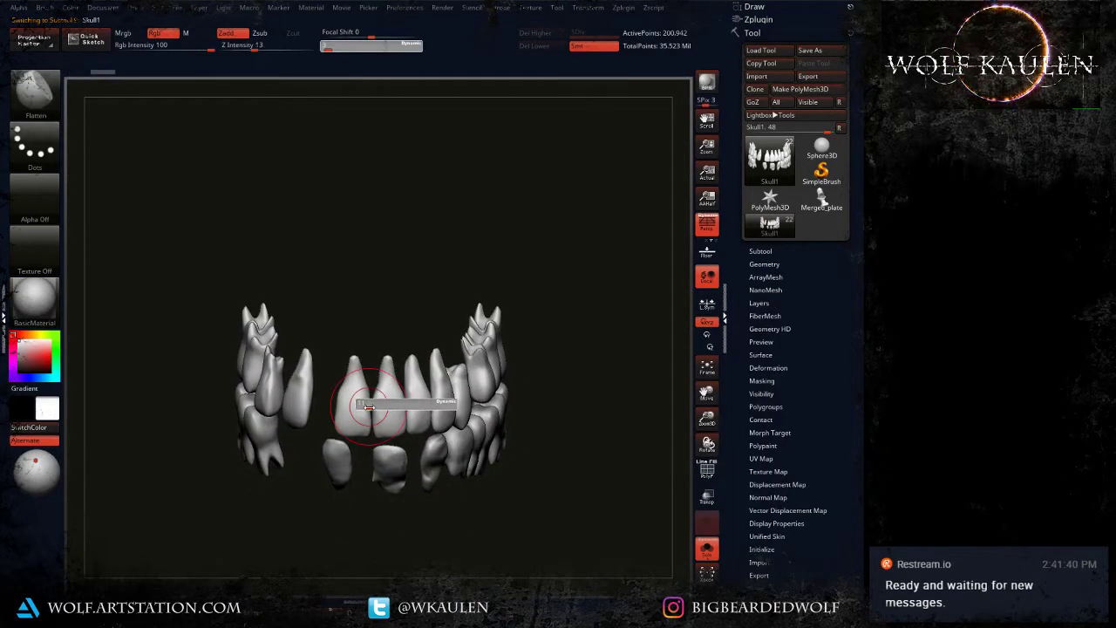
ctrl+right_drag(369, 407, 363, 417)
key(s)
drag(363, 417, 359, 419)
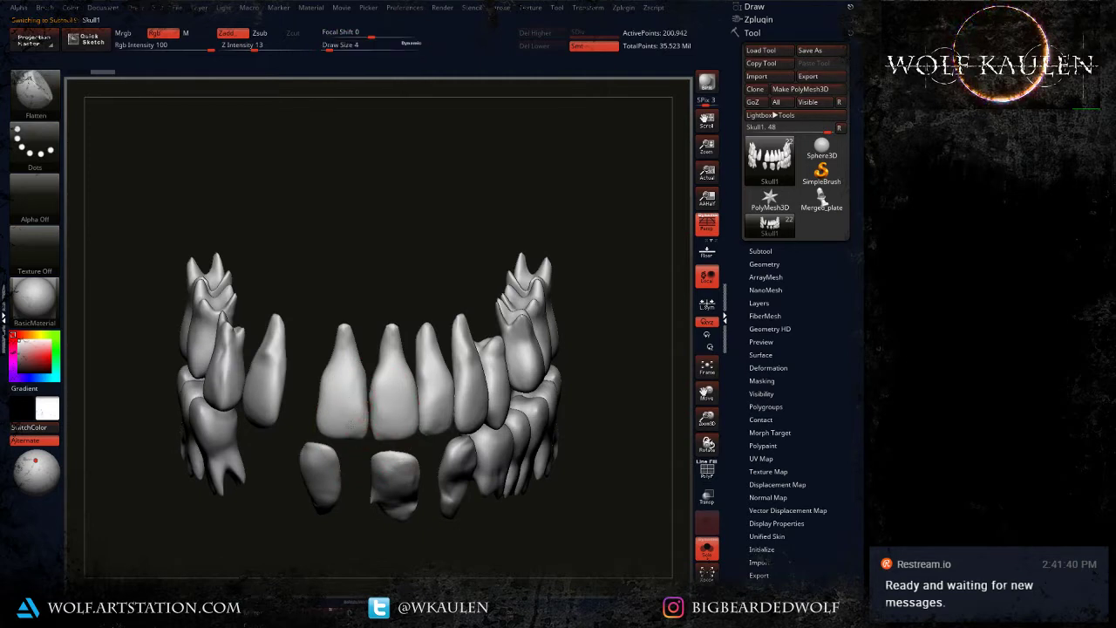
key(s)
click(331, 404)
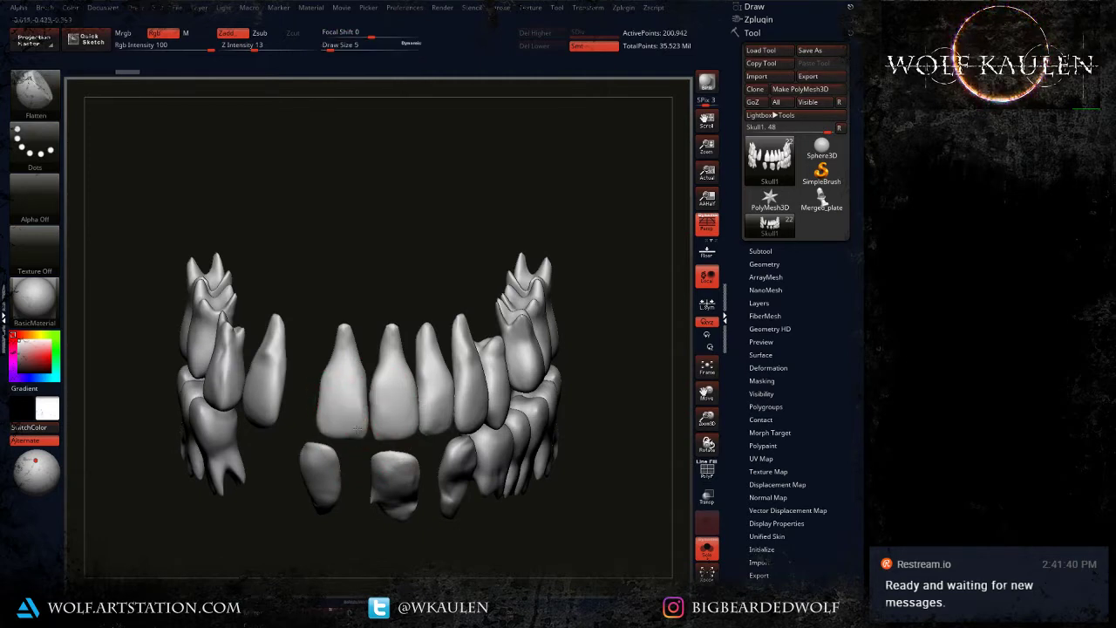
Step: Flatten the crown surfaces of the upper front teeth with the Flatten brush, working from one side to the other
right_drag(409, 418, 433, 407)
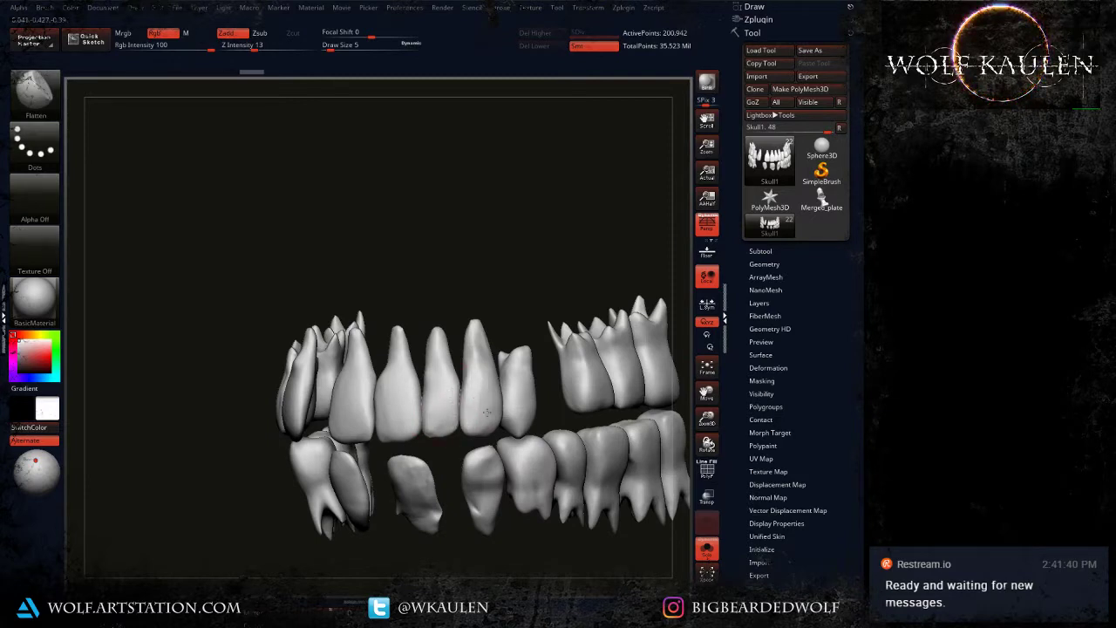
mouse_move(486, 412)
mouse_down()
mouse_move(510, 415)
mouse_move(513, 404)
mouse_up()
mouse_move(552, 403)
alt+right_down()
mouse_move(488, 453)
mouse_move(547, 426)
alt+right_up()
drag(544, 420, 551, 438)
right_drag(551, 439, 660, 442)
drag(342, 446, 342, 453)
right_drag(342, 454, 410, 453)
drag(216, 443, 219, 475)
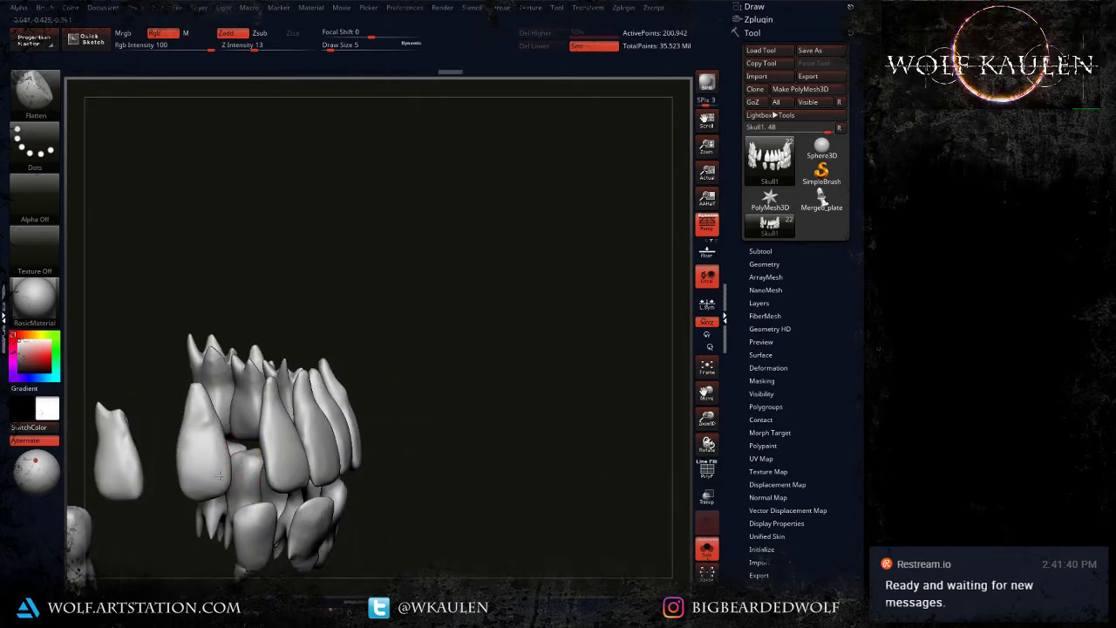
Step: Flatten the sides of the upper canine and the neighbouring upper teeth
mouse_move(186, 463)
right_down()
mouse_move(276, 437)
mouse_move(340, 435)
right_up()
drag(261, 419, 252, 458)
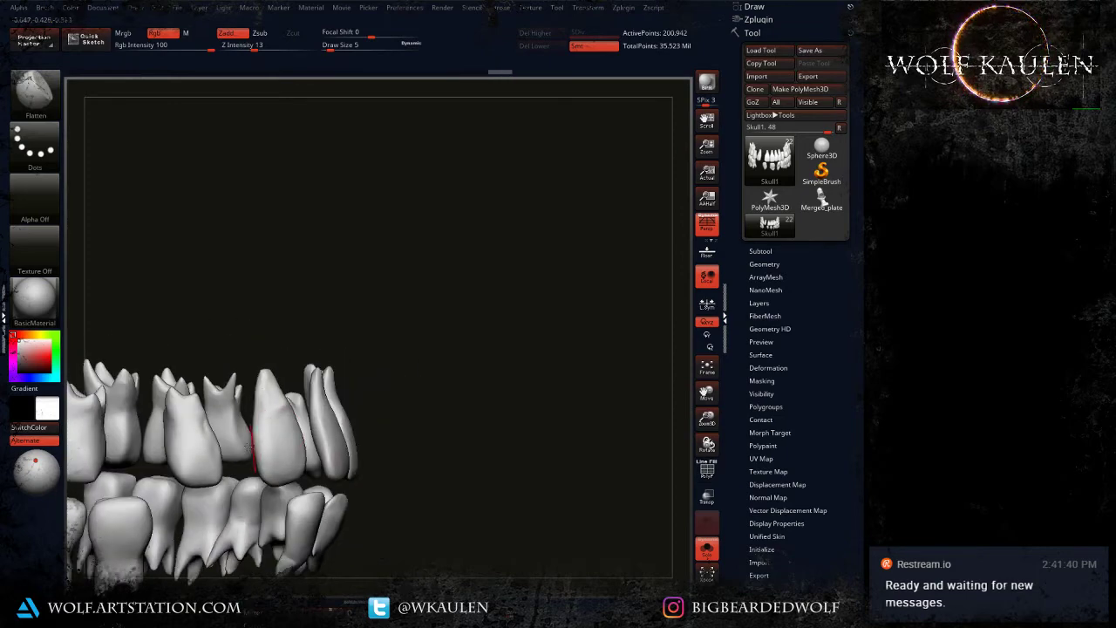
drag(180, 467, 177, 419)
alt+right_drag(178, 436, 352, 380)
right_drag(188, 388, 267, 386)
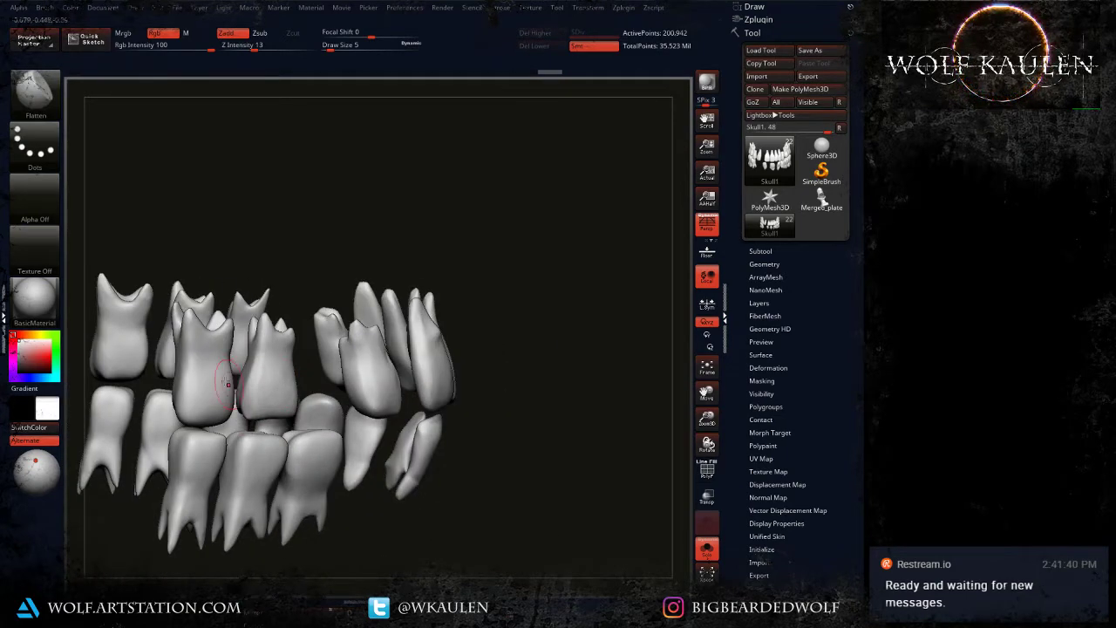
right_drag(224, 398, 113, 392)
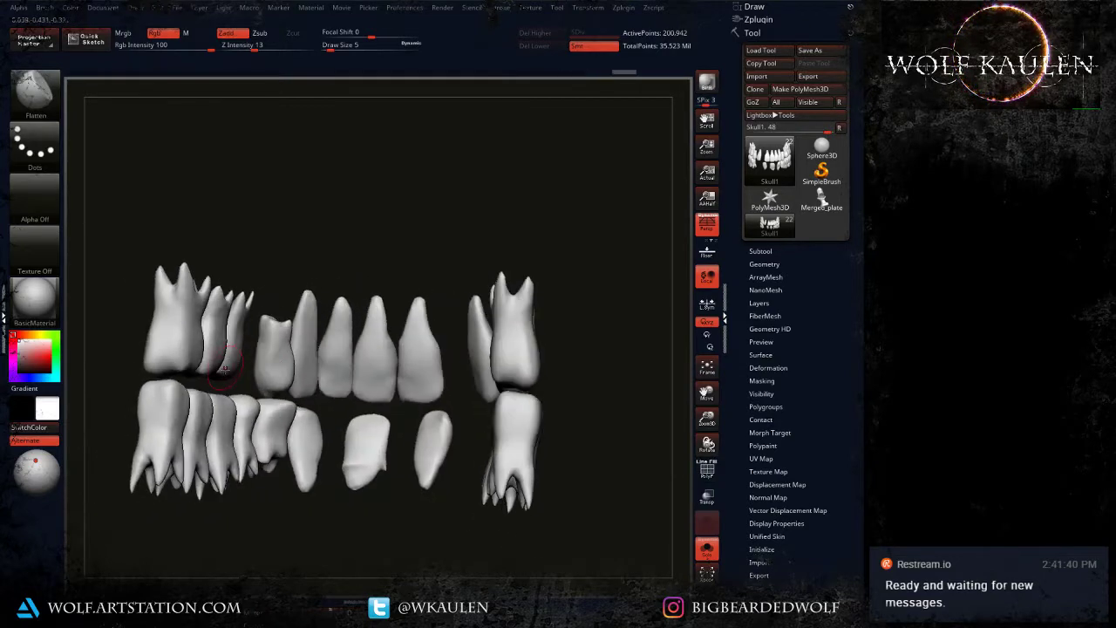
right_drag(516, 338, 610, 337)
right_drag(570, 396, 520, 407)
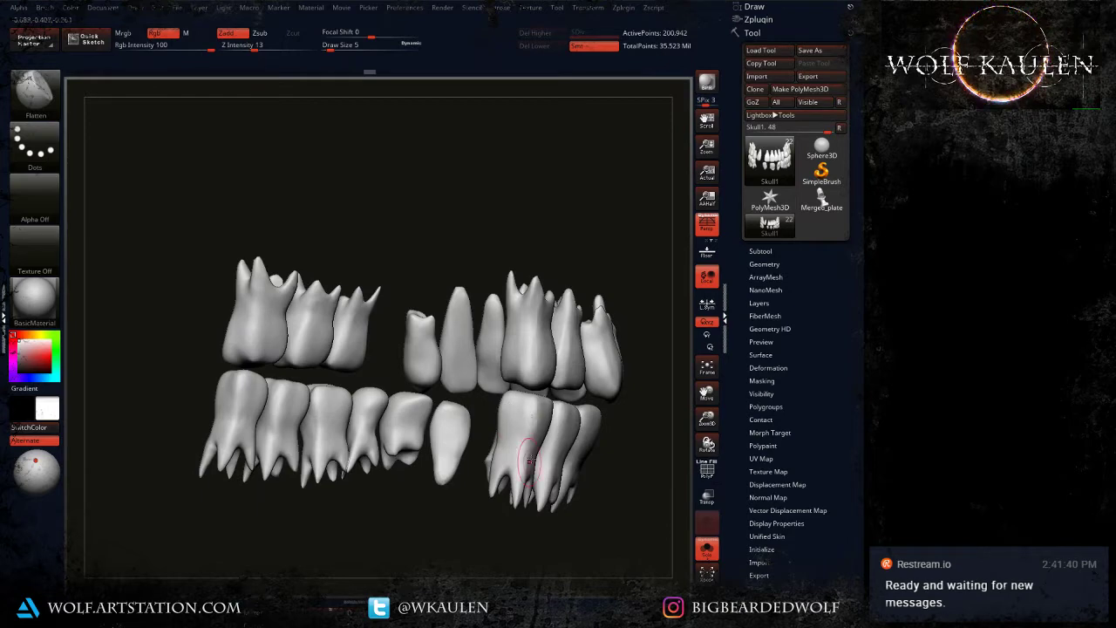
Step: Flatten the crowns and roots of the lower back teeth on both sides of the jaw
mouse_move(529, 463)
right_down()
mouse_move(498, 428)
mouse_move(497, 453)
mouse_move(527, 446)
right_up()
drag(529, 445, 565, 460)
right_drag(568, 461, 400, 431)
drag(394, 432, 386, 484)
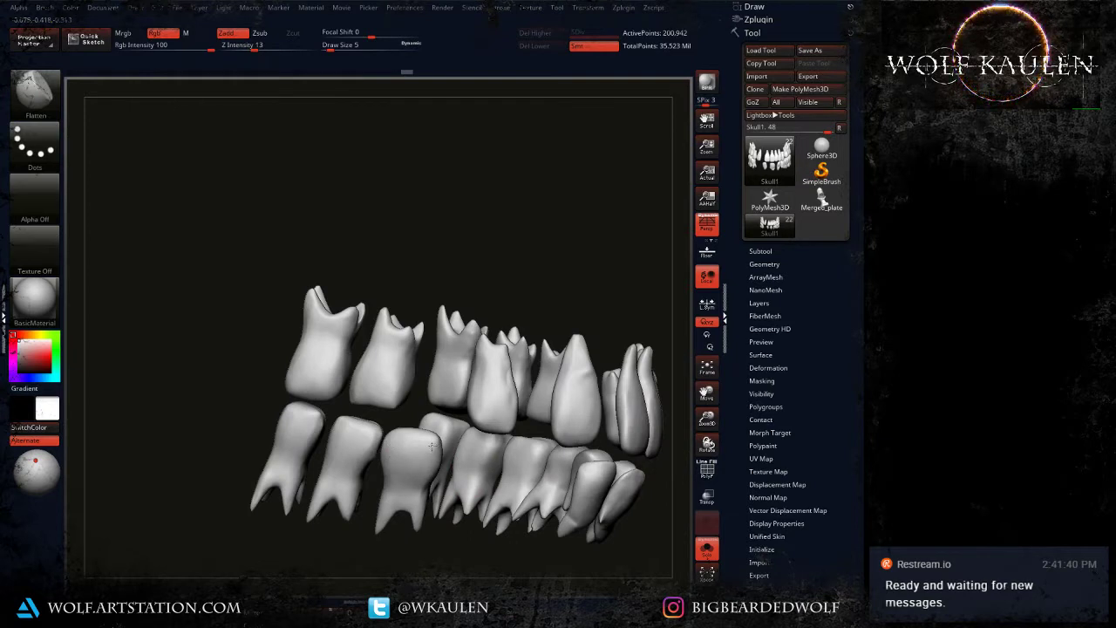
mouse_move(360, 436)
mouse_down()
mouse_move(370, 455)
mouse_move(350, 417)
mouse_up()
drag(473, 447, 472, 484)
alt+right_drag(530, 471, 433, 458)
mouse_move(418, 459)
mouse_down()
mouse_move(415, 478)
mouse_move(438, 481)
mouse_up()
right_drag(439, 485, 355, 470)
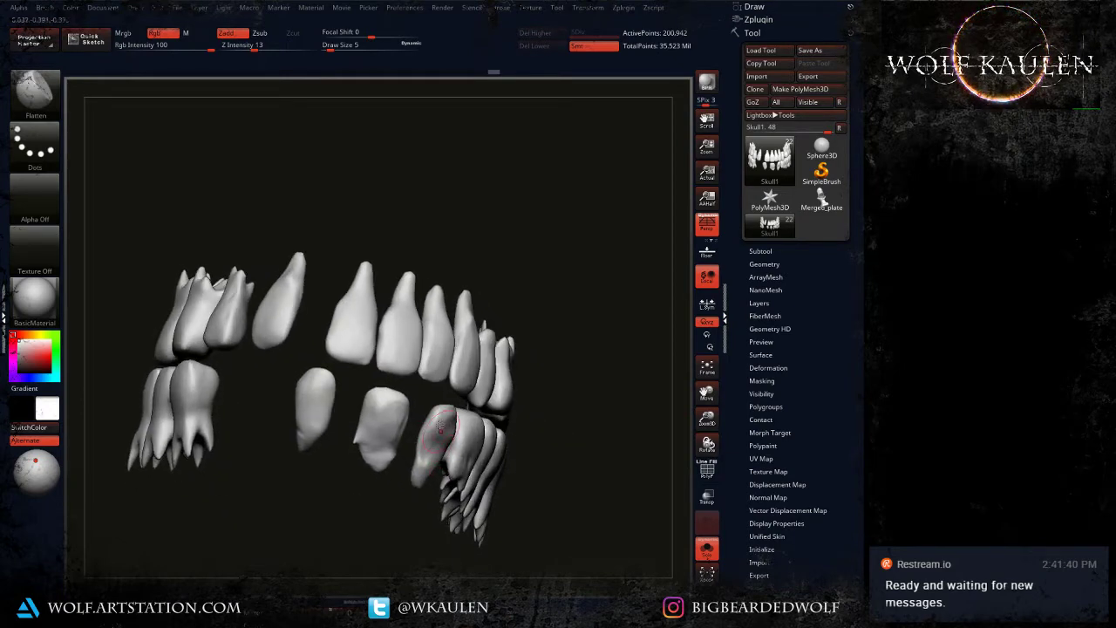
Step: Flatten facets into the upper front teeth and the adjoining upper and lower side teeth
mouse_move(340, 338)
mouse_down()
mouse_move(354, 345)
mouse_move(359, 316)
mouse_up()
right_drag(418, 421, 366, 415)
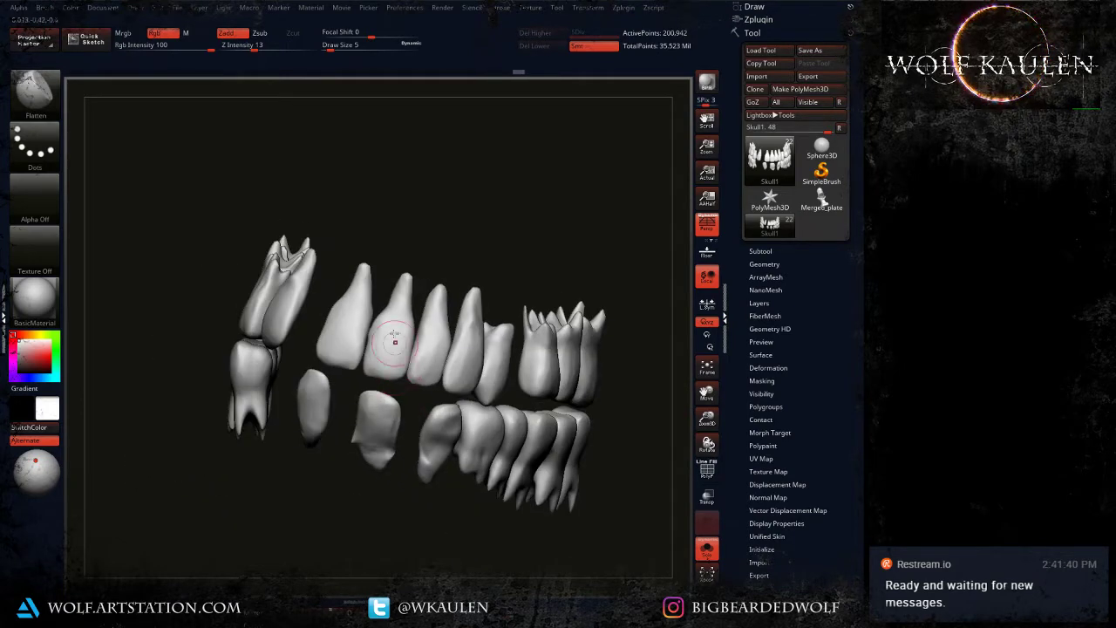
mouse_move(418, 343)
mouse_down()
mouse_move(423, 380)
mouse_move(458, 381)
mouse_up()
right_drag(469, 363, 464, 364)
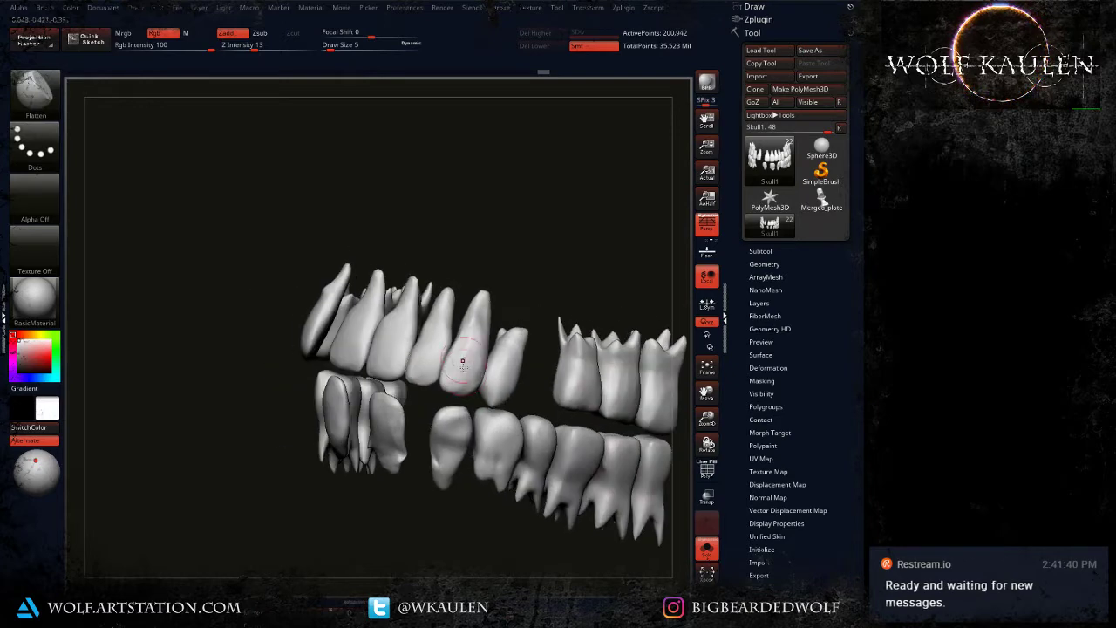
mouse_move(491, 428)
mouse_down()
mouse_move(507, 433)
mouse_move(506, 357)
mouse_up()
right_drag(506, 357, 458, 370)
mouse_move(518, 382)
mouse_down()
mouse_move(523, 404)
mouse_move(541, 394)
mouse_move(602, 420)
mouse_up()
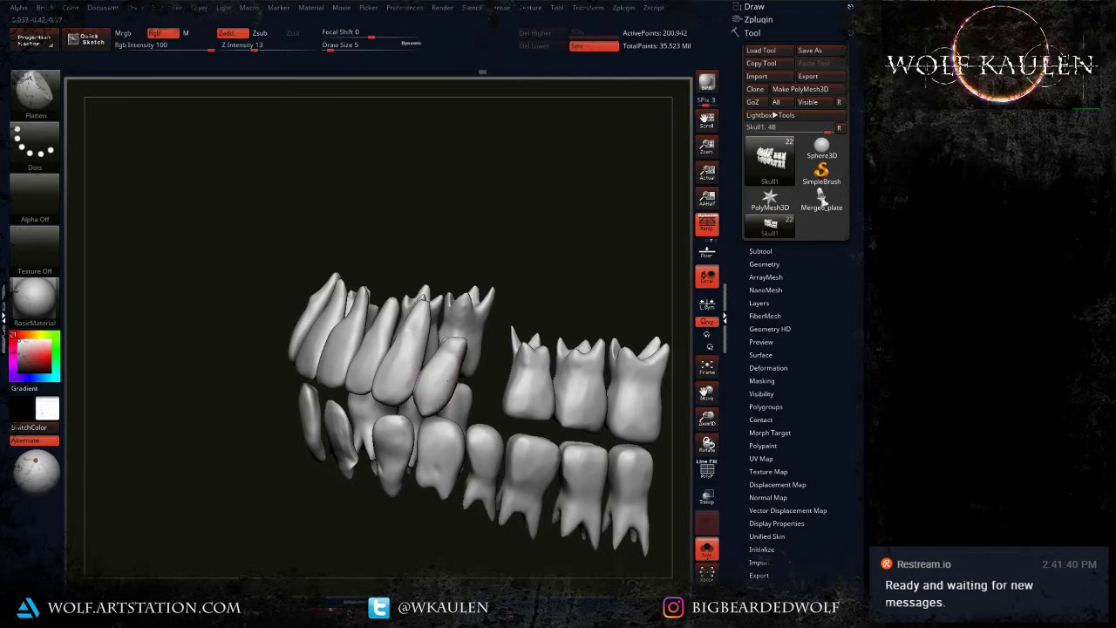
right_drag(419, 413, 463, 401)
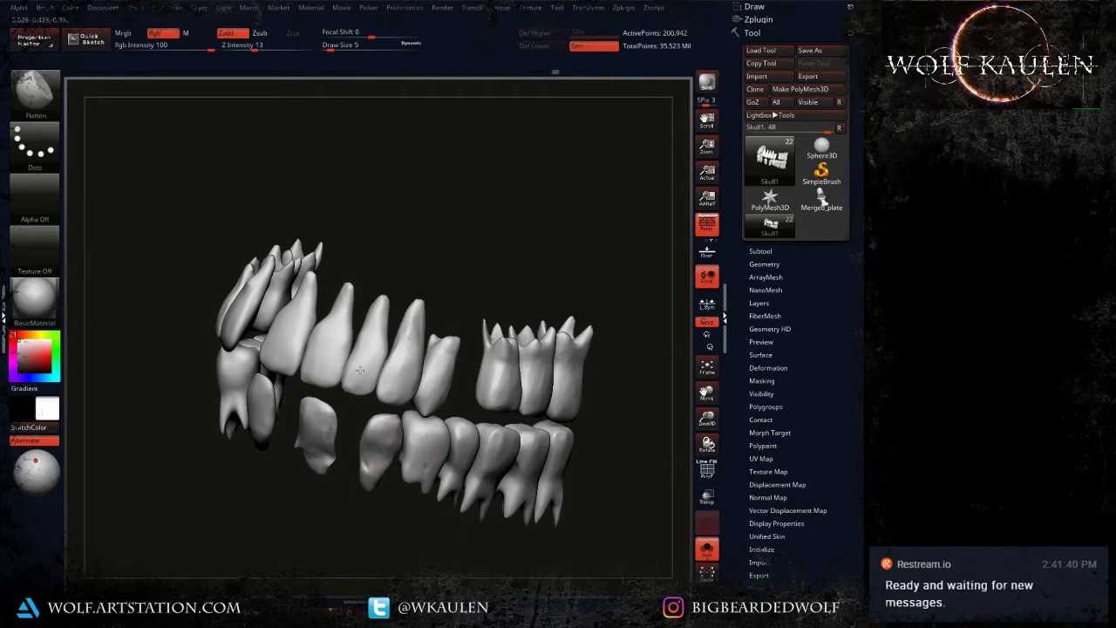
drag(360, 371, 360, 378)
drag(330, 330, 312, 377)
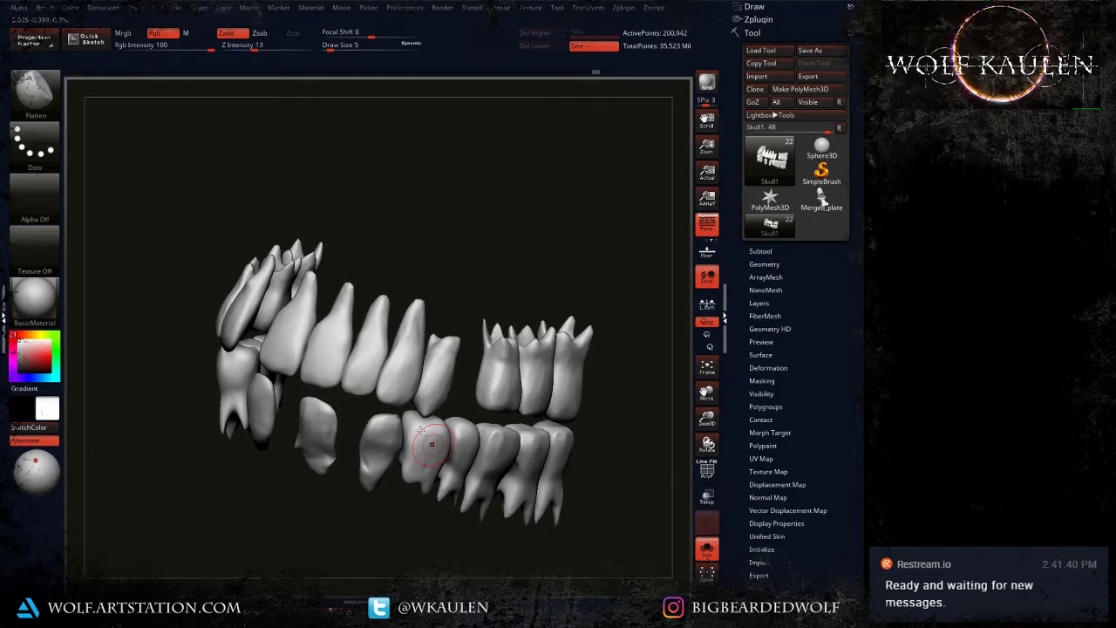
Step: Show the rest of the bust around the teeth again and check the flattened teeth from both sides
click(707, 549)
right_drag(388, 400, 449, 413)
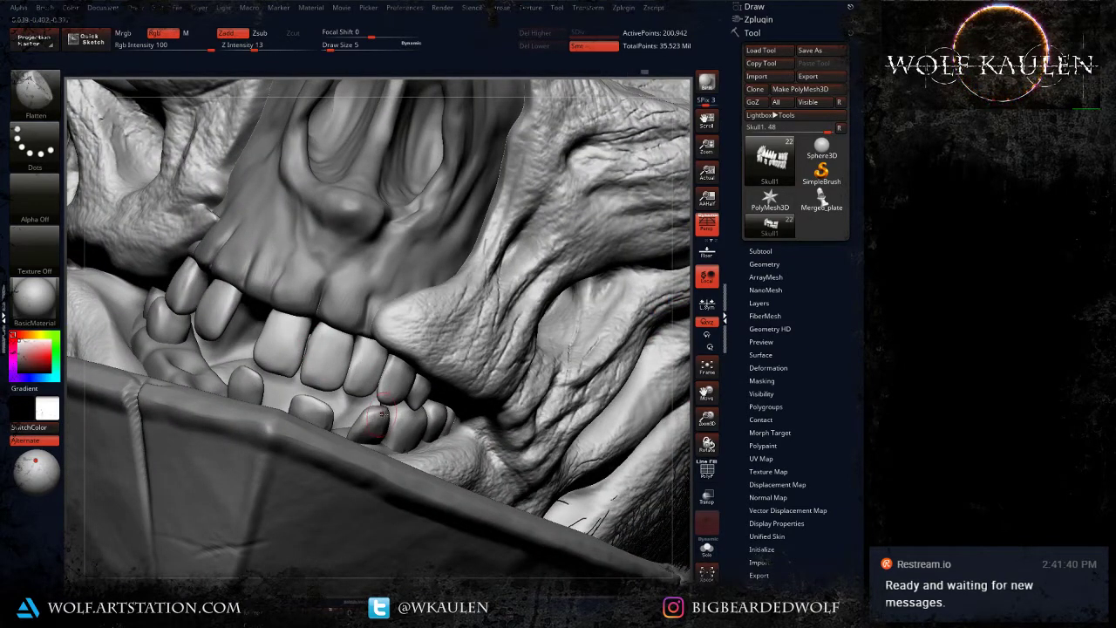
right_drag(368, 417, 446, 420)
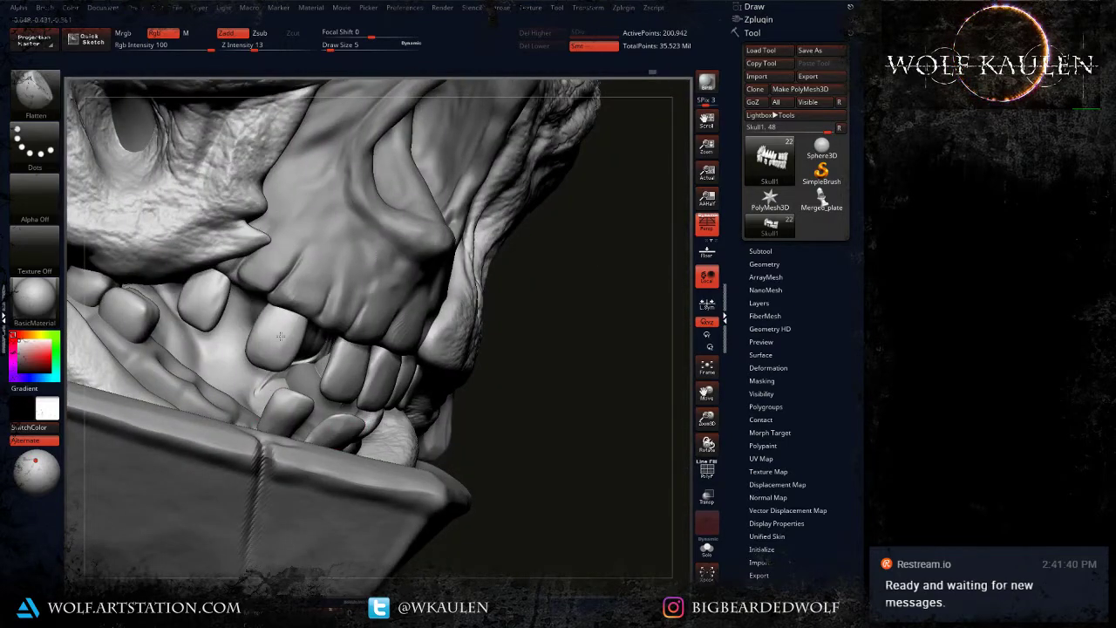
right_drag(272, 330, 477, 399)
Step: Sculpt fine detail into the edges of the upper front and lower front teeth with the Standard brush at draw size 2
key(b)
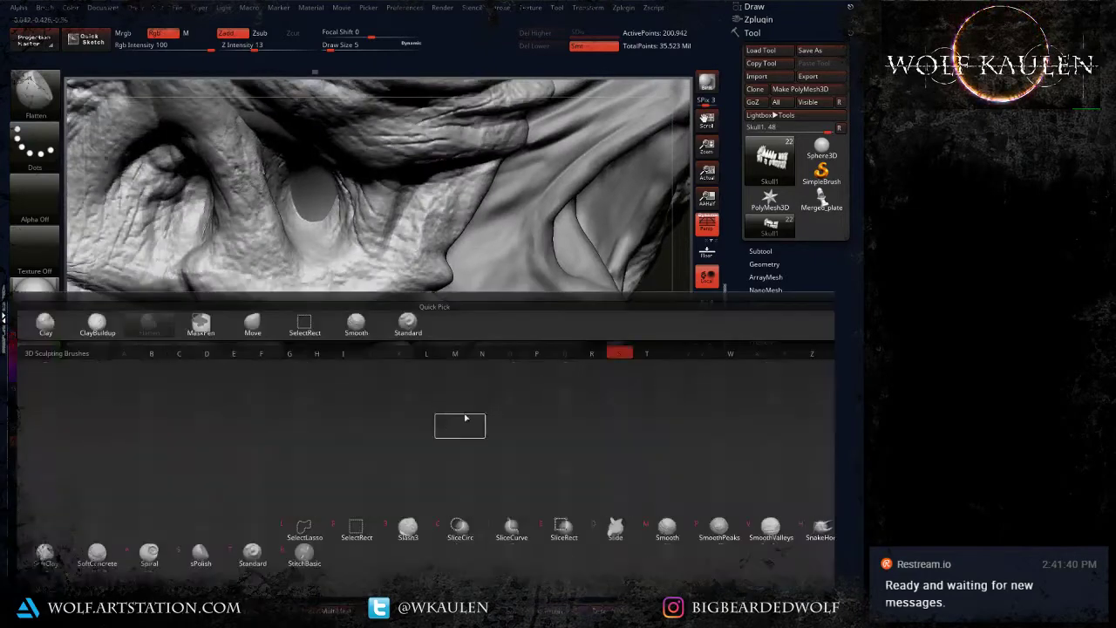
key(s)
key(t)
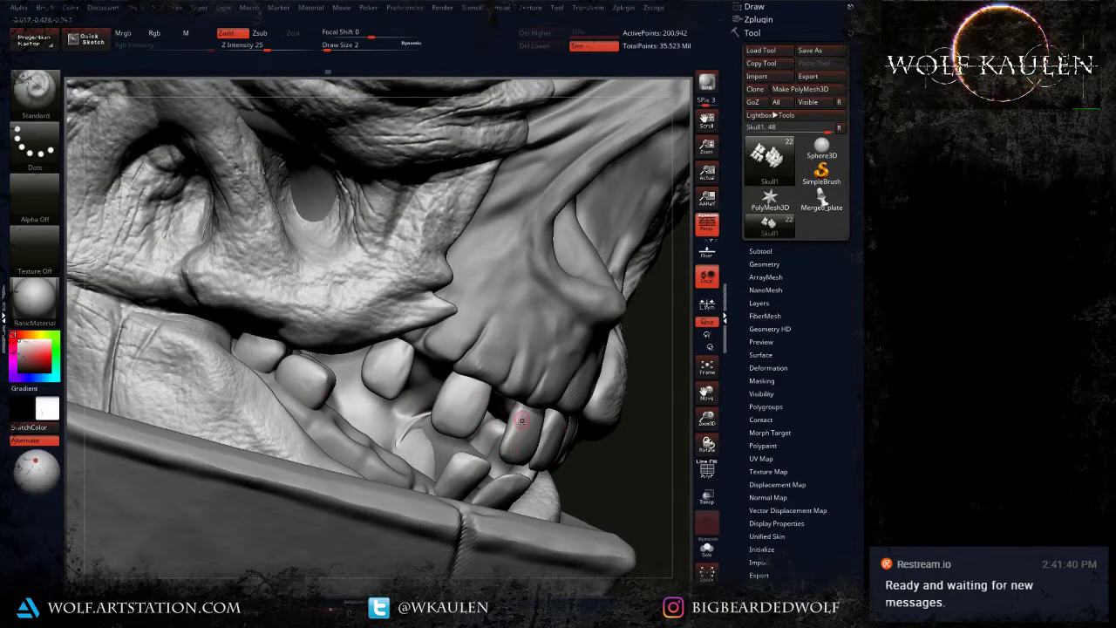
right_drag(523, 455, 490, 427)
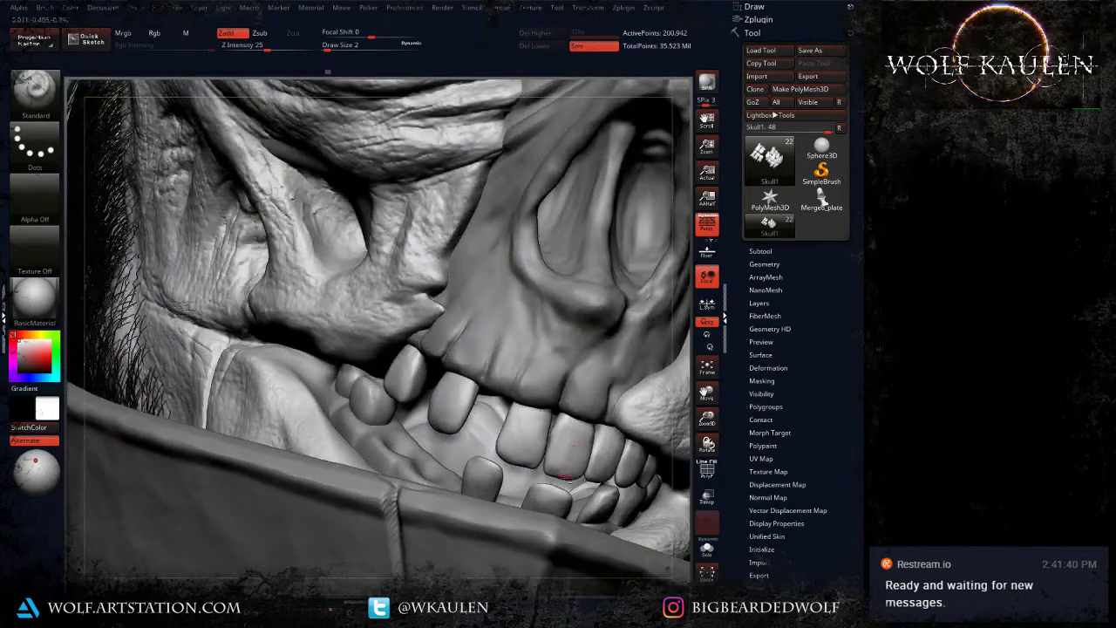
click(565, 475)
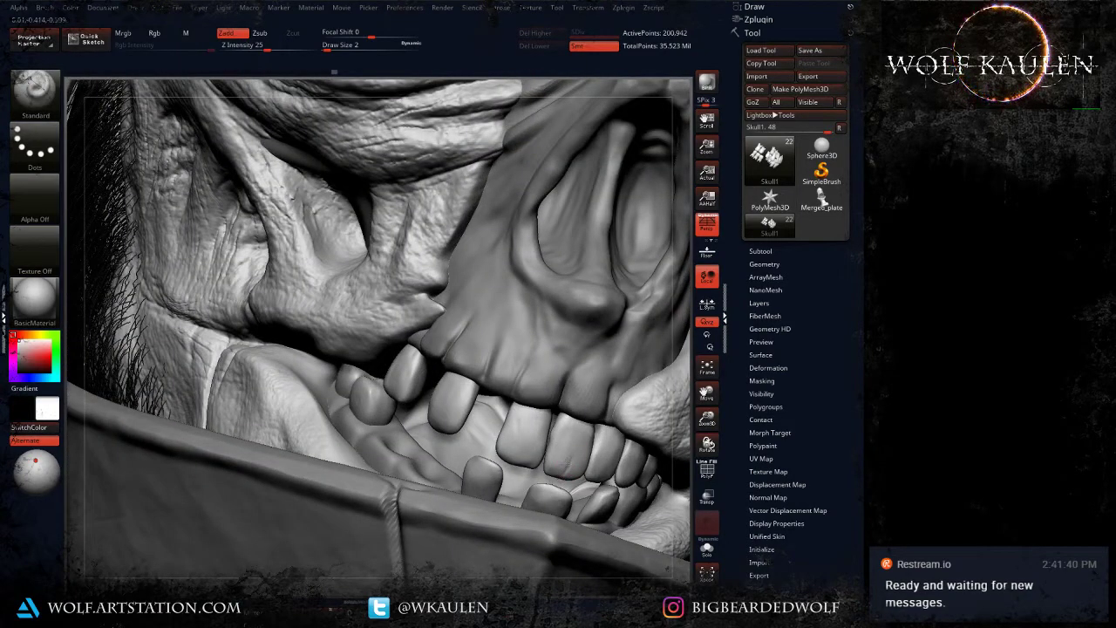
click(563, 479)
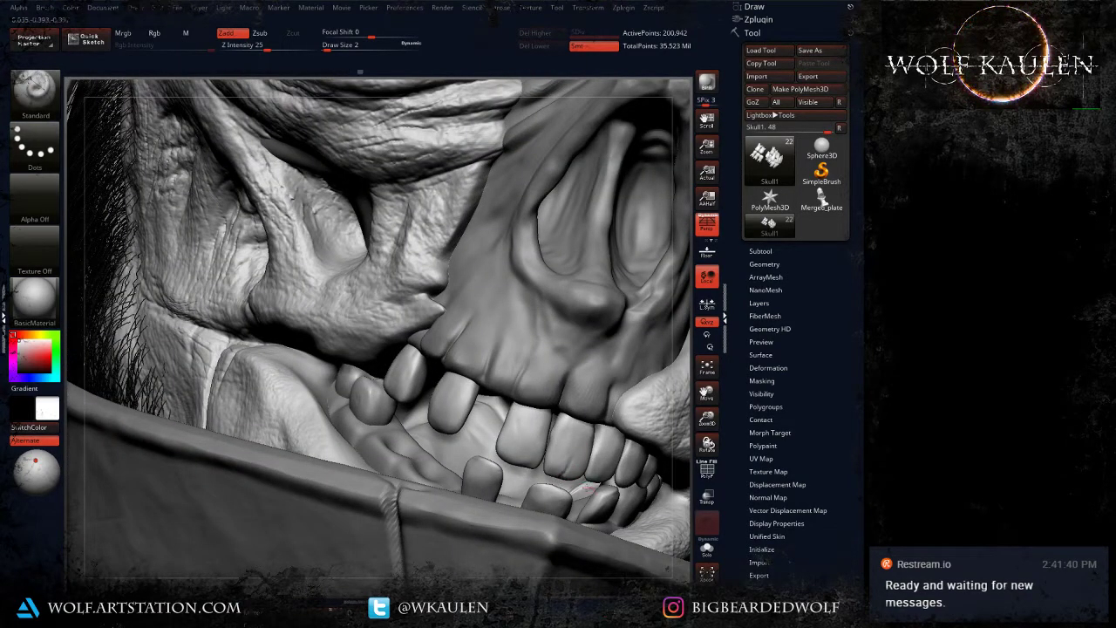
right_drag(588, 487, 494, 384)
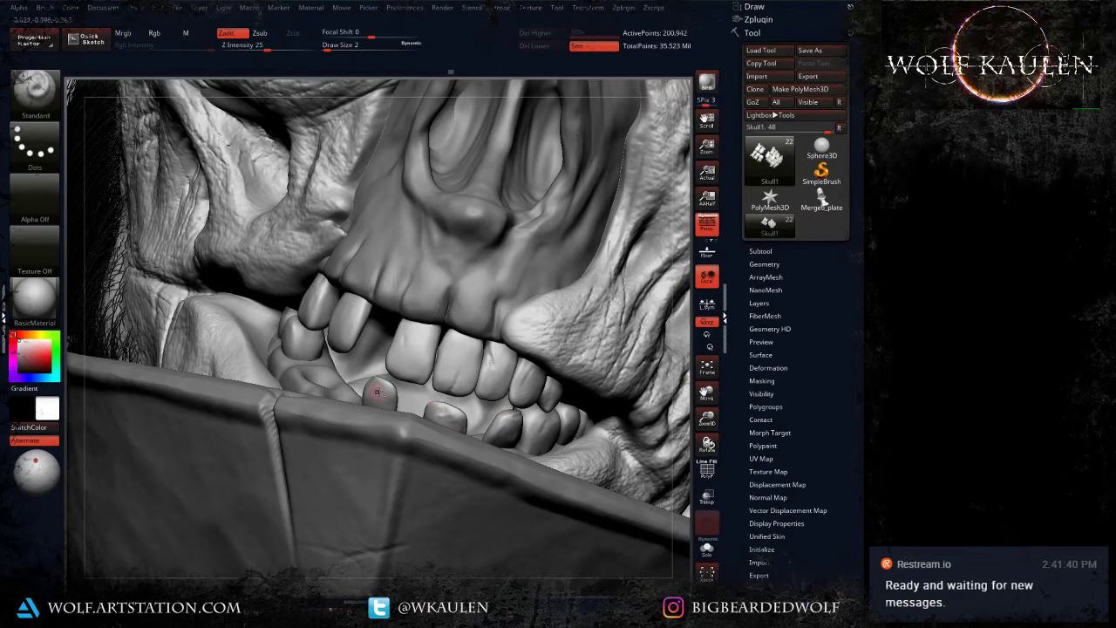
drag(383, 381, 389, 390)
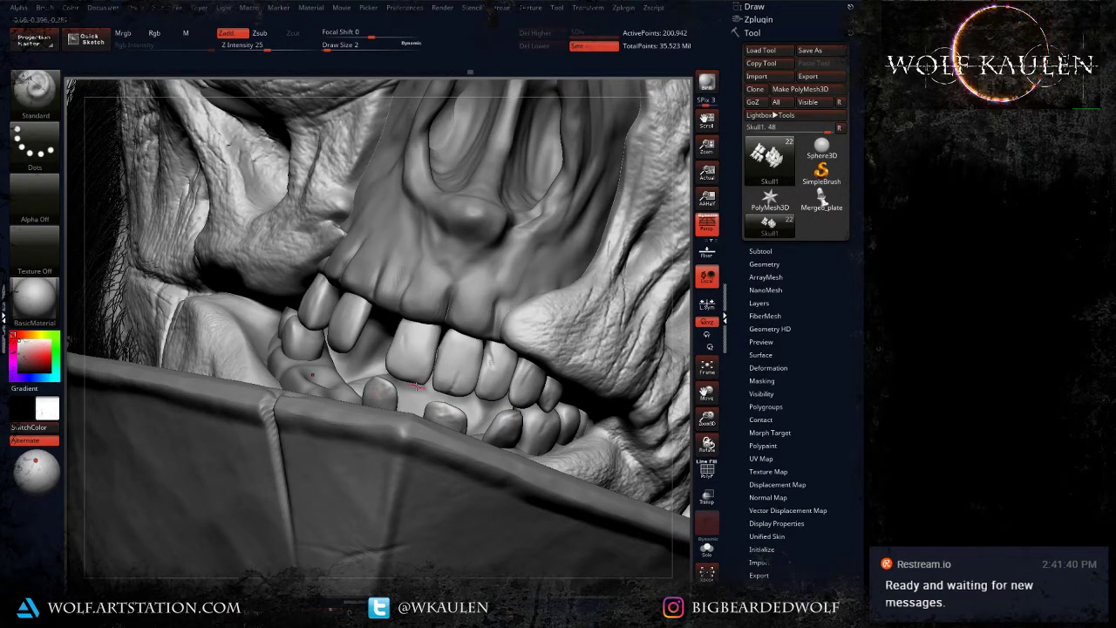
right_drag(306, 347, 351, 361)
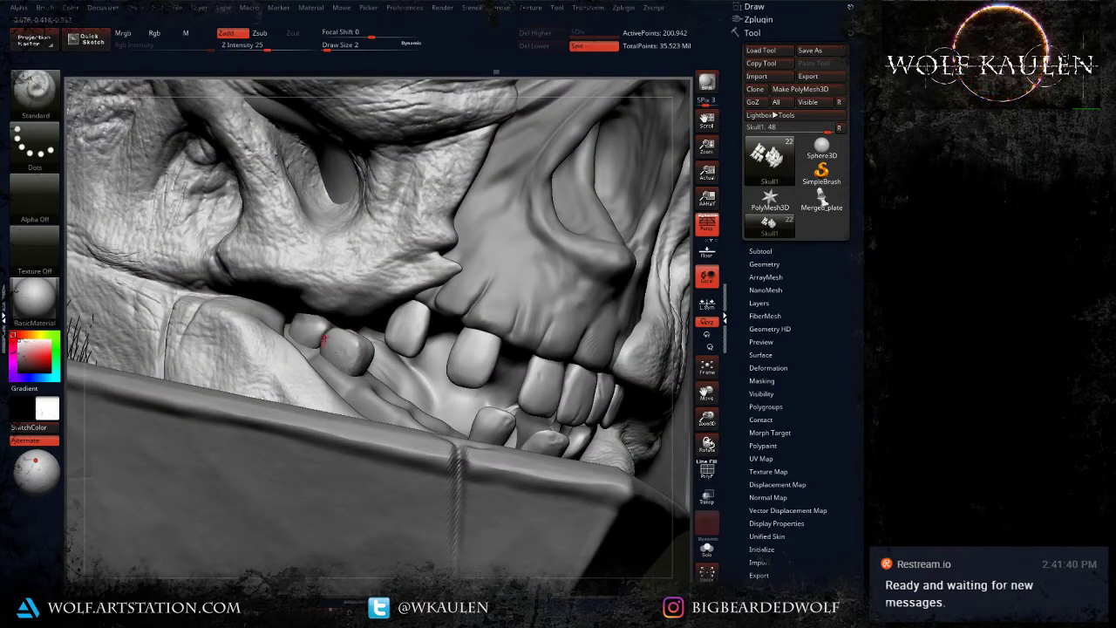
Step: Work detail into the side teeth, using draw size 8 on the lower back tooth and 2 on the upper side tooth
key(s)
drag(324, 338, 326, 350)
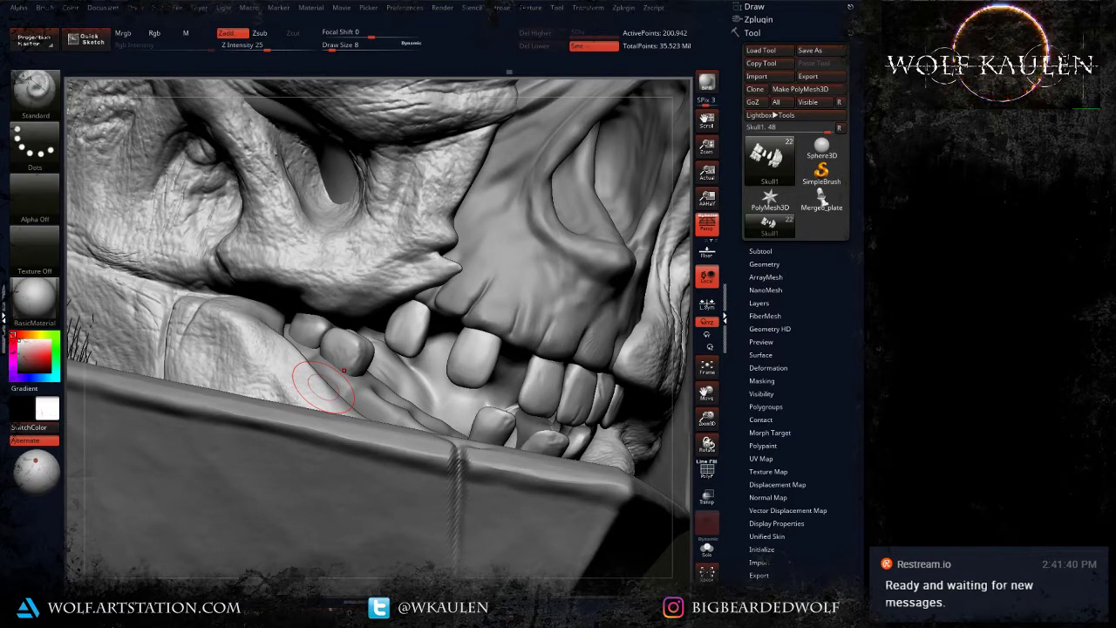
right_drag(474, 351, 488, 354)
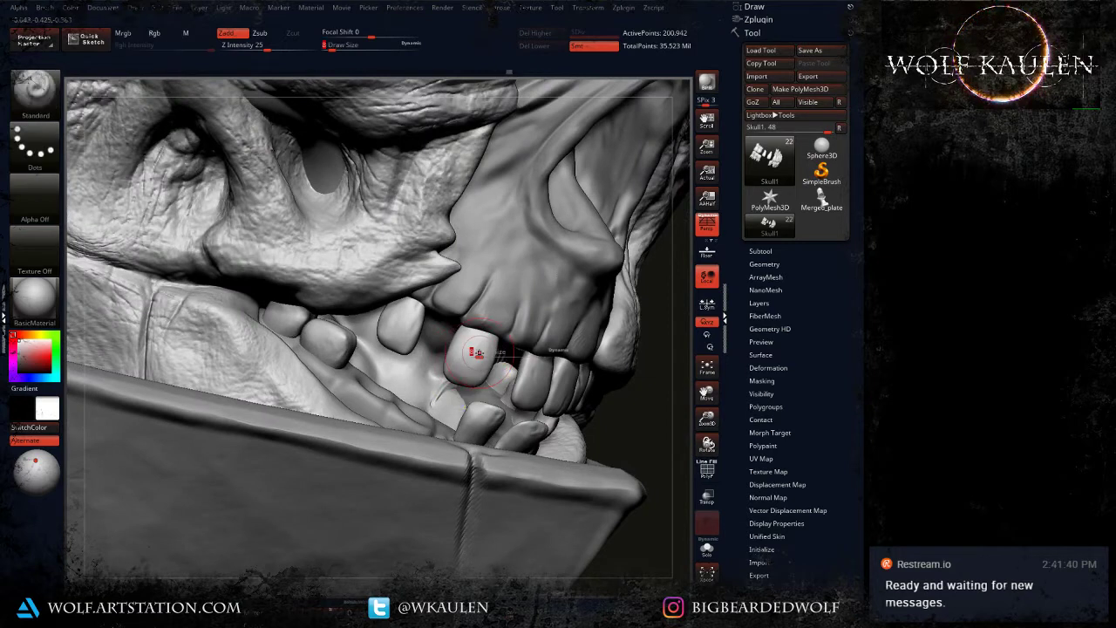
key(s)
drag(476, 350, 468, 347)
mouse_move(462, 364)
mouse_down()
mouse_move(475, 334)
mouse_move(471, 365)
mouse_move(492, 357)
mouse_up()
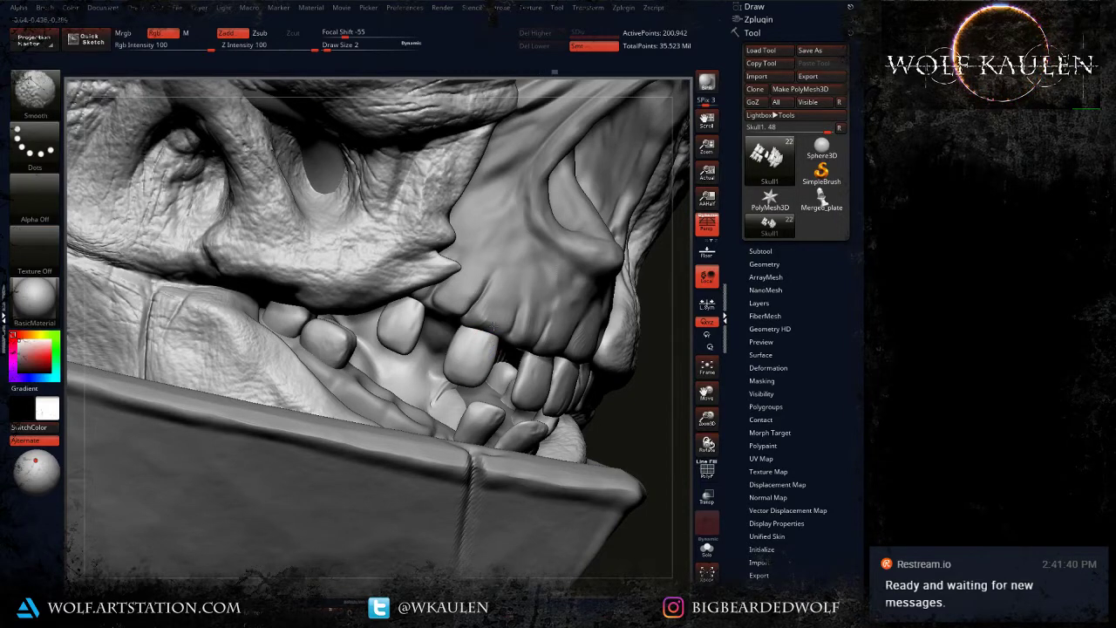
Step: Sculpt fine surface detail into the crowns of the upper front teeth
mouse_move(505, 374)
right_down()
mouse_move(526, 366)
mouse_move(569, 382)
right_up()
mouse_move(545, 375)
mouse_down()
mouse_move(542, 392)
mouse_move(538, 375)
mouse_move(577, 394)
mouse_up()
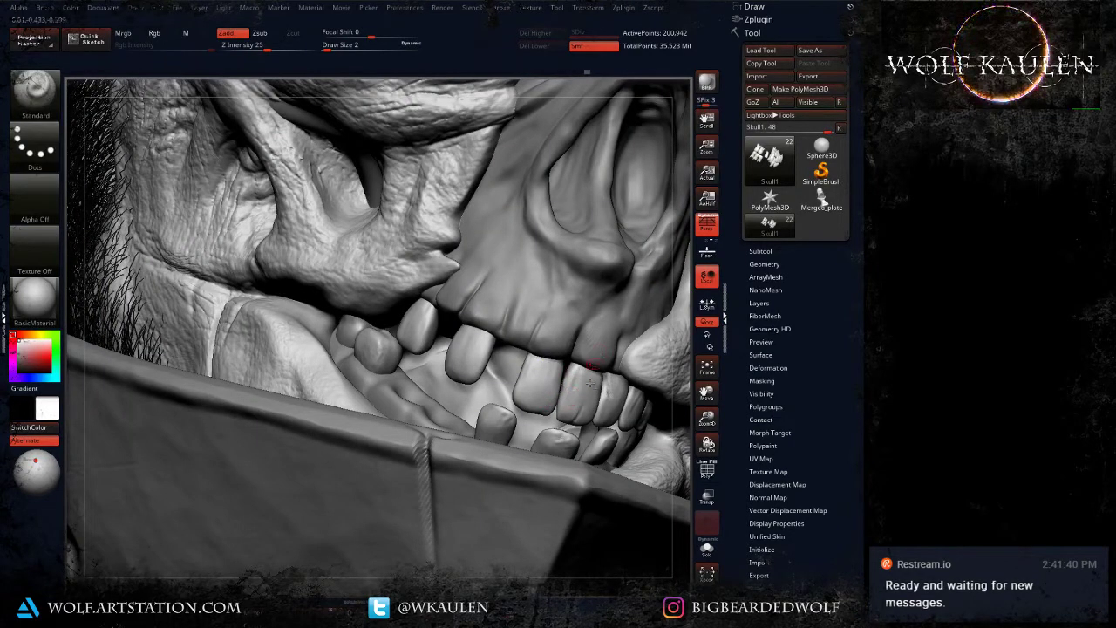
right_drag(590, 383, 582, 409)
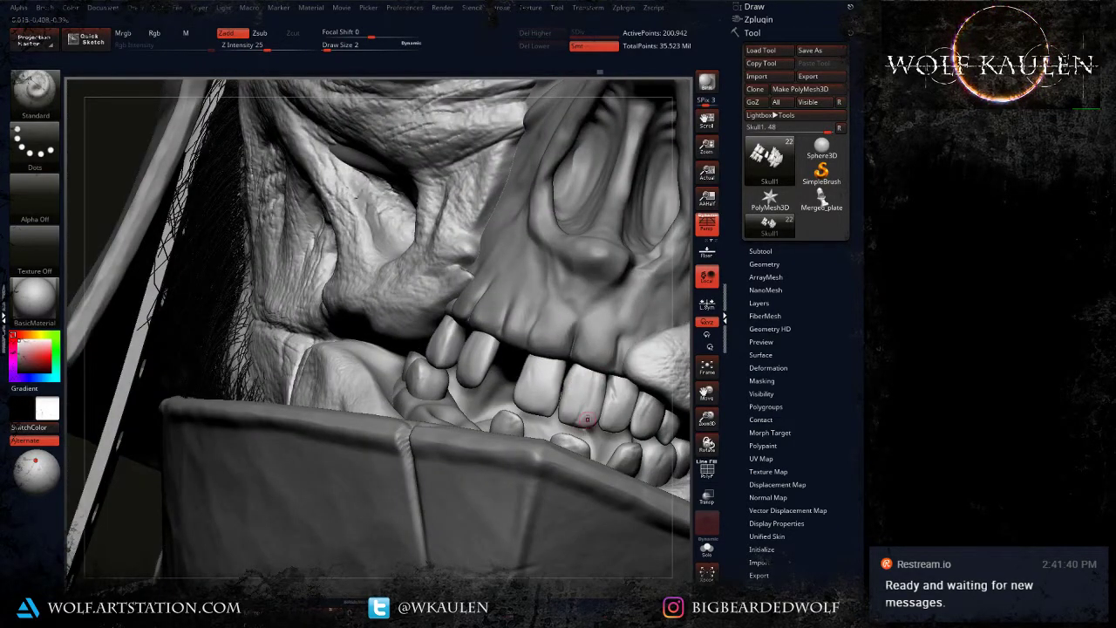
key(shift)
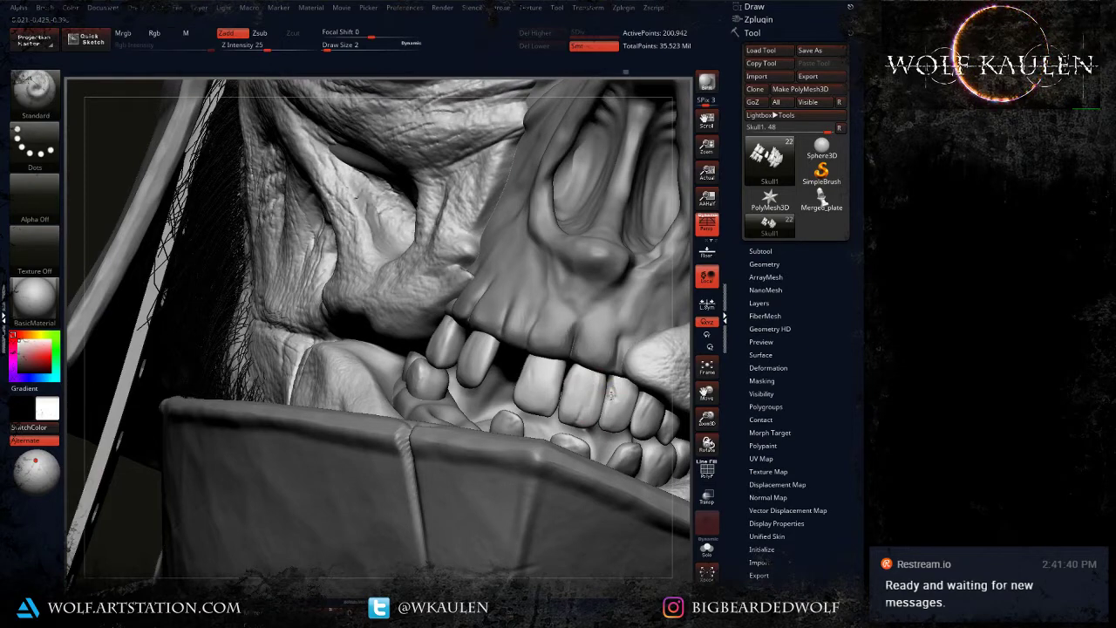
key(ctrl)
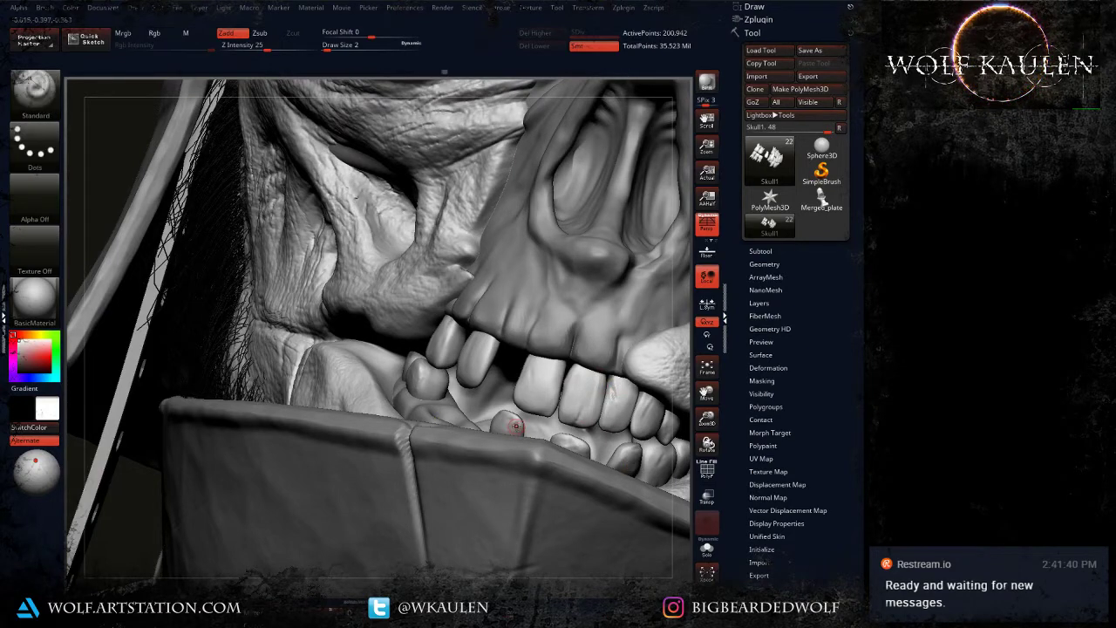
Step: Check the teeth on the whole bust and make the skull the active subtool
right_drag(516, 428, 454, 410)
key(f)
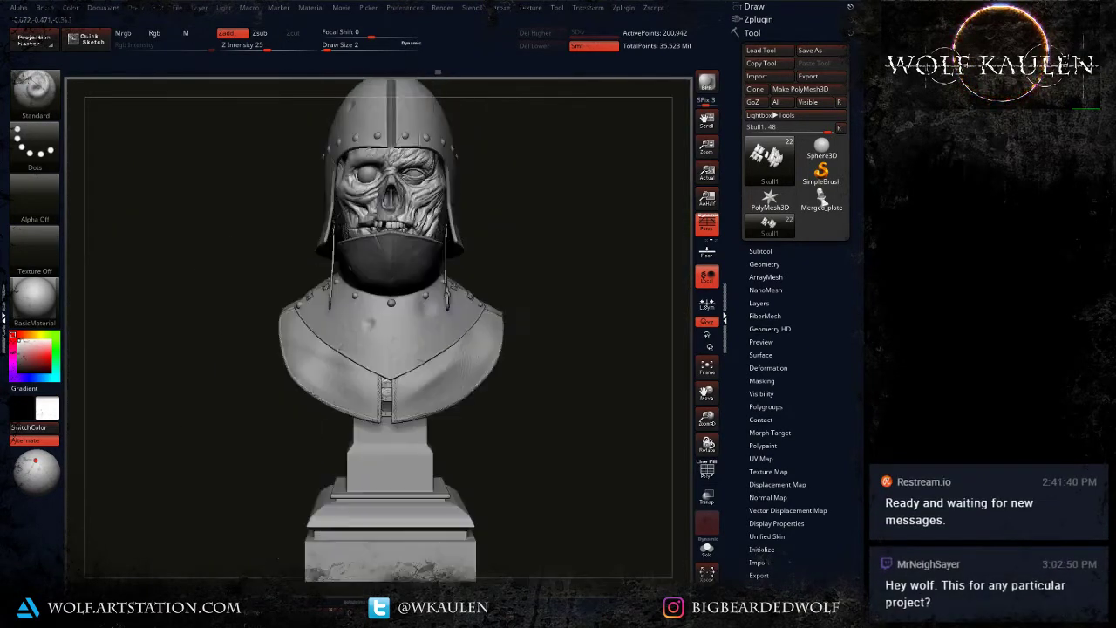
alt+right_drag(370, 344, 424, 433)
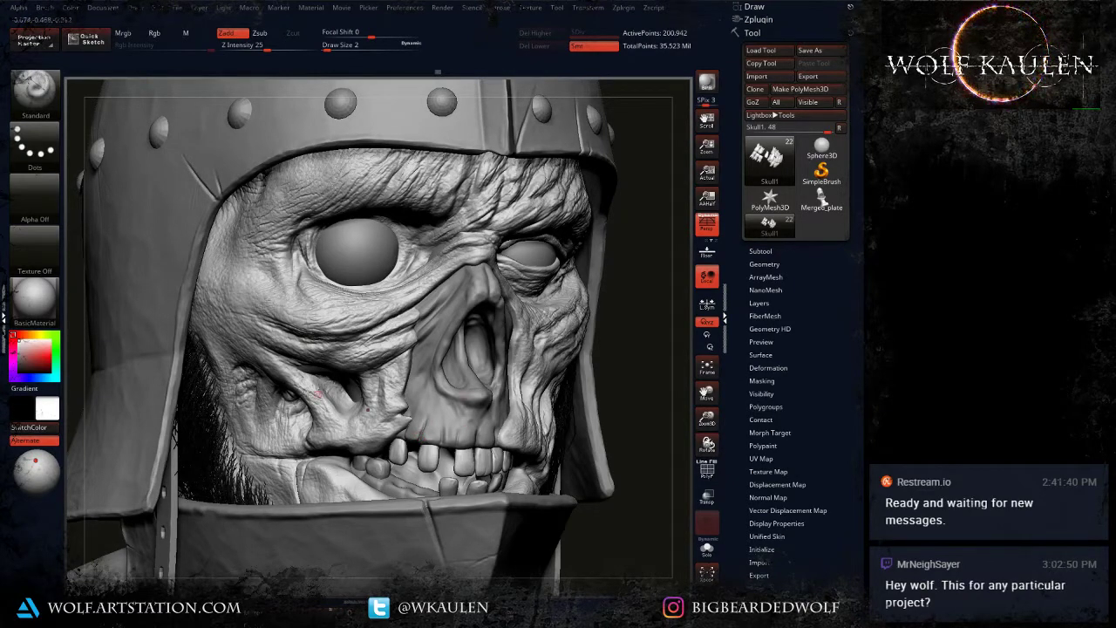
right_drag(422, 278, 541, 187)
right_drag(541, 262, 425, 266)
alt+click(361, 375)
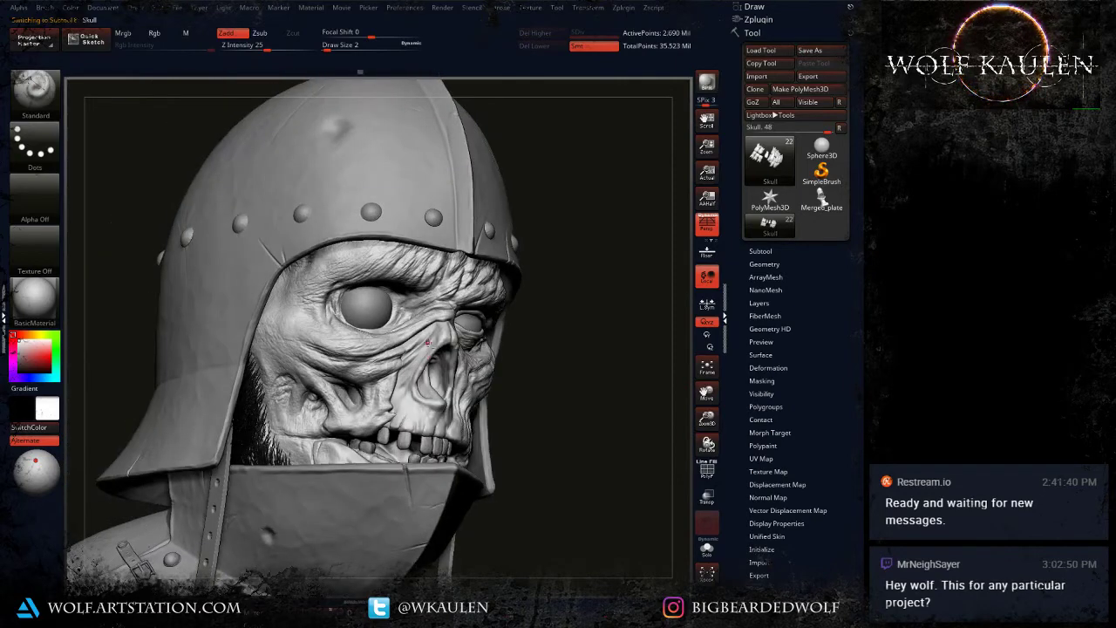
mouse_move(375, 375)
ctrl+right_down()
mouse_move(406, 488)
mouse_move(389, 515)
ctrl+right_up()
Step: Sculpt the exposed nasal bone beside the cheek skin's edge with the Standard brush at draw size 7
key(b)
key(s)
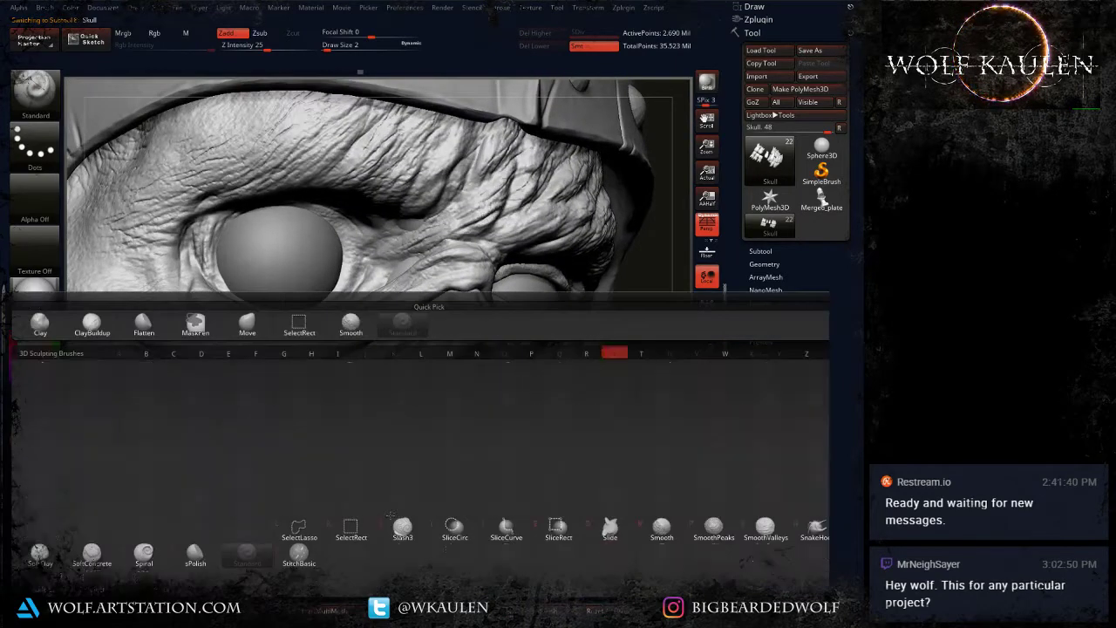
key(t)
key(s)
drag(374, 352, 378, 350)
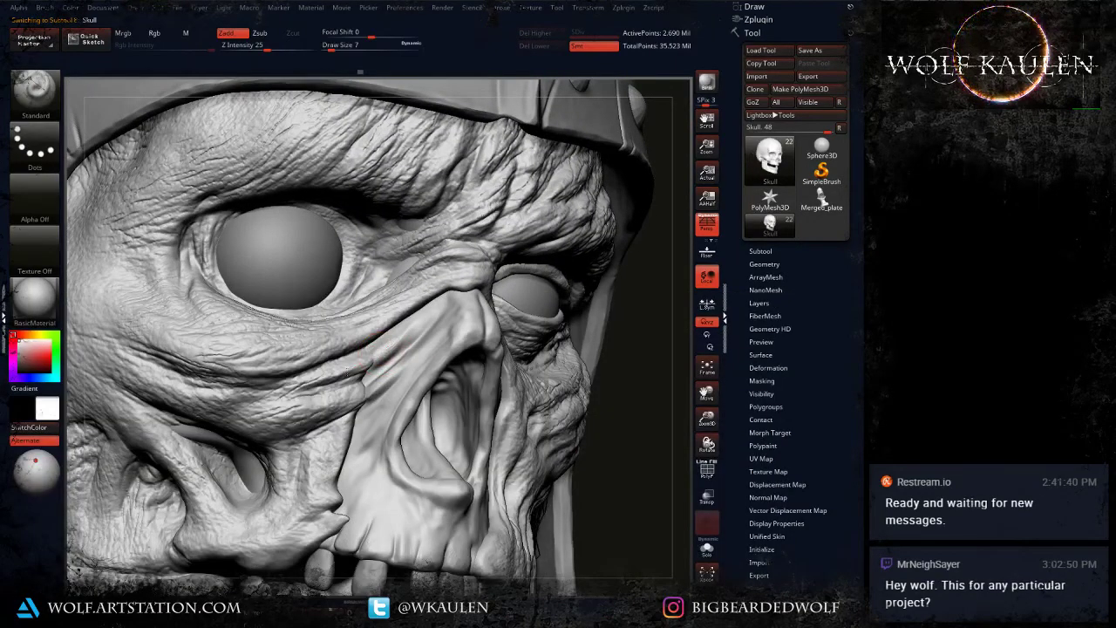
right_drag(354, 376, 296, 379)
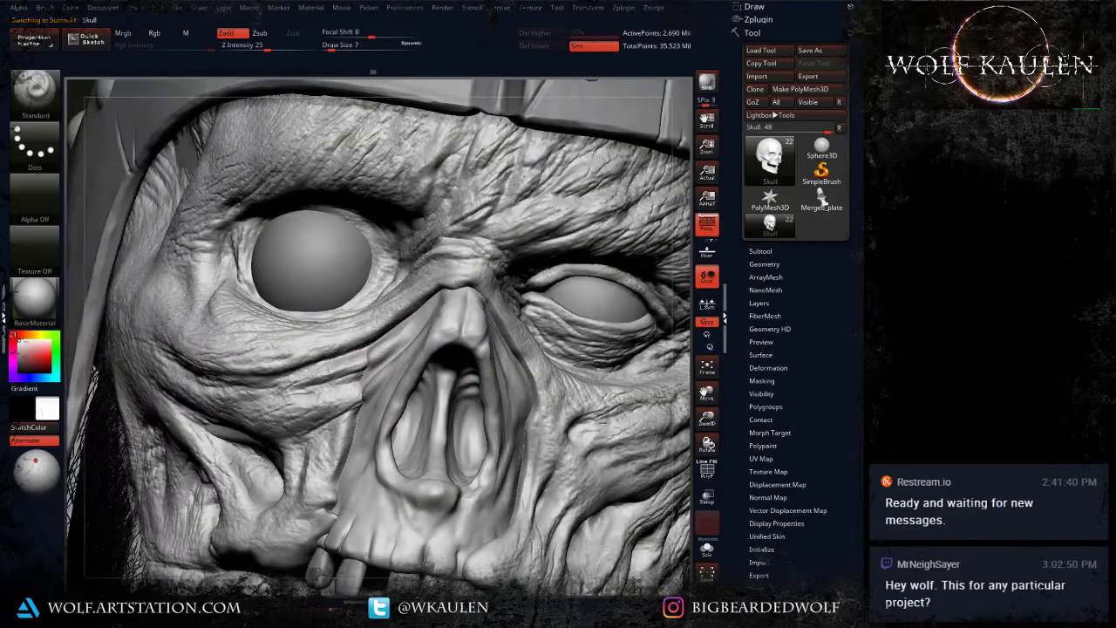
mouse_move(365, 398)
right_down()
mouse_move(375, 376)
mouse_move(363, 385)
right_up()
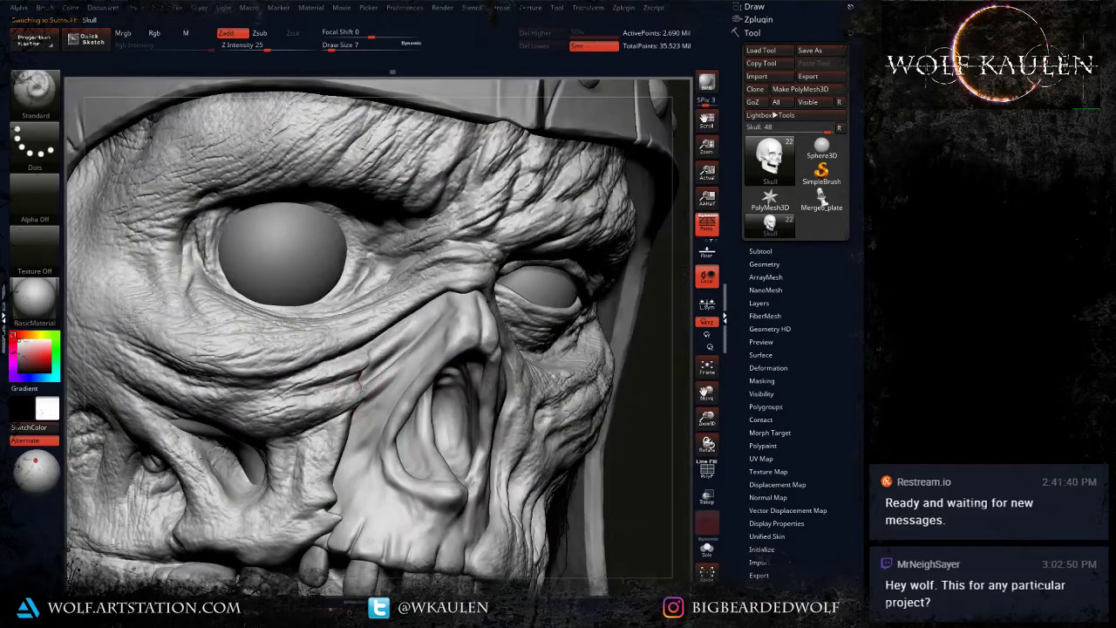
drag(355, 388, 424, 342)
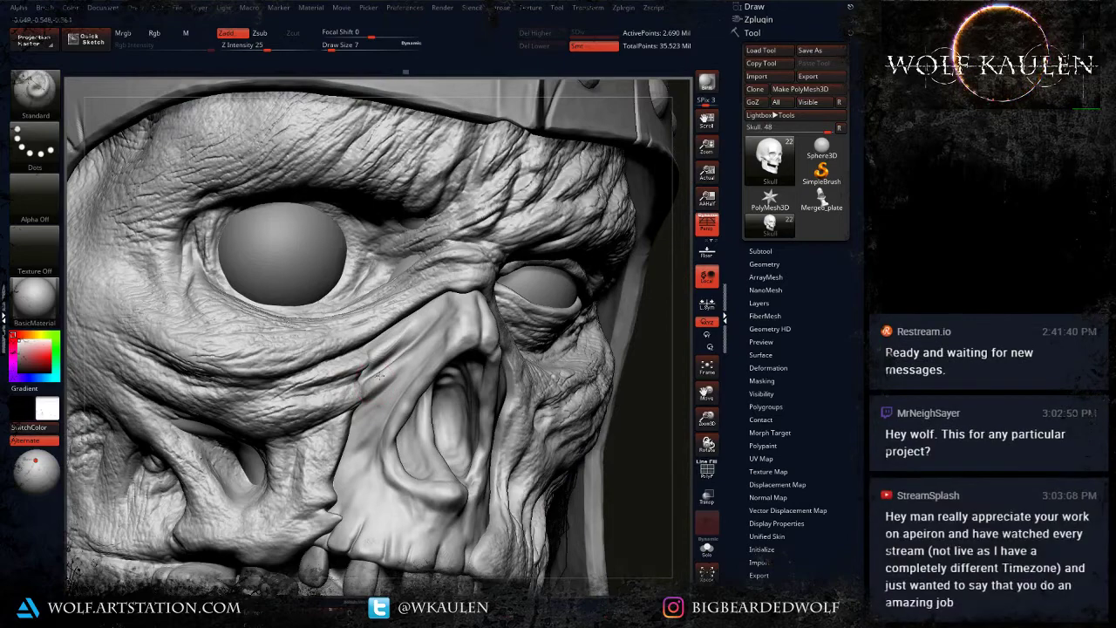
Step: Add broader forms to the bone along the cheek skin's edge beside the nose opening at draw size 8
mouse_move(353, 405)
right_down()
mouse_move(373, 406)
mouse_move(377, 429)
right_up()
key([)
key(s)
mouse_move(371, 431)
mouse_down()
mouse_move(349, 453)
mouse_move(344, 439)
mouse_up()
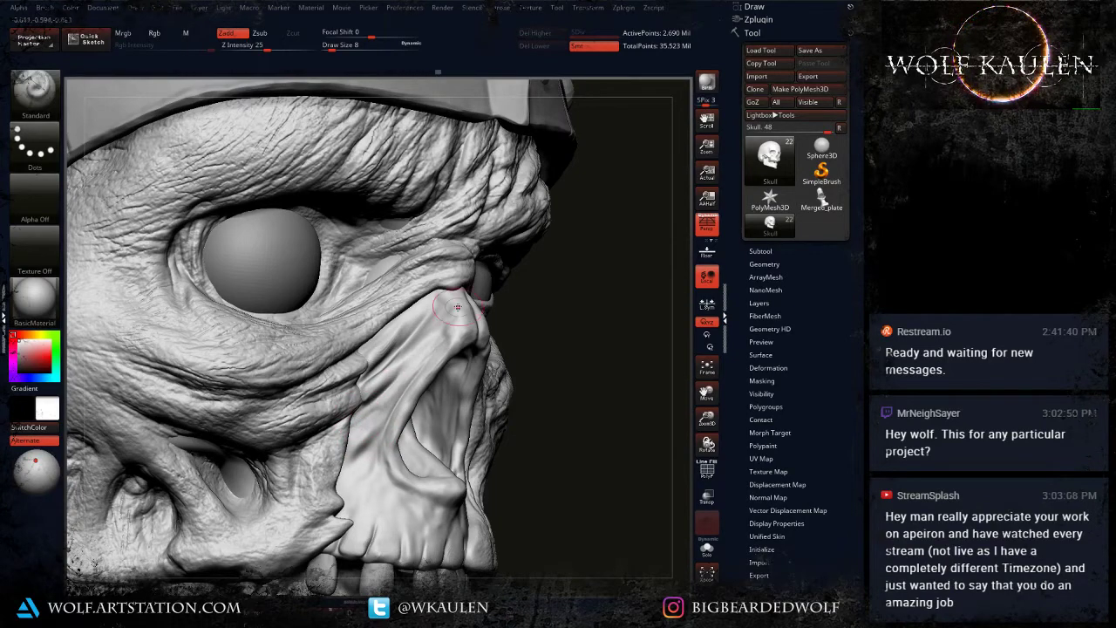
Step: Refine the nose bridge and the bone rim around the nose opening at draw size 4
right_drag(448, 353, 348, 343)
key(s)
key(s)
mouse_move(484, 310)
mouse_down()
mouse_move(478, 297)
mouse_move(489, 322)
mouse_move(470, 303)
mouse_move(485, 300)
mouse_up()
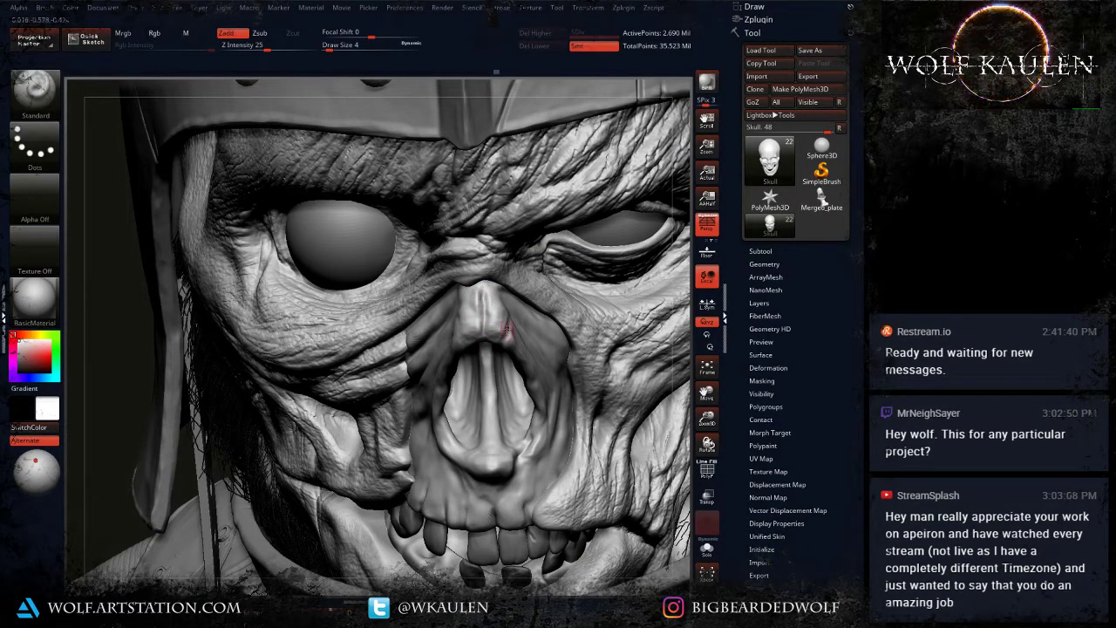
right_drag(538, 342, 529, 380)
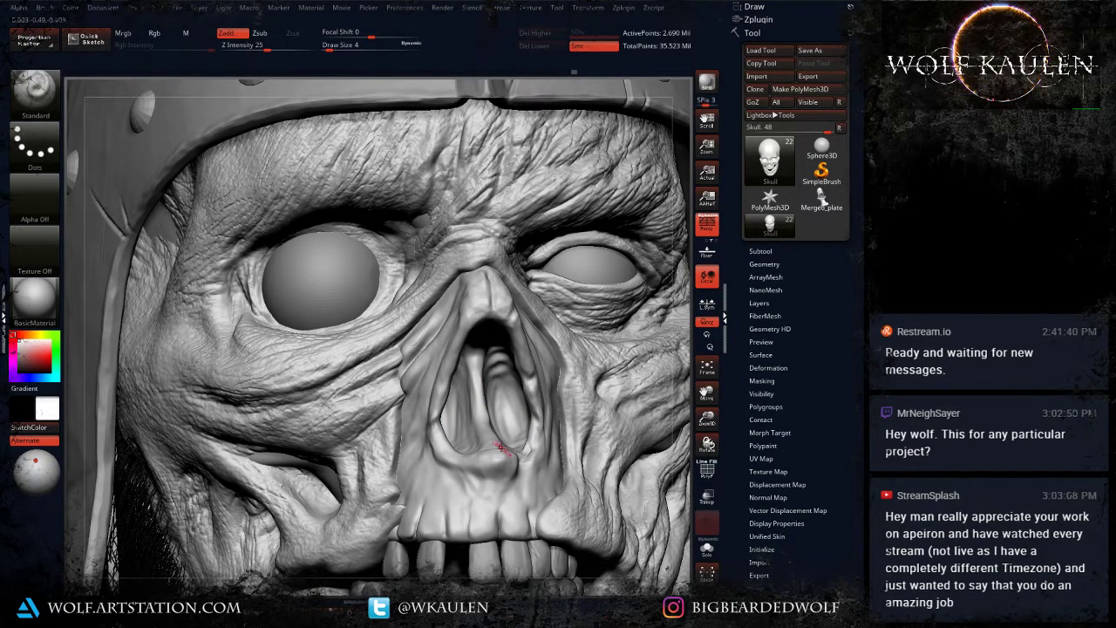
Step: Build up the upper jawbone above the gap in the upper teeth with the ClayBuildup brush at draw sizes 3 and 4
mouse_move(472, 480)
alt+right_down()
mouse_move(427, 408)
mouse_move(492, 419)
alt+right_up()
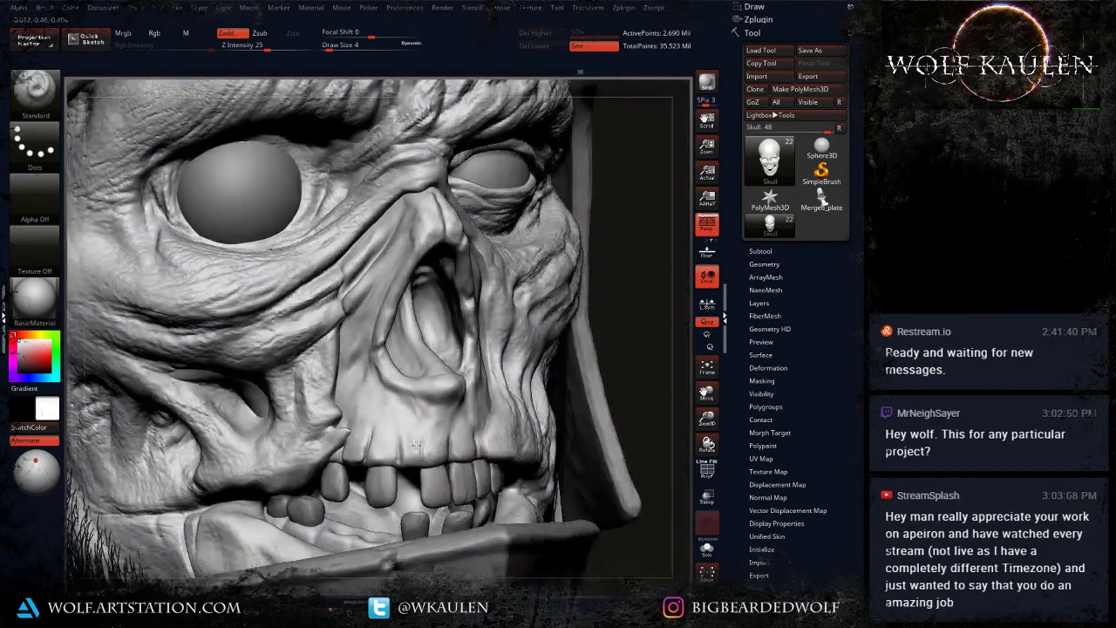
key(s)
click(408, 445)
key(b)
key(c)
key(b)
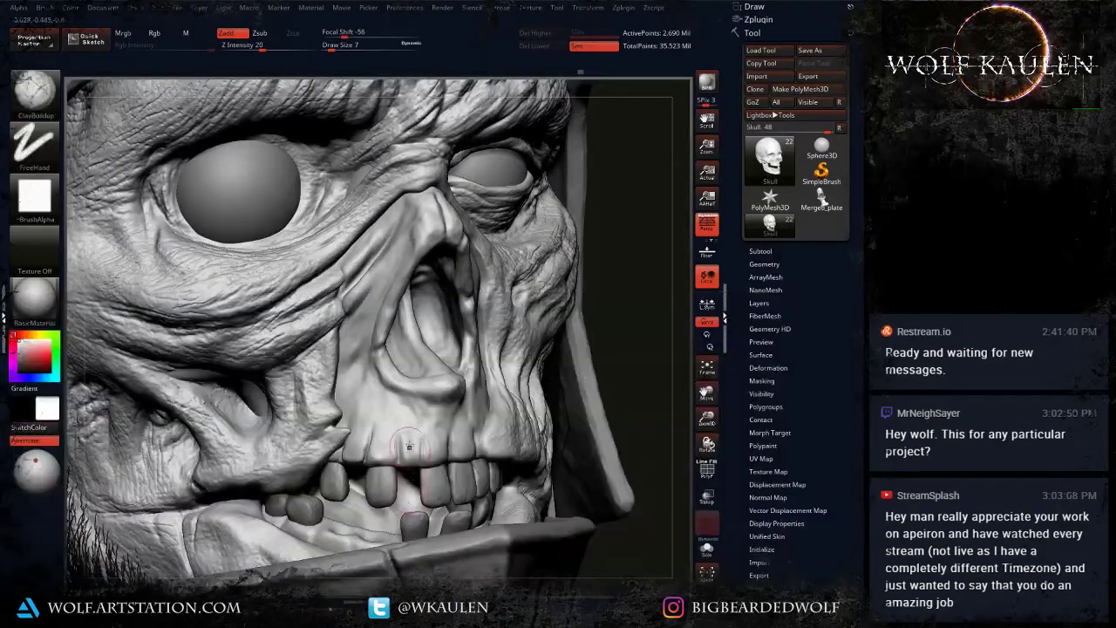
key(s)
click(403, 436)
drag(404, 443, 401, 438)
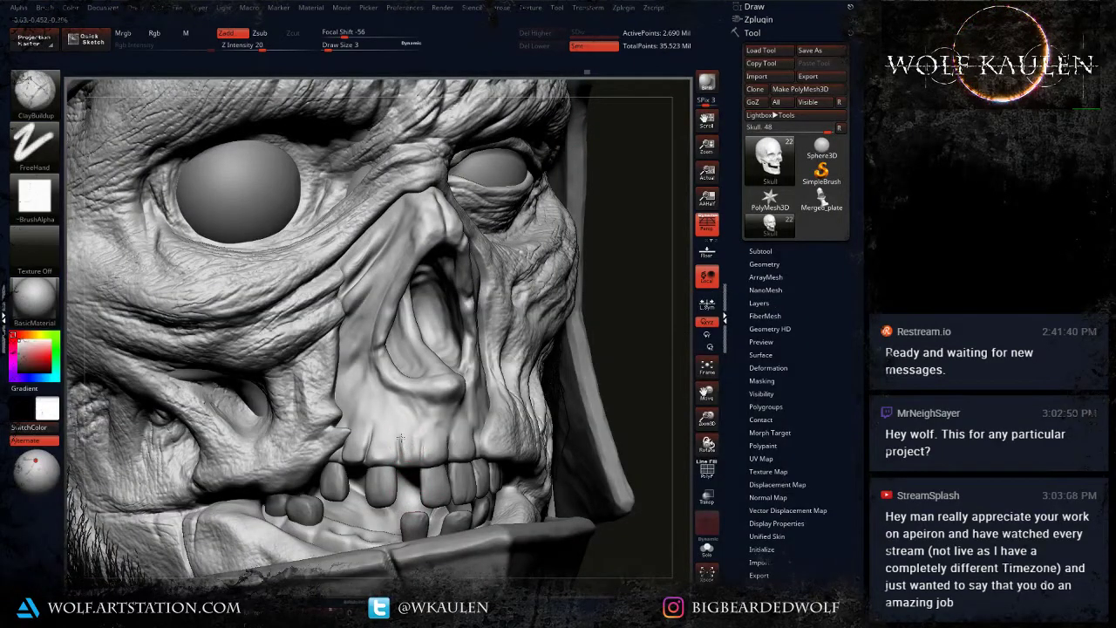
key(s)
click(421, 440)
right_drag(420, 439, 475, 442)
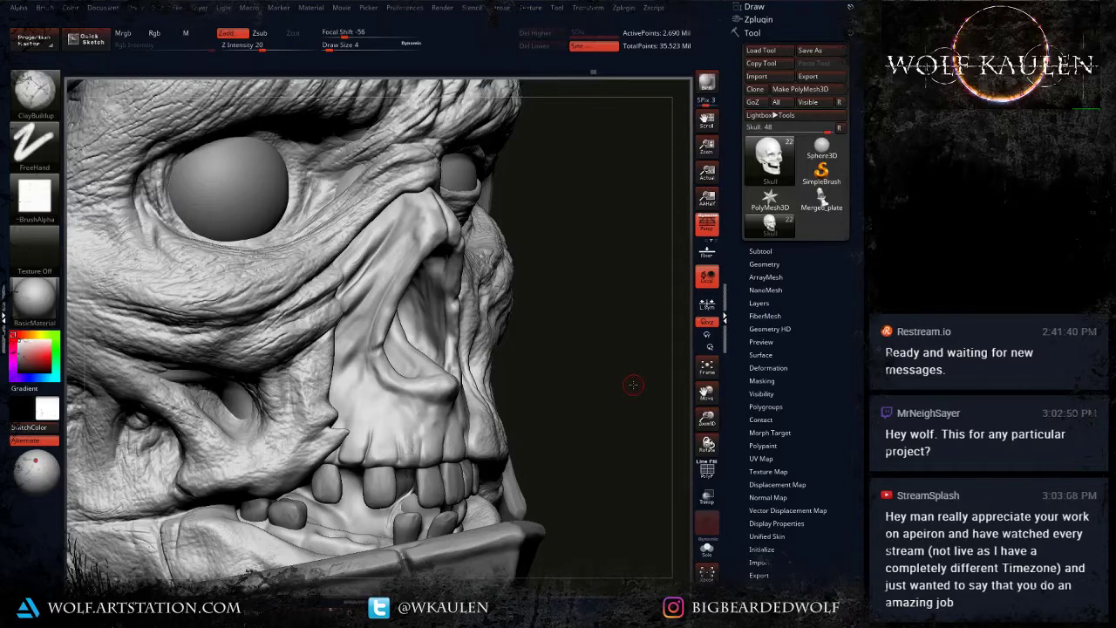
Step: Isolate the helmet's hanging straps and subdivide them to level 3
alt+drag(633, 384, 514, 315)
alt+click(424, 467)
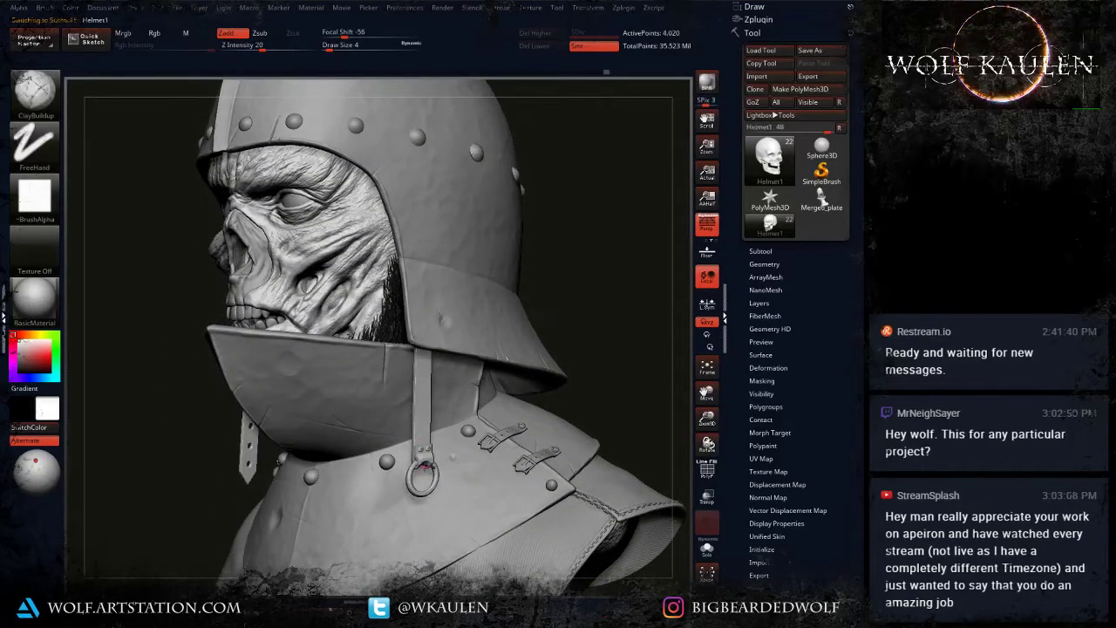
mouse_move(425, 498)
ctrl+right_down()
mouse_move(427, 558)
mouse_move(430, 495)
ctrl+right_up()
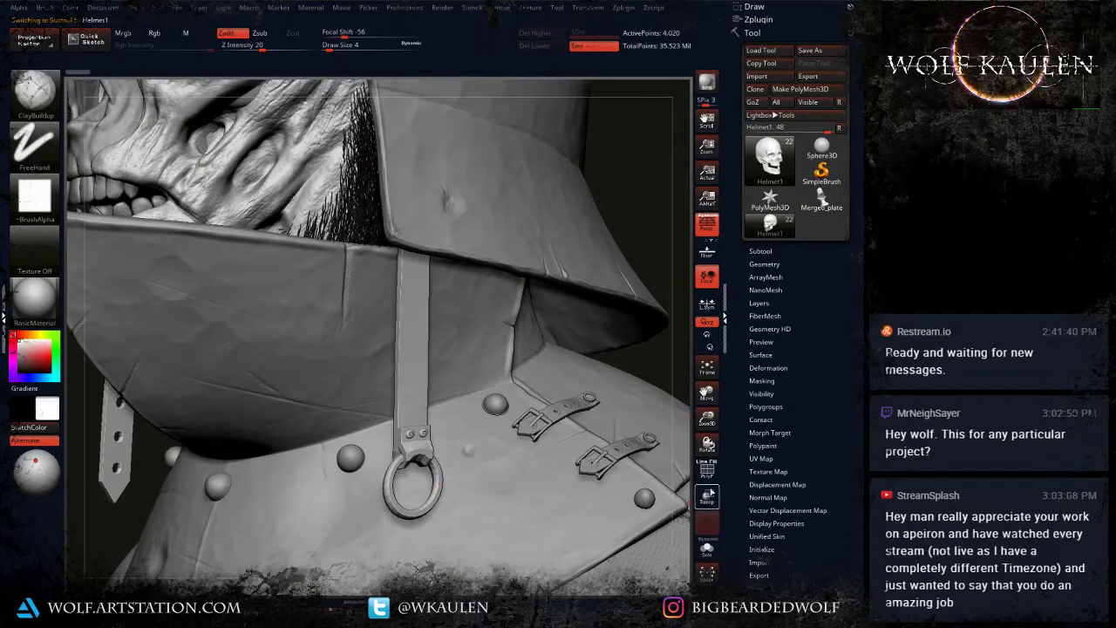
click(711, 555)
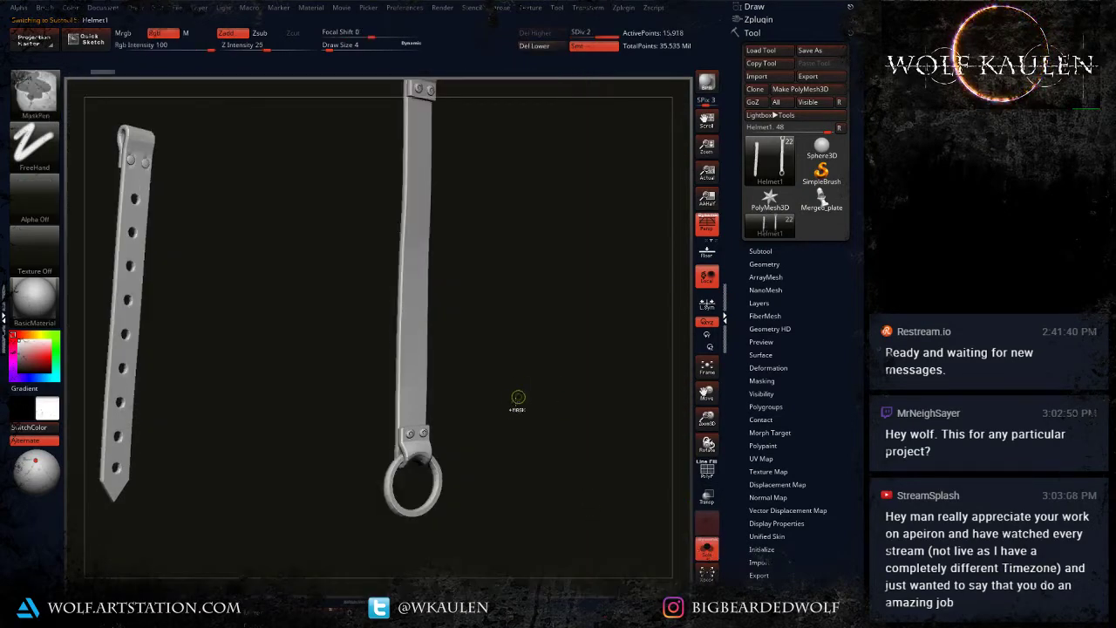
key(ctrl+d)
key(ctrl+d)
Step: Work the side of the strap's upper ring with the Flatten brush at draw size 7
alt+drag(433, 353, 436, 427)
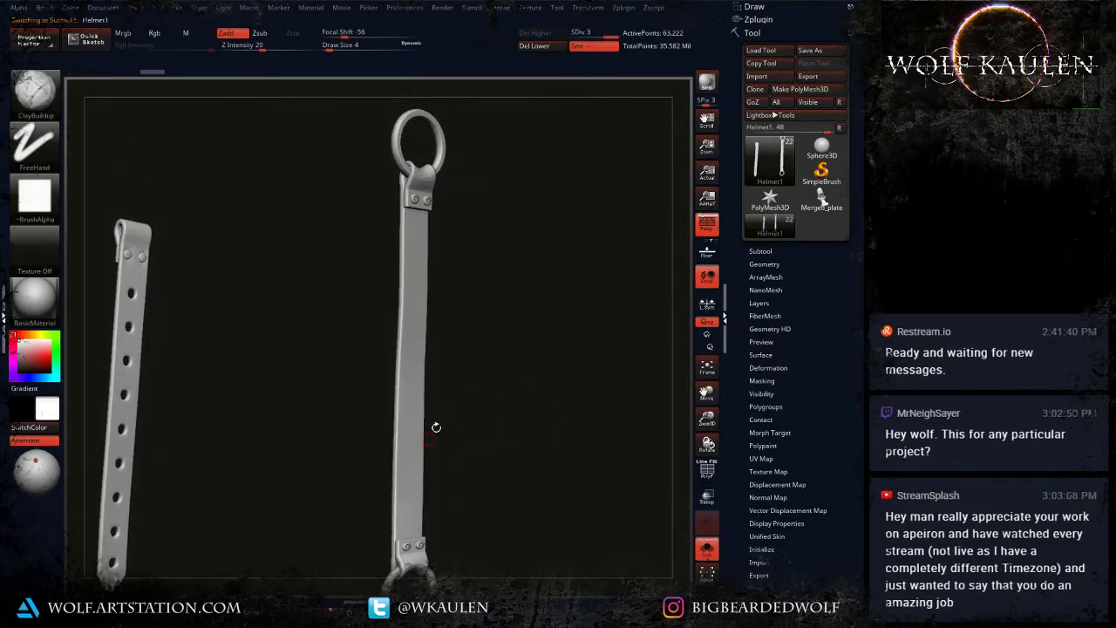
alt+drag(468, 298, 412, 429)
ctrl+right_drag(412, 429, 340, 511)
alt+right_drag(319, 319, 281, 415)
key(b)
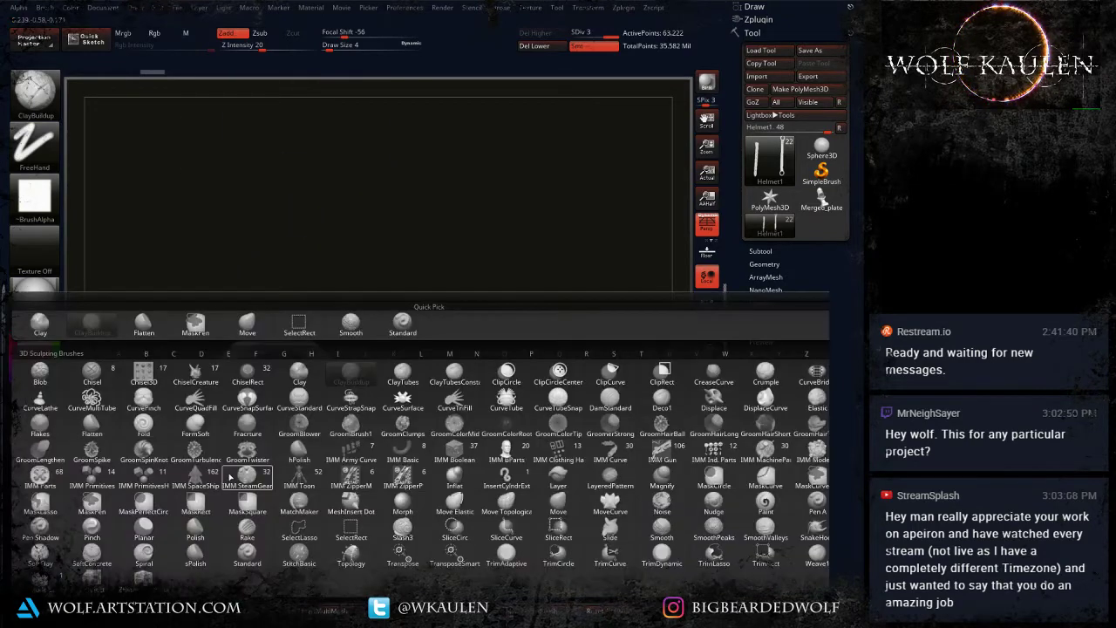
key(f)
key(a)
key(s)
click(225, 428)
key(s)
click(212, 417)
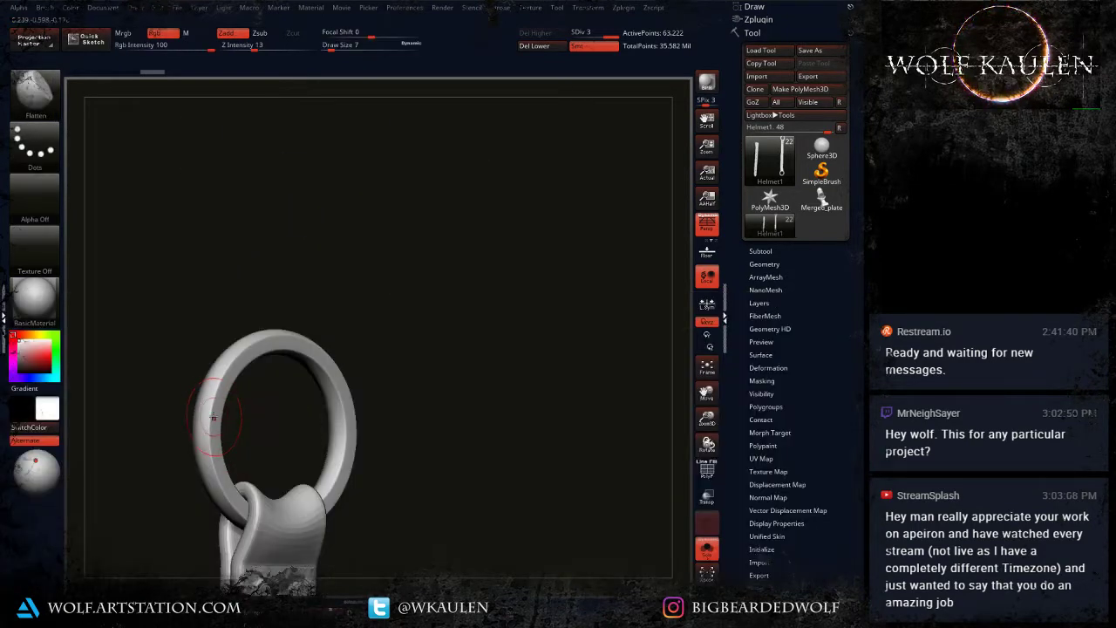
Step: Flatten the rim of the strap's upper ring at draw size 3
key(f)
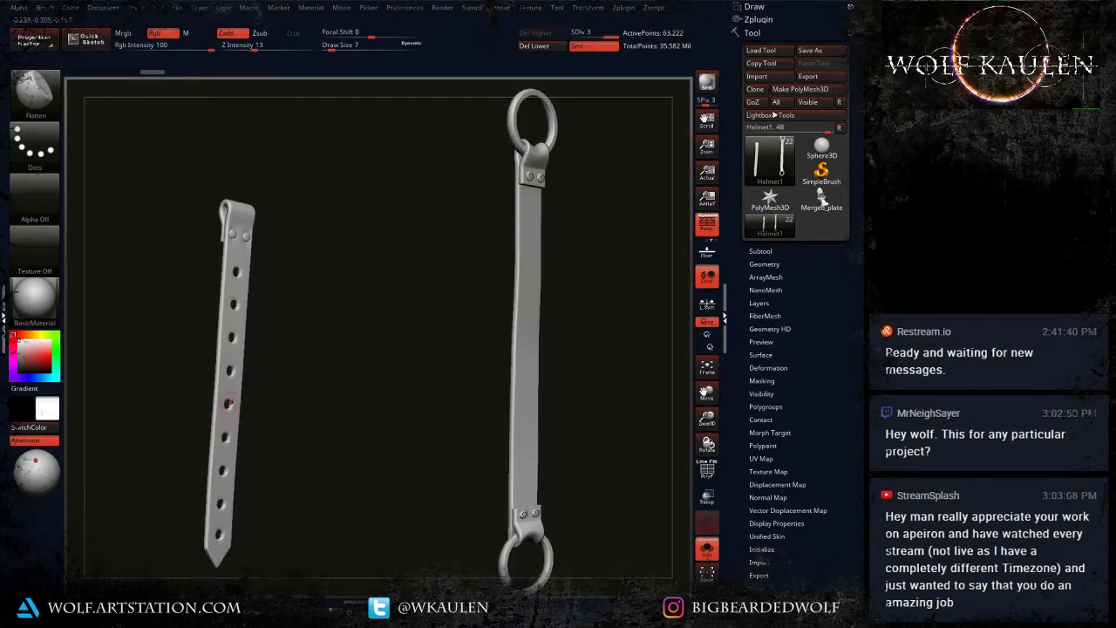
mouse_move(344, 305)
alt+mouse_down()
mouse_move(317, 341)
mouse_move(271, 476)
alt+mouse_up()
alt+drag(439, 353, 427, 405)
key(s)
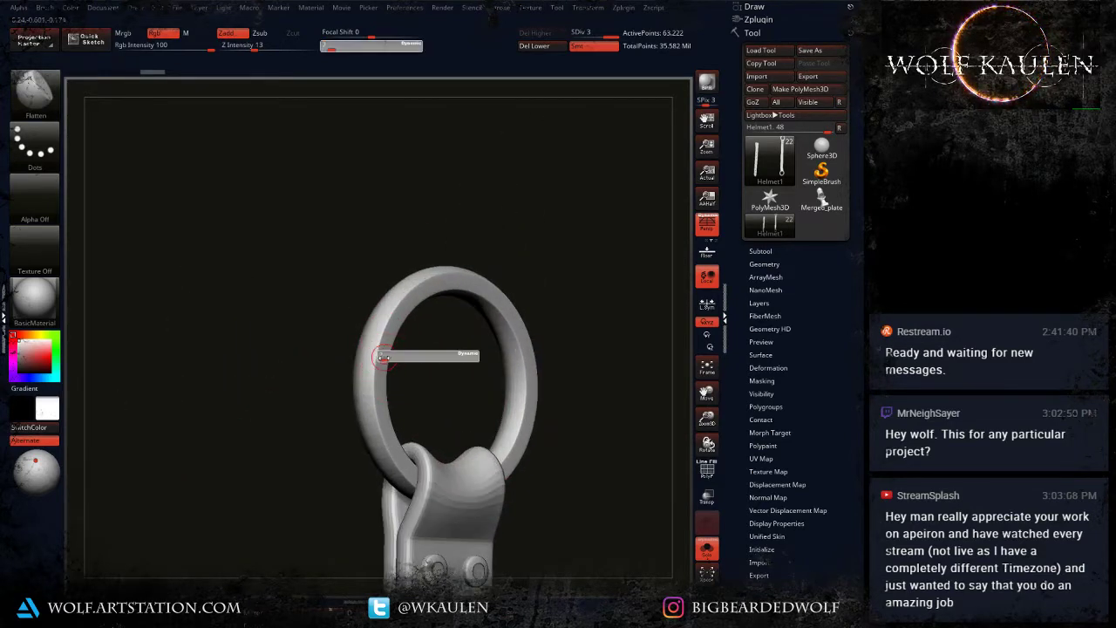
click(383, 357)
key(s)
mouse_move(379, 346)
mouse_down()
mouse_move(377, 393)
mouse_move(383, 321)
mouse_move(397, 307)
mouse_up()
click(375, 369)
alt+click(404, 473)
Step: Split the straps into automatic polygroups and subdivide them to level 4
key(shift+f)
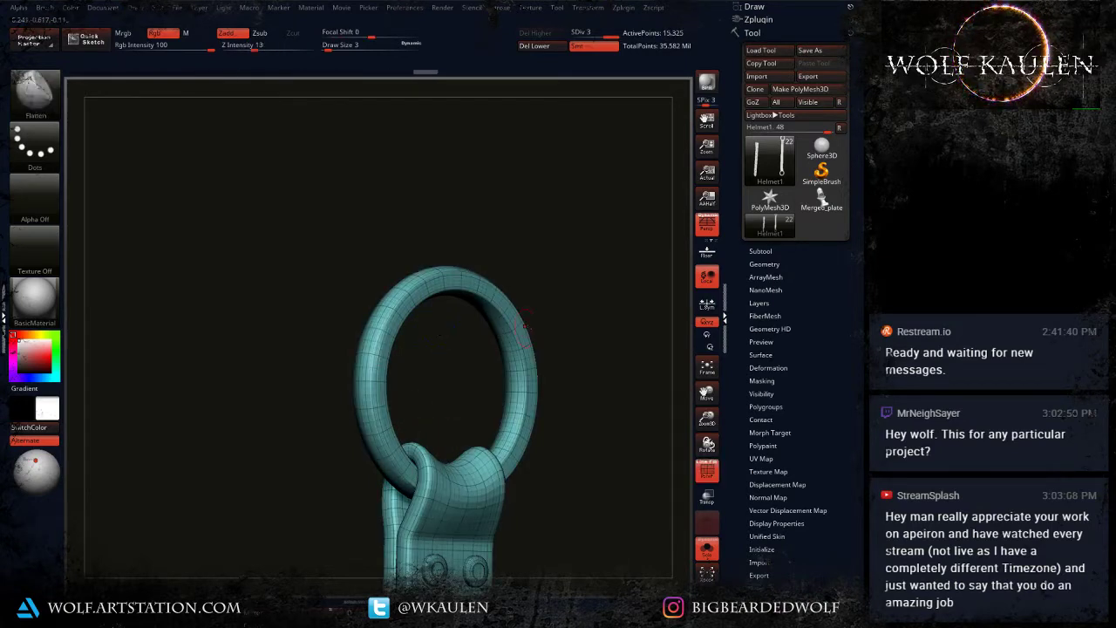
click(766, 406)
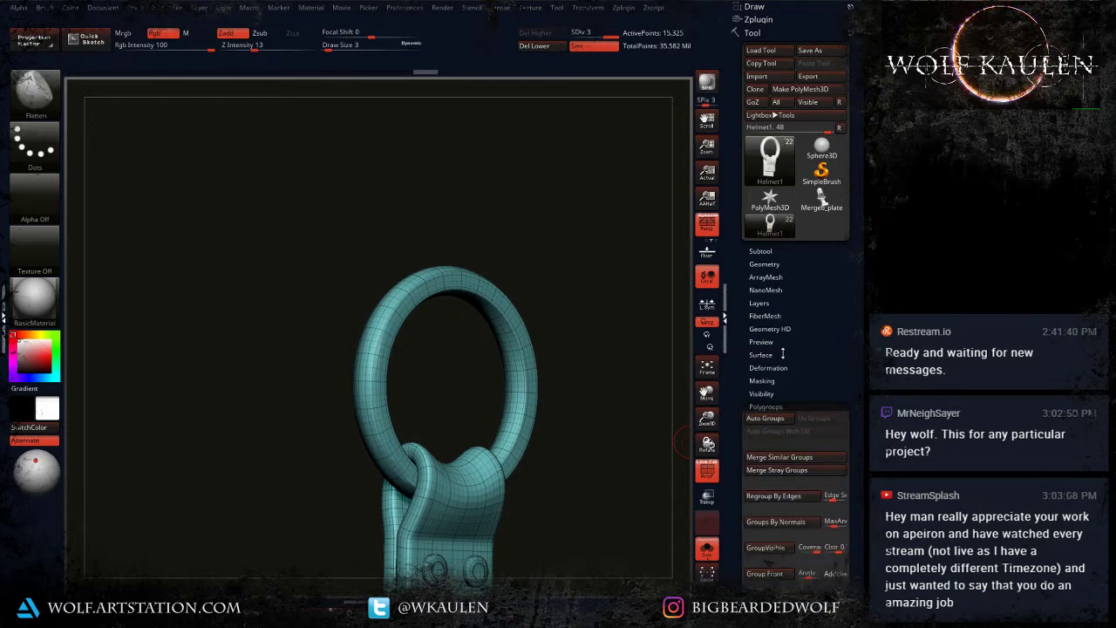
click(765, 418)
key(shift+f)
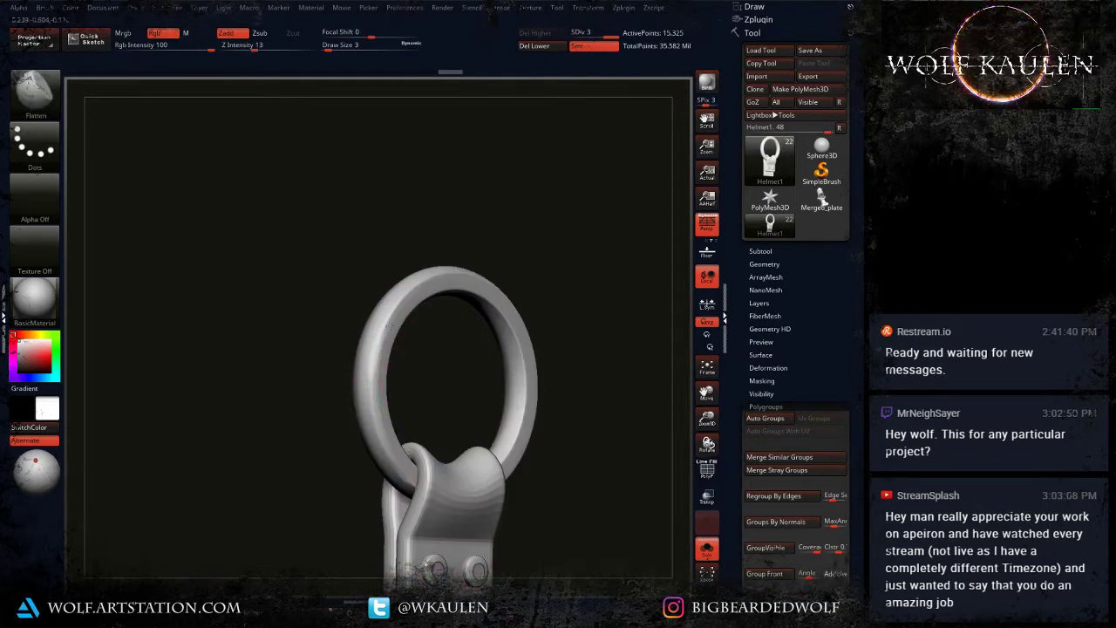
key(ctrl+w)
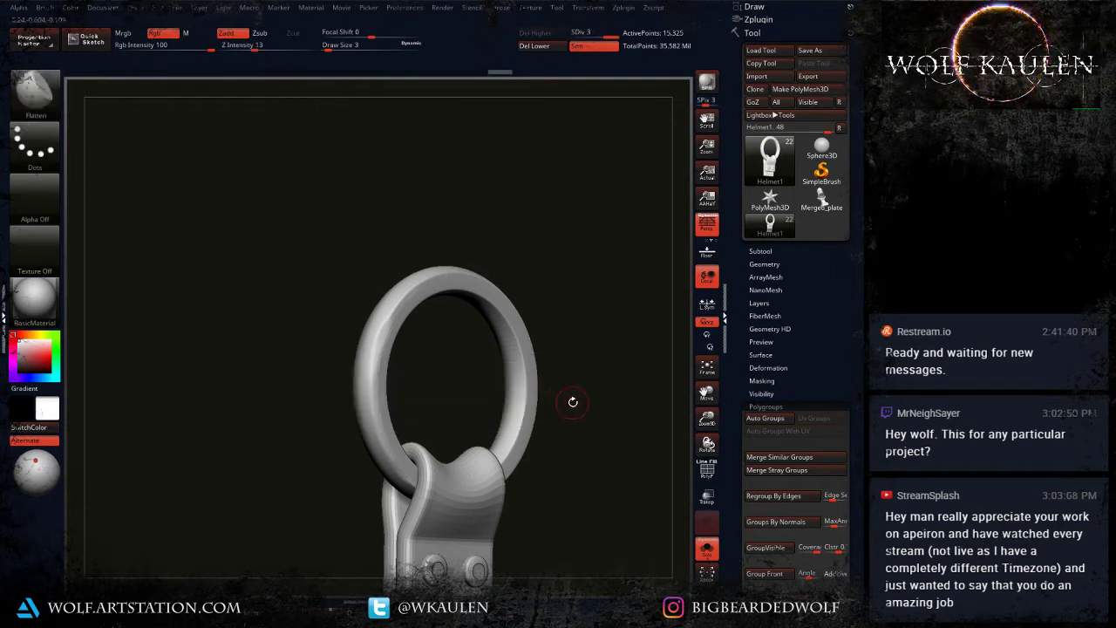
key(ctrl+d)
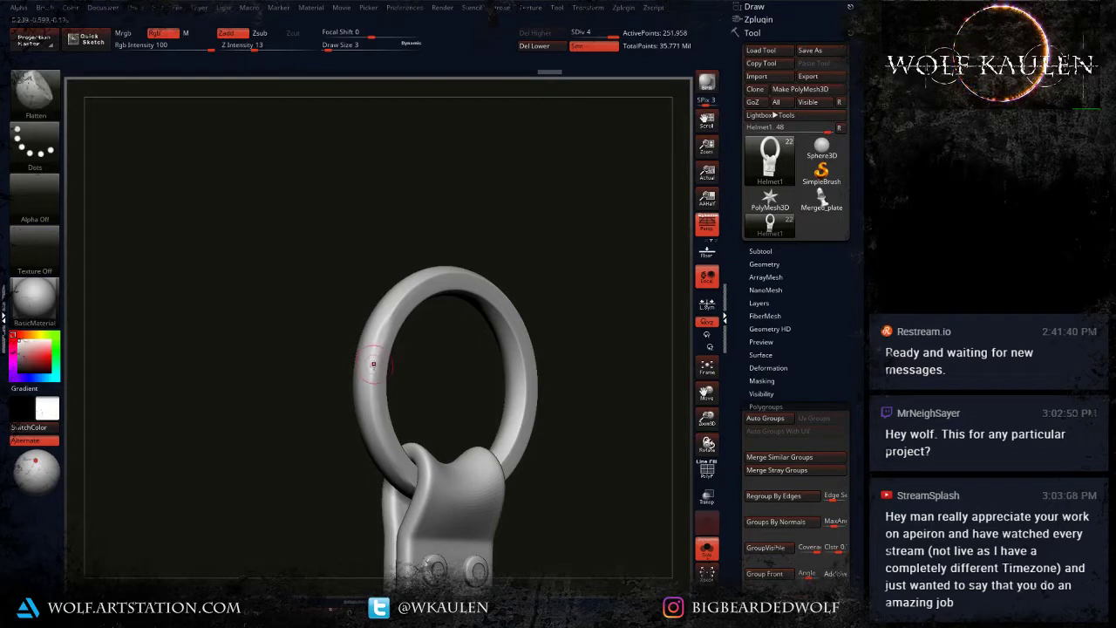
Step: Isolate the upper ring and flatten worn facets along its outer rim at draw size 3
ctrl+shift+click(397, 454)
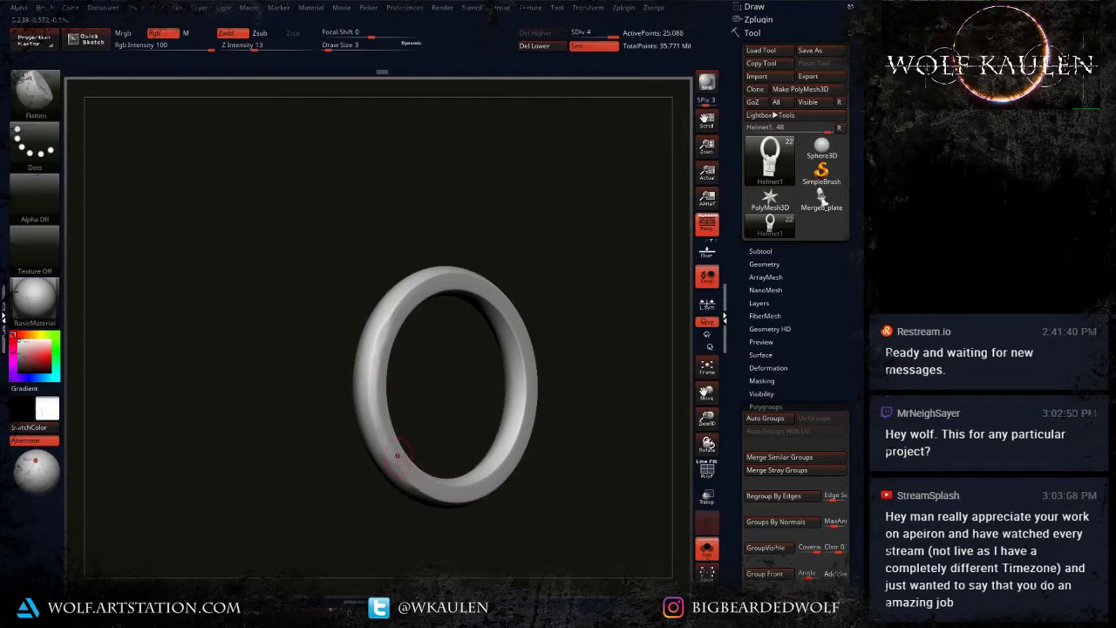
drag(406, 298, 380, 336)
drag(430, 314, 421, 362)
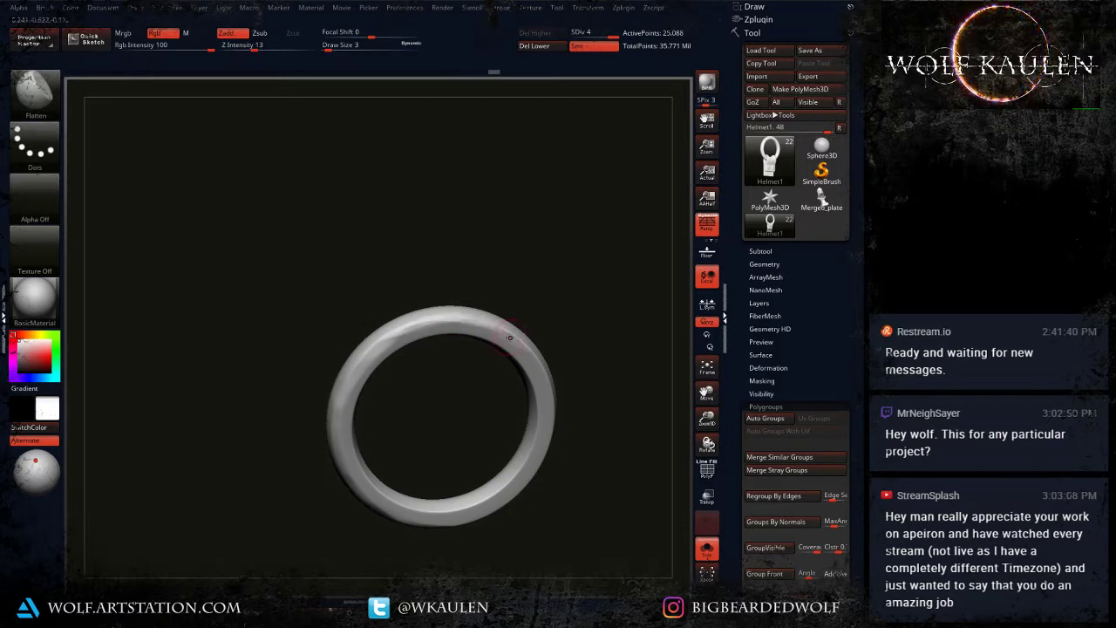
drag(571, 380, 510, 389)
mouse_move(507, 335)
mouse_down()
mouse_move(551, 403)
mouse_move(549, 384)
mouse_up()
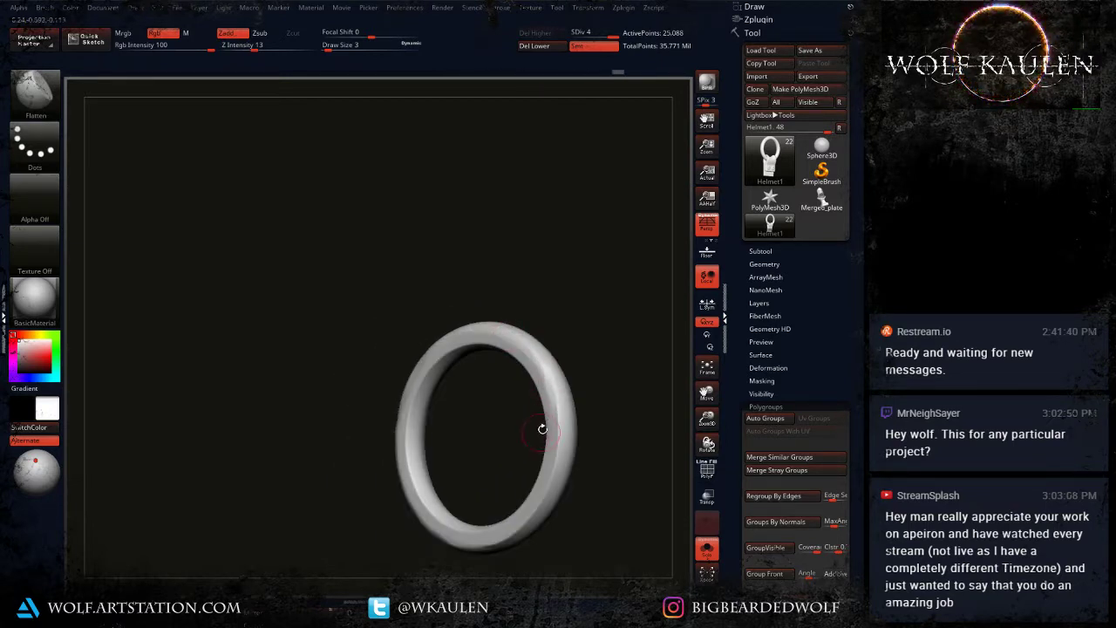
drag(536, 446, 526, 487)
mouse_move(555, 408)
mouse_down()
mouse_move(521, 528)
mouse_move(540, 485)
mouse_up()
mouse_move(393, 474)
mouse_down()
mouse_move(488, 512)
mouse_move(541, 486)
mouse_up()
Step: Flatten more facets on the remaining edges and faces of the isolated ring
drag(608, 347, 597, 320)
mouse_move(423, 479)
mouse_down()
mouse_move(393, 392)
mouse_move(443, 319)
mouse_up()
drag(392, 296, 423, 281)
mouse_move(437, 313)
mouse_down()
mouse_move(497, 303)
mouse_move(549, 329)
mouse_move(586, 413)
mouse_move(458, 480)
mouse_up()
drag(615, 462, 548, 441)
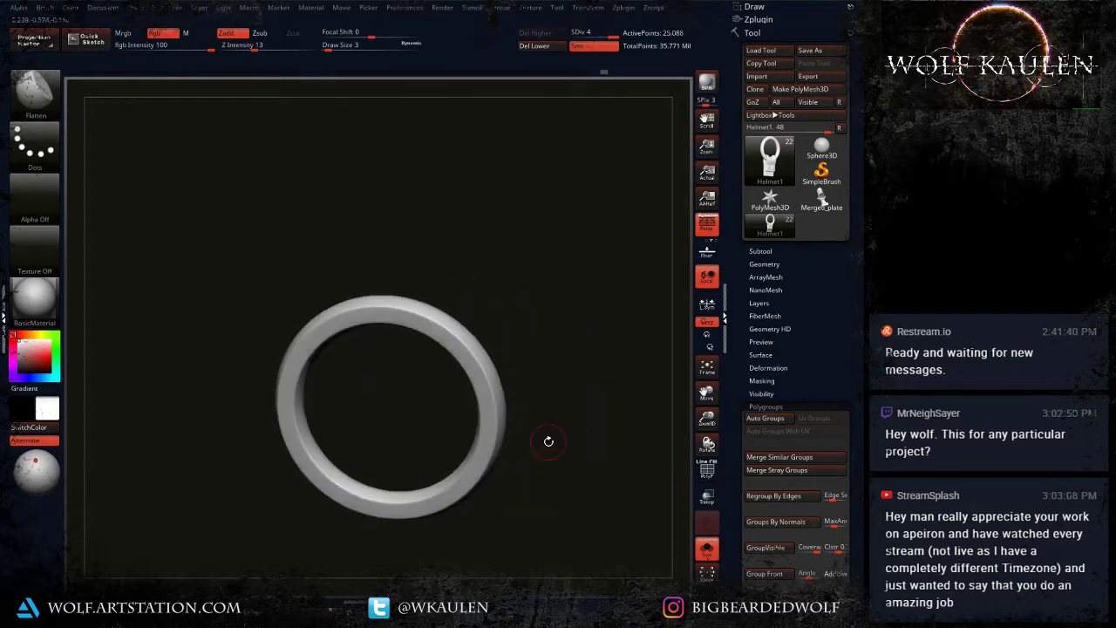
drag(461, 345, 494, 415)
drag(482, 367, 492, 396)
Step: Add finer flattened facets all around the isolated ring at draw size 2
key(s)
click(484, 380)
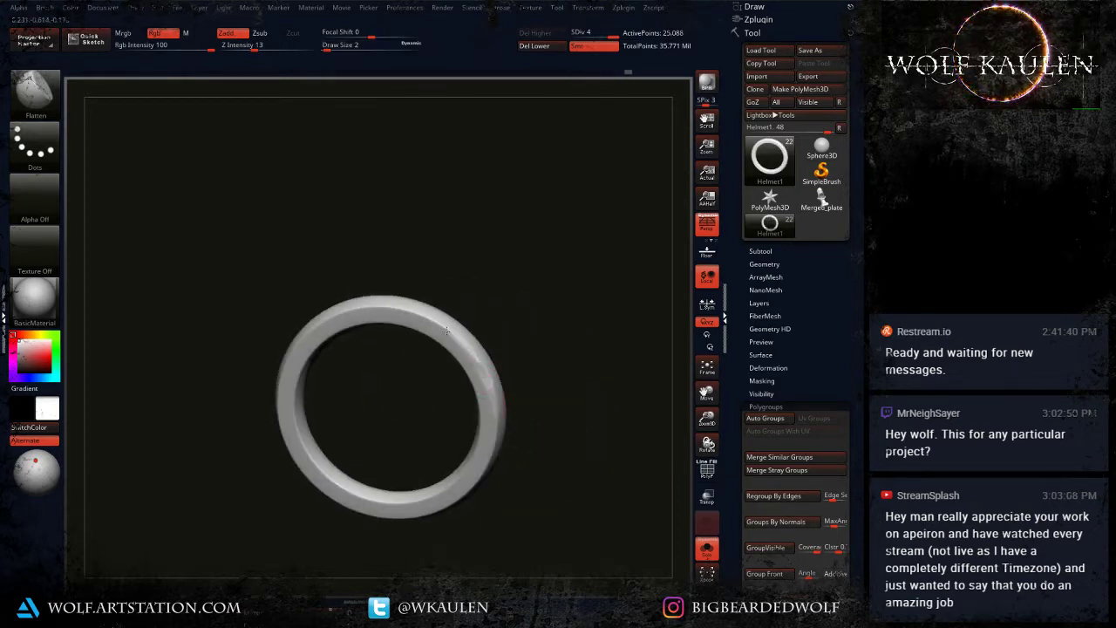
mouse_move(425, 319)
mouse_down()
mouse_move(343, 304)
mouse_move(305, 340)
mouse_up()
drag(222, 349, 288, 358)
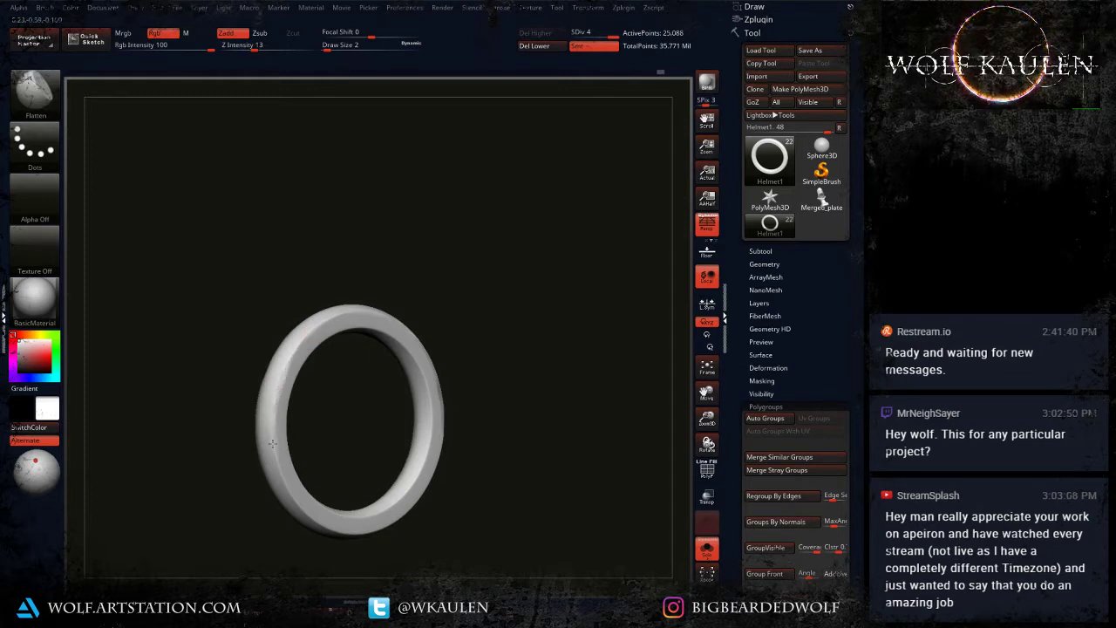
mouse_move(309, 514)
mouse_down()
mouse_move(372, 531)
mouse_move(410, 507)
mouse_up()
drag(466, 501, 417, 480)
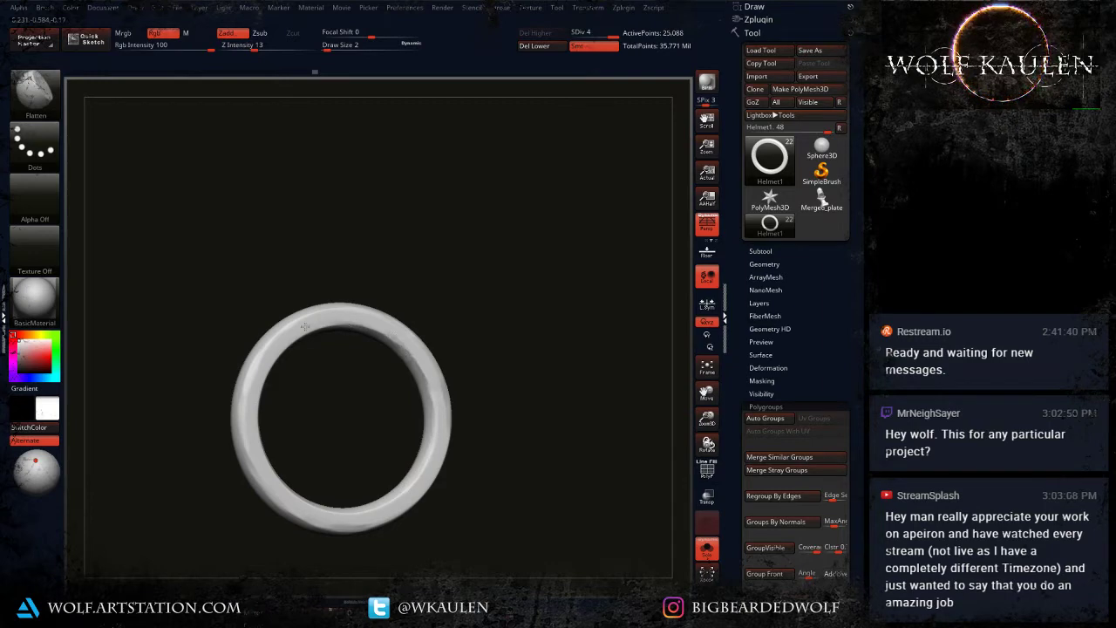
drag(338, 352, 458, 390)
Step: Unhide the remaining strap parts around the isolated ring
click(707, 548)
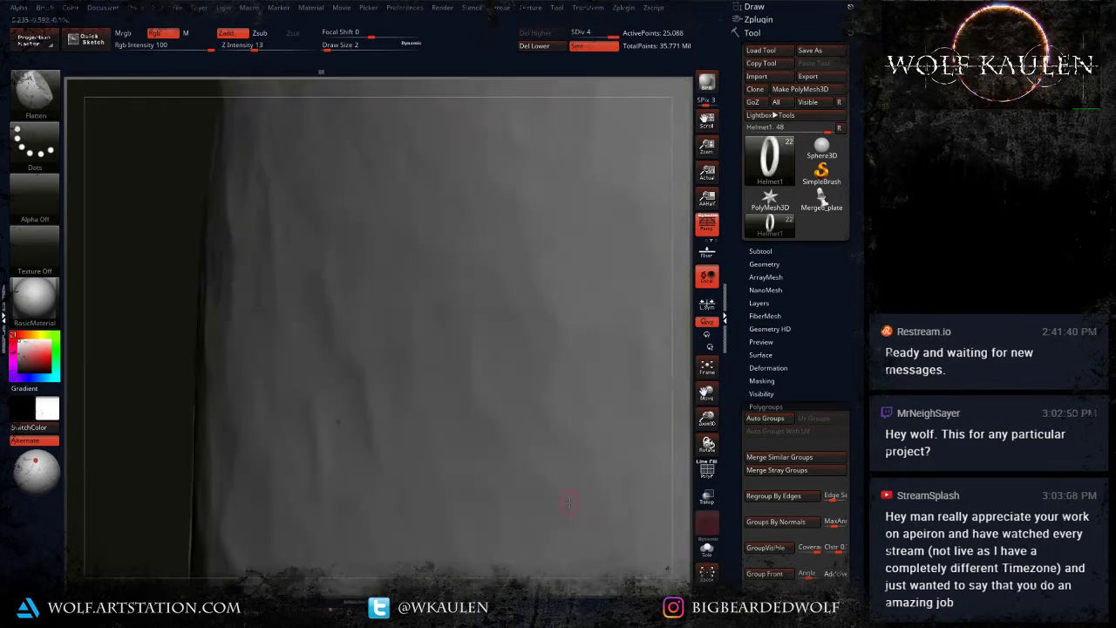
drag(584, 576, 523, 462)
click(707, 548)
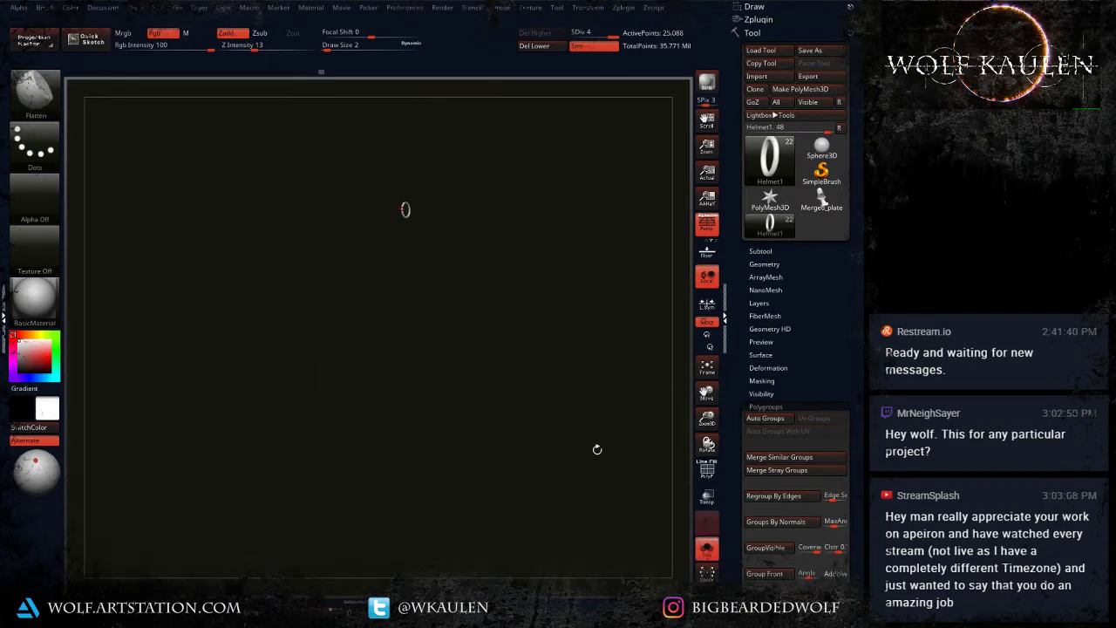
shift+drag(597, 448, 479, 314)
mouse_move(377, 316)
alt+mouse_down()
mouse_move(462, 453)
mouse_move(439, 497)
alt+mouse_up()
ctrl+shift+click(536, 238)
mouse_move(535, 241)
mouse_down()
mouse_move(483, 281)
mouse_move(341, 298)
mouse_move(325, 359)
mouse_move(332, 492)
mouse_up()
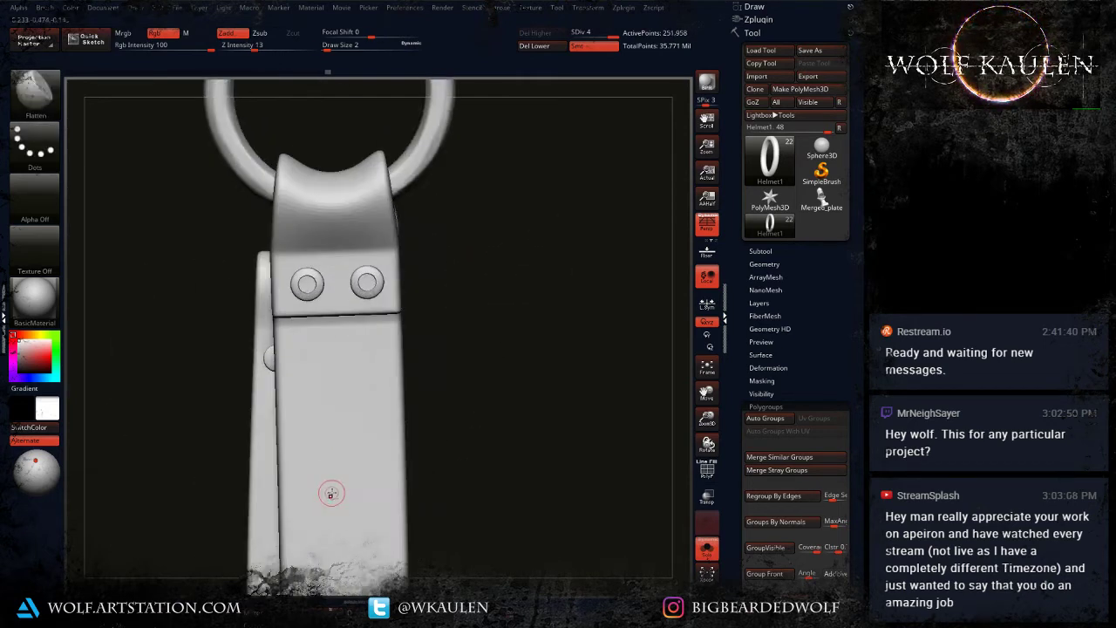
Step: Flatten the curved leather loop between the upper ring and the rivets at draw size 5
key(s)
mouse_move(305, 210)
mouse_down()
mouse_move(316, 225)
mouse_move(368, 222)
mouse_move(358, 222)
mouse_up()
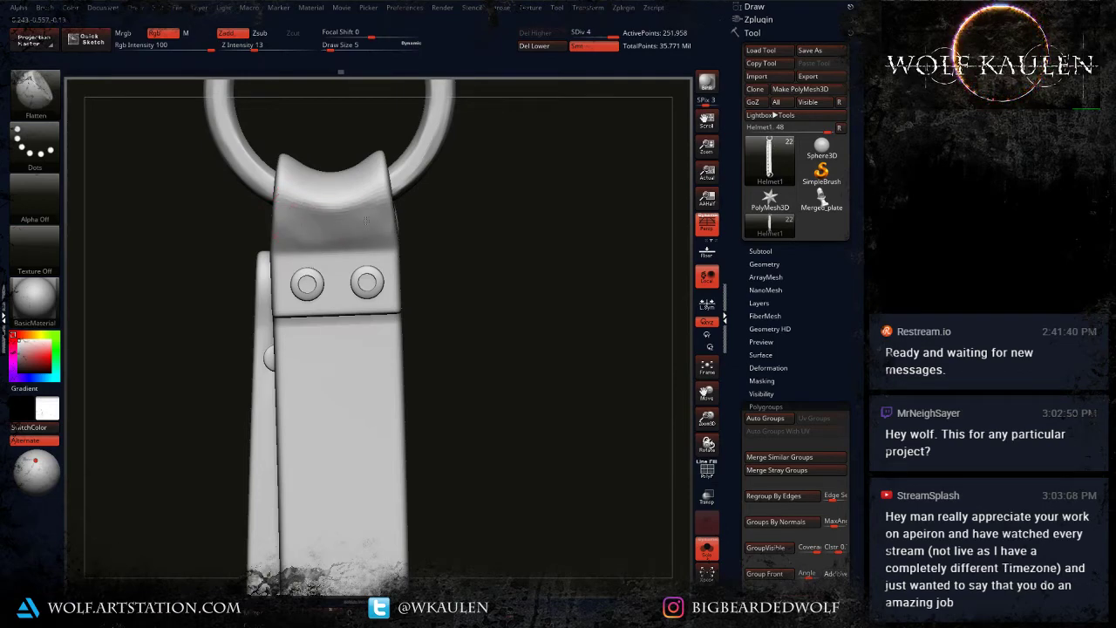
alt+right_drag(359, 229, 356, 341)
right_drag(356, 342, 327, 305)
drag(305, 298, 357, 293)
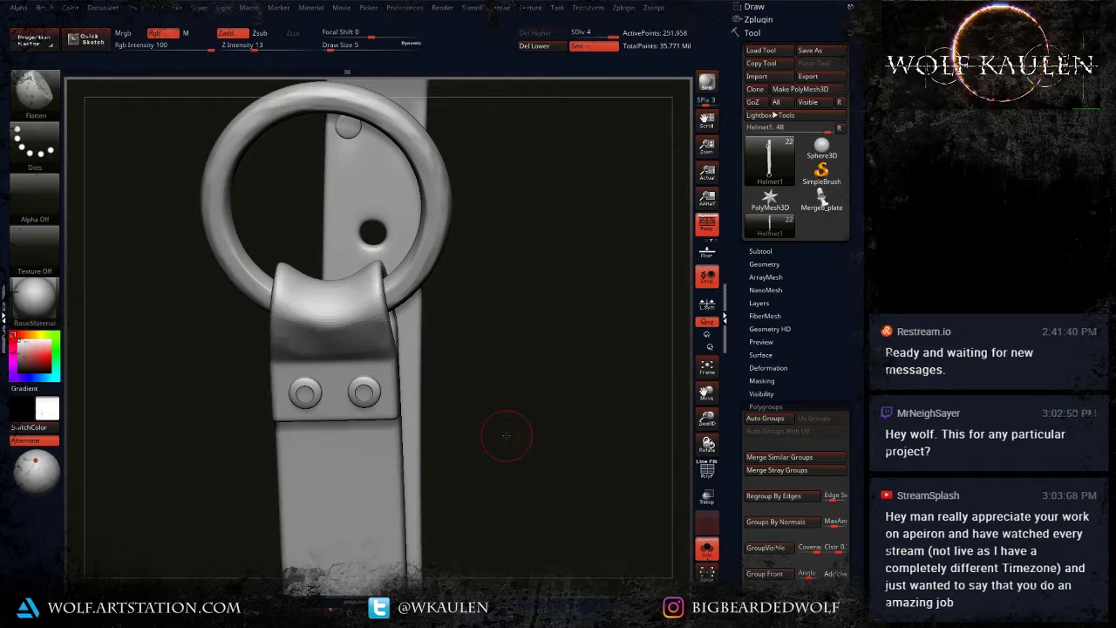
drag(507, 435, 554, 375)
drag(282, 323, 372, 334)
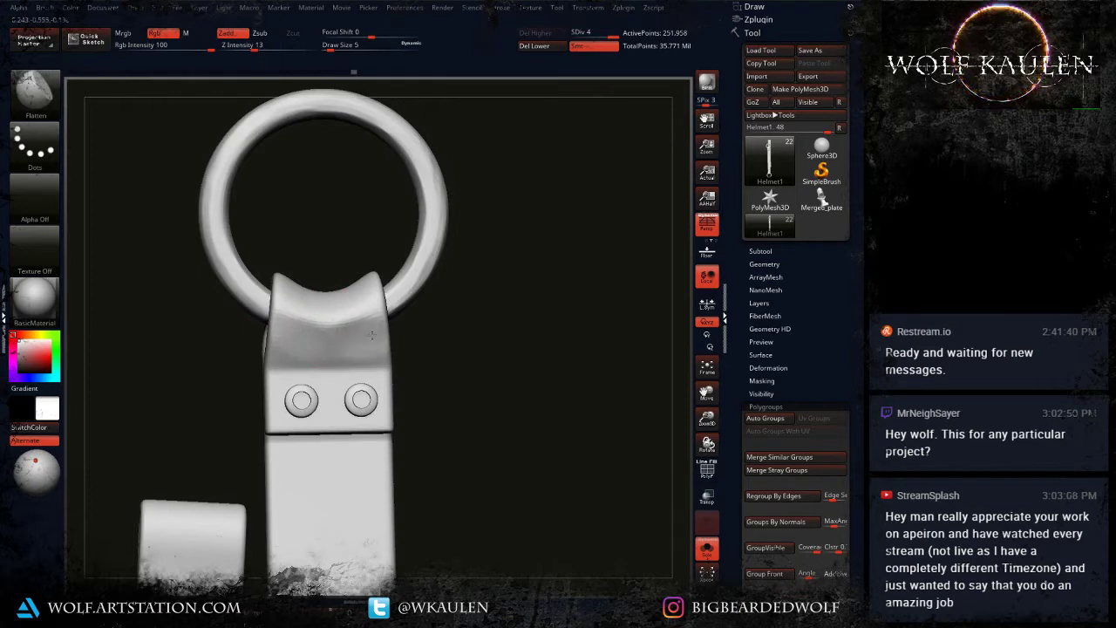
Step: Undo the last stroke on the leather loop and flatten its surface and side edges from several angles
key(ctrl)
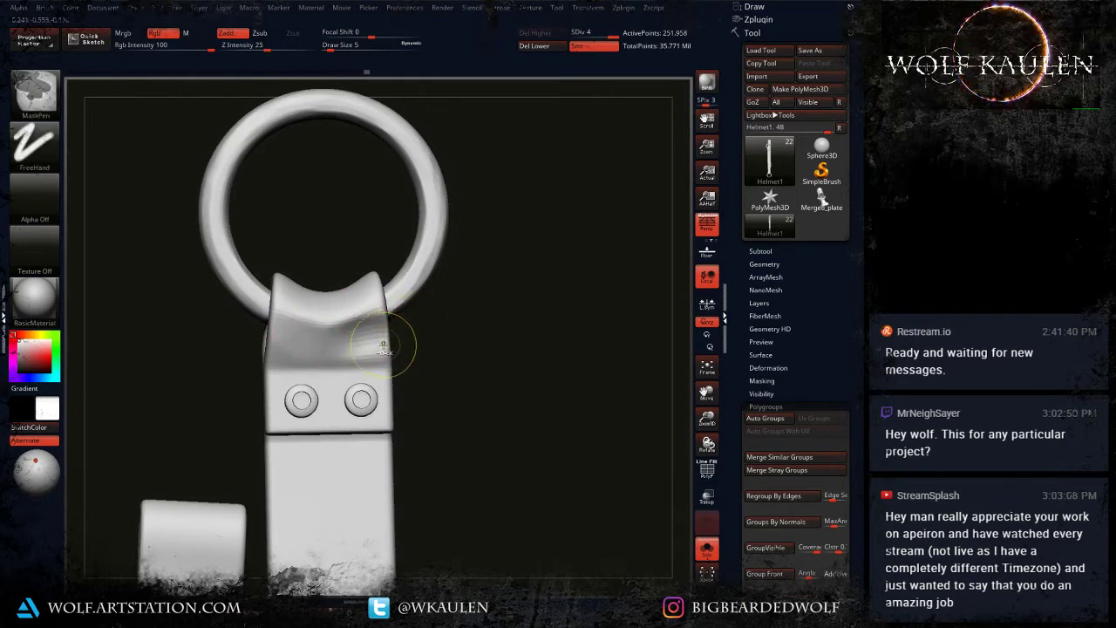
key(ctrl+z)
mouse_move(380, 347)
mouse_down()
mouse_move(324, 345)
mouse_move(357, 345)
mouse_move(283, 327)
mouse_up()
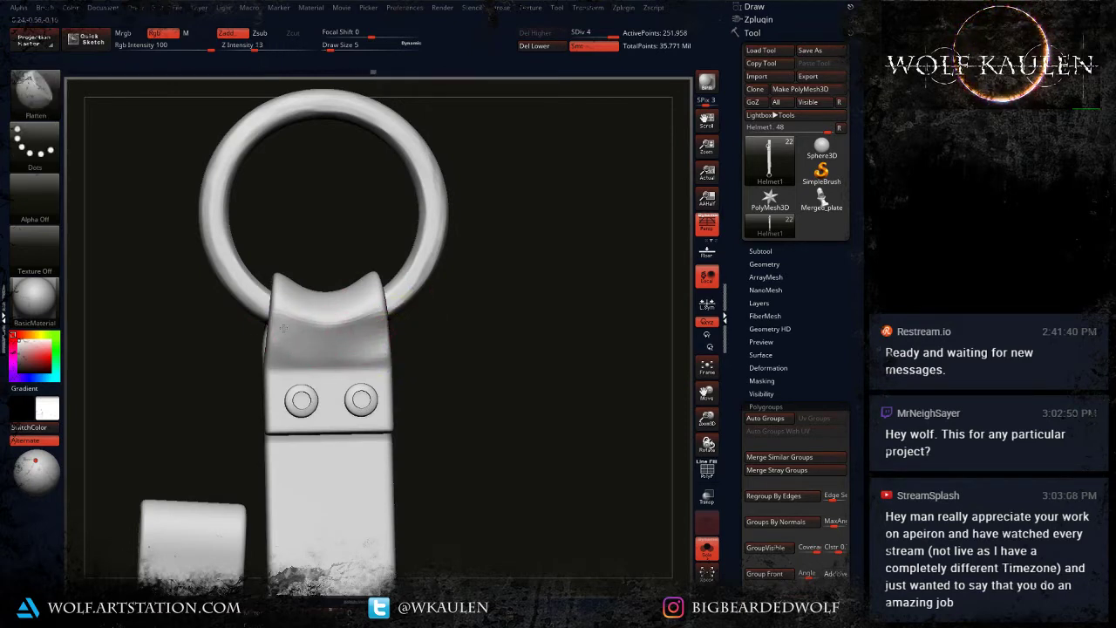
drag(496, 348, 624, 331)
drag(541, 336, 512, 351)
mouse_move(377, 313)
mouse_down()
mouse_move(358, 298)
mouse_move(387, 301)
mouse_up()
mouse_move(320, 324)
mouse_down()
mouse_move(445, 314)
mouse_move(388, 320)
mouse_move(405, 297)
mouse_up()
drag(523, 358, 497, 318)
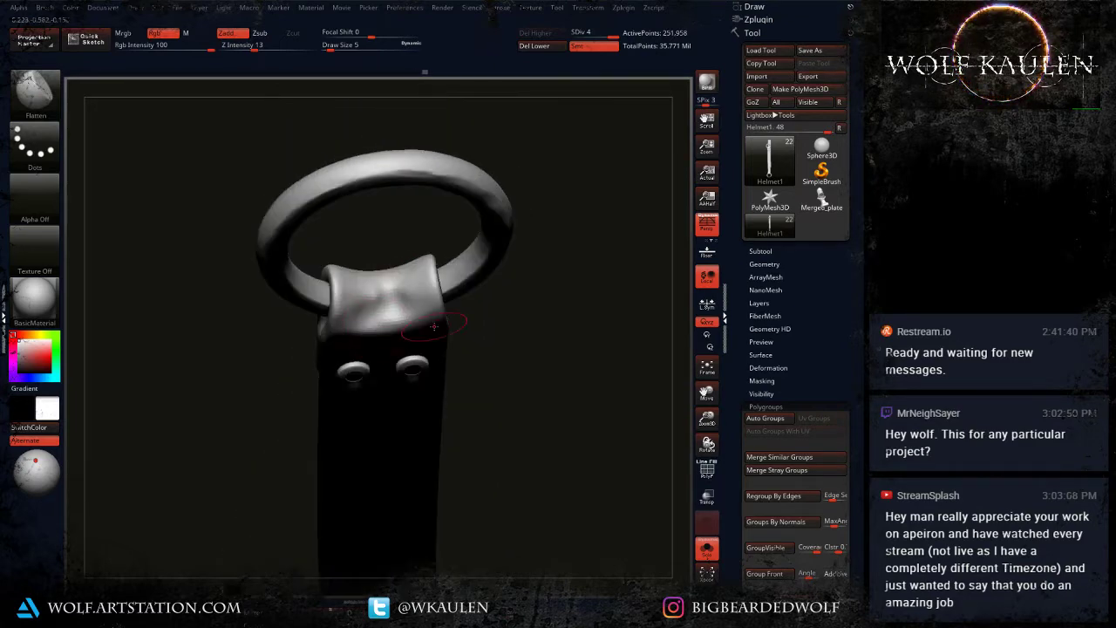
Step: Flatten the two domed rivets on the punched strap's folded end at draw size 2
drag(462, 358, 457, 322)
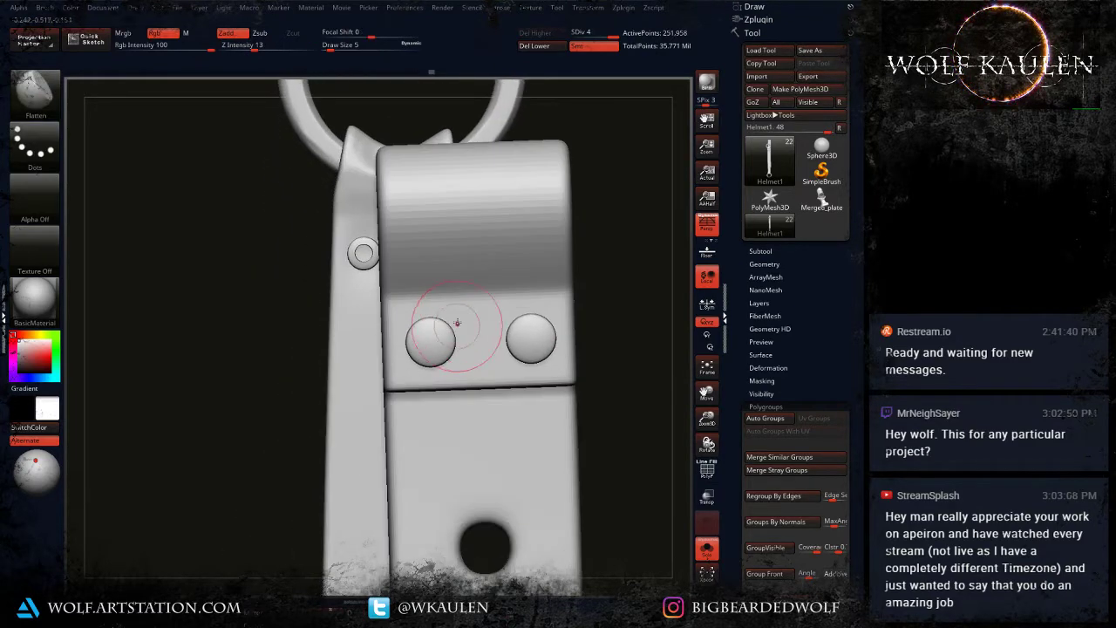
alt+right_drag(548, 212, 501, 290)
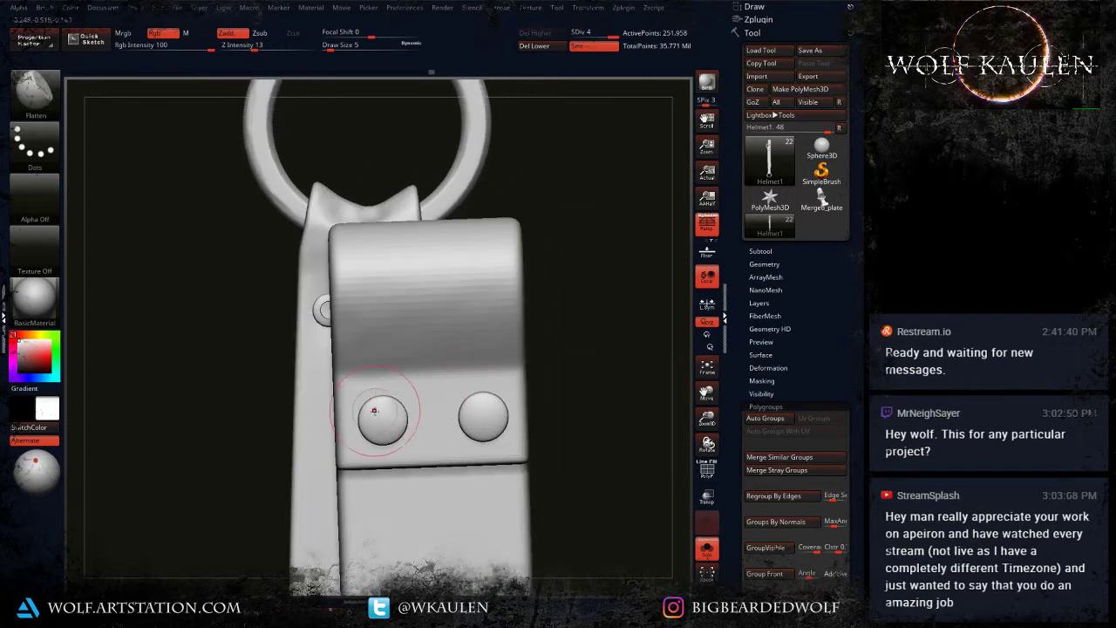
key([)
mouse_move(382, 418)
mouse_down()
mouse_move(370, 422)
mouse_move(384, 418)
mouse_up()
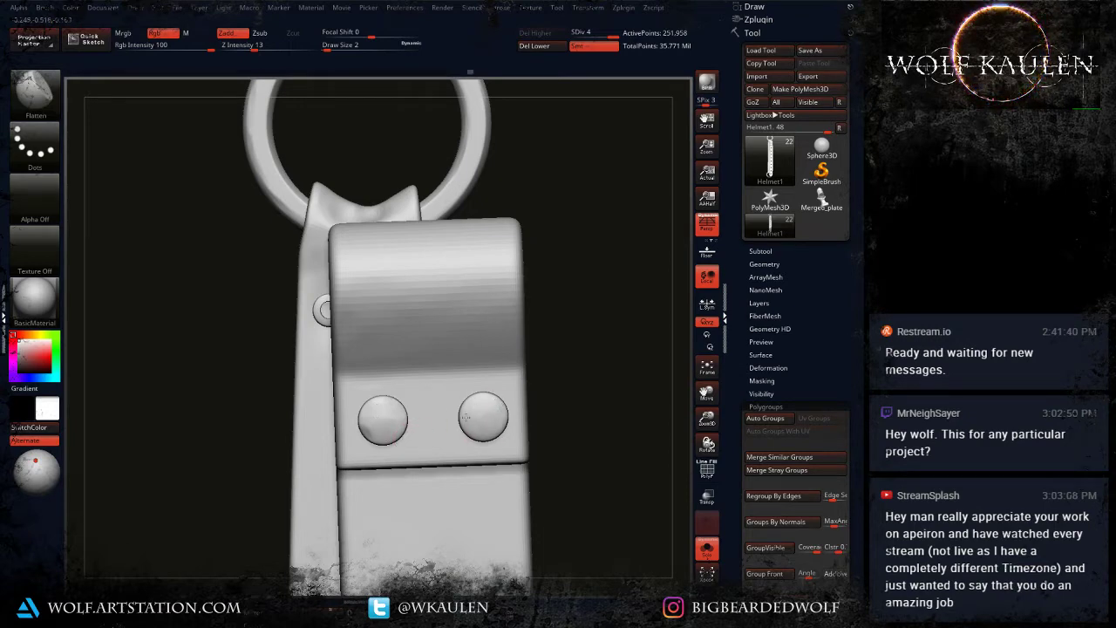
drag(476, 415, 467, 443)
Step: Flatten the two rivet heads on the other side of the punched strap's folded end
mouse_move(467, 442)
right_down()
mouse_move(492, 438)
mouse_move(469, 404)
mouse_move(471, 220)
right_up()
ctrl+right_drag(461, 468, 349, 420)
right_drag(460, 420, 438, 430)
ctrl+right_drag(482, 346, 481, 394)
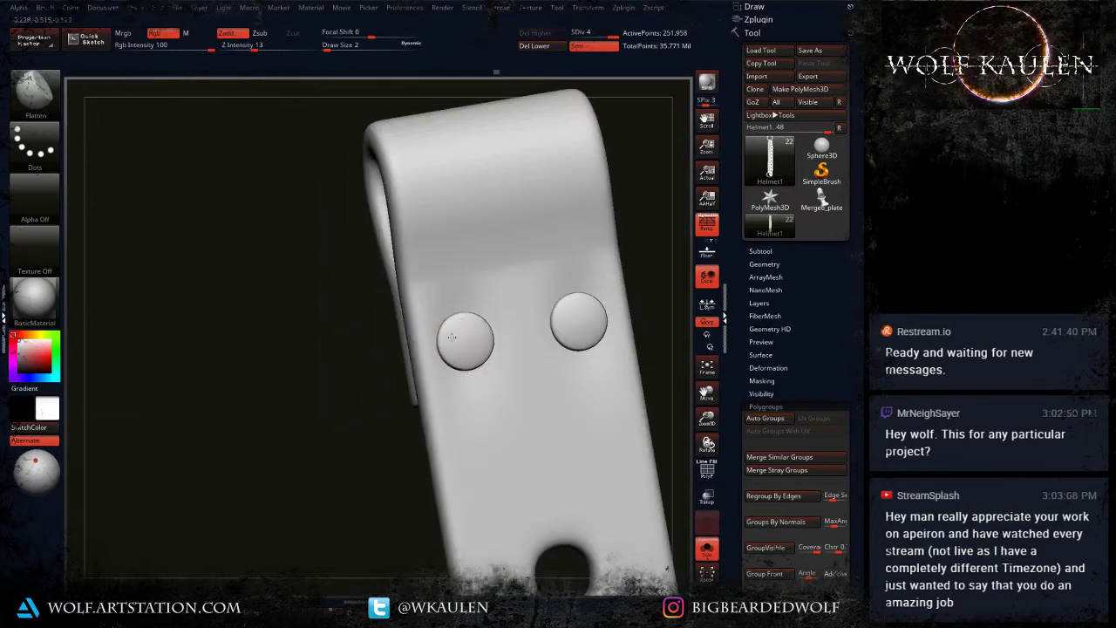
drag(464, 341, 469, 324)
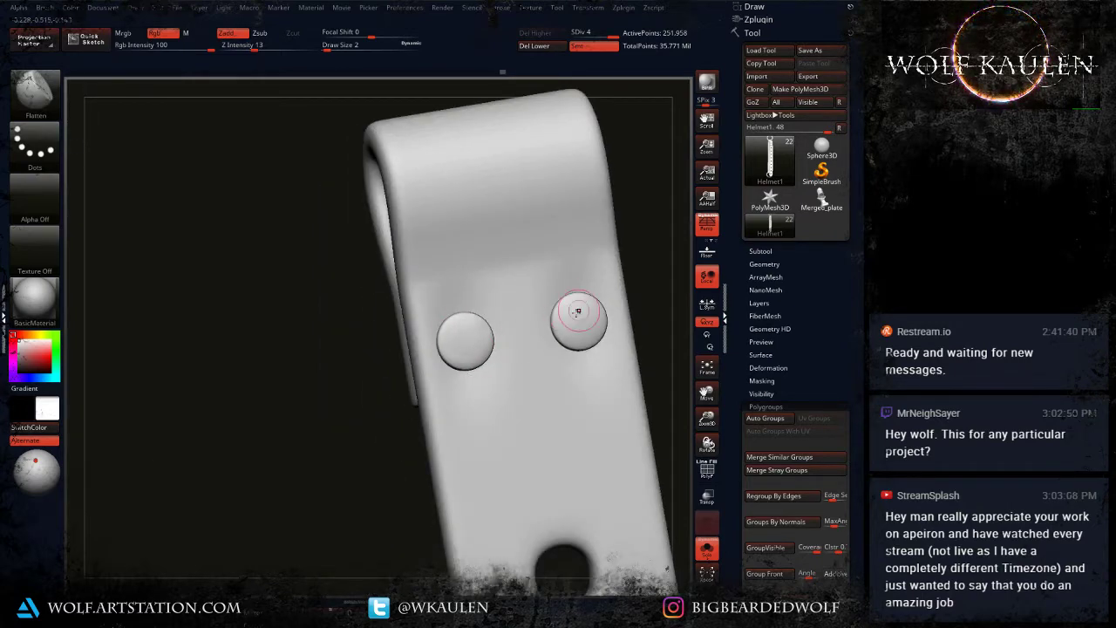
drag(577, 314, 580, 336)
Step: Flatten the outer side of the ring at the long strap's lower end at draw size 2
right_drag(567, 406, 576, 297)
mouse_move(561, 516)
ctrl+right_down()
mouse_move(563, 461)
mouse_move(553, 509)
ctrl+right_up()
mouse_move(452, 392)
ctrl+right_down()
mouse_move(437, 424)
mouse_move(447, 467)
ctrl+right_up()
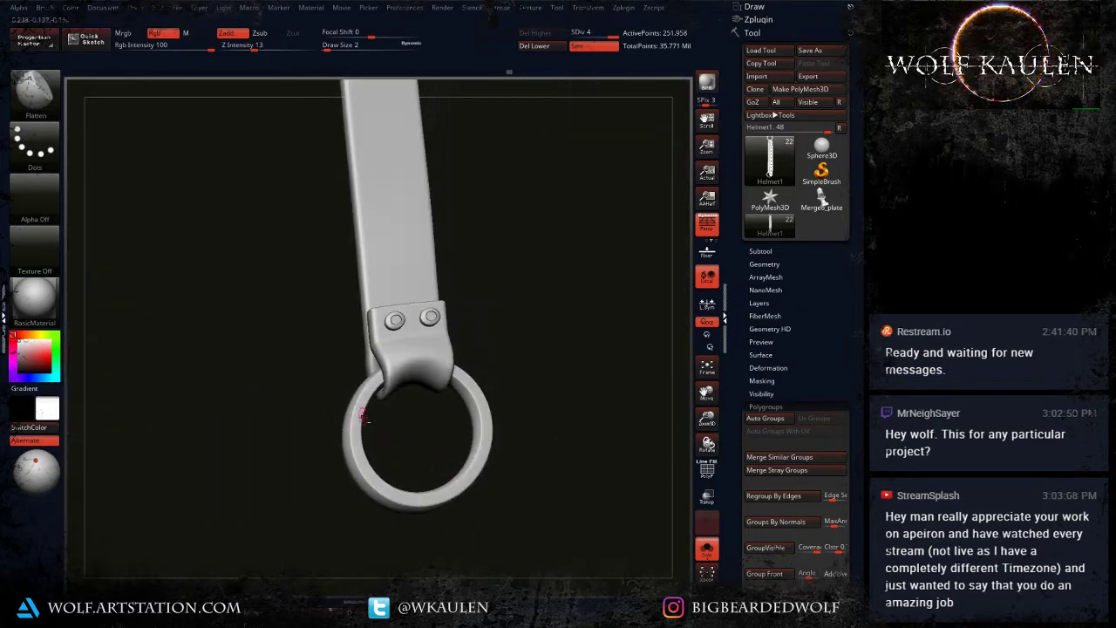
ctrl+right_drag(392, 427, 418, 475)
right_drag(418, 475, 438, 421)
drag(350, 394, 353, 498)
alt+right_drag(394, 518, 329, 453)
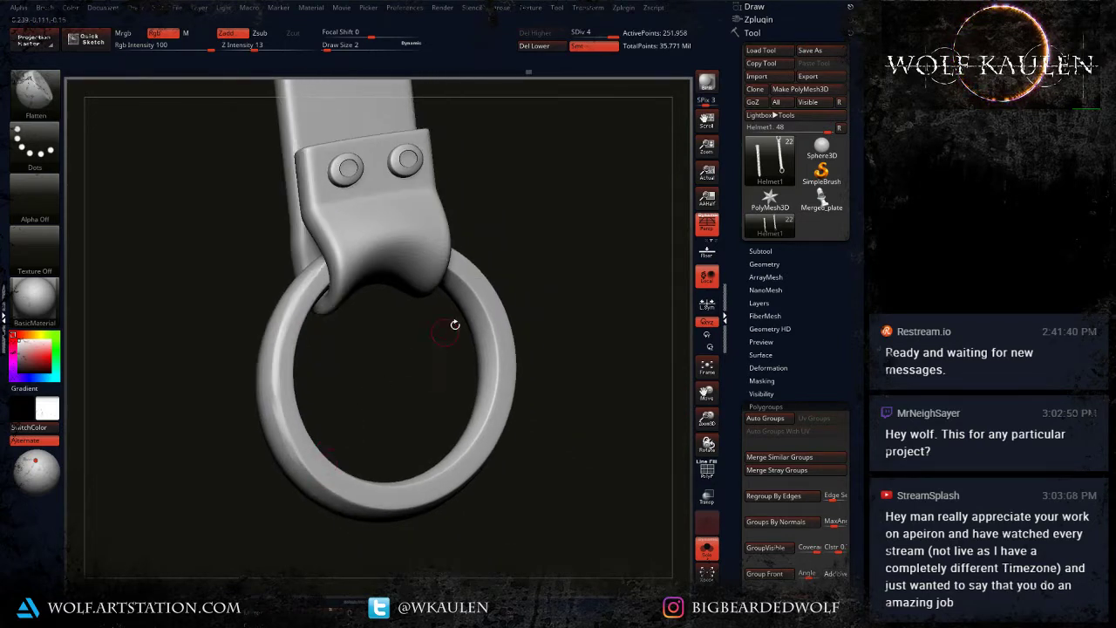
ctrl+shift+click(478, 312)
ctrl+shift+click(482, 317)
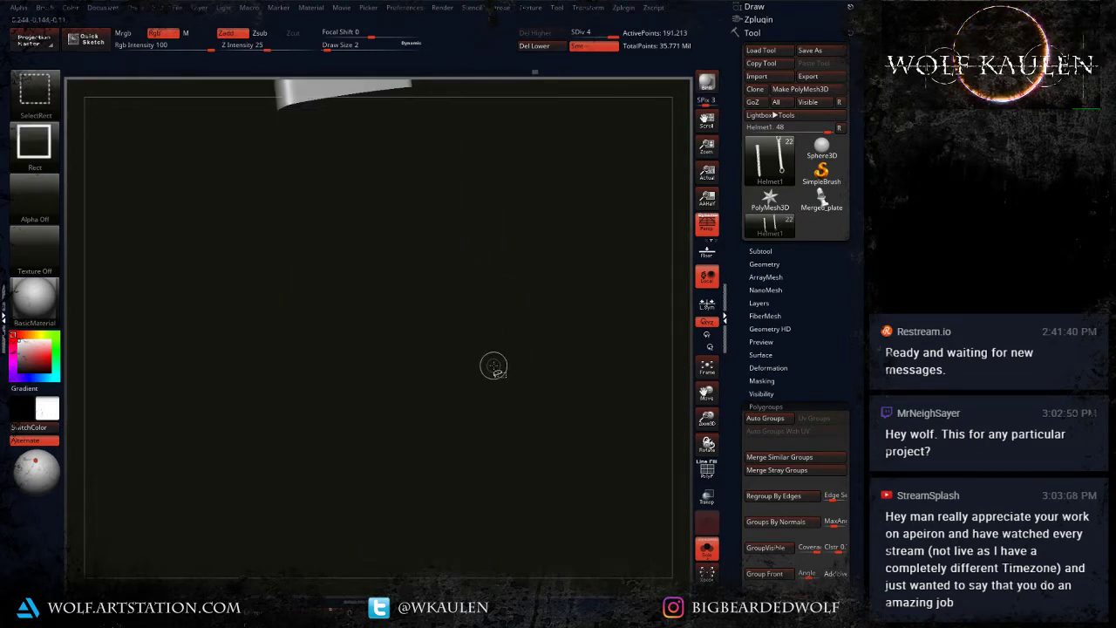
ctrl+shift+click(495, 366)
ctrl+shift+click(500, 427)
ctrl+shift+click(495, 451)
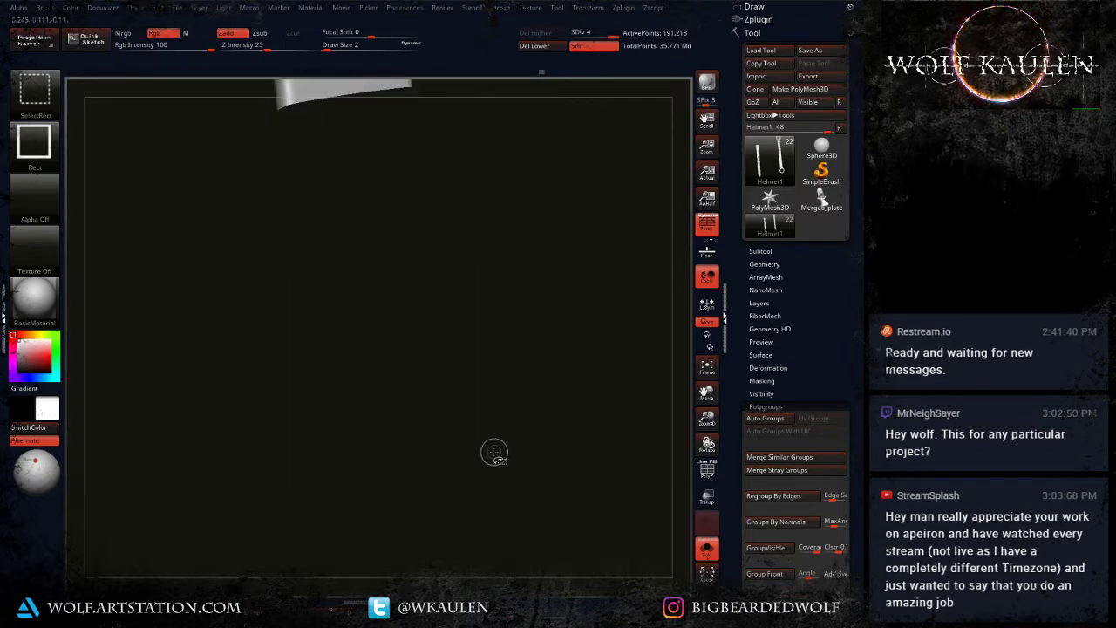
ctrl+shift+click(494, 451)
Step: Give each strap part its own polygroup with Auto Groups and isolate the ring at the long strap's lower end
key(shift+f)
key(shift+f)
key(shift+f)
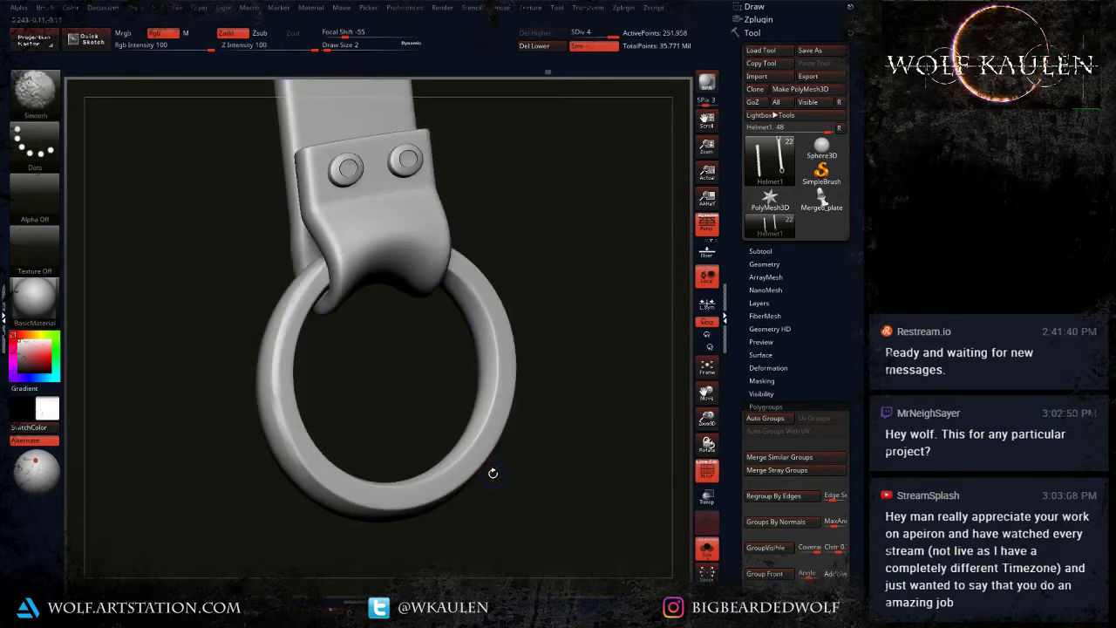
click(764, 420)
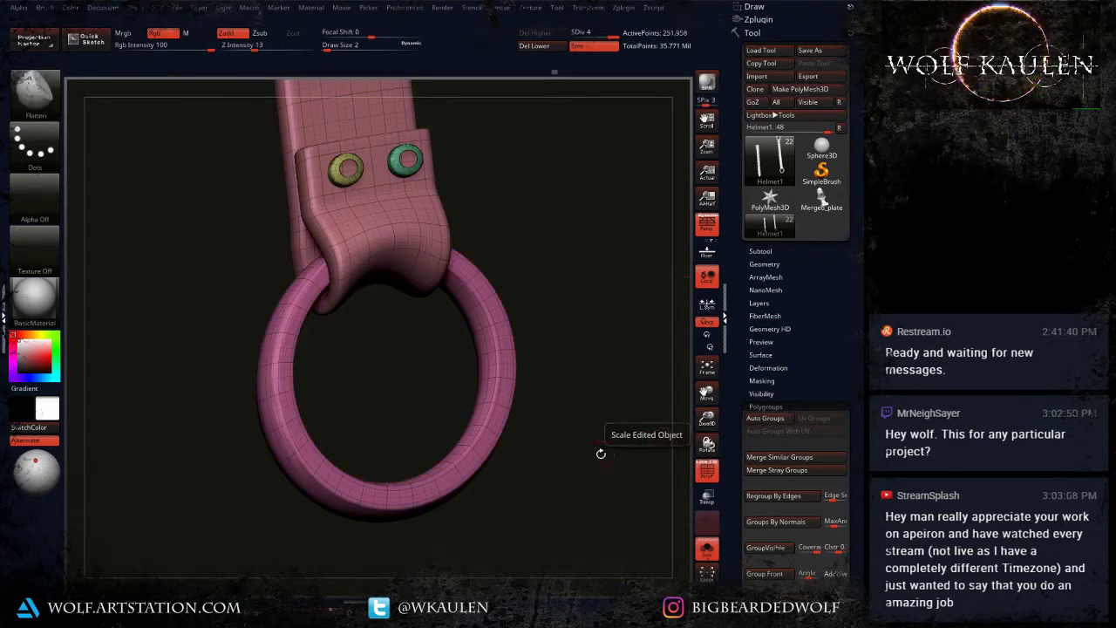
ctrl+shift+click(491, 455)
drag(501, 462, 475, 430)
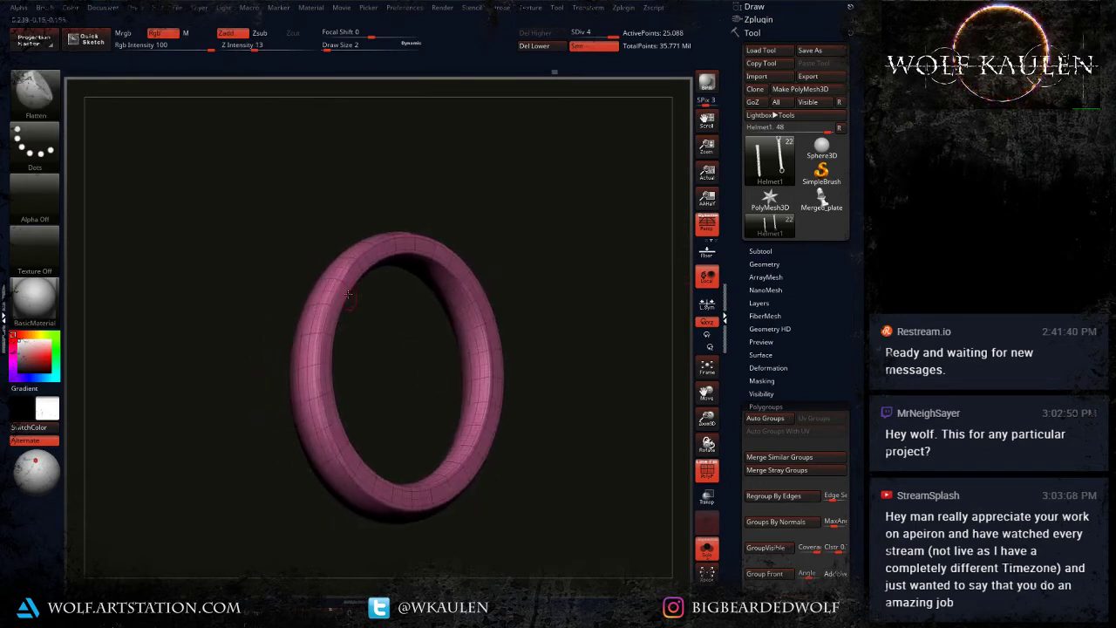
Step: Flatten the isolated ring's inner rim and edges with the polygroup display turned off
drag(348, 294, 367, 318)
key(shift+f)
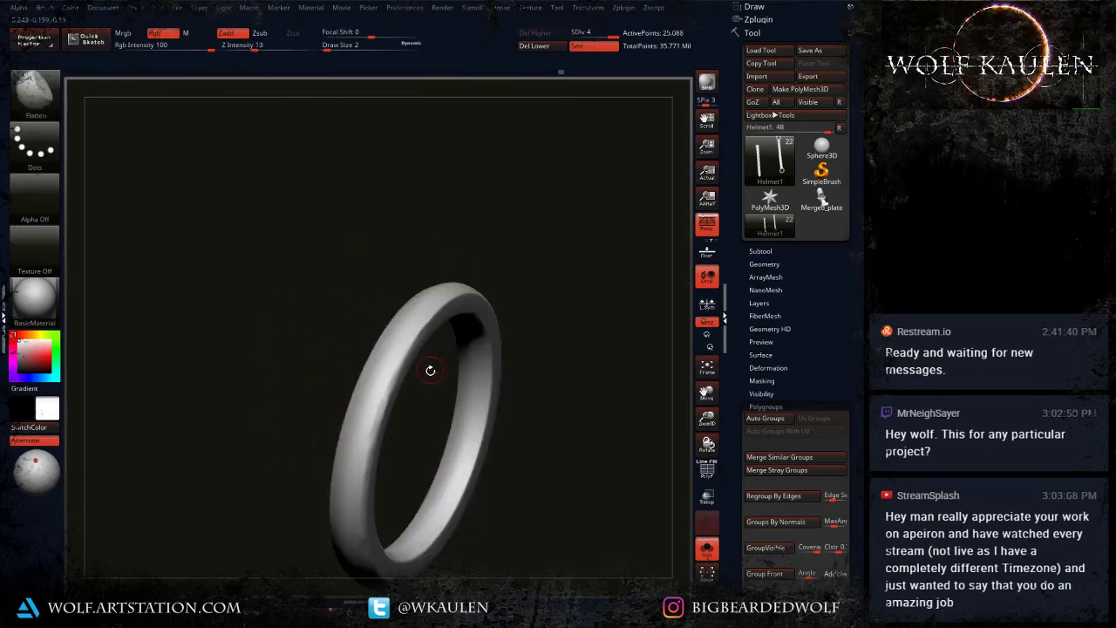
drag(431, 371, 406, 393)
mouse_move(427, 329)
mouse_down()
mouse_move(462, 295)
mouse_move(559, 262)
mouse_up()
drag(568, 218, 497, 223)
drag(446, 317, 429, 339)
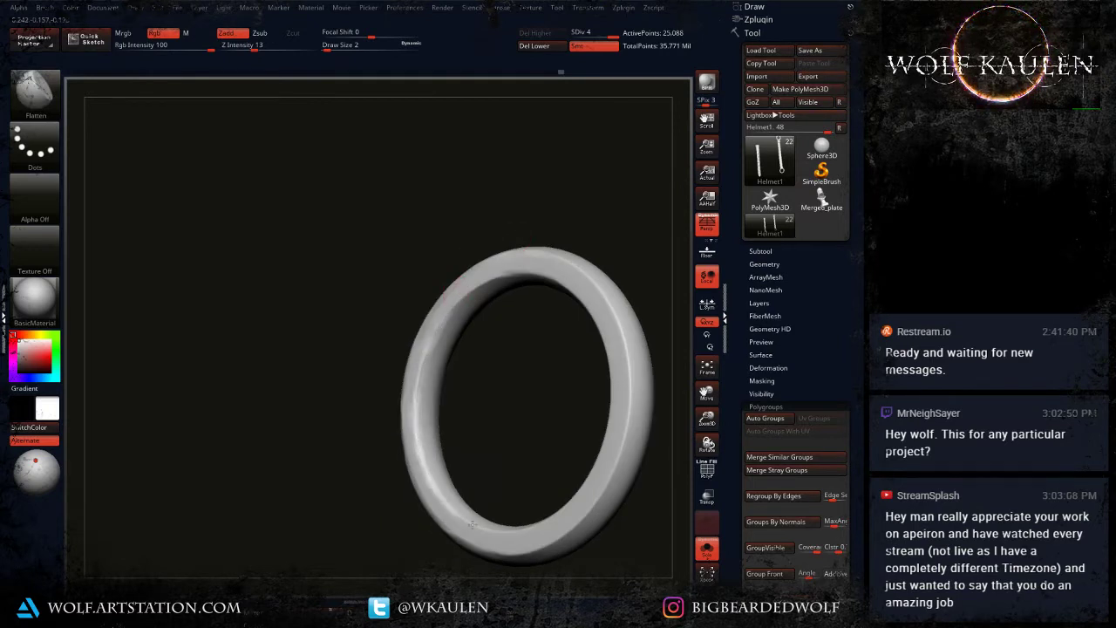
drag(440, 510, 554, 504)
Step: Flatten the ring's broad face and its bordering edges all the way around
drag(449, 368, 362, 366)
mouse_move(379, 287)
mouse_down()
mouse_move(416, 320)
mouse_move(446, 383)
mouse_move(451, 446)
mouse_up()
drag(349, 487, 305, 431)
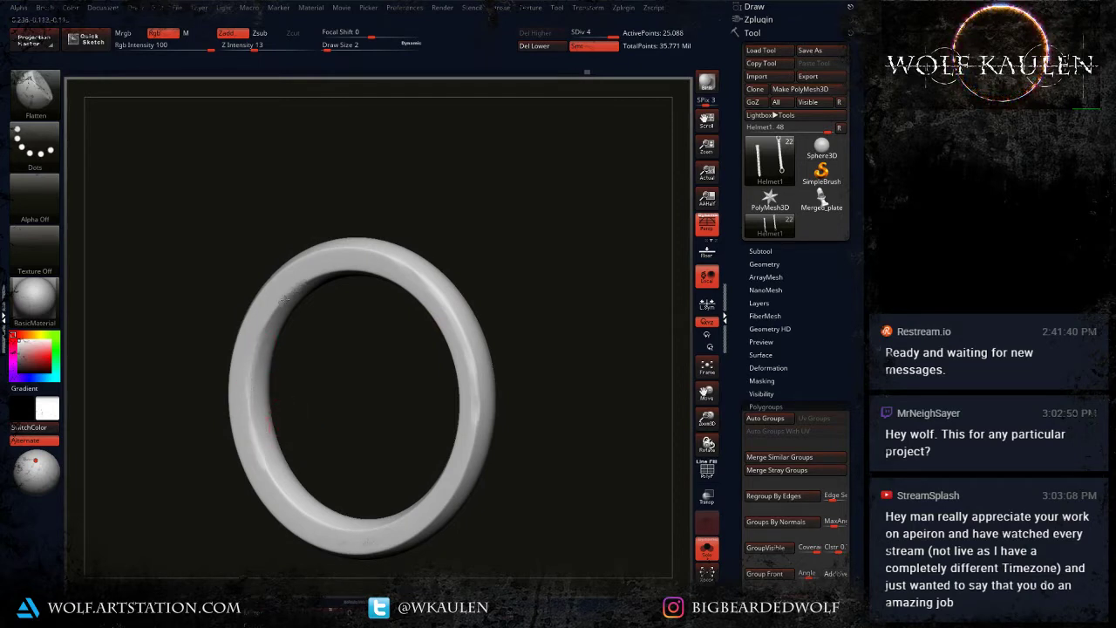
mouse_move(285, 297)
mouse_down()
mouse_move(355, 239)
mouse_move(439, 348)
mouse_move(463, 440)
mouse_move(437, 516)
mouse_up()
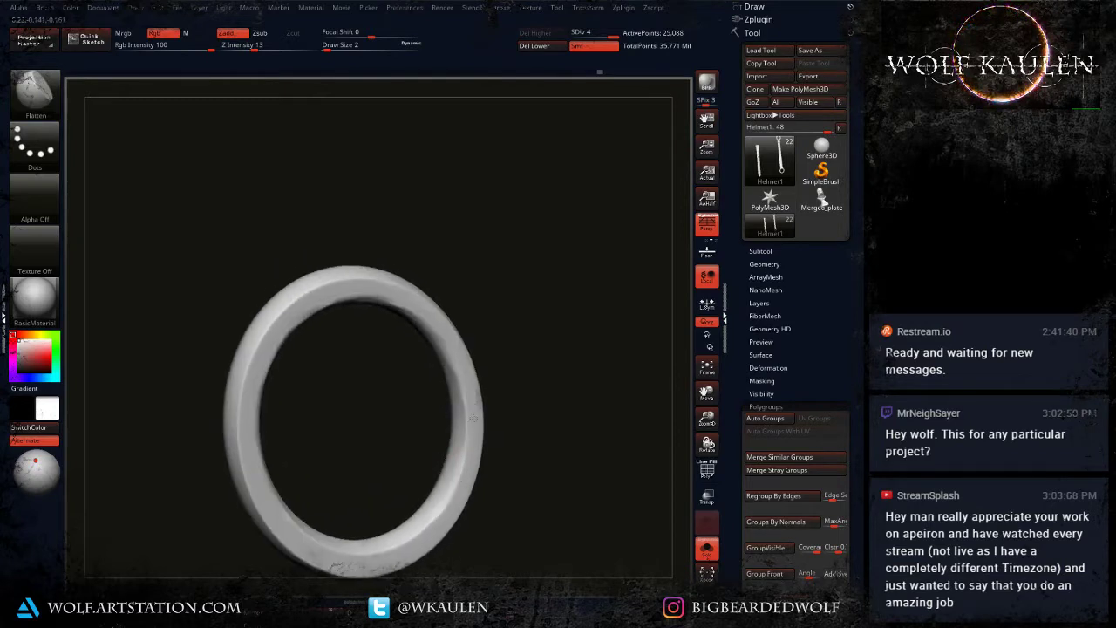
drag(516, 410, 397, 379)
drag(242, 392, 252, 436)
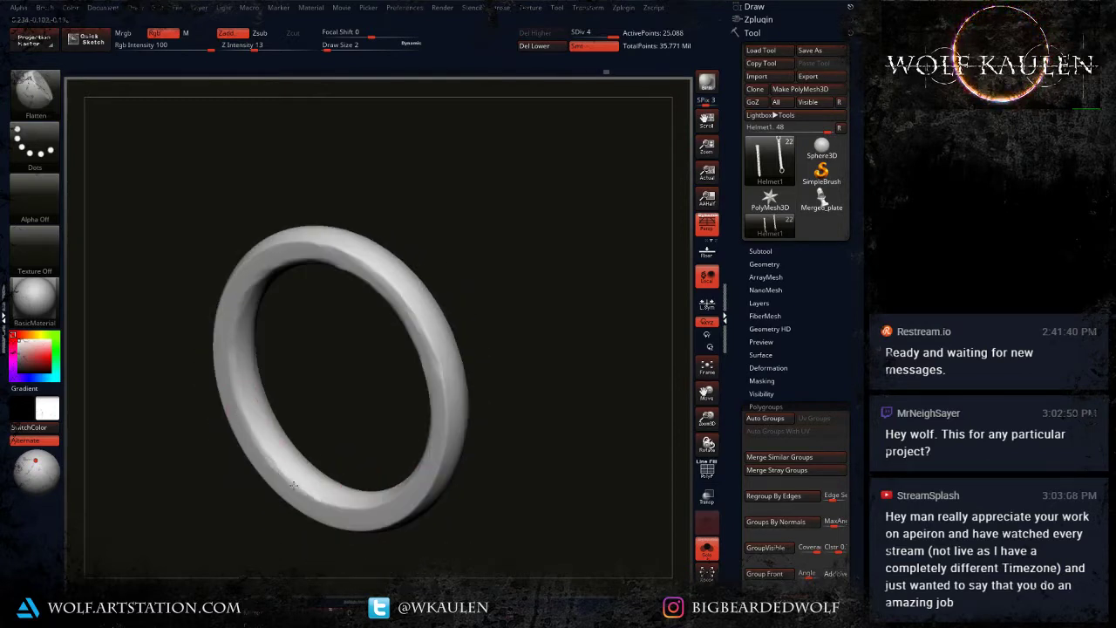
drag(353, 512, 429, 490)
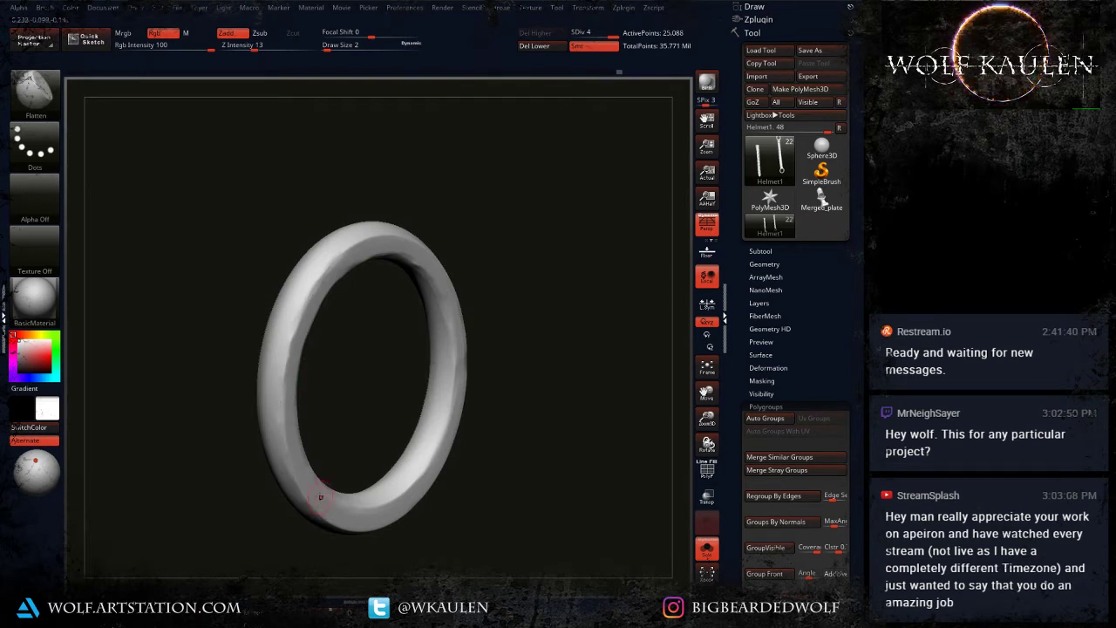
Step: Flatten the ring's opposite face and its remaining inner and outer edges from several angles
right_drag(320, 497, 271, 475)
mouse_move(300, 457)
mouse_down()
mouse_move(344, 528)
mouse_move(466, 525)
mouse_up()
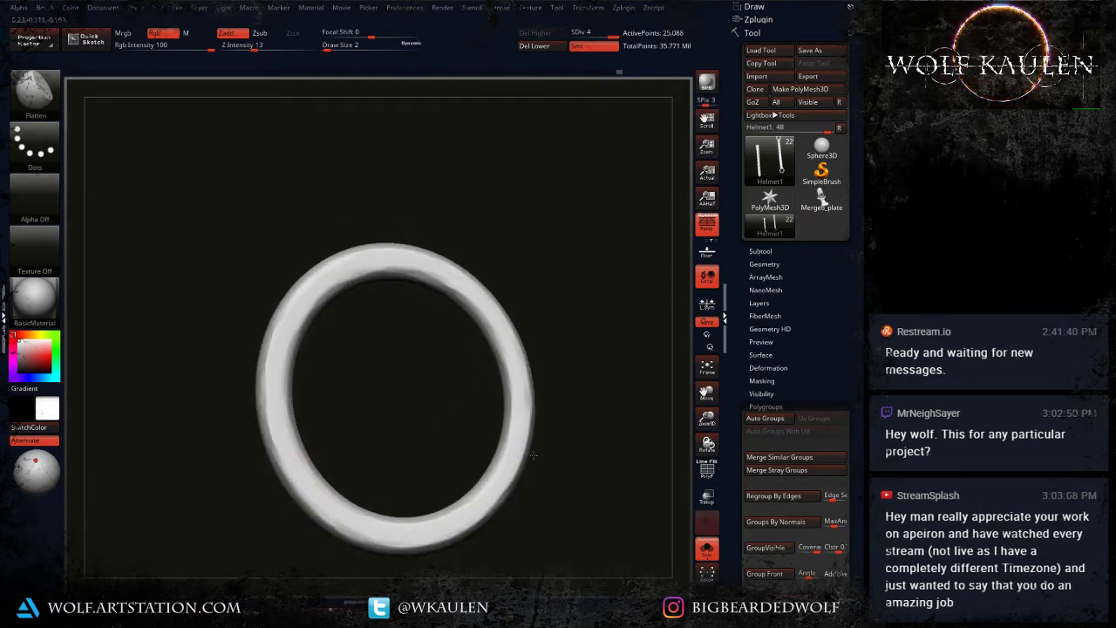
right_drag(441, 245, 560, 340)
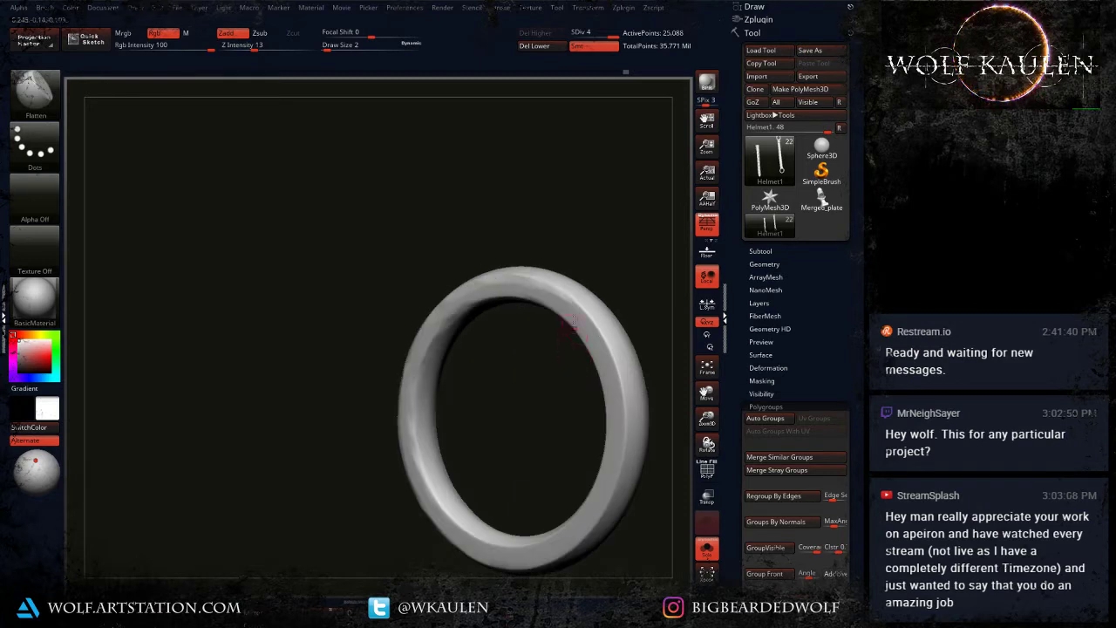
drag(588, 316, 621, 469)
mouse_move(567, 485)
right_down()
mouse_move(531, 473)
mouse_move(438, 403)
mouse_move(389, 452)
right_up()
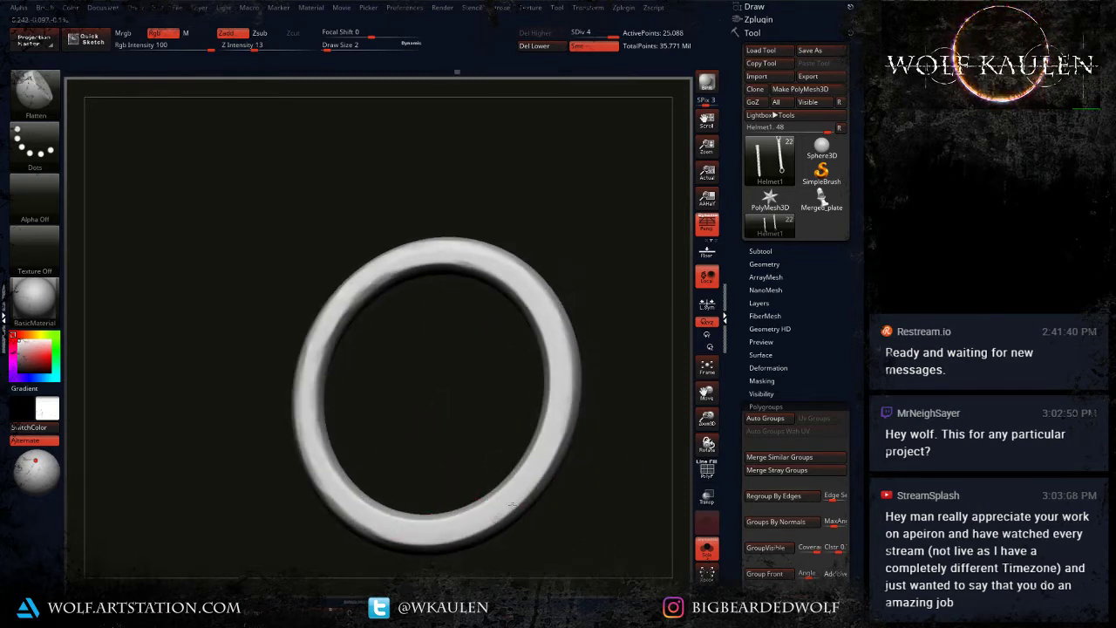
right_drag(565, 419, 534, 542)
mouse_move(487, 498)
mouse_down()
mouse_move(417, 513)
mouse_move(520, 468)
mouse_up()
right_drag(444, 478, 546, 450)
Step: Unhide all strap parts, turn off the polygroup wireframe and frame the whole subtool
ctrl+shift+click(562, 458)
key(shift+f)
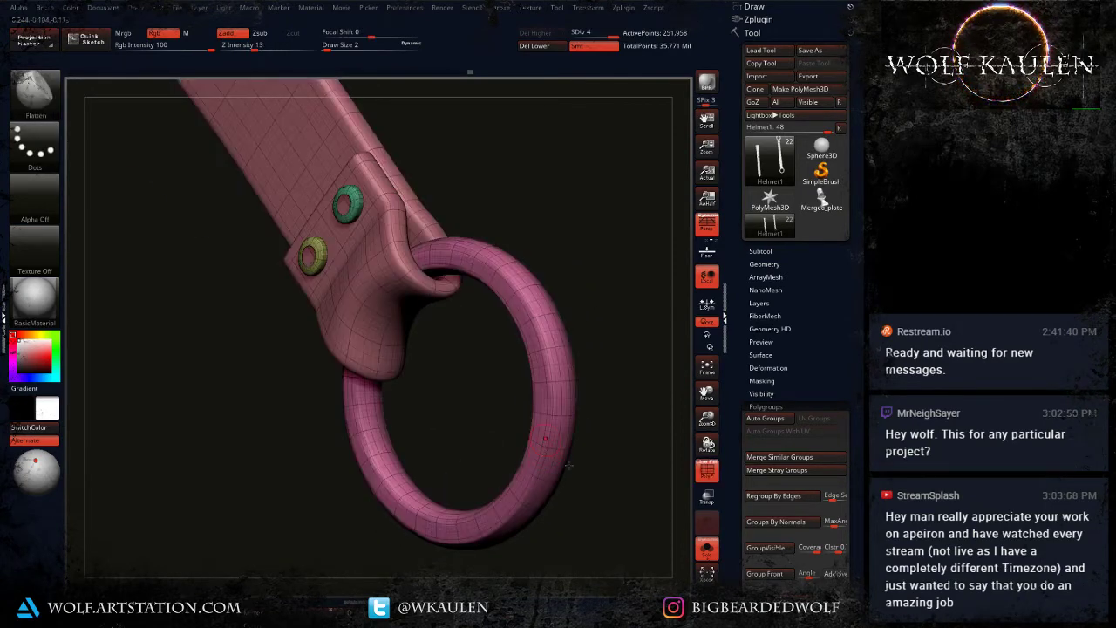
key(shift+f)
key(f)
right_drag(589, 491, 481, 482)
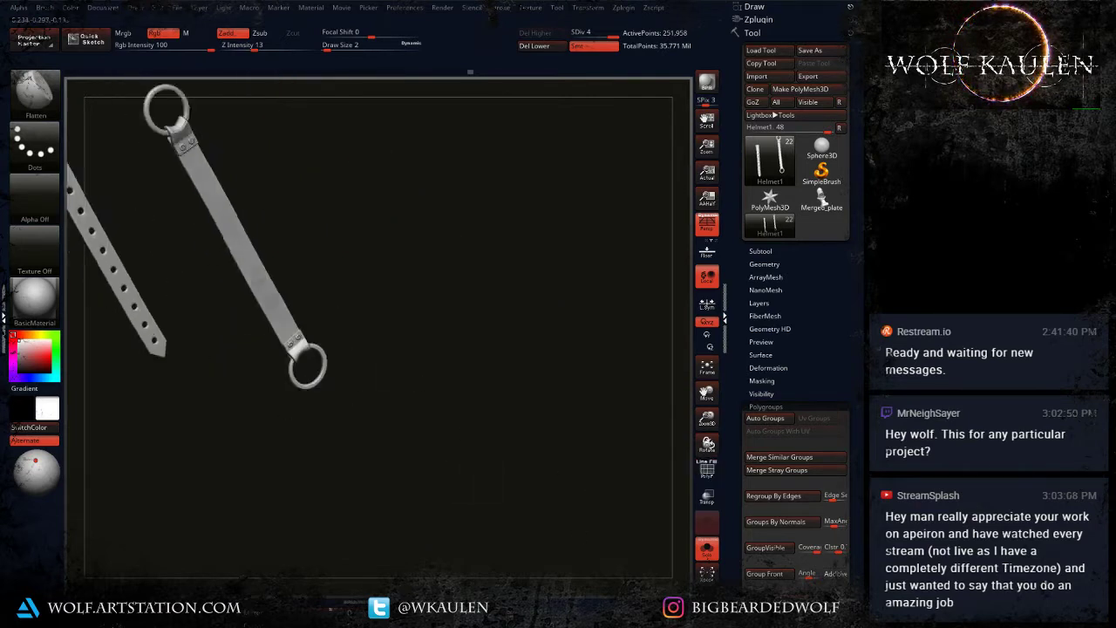
Step: Hide both rings of the long strap, leaving the straps, leather loops and rivets shown
alt+right_drag(261, 165, 407, 360)
ctrl+shift+click(300, 366)
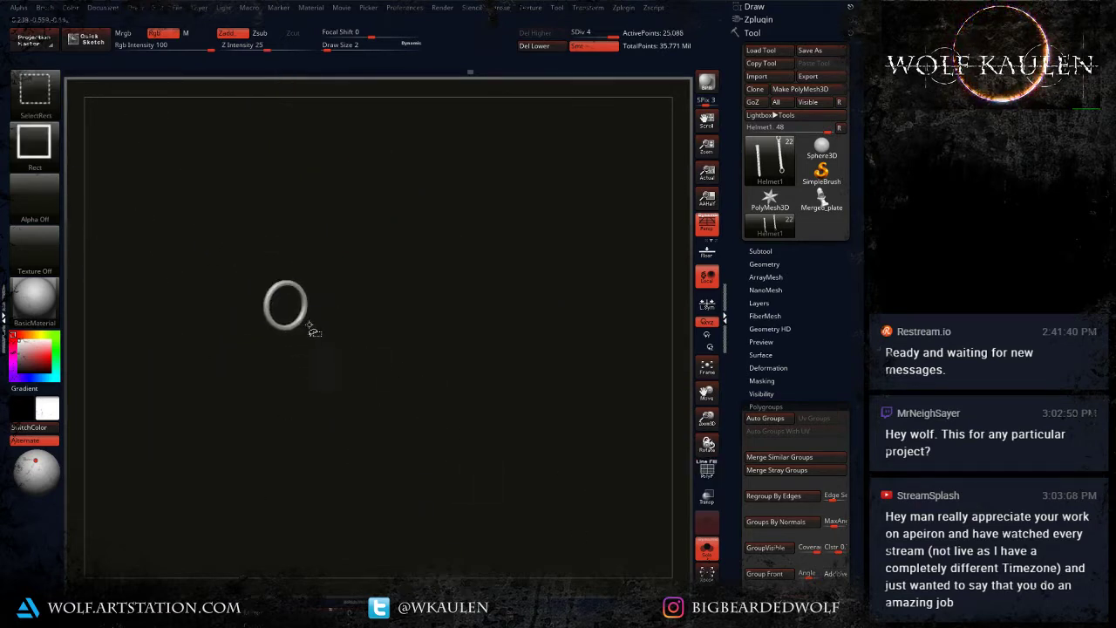
ctrl+shift+click(298, 321)
ctrl+shift+click(405, 558)
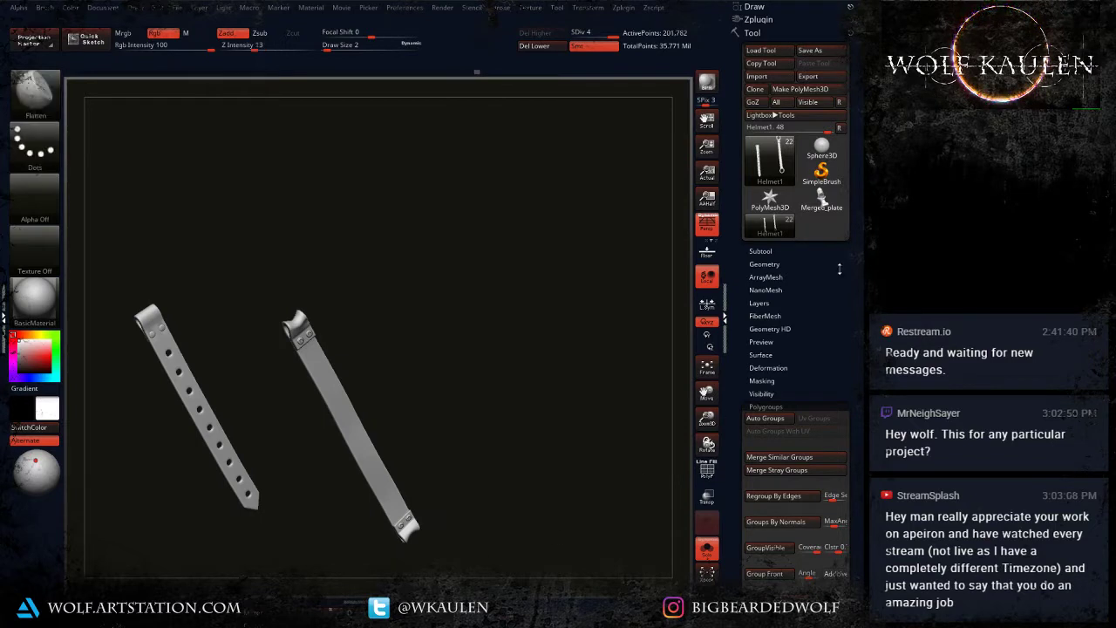
click(760, 354)
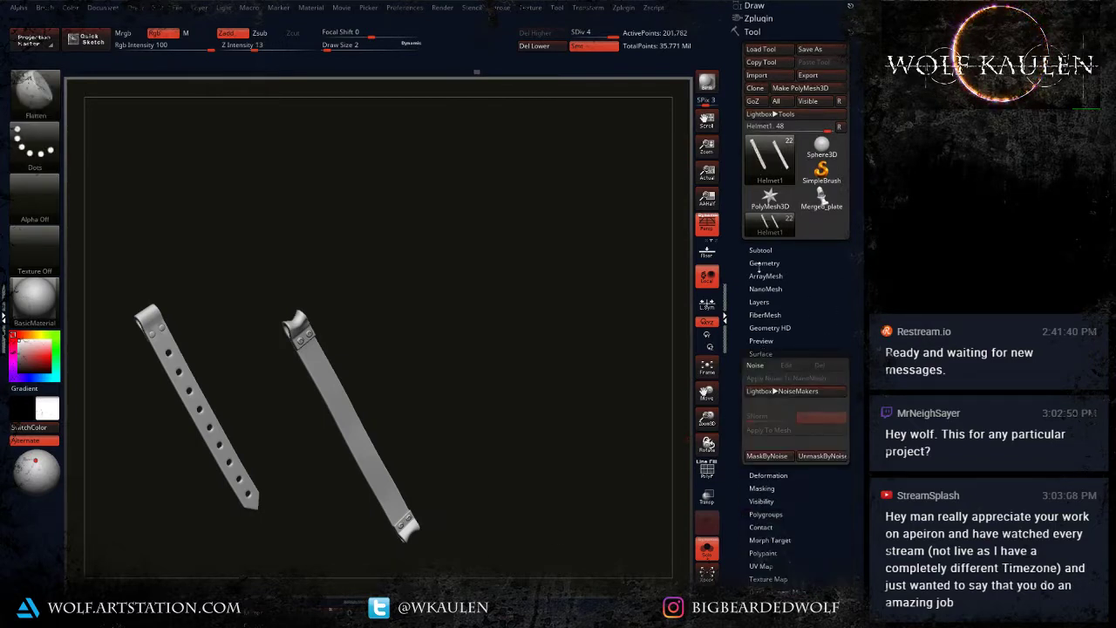
click(760, 367)
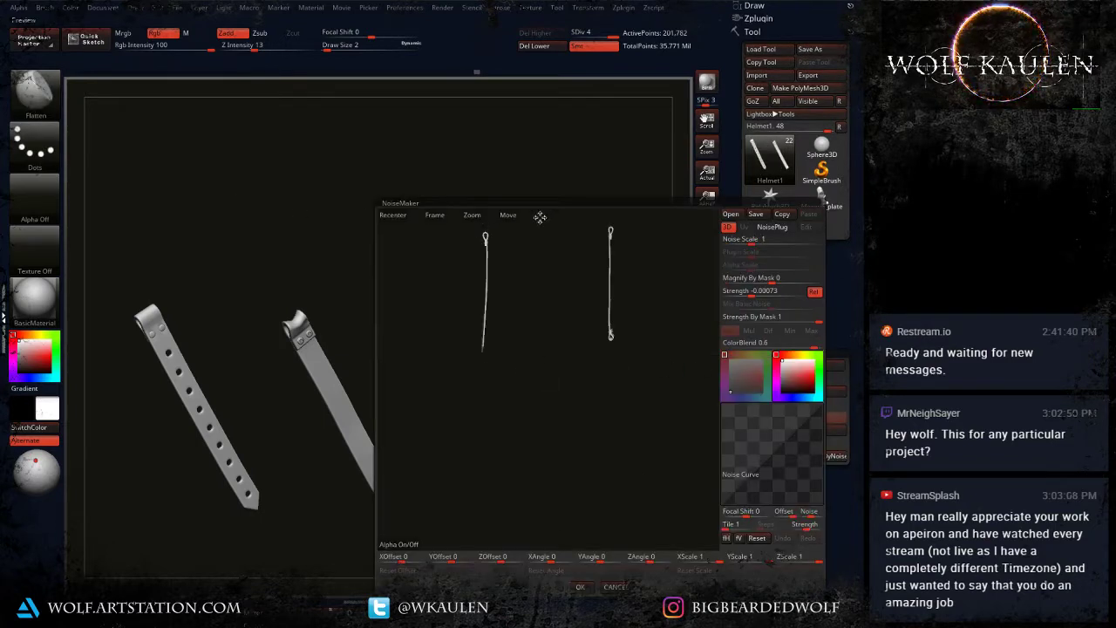
click(619, 586)
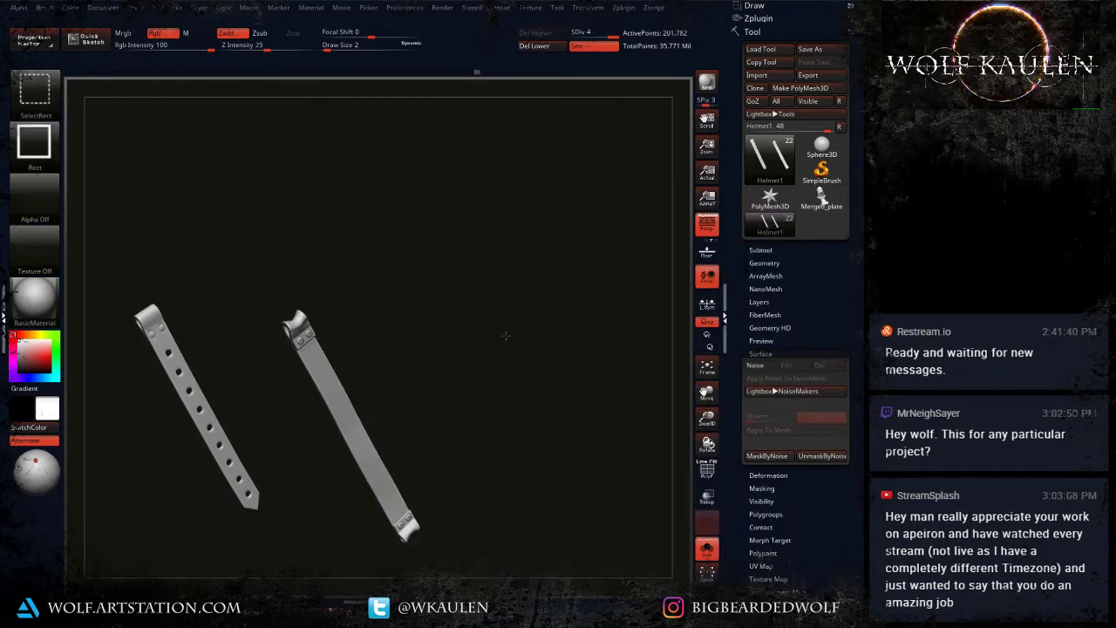
Step: Invert the visibility to only the long strap's two rings and open surface noise on them with a ring framed in the preview
ctrl+shift+click(506, 336)
key(ctrl+z)
ctrl+shift+drag(487, 260, 633, 518)
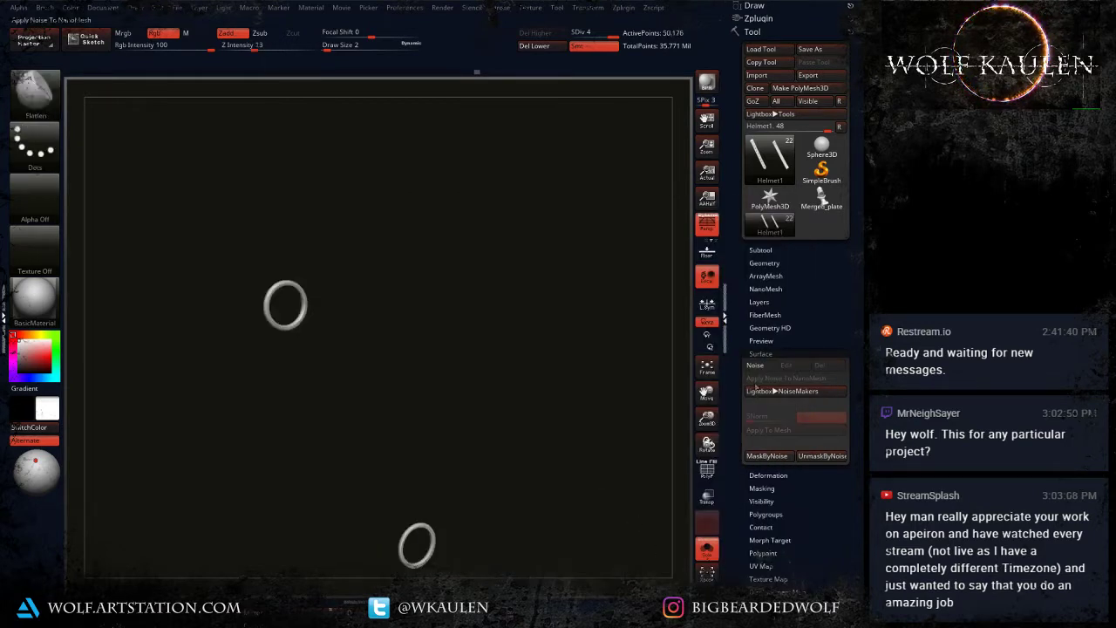
click(754, 365)
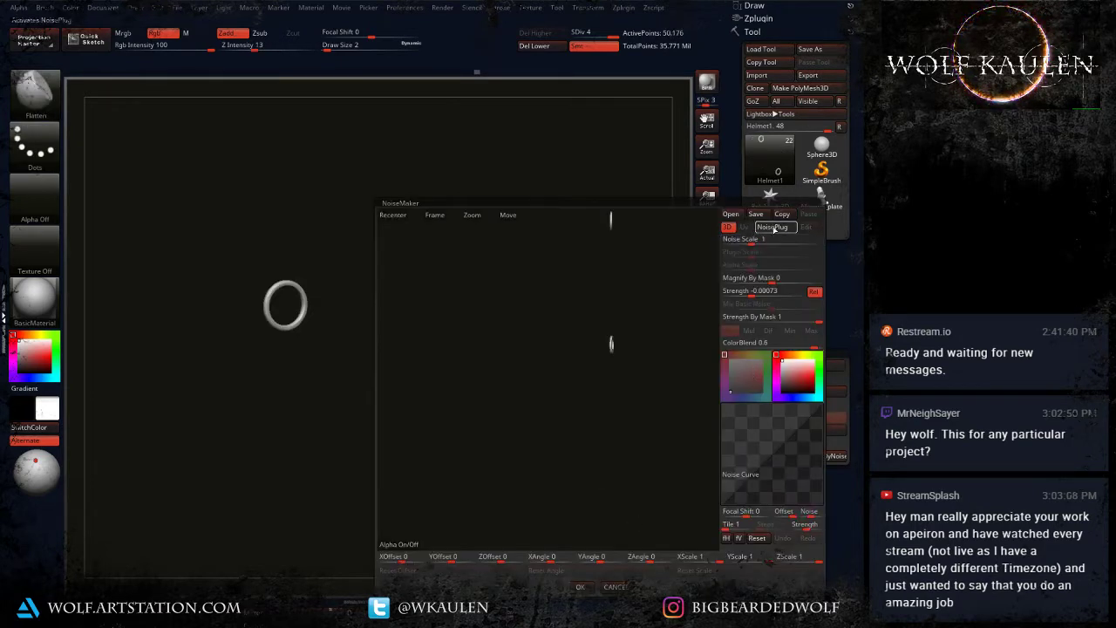
alt+drag(611, 331, 613, 431)
alt+drag(676, 298, 519, 273)
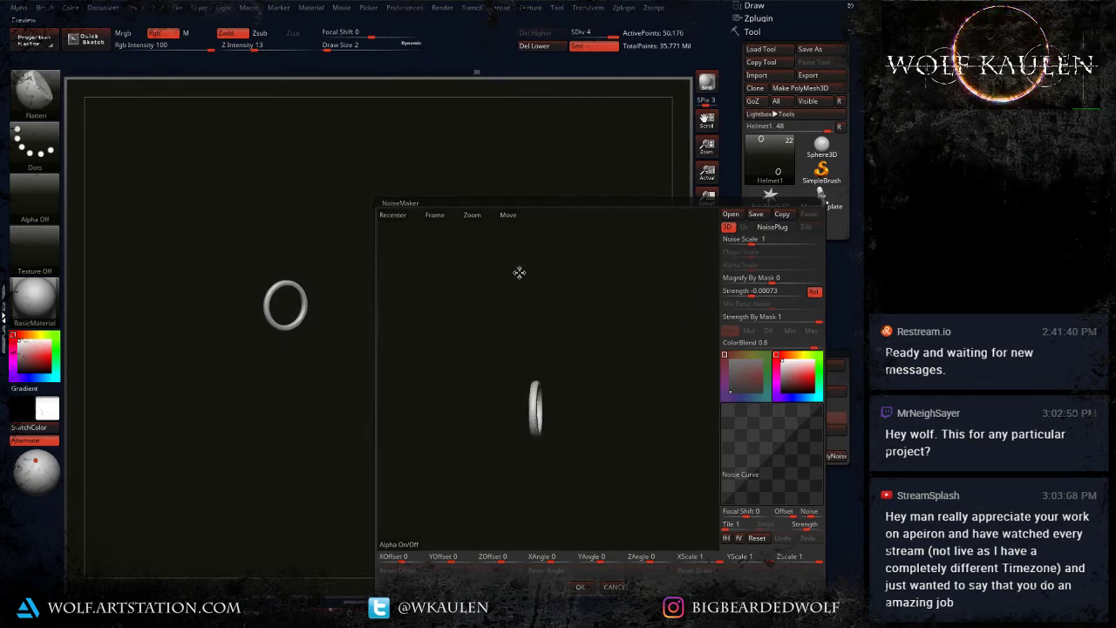
alt+drag(532, 401, 546, 495)
mouse_move(536, 421)
mouse_down()
mouse_move(523, 421)
mouse_move(543, 423)
mouse_up()
alt+click(632, 358)
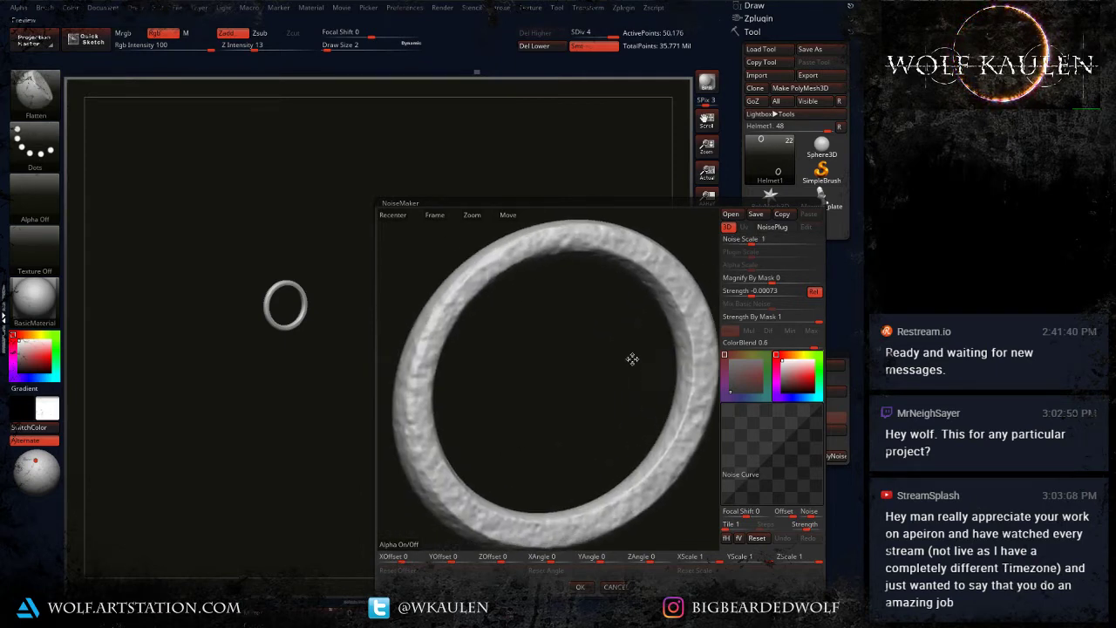
Step: Add Voronoi as the noise plug-in with Mix Basic Noise 0.07471, Strength 0.01398 and Plugin Scale 0.03814
click(775, 227)
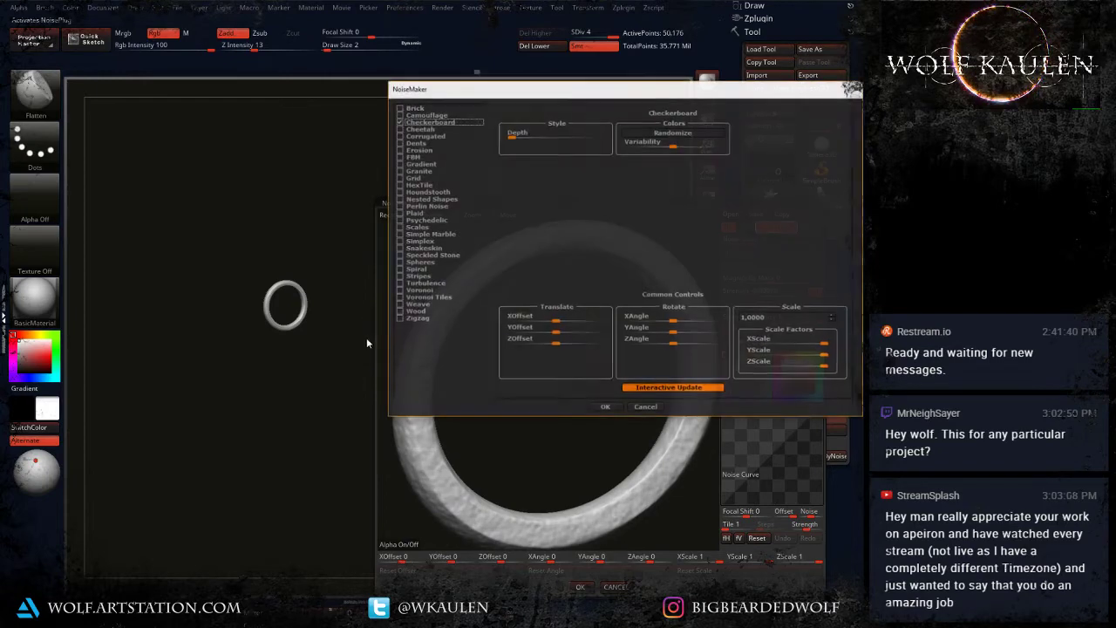
click(419, 290)
click(605, 407)
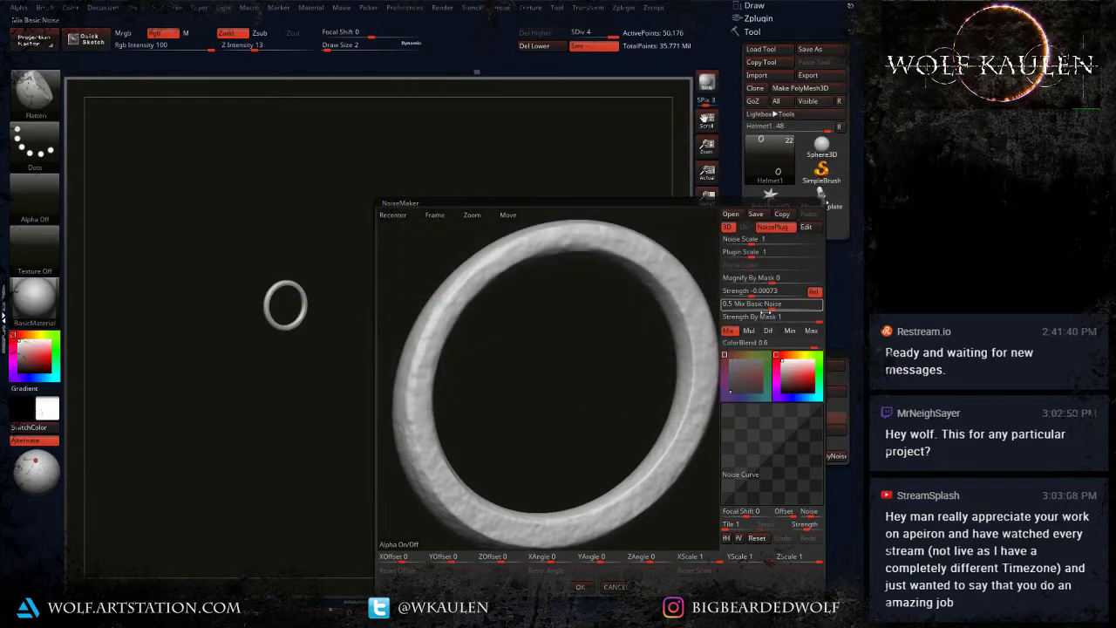
mouse_move(773, 306)
mouse_down()
mouse_move(730, 306)
mouse_move(782, 294)
mouse_up()
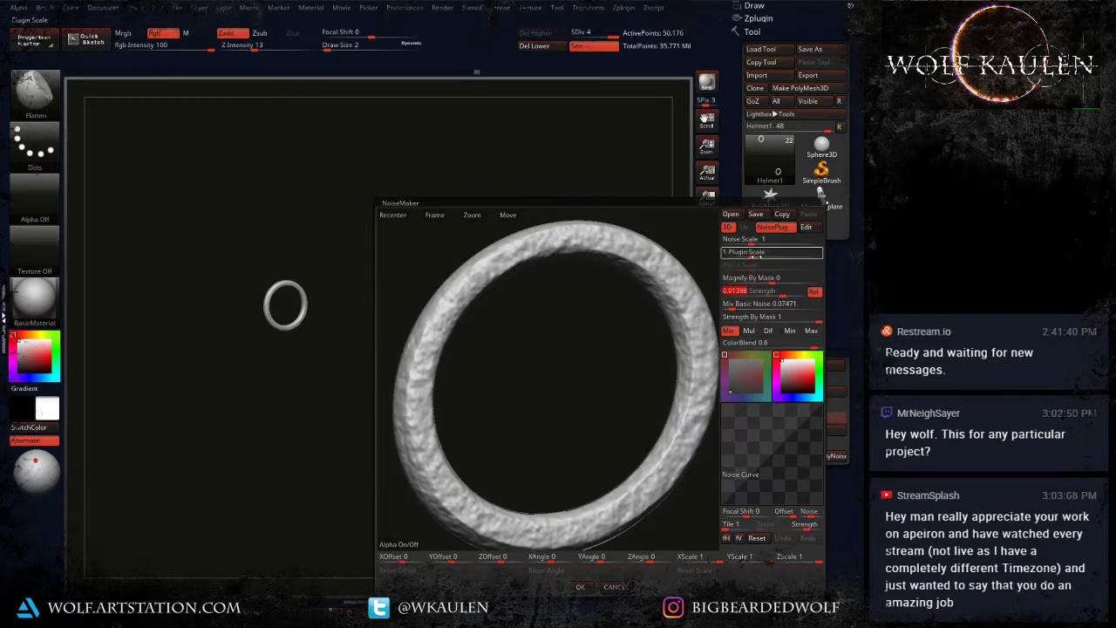
drag(753, 256, 736, 257)
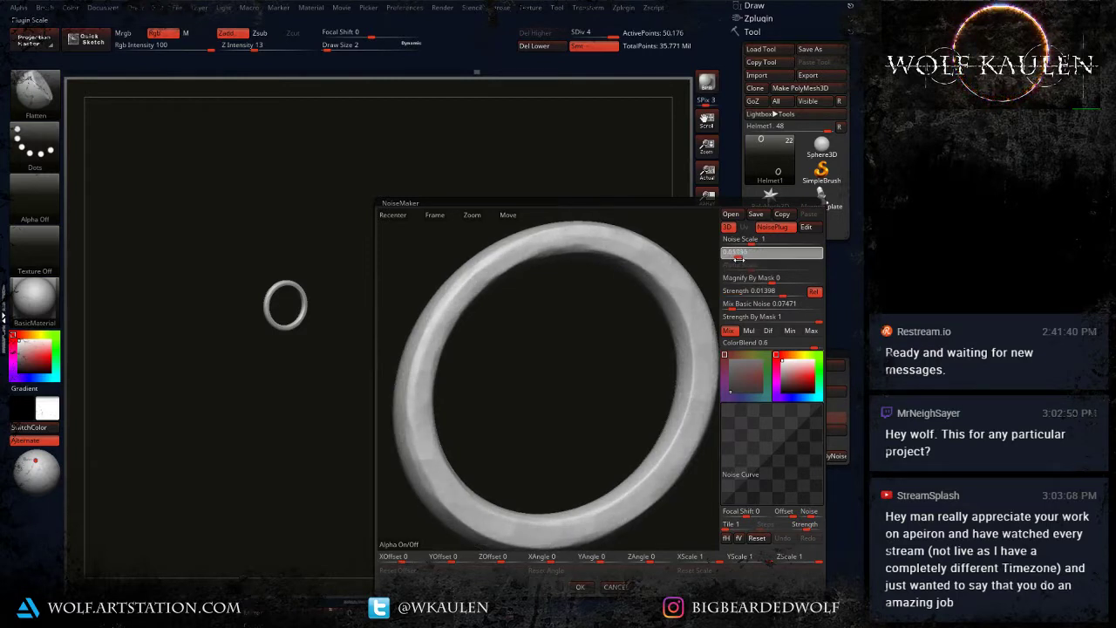
drag(739, 259, 740, 259)
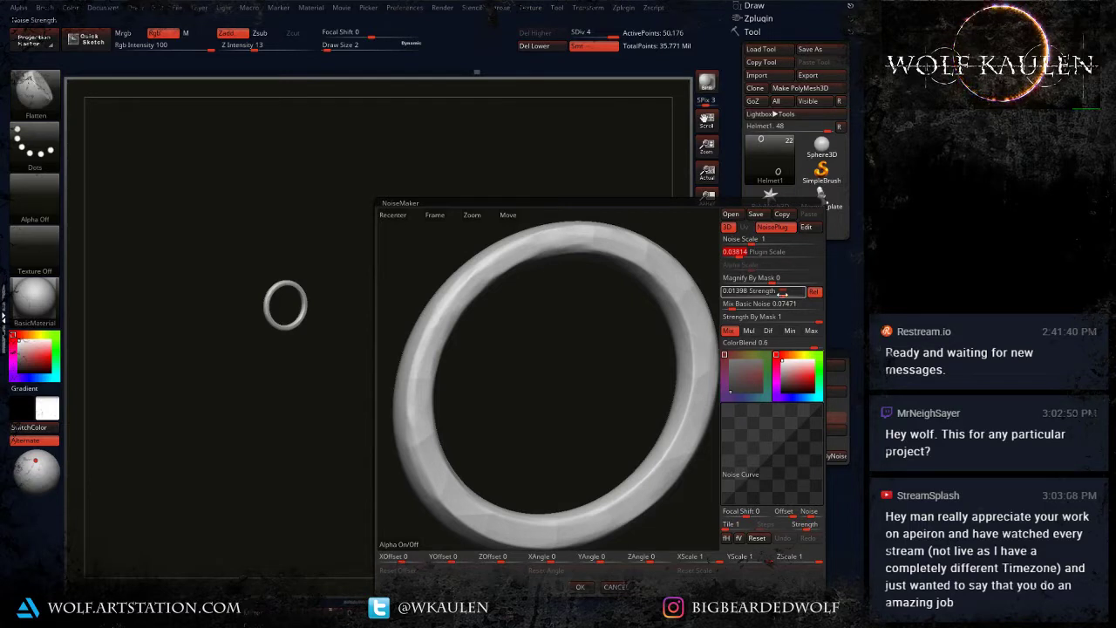
Step: Tune the ring noise to Noise Scale 0.02066, Mix Basic Noise 0.09195 and Strength 0.02894
drag(782, 295, 786, 296)
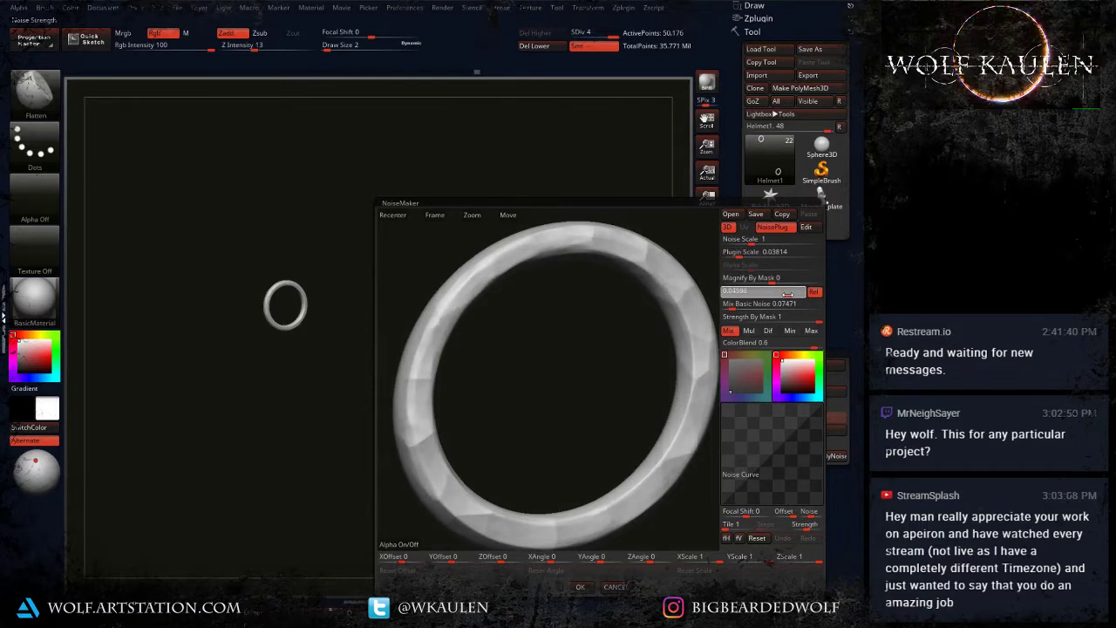
click(742, 307)
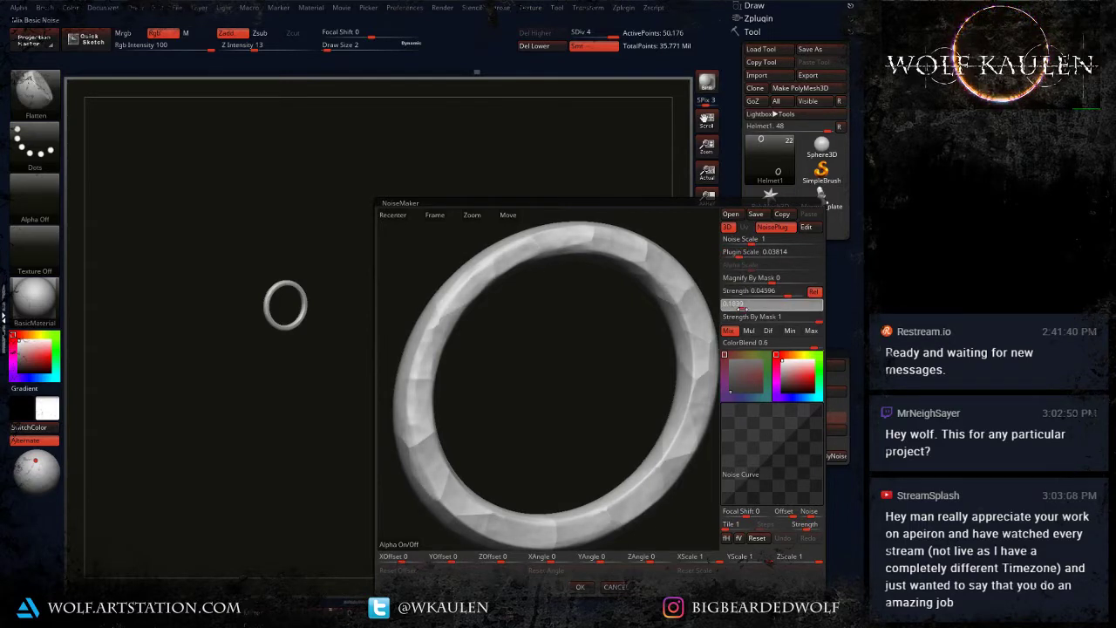
drag(748, 244, 739, 242)
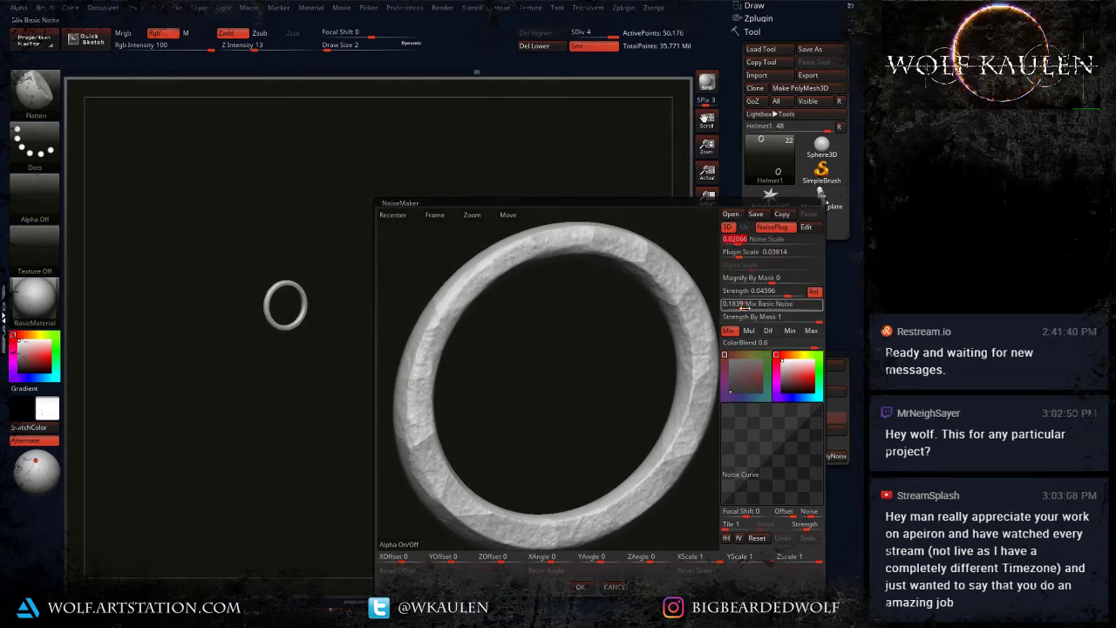
drag(744, 307, 780, 294)
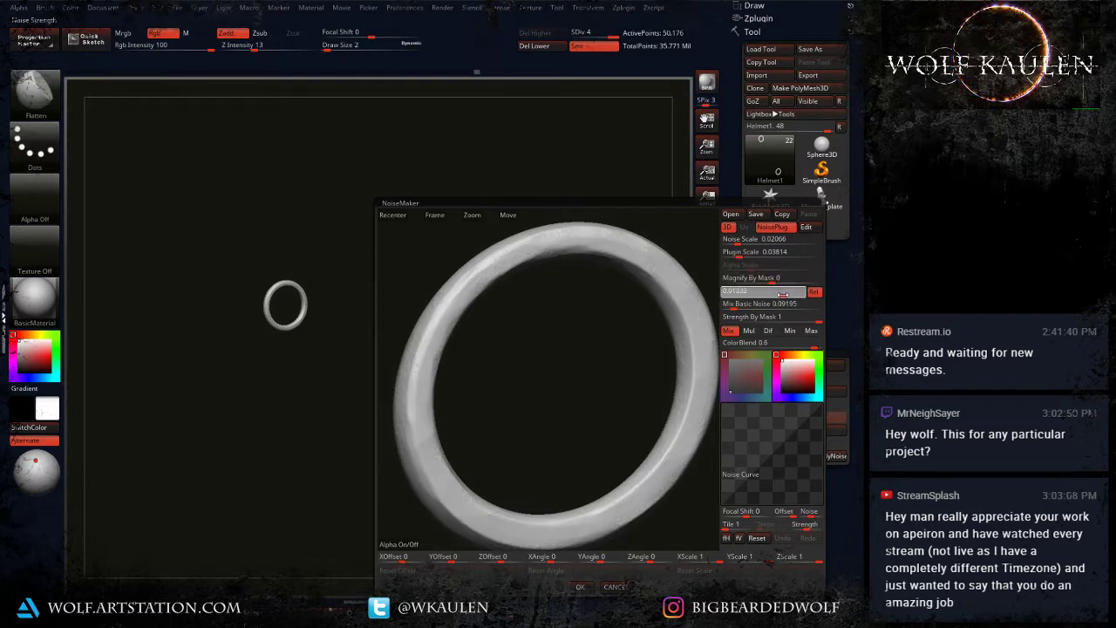
drag(784, 293, 785, 293)
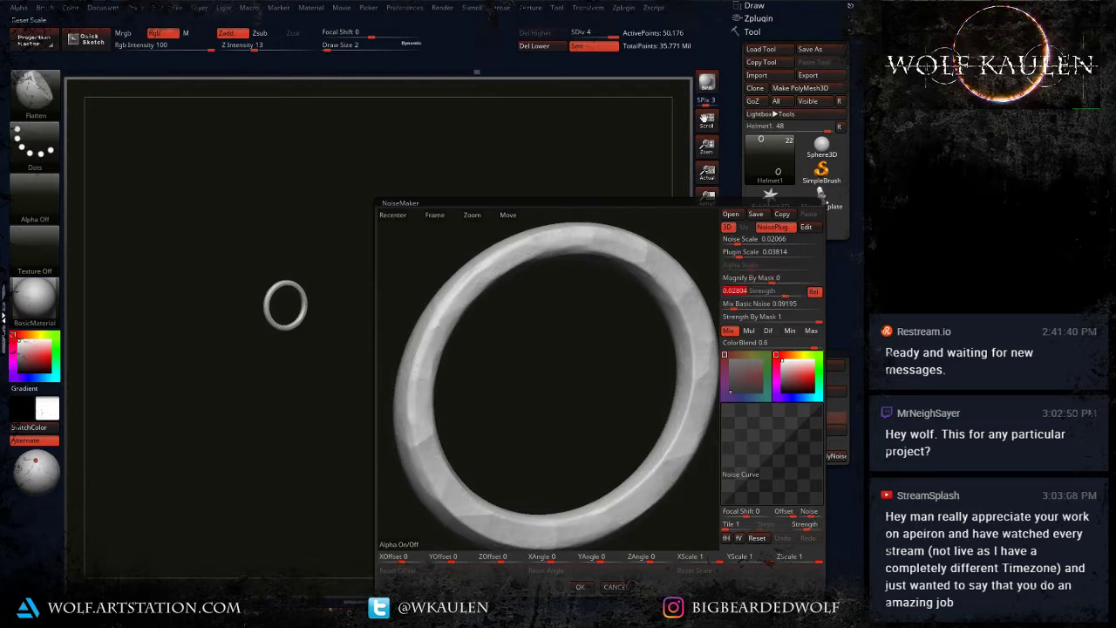
Step: Accept the ring noise, apply it to the mesh, and show the straps, leather loops and rivets again
click(580, 586)
click(769, 429)
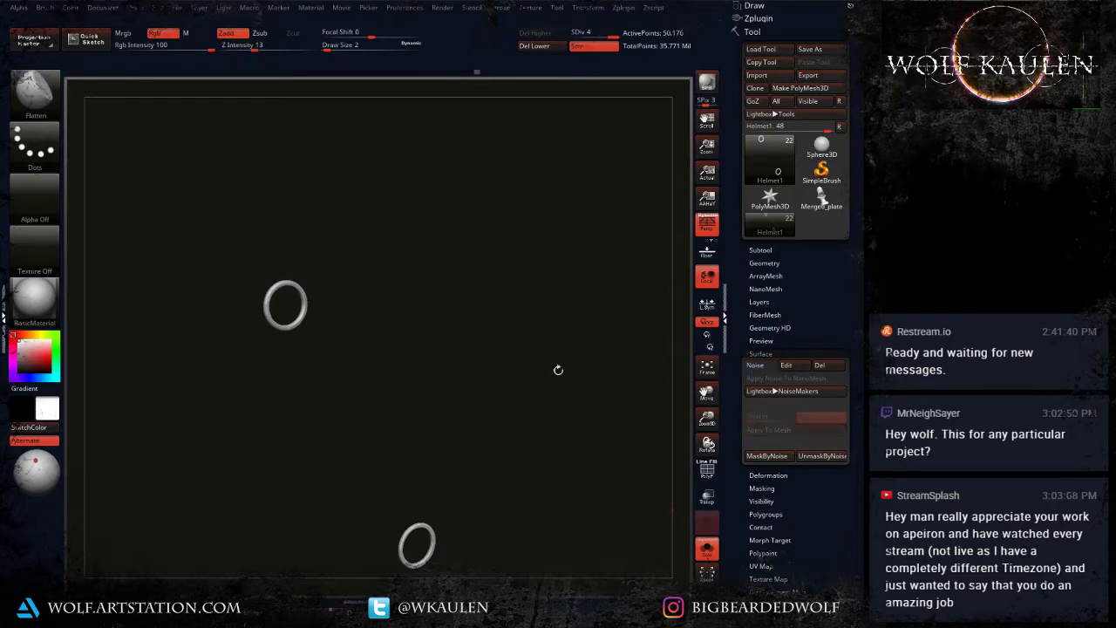
ctrl+right_drag(313, 283, 428, 225)
ctrl+shift+click(519, 349)
ctrl+right_drag(468, 424, 474, 373)
alt+right_drag(475, 373, 415, 265)
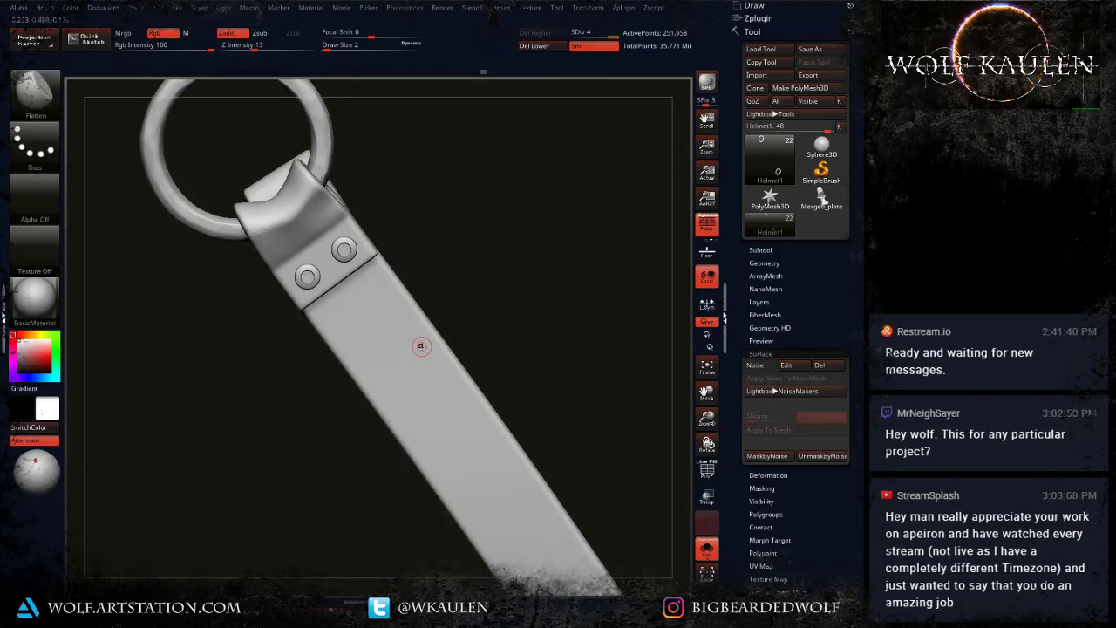
Step: Switch to the Standard brush at Draw Size 2 and build up uneven worn rims around the holes on the punched strap's flap side
key(shift+f)
ctrl+right_drag(428, 363, 445, 288)
right_drag(418, 393, 283, 350)
mouse_move(283, 350)
alt+right_down()
mouse_move(338, 350)
mouse_move(328, 318)
mouse_move(314, 311)
mouse_move(296, 411)
mouse_move(345, 380)
alt+right_up()
key(shift+f)
key(b)
key(s)
key(t)
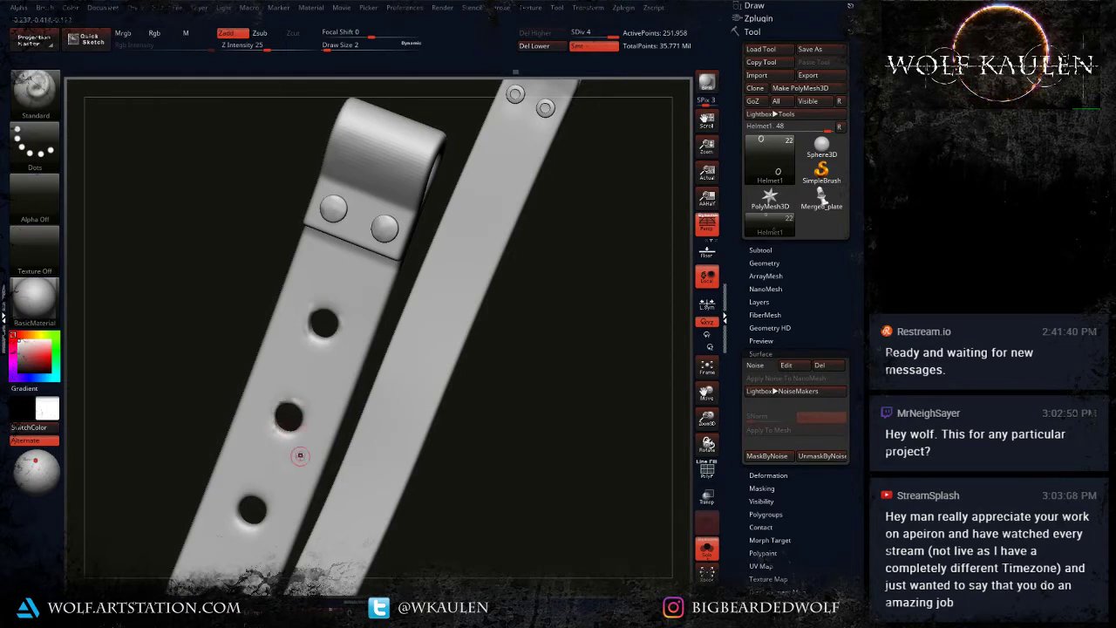
alt+right_drag(277, 460, 332, 388)
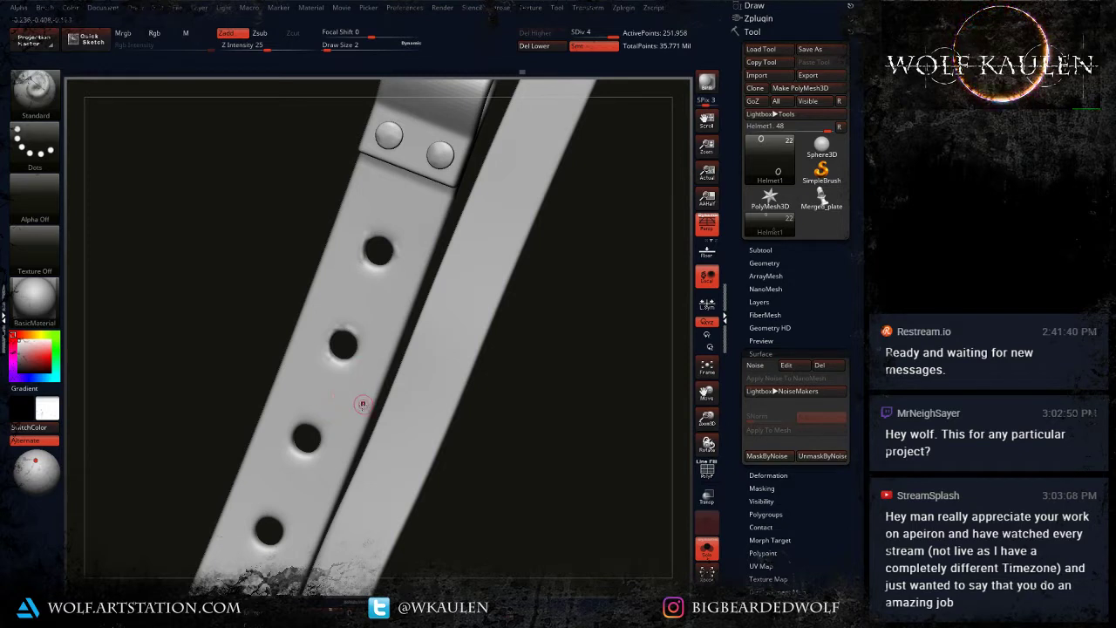
mouse_move(349, 430)
alt+right_down()
mouse_move(362, 375)
mouse_move(360, 439)
alt+right_up()
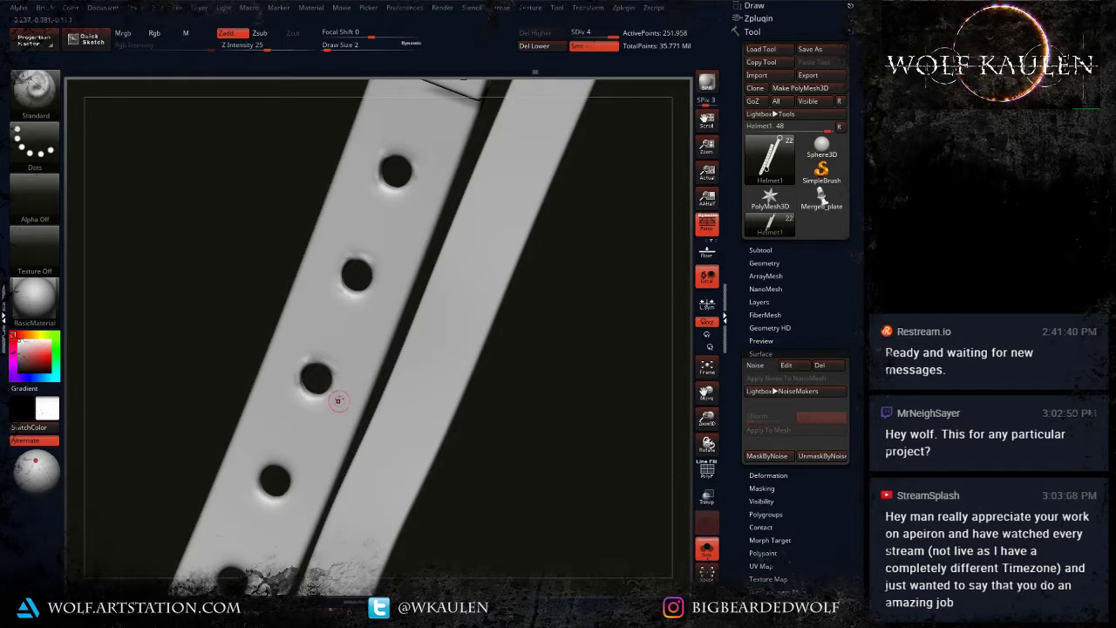
key(s)
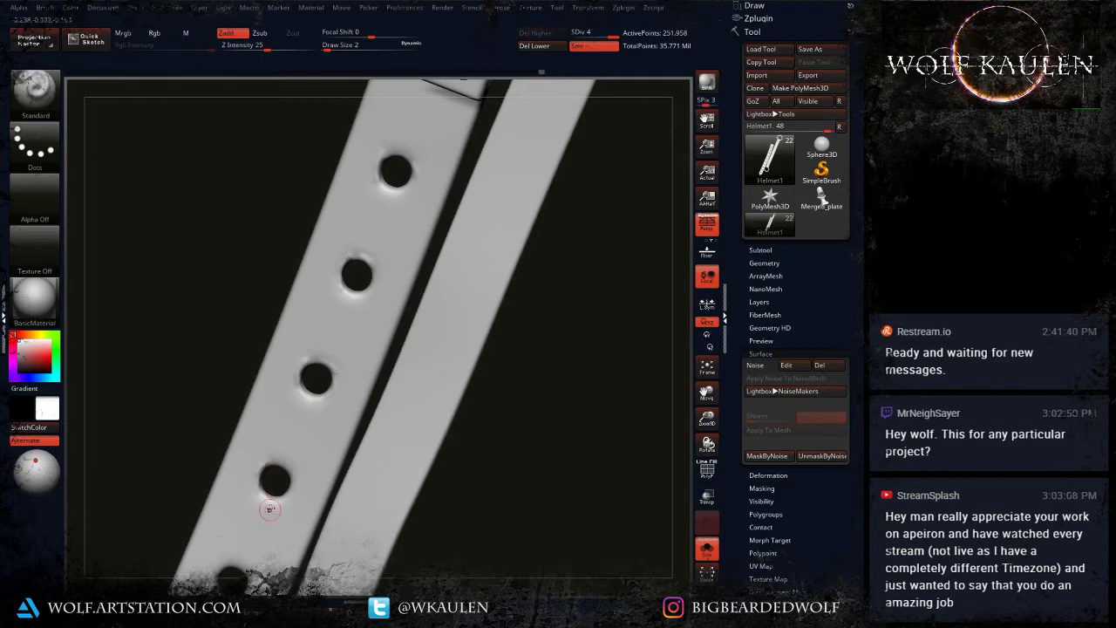
Step: Raise uneven worn rims around the middle holes on the opposite face of the punched strap with the Standard brush
right_drag(270, 510, 335, 366)
mouse_move(328, 356)
mouse_down()
mouse_move(340, 371)
mouse_move(310, 358)
mouse_move(337, 358)
mouse_up()
alt+right_drag(280, 420, 287, 353)
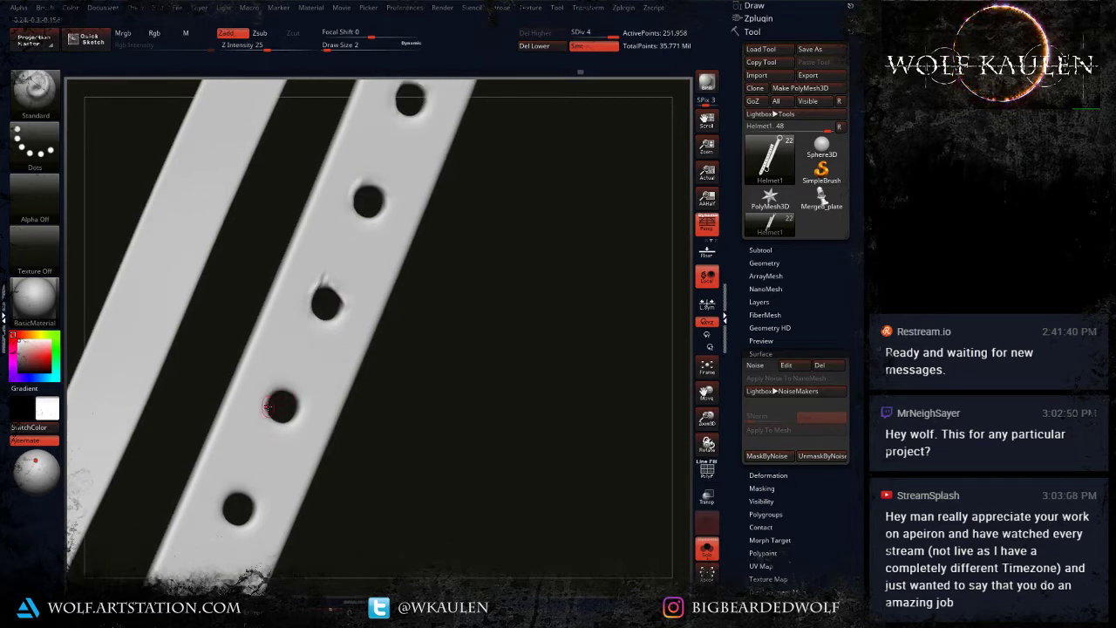
mouse_move(267, 402)
mouse_down()
mouse_move(269, 423)
mouse_move(298, 419)
mouse_up()
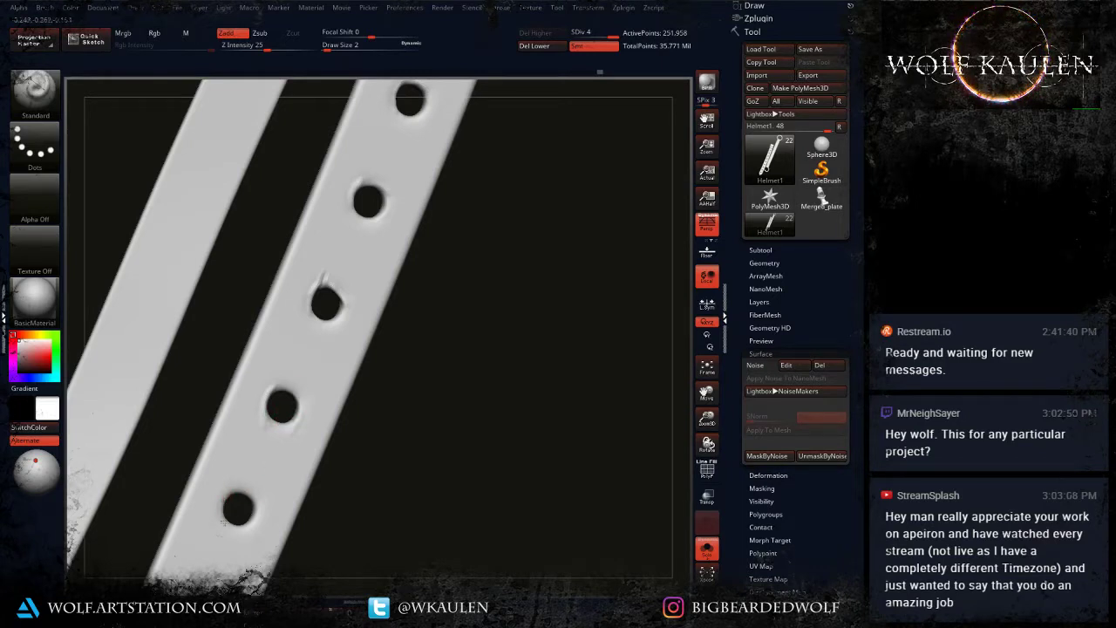
mouse_move(223, 498)
mouse_down()
mouse_move(228, 528)
mouse_move(255, 502)
mouse_up()
alt+right_drag(256, 527, 317, 375)
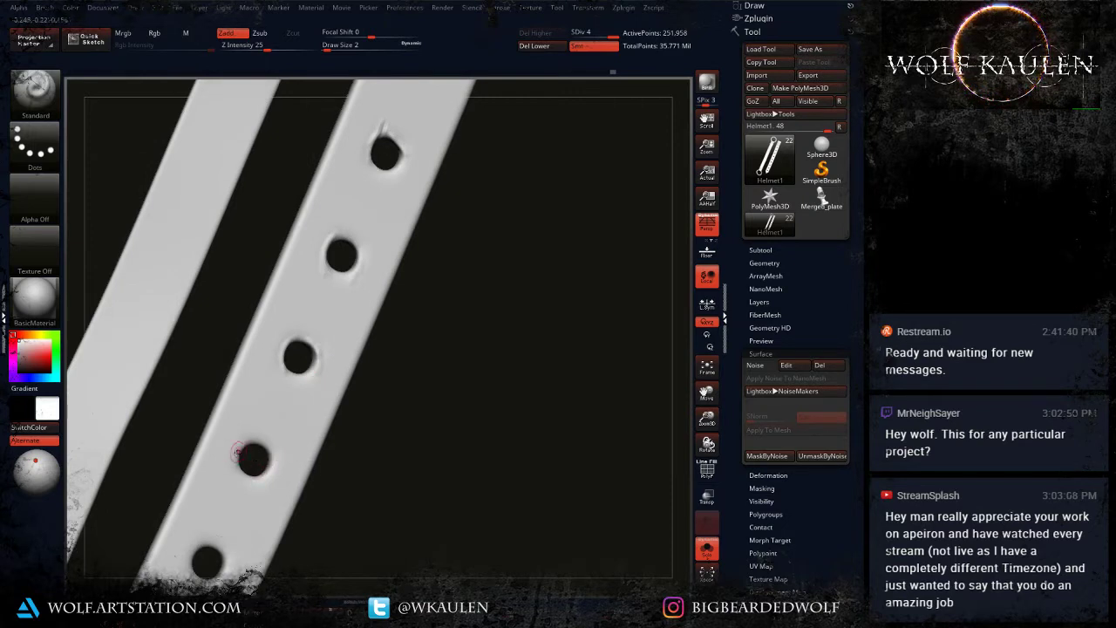
Step: Sculpt worn rims around the remaining holes down to the punched strap's pointed tip
mouse_move(243, 447)
mouse_down()
mouse_move(242, 476)
mouse_move(259, 441)
mouse_move(274, 472)
mouse_up()
alt+right_drag(252, 522, 274, 415)
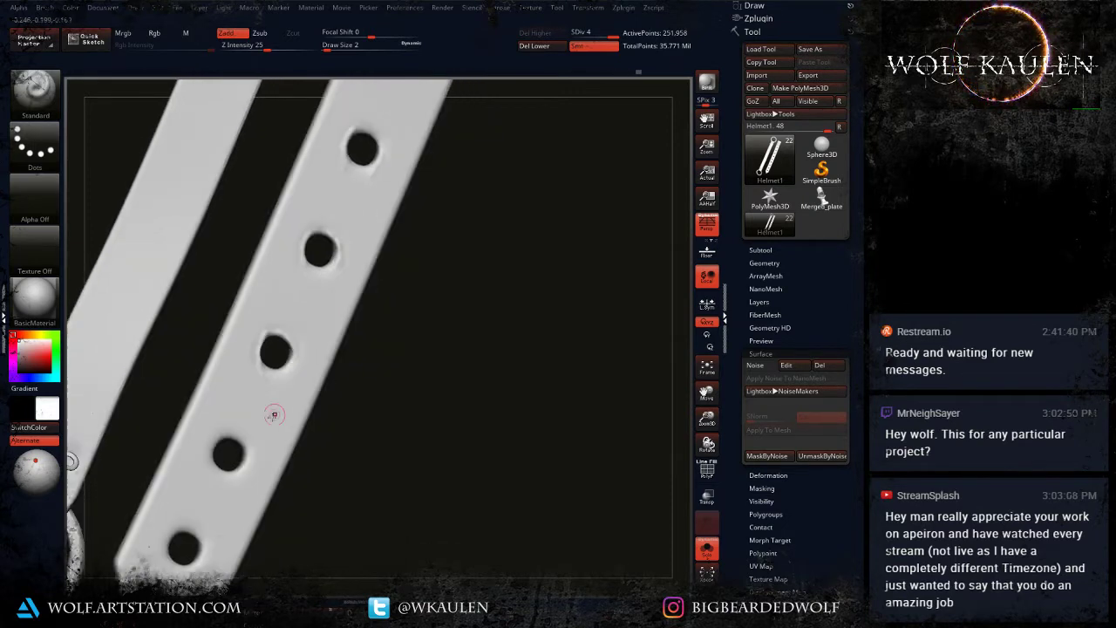
mouse_move(215, 443)
mouse_down()
mouse_move(214, 474)
mouse_move(246, 454)
mouse_move(241, 435)
mouse_up()
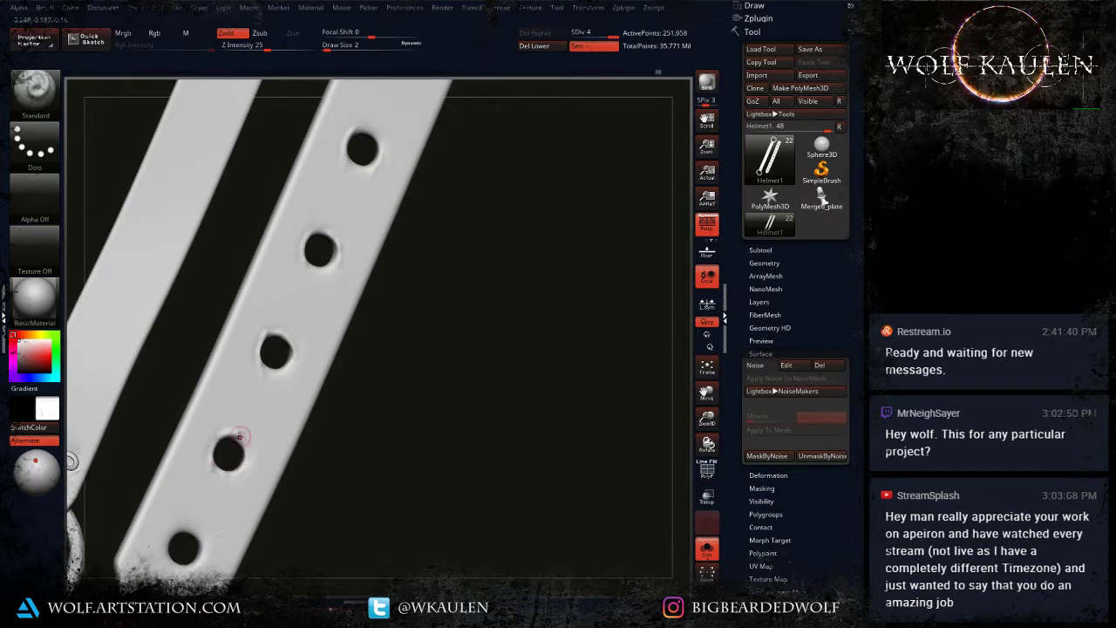
alt+right_drag(227, 538, 264, 453)
key(s)
key(s)
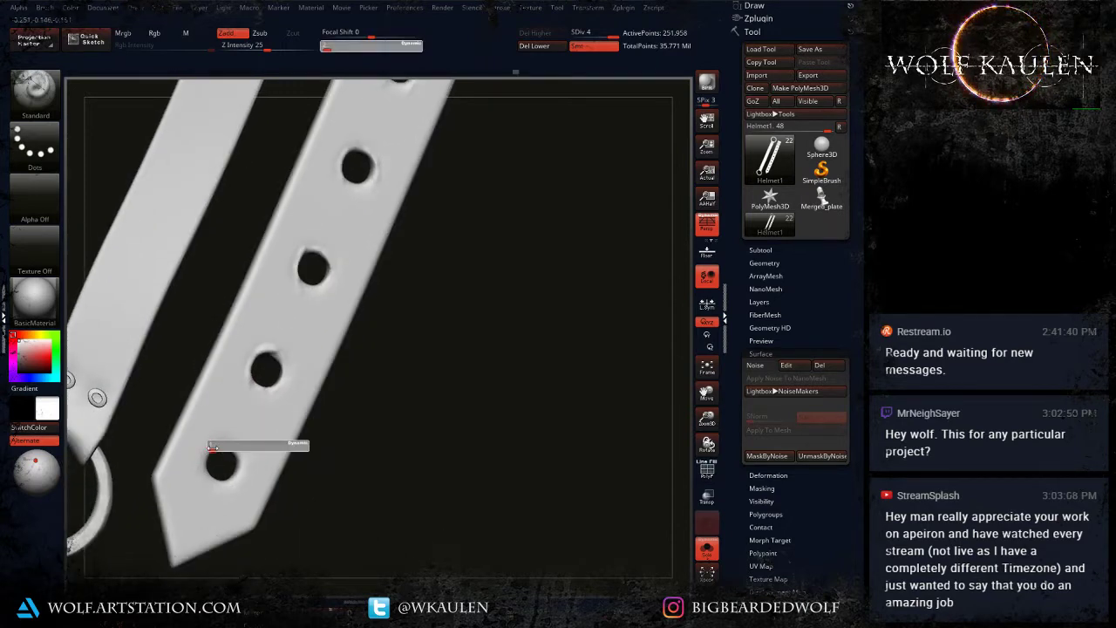
mouse_move(208, 475)
mouse_down()
mouse_move(218, 443)
mouse_move(213, 481)
mouse_move(234, 475)
mouse_up()
Step: Switch to the DamStandard brush at Draw Size 2 and carve small cracks around the upper holes of the punched strap
alt+drag(393, 367, 371, 473)
key(b)
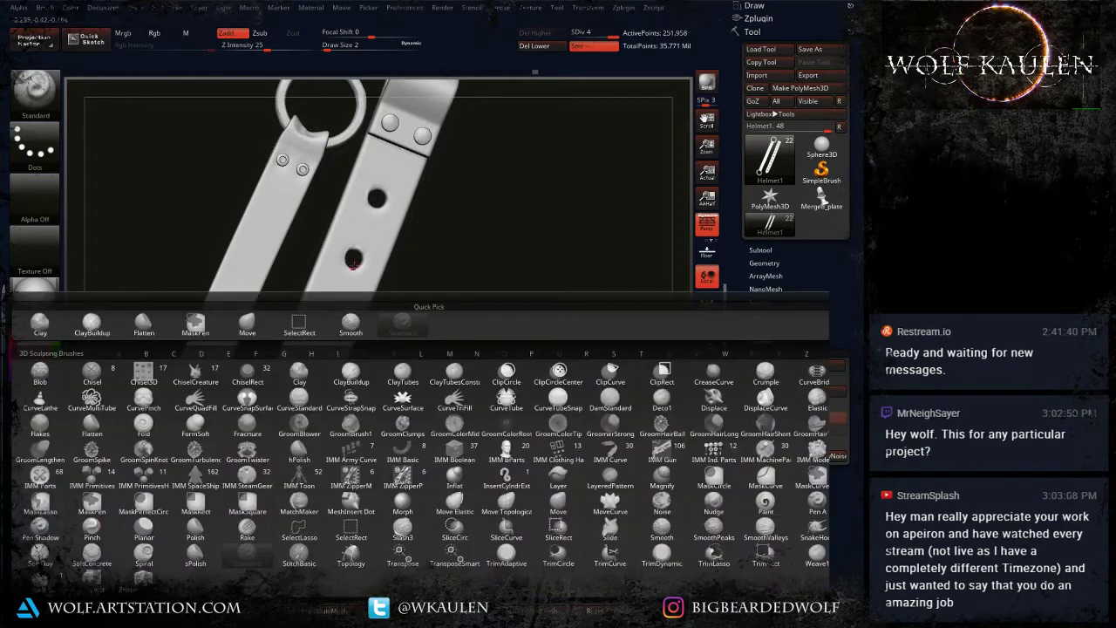
key(d)
key(s)
ctrl+right_drag(361, 256, 355, 328)
key(s)
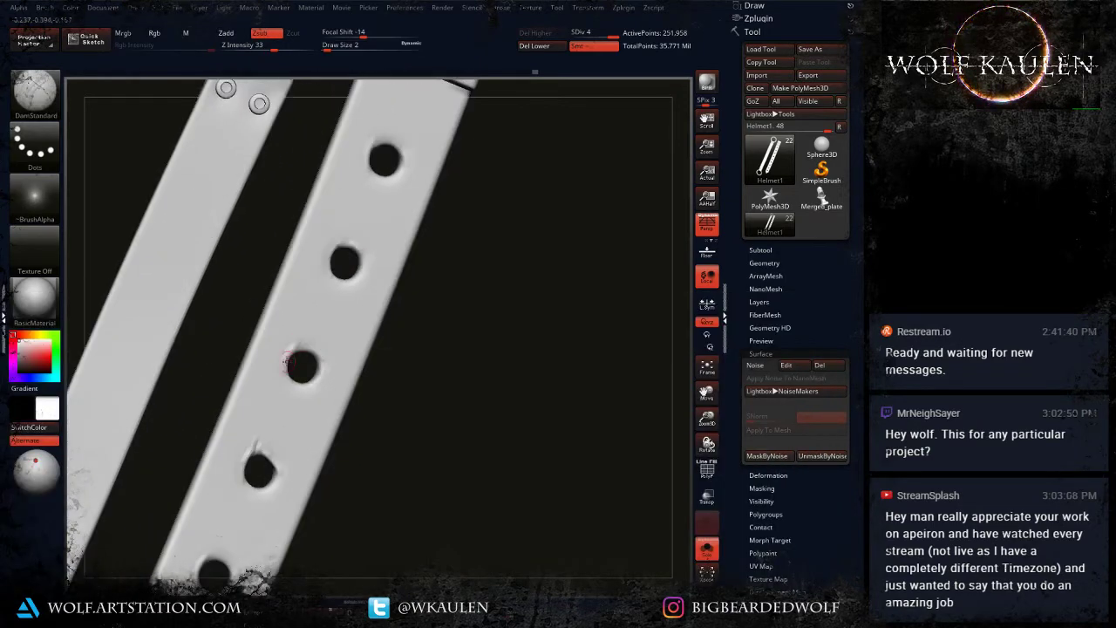
drag(302, 340, 294, 351)
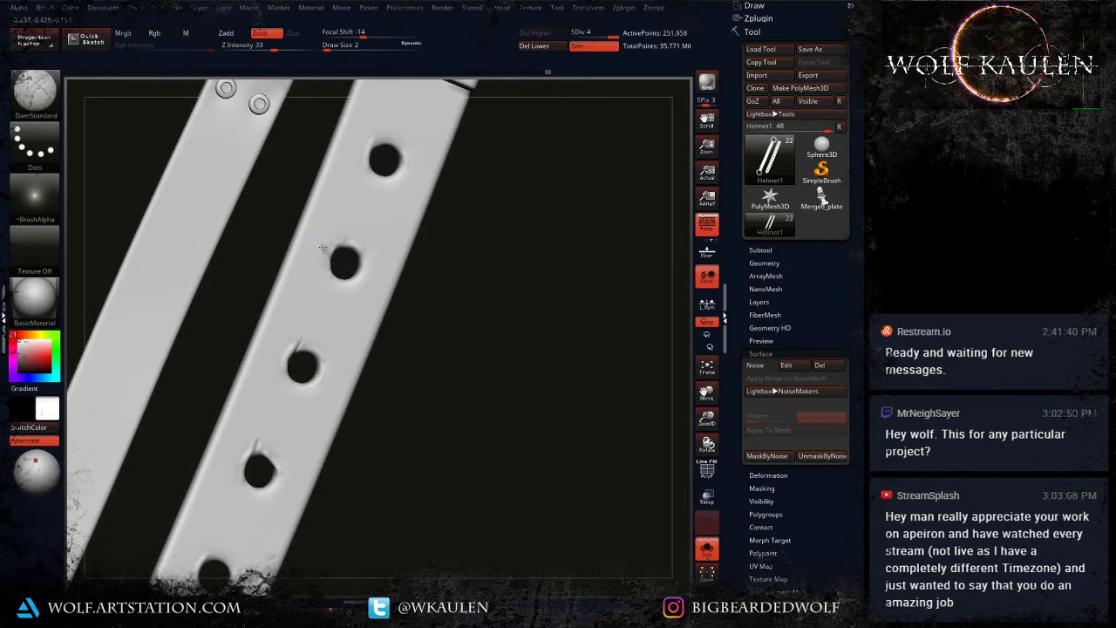
drag(326, 248, 337, 263)
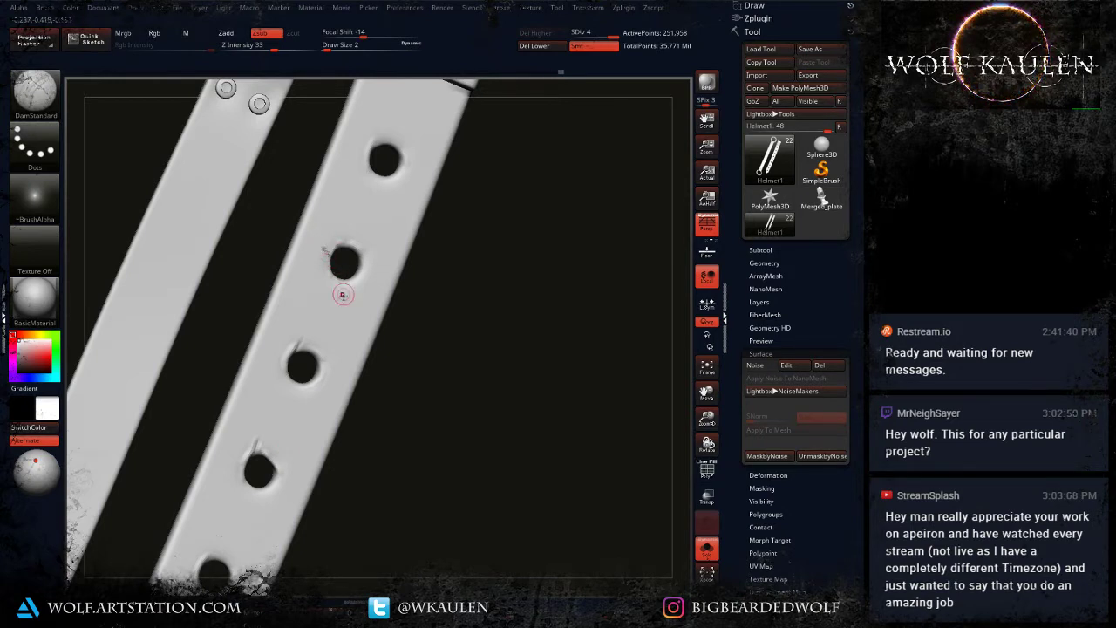
Step: Carve fine cracks around the hole nearest the punched strap's pointed tip
alt+right_drag(349, 358, 409, 242)
mouse_move(359, 416)
alt+right_down()
mouse_move(418, 283)
mouse_move(412, 302)
alt+right_up()
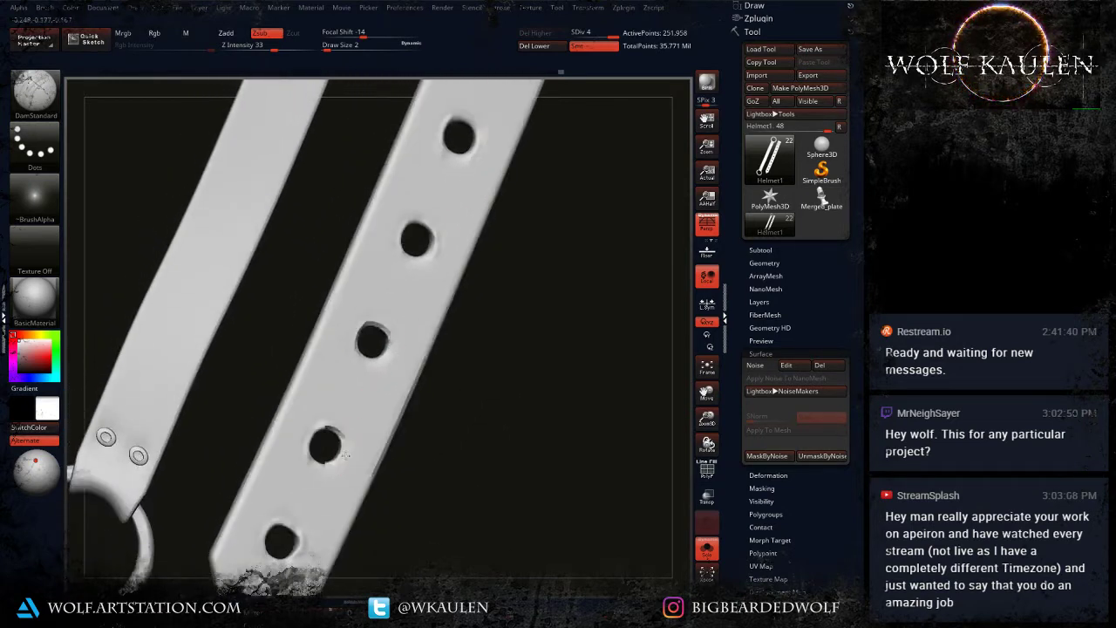
alt+right_drag(345, 471, 370, 416)
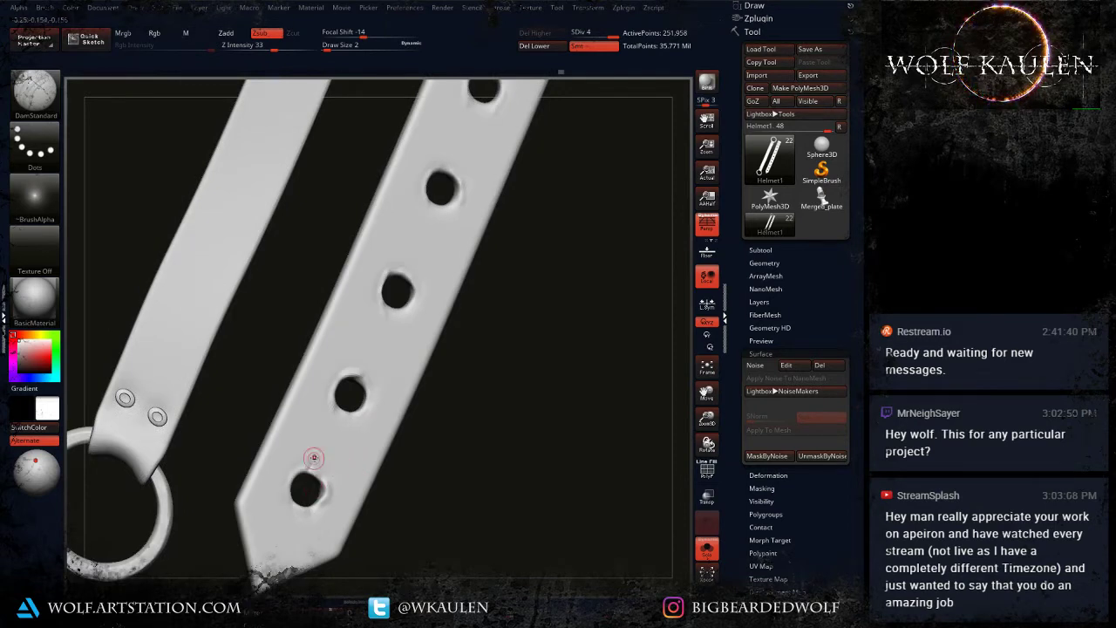
drag(303, 475, 304, 469)
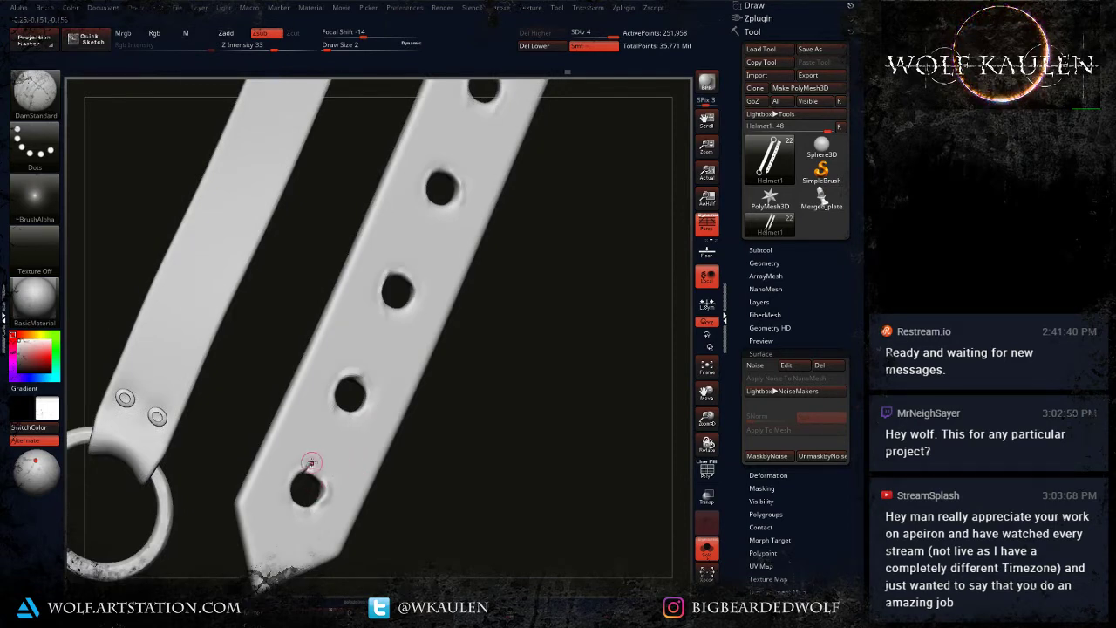
right_drag(301, 520, 307, 512)
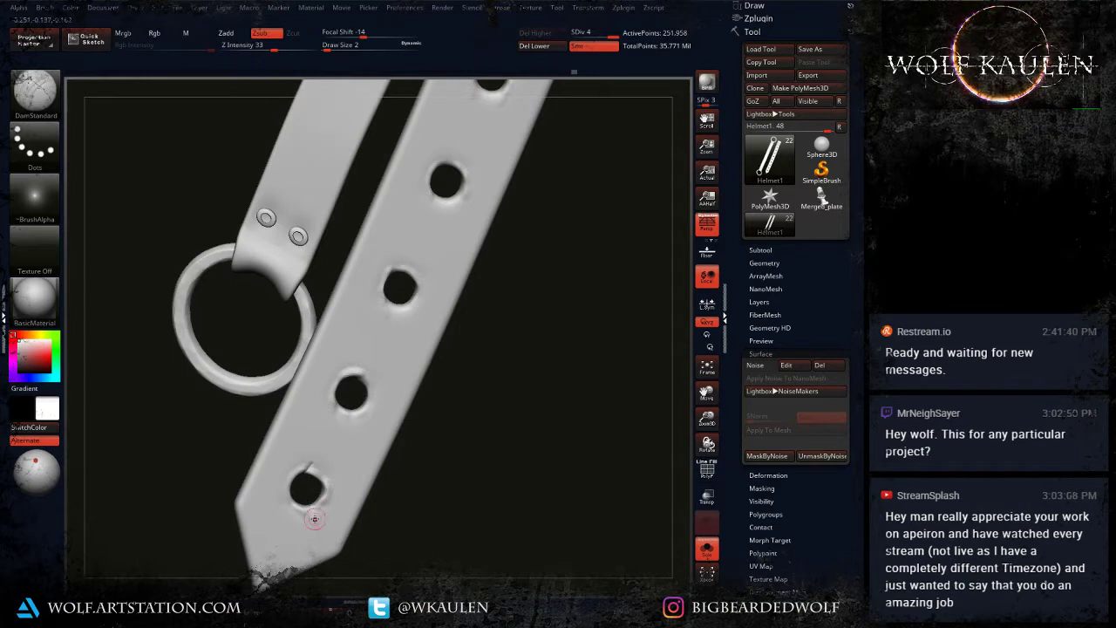
drag(313, 517, 315, 513)
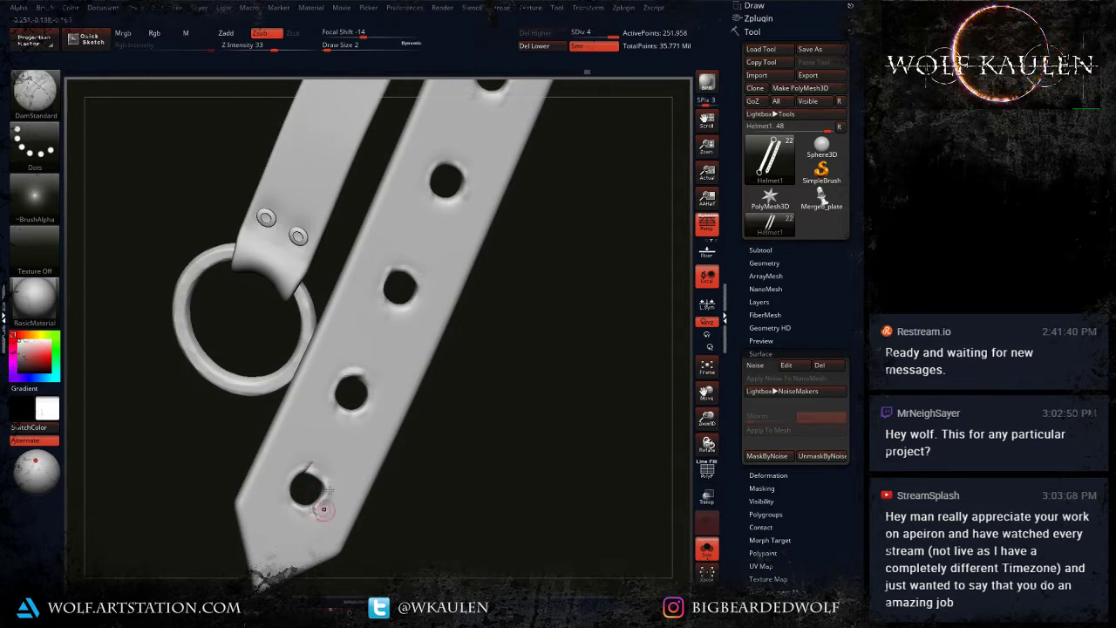
Step: Adjust the DamStandard brush size and carve cracks around the second and third holes from the strap's tip
key(s)
click(354, 375)
drag(366, 373, 357, 381)
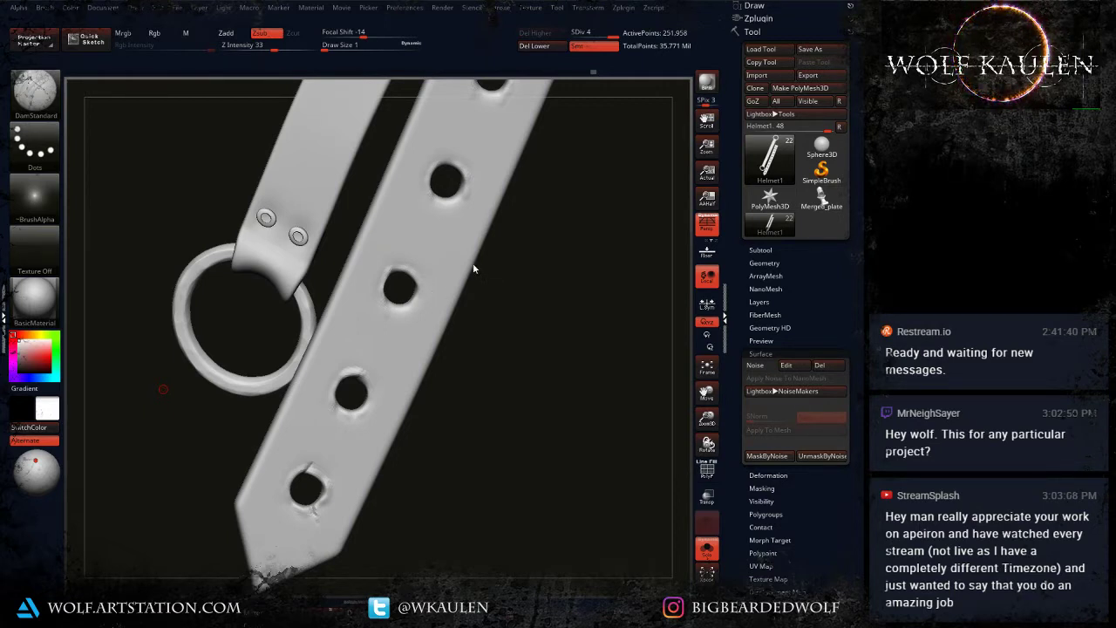
key(s)
click(397, 267)
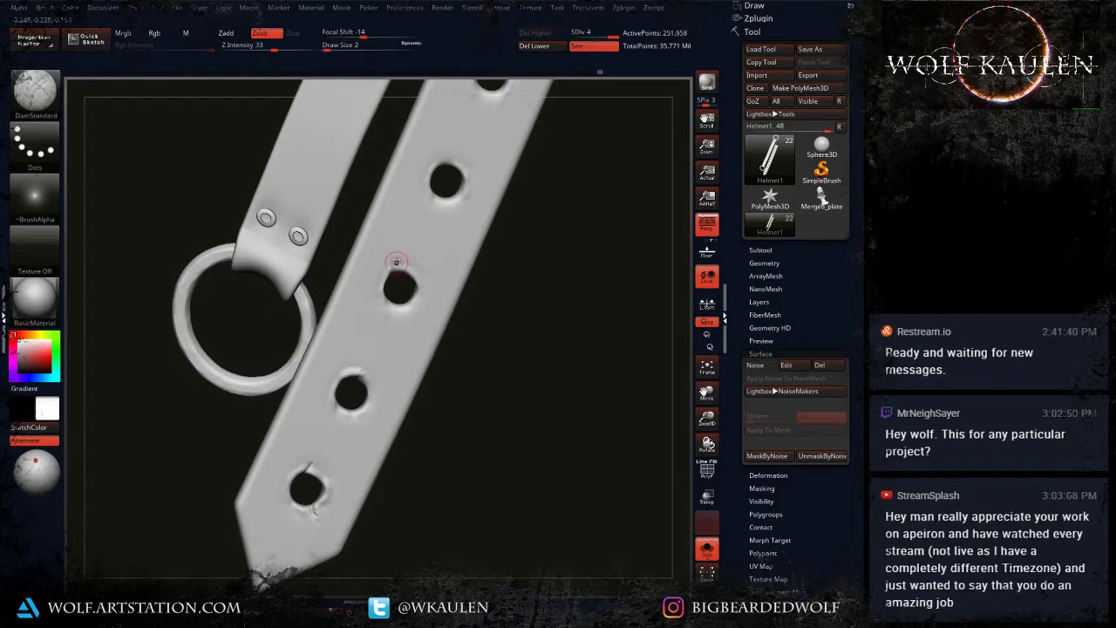
drag(397, 261, 385, 286)
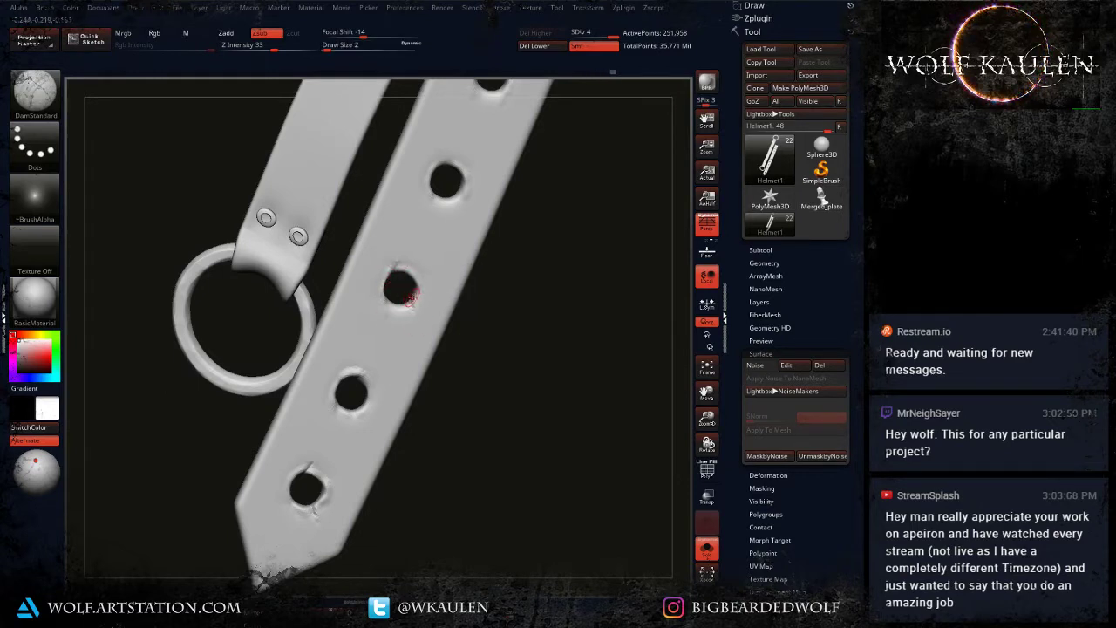
drag(410, 298, 422, 304)
Step: Carve further cracks around the punched strap's holes, working up toward the riveted leather loop
alt+right_drag(436, 165, 393, 336)
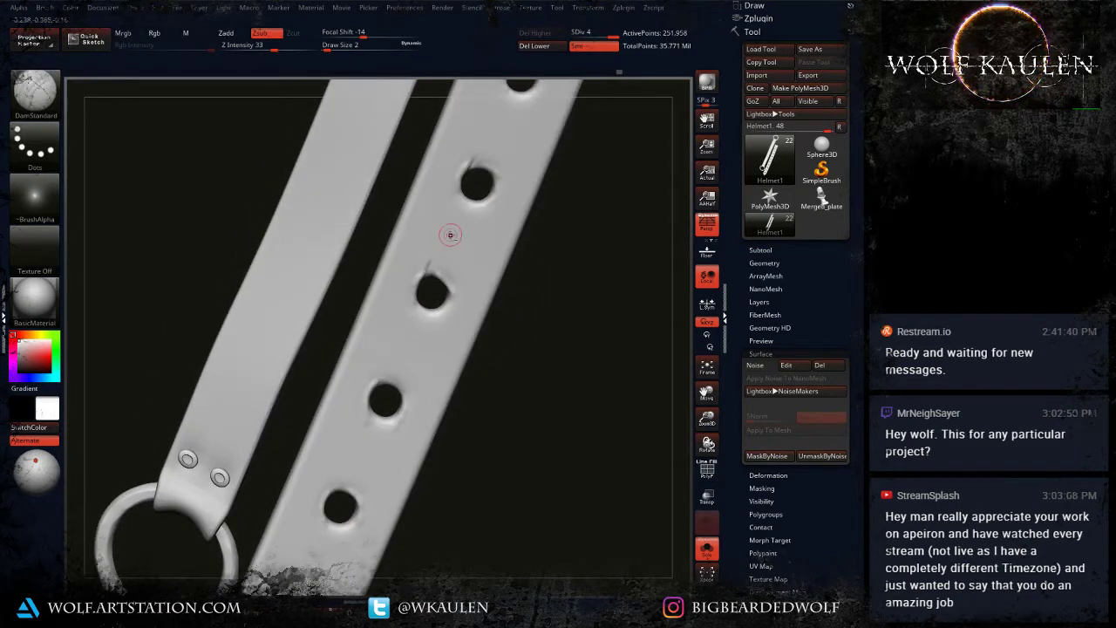
alt+right_drag(450, 235, 415, 313)
drag(415, 254, 435, 265)
alt+right_drag(440, 262, 396, 385)
mouse_move(498, 160)
alt+right_down()
mouse_move(456, 250)
mouse_move(428, 357)
mouse_move(438, 288)
alt+right_up()
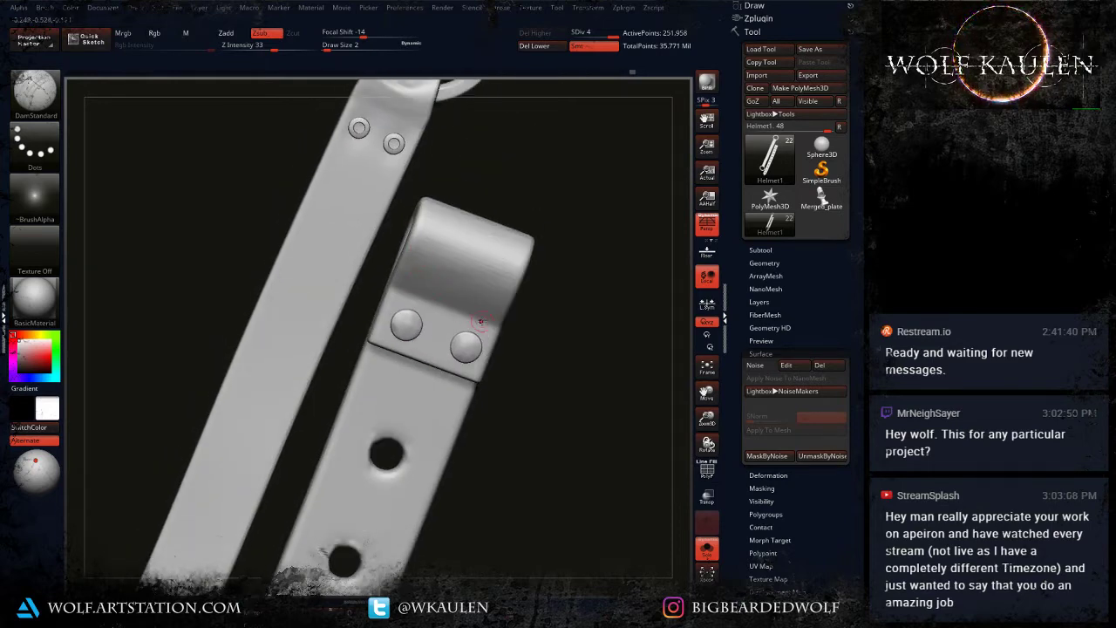
Step: Switch to the Standard brush and sculpt wear on the folded loop's edge beside the rivets, adjusting the brush size
key(b)
key(s)
key(t)
right_drag(418, 326, 442, 343)
key(s)
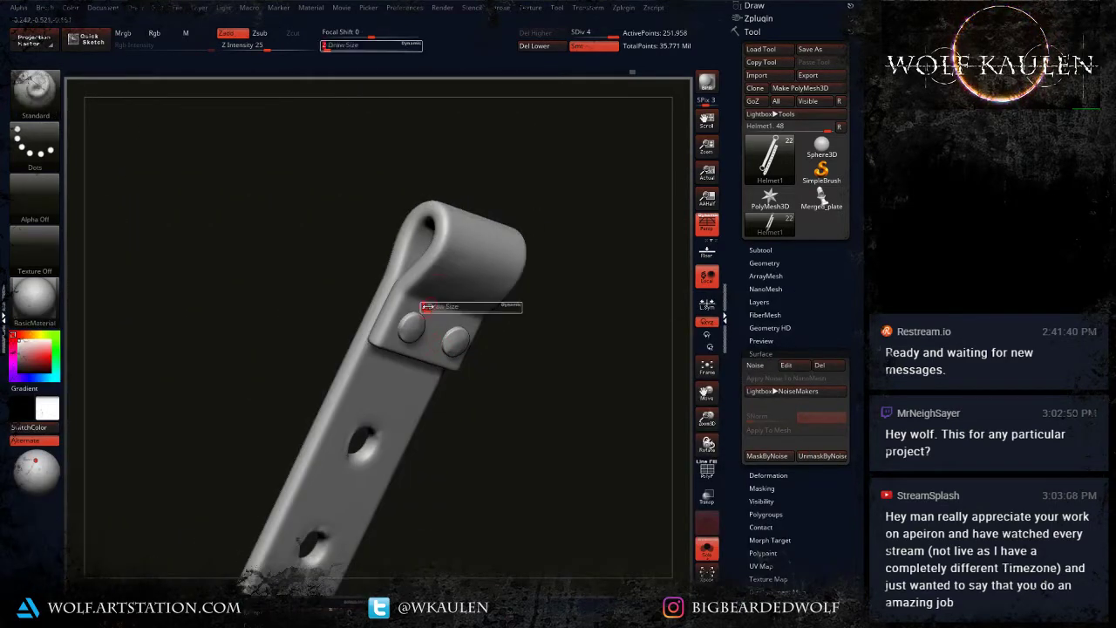
key(s)
drag(394, 312, 386, 322)
key(s)
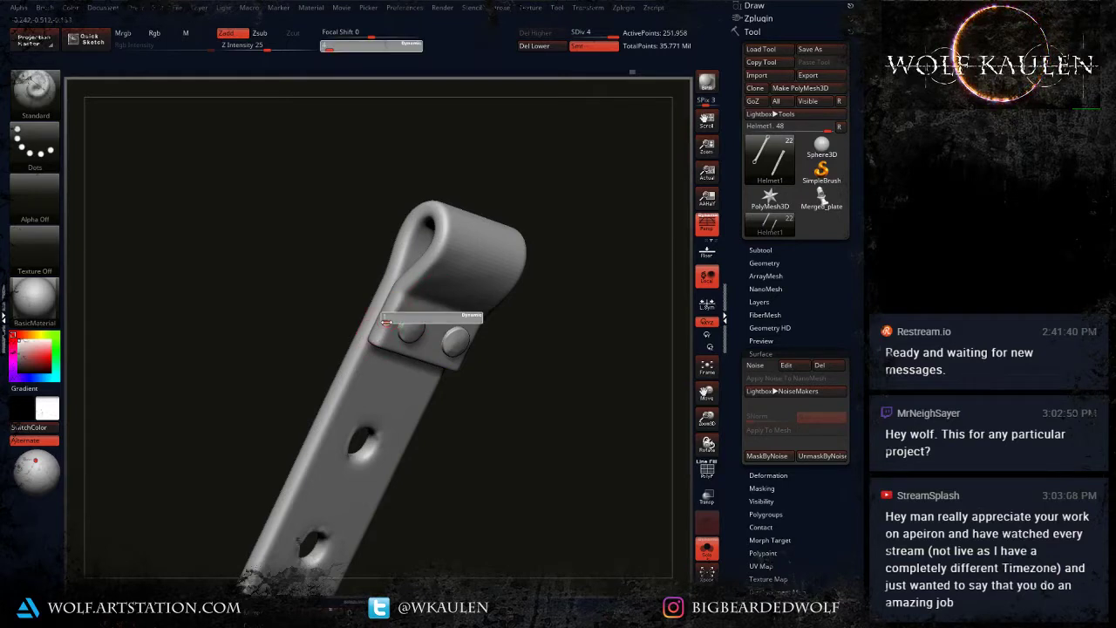
key(s)
click(390, 319)
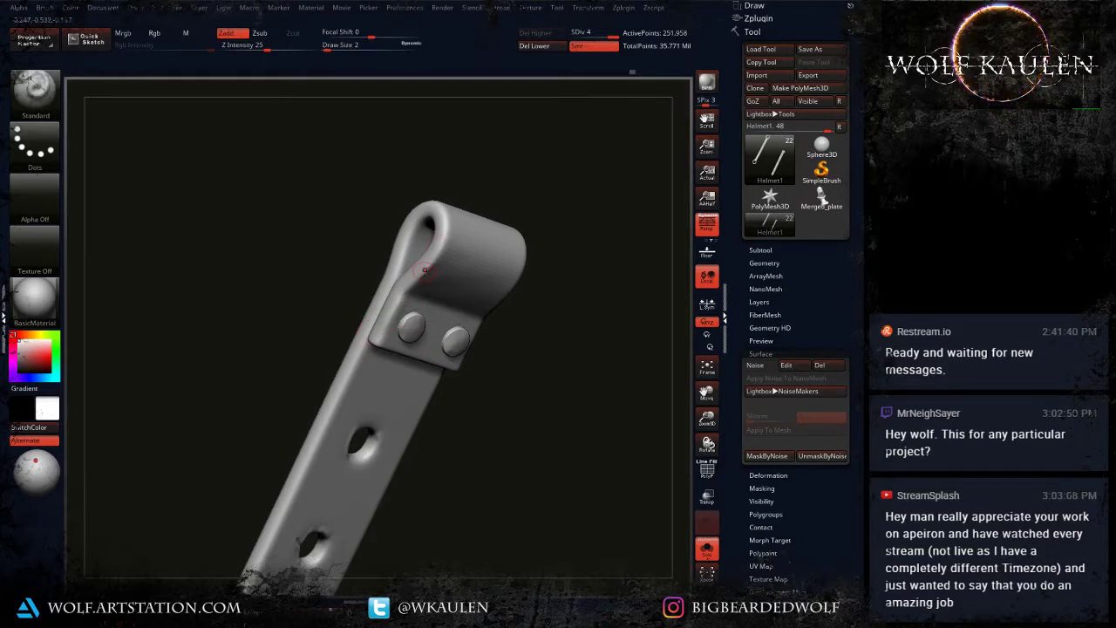
Step: Sculpt worn unevenness along the outer edges of the folded leather loop with the Standard brush at Draw Size 3
right_drag(424, 271, 388, 303)
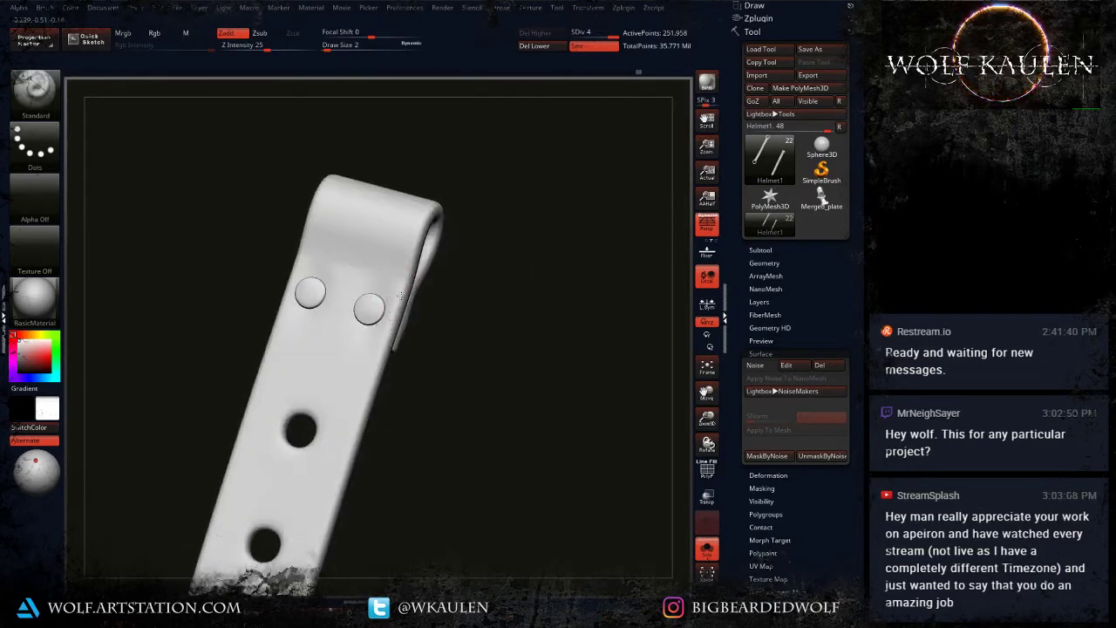
right_drag(421, 244, 403, 260)
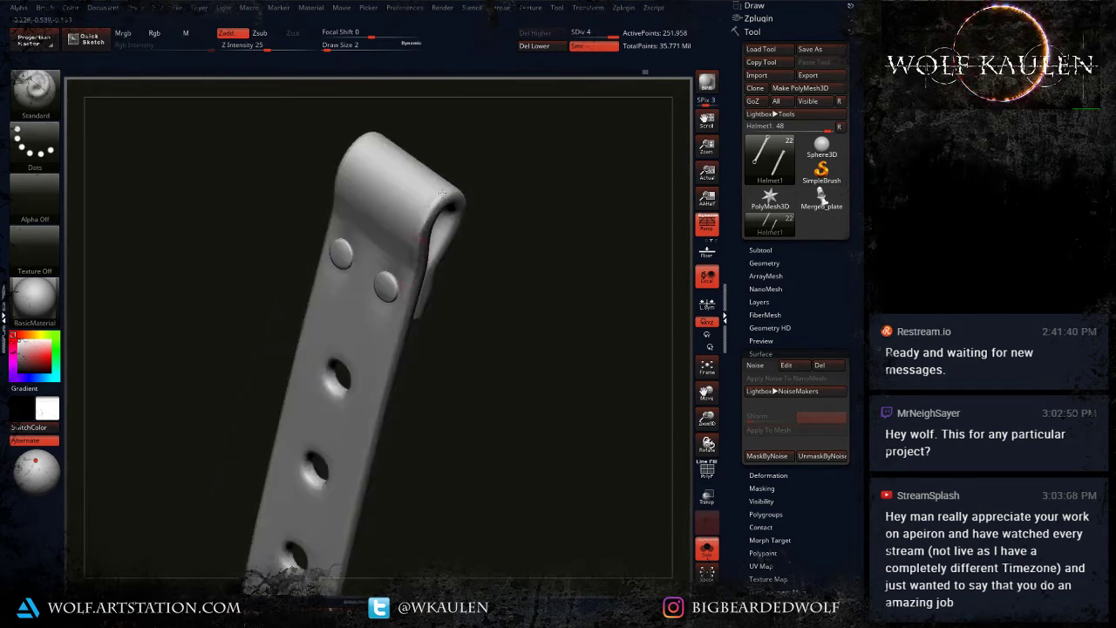
right_drag(439, 201, 495, 199)
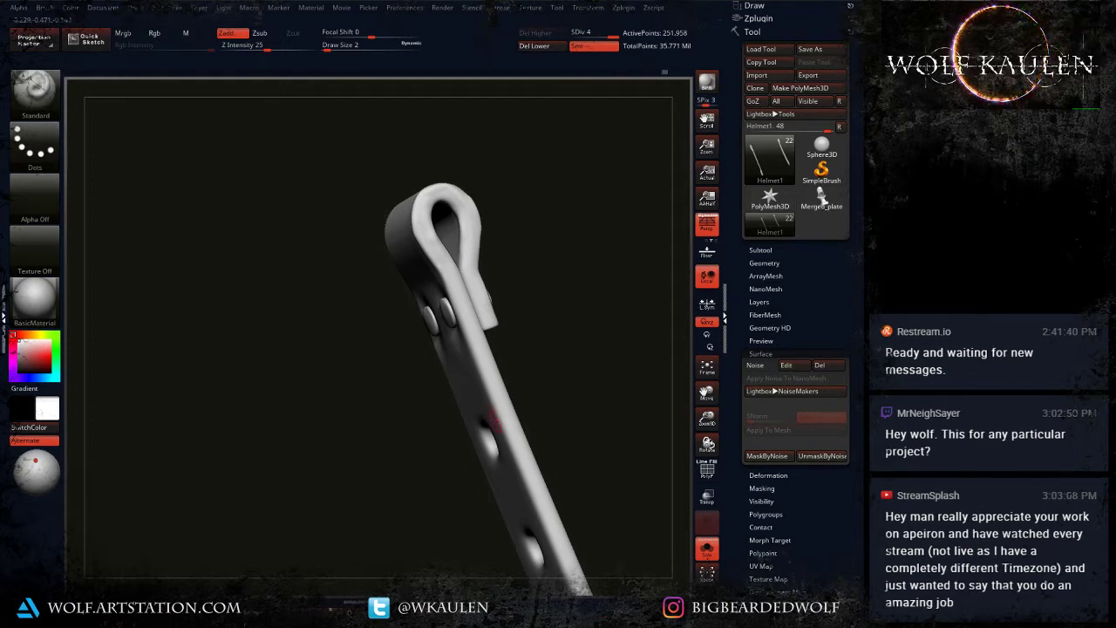
alt+right_drag(444, 337, 441, 424)
right_drag(432, 316, 424, 305)
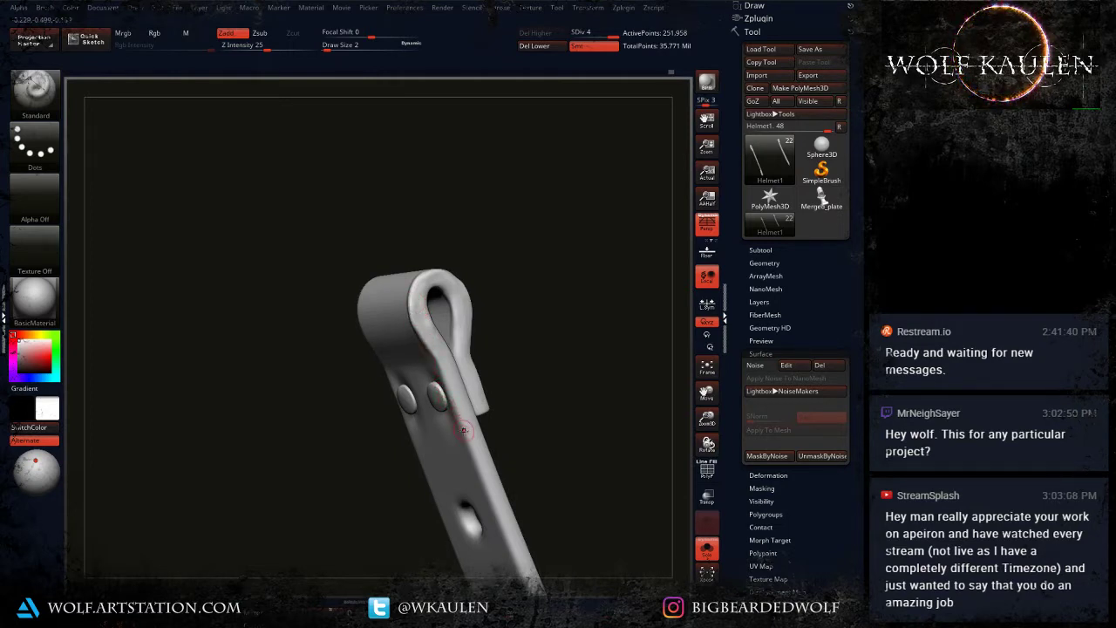
alt+right_drag(448, 299, 455, 327)
right_drag(344, 353, 353, 342)
key(s)
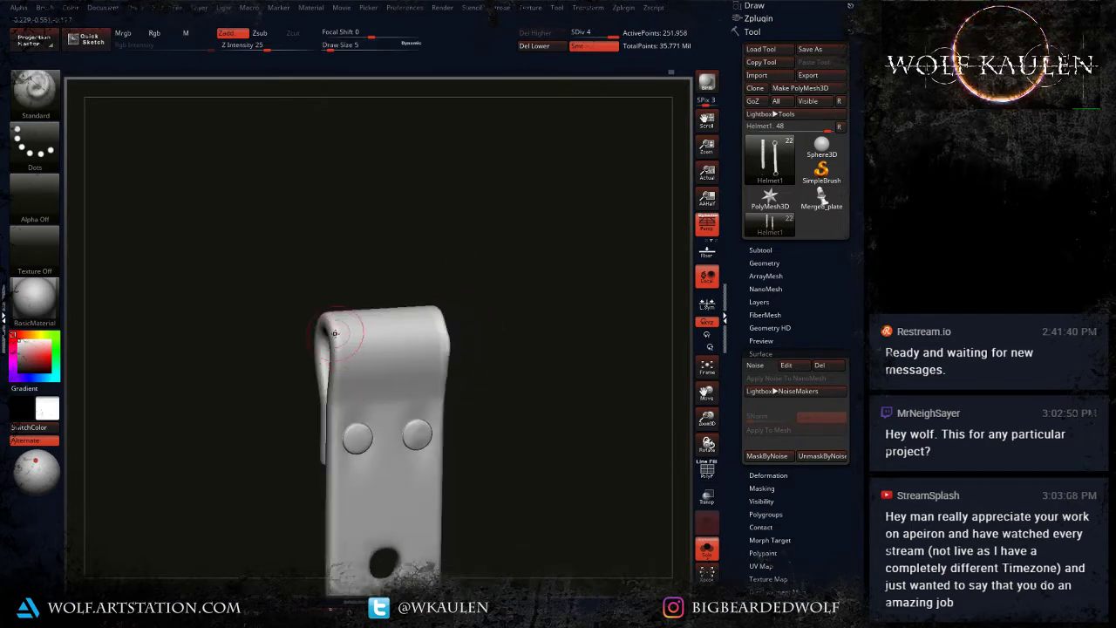
key(s)
drag(329, 302, 337, 335)
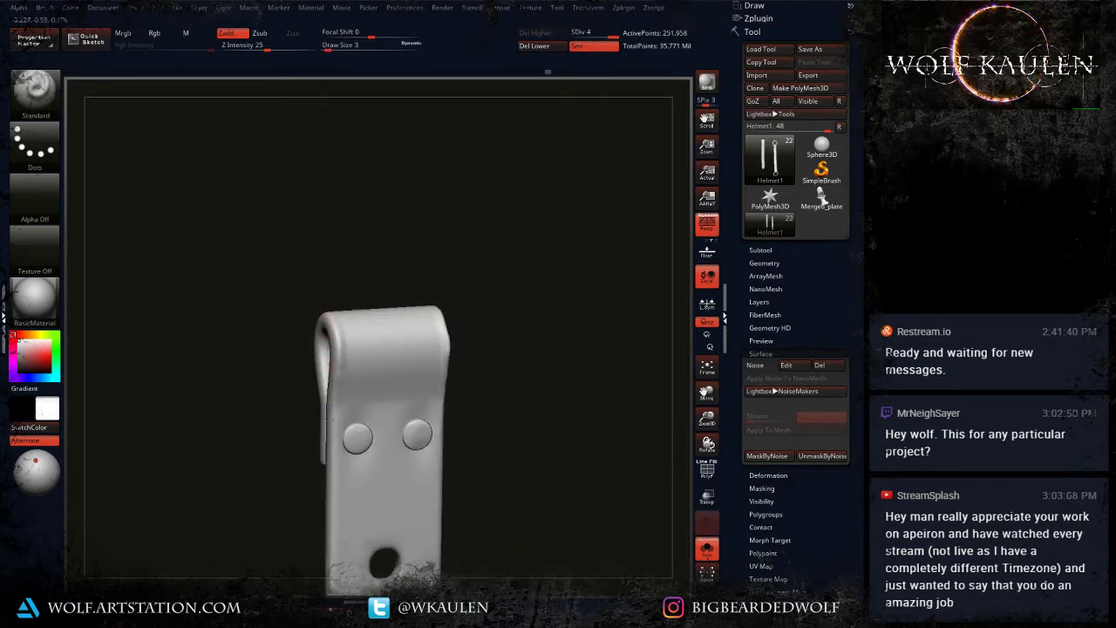
Step: Sculpt worn unevenness around the hole nearest the strap's rivets with the Standard brush at Draw Size 1 and 2
alt+right_drag(333, 427, 340, 353)
key(s)
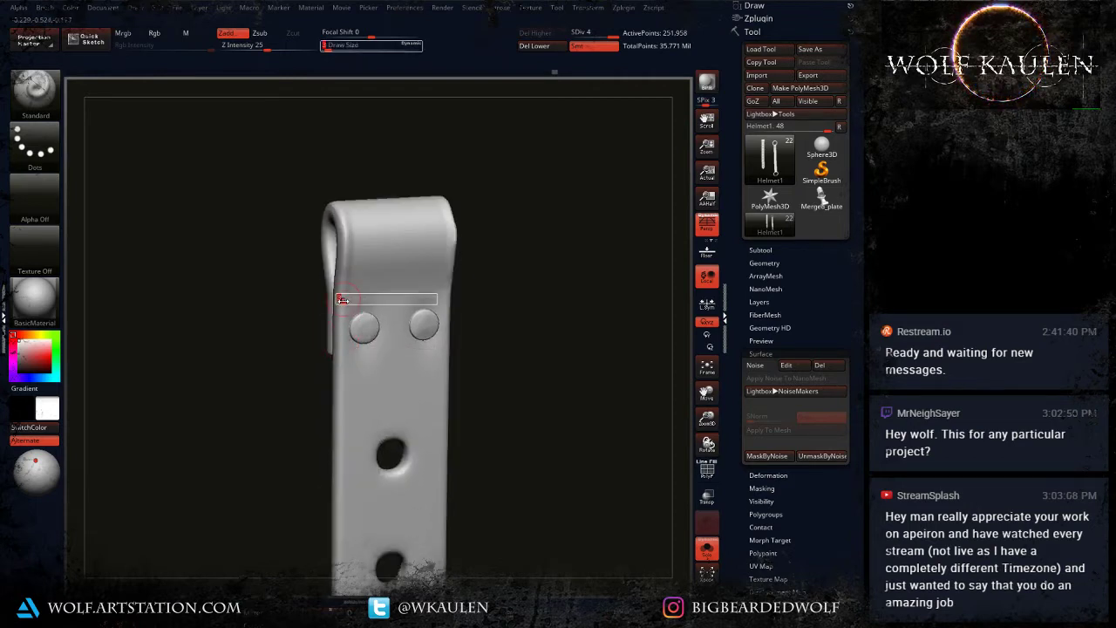
click(342, 301)
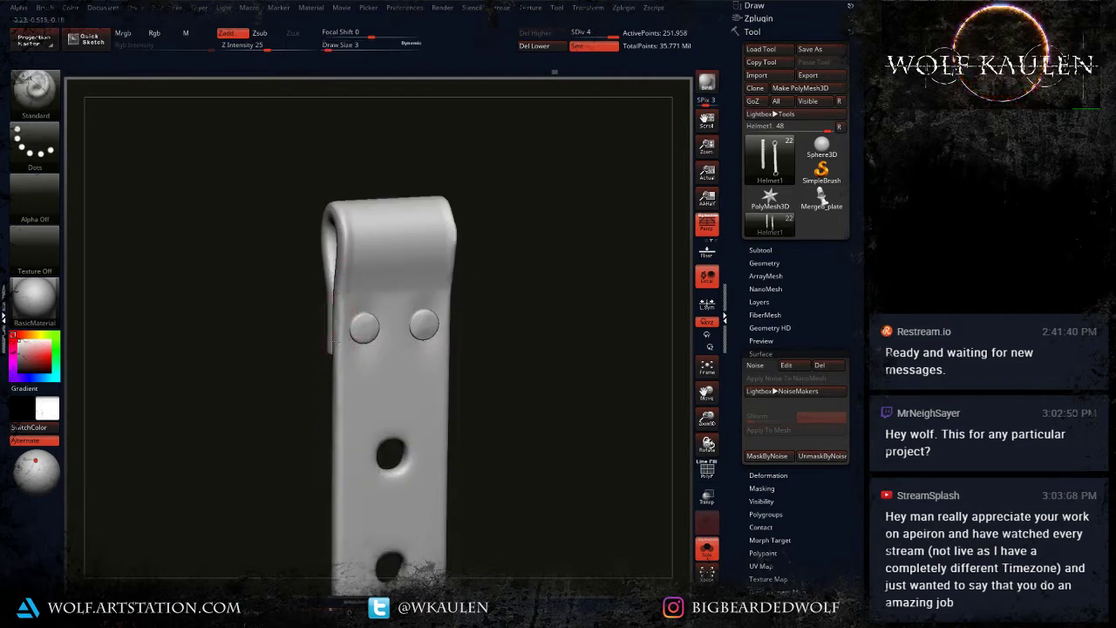
alt+right_drag(339, 425, 340, 336)
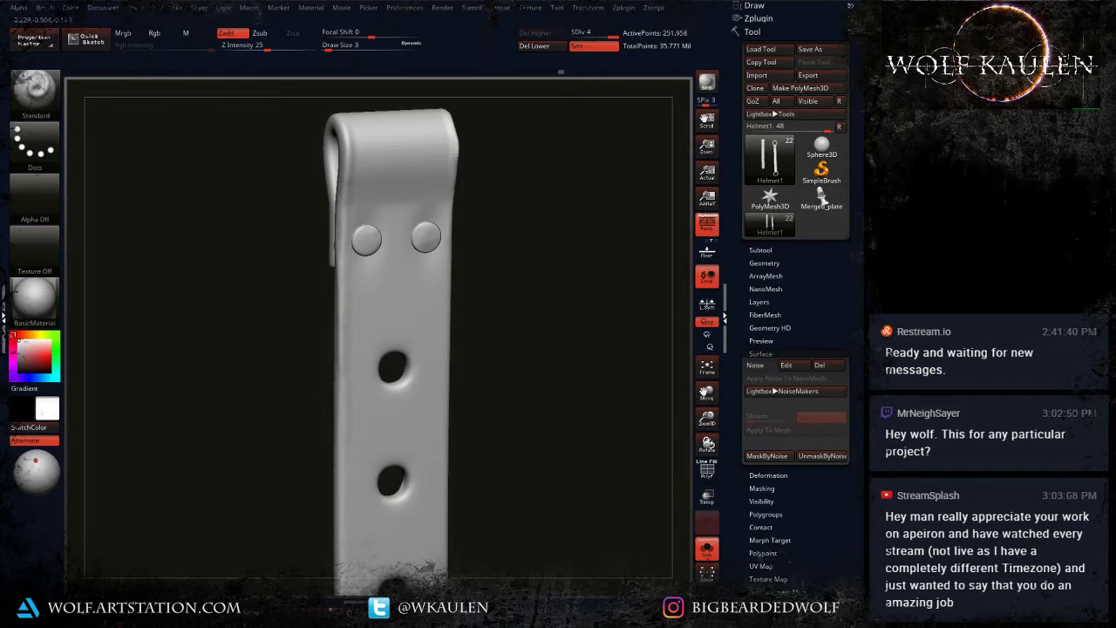
right_drag(394, 366, 390, 344)
key(s)
click(386, 352)
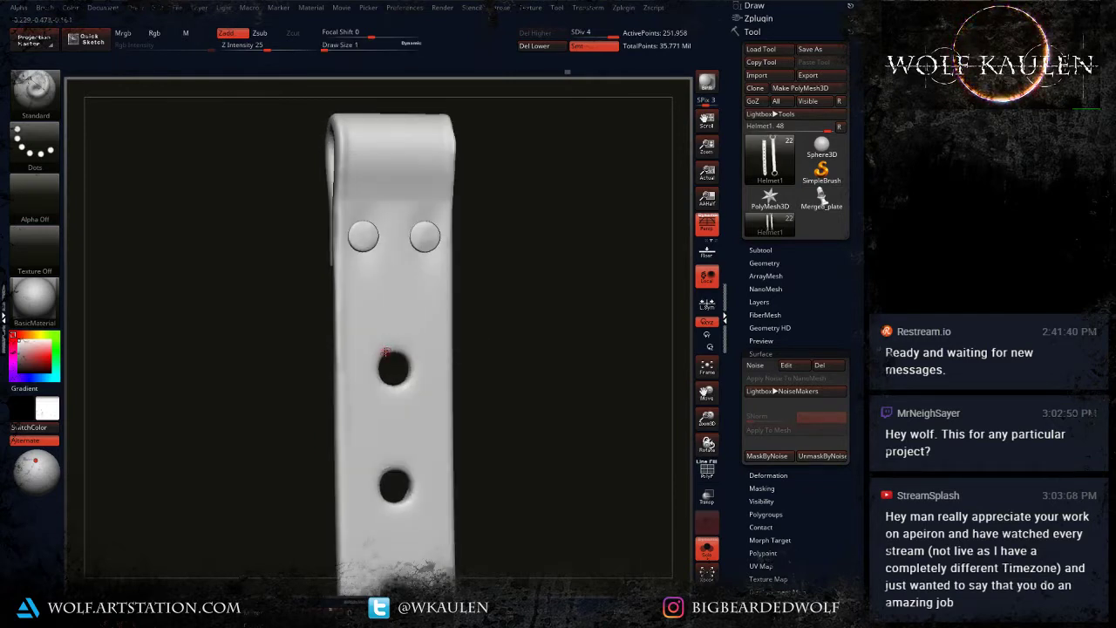
key(bracketright)
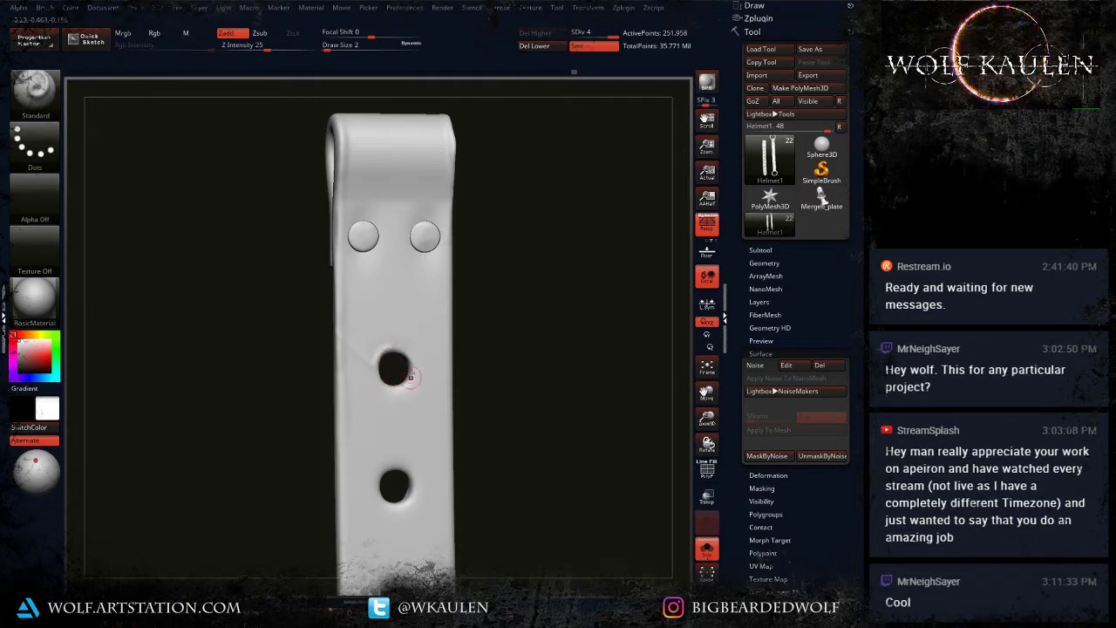
Step: Sculpt uneven wear down one long edge of the punched strap with the Standard brush at Draw Size 2
alt+right_drag(391, 423, 384, 350)
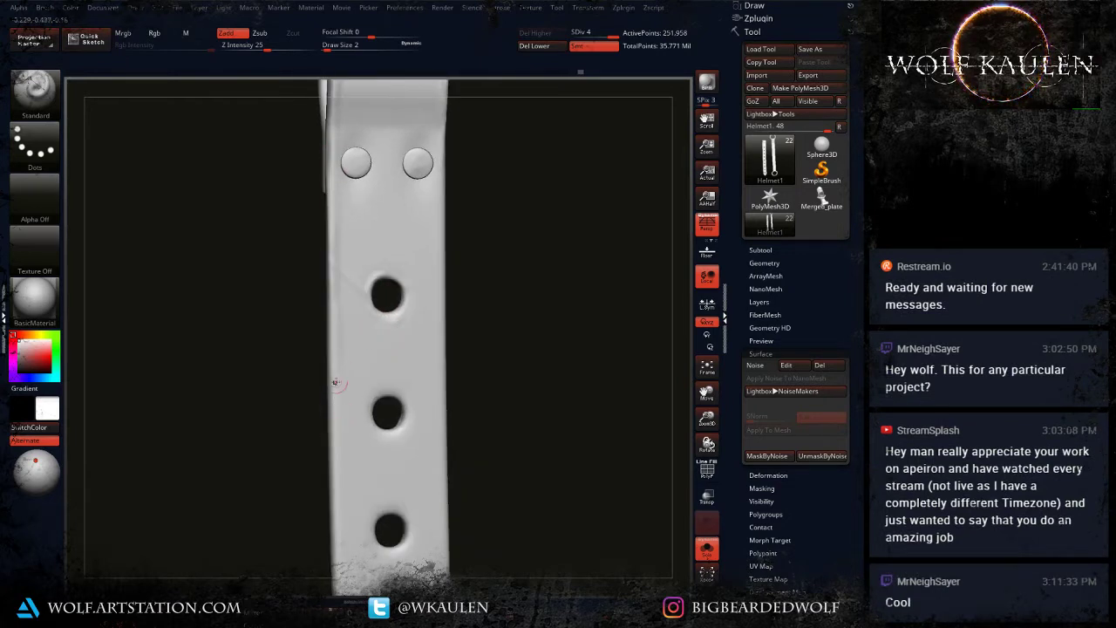
alt+right_drag(340, 521, 349, 336)
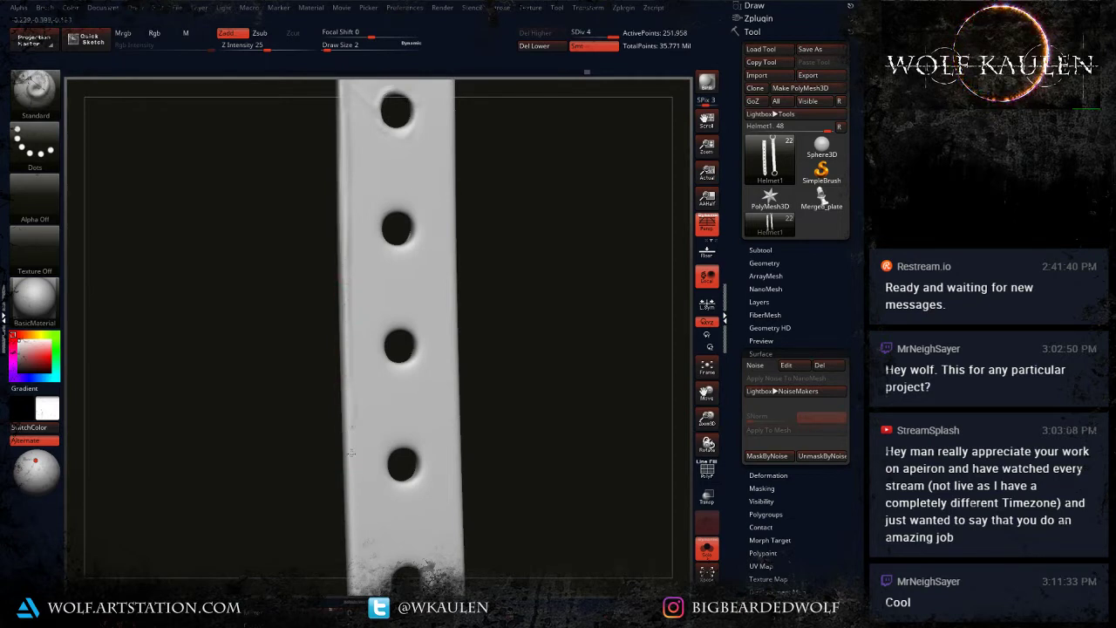
alt+right_drag(352, 510, 362, 398)
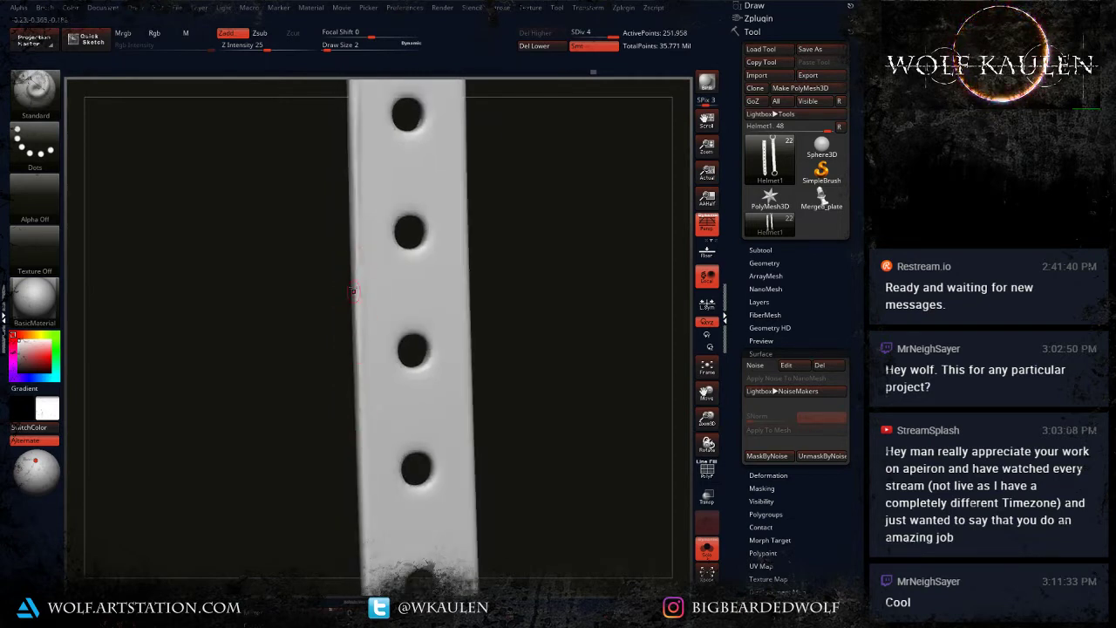
drag(367, 468, 371, 506)
alt+right_drag(372, 521, 372, 277)
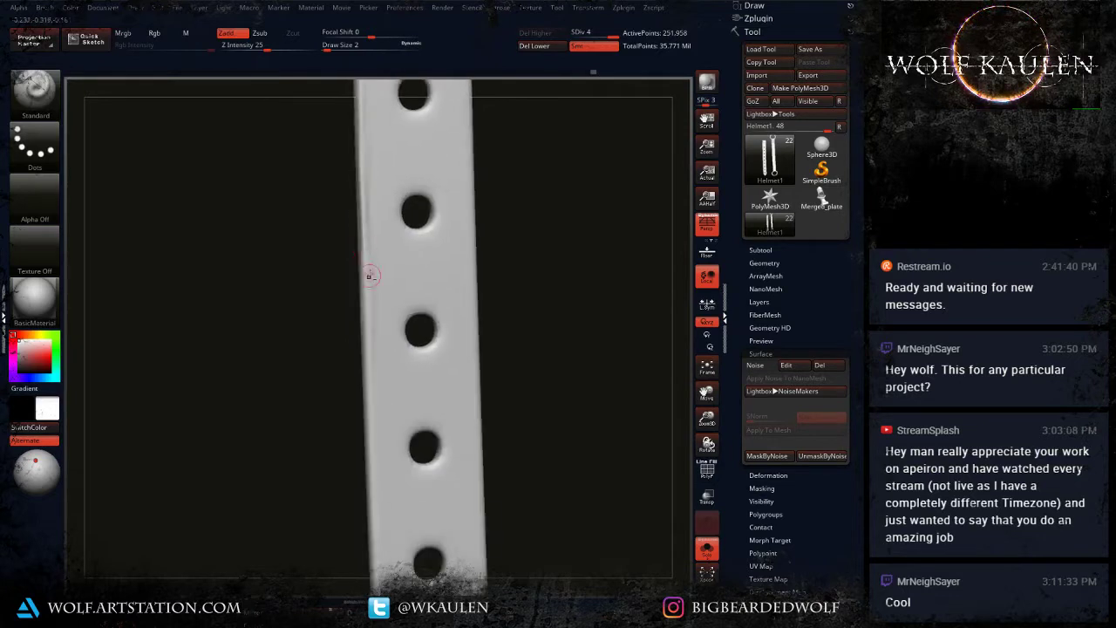
drag(358, 180, 373, 336)
Step: Smooth and rework the leather between the strap's edge and the hole nearest the rivets
right_drag(381, 357, 369, 346)
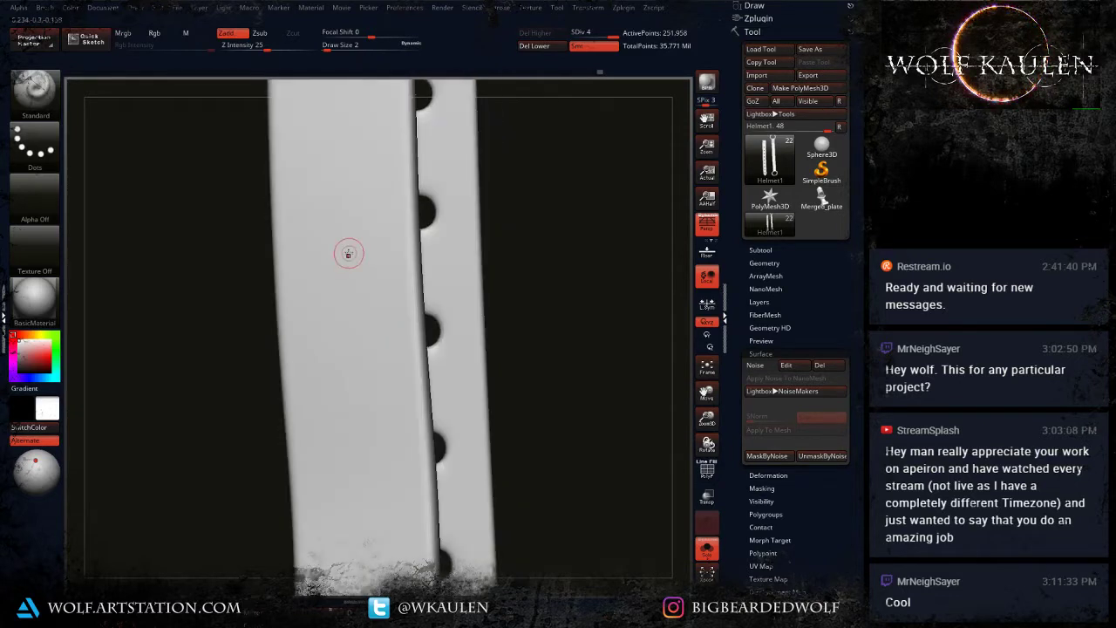
right_drag(456, 302, 410, 384)
alt+right_drag(420, 294, 410, 370)
mouse_move(383, 244)
alt+right_down()
mouse_move(384, 422)
mouse_move(413, 418)
alt+right_up()
key(s)
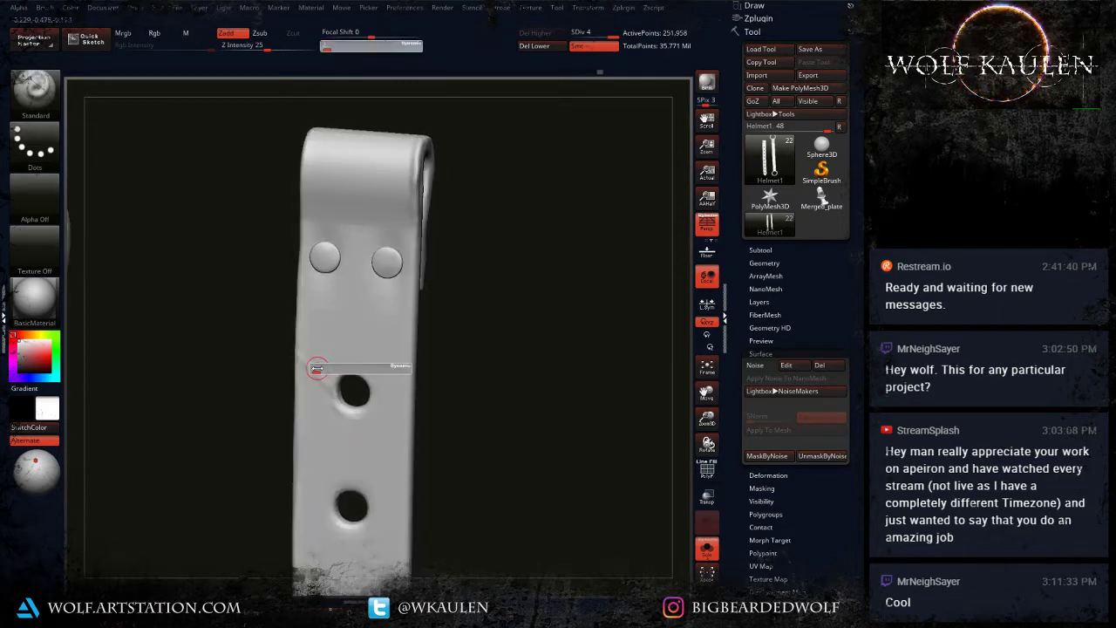
click(316, 369)
shift+drag(316, 369, 323, 408)
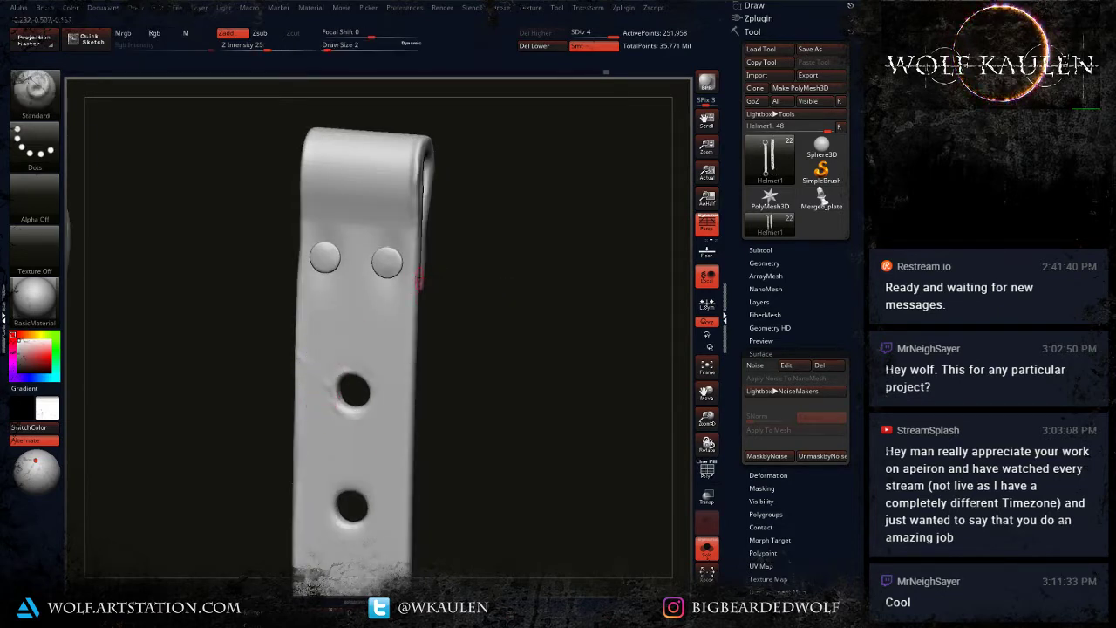
Step: Sculpt wear along the strap's opposite long edge, from the rivets down past the upper holes, at Draw Size 2
right_drag(418, 260, 405, 244)
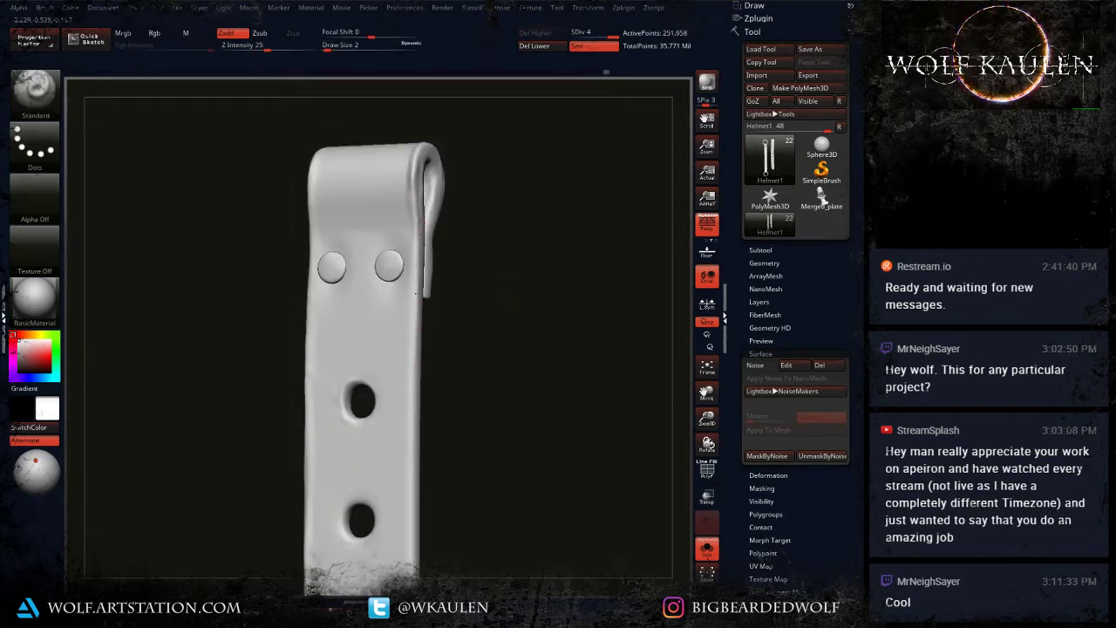
drag(415, 293, 405, 435)
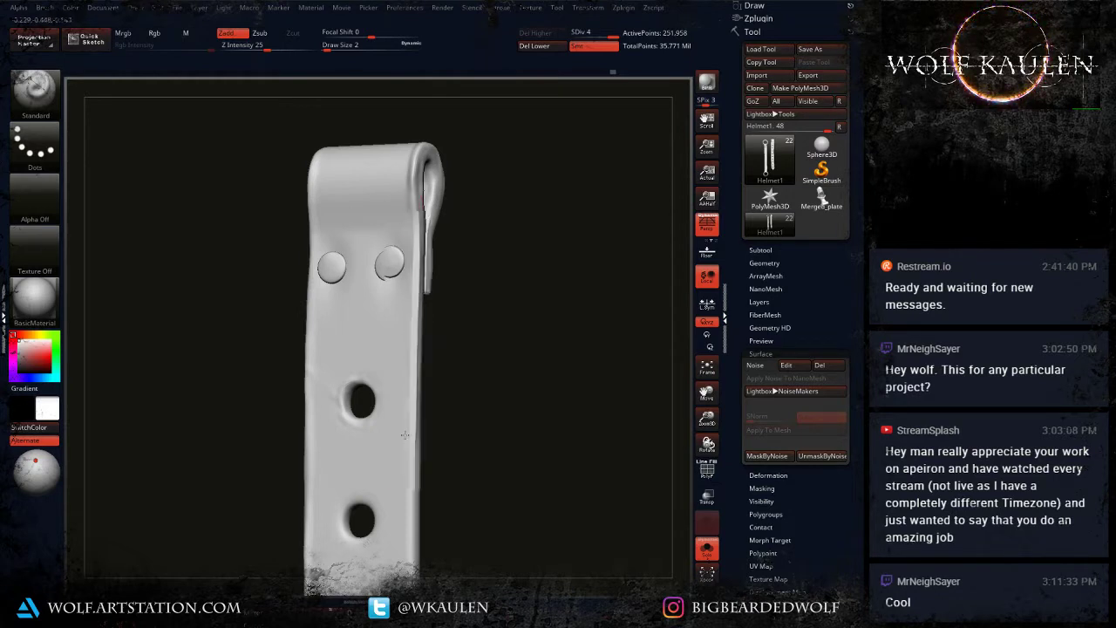
alt+right_drag(404, 434, 412, 300)
alt+right_drag(422, 140, 424, 193)
drag(425, 152, 423, 407)
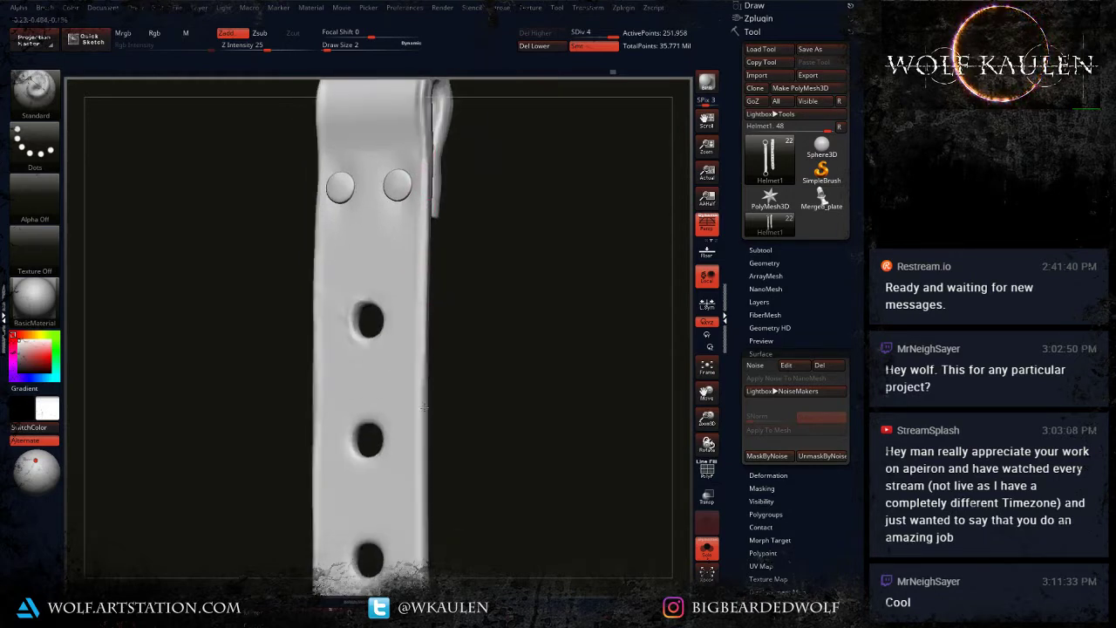
alt+right_drag(421, 378, 427, 285)
drag(423, 281, 426, 484)
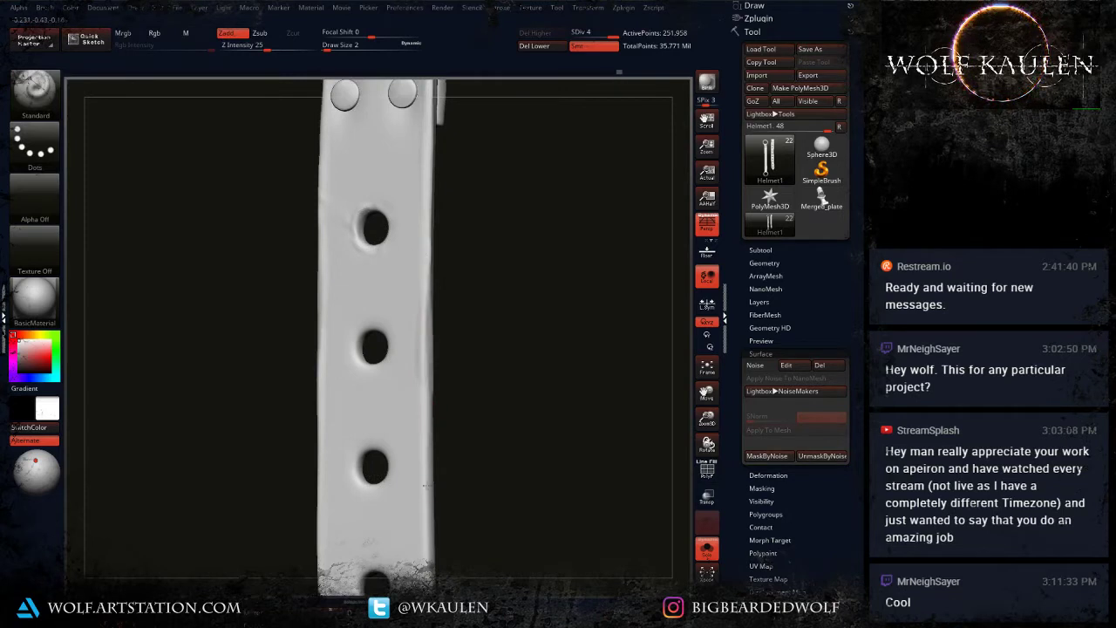
Step: Continue the uneven edge wear along the strap's middle and lower holes with overlapping Standard brush strokes
alt+right_drag(426, 485, 427, 392)
drag(423, 302, 426, 518)
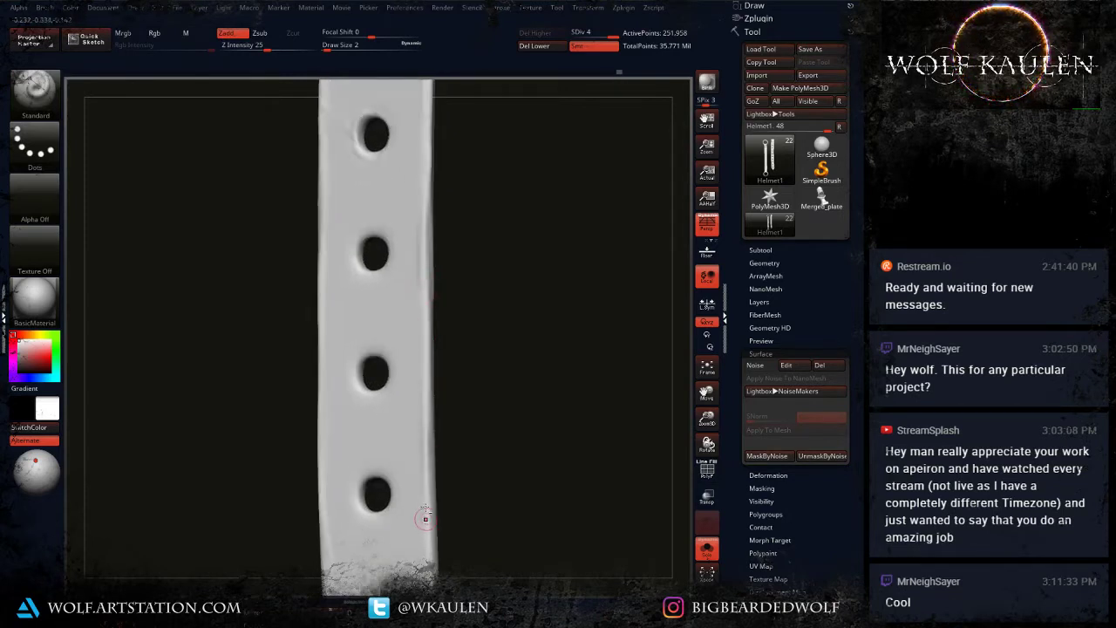
alt+right_drag(426, 519, 427, 414)
drag(424, 301, 428, 463)
drag(433, 351, 437, 476)
alt+right_drag(437, 477, 439, 320)
drag(439, 264, 437, 323)
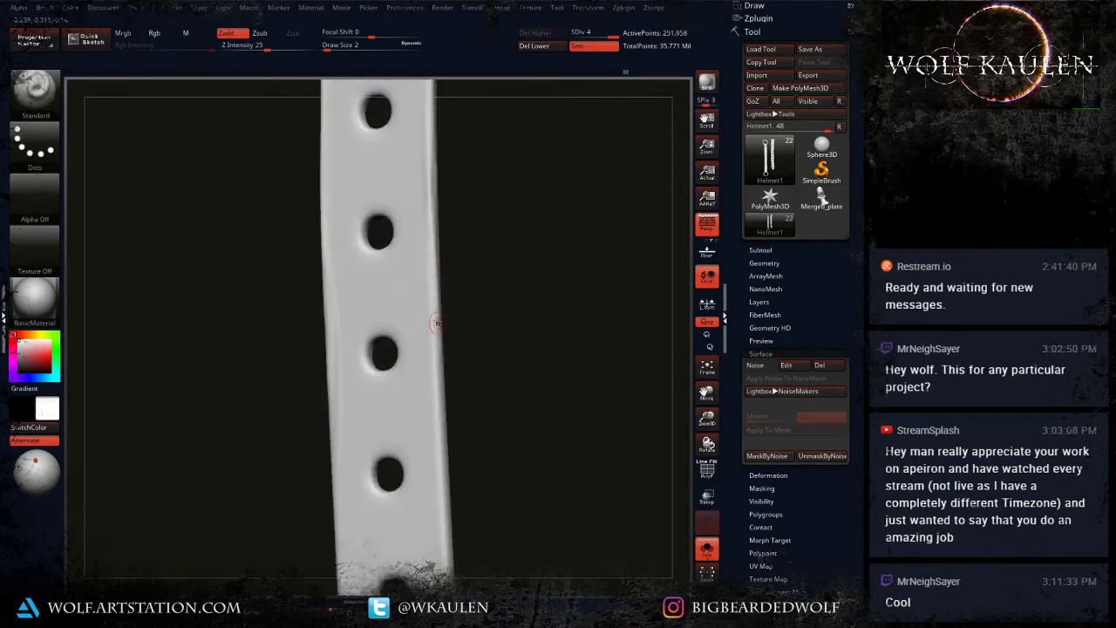
drag(436, 381, 445, 489)
drag(442, 353, 448, 515)
alt+right_drag(448, 516, 449, 403)
drag(445, 321, 448, 473)
Step: Sculpt worn, slightly raised rims around the mid-strap holes, reducing the Standard brush to Draw Size 1
right_drag(442, 362, 374, 362)
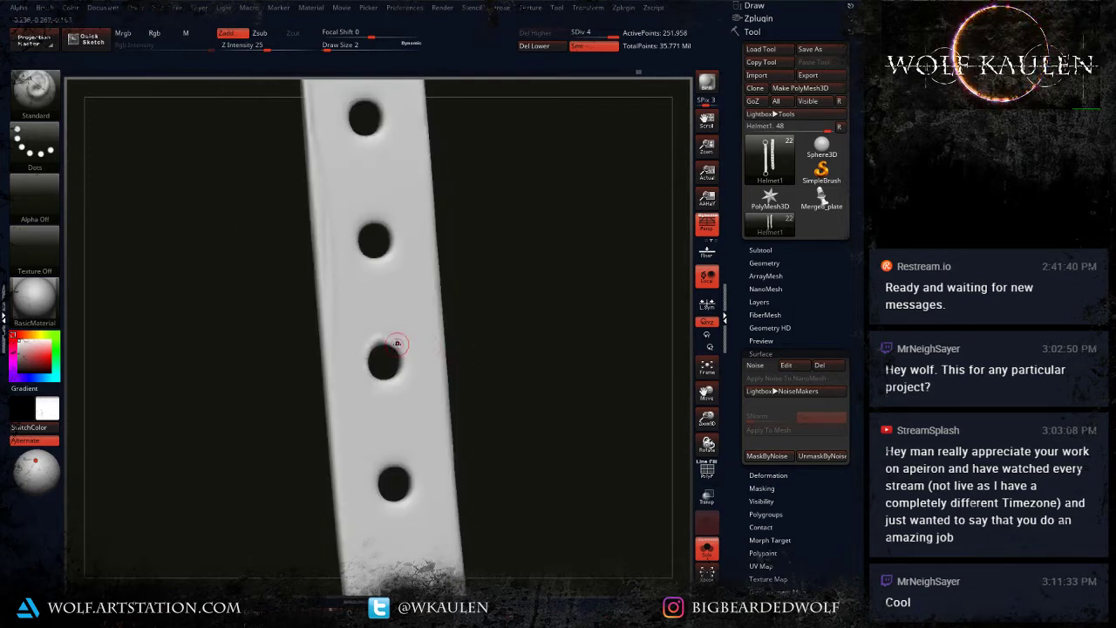
alt+right_drag(378, 354, 373, 425)
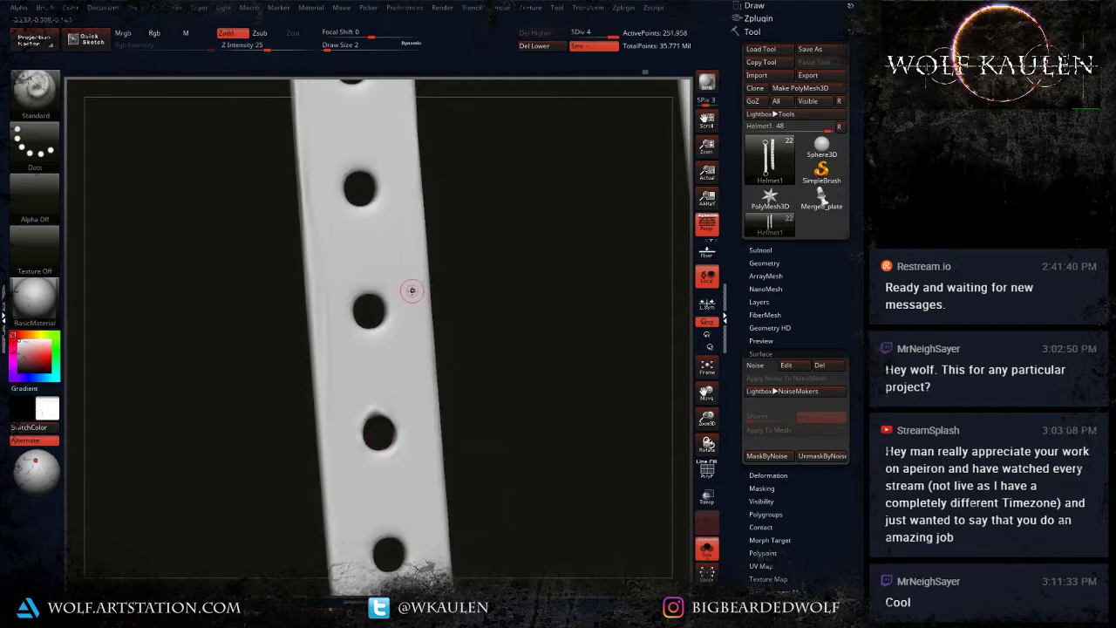
key(s)
drag(371, 289, 358, 293)
key(s)
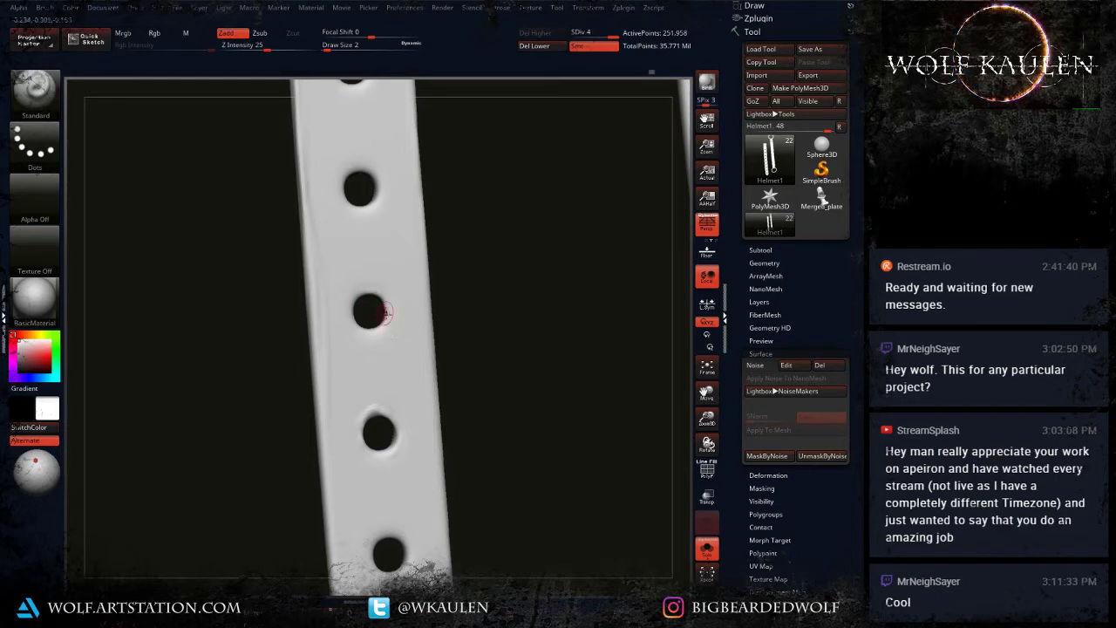
key(bracketleft)
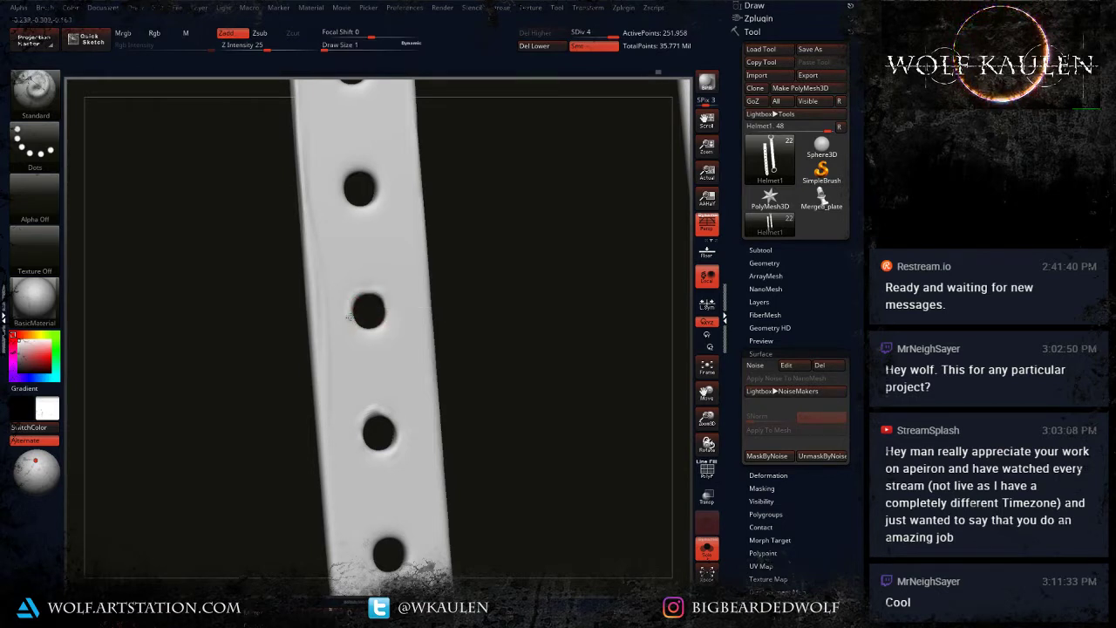
key(s)
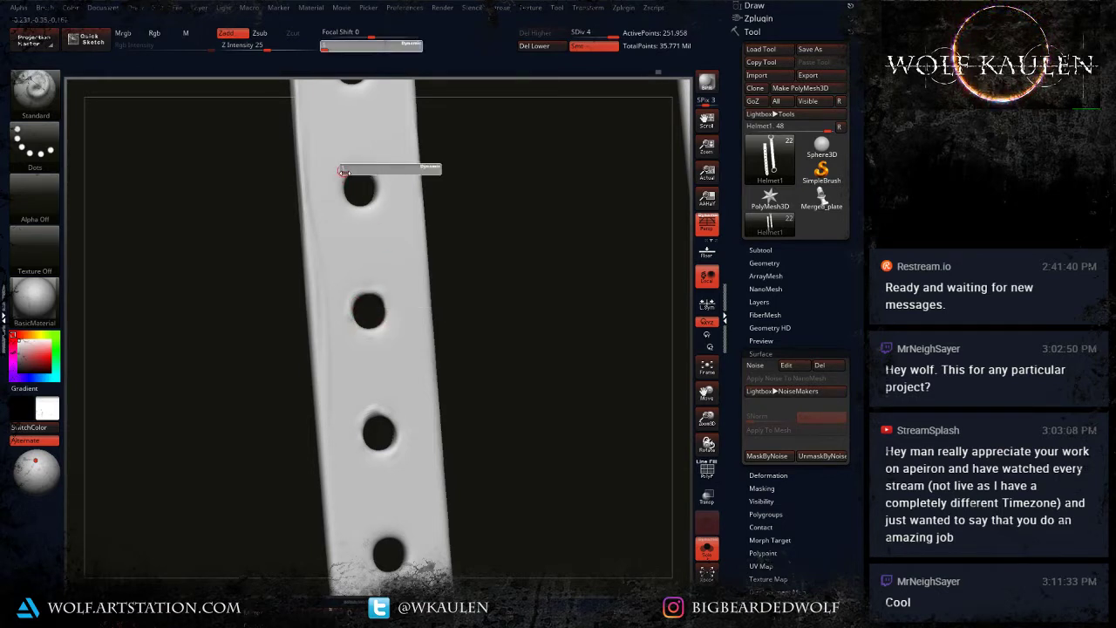
key(Return)
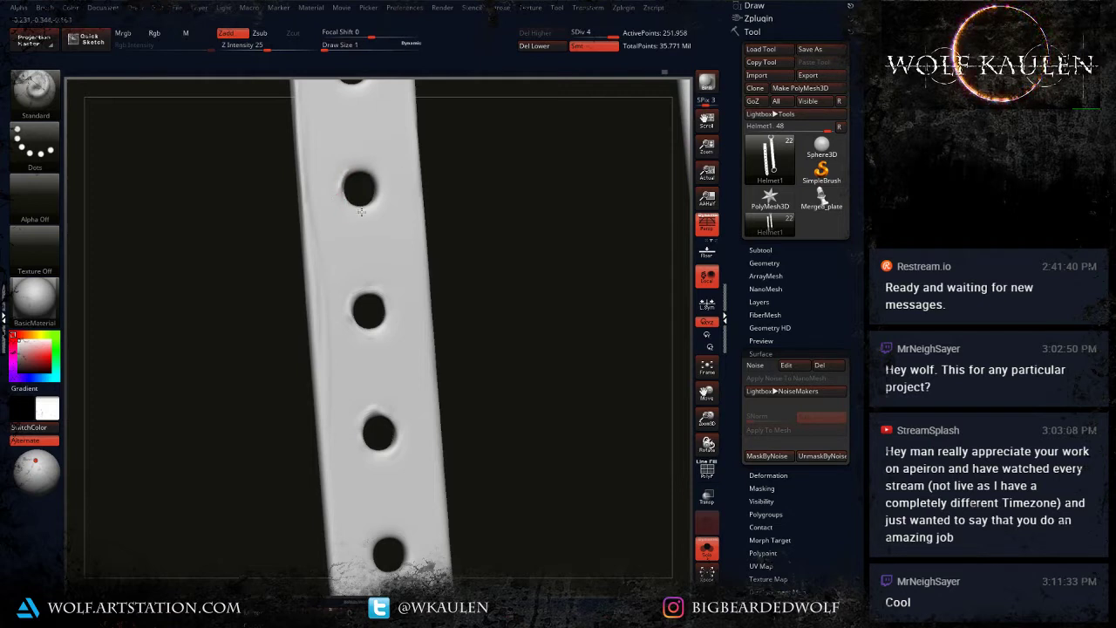
Step: Set the Draw Size to 2 and sculpt wear around the remaining holes, working toward the strap's pointed tip
alt+right_drag(376, 207, 354, 194)
key(s)
click(340, 155)
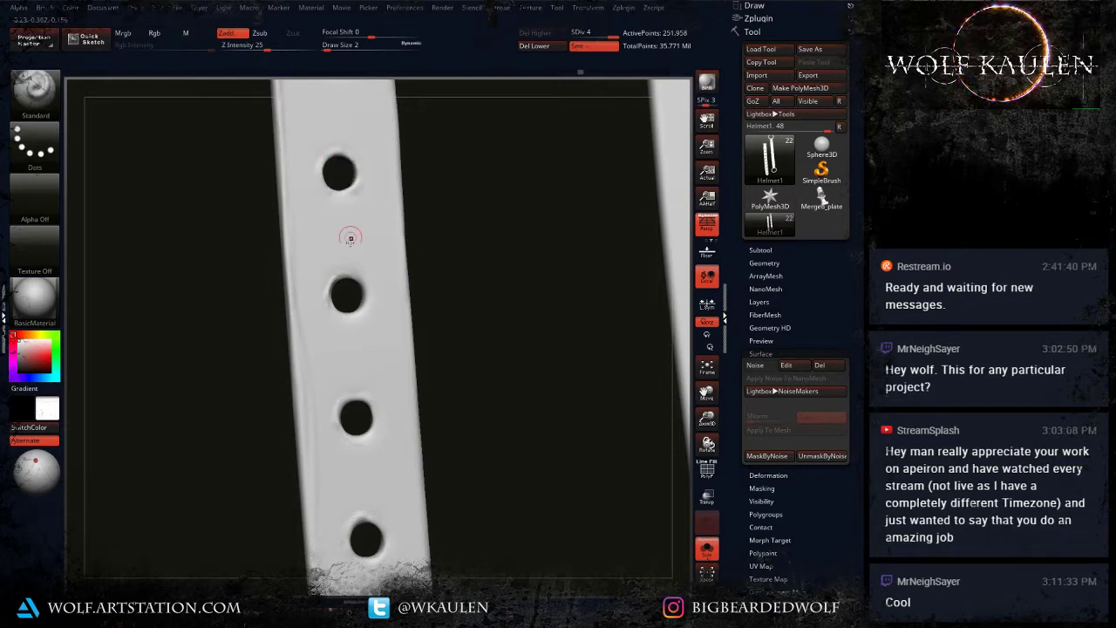
alt+right_drag(383, 517, 394, 349)
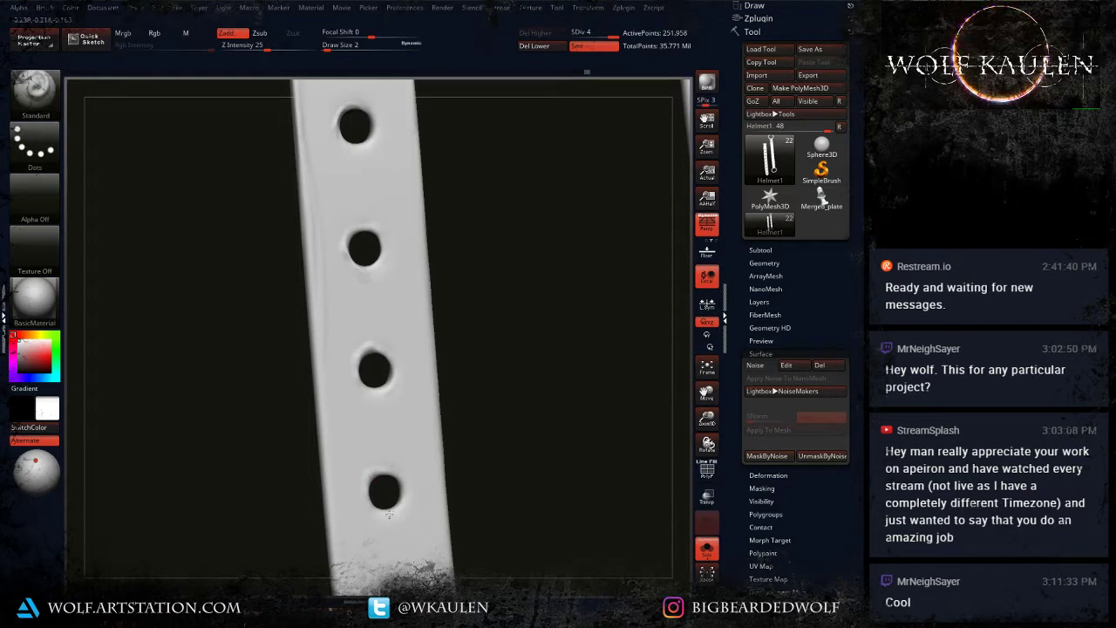
alt+right_drag(389, 514, 401, 402)
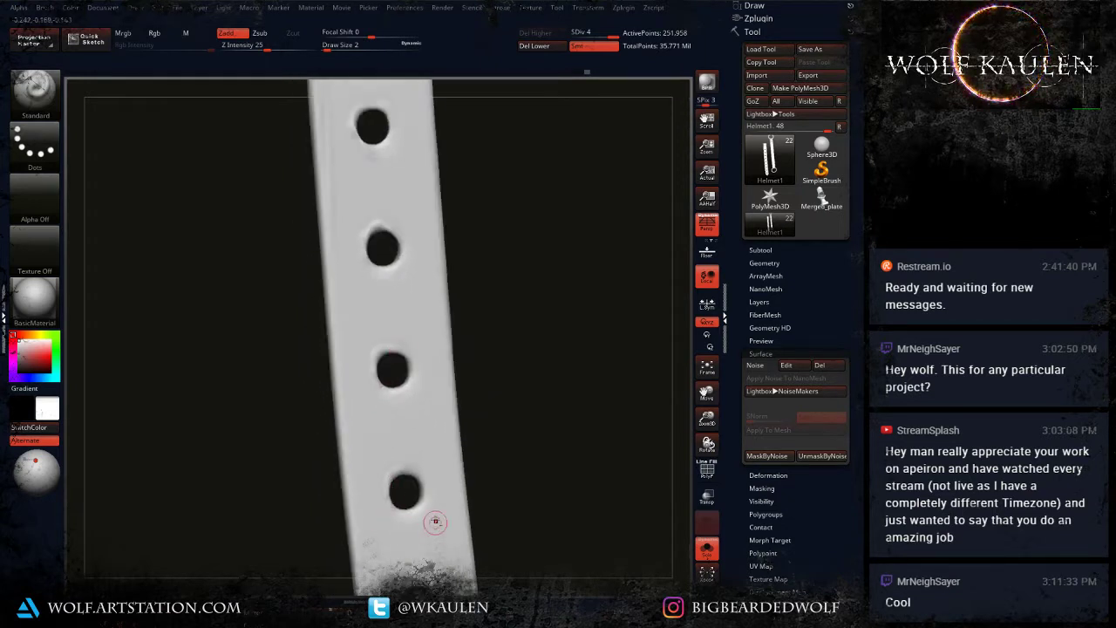
Step: Sculpt wear along the angled edges and corners of the strap's pointed tip at Draw Size 2
alt+right_drag(435, 522, 429, 440)
alt+right_drag(398, 522, 408, 449)
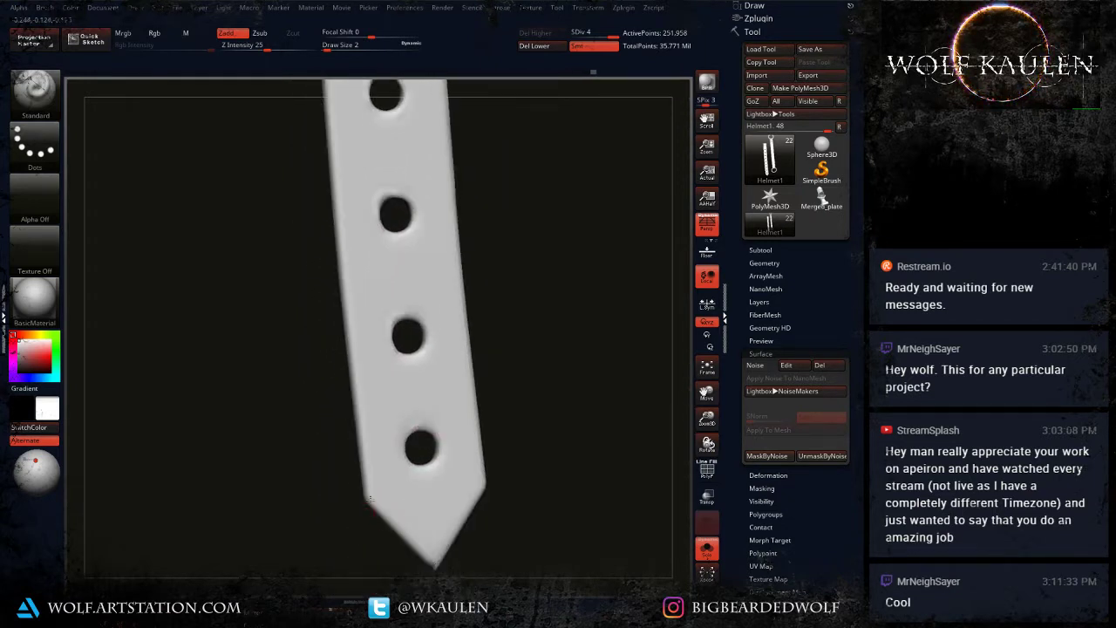
right_drag(446, 566, 414, 494)
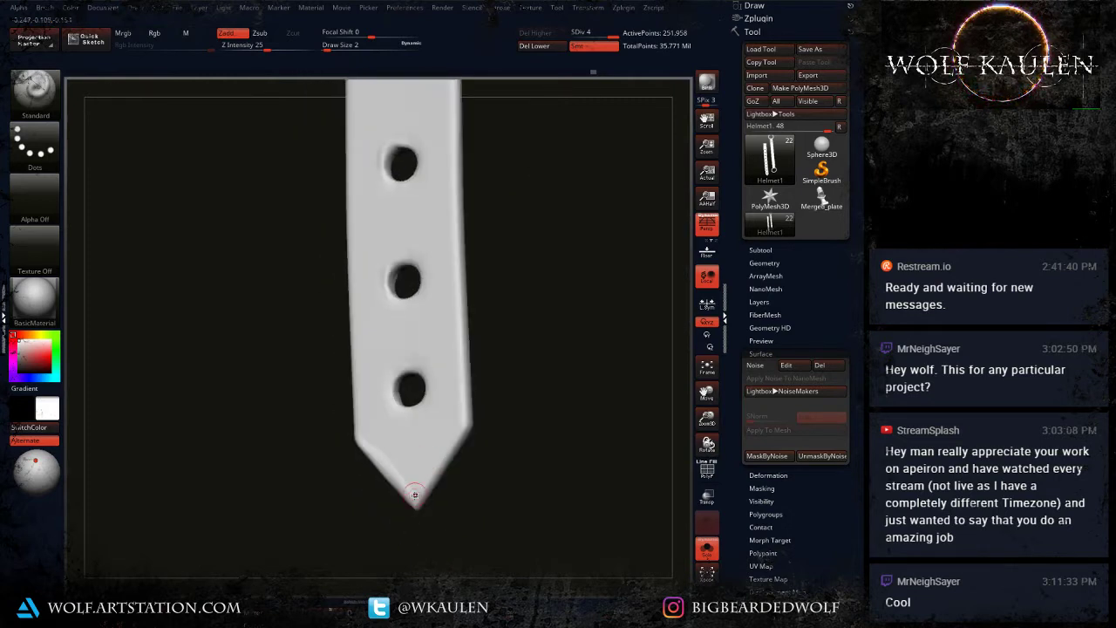
alt+right_drag(444, 458, 417, 523)
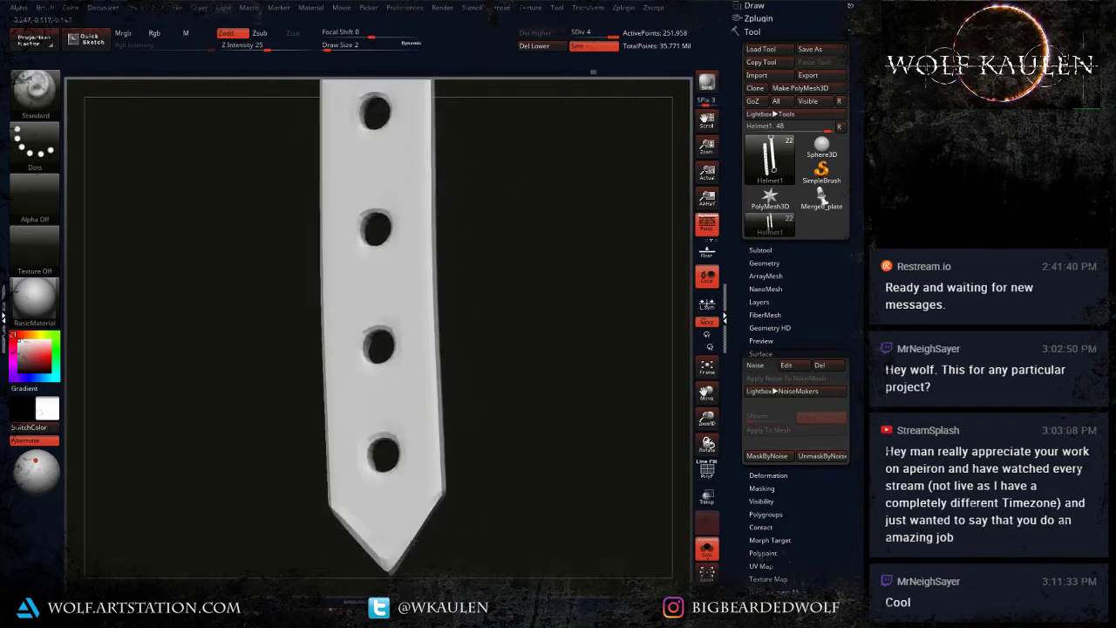
Step: Sculpt folds into the other strap's leather loop around the ring at Draw Size 5, carving a crease across it above the rivets
right_drag(486, 511, 453, 427)
alt+right_drag(449, 288, 439, 392)
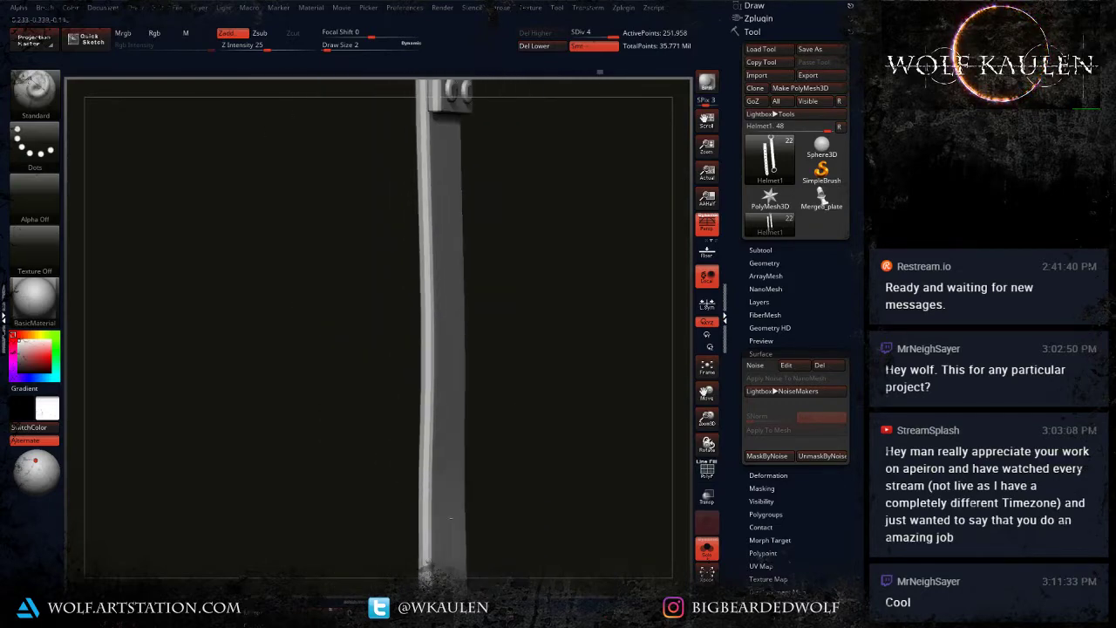
alt+right_drag(432, 194, 427, 308)
alt+right_drag(433, 144, 410, 354)
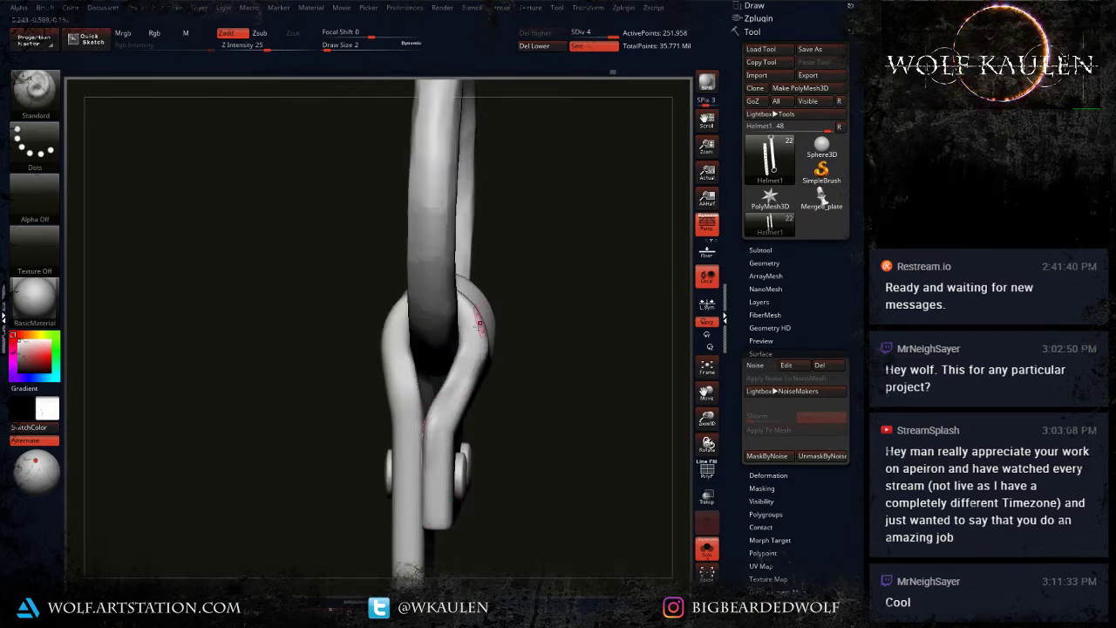
right_drag(479, 324, 404, 348)
mouse_move(412, 400)
alt+right_down()
mouse_move(428, 414)
mouse_move(362, 409)
alt+right_up()
key(s)
drag(334, 409, 339, 404)
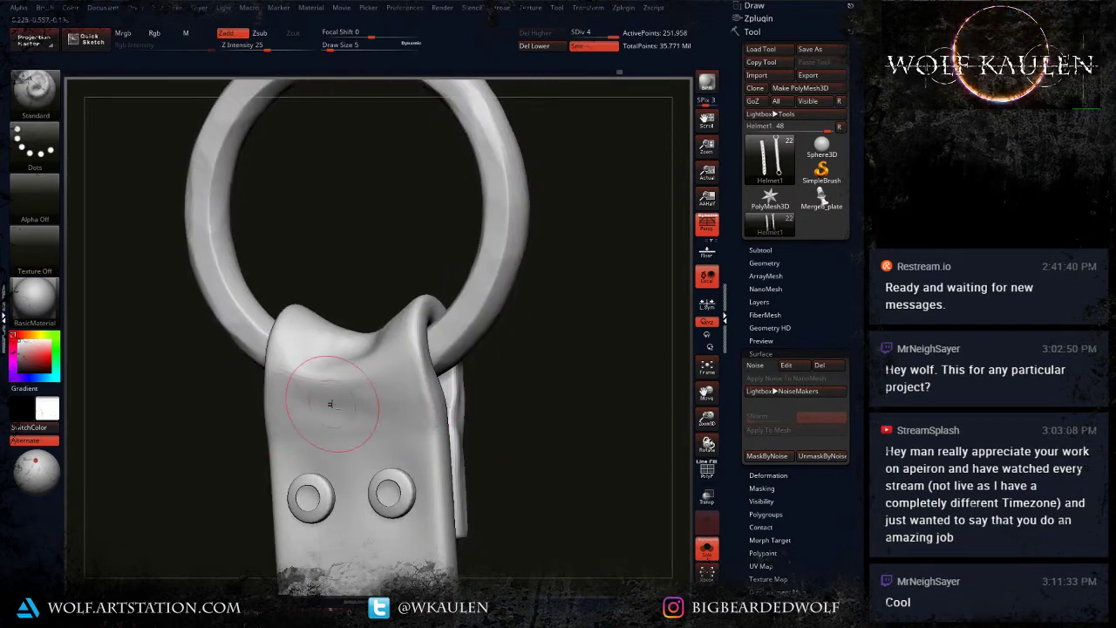
right_drag(406, 398, 344, 413)
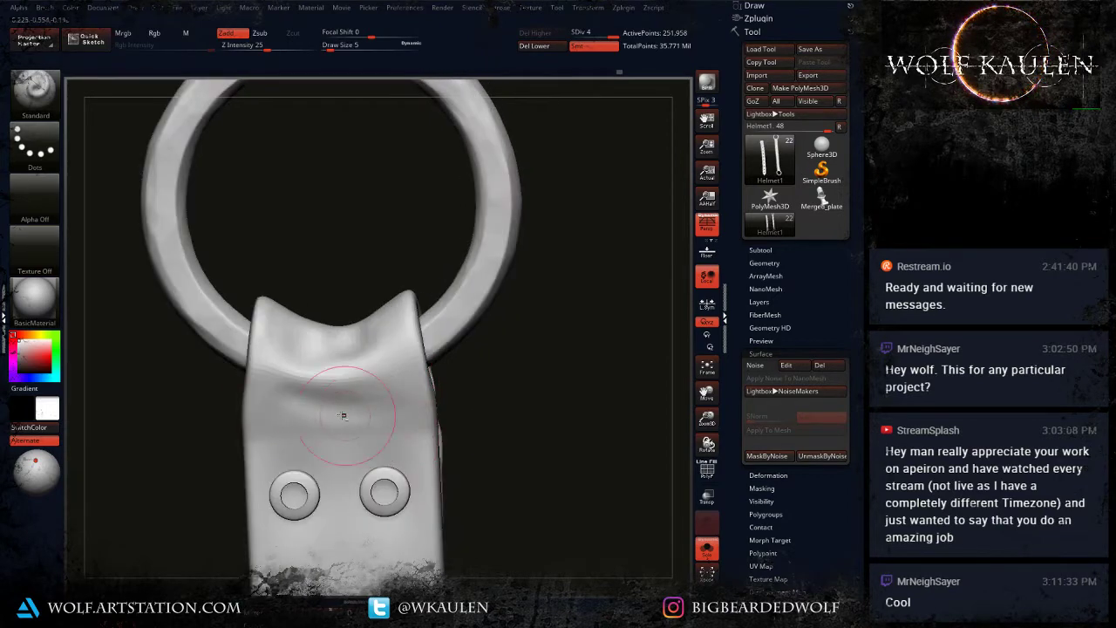
mouse_move(277, 399)
alt+mouse_down()
mouse_move(375, 414)
mouse_move(422, 391)
alt+mouse_up()
right_drag(404, 344, 394, 307)
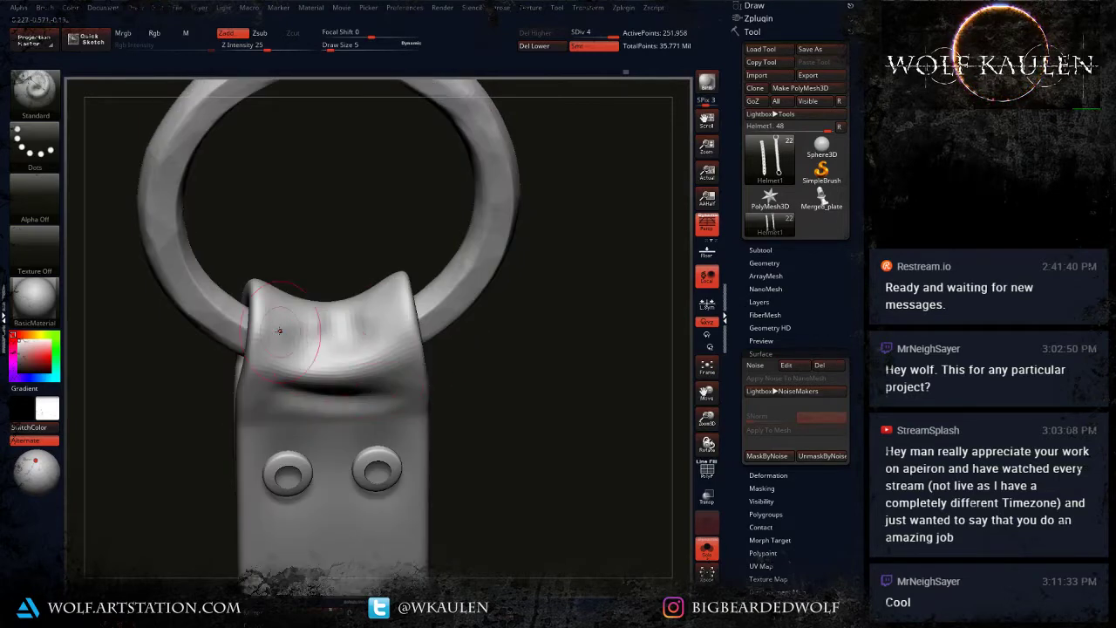
Step: Sculpt additional creases across the ring strap's leather loop above the rivets, using Draw Size 2 and then 4
drag(277, 326, 251, 339)
right_drag(265, 324, 290, 361)
key(s)
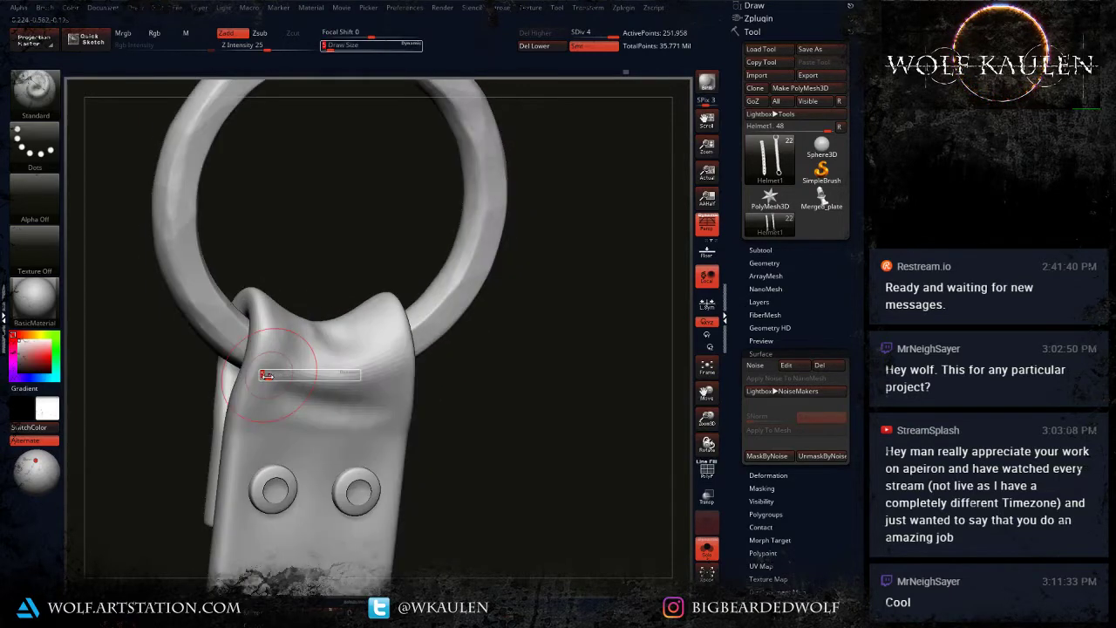
drag(271, 373, 265, 374)
key(s)
drag(305, 421, 295, 414)
key(s)
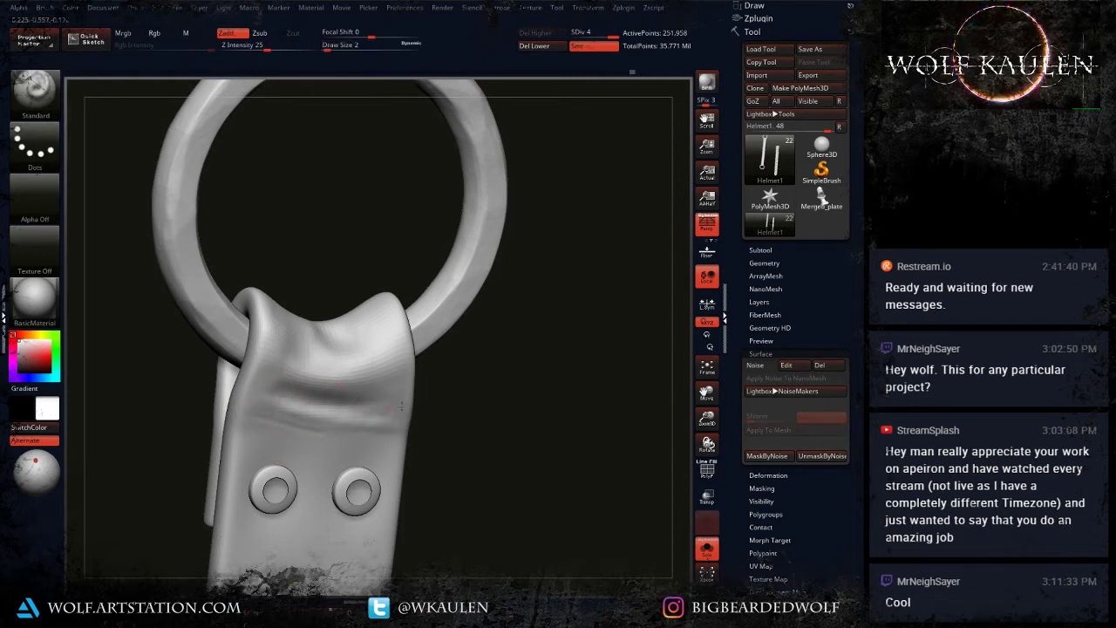
key(s)
drag(278, 432, 348, 439)
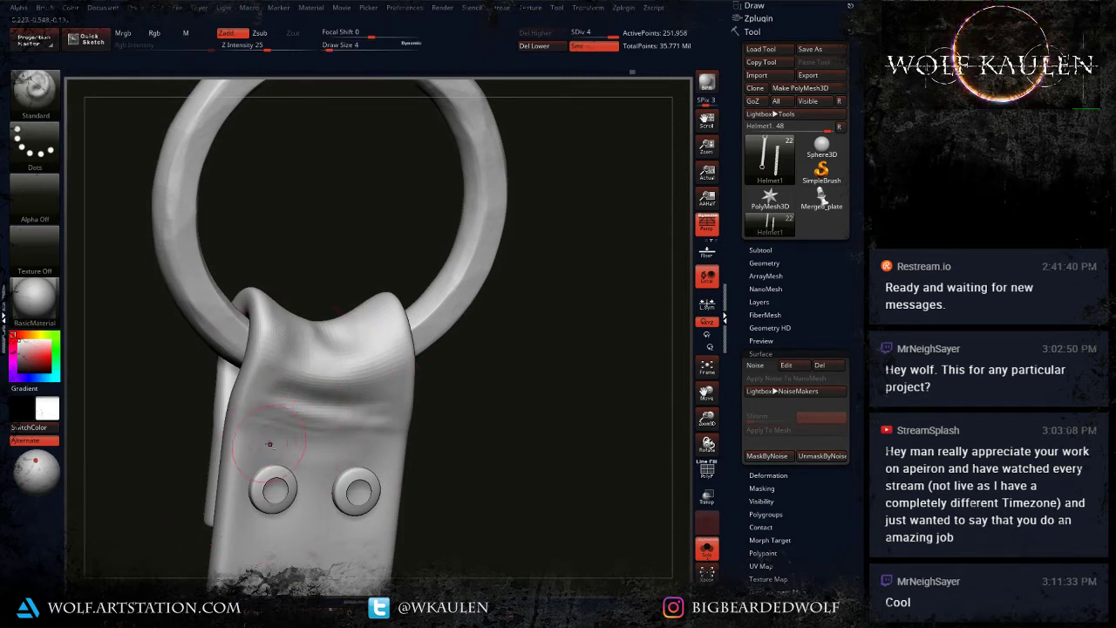
Step: Sculpt wear along the side edges, lips and flap corners of the leather loop around the ring at Draw Size 2
alt+right_drag(299, 525, 333, 438)
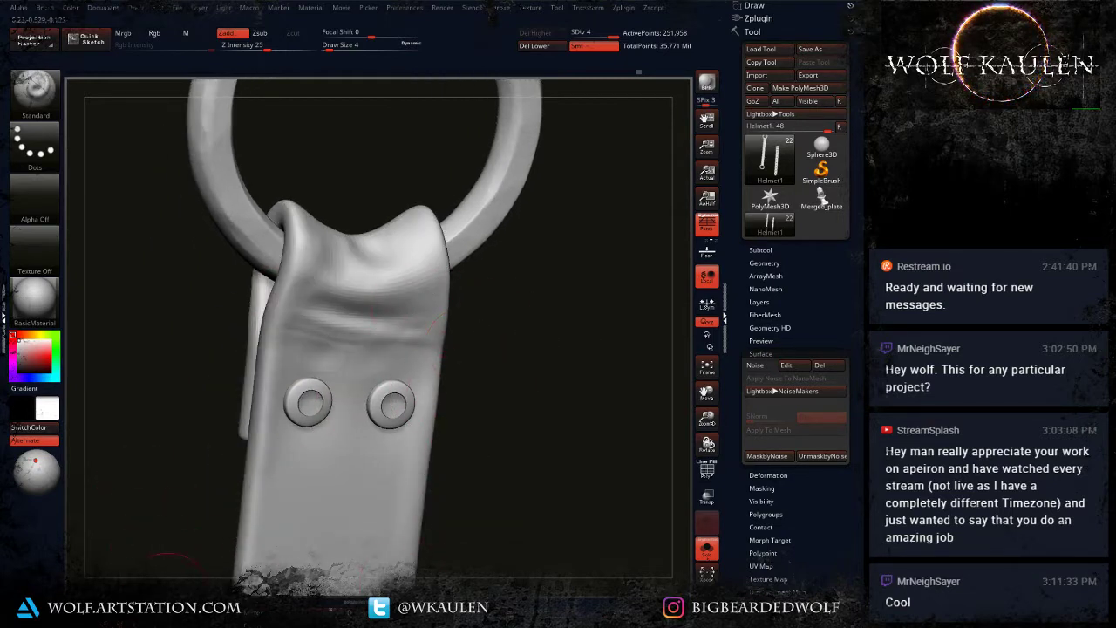
key(bracketleft)
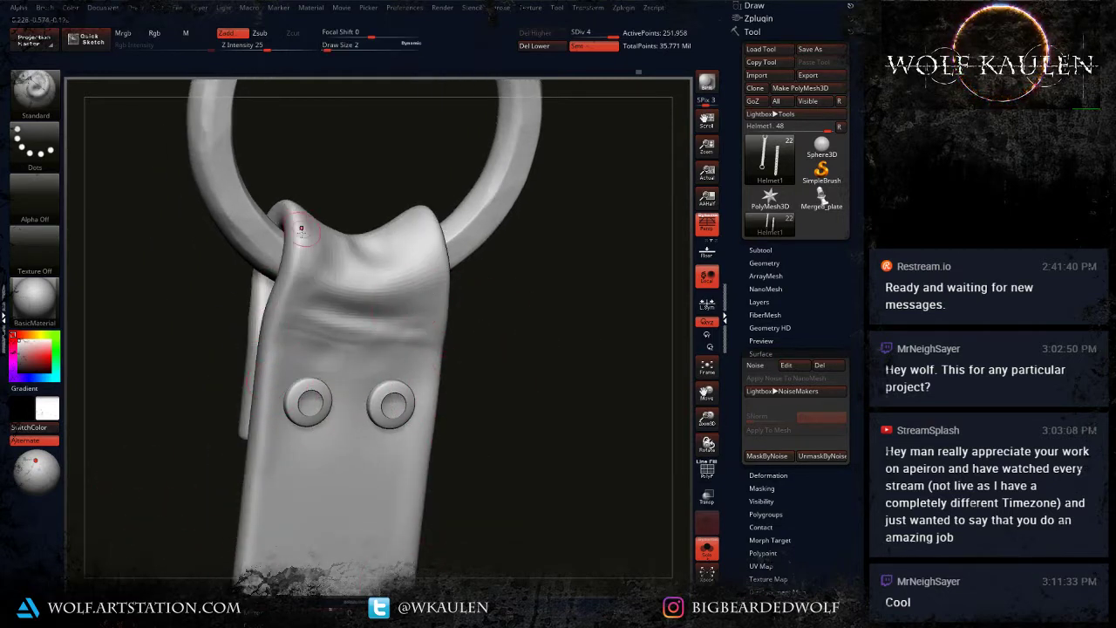
right_drag(301, 239, 302, 305)
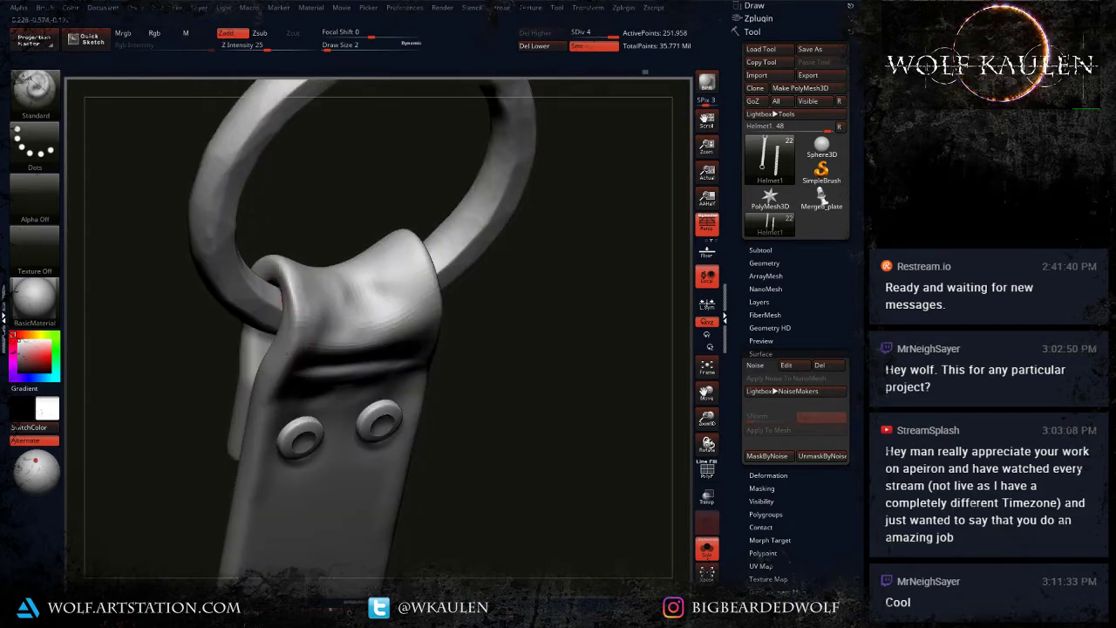
right_drag(246, 484, 336, 549)
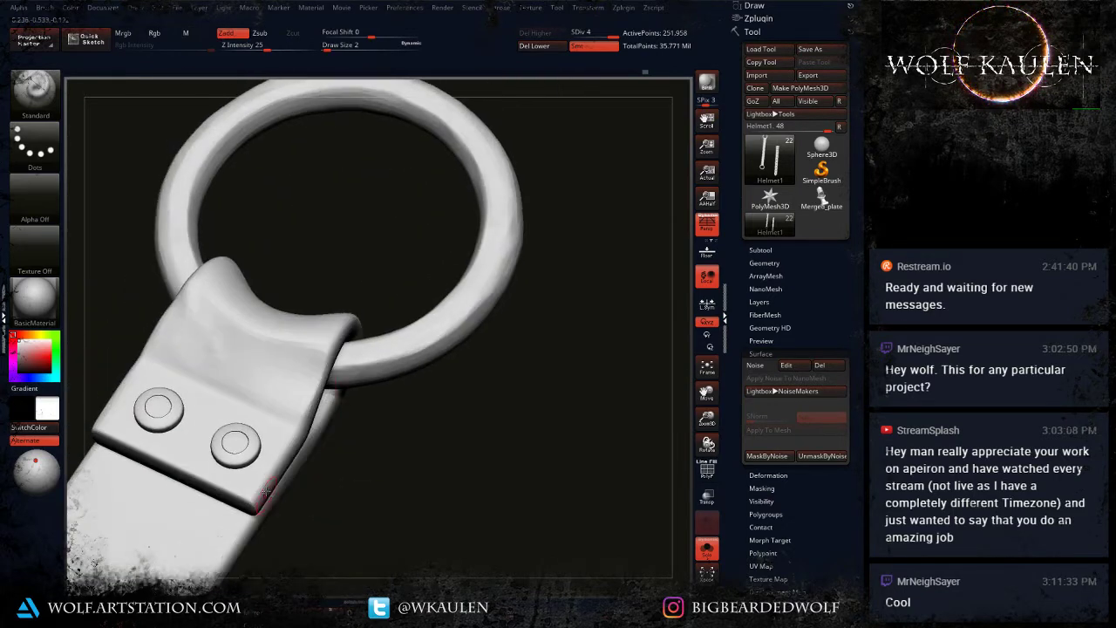
right_drag(309, 413, 306, 459)
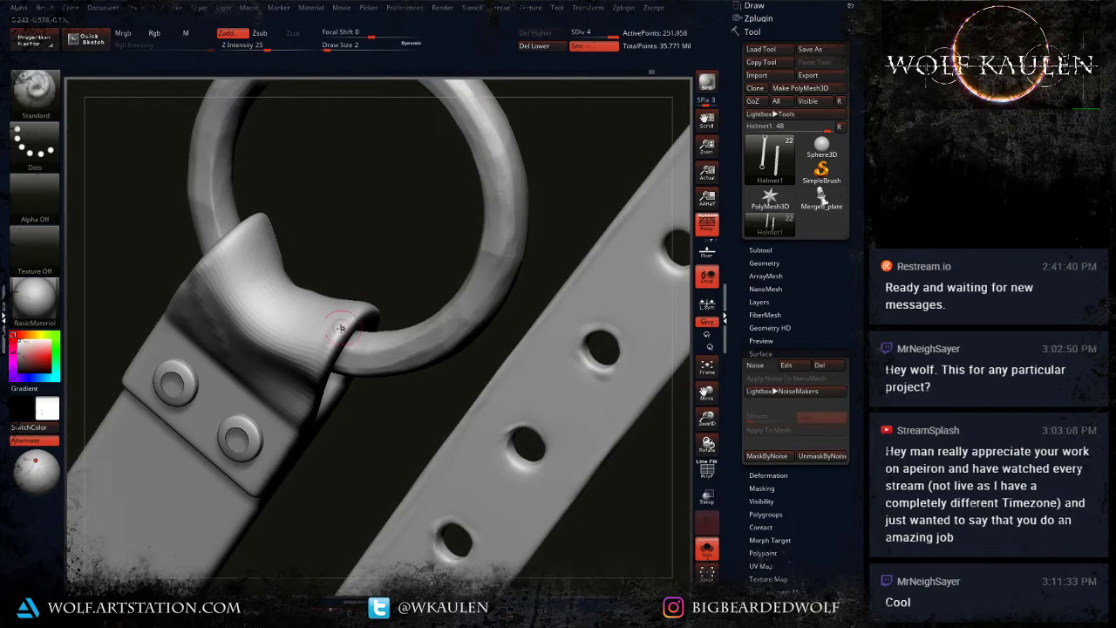
right_drag(341, 328, 332, 327)
right_drag(155, 302, 305, 267)
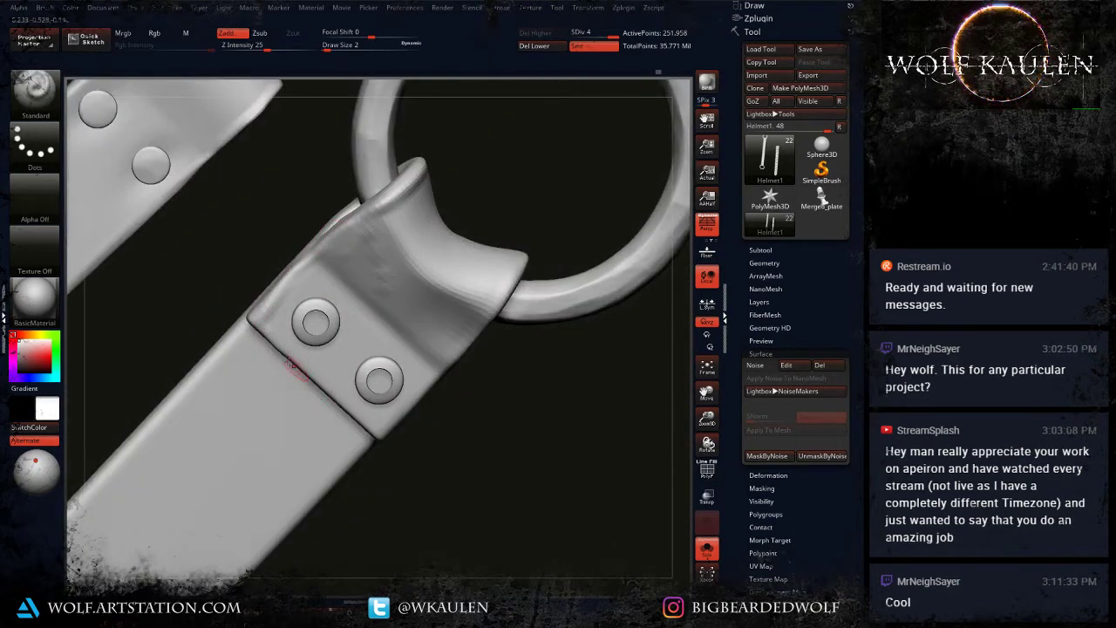
alt+right_drag(360, 408, 479, 551)
right_drag(375, 314, 446, 410)
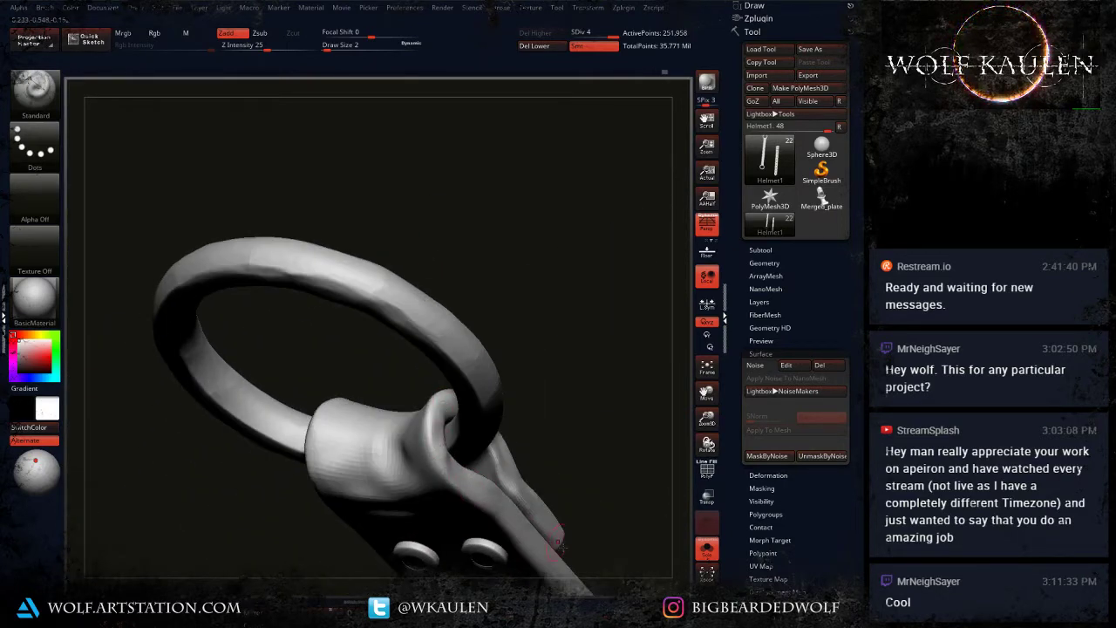
mouse_move(532, 518)
right_down()
mouse_move(509, 455)
mouse_move(523, 394)
mouse_move(490, 391)
right_up()
Step: Sculpt shallow dents and softened folds into the ring strap below the loop's rivets at Draw Size 7
key(s)
drag(406, 397, 484, 411)
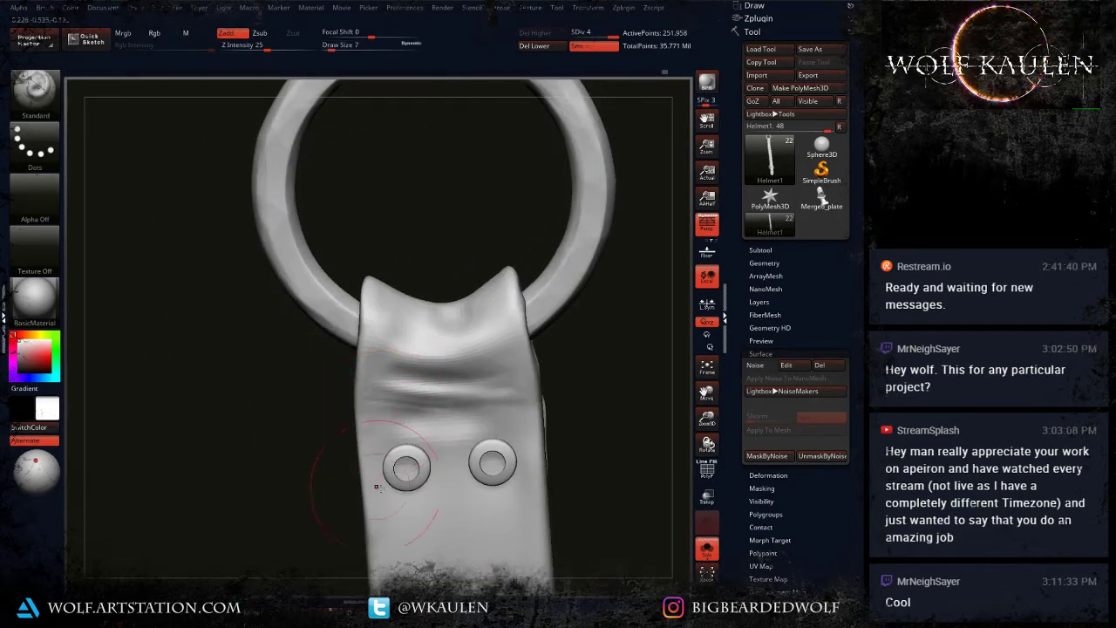
ctrl+right_drag(376, 486, 464, 448)
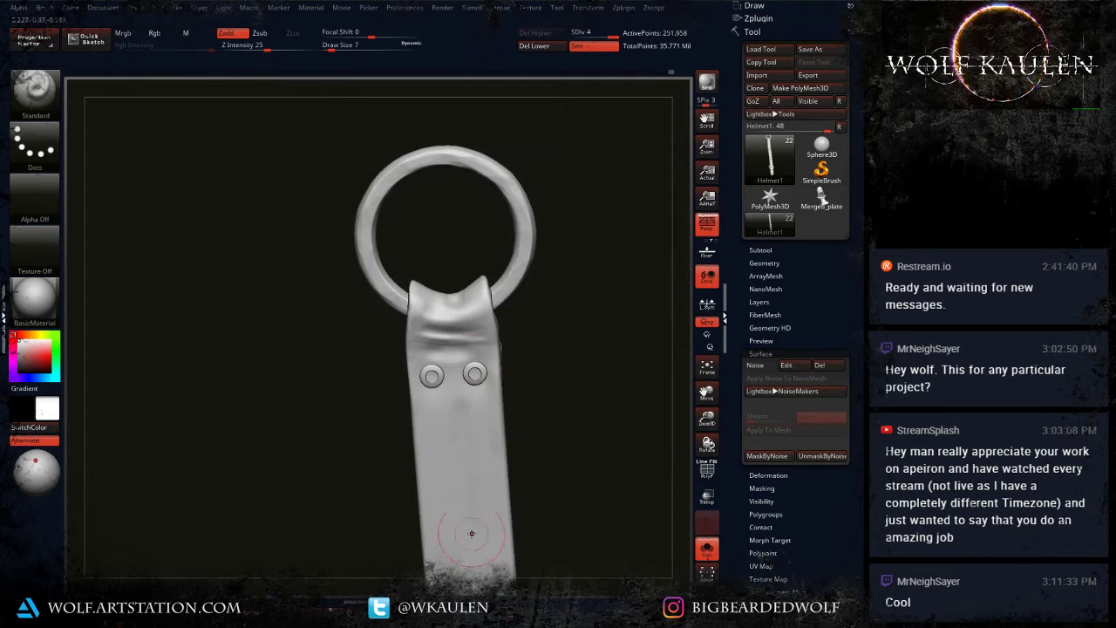
alt+right_drag(471, 534, 464, 428)
alt+drag(420, 352, 452, 349)
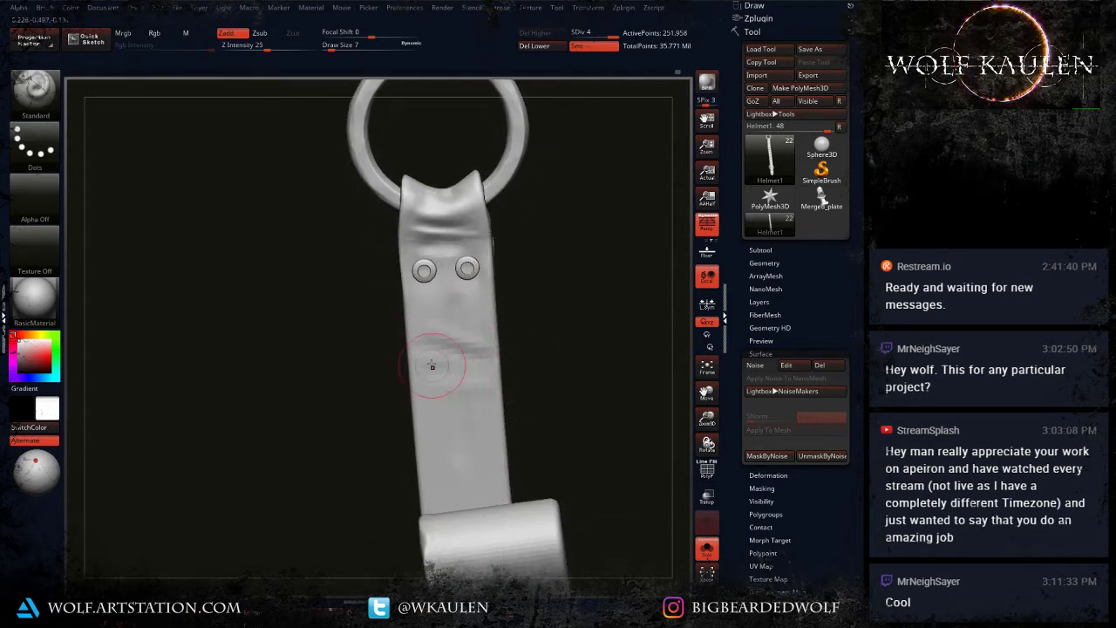
mouse_move(431, 359)
shift+mouse_down()
mouse_move(443, 336)
mouse_move(467, 348)
shift+mouse_up()
mouse_move(490, 489)
alt+right_down()
mouse_move(483, 399)
mouse_move(553, 374)
mouse_move(523, 471)
mouse_move(508, 367)
mouse_move(462, 410)
alt+right_up()
Step: Carve fine slanted creases across the middle of the ring strap at Draw Size 3
key(s)
click(467, 410)
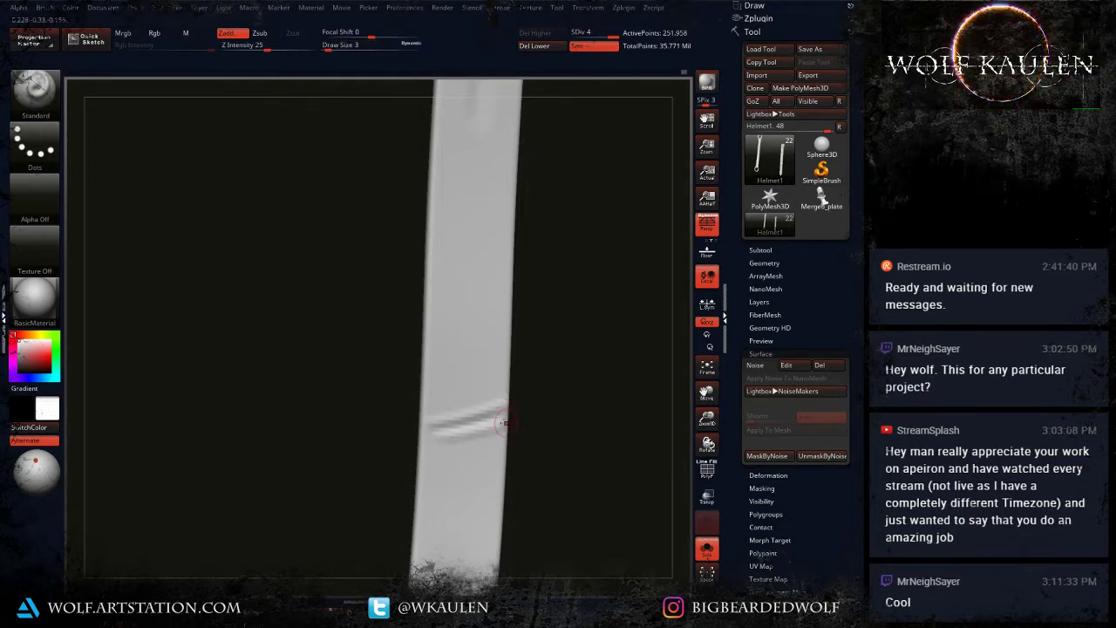
mouse_move(436, 444)
mouse_down()
mouse_move(493, 458)
mouse_move(461, 404)
mouse_move(479, 493)
mouse_move(479, 441)
mouse_up()
Step: Soften the creases and add gentle unevenness along the ring strap's length, using Draw Size 7 and then 16
key(s)
click(463, 441)
mouse_move(478, 441)
ctrl+right_down()
mouse_move(473, 506)
mouse_move(486, 429)
mouse_move(474, 429)
ctrl+right_up()
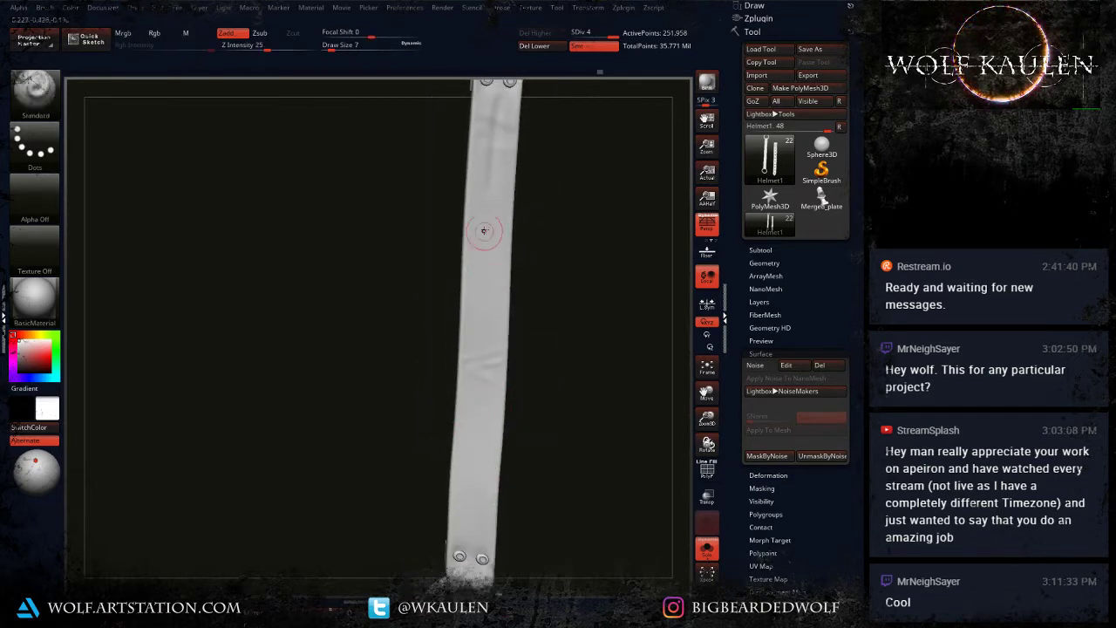
shift+drag(488, 250, 496, 370)
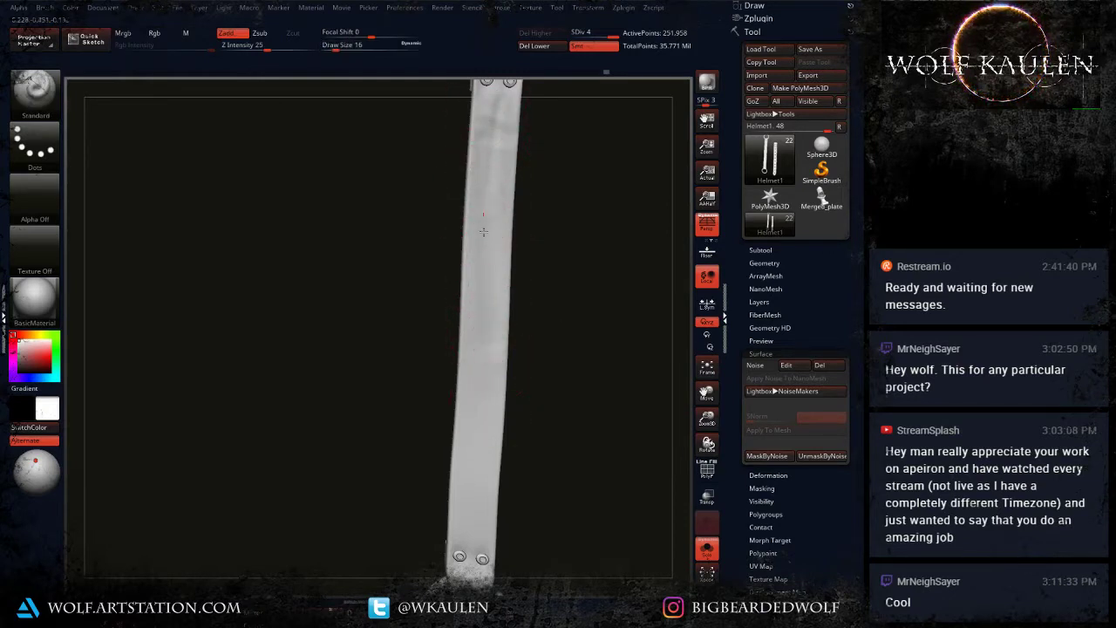
shift+drag(484, 234, 486, 375)
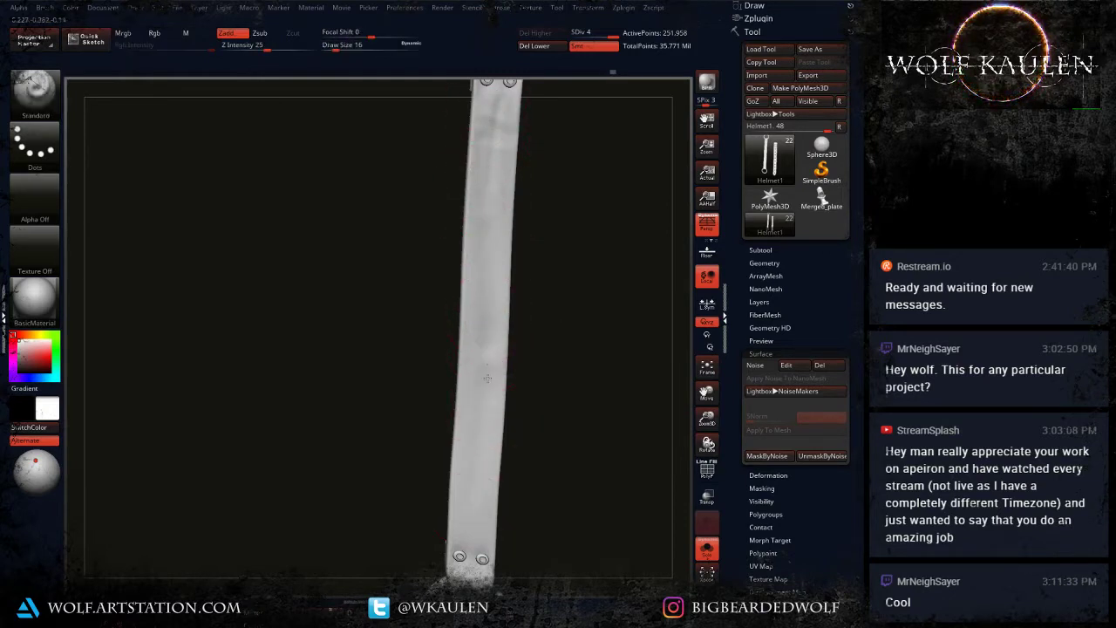
mouse_move(486, 316)
shift+mouse_down()
mouse_move(490, 405)
mouse_move(600, 421)
mouse_move(406, 469)
mouse_move(389, 450)
shift+mouse_up()
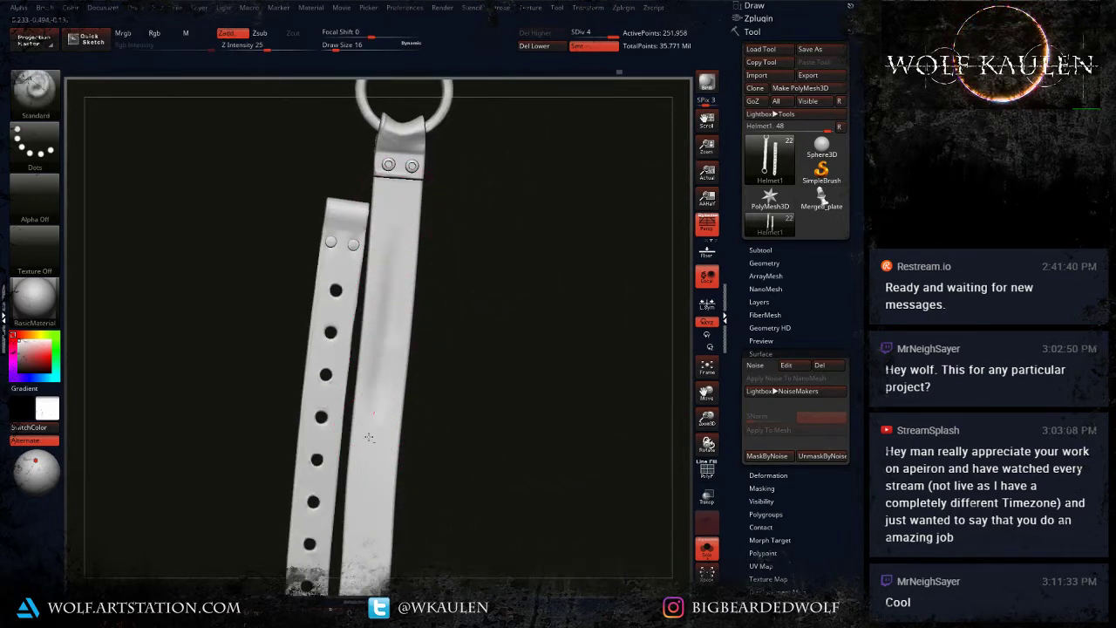
Step: Sculpt and smooth broad undulations along the ring strap's other face, on the loop's flap side, at Draw Size 16
mouse_move(398, 210)
shift+mouse_down()
mouse_move(374, 433)
mouse_move(393, 288)
mouse_move(373, 426)
mouse_move(390, 330)
shift+mouse_up()
mouse_move(387, 413)
alt+right_down()
mouse_move(395, 326)
mouse_move(372, 395)
alt+right_up()
shift+drag(383, 277, 377, 325)
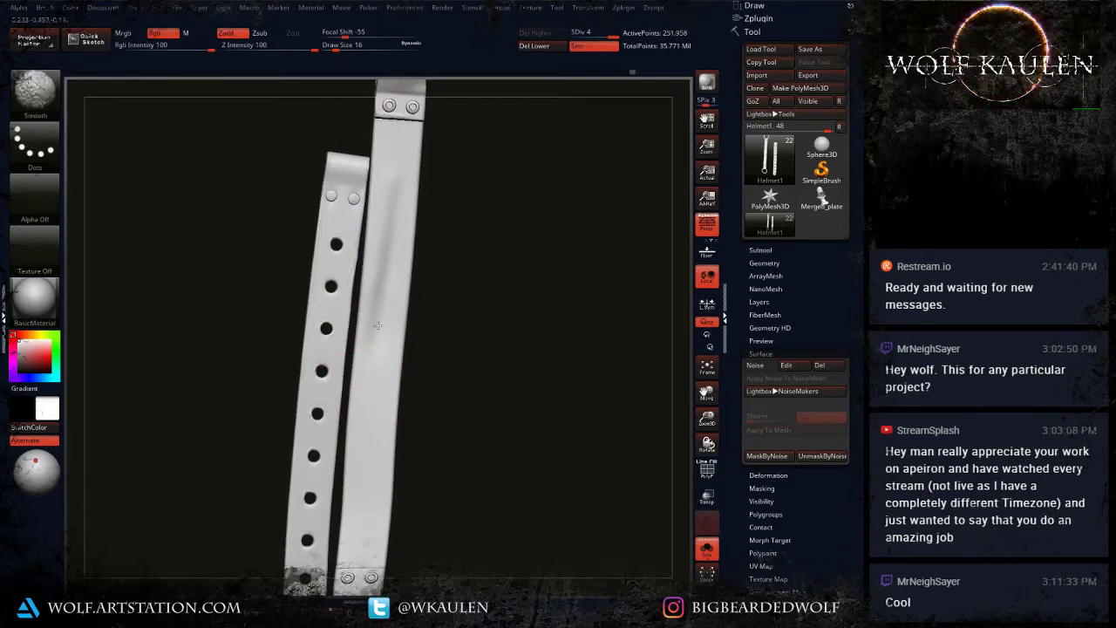
alt+right_drag(380, 380, 386, 302)
mouse_move(380, 340)
mouse_down()
mouse_move(371, 352)
mouse_move(385, 385)
mouse_up()
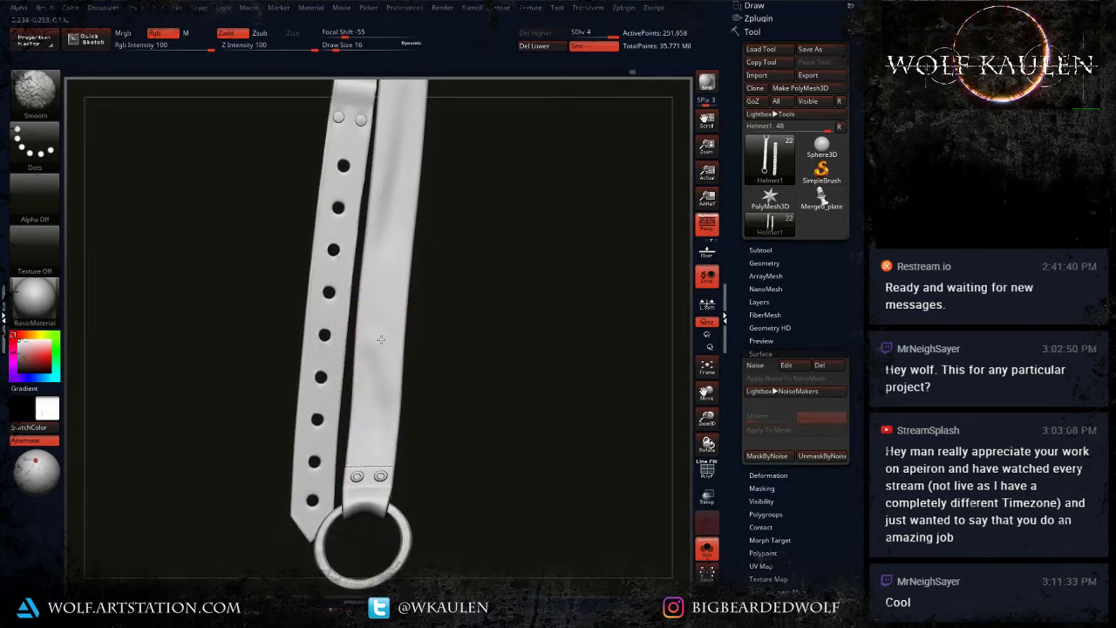
shift+drag(381, 339, 375, 397)
mouse_move(377, 384)
right_down()
mouse_move(409, 371)
mouse_move(396, 349)
right_up()
shift+drag(388, 326, 384, 371)
Step: Sculpt dents around the perforated strap's upper holes and a softened diagonal crease between two middle holes at Draw Size 9
mouse_move(389, 349)
ctrl+right_down()
mouse_move(410, 250)
mouse_move(408, 366)
ctrl+right_up()
mouse_move(408, 366)
right_down()
mouse_move(385, 391)
mouse_move(399, 418)
mouse_move(497, 399)
mouse_move(411, 409)
right_up()
alt+right_drag(501, 390, 392, 395)
ctrl+right_drag(391, 269, 393, 349)
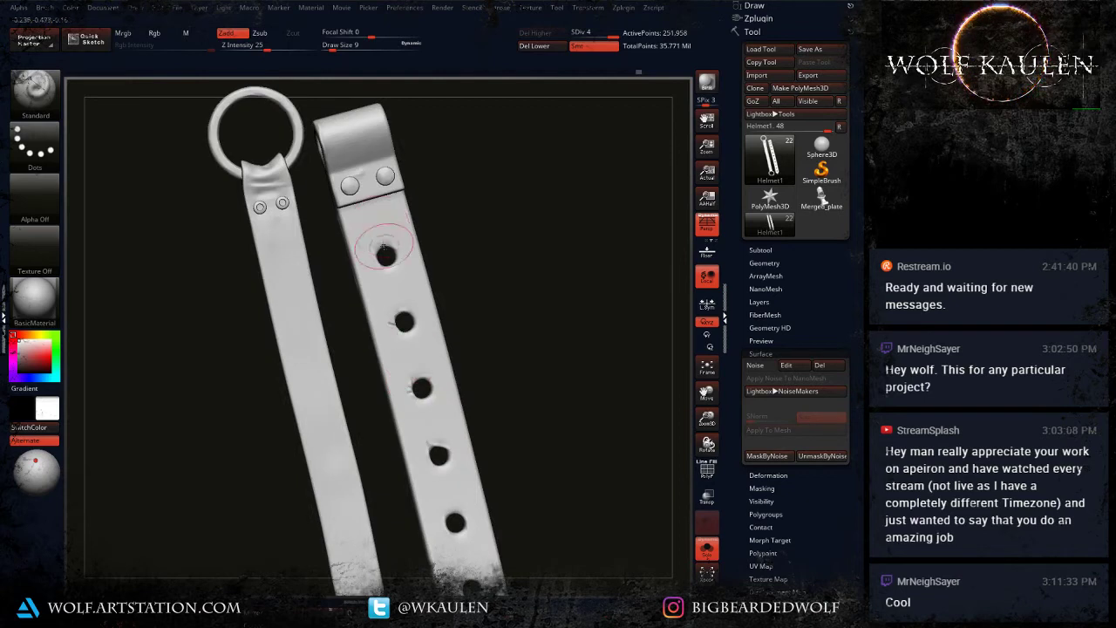
mouse_move(380, 238)
mouse_down()
mouse_move(373, 221)
mouse_move(380, 258)
mouse_move(381, 229)
mouse_up()
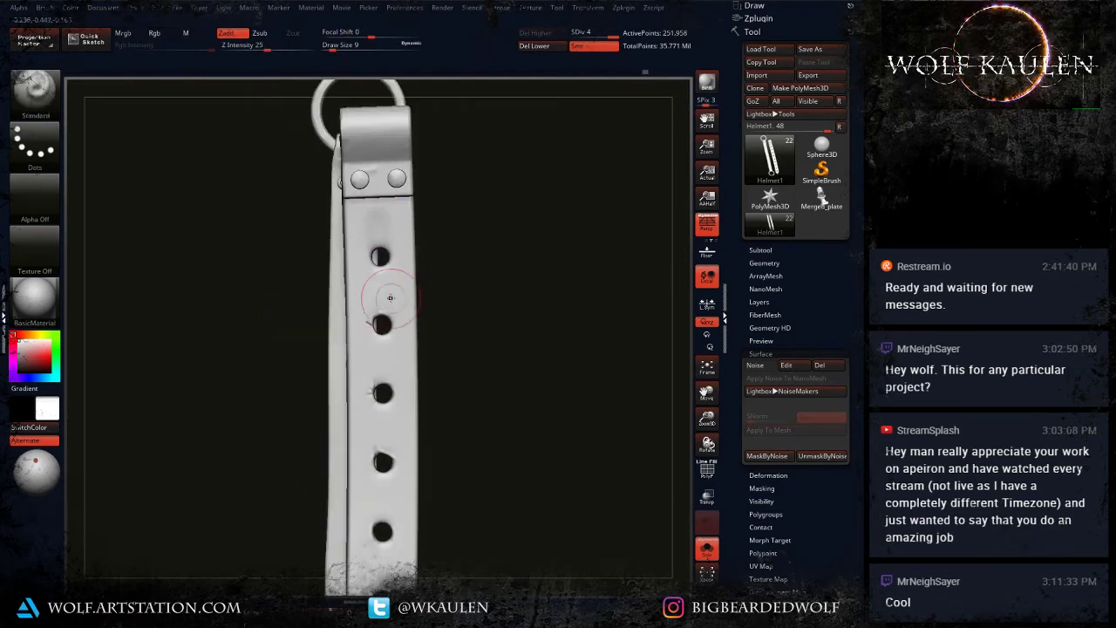
right_drag(389, 299, 415, 259)
alt+right_drag(410, 361, 440, 143)
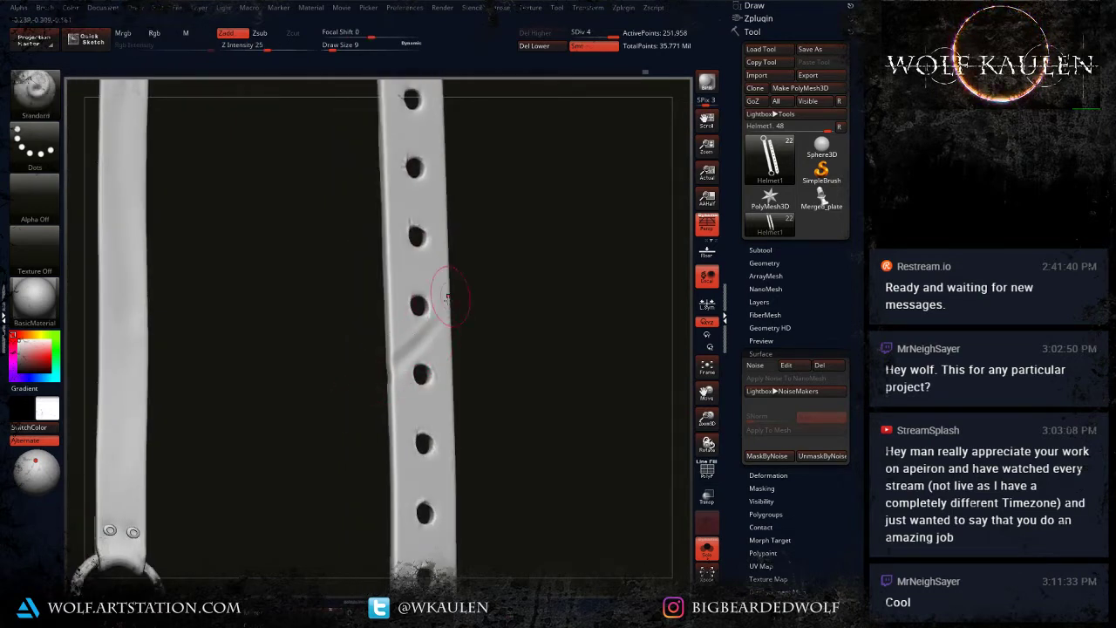
mouse_move(438, 314)
shift+mouse_down()
mouse_move(410, 350)
mouse_move(401, 429)
shift+mouse_up()
Step: Switch to the Flatten brush and flatten areas of the perforated strap down to its last hole, using Draw Size 17 and then 11
key(b)
key(f)
key(a)
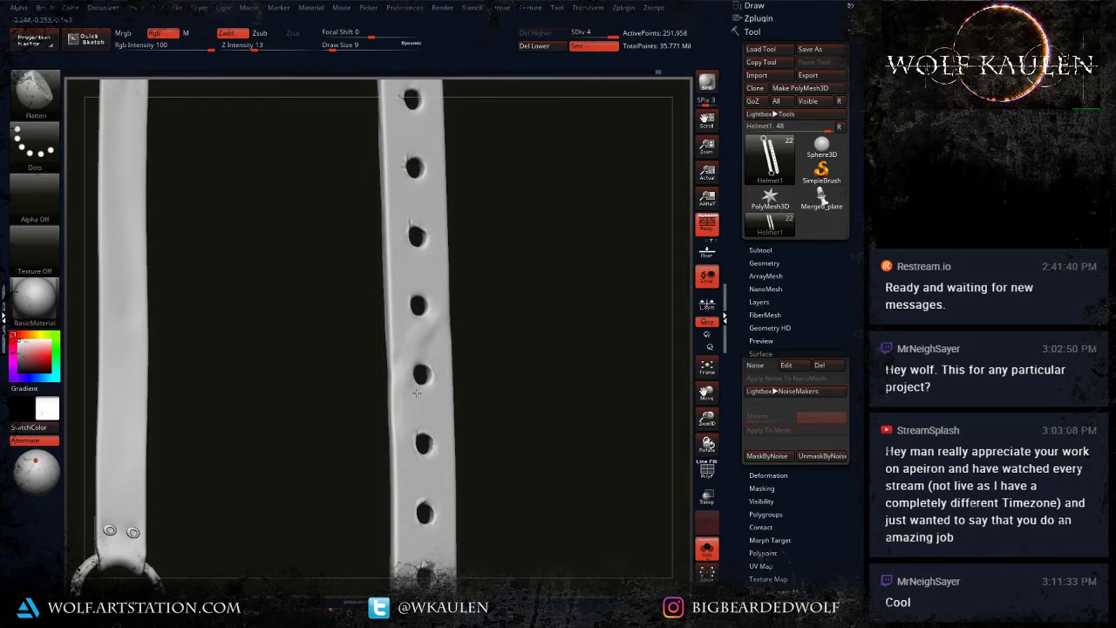
right_drag(416, 393, 359, 401)
key(])
alt+right_drag(440, 487, 440, 389)
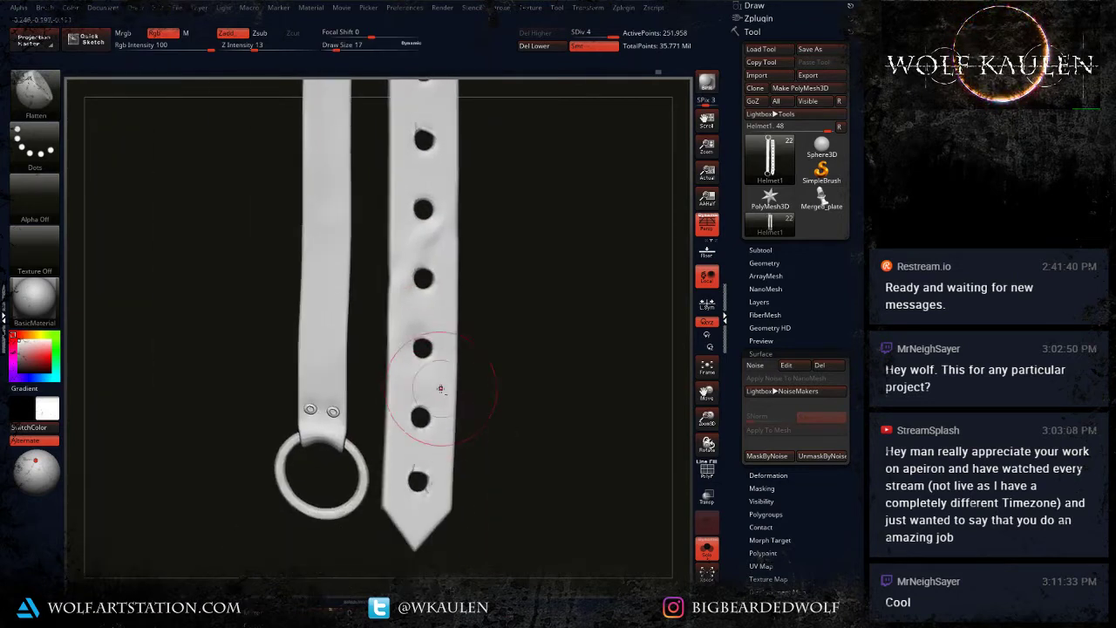
key([)
drag(399, 492, 422, 490)
Step: Flatten irregular worn spots into one long side edge of the perforated strap, reducing the Draw Size to 6
mouse_move(460, 366)
alt+right_down()
mouse_move(439, 469)
mouse_move(383, 324)
alt+right_up()
right_drag(383, 280, 404, 276)
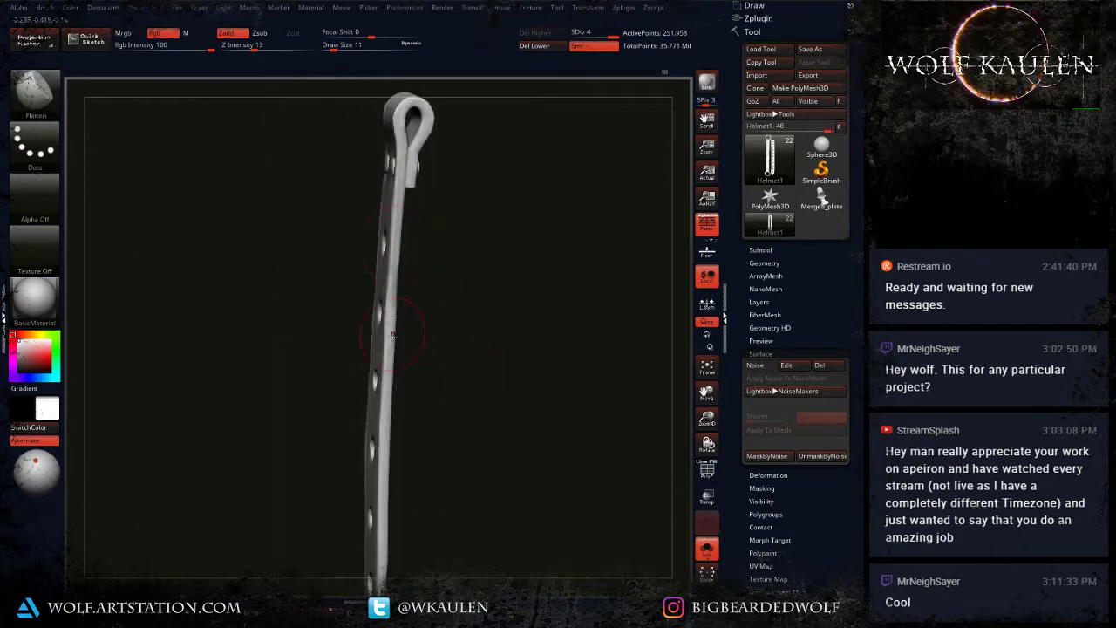
alt+right_drag(387, 384, 387, 329)
key(s)
drag(387, 328, 384, 328)
right_drag(384, 326, 424, 303)
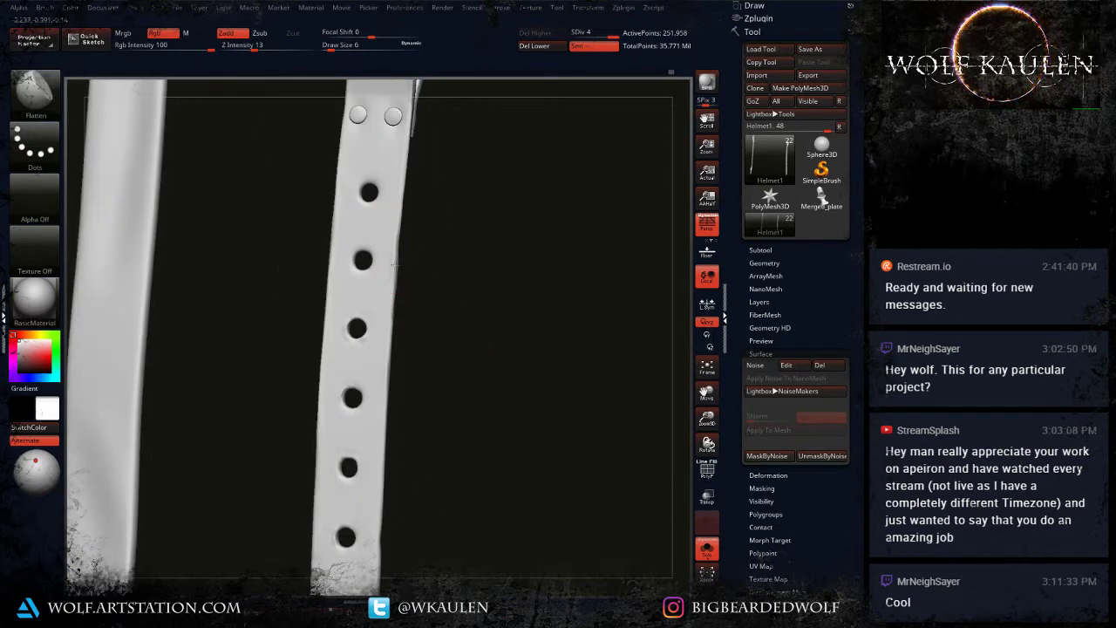
alt+right_drag(392, 206, 390, 182)
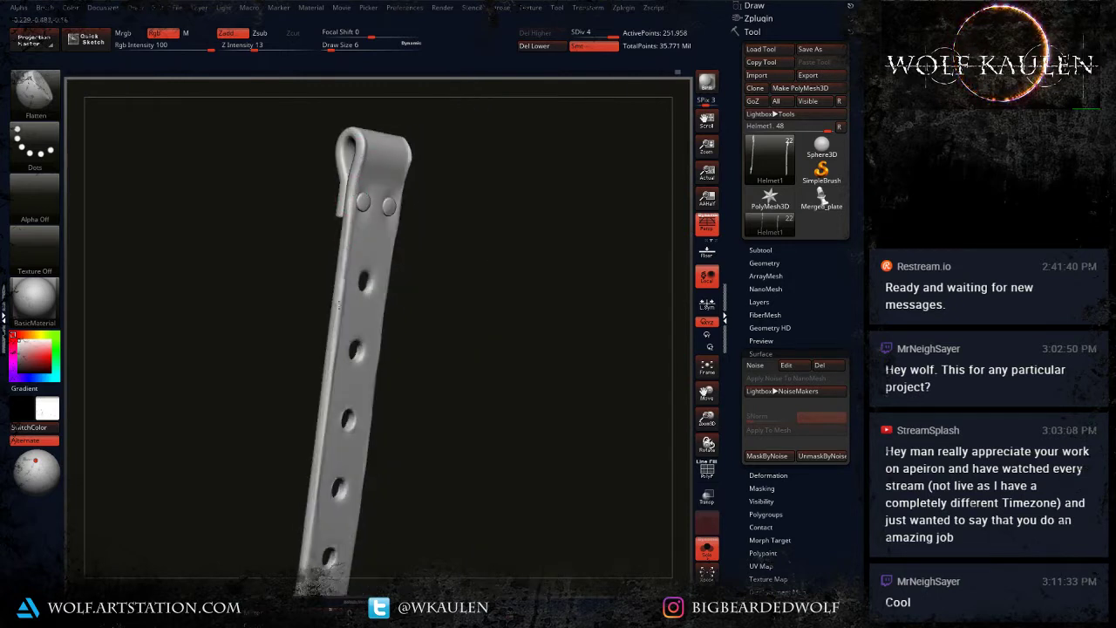
Step: Flatten uneven worn spots along the perforated strap's opposite side edge at Draw Size 6
alt+right_drag(321, 420, 341, 366)
alt+right_drag(327, 442, 358, 299)
drag(340, 386, 332, 435)
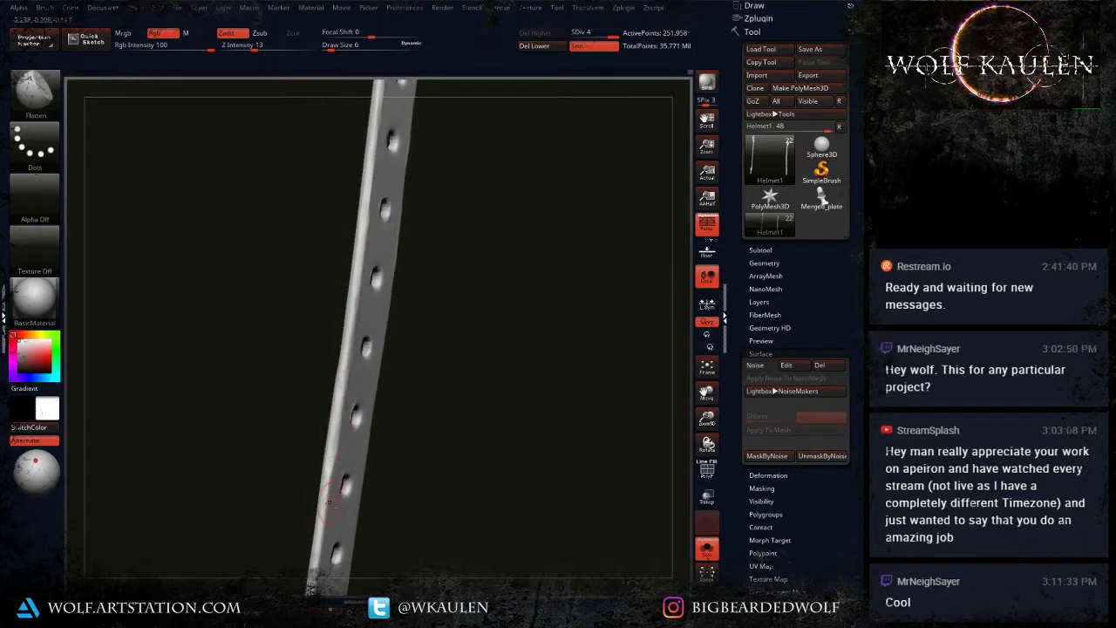
alt+right_drag(339, 485, 366, 387)
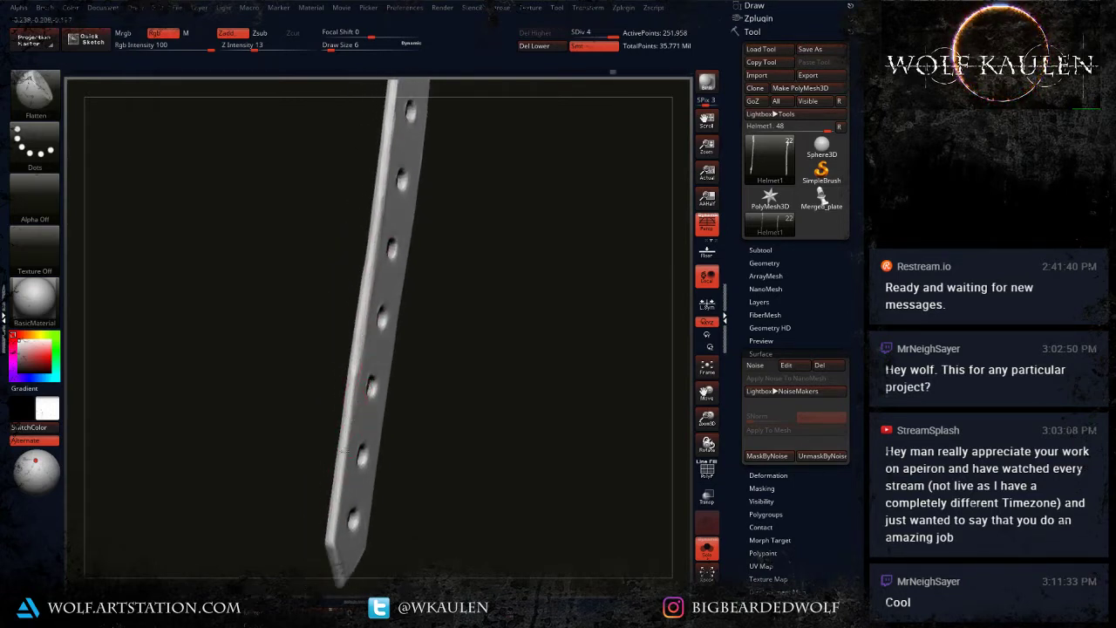
Step: Flatten and wear the edges and corners around the perforated strap's pointed tip at Draw Size 6
drag(336, 520, 335, 541)
right_drag(349, 537, 335, 533)
mouse_move(341, 582)
alt+right_down()
mouse_move(334, 536)
mouse_move(354, 471)
alt+right_up()
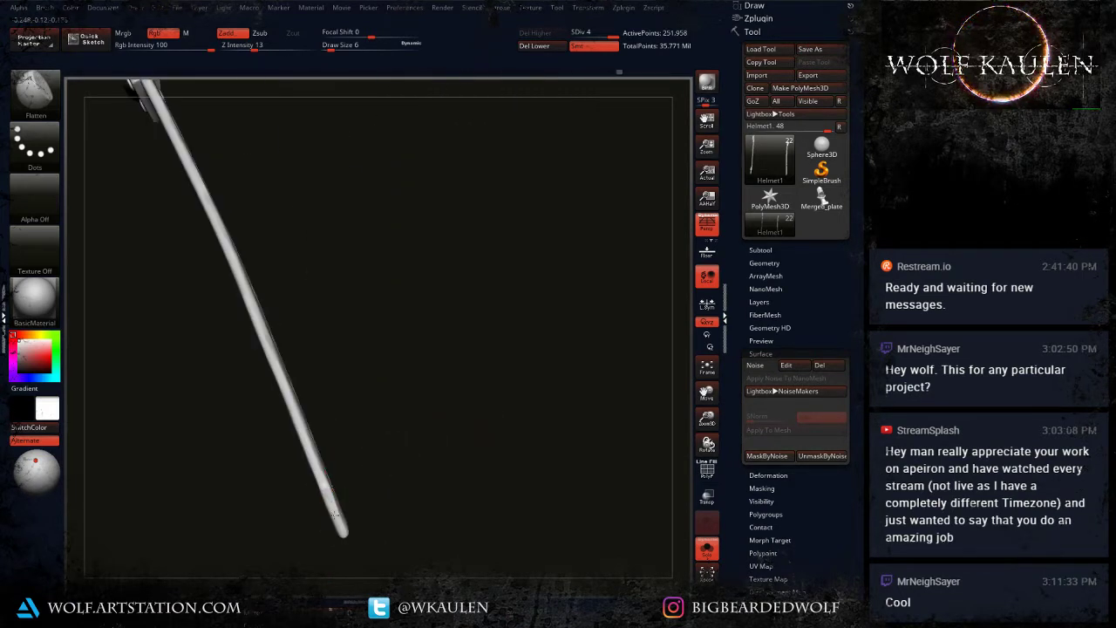
drag(342, 536, 335, 515)
mouse_move(335, 514)
right_down()
mouse_move(340, 561)
mouse_move(352, 478)
mouse_move(372, 512)
right_up()
right_drag(351, 556, 347, 463)
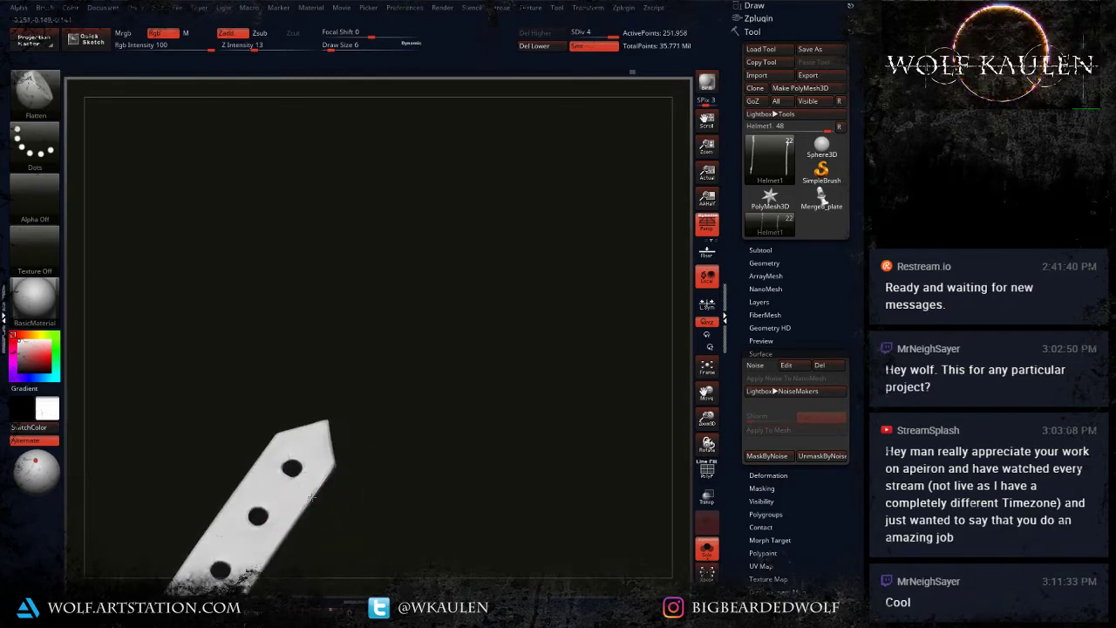
right_drag(311, 497, 371, 403)
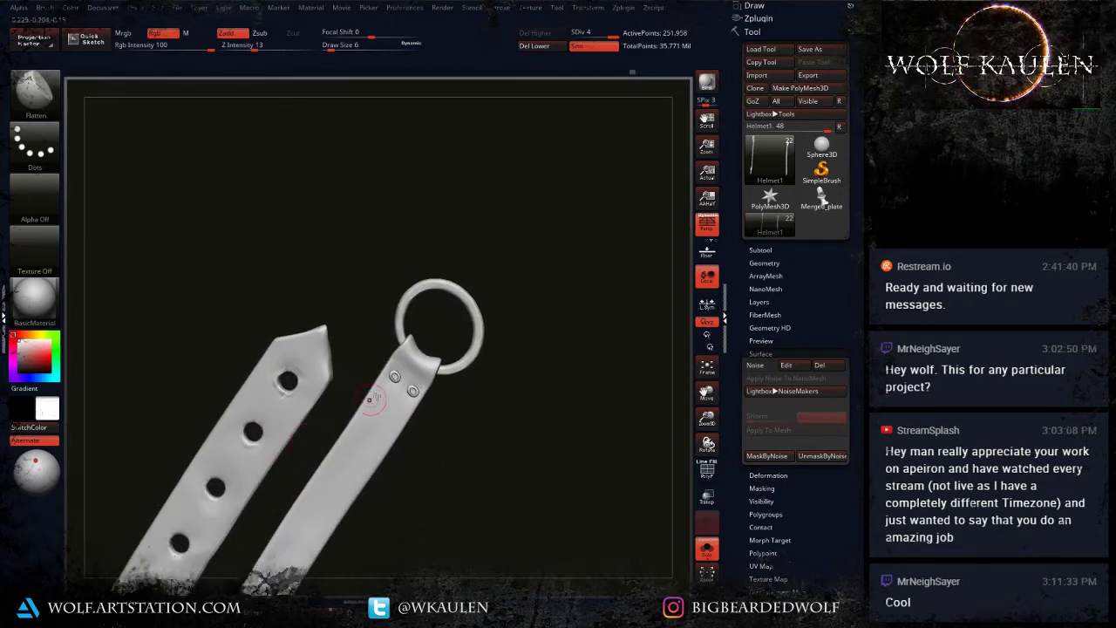
Step: Flatten worn spots into the ring strap's side edge near the riveted loop at Draw Size 6
right_drag(505, 393, 427, 498)
ctrl+right_drag(407, 364, 426, 457)
drag(401, 392, 388, 378)
mouse_move(374, 370)
right_down()
mouse_move(433, 413)
mouse_move(364, 406)
mouse_move(458, 409)
mouse_move(366, 350)
mouse_move(621, 349)
right_up()
alt+right_drag(190, 275, 286, 358)
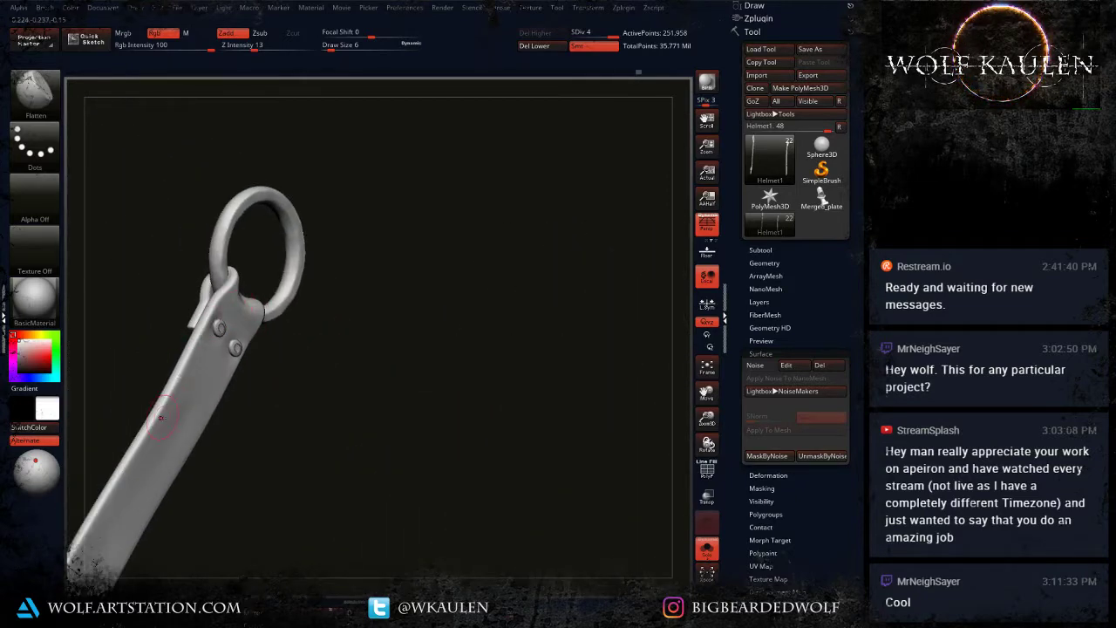
Step: Flatten irregular wear into the remaining edges of the ring strap with the Flatten brush at Draw Size 6
right_drag(245, 268, 160, 288)
drag(163, 287, 176, 261)
right_drag(206, 280, 197, 225)
right_drag(152, 307, 175, 325)
alt+right_drag(336, 475, 316, 371)
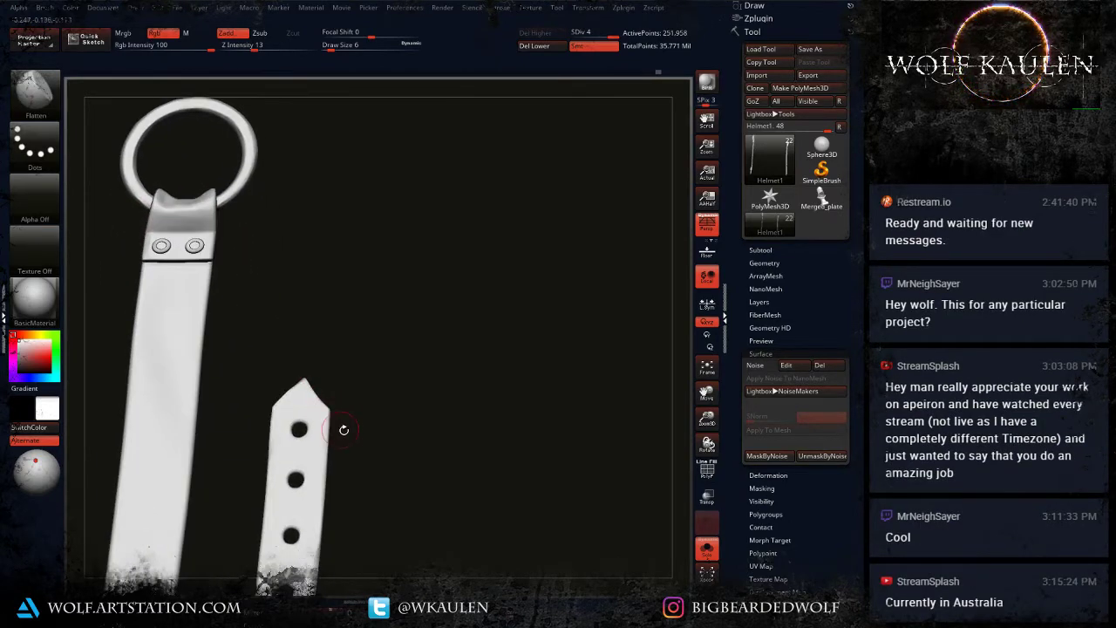
Step: Flatten broad worn areas into the ring strap's face just past the riveted loop with Draw Sizes 11 and 8
alt+right_drag(346, 453, 398, 525)
right_drag(237, 345, 233, 380)
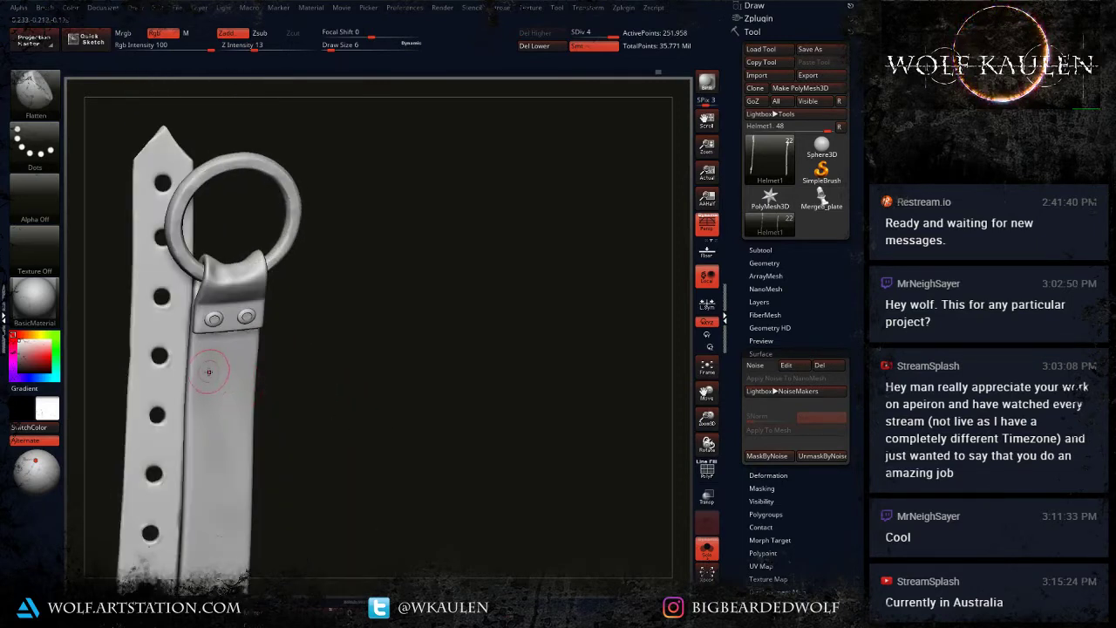
key(s)
drag(210, 373, 211, 374)
mouse_move(220, 422)
ctrl+right_down()
mouse_move(229, 431)
mouse_move(217, 370)
ctrl+right_up()
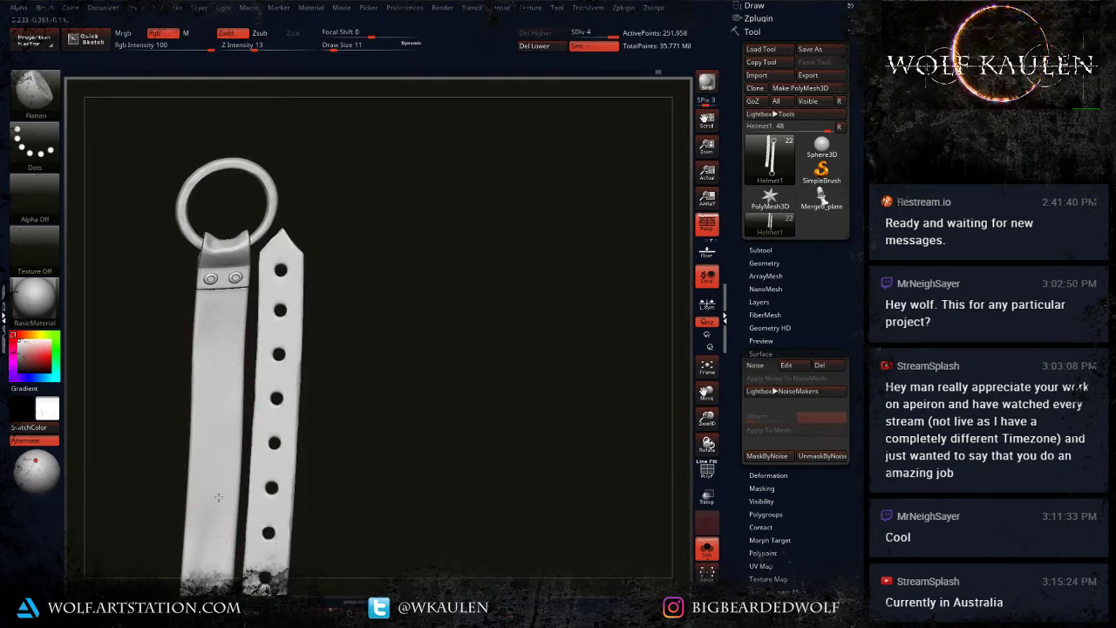
drag(234, 317, 237, 300)
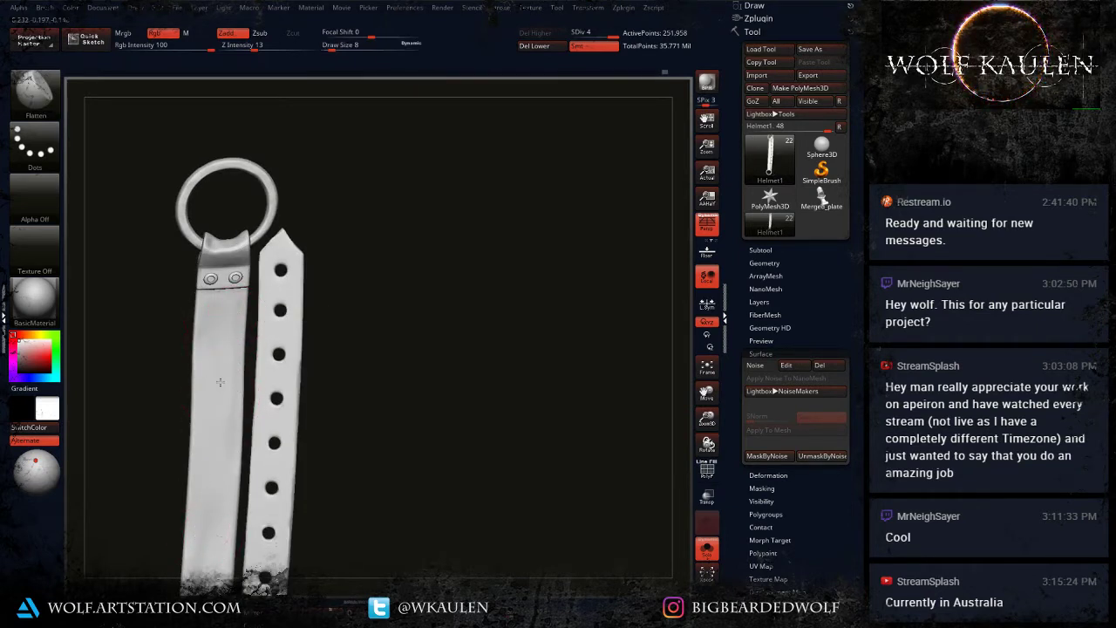
Step: Flatten worn patches into the lower face of the ring strap at Draw Size 7
alt+right_drag(212, 529, 269, 351)
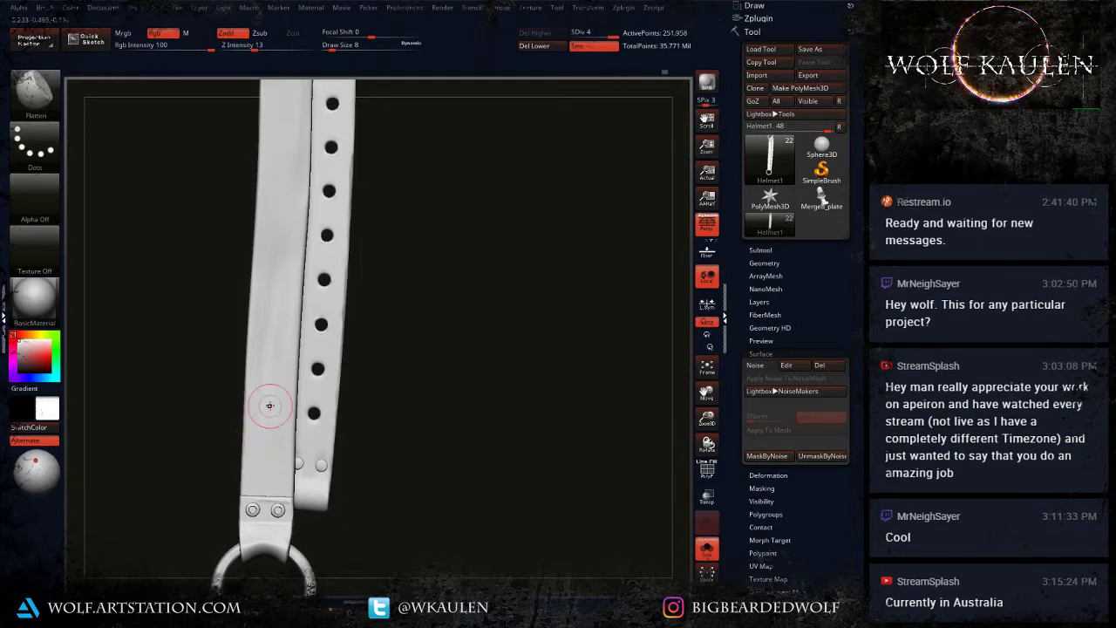
mouse_move(267, 411)
right_down()
mouse_move(305, 405)
mouse_move(265, 445)
right_up()
key(s)
drag(264, 446, 262, 445)
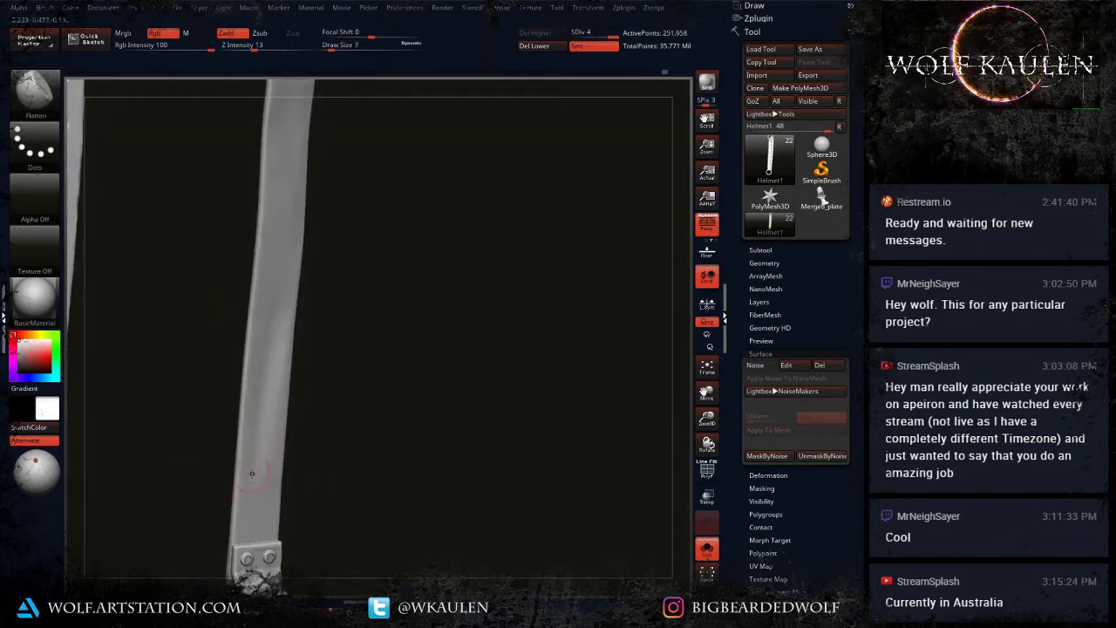
Step: Flatten uneven wear into the ring strap's narrow side between the two riveted loops at Draw Size 6
mouse_move(266, 428)
right_down()
mouse_move(320, 429)
mouse_move(277, 420)
mouse_move(297, 416)
right_up()
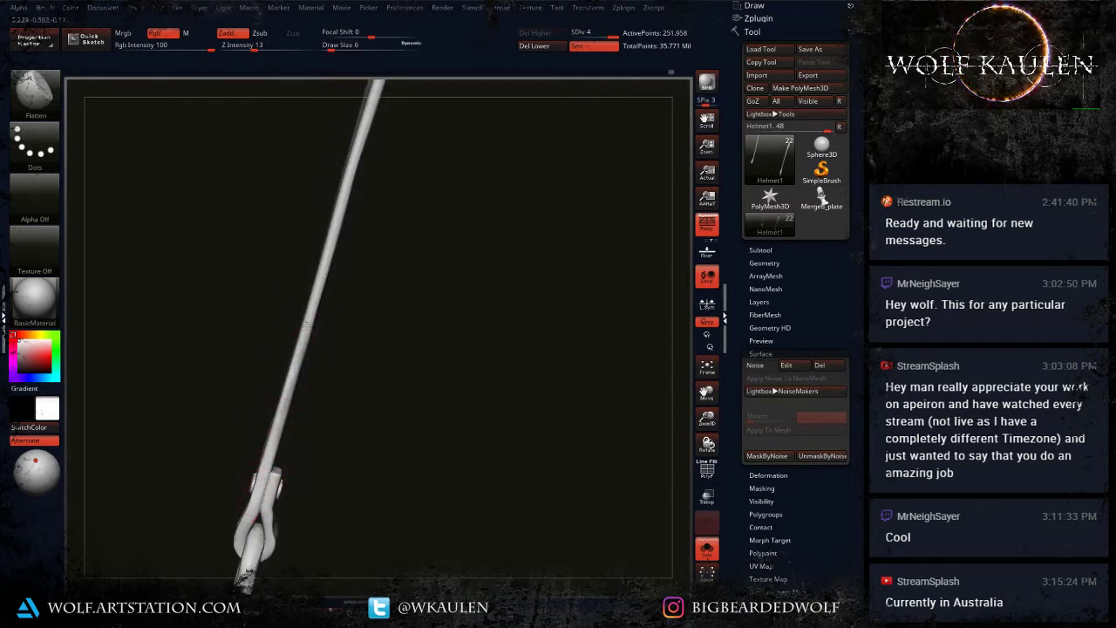
right_drag(252, 510, 274, 511)
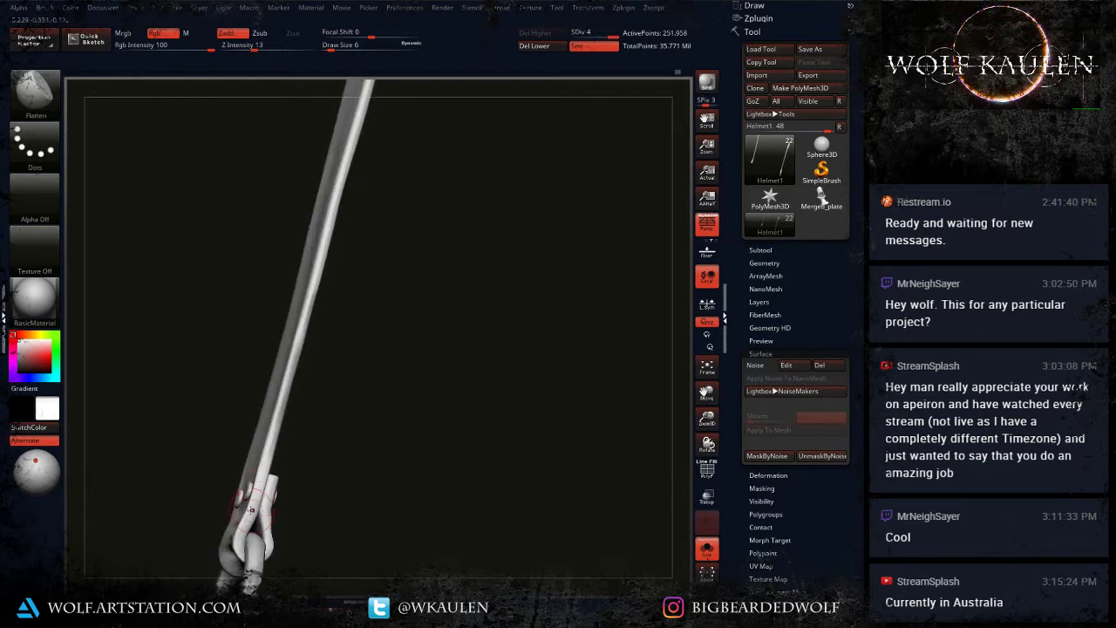
alt+right_drag(303, 358, 309, 468)
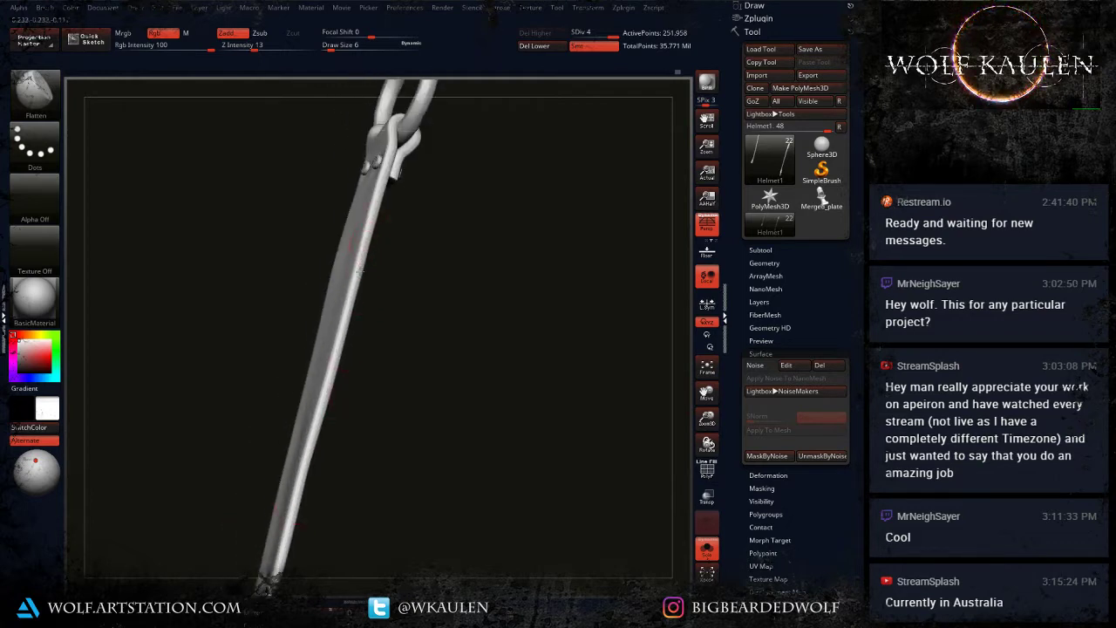
mouse_move(360, 271)
mouse_down()
mouse_move(376, 196)
mouse_move(363, 265)
mouse_up()
right_drag(415, 185, 388, 189)
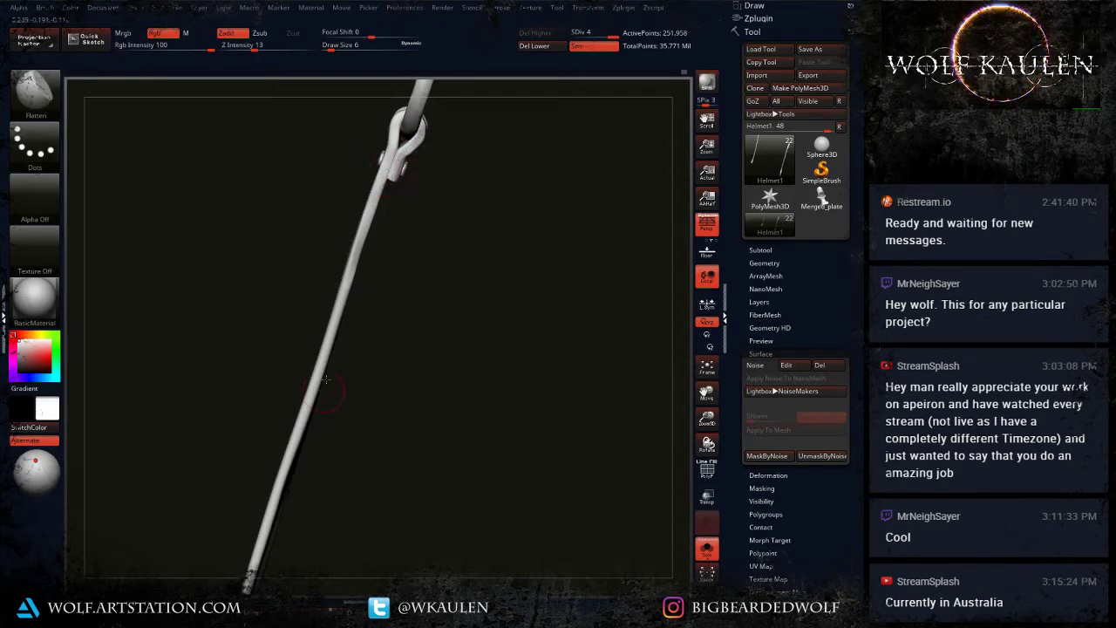
Step: Flatten the folded side edge of the riveted leather loop next to the ring, reducing Draw Size to 5
alt+right_drag(281, 484, 307, 518)
alt+right_drag(384, 276, 363, 386)
right_drag(363, 387, 387, 321)
ctrl+right_drag(387, 321, 389, 420)
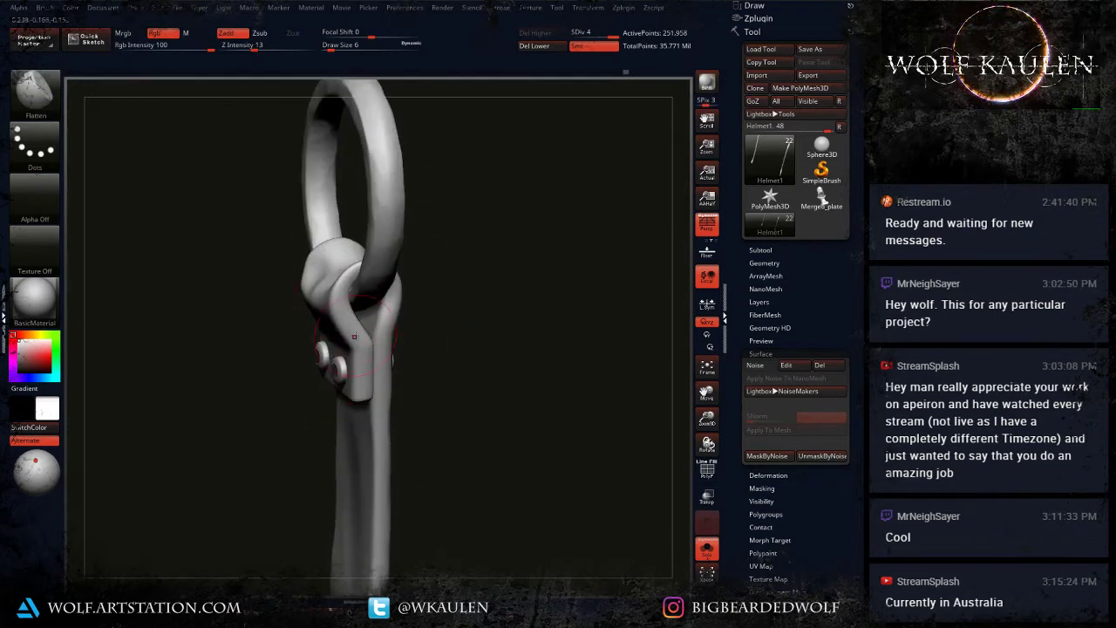
drag(339, 281, 355, 337)
drag(338, 300, 361, 386)
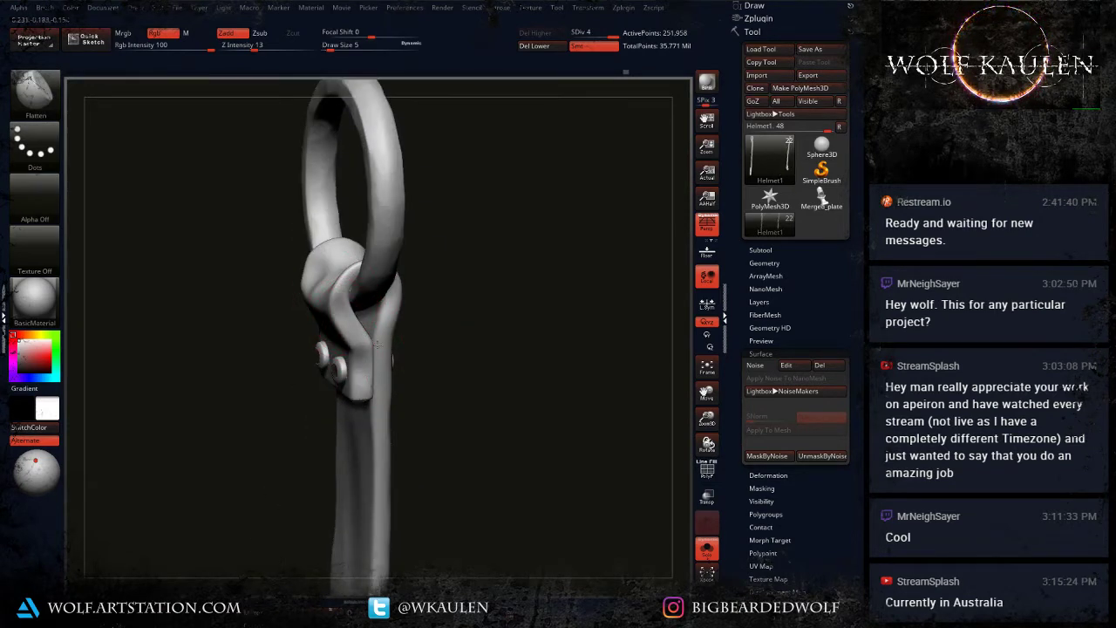
Step: Flatten irregular wear along the full length of the ring strap's narrow side edge at Draw Size 5
alt+right_drag(382, 394, 394, 296)
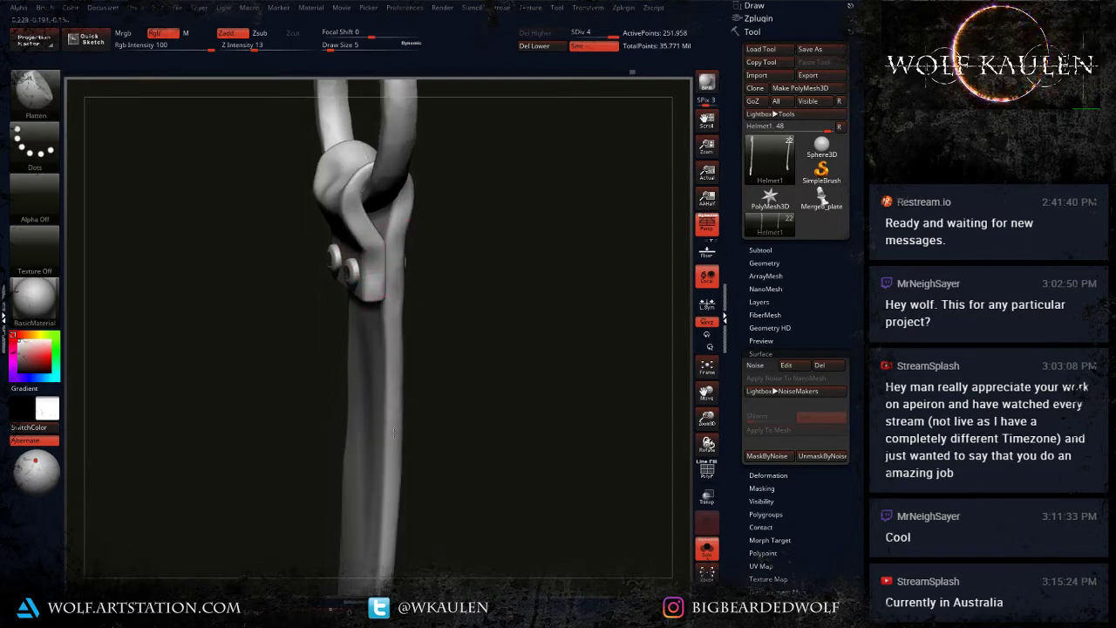
right_drag(397, 542, 413, 350)
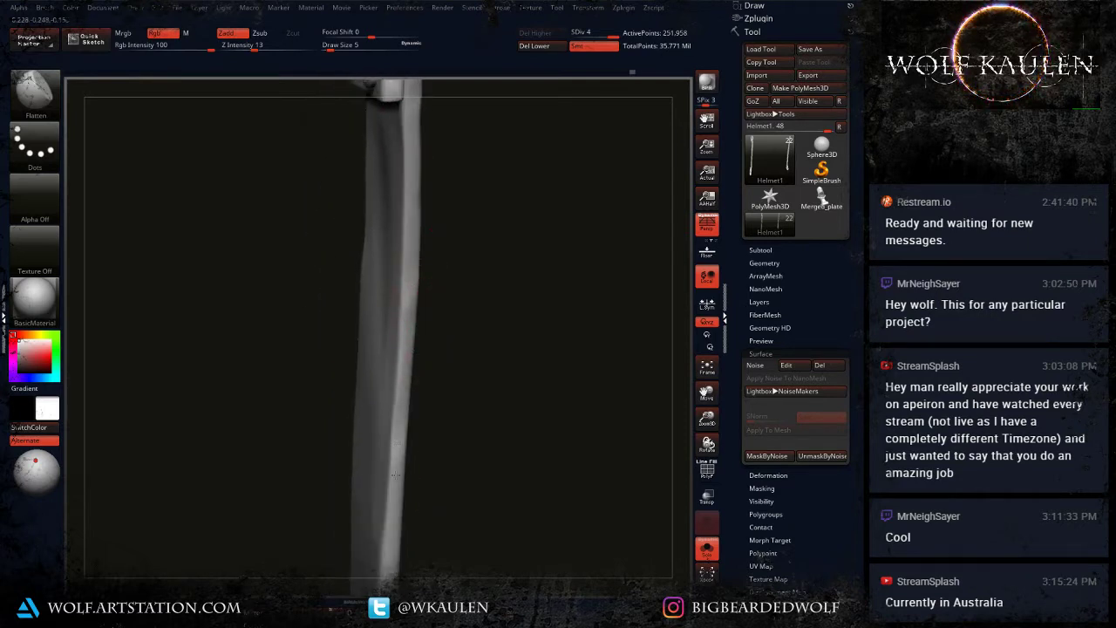
drag(396, 475, 390, 542)
alt+right_drag(391, 549, 423, 175)
drag(415, 196, 394, 385)
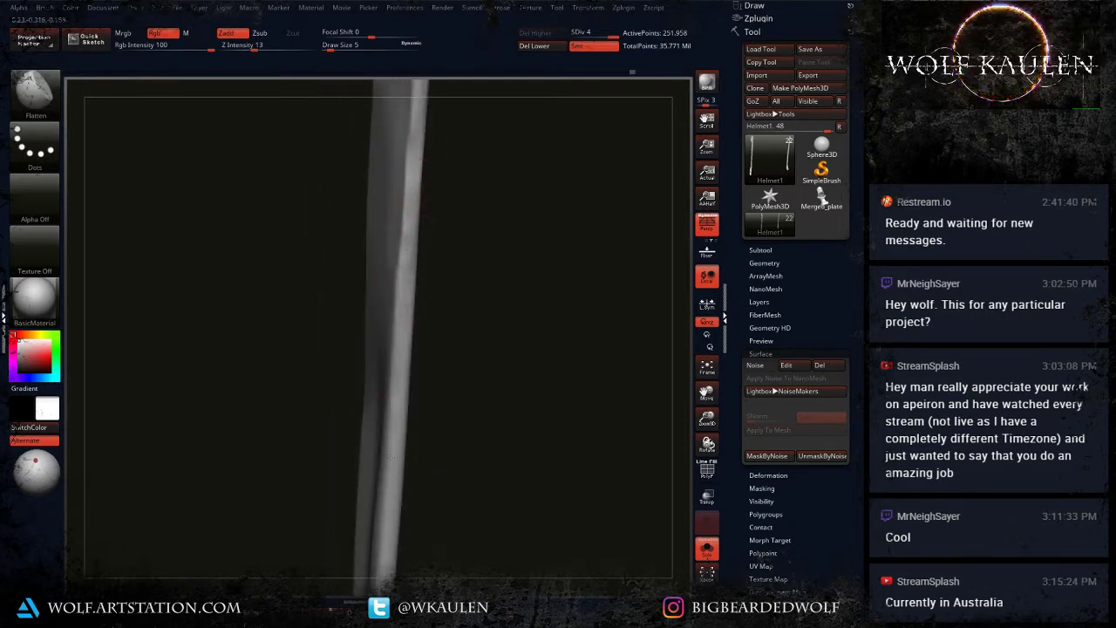
alt+right_drag(385, 551, 420, 209)
drag(419, 221, 399, 443)
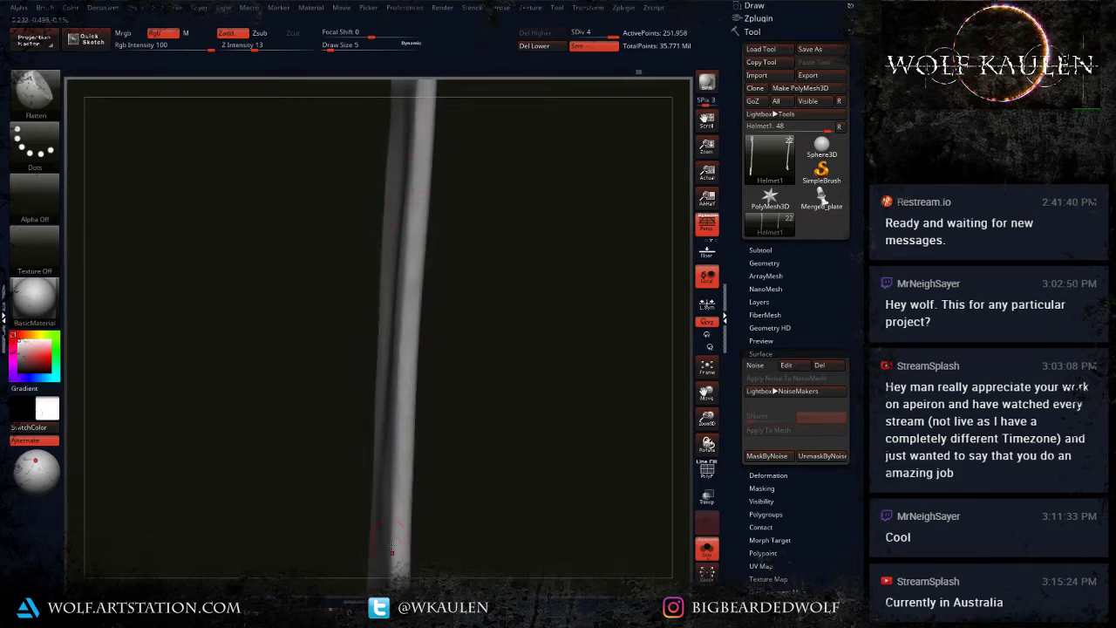
Step: Flatten the edge of the lower leather loop beside its rivets at Draw Size 2
alt+right_drag(397, 549, 413, 190)
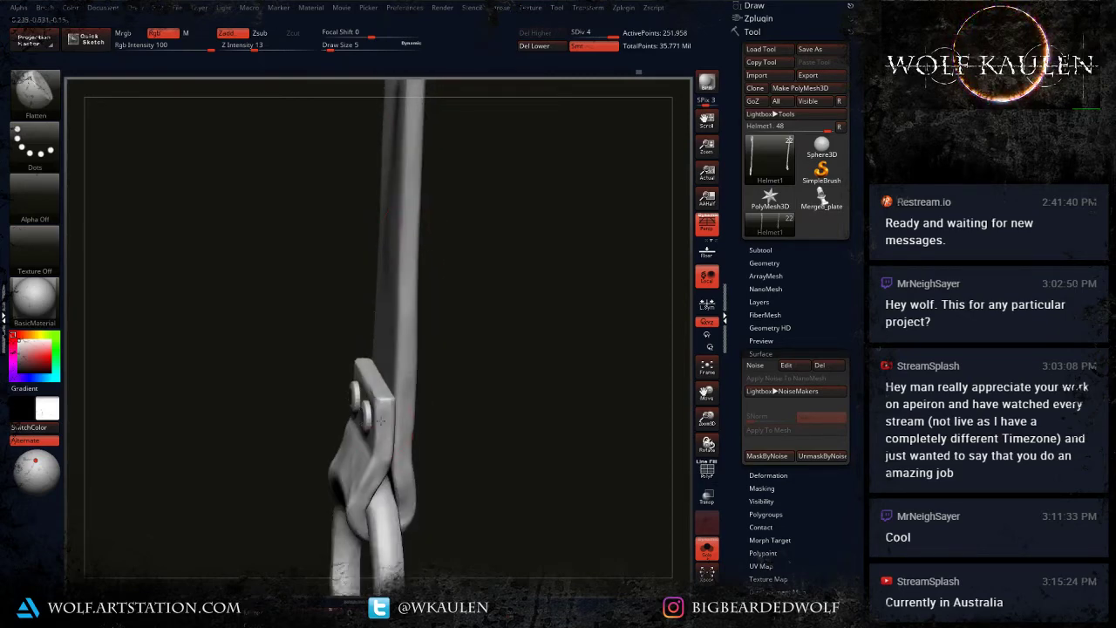
right_drag(270, 445, 386, 446)
mouse_move(361, 349)
right_down()
mouse_move(390, 341)
mouse_move(361, 406)
right_up()
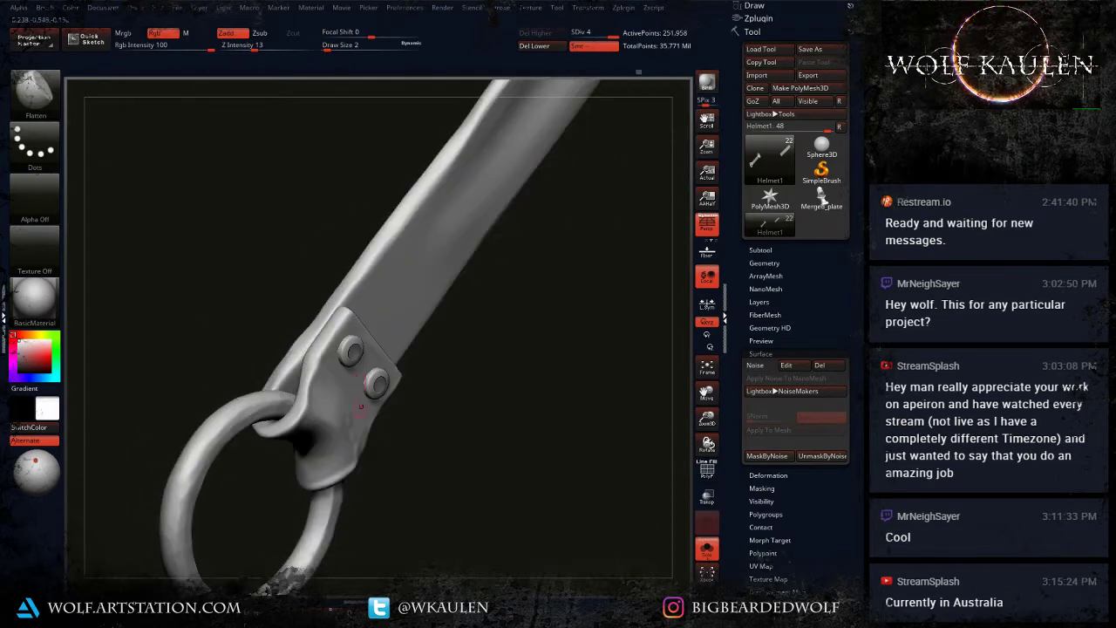
drag(316, 357, 336, 325)
Step: Flatten worn spots along the ring strap's long edge and adjoining face at Draw Size 6
alt+right_drag(388, 278, 321, 431)
key(s)
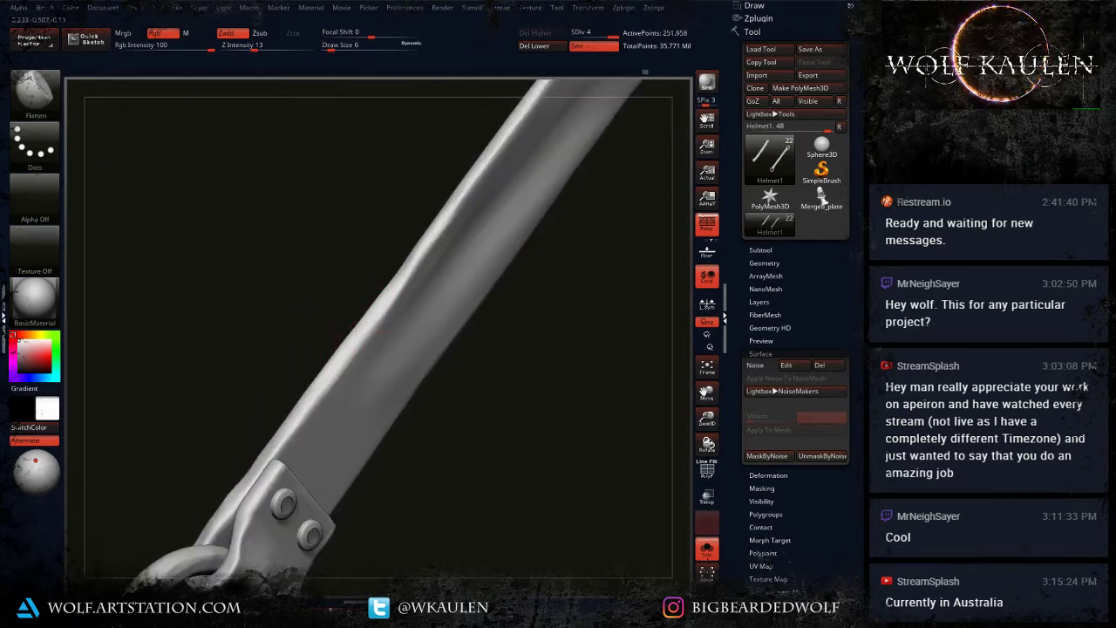
drag(368, 330, 343, 375)
drag(387, 345, 394, 312)
alt+right_drag(416, 292, 361, 466)
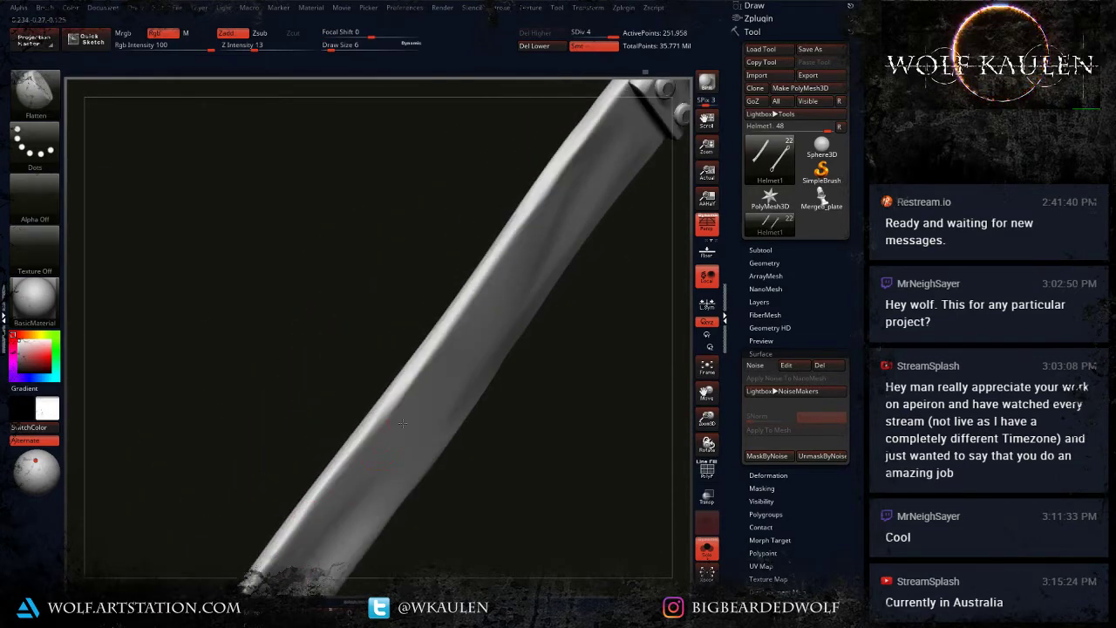
drag(424, 365, 458, 312)
alt+right_drag(523, 235, 339, 436)
Step: Flatten shallow wear into the strap's face next to the upper riveted loop at Draw Size 7
right_drag(366, 384, 447, 312)
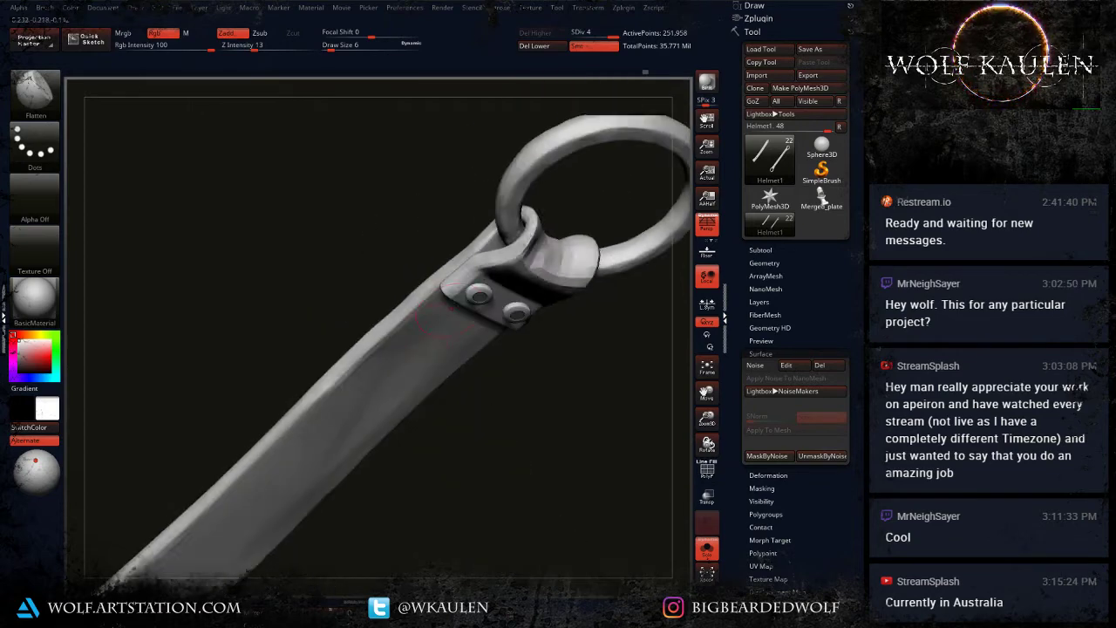
key(bracketleft)
key(bracketleft)
key(bracketleft)
right_drag(504, 258, 413, 326)
key(s)
click(413, 326)
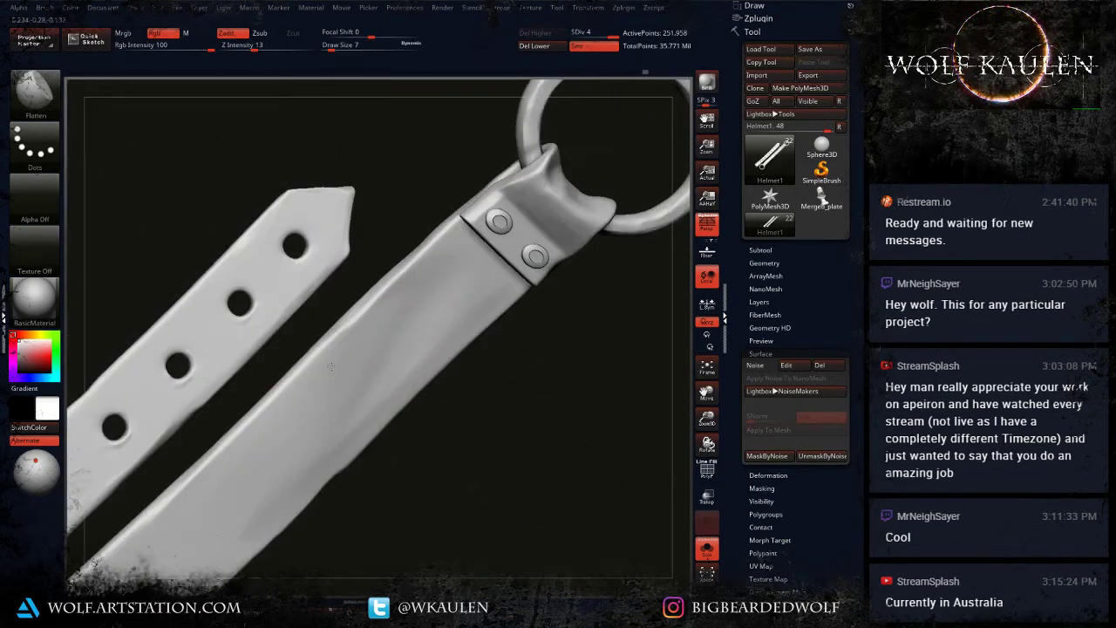
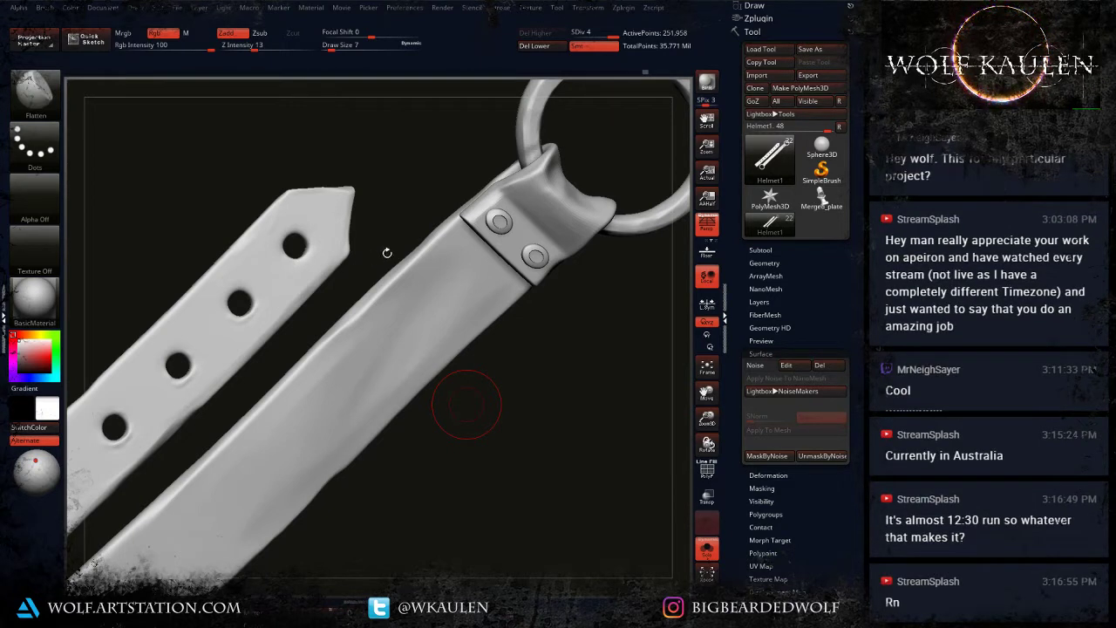
Step: Check the worn ring strap from several angles and quick-save the project, waiting for the program to respond
drag(394, 220, 462, 248)
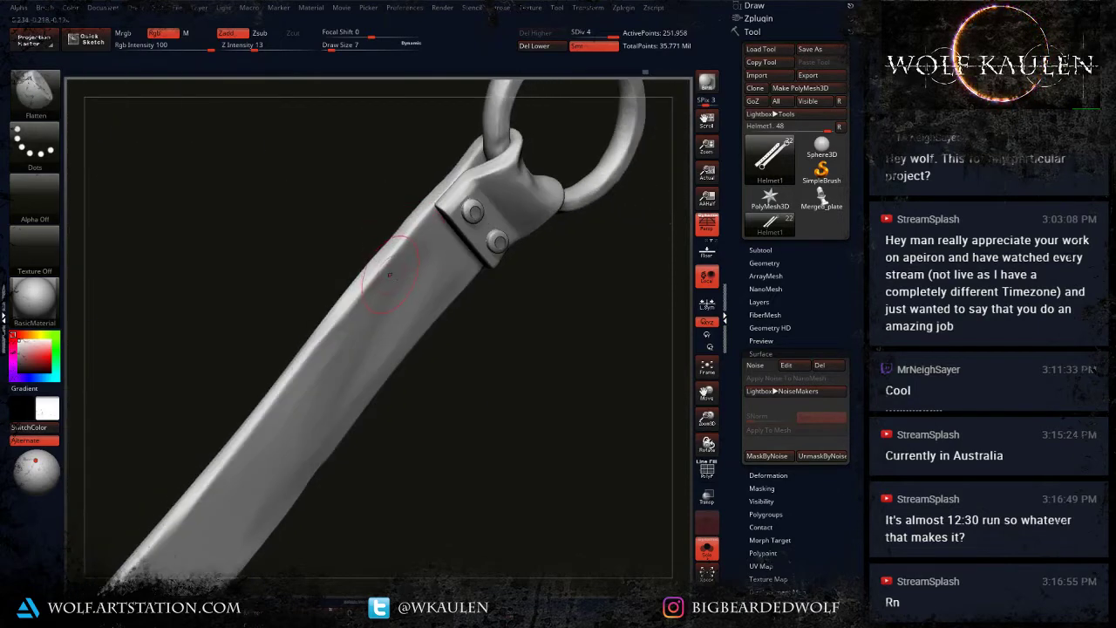
alt+drag(523, 419, 488, 261)
right_drag(387, 317, 523, 196)
alt+right_drag(430, 245, 377, 279)
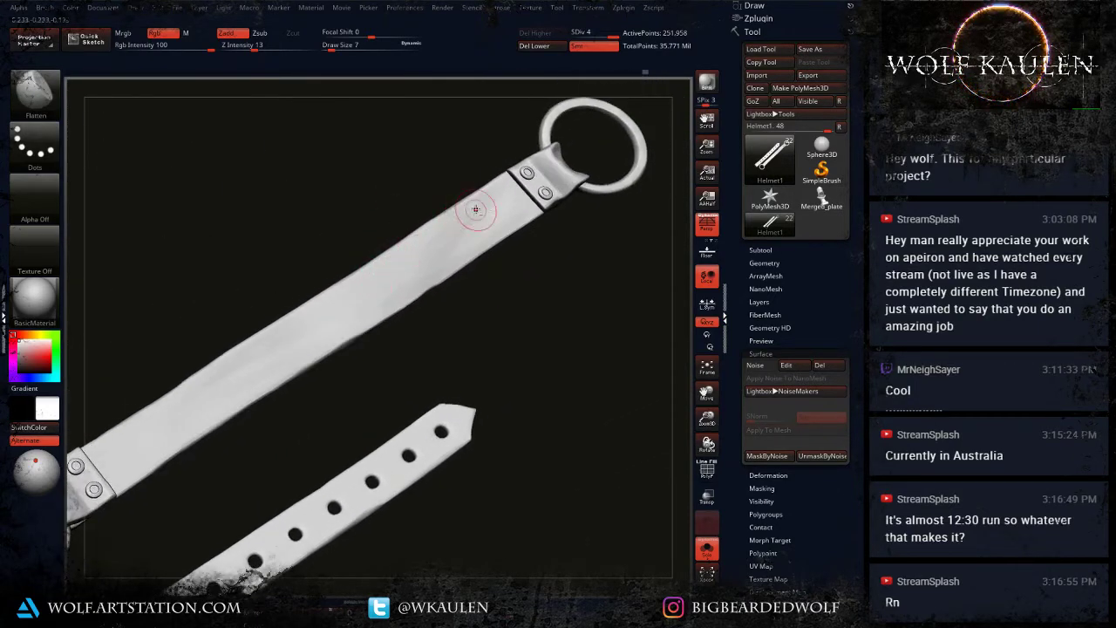
mouse_move(475, 210)
alt+right_down()
mouse_move(391, 262)
mouse_move(398, 293)
mouse_move(377, 337)
mouse_move(387, 367)
mouse_move(379, 333)
mouse_move(552, 244)
alt+right_up()
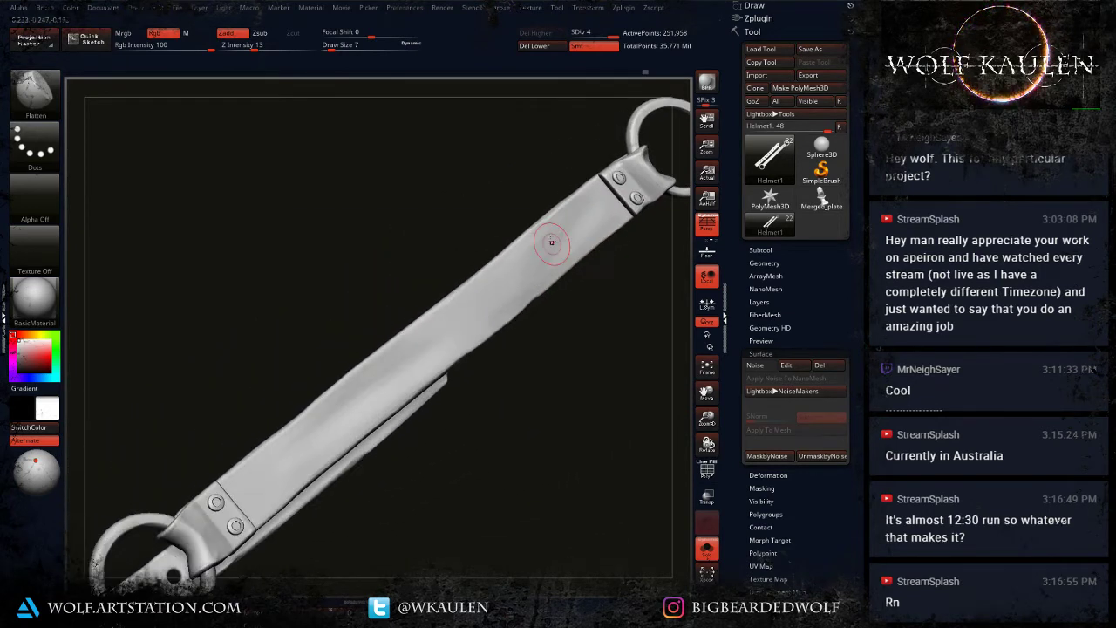
key(ctrl+s)
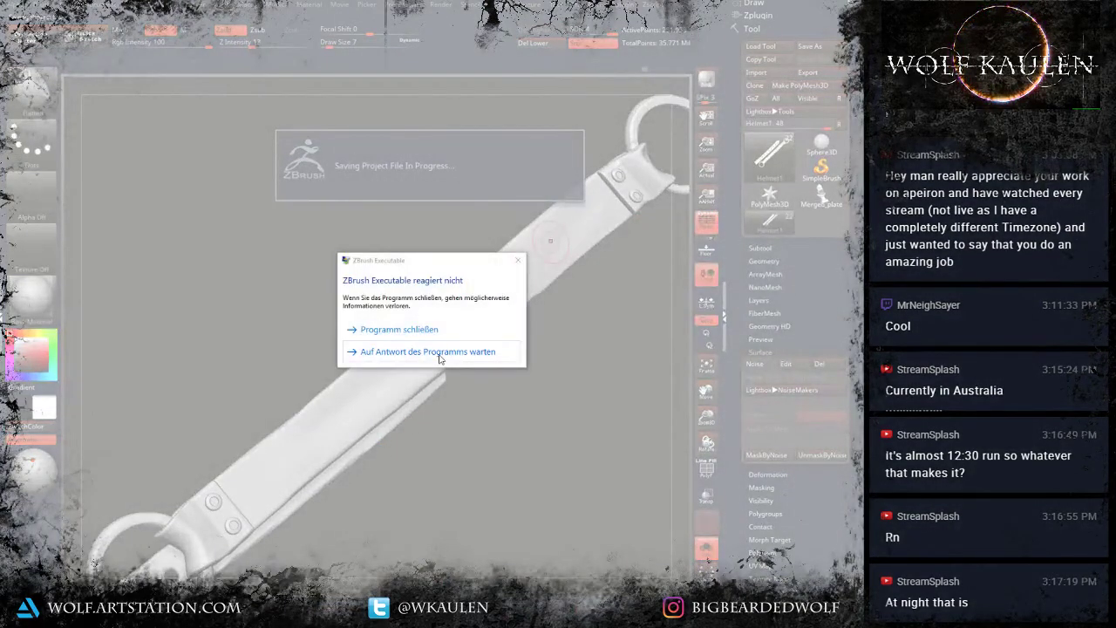
click(441, 352)
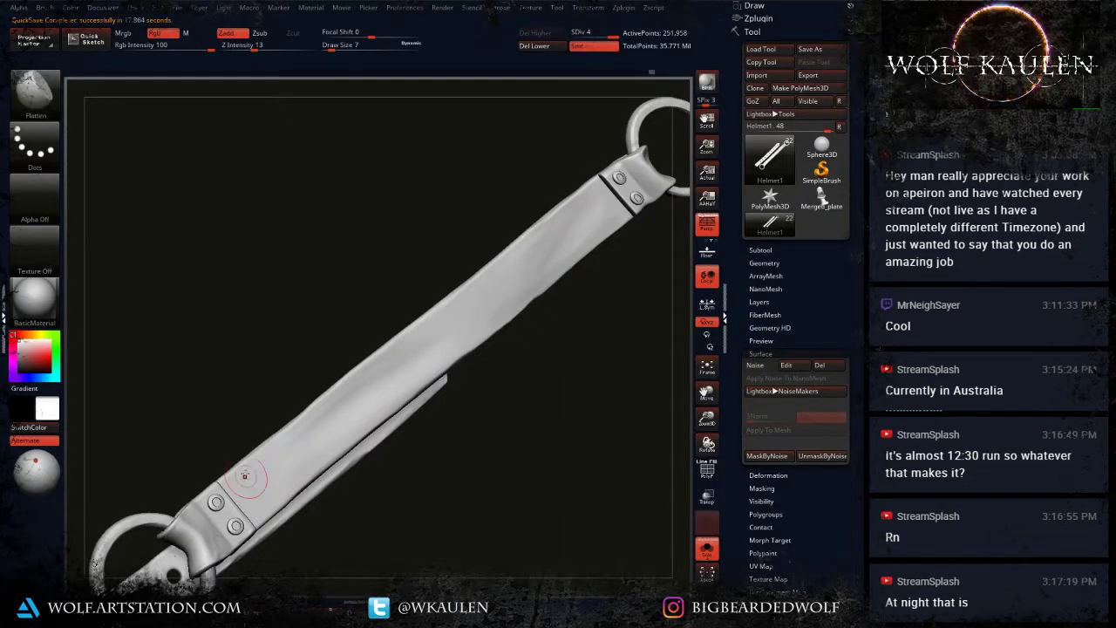
Step: Flatten the curved leather of the lower loop where it bends around the ring, reducing Draw Size to 4
mouse_move(238, 479)
right_down()
mouse_move(223, 521)
mouse_move(228, 374)
mouse_move(204, 404)
right_up()
mouse_move(148, 440)
mouse_down()
mouse_move(131, 464)
mouse_move(136, 452)
mouse_up()
mouse_move(134, 458)
right_down()
mouse_move(131, 445)
mouse_move(131, 462)
right_up()
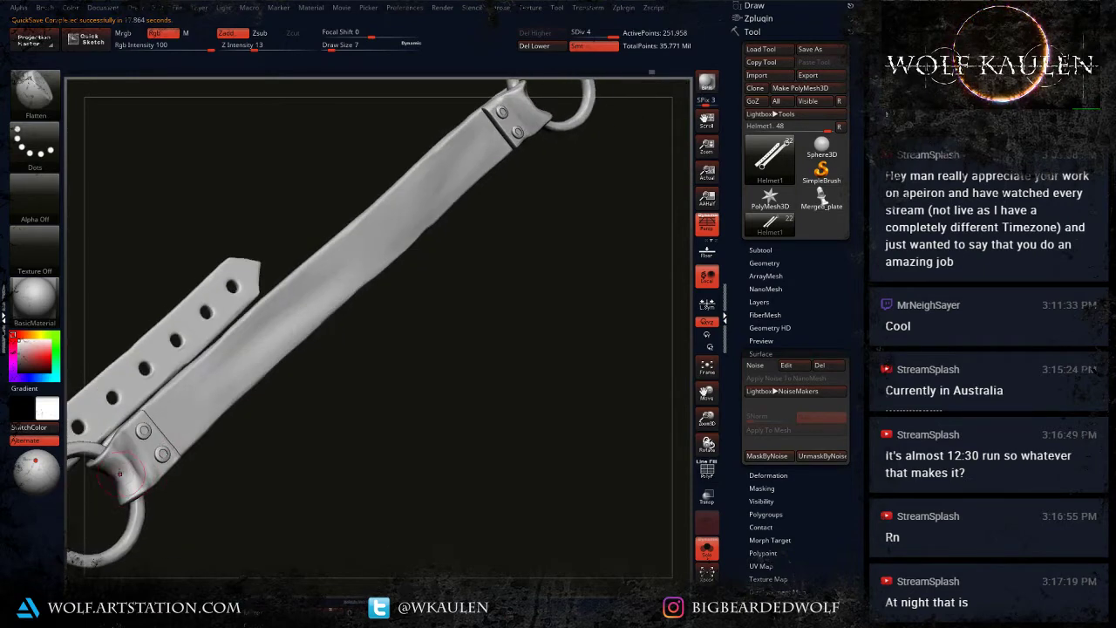
drag(129, 467, 123, 479)
right_drag(123, 479, 136, 413)
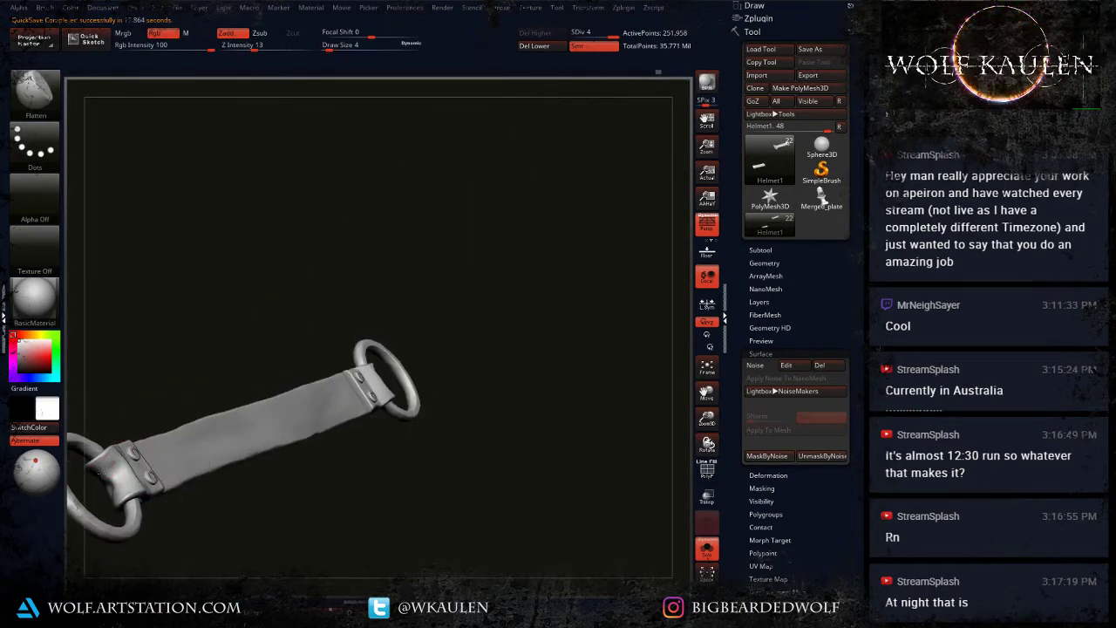
right_drag(112, 481, 528, 385)
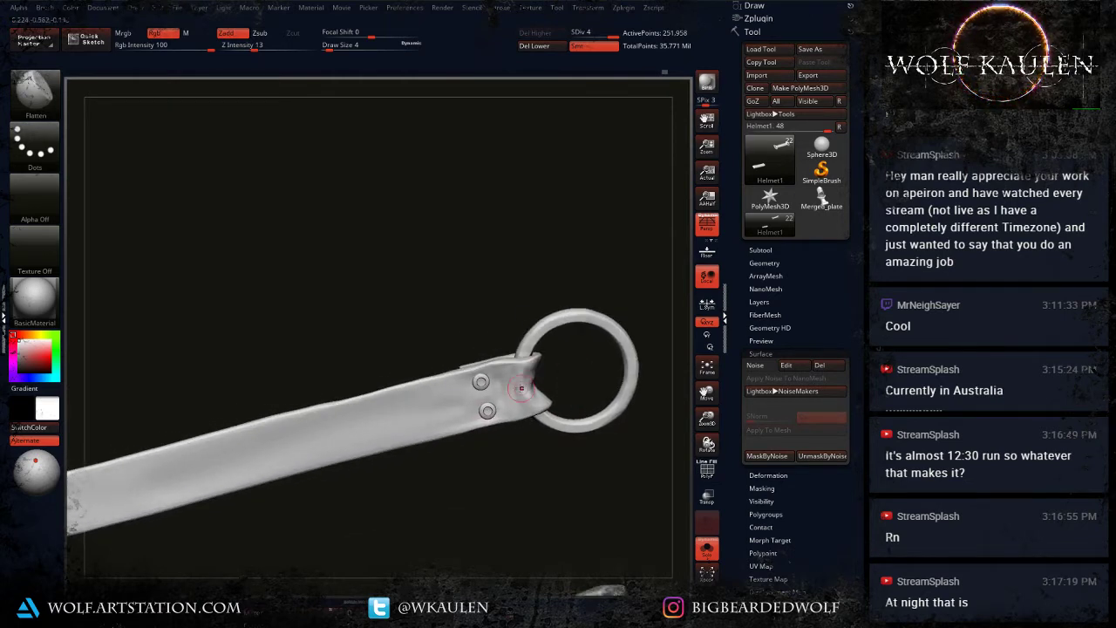
Step: Flatten the side edge where the riveted loop overlaps the strap at Draw Size 3
right_drag(537, 429, 514, 478)
mouse_move(479, 373)
ctrl+right_down()
mouse_move(481, 414)
mouse_move(479, 378)
mouse_move(453, 451)
mouse_move(512, 392)
ctrl+right_up()
key(s)
click(465, 389)
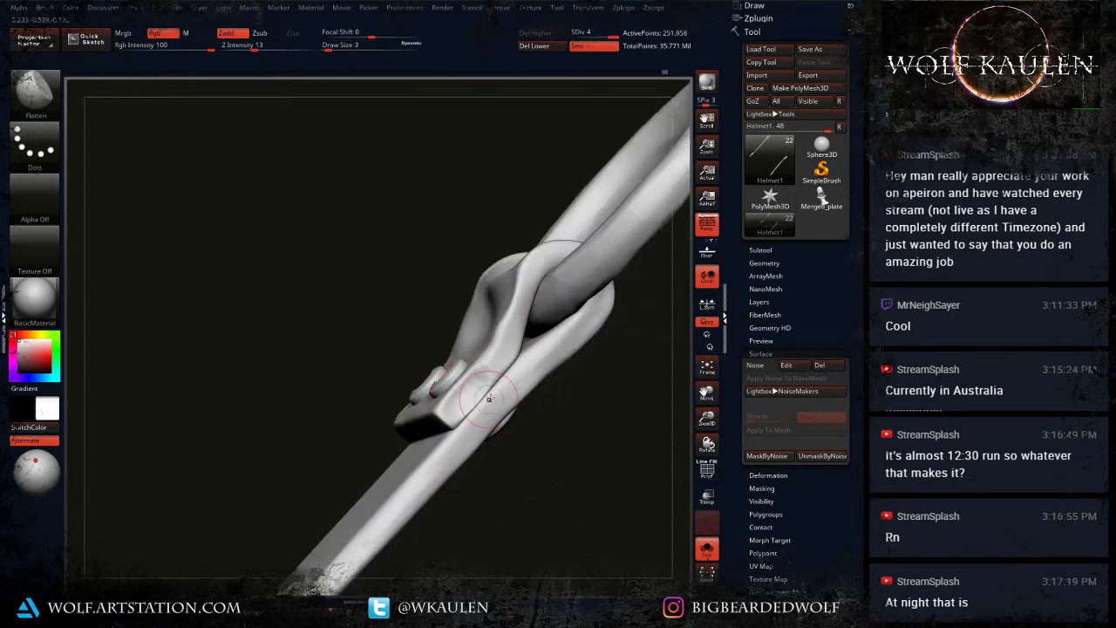
drag(469, 439, 352, 577)
Step: Flatten wear into the leather loop's folded rim around the ring at Draw Size 3
mouse_move(384, 528)
right_down()
mouse_move(532, 480)
mouse_move(513, 469)
right_up()
mouse_move(195, 343)
mouse_down()
mouse_move(252, 346)
mouse_move(336, 450)
mouse_up()
mouse_move(337, 450)
right_down()
mouse_move(409, 448)
mouse_move(384, 395)
right_up()
right_drag(338, 318, 349, 331)
drag(345, 329, 342, 371)
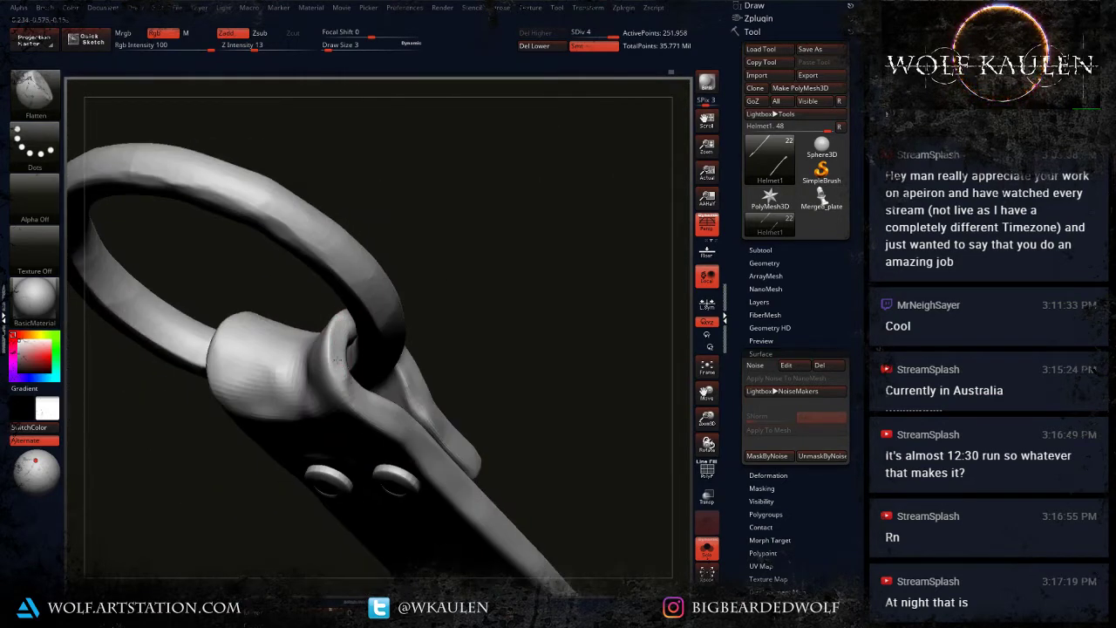
ctrl+right_drag(378, 430, 441, 331)
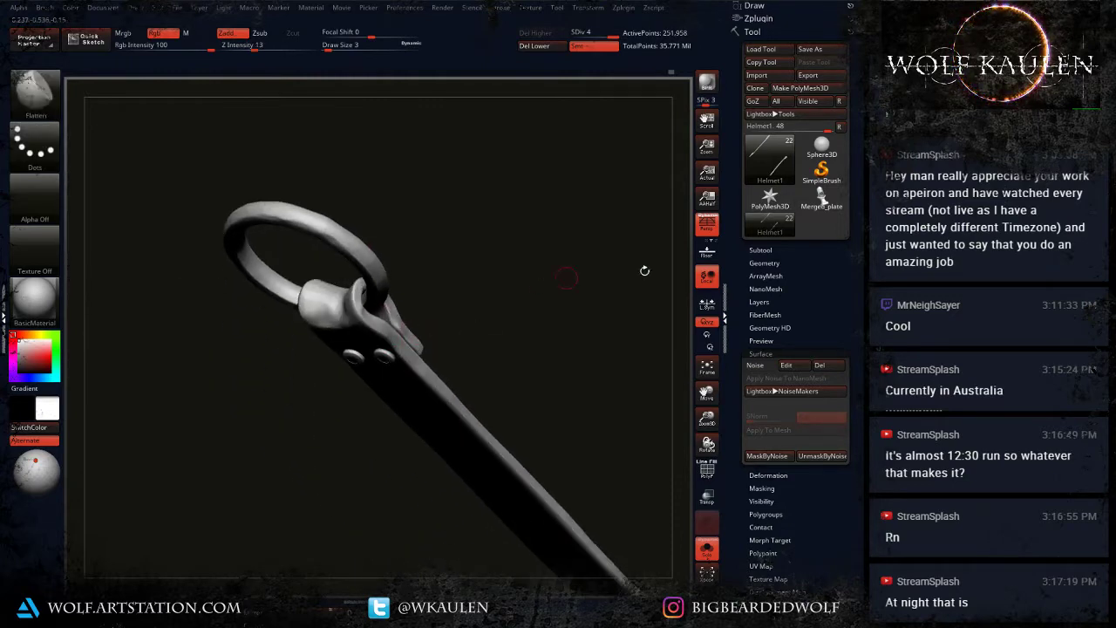
Step: Turn off Solo mode to show the whole bust and bring the perforated strap on the helmet into close view
click(707, 548)
right_drag(601, 475, 468, 404)
key(f)
key(f)
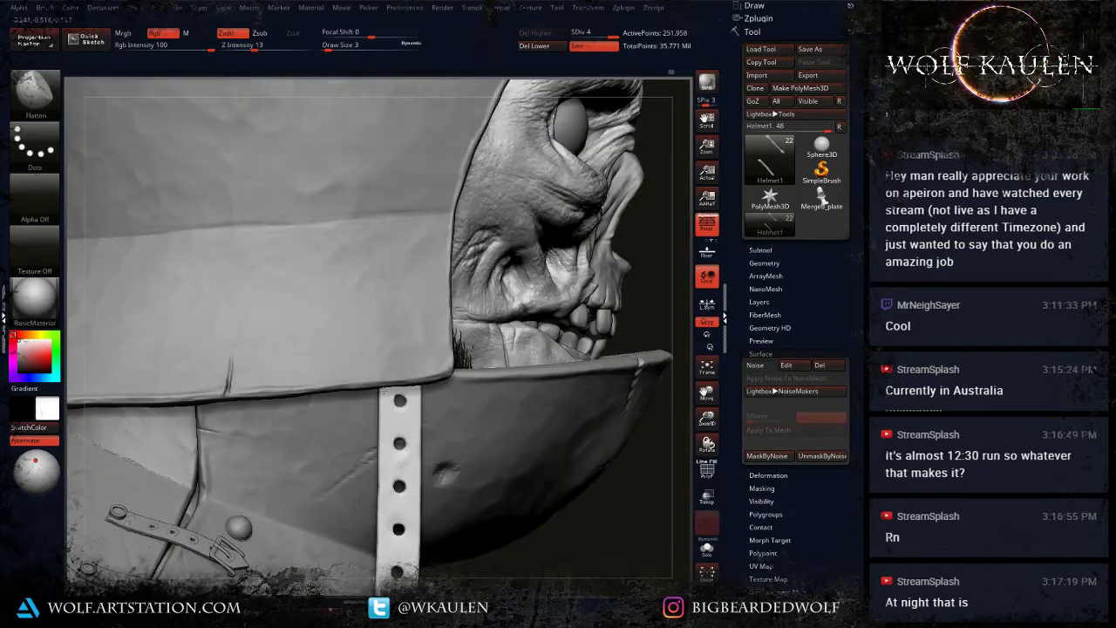
alt+right_drag(420, 522, 359, 394)
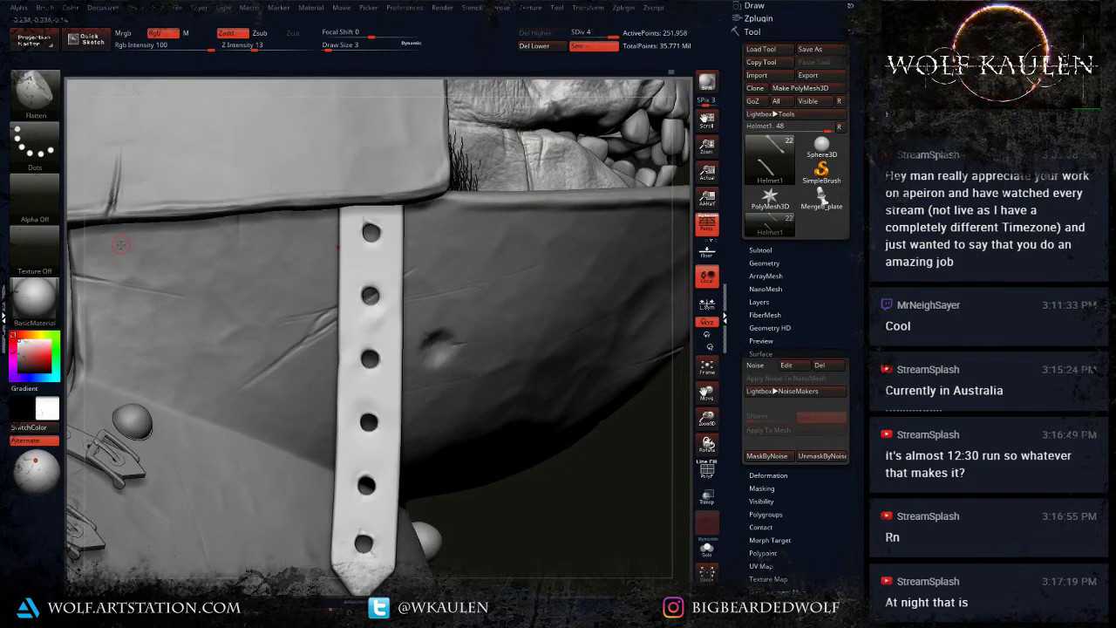
Step: Add a layer named Base to the perforated strap's subtool
click(779, 301)
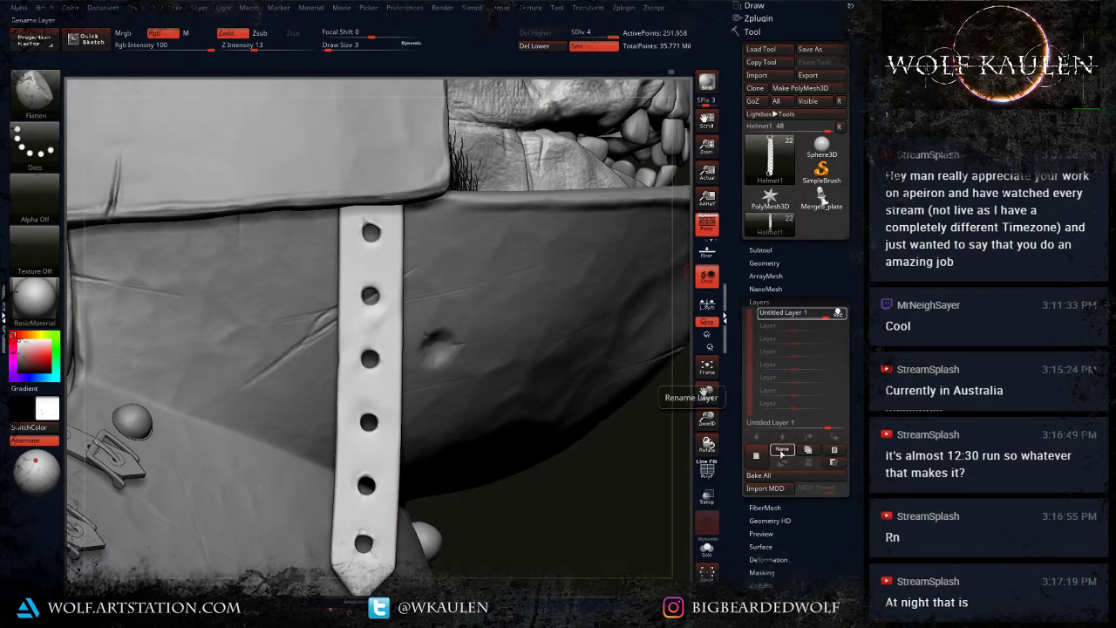
click(781, 451)
text(base)
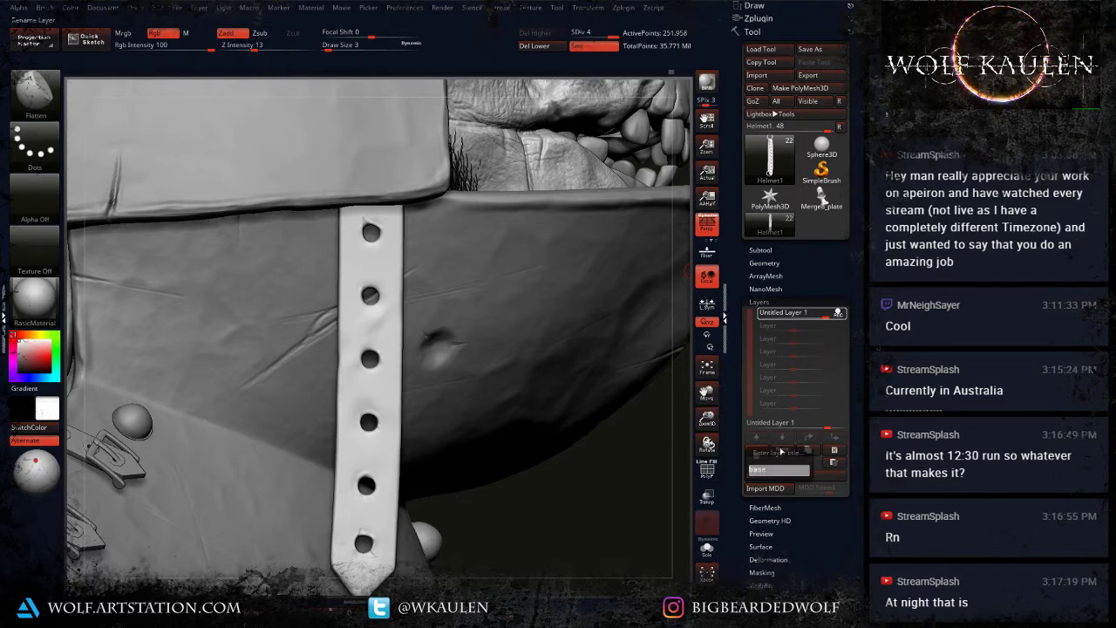
key(Return)
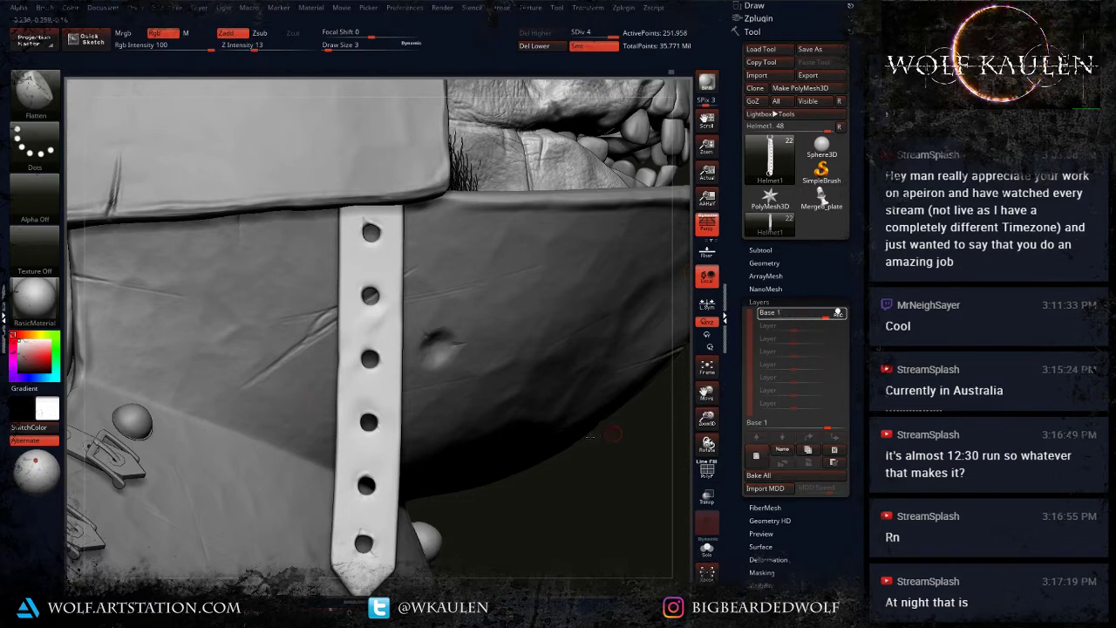
Step: Isolate the strap subtool in Solo mode and hide the metal rings at both ends of the plain strap
drag(613, 433, 405, 318)
click(707, 549)
alt+drag(468, 343, 402, 440)
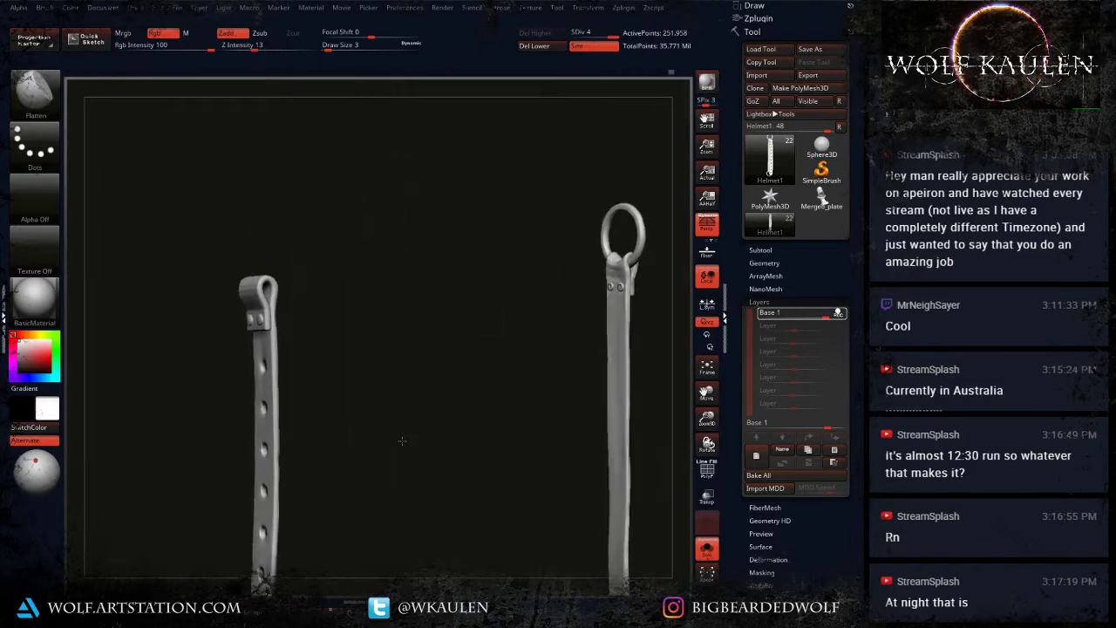
ctrl+shift+click(642, 238)
alt+drag(620, 372, 572, 260)
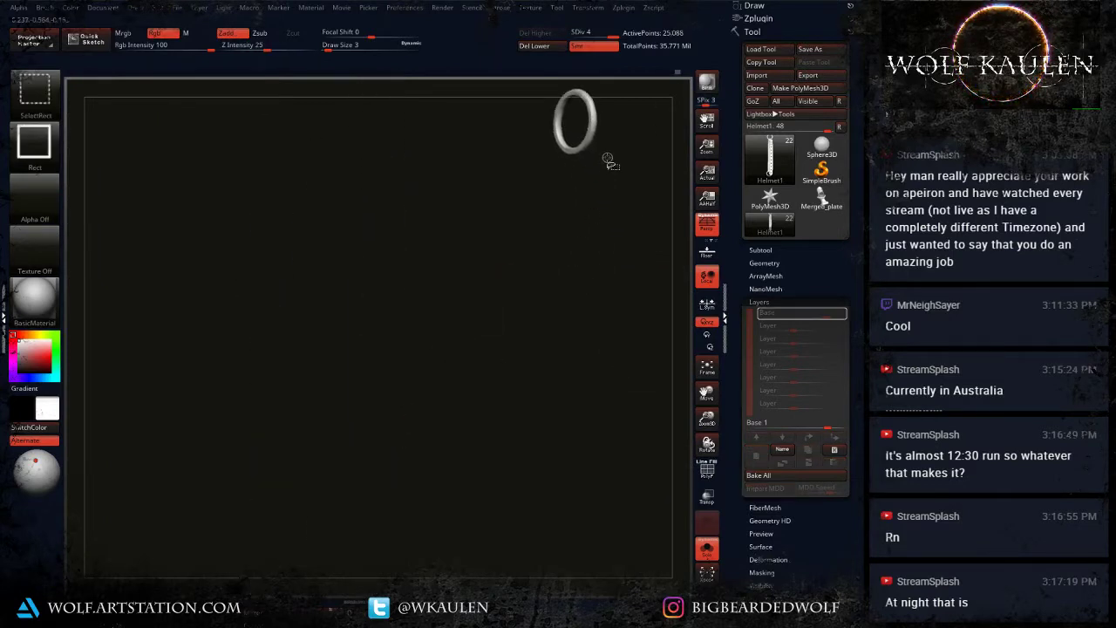
ctrl+shift+click(591, 133)
alt+drag(590, 563, 553, 388)
ctrl+shift+click(558, 367)
alt+drag(512, 228, 521, 441)
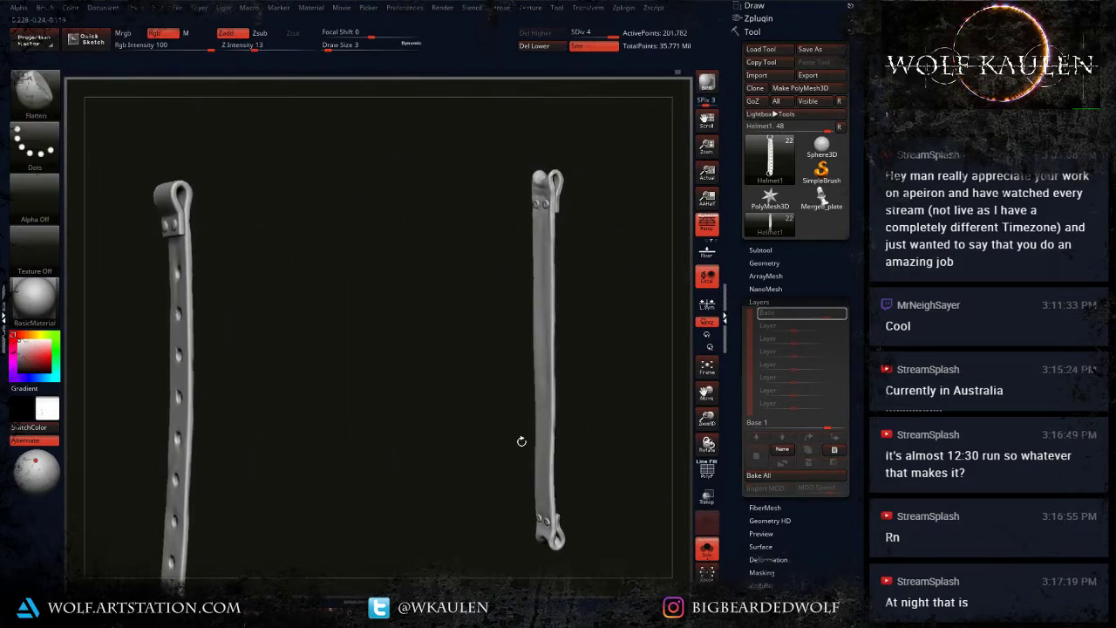
Step: Hide the two front rivets on the perforated strap's leather loop
mouse_move(482, 246)
mouse_down()
mouse_move(500, 241)
mouse_move(452, 251)
mouse_up()
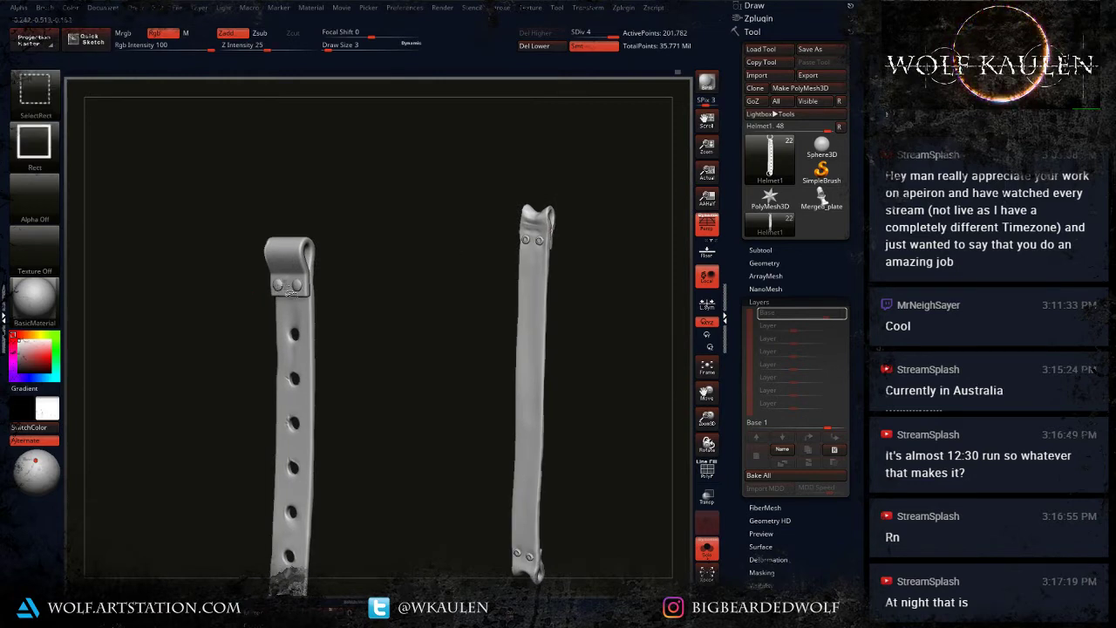
ctrl+shift+click(279, 287)
ctrl+shift+click(298, 288)
mouse_move(383, 388)
alt+mouse_down()
mouse_move(375, 242)
mouse_move(286, 435)
alt+mouse_up()
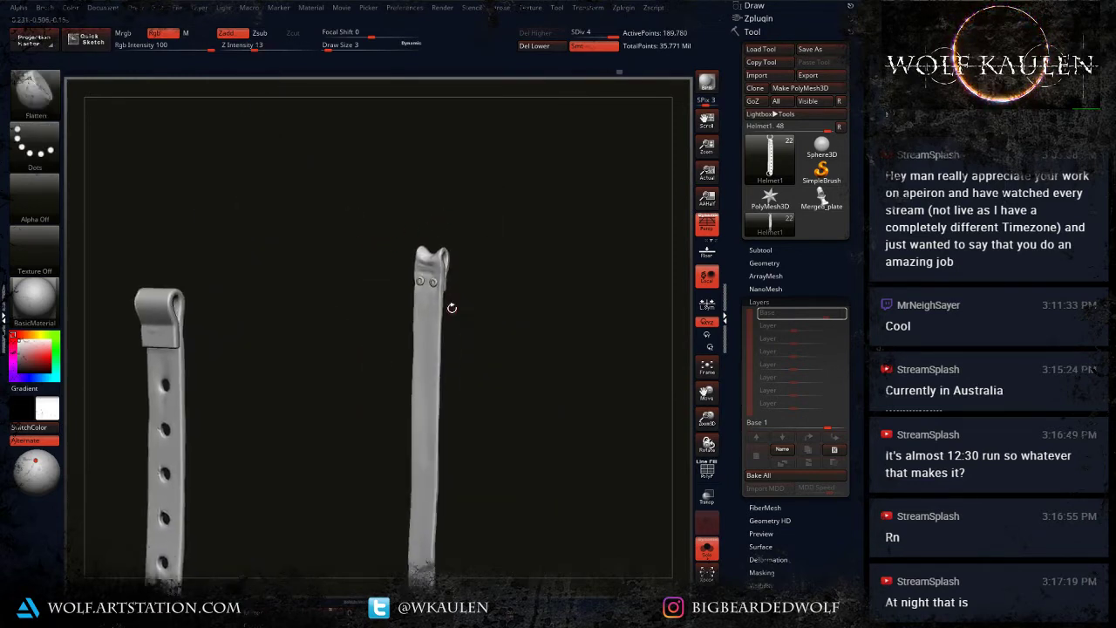
Step: Hide the two rivets on the front of the plain strap's upper loop
mouse_move(451, 307)
alt+mouse_down()
mouse_move(421, 316)
mouse_move(386, 414)
alt+mouse_up()
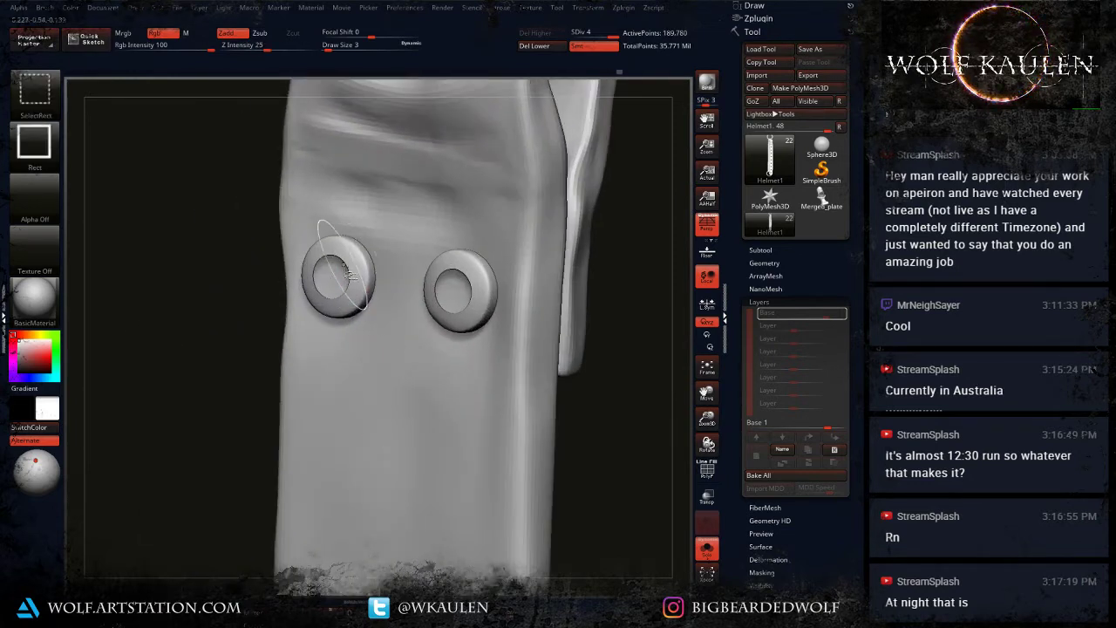
ctrl+shift+click(359, 272)
ctrl+shift+click(468, 273)
mouse_move(512, 322)
mouse_down()
mouse_move(428, 301)
mouse_move(488, 284)
mouse_up()
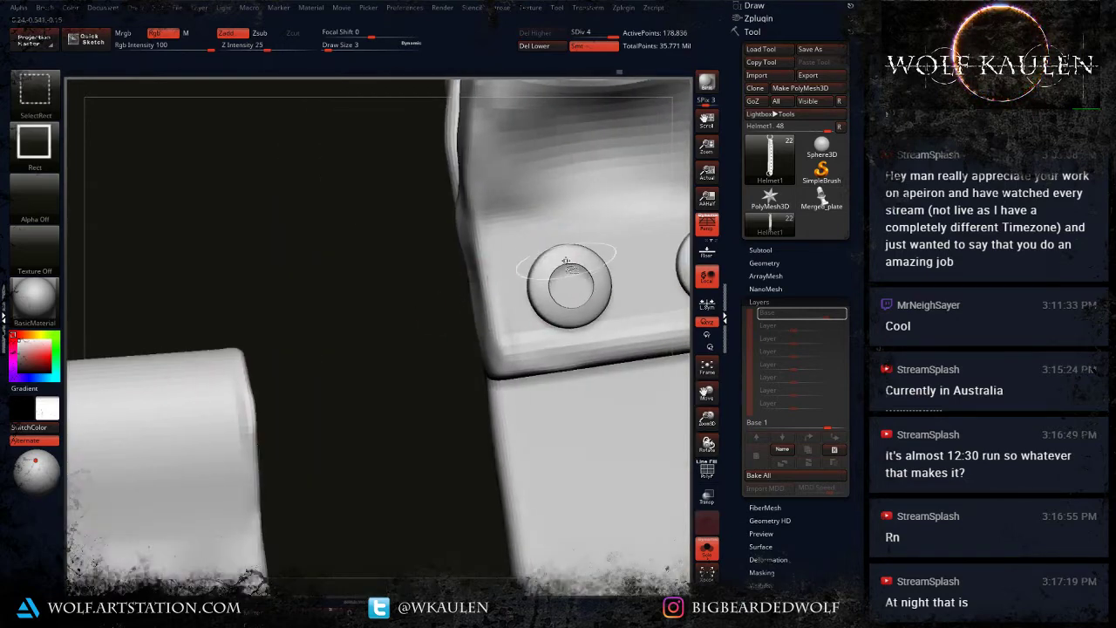
Step: Hide the two rivets on the opposite face of the plain strap's upper loop
ctrl+shift+click(566, 260)
alt+drag(639, 270, 452, 277)
ctrl+shift+click(511, 275)
alt+drag(485, 367, 472, 302)
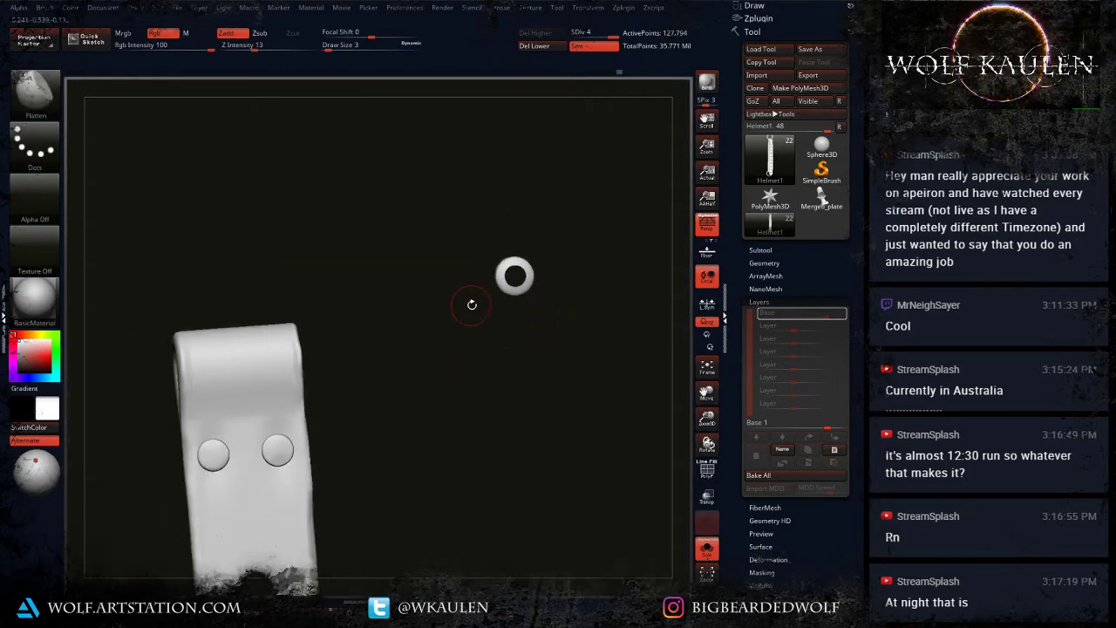
key(ctrl+z)
ctrl+shift+click(500, 287)
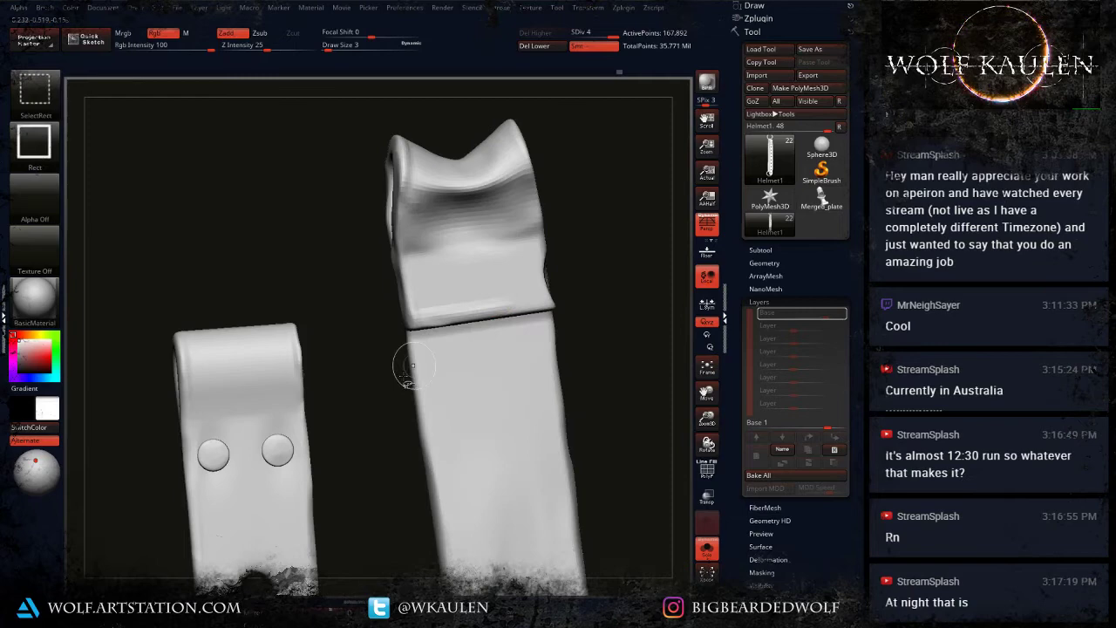
Step: Hide the two rivets on the opposite face of the perforated strap's loop
ctrl+shift+click(280, 455)
ctrl+shift+click(223, 459)
alt+drag(355, 503, 373, 216)
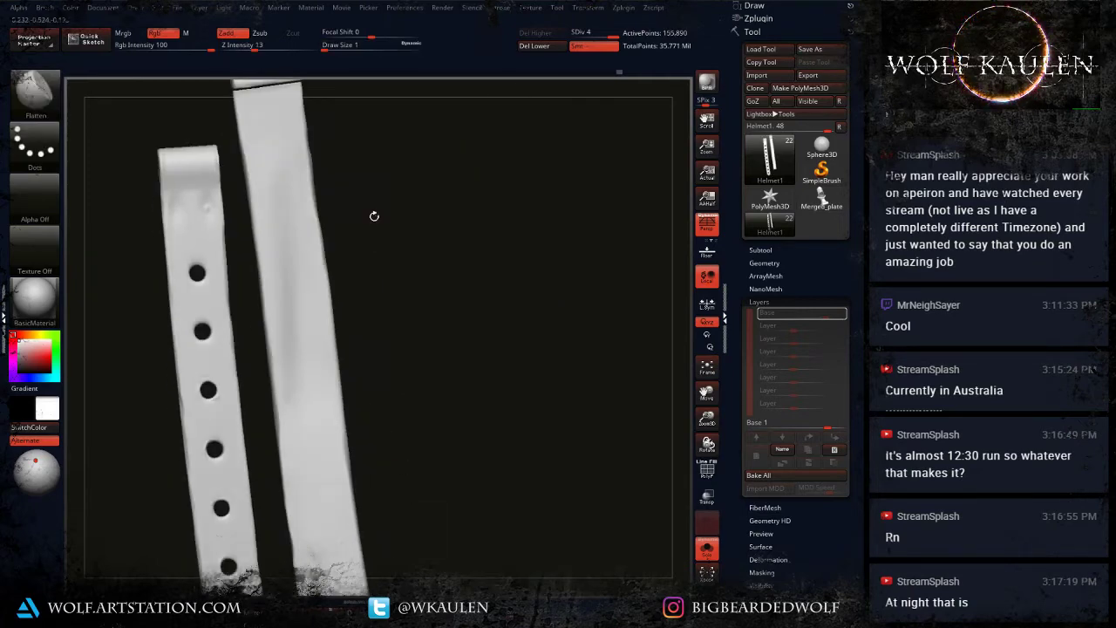
Step: Hide the two rivets on the plain strap's lower loop, leaving only the leather parts shown
mouse_move(388, 384)
alt+mouse_down()
mouse_move(417, 226)
mouse_move(431, 245)
mouse_move(427, 297)
alt+mouse_up()
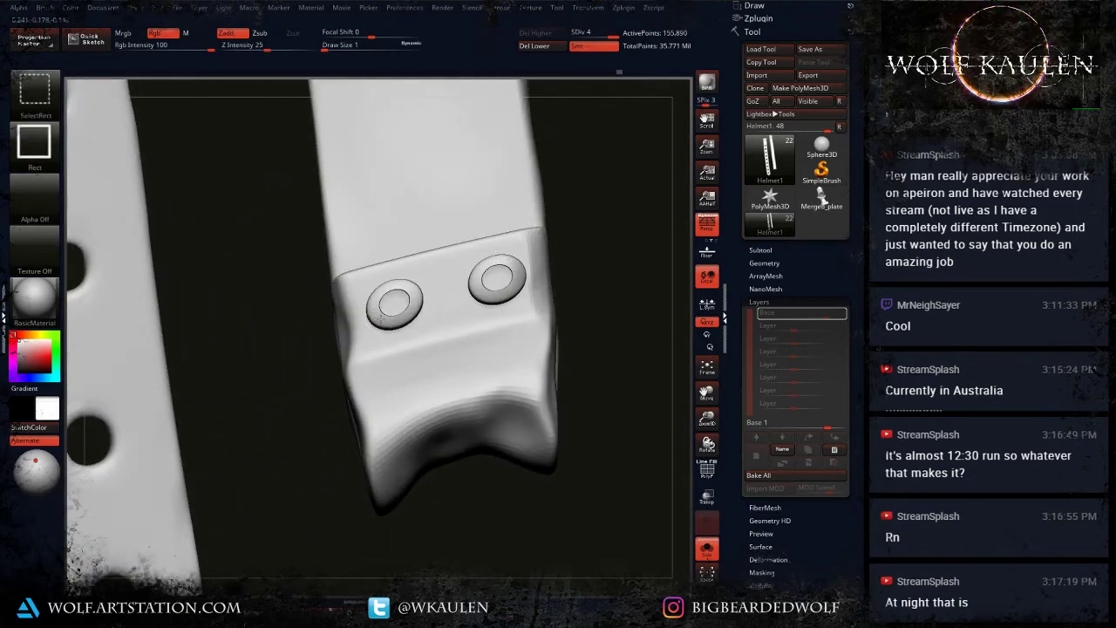
ctrl+shift+click(382, 315)
ctrl+shift+click(481, 299)
alt+drag(313, 392, 446, 274)
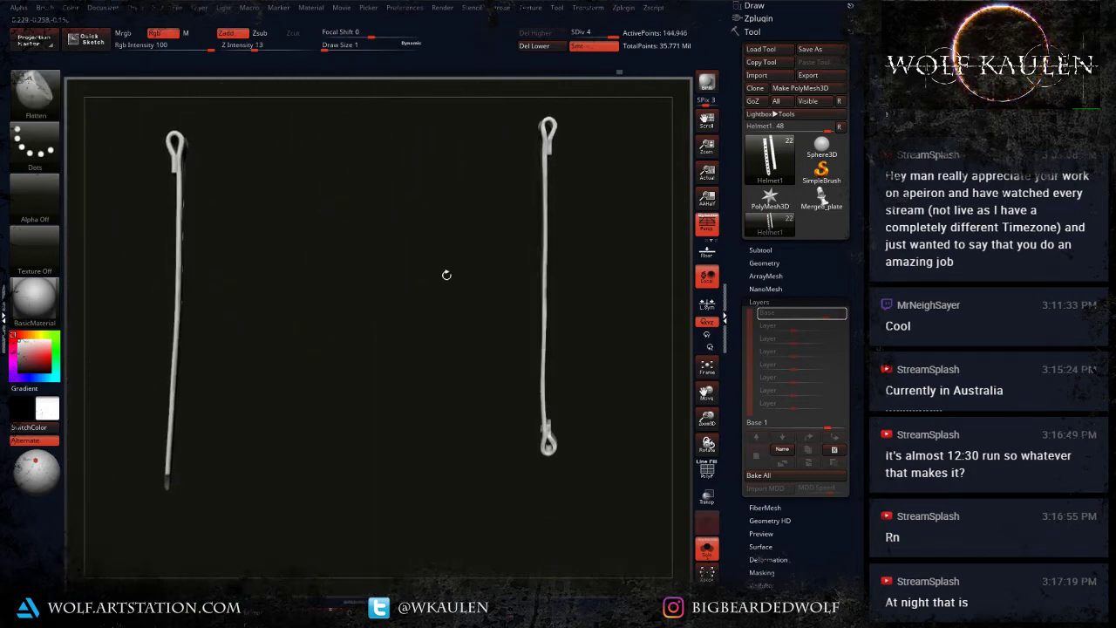
Step: Set up the Standard brush with a DragRect stroke and a Leathery_Skin alpha of fine diagonal scratches
alt+drag(417, 356, 420, 376)
key(b)
key(s)
key(t)
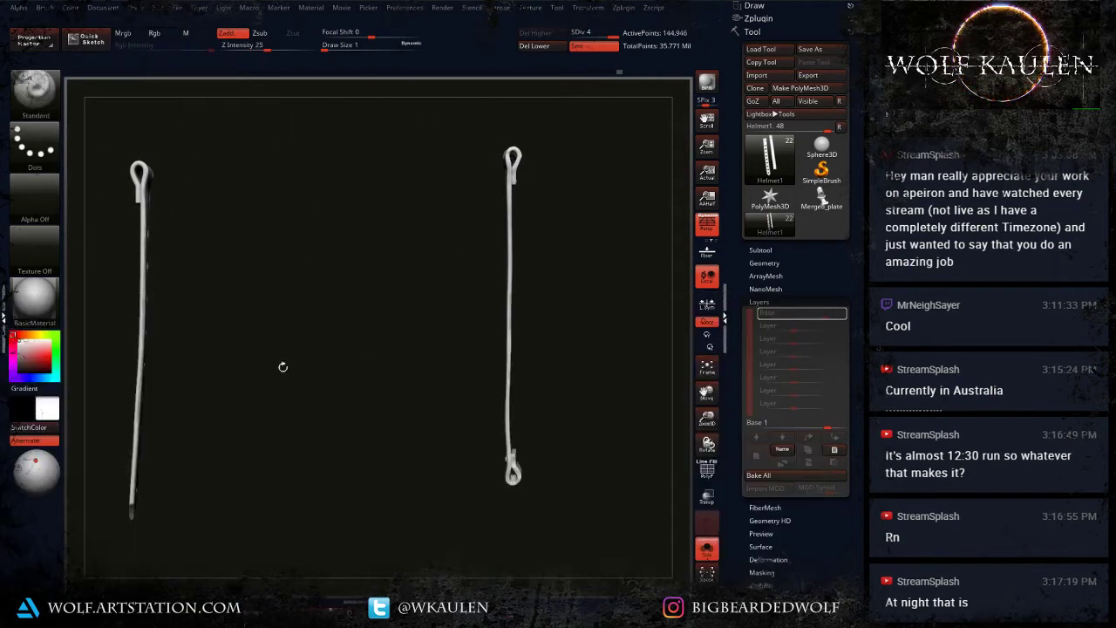
click(48, 152)
click(151, 155)
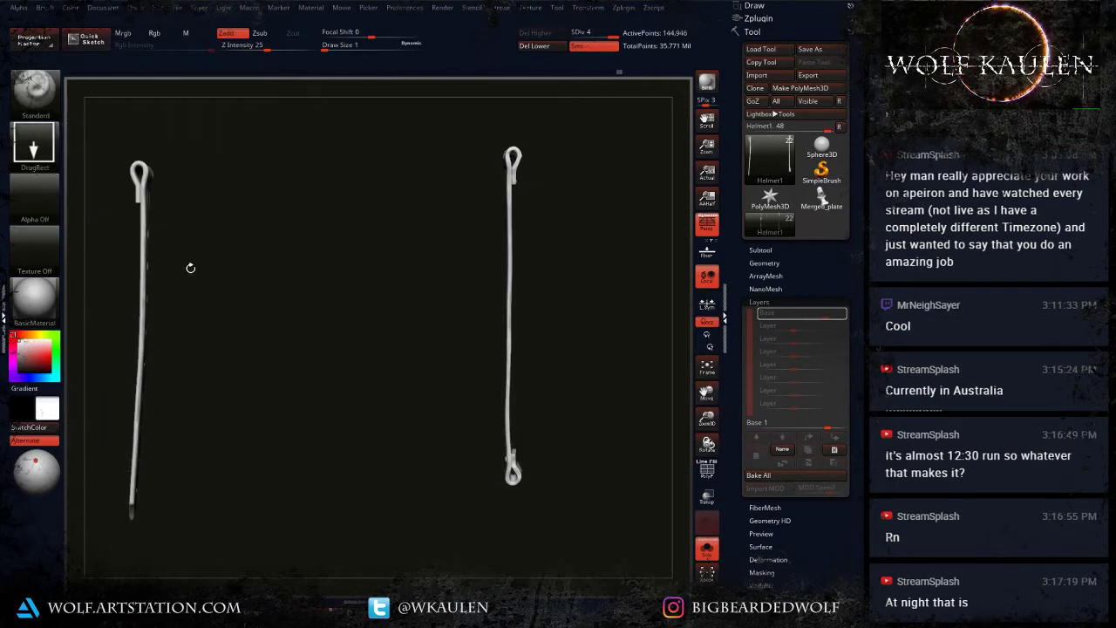
key(comma)
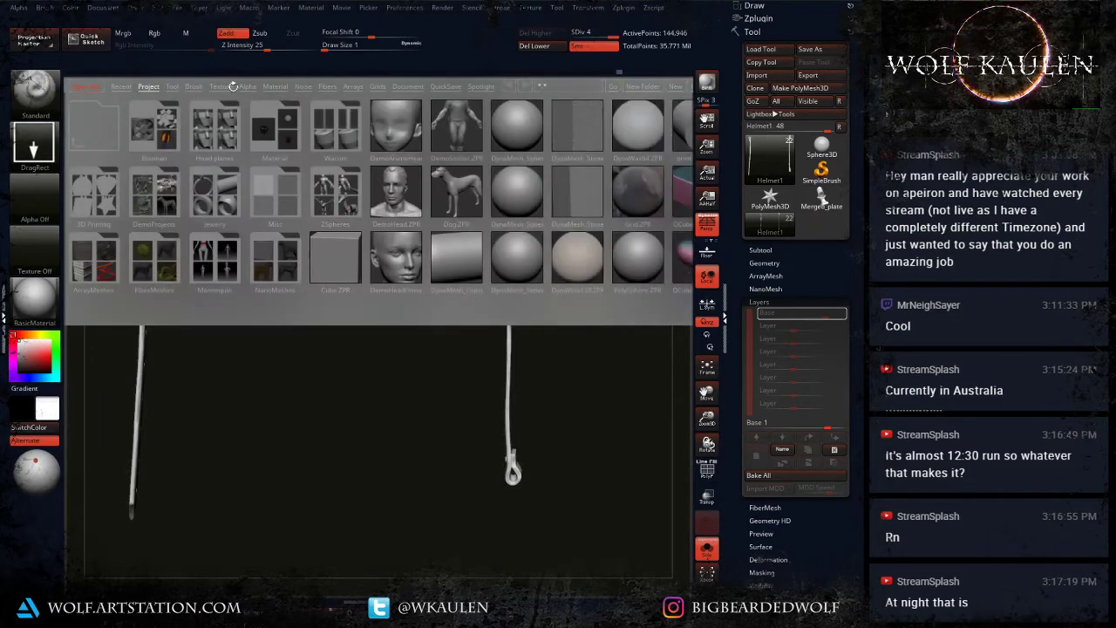
click(247, 87)
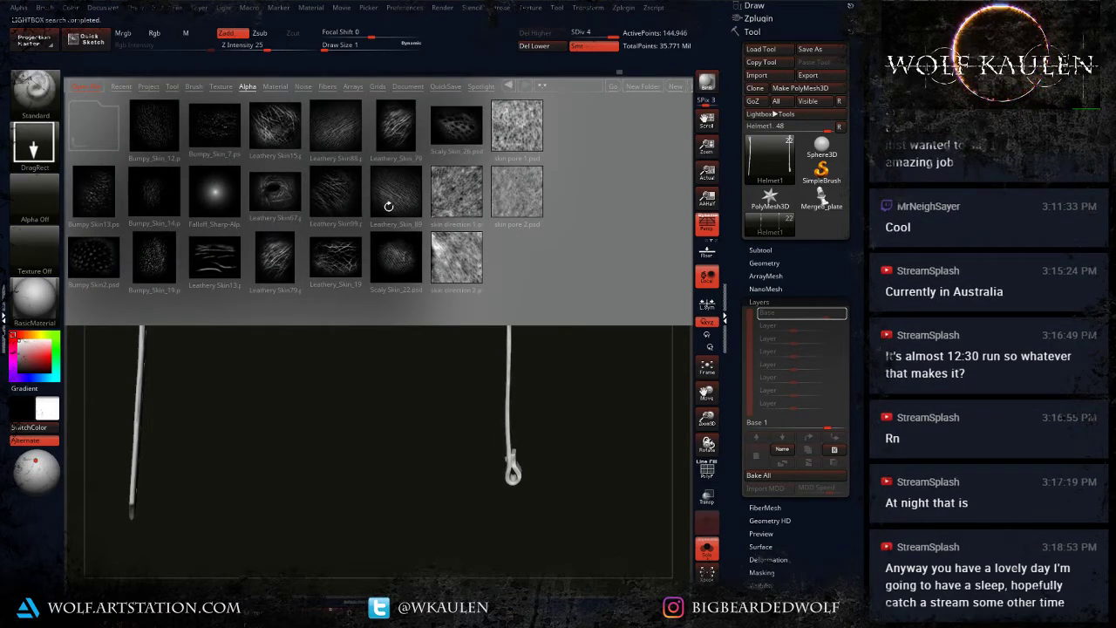
double_click(390, 209)
click(276, 414)
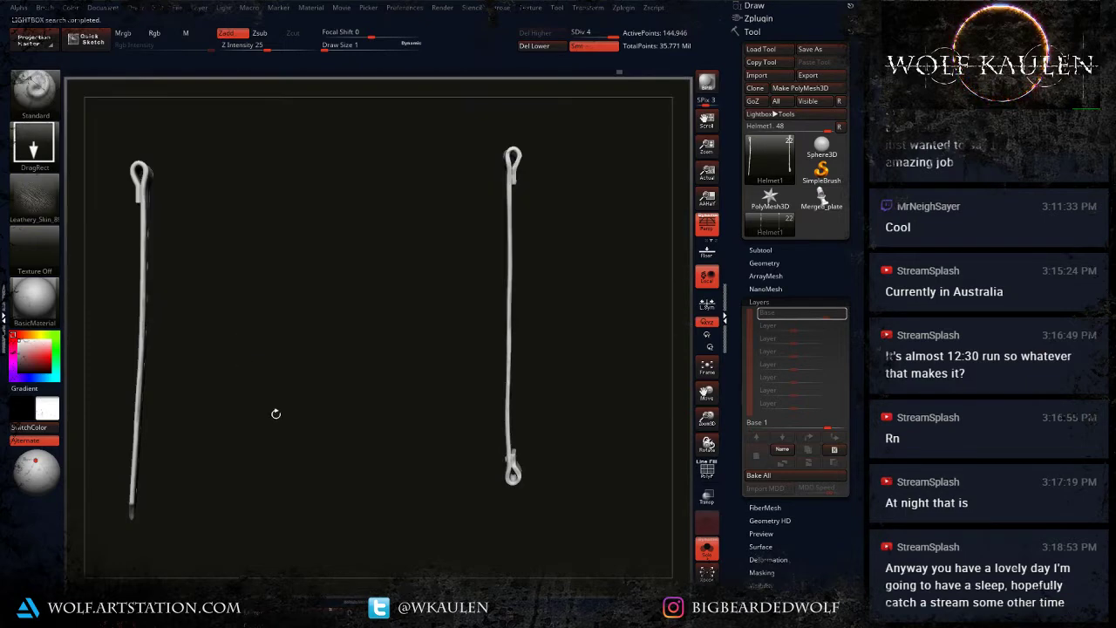
Step: Try stamping the leather alpha on the plain strap just below its upper loop
mouse_move(350, 388)
mouse_down()
mouse_move(285, 394)
mouse_move(251, 416)
mouse_up()
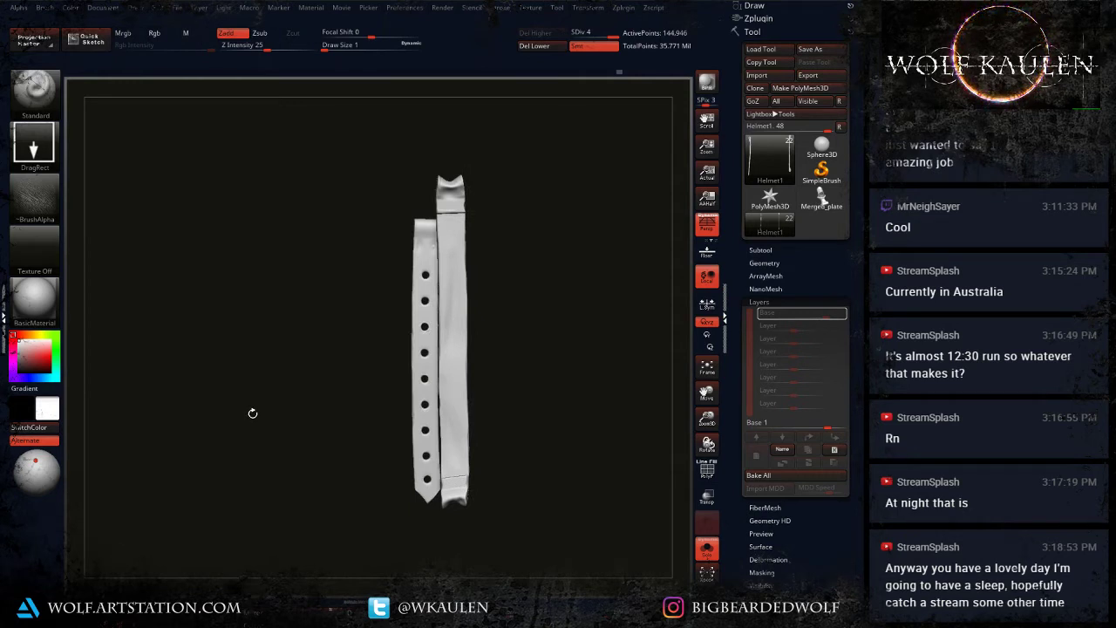
alt+right_drag(321, 357, 294, 471)
ctrl+right_drag(459, 323, 383, 511)
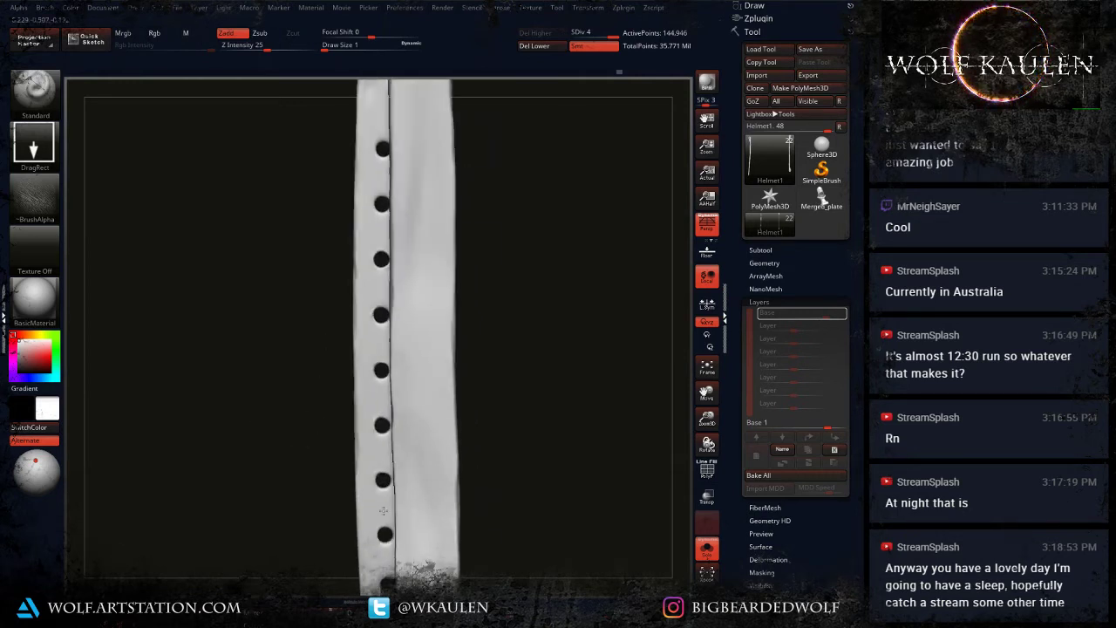
alt+right_drag(429, 269, 362, 556)
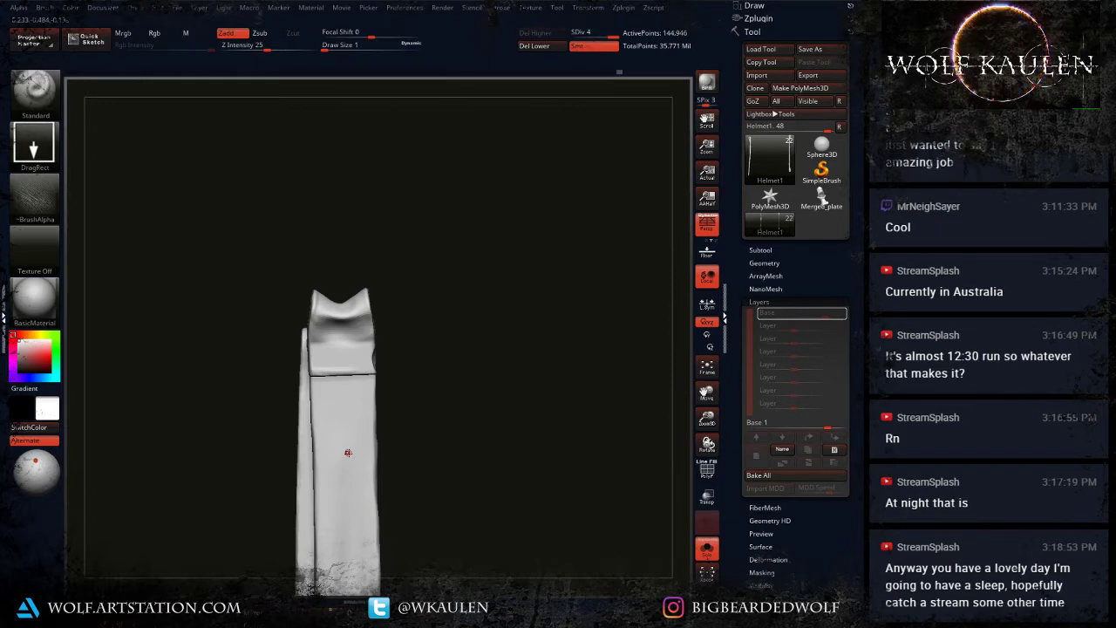
ctrl+right_drag(365, 427, 318, 533)
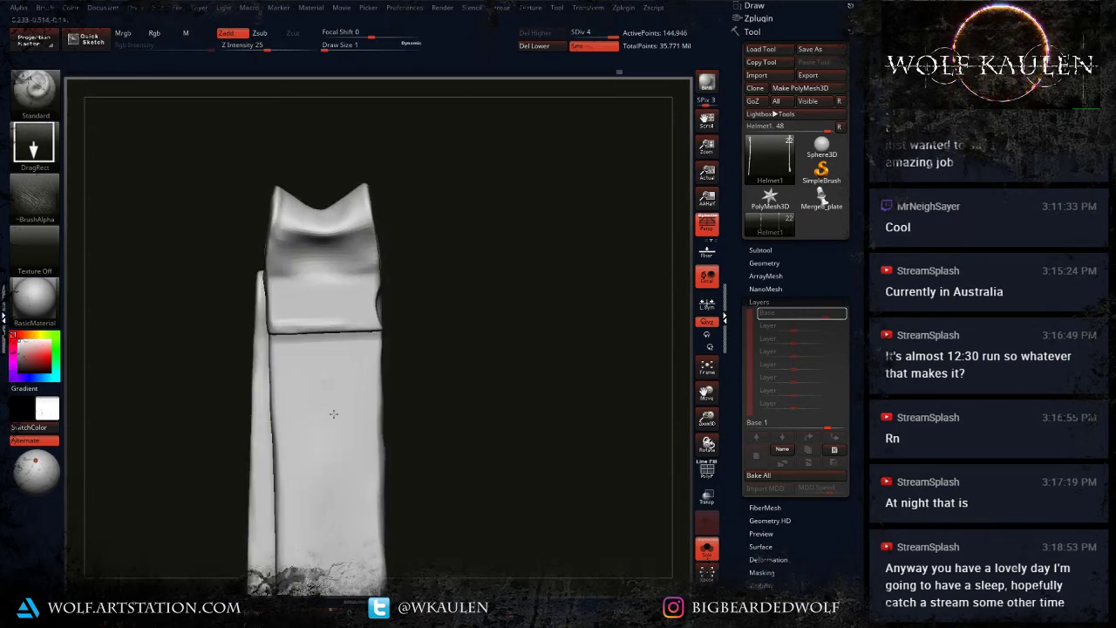
mouse_move(328, 377)
mouse_down()
mouse_move(291, 464)
mouse_move(237, 547)
mouse_move(217, 552)
mouse_up()
key(ctrl+z)
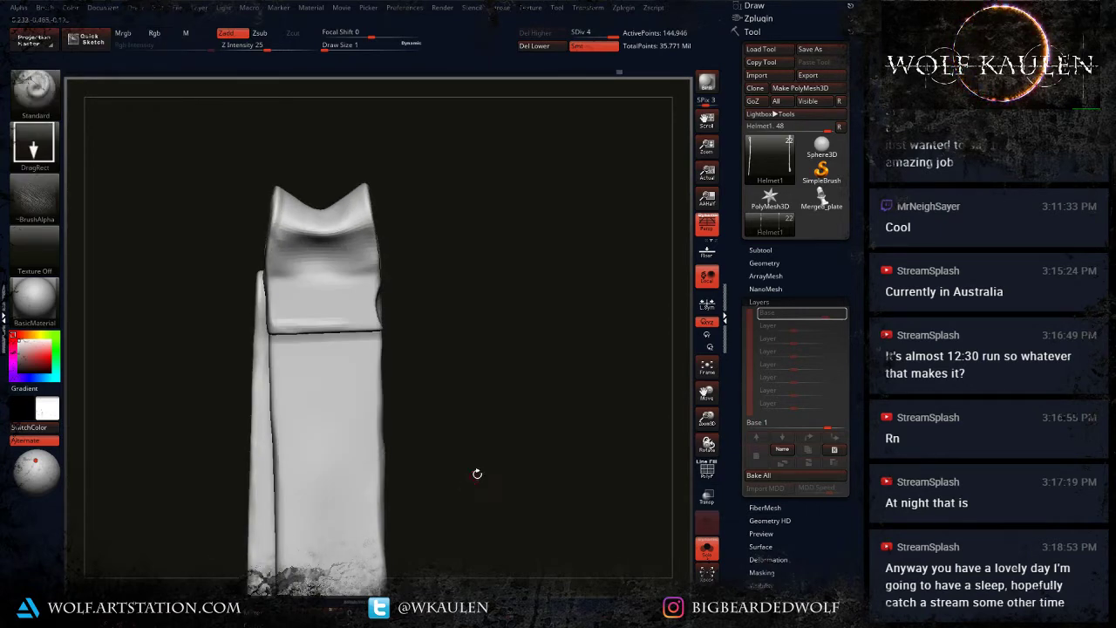
Step: Try subdividing the strap mesh and stamping the leather alpha on the plain strap again
key(ctrl+d)
ctrl+shift+click(496, 423)
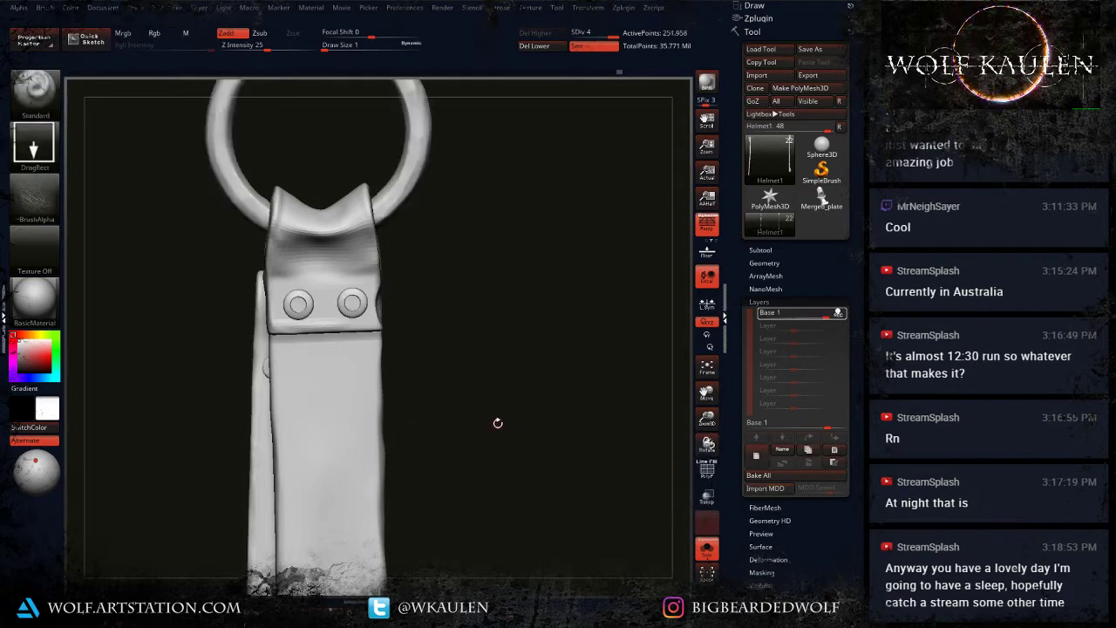
key(ctrl+z)
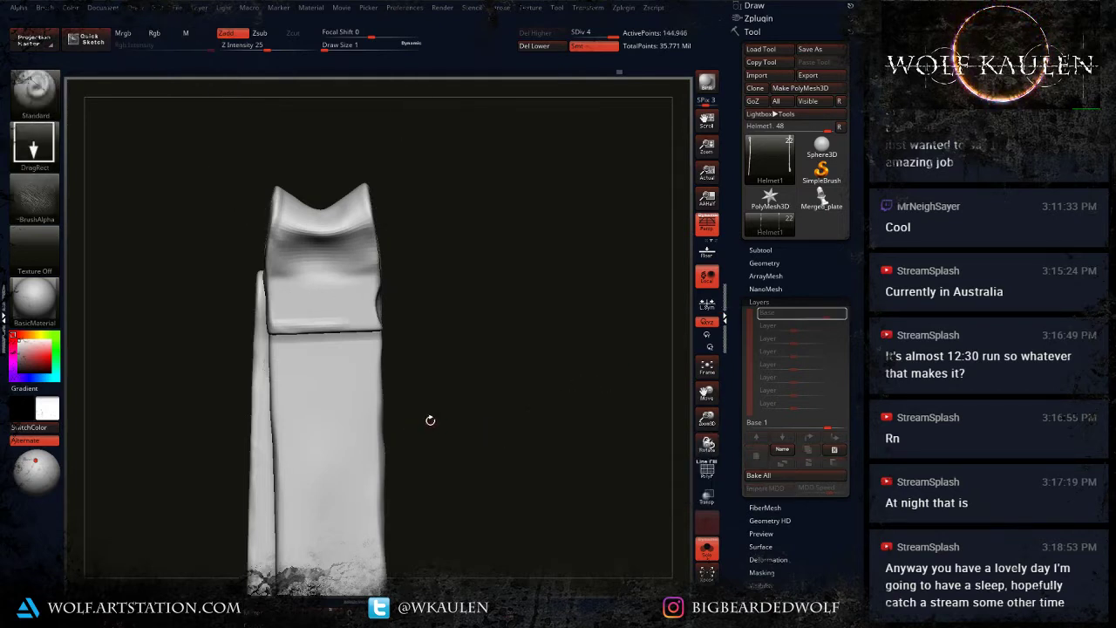
mouse_move(322, 446)
mouse_down()
mouse_move(513, 313)
mouse_move(486, 370)
mouse_move(450, 391)
mouse_move(462, 305)
mouse_up()
key(ctrl+z)
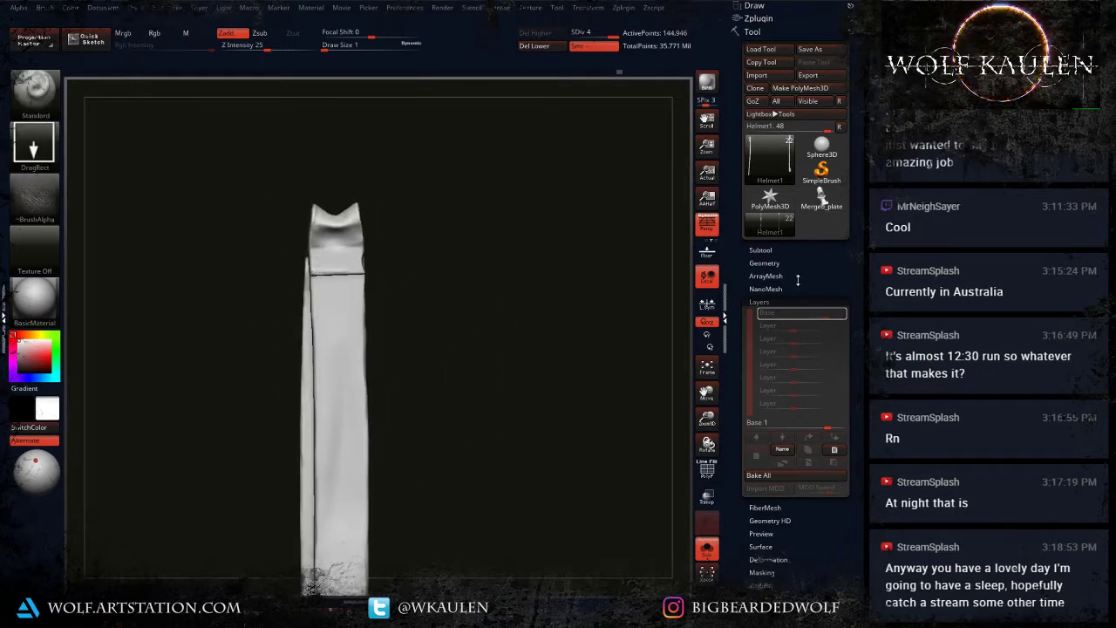
Step: With all strap parts shown and recording off on the Base layer, subdivide the mesh twice to SDiv 6
ctrl+shift+click(588, 284)
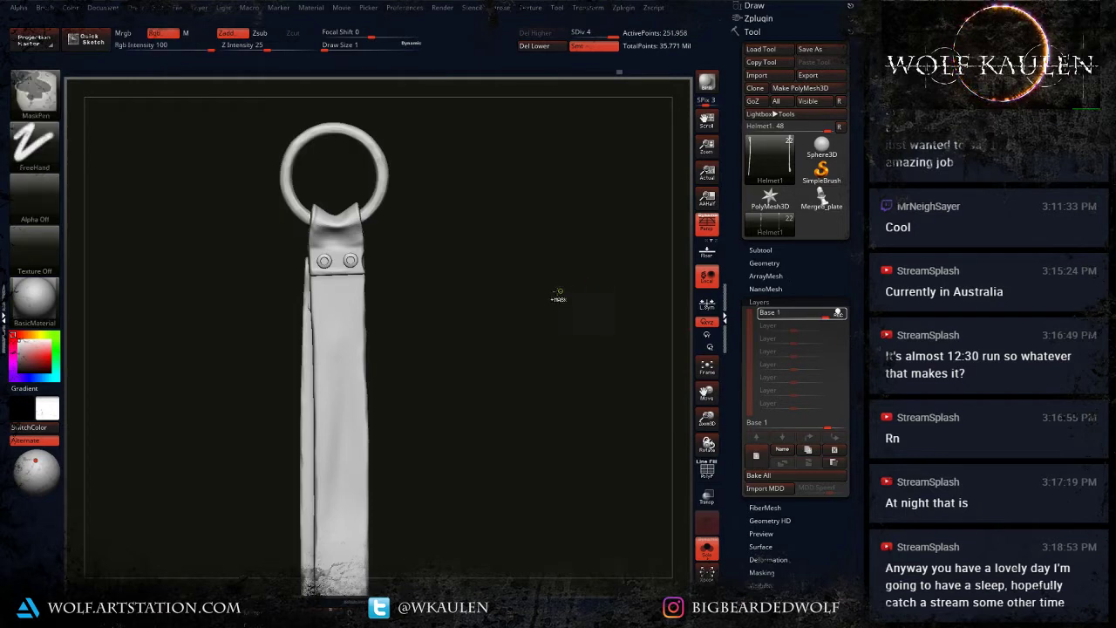
key(ctrl+d)
key(ctrl+d)
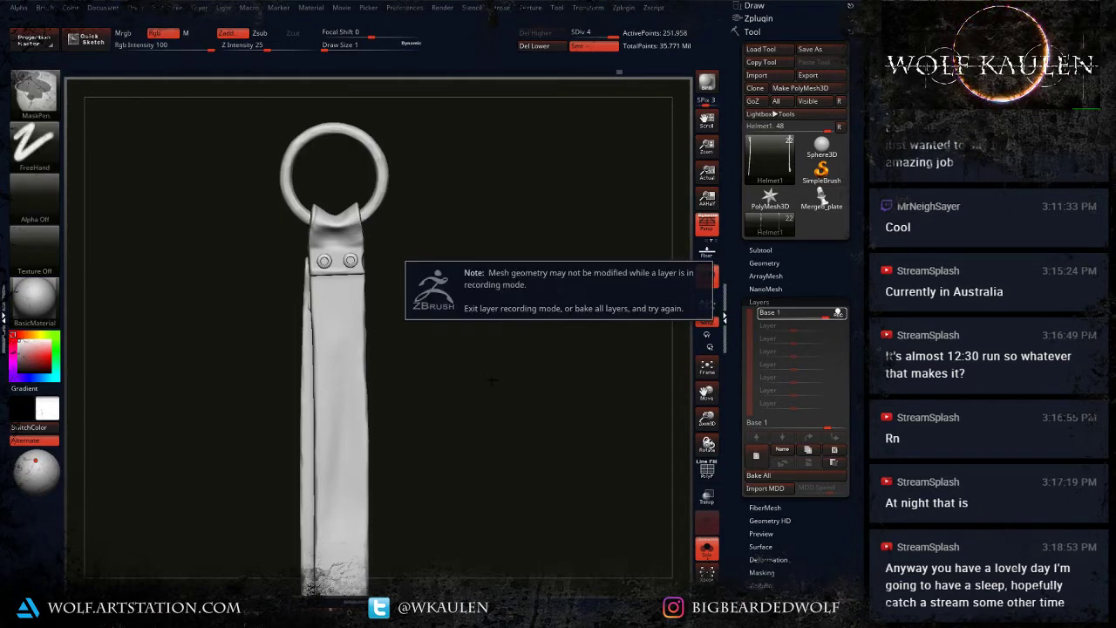
click(841, 314)
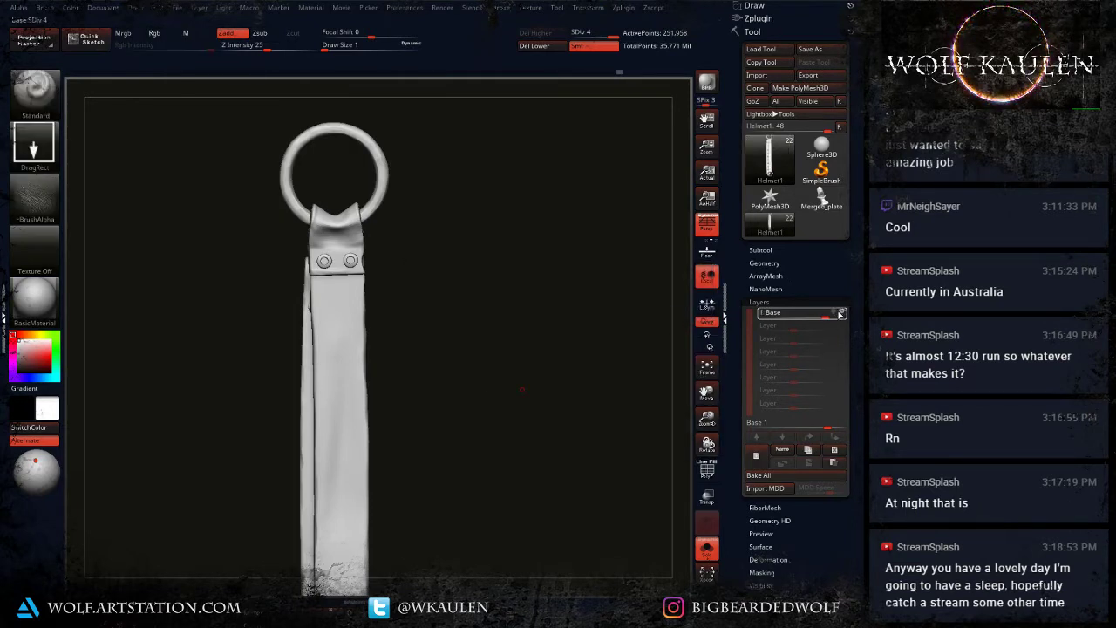
key(ctrl+d)
key(ctrl+d)
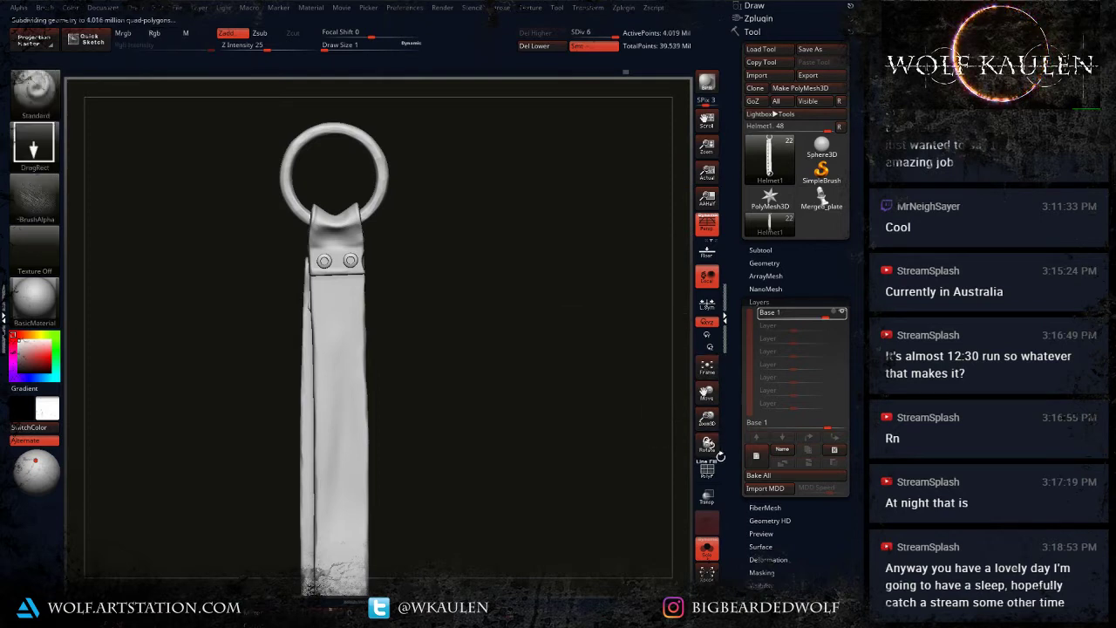
Step: Add a second layer to the strap subtool and name it Alphas
click(755, 459)
click(783, 454)
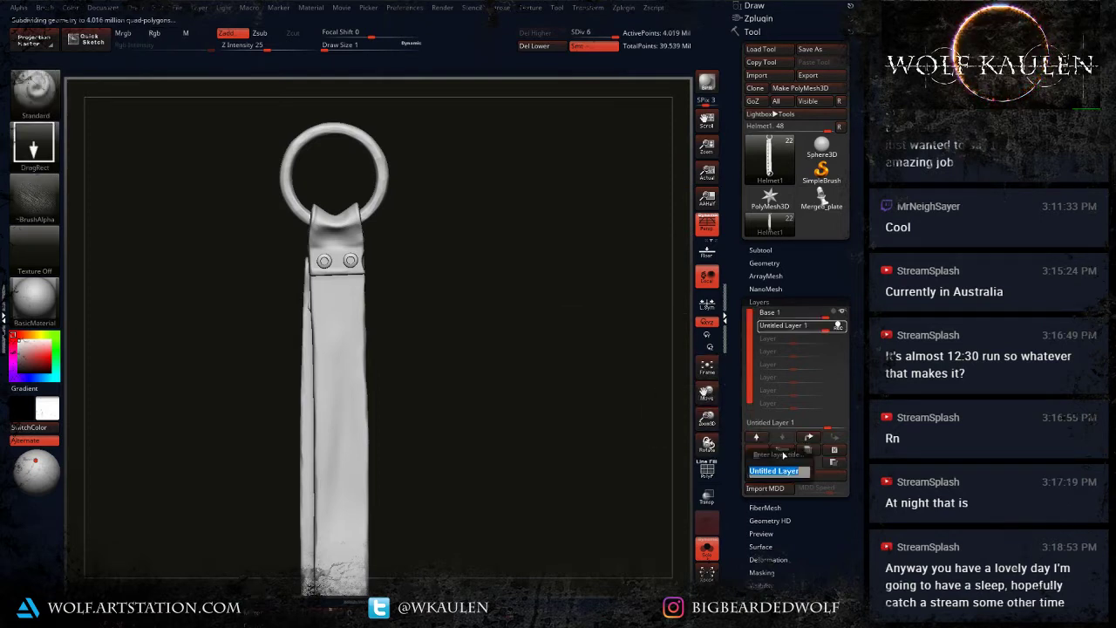
text(Alphas)
key(Return)
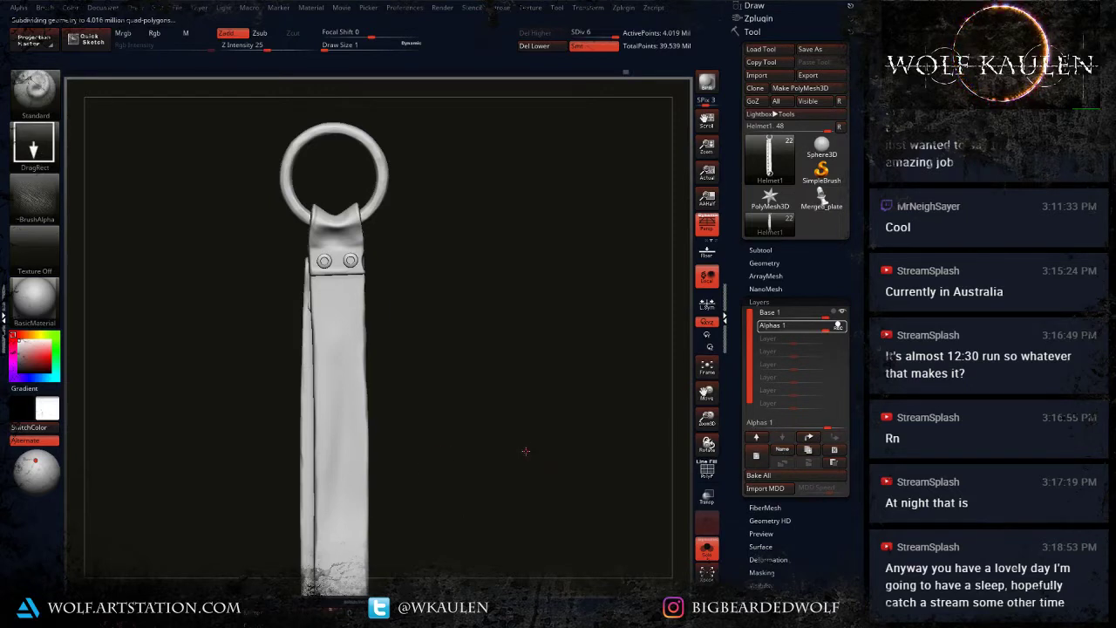
Step: Test a leather alpha stamp on the plain strap at the higher subdivision level with the Alphas layer recording
drag(526, 450, 461, 451)
drag(398, 288, 440, 336)
drag(302, 270, 375, 354)
key(ctrl+z)
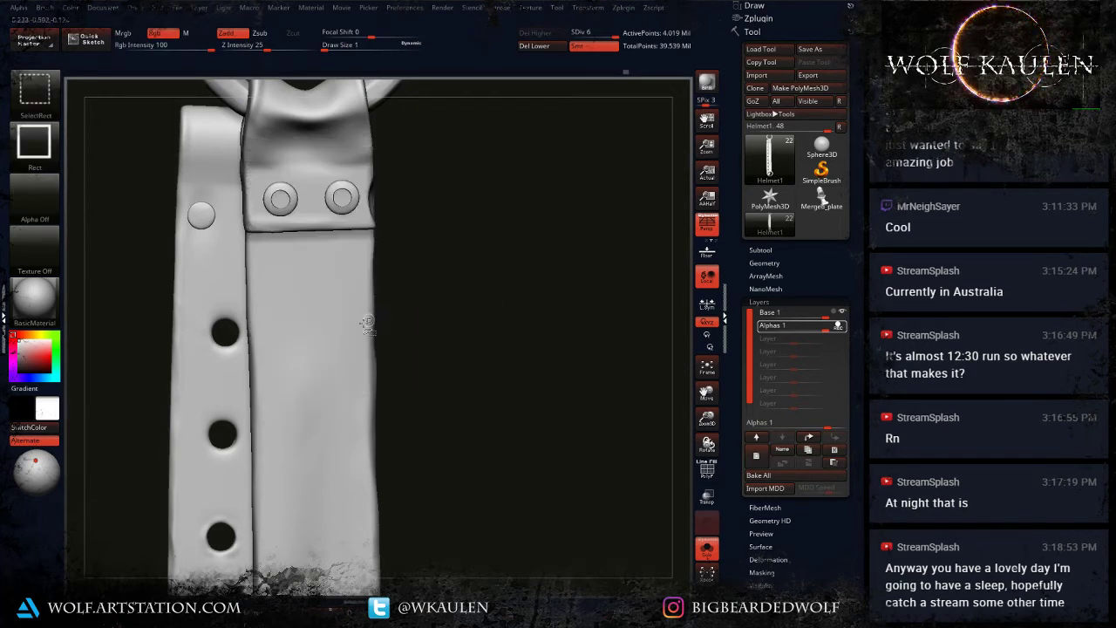
Step: Isolate the plain and punched leather straps by hiding the metal rings and rivets
ctrl+shift+click(310, 359)
ctrl+shift+click(268, 373)
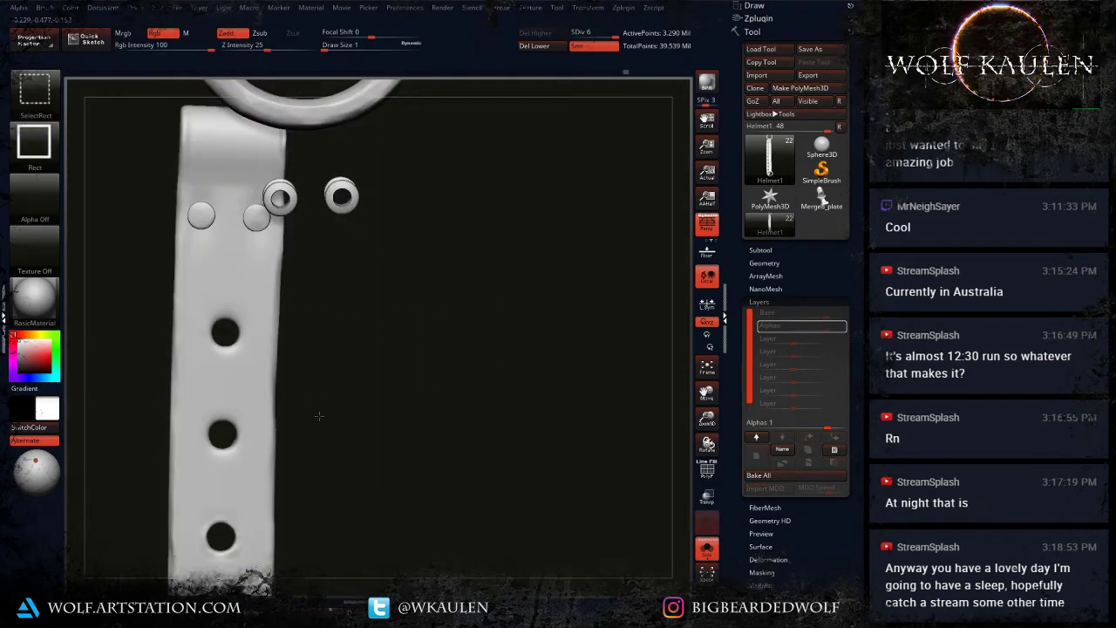
ctrl+shift+click(270, 427)
right_click(312, 475)
alt+drag(431, 331, 481, 213)
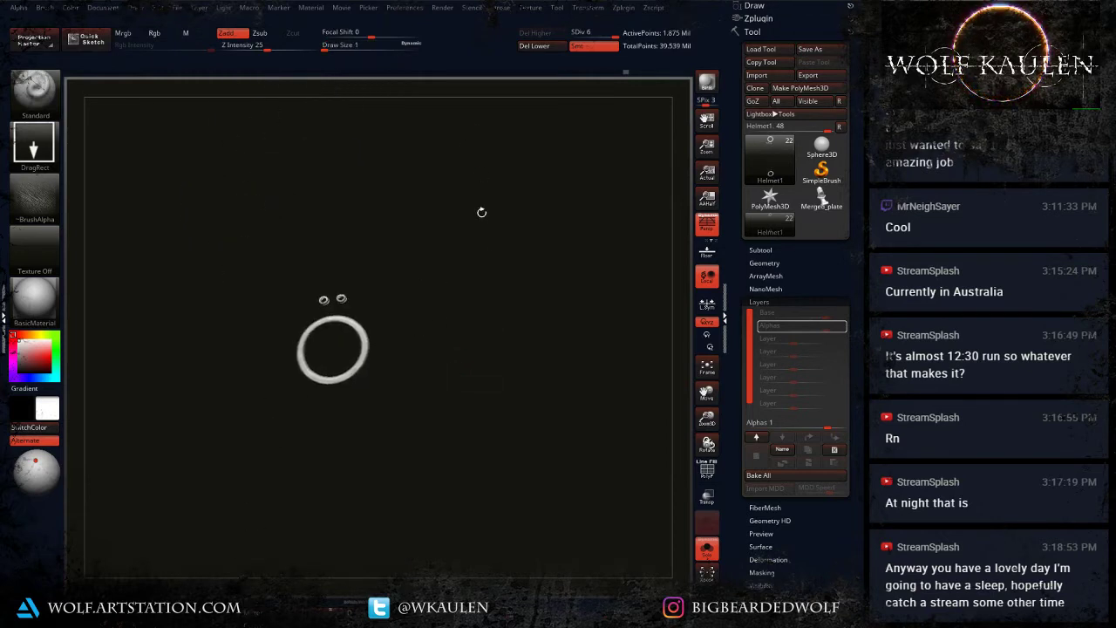
ctrl+shift+drag(485, 262, 539, 391)
alt+drag(512, 221, 525, 523)
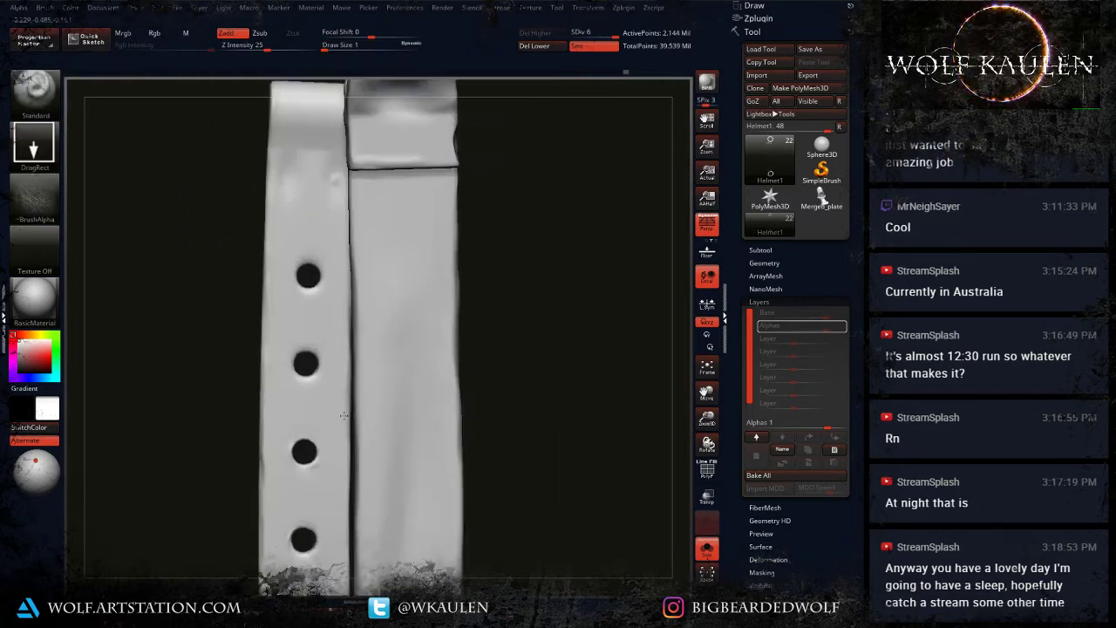
Step: Load the Leathery Skin15 alpha and stamp it on the front of the plain strap just below its upper folded loop
ctrl+right_drag(343, 416, 358, 384)
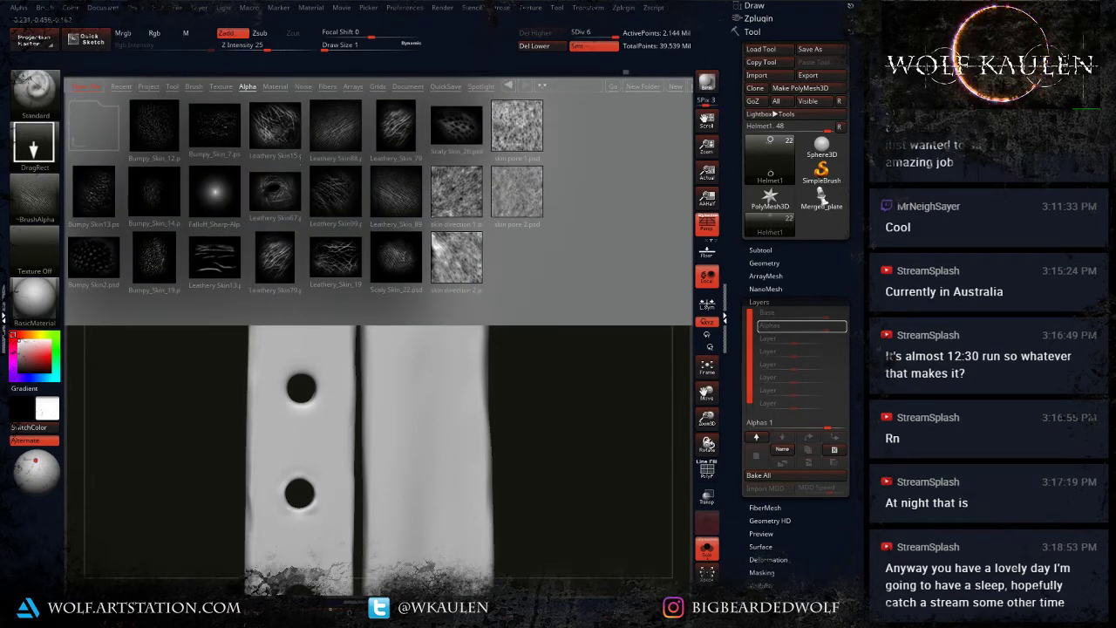
double_click(294, 136)
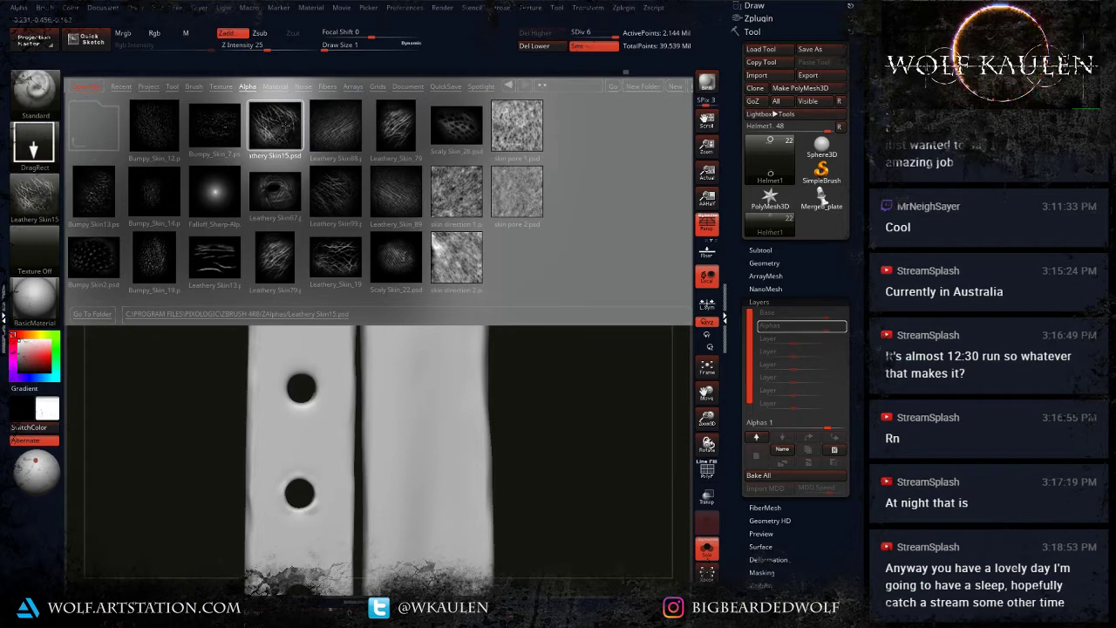
drag(521, 257, 503, 305)
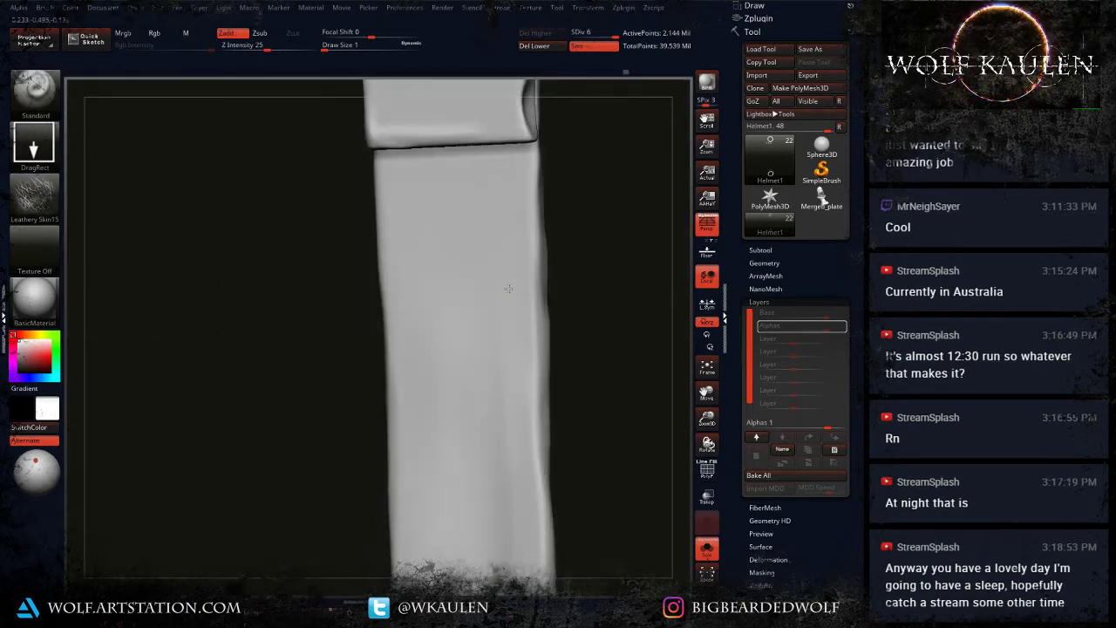
right_drag(508, 288, 427, 283)
drag(384, 259, 362, 362)
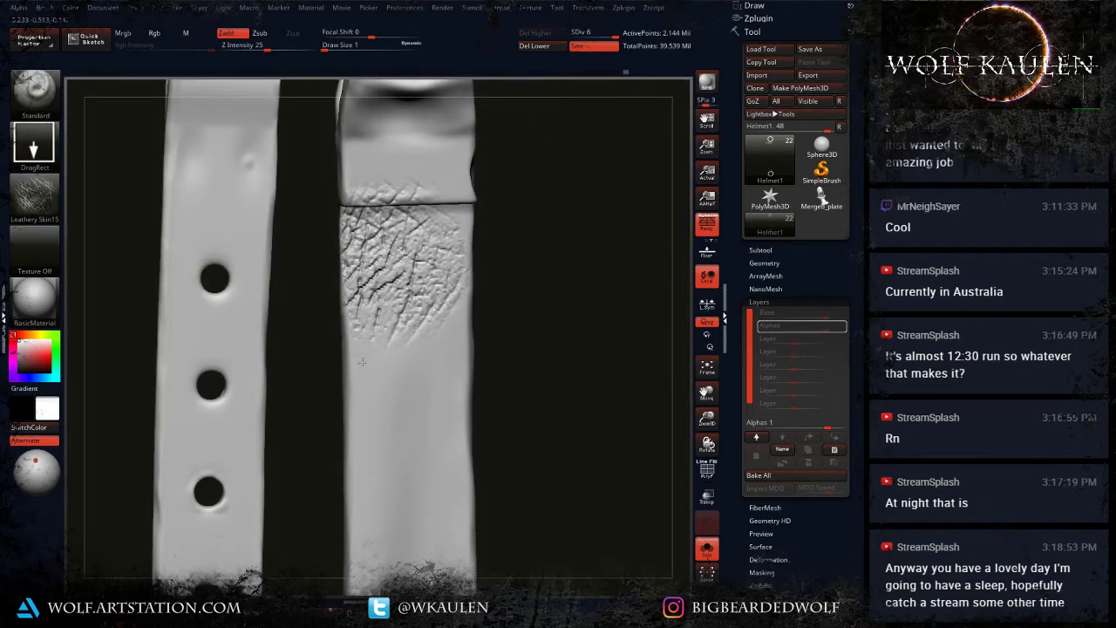
key(ctrl+z)
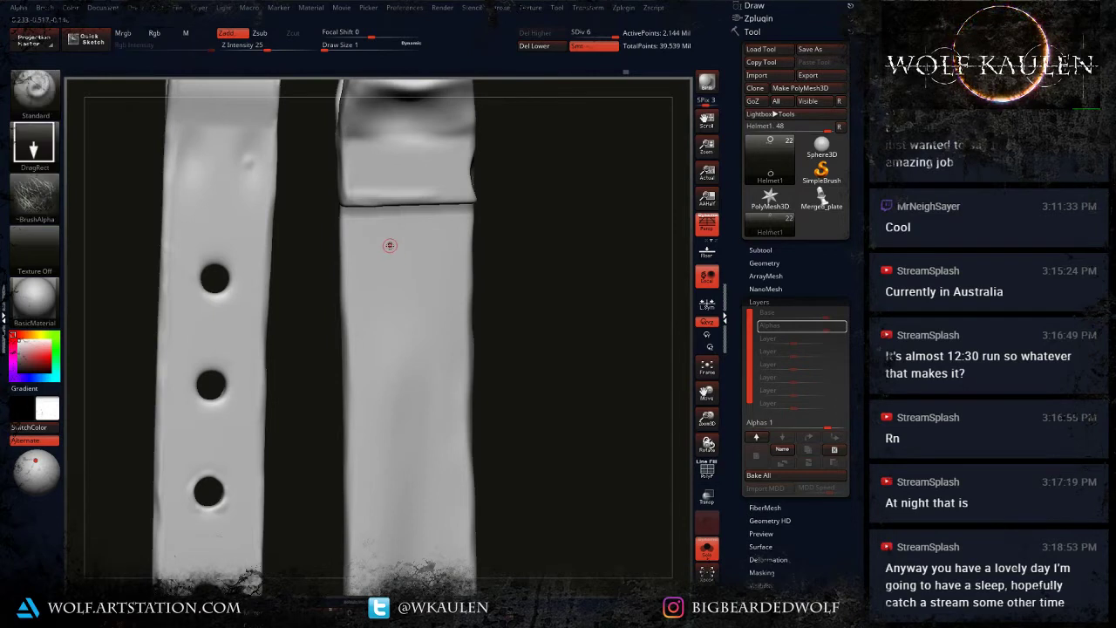
drag(390, 246, 439, 213)
alt+right_drag(462, 238, 369, 366)
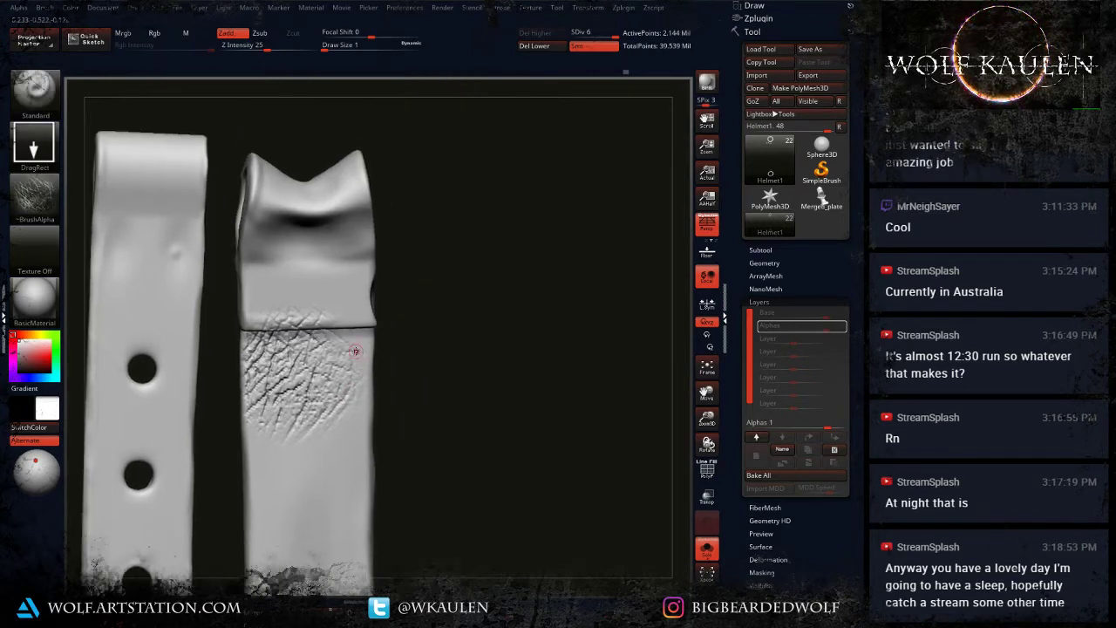
Step: Stamp the leather alpha over the plain strap's upper folded loop and down the length of its front face
drag(302, 263, 317, 369)
alt+right_drag(325, 409, 304, 347)
drag(289, 408, 226, 526)
alt+right_drag(271, 544, 276, 479)
drag(276, 480, 323, 583)
alt+right_drag(338, 547, 331, 519)
alt+right_drag(331, 520, 315, 382)
drag(326, 359, 396, 450)
alt+right_drag(363, 528, 375, 472)
drag(331, 459, 348, 534)
alt+right_drag(336, 557, 338, 403)
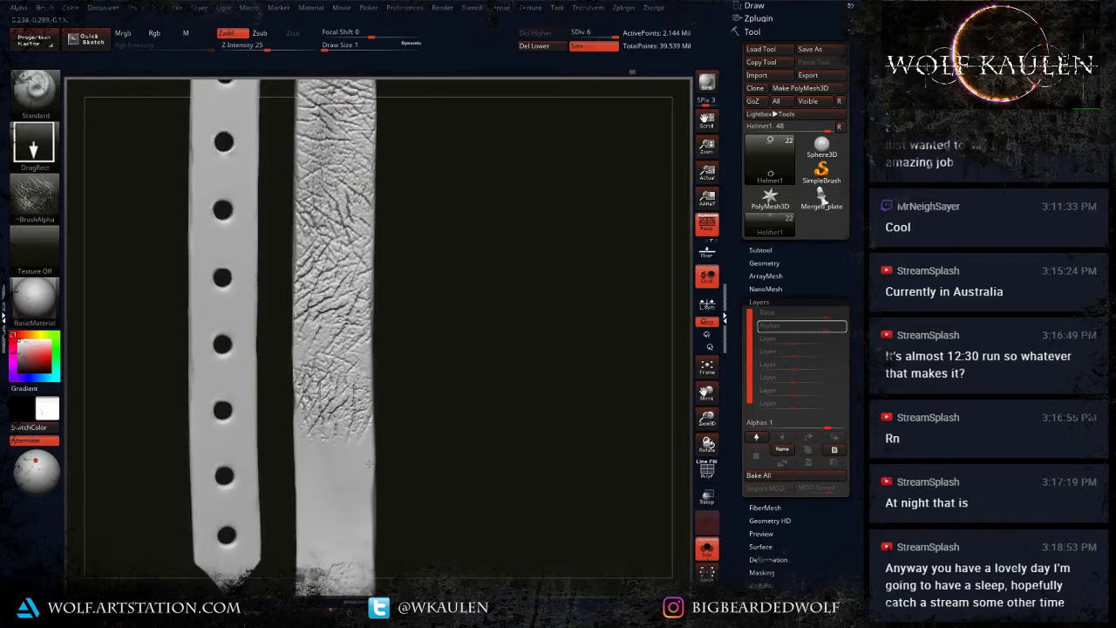
alt+right_drag(418, 460, 430, 379)
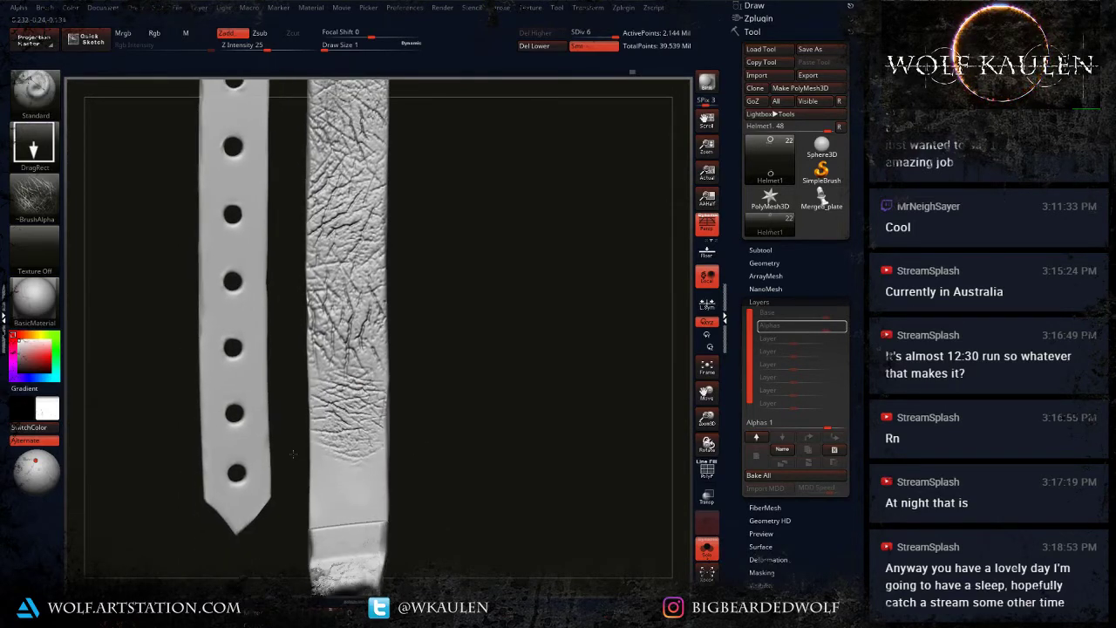
Step: Stamp leather texture onto the plain strap's lower front and around its lower folded end
right_drag(324, 457, 338, 493)
mouse_move(389, 545)
alt+right_down()
mouse_move(375, 466)
mouse_move(355, 486)
alt+right_up()
right_drag(417, 519, 323, 510)
drag(340, 462, 355, 497)
mouse_move(397, 492)
right_down()
mouse_move(349, 484)
mouse_move(335, 462)
mouse_move(336, 496)
right_up()
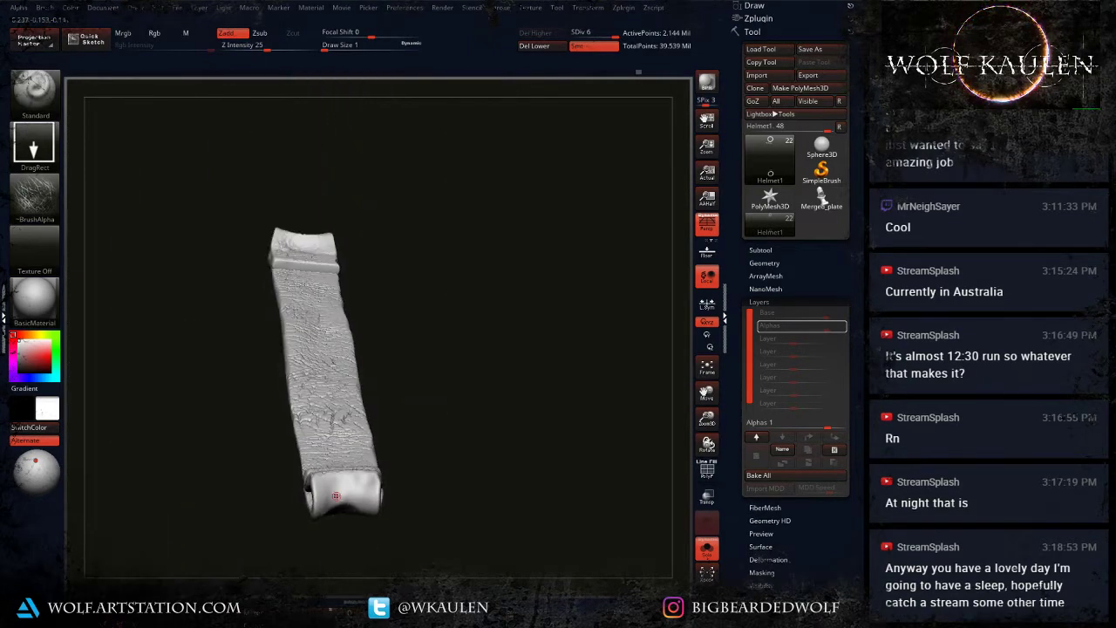
right_drag(347, 553, 349, 458)
drag(347, 516, 377, 524)
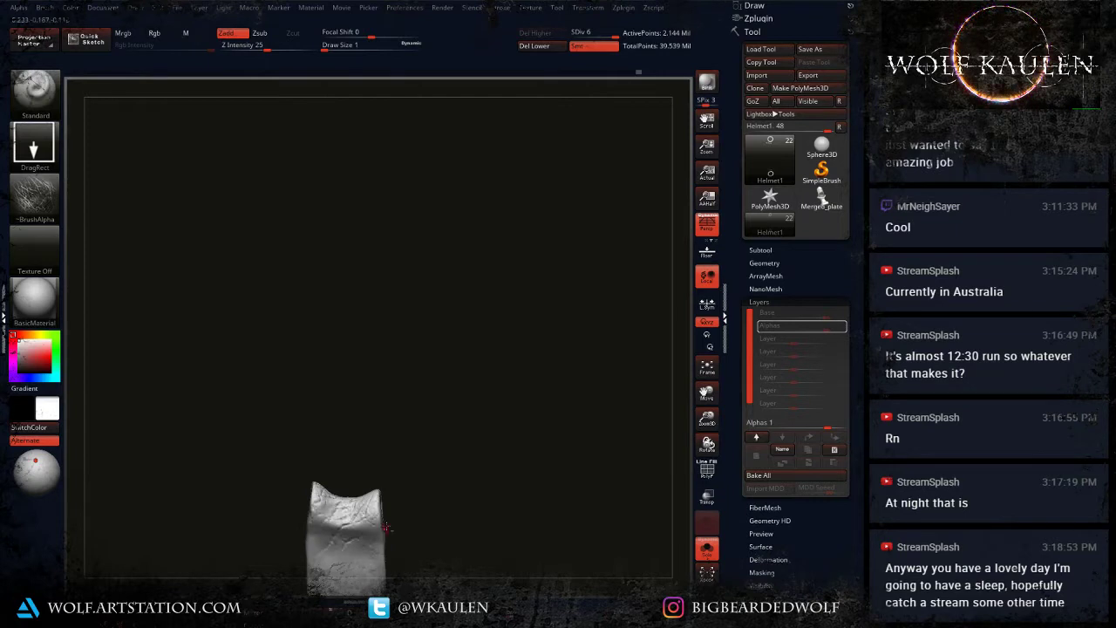
Step: Cover the back face of the plain strap with overlapping leather stamps from one end to the other
alt+right_drag(385, 527, 383, 380)
drag(356, 384, 360, 438)
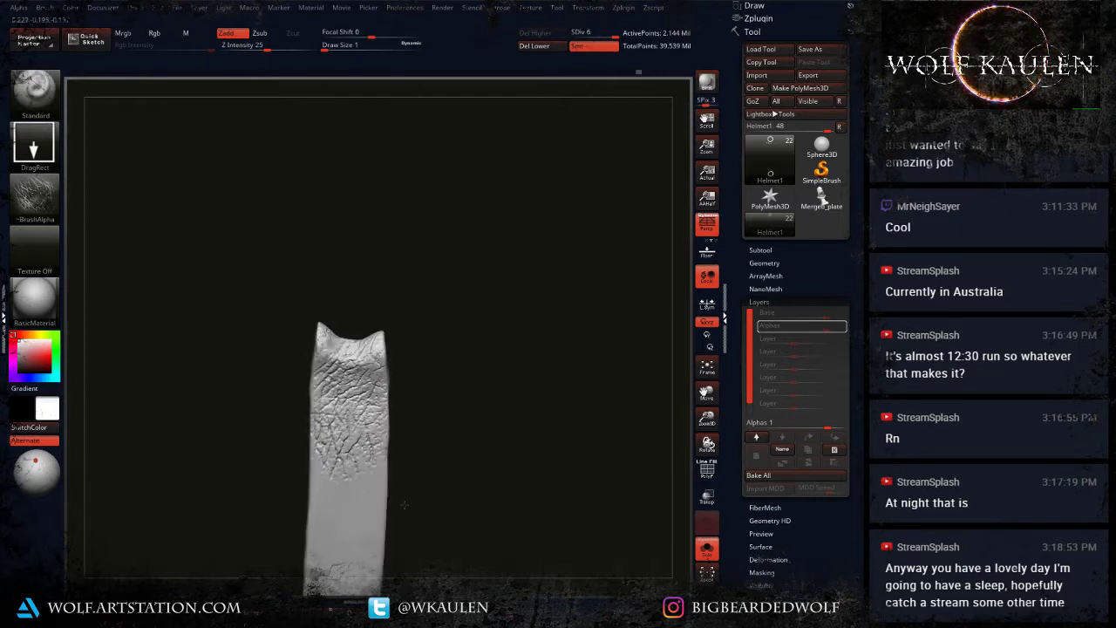
alt+right_drag(404, 505, 403, 313)
drag(366, 357, 373, 451)
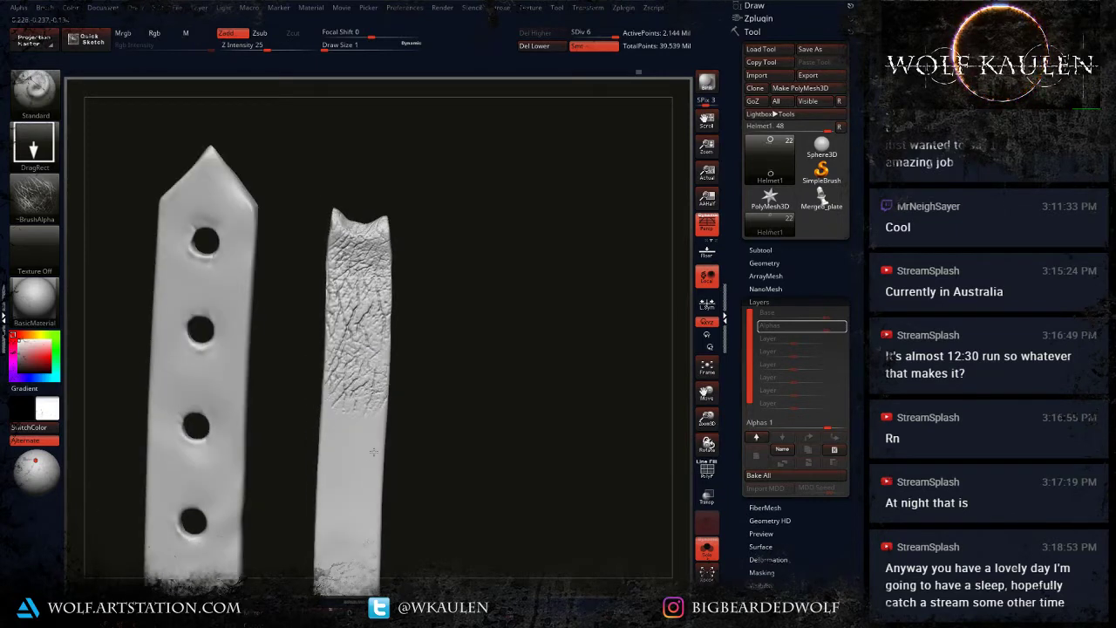
drag(356, 378, 351, 441)
alt+drag(418, 516, 414, 411)
drag(356, 364, 352, 449)
alt+drag(413, 514, 392, 406)
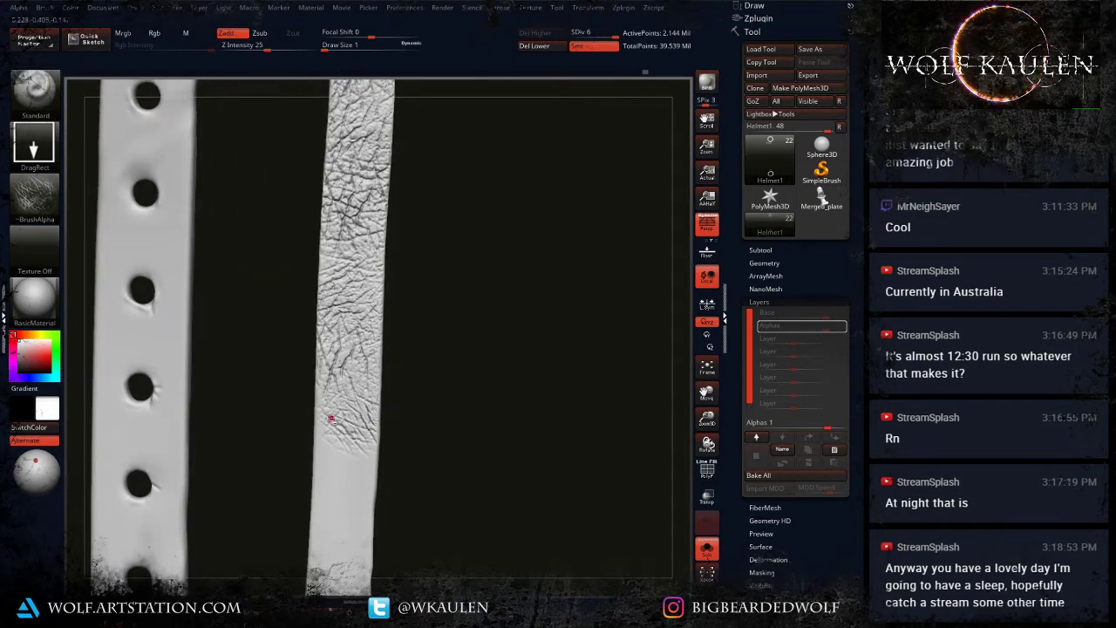
drag(400, 535, 391, 534)
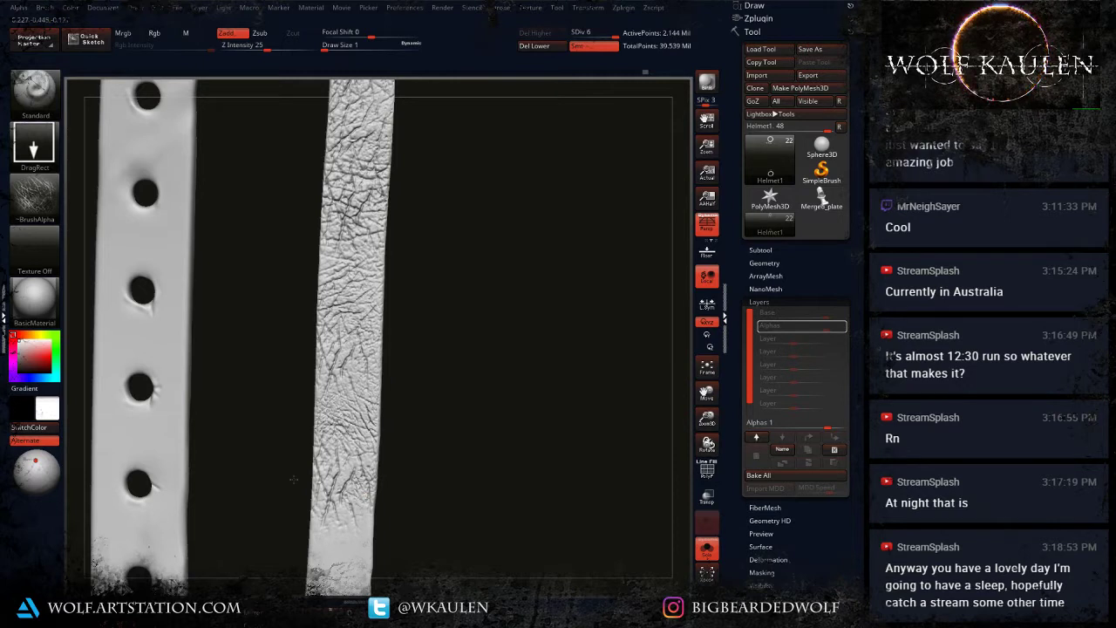
drag(294, 479, 262, 412)
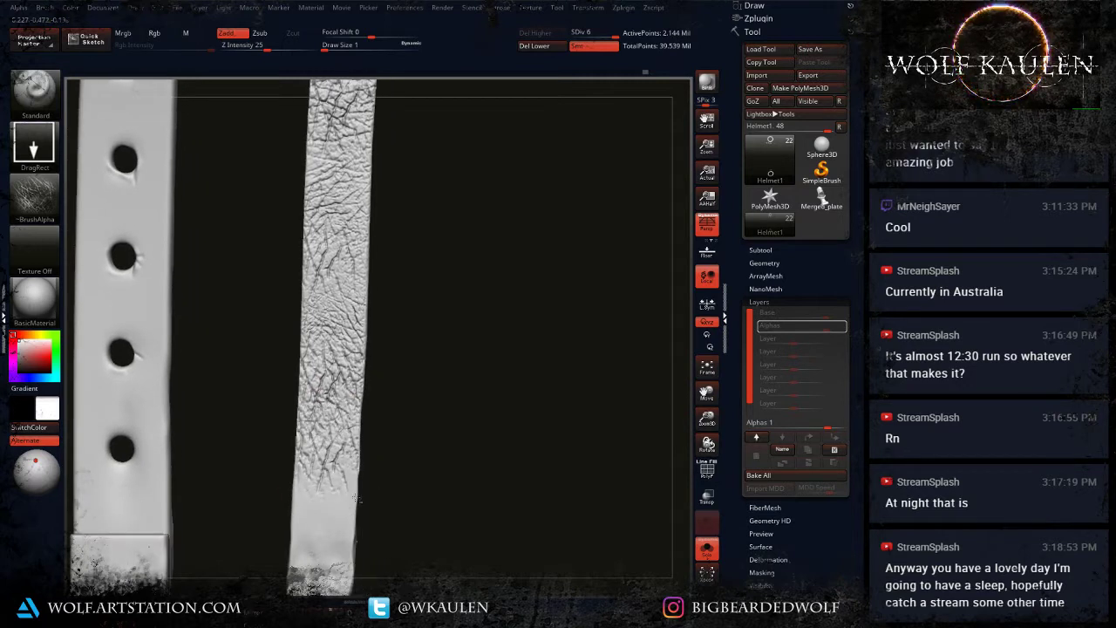
drag(389, 476, 421, 464)
drag(336, 546, 375, 471)
Step: Stamp leather texture down the front of the punched strap, from its folded top to the pointed tip
mouse_move(333, 501)
mouse_down()
mouse_move(417, 502)
mouse_move(379, 513)
mouse_move(332, 442)
mouse_move(330, 463)
mouse_move(396, 483)
mouse_move(380, 416)
mouse_move(517, 374)
mouse_move(640, 376)
mouse_up()
drag(394, 457, 403, 479)
drag(404, 478, 364, 435)
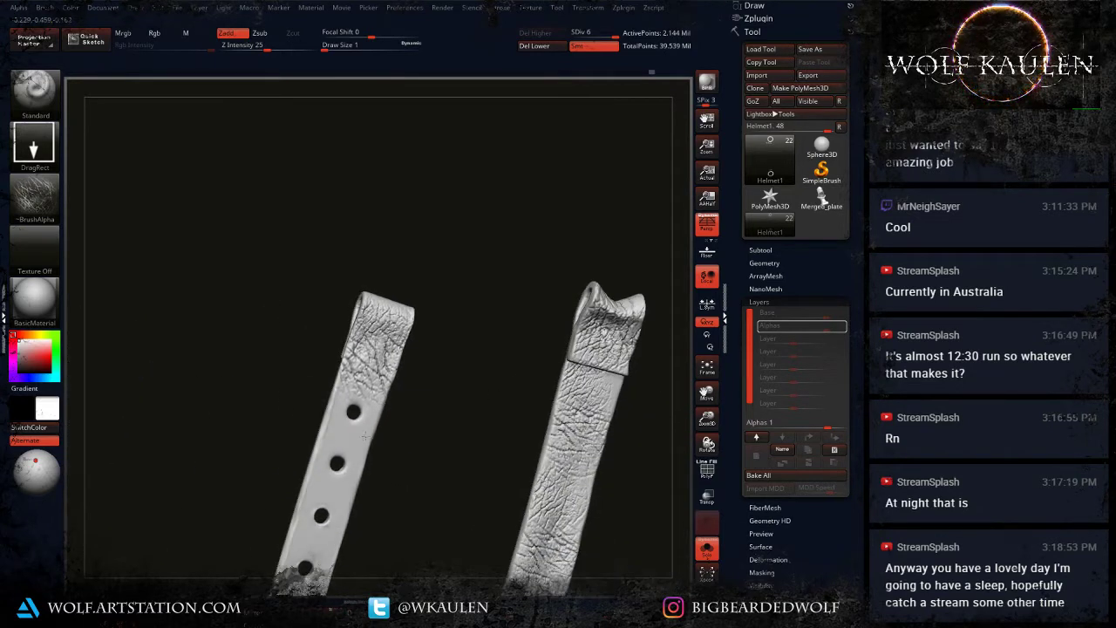
alt+drag(378, 508, 449, 432)
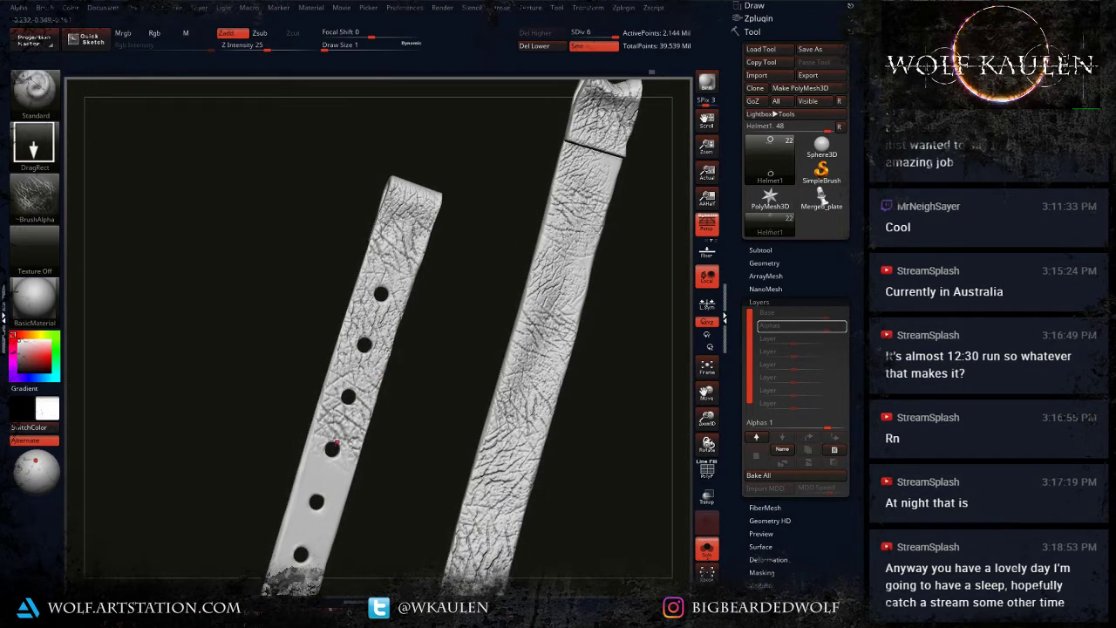
drag(335, 458, 348, 551)
alt+drag(319, 523, 363, 412)
drag(335, 454, 368, 427)
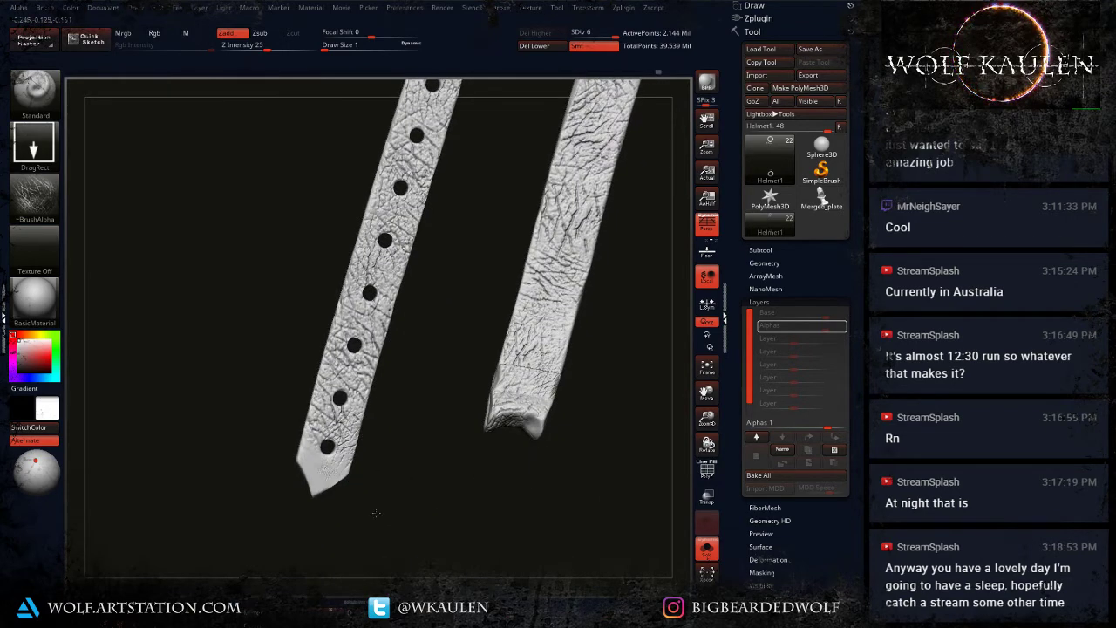
Step: Stamp leather texture along the back of the punched strap, starting from its folded loop and continuing past the holes
drag(375, 513, 584, 470)
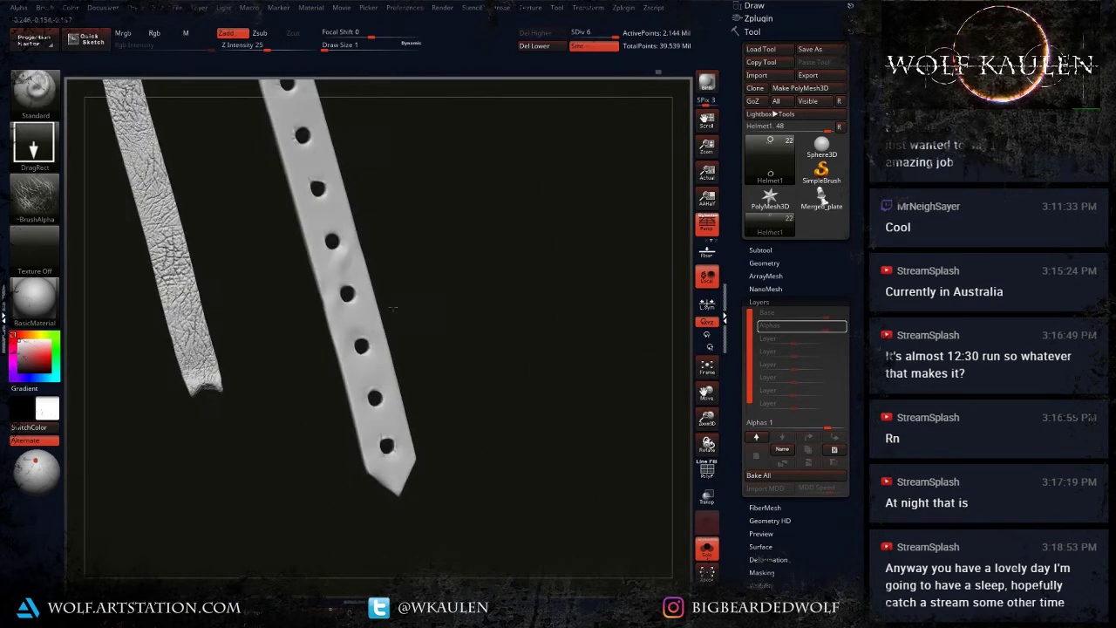
alt+drag(436, 218, 444, 479)
drag(257, 203, 285, 203)
drag(316, 280, 318, 304)
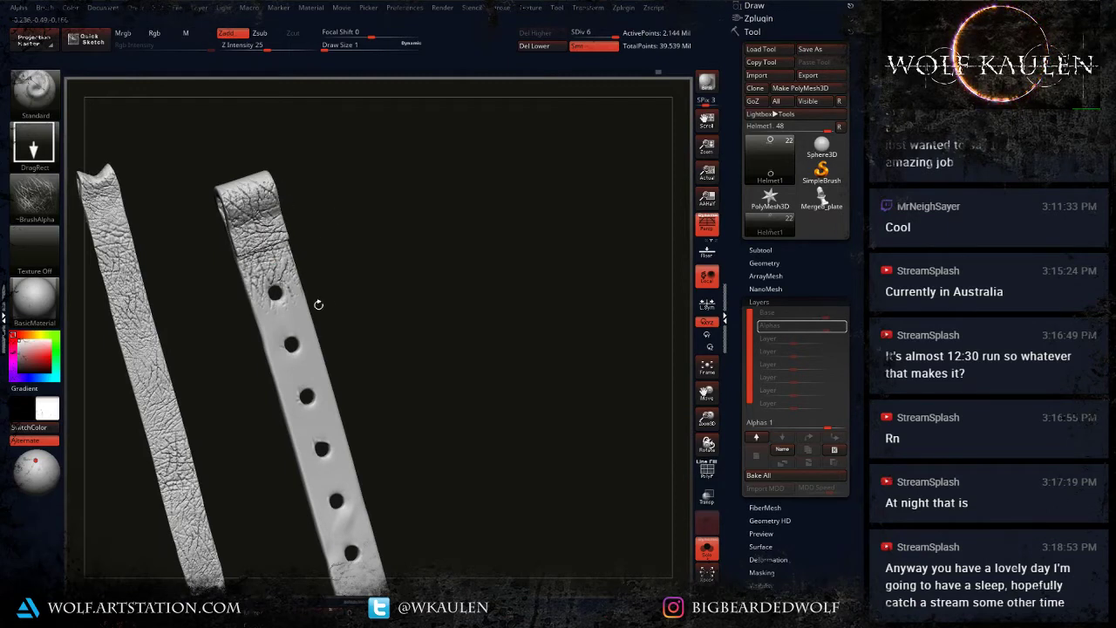
drag(249, 347, 286, 469)
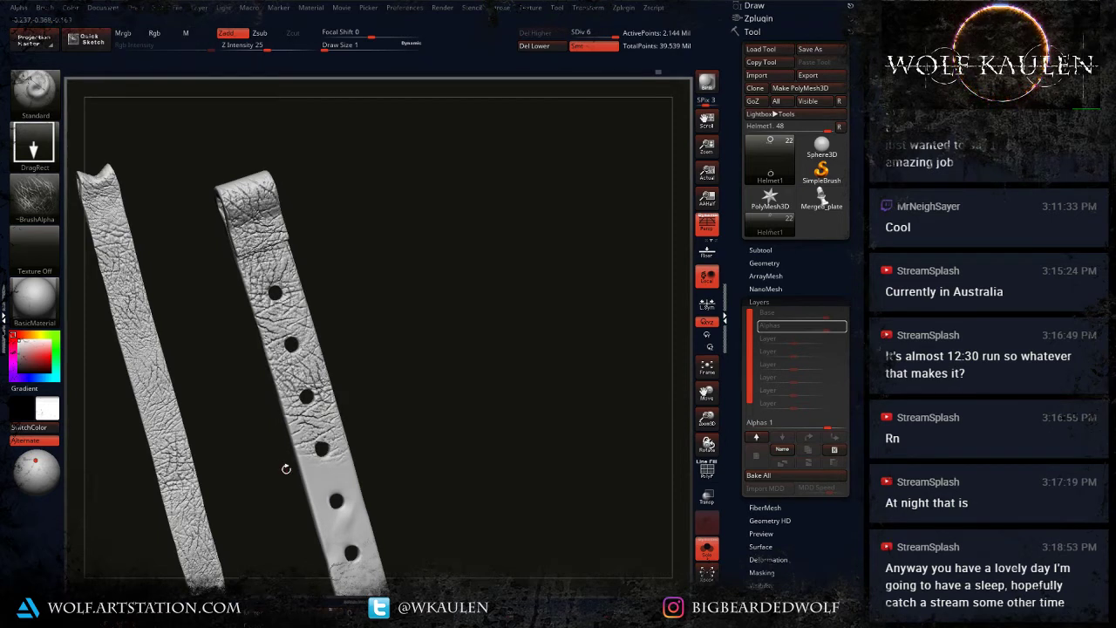
drag(335, 501, 344, 523)
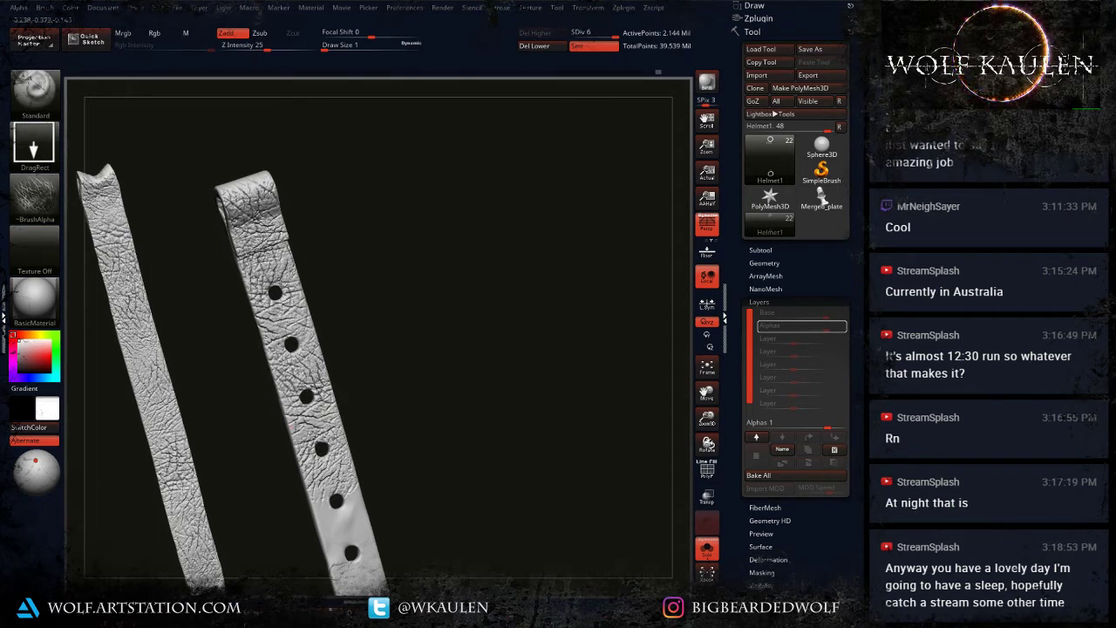
drag(290, 425, 311, 484)
drag(392, 527, 392, 414)
drag(314, 439, 427, 452)
drag(373, 476, 344, 546)
Step: Stamp leather texture on the strap's narrow side edge, around the folded loop and down along its length
drag(501, 473, 389, 462)
alt+drag(364, 339, 365, 464)
drag(471, 323, 412, 298)
alt+drag(407, 402, 374, 169)
alt+drag(384, 211, 363, 455)
drag(363, 393, 414, 376)
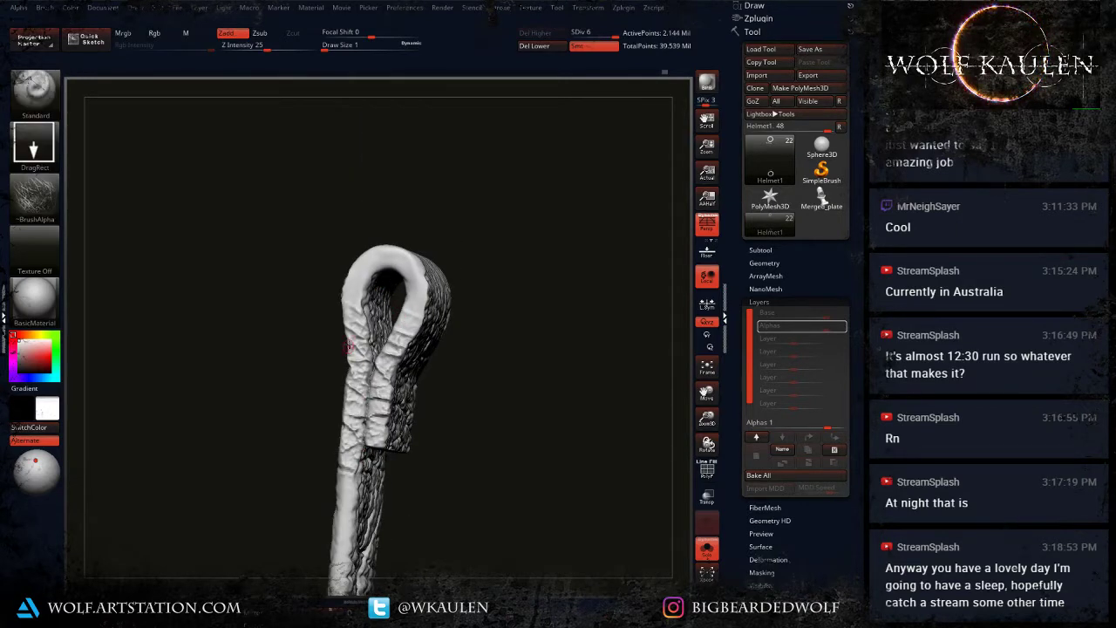
mouse_move(377, 269)
mouse_down()
mouse_move(365, 353)
mouse_move(349, 354)
mouse_up()
alt+right_drag(353, 526, 386, 355)
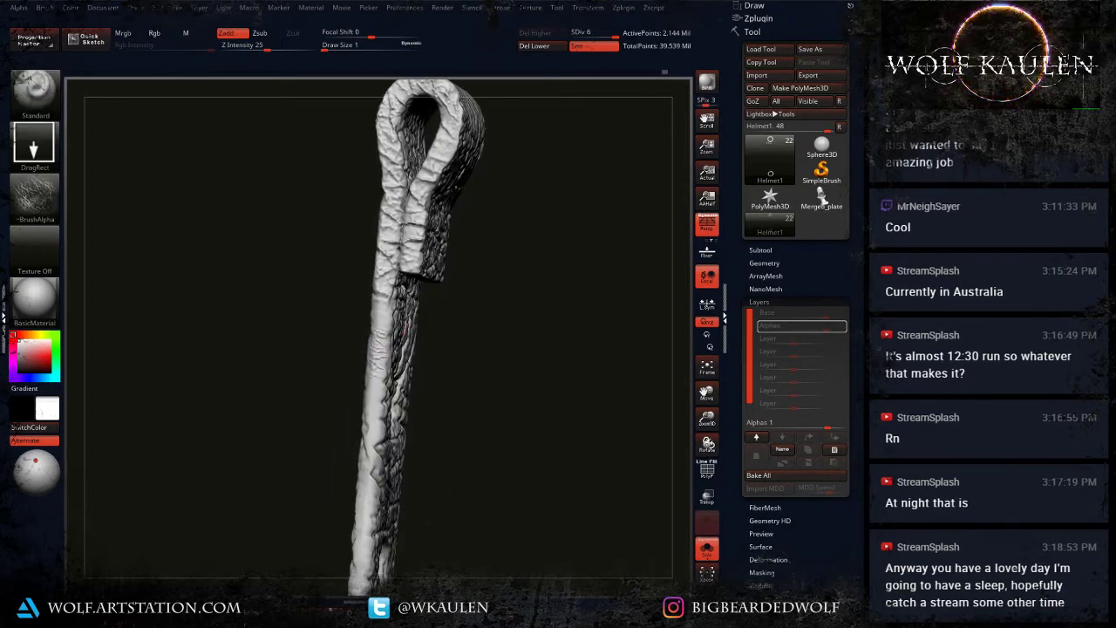
Step: Stamp the leather wrinkle alpha along the single-loop strap's narrow side edge, starting just below the folded loop
drag(404, 332, 392, 505)
alt+right_drag(378, 513, 398, 347)
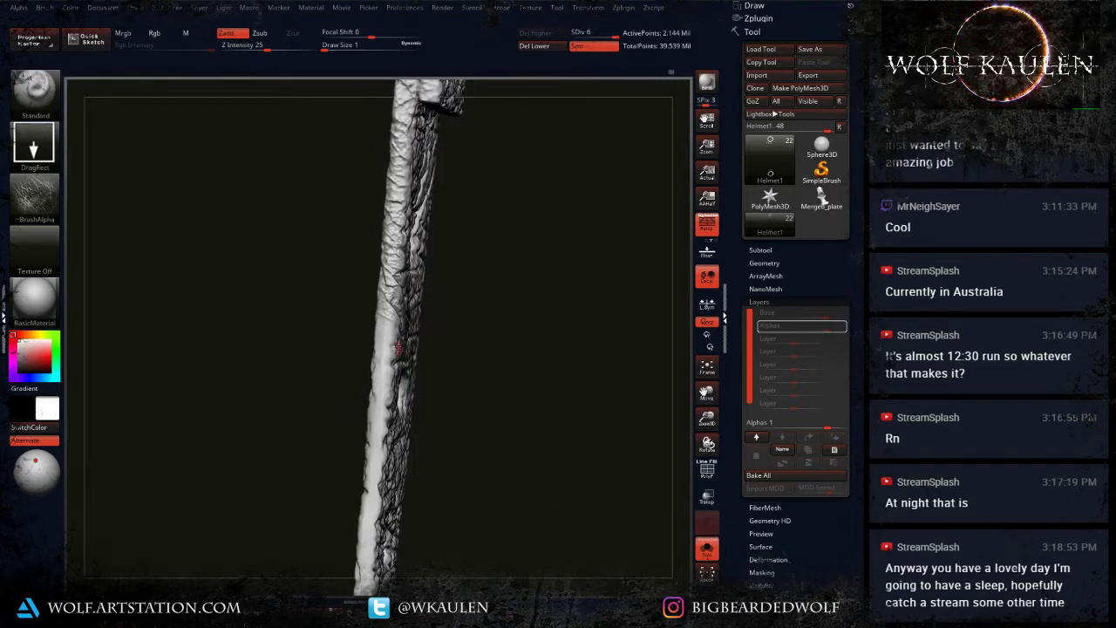
drag(430, 407, 392, 406)
drag(430, 530, 432, 537)
alt+right_drag(432, 537, 459, 387)
drag(389, 391, 441, 448)
alt+right_drag(441, 448, 461, 333)
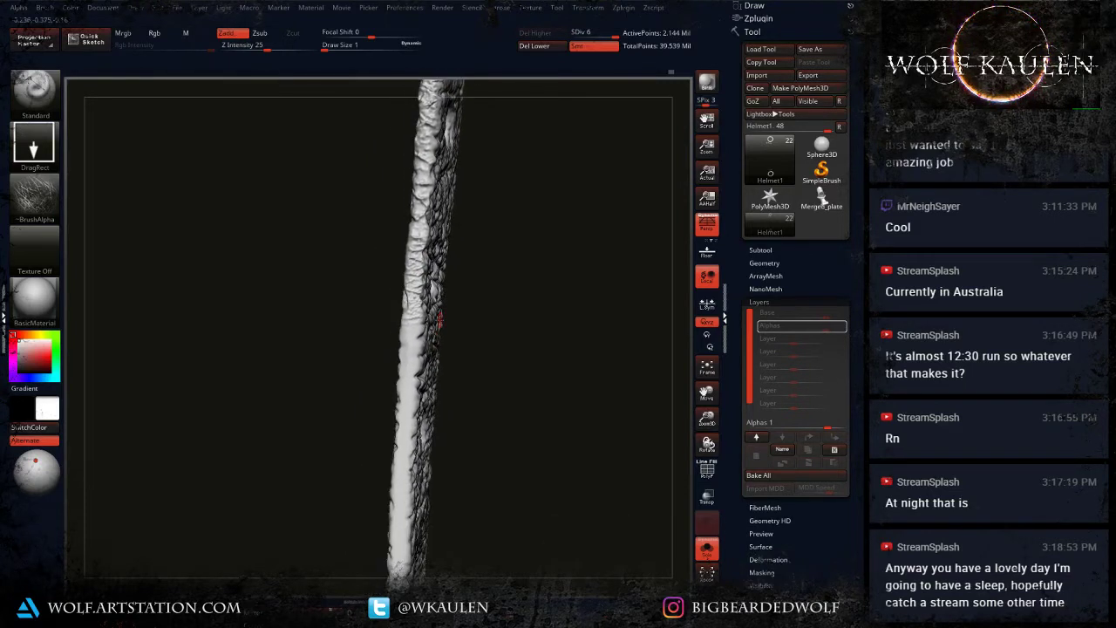
Step: Continue stamping the leather alpha over the smooth middle stretch of the single-loop strap's side edge
drag(466, 384, 457, 483)
drag(405, 560, 460, 555)
alt+right_drag(461, 555, 447, 376)
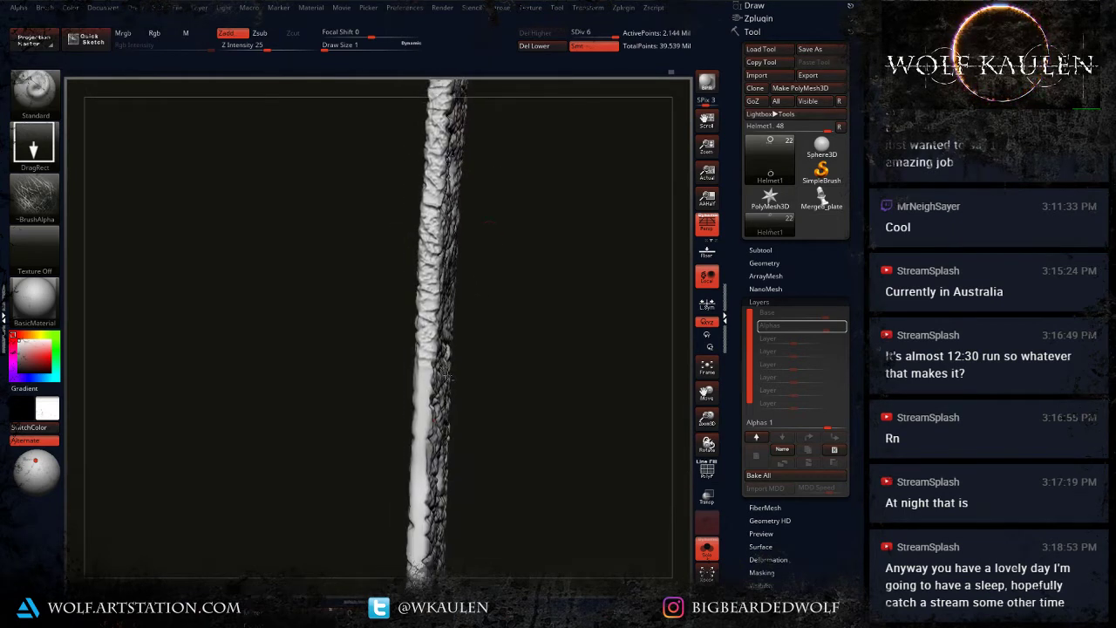
mouse_move(422, 401)
mouse_down()
mouse_move(439, 502)
mouse_move(472, 556)
mouse_up()
alt+right_drag(476, 559, 498, 350)
drag(436, 430, 455, 470)
alt+right_drag(455, 470, 438, 383)
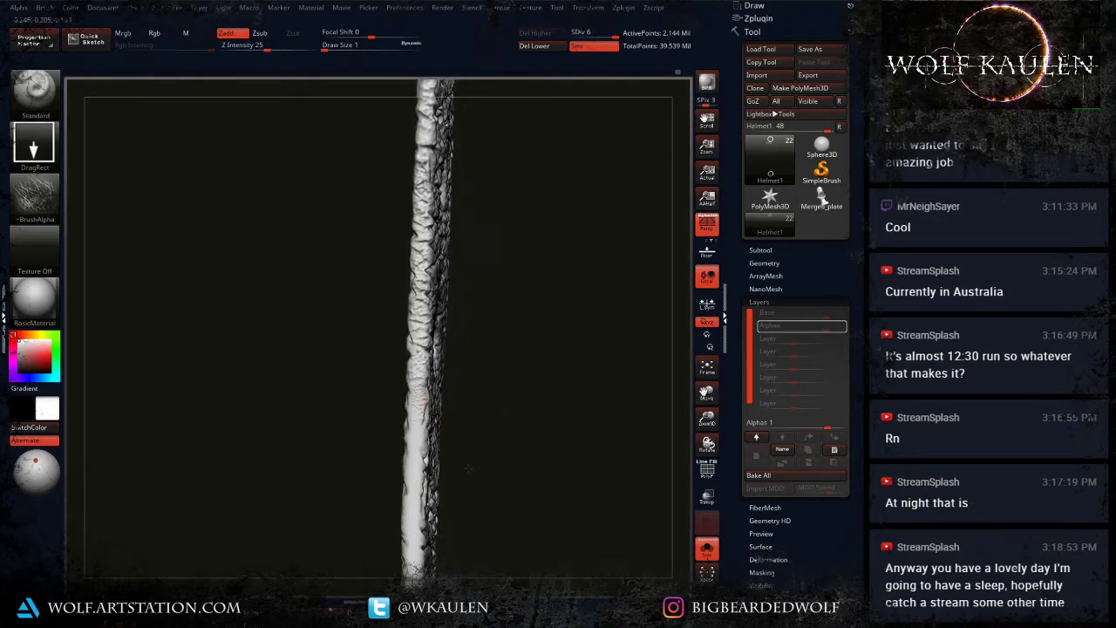
Step: Cover the remaining smooth part of this side edge with leather stamps down to the strap's pointed tip
drag(468, 468, 455, 519)
alt+right_drag(455, 519, 445, 360)
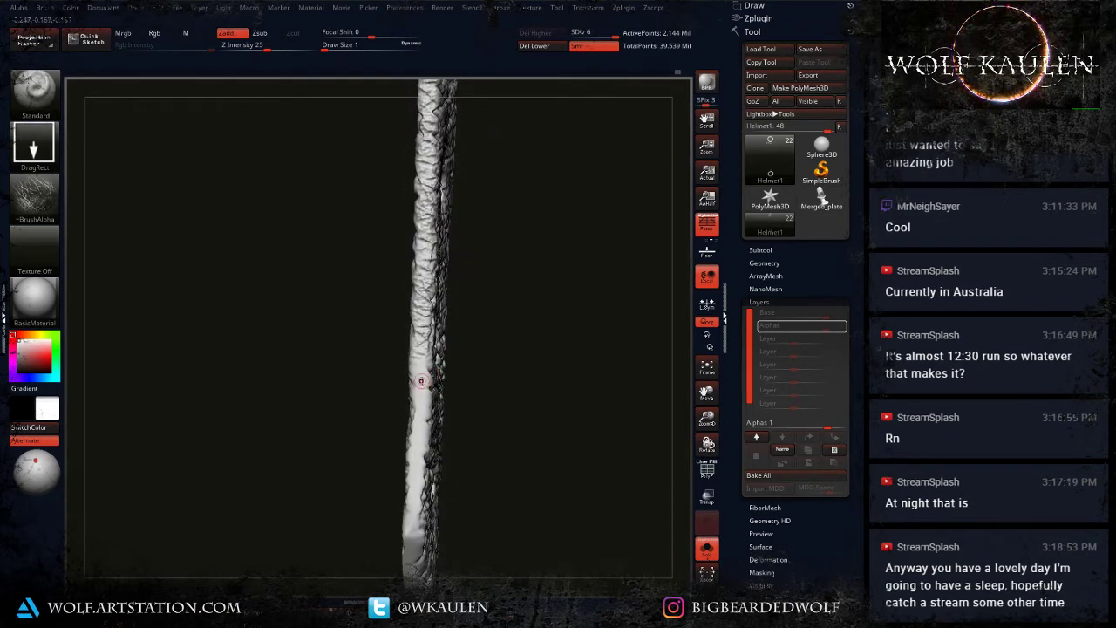
mouse_move(420, 380)
mouse_down()
mouse_move(451, 460)
mouse_move(452, 527)
mouse_move(500, 568)
mouse_up()
alt+right_drag(499, 568, 416, 359)
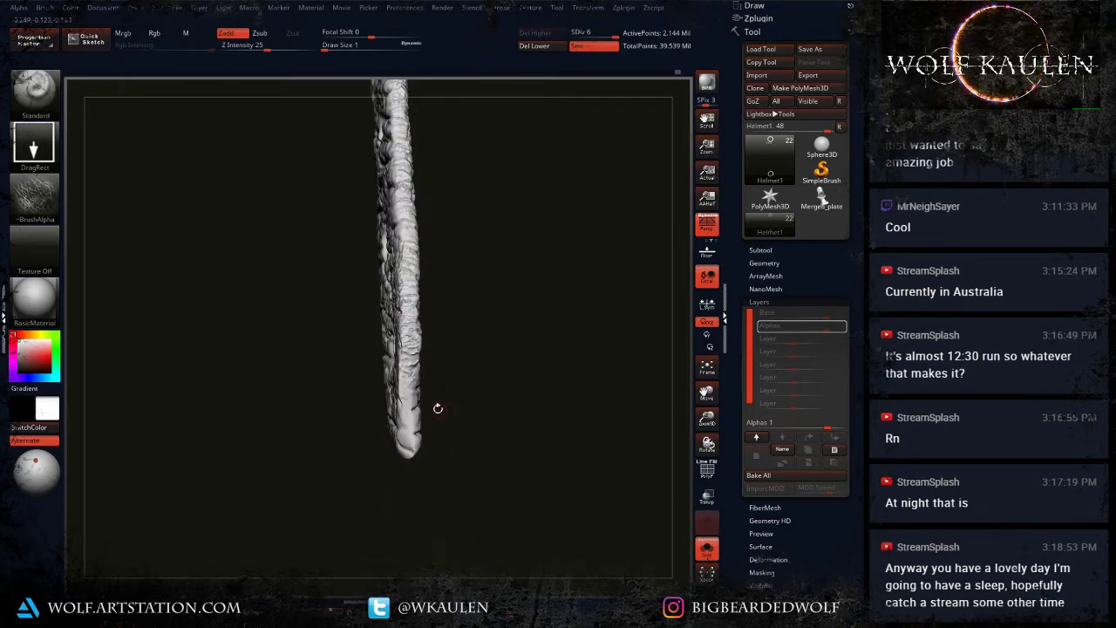
drag(409, 409, 422, 449)
drag(460, 409, 384, 403)
Step: Stamp the leather alpha on the single-loop strap's opposite side edge, working from the pointed tip toward the middle
drag(375, 482, 538, 232)
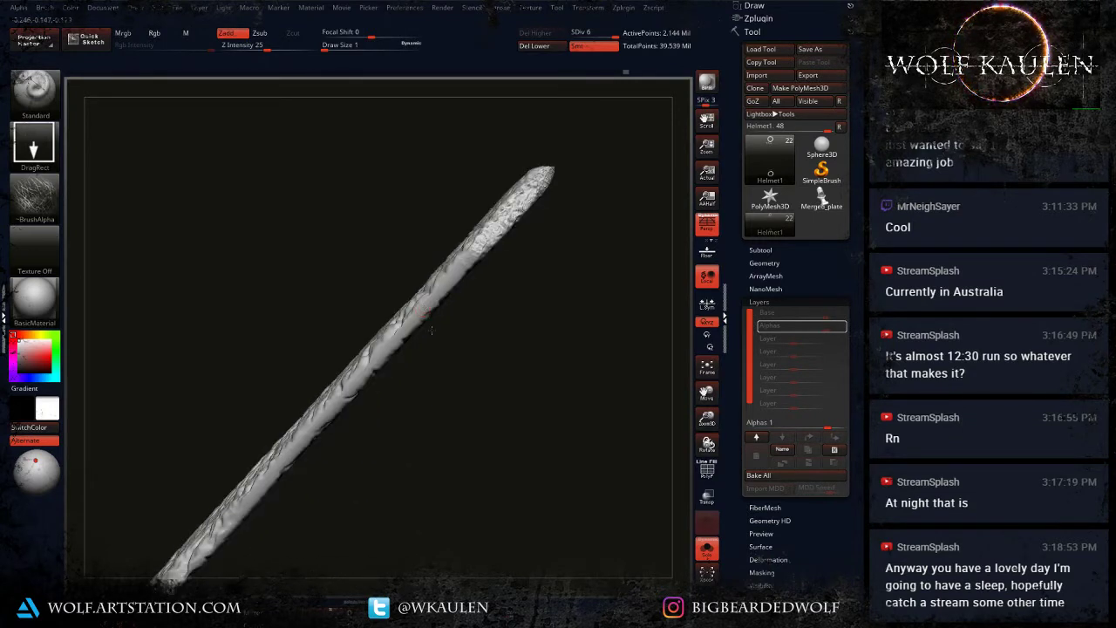
drag(417, 314, 443, 281)
alt+drag(373, 416, 447, 252)
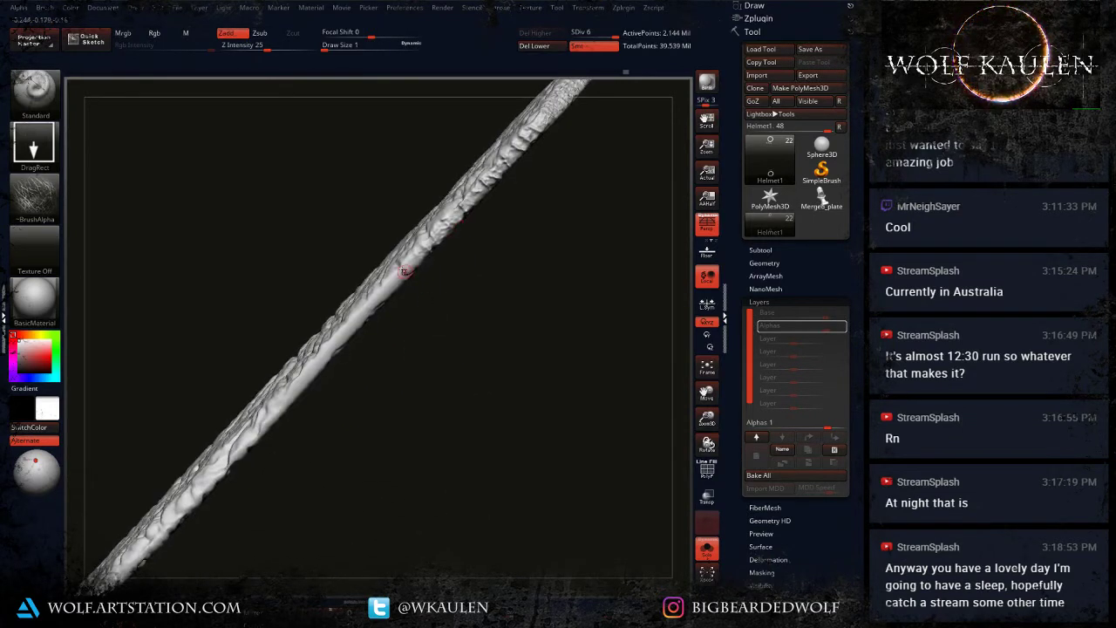
drag(368, 379, 325, 383)
drag(318, 438, 380, 466)
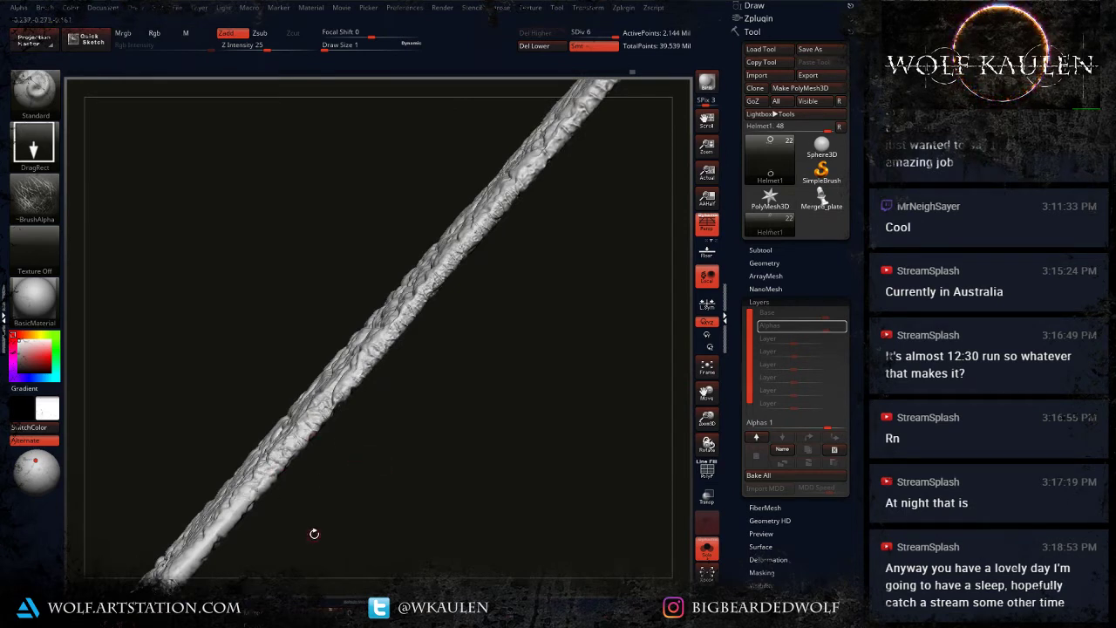
drag(314, 534, 415, 403)
drag(406, 366, 454, 455)
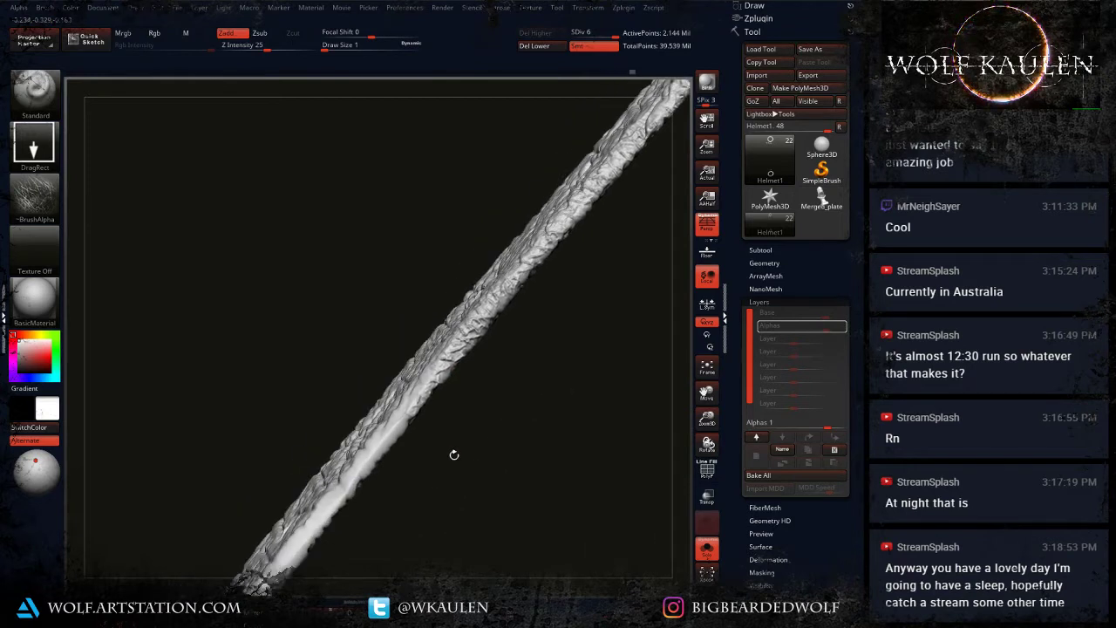
Step: Texture the rest of the opposite side edge with leather stamps as far as the folded loop
drag(386, 439, 339, 479)
drag(367, 497, 375, 504)
alt+drag(400, 527, 484, 414)
drag(410, 424, 462, 450)
mouse_move(428, 403)
mouse_down()
mouse_move(357, 527)
mouse_move(364, 556)
mouse_up()
alt+drag(392, 562, 494, 373)
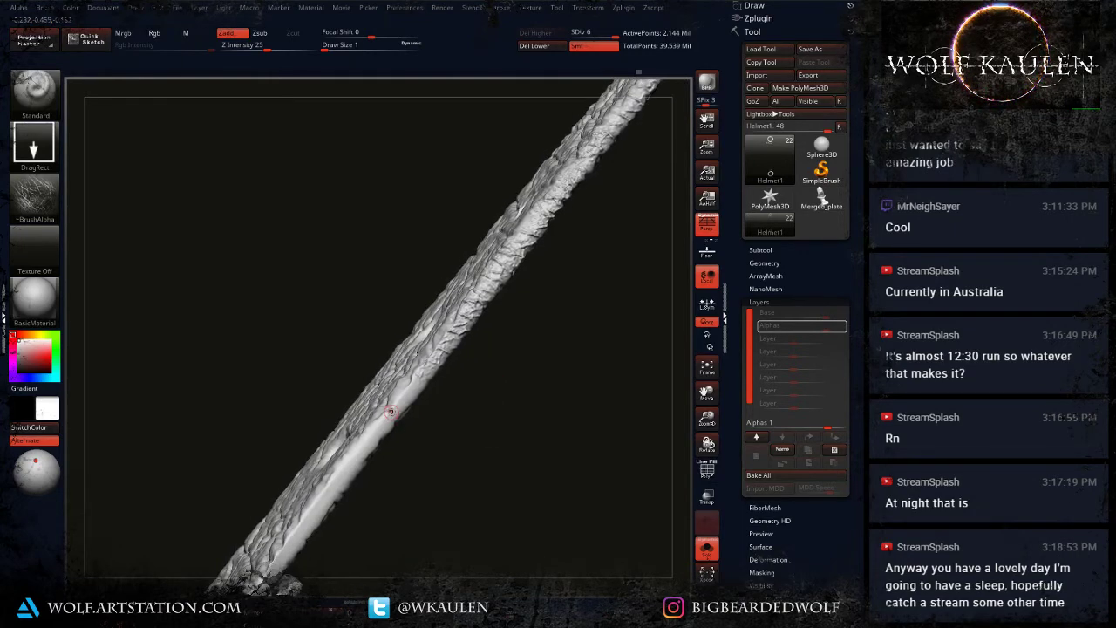
drag(394, 411, 357, 465)
drag(376, 511, 433, 402)
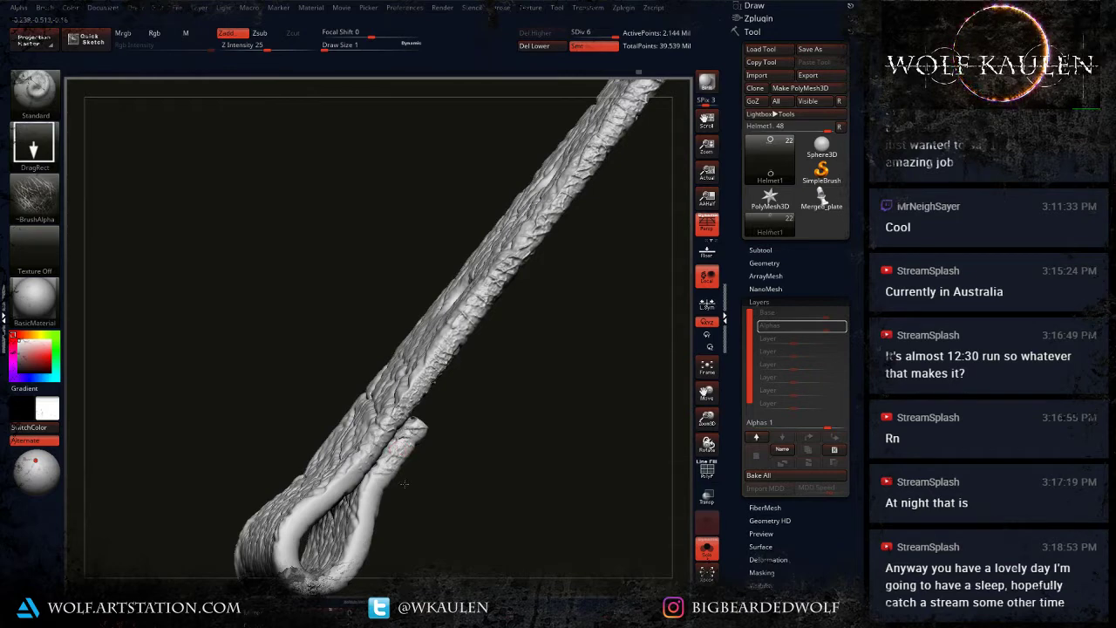
Step: Stamp the leather alpha around the side edge of the single-loop strap's folded loop
drag(367, 500, 352, 609)
drag(298, 533, 295, 566)
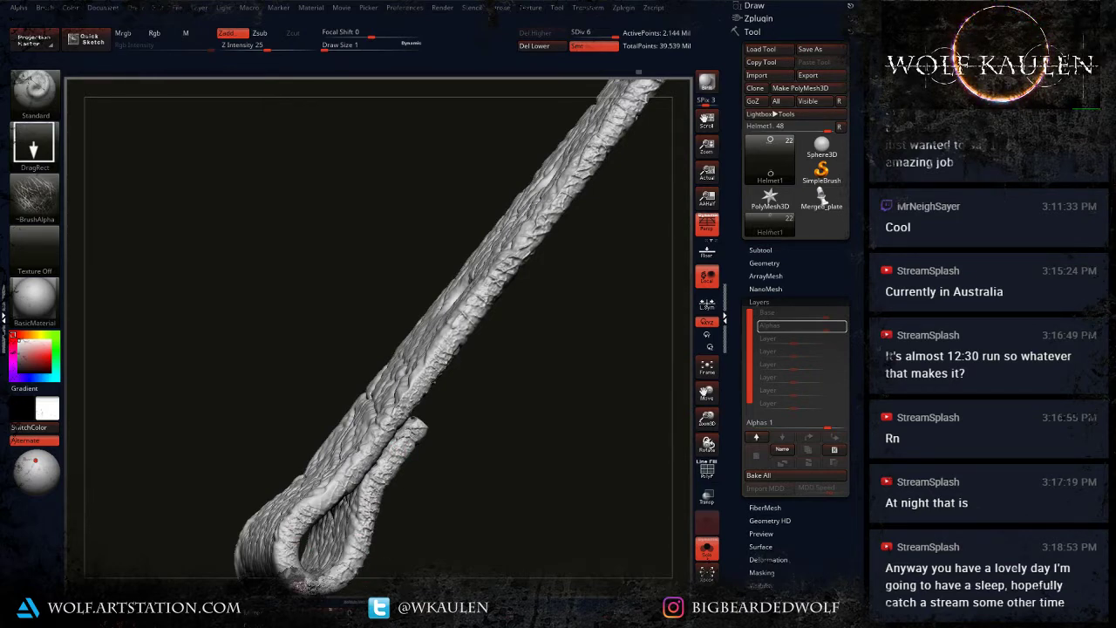
right_drag(304, 585, 303, 556)
drag(299, 561, 302, 597)
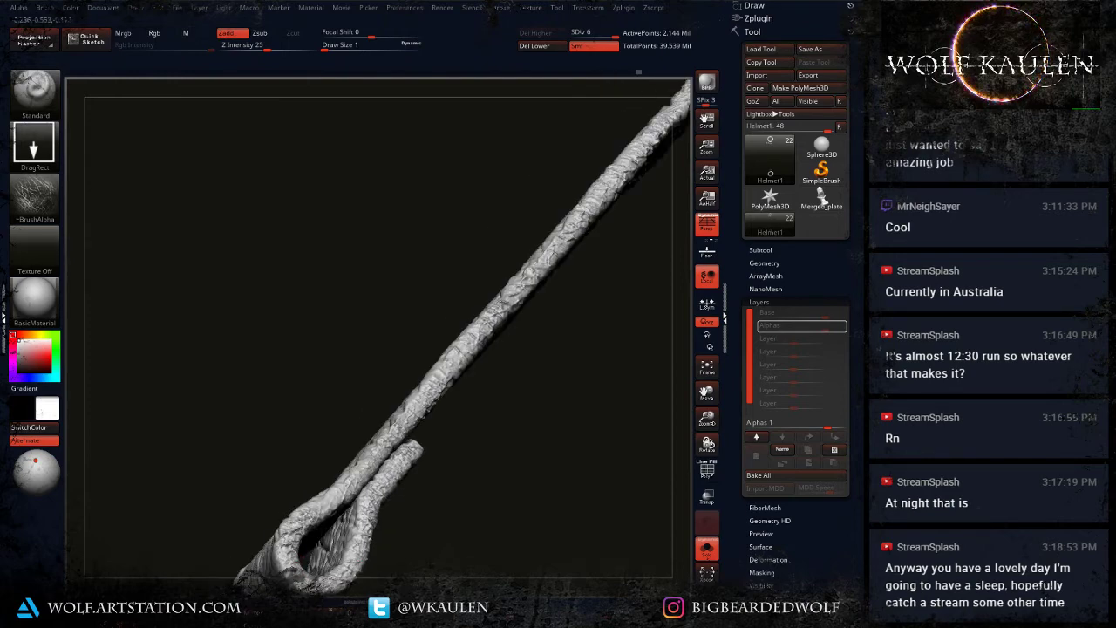
Step: Stamp leather wrinkles on the side edge of the double-loop strap, beginning just below its upper folded loop
ctrl+right_drag(340, 507, 297, 434)
right_drag(391, 410, 494, 351)
right_drag(480, 288, 384, 432)
alt+right_drag(414, 193, 363, 253)
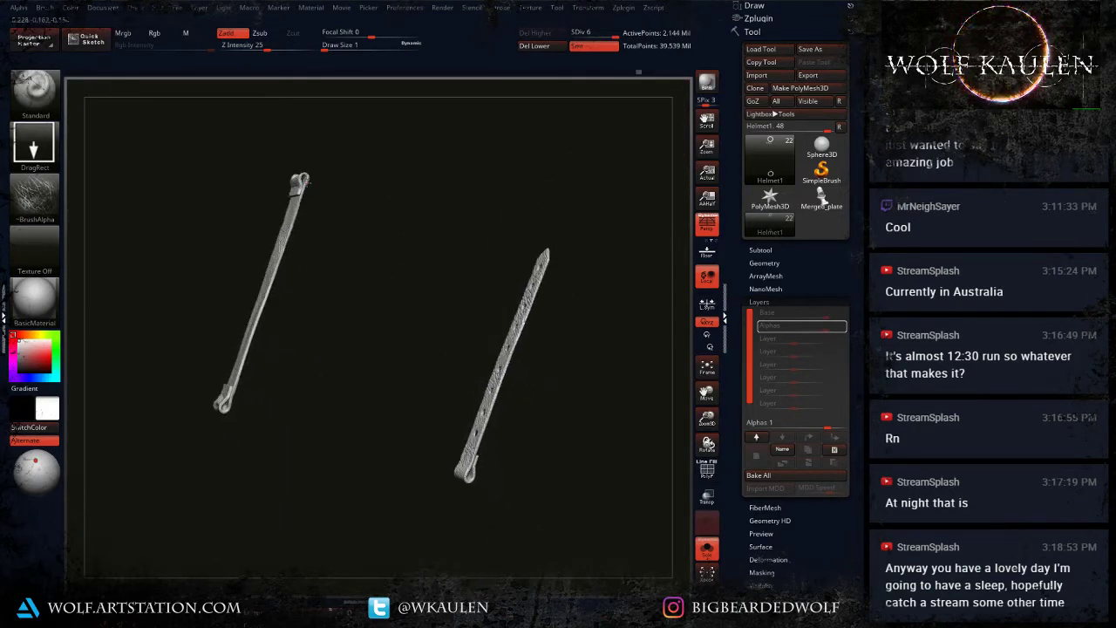
mouse_move(308, 182)
alt+right_down()
mouse_move(341, 353)
mouse_move(323, 514)
mouse_move(373, 418)
mouse_move(436, 339)
mouse_move(384, 345)
alt+right_up()
mouse_move(371, 395)
mouse_down()
mouse_move(399, 285)
mouse_move(500, 167)
mouse_move(453, 203)
mouse_move(436, 248)
mouse_up()
alt+right_drag(404, 565, 405, 323)
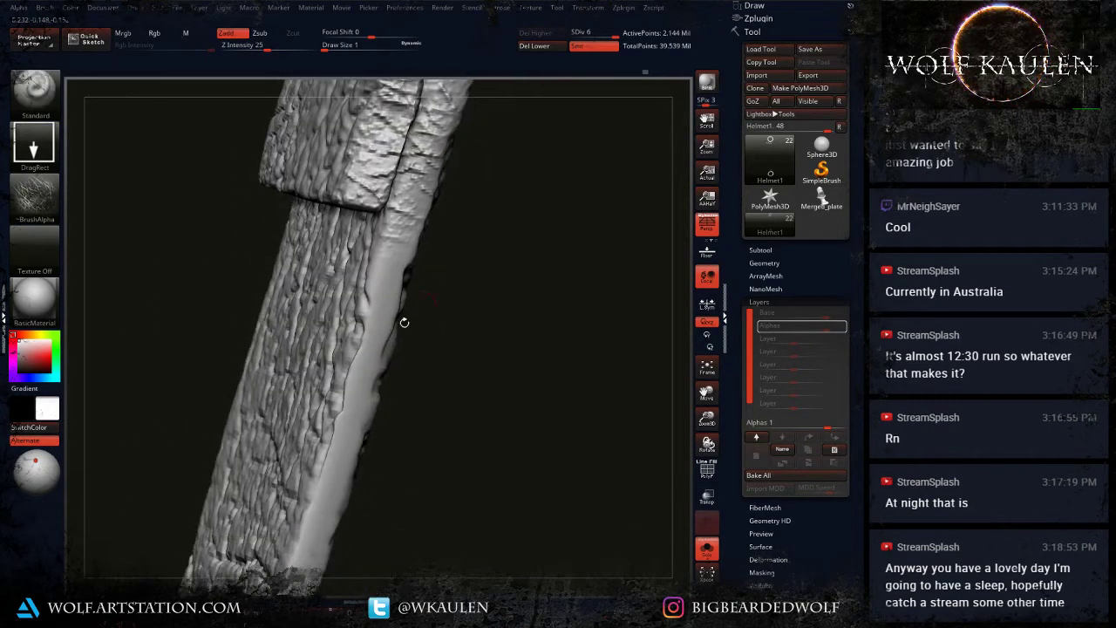
drag(385, 300, 387, 523)
ctrl+right_drag(389, 524, 372, 305)
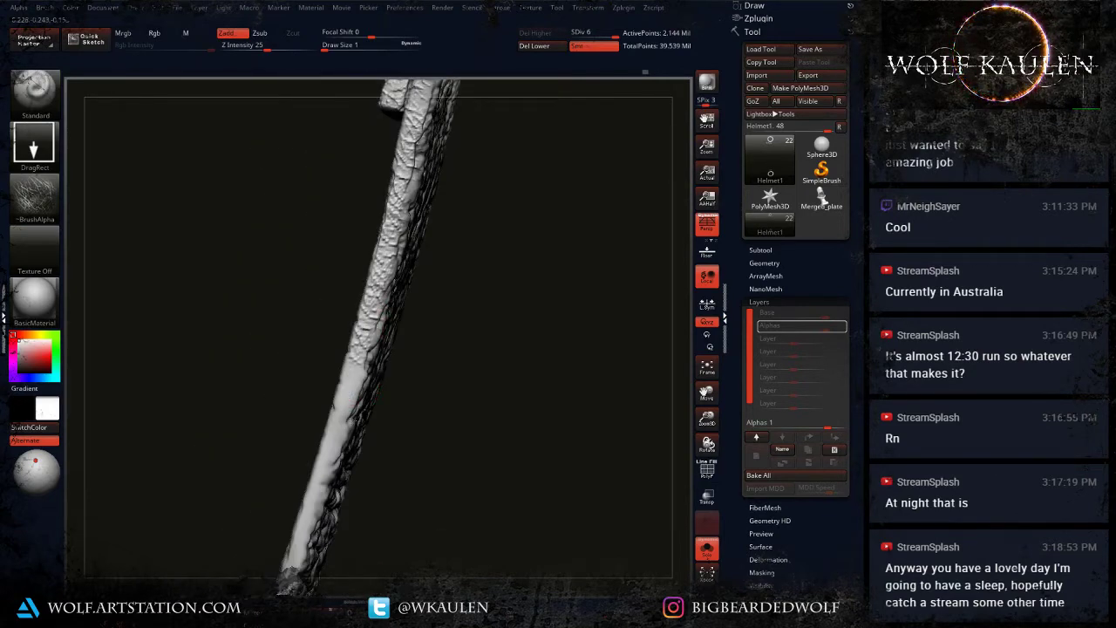
Step: Extend the leather stamping down the upper middle of the double-loop strap's side edge
drag(351, 401, 340, 521)
alt+right_drag(371, 565, 528, 307)
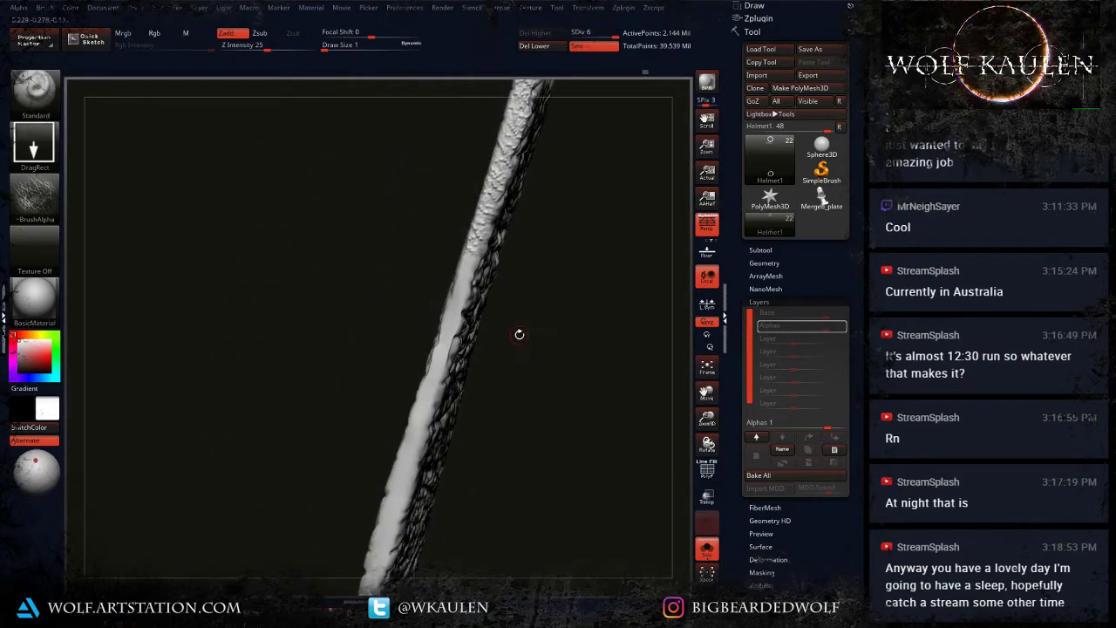
drag(454, 318, 461, 367)
right_drag(460, 364, 494, 321)
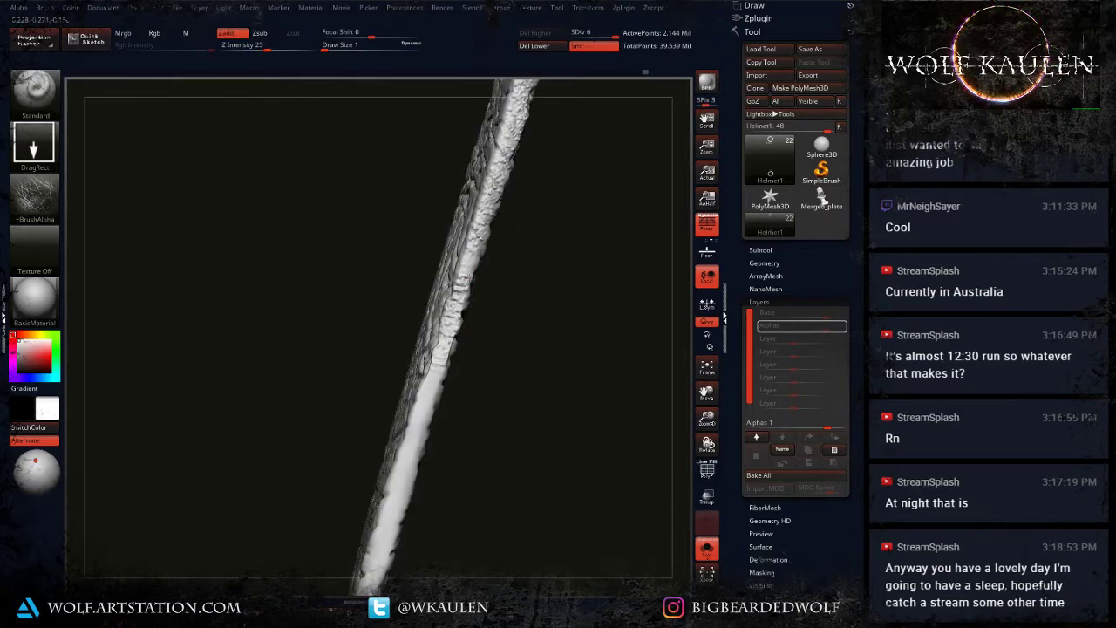
drag(427, 387, 392, 507)
alt+right_drag(430, 528, 461, 345)
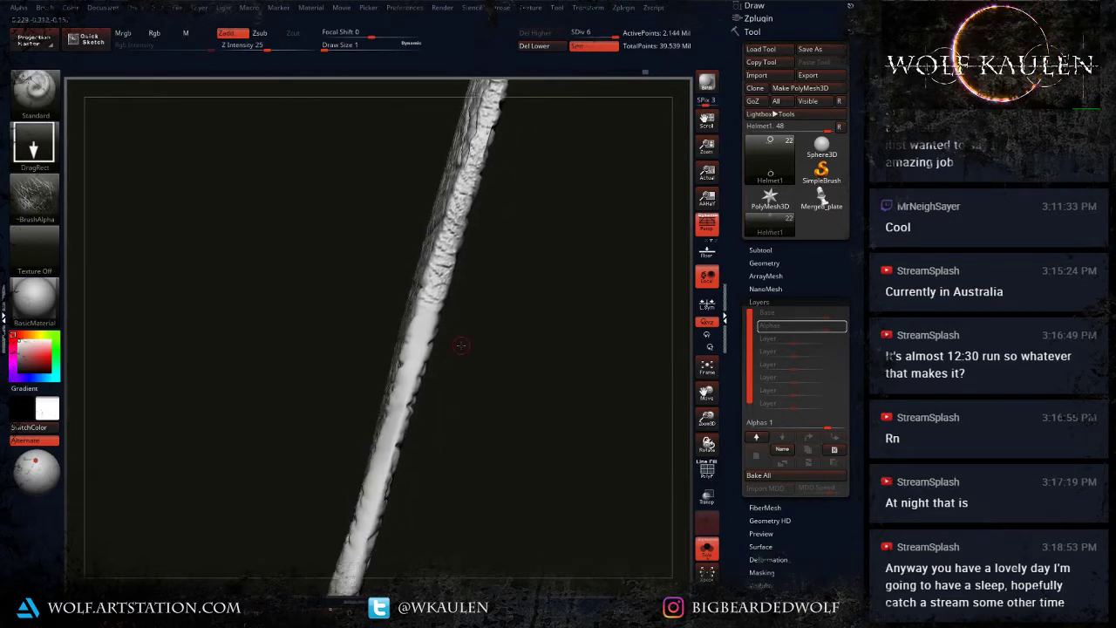
Step: Stamp the leather alpha along the lower half of the double-loop strap's side edge toward its lower loop
drag(426, 321, 421, 362)
drag(409, 378, 381, 489)
alt+drag(425, 518, 463, 268)
drag(390, 375, 395, 526)
alt+drag(420, 544, 501, 400)
drag(424, 394, 436, 562)
alt+drag(443, 574, 552, 444)
alt+drag(552, 444, 575, 328)
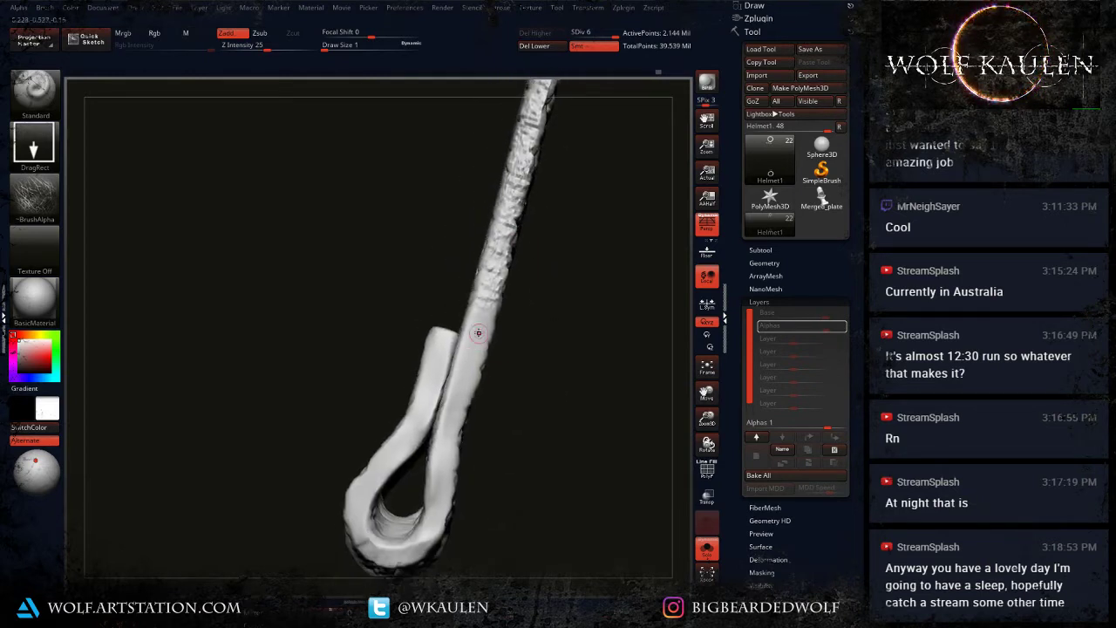
Step: Stamp leather wrinkles over the side edge of the double-loop strap's lower loop and its folded-back end
drag(479, 331, 459, 547)
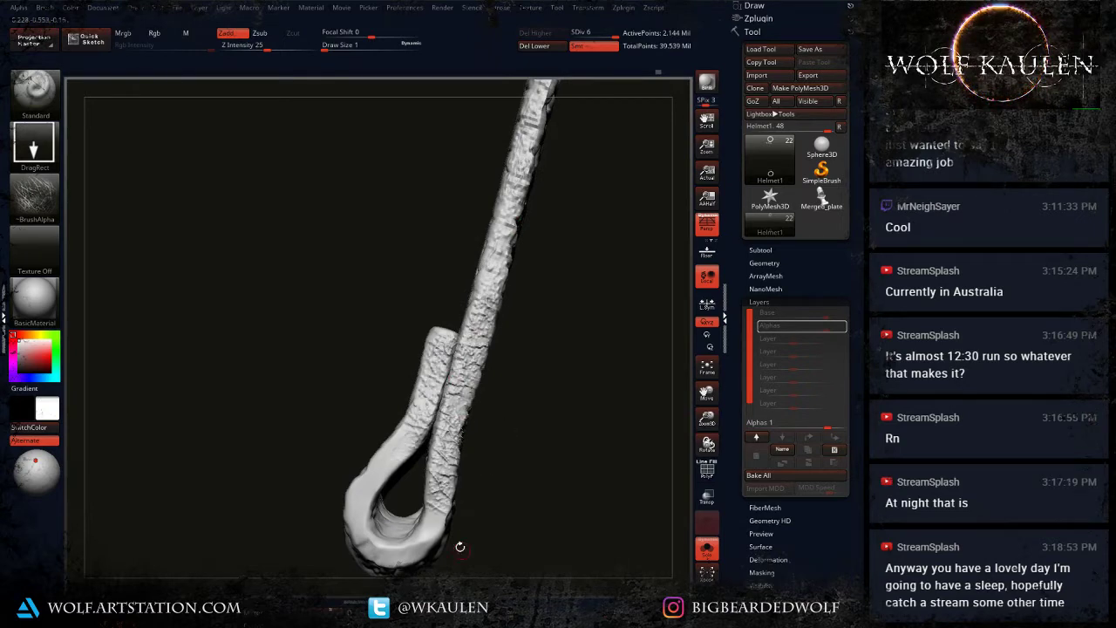
drag(380, 461, 333, 498)
drag(364, 534, 389, 576)
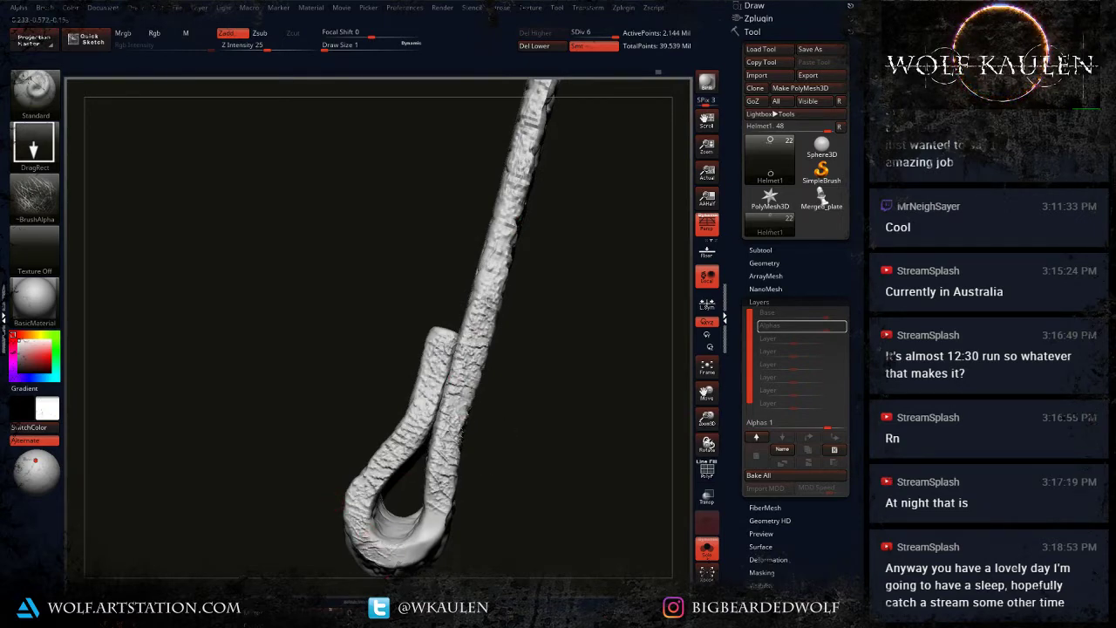
drag(413, 528, 443, 525)
Step: Texture the opposite side edge of the lower loop and the strap section beside it with leather stamps
drag(635, 488, 543, 480)
mouse_move(634, 466)
mouse_down()
mouse_move(589, 459)
mouse_move(541, 392)
mouse_move(509, 388)
mouse_up()
drag(479, 335, 571, 567)
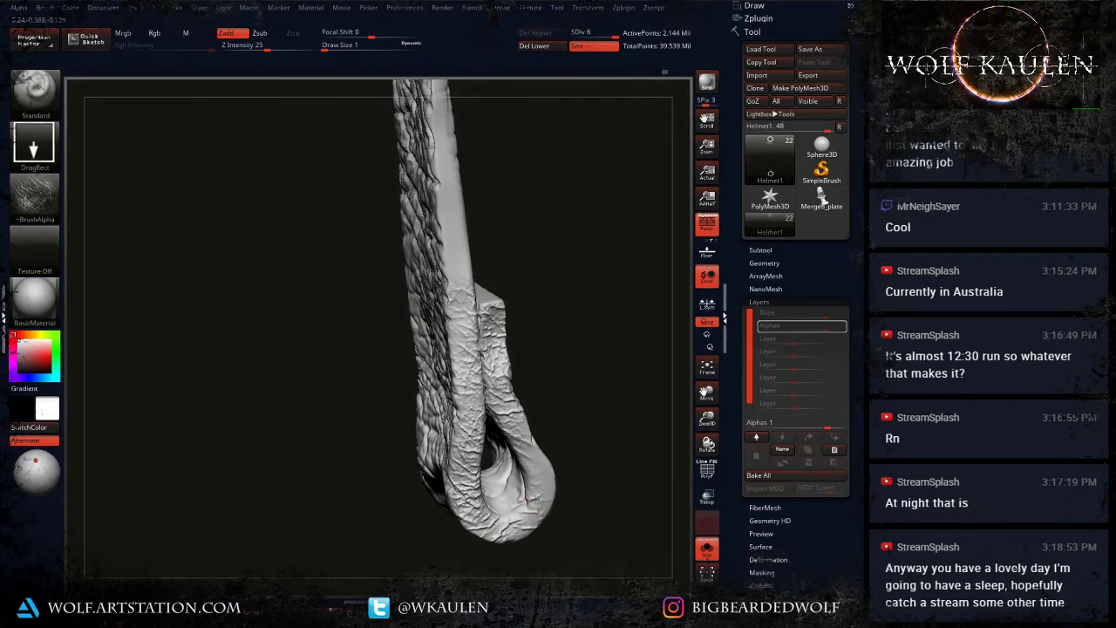
drag(534, 500, 554, 545)
drag(586, 420, 452, 389)
drag(400, 250, 462, 417)
Step: Stamp the leather alpha up the lower part of the double-loop strap's second side edge, away from the lower loop
drag(379, 332, 397, 387)
alt+drag(438, 296, 437, 488)
drag(435, 436, 409, 418)
drag(338, 352, 364, 458)
alt+drag(404, 358, 424, 491)
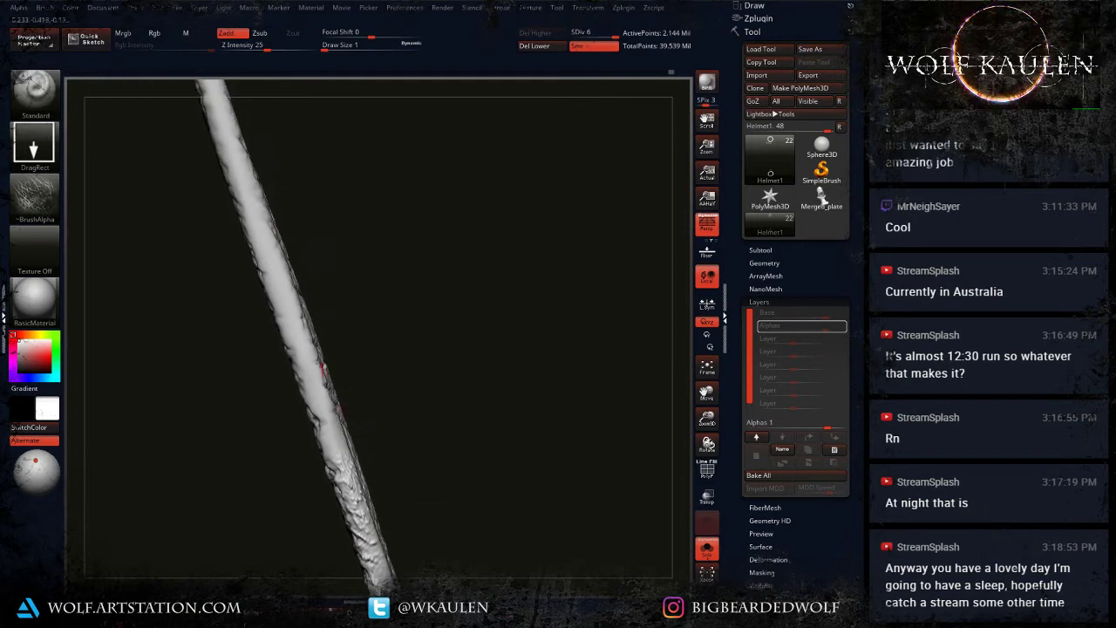
drag(307, 357, 356, 484)
alt+drag(375, 287, 410, 480)
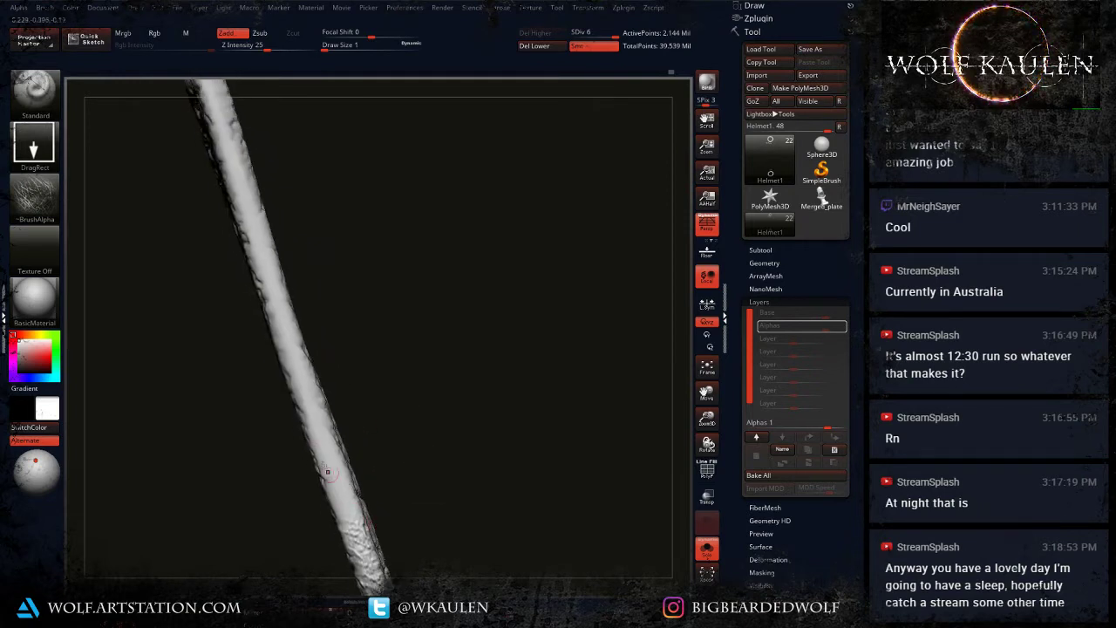
drag(316, 416, 351, 505)
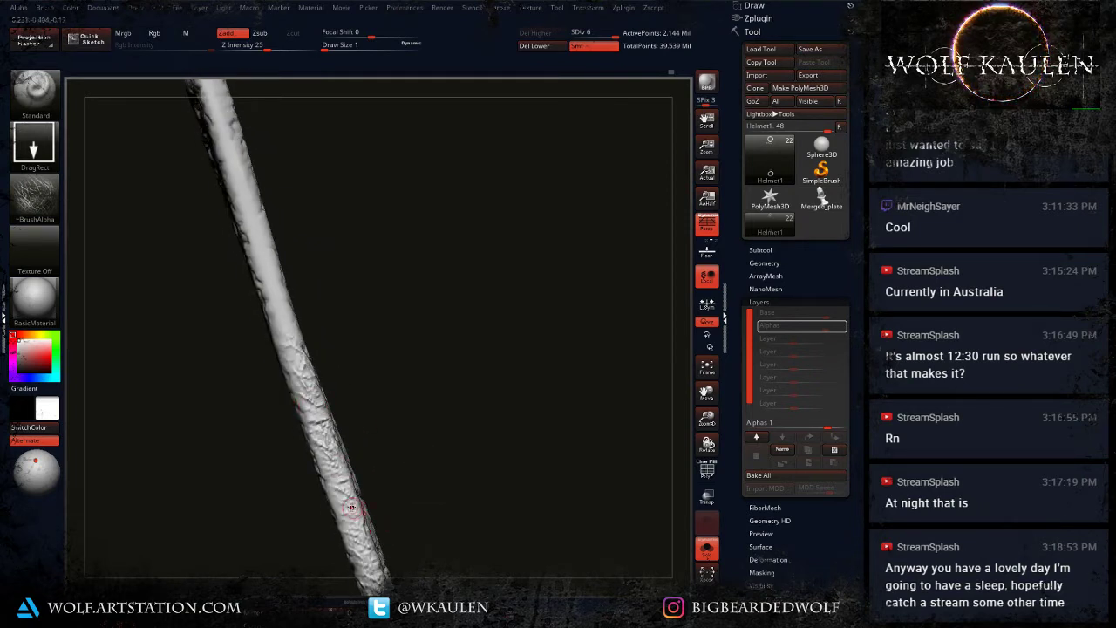
Step: Continue the leather stamps over the middle of the double-loop strap's second side edge
alt+drag(353, 370, 392, 523)
drag(328, 460, 345, 489)
drag(353, 502, 363, 535)
drag(310, 365, 331, 422)
drag(299, 288, 427, 515)
mouse_move(363, 355)
mouse_down()
mouse_move(381, 412)
mouse_move(368, 396)
mouse_up()
alt+right_drag(350, 331, 380, 538)
drag(341, 423, 371, 494)
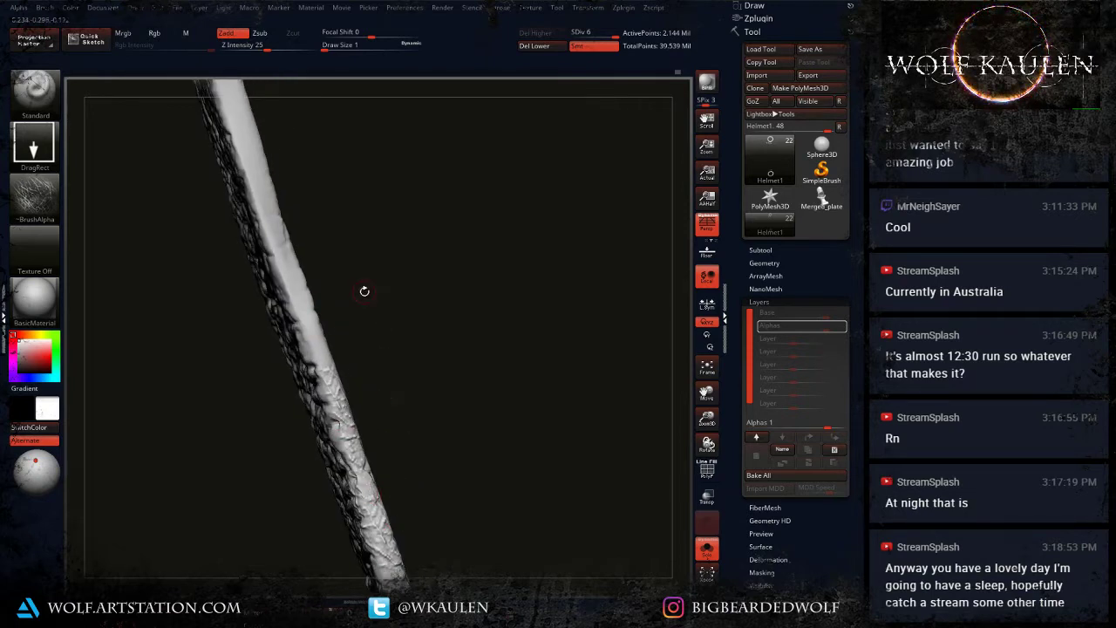
Step: Fill the upper stretch of the second side edge with leather stamps up to the upper folded loop
alt+drag(365, 291, 387, 434)
drag(317, 419, 347, 494)
alt+drag(350, 340, 327, 493)
drag(285, 344, 343, 467)
drag(295, 395, 356, 439)
drag(282, 319, 298, 366)
alt+drag(328, 456, 352, 578)
Step: Stamp the leather alpha around the side edge of the upper folded loop and its overlapping end
drag(260, 340, 301, 376)
mouse_move(306, 296)
mouse_down()
mouse_move(316, 319)
mouse_move(324, 300)
mouse_up()
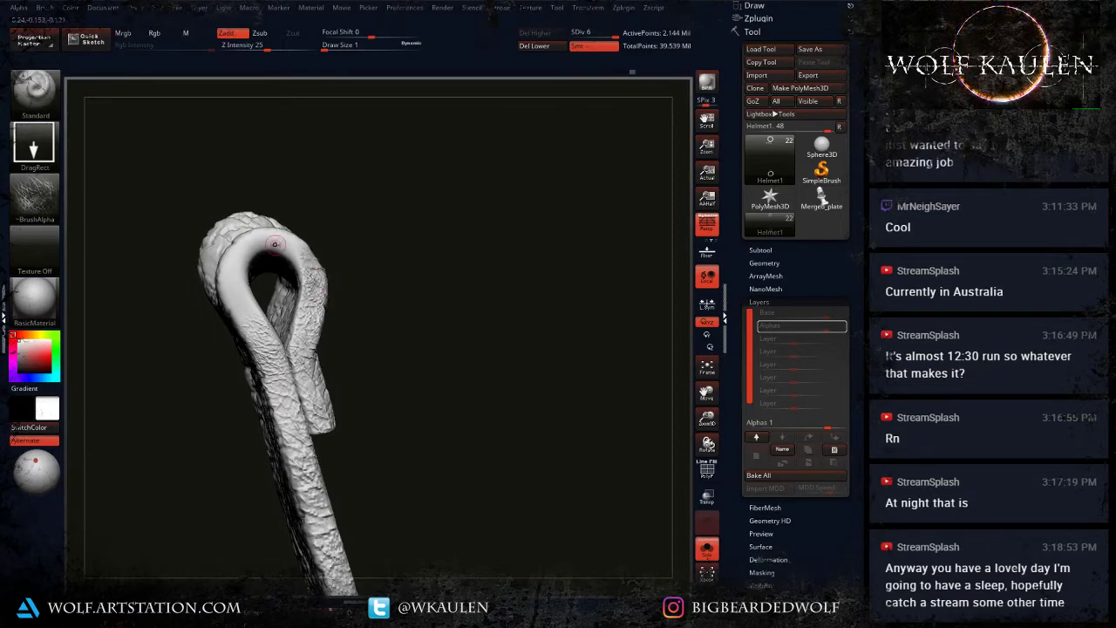
drag(276, 242, 293, 292)
drag(229, 273, 232, 306)
drag(235, 300, 260, 340)
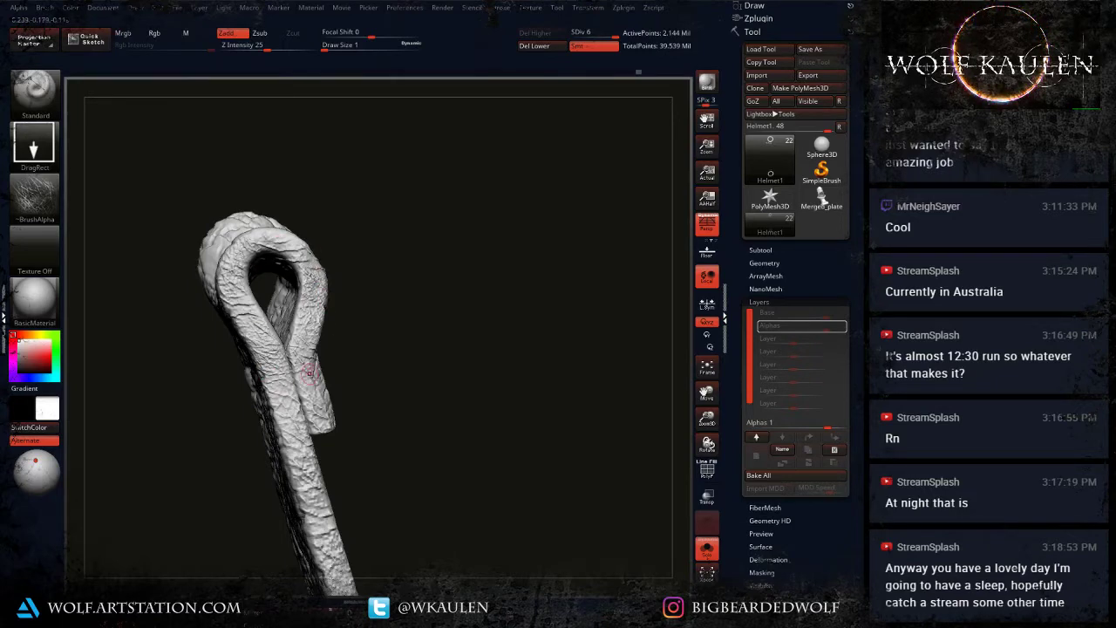
drag(333, 379, 397, 383)
Step: Unhide all hidden parts of the mesh, including the metal rings and rivets
ctrl+right_drag(285, 307, 318, 373)
alt+drag(582, 423, 500, 376)
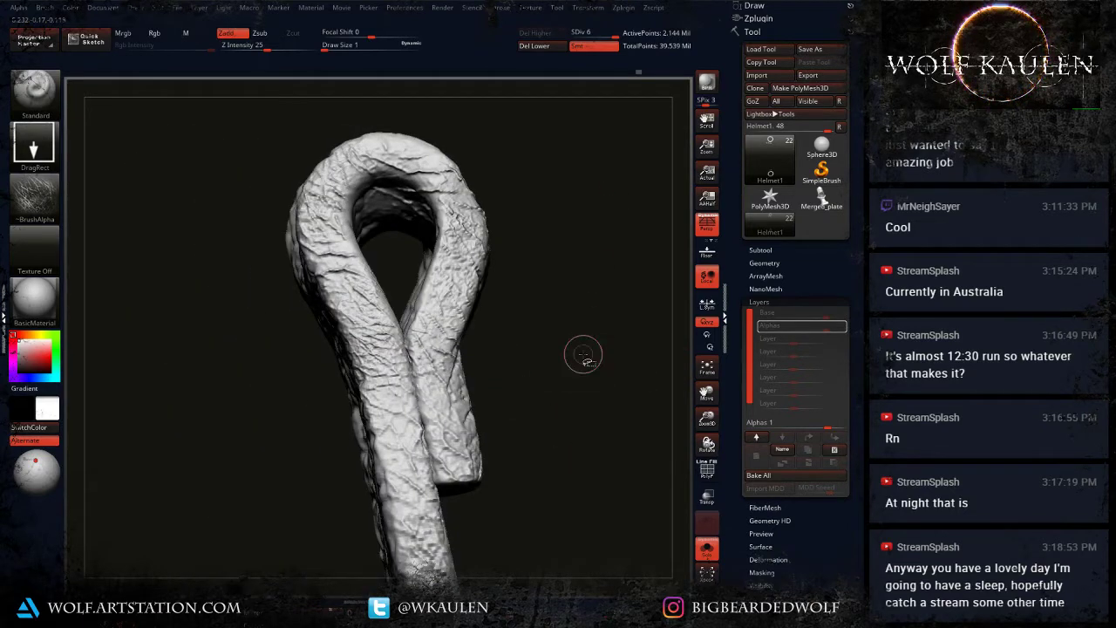
ctrl+shift+click(573, 367)
mouse_move(572, 368)
mouse_down()
mouse_move(545, 372)
mouse_move(536, 390)
mouse_up()
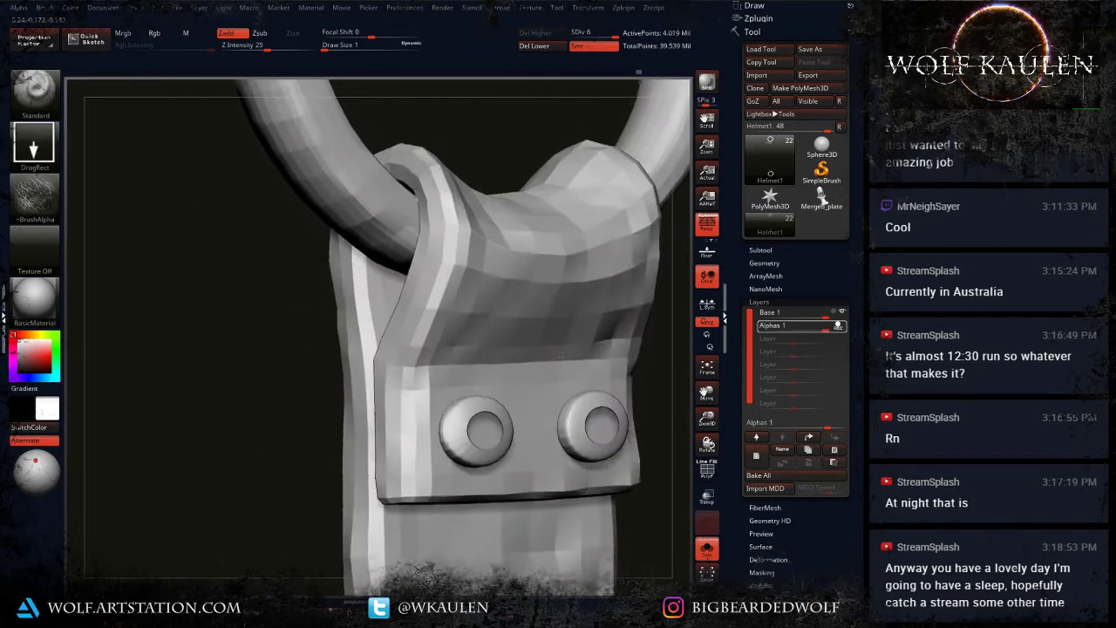
Step: Lower the Alphas layer's intensity to 0.22123 and add a new sculpting layer above it
drag(826, 331, 824, 330)
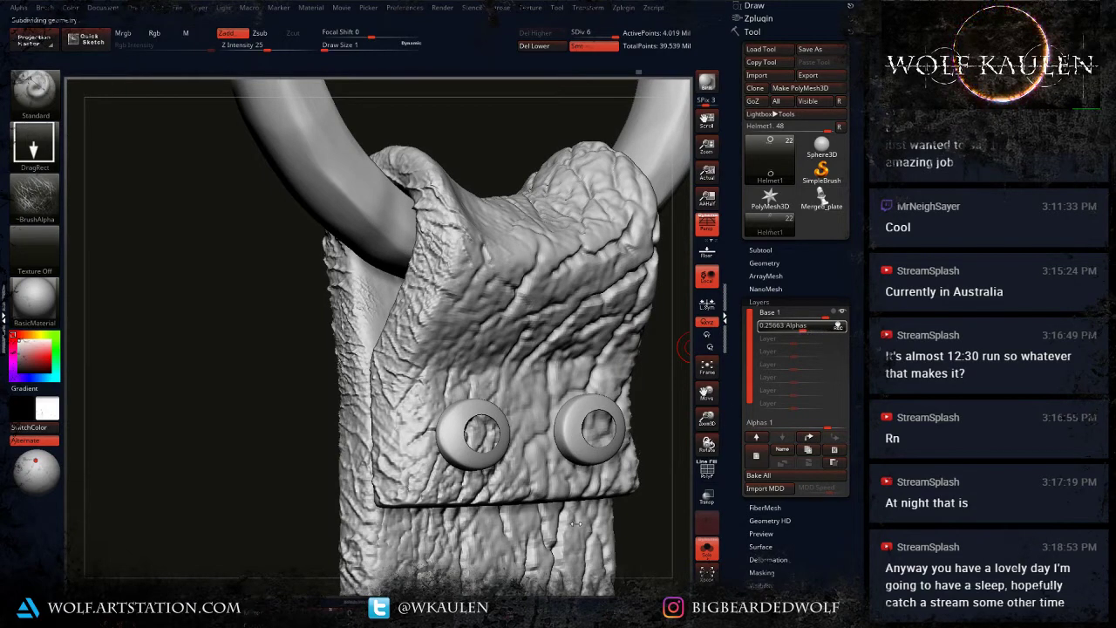
mouse_move(558, 378)
ctrl+right_down()
mouse_move(553, 416)
mouse_move(471, 350)
mouse_move(460, 384)
mouse_move(484, 515)
ctrl+right_up()
alt+right_drag(484, 515, 515, 302)
alt+right_drag(566, 510, 518, 344)
ctrl+right_drag(493, 286, 495, 432)
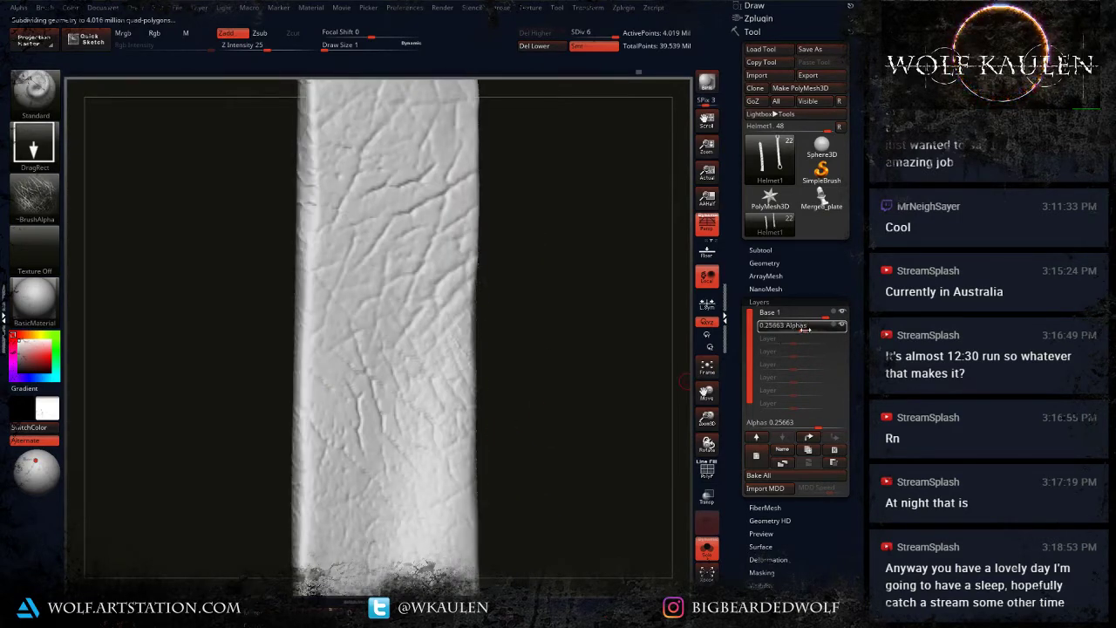
drag(798, 329, 802, 328)
alt+drag(603, 456, 665, 448)
click(756, 455)
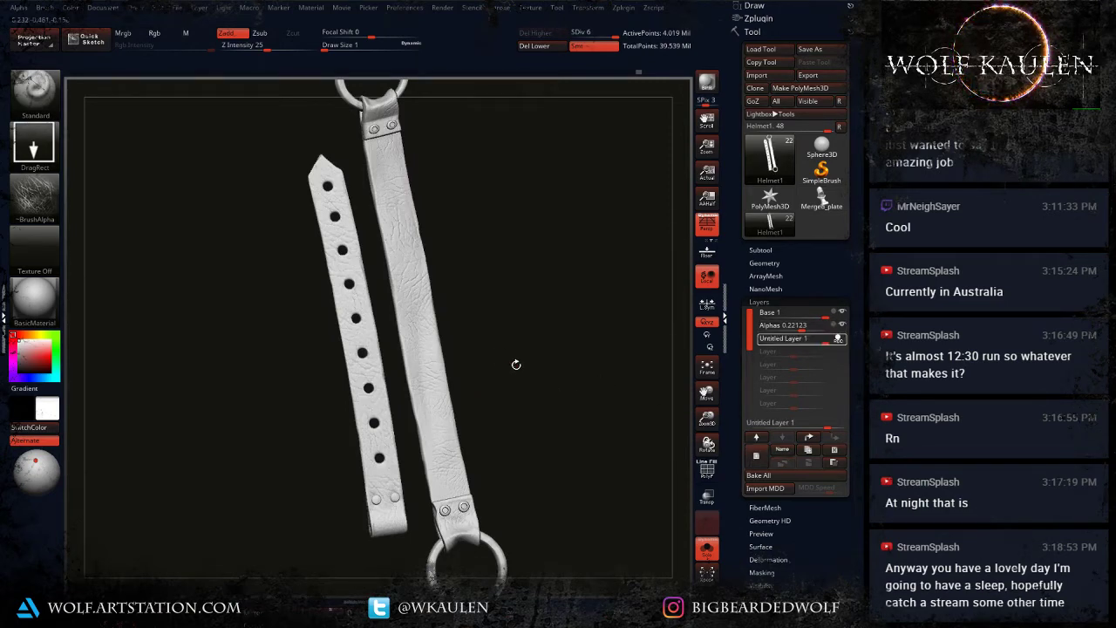
Step: Rename the new sculpting layer above Alphas to "st"
click(782, 449)
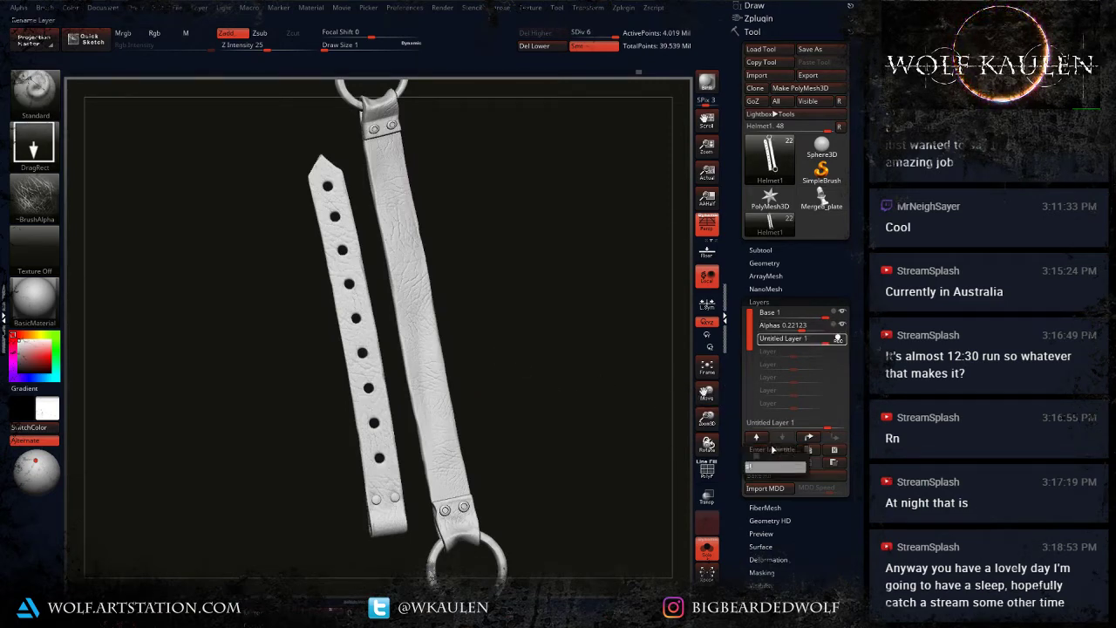
text(st)
key(Return)
Step: Switch the Standard brush to the FreeHand stroke and turn its alpha off
alt+drag(326, 437, 322, 577)
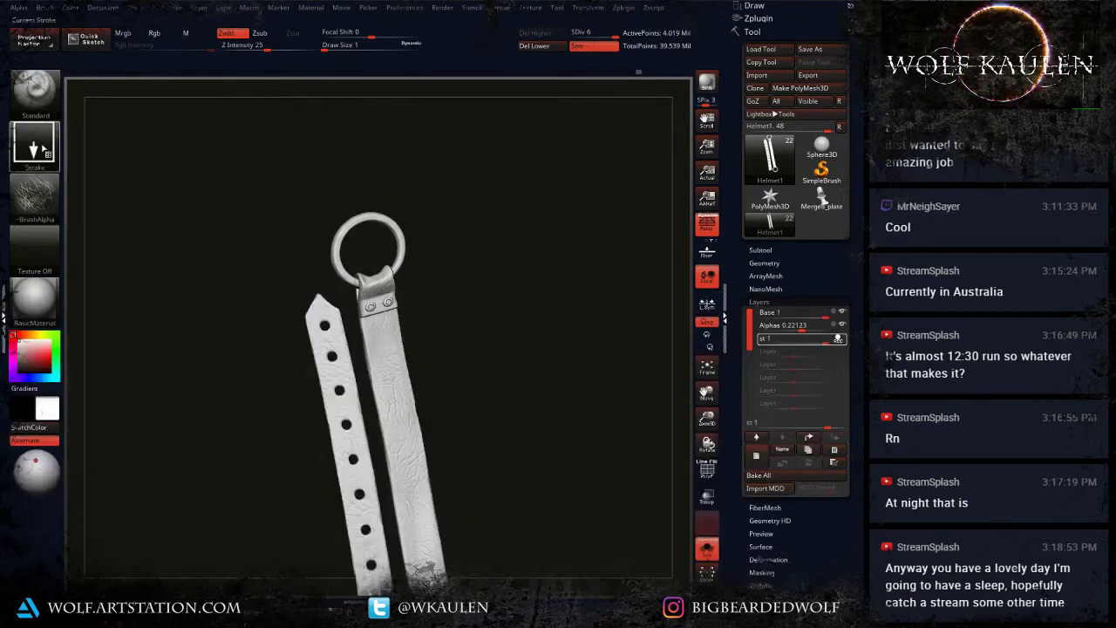
click(35, 142)
click(204, 152)
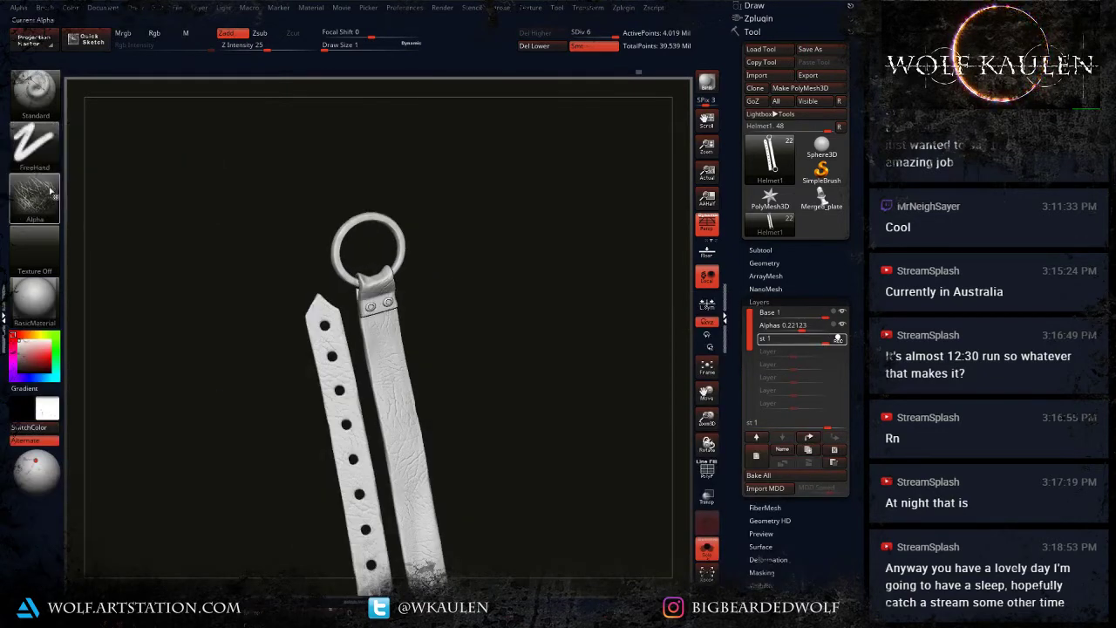
click(35, 196)
click(101, 206)
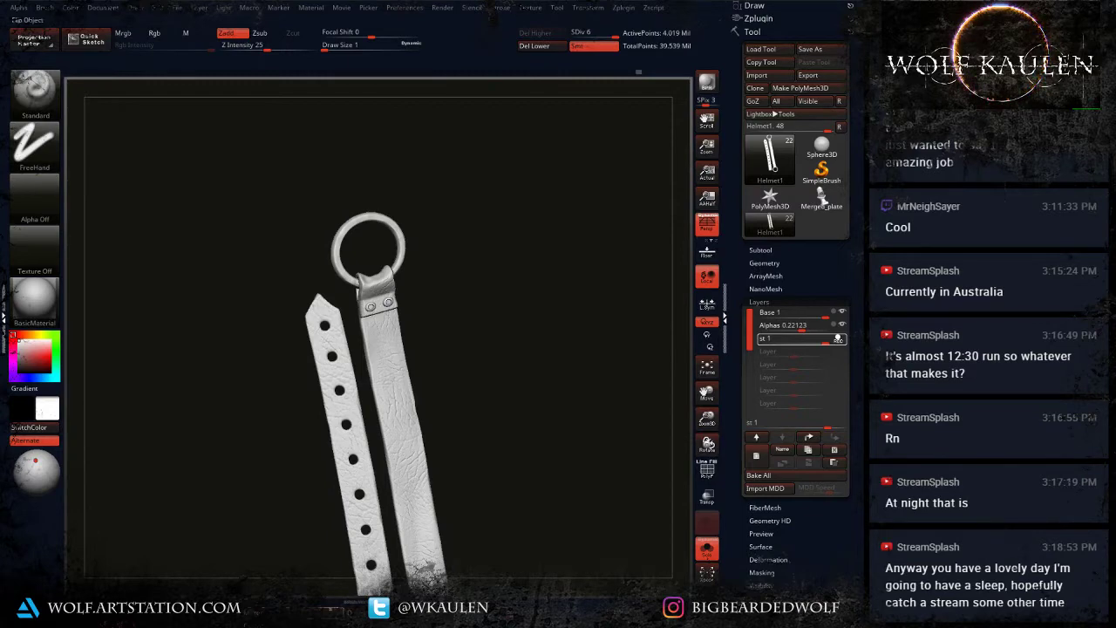
Step: Sculpt freehand strokes over the front of the upper folded loop with a draw size of 3
alt+drag(294, 360, 406, 551)
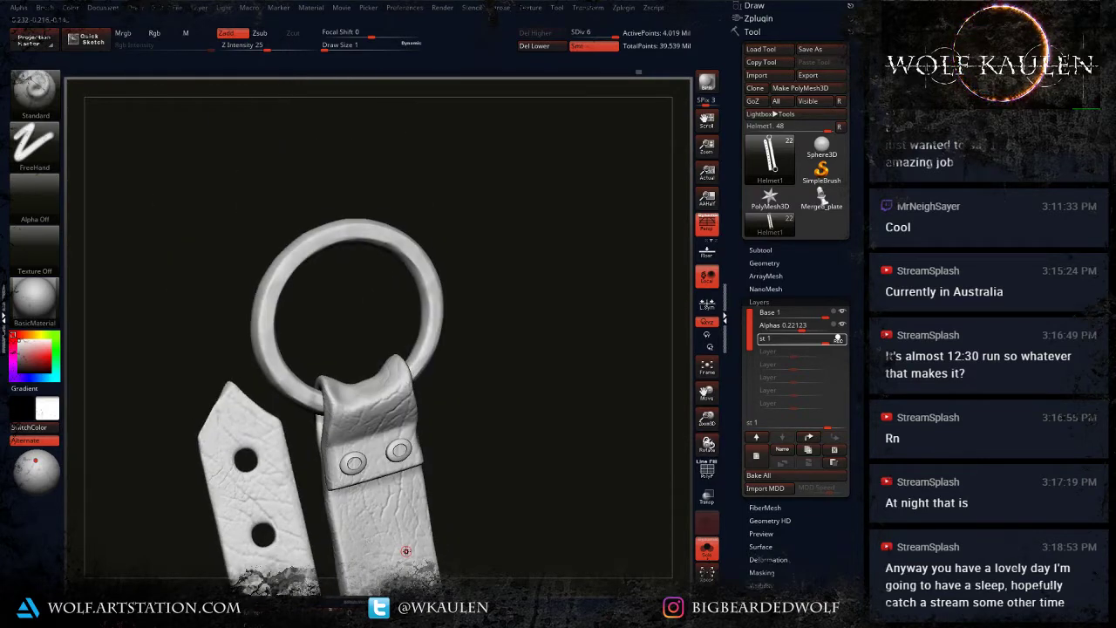
key(s)
drag(330, 387, 334, 390)
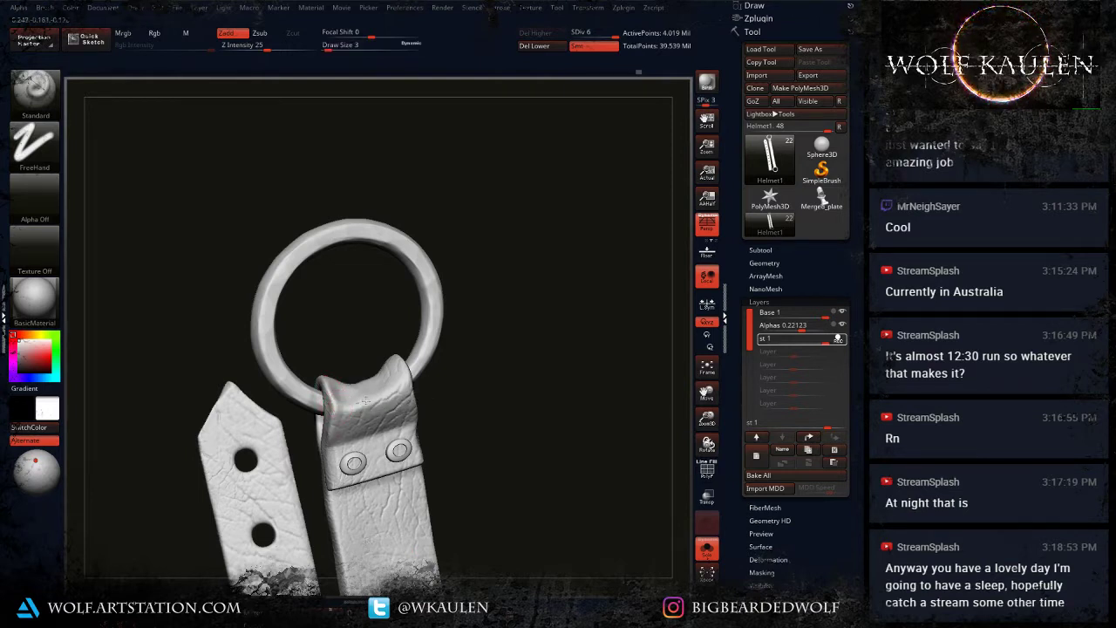
drag(400, 368, 395, 394)
mouse_move(390, 442)
alt+right_down()
mouse_move(391, 398)
mouse_move(382, 401)
alt+right_up()
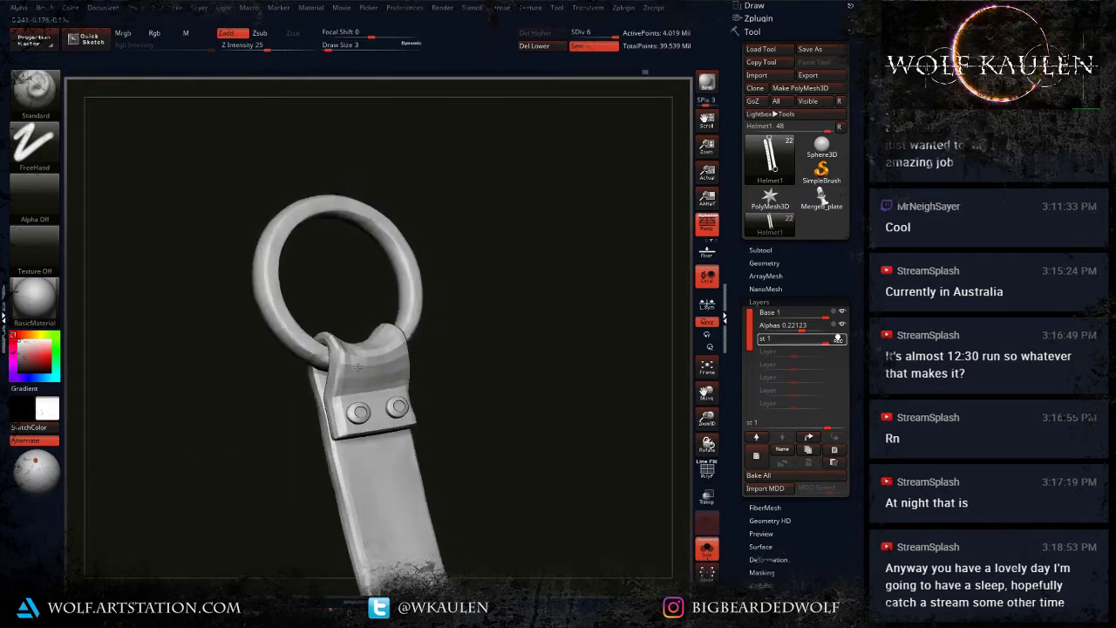
Step: Reduce the draw size to 2 and sculpt around the side and back of the upper folded loop
key(s)
drag(338, 392, 341, 404)
key(s)
mouse_move(362, 416)
right_down()
mouse_move(340, 423)
mouse_move(349, 428)
mouse_move(293, 374)
right_up()
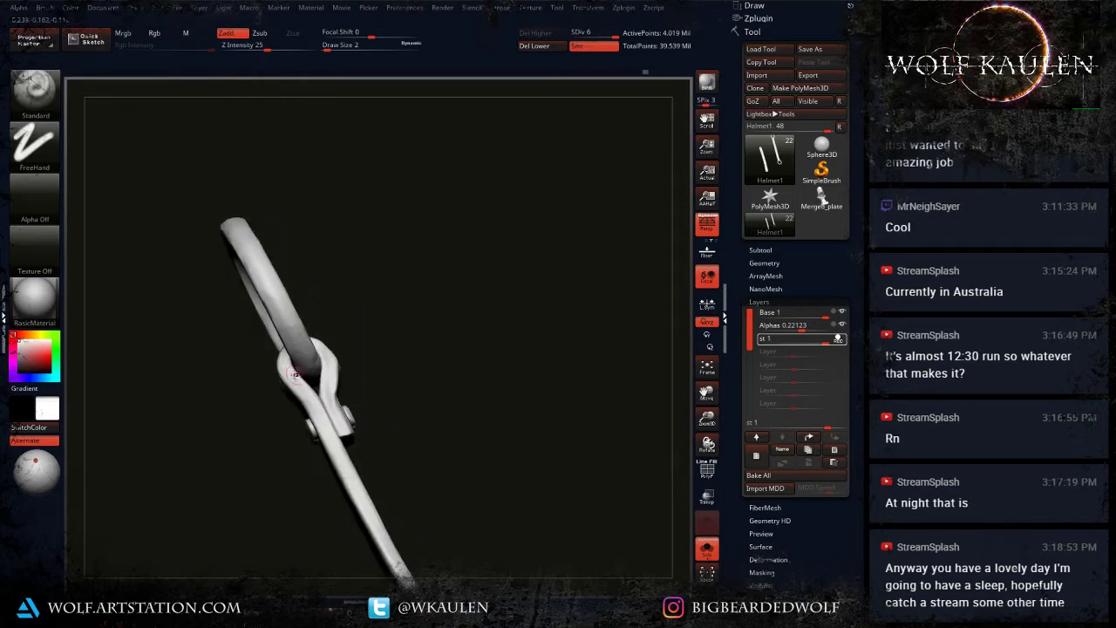
right_drag(326, 417, 344, 382)
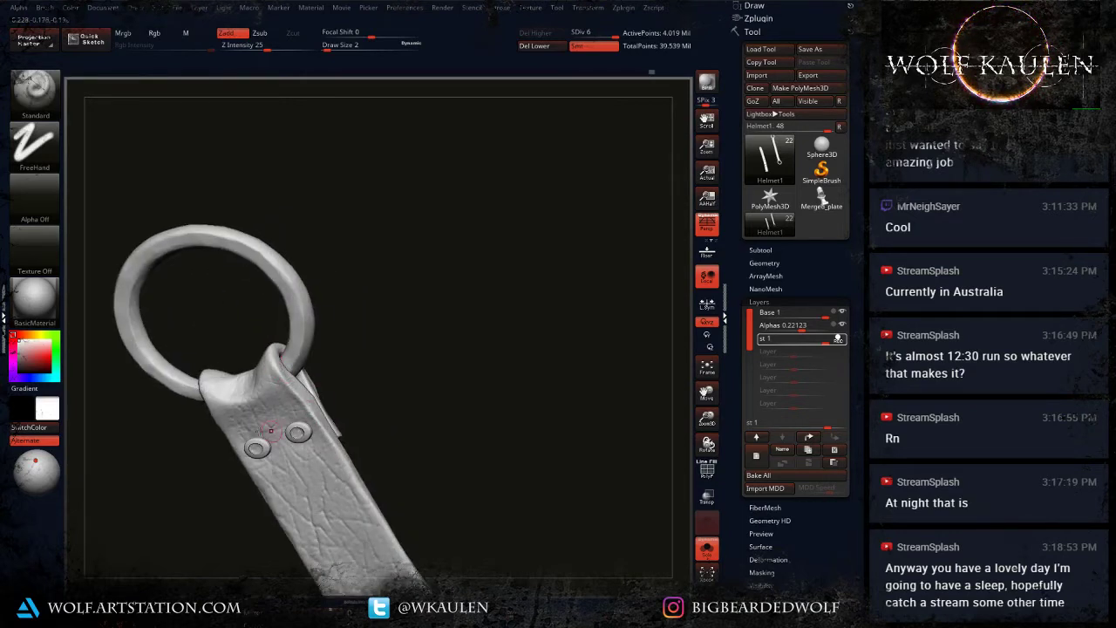
right_drag(334, 429, 301, 352)
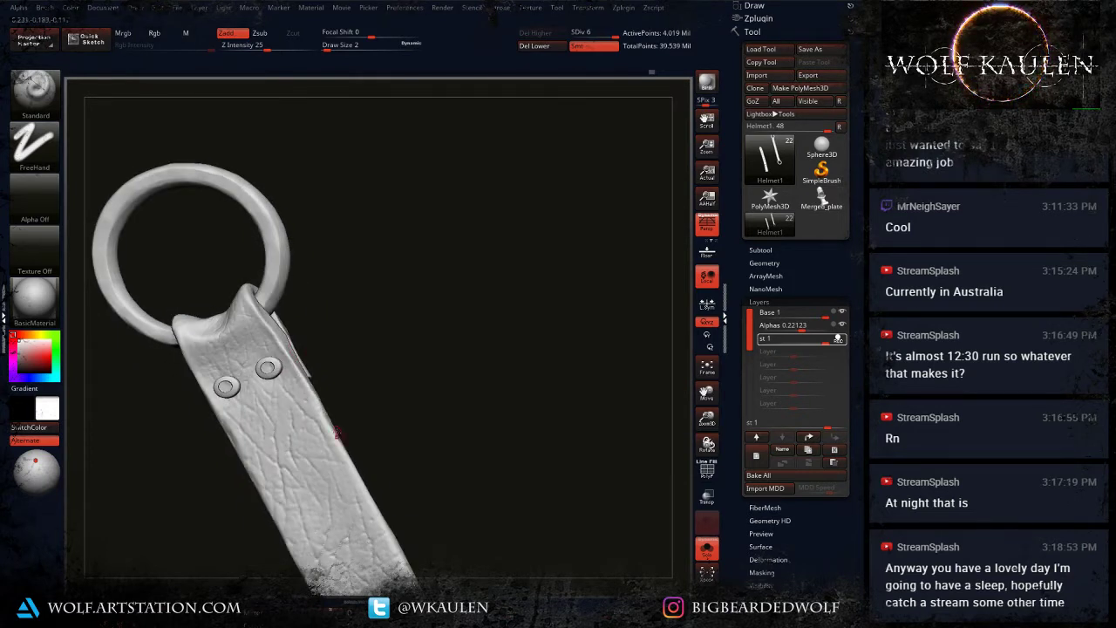
Step: Sculpt uneven freehand strokes along the upper stretch of the long strap's side edge, starting below the upper rivets
drag(306, 377, 308, 383)
right_drag(308, 382, 298, 361)
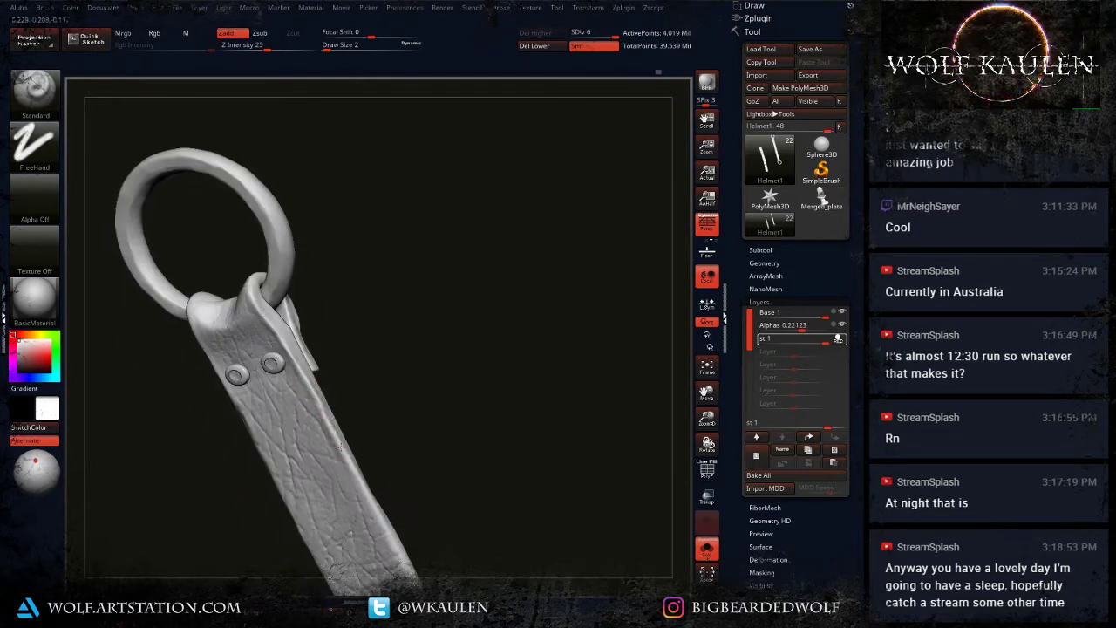
right_drag(341, 448, 326, 419)
right_drag(359, 481, 328, 353)
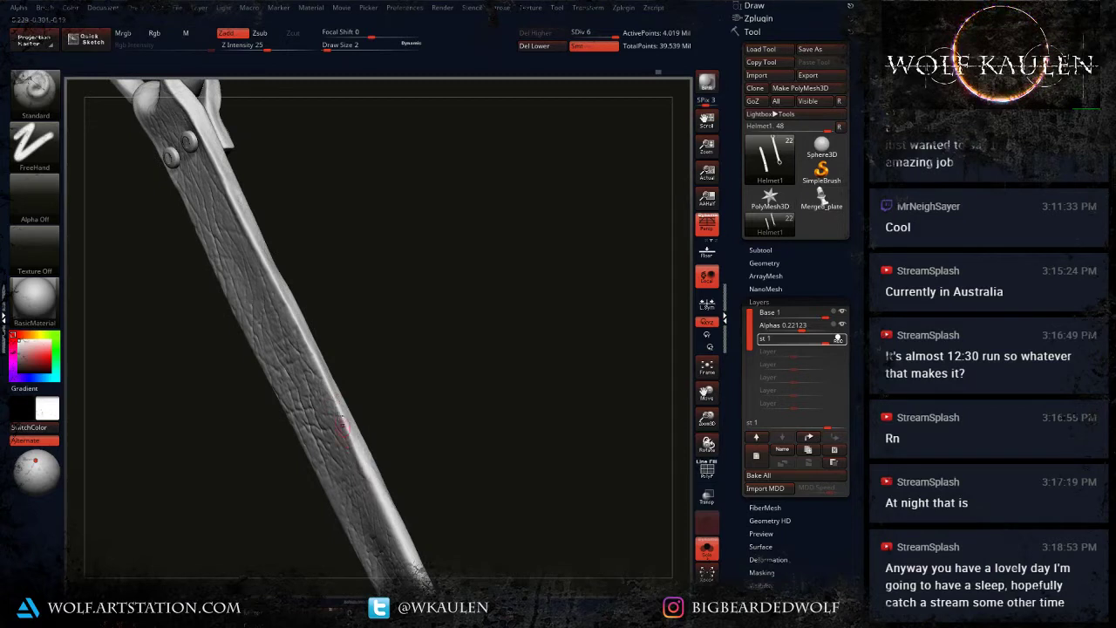
right_drag(358, 452, 347, 437)
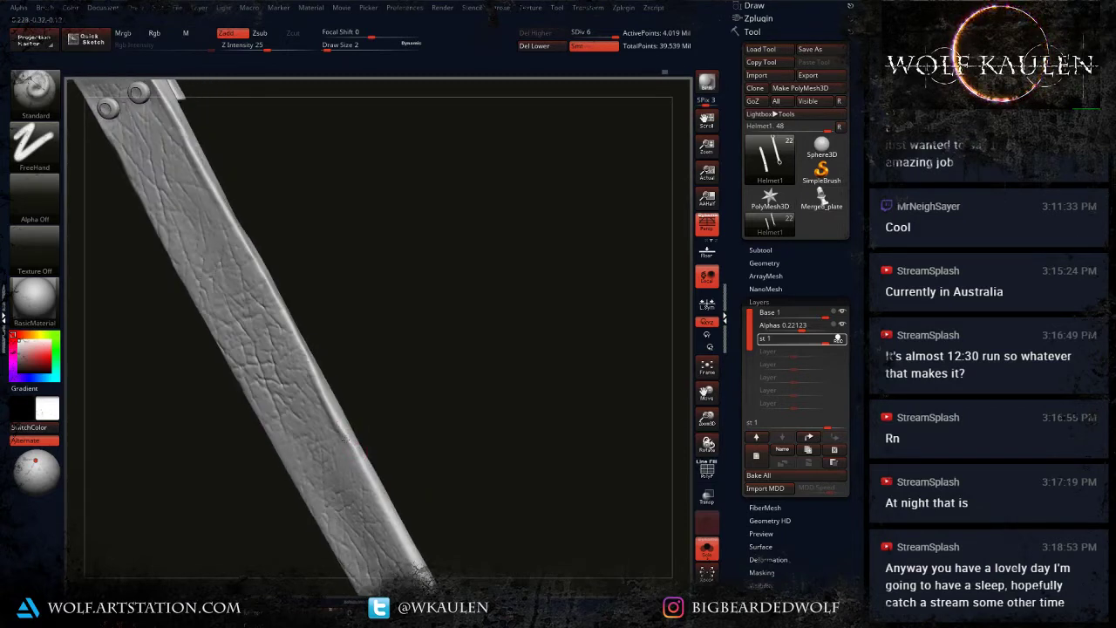
right_drag(401, 529, 356, 447)
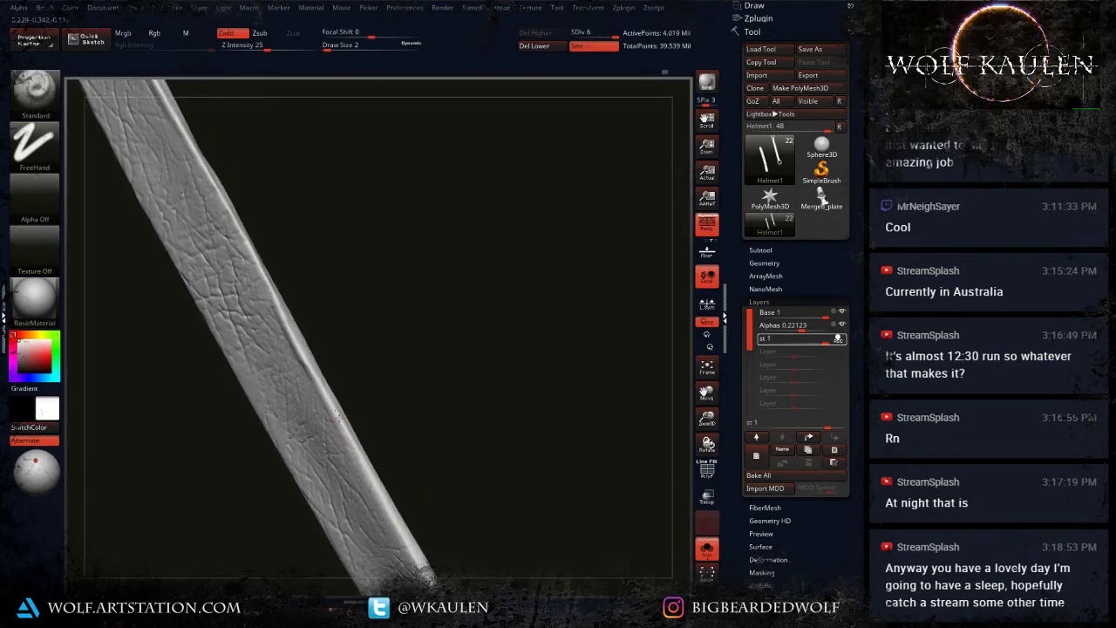
Step: Continue the uneven edge strokes along the middle stretch of the long strap's side edge
right_drag(414, 552, 352, 427)
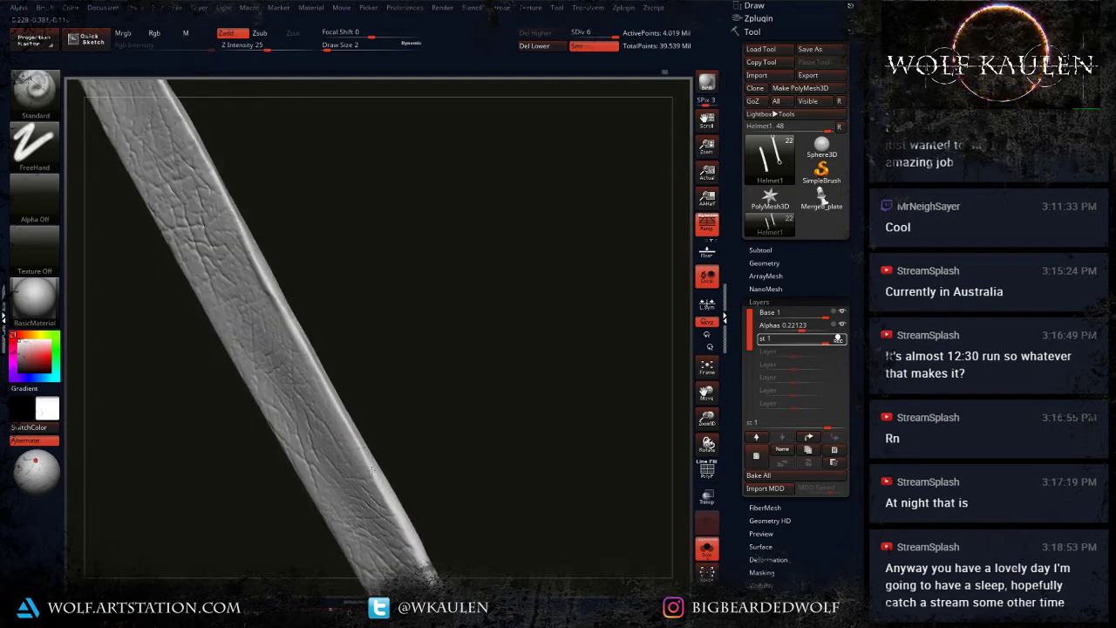
right_drag(411, 543, 370, 470)
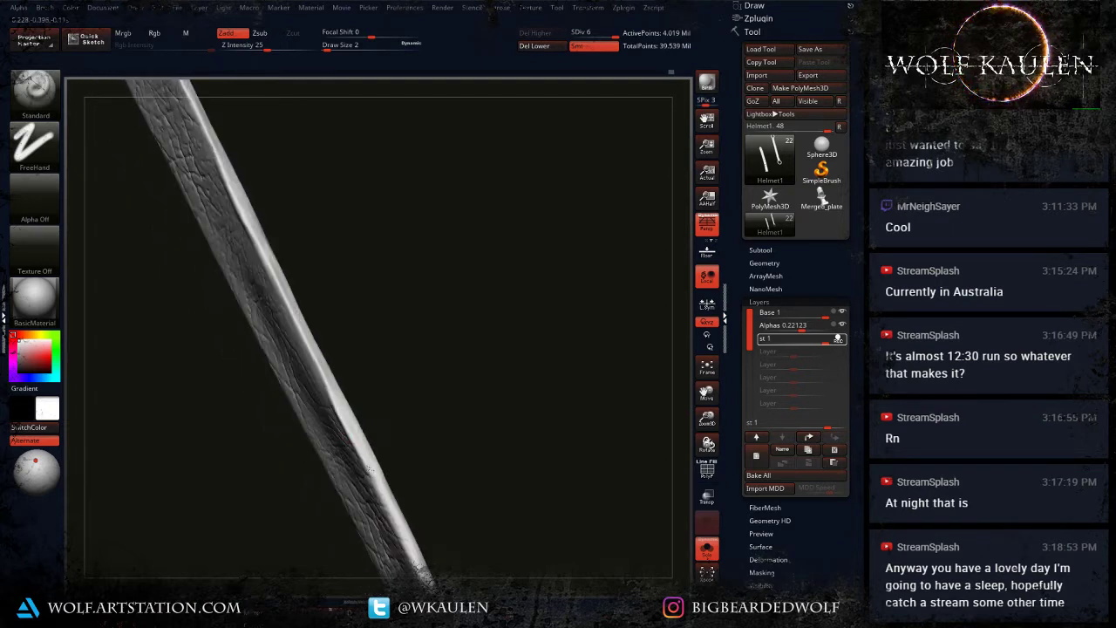
right_drag(404, 546, 369, 440)
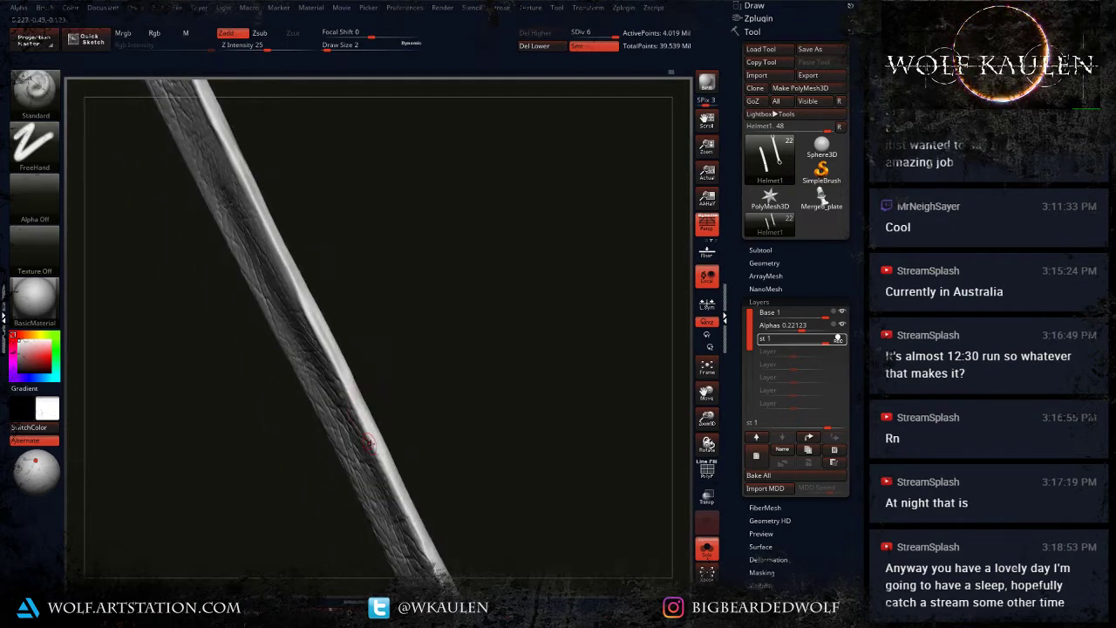
right_drag(400, 507, 390, 434)
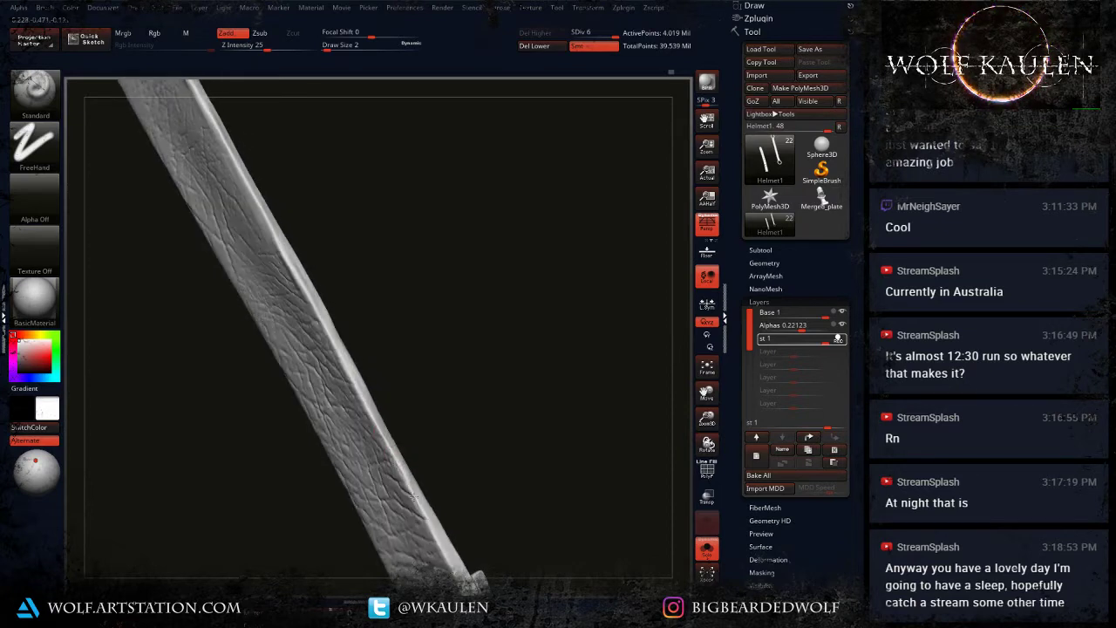
drag(407, 475, 445, 548)
Step: Sculpt the lowest stretch of the long strap's side edge down past the rivets to the lower folded loop
alt+right_drag(443, 546, 404, 468)
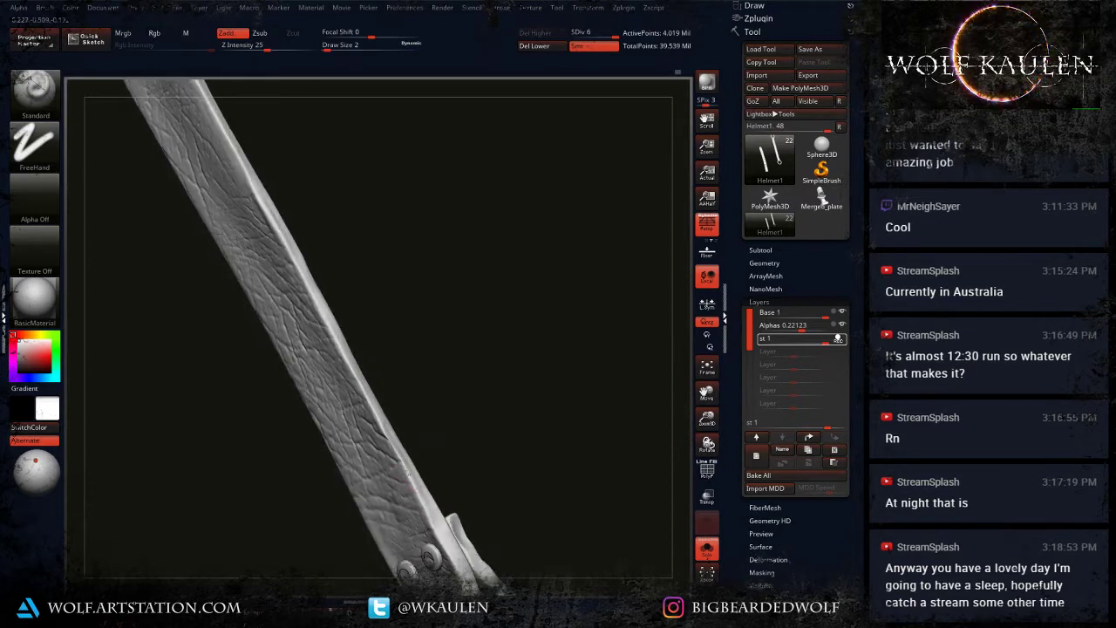
drag(412, 478, 440, 535)
right_drag(440, 537, 395, 481)
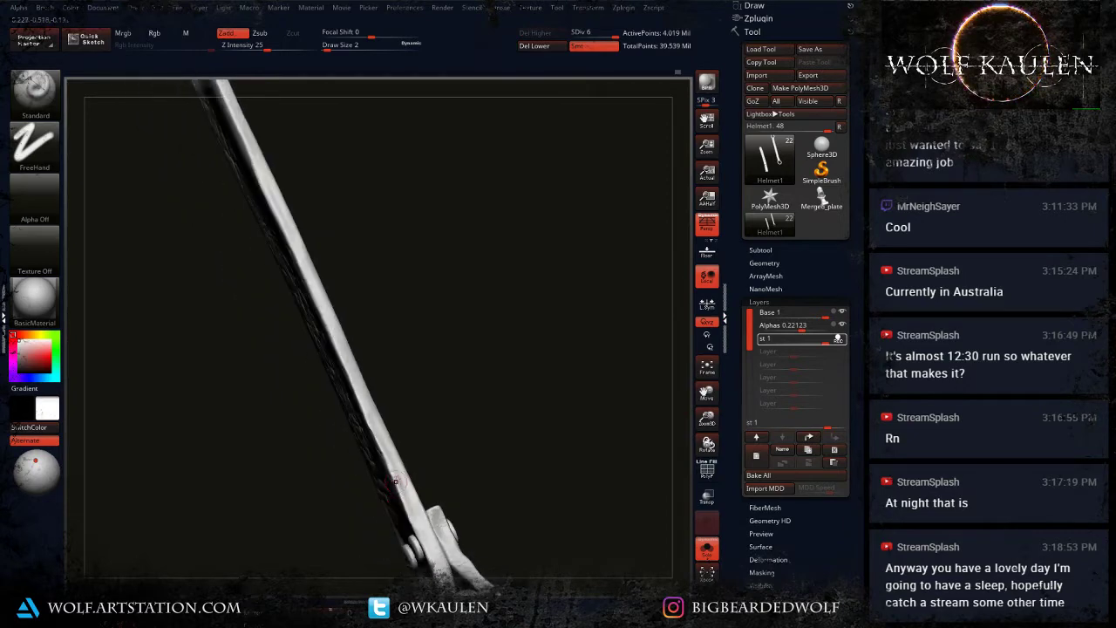
right_drag(413, 519, 403, 468)
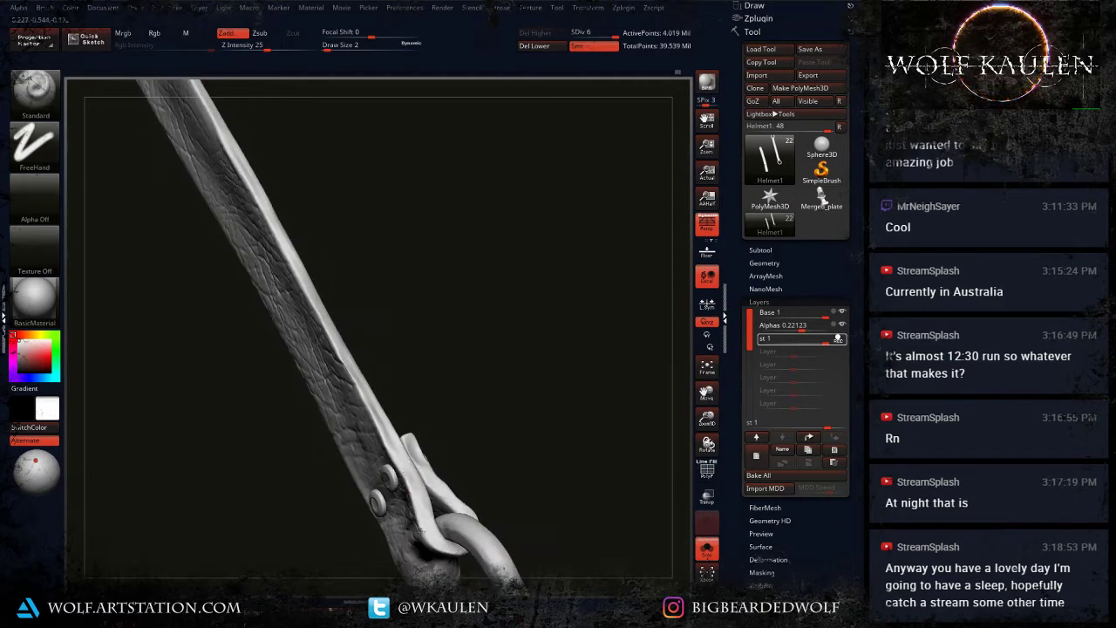
drag(421, 523, 440, 546)
mouse_move(407, 488)
right_down()
mouse_move(446, 551)
mouse_move(464, 549)
right_up()
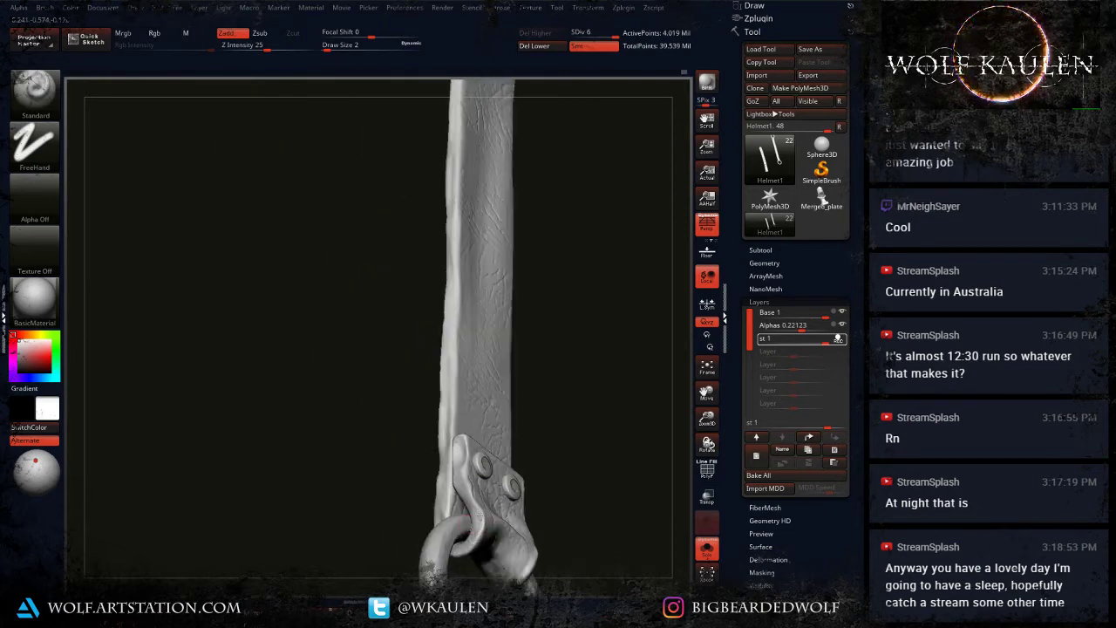
Step: Sculpt the side and end edge of the lower folded loop's riveted overlap, finishing with a draw size of 2
right_drag(472, 509, 479, 519)
drag(478, 519, 475, 448)
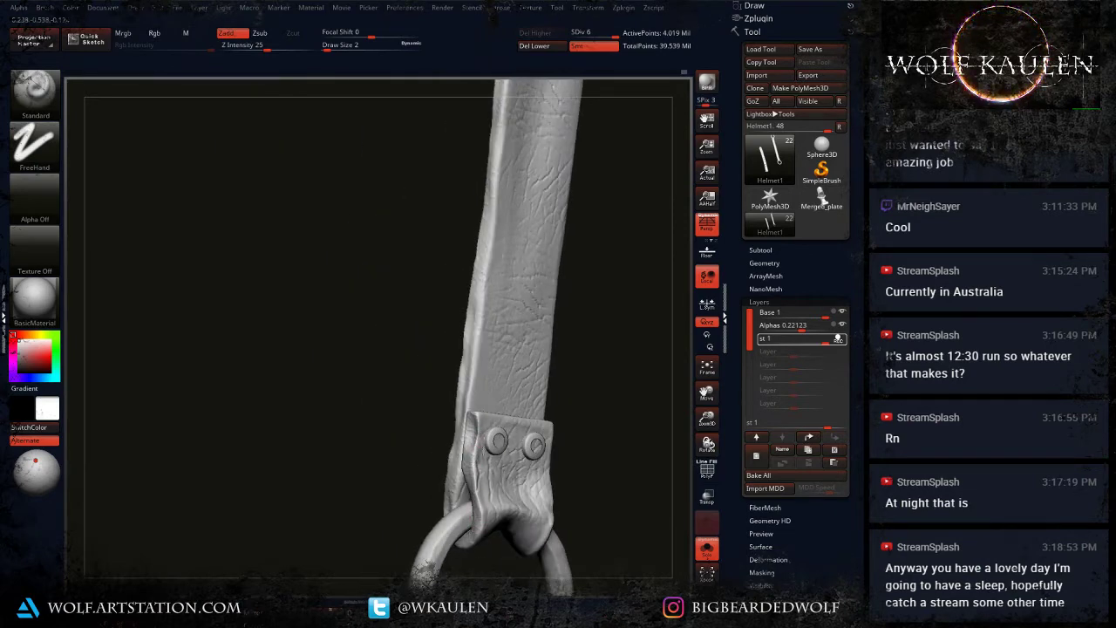
mouse_move(477, 435)
right_down()
mouse_move(497, 433)
mouse_move(430, 376)
mouse_move(473, 421)
right_up()
drag(500, 414, 498, 414)
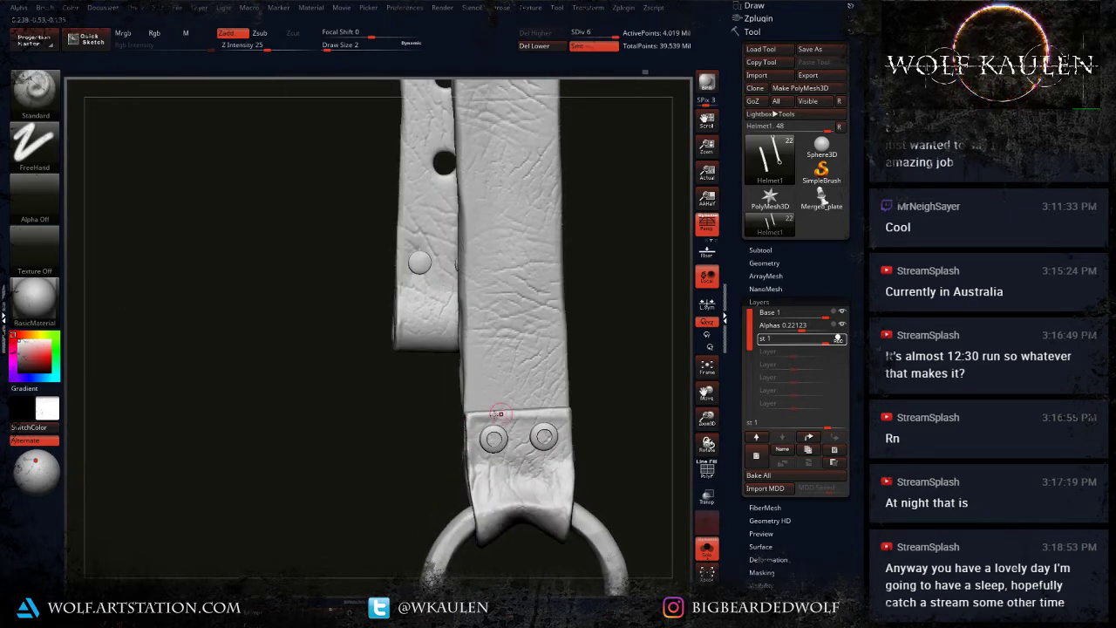
alt+right_drag(523, 413, 453, 416)
key(s)
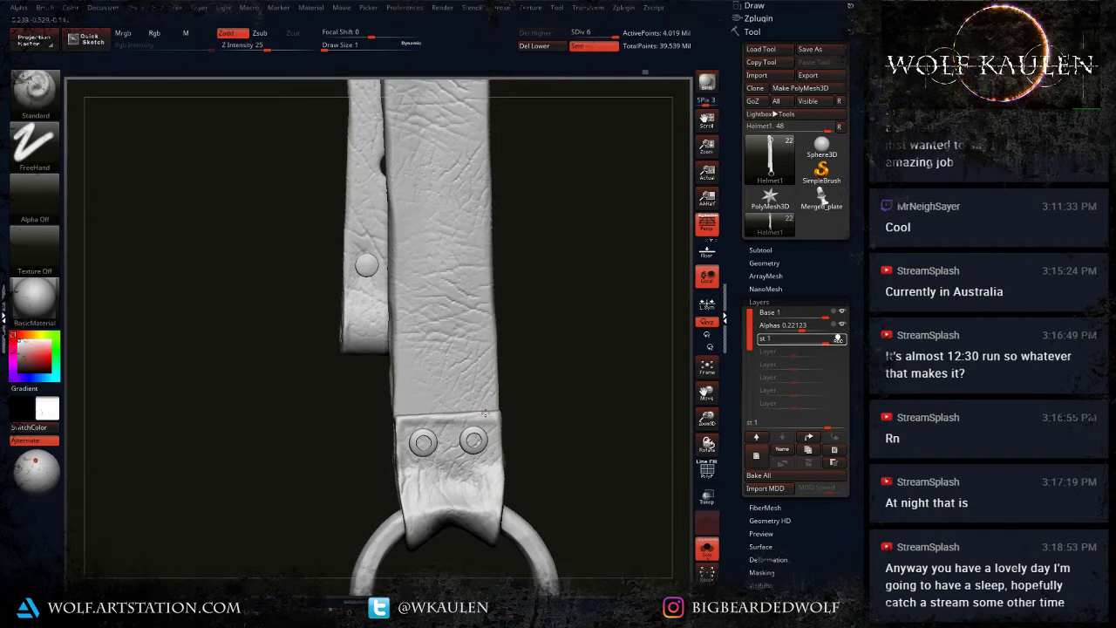
key(s)
click(476, 412)
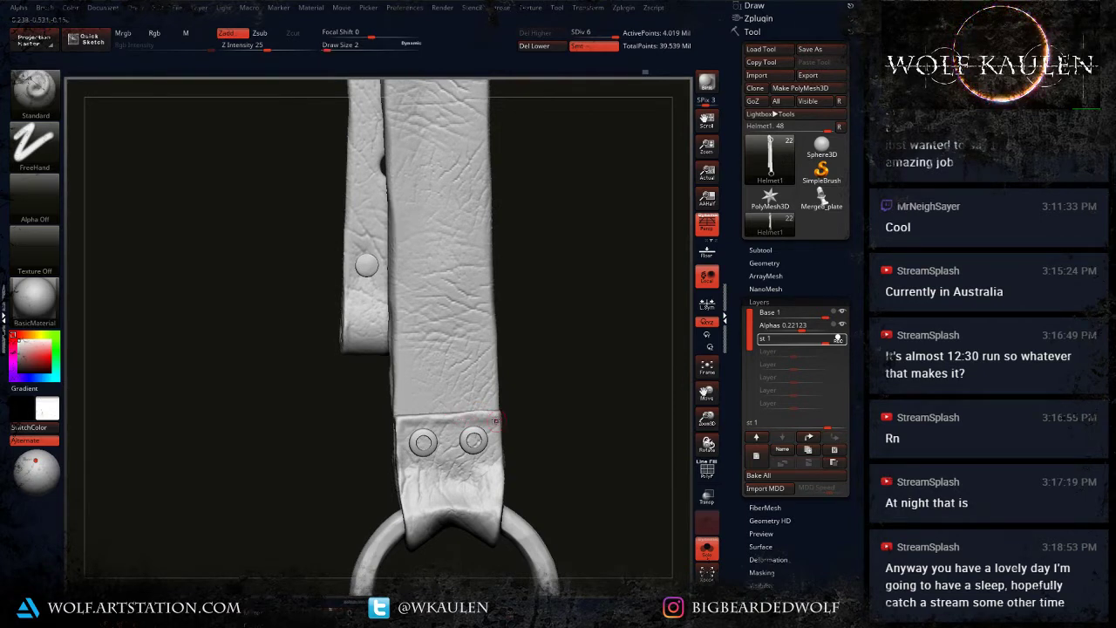
Step: Sculpt the other side edge of the lower folded loop's overlap down to the metal ring
right_drag(495, 420, 461, 419)
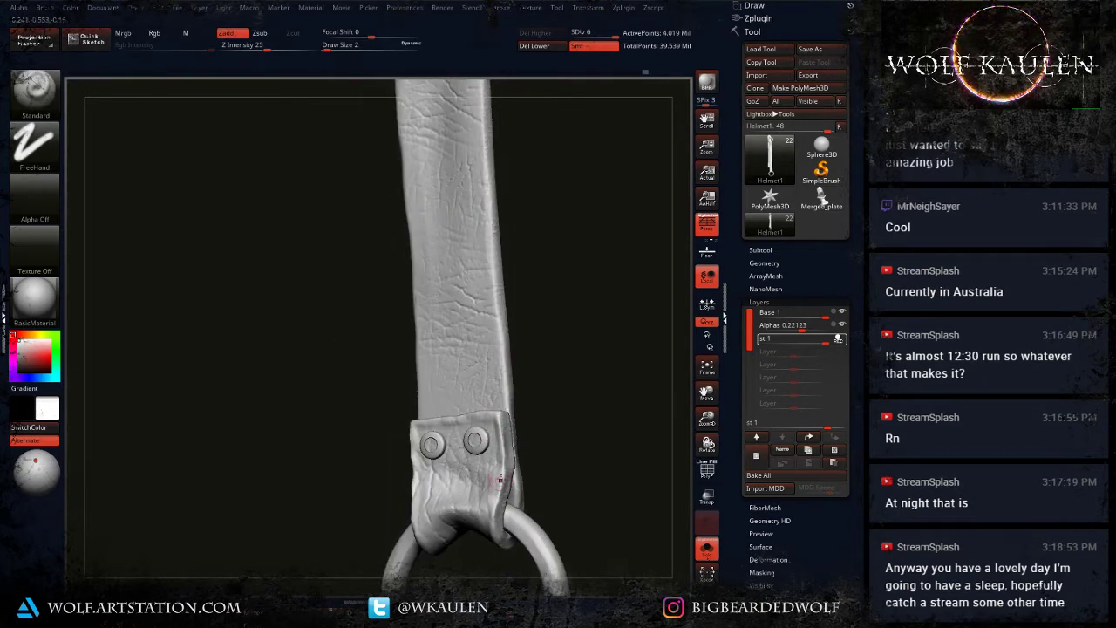
alt+right_drag(487, 537, 510, 426)
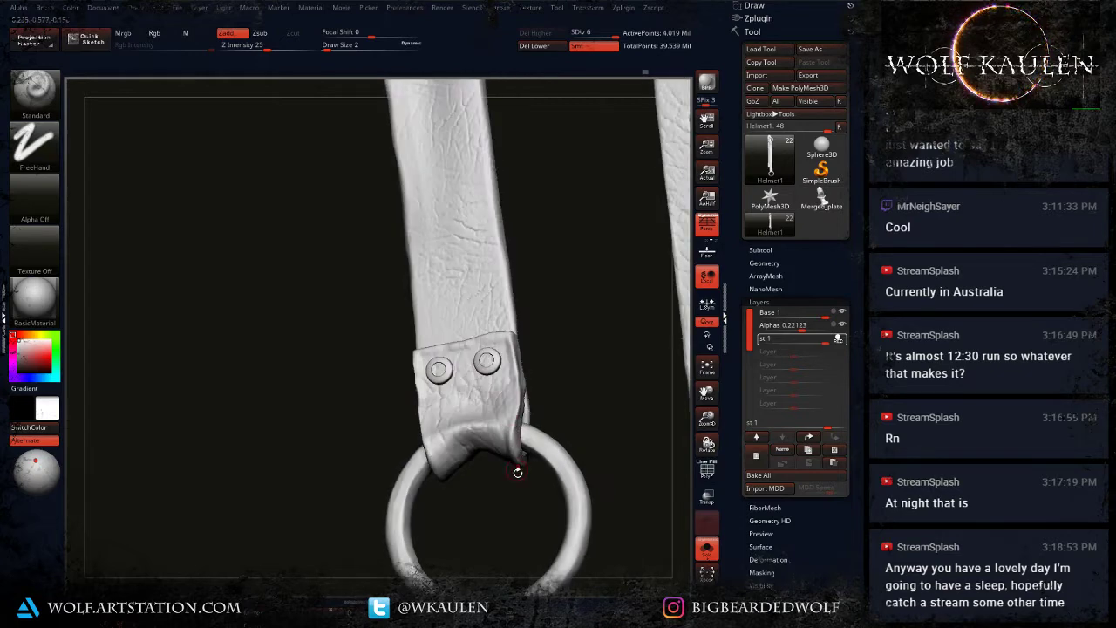
right_drag(517, 472, 511, 447)
right_drag(531, 486, 458, 436)
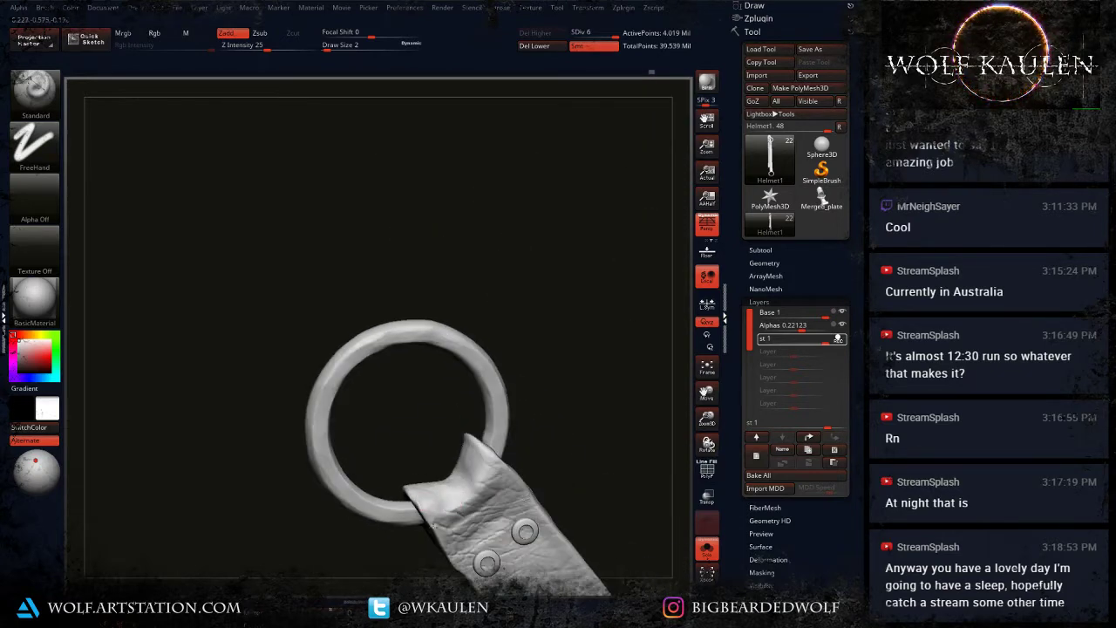
Step: Sculpt the back-side edge of the long strap from the lower metal ring past the rivets
alt+right_drag(460, 514, 430, 457)
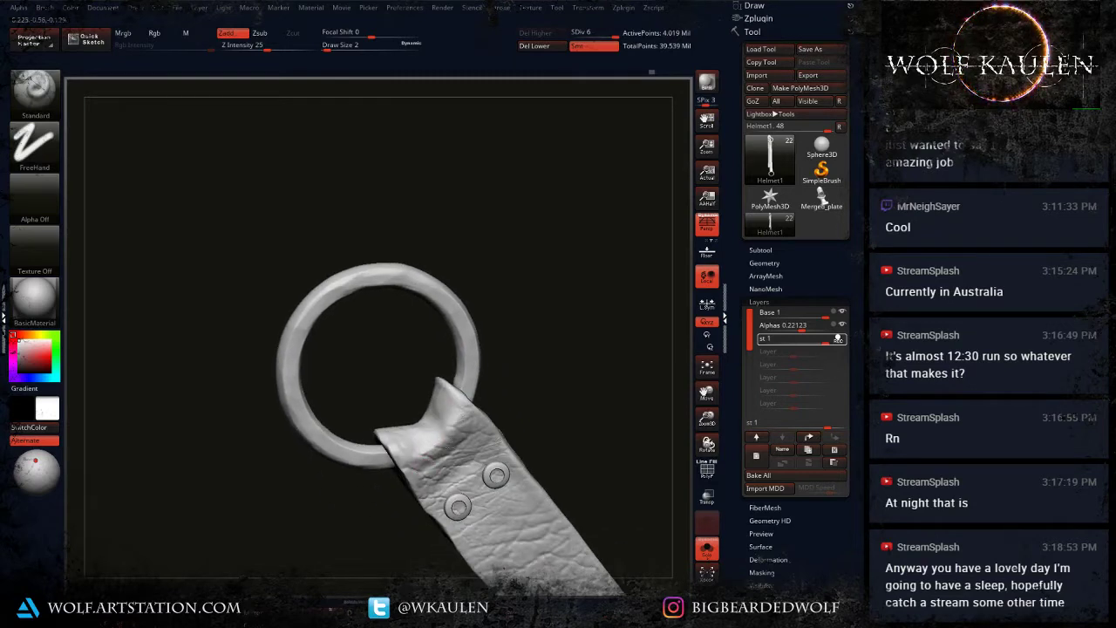
alt+right_drag(501, 442, 433, 371)
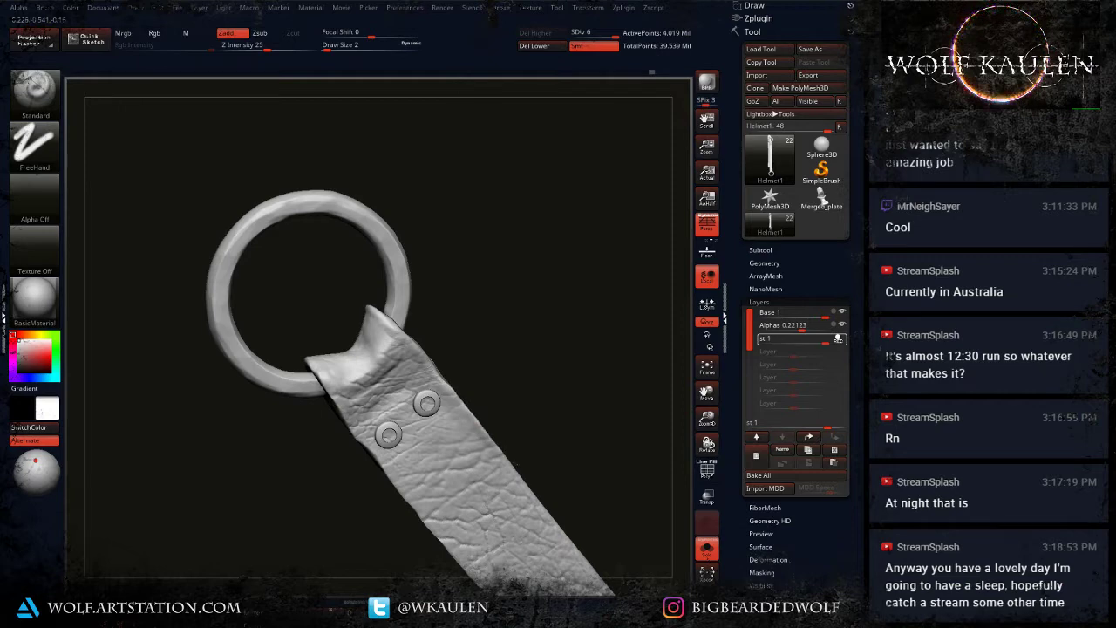
alt+right_drag(550, 516, 421, 413)
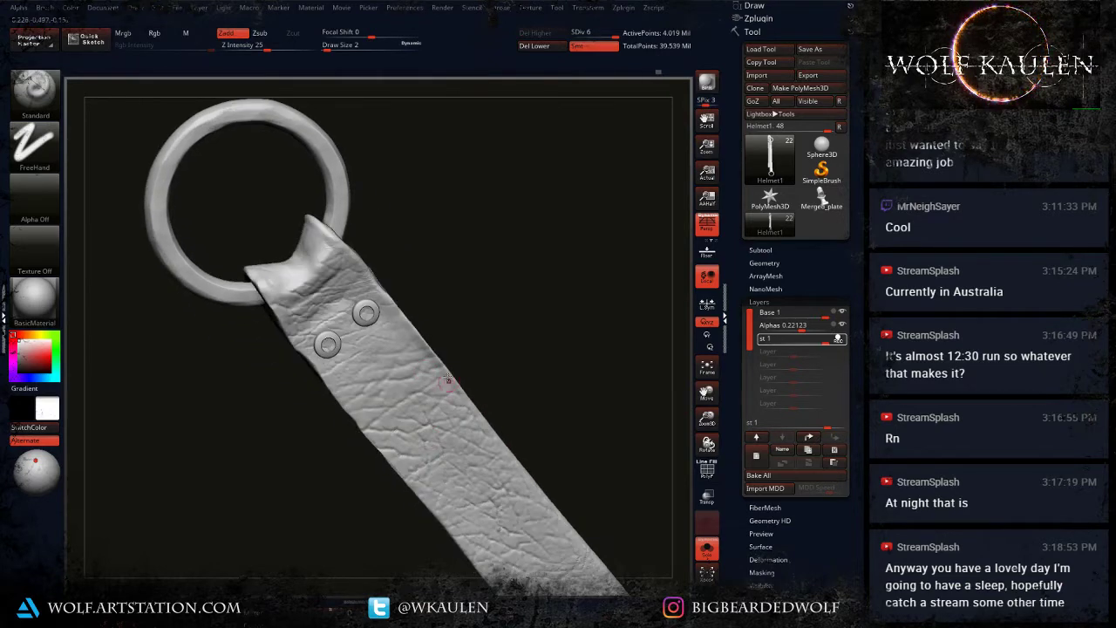
Step: Sculpt the long strap's side edge on the stretch just below the upper ring's riveted overlap
right_drag(510, 447, 550, 427)
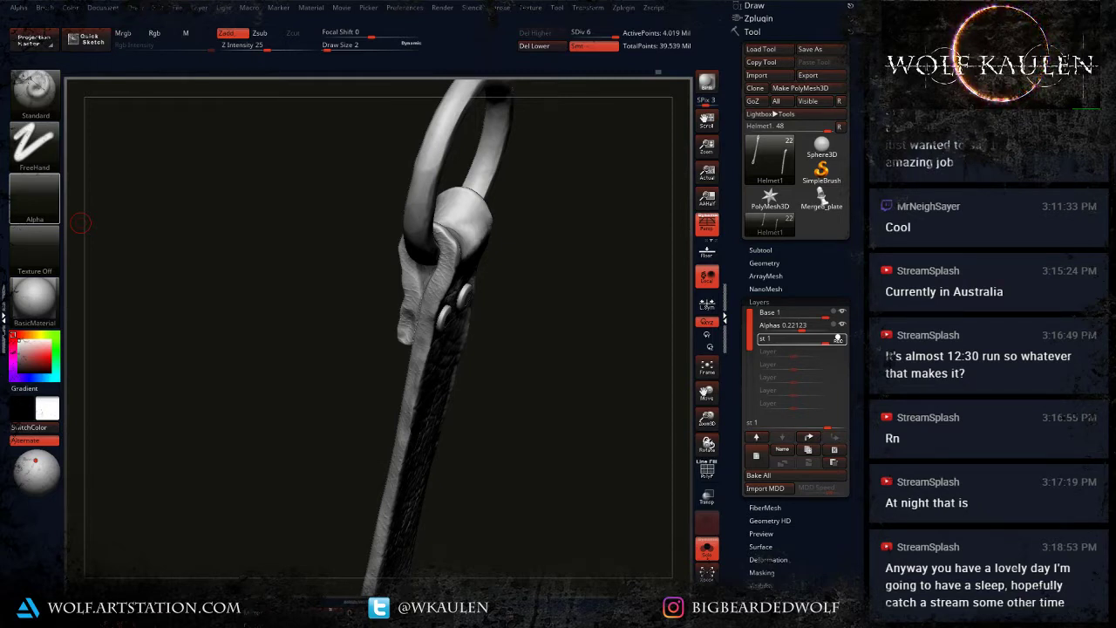
drag(554, 320, 366, 270)
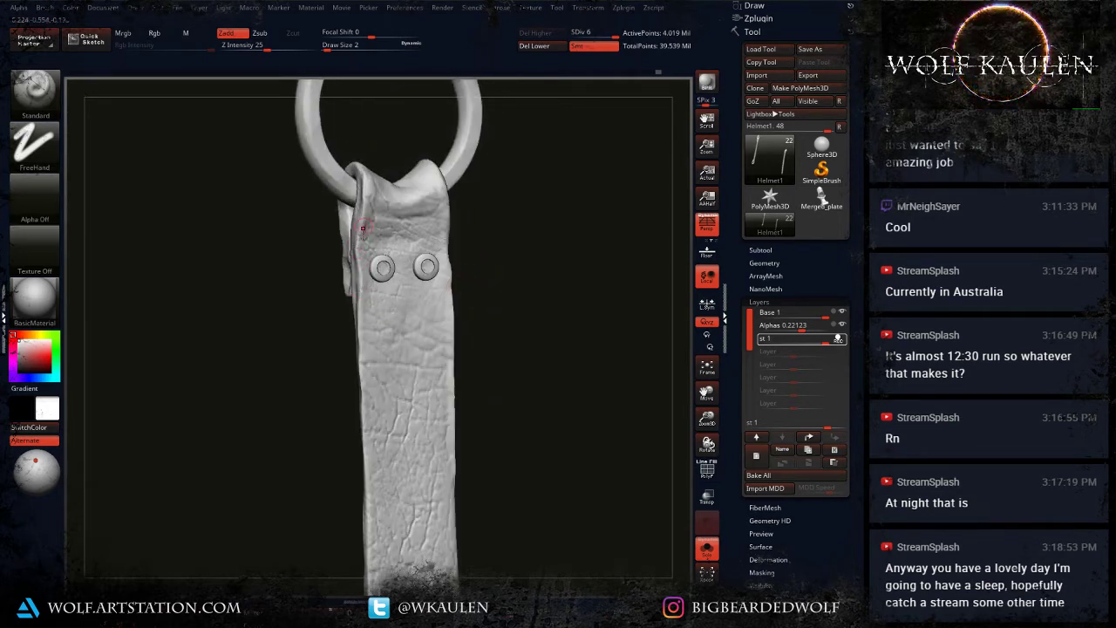
alt+right_drag(379, 328, 368, 285)
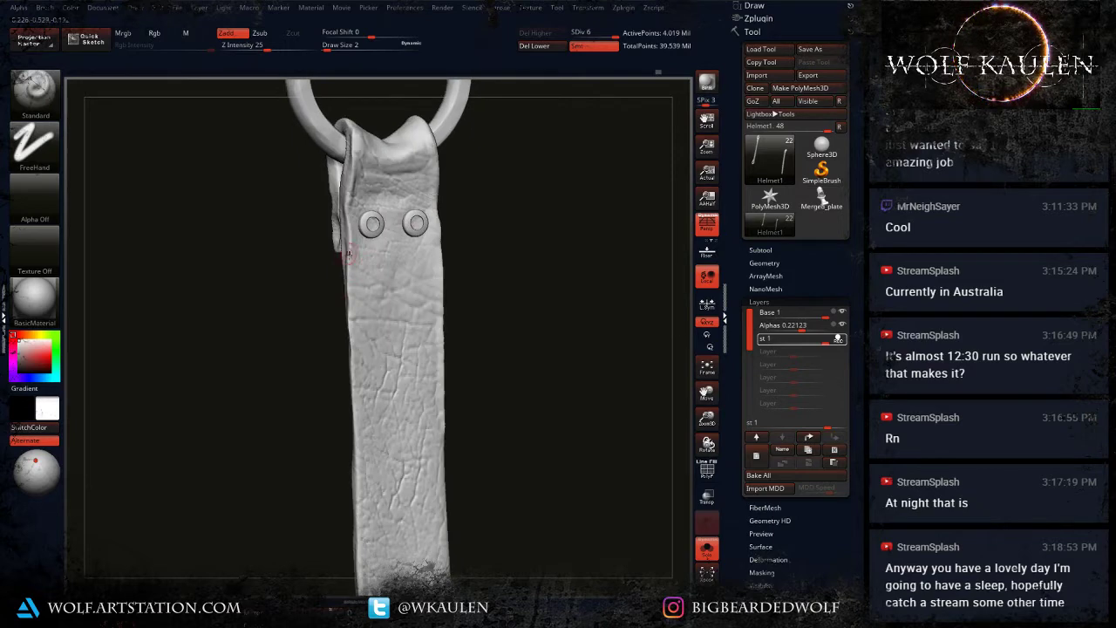
right_drag(355, 346, 303, 336)
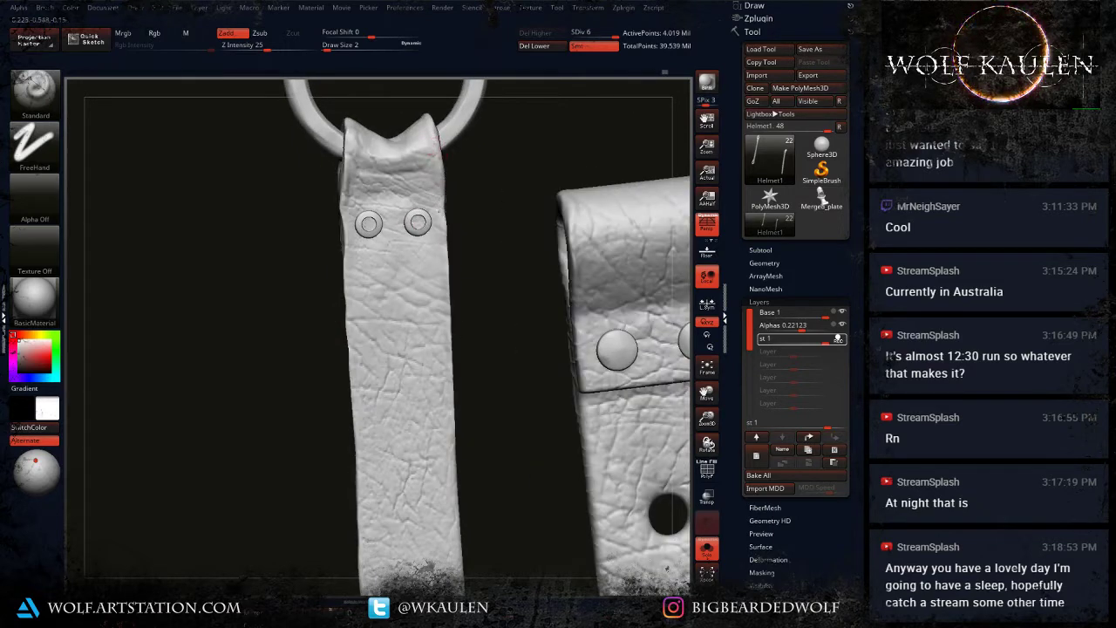
right_drag(392, 347, 510, 317)
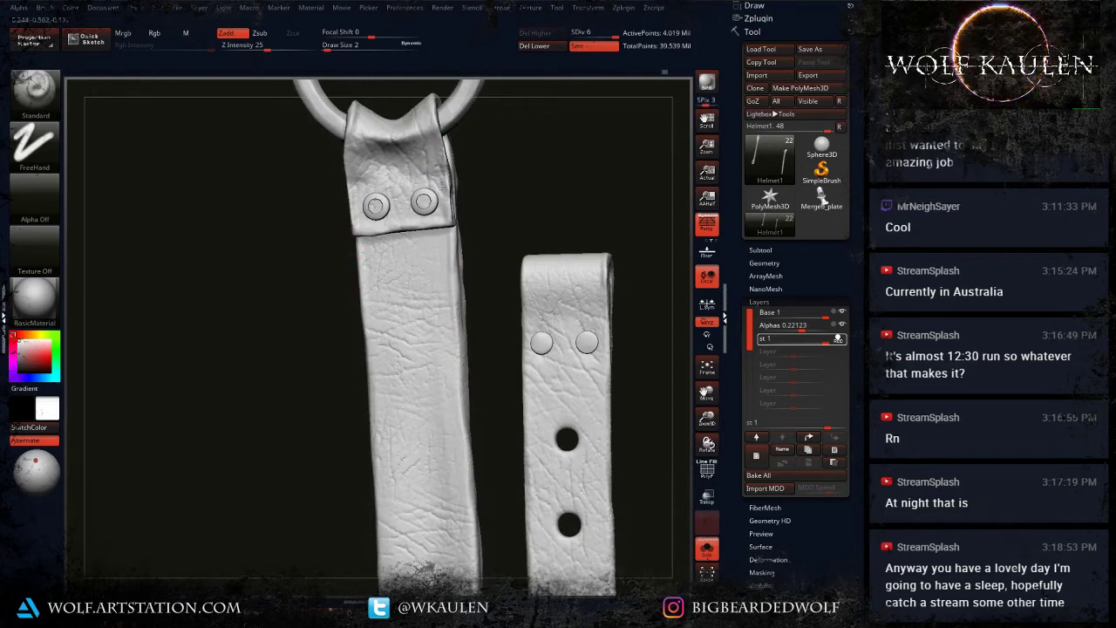
alt+right_drag(451, 287, 446, 170)
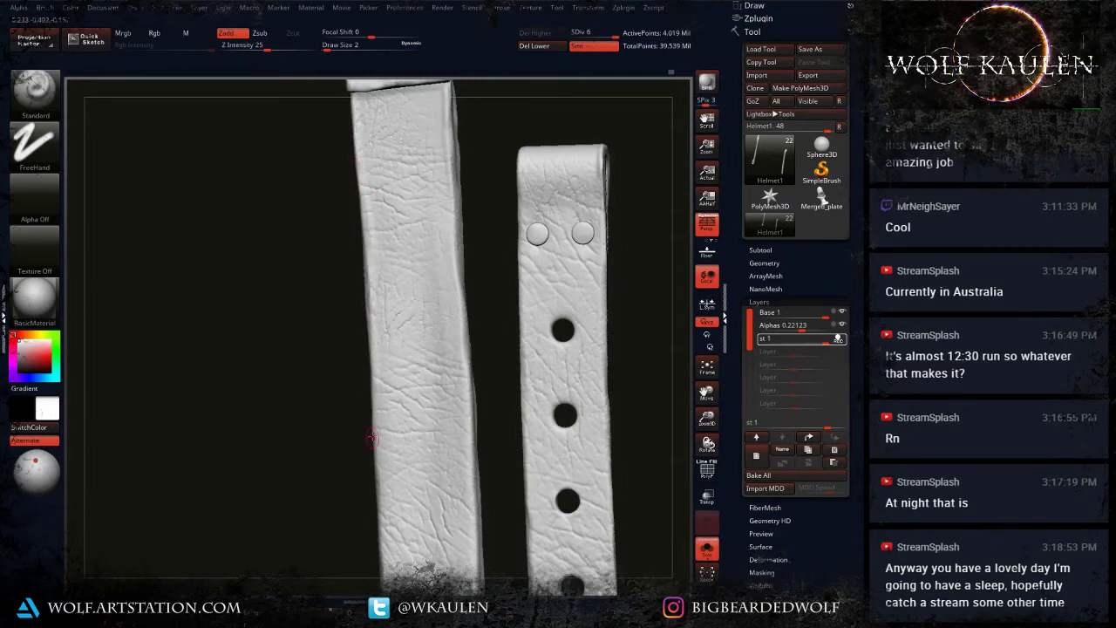
drag(446, 188, 461, 359)
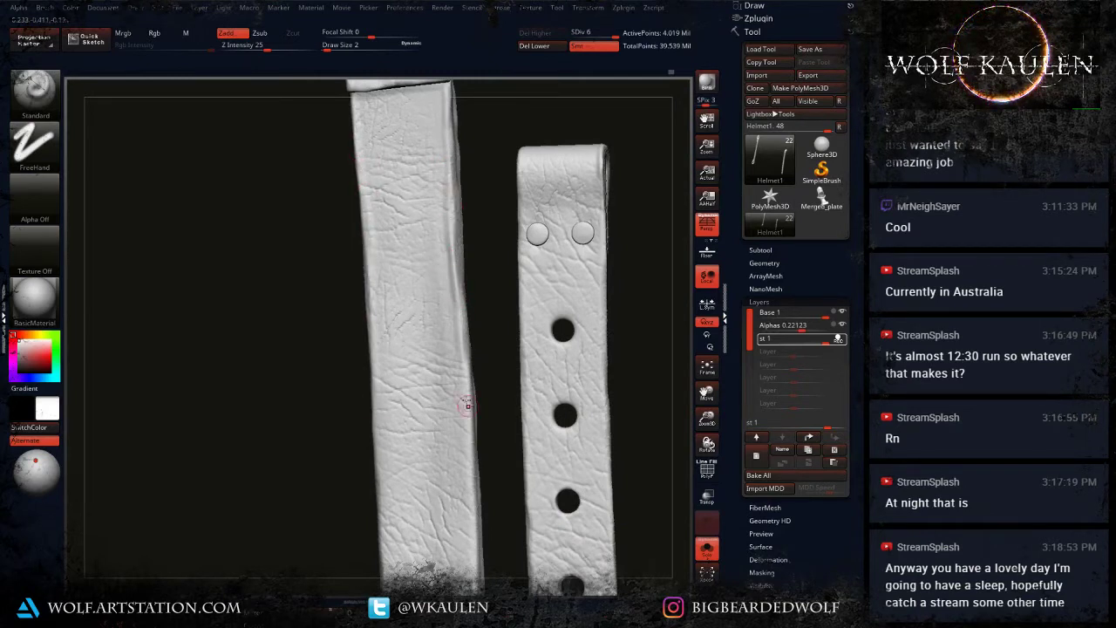
Step: Sculpt uneven wear into the opposite side edge along the upper middle of the long strap
alt+right_drag(465, 403, 459, 288)
drag(373, 250, 378, 384)
alt+right_drag(378, 401, 367, 238)
mouse_move(367, 238)
mouse_down()
mouse_move(372, 333)
mouse_move(370, 314)
mouse_up()
drag(375, 354, 372, 403)
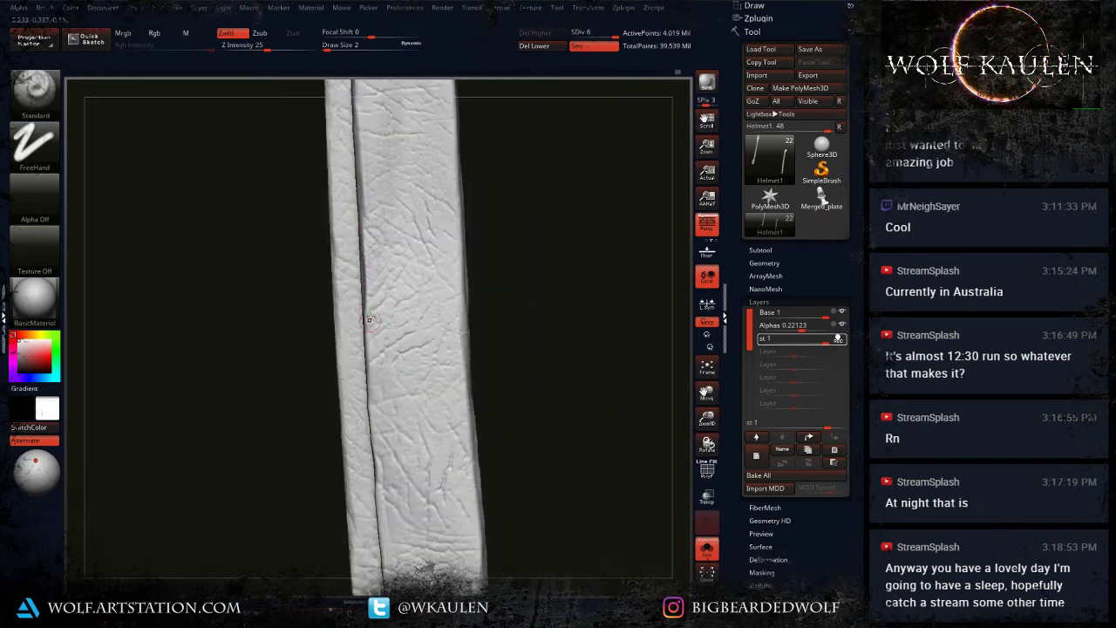
Step: Continue the uneven edge down the long strap's lower middle towards the lower riveted overlap
drag(370, 322, 373, 457)
drag(373, 368, 372, 431)
drag(370, 311, 372, 388)
alt+right_drag(380, 458, 374, 295)
drag(374, 325, 384, 484)
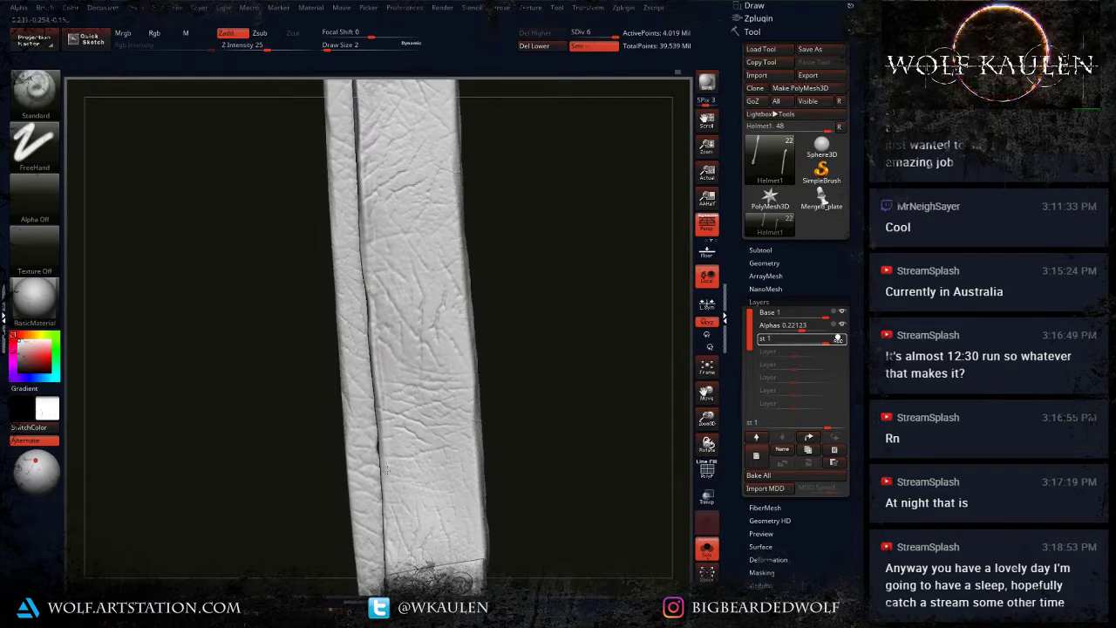
mouse_move(389, 494)
alt+right_down()
mouse_move(384, 395)
mouse_move(406, 437)
alt+right_up()
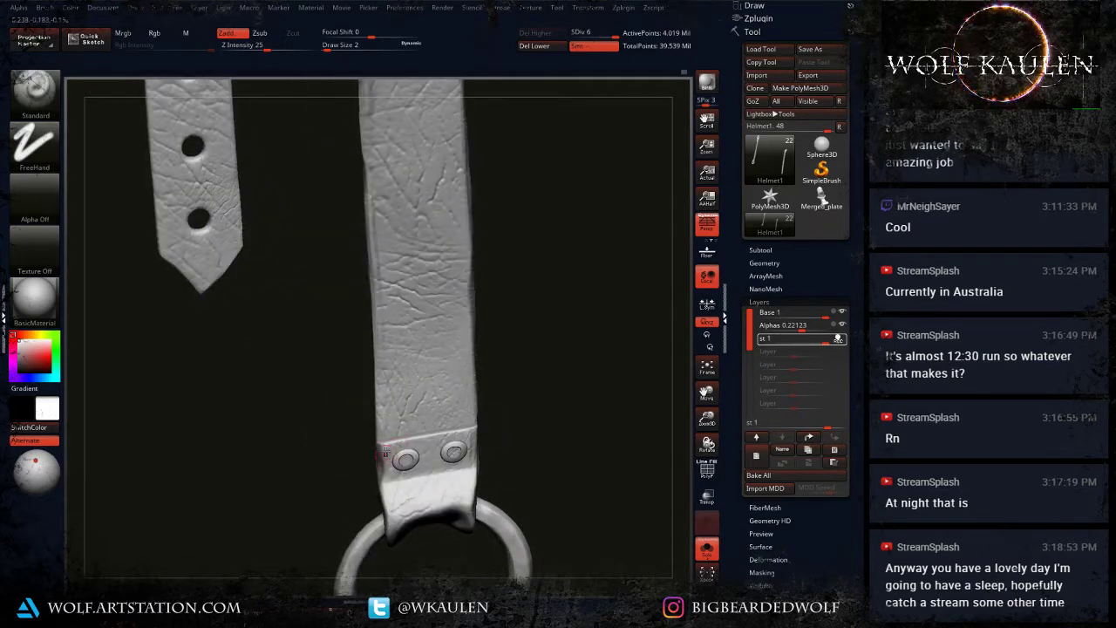
Step: Sculpt the end edge of the lower riveted overlap across the full width of the long strap
mouse_move(386, 475)
mouse_down()
mouse_move(395, 541)
mouse_move(423, 477)
mouse_move(441, 479)
mouse_up()
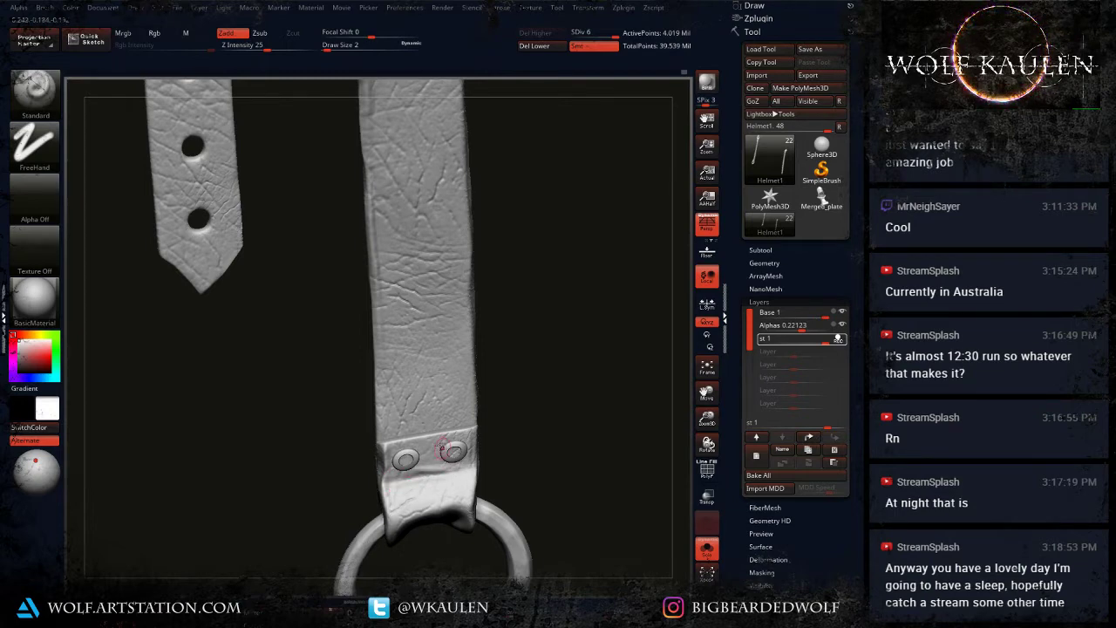
drag(387, 448, 474, 425)
mouse_move(448, 436)
right_down()
mouse_move(496, 455)
mouse_move(470, 469)
mouse_move(423, 441)
mouse_move(438, 487)
right_up()
mouse_move(390, 492)
mouse_down()
mouse_move(436, 457)
mouse_move(475, 464)
mouse_up()
right_drag(474, 464, 466, 462)
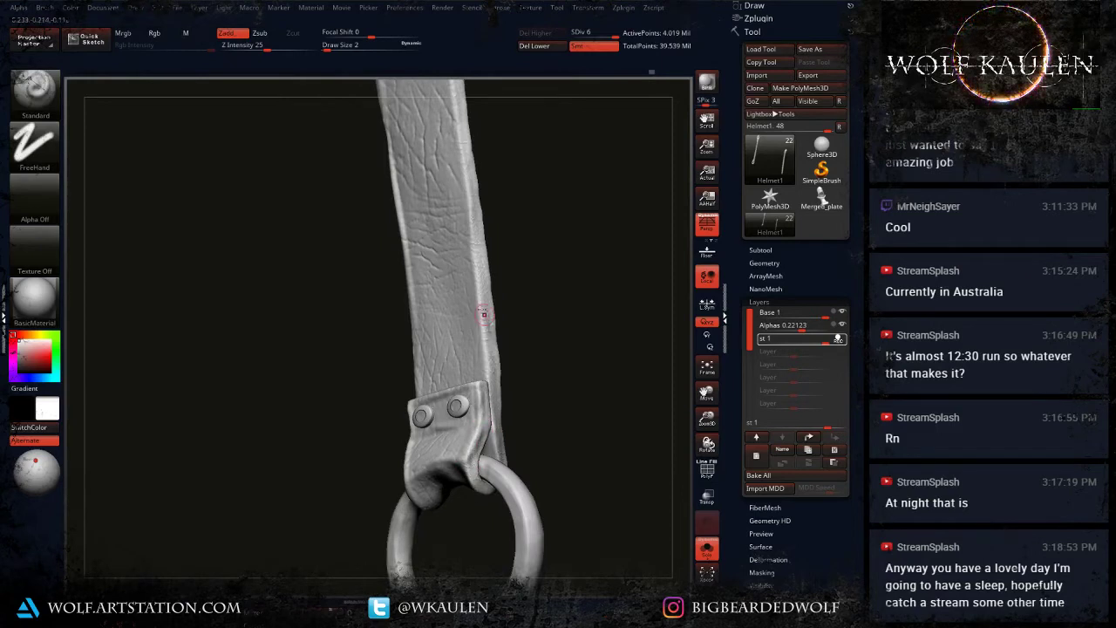
Step: Sculpt the long strap's side edge from above the lower overlap upward, following it back to the upper ring
drag(478, 329, 468, 227)
alt+right_drag(473, 252, 462, 523)
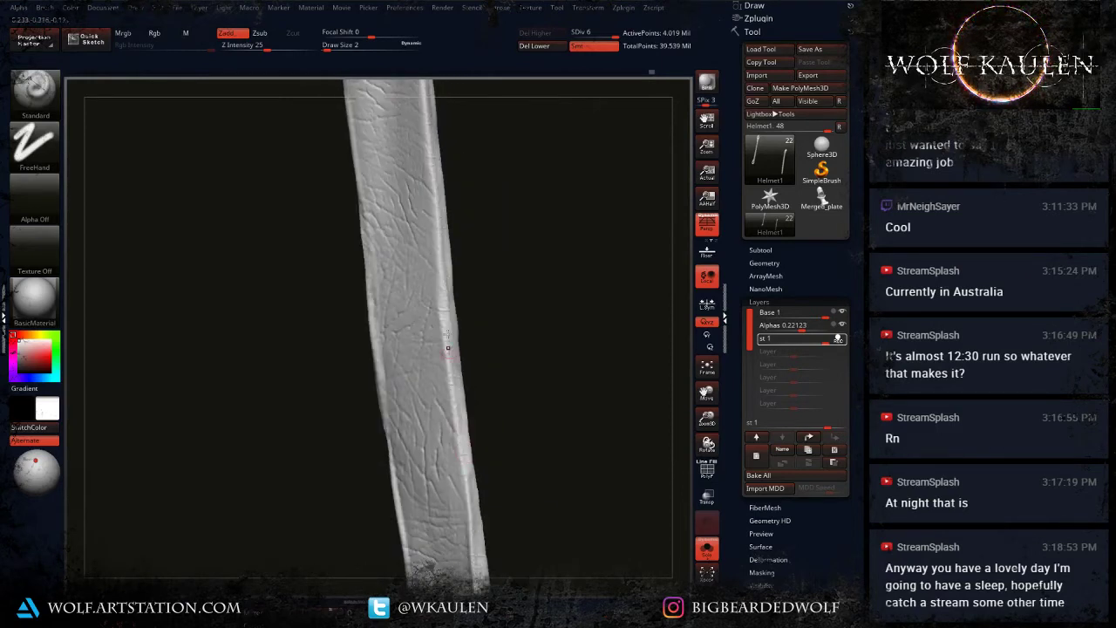
drag(475, 530, 452, 370)
alt+right_drag(450, 360, 472, 547)
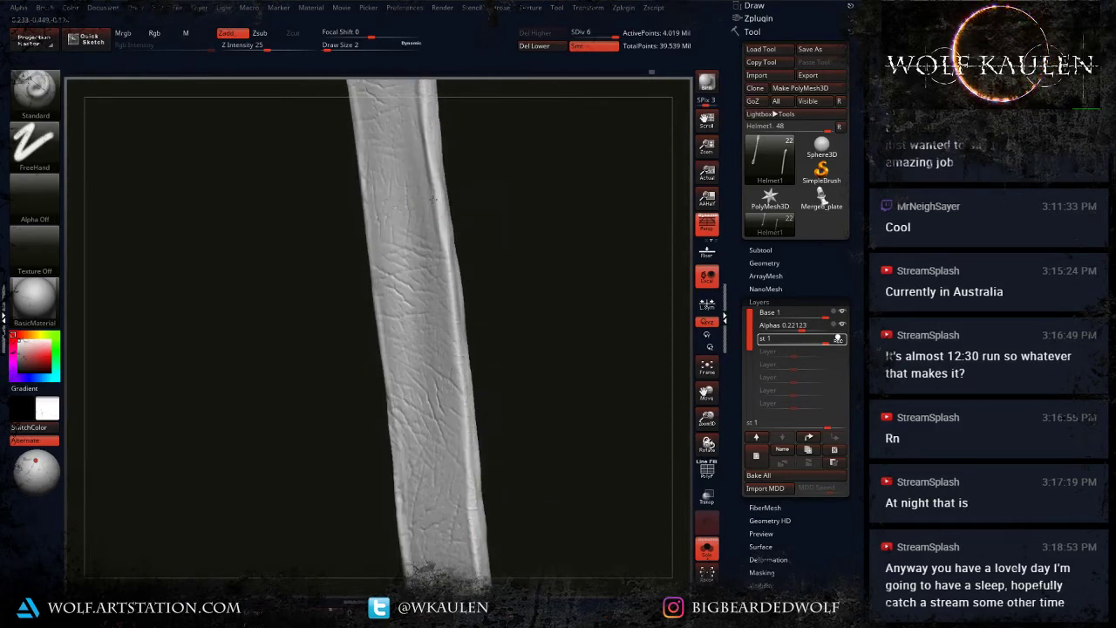
alt+right_drag(442, 175, 456, 568)
right_drag(444, 398, 406, 379)
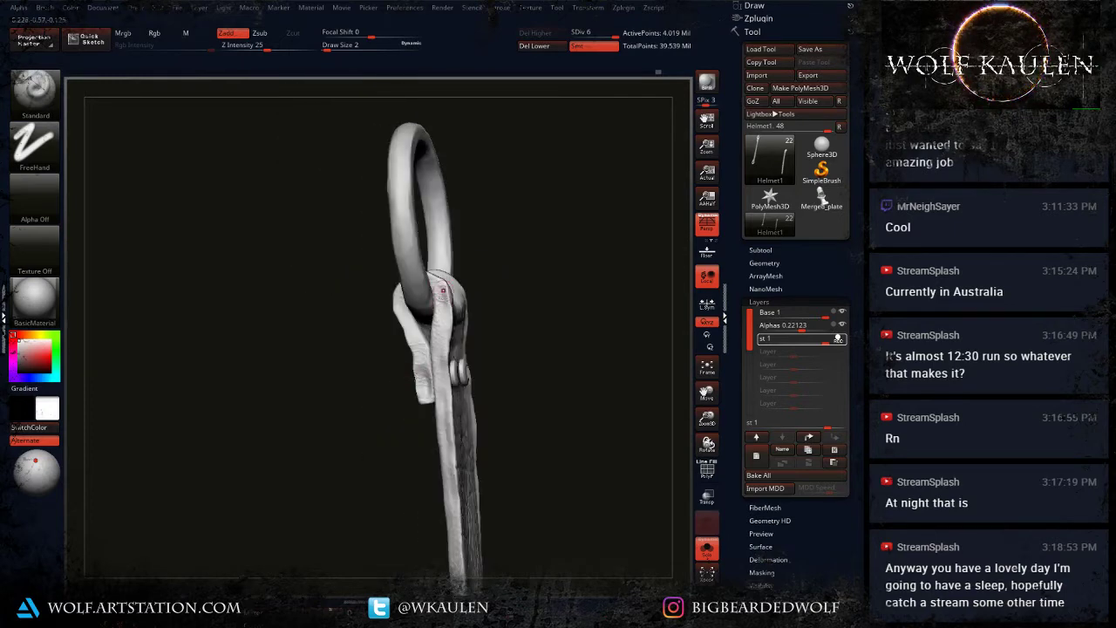
alt+right_drag(453, 425, 452, 334)
right_drag(451, 334, 422, 330)
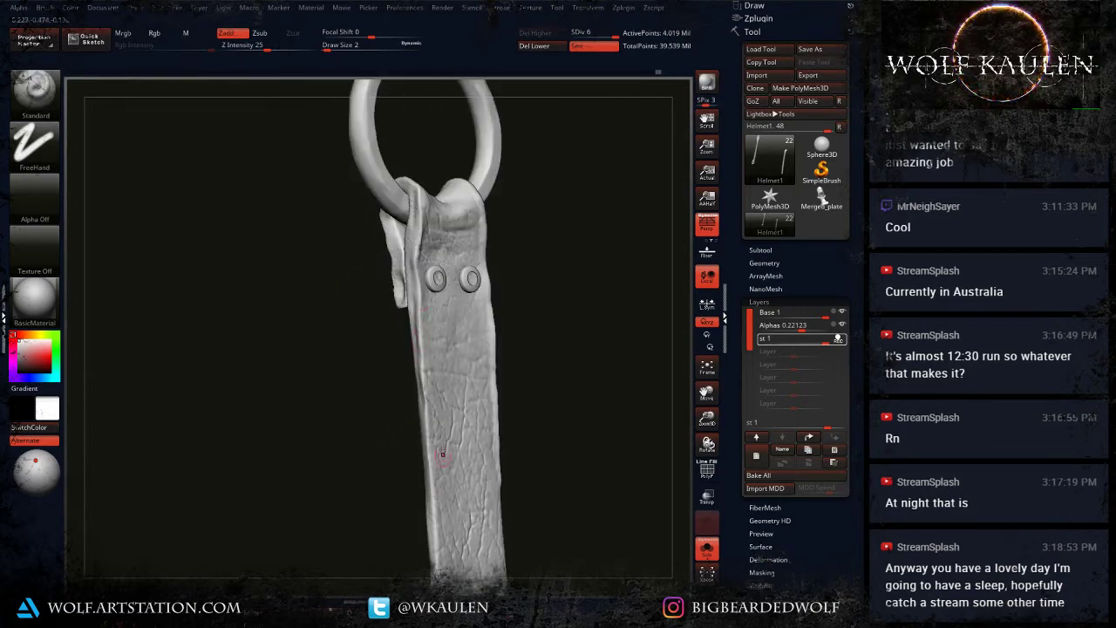
alt+right_drag(428, 374, 415, 319)
right_drag(414, 319, 397, 324)
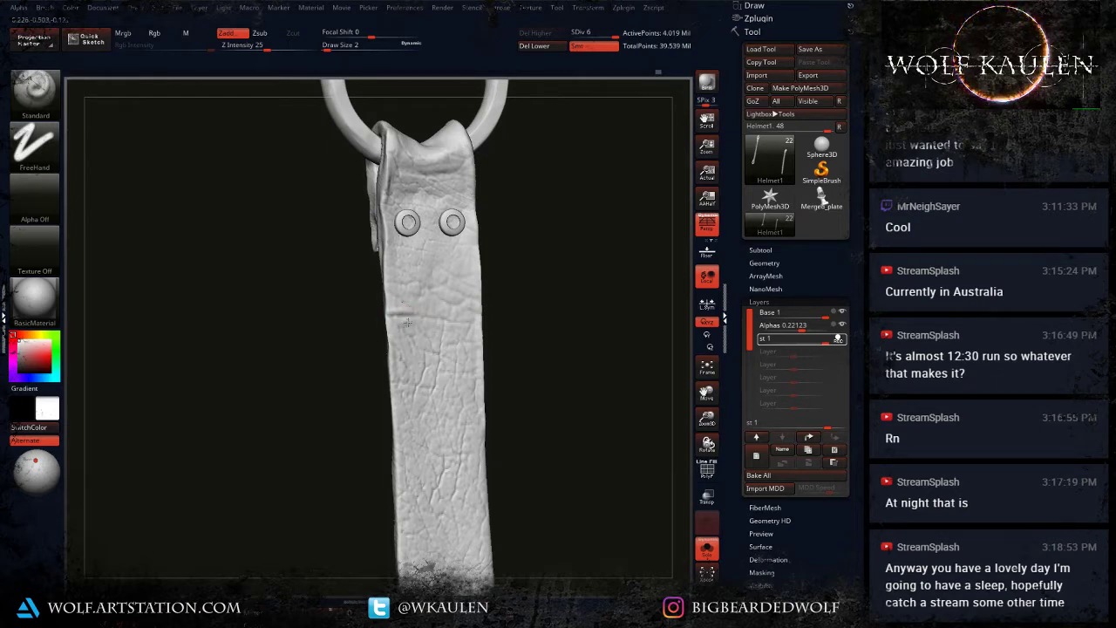
Step: With a draw size of 1, deepen the crease running from the punched strap's side edge to its second hole
right_drag(395, 397, 444, 389)
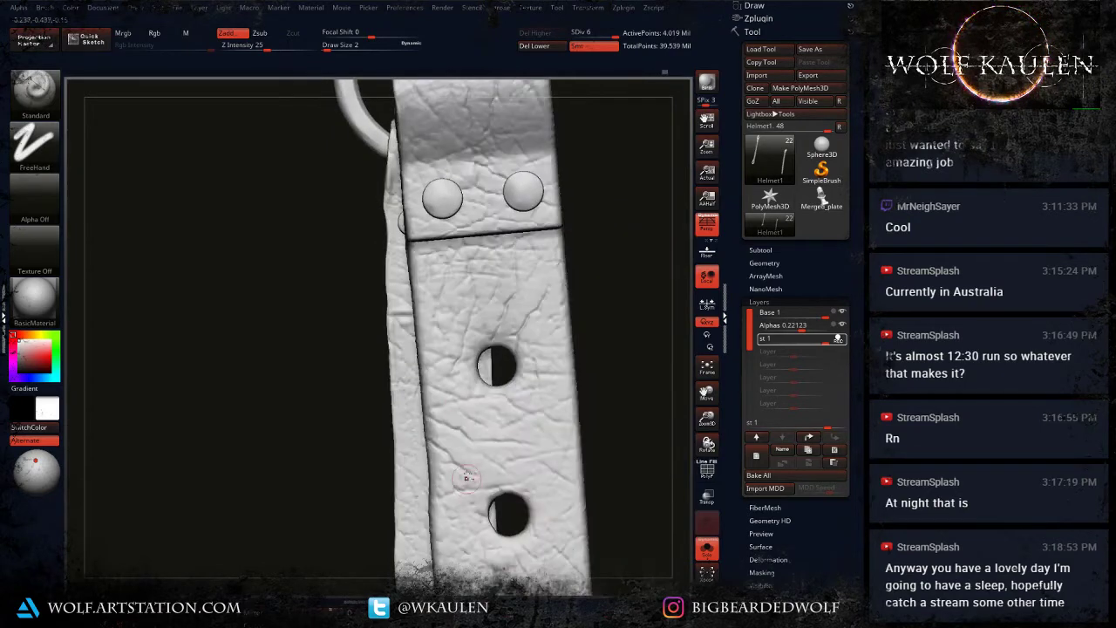
alt+right_drag(521, 442, 522, 375)
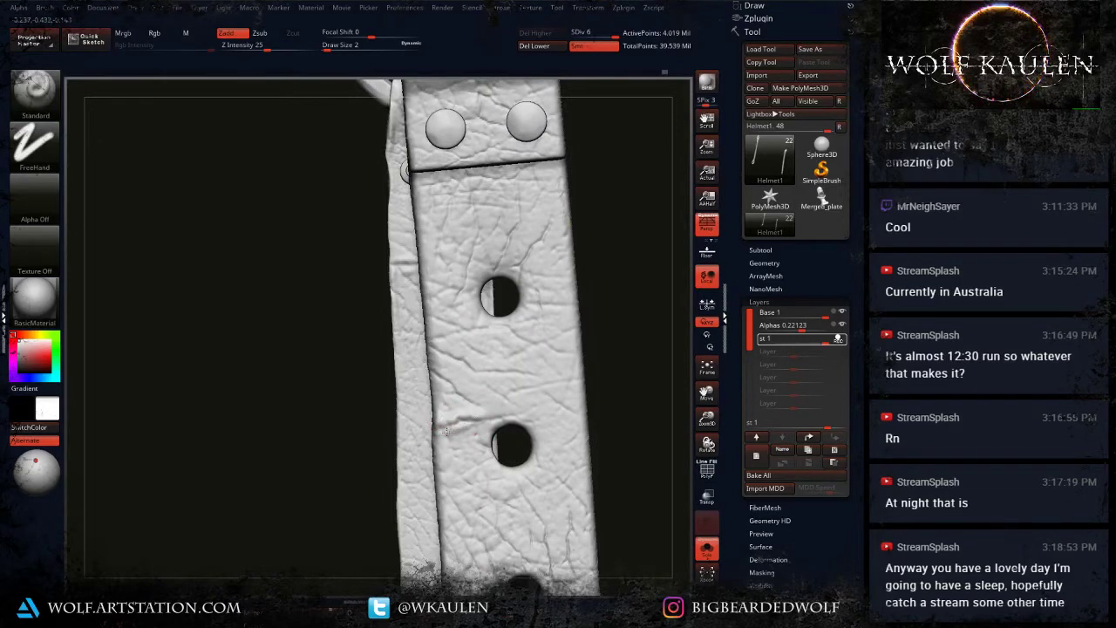
key(bracketleft)
drag(444, 431, 489, 417)
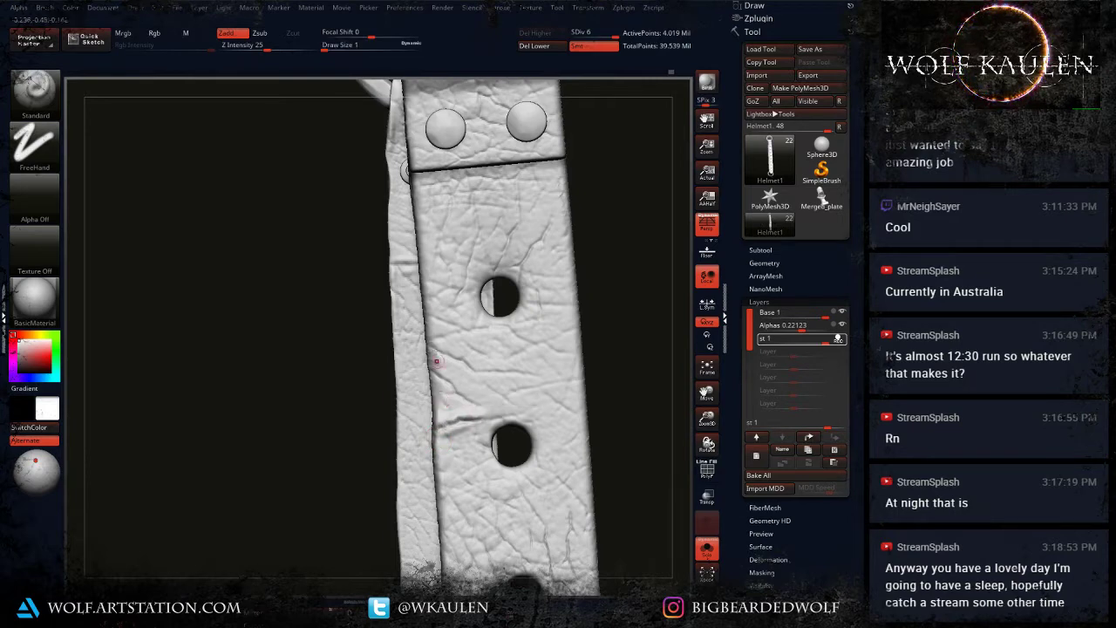
Step: Set the draw size to 2 and sculpt the punched strap's side edge from the riveted overlap past the first hole
key(s)
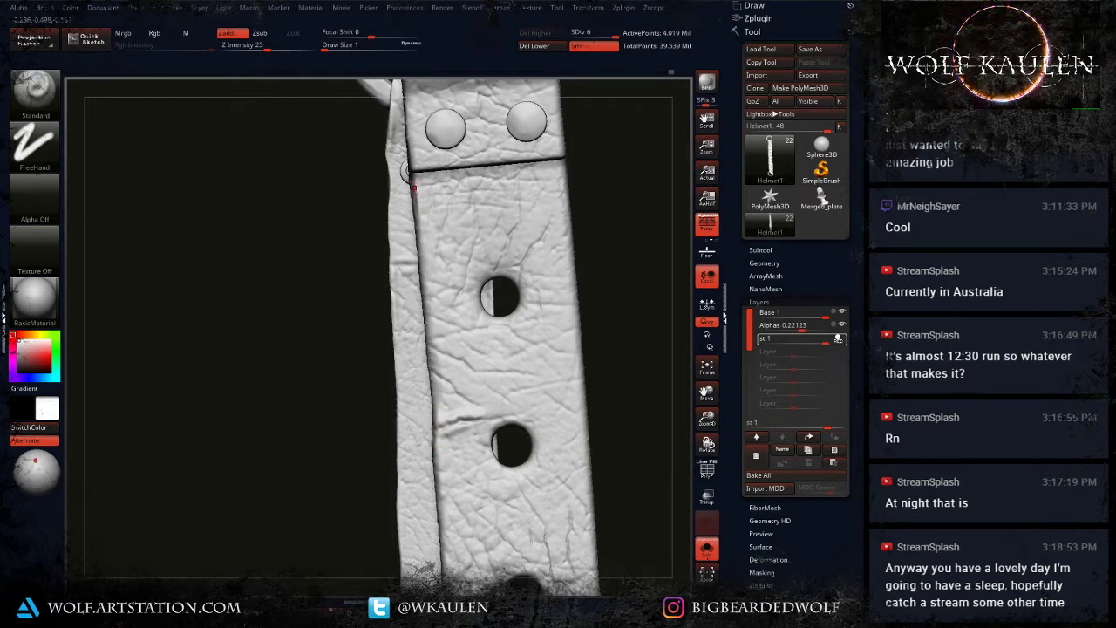
key(s)
click(424, 265)
right_drag(424, 264, 436, 254)
drag(416, 184, 427, 297)
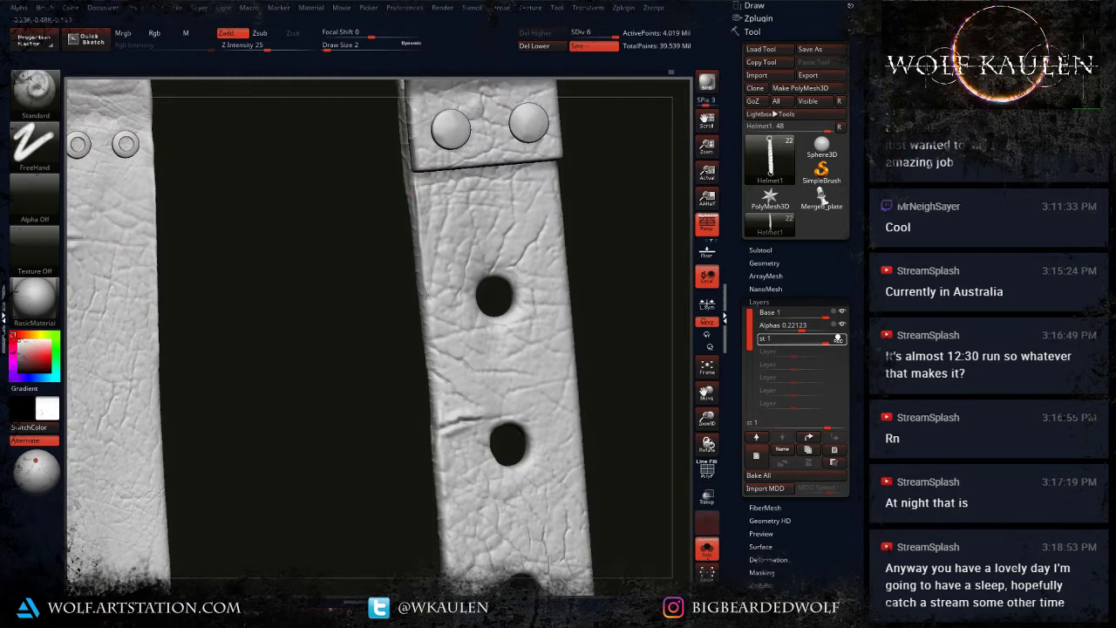
Step: Sculpt the side edge of the punched strap's folded loop and the end edge of its riveted overlap
alt+right_drag(406, 150, 438, 456)
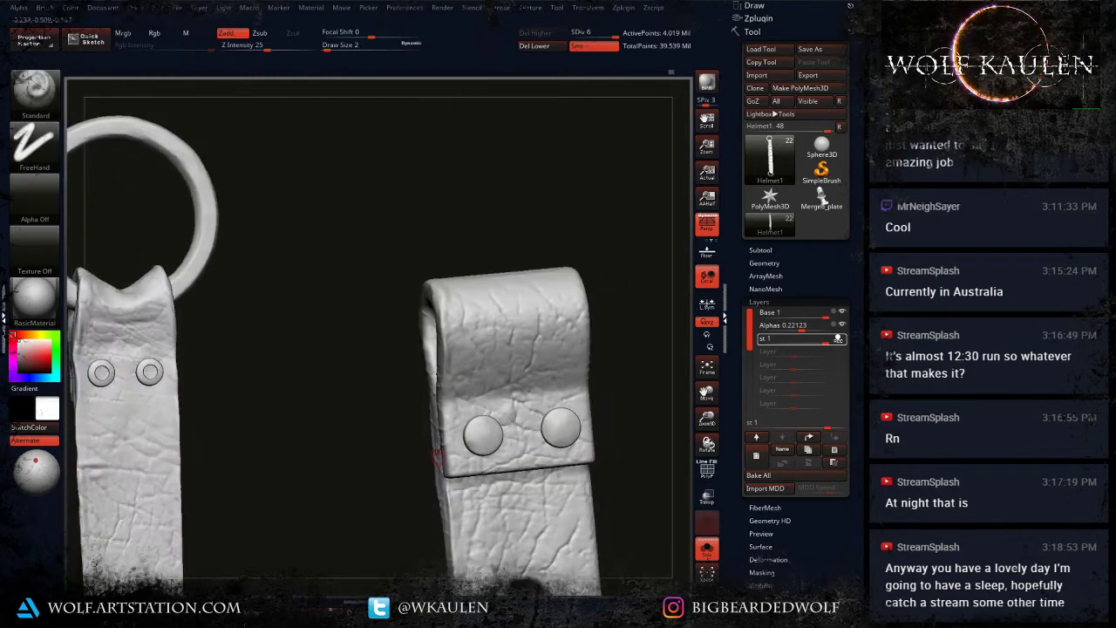
drag(446, 295, 446, 362)
drag(443, 427, 453, 461)
right_drag(454, 462, 405, 446)
drag(457, 464, 597, 457)
Step: Sculpt the other side edge of the punched strap's folded loop down to the overlap's corner
alt+right_drag(603, 427, 470, 435)
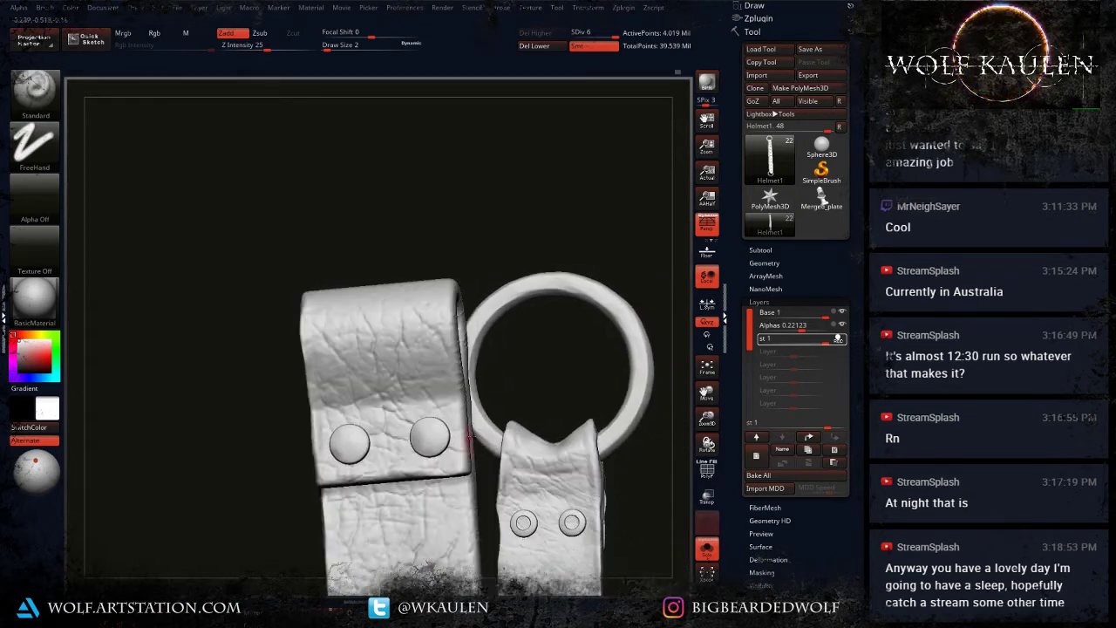
drag(473, 432, 449, 452)
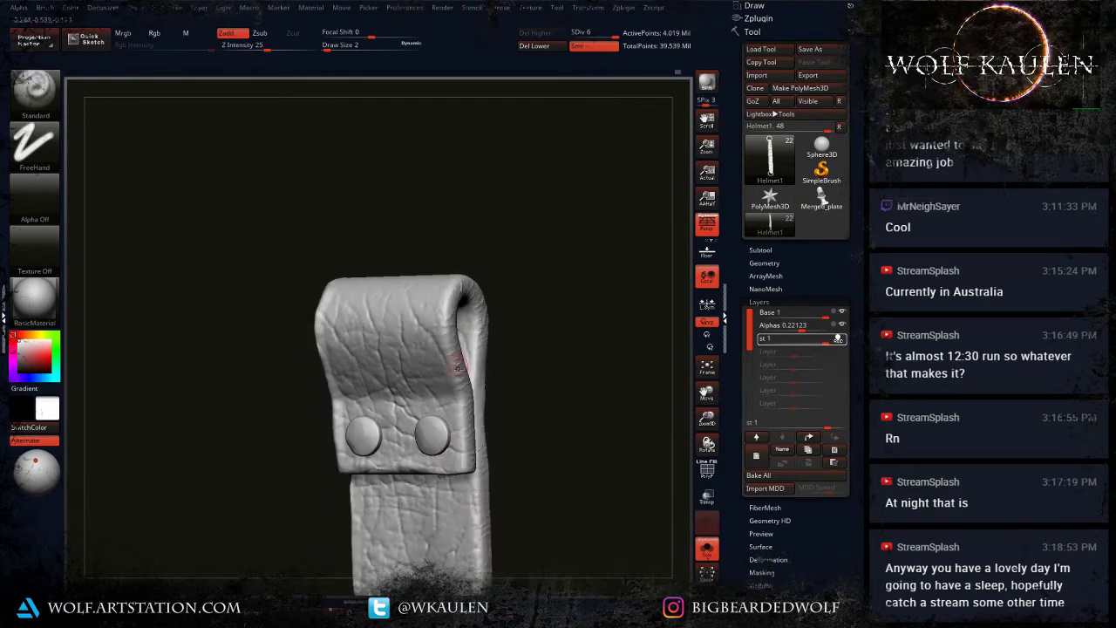
drag(443, 317, 467, 464)
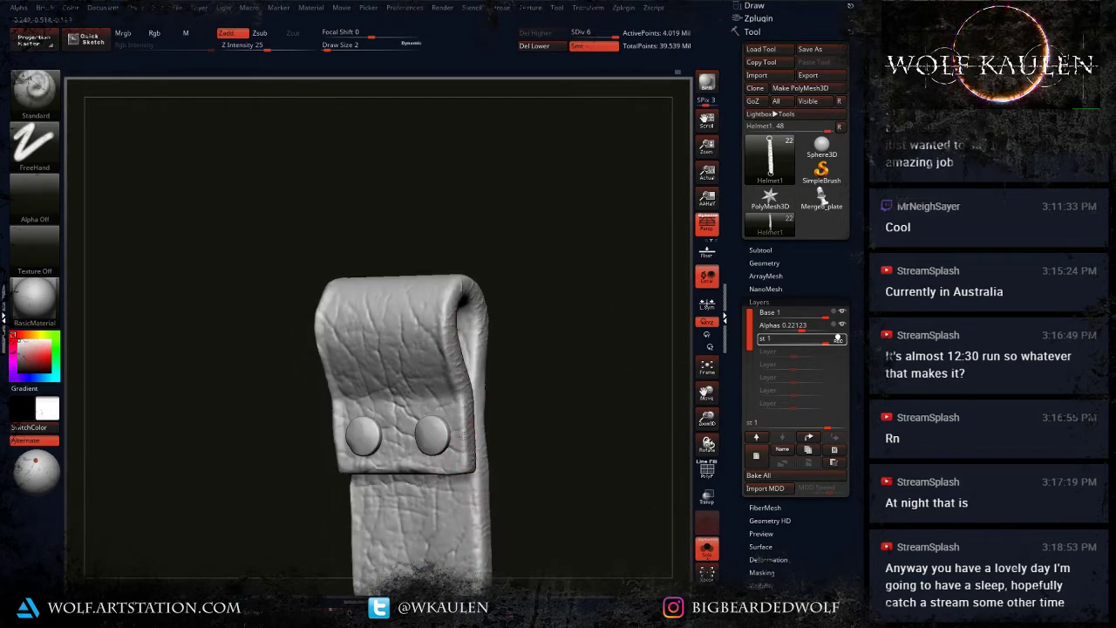
right_drag(468, 464, 411, 445)
drag(477, 466, 476, 420)
right_drag(476, 420, 401, 401)
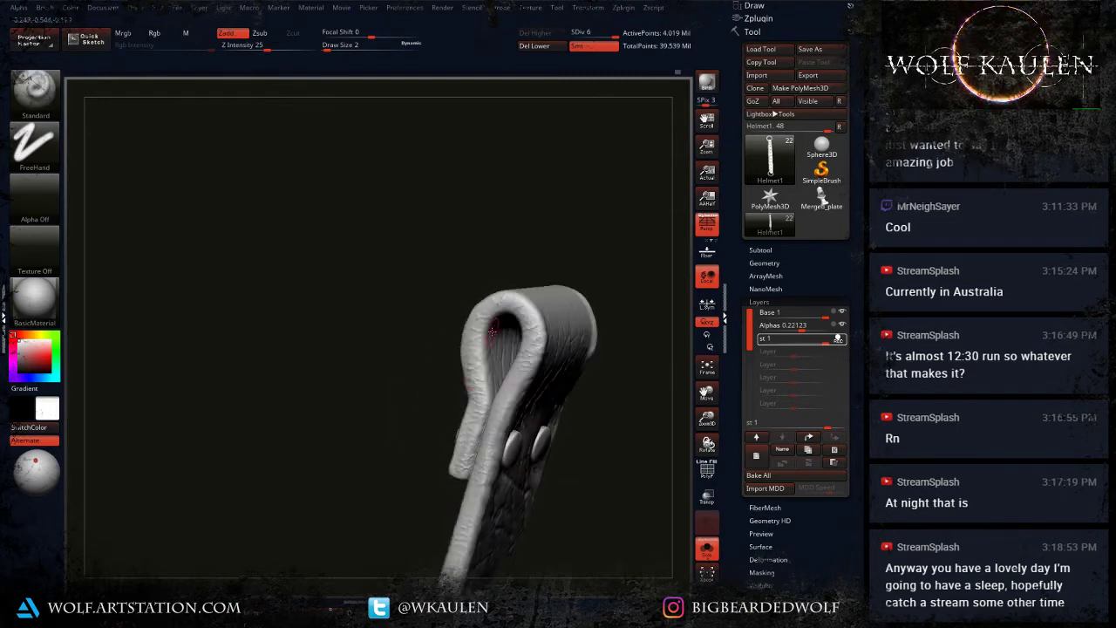
Step: Sculpt the inner rim around the opening of the punched strap's folded loop
mouse_move(493, 326)
mouse_down()
mouse_move(484, 383)
mouse_move(505, 312)
mouse_move(526, 333)
mouse_up()
right_drag(496, 340, 545, 361)
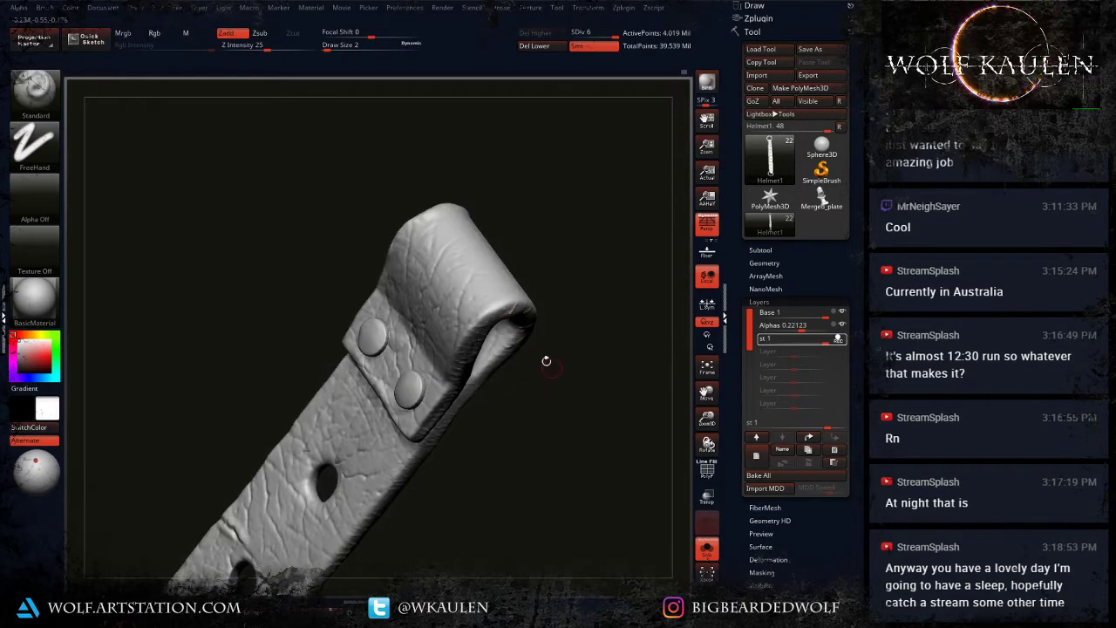
drag(484, 312, 535, 317)
right_drag(539, 324, 580, 395)
drag(498, 309, 527, 293)
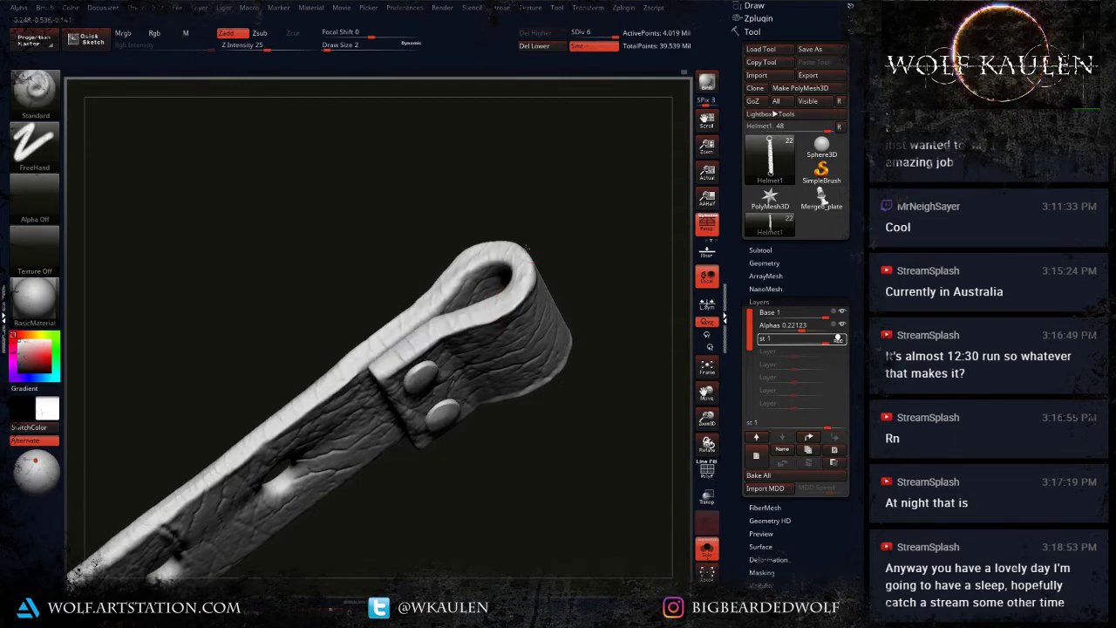
mouse_move(526, 301)
right_down()
mouse_move(515, 343)
mouse_move(516, 320)
right_up()
Step: Sculpt the outer edge around the bend of the punched strap's folded loop from several angles
drag(446, 359, 502, 249)
right_drag(502, 249, 492, 313)
drag(492, 259, 551, 231)
right_drag(505, 285, 533, 346)
mouse_move(484, 300)
mouse_down()
mouse_move(516, 306)
mouse_move(534, 291)
mouse_up()
right_drag(535, 291, 497, 316)
Step: Sculpt both back-side edges of the punched strap along the rivets and the nearest holes
right_drag(305, 265, 363, 255)
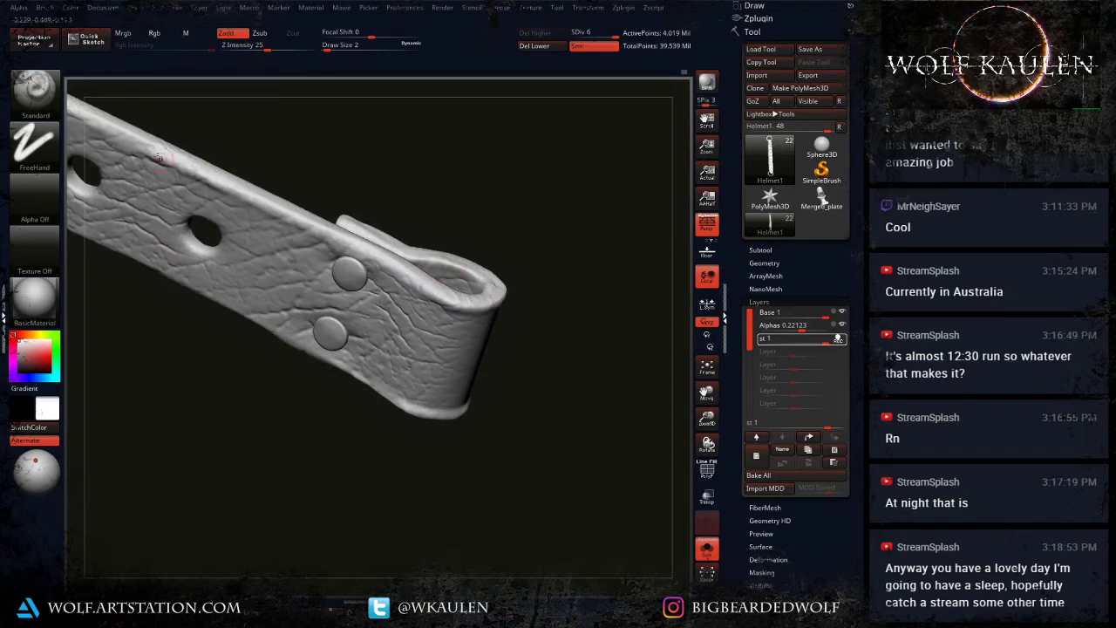
drag(358, 245, 461, 305)
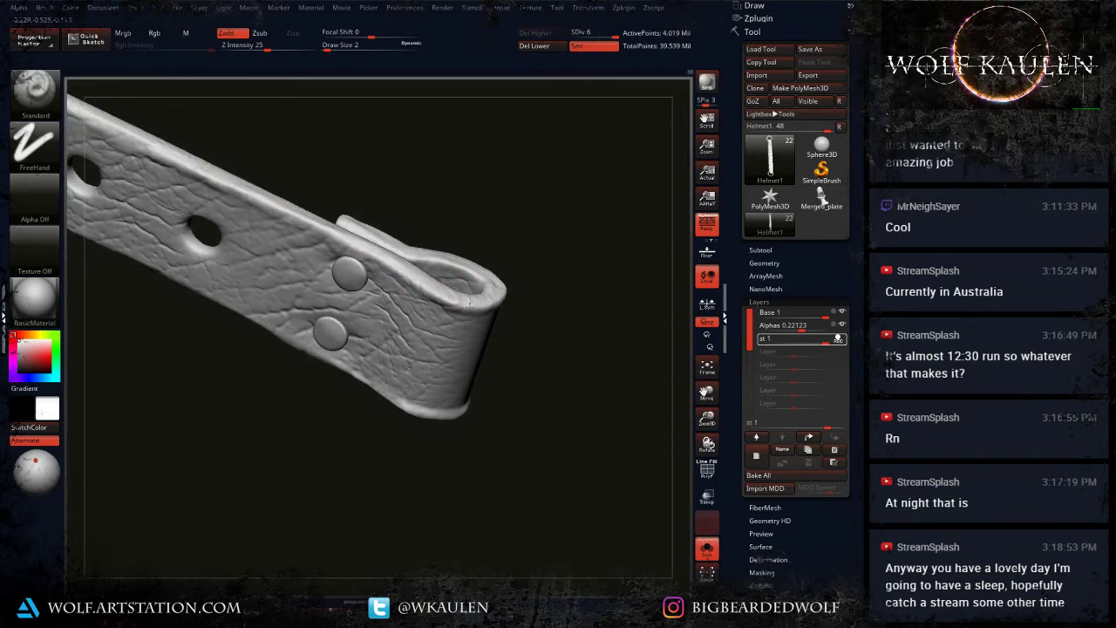
alt+right_drag(462, 305, 647, 359)
right_drag(296, 234, 282, 185)
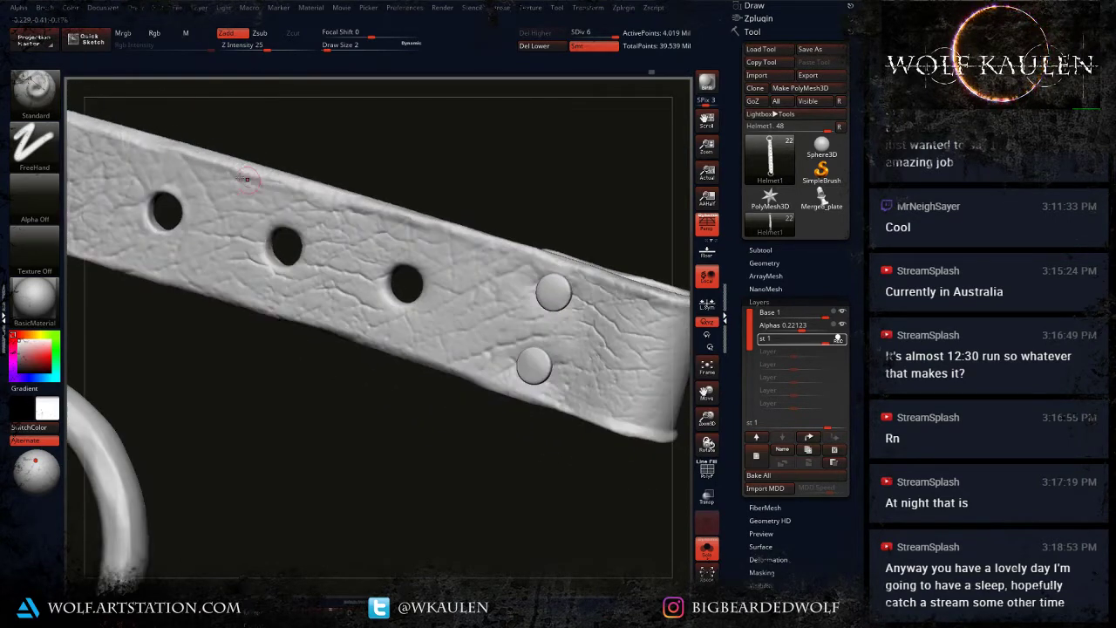
drag(285, 313, 535, 401)
mouse_move(536, 401)
ctrl+right_down()
mouse_move(367, 370)
mouse_move(610, 456)
ctrl+right_up()
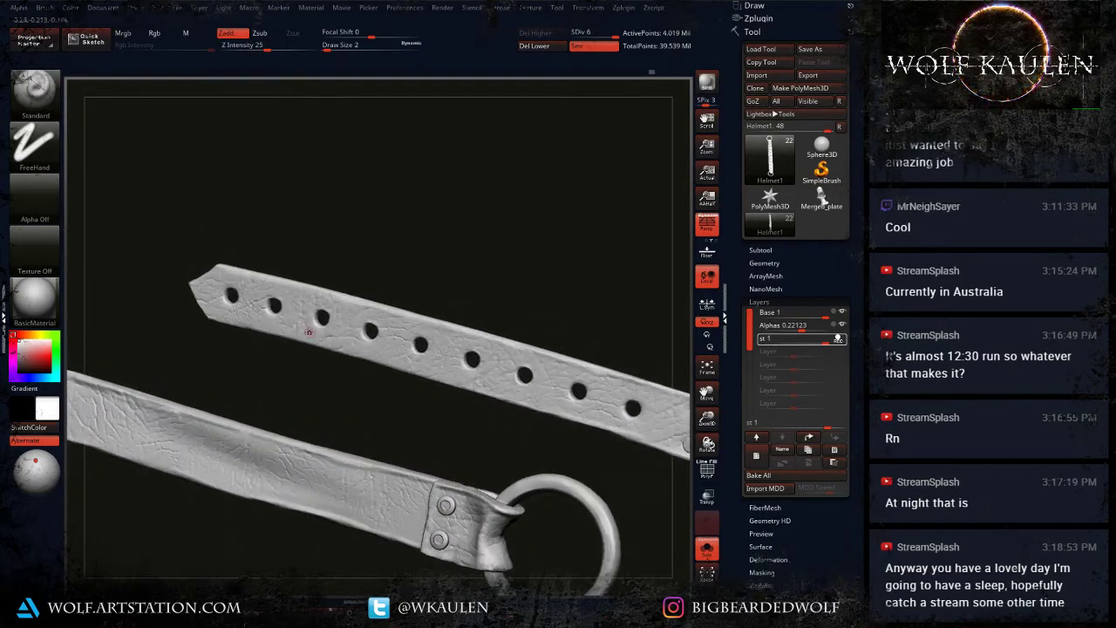
Step: Sculpt the edges around the punched strap's pointed tip on both faces
right_drag(166, 307, 255, 318)
ctrl+right_drag(194, 285, 199, 294)
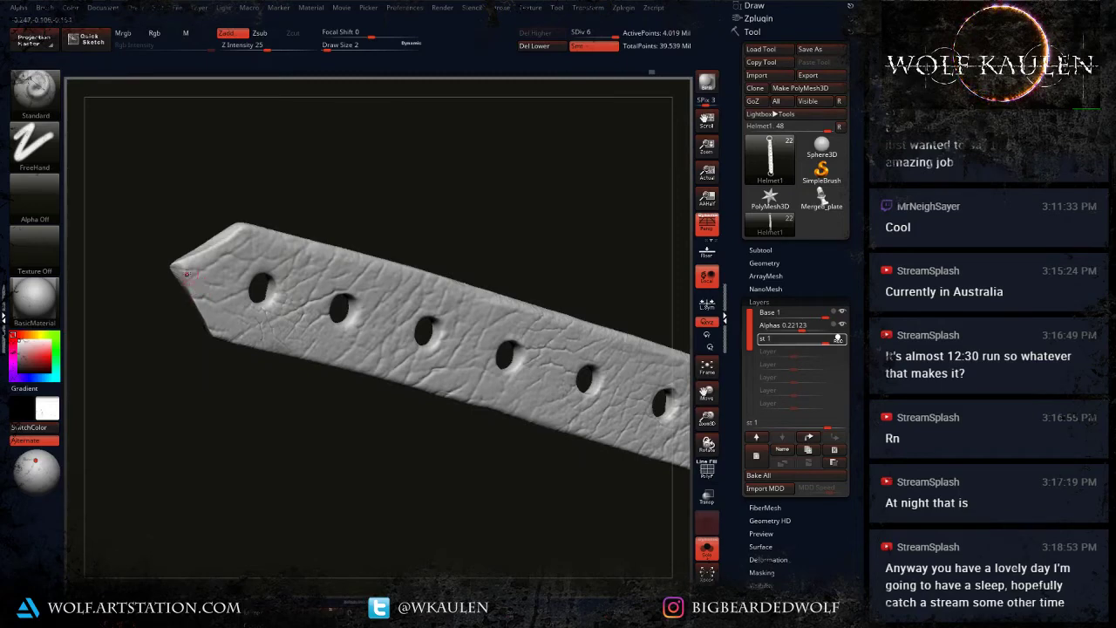
drag(183, 266, 235, 246)
mouse_move(236, 246)
right_down()
mouse_move(299, 242)
mouse_move(278, 269)
right_up()
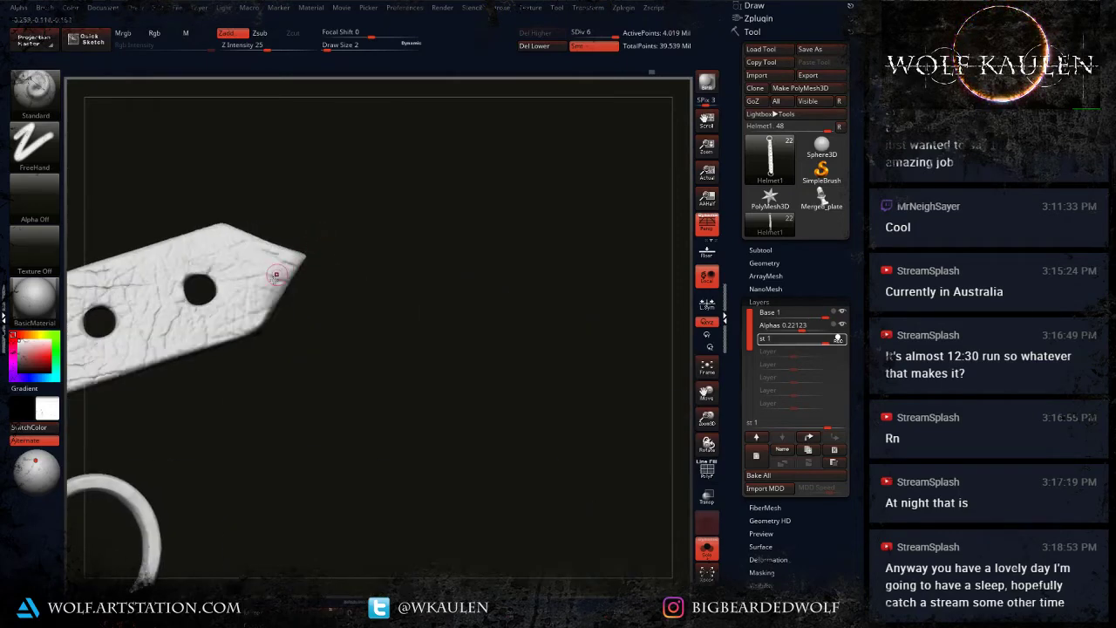
drag(253, 315, 303, 256)
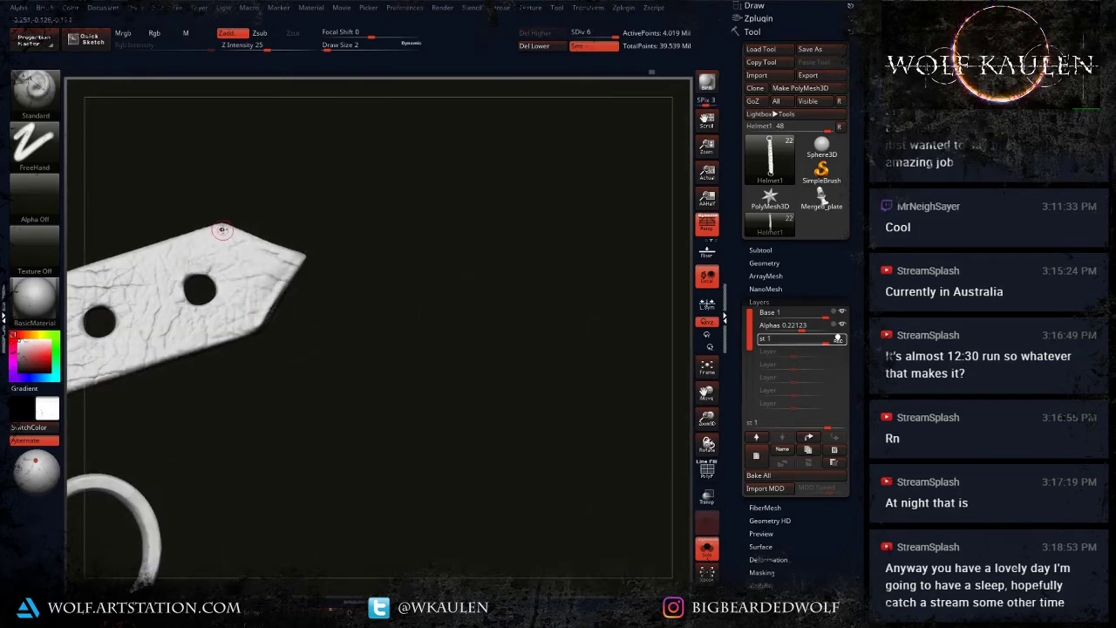
drag(223, 229, 300, 254)
Step: Sculpt the punched strap's long edges beside the holes nearest the pointed tip, on the overlap face
alt+right_drag(362, 294, 680, 373)
alt+right_drag(436, 488, 540, 369)
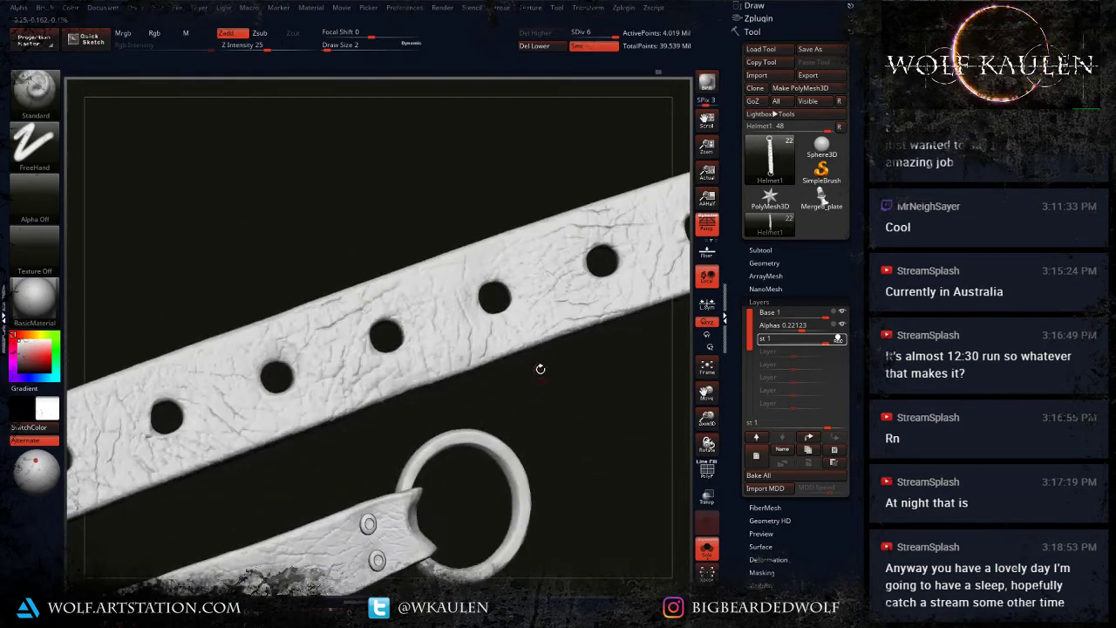
drag(540, 368, 513, 373)
drag(413, 401, 609, 322)
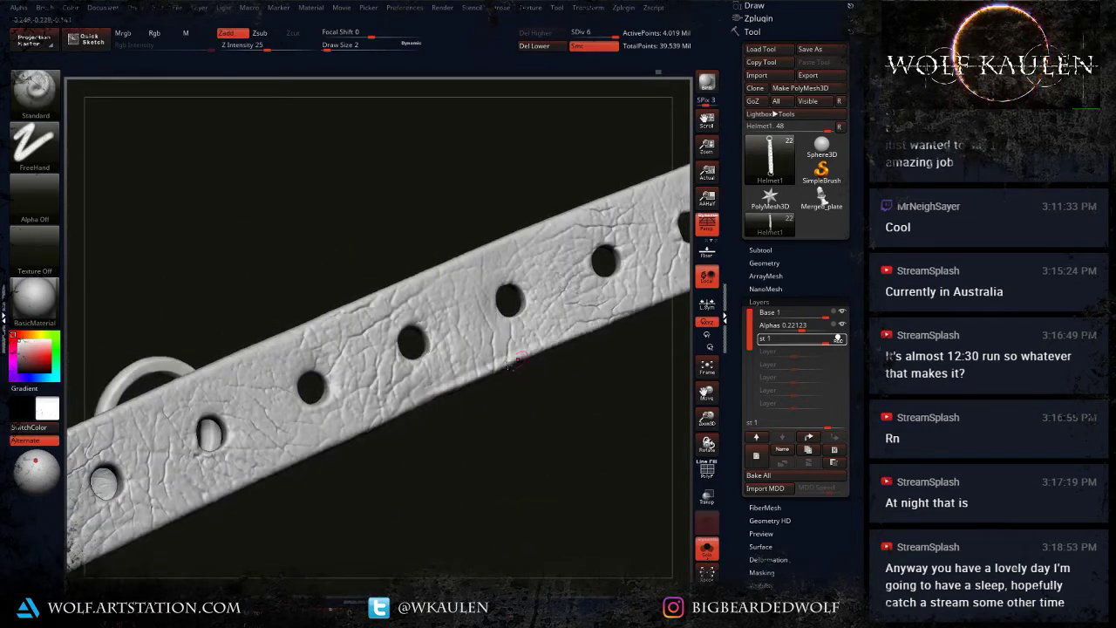
alt+right_drag(623, 316, 433, 418)
drag(366, 447, 456, 406)
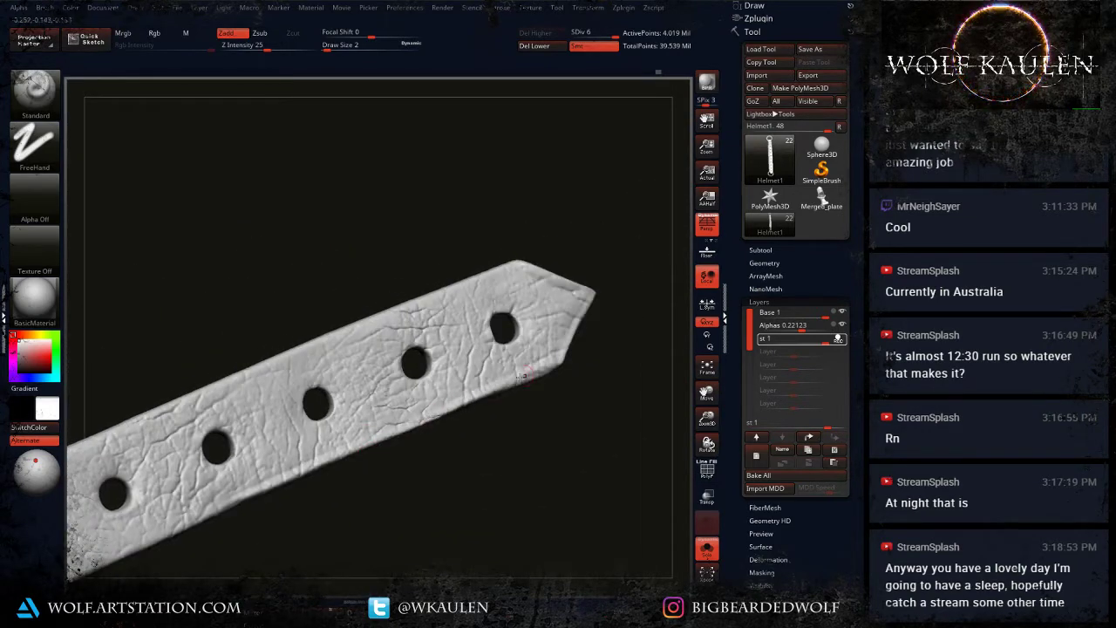
drag(408, 307, 526, 262)
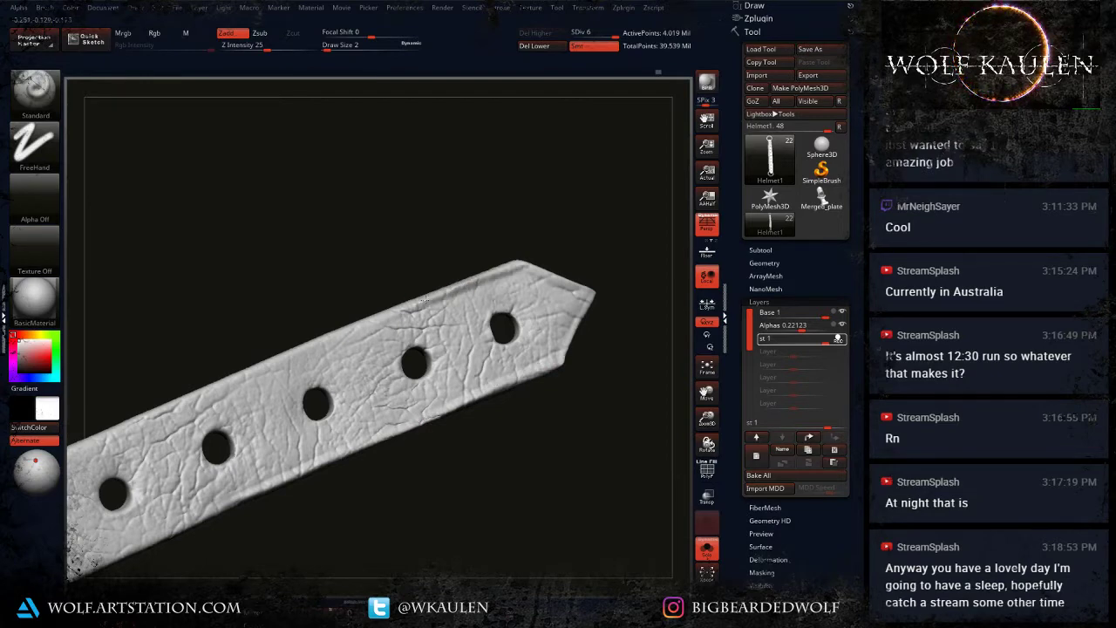
Step: Sculpt the upper long edge of the punched strap along its middle holes
mouse_move(228, 387)
alt+right_down()
mouse_move(642, 235)
mouse_move(621, 272)
alt+right_up()
drag(398, 363, 639, 261)
alt+right_drag(589, 312, 405, 398)
drag(464, 344, 598, 288)
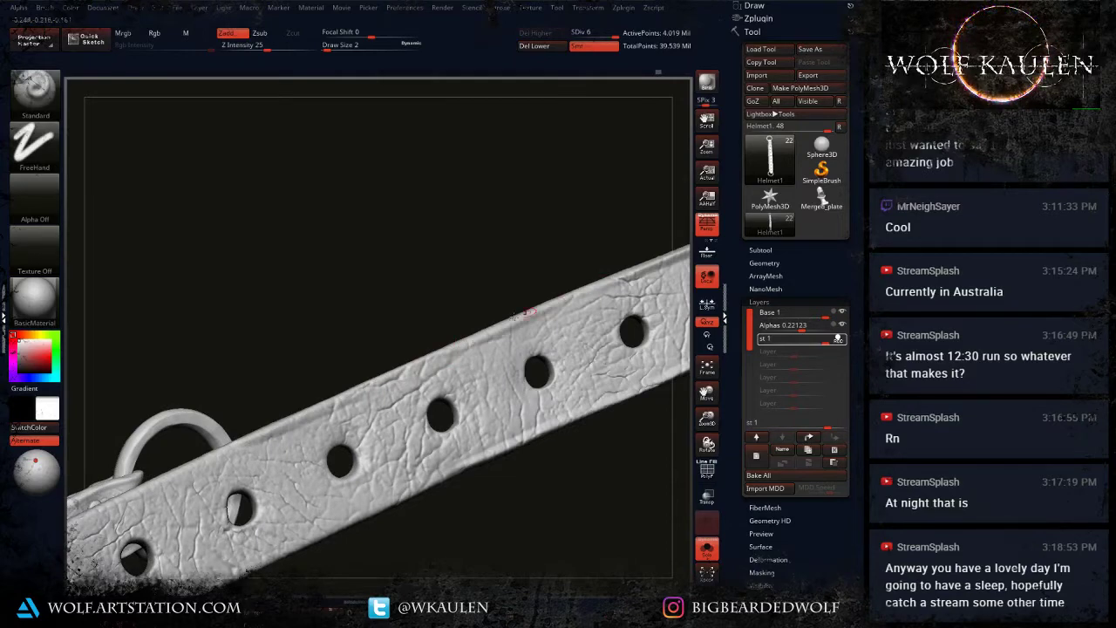
drag(495, 331, 665, 265)
Step: Continue sculpting the punched strap's upper long edge down to the riveted overlap of the folded loop
alt+right_drag(218, 451, 476, 338)
drag(363, 402, 489, 338)
drag(417, 373, 596, 289)
drag(481, 342, 650, 269)
alt+right_drag(286, 474, 521, 344)
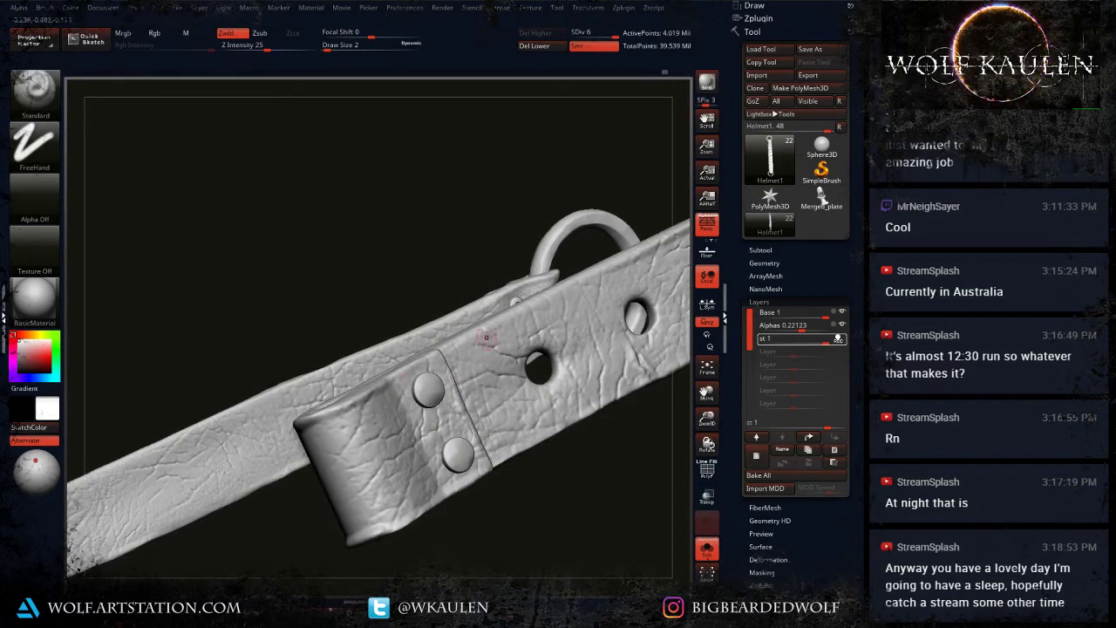
drag(452, 348, 561, 290)
drag(496, 323, 619, 264)
Step: Sculpt the opposite long edge of the punched strap from the overlap's corner to the middle holes
alt+right_drag(606, 372, 465, 408)
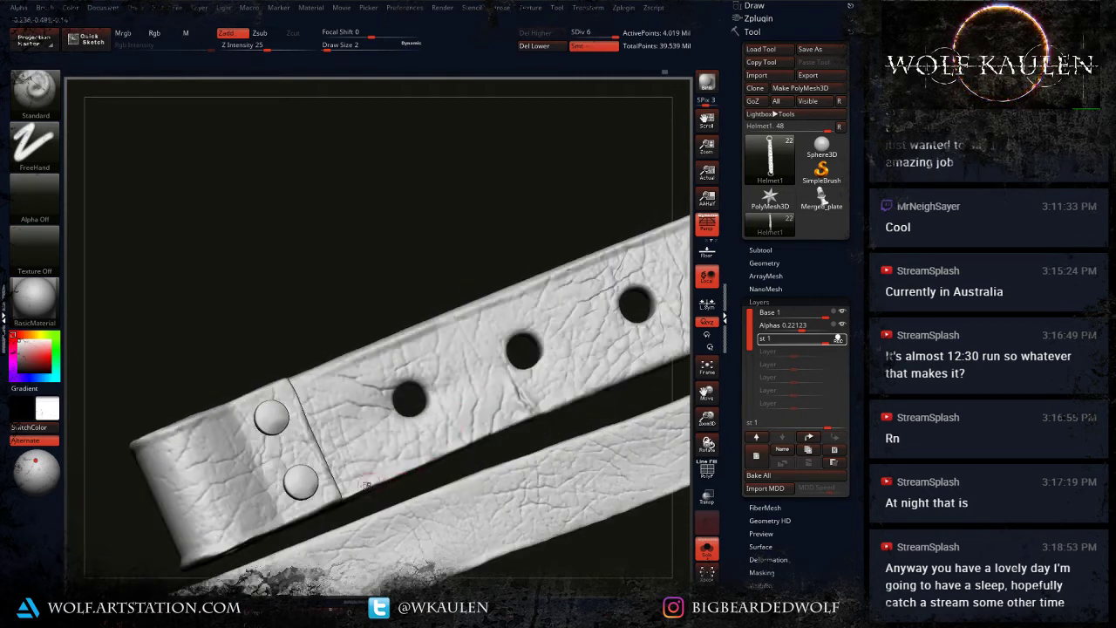
drag(354, 488, 628, 373)
alt+right_drag(521, 409, 270, 508)
drag(321, 491, 461, 429)
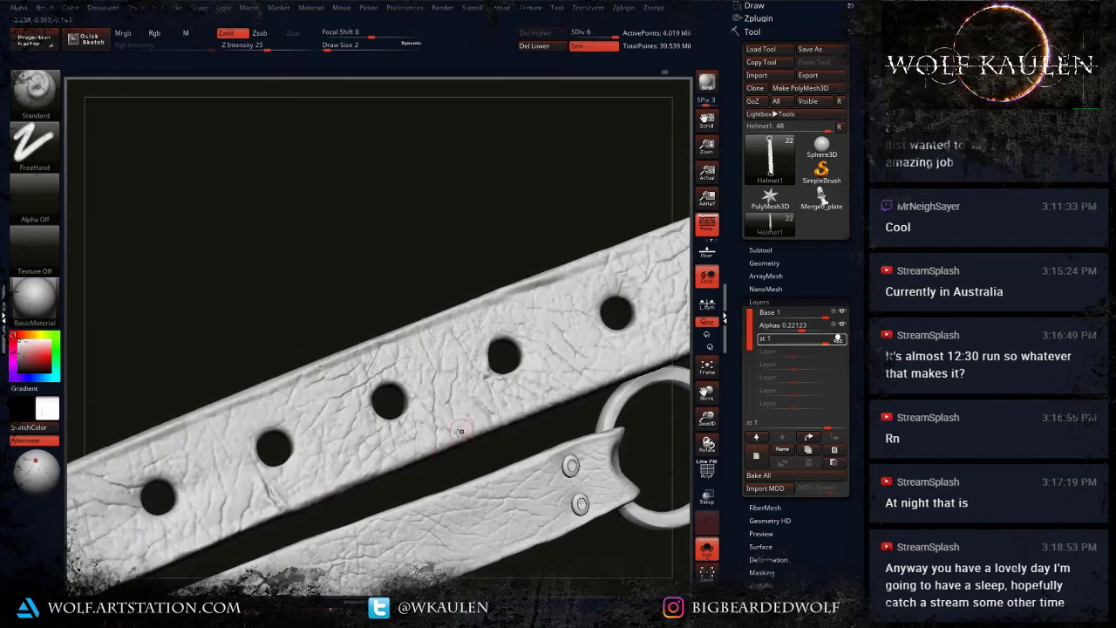
drag(359, 475, 506, 417)
drag(405, 456, 604, 379)
drag(503, 418, 671, 350)
Step: Sculpt the punched strap's lower long edge out to the pointed tip and add a crease at the upper edge near the second hole
alt+right_drag(588, 381, 362, 468)
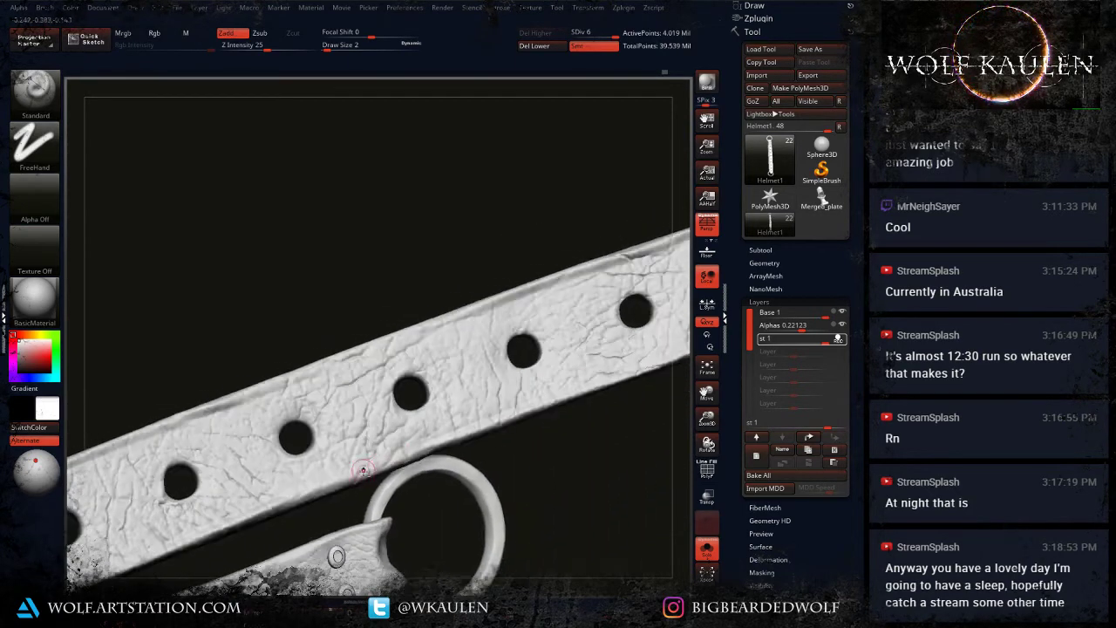
drag(289, 497, 485, 424)
drag(390, 455, 625, 367)
alt+right_drag(625, 367, 335, 473)
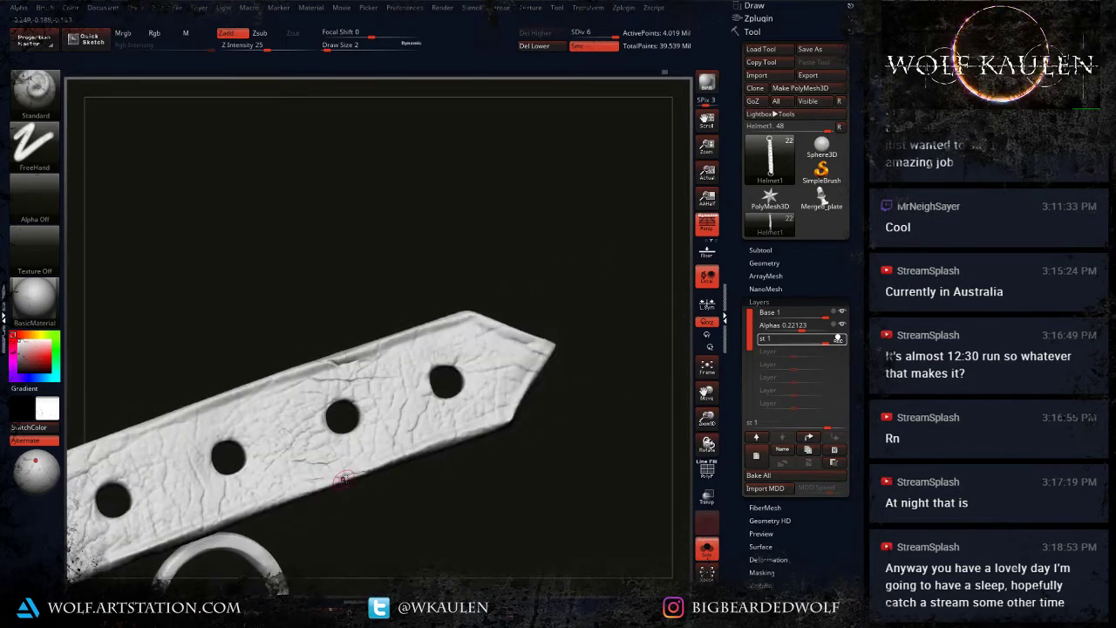
drag(342, 478, 531, 365)
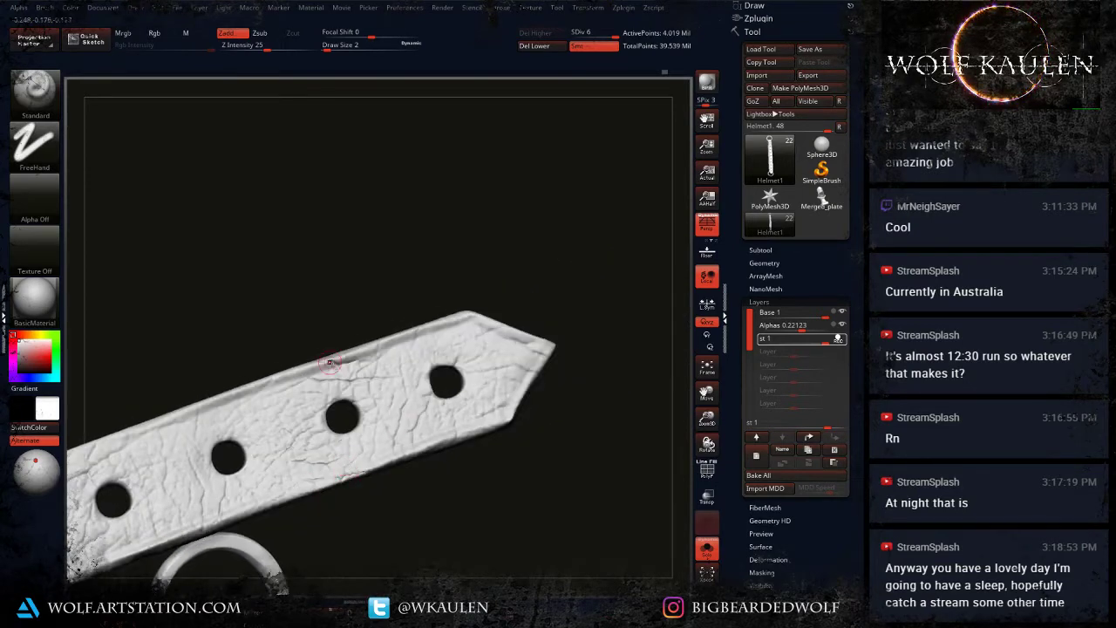
drag(332, 366, 359, 390)
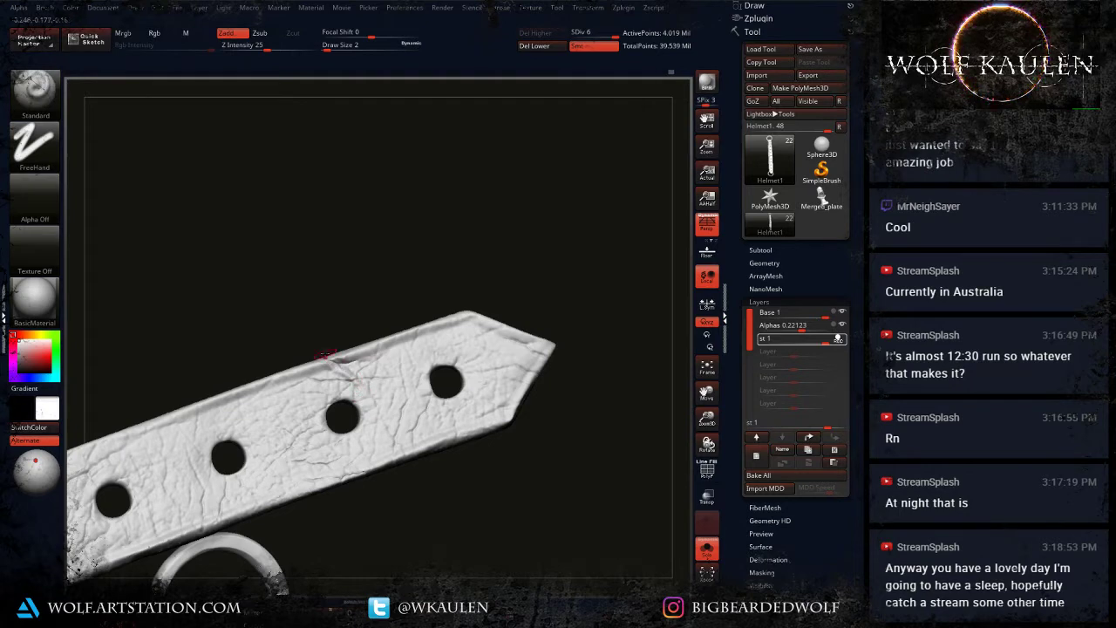
Step: Examine the sculpted edges of both isolated straps and check the straps in context with the full character
ctrl+right_drag(377, 406, 365, 333)
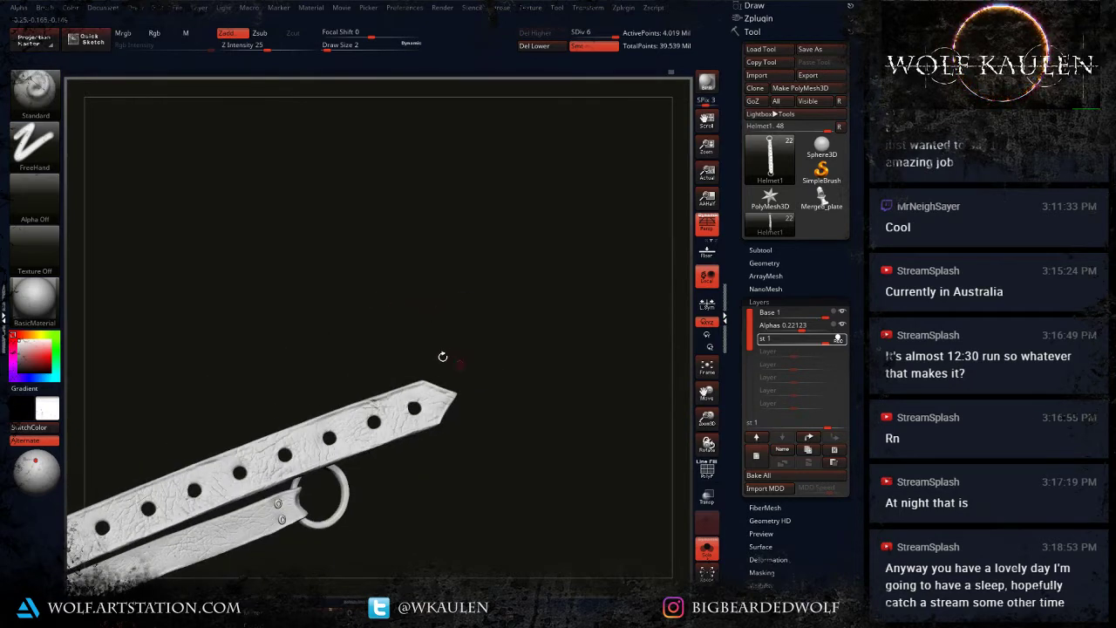
key(f)
right_drag(430, 348, 460, 420)
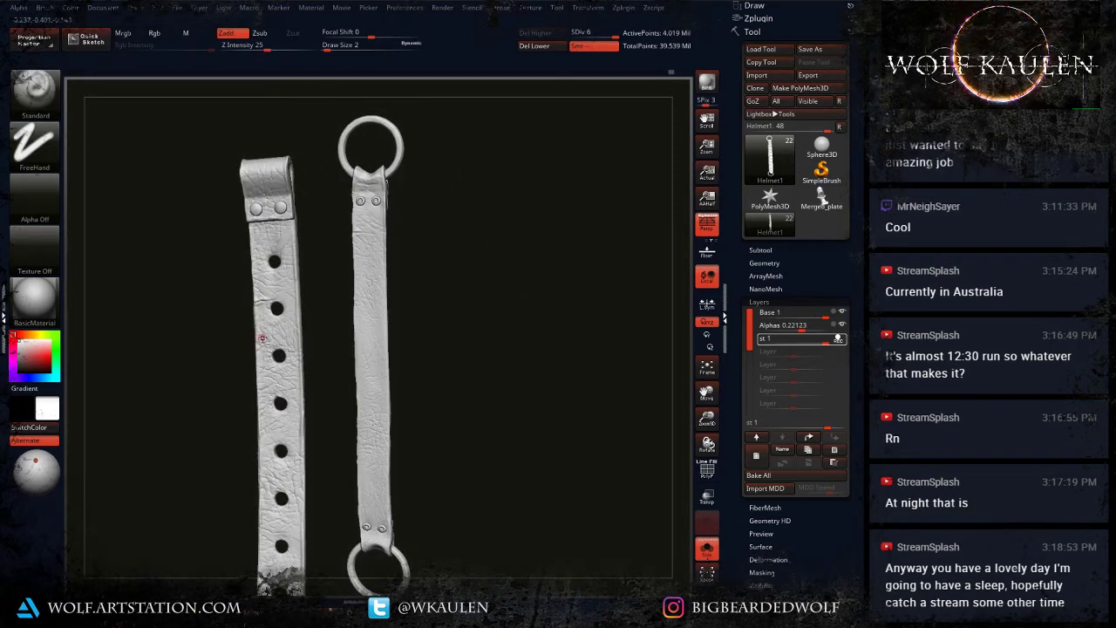
ctrl+right_drag(263, 342, 361, 330)
key(f)
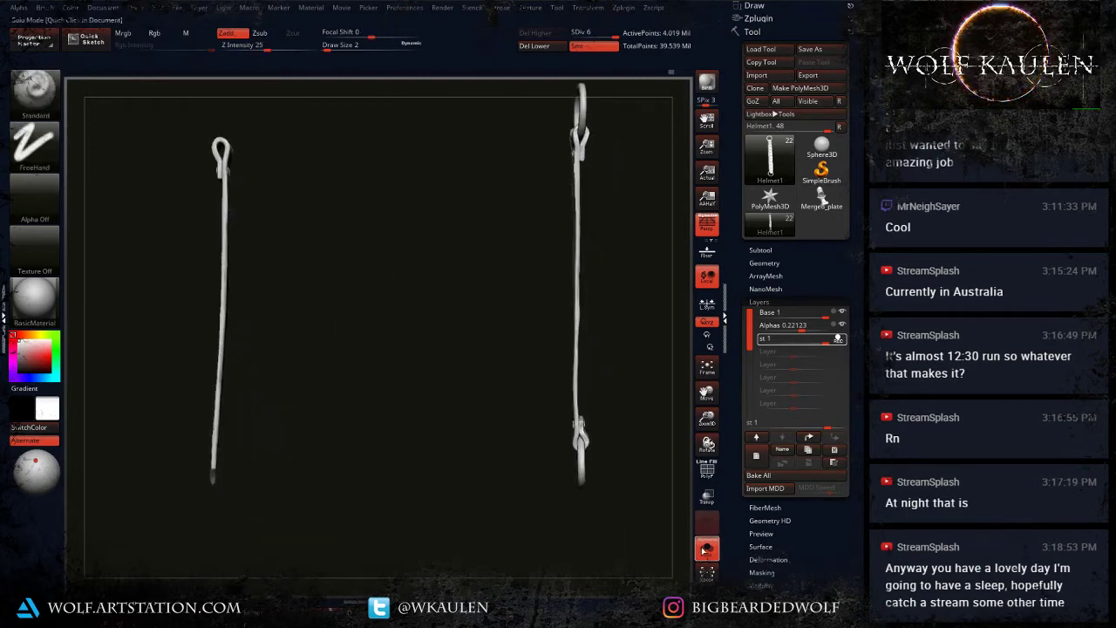
click(707, 548)
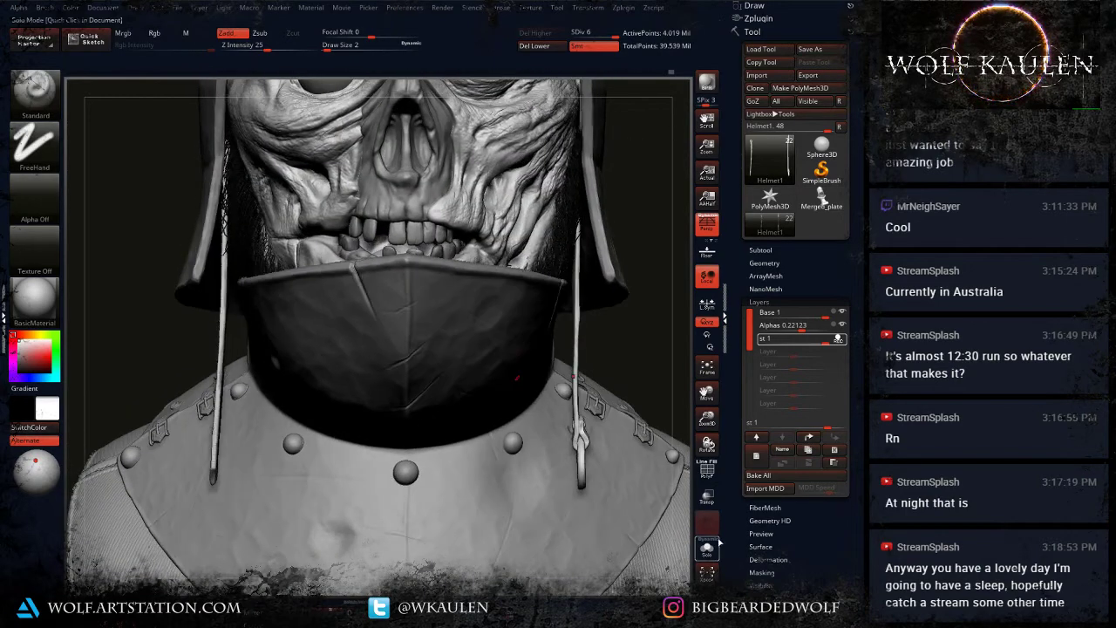
click(707, 548)
mouse_move(473, 450)
right_down()
mouse_move(498, 448)
mouse_move(473, 462)
right_up()
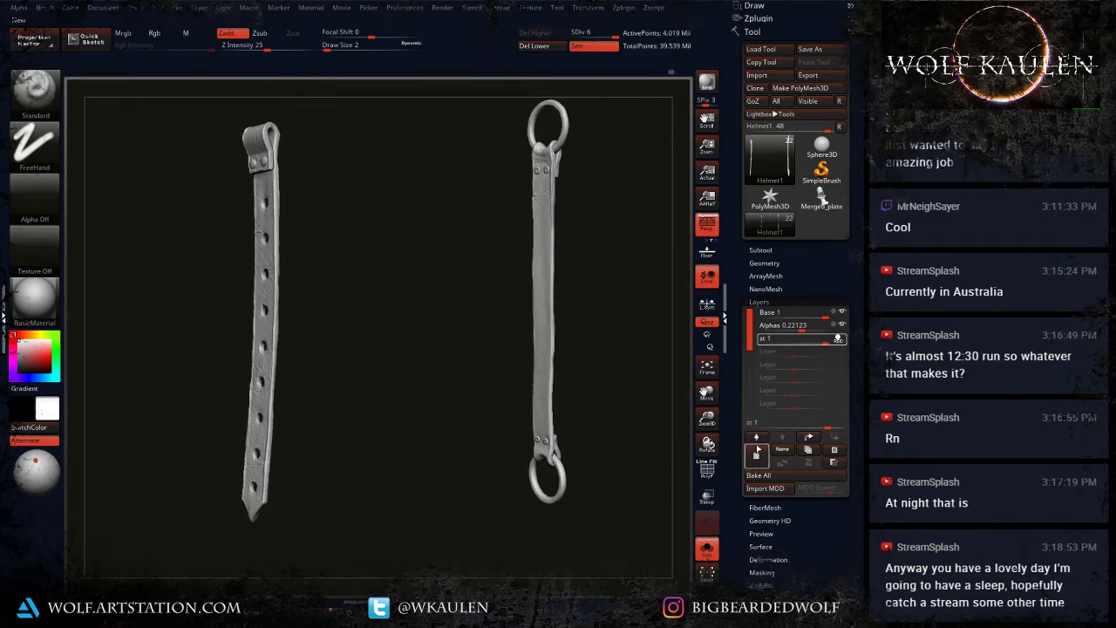
Step: Add a new sculpting layer named "Alpha 2" to the straps
click(782, 453)
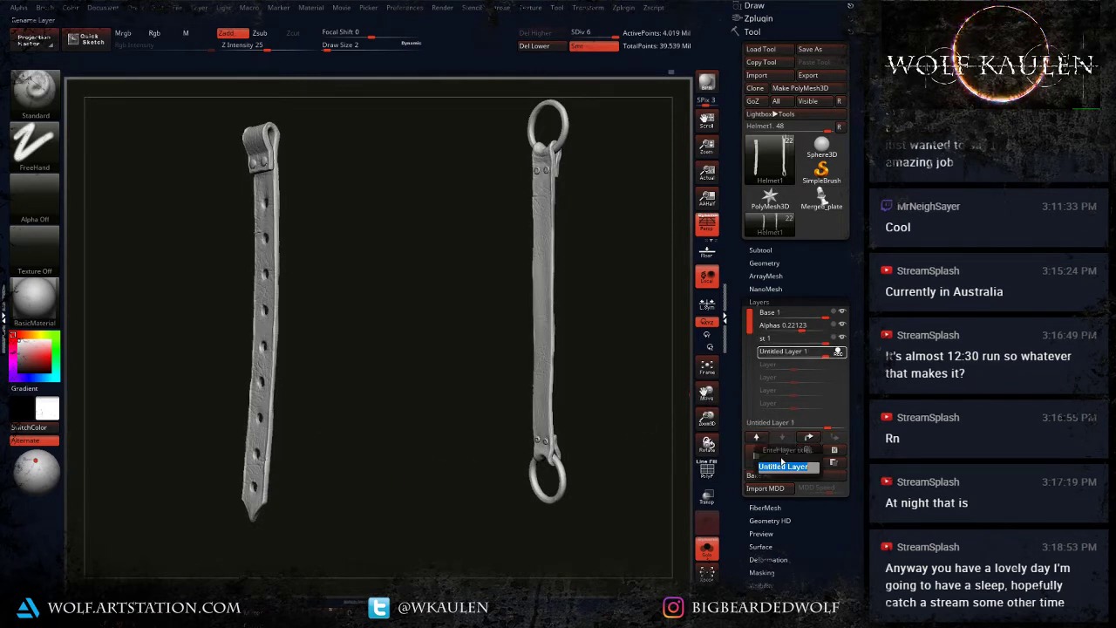
text(Alpha 2)
key(Return)
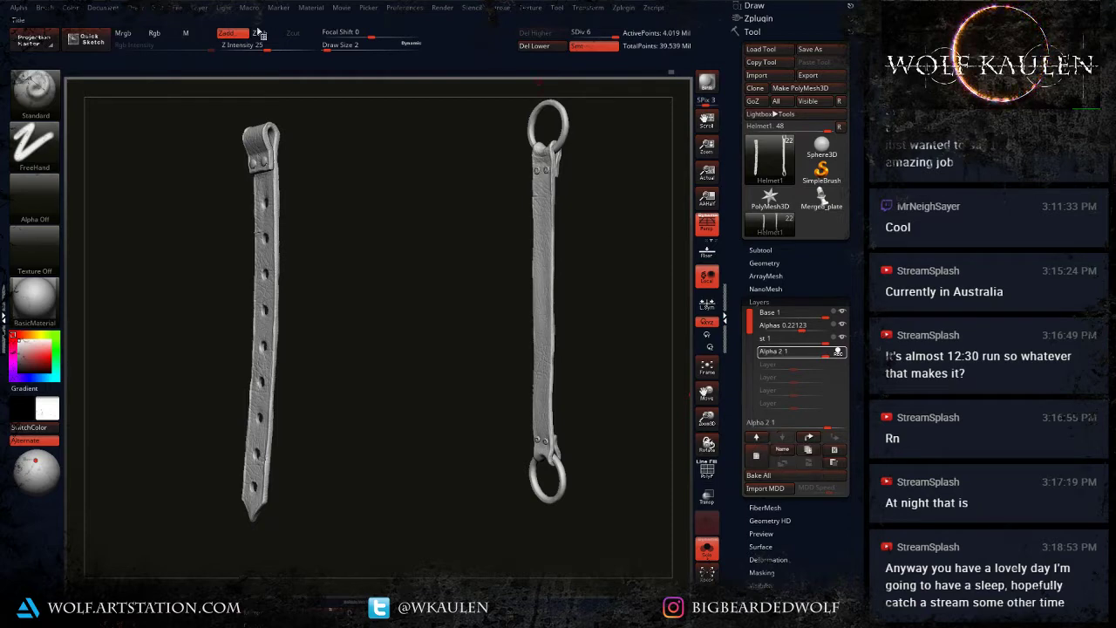
Step: Set the Standard brush to the DragRect stroke and load the Leathery_Skin_79 alpha
drag(71, 142, 54, 143)
click(37, 143)
click(150, 155)
mouse_move(143, 289)
alt+mouse_down()
mouse_move(142, 319)
mouse_move(232, 316)
mouse_move(262, 384)
alt+mouse_up()
alt+drag(601, 410, 486, 366)
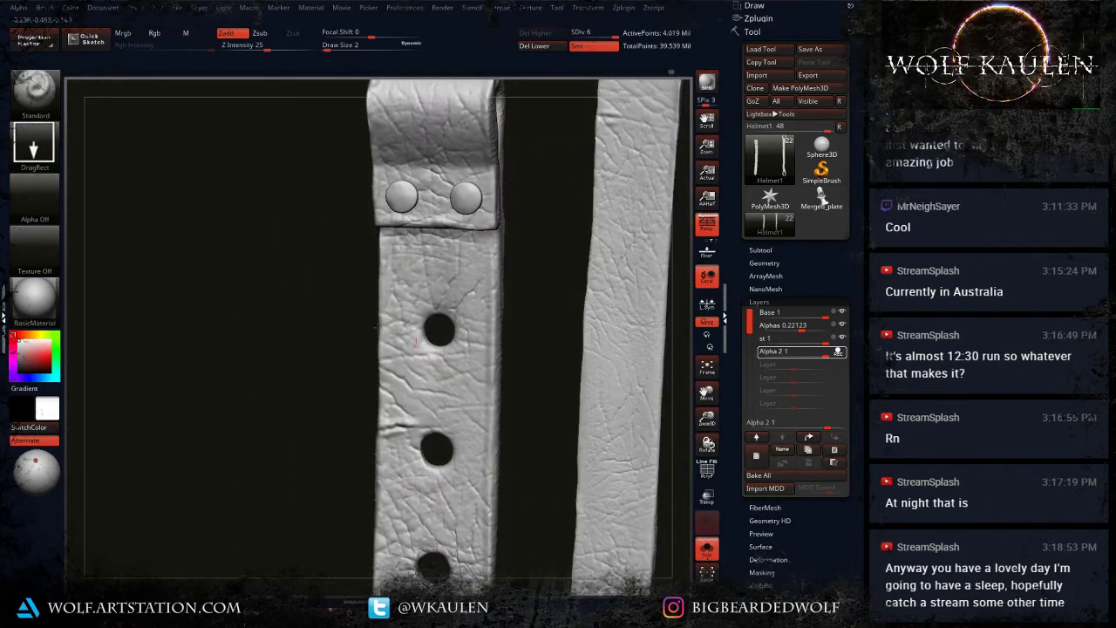
click(46, 181)
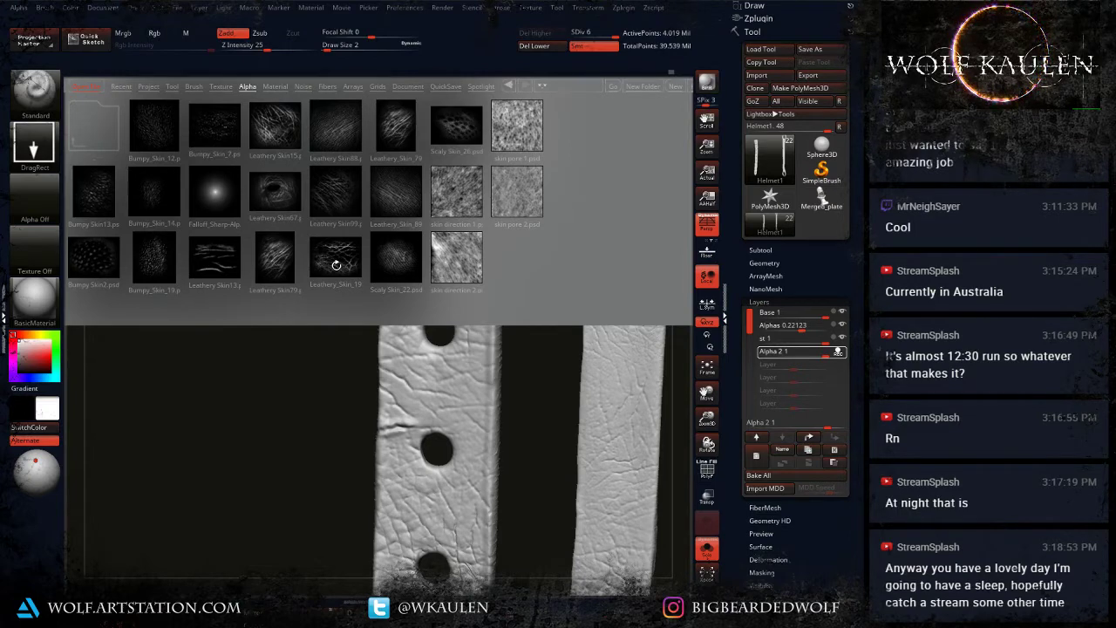
double_click(393, 135)
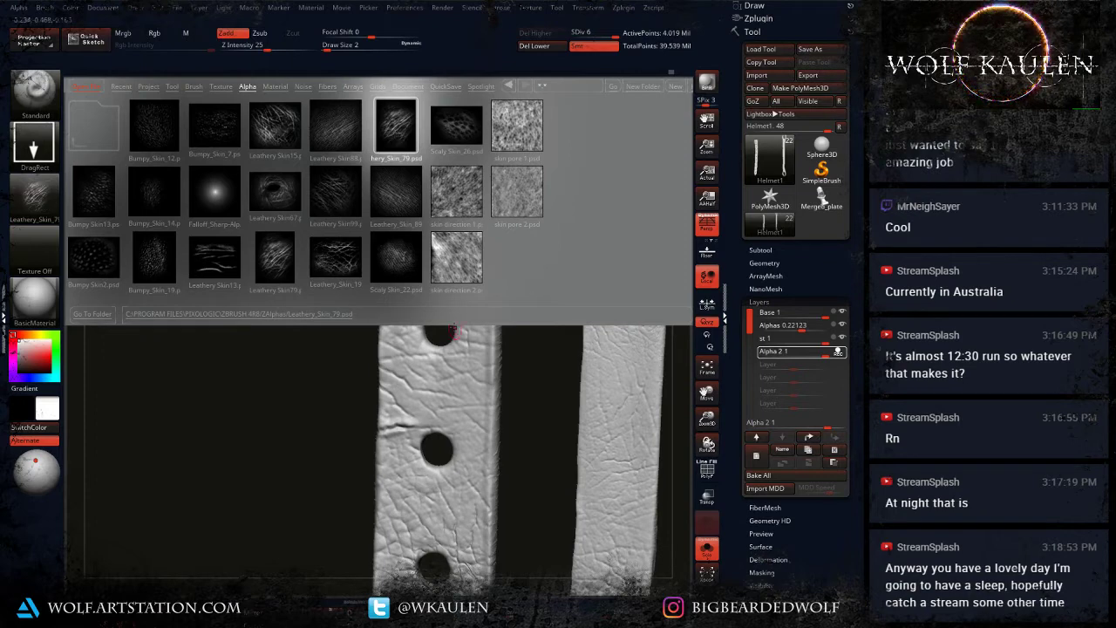
key(comma)
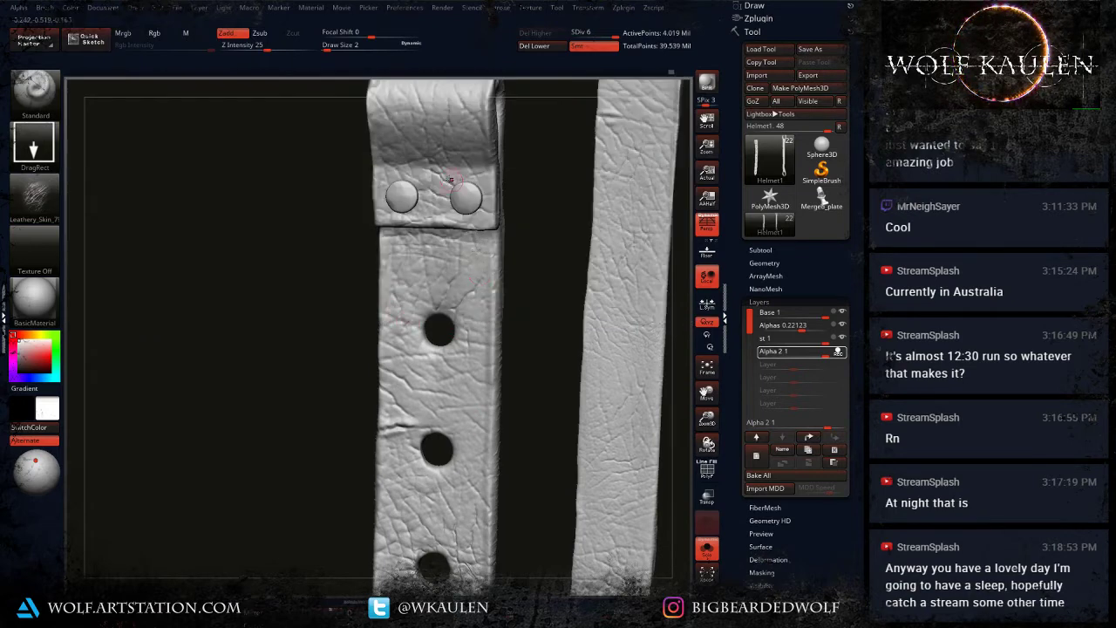
Step: Stamp leather wrinkles across the punched strap from the riveted overlap down past the first holes
right_drag(449, 179, 462, 231)
drag(433, 314, 480, 394)
right_drag(448, 324, 460, 400)
drag(456, 404, 479, 489)
drag(488, 536, 523, 558)
alt+right_drag(514, 544, 509, 373)
right_drag(509, 373, 475, 405)
drag(440, 408, 521, 476)
drag(427, 485, 504, 558)
Step: Stamp leather wrinkles along the remaining holes of the punched strap to its pointed tip
alt+right_drag(503, 557, 555, 263)
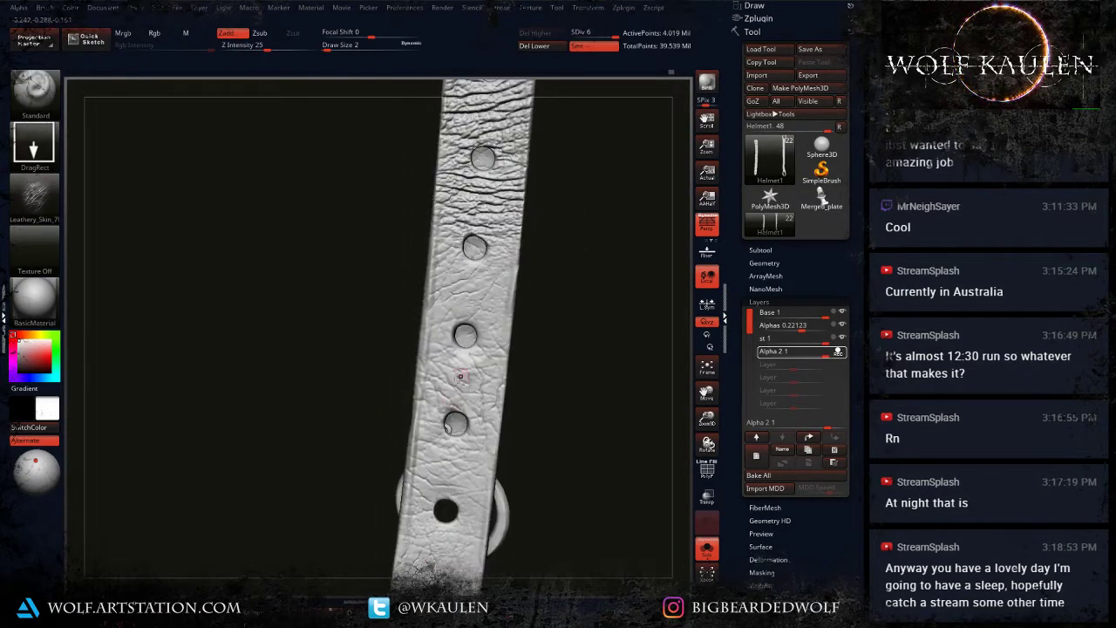
drag(535, 344, 538, 349)
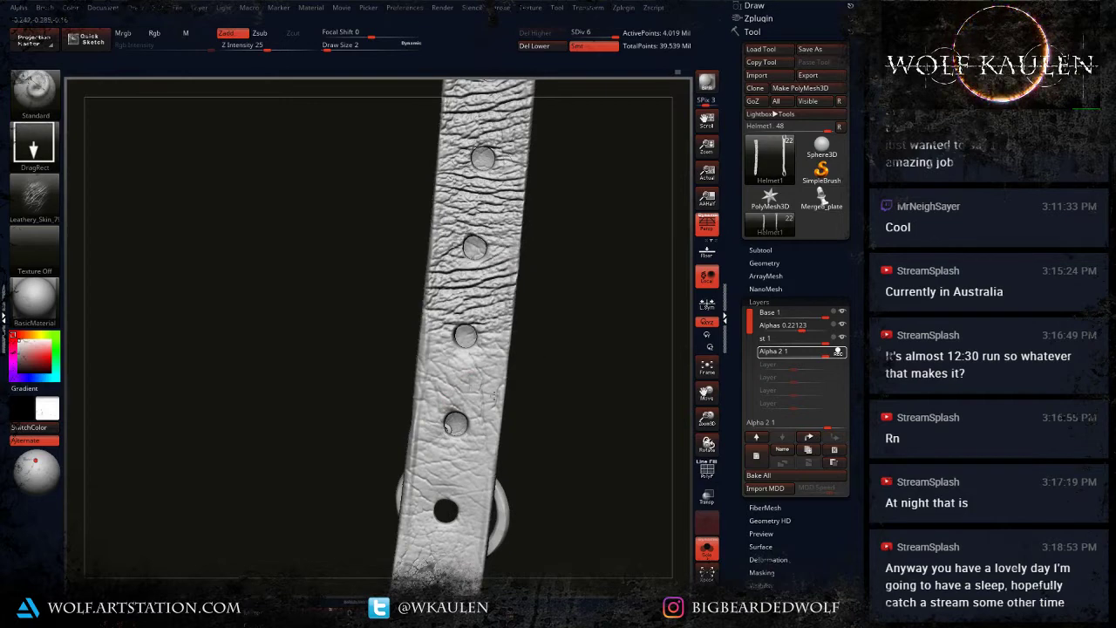
drag(493, 397, 528, 428)
drag(456, 458, 479, 533)
alt+right_drag(479, 554, 518, 356)
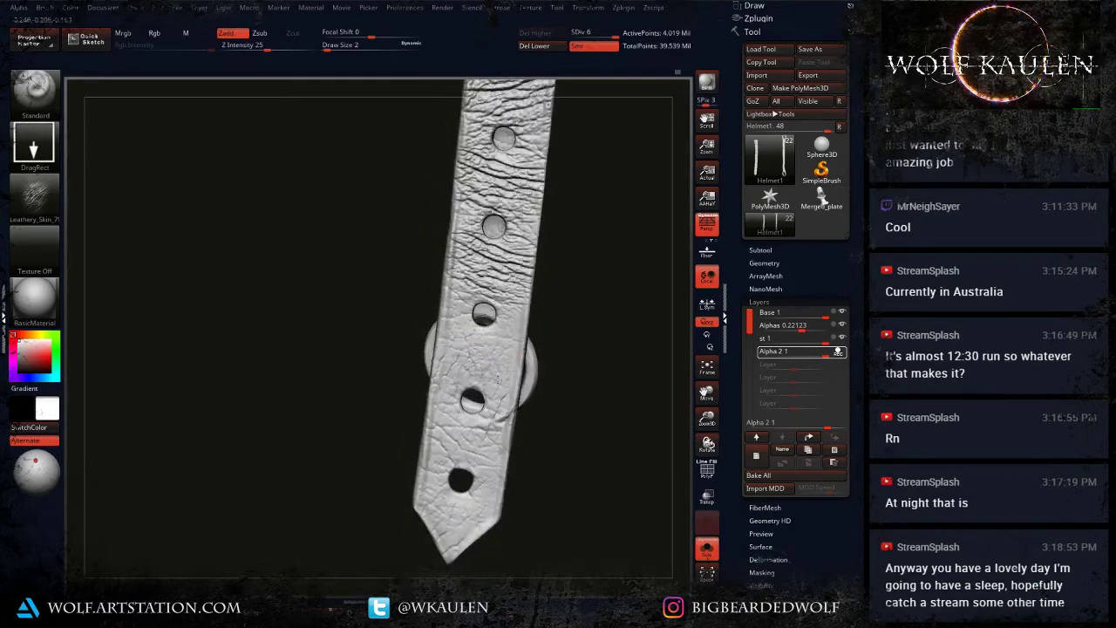
drag(478, 345, 509, 495)
drag(451, 514, 518, 553)
ctrl+right_drag(518, 553, 514, 470)
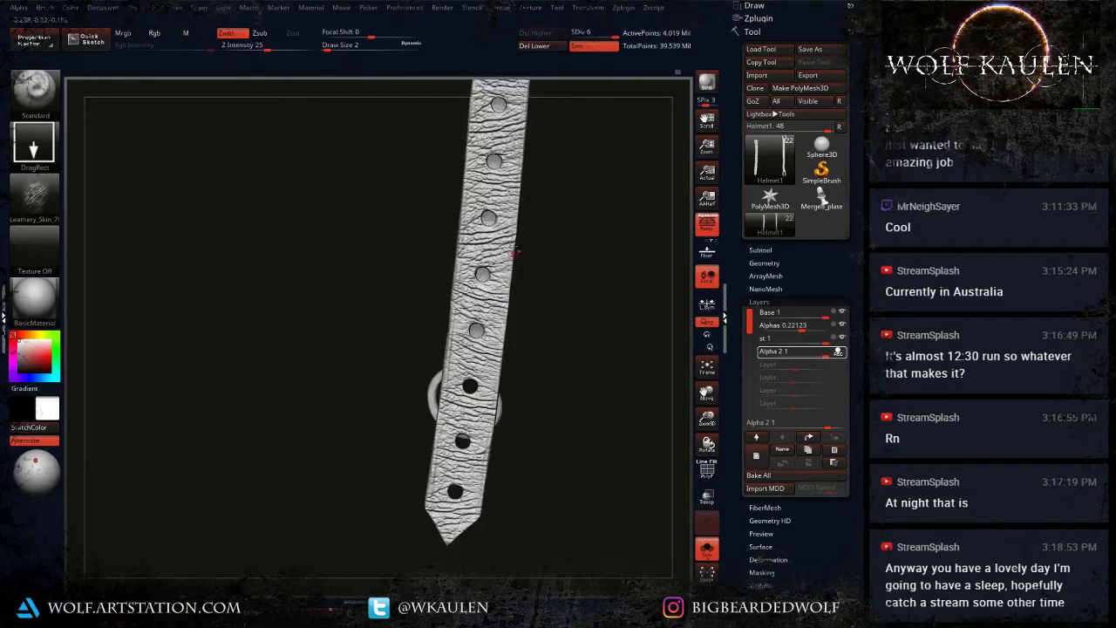
alt+right_drag(513, 253, 470, 549)
drag(499, 347, 508, 321)
ctrl+right_drag(509, 316, 496, 406)
key(ctrl+z)
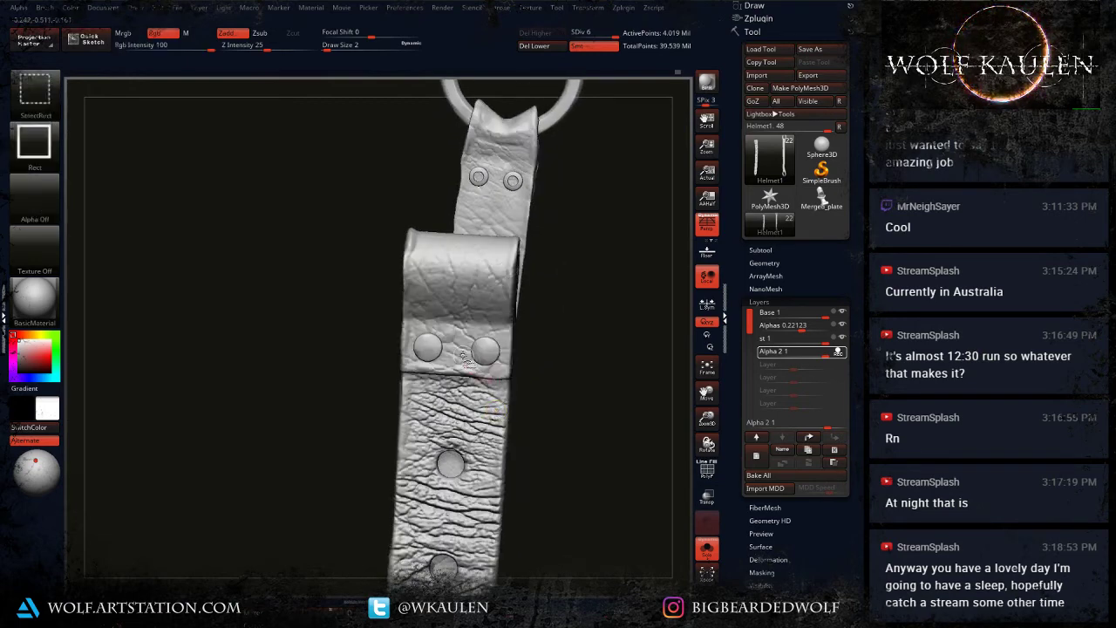
Step: Hide the rivets and the ring strap so that only the punched strap's leather is shown
ctrl+shift+click(463, 369)
ctrl+shift+click(462, 357)
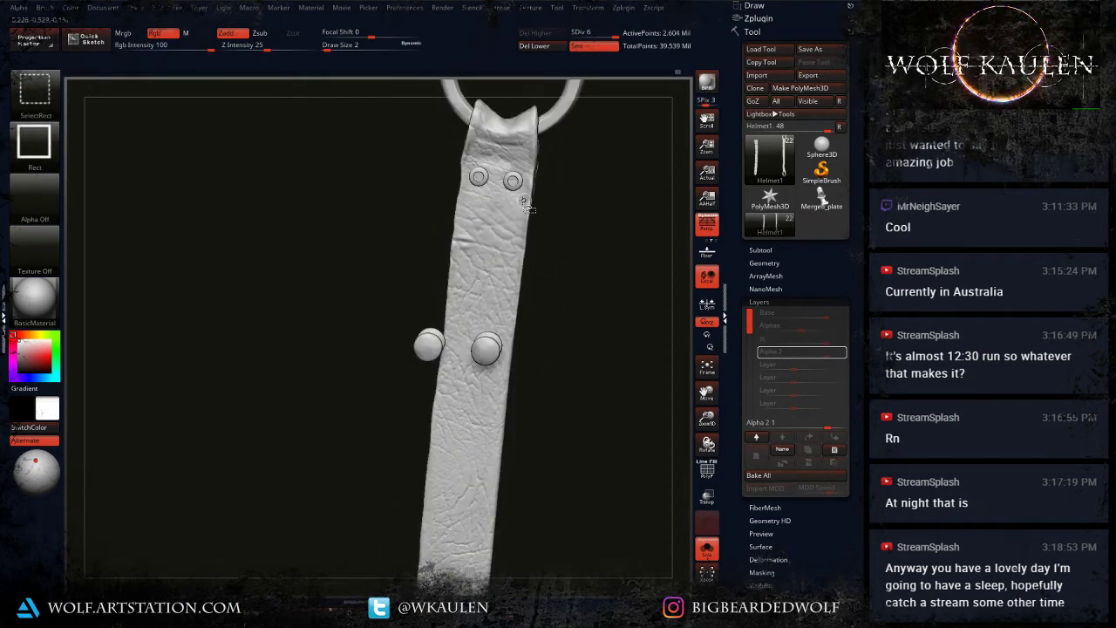
ctrl+shift+click(485, 404)
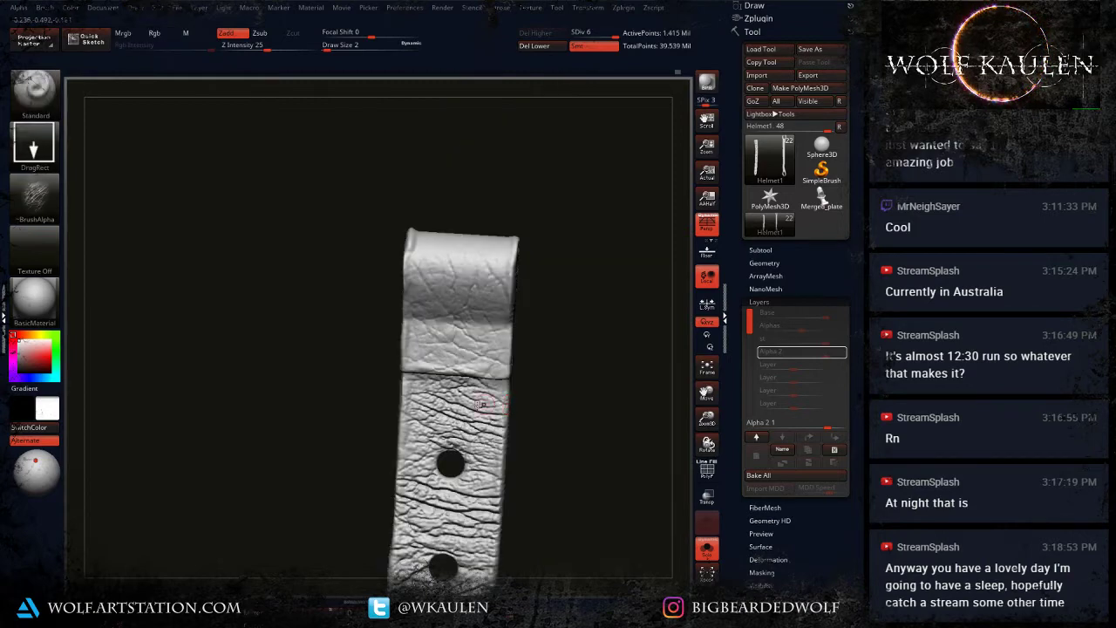
Step: Stamp leather wrinkles over the overlap and around the bend of the punched strap's folded loop
drag(467, 358, 469, 404)
right_drag(469, 312, 506, 375)
drag(461, 272, 495, 259)
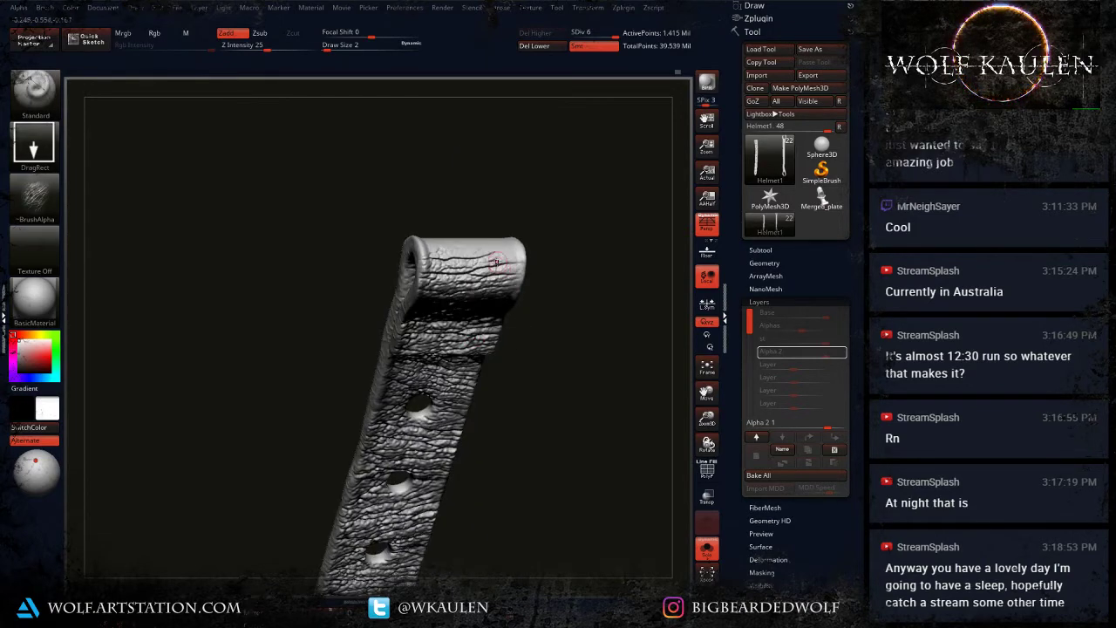
right_drag(495, 258, 462, 209)
drag(510, 258, 535, 273)
Step: Stamp leather wrinkles on the back of the punched strap from its folded end past the first holes
right_drag(535, 273, 497, 398)
drag(496, 409, 497, 343)
alt+right_drag(498, 343, 439, 393)
drag(494, 422, 484, 377)
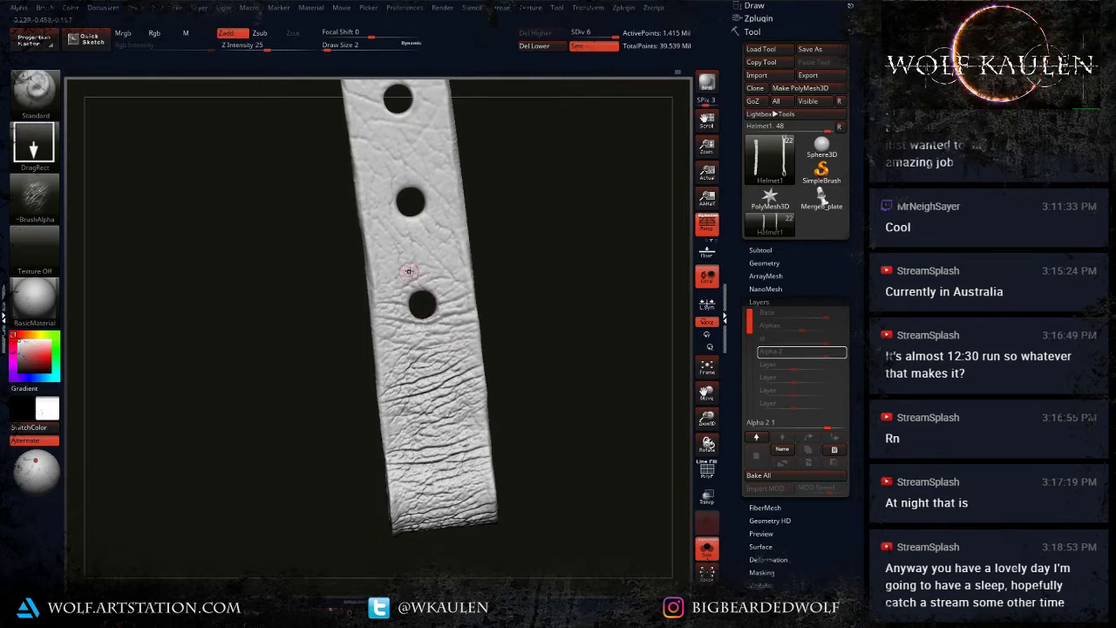
drag(412, 249, 472, 313)
alt+right_drag(426, 185, 434, 318)
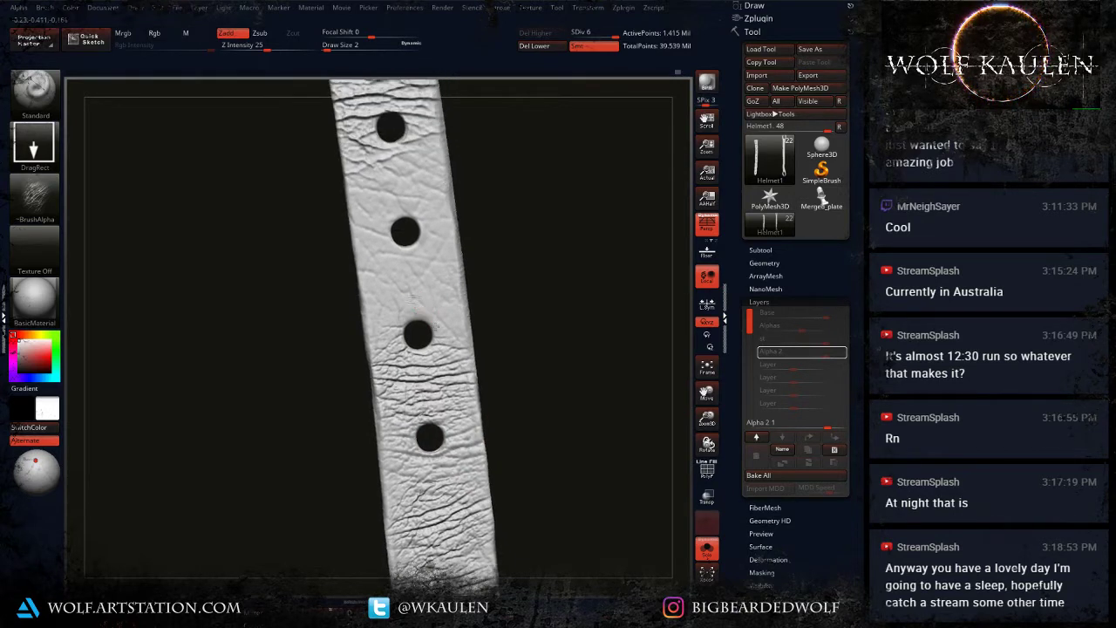
drag(415, 298, 466, 354)
drag(397, 208, 453, 265)
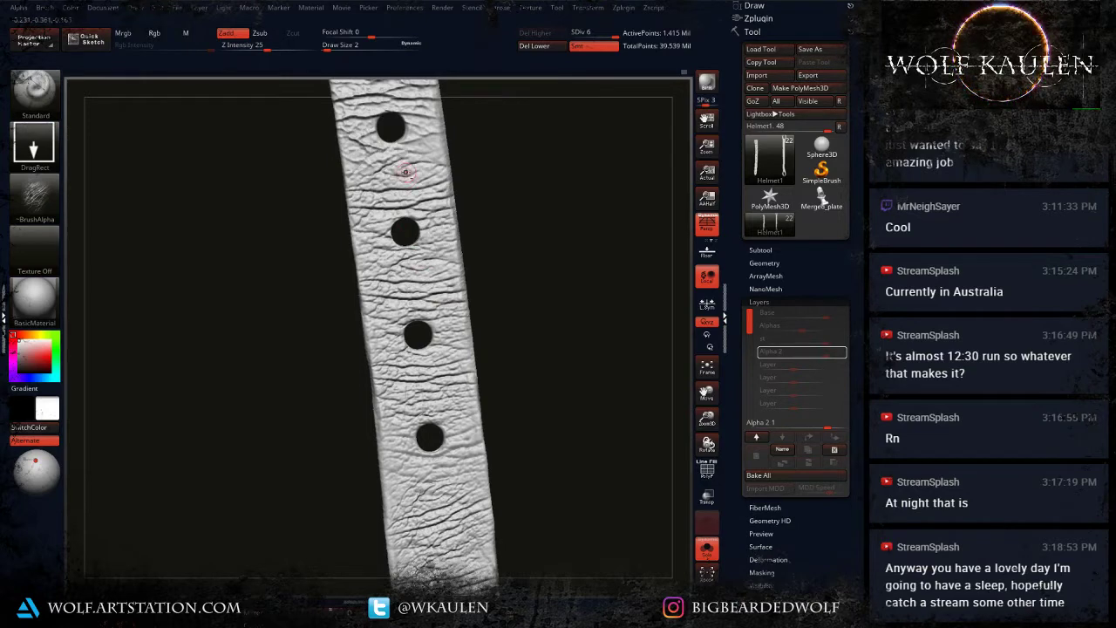
Step: Stamp leather wrinkles on the back of the punched strap along the remaining holes up to the pointed tip
alt+right_drag(403, 131, 430, 300)
alt+right_drag(389, 193, 395, 260)
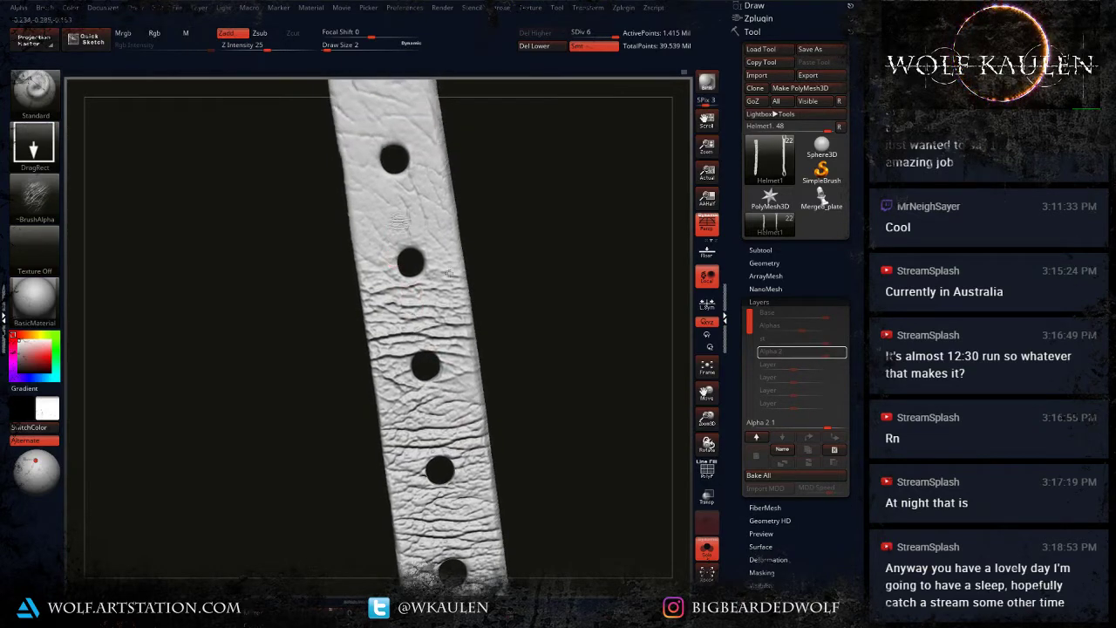
drag(449, 274, 469, 271)
alt+right_drag(394, 186, 390, 374)
drag(380, 319, 472, 377)
alt+right_drag(356, 238, 358, 336)
drag(398, 360, 430, 401)
drag(356, 224, 411, 294)
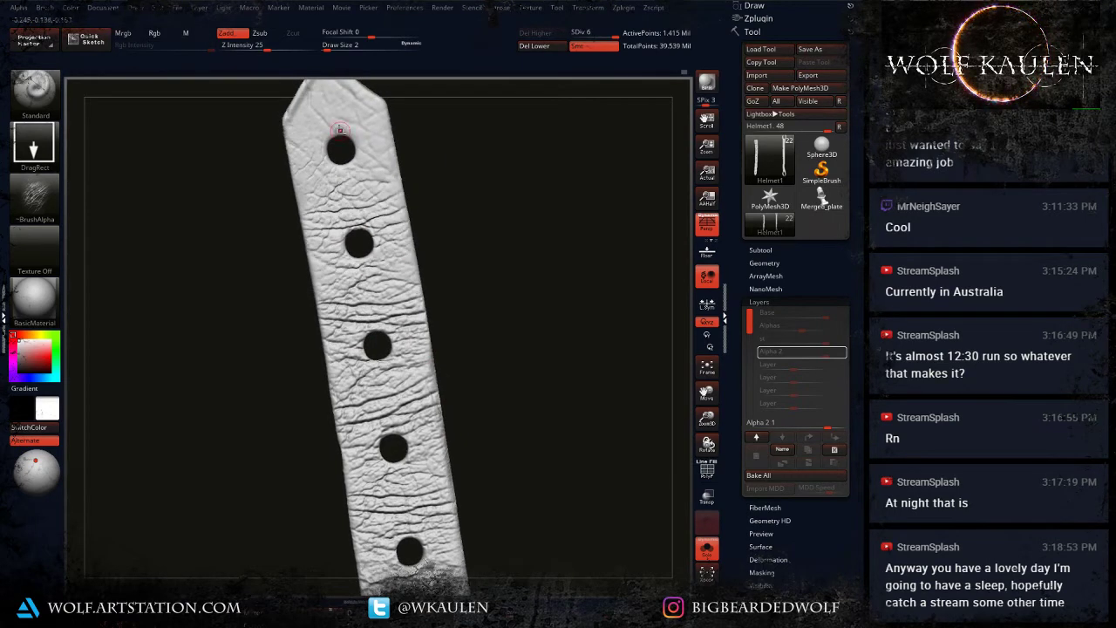
drag(411, 172, 441, 209)
Step: Bring back the hidden strap parts, then isolate the leather of the ring strap
ctrl+right_drag(443, 322, 421, 232)
alt+right_drag(455, 412, 406, 239)
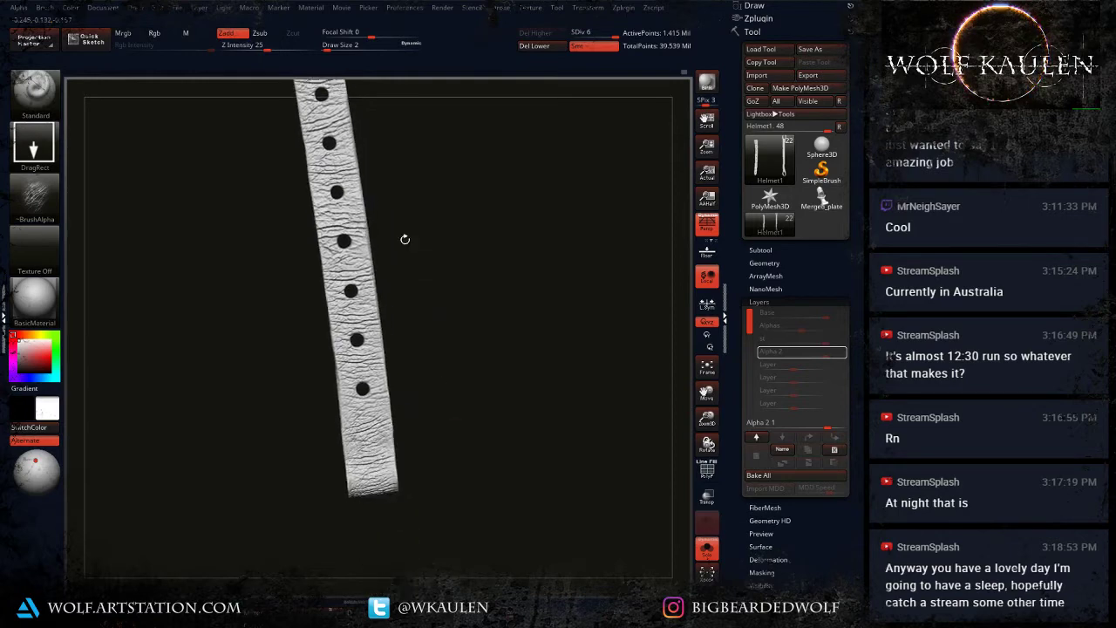
right_drag(394, 431, 408, 350)
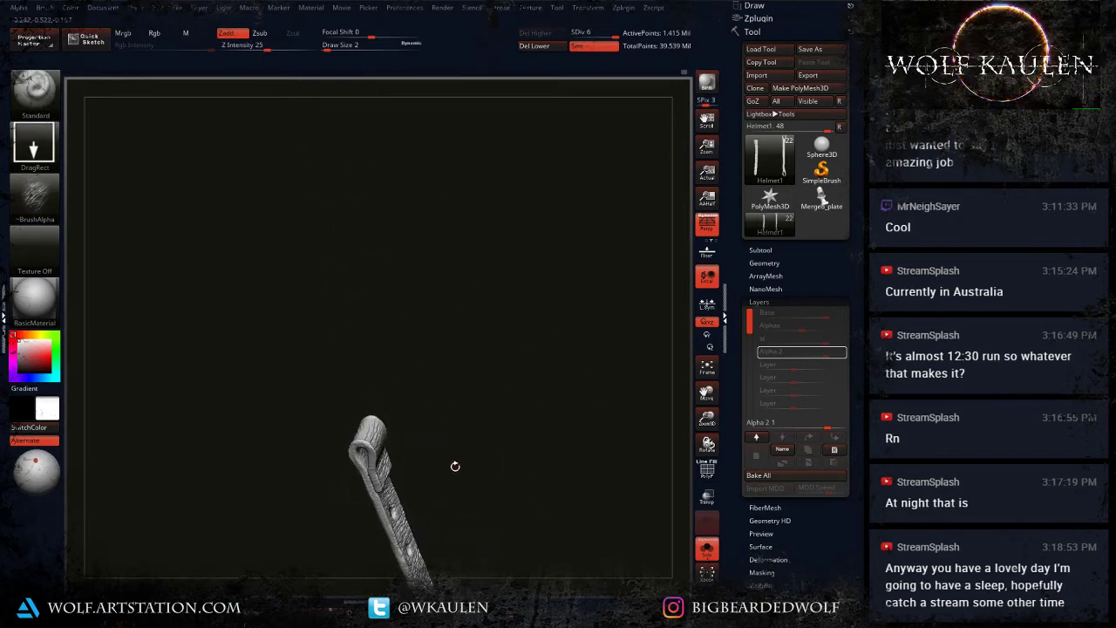
right_drag(455, 466, 471, 405)
alt+right_drag(454, 450, 262, 304)
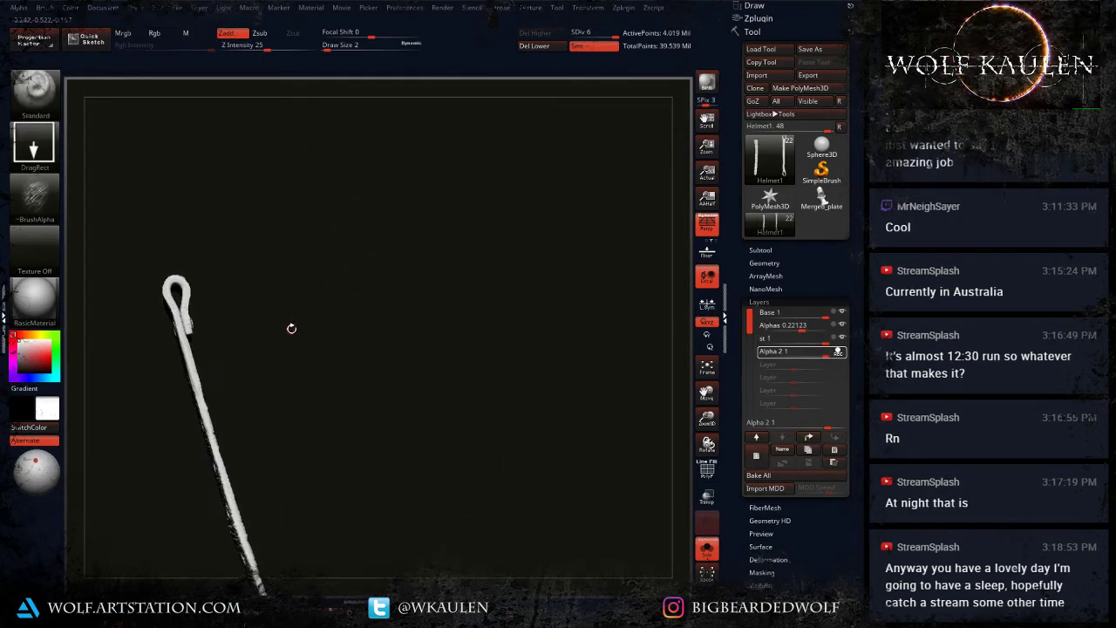
alt+right_drag(431, 367, 180, 380)
mouse_move(366, 365)
alt+right_down()
mouse_move(580, 317)
mouse_move(476, 383)
alt+right_up()
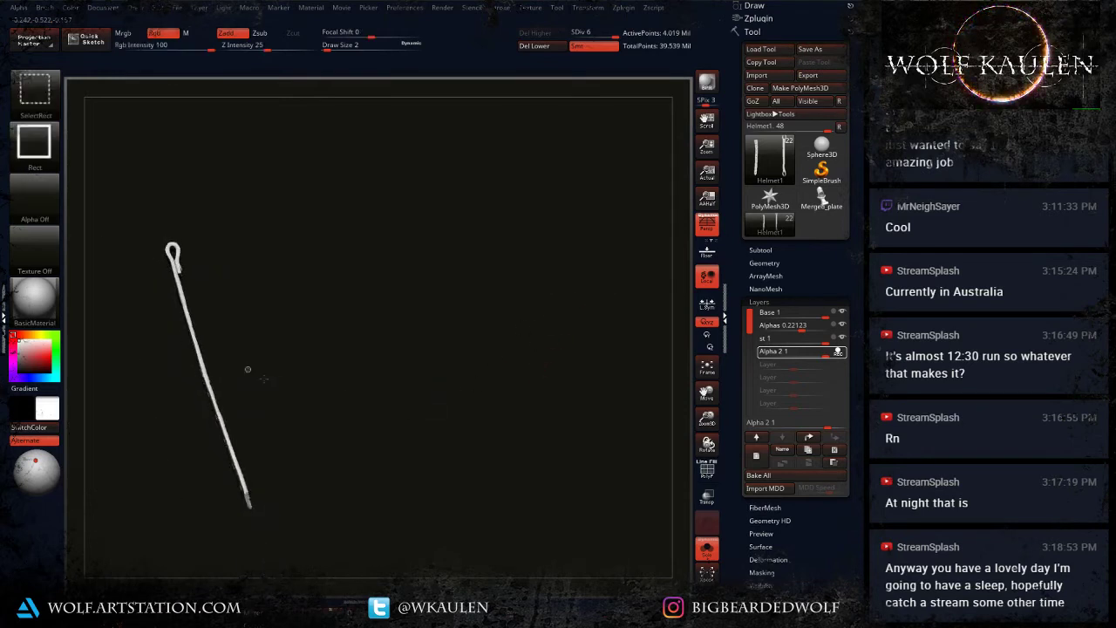
right_drag(328, 435, 360, 364)
alt+right_drag(278, 357, 371, 370)
alt+right_drag(246, 268, 309, 473)
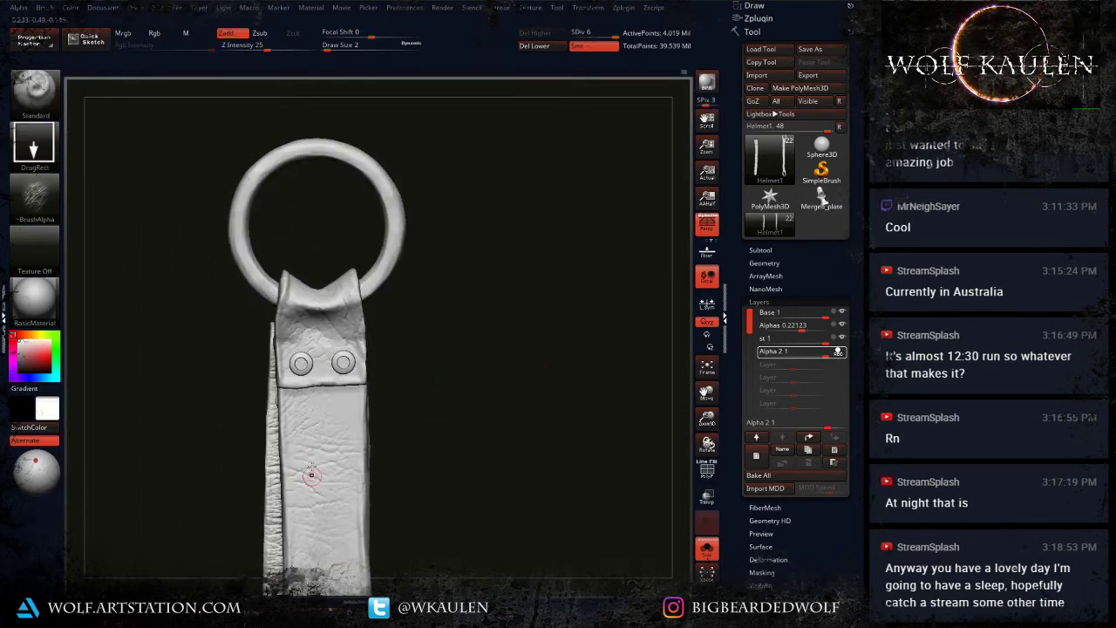
ctrl+right_drag(328, 367, 342, 449)
ctrl+shift+click(302, 419)
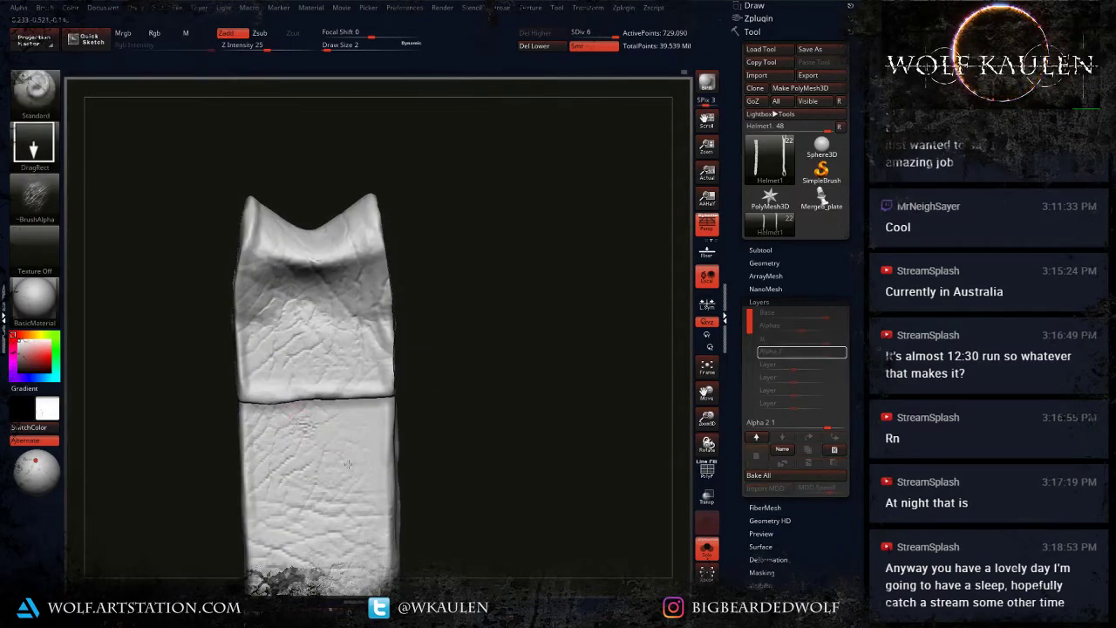
Step: Stamp leather wrinkles across the ring strap's overlap, the leather just below it, and the front of its bend
drag(348, 465, 401, 509)
drag(312, 345, 371, 361)
right_drag(302, 255, 350, 259)
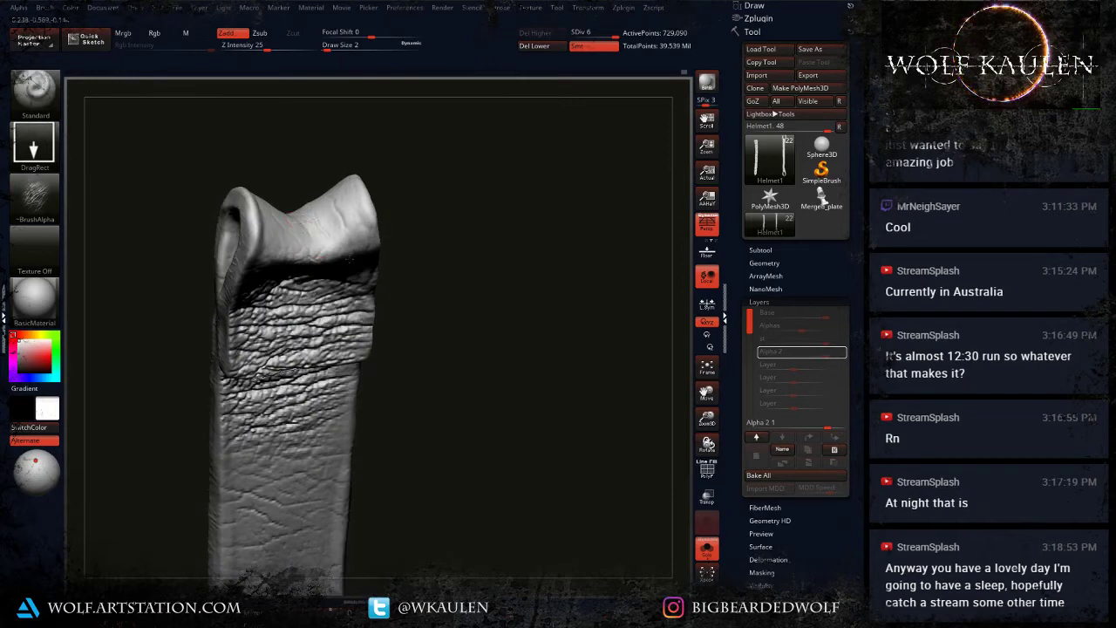
drag(307, 226, 380, 284)
Step: Stamp leather wrinkles around the bend of the ring strap and down the upper part of its back
right_drag(380, 283, 416, 273)
drag(344, 272, 446, 387)
drag(362, 395, 409, 497)
alt+right_drag(408, 497, 397, 394)
alt+right_drag(398, 394, 414, 315)
drag(383, 336, 473, 413)
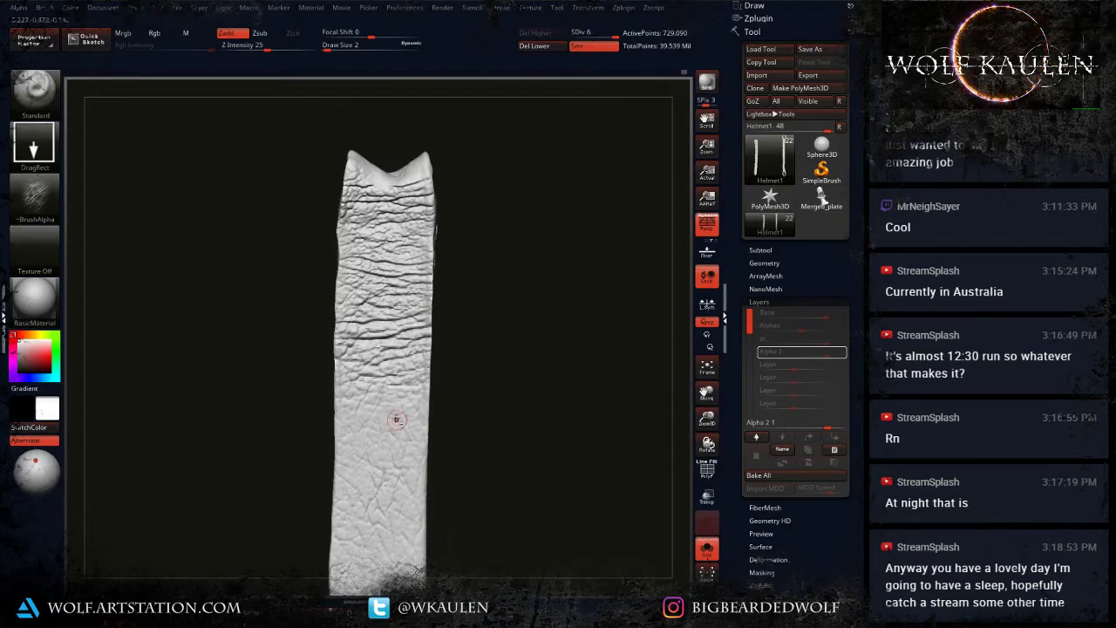
drag(394, 418, 488, 506)
drag(365, 520, 485, 573)
Step: Stamp leather wrinkles down the remaining length of the ring strap's back
alt+right_drag(437, 567, 435, 338)
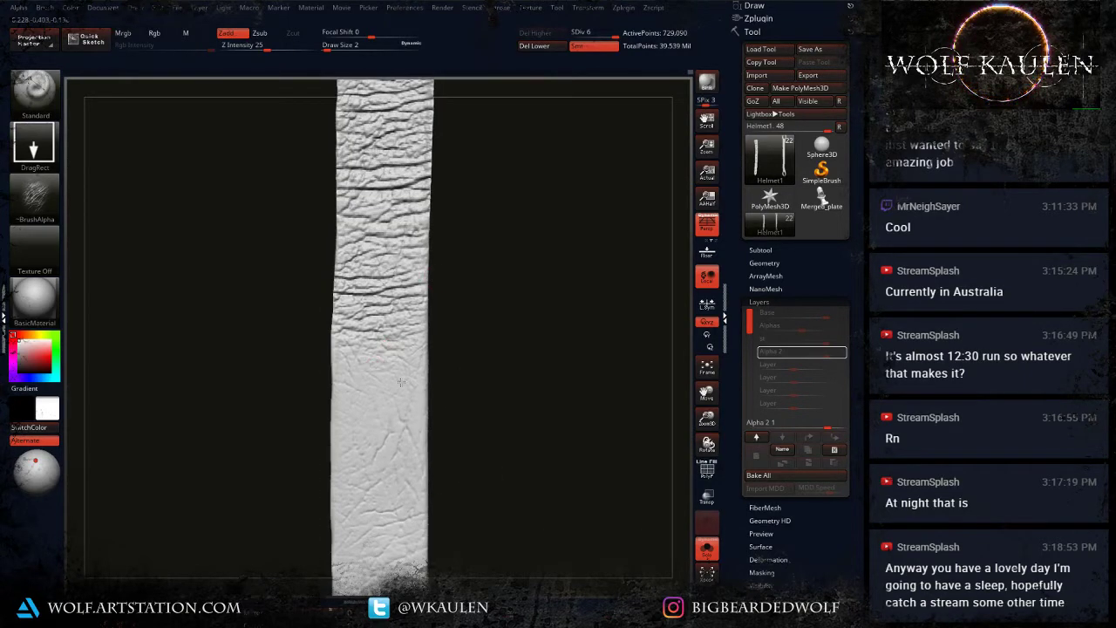
drag(399, 375, 452, 390)
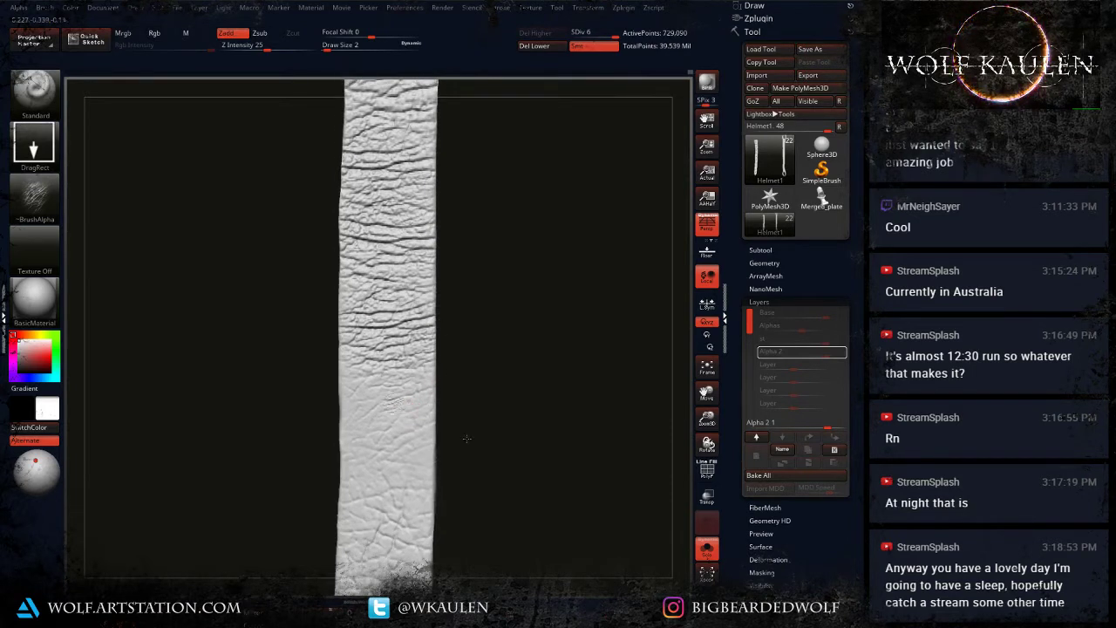
drag(466, 438, 452, 463)
drag(387, 489, 480, 427)
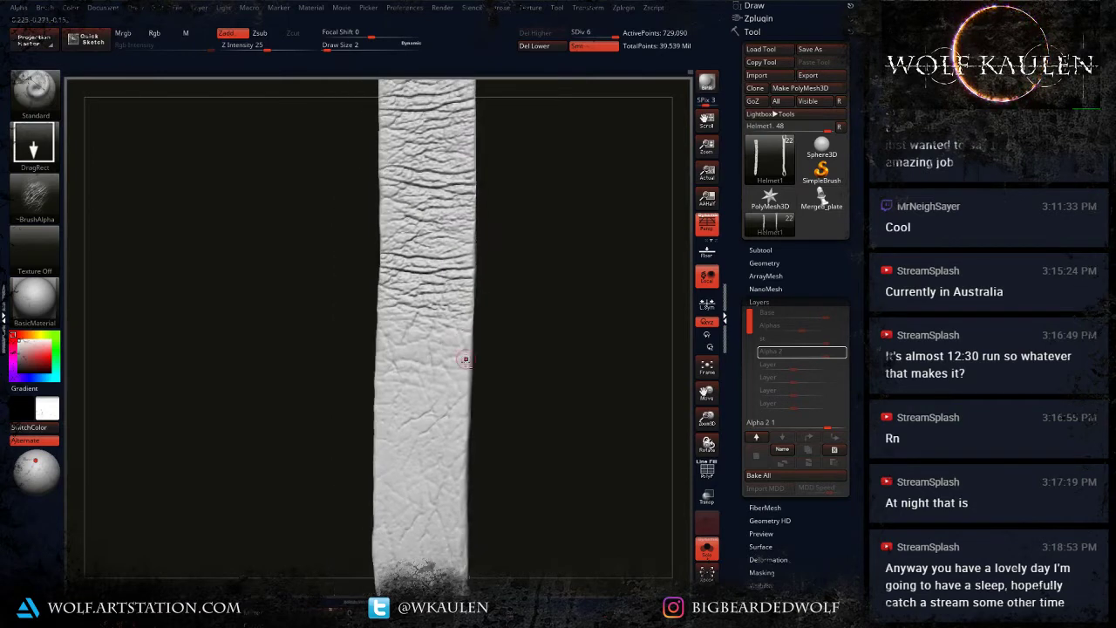
drag(424, 353, 467, 481)
drag(425, 508, 485, 568)
alt+drag(471, 501, 454, 260)
drag(411, 341, 470, 454)
drag(471, 455, 431, 285)
drag(414, 430, 572, 364)
Step: Stamp leather wrinkles on the front of the ring strap from below the overlap down its length
drag(490, 281, 562, 403)
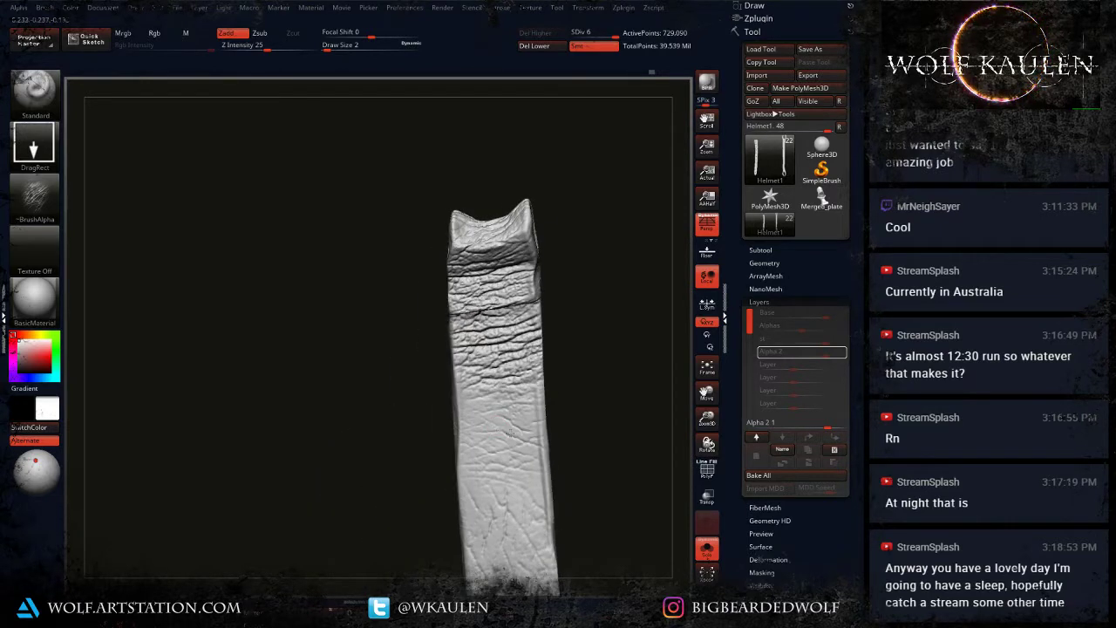
mouse_move(497, 426)
mouse_down()
mouse_move(557, 460)
mouse_move(559, 541)
mouse_move(584, 560)
mouse_up()
alt+drag(585, 561, 525, 304)
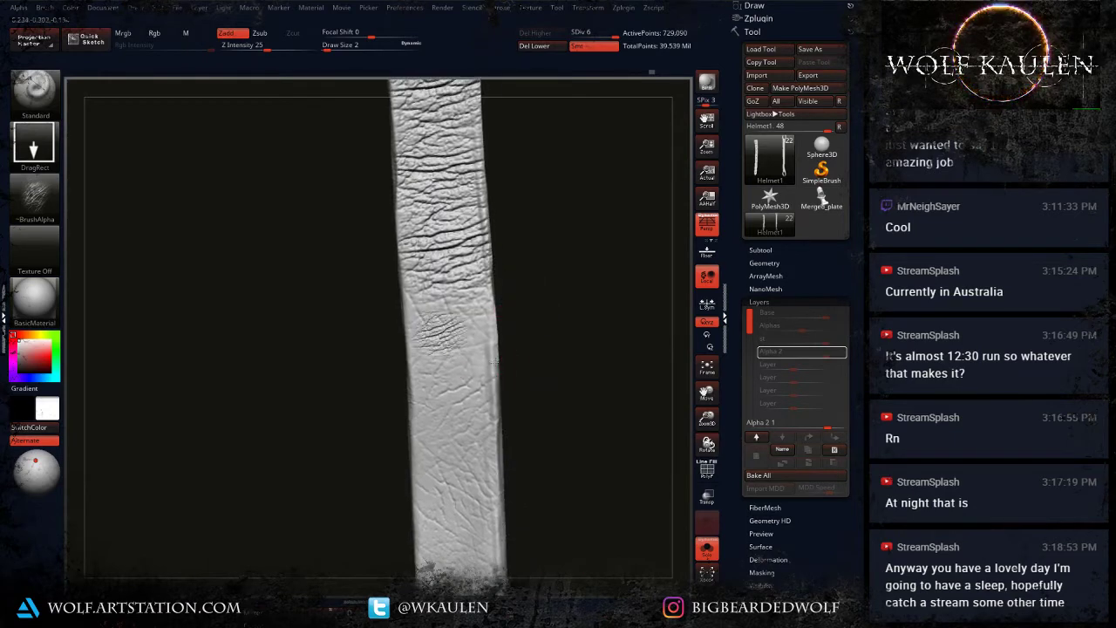
drag(494, 363, 506, 398)
mouse_move(479, 448)
mouse_down()
mouse_move(486, 568)
mouse_move(535, 283)
mouse_up()
drag(473, 339, 564, 559)
alt+drag(564, 558, 528, 295)
drag(548, 435, 532, 398)
Step: Show the rings, rivets and both straps again and lower the Alpha 2 layer's intensity to 0.20354
ctrl+shift+click(480, 482)
drag(480, 482, 506, 288)
alt+drag(501, 131, 442, 427)
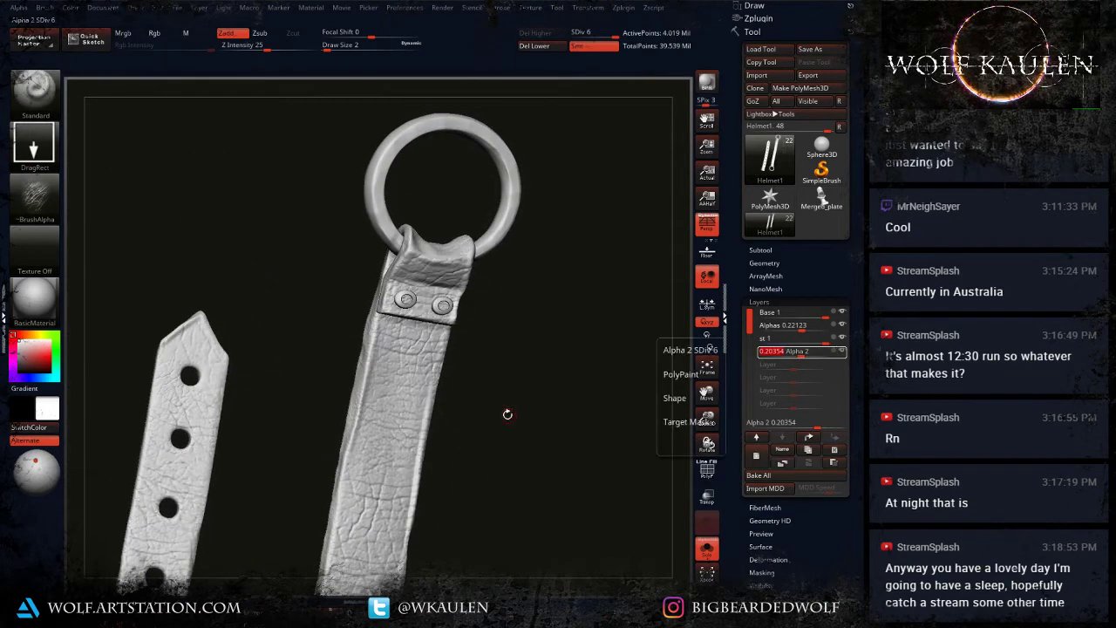
drag(508, 416, 483, 471)
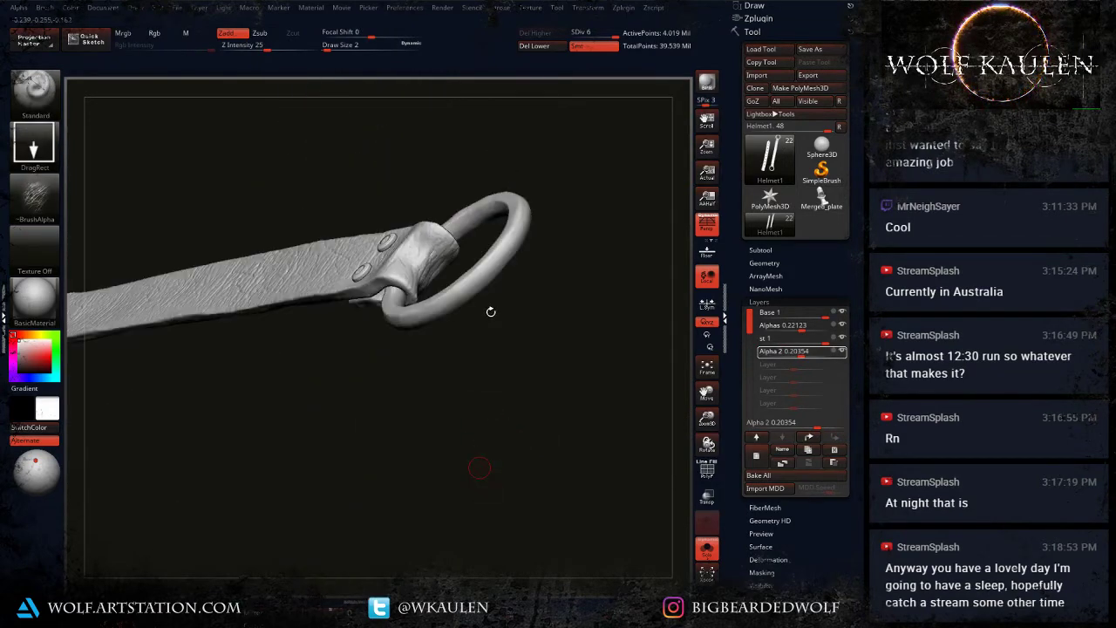
Step: Turn off solo display and check the strap's wrinkle detail on the complete helmeted bust
key(f)
drag(468, 323, 386, 475)
drag(386, 475, 426, 497)
drag(348, 422, 420, 422)
alt+drag(435, 175, 473, 506)
drag(473, 506, 397, 516)
click(705, 556)
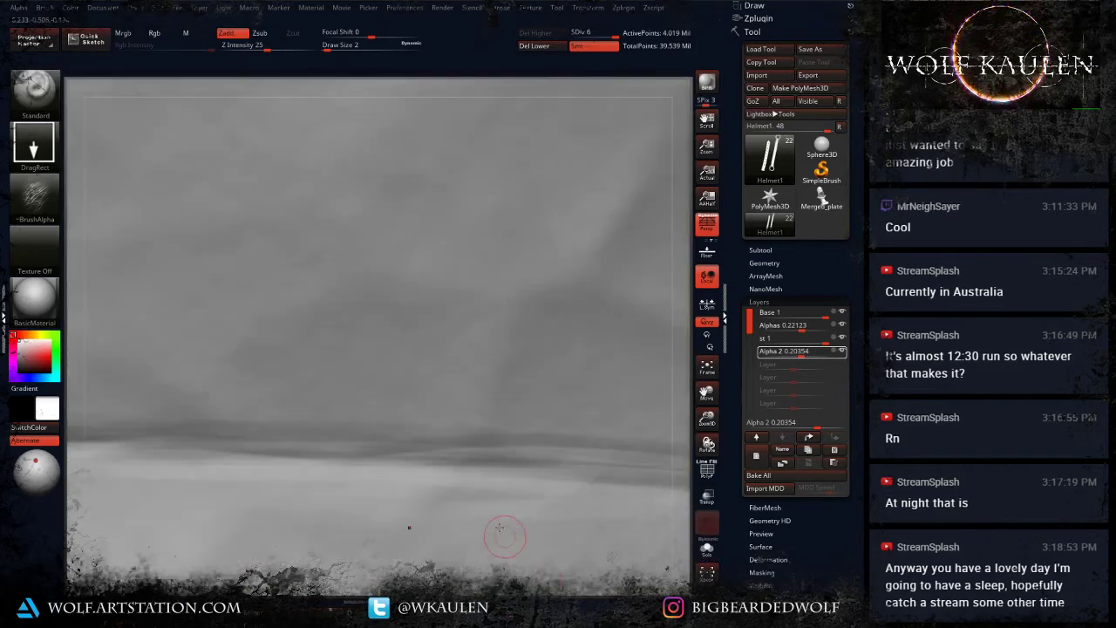
right_drag(503, 535, 494, 502)
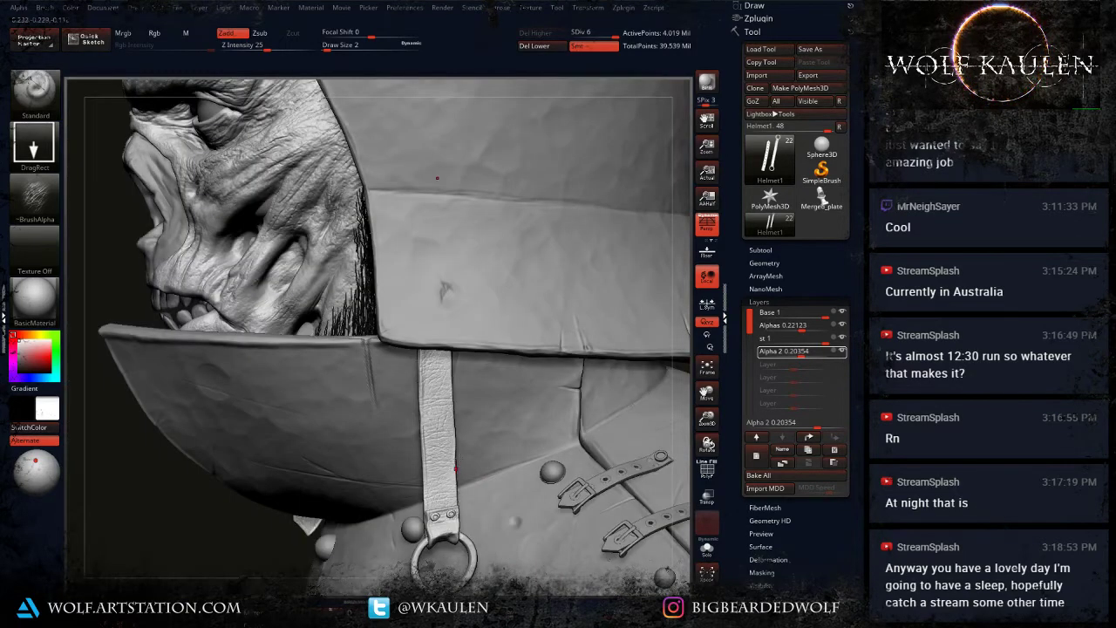
right_drag(448, 495, 463, 529)
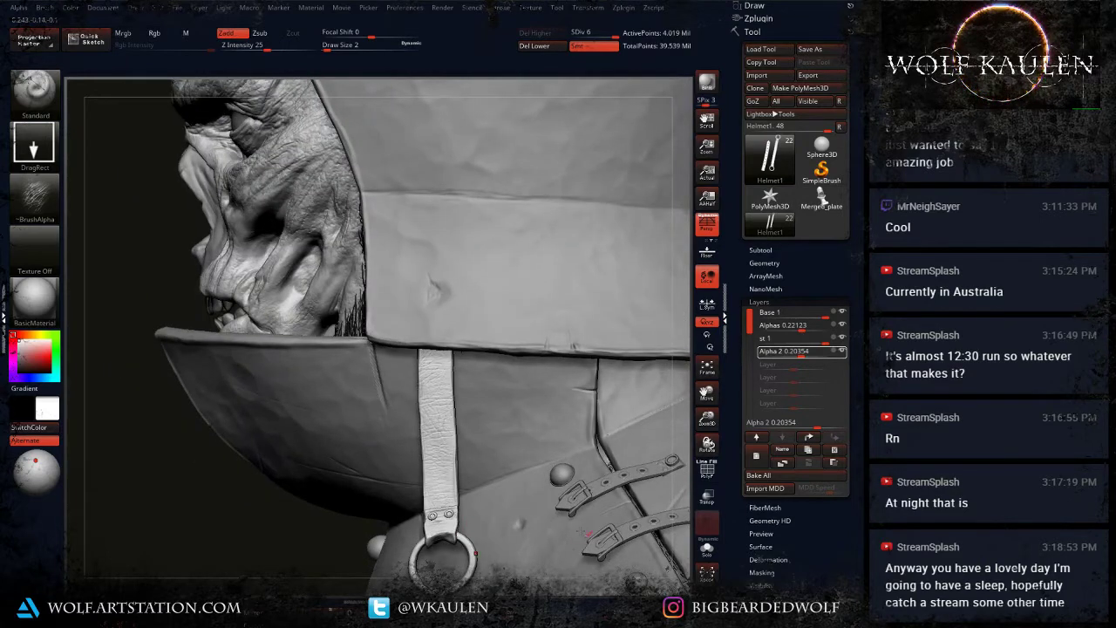
alt+right_drag(585, 534, 393, 366)
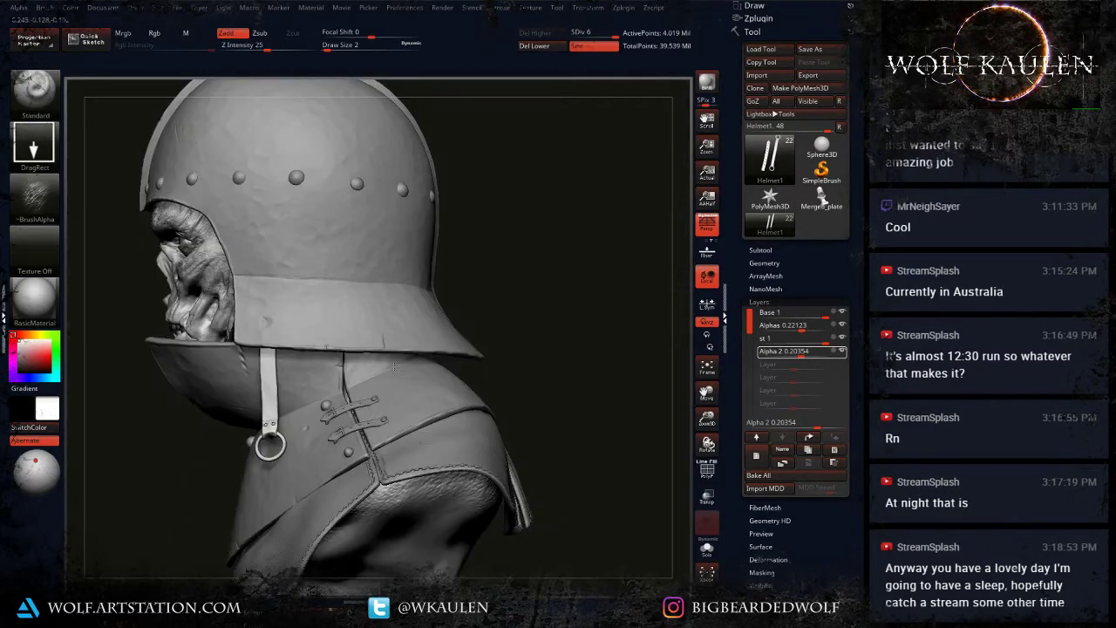
Step: Switch to the leather subtool below the metal collar and save the project over the existing Hollow Bust file
right_drag(349, 496, 361, 586)
key(ctrl+s)
click(430, 503)
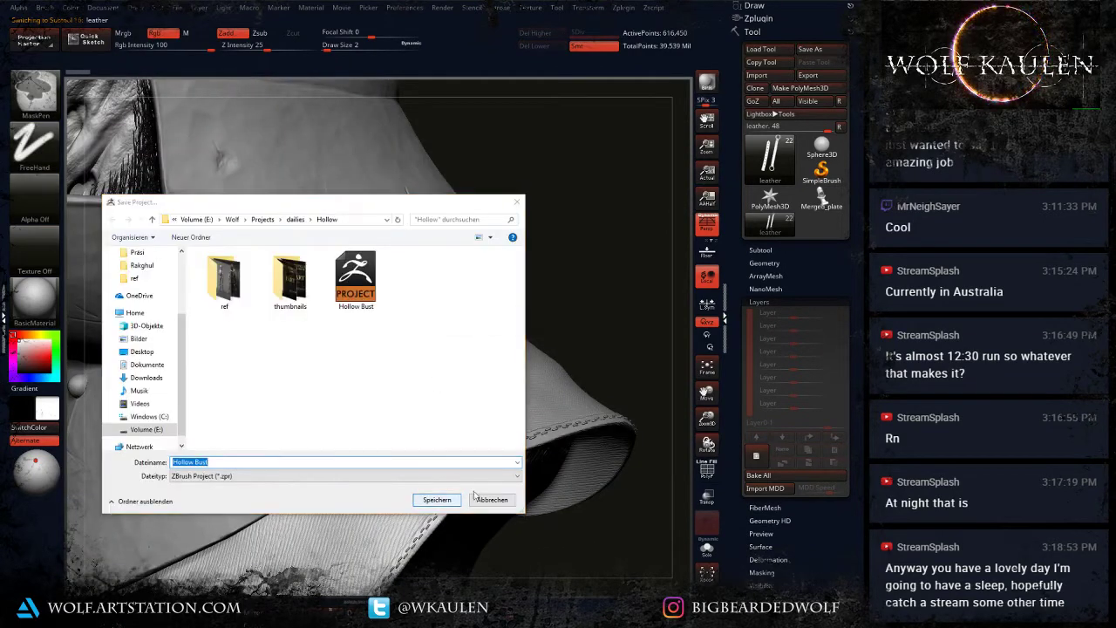
click(465, 319)
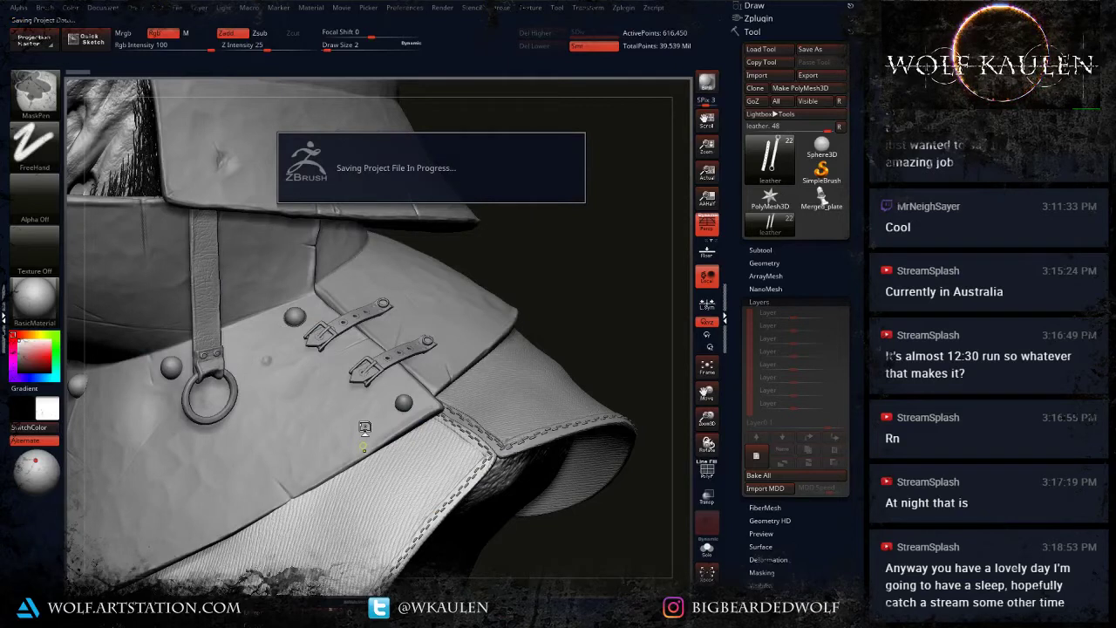
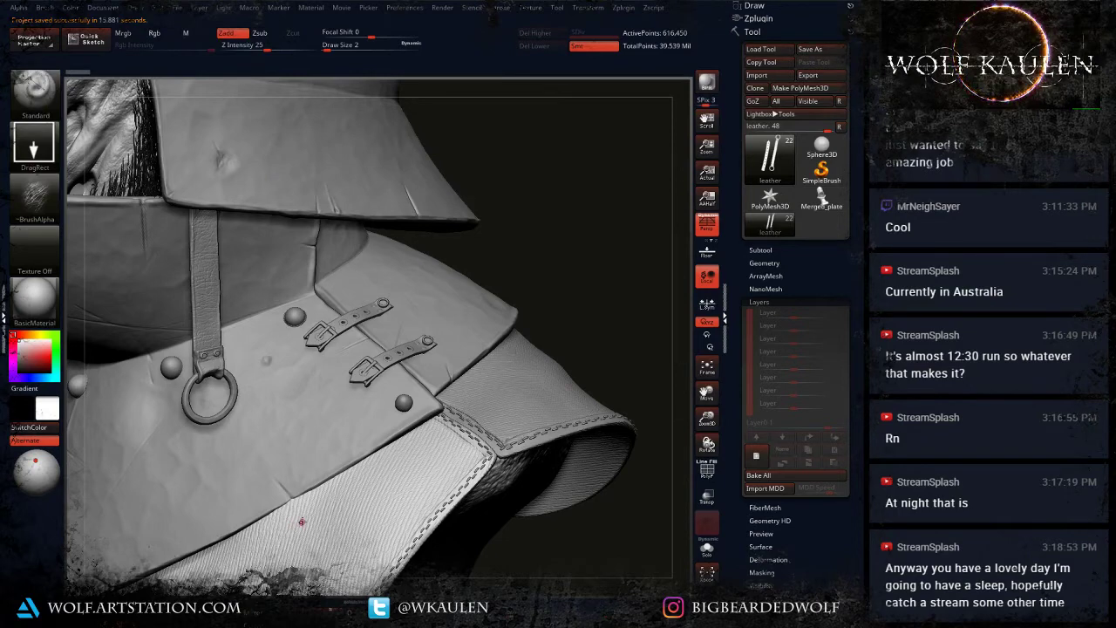
Step: Set the Standard brush to the FreeHand stroke with Alpha 01
key(b)
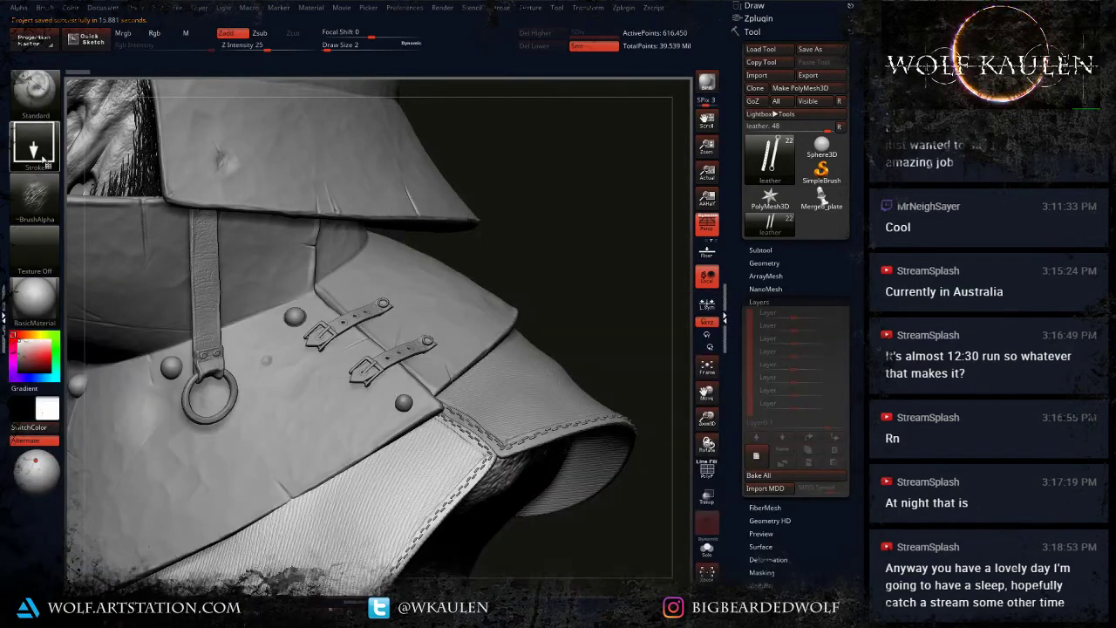
click(41, 155)
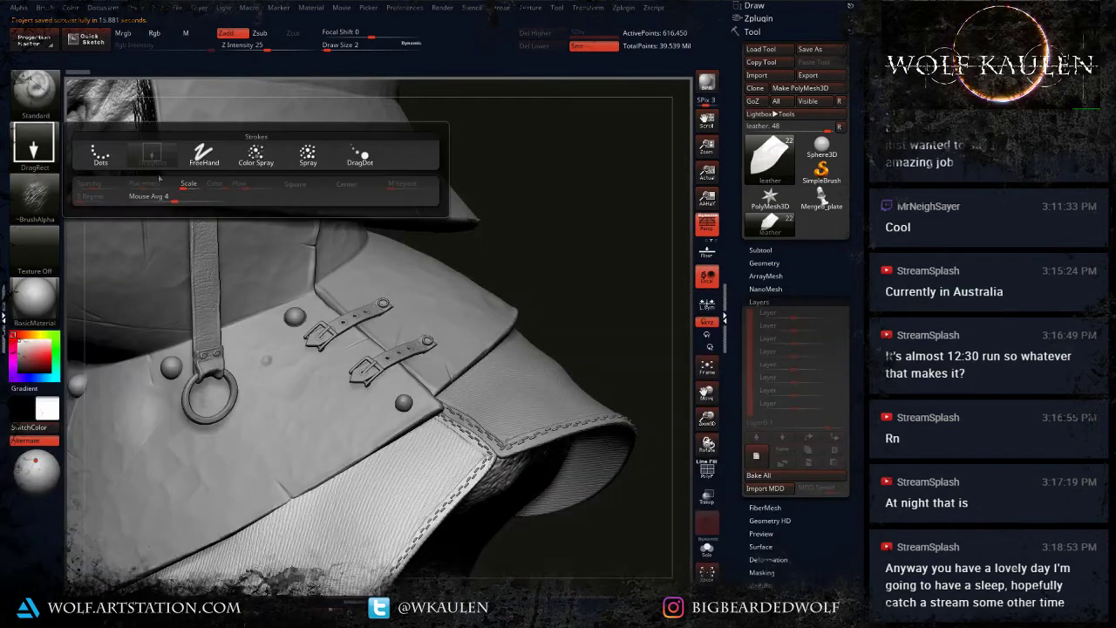
click(203, 150)
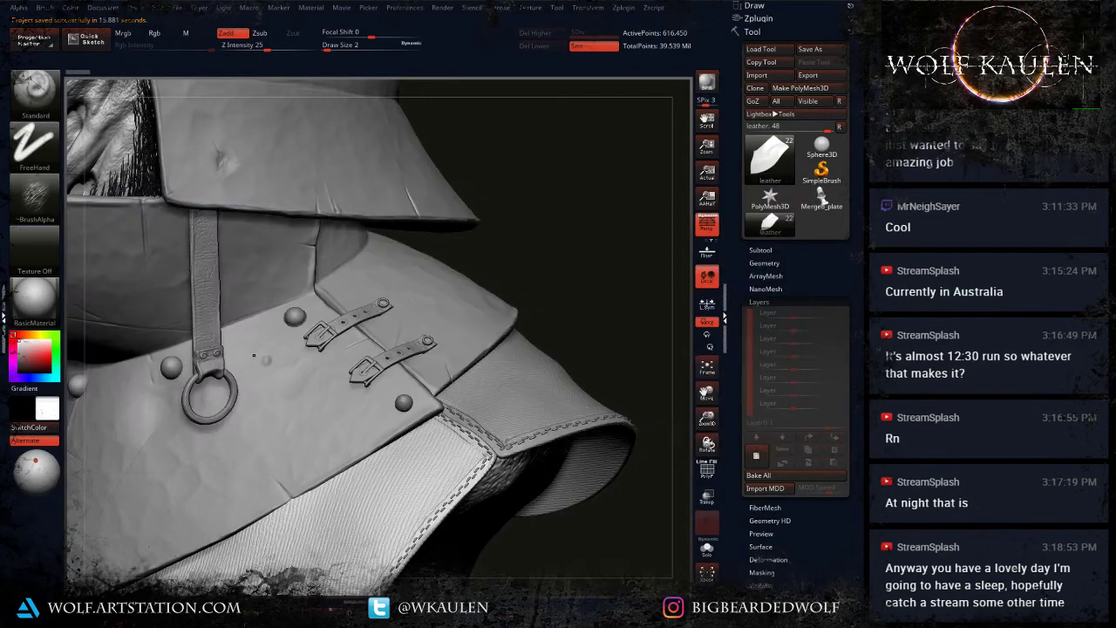
click(35, 195)
click(158, 210)
Step: Adjust the brush's draw size to 31 for the leather piece beneath the metal collar
right_drag(320, 510, 379, 454)
key(s)
drag(370, 457, 384, 456)
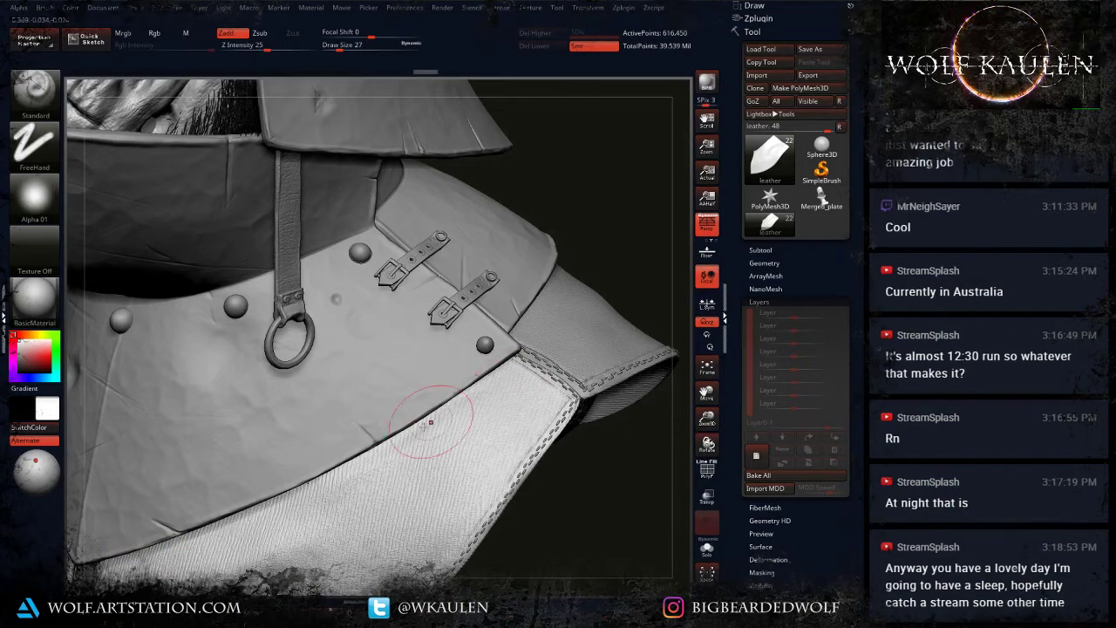
mouse_move(428, 424)
right_down()
mouse_move(384, 441)
mouse_move(296, 436)
mouse_move(261, 453)
mouse_move(336, 475)
mouse_move(346, 468)
right_up()
key(s)
drag(346, 469, 333, 471)
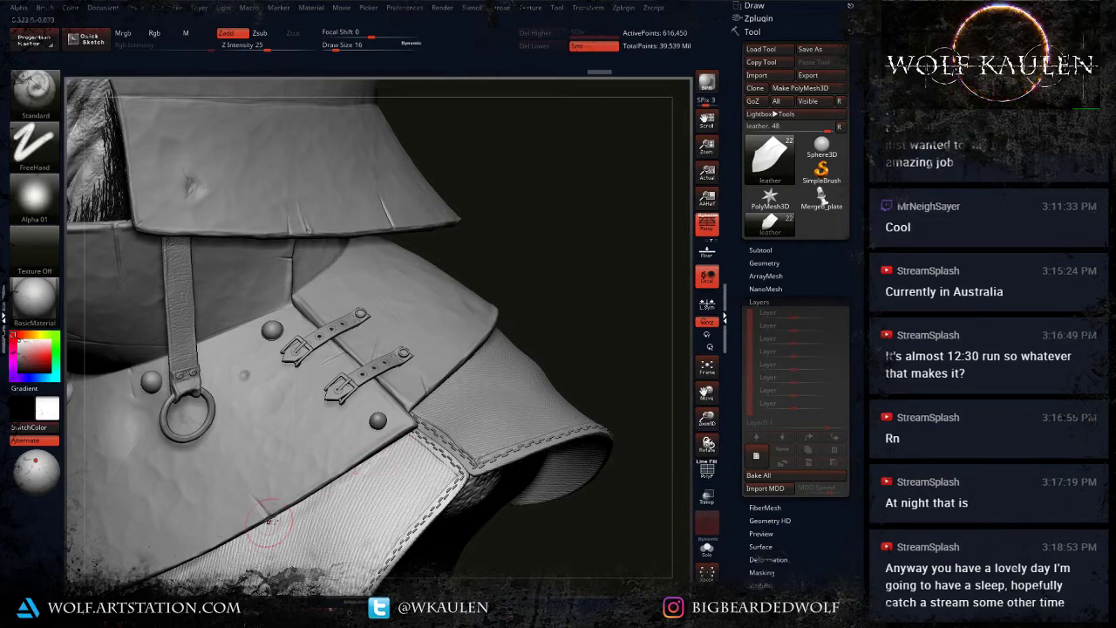
mouse_move(279, 518)
right_down()
mouse_move(328, 506)
mouse_move(293, 515)
right_up()
key(])
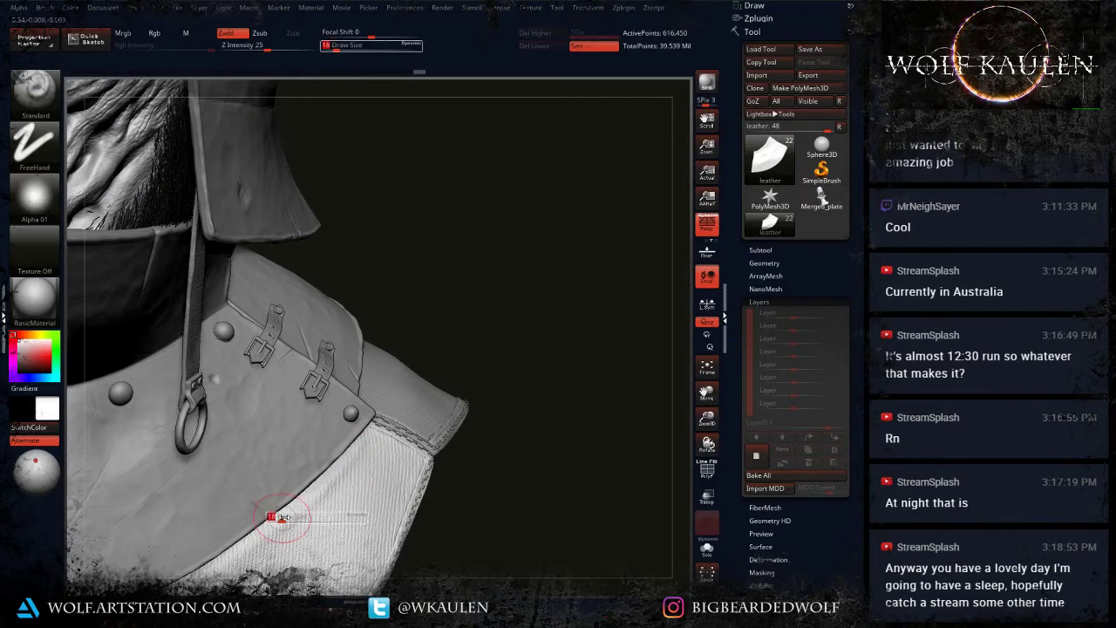
right_drag(374, 450, 324, 436)
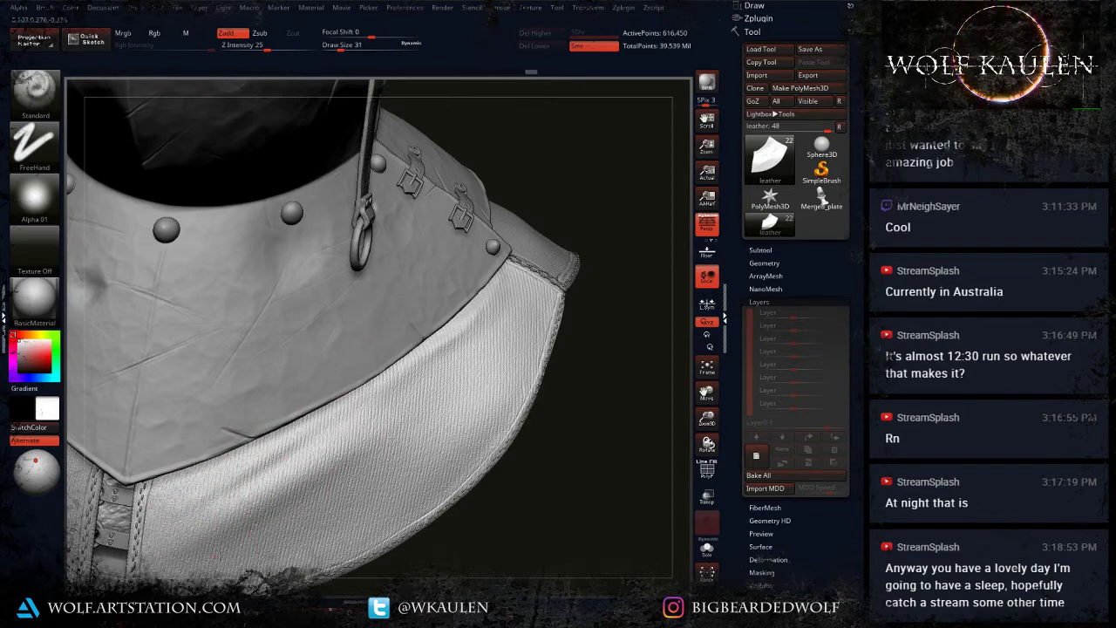
alt+right_drag(398, 441, 568, 390)
alt+right_drag(501, 423, 521, 485)
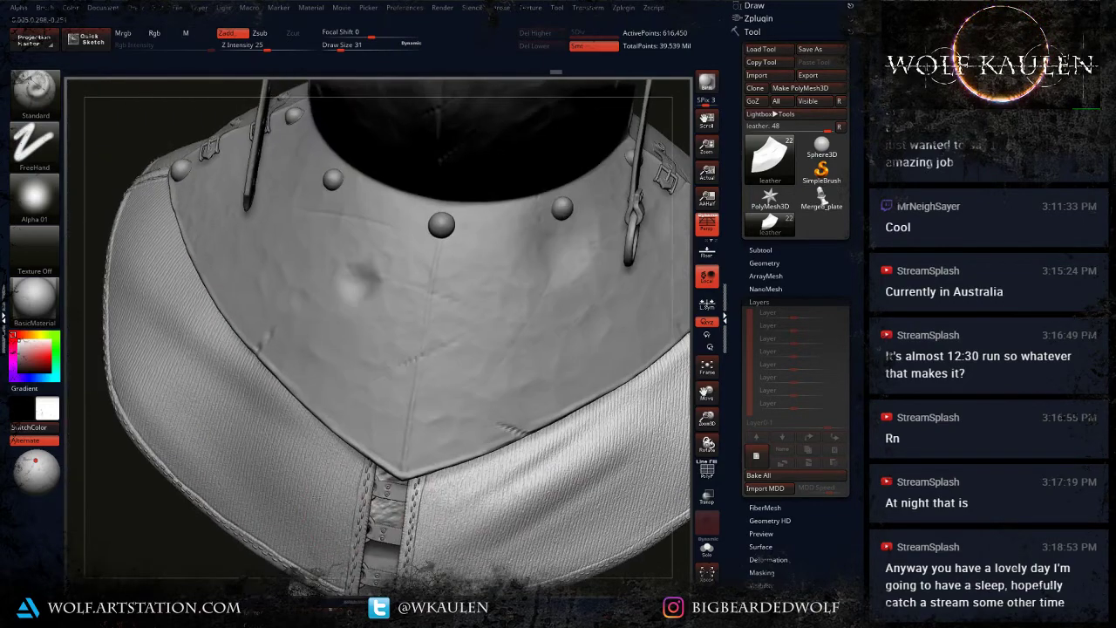
Step: Select the leather1_2 panel and sculpt subtle folds along the collar plate's edge with the Standard brush at draw sizes 29 and 14
right_drag(446, 436, 516, 377)
mouse_move(240, 270)
alt+right_down()
mouse_move(309, 462)
mouse_move(184, 430)
alt+right_up()
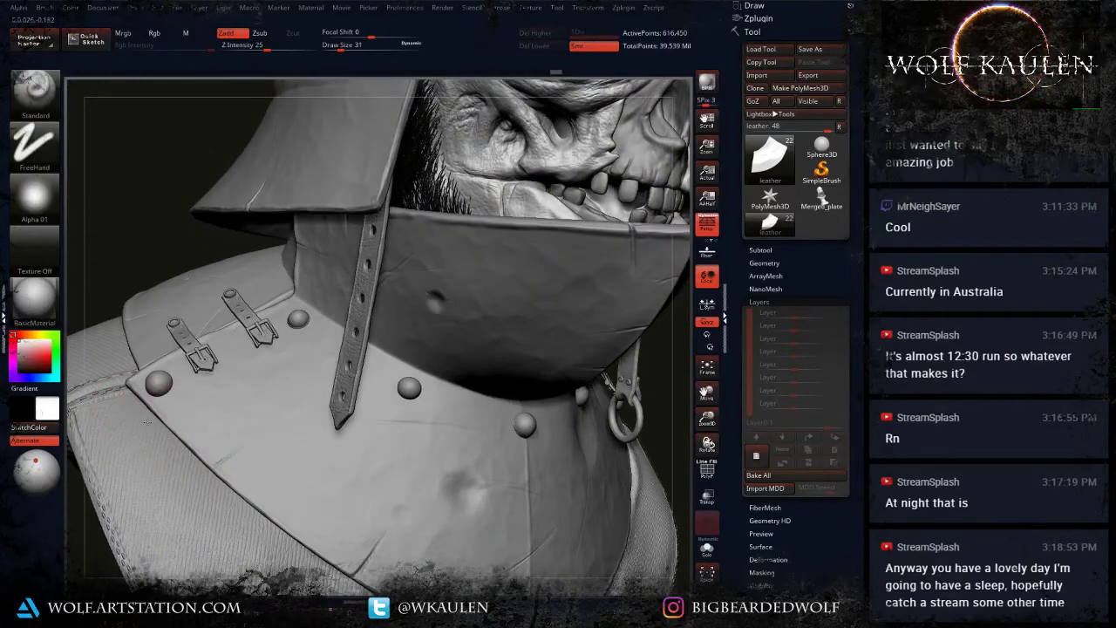
right_drag(243, 510, 181, 475)
alt+click(183, 450)
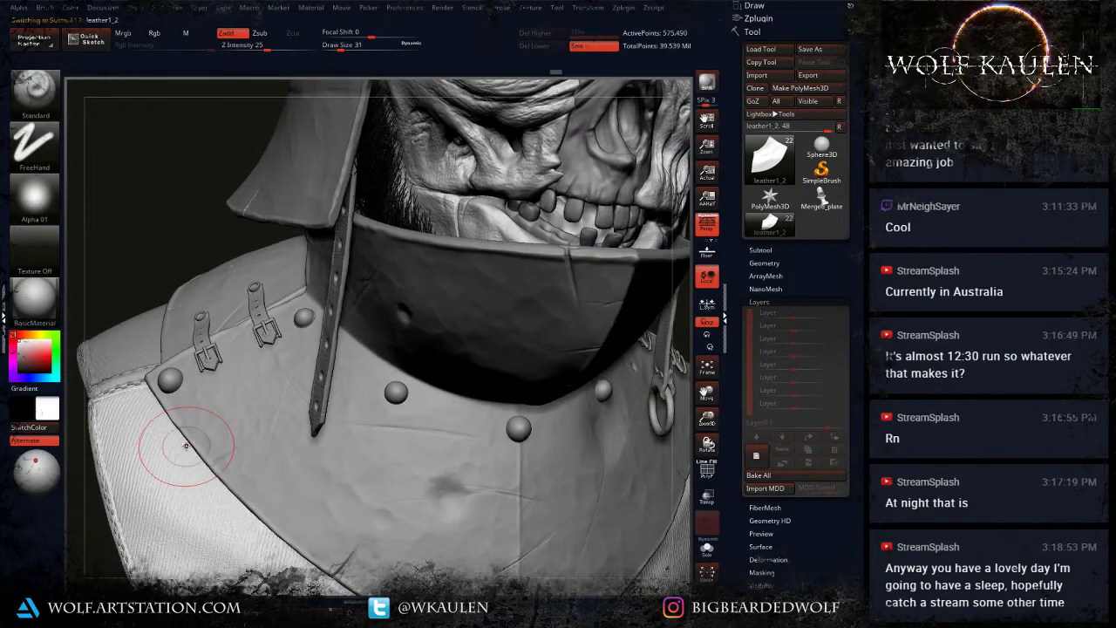
key(s)
drag(168, 425, 154, 417)
key(s)
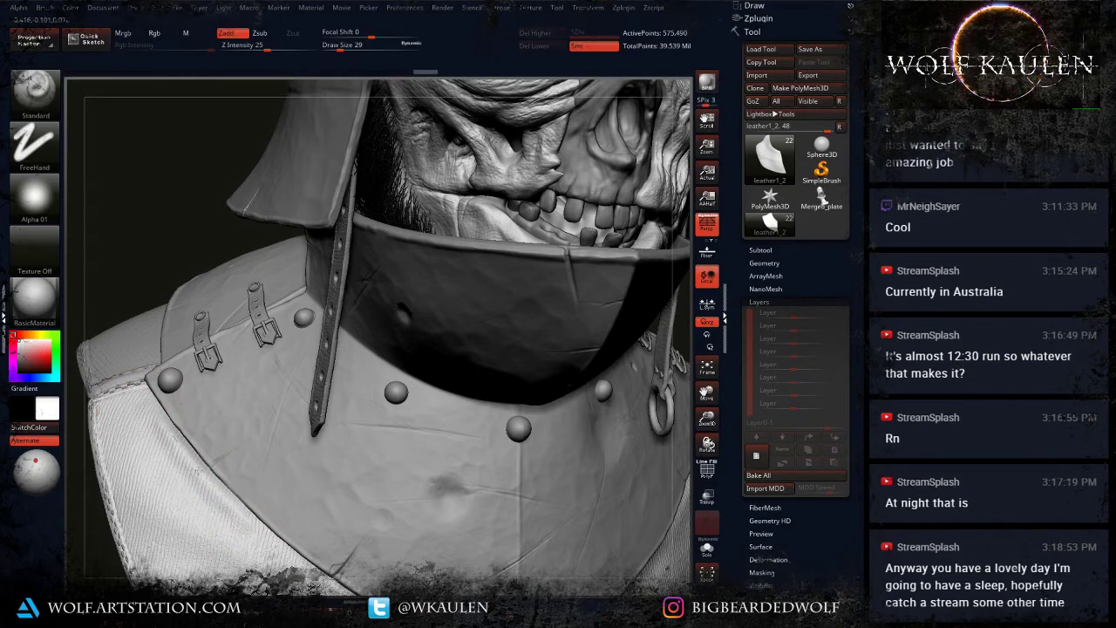
key(s)
key(s)
drag(238, 488, 231, 476)
right_drag(218, 438, 212, 469)
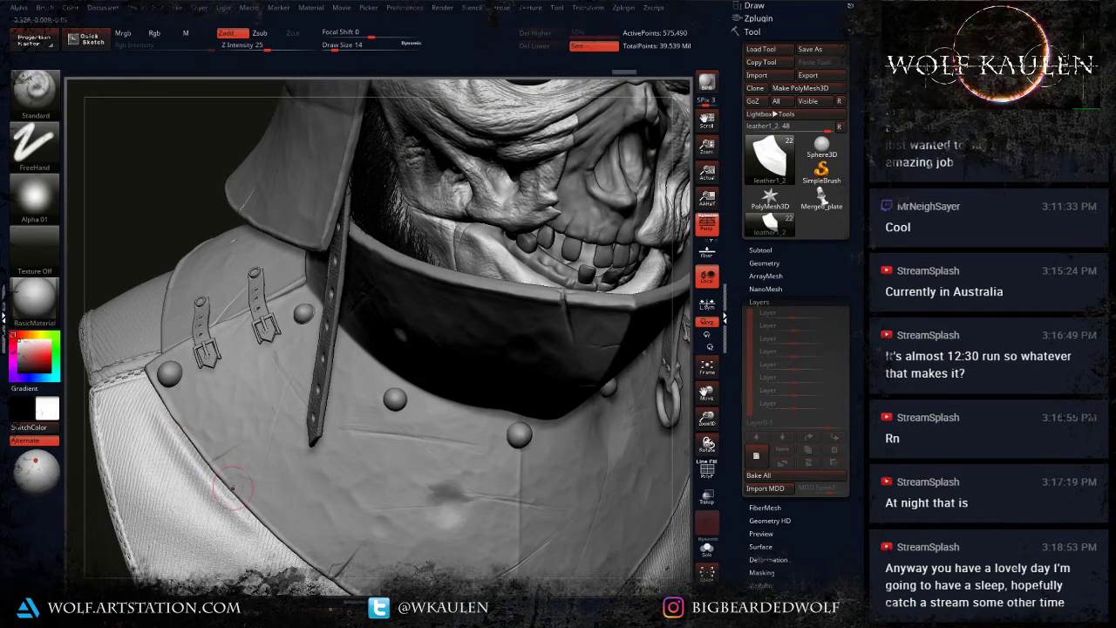
Step: Select the leather1_3 shoulder panel and sculpt folds along the plate edge near the buckles at draw size 27
mouse_move(204, 455)
alt+right_down()
mouse_move(246, 509)
mouse_move(312, 490)
alt+right_up()
mouse_move(178, 418)
alt+right_down()
mouse_move(250, 532)
mouse_move(227, 548)
mouse_move(202, 511)
alt+right_up()
alt+click(227, 527)
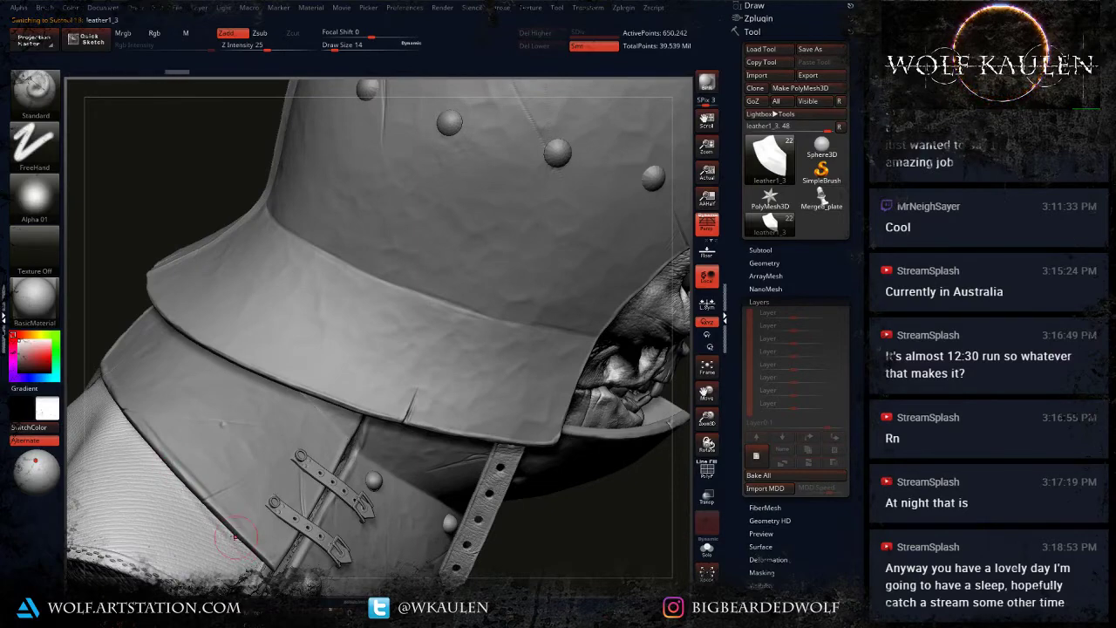
right_drag(181, 482, 183, 497)
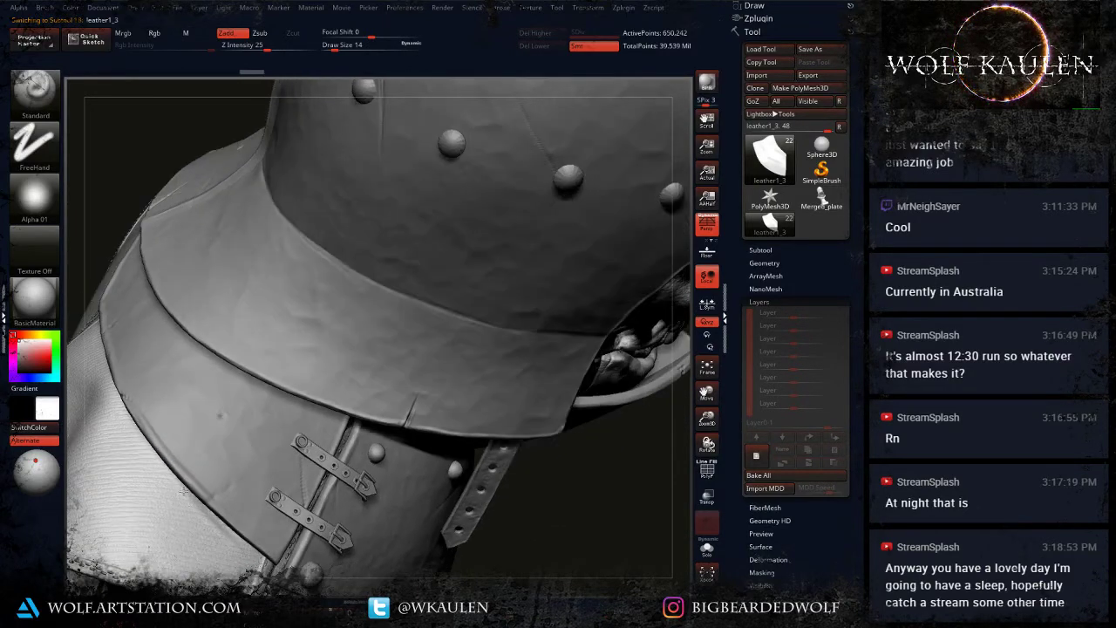
key(s)
drag(183, 493, 187, 494)
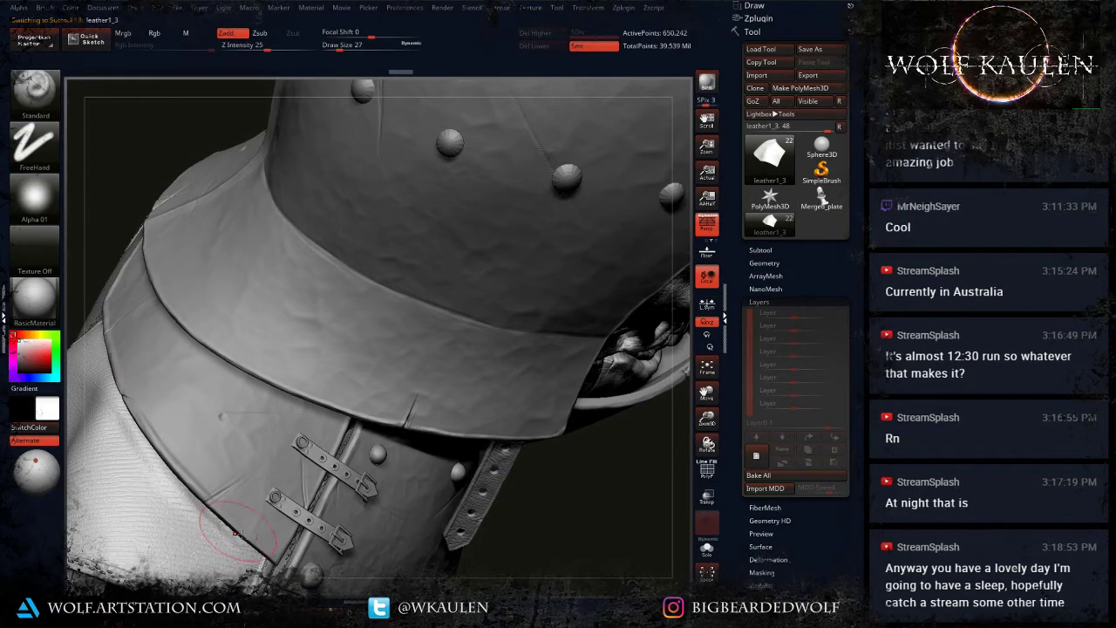
Step: Sculpt diagonal folds across the leather1_3 shoulder panel beside the stitched seam
right_drag(237, 534, 205, 449)
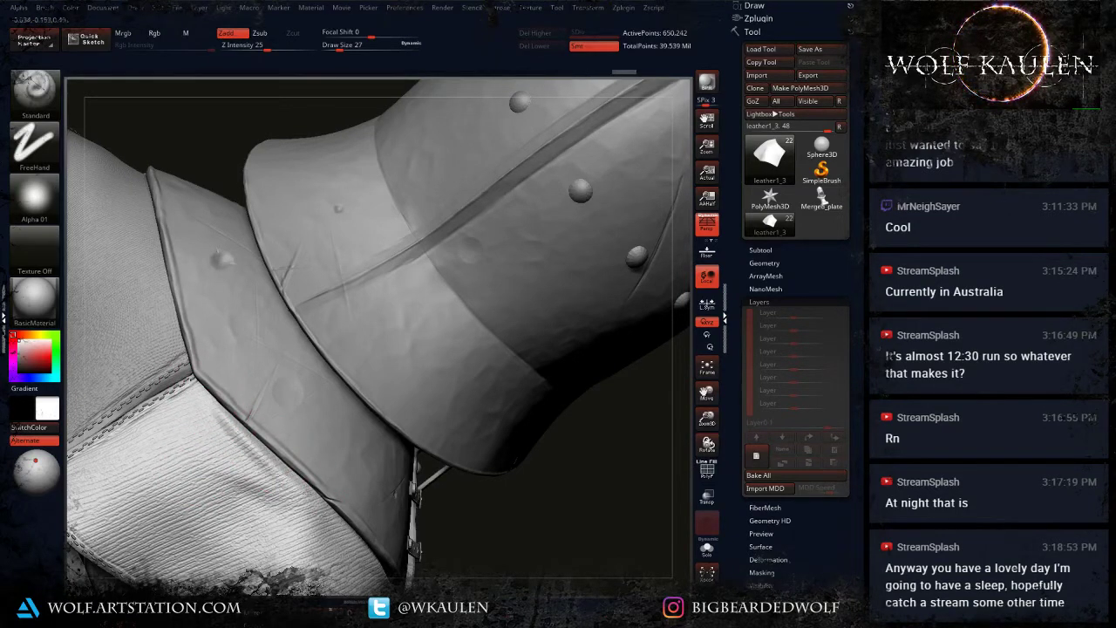
alt+right_drag(272, 566, 226, 470)
drag(147, 432, 196, 475)
drag(141, 426, 207, 489)
Step: Select the leather1_4 back panel and sculpt broad, soft folds running down its length at draw sizes 62 and 80
alt+right_drag(138, 378, 331, 561)
right_drag(296, 422, 283, 488)
alt+click(303, 522)
right_drag(224, 174, 221, 168)
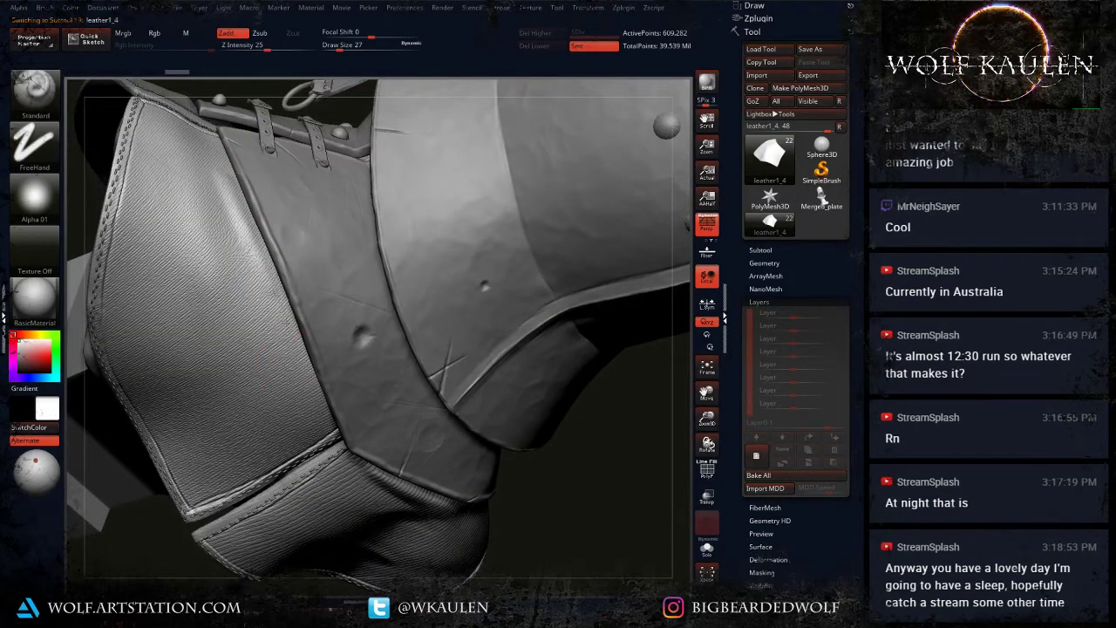
key(s)
drag(227, 317, 236, 317)
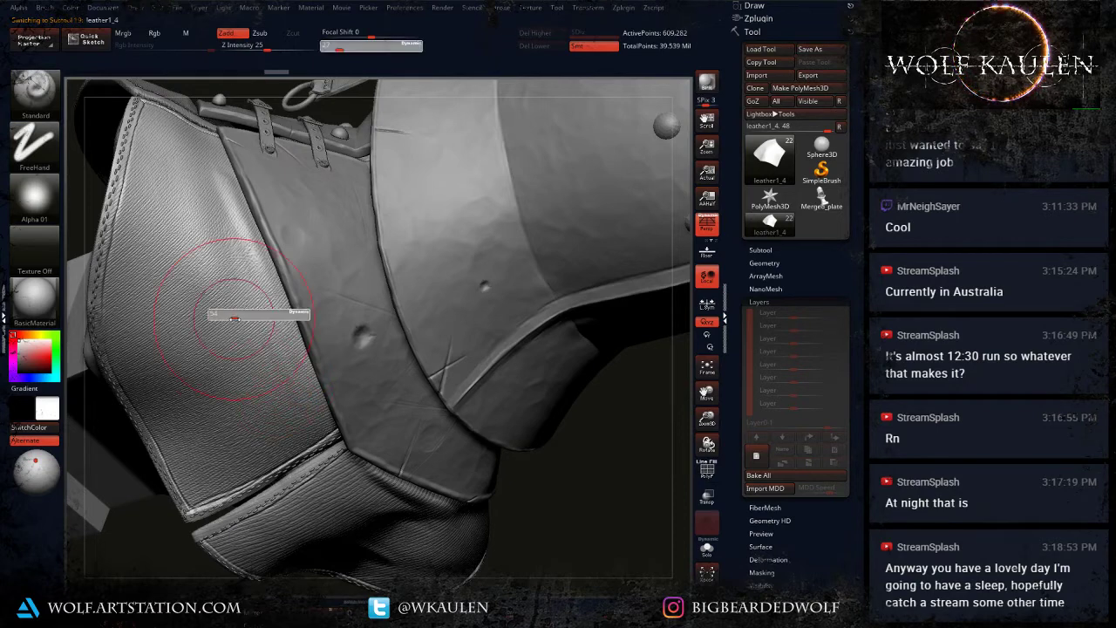
mouse_move(215, 203)
mouse_down()
mouse_move(244, 375)
mouse_move(239, 354)
mouse_move(235, 404)
mouse_up()
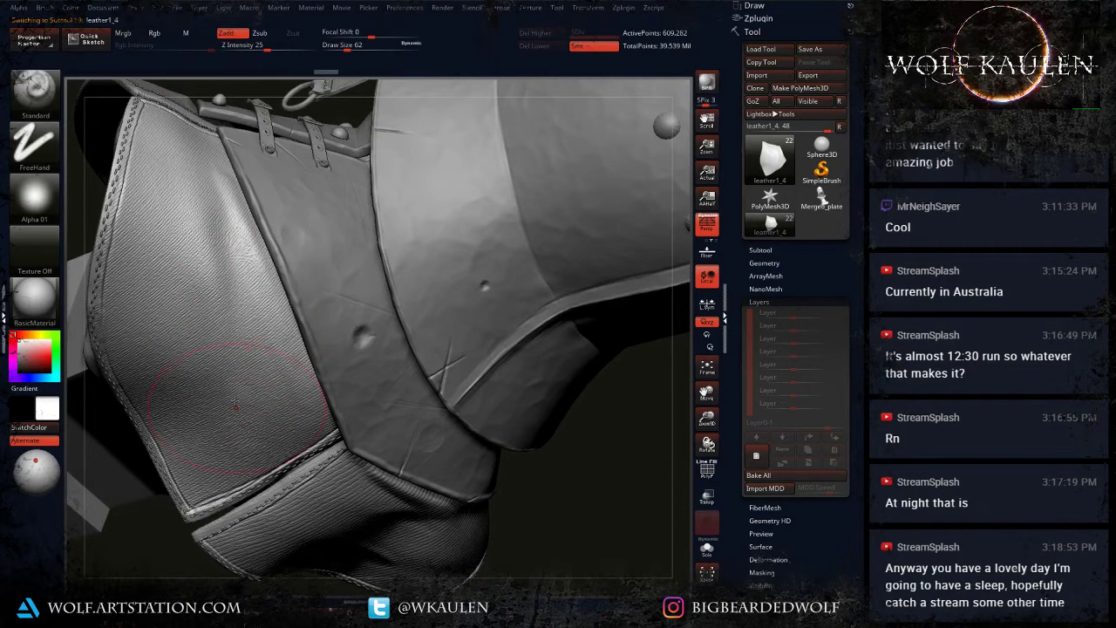
key(s)
drag(211, 293, 210, 410)
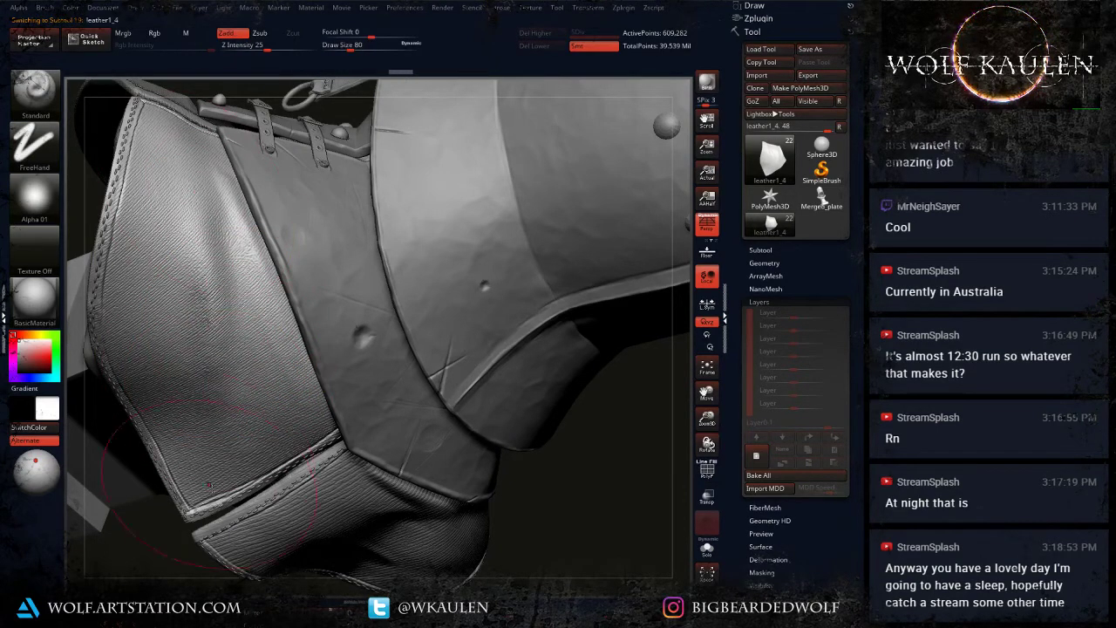
drag(246, 220, 279, 415)
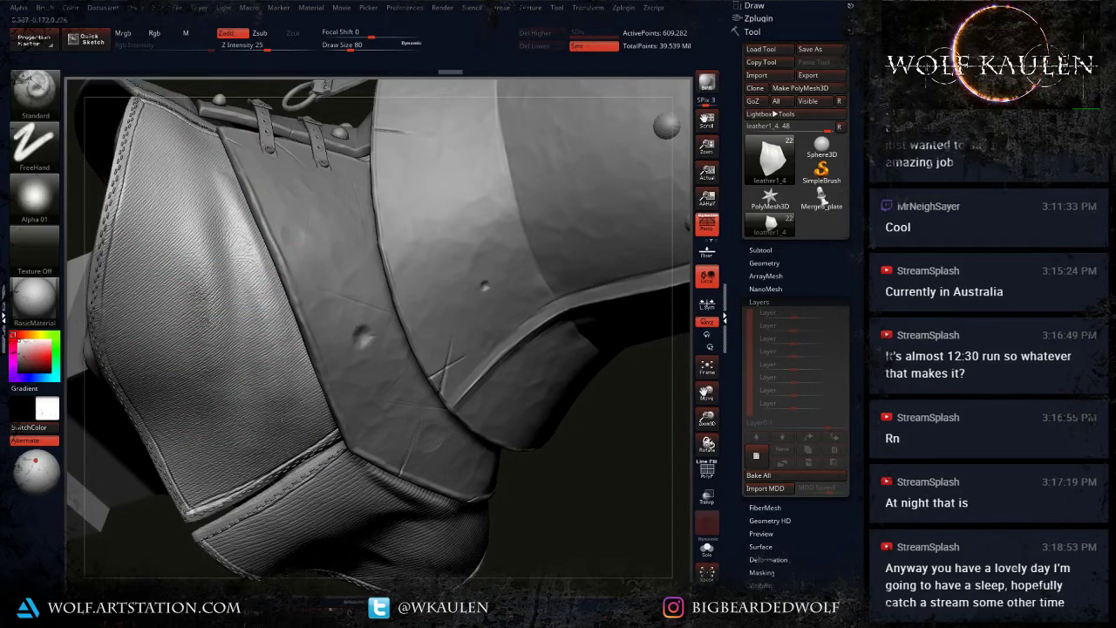
Step: Return to the leather1_3 shoulder panel and broaden its diagonal folds at draw size 80, finishing toward the outer edge at 54
drag(453, 571, 436, 419)
alt+click(375, 419)
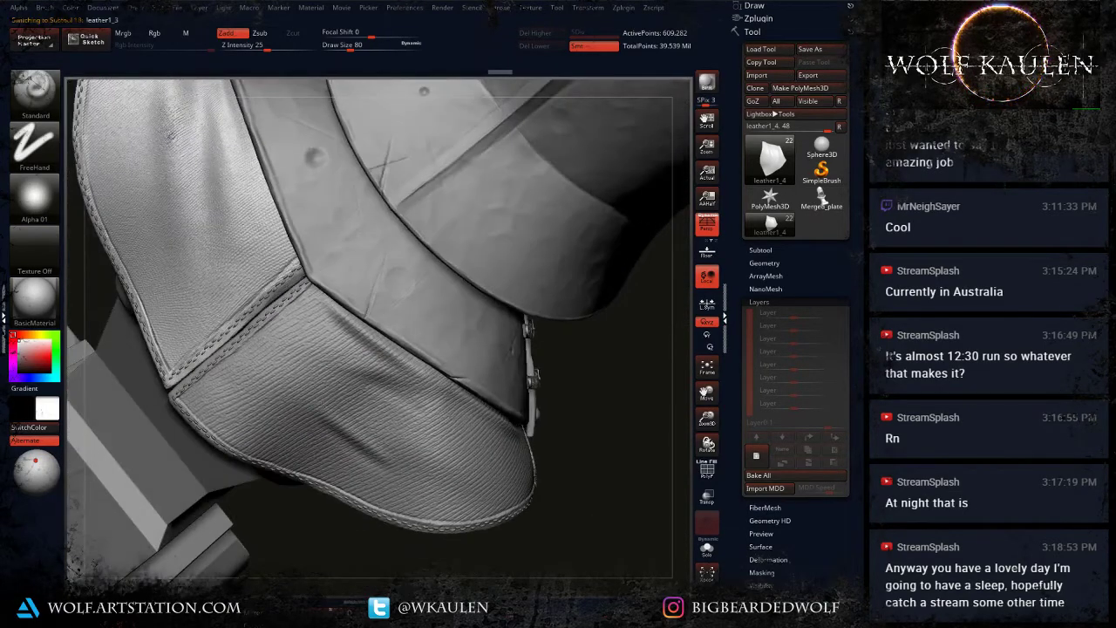
drag(282, 415, 290, 392)
drag(252, 432, 318, 376)
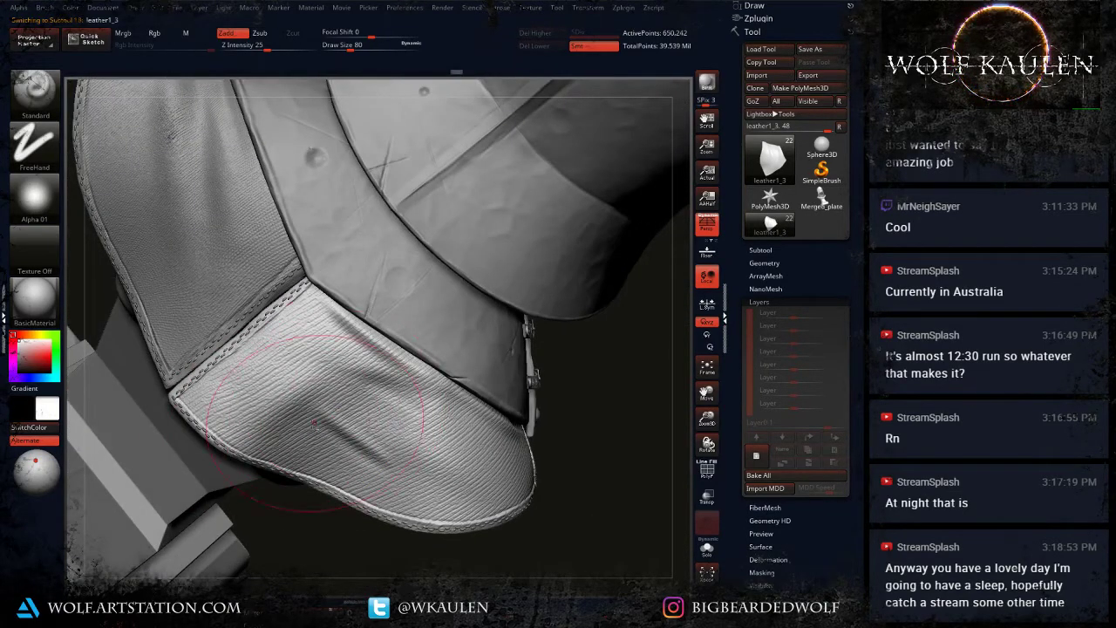
drag(305, 422, 336, 459)
mouse_move(337, 392)
mouse_down()
mouse_move(424, 433)
mouse_move(461, 475)
mouse_up()
key(s)
drag(390, 477, 488, 491)
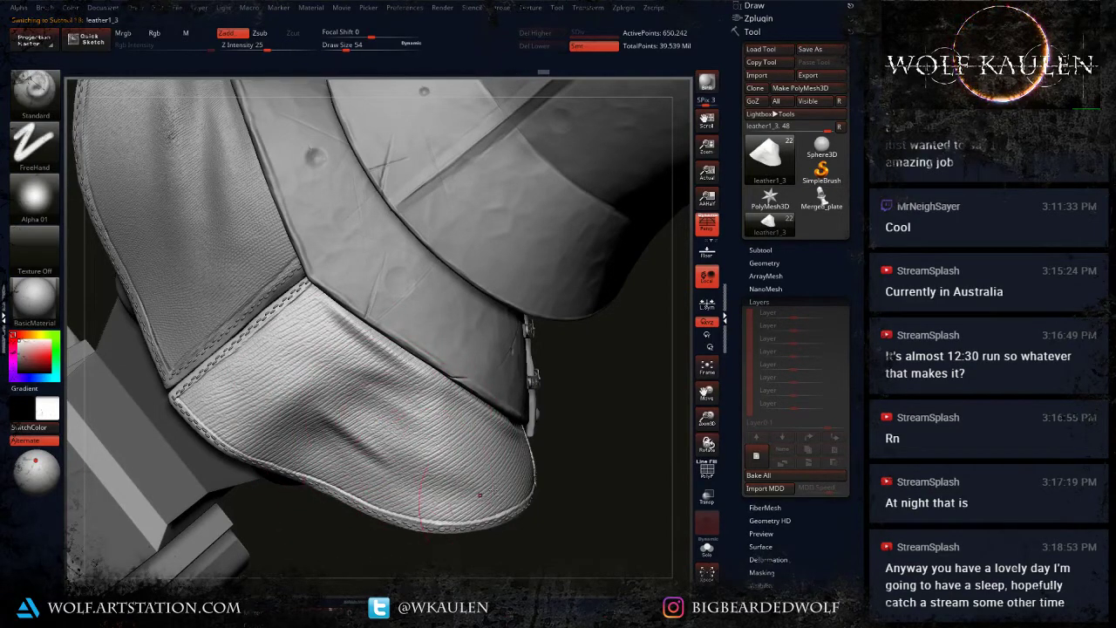
Step: Frame the leather1_3 panel's hanging shoulder edge and switch to the Move brush
drag(575, 467, 497, 387)
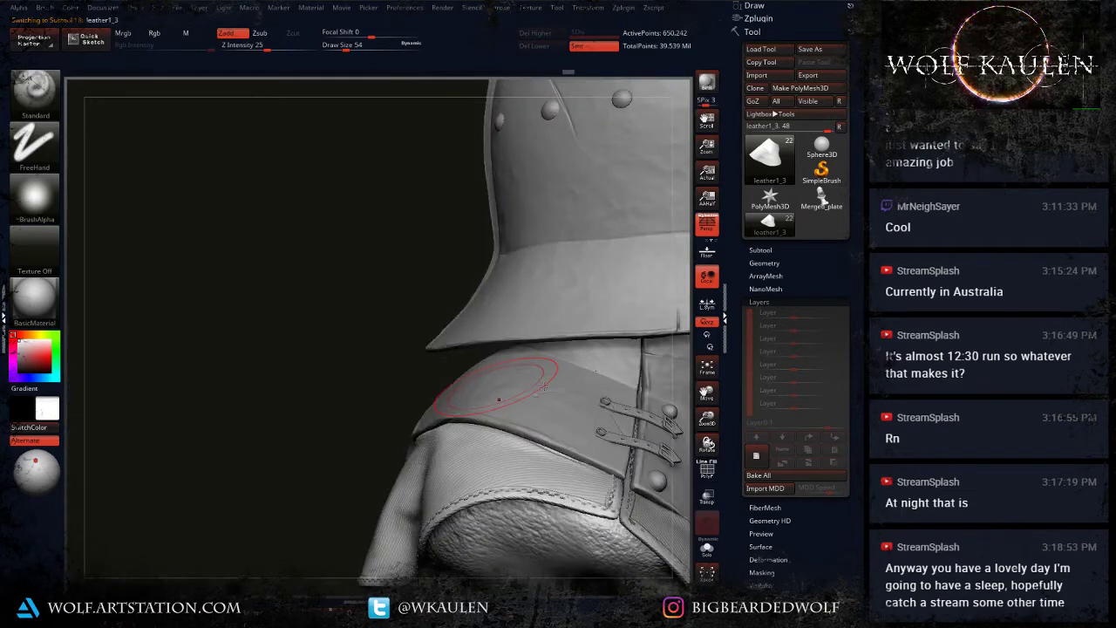
key(f)
drag(442, 440, 497, 441)
mouse_move(204, 348)
alt+right_down()
mouse_move(349, 414)
mouse_move(411, 416)
alt+right_up()
ctrl+right_drag(417, 497, 420, 555)
key(b)
key(m)
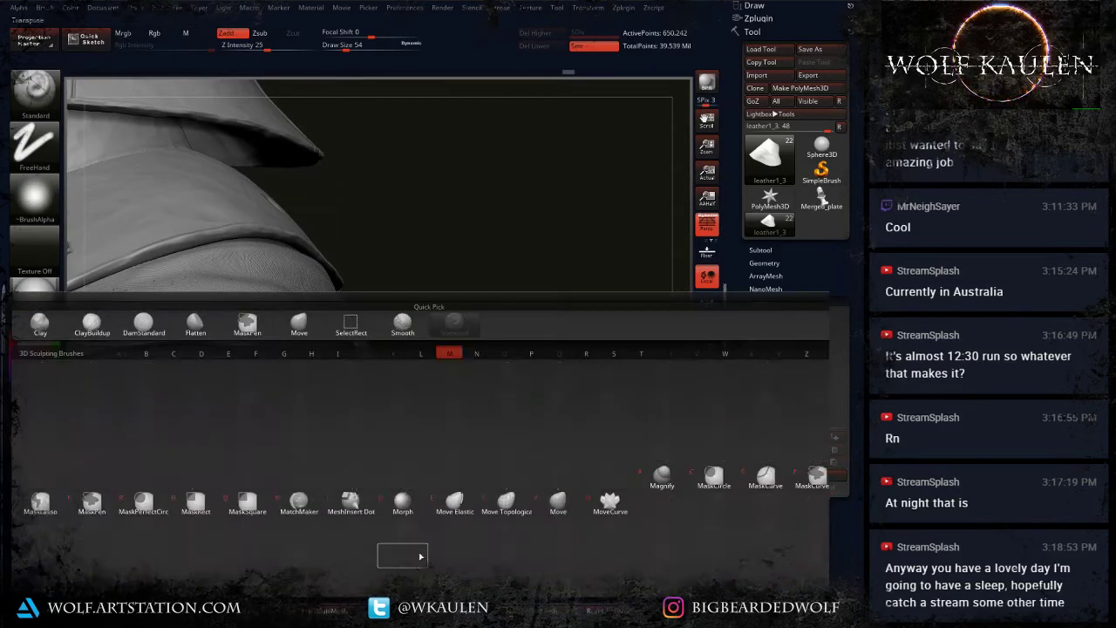
key(v)
Step: Try to pull the leather1_3 panel's hanging corner inward with the Move brush at draw size 177
key(s)
mouse_move(410, 490)
mouse_down()
mouse_move(439, 489)
mouse_move(406, 485)
mouse_up()
key(s)
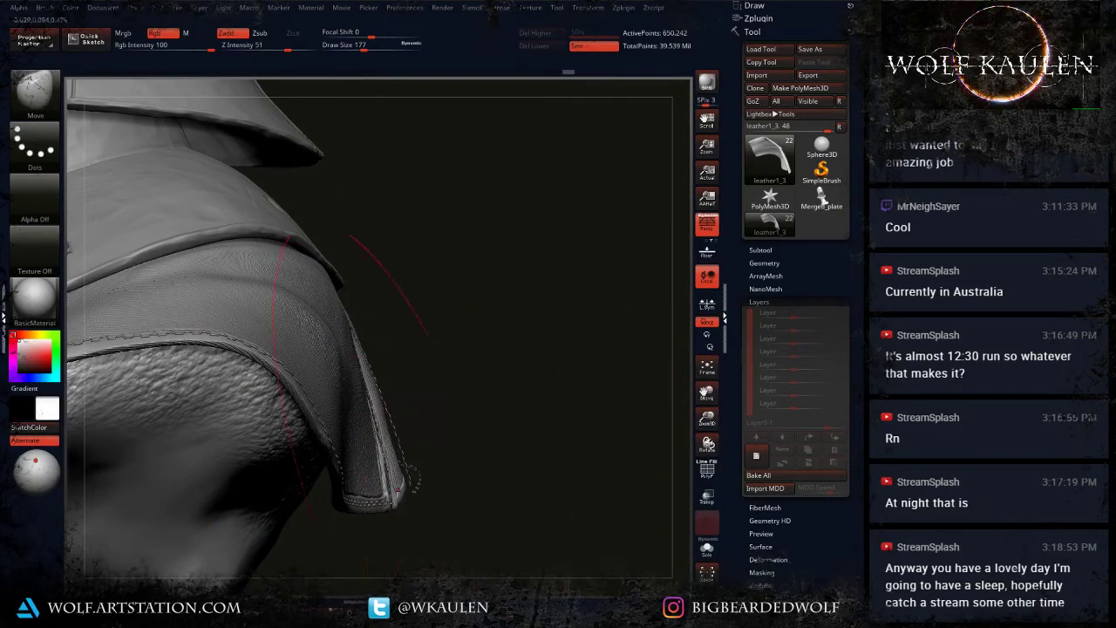
key(ctrl+z)
Step: Look through the leather pieces among the subtools and select the one named leather
click(760, 249)
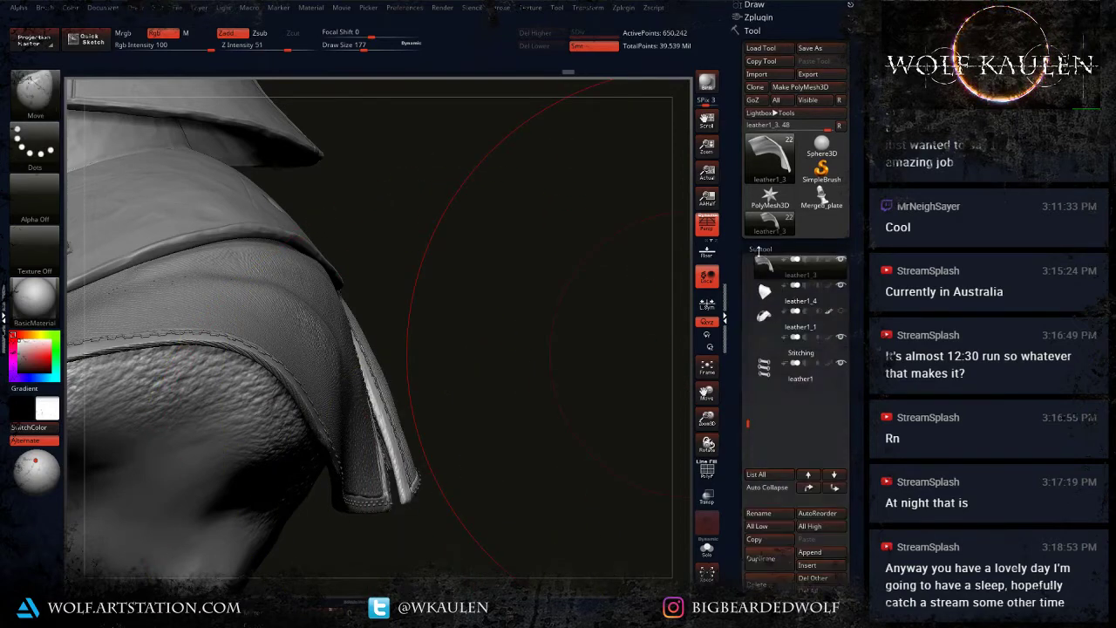
mouse_move(767, 358)
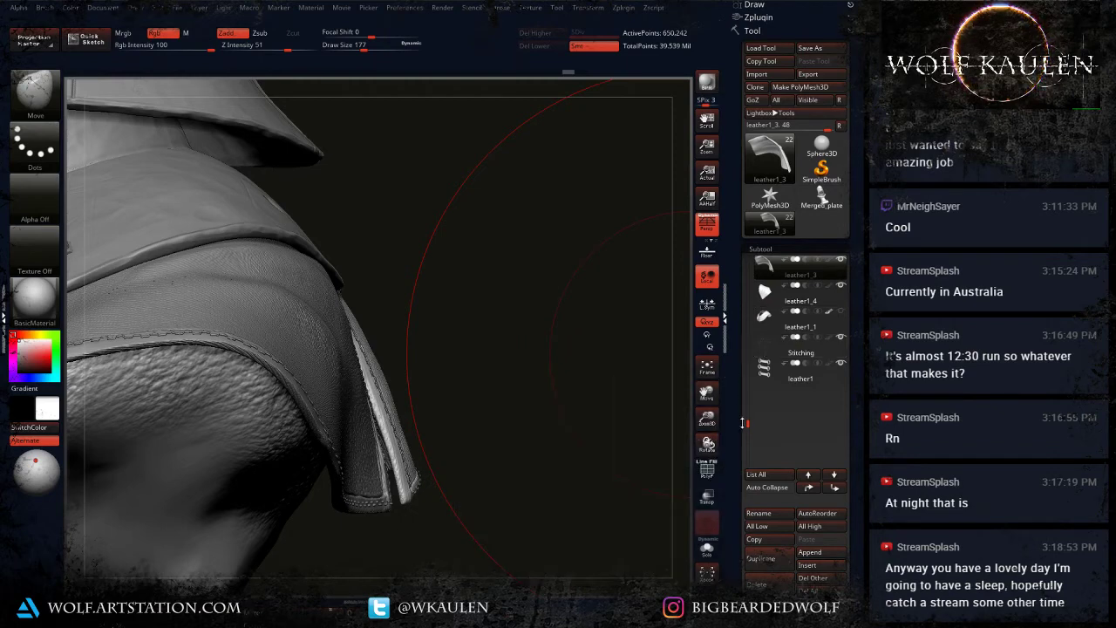
drag(747, 423, 747, 375)
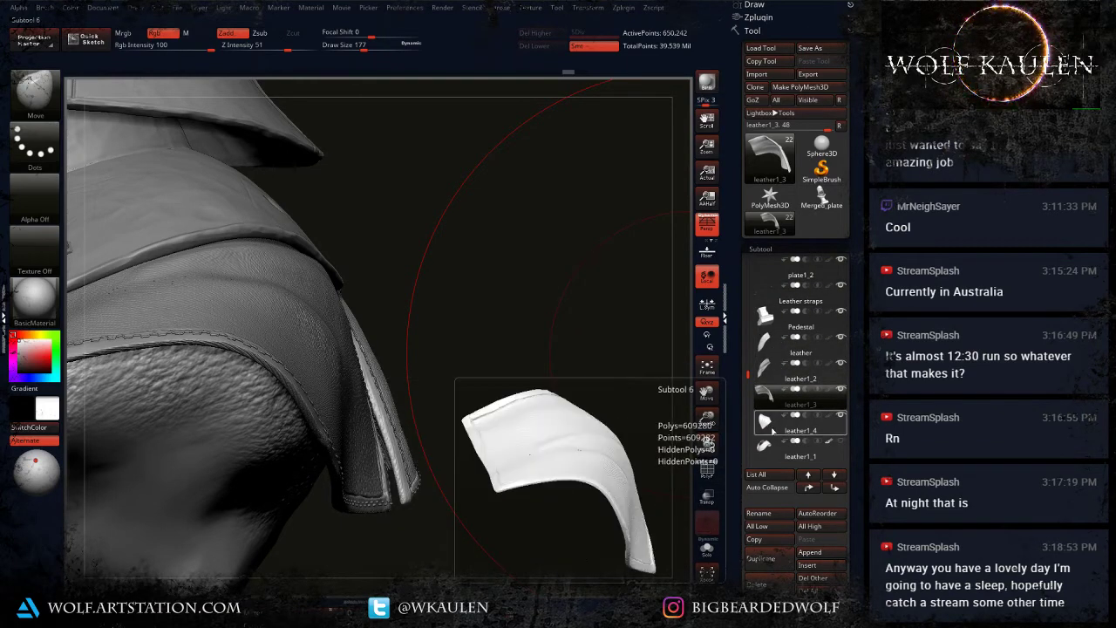
mouse_move(768, 453)
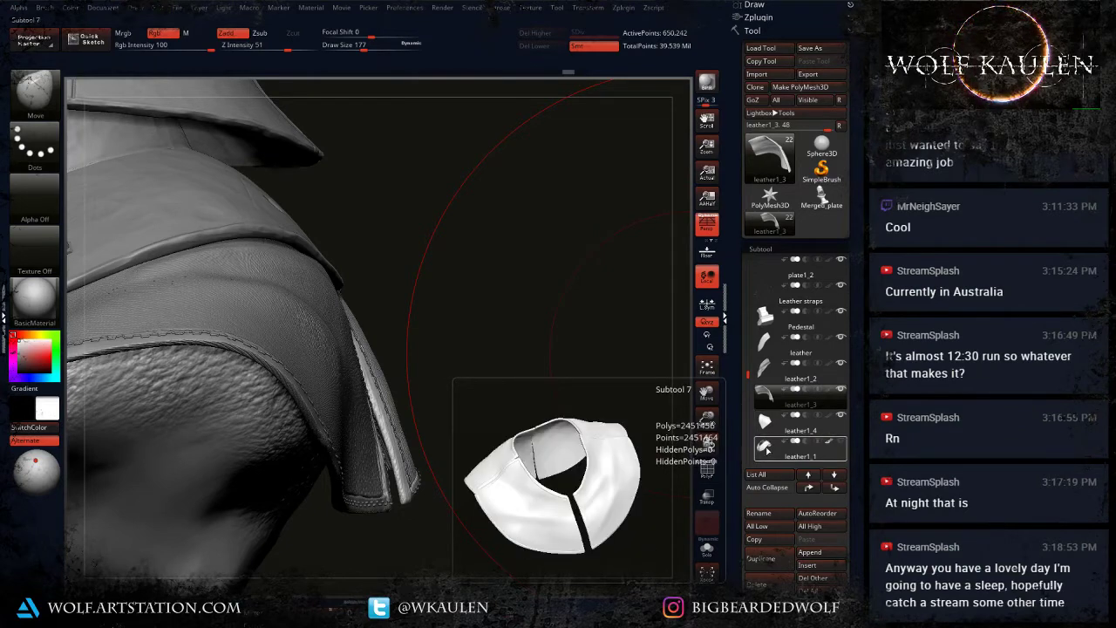
click(771, 340)
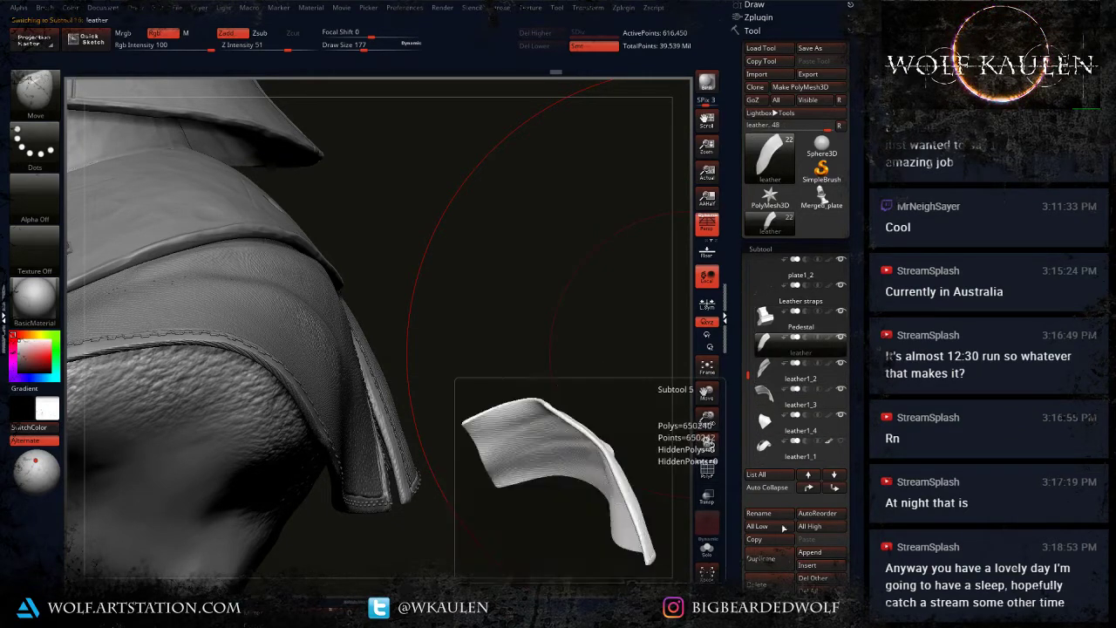
Step: Isolate the leather subtool in solo display and examine it from several angles
mouse_move(560, 495)
mouse_down()
mouse_move(559, 470)
mouse_move(520, 465)
mouse_move(509, 360)
mouse_move(512, 451)
mouse_move(418, 466)
mouse_move(368, 438)
mouse_up()
key(shift+f)
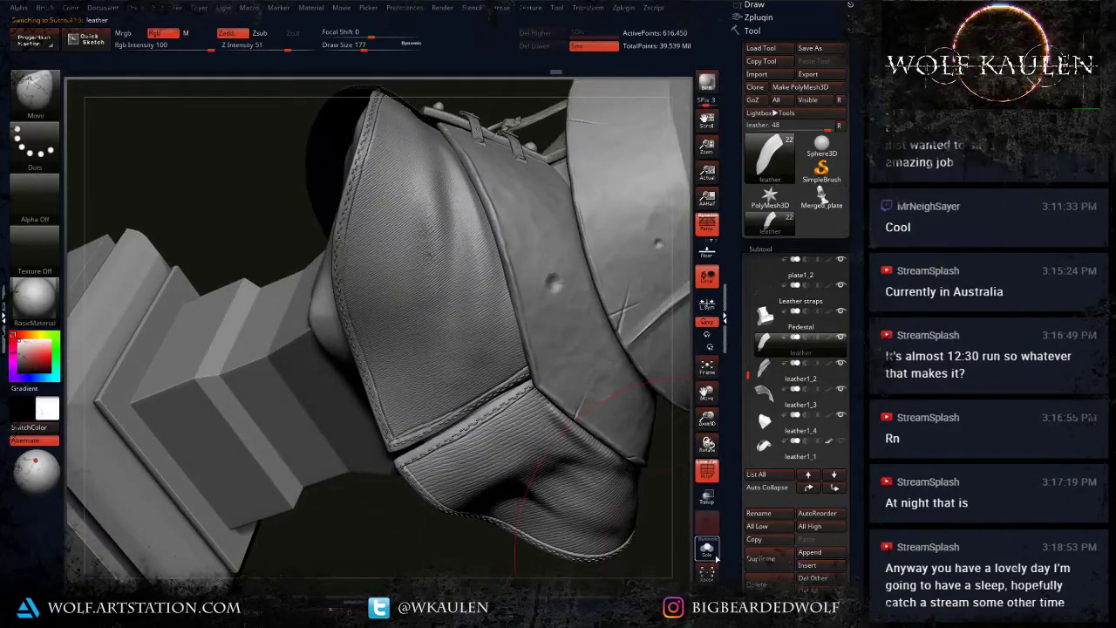
click(716, 558)
drag(525, 507, 542, 453)
key(f)
key(shift+f)
drag(531, 390, 528, 454)
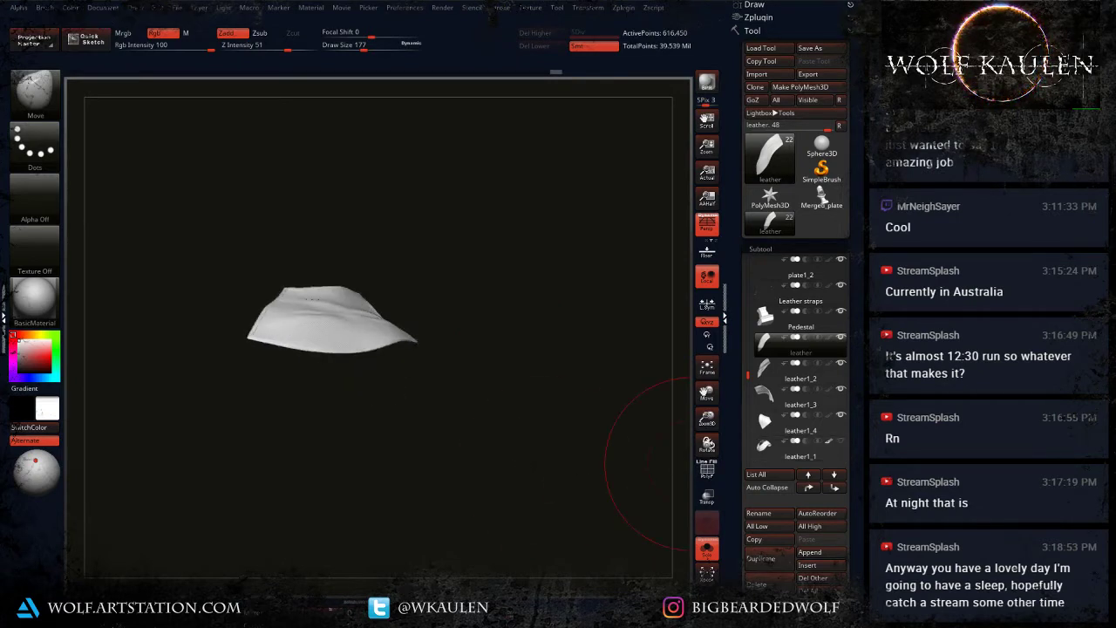
Step: Merge the leather subtool with leather1_2, leather1_3, leather1_4 and Stitching, moving it below leather1_1, and leave solo display
drag(861, 608, 862, 576)
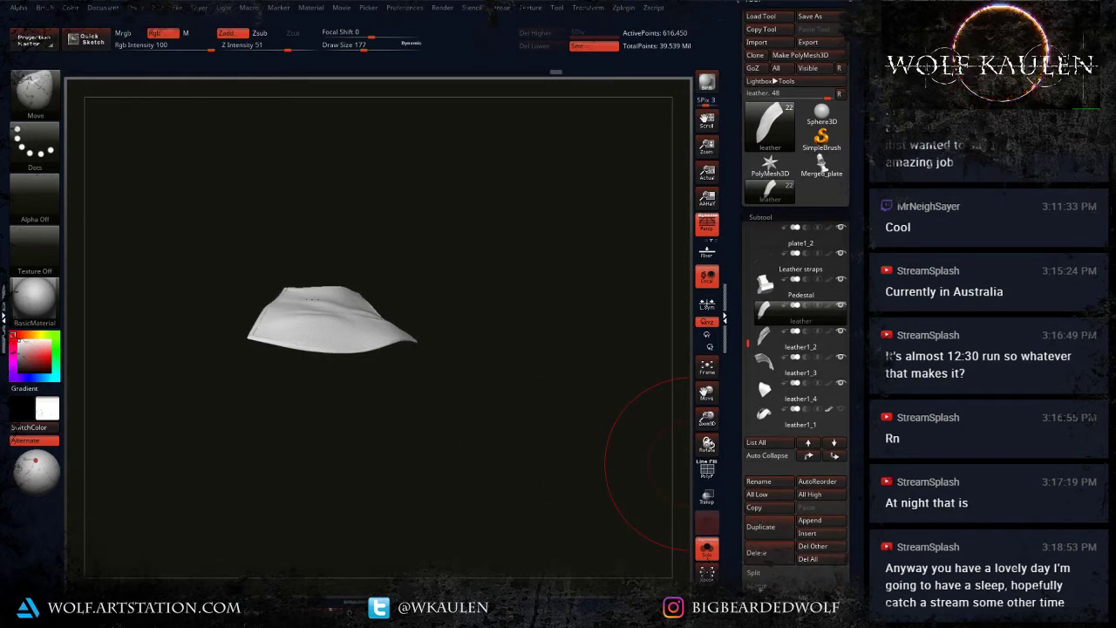
click(769, 598)
key(Return)
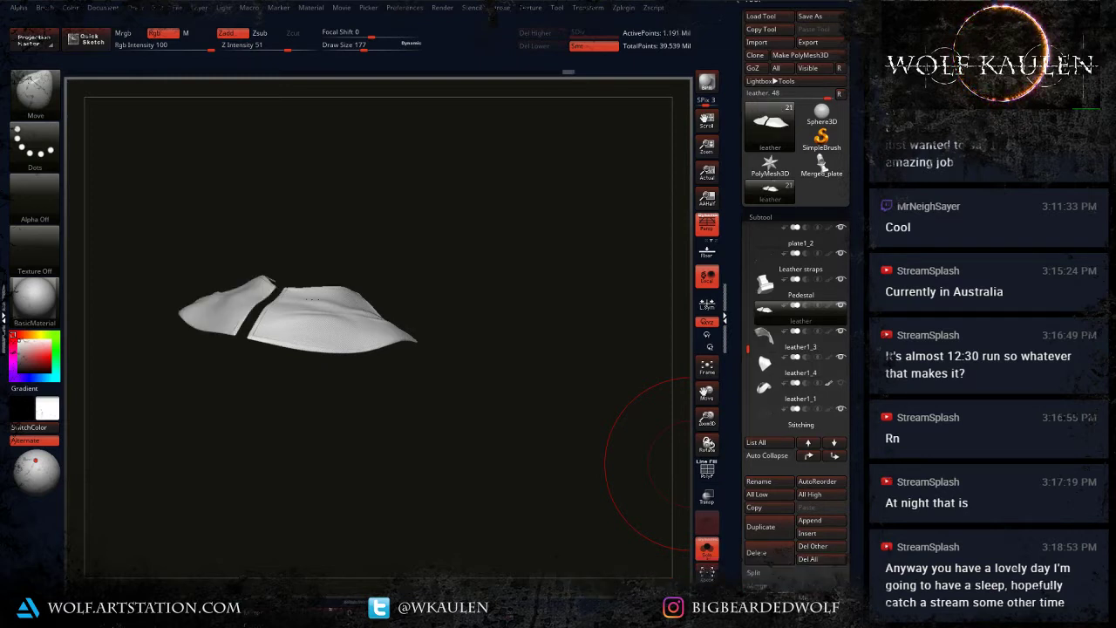
click(769, 599)
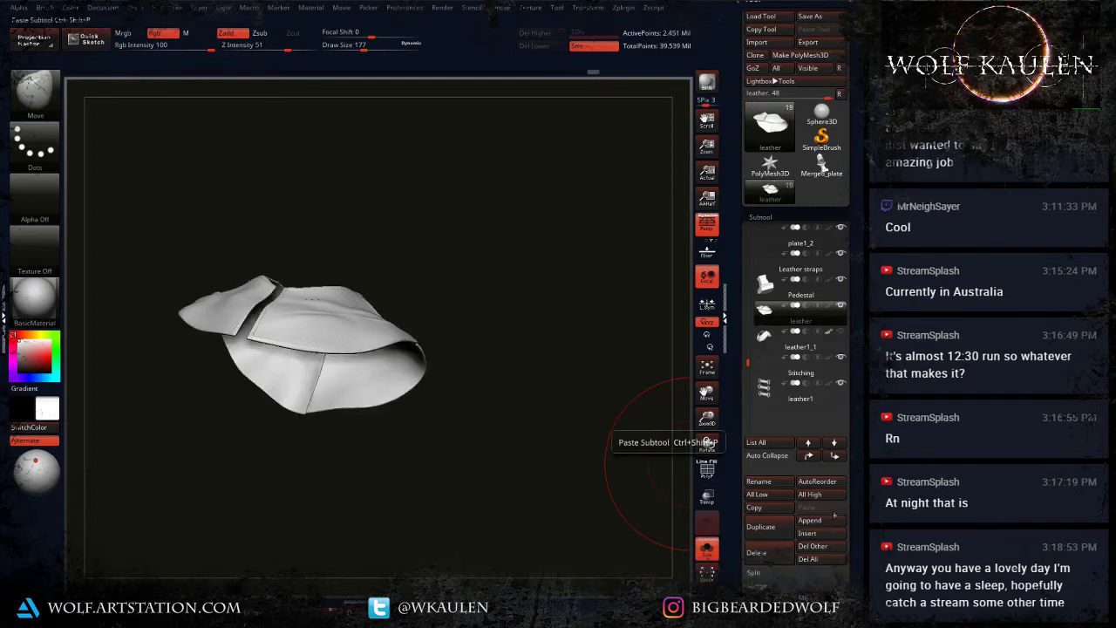
click(834, 456)
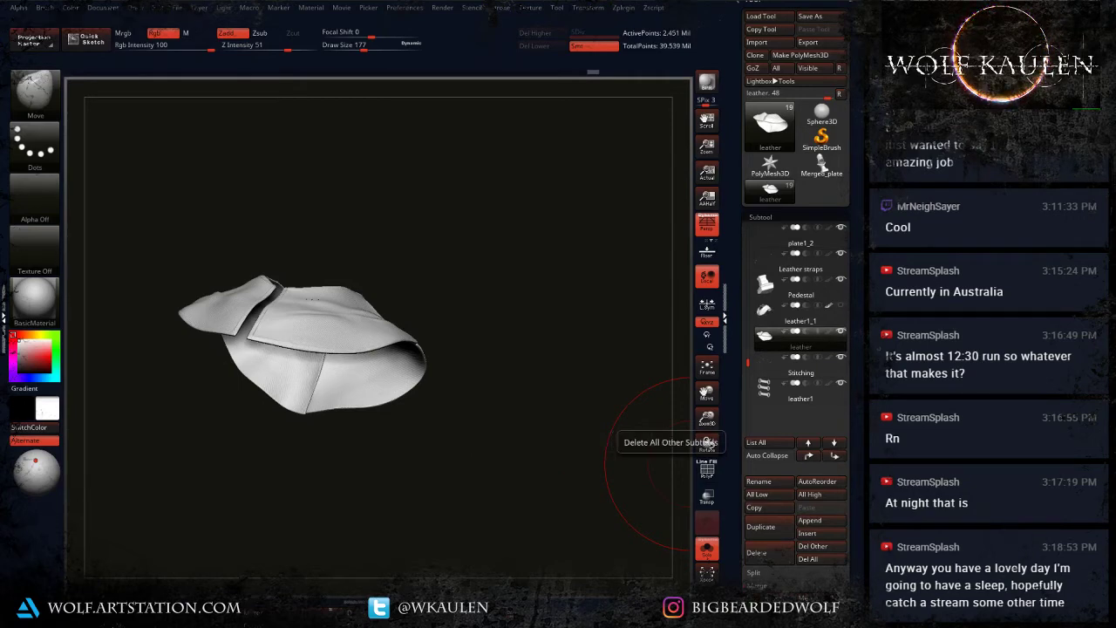
click(707, 549)
Step: Try to reshape the merged leather's hanging shoulder corner with the Move brush at draw size 163
drag(623, 462, 387, 343)
ctrl+right_drag(386, 342, 388, 435)
key(s)
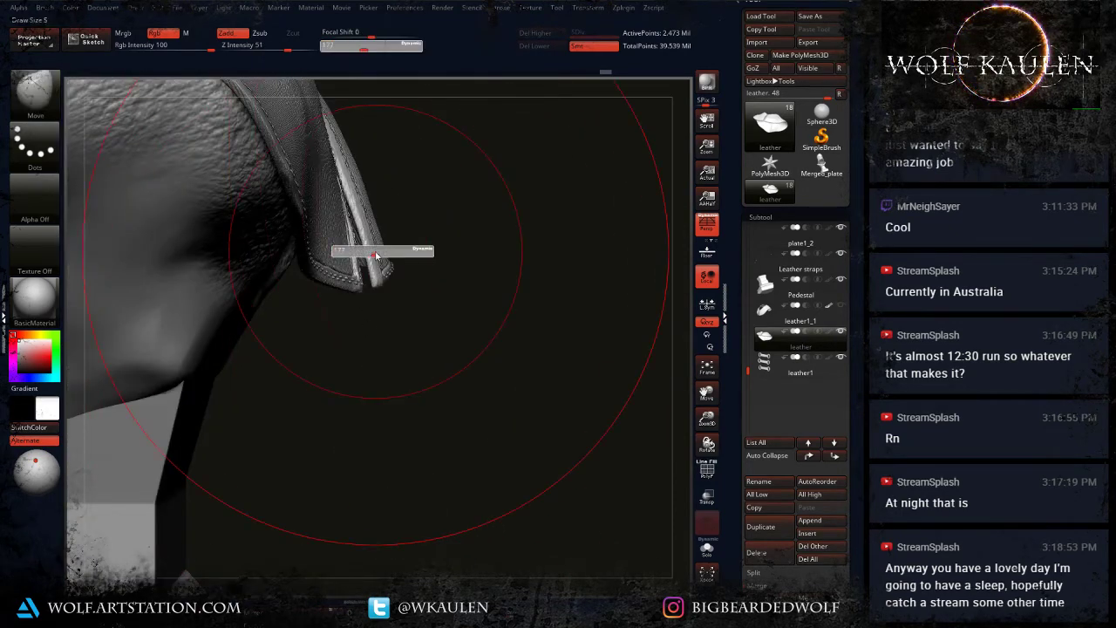
click(374, 254)
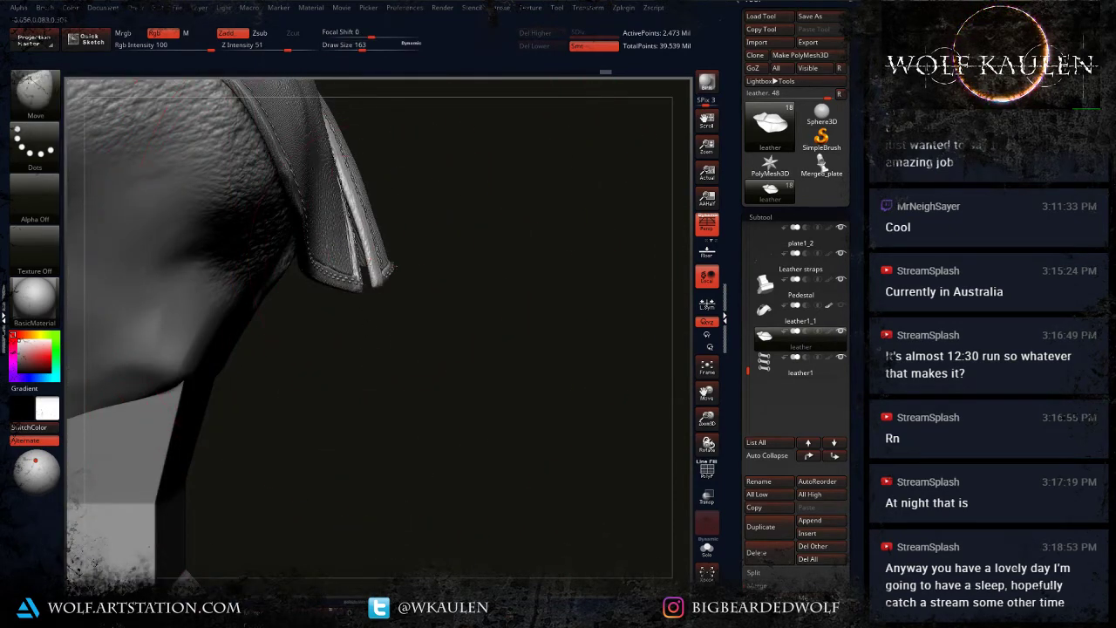
drag(383, 262, 362, 271)
alt+right_drag(403, 190, 412, 286)
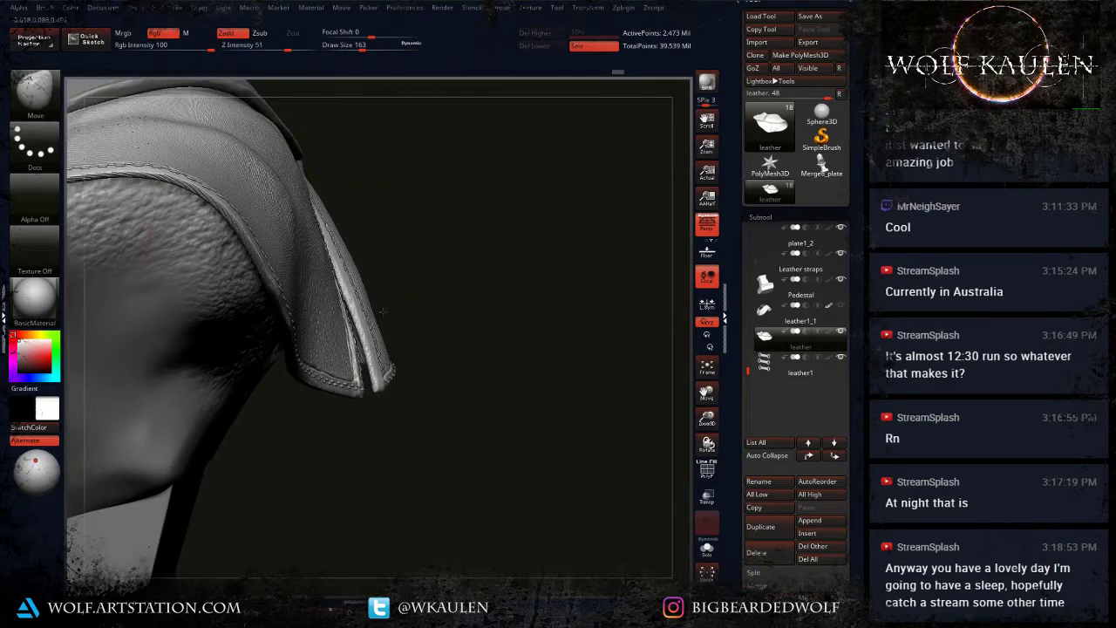
key(ctrl+z)
Step: Pull the merged leather's hanging corner inward with the Move brush at draw size 101, undoing strokes that do not fit
key(s)
drag(379, 351, 370, 351)
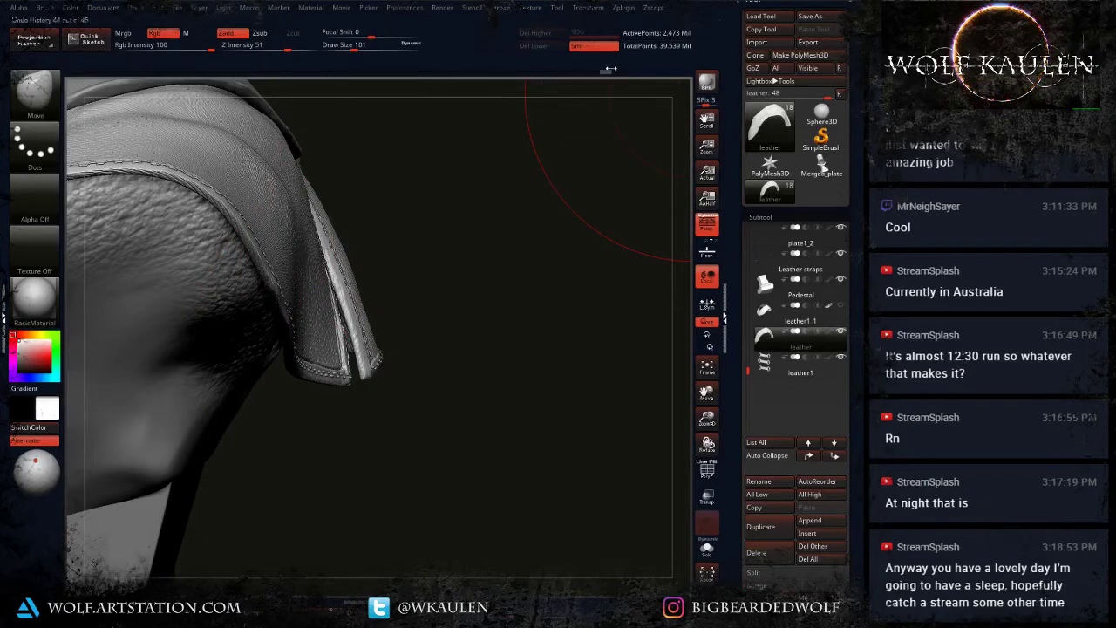
click(618, 72)
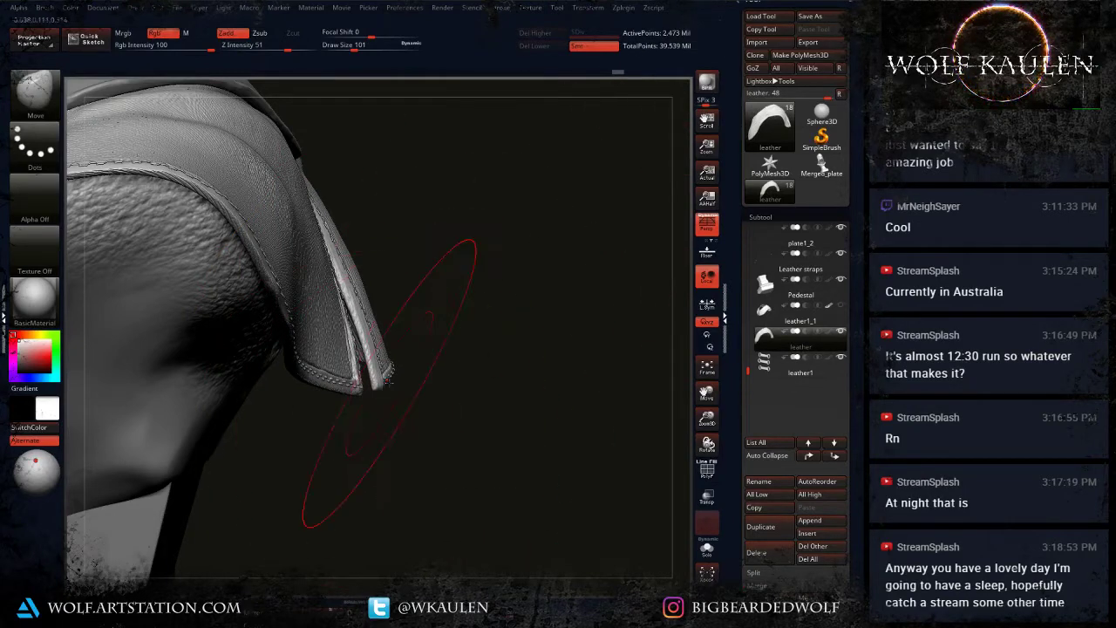
drag(388, 381, 377, 382)
right_drag(404, 376, 407, 368)
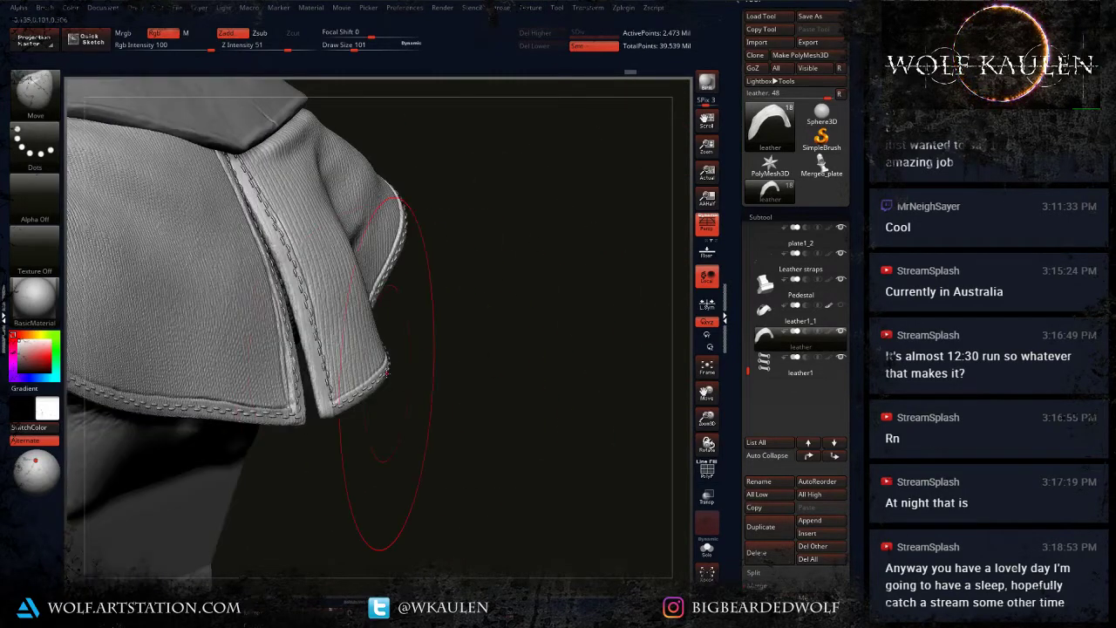
drag(387, 373, 367, 387)
Step: Adjust the leather's lower edge from underneath where the rear panels meet, and set the Move brush's draw size to 116
mouse_move(418, 392)
right_down()
mouse_move(357, 381)
mouse_move(384, 353)
mouse_move(336, 230)
right_up()
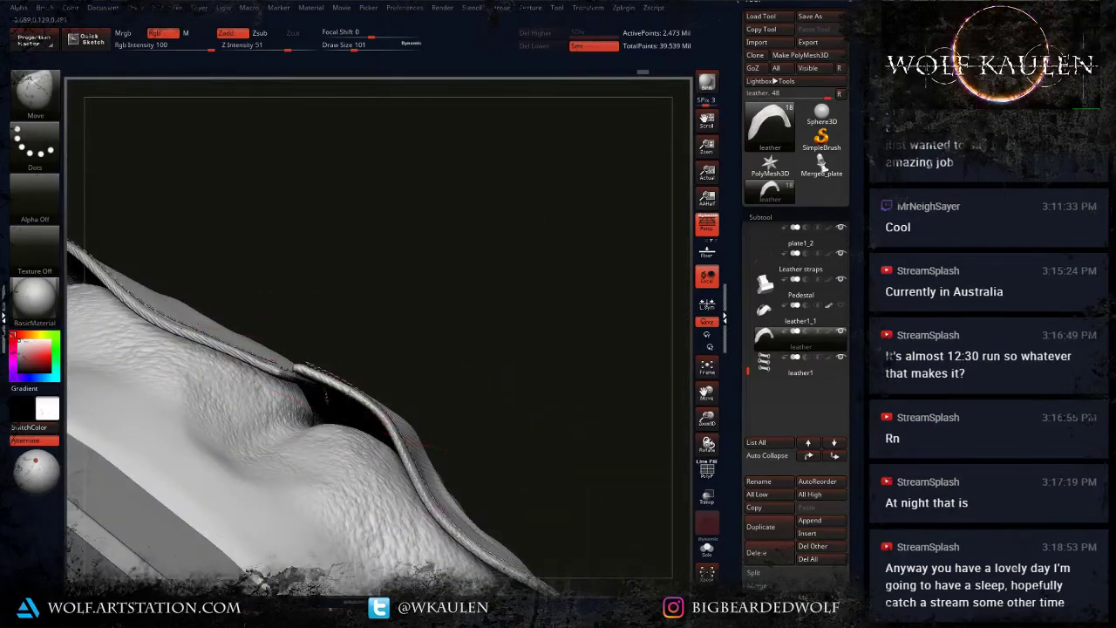
drag(326, 396, 324, 421)
mouse_move(326, 410)
right_down()
mouse_move(372, 445)
mouse_move(427, 440)
mouse_move(493, 462)
right_up()
ctrl+right_drag(376, 455, 357, 353)
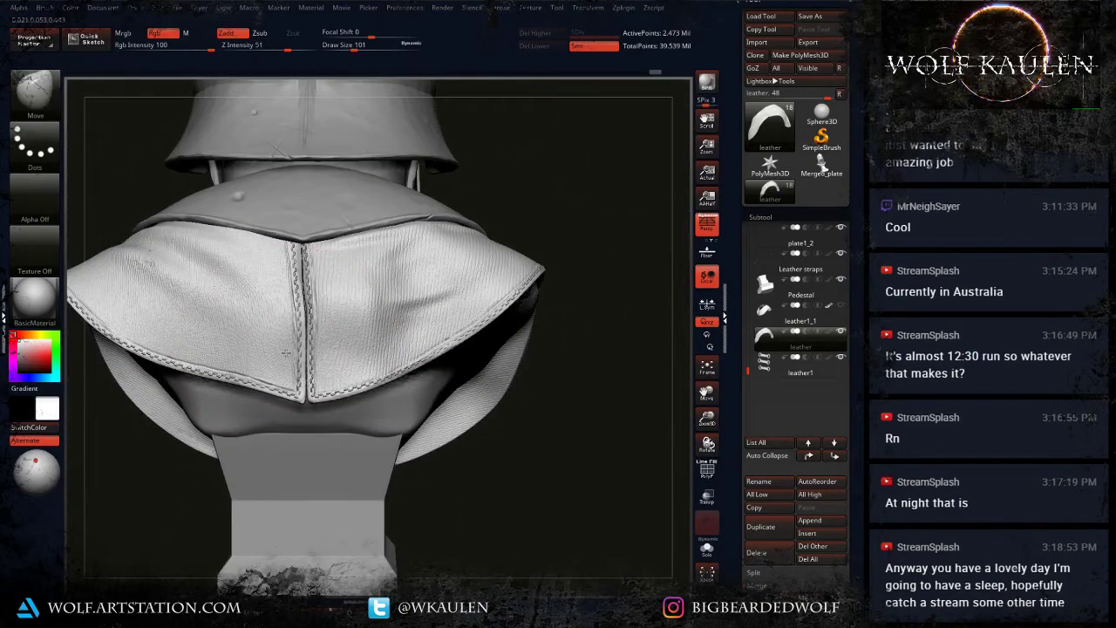
right_drag(285, 352, 337, 346)
key(s)
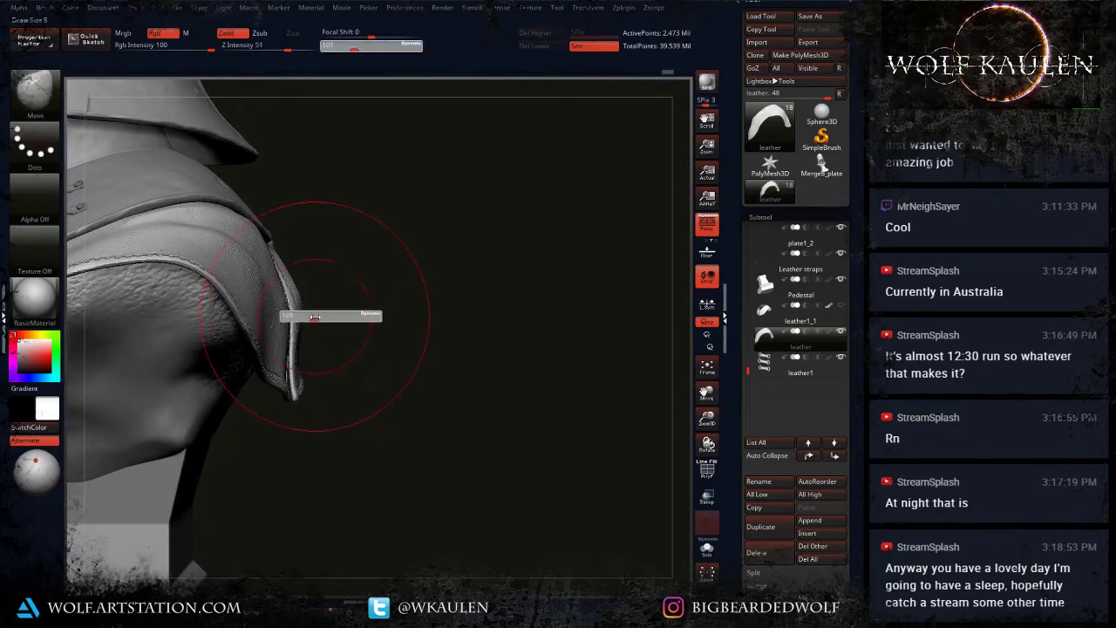
drag(310, 316, 314, 316)
Step: Examine the leather panels, neck and collar plate from the side, front and below
right_drag(306, 294, 292, 321)
right_drag(367, 354, 347, 226)
right_drag(392, 449, 295, 459)
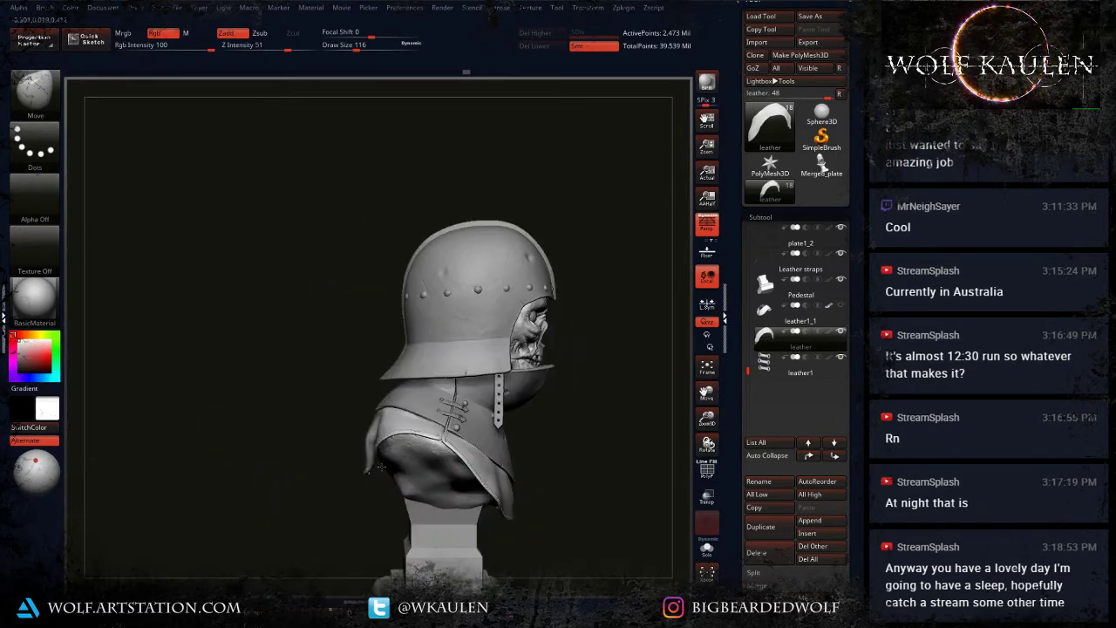
alt+right_drag(381, 467, 271, 394)
right_drag(510, 410, 434, 488)
mouse_move(471, 436)
right_down()
mouse_move(439, 432)
mouse_move(428, 480)
right_up()
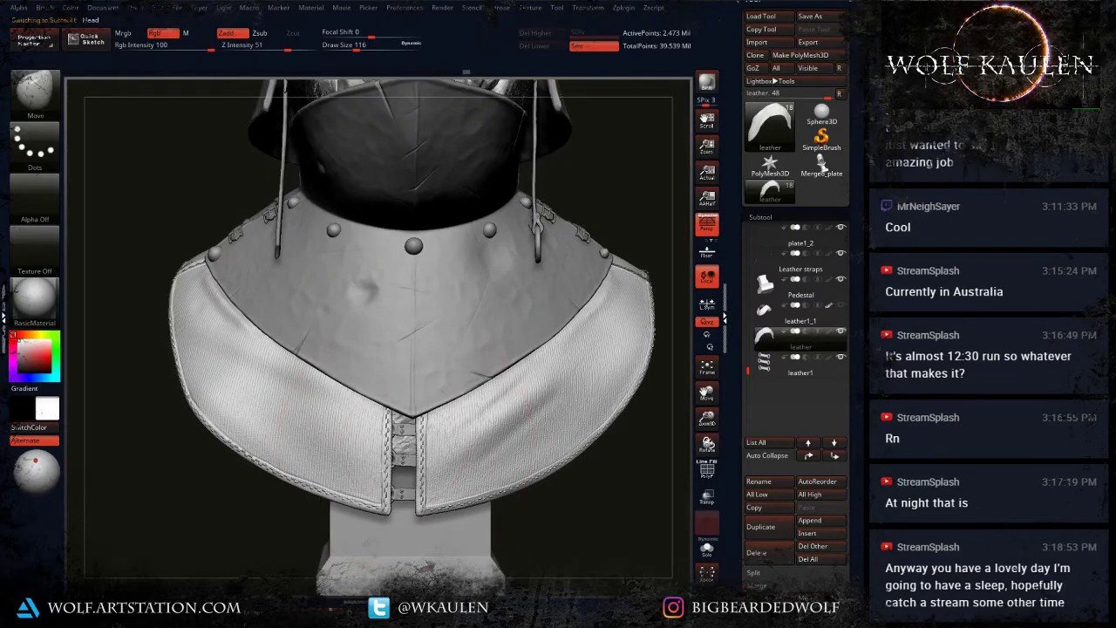
mouse_move(418, 326)
right_down()
mouse_move(413, 253)
mouse_move(418, 328)
right_up()
alt+right_drag(426, 225, 430, 295)
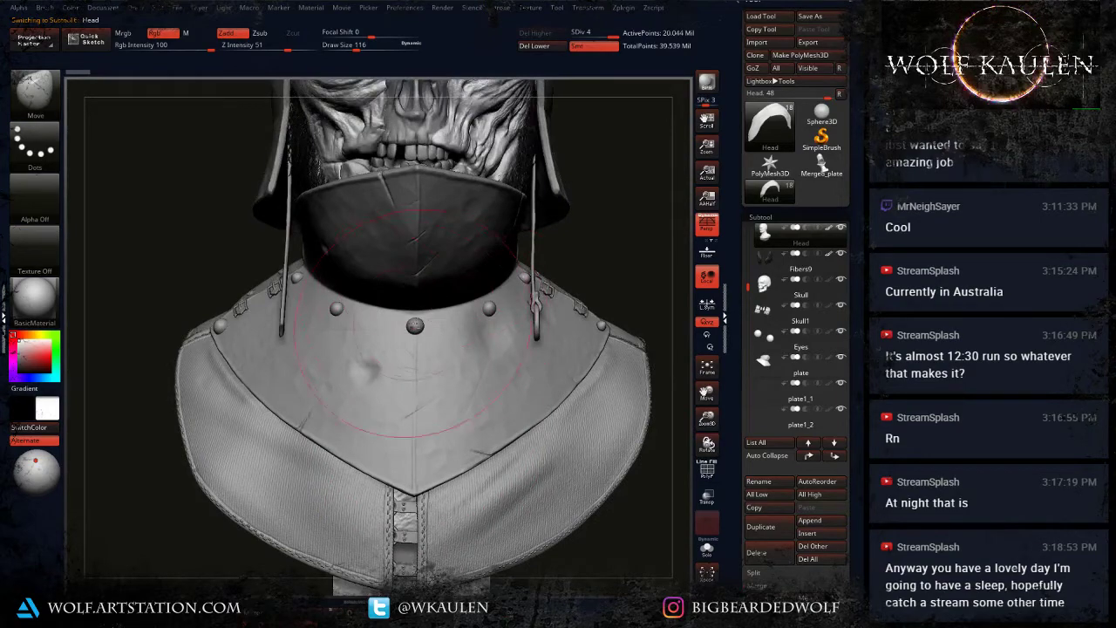
right_drag(374, 335, 450, 366)
alt+right_drag(376, 365, 379, 443)
right_drag(254, 325, 396, 379)
right_drag(327, 462, 340, 466)
right_drag(325, 402, 214, 340)
alt+right_drag(615, 535, 364, 455)
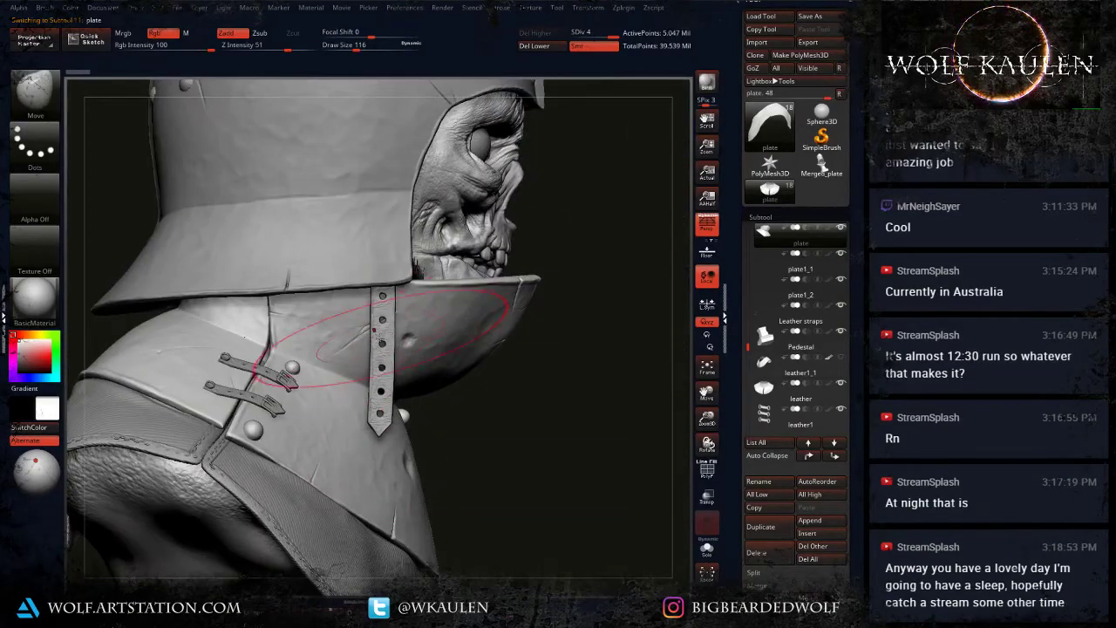
Step: Inspect the plate's chin guard, the straps, helmet rivets, scratches and face up close, ending on a front view of the bust
alt+right_drag(375, 329, 361, 427)
right_drag(610, 313, 446, 291)
alt+right_drag(393, 163, 271, 116)
alt+right_drag(371, 233, 371, 308)
right_drag(296, 235, 444, 234)
ctrl+right_drag(369, 232, 369, 339)
mouse_move(264, 152)
alt+right_down()
mouse_move(430, 346)
mouse_move(690, 539)
alt+right_up()
mouse_move(443, 359)
alt+right_down()
mouse_move(418, 349)
mouse_move(380, 288)
alt+right_up()
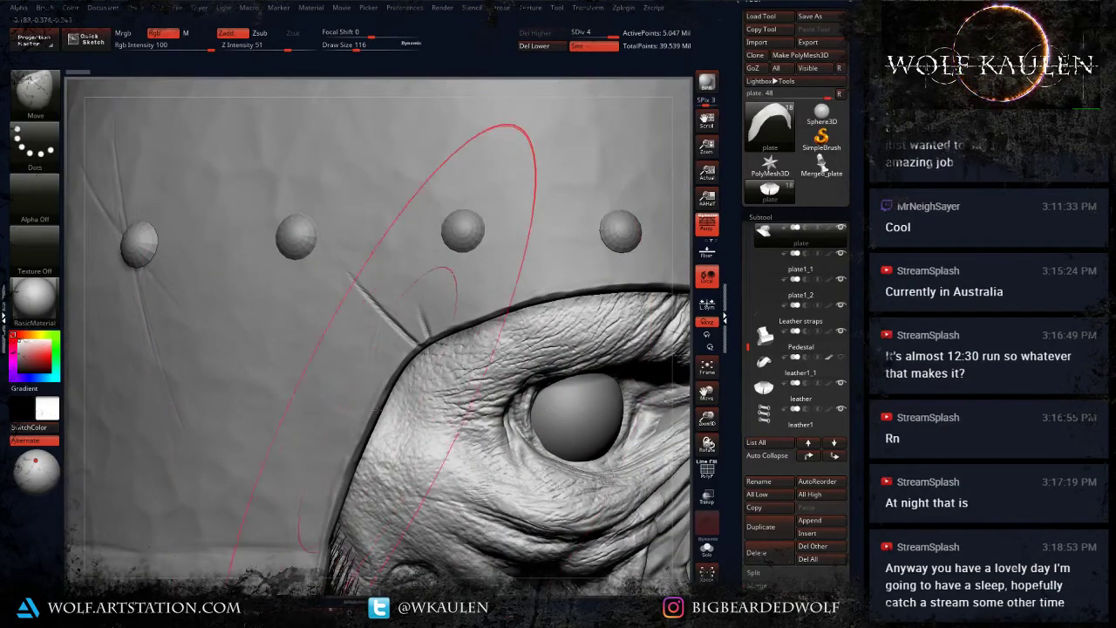
right_drag(381, 405, 414, 403)
ctrl+right_drag(381, 349, 379, 243)
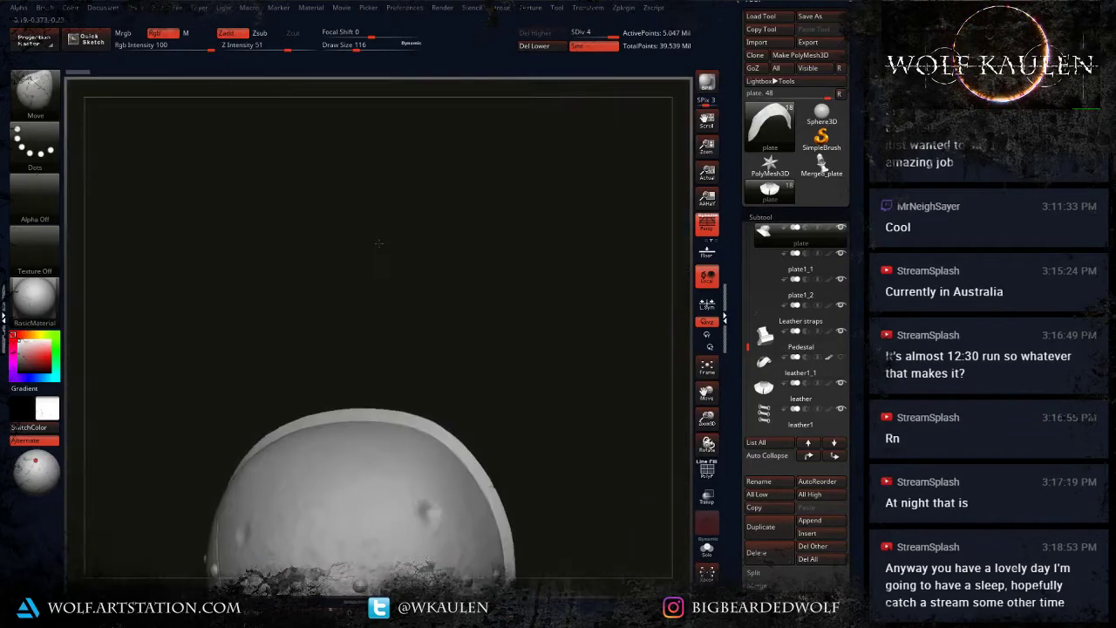
mouse_move(443, 459)
alt+right_down()
mouse_move(394, 196)
mouse_move(265, 204)
alt+right_up()
mouse_move(448, 490)
alt+right_down()
mouse_move(391, 316)
mouse_move(445, 318)
alt+right_up()
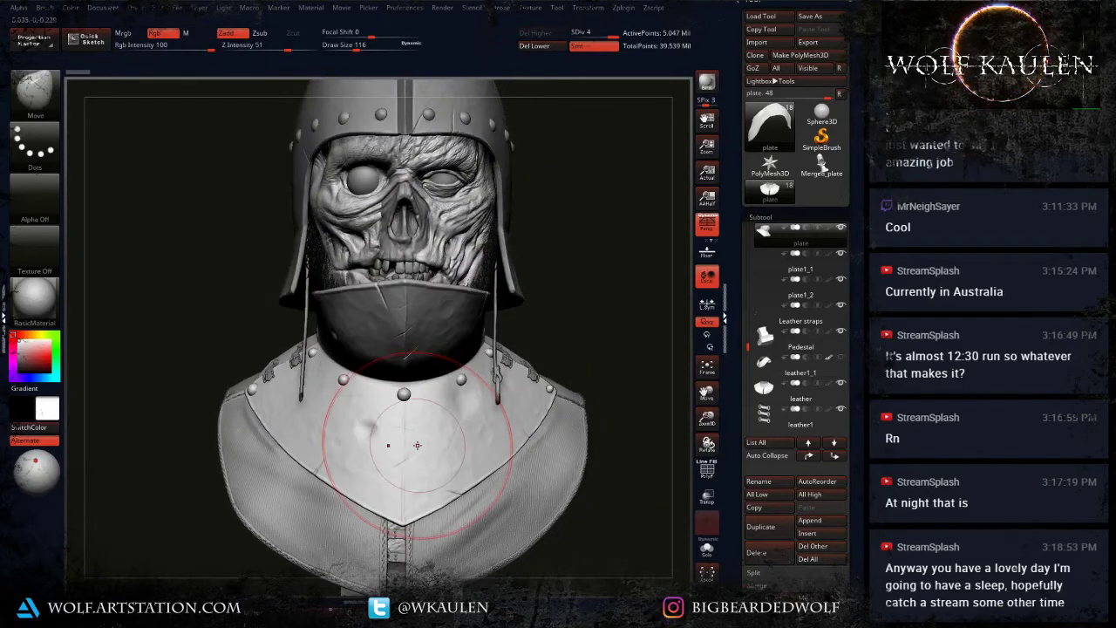
Step: Save the project as Hollow Bust, replacing the existing file, and repeat the save over the same file
key(ctrl+s)
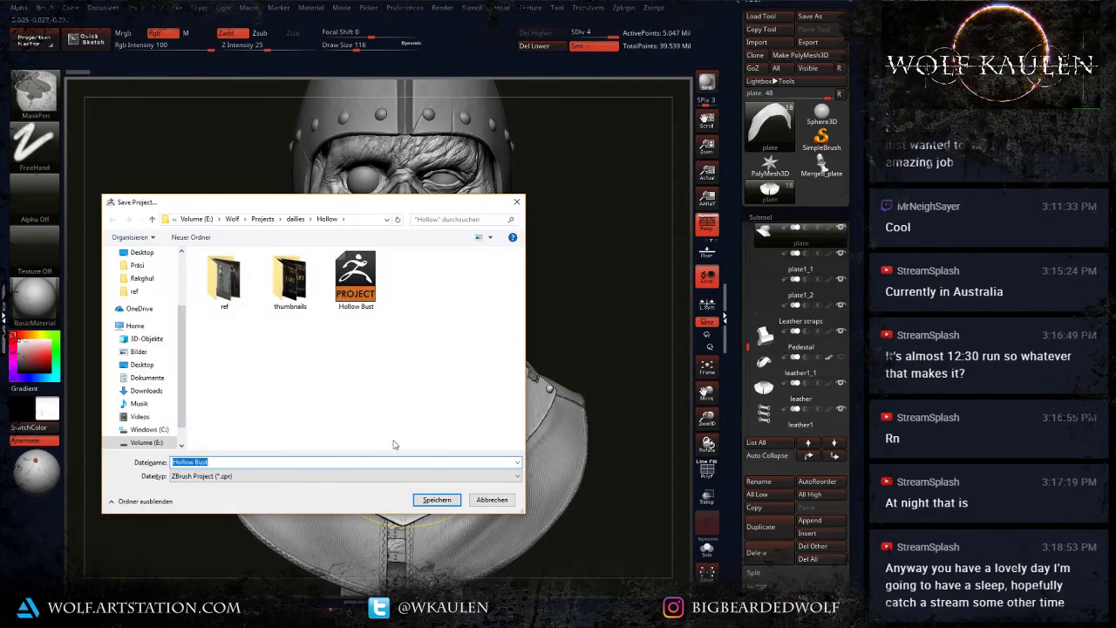
click(438, 500)
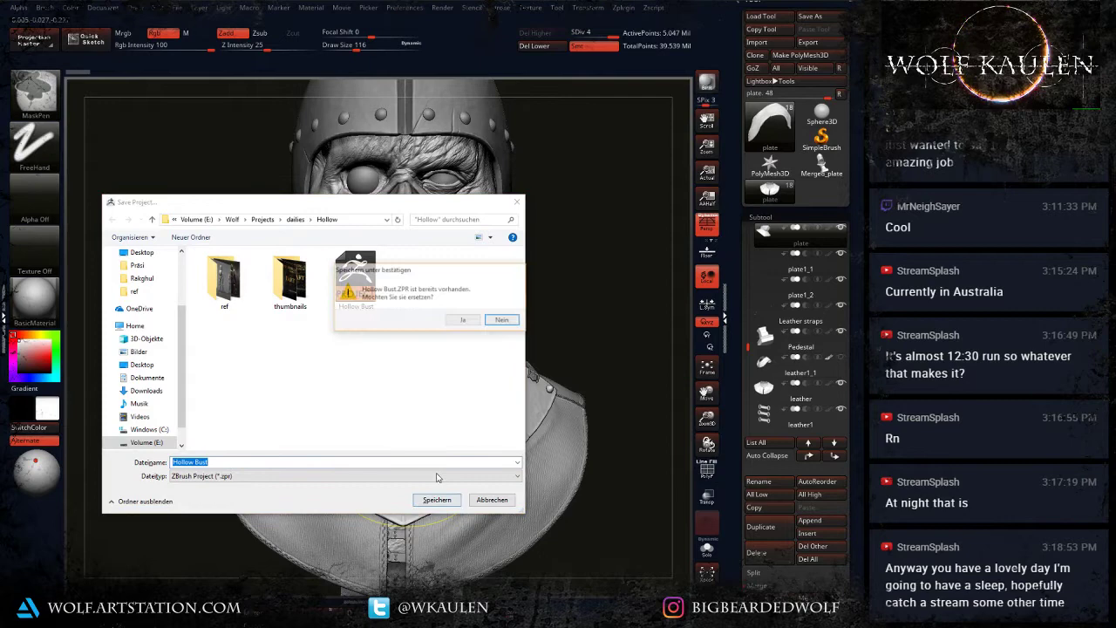
click(463, 322)
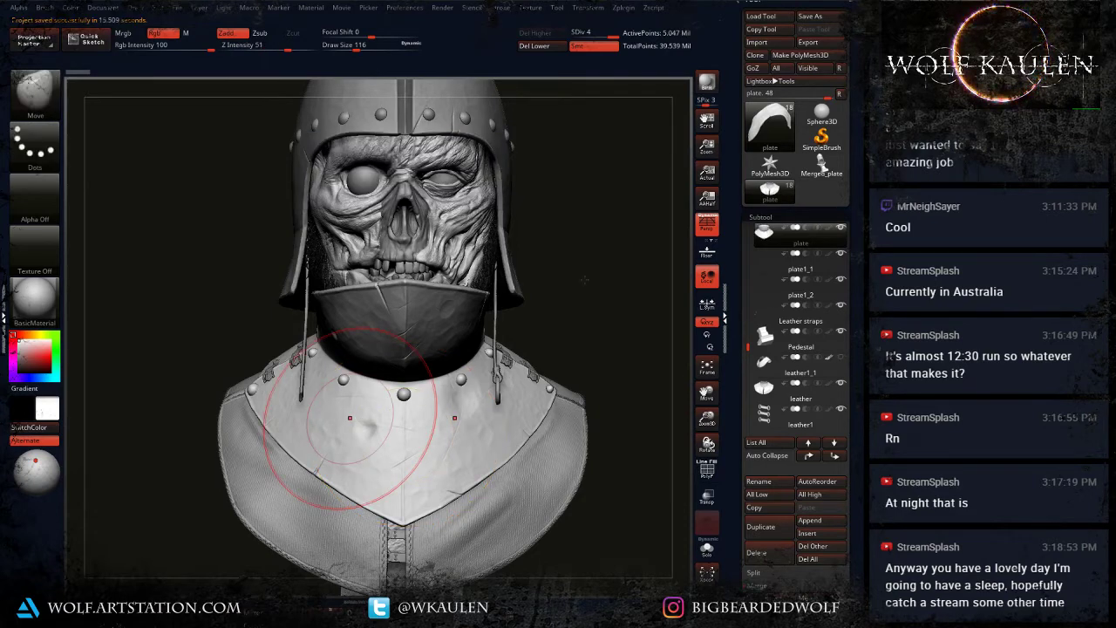
drag(584, 280, 551, 292)
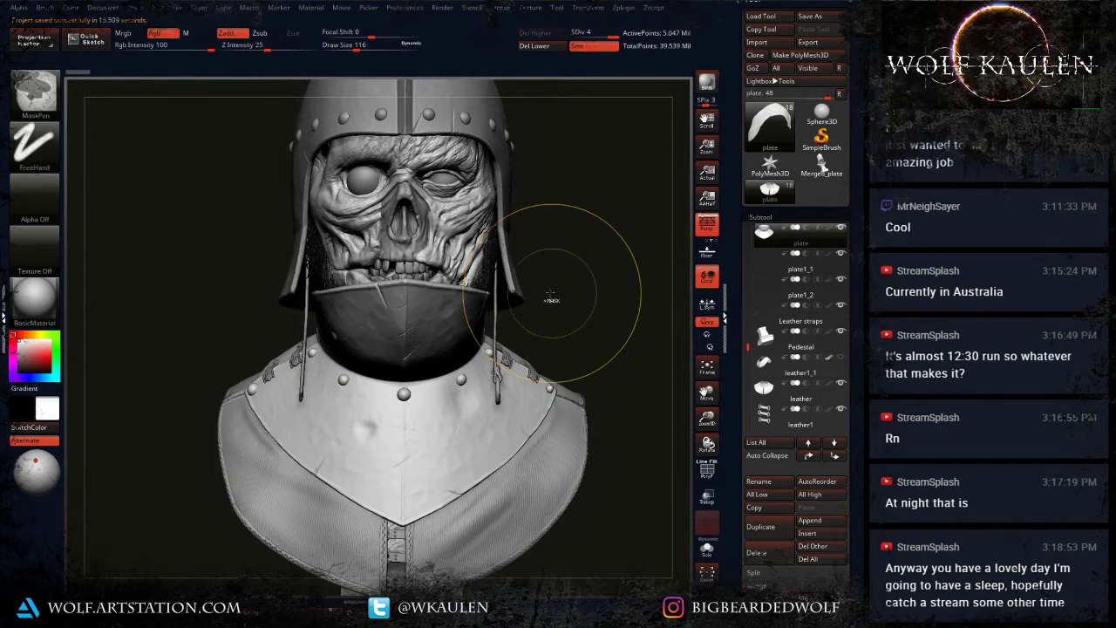
key(ctrl+s)
click(376, 296)
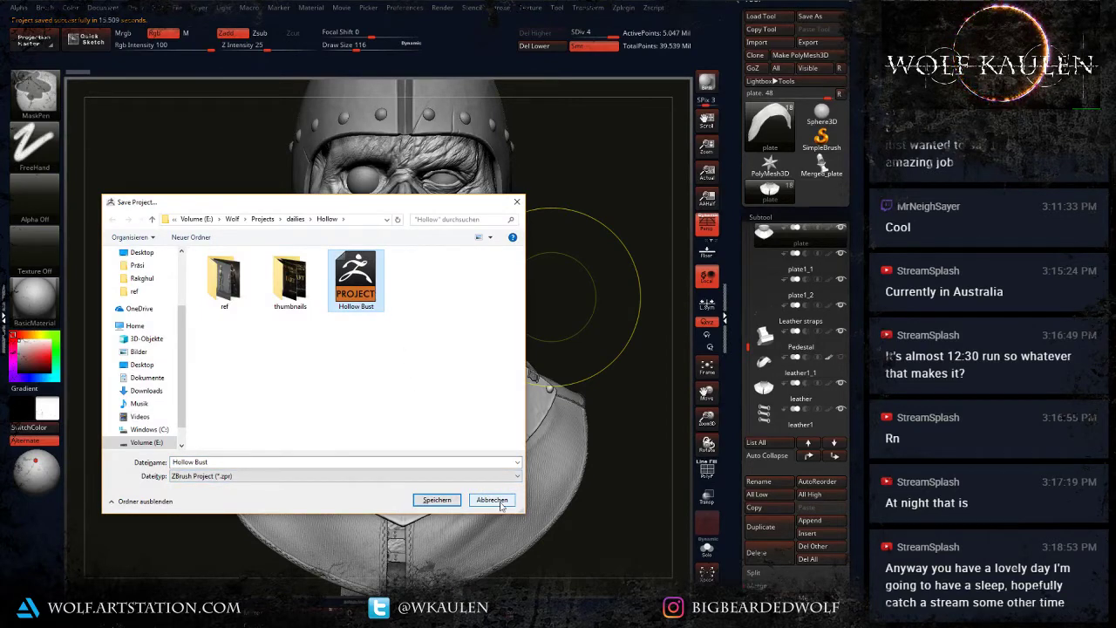
click(435, 500)
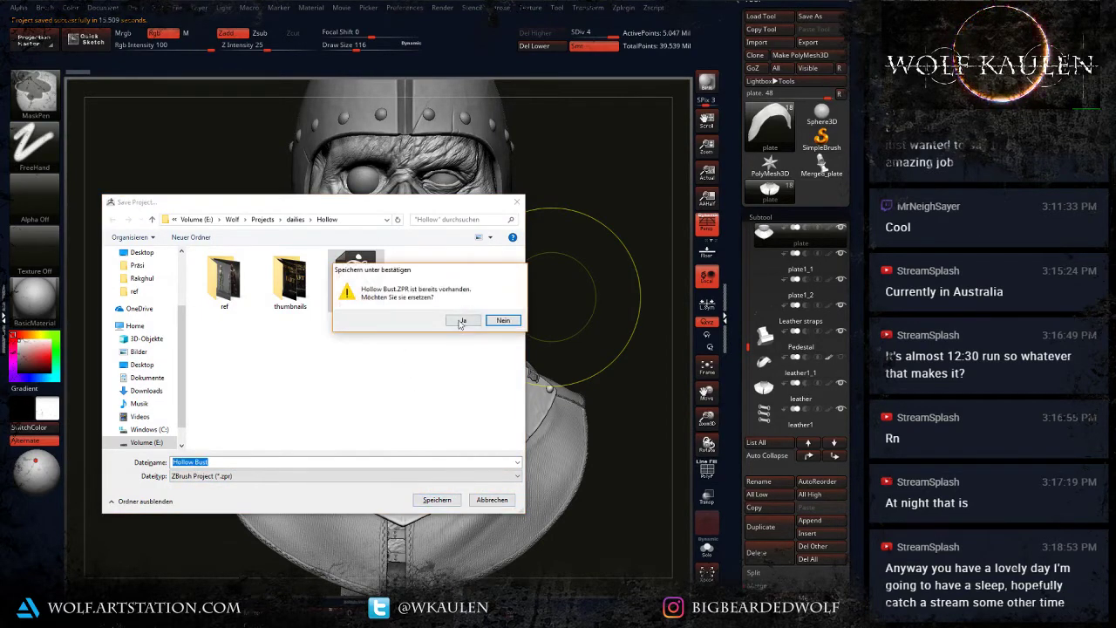
click(457, 320)
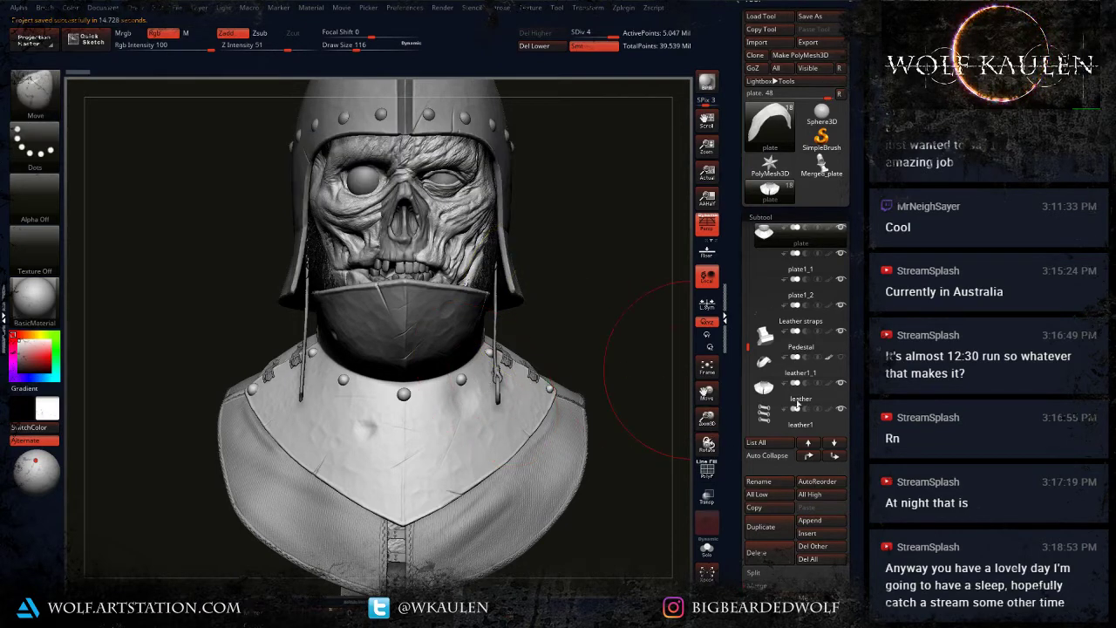
Step: Hide the Fibers9 subtool
drag(748, 341, 767, 216)
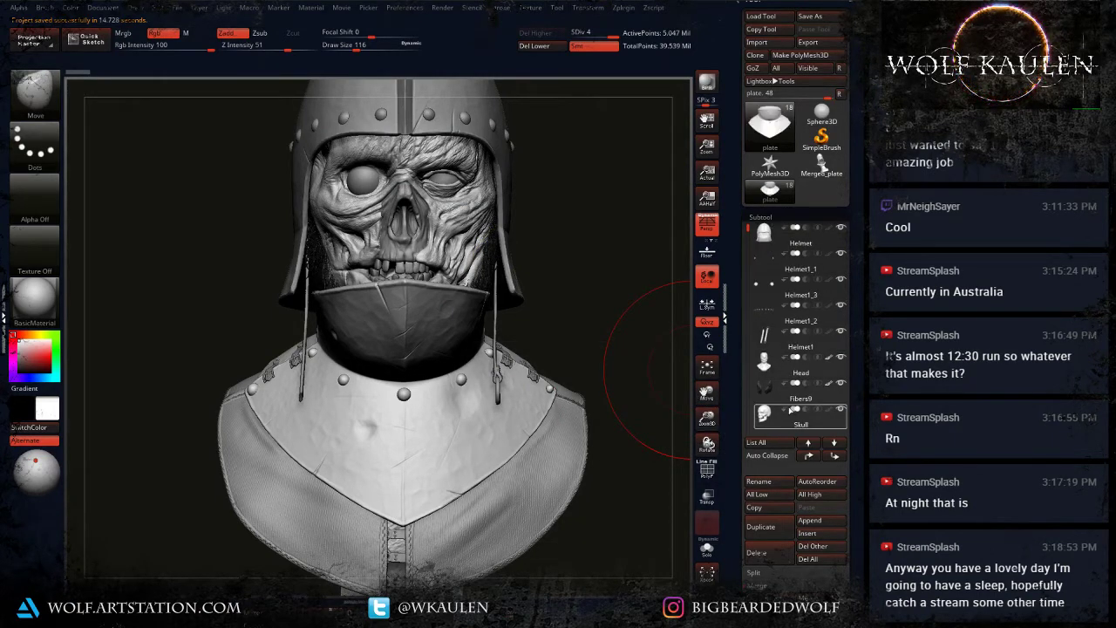
click(840, 387)
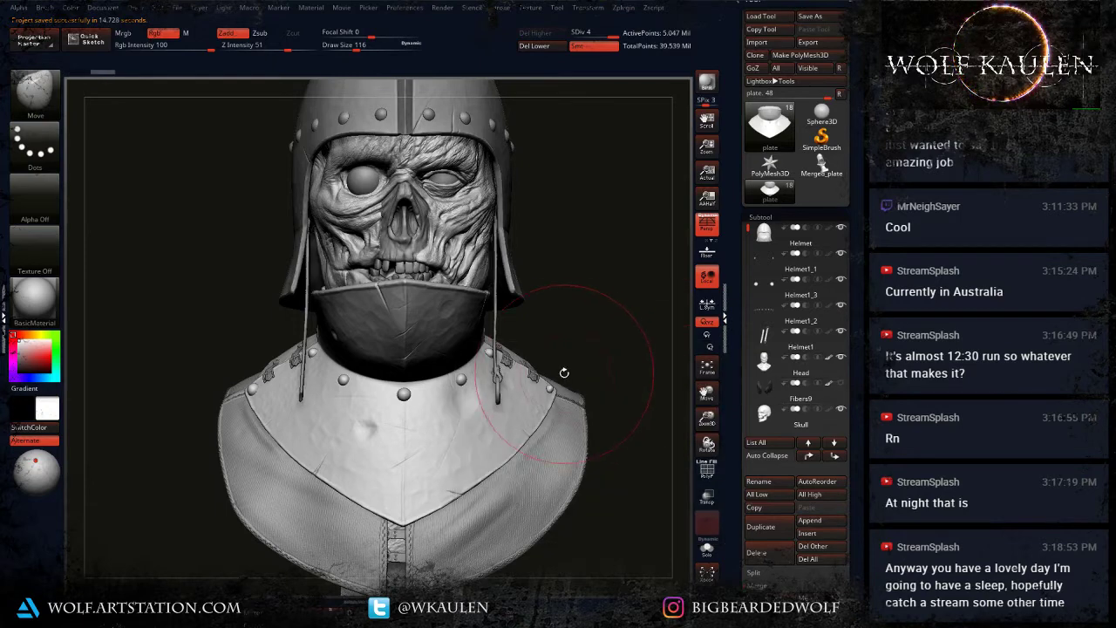
Step: Try to pull the Head subtool's shoulder outward beneath the leather with the Move brush, and undo the stroke
drag(563, 374, 515, 360)
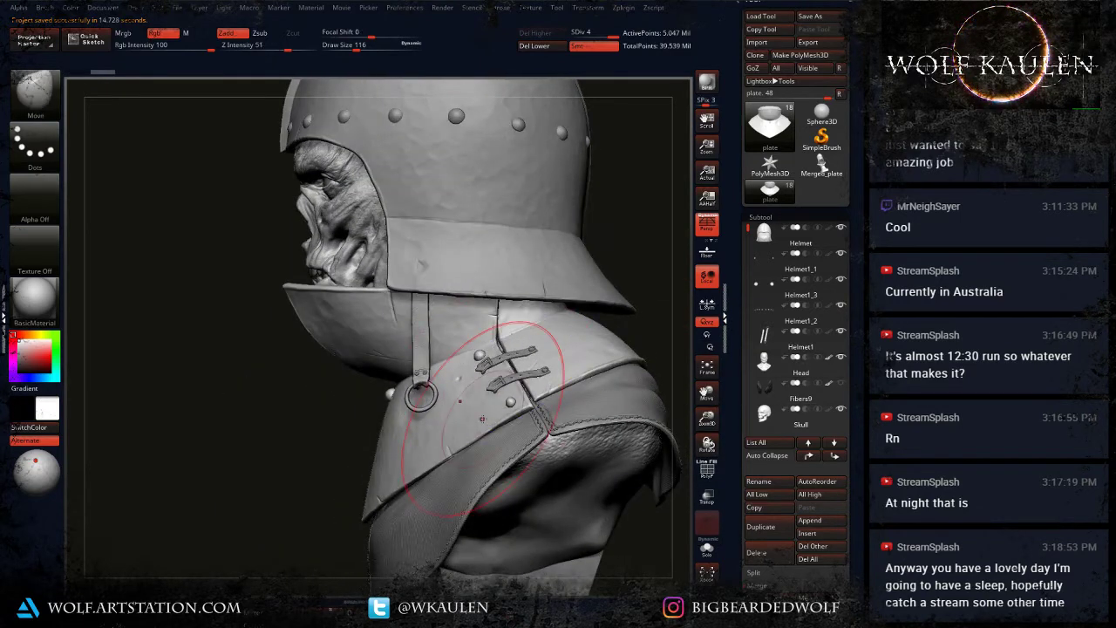
mouse_move(492, 410)
alt+right_down()
mouse_move(488, 315)
mouse_move(436, 458)
alt+right_up()
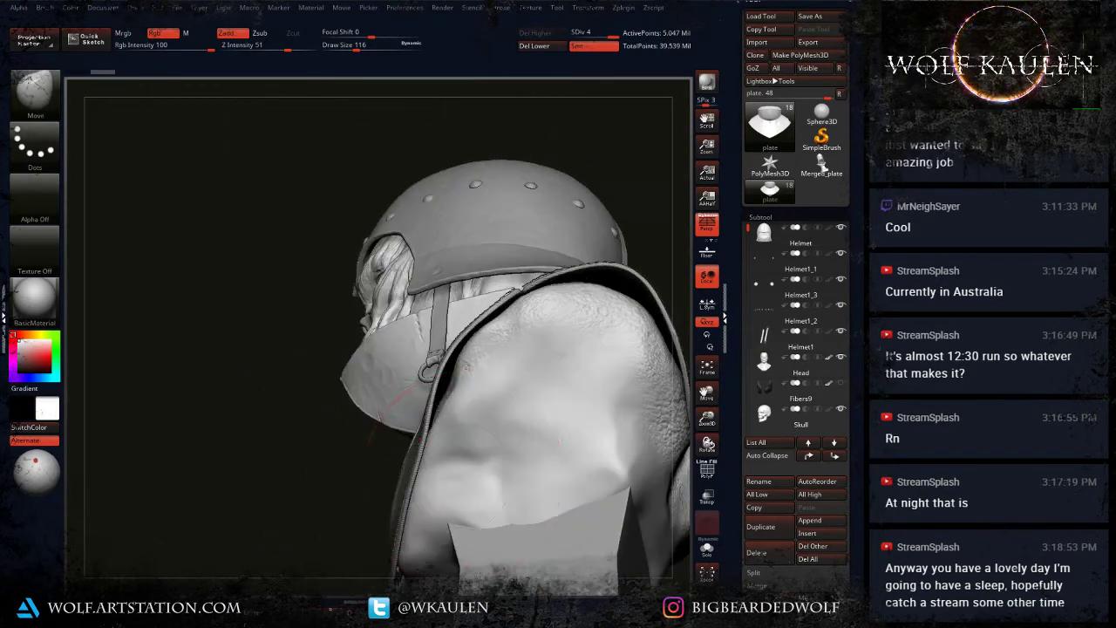
mouse_move(436, 414)
right_down()
mouse_move(506, 454)
mouse_move(456, 485)
right_up()
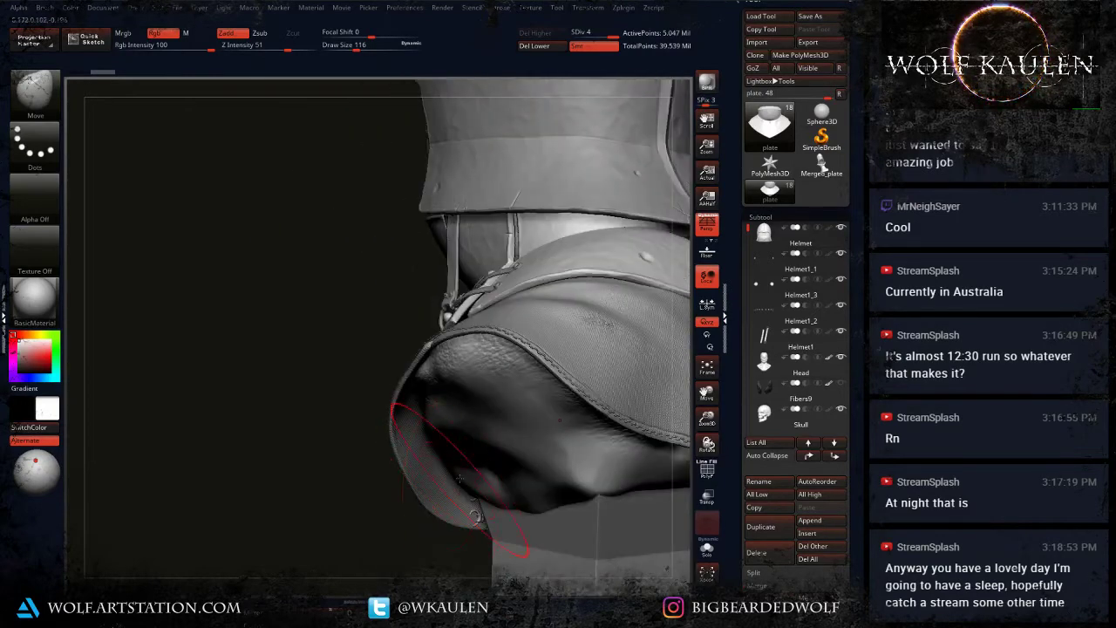
alt+click(465, 470)
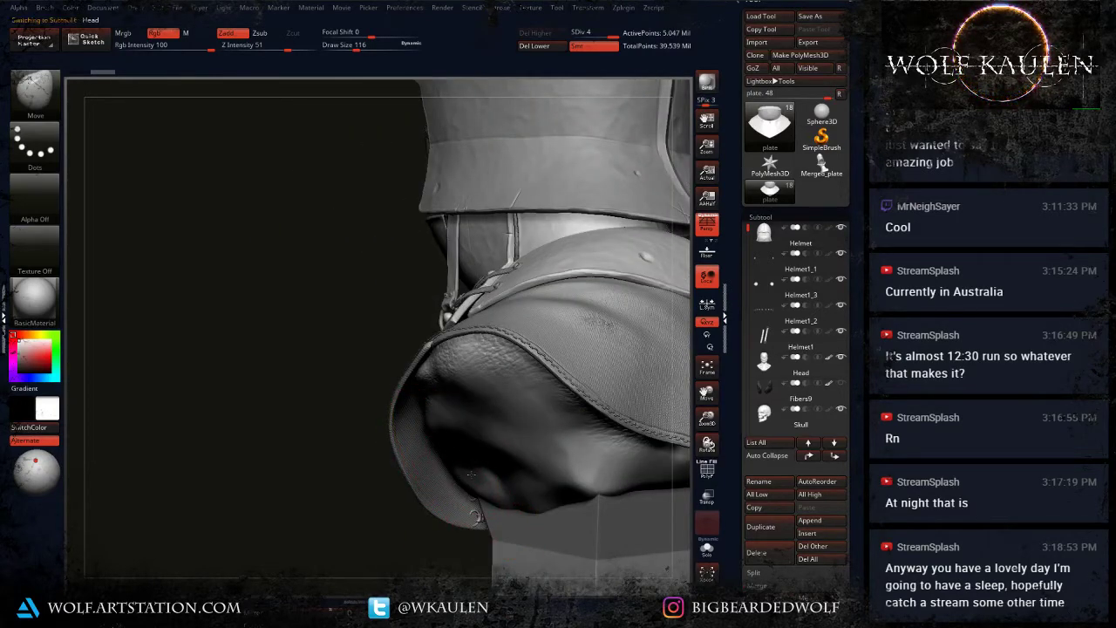
drag(471, 470, 411, 539)
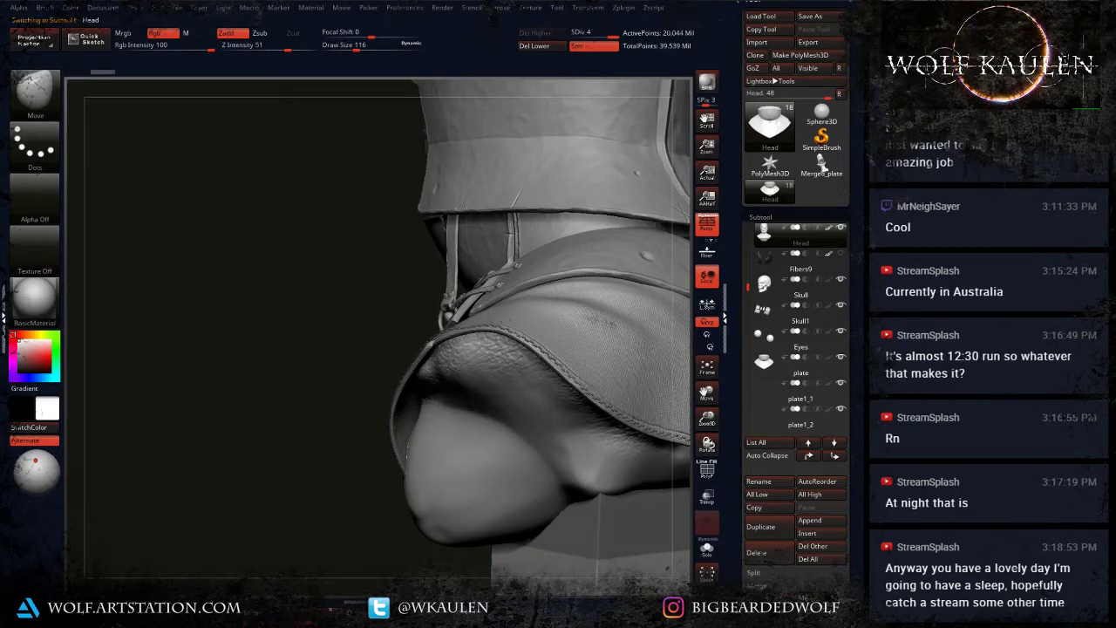
drag(331, 488, 514, 523)
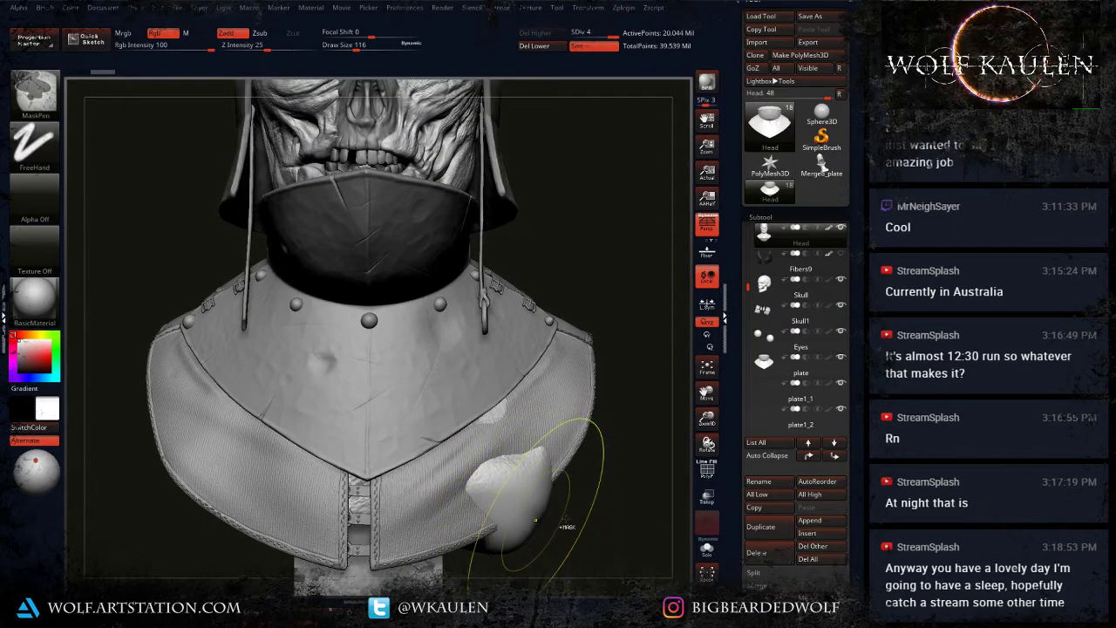
key(ctrl+z)
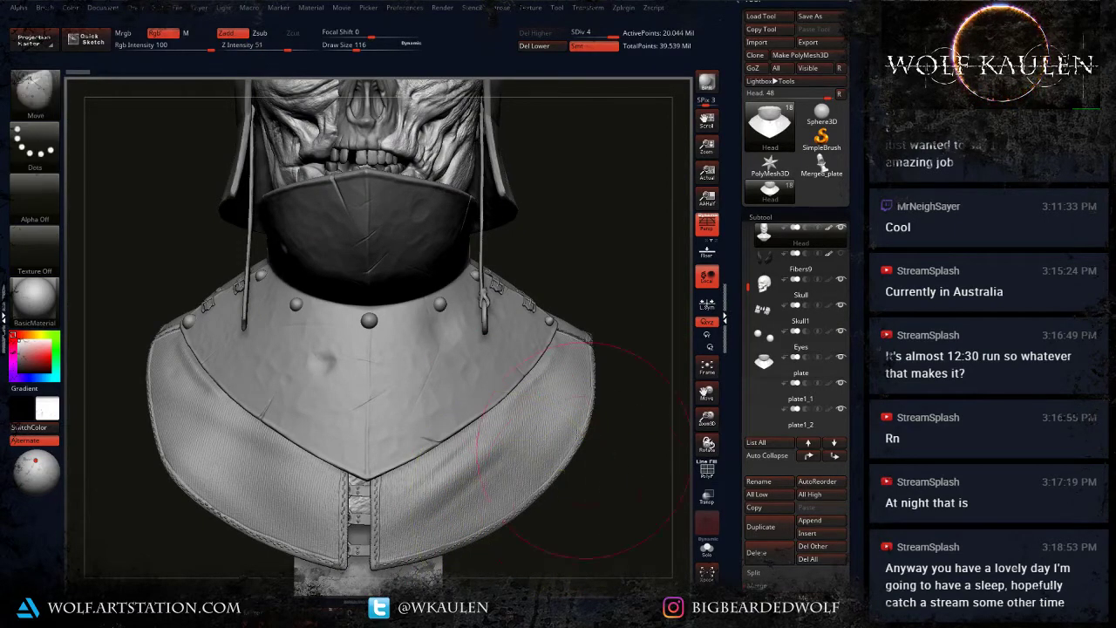
Step: Create a merged copy of the bust's subtools as a separate tool and return to the original bust
alt+drag(585, 450, 588, 615)
drag(610, 488, 563, 426)
key(ctrl+m)
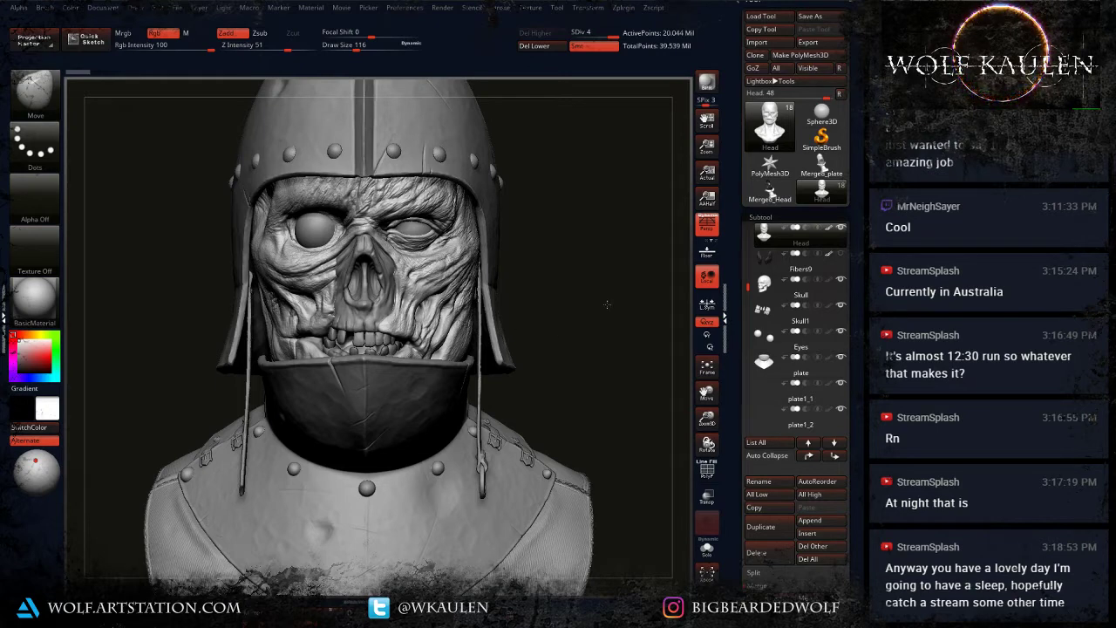
mouse_move(248, 4)
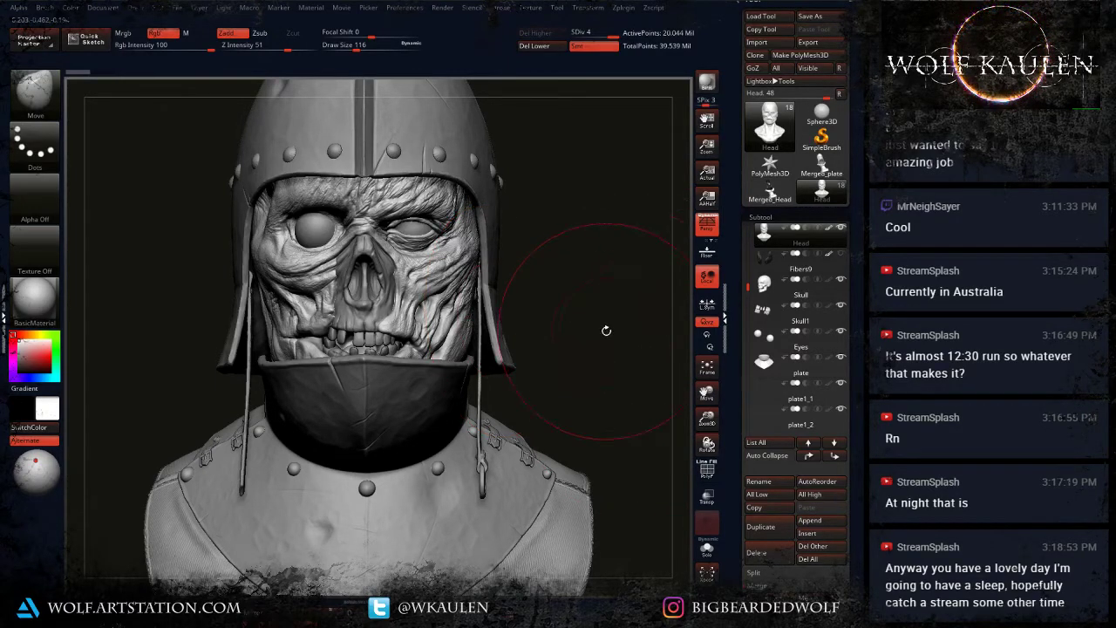
mouse_move(570, 351)
mouse_down()
mouse_move(506, 340)
mouse_move(597, 319)
mouse_up()
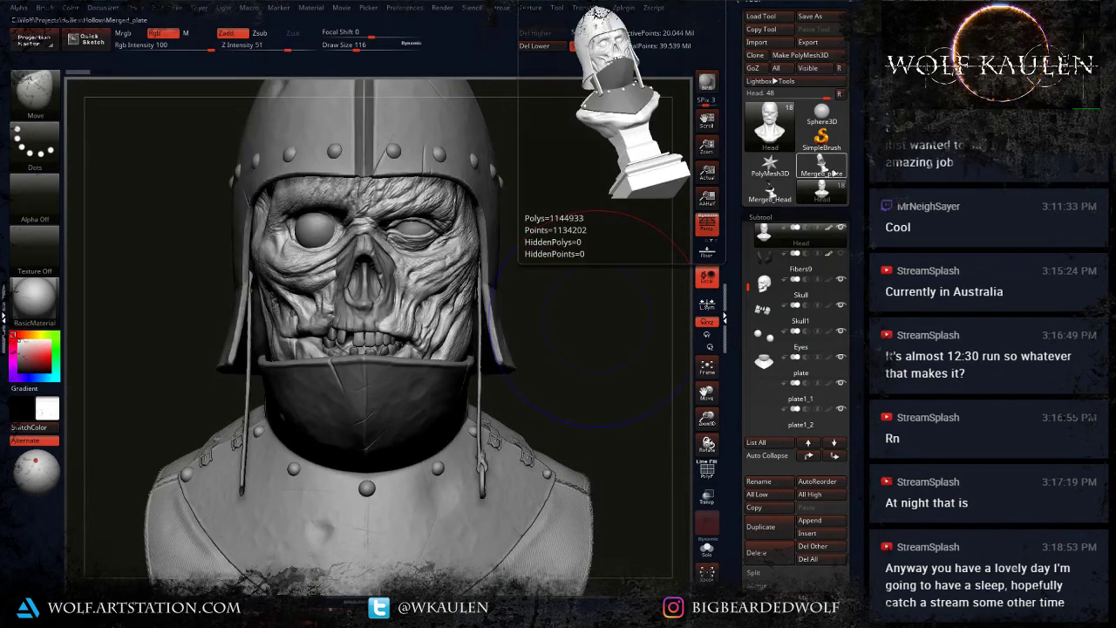
Step: Switch to the Merged_plate tool and examine the earlier bust's helmet and face from several angles
click(832, 174)
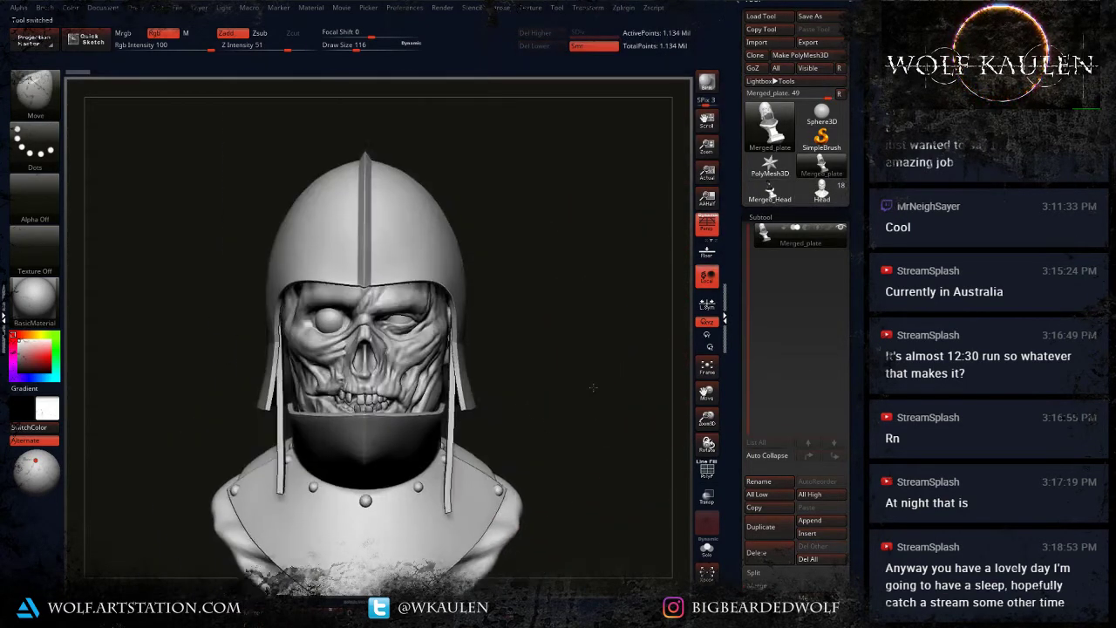
drag(593, 387, 549, 435)
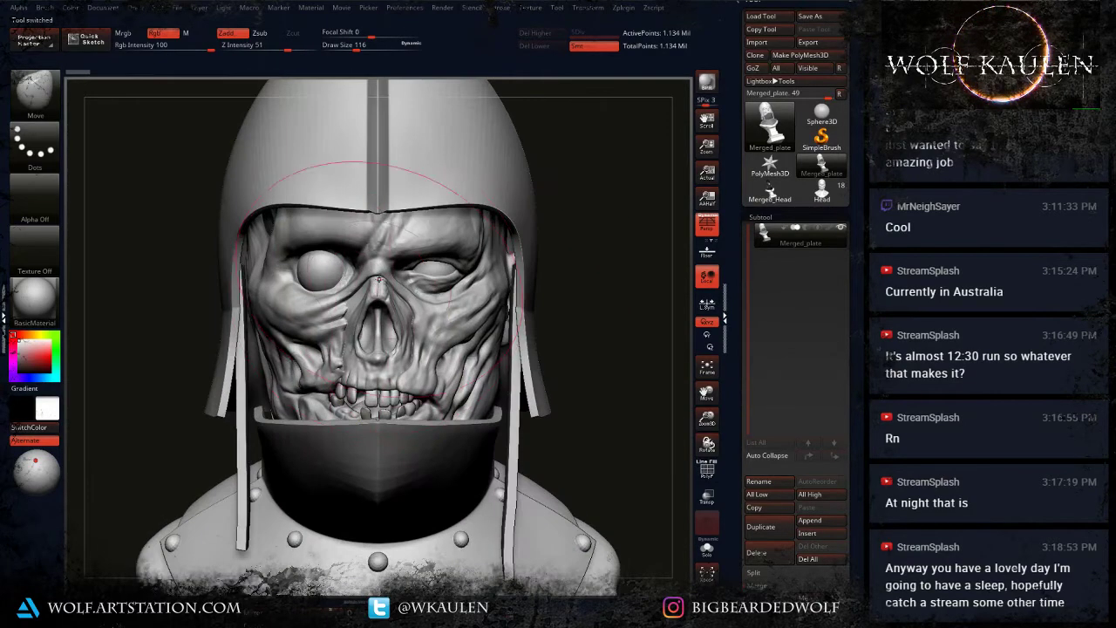
ctrl+right_drag(378, 280, 379, 353)
right_drag(310, 384, 377, 366)
alt+right_drag(392, 436, 345, 298)
alt+right_drag(549, 156, 369, 436)
alt+right_drag(501, 247, 469, 386)
right_drag(470, 386, 545, 242)
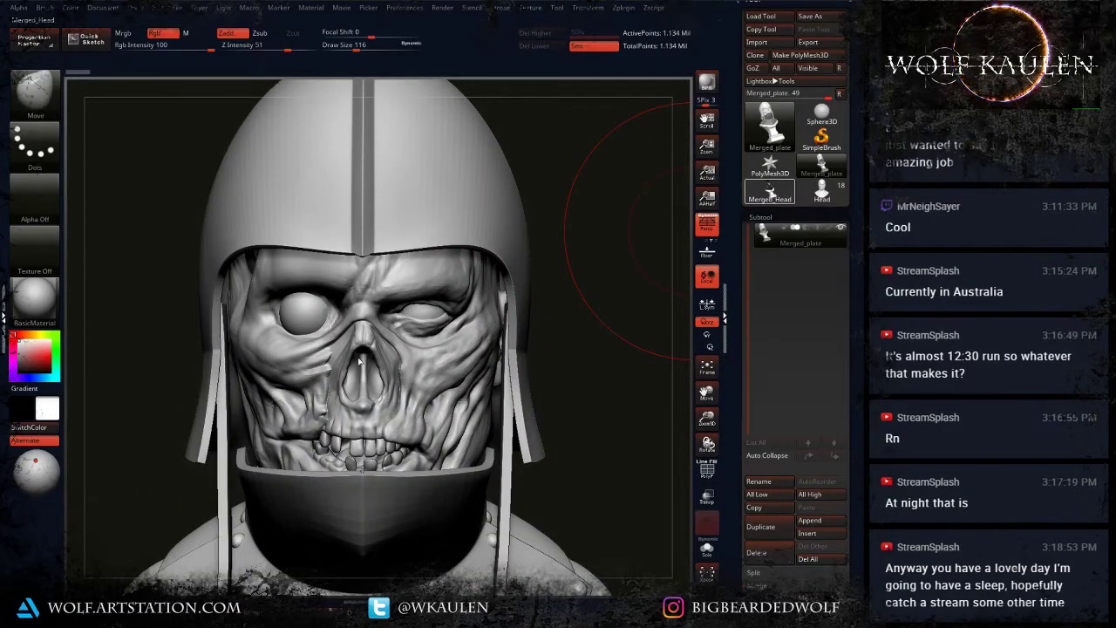
Step: Switch to the Merged_Head tool and clear its mask
click(770, 191)
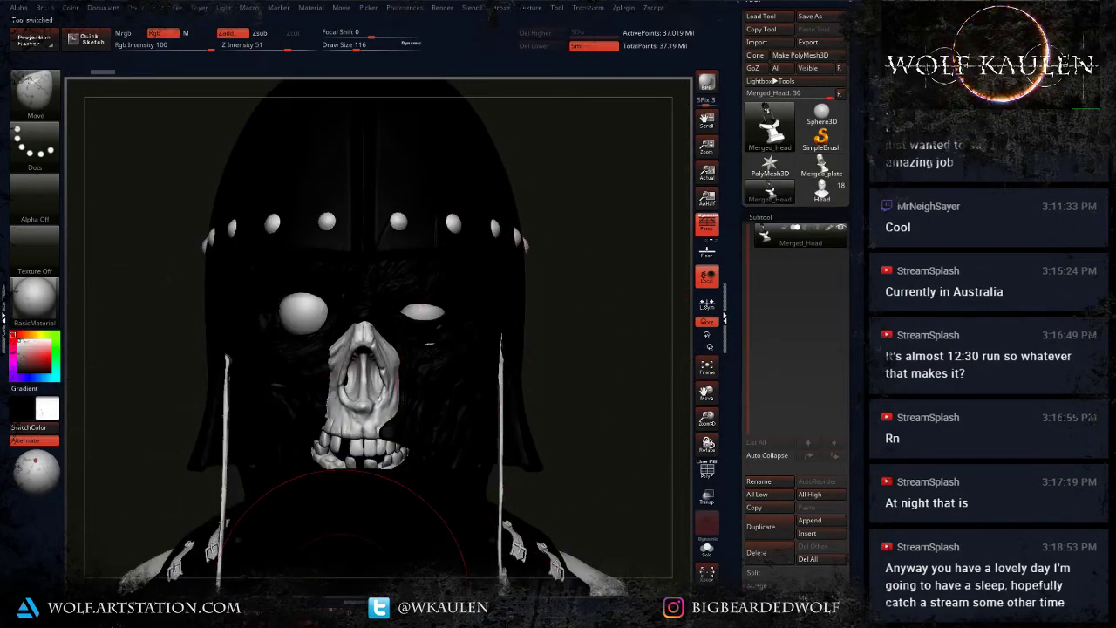
ctrl+drag(634, 375, 572, 421)
Step: Examine the merged bust's helmet, face, neck plate and leather collar from the front and side
alt+right_drag(611, 443, 601, 359)
alt+right_drag(541, 487, 532, 188)
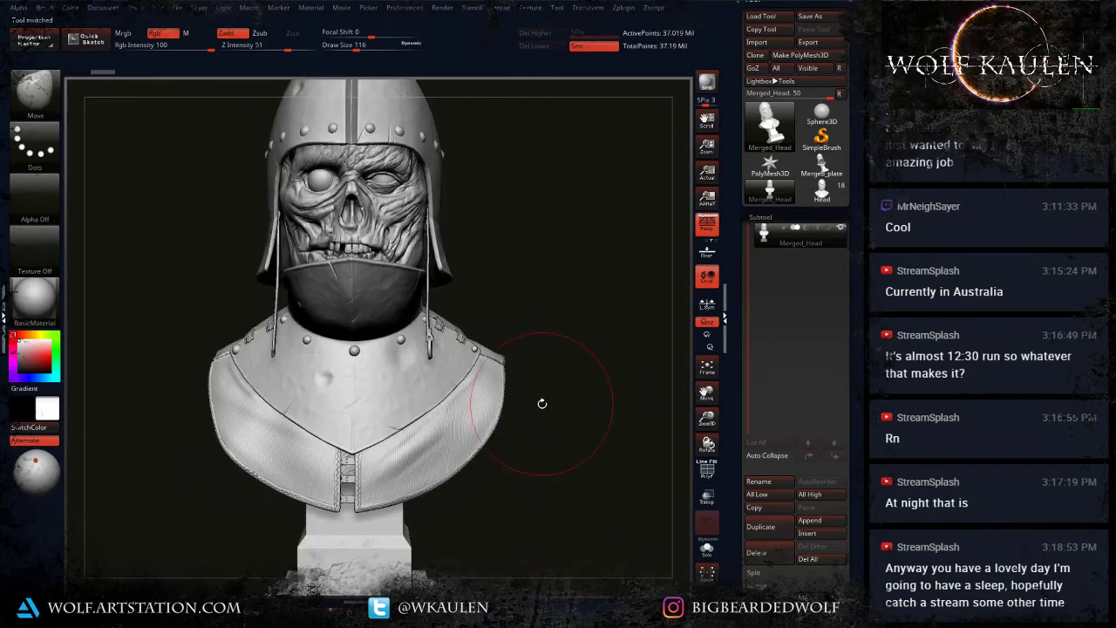
right_drag(500, 402, 349, 400)
drag(531, 399, 553, 402)
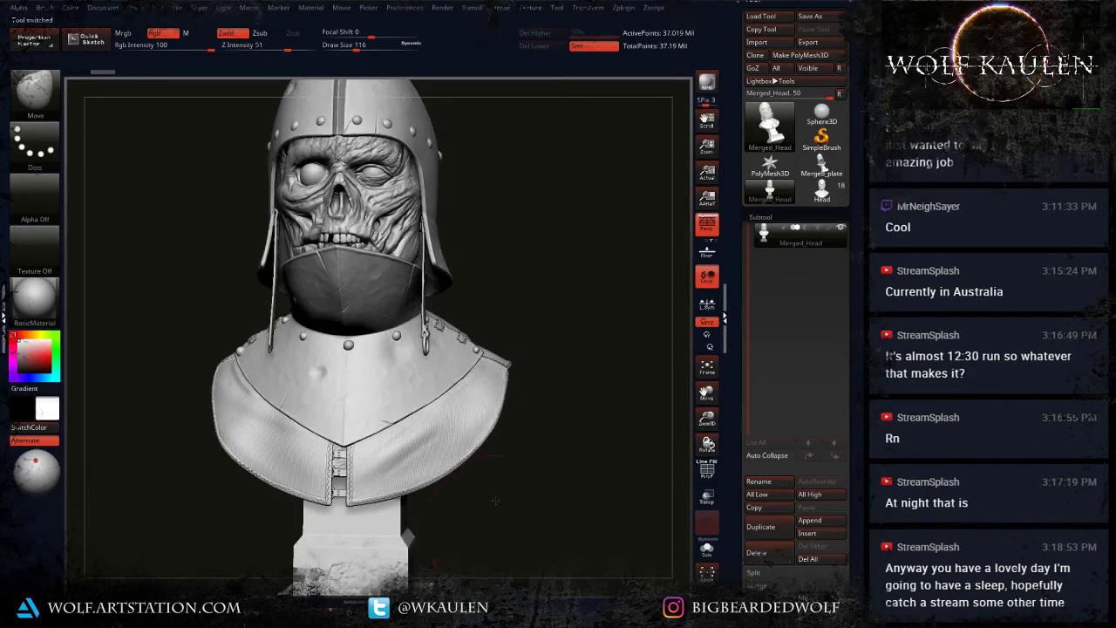
alt+drag(507, 504, 525, 227)
alt+drag(525, 304, 526, 344)
alt+drag(522, 244, 490, 573)
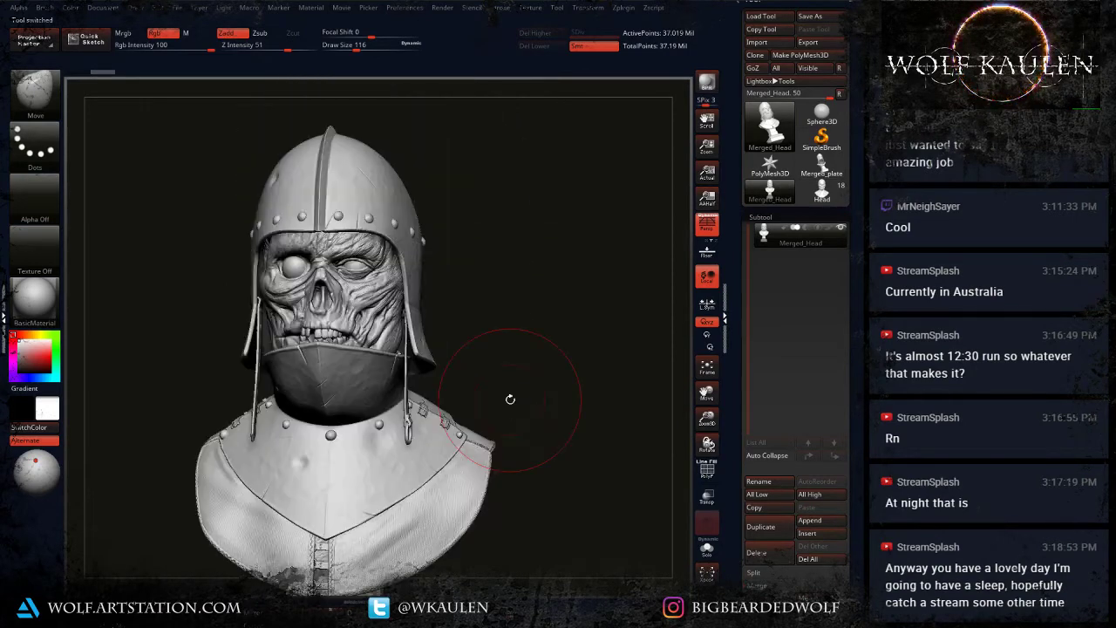
drag(511, 401, 305, 423)
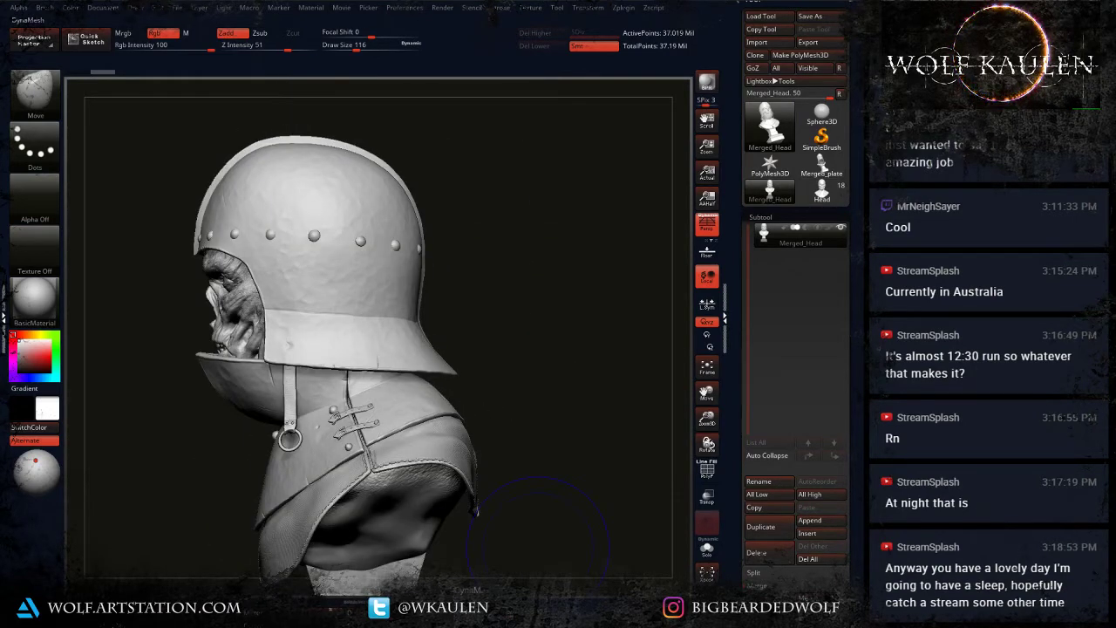
drag(573, 380, 549, 379)
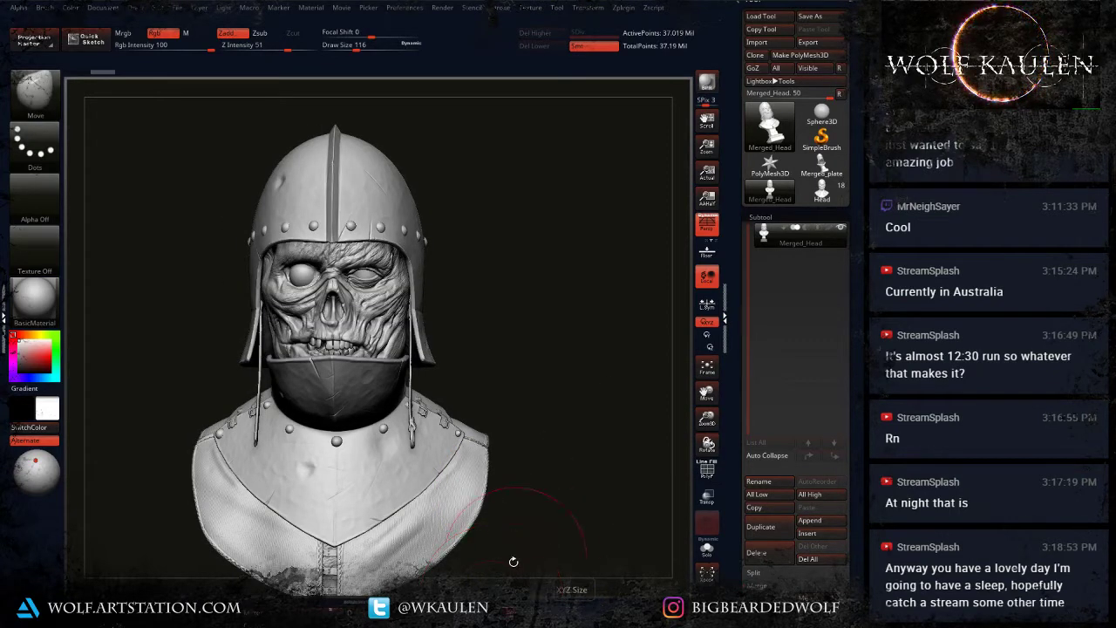
Step: Remesh the merged bust with DynaMesh and inspect the neck plate, buckles and leather edge up close
click(478, 598)
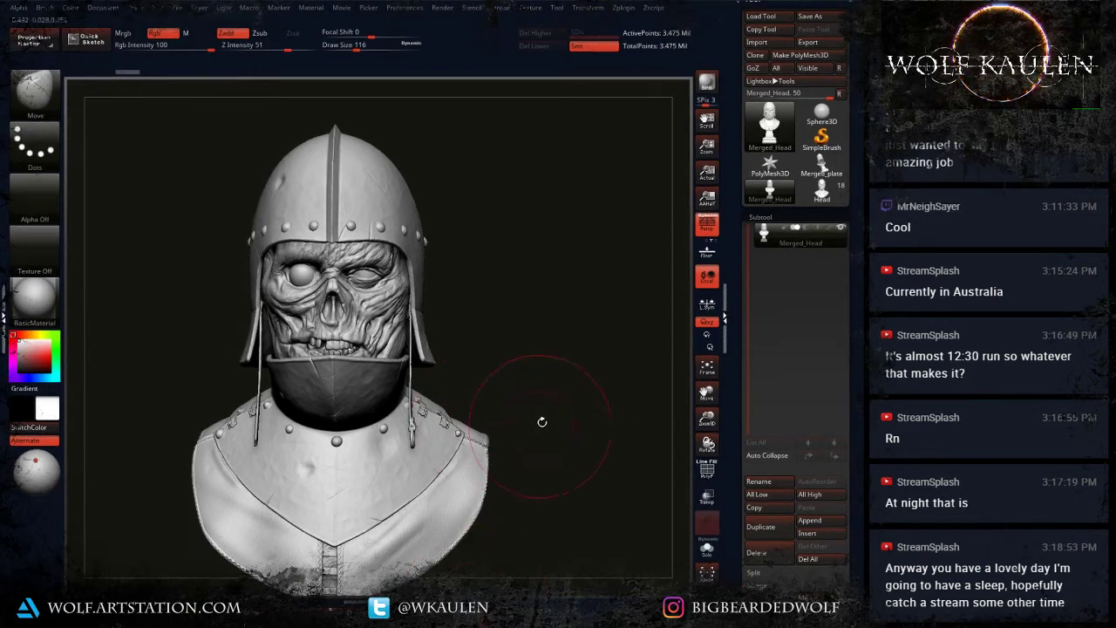
alt+right_drag(503, 356, 513, 308)
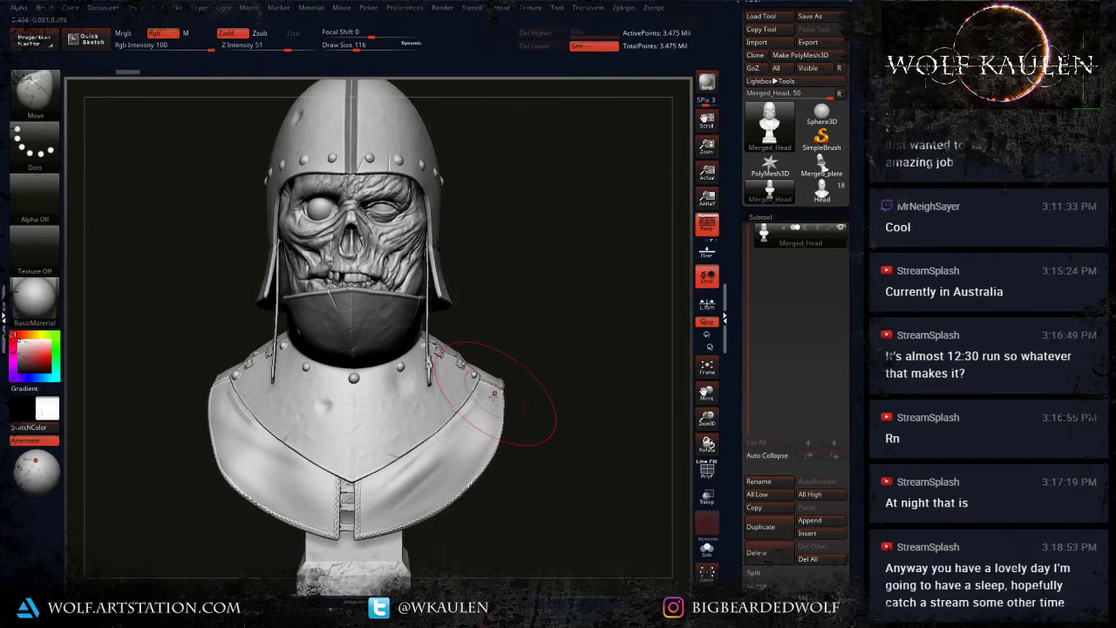
right_drag(482, 433, 456, 458)
mouse_move(466, 416)
ctrl+right_down()
mouse_move(490, 480)
mouse_move(471, 427)
ctrl+right_up()
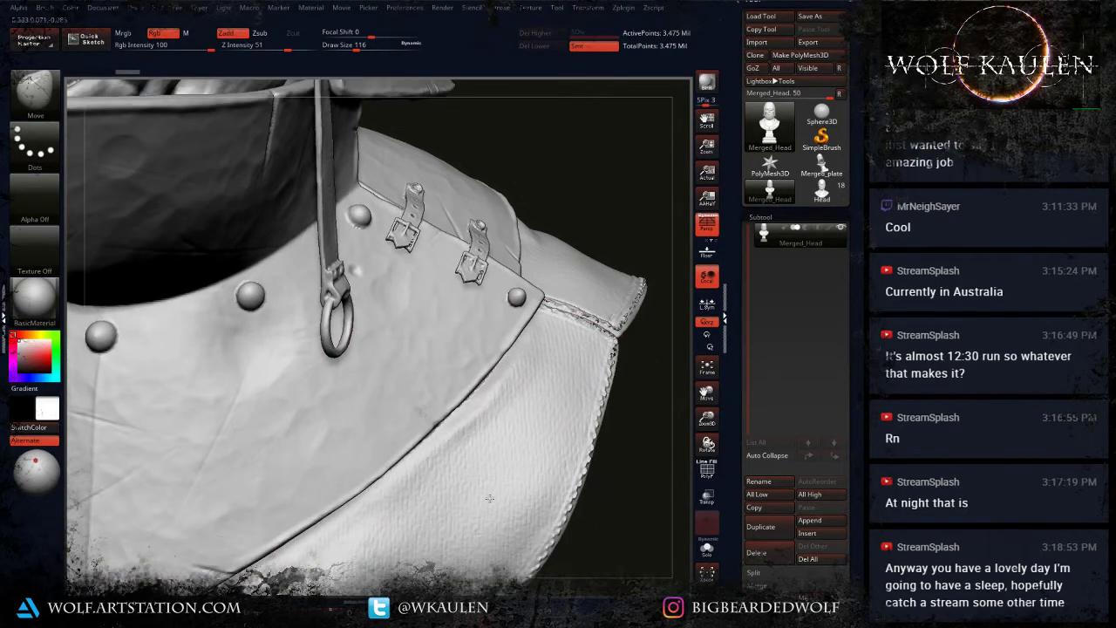
alt+right_drag(427, 291, 428, 175)
right_drag(366, 296, 441, 300)
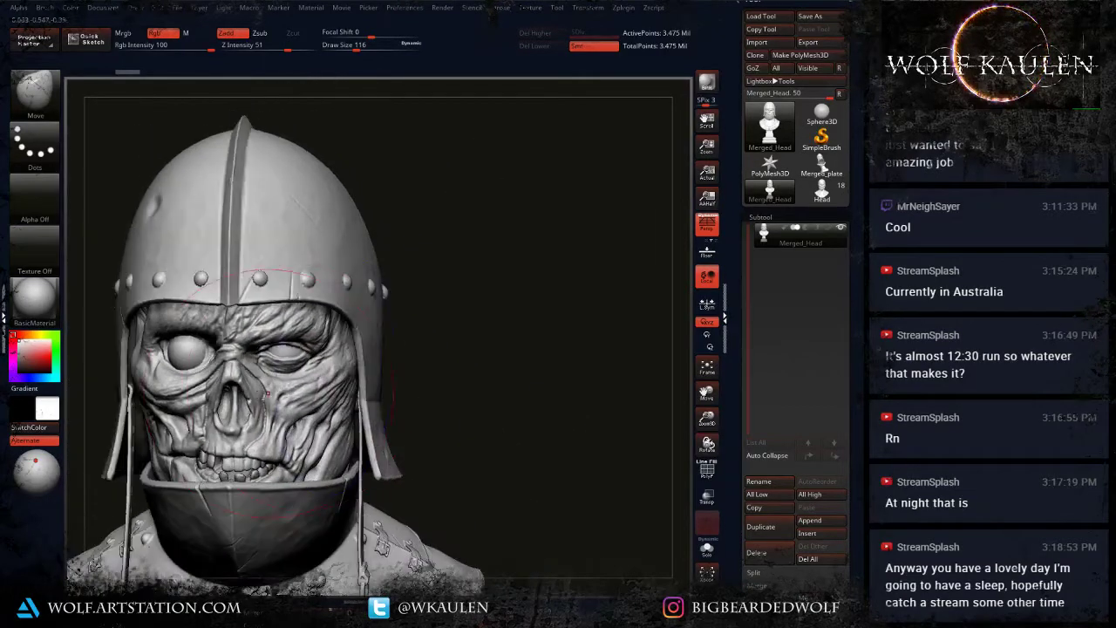
Step: Examine the remeshed bust's face, chin guard, collar and helmet for surviving detail
mouse_move(244, 410)
ctrl+right_down()
mouse_move(244, 485)
mouse_move(349, 437)
mouse_move(389, 364)
mouse_move(401, 229)
ctrl+right_up()
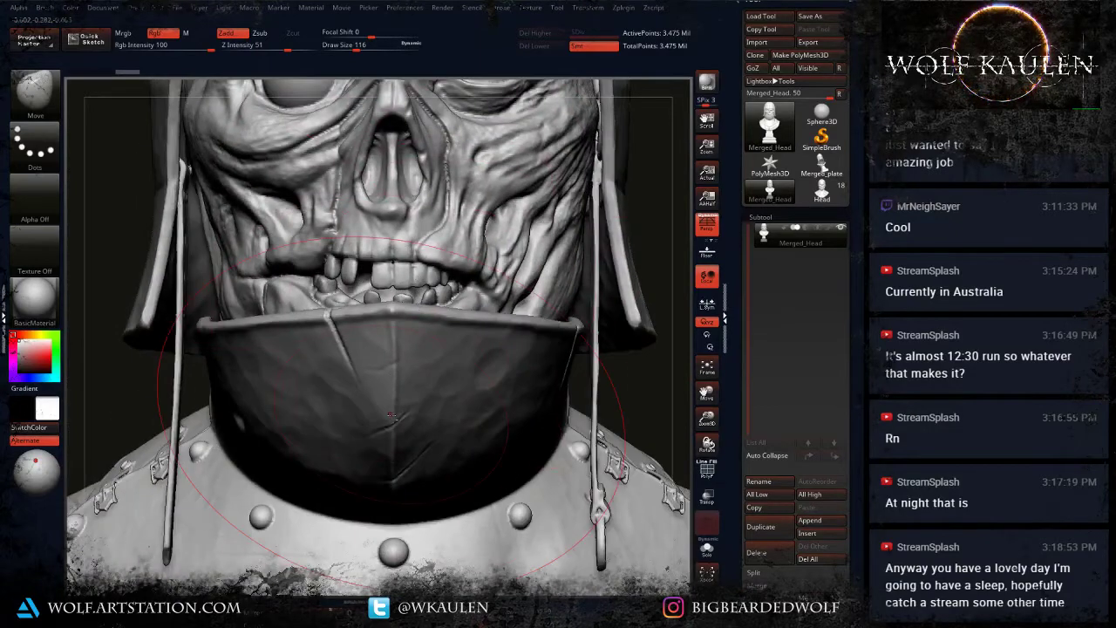
alt+right_drag(391, 415, 377, 114)
alt+right_drag(377, 558, 376, 200)
mouse_move(380, 330)
alt+right_down()
mouse_move(378, 258)
mouse_move(416, 286)
mouse_move(424, 254)
mouse_move(428, 358)
alt+right_up()
right_drag(440, 410, 375, 411)
alt+right_drag(376, 266, 373, 409)
alt+right_drag(375, 148, 379, 372)
ctrl+right_drag(379, 372, 355, 266)
ctrl+right_drag(374, 514, 390, 407)
ctrl+right_drag(391, 407, 387, 347)
alt+right_drag(333, 466, 361, 387)
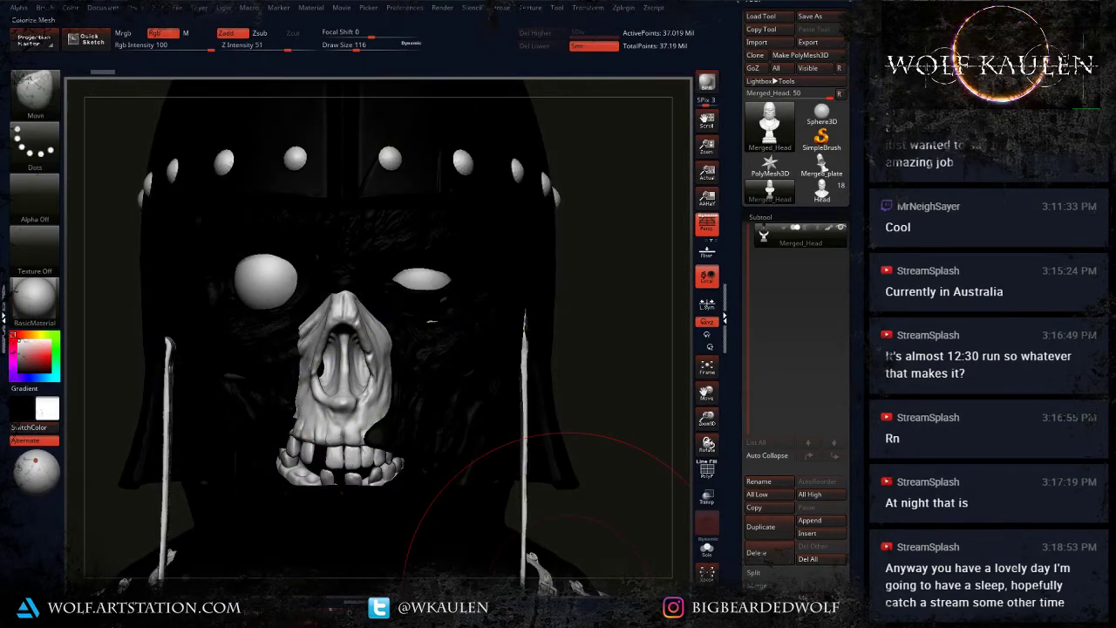
Step: Clear the mask from the restored Merged_Head mesh and remesh it with DynaMesh at a higher resolution
click(568, 604)
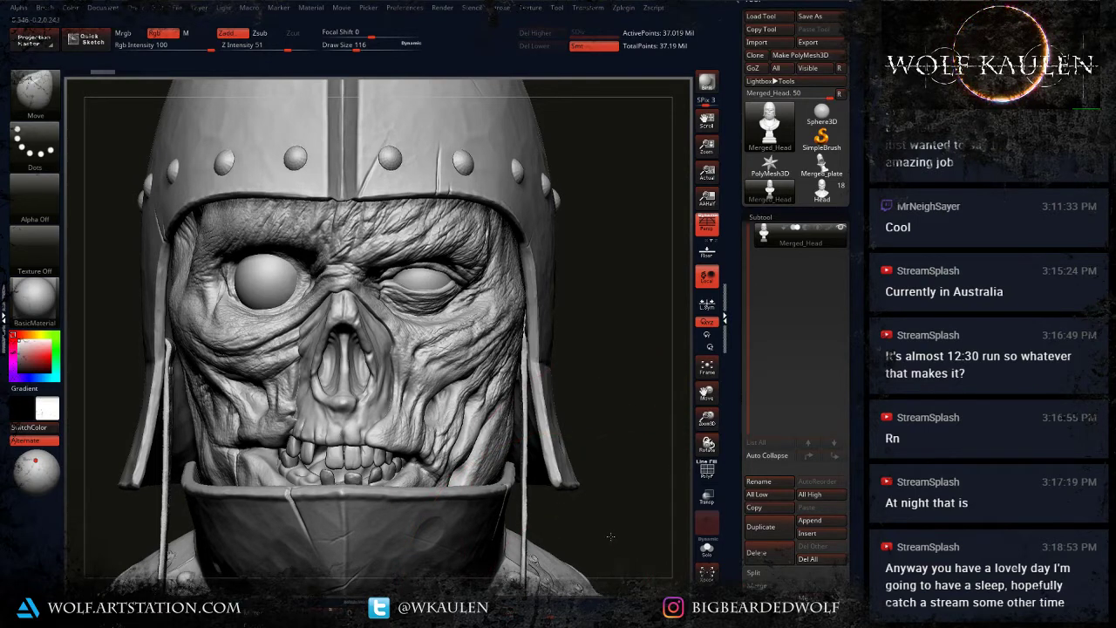
drag(609, 537, 616, 533)
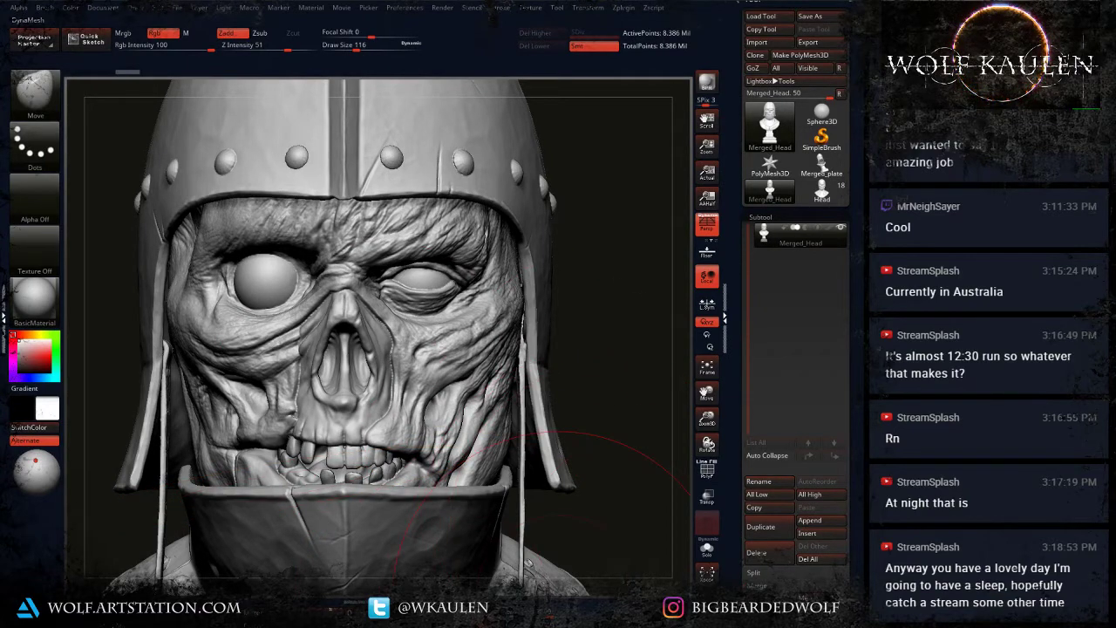
Step: Examine the remeshed bust's collar, underside, pedestal and rear leather for meshing errors
alt+right_drag(569, 525, 562, 162)
alt+right_drag(525, 514, 526, 279)
right_drag(421, 525, 478, 384)
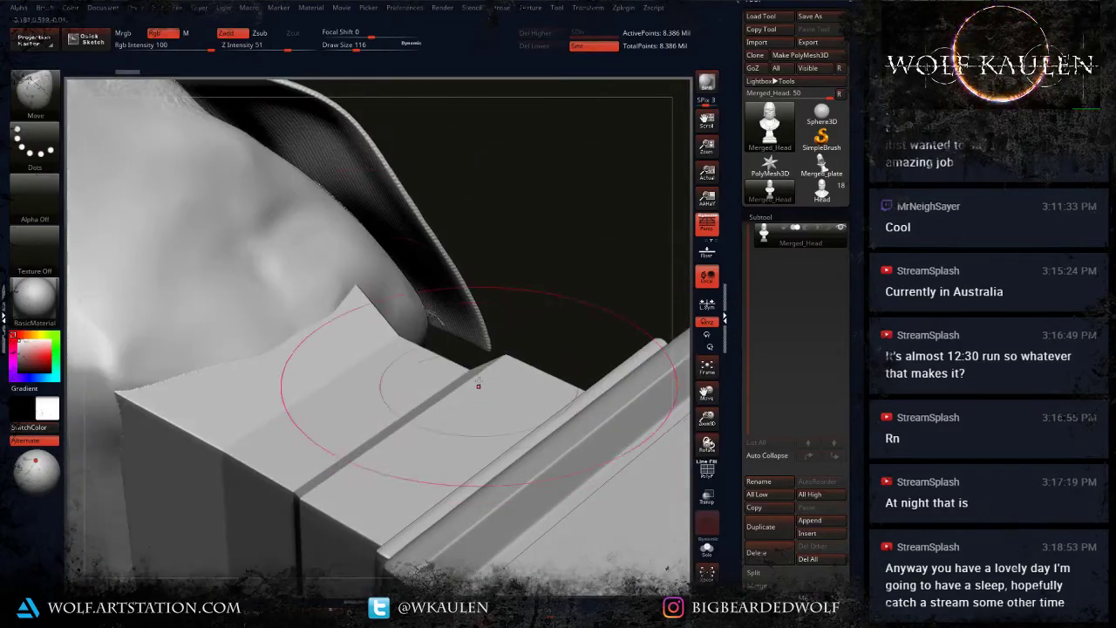
right_drag(436, 320, 388, 411)
ctrl+right_drag(481, 341, 347, 582)
right_drag(482, 468, 209, 500)
right_drag(488, 384, 349, 414)
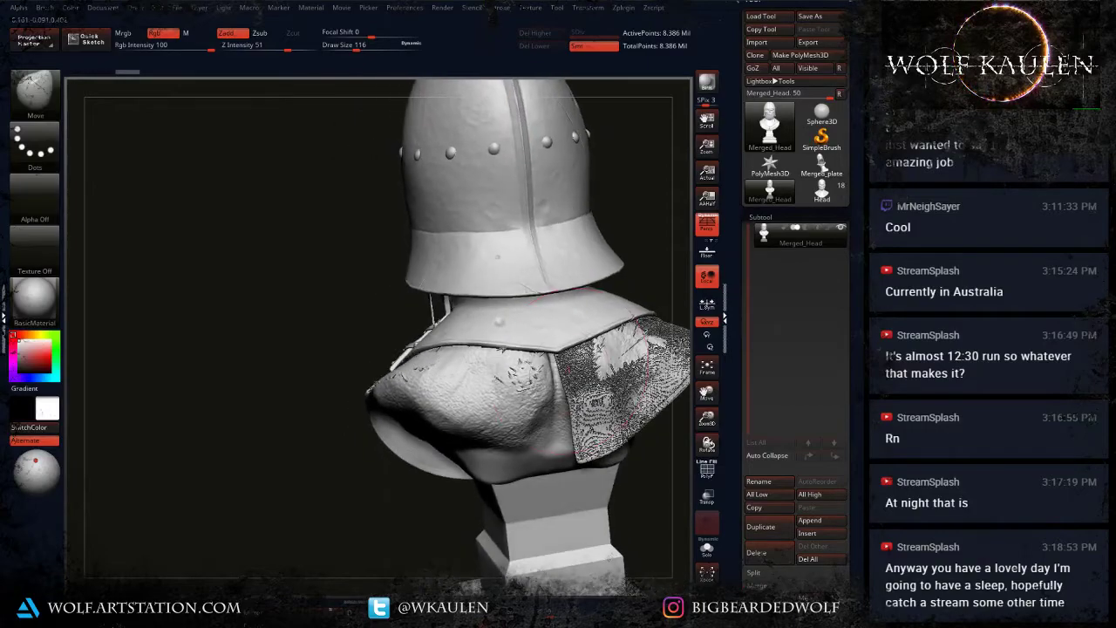
mouse_move(592, 392)
ctrl+right_down()
mouse_move(568, 336)
mouse_move(375, 322)
mouse_move(428, 386)
mouse_move(406, 436)
mouse_move(343, 349)
mouse_move(405, 327)
mouse_move(419, 371)
mouse_move(497, 410)
mouse_move(388, 440)
ctrl+right_up()
alt+right_drag(410, 365, 632, 277)
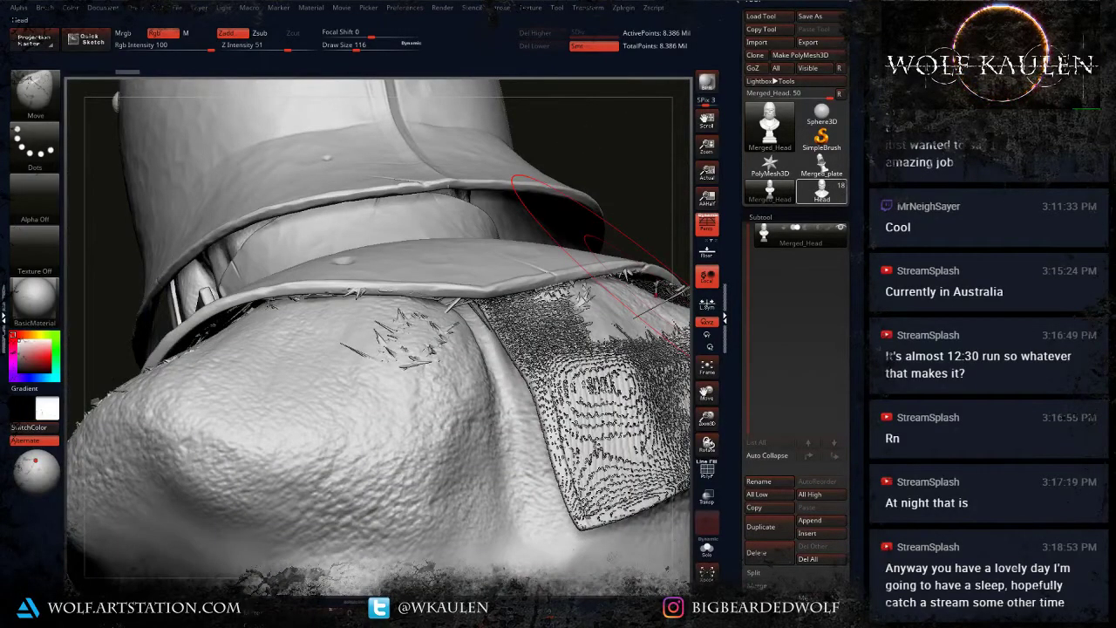
Step: Return to the original bust tool, select the leather subtool and isolate it
click(821, 190)
alt+click(447, 503)
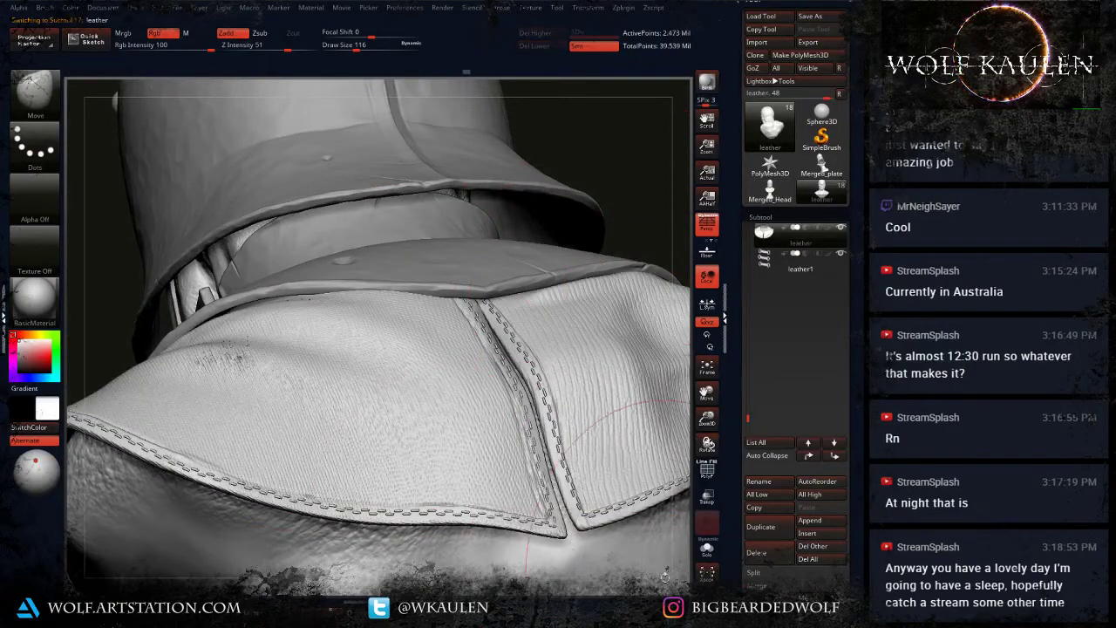
click(701, 553)
Step: Examine the isolated leather's inner side, edges and thickness, checking its wireframe and the whole piece in view
right_drag(342, 435, 362, 384)
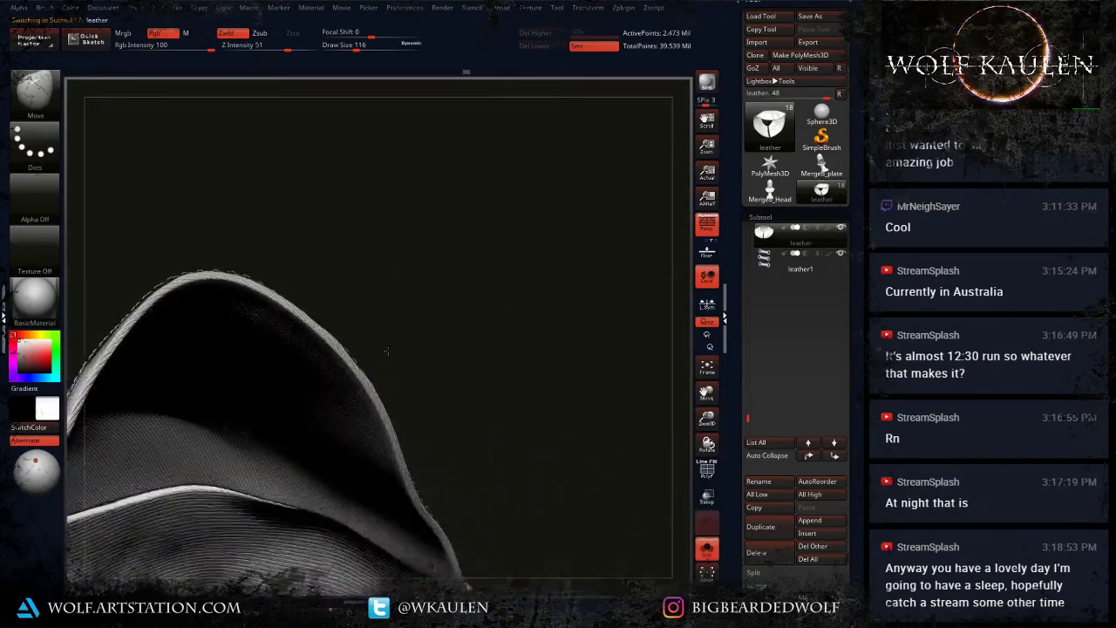
right_drag(354, 342, 488, 375)
right_drag(417, 265, 272, 209)
ctrl+right_drag(272, 292, 438, 323)
drag(394, 327, 384, 301)
right_drag(384, 301, 373, 419)
key(shift+f)
key(shift+f)
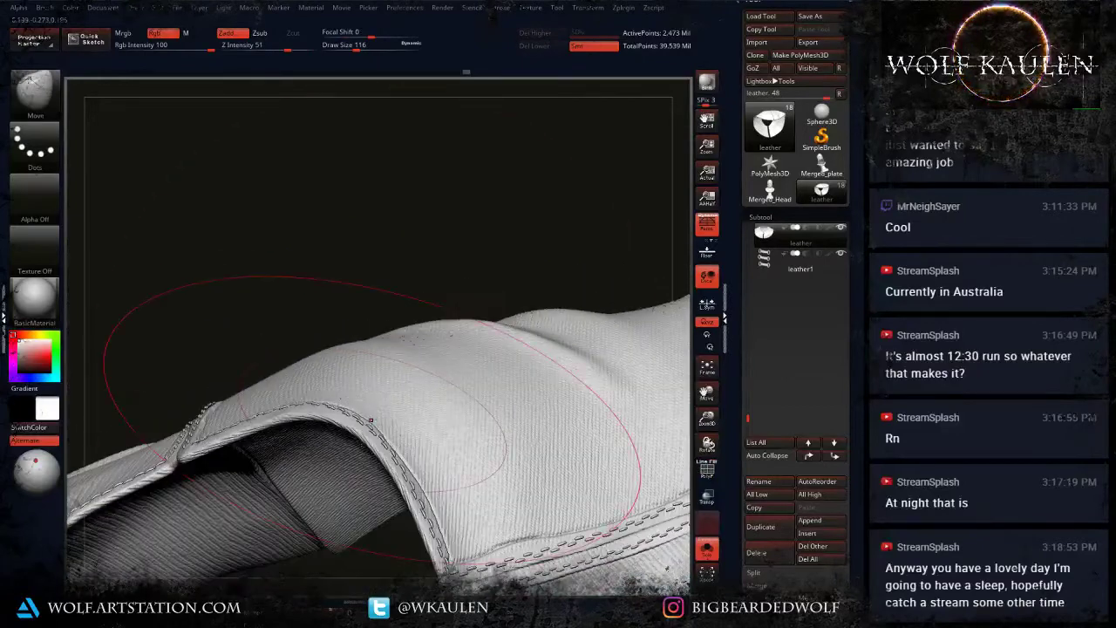
key(f)
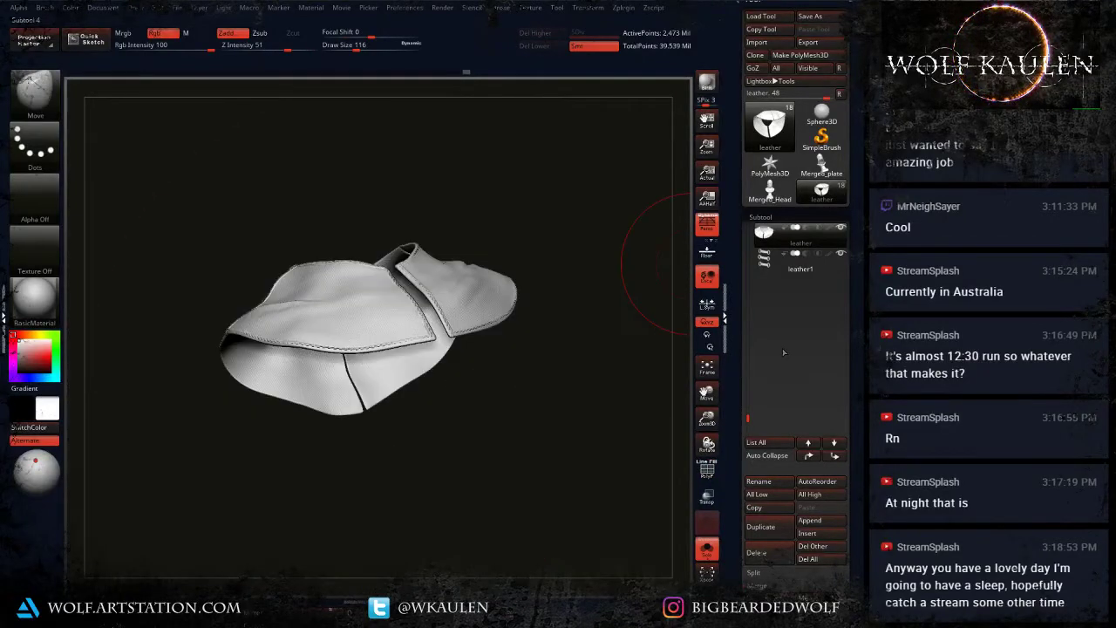
right_drag(480, 479, 419, 392)
right_drag(456, 279, 447, 378)
Step: Inspect the leather1 straps' wireframe in isolation and show the other subtools again
key(shift+f)
alt+right_drag(355, 355, 314, 440)
key(f)
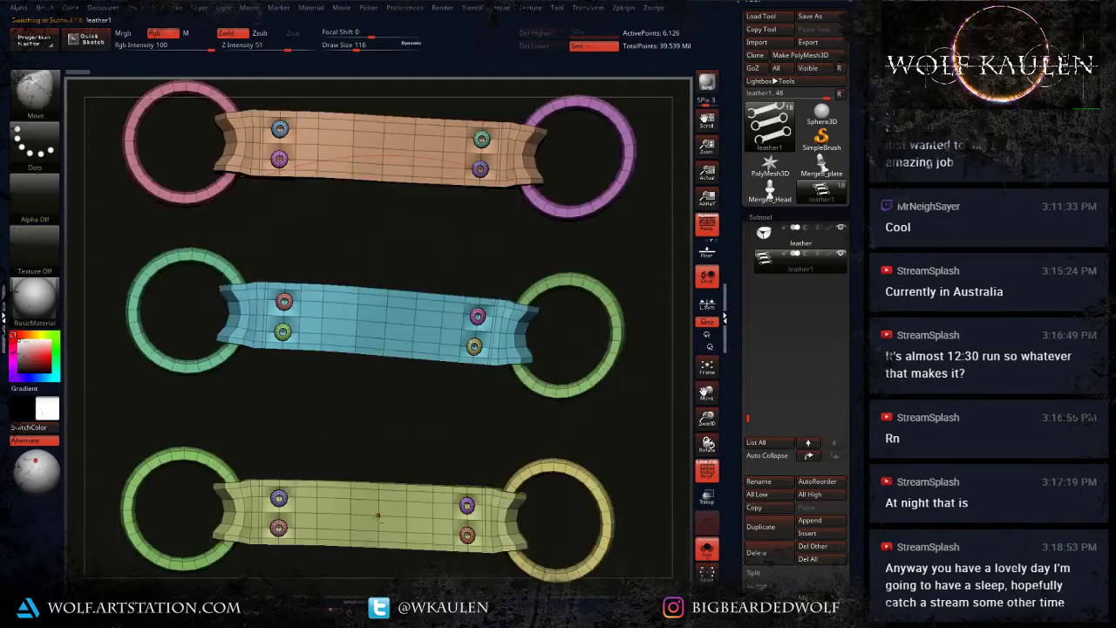
alt+right_drag(380, 519, 407, 318)
key(shift+f)
alt+right_drag(389, 463, 362, 541)
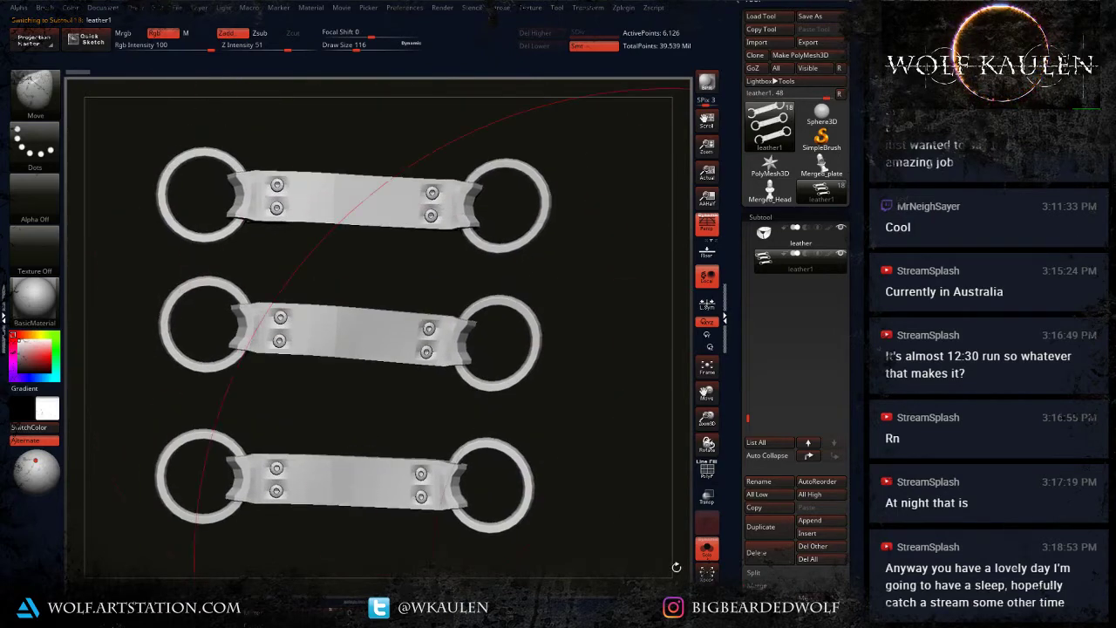
click(707, 549)
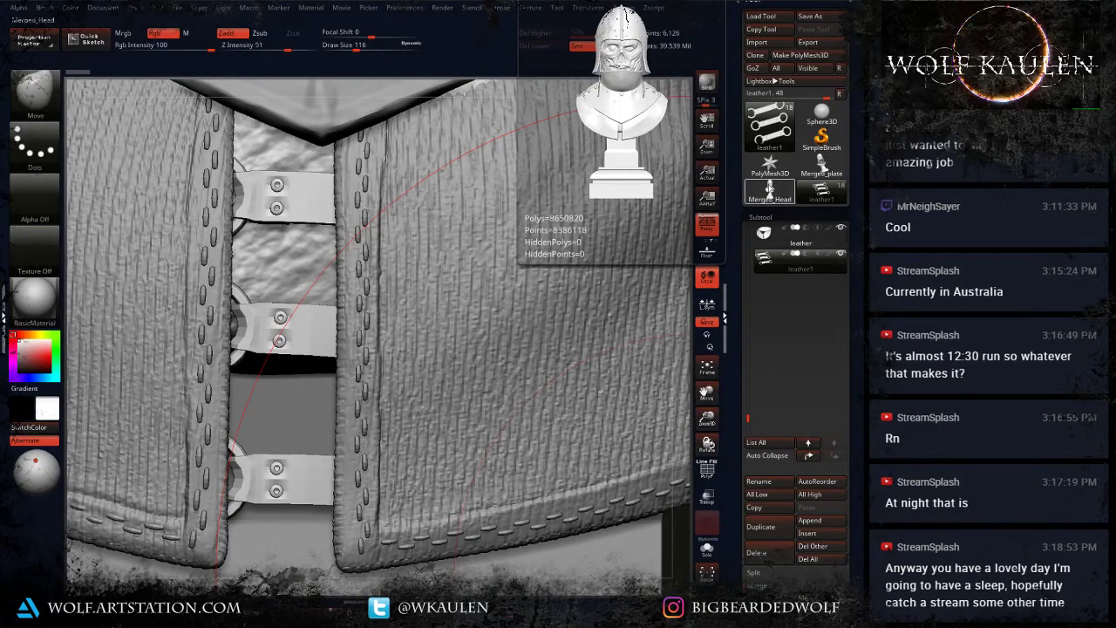
Step: Delete the Merged_plate tool, accepting the deletion warning until the next restart
click(771, 168)
click(757, 554)
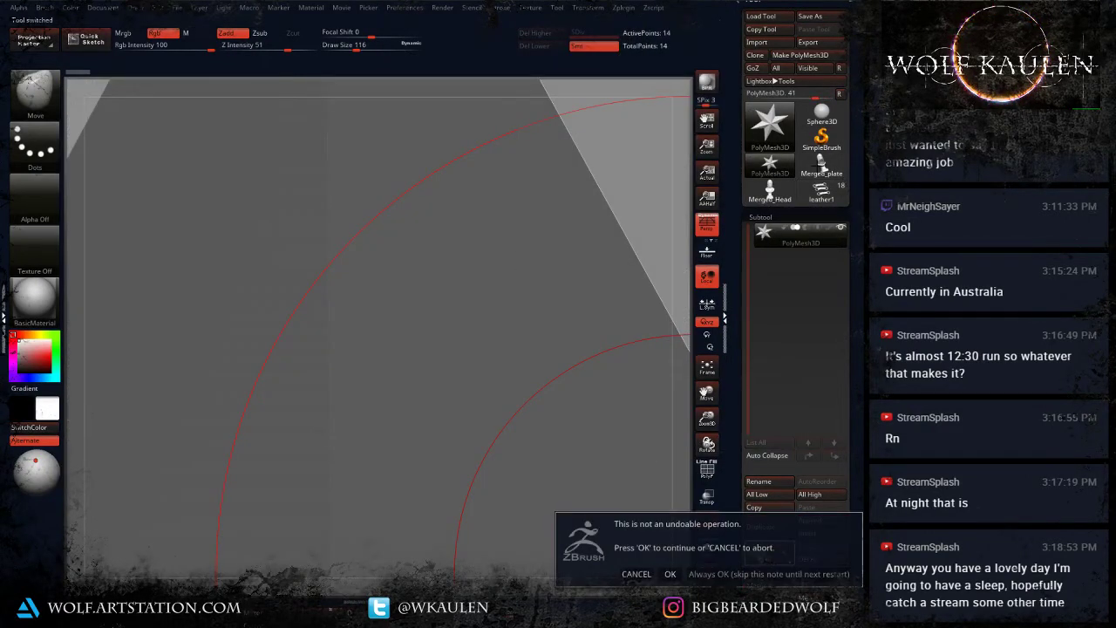
click(769, 574)
click(821, 165)
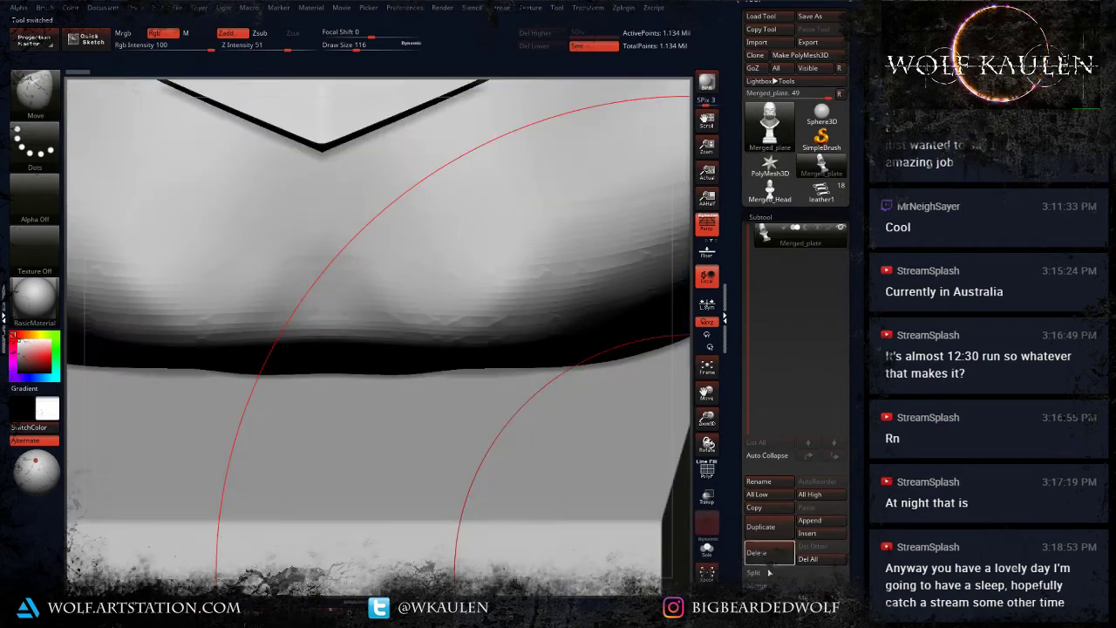
click(764, 561)
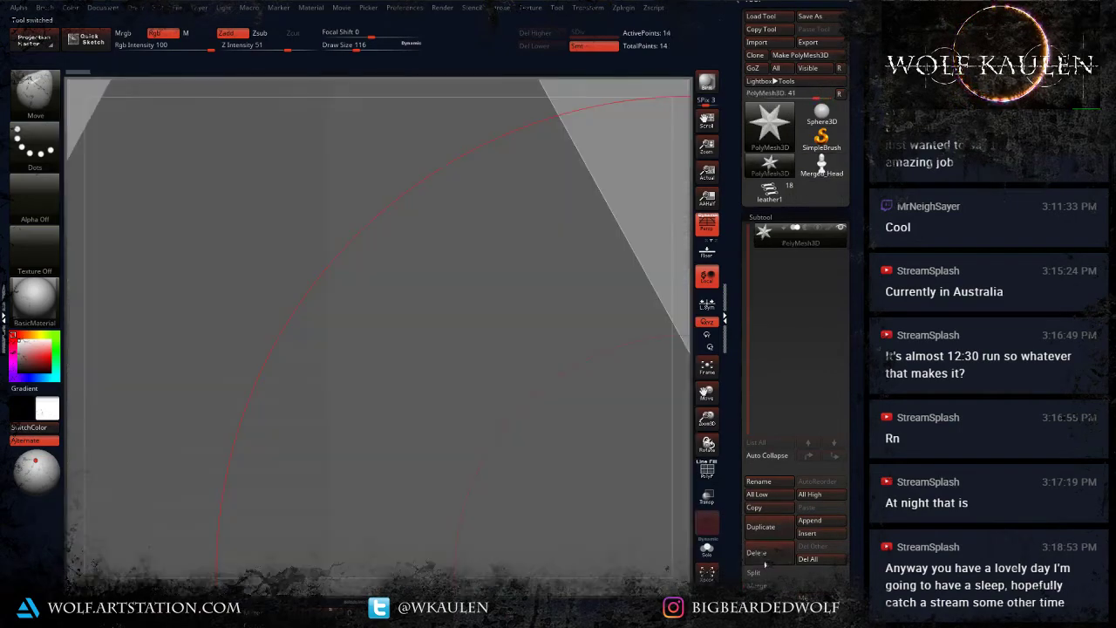
Step: Switch to the Merged_Head tool and examine its chin guard, face, helmet and side straps up close
click(814, 172)
alt+right_drag(432, 366, 389, 601)
right_drag(453, 344, 305, 348)
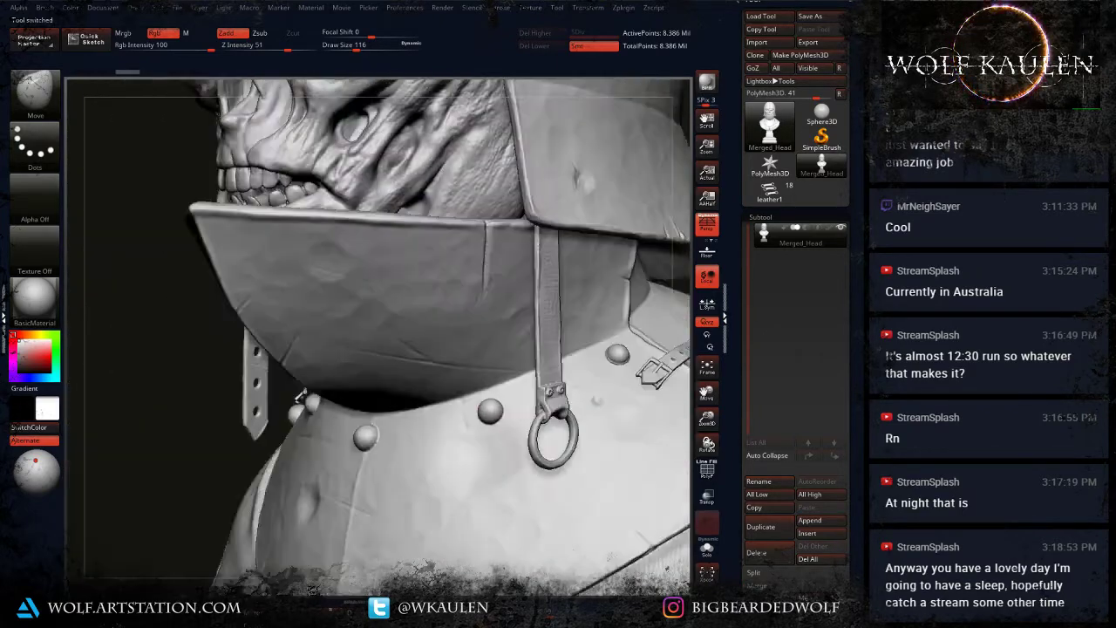
mouse_move(488, 342)
right_down()
mouse_move(429, 342)
mouse_move(404, 328)
mouse_move(422, 335)
mouse_move(411, 319)
mouse_move(469, 331)
right_up()
alt+right_drag(365, 159, 79, 314)
alt+right_drag(333, 296, 516, 409)
alt+right_drag(224, 331, 292, 350)
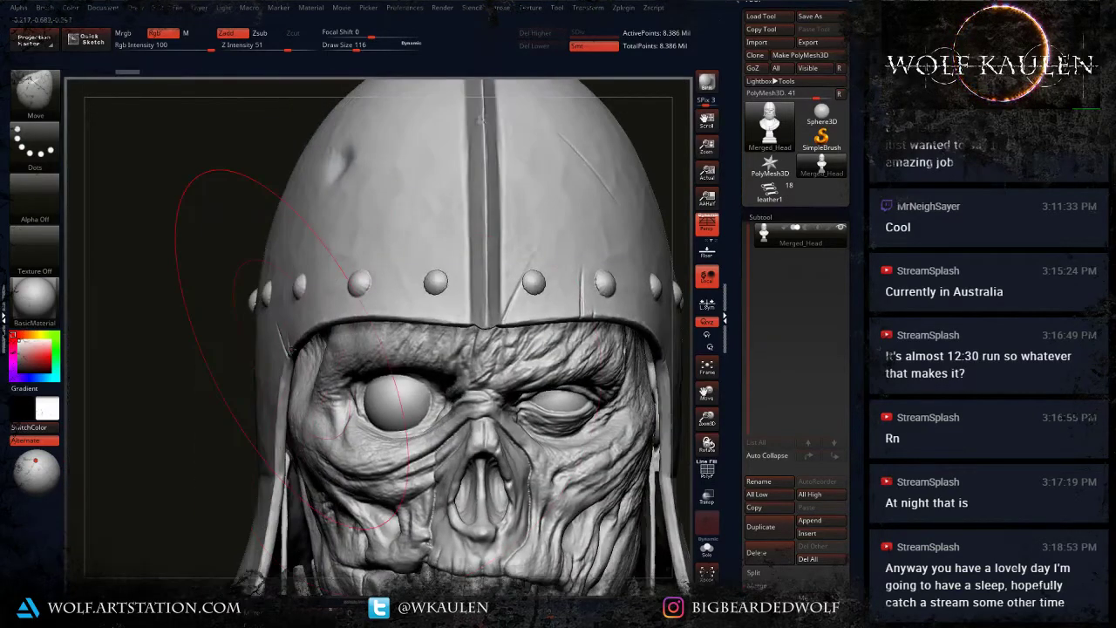
ctrl+right_drag(250, 304, 253, 370)
right_drag(209, 306, 346, 192)
mouse_move(347, 192)
ctrl+right_down()
mouse_move(350, 249)
mouse_move(407, 91)
ctrl+right_up()
alt+right_drag(332, 383, 343, 178)
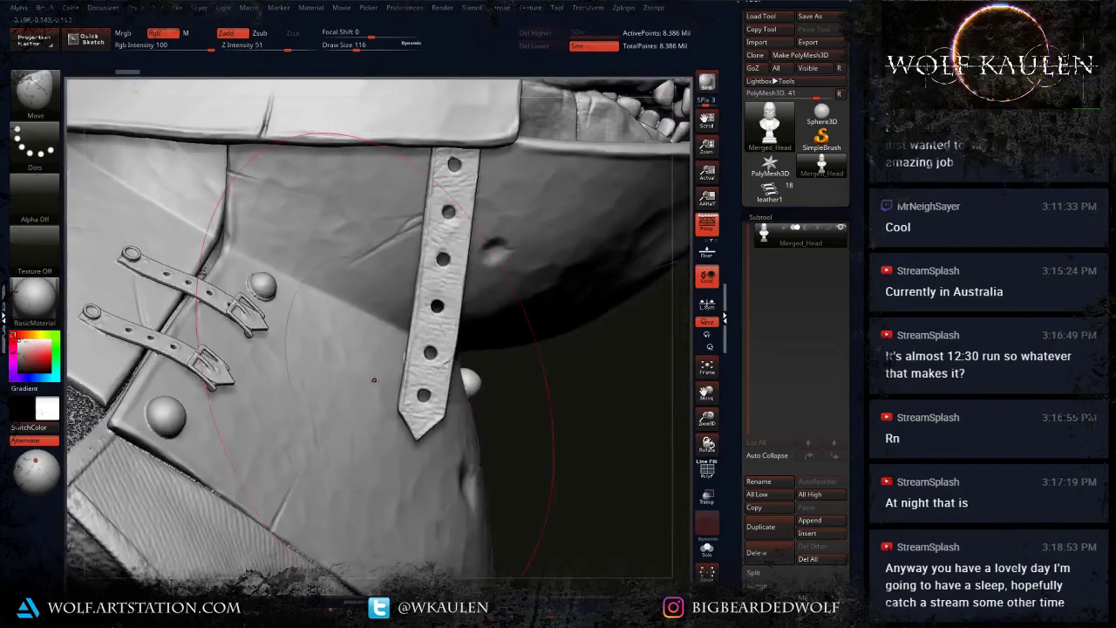
Step: Examine the merged bust's neck plate, front leather and pedestal, ending with an overall front view
right_drag(392, 362, 337, 370)
alt+right_drag(397, 477, 308, 267)
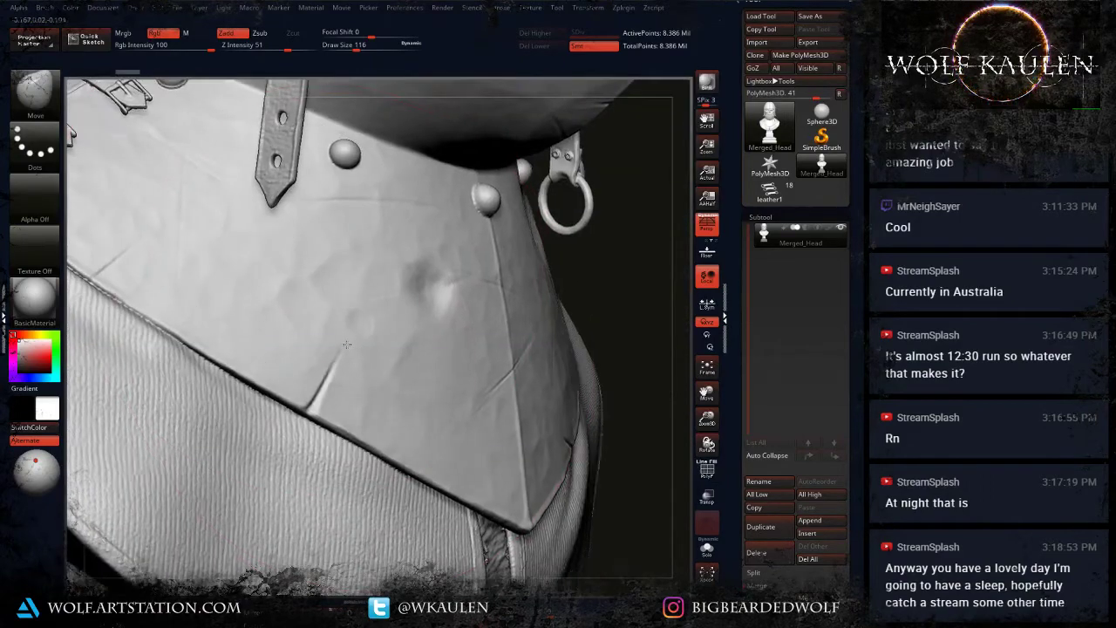
right_drag(510, 446, 316, 104)
right_drag(452, 334, 385, 352)
ctrl+right_drag(462, 427, 441, 228)
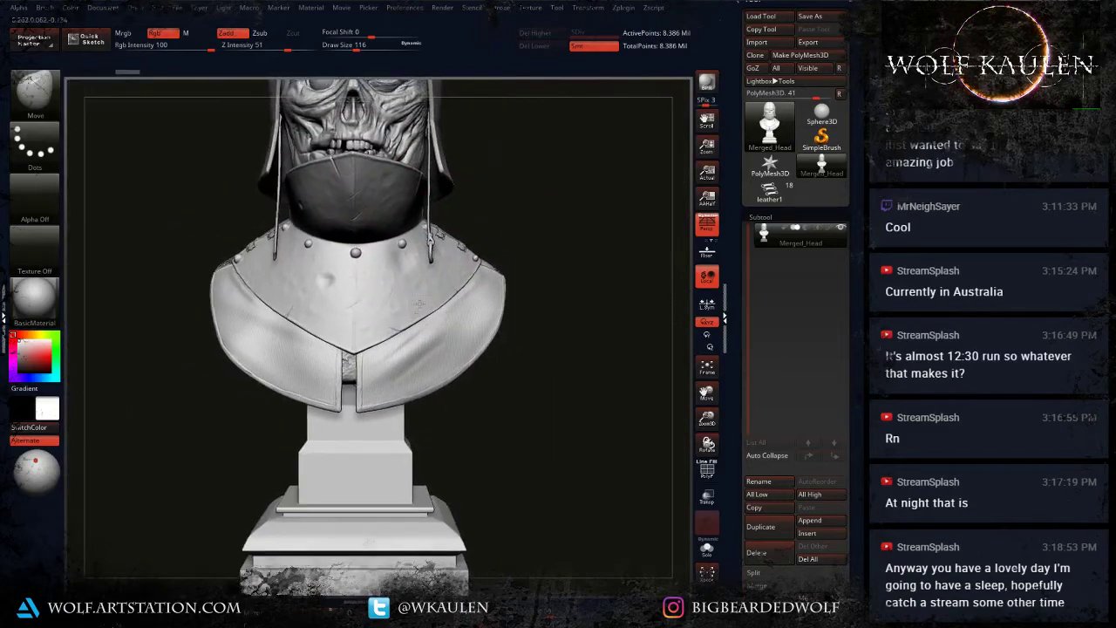
right_drag(456, 341, 407, 327)
drag(395, 289, 462, 340)
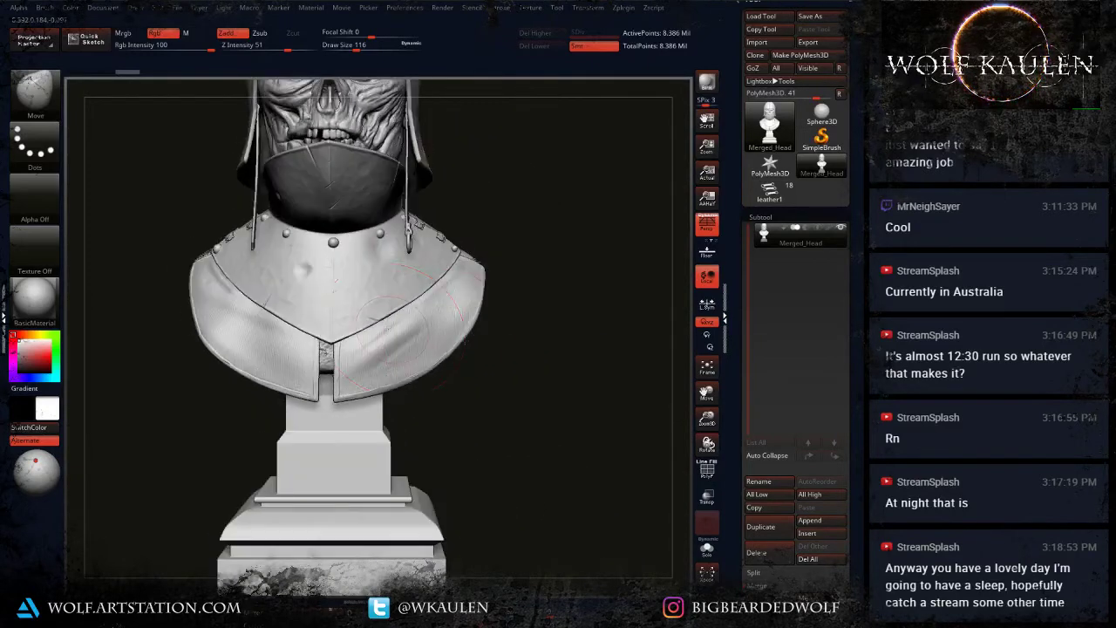
alt+right_drag(379, 324, 454, 440)
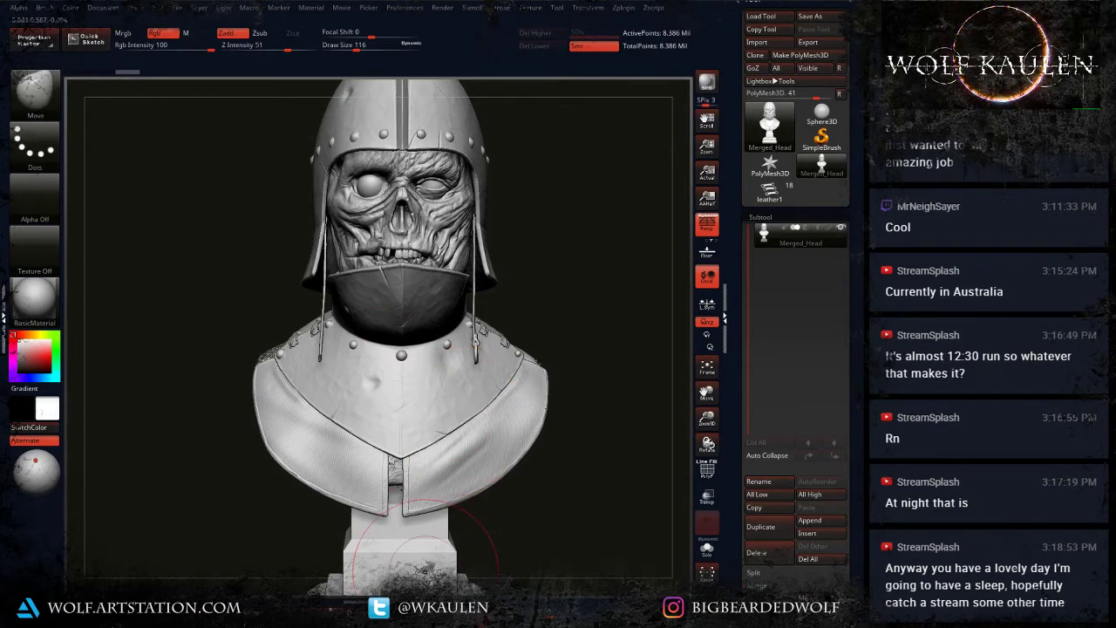
alt+drag(498, 503, 431, 500)
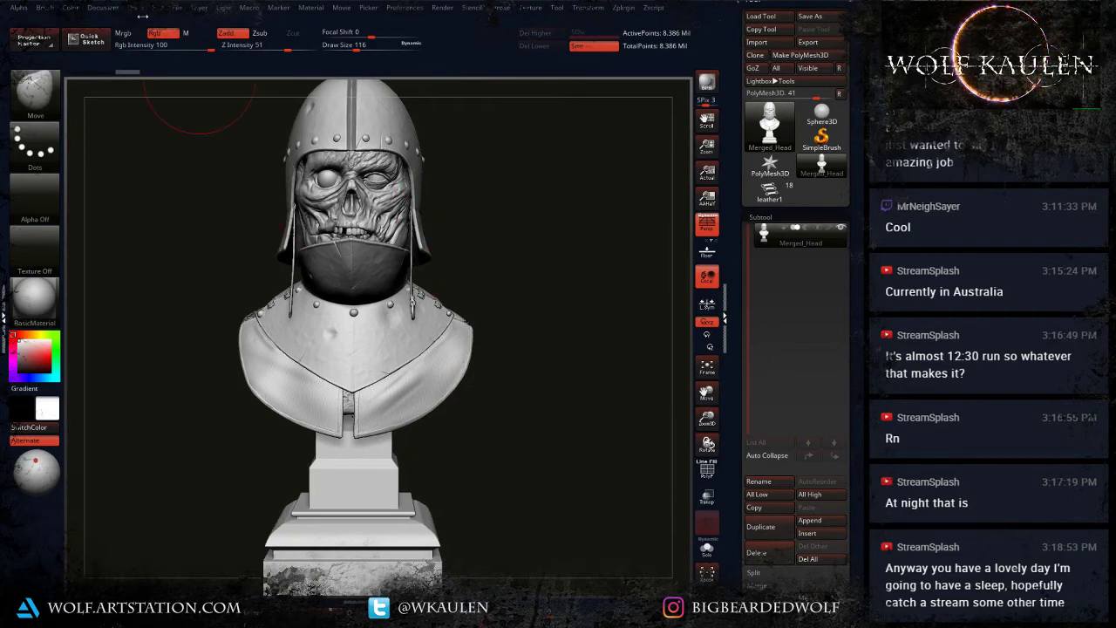
Step: Open the earlier bust project with its separate subtools, discarding the changes to the current project
click(176, 8)
click(202, 29)
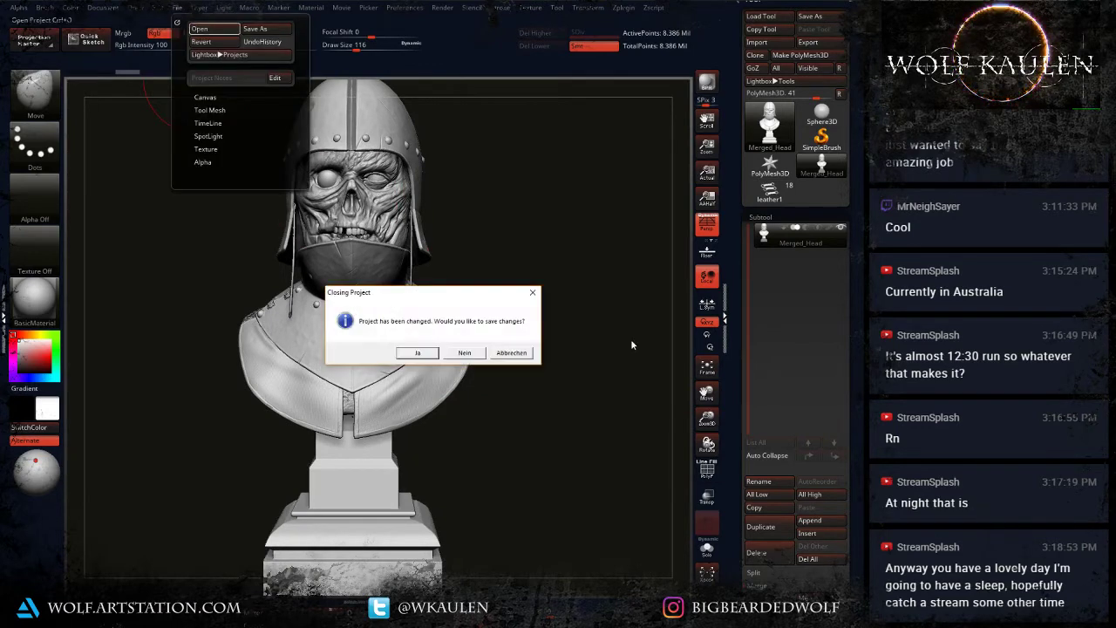
click(467, 350)
double_click(361, 282)
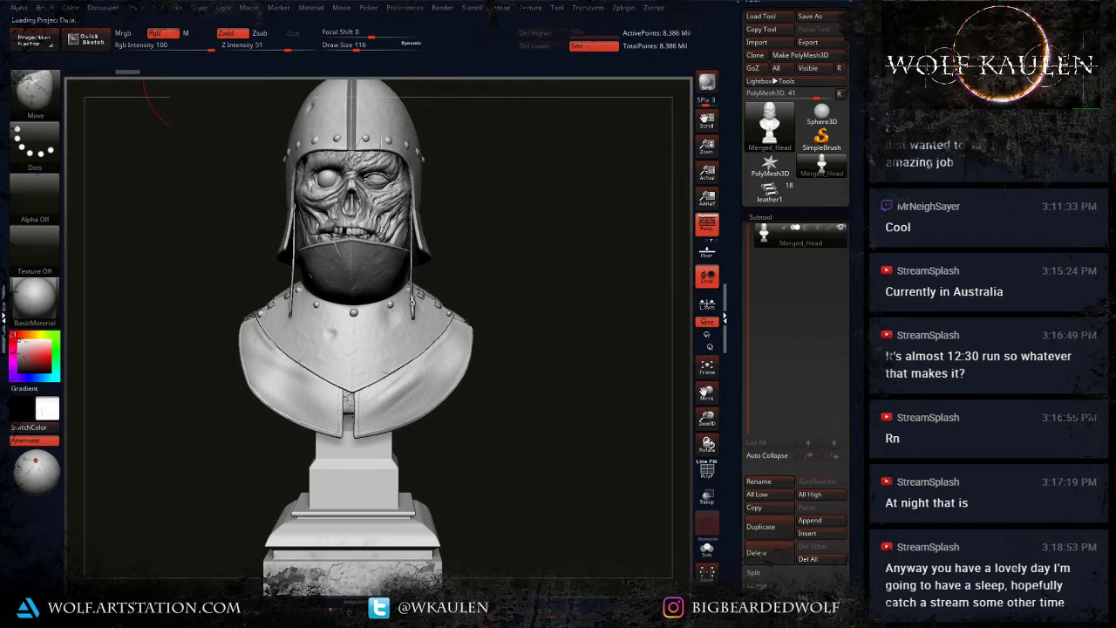
mouse_move(280, 3)
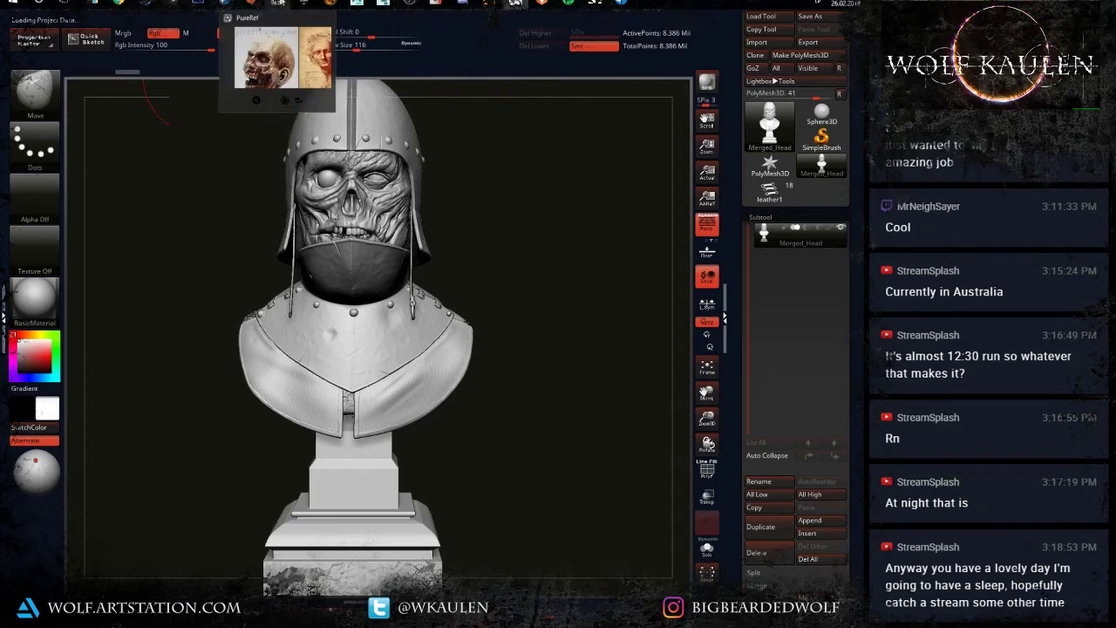
click(117, 4)
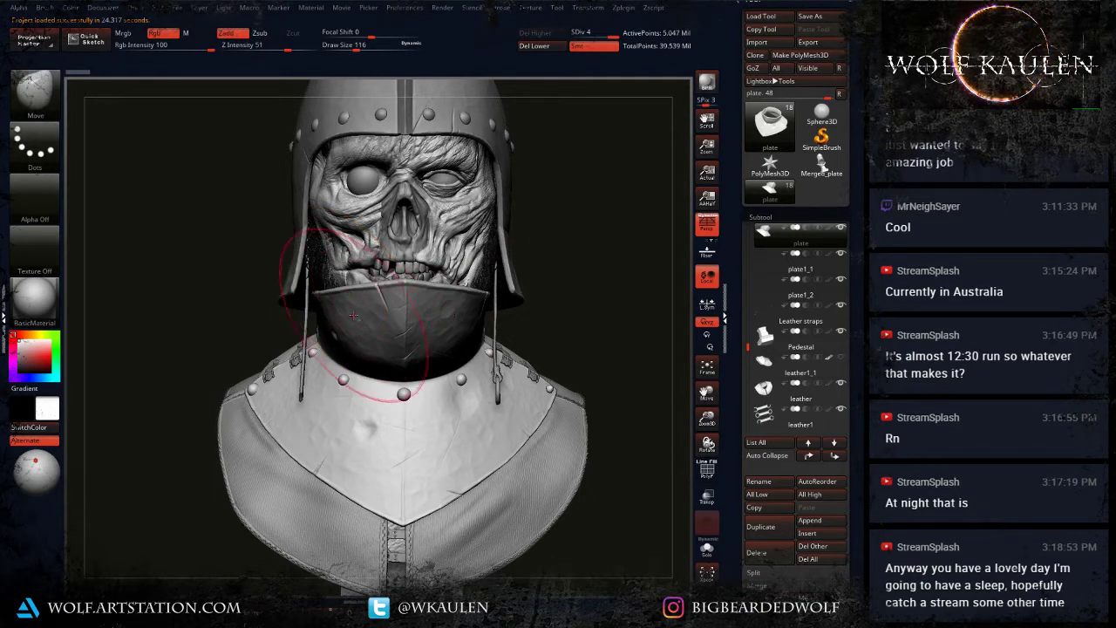
Step: Move the Head subtool directly above Skull in the subtool order and merge it down into Skull
mouse_move(309, 263)
alt+right_down()
mouse_move(273, 294)
mouse_move(294, 281)
mouse_move(273, 273)
mouse_move(254, 380)
alt+right_up()
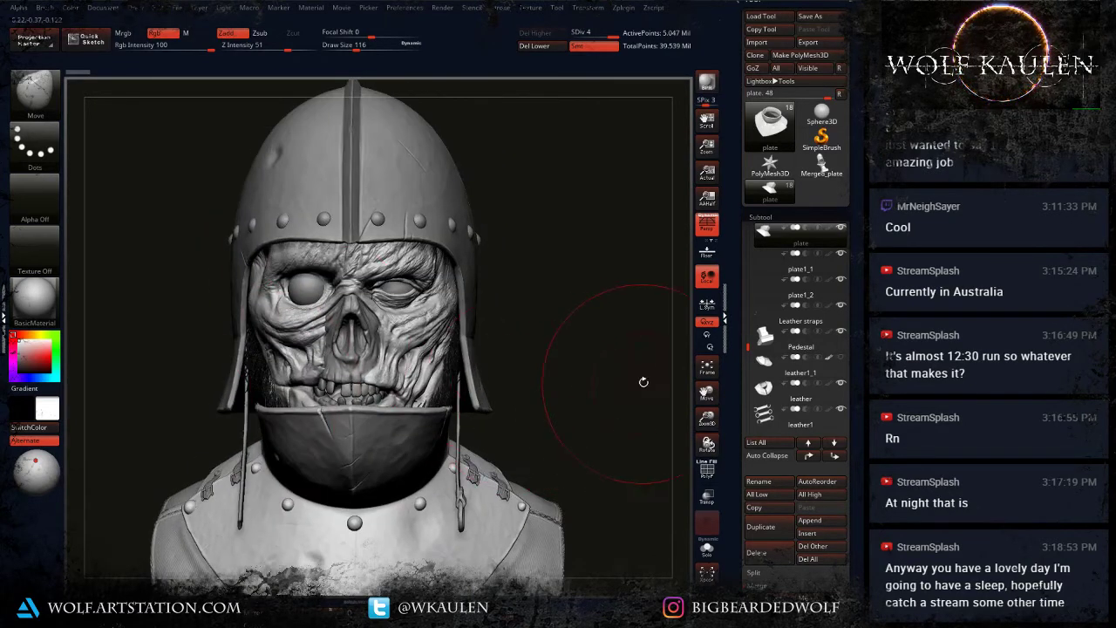
right_drag(535, 331, 384, 329)
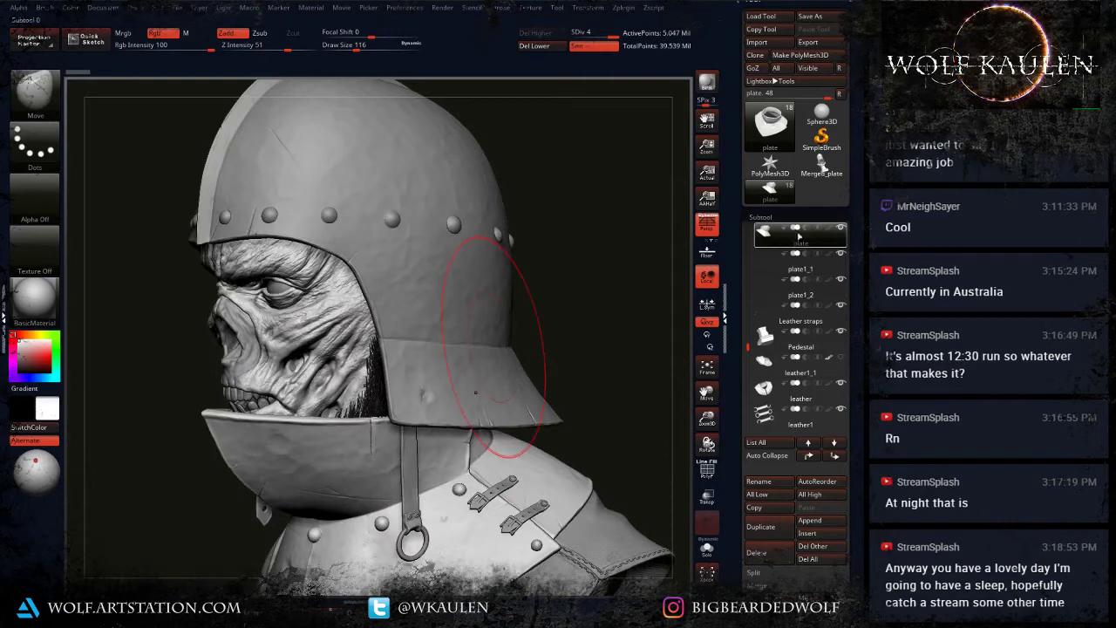
mouse_move(762, 243)
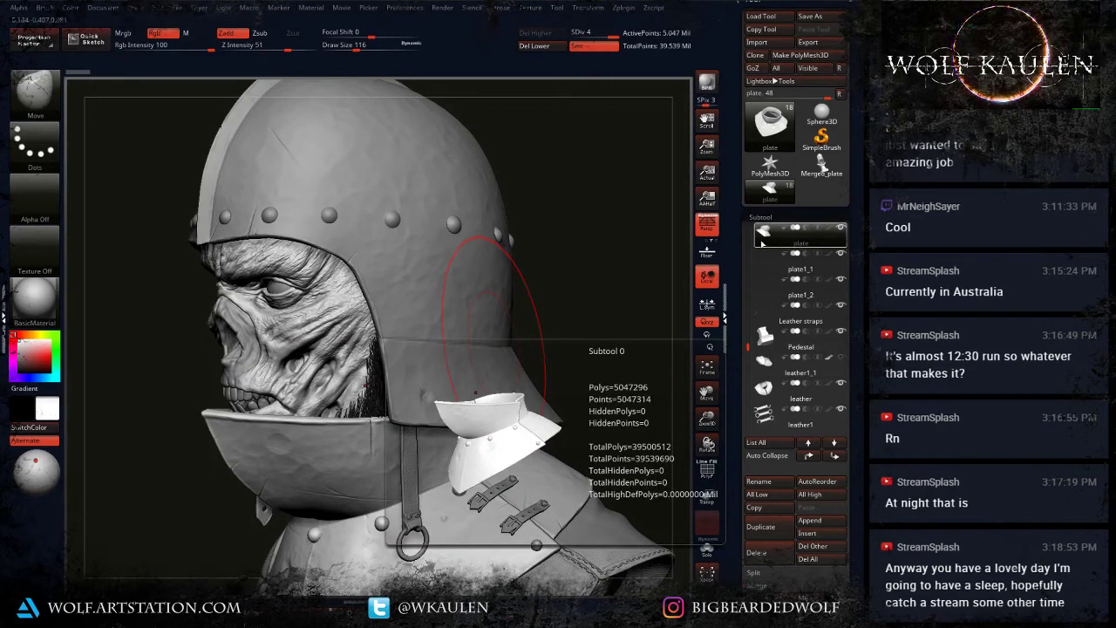
drag(749, 348, 754, 225)
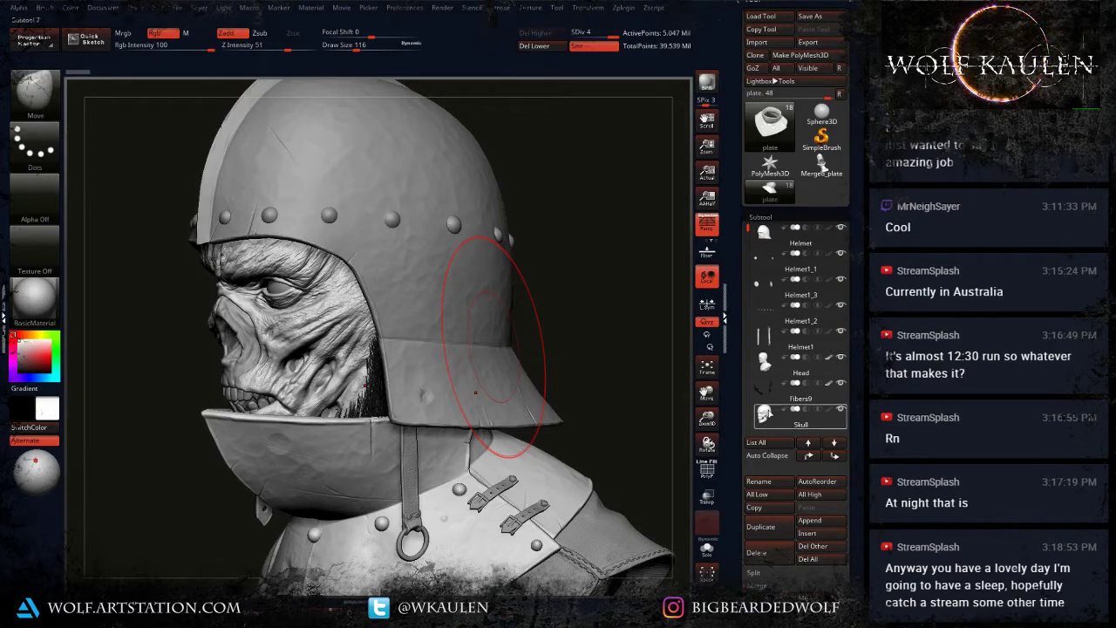
click(766, 362)
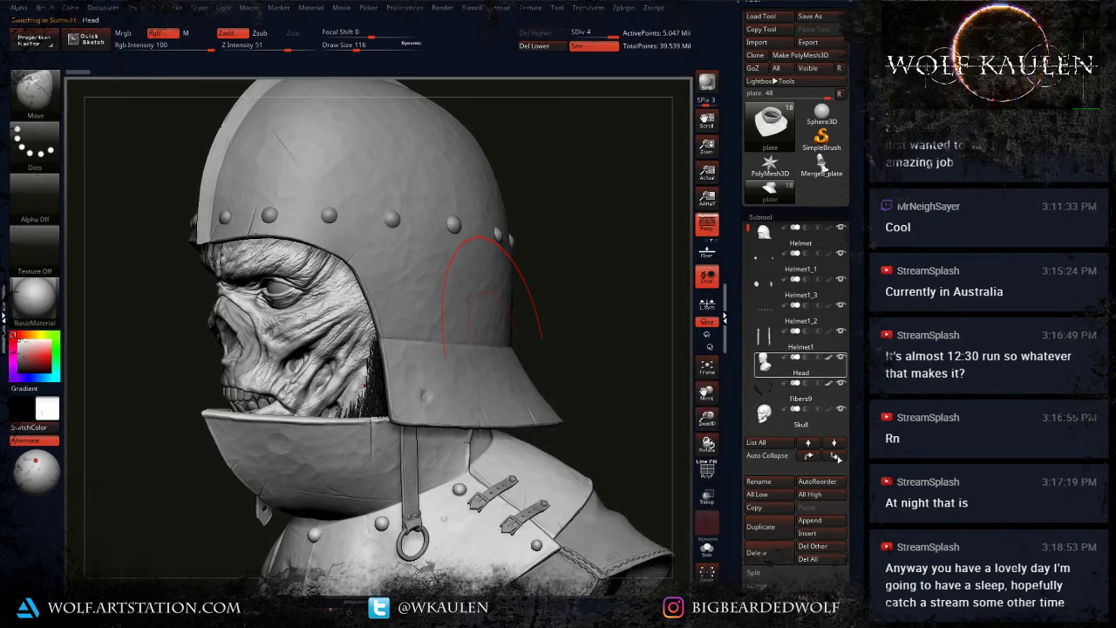
click(835, 456)
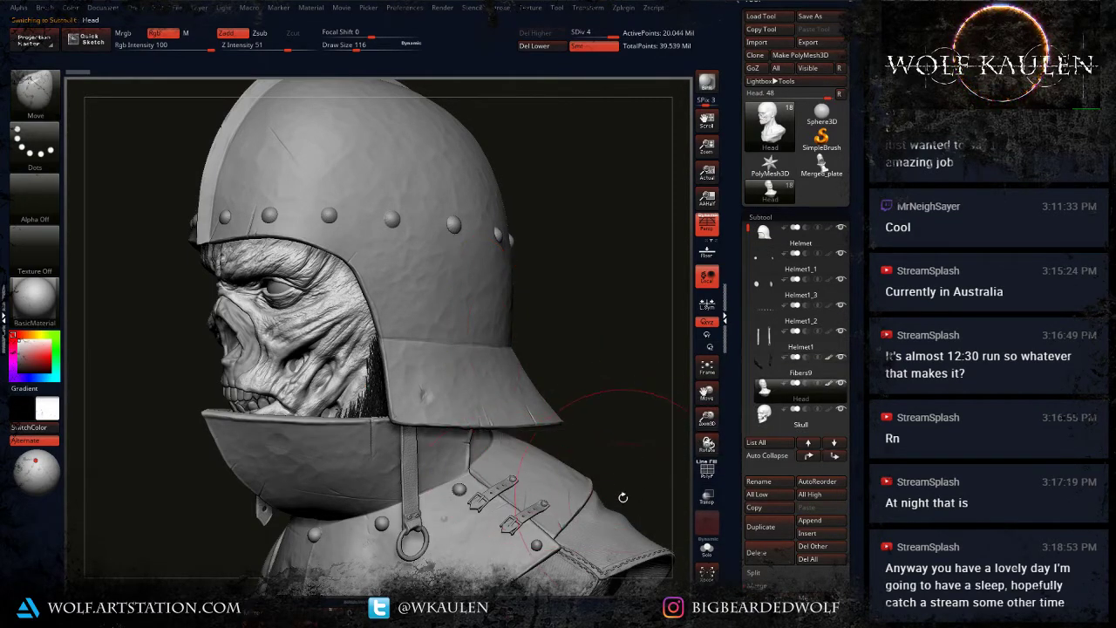
click(775, 598)
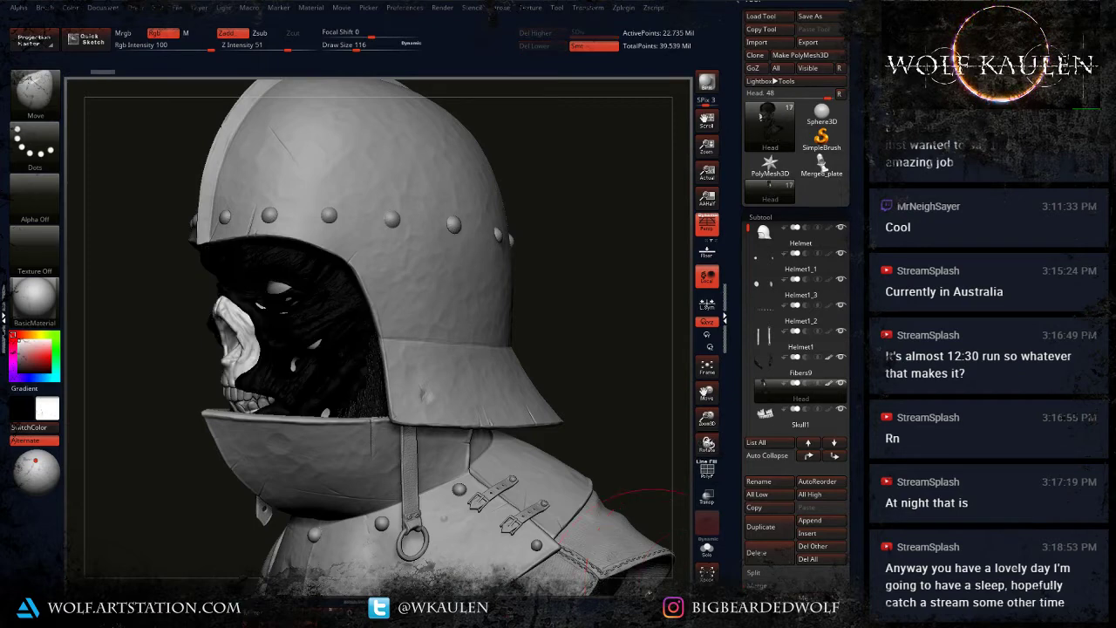
Step: Rename the Skull1 subtool as Teeth
right_drag(414, 434, 560, 443)
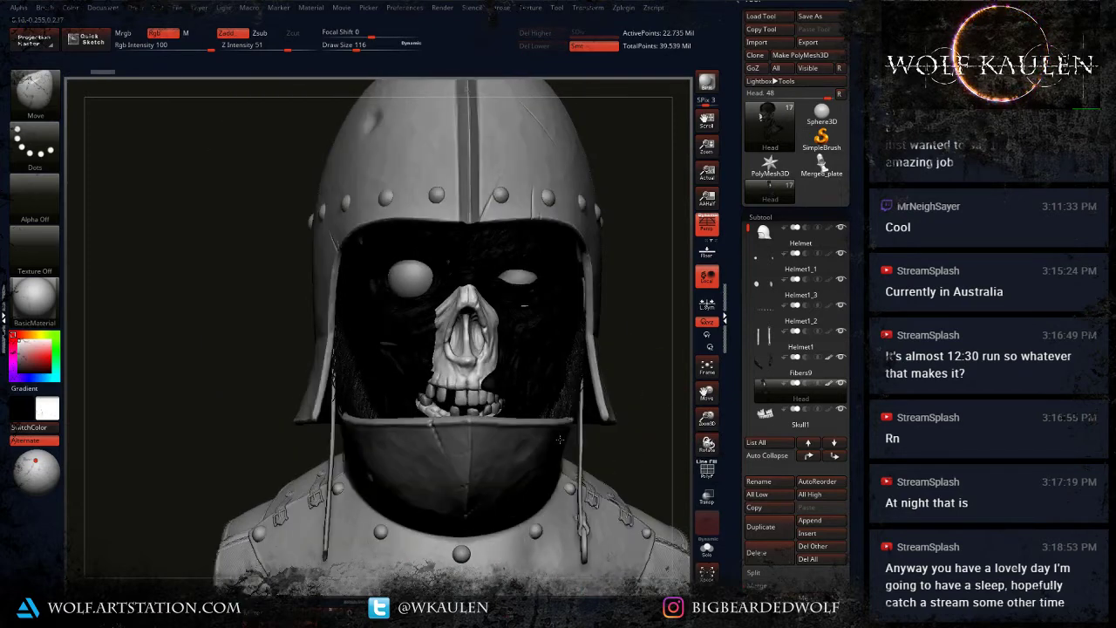
click(762, 418)
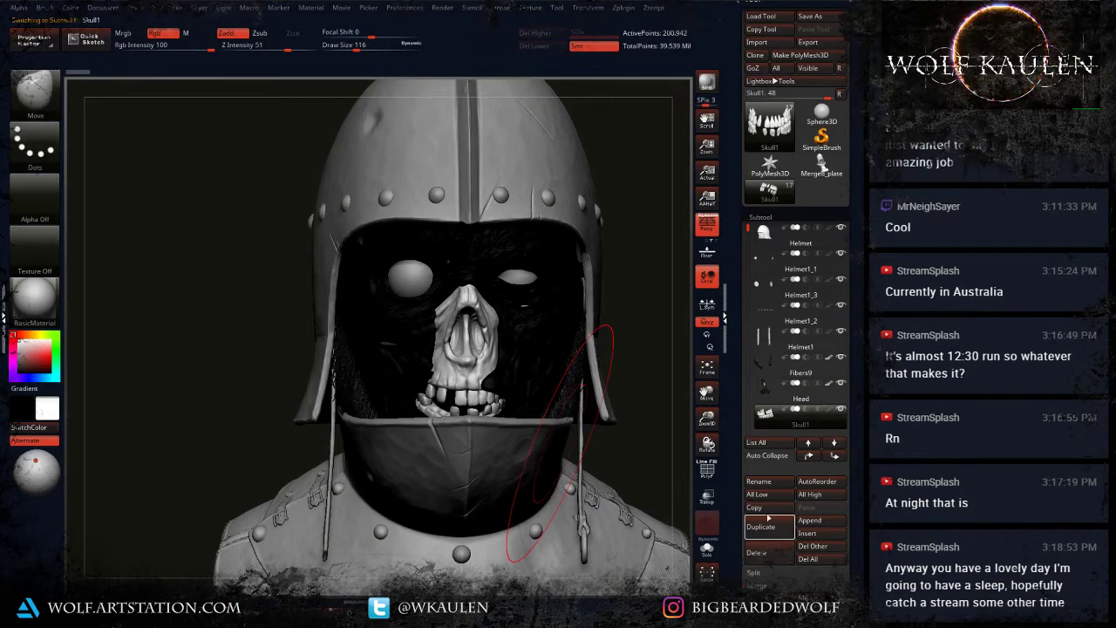
click(758, 481)
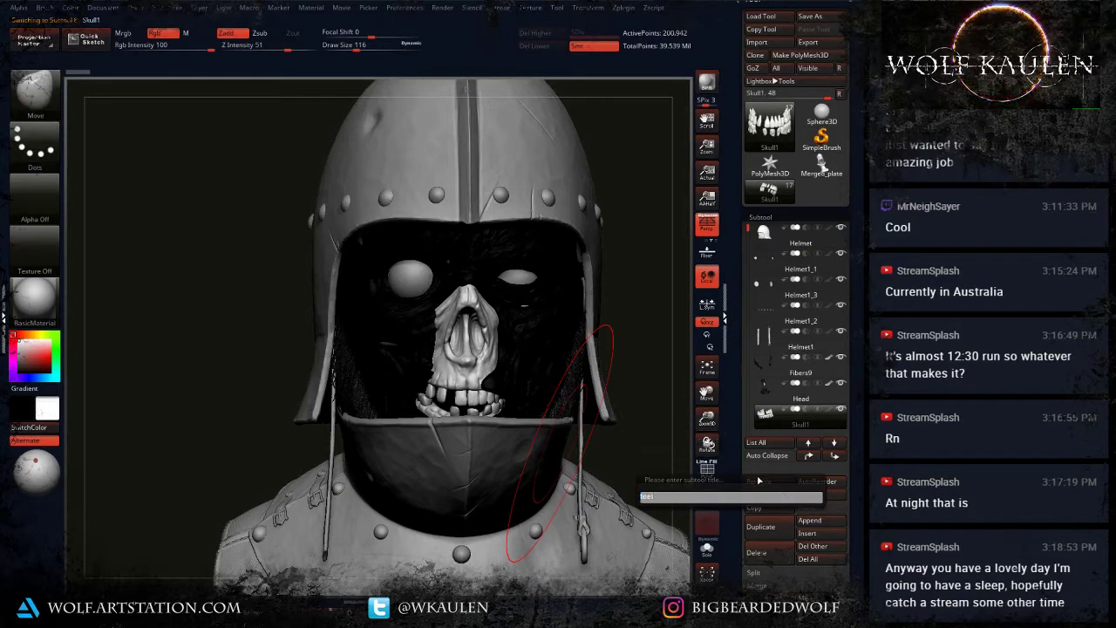
key(Return)
Step: Turn off the polypaint display of the merged Head subtool and check the face and skull up close
click(771, 371)
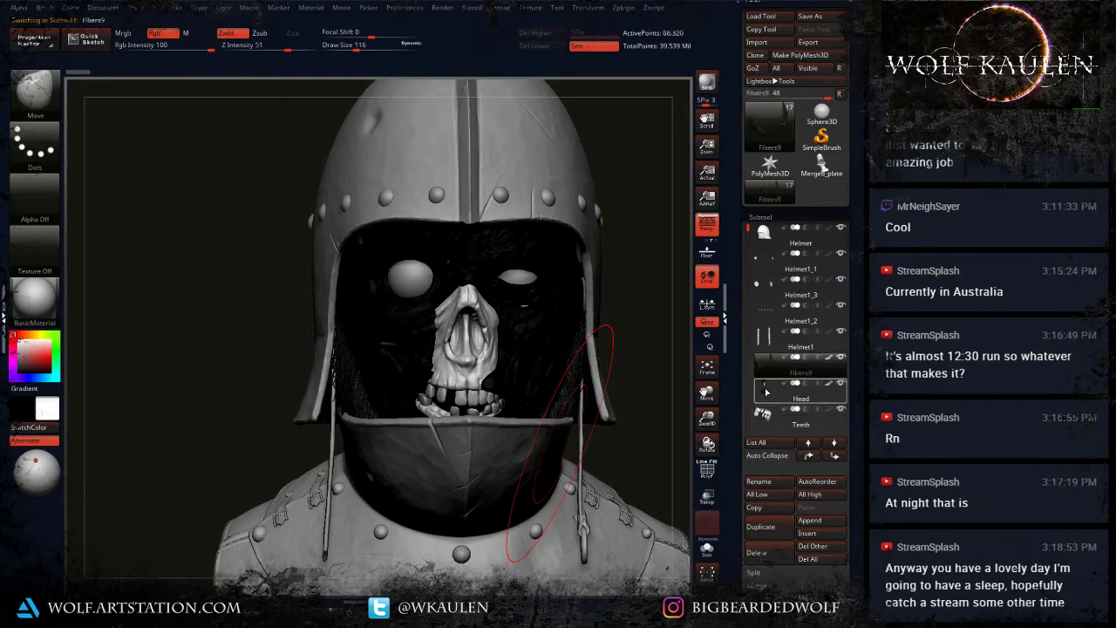
click(765, 393)
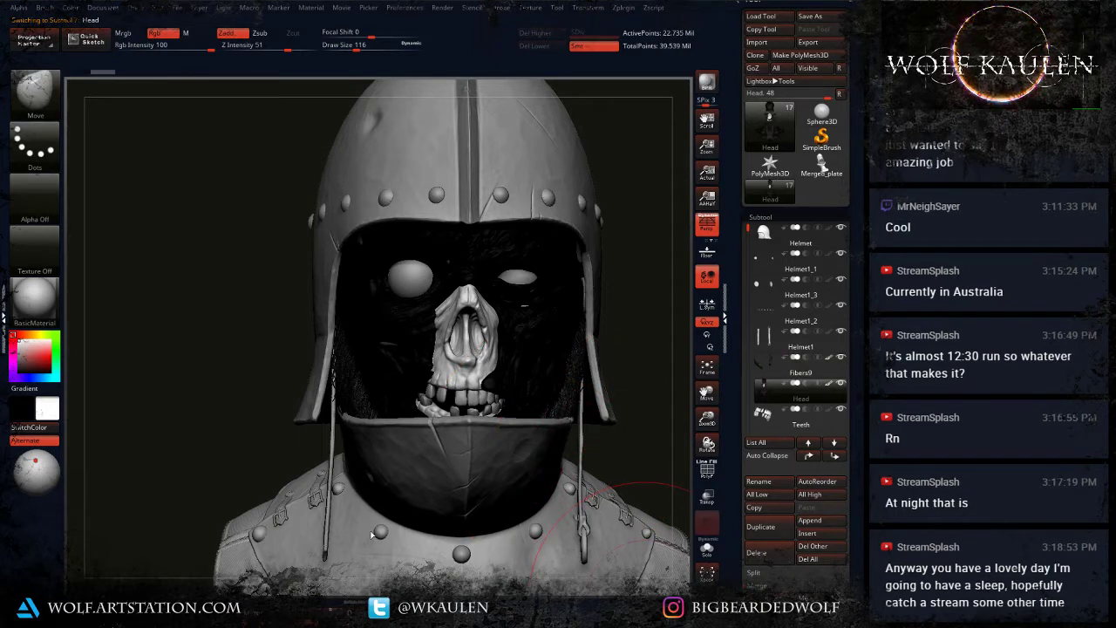
click(829, 383)
alt+drag(593, 377, 566, 497)
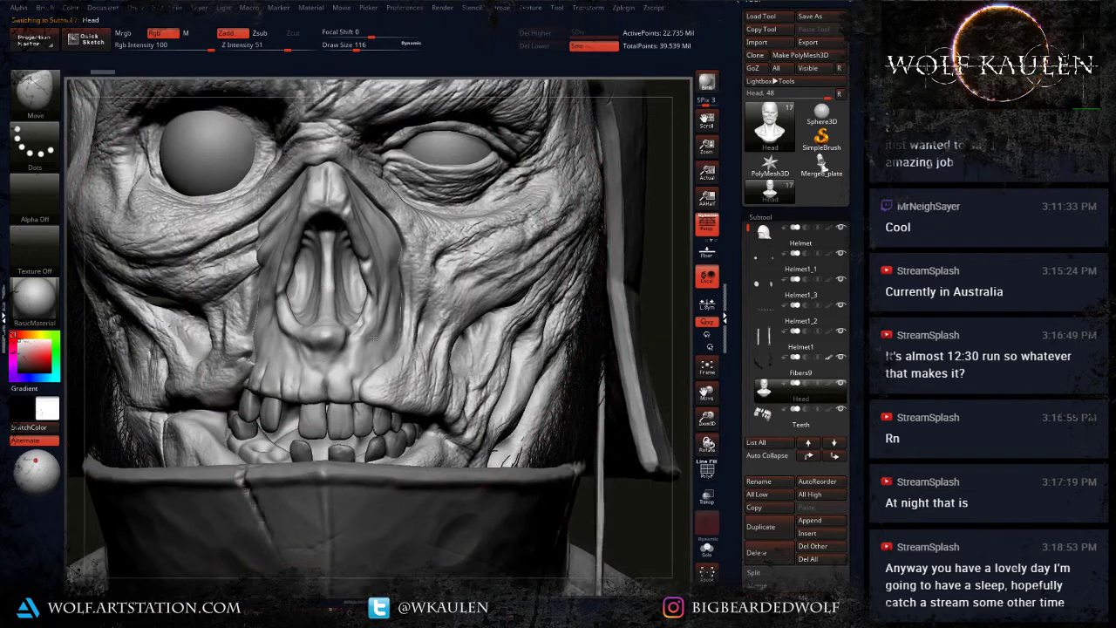
alt+right_drag(373, 337, 434, 403)
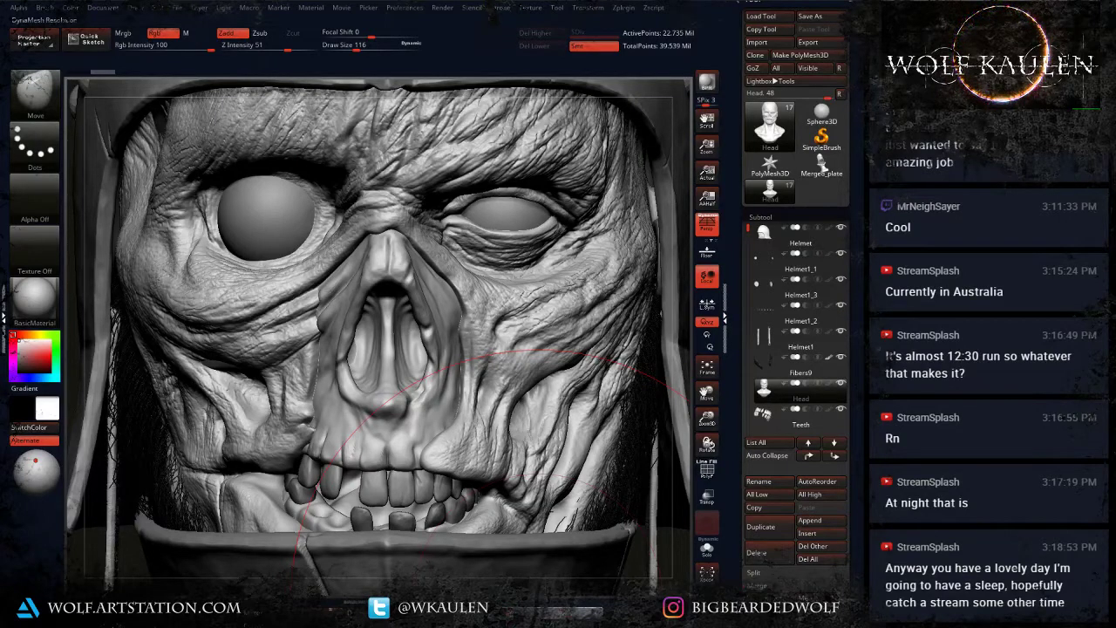
alt+right_drag(536, 526, 497, 566)
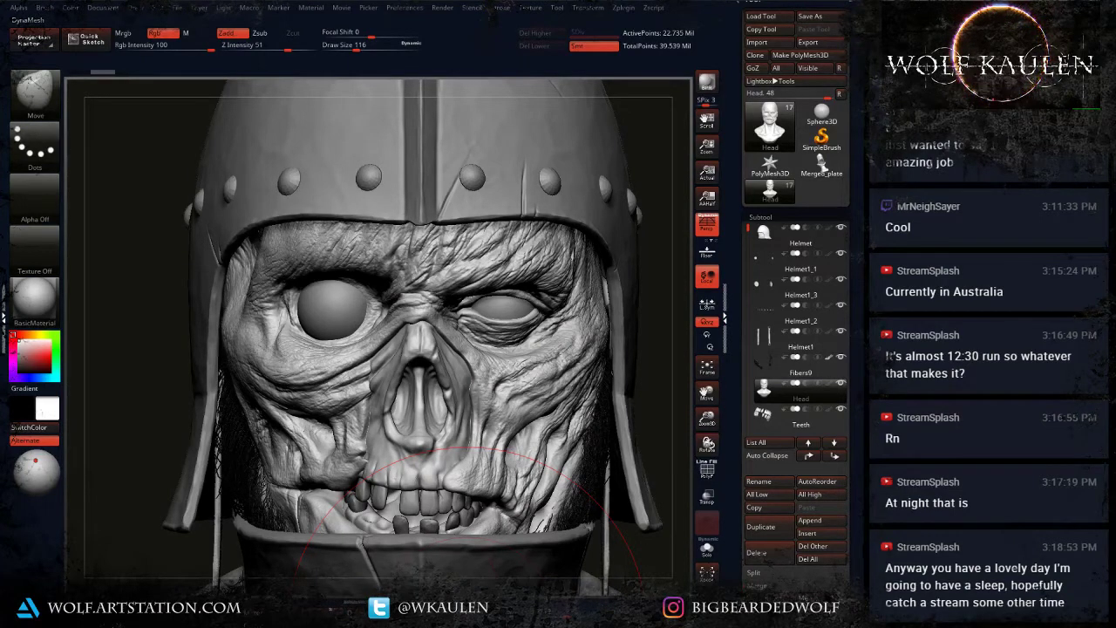
Step: Bake all of the Head subtool's layers and recalculate its DynaMesh to fuse the skin and skull
drag(862, 589, 863, 503)
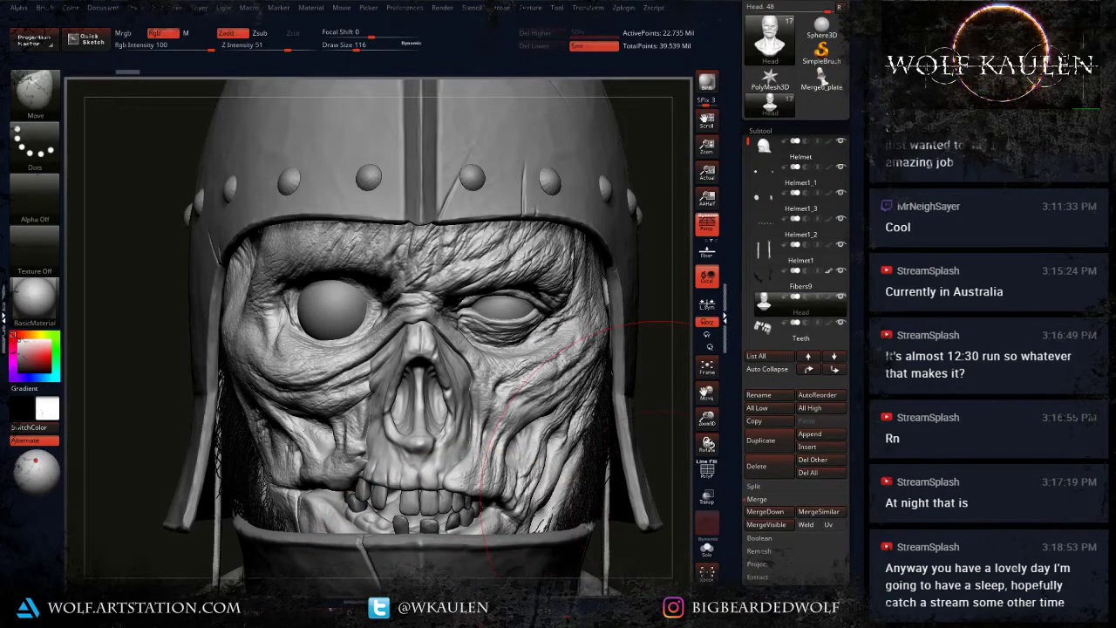
click(760, 130)
click(759, 183)
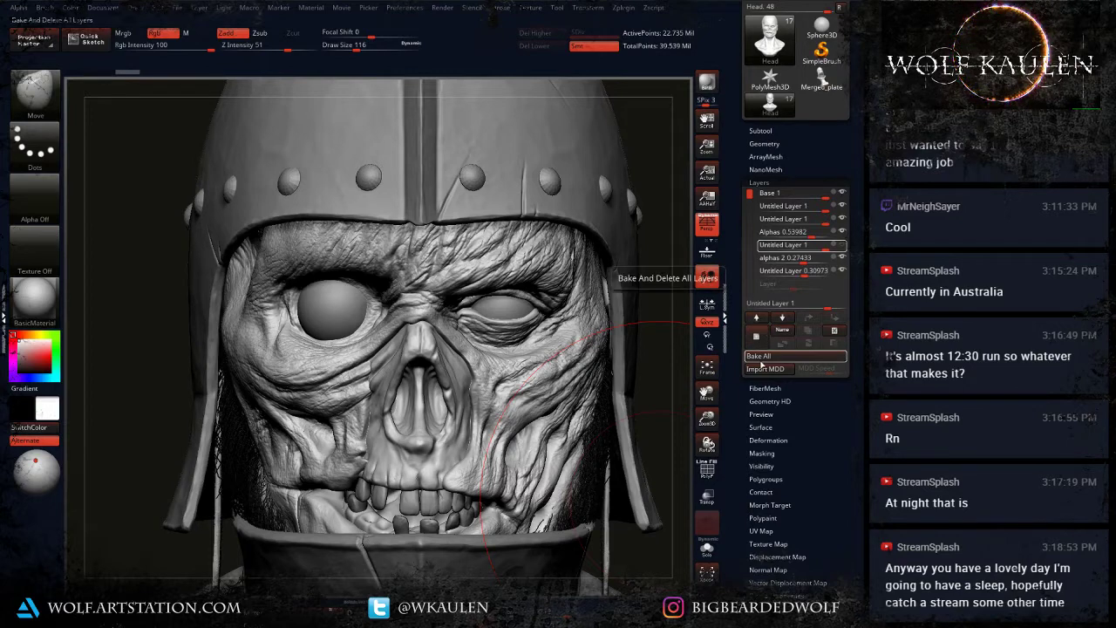
click(758, 358)
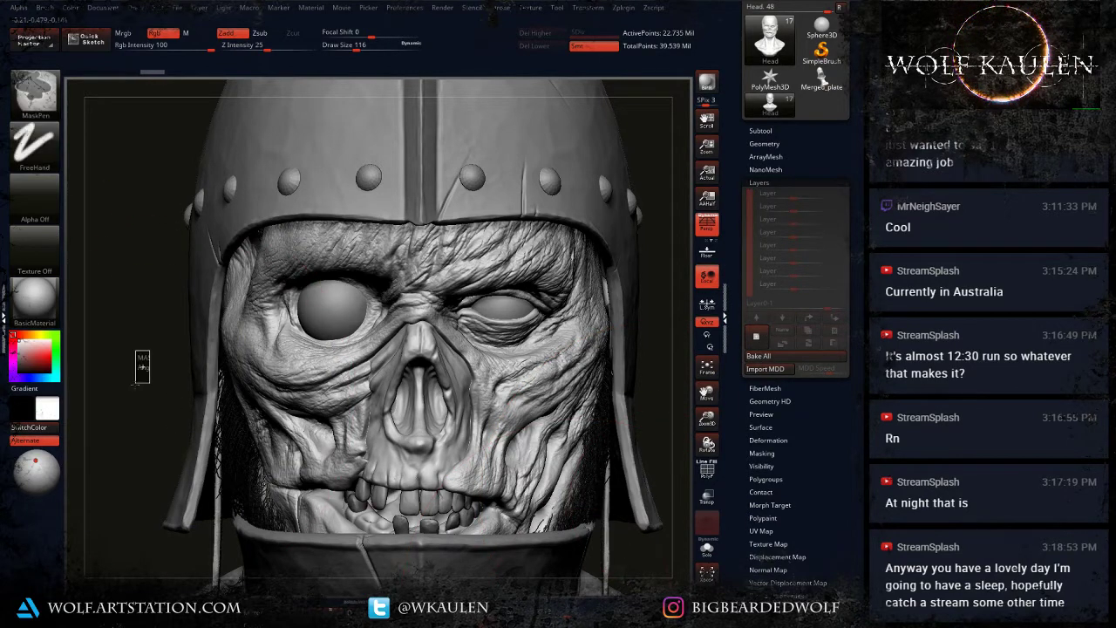
ctrl+drag(135, 383, 132, 402)
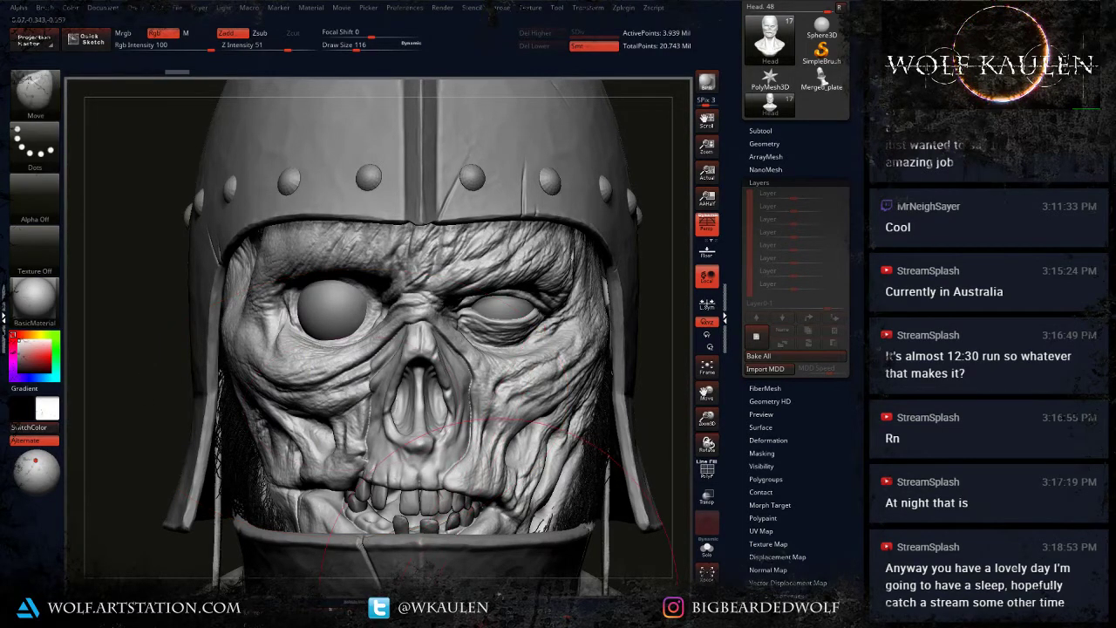
mouse_move(336, 427)
right_down()
mouse_move(416, 426)
mouse_move(416, 514)
right_up()
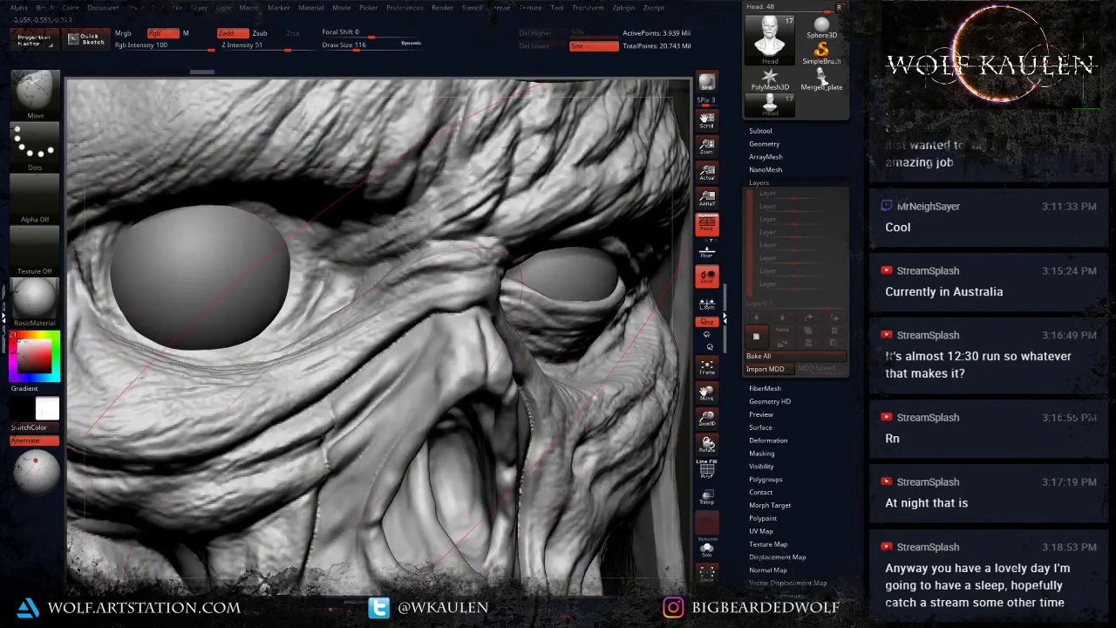
key(b)
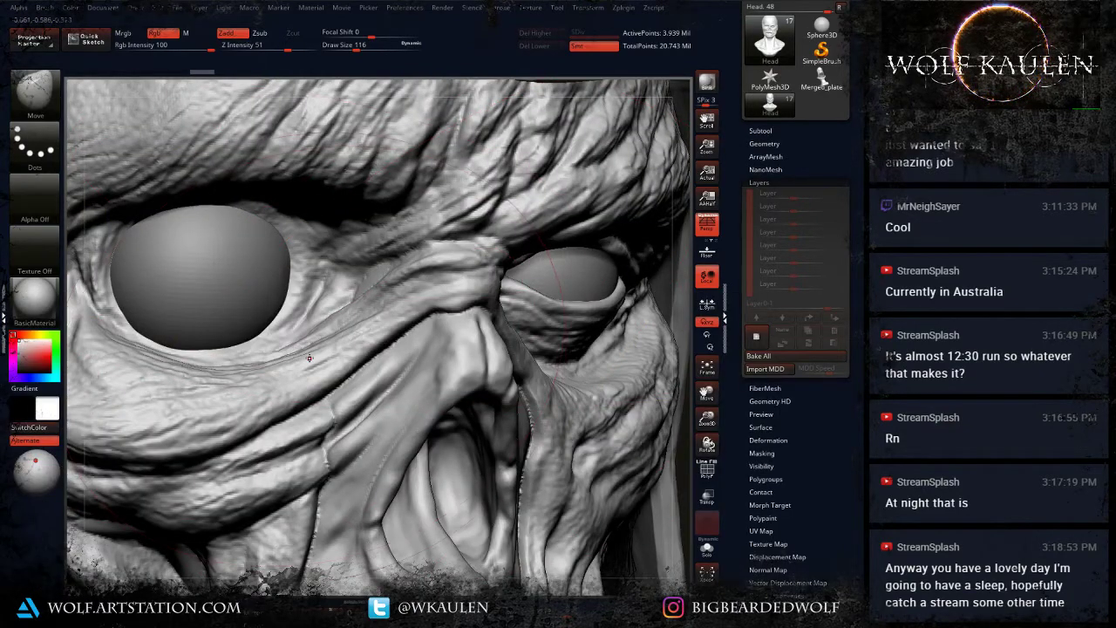
key(b)
key(d)
key(s)
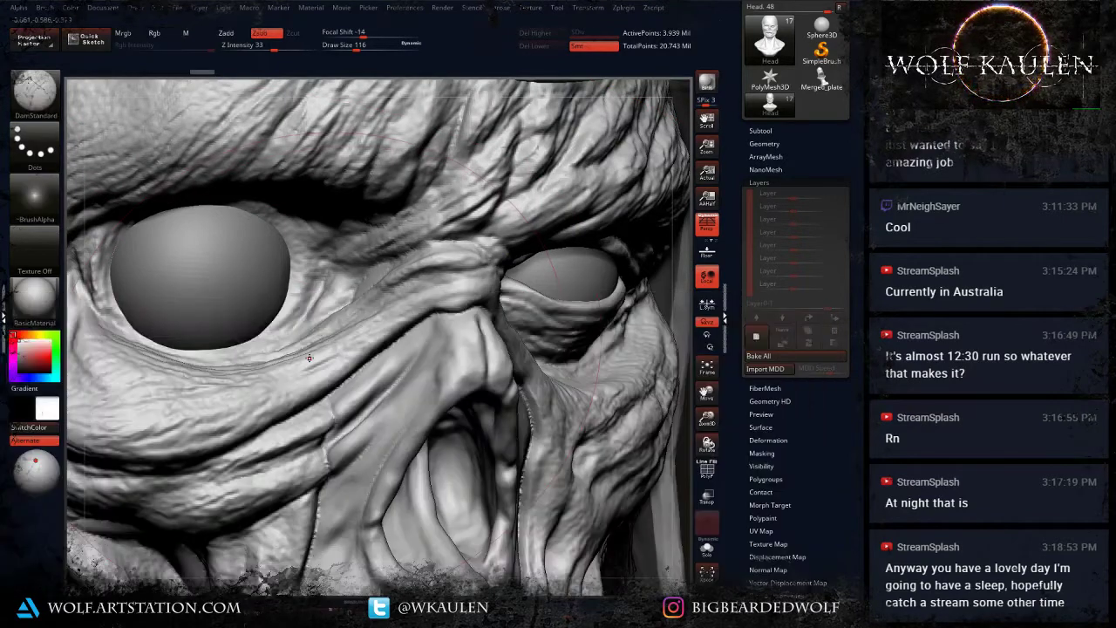
key(s)
drag(349, 416, 319, 421)
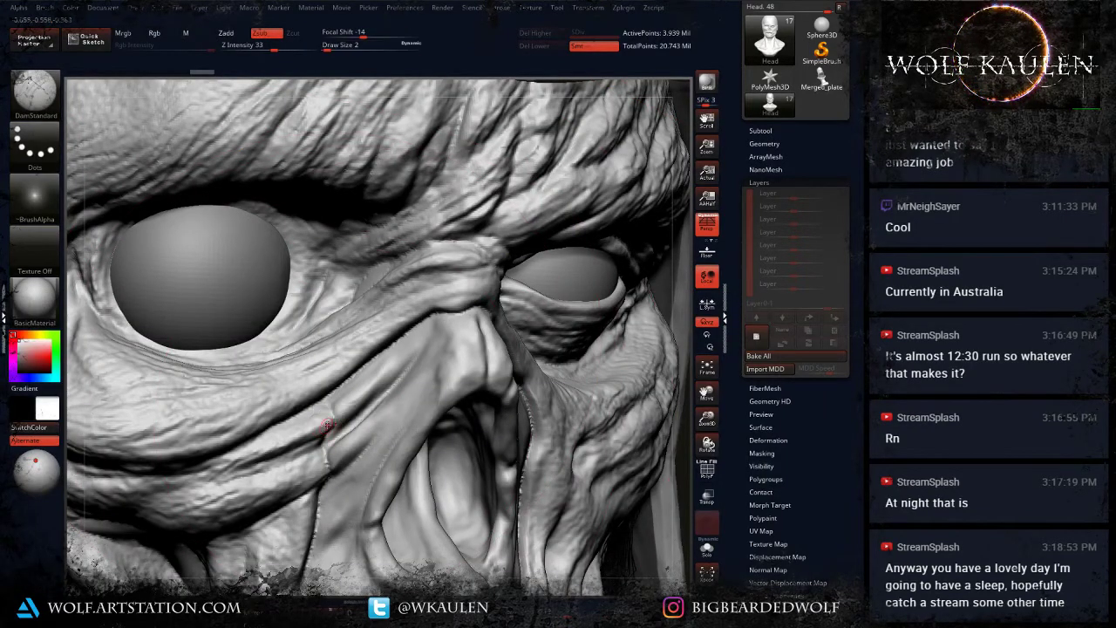
right_drag(328, 424, 337, 417)
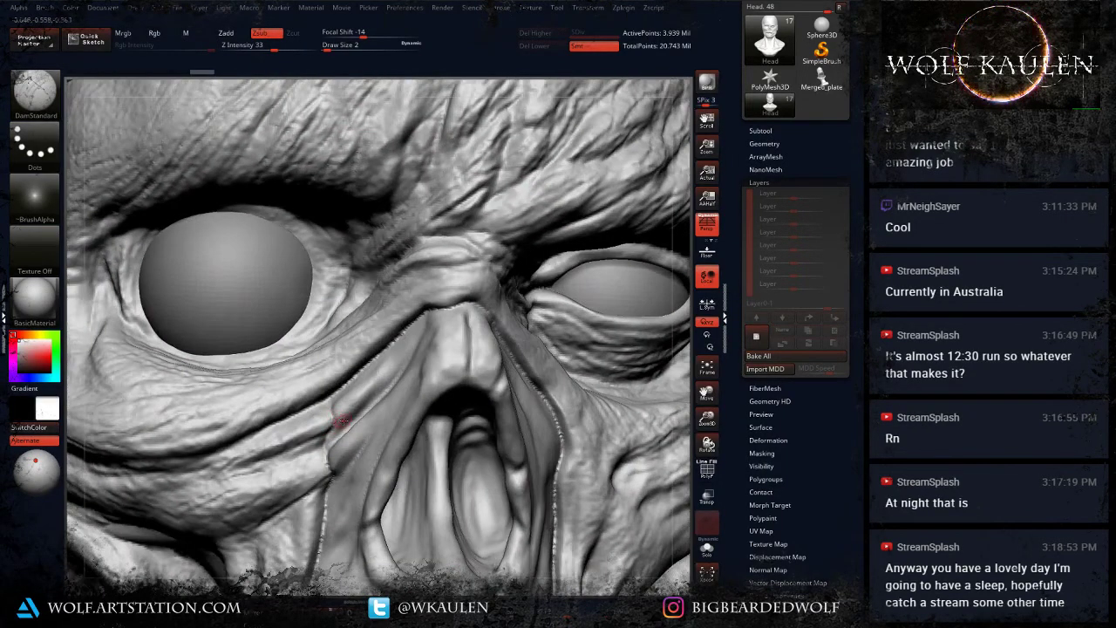
Step: Flatten the jagged seam between the cheek skin and nose bone with the TrimDynamic brush at draw size 5
key(b)
key(t)
key(d)
key(s)
drag(336, 416, 339, 420)
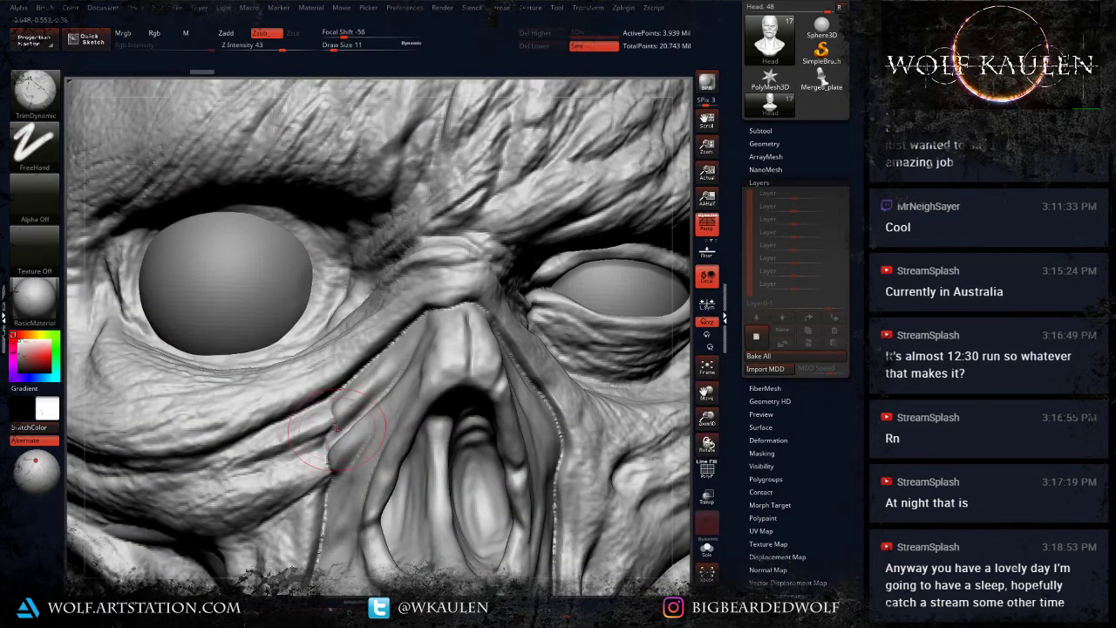
right_drag(335, 422, 349, 414)
key(s)
drag(349, 412, 335, 421)
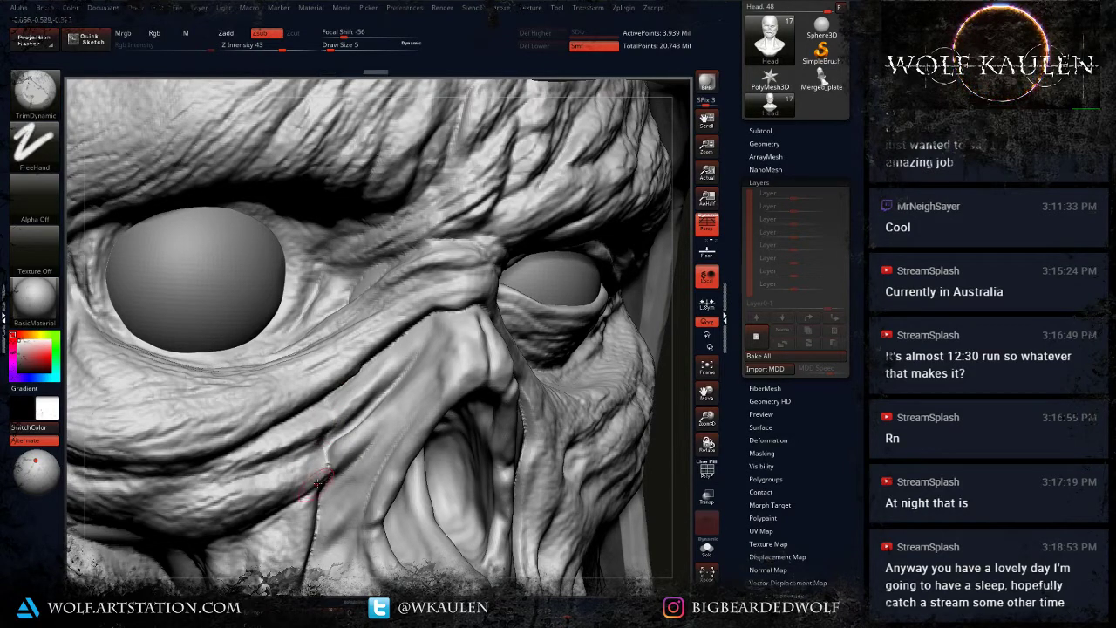
drag(332, 453, 364, 433)
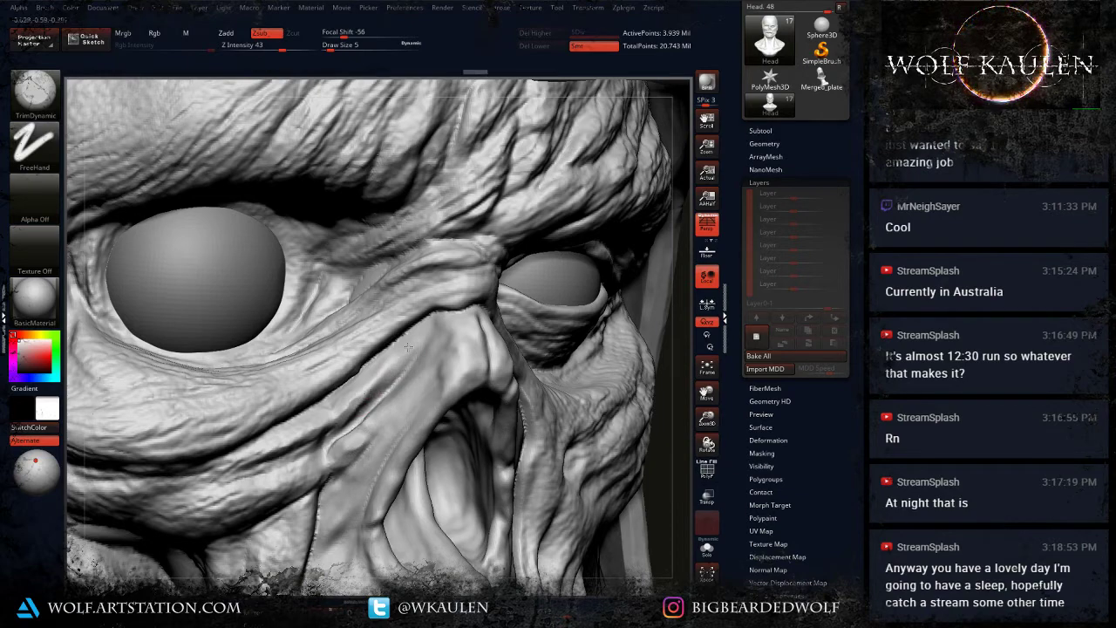
Step: Isolate the Head subtool and inspect the fused bust from several sides, including the nose, cheek and mouth seams up close
ctrl+right_drag(457, 384, 445, 314)
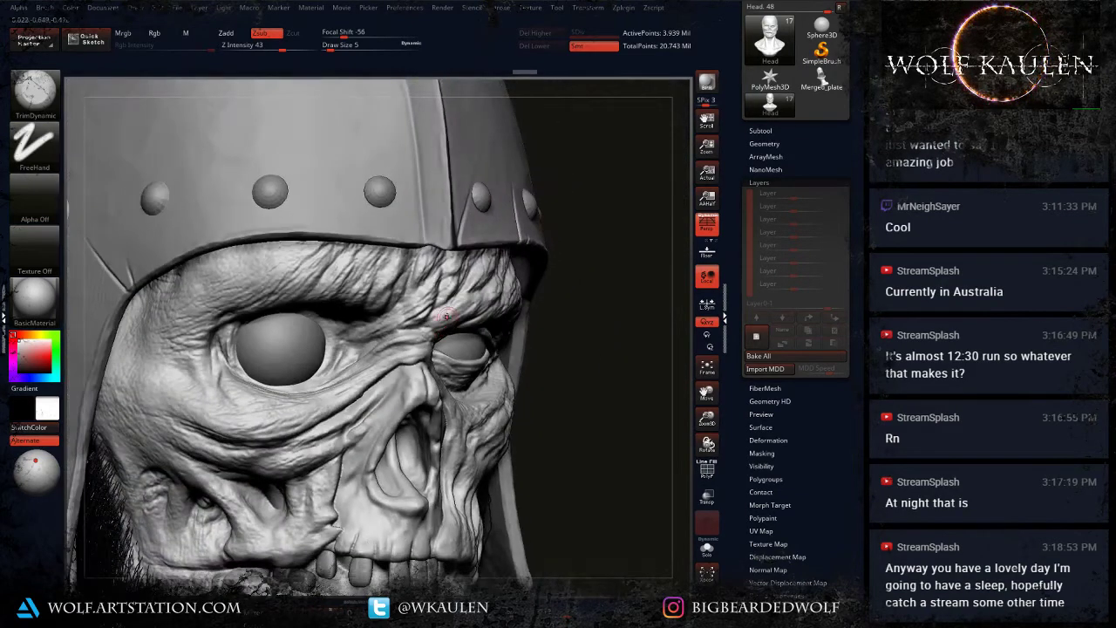
click(709, 551)
alt+right_drag(536, 523, 513, 406)
right_drag(523, 471, 404, 393)
alt+right_drag(488, 492, 475, 328)
alt+right_drag(420, 286, 415, 470)
right_drag(340, 523, 540, 365)
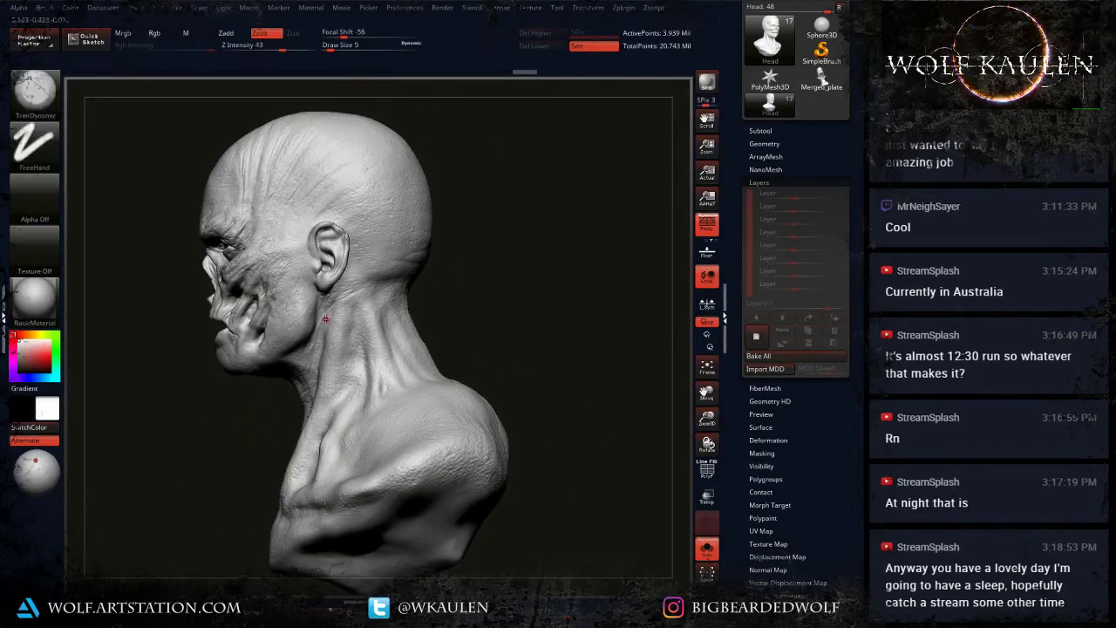
right_drag(325, 319, 283, 400)
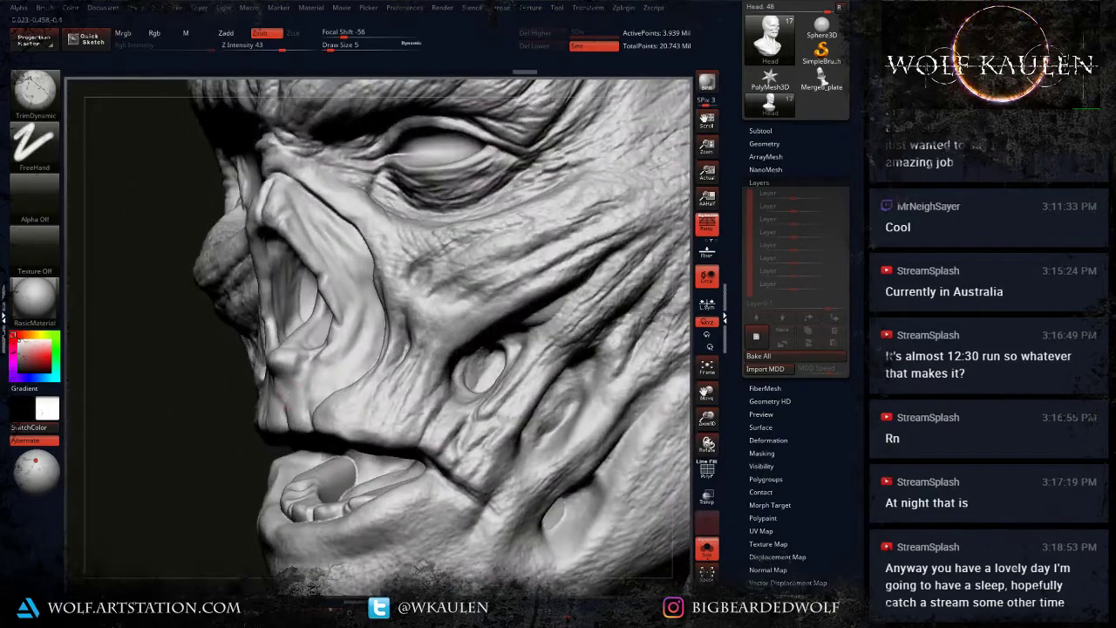
alt+right_drag(390, 384, 424, 423)
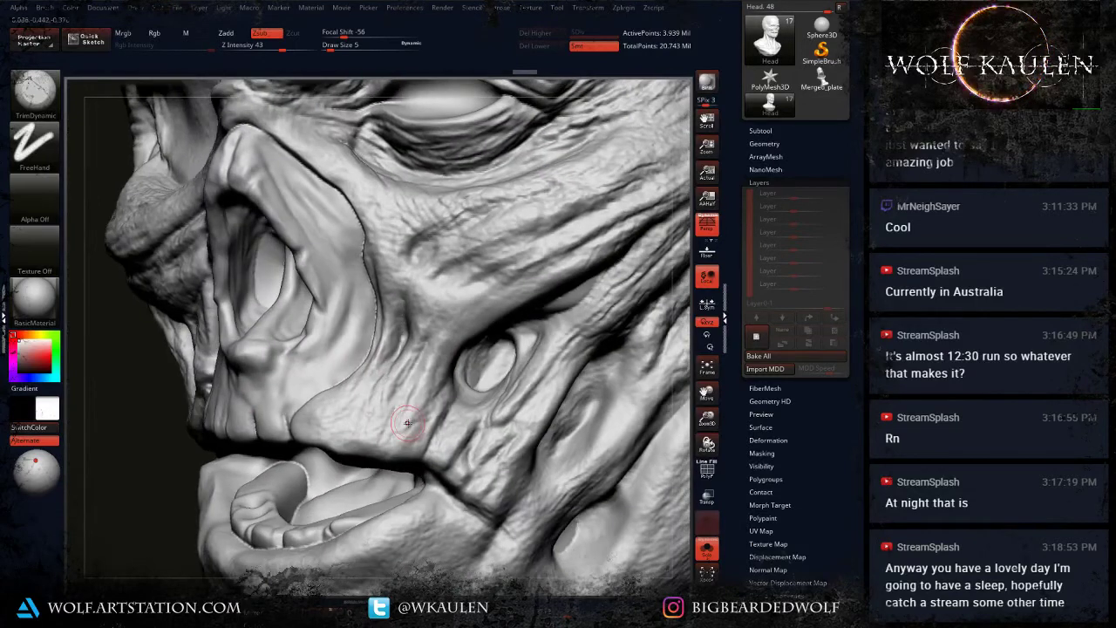
Step: Try to shift the cheek skin beside the nose with the Move brush and undo the stroke
key(b)
key(m)
key(v)
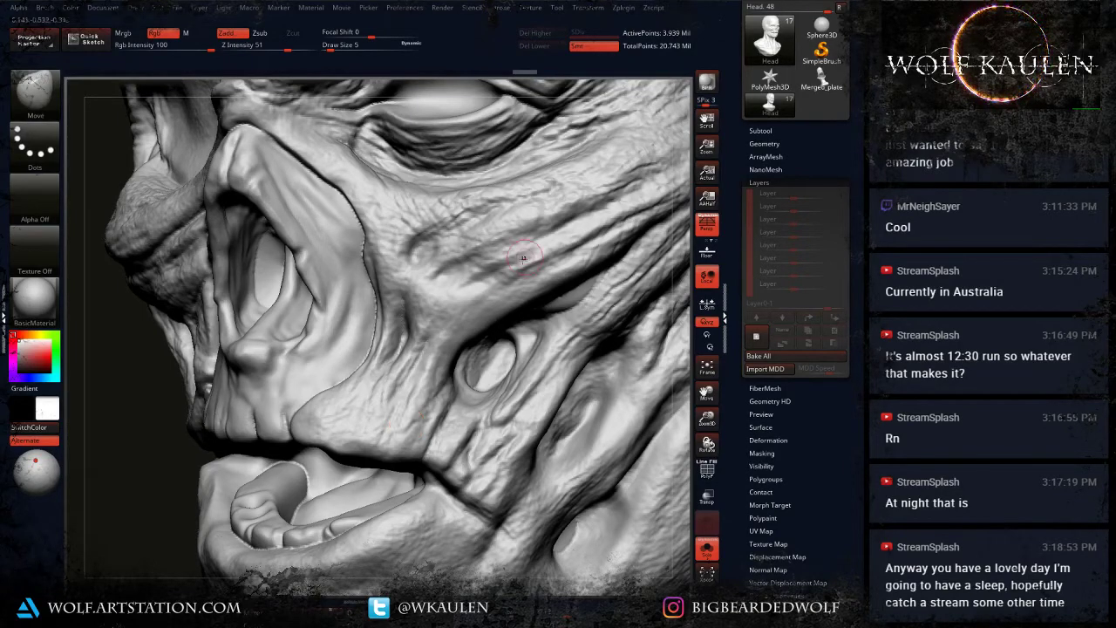
key(s)
drag(493, 304, 505, 335)
key(ctrl+z)
mouse_move(500, 347)
ctrl+right_down()
mouse_move(484, 384)
mouse_move(444, 415)
ctrl+right_up()
alt+right_drag(428, 360, 409, 388)
right_drag(527, 312, 566, 314)
right_drag(264, 345, 484, 340)
right_drag(593, 357, 536, 327)
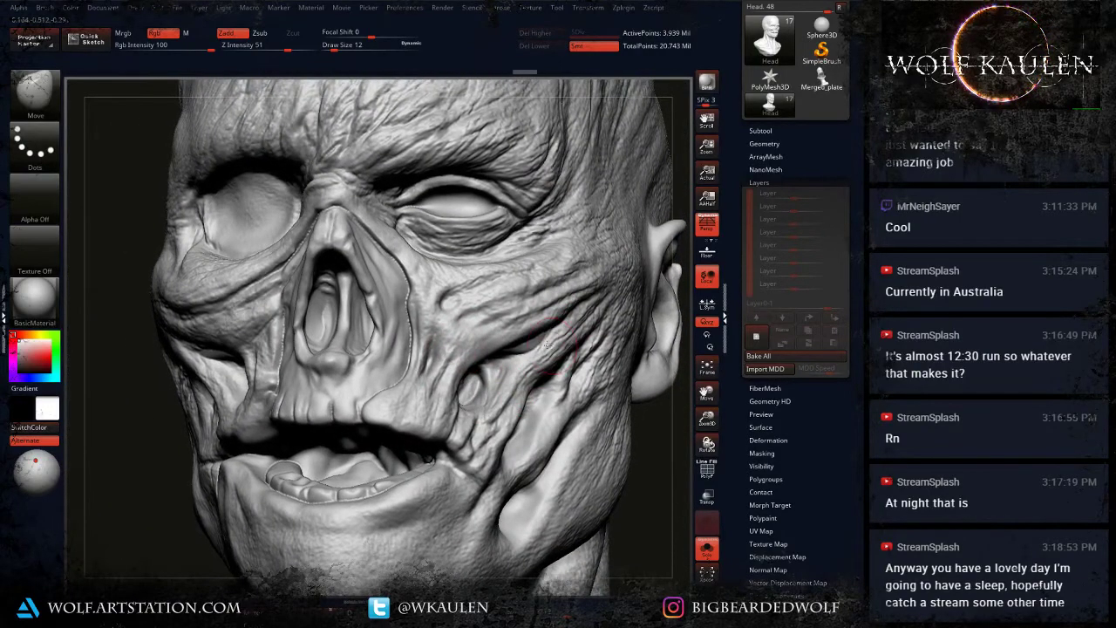
Step: Reshape the torn cheek strands beside the mouth with the Move brush, enlarging the draw size to 22
right_drag(491, 399, 533, 371)
key(s)
drag(538, 392, 534, 389)
right_drag(535, 386, 530, 385)
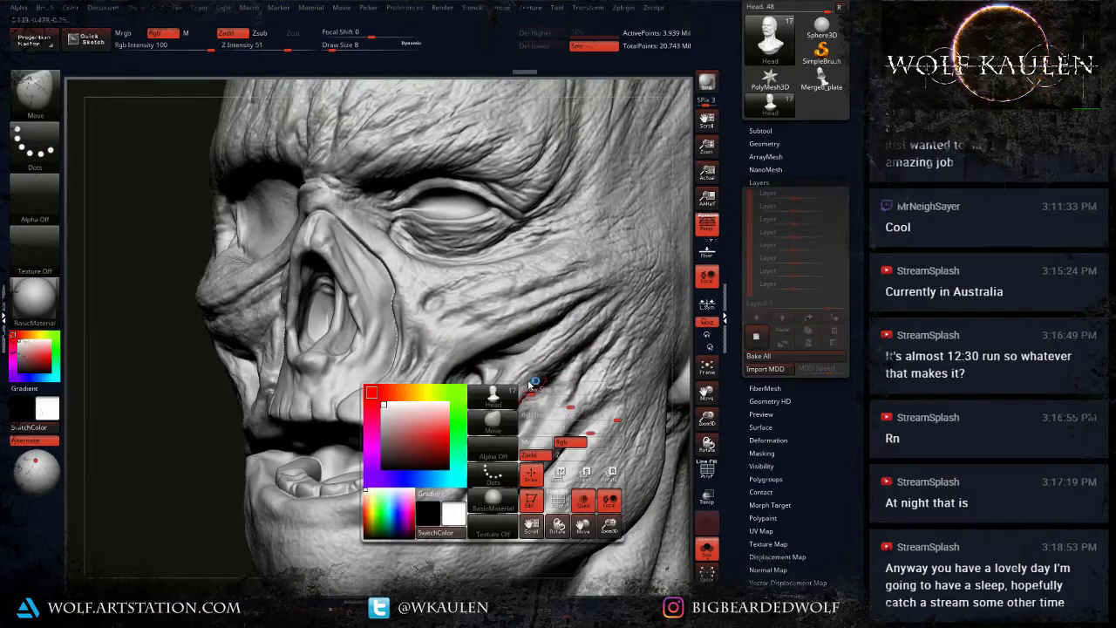
drag(532, 389, 538, 389)
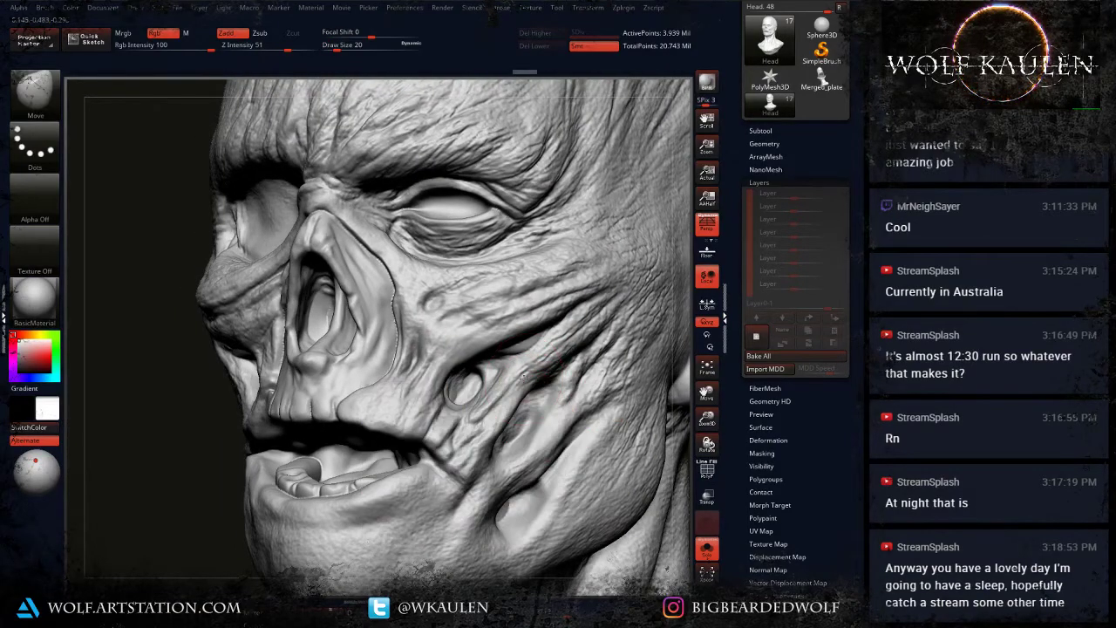
right_drag(530, 386, 514, 376)
key(s)
drag(512, 375, 509, 393)
mouse_move(509, 396)
right_down()
mouse_move(499, 389)
mouse_move(483, 445)
right_up()
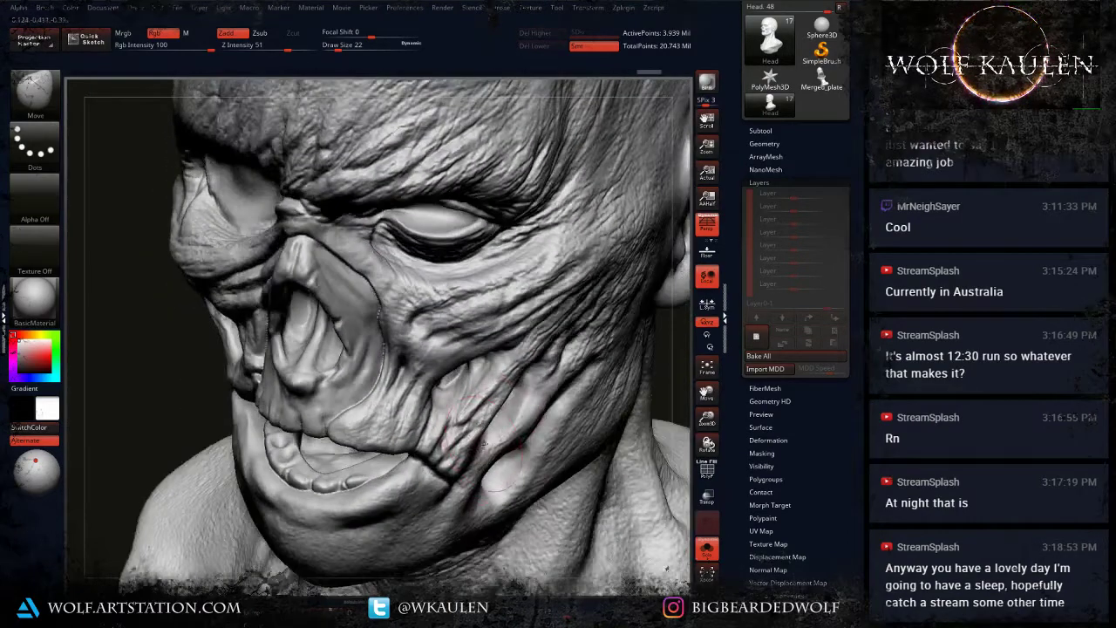
drag(485, 427, 483, 421)
right_drag(483, 421, 512, 411)
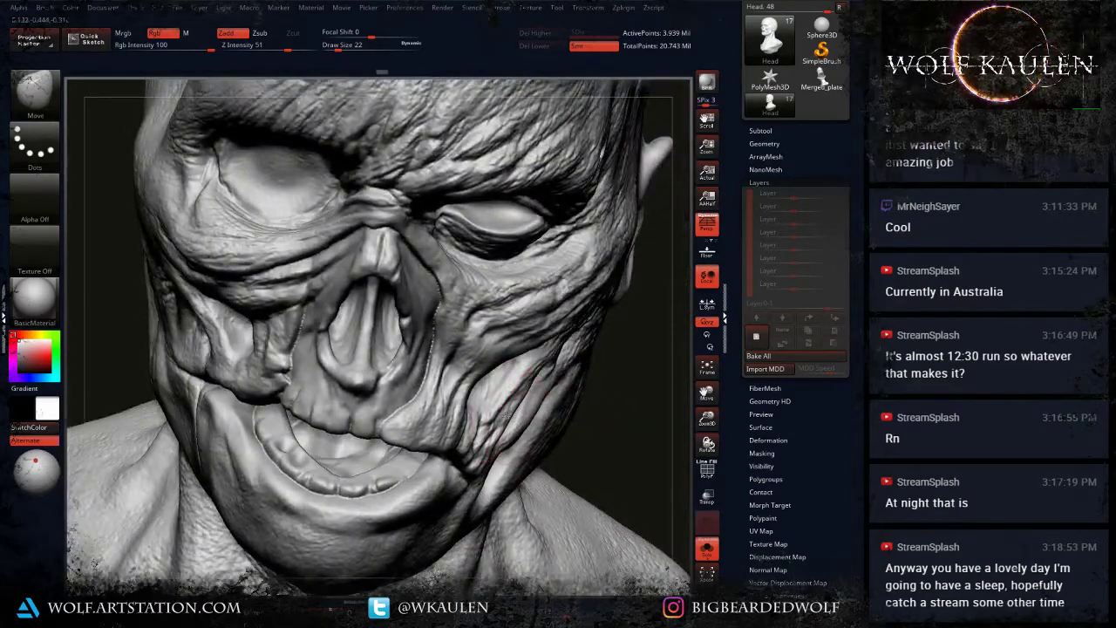
Step: Adjust the torn cheek shape around the holes with the Move brush at draw size 33 and check it from several sides
key(bracketright)
drag(509, 401, 514, 392)
right_drag(522, 379, 523, 422)
drag(523, 422, 530, 418)
alt+right_drag(494, 416, 467, 442)
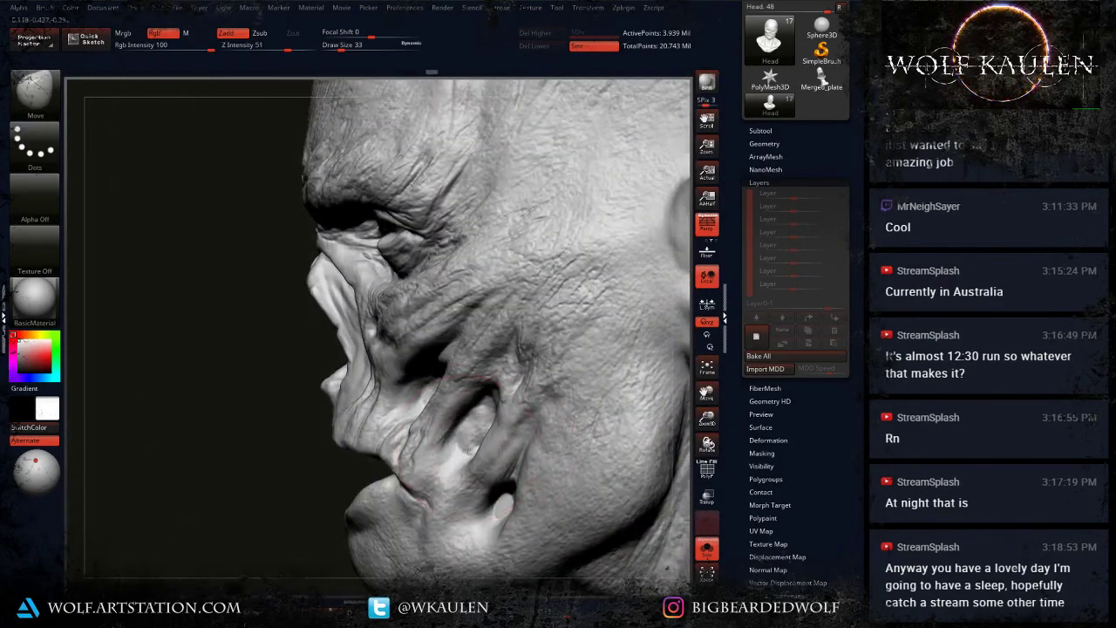
right_drag(476, 447, 542, 439)
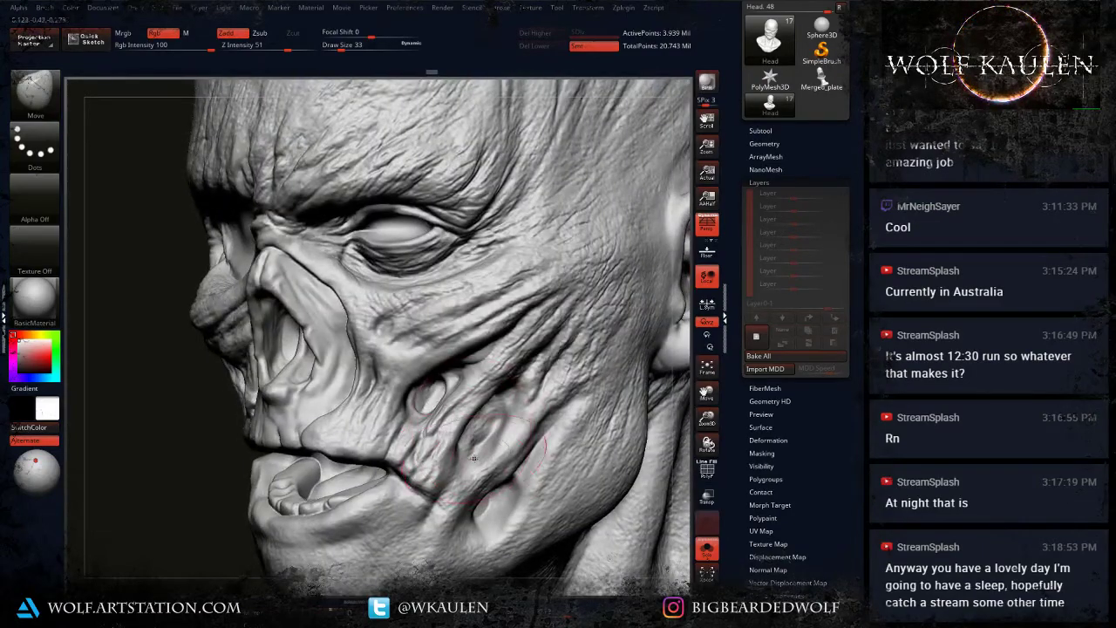
right_drag(473, 457, 480, 394)
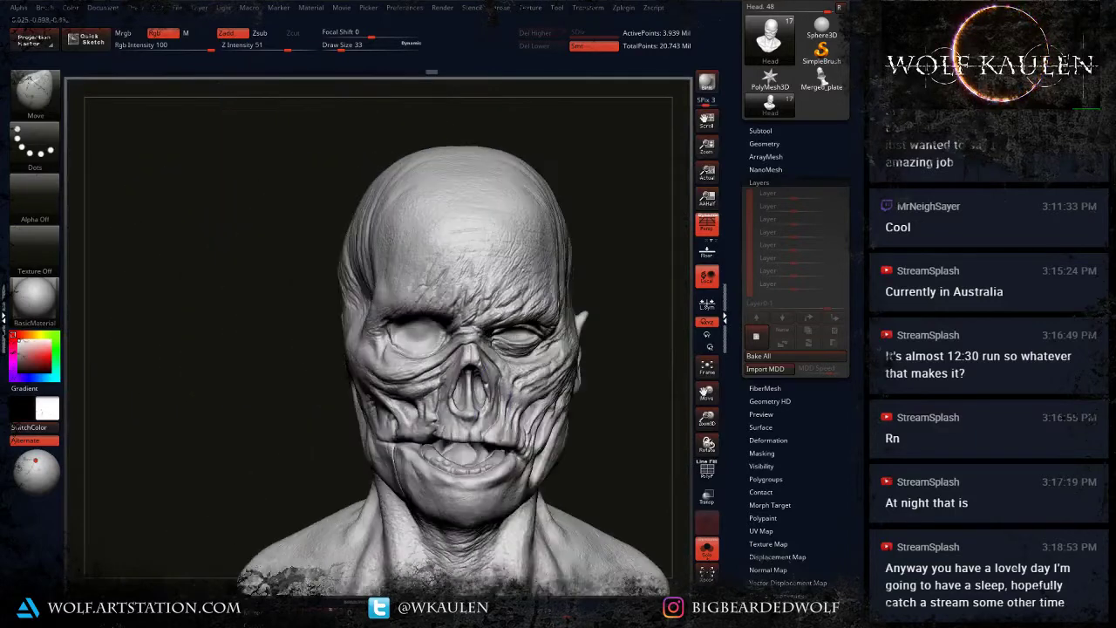
Step: Show all subtools again and inspect the complete bust with its helmet, collar and stand
click(709, 553)
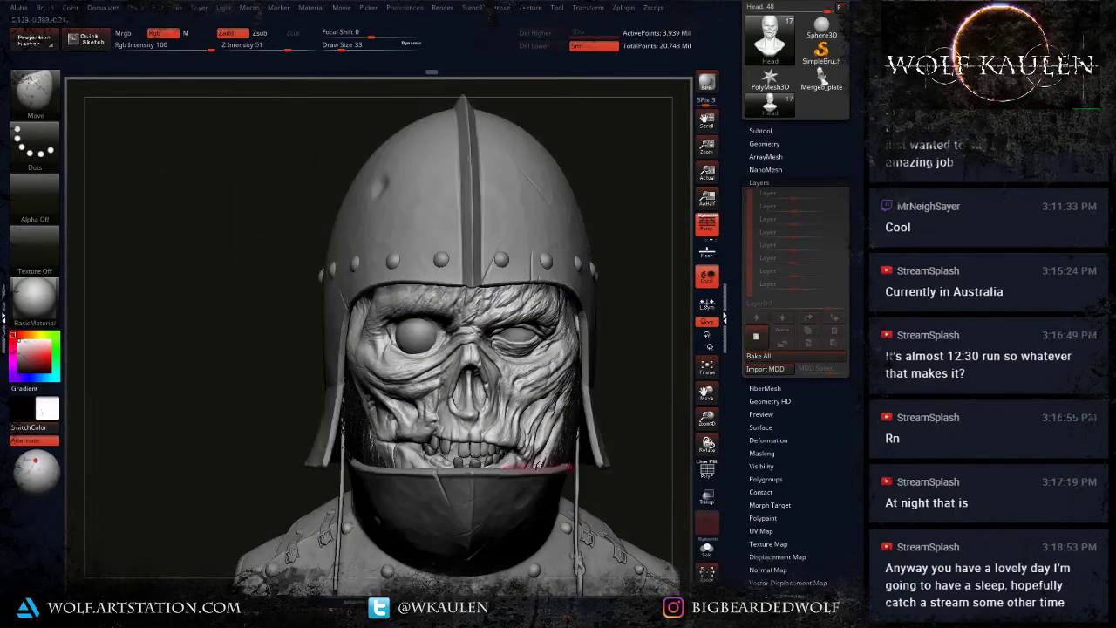
alt+right_drag(538, 466, 433, 384)
right_drag(262, 366, 423, 381)
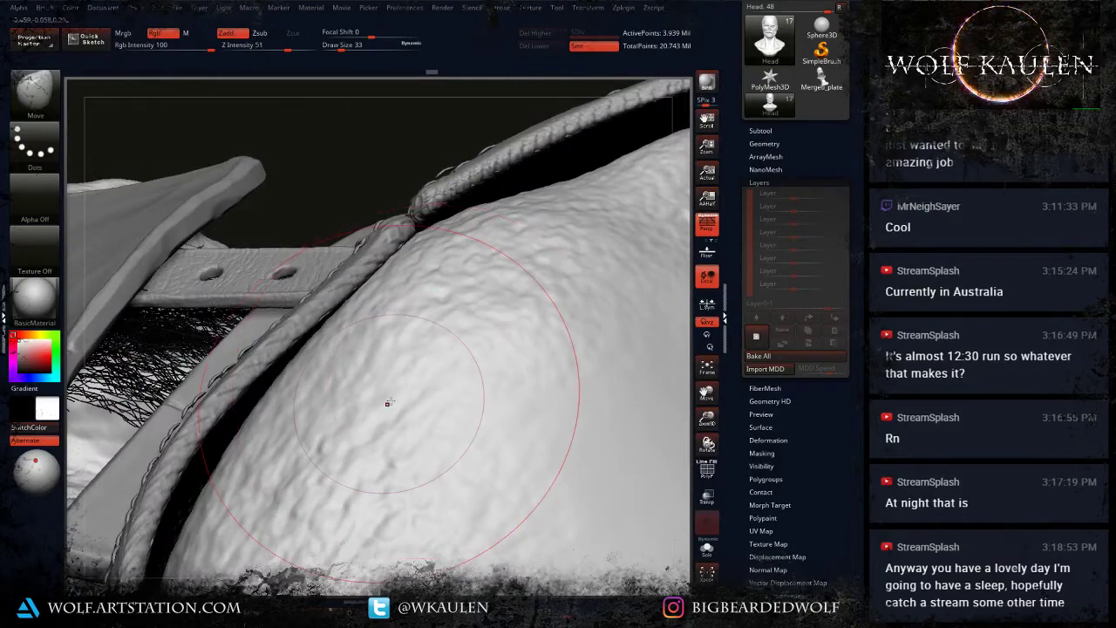
key(f)
right_drag(366, 227, 463, 335)
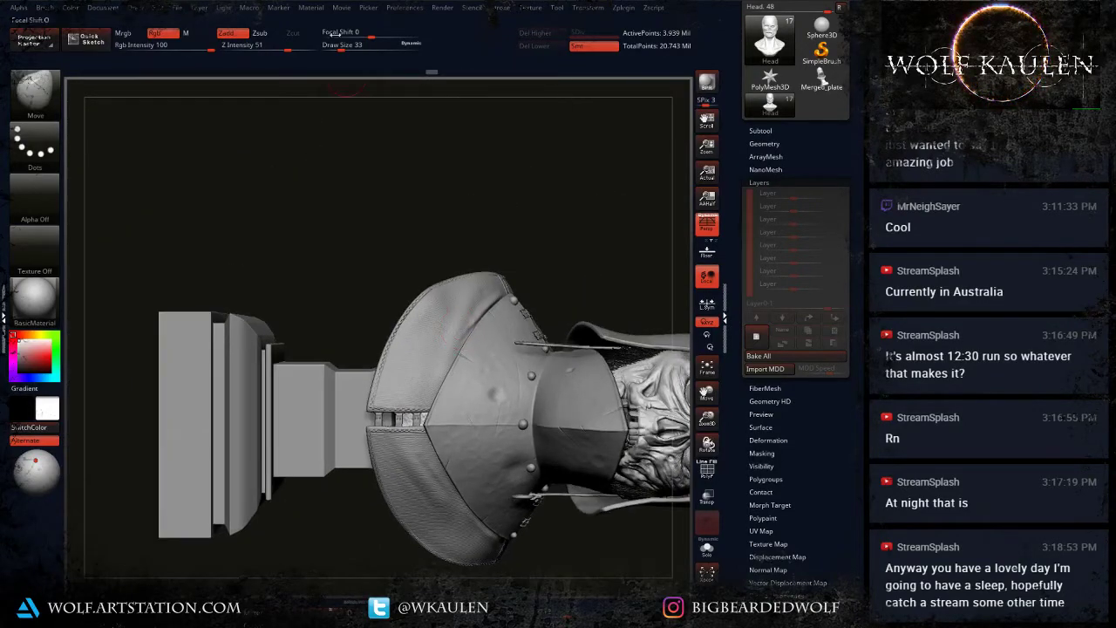
Step: Open the bust project with the separate armour layers, discarding the unsaved changes to the current one
click(177, 9)
click(203, 30)
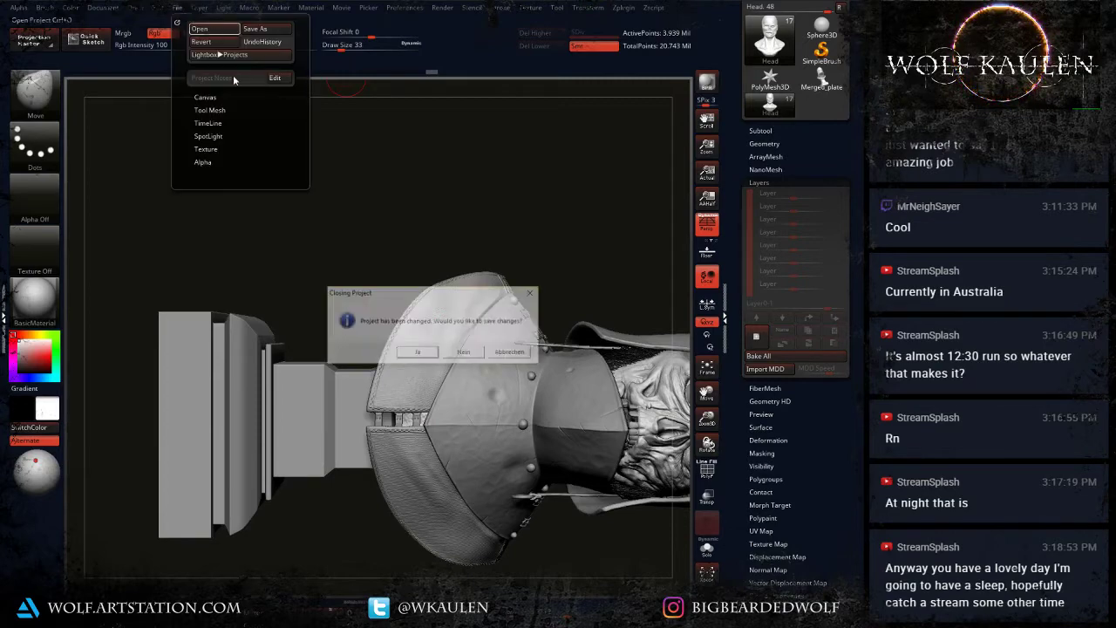
click(462, 352)
double_click(355, 279)
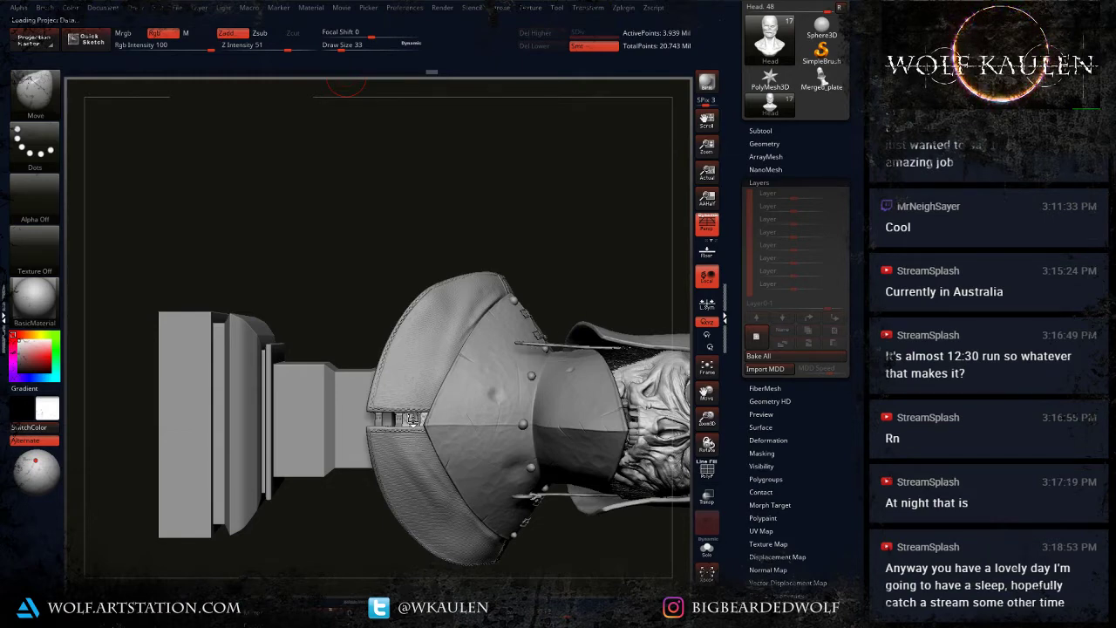
drag(558, 380, 93, 396)
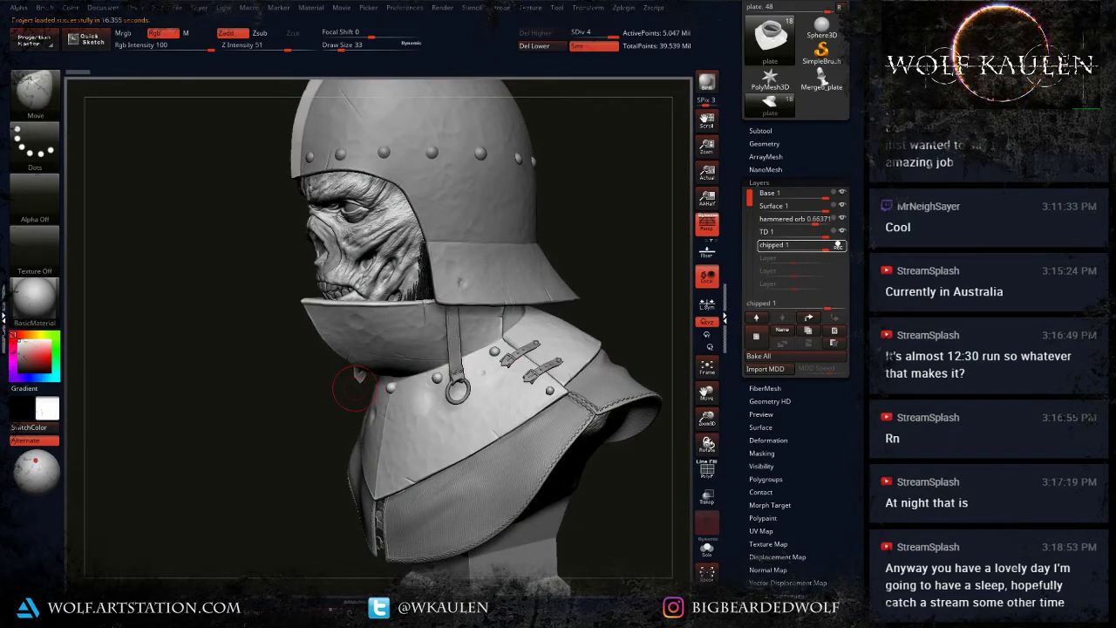
alt+drag(222, 450, 89, 483)
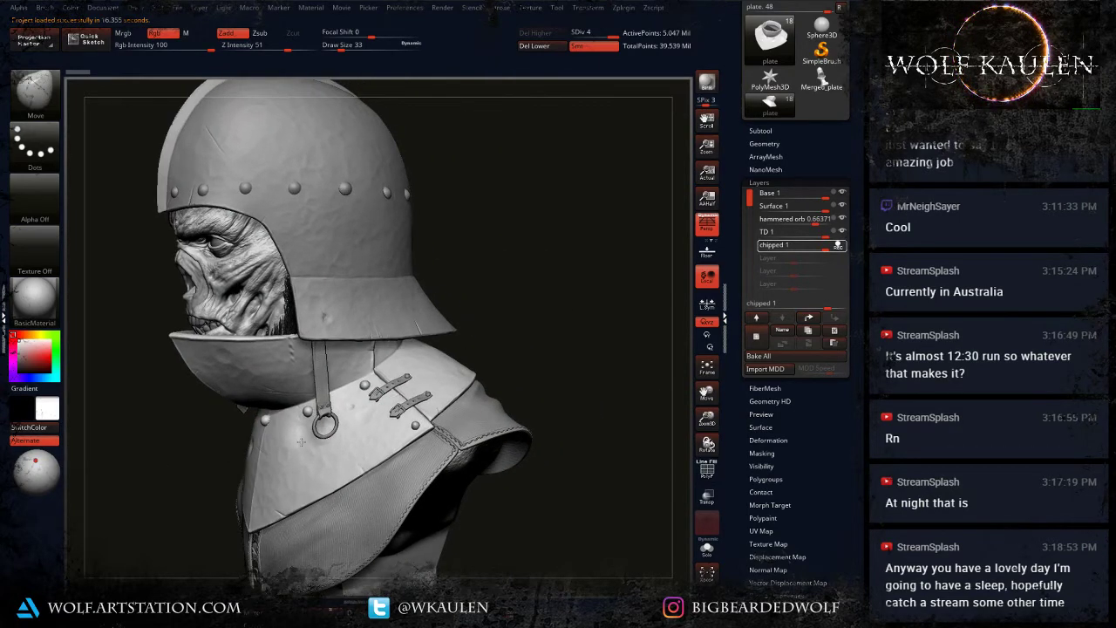
Step: Select the buckle subtool plate1_1 on the neck plate and check it in isolation
alt+click(397, 411)
right_drag(403, 419, 349, 567)
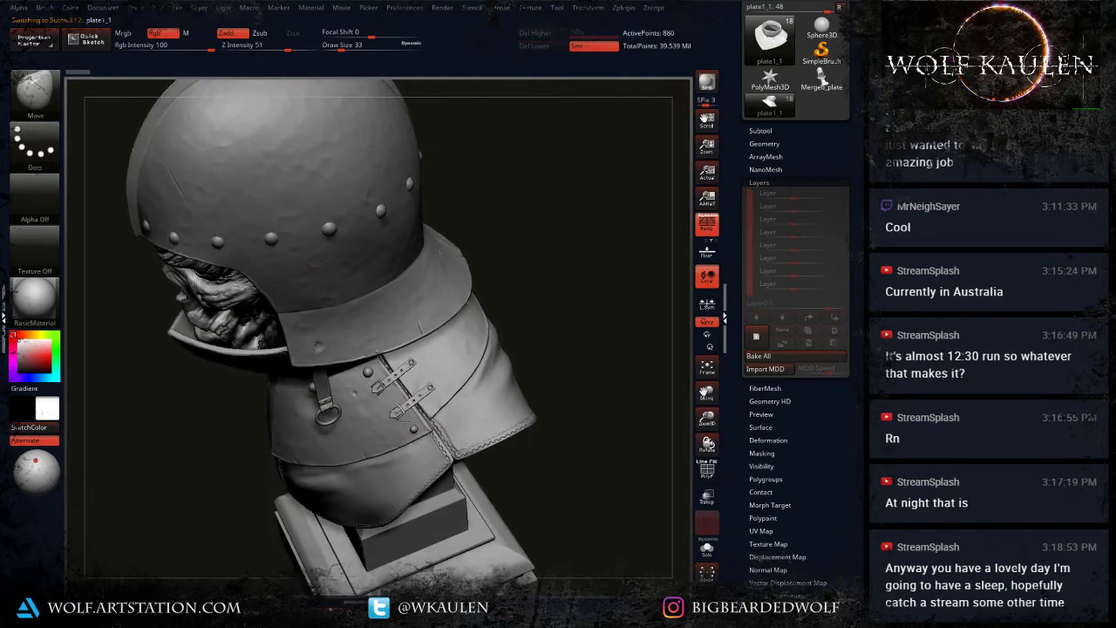
ctrl+right_drag(418, 403, 492, 372)
click(707, 549)
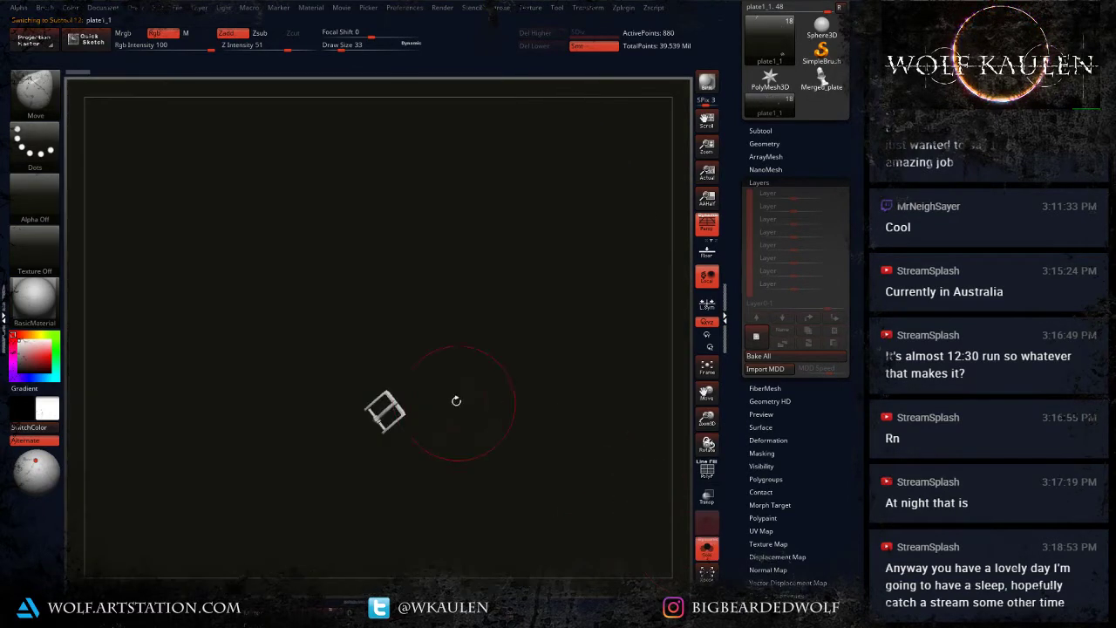
drag(456, 400, 445, 416)
click(707, 549)
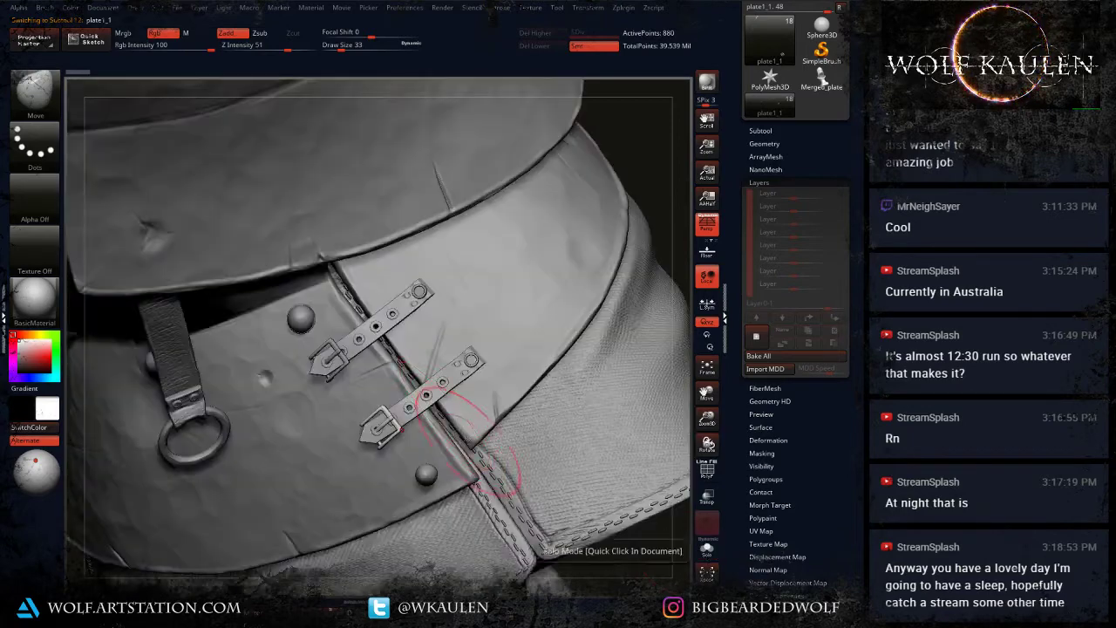
Step: Select the Leather straps subtool, clear its mask and isolate it
alt+click(423, 407)
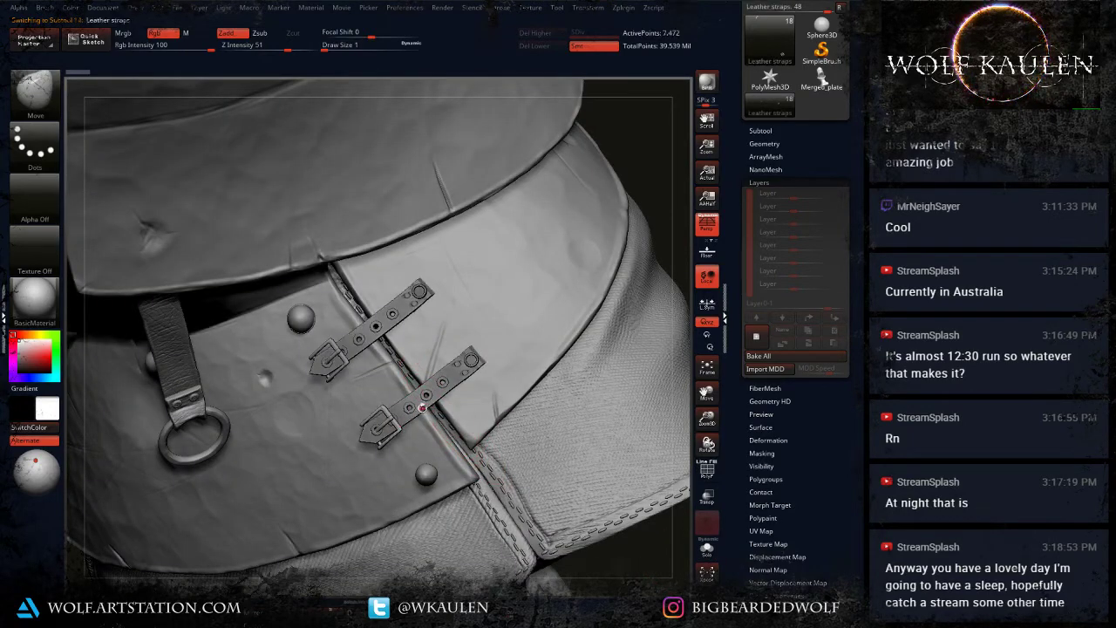
ctrl+drag(642, 542, 661, 558)
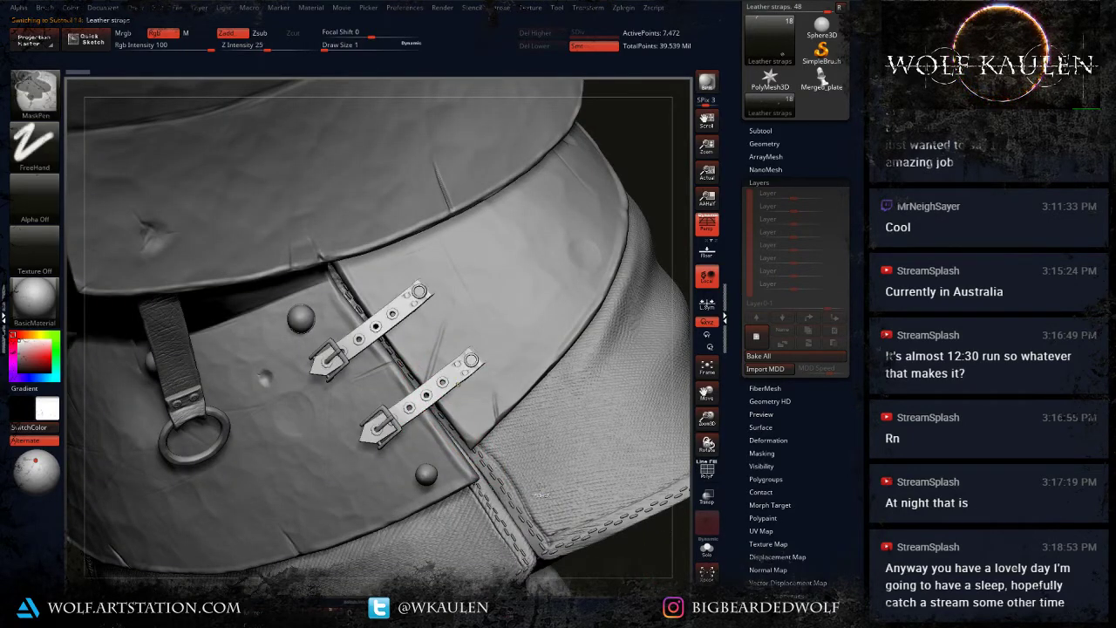
click(703, 555)
alt+drag(451, 486, 411, 465)
Step: Display the polyframe of the leather straps and regroup every separate part with Auto Groups
key(f)
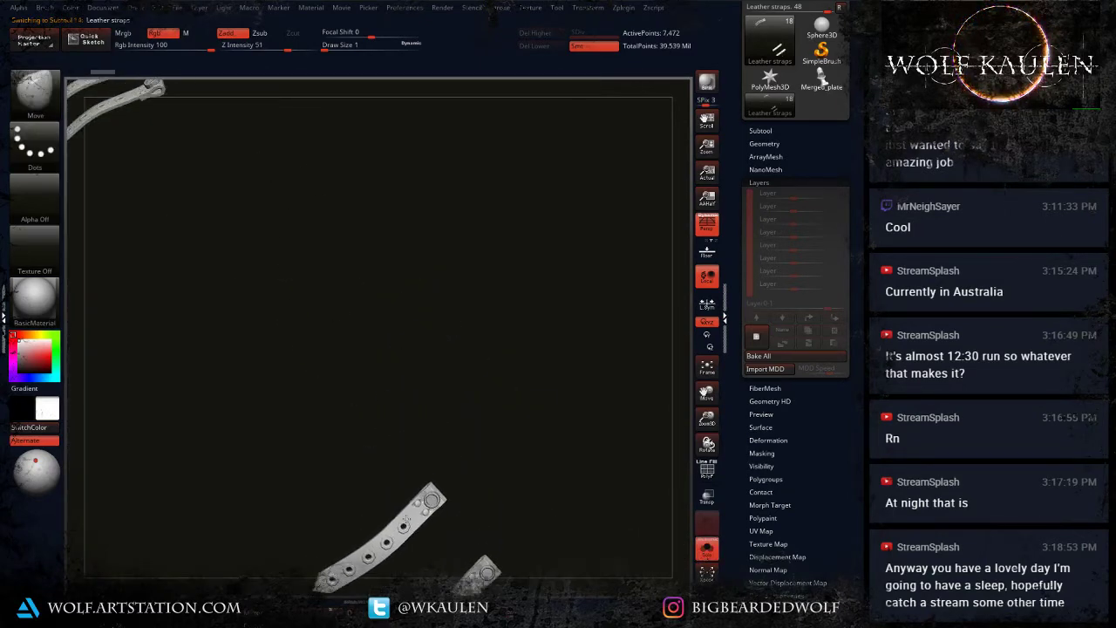
key(shift+f)
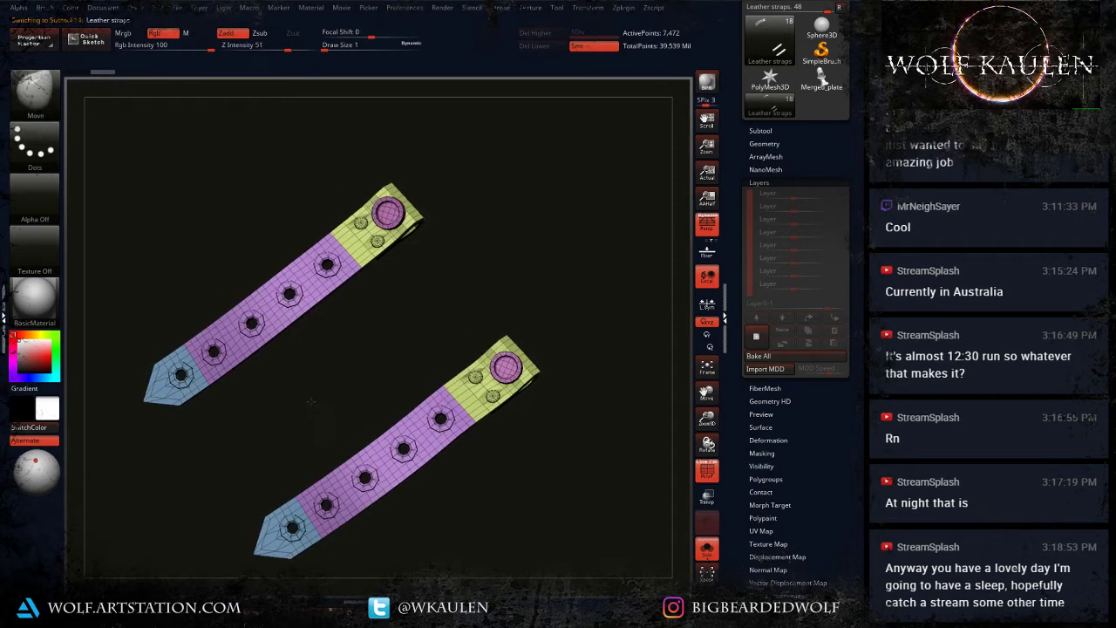
click(763, 478)
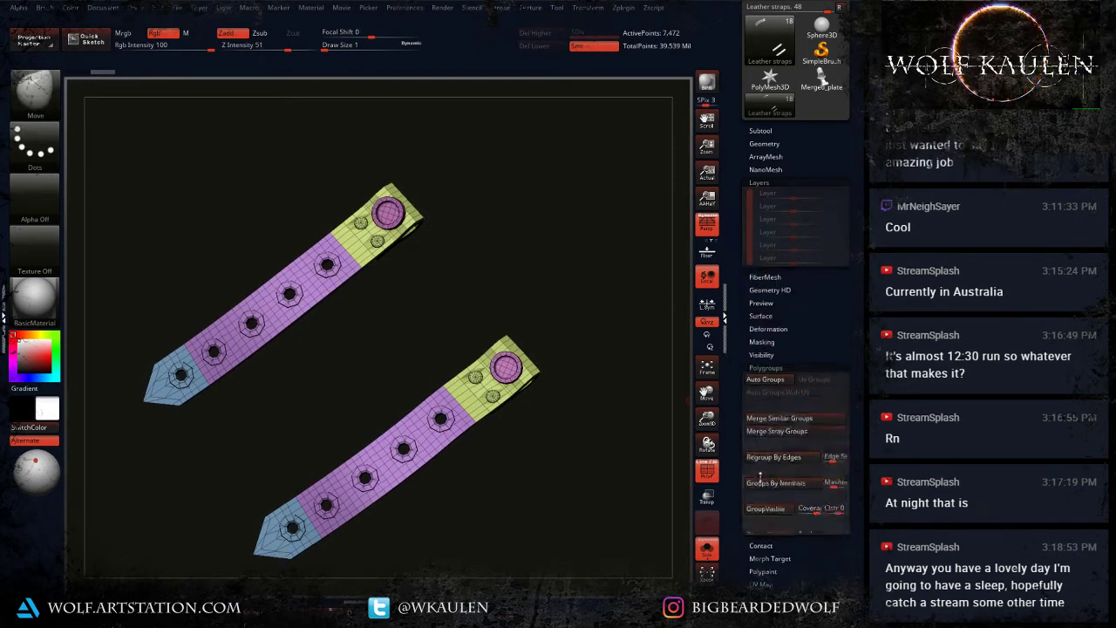
click(764, 297)
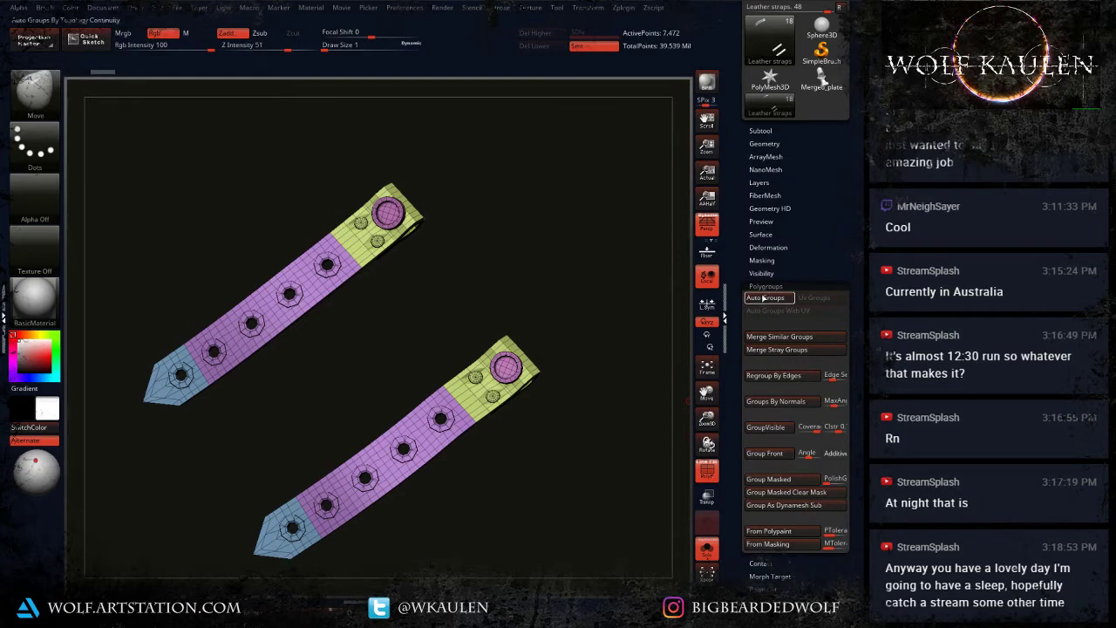
Step: Isolate the leather of all four straps from their rivets and eyelets, check it, and show all parts again
ctrl+shift+click(454, 416)
ctrl+shift+click(453, 412)
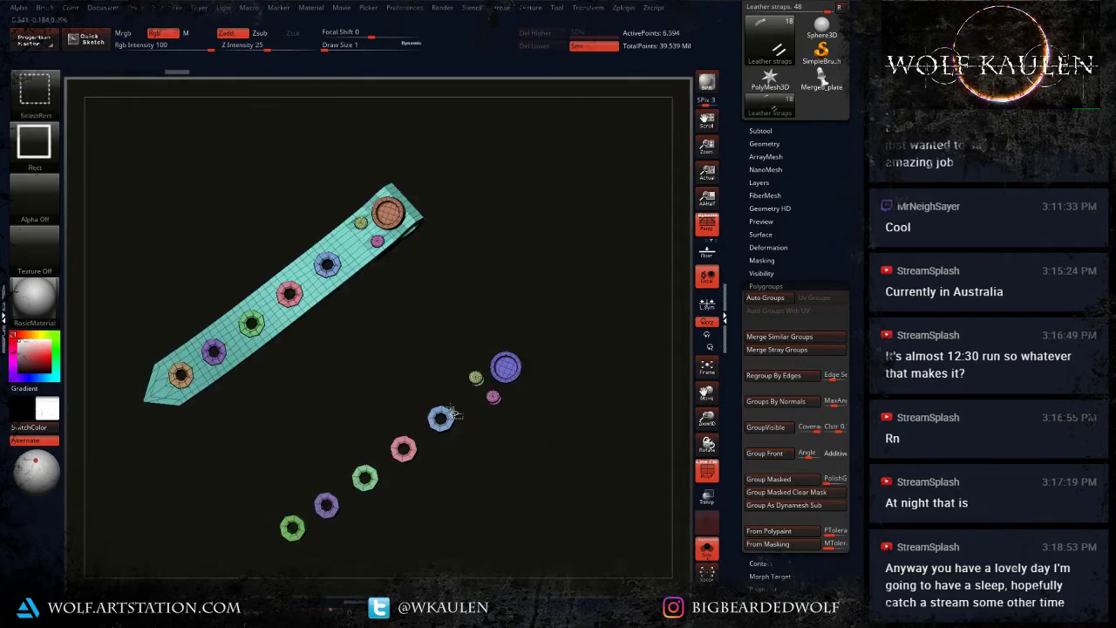
ctrl+shift+click(356, 263)
drag(557, 489, 679, 445)
ctrl+shift+click(610, 497)
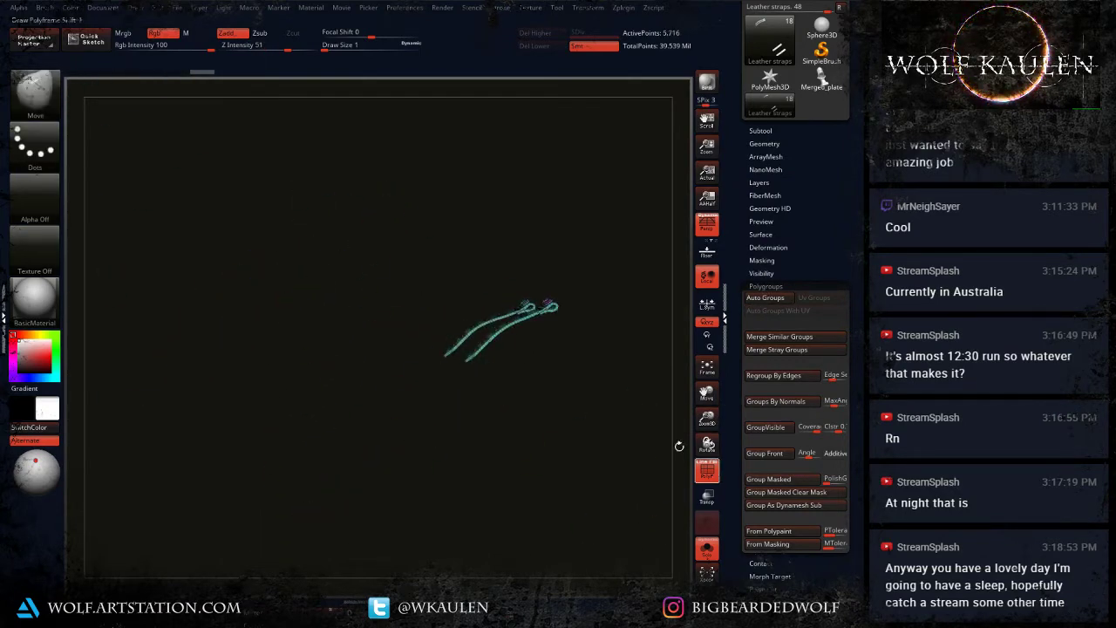
key(ctrl+shift)
ctrl+shift+click(504, 329)
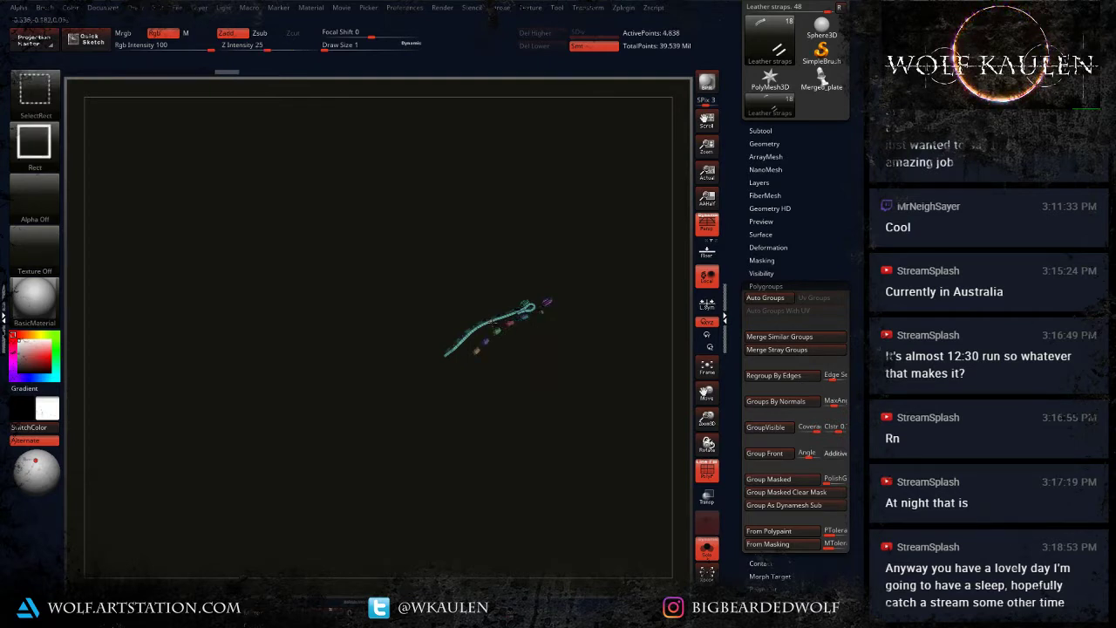
ctrl+shift+click(493, 323)
ctrl+shift+drag(465, 466, 517, 523)
mouse_move(532, 457)
mouse_down()
mouse_move(553, 486)
mouse_move(518, 464)
mouse_move(518, 531)
mouse_up()
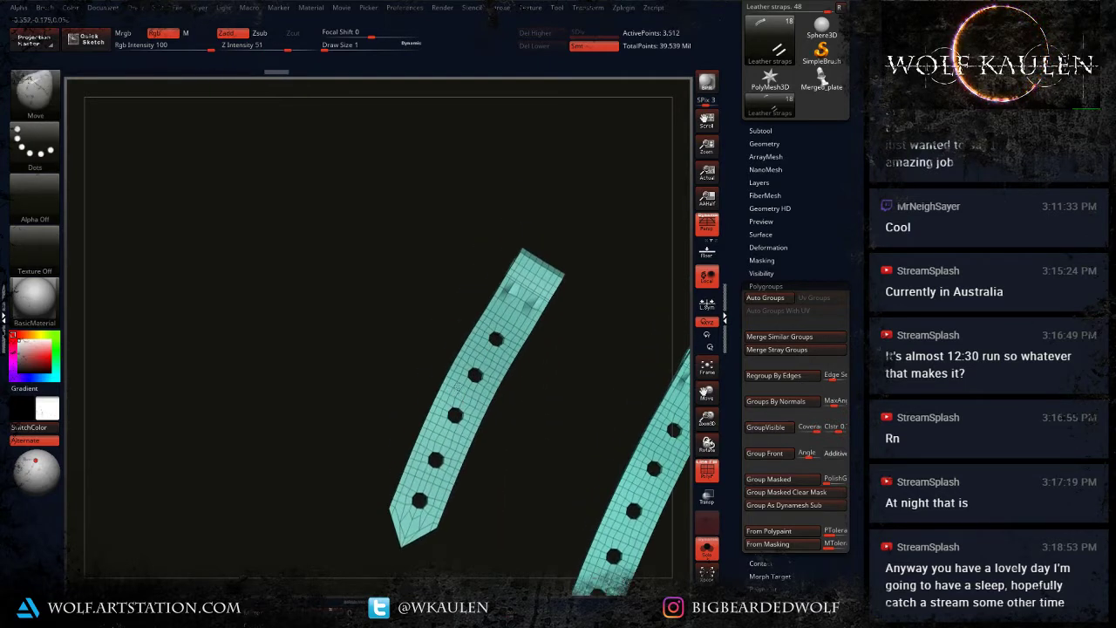
ctrl+shift+click(522, 449)
Step: Turn off the polyframe and subdivide the Leather straps subtool twice to SDiv 3
key(shift+f)
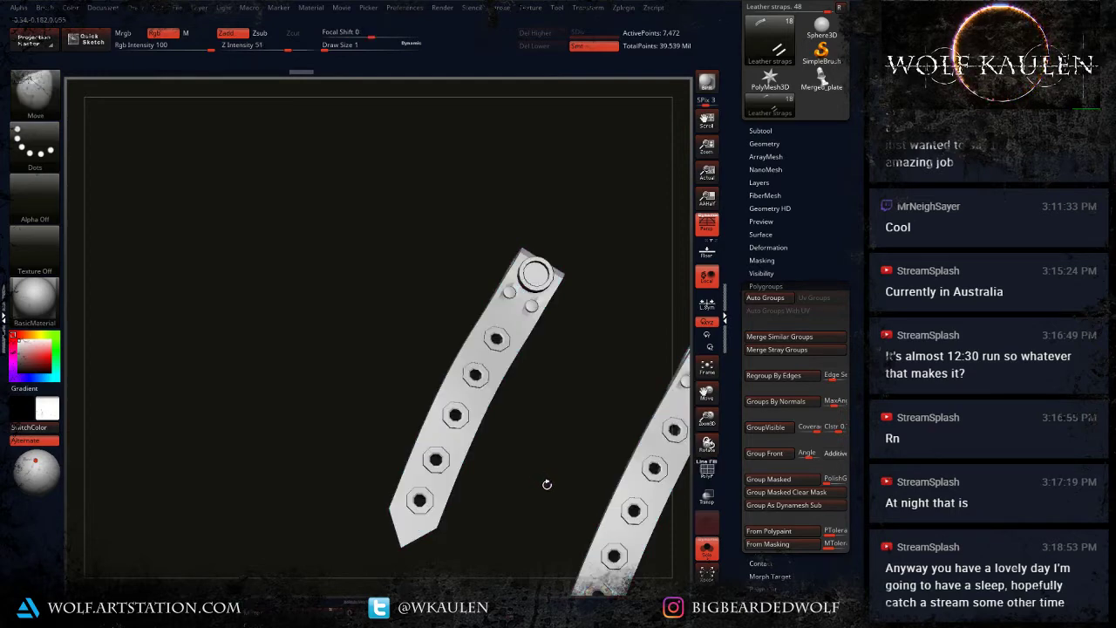
mouse_move(546, 485)
alt+mouse_down()
mouse_move(474, 475)
mouse_move(418, 400)
mouse_move(441, 468)
mouse_move(468, 474)
alt+mouse_up()
key(ctrl+d)
key(ctrl+d)
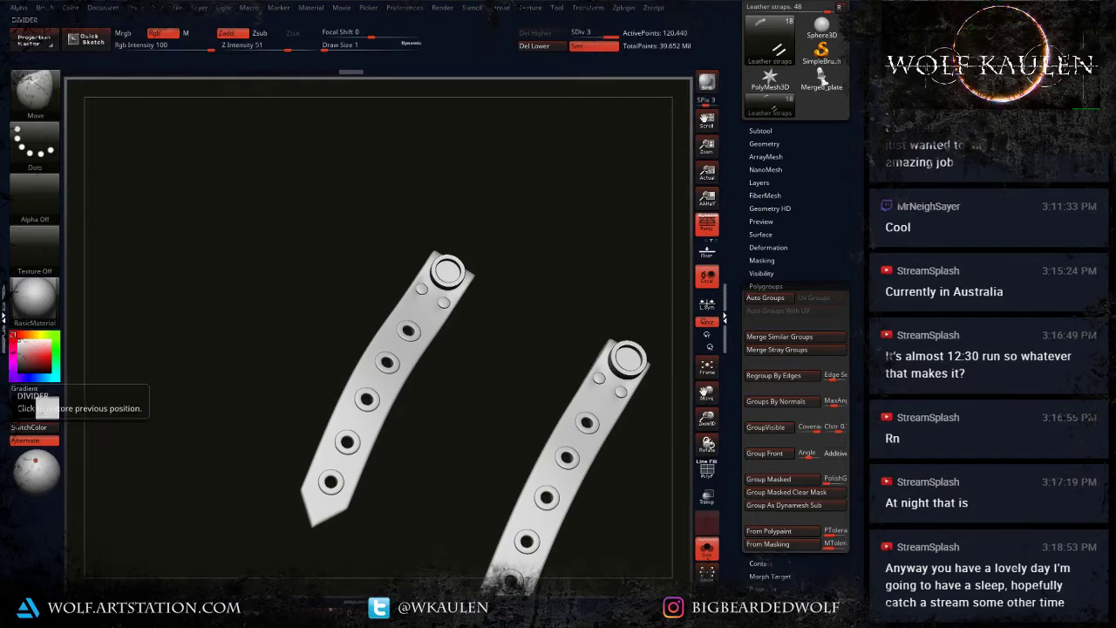
Step: Hide the rivets and eyelets so only the leather of the four subdivided straps is visible
ctrl+shift+click(370, 438)
ctrl+shift+click(370, 437)
ctrl+shift+click(523, 495)
ctrl+shift+click(598, 557)
mouse_move(598, 558)
alt+mouse_down()
mouse_move(264, 302)
mouse_move(478, 446)
mouse_move(287, 250)
alt+mouse_up()
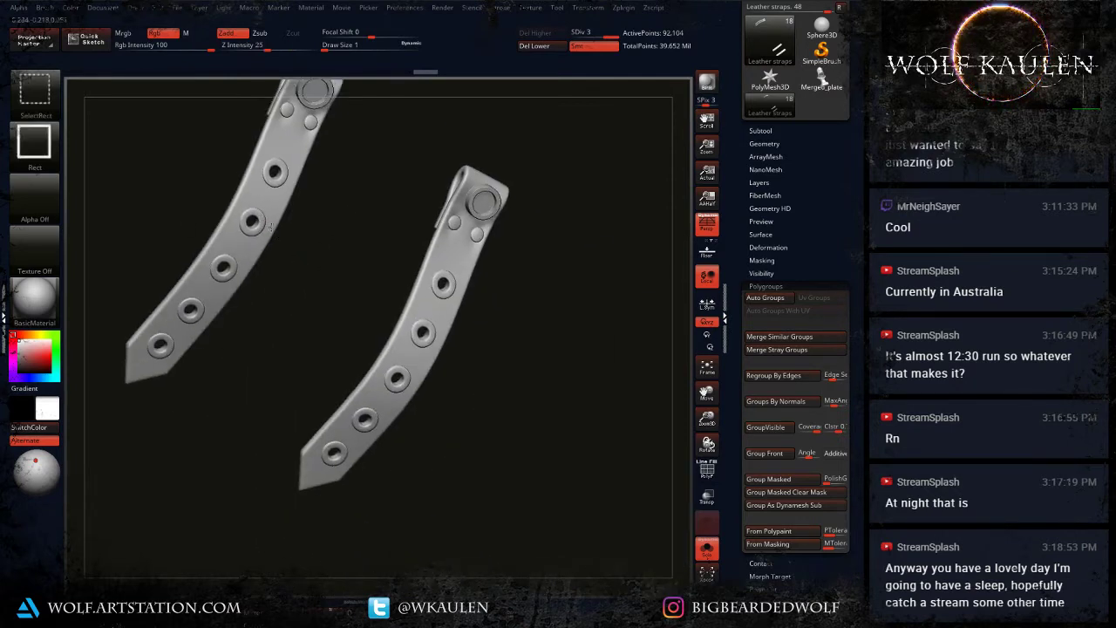
ctrl+shift+click(260, 235)
ctrl+shift+click(260, 236)
ctrl+shift+click(416, 314)
mouse_move(416, 314)
mouse_down()
mouse_move(505, 321)
mouse_move(382, 298)
mouse_move(382, 323)
mouse_move(468, 399)
mouse_move(474, 322)
mouse_move(471, 452)
mouse_up()
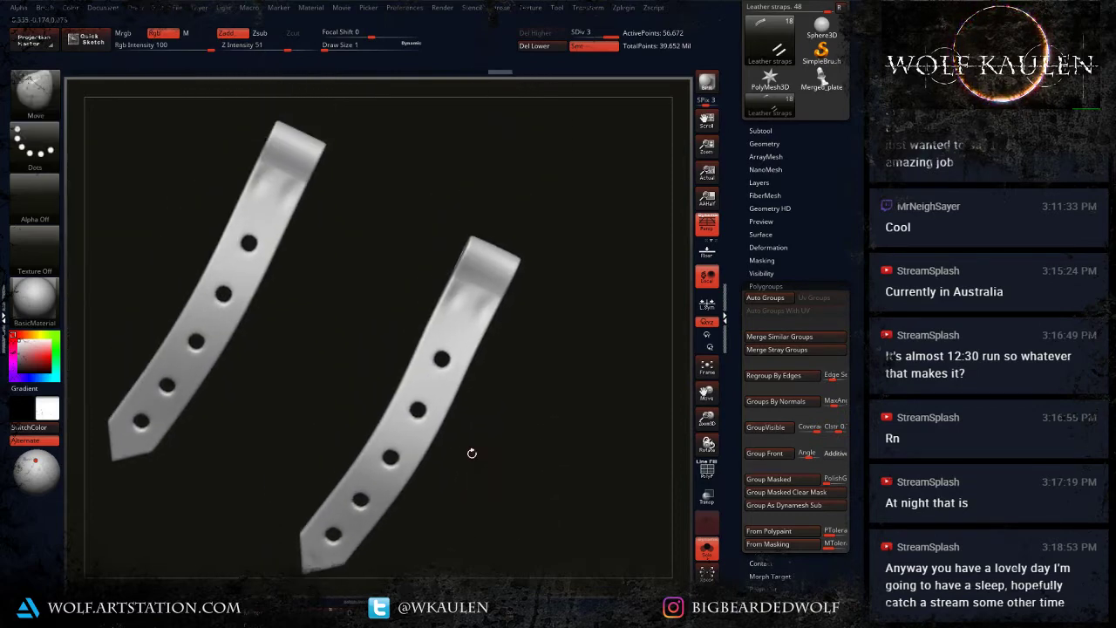
Step: Even out the front faces of the two leather straps in view using the Flatten brush at draw size 7
key(b)
key(f)
key(a)
key(s)
mouse_move(452, 327)
mouse_down()
mouse_move(467, 316)
mouse_move(455, 303)
mouse_up()
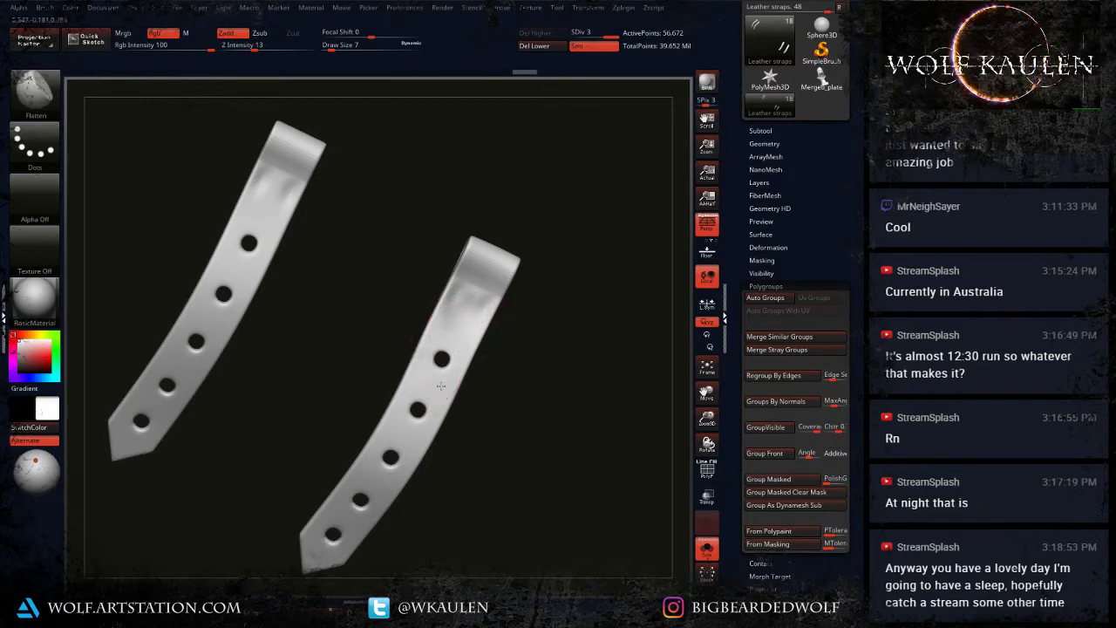
right_drag(409, 433, 394, 440)
drag(394, 439, 341, 497)
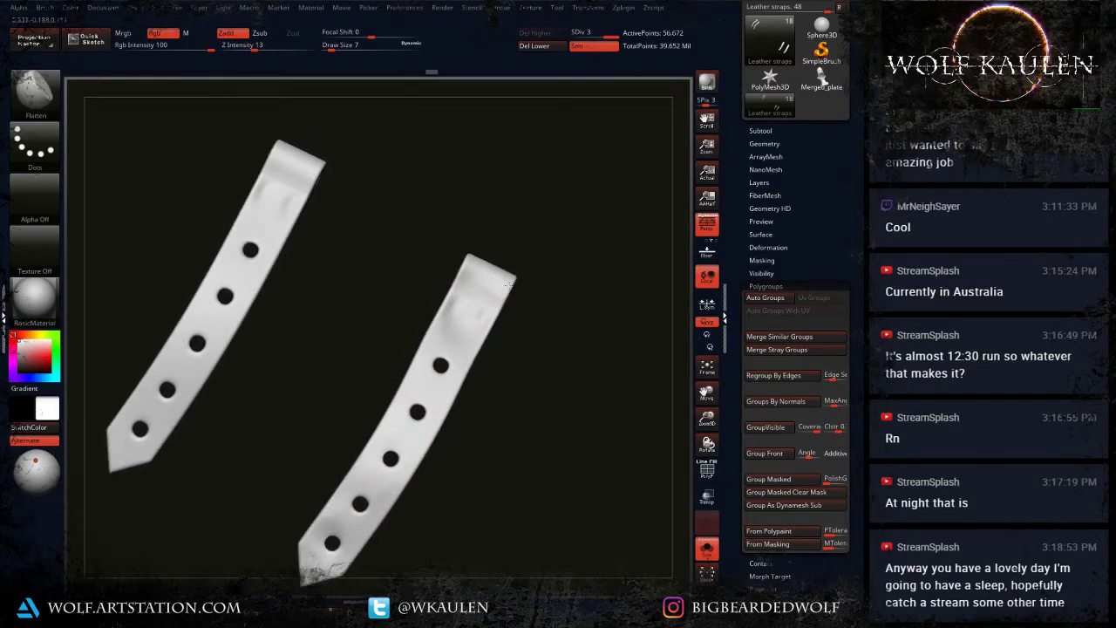
alt+right_drag(319, 356, 362, 464)
drag(311, 309, 302, 324)
Step: Flatten the pointed tip of the first strap and the leather just below its folded end
alt+right_drag(212, 525, 331, 352)
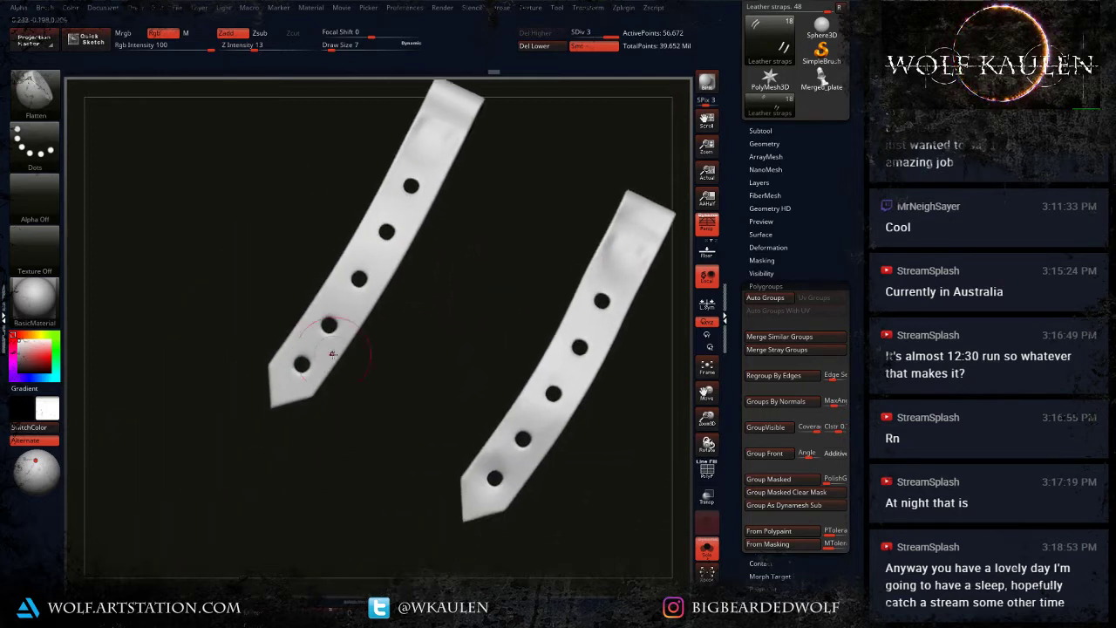
mouse_move(298, 364)
mouse_down()
mouse_move(280, 389)
mouse_move(295, 396)
mouse_up()
alt+right_drag(424, 179, 359, 452)
drag(371, 390, 367, 417)
right_drag(366, 417, 380, 510)
drag(388, 373, 389, 358)
mouse_move(390, 357)
right_down()
mouse_move(403, 384)
mouse_move(436, 366)
right_up()
drag(413, 337, 421, 364)
right_drag(420, 365, 427, 410)
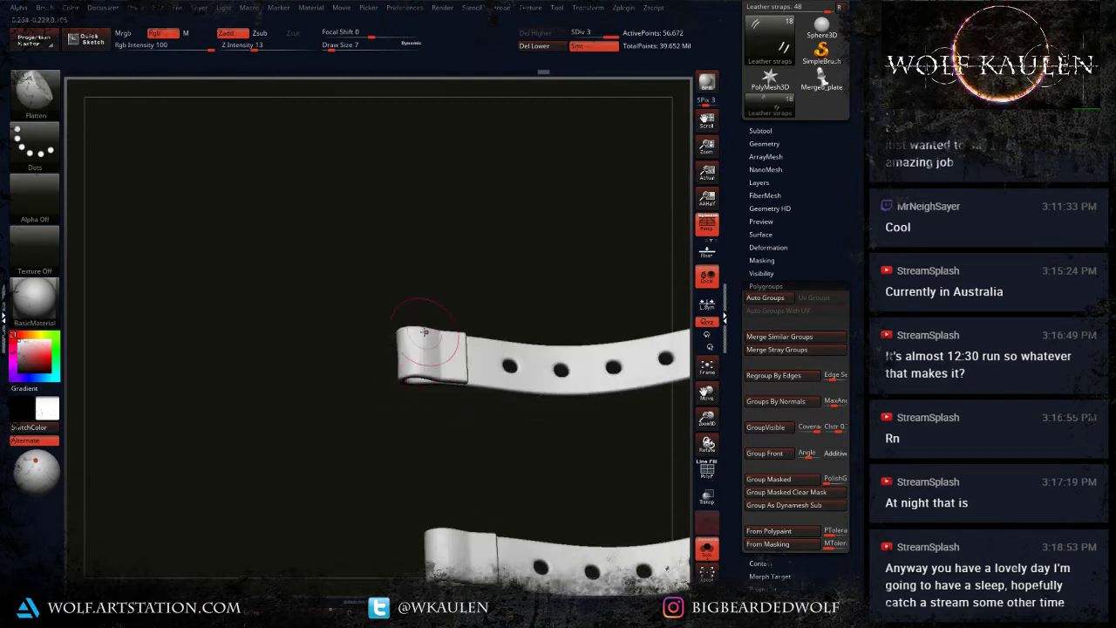
Step: Flatten the wrapped leather around the folded loops of both straps
drag(425, 345, 442, 369)
drag(465, 542, 485, 562)
mouse_move(484, 562)
right_down()
mouse_move(512, 413)
mouse_move(484, 468)
mouse_move(426, 386)
mouse_move(468, 456)
mouse_move(459, 478)
mouse_move(428, 399)
mouse_move(385, 338)
right_up()
ctrl+right_drag(422, 402, 414, 567)
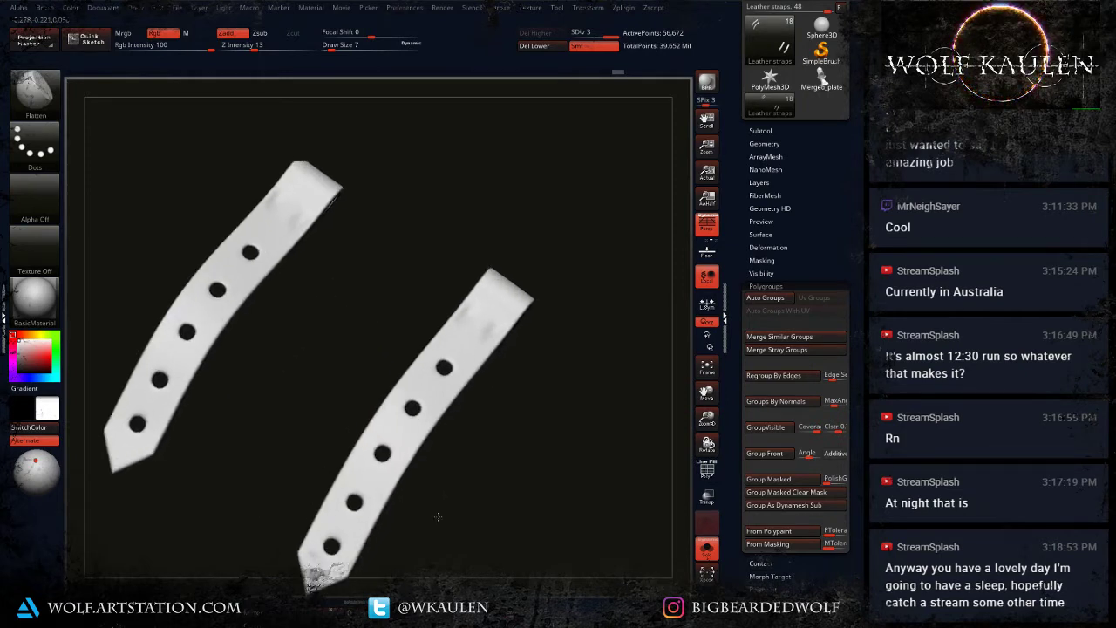
Step: Flatten the second strap's face from its uppermost holes up to the folded end
alt+right_drag(370, 501, 391, 451)
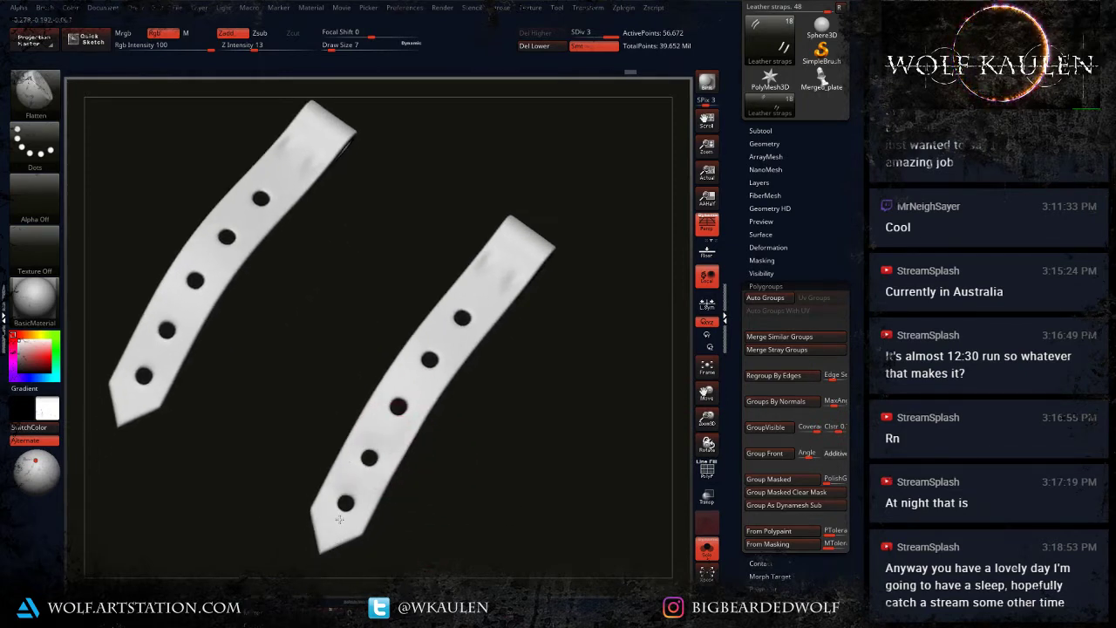
drag(436, 328, 480, 288)
right_drag(498, 410, 489, 353)
mouse_move(516, 270)
mouse_down()
mouse_move(491, 253)
mouse_move(511, 240)
mouse_up()
Step: Flatten the rounded outer bends at the folded ends of both straps
alt+right_drag(375, 402, 469, 463)
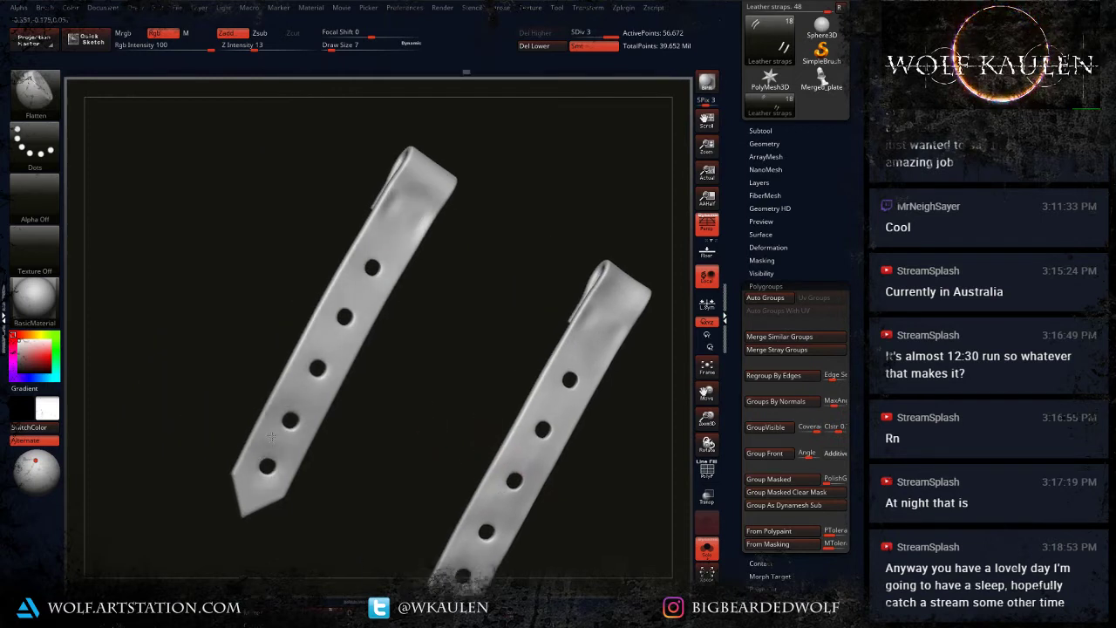
drag(428, 165, 432, 209)
right_drag(427, 226, 409, 296)
drag(434, 176, 443, 160)
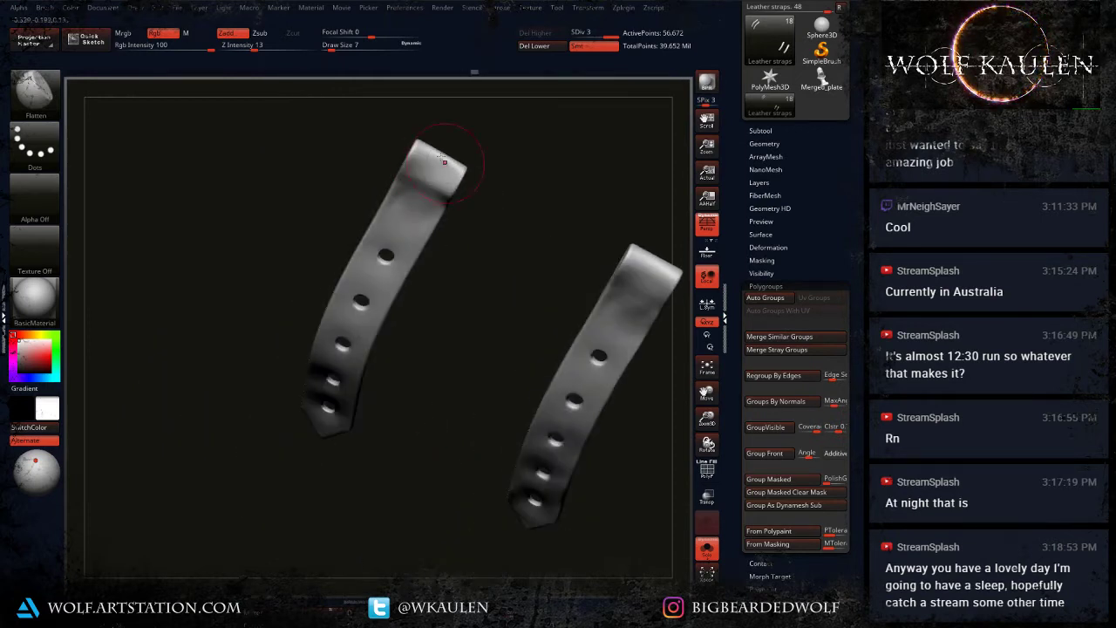
drag(650, 271, 660, 278)
alt+right_drag(592, 346, 489, 334)
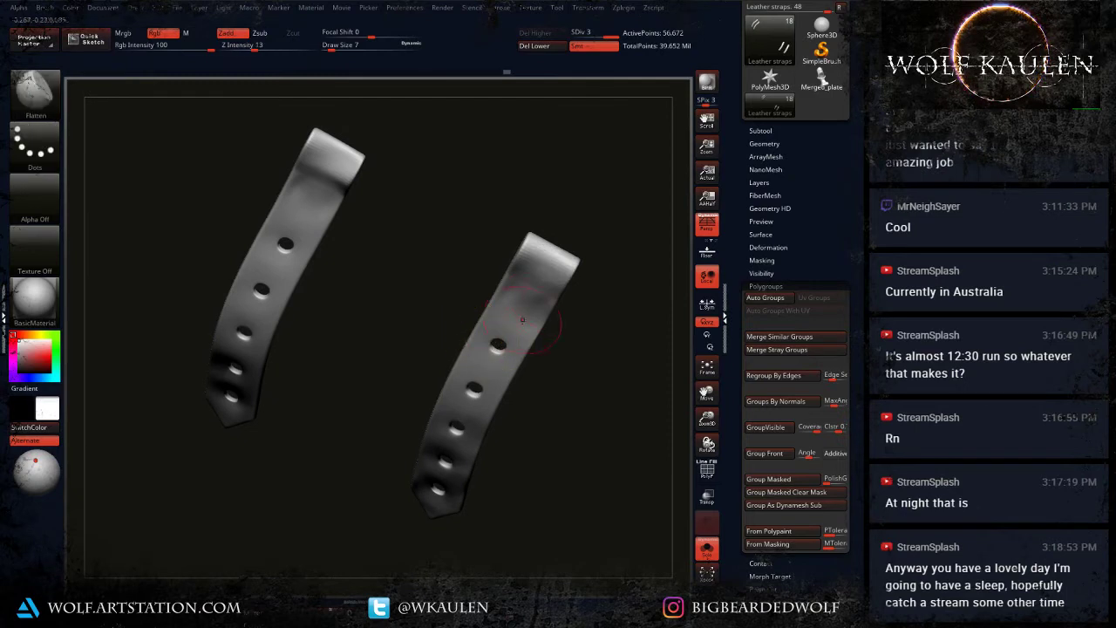
Step: Reduce the Flatten brush to draw size 3 and then 4 for finer unevenness around the straps' holes and borders
key(s)
drag(542, 307, 539, 307)
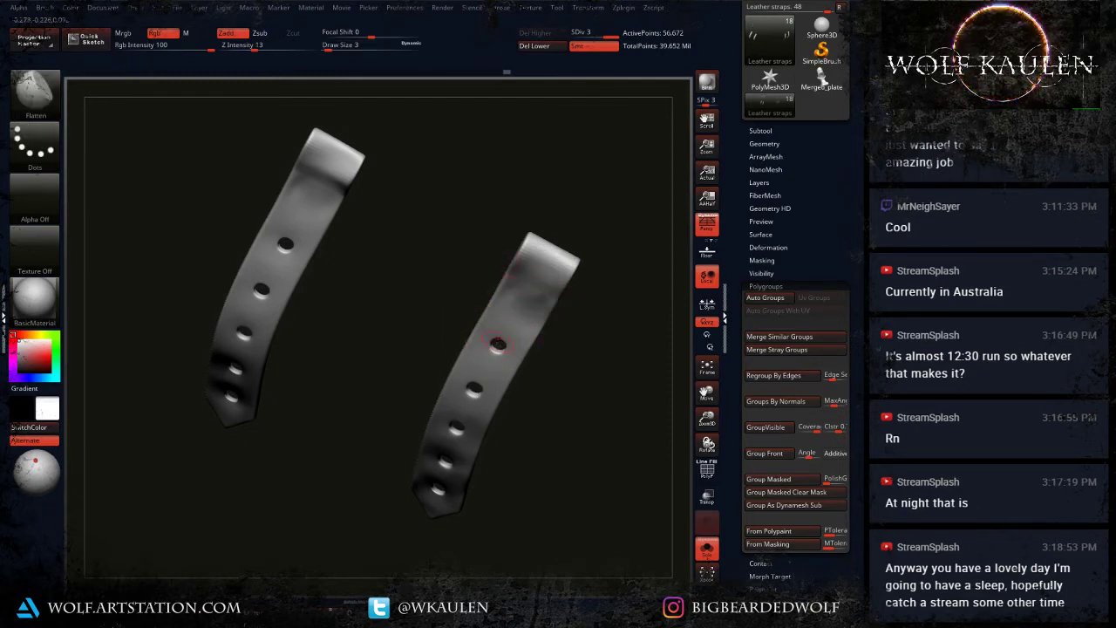
right_drag(498, 343, 473, 361)
key(s)
drag(473, 362, 476, 362)
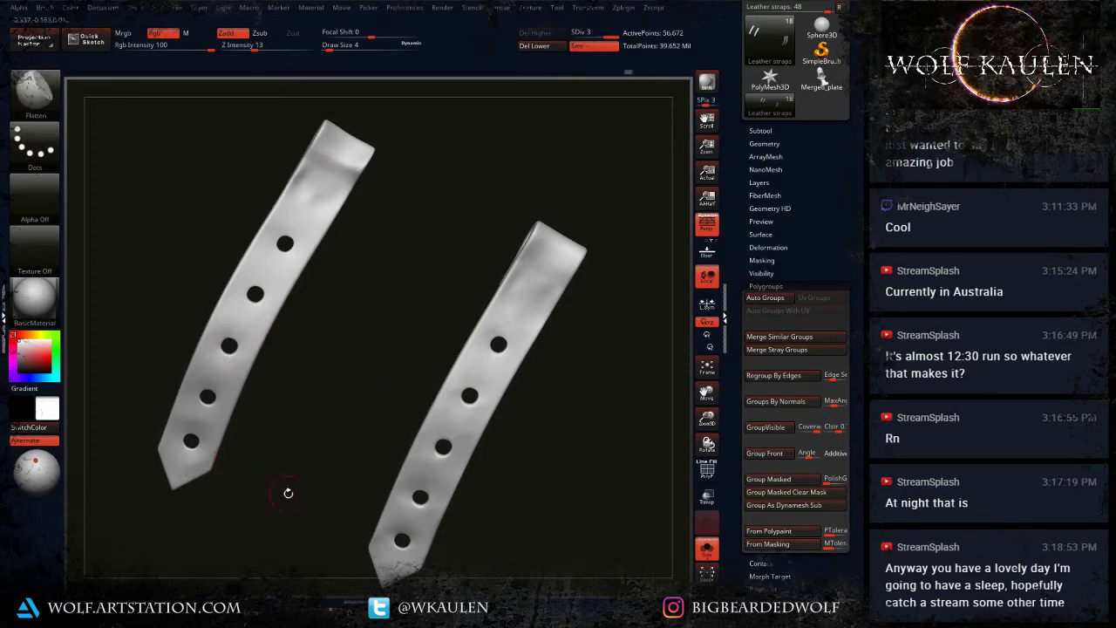
Step: Raise the Flatten brush to draw size 7 and even out the strap faces between the holes and at the pointed tips
ctrl+right_drag(491, 369, 453, 305)
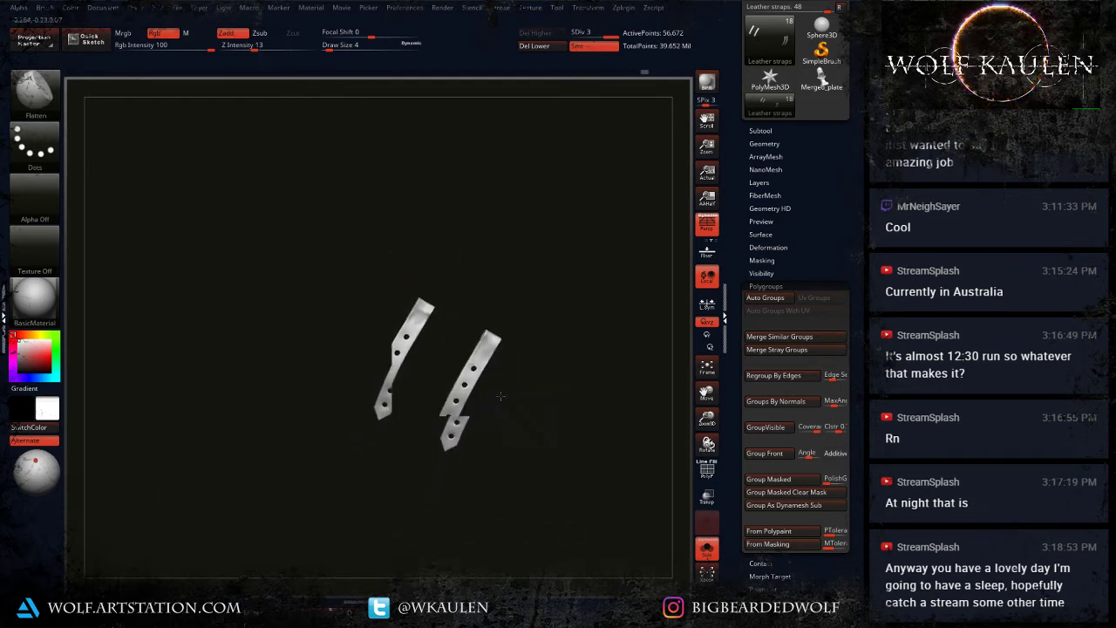
alt+right_drag(584, 440, 421, 361)
mouse_move(501, 388)
alt+right_down()
mouse_move(428, 366)
mouse_move(408, 327)
mouse_move(442, 389)
mouse_move(439, 419)
mouse_move(442, 311)
alt+right_up()
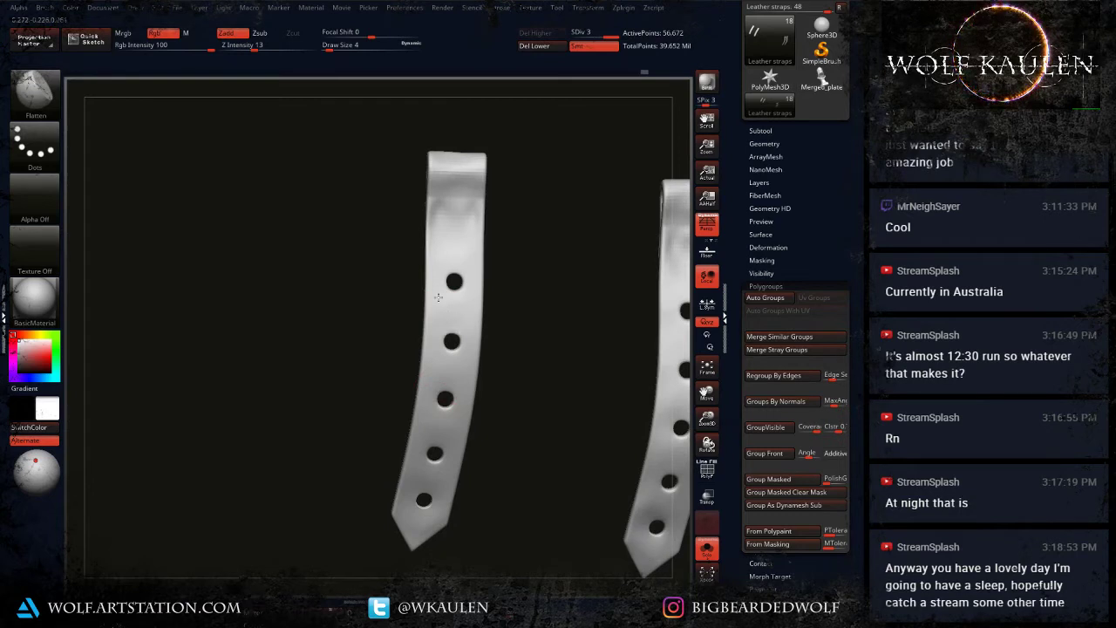
key(s)
drag(436, 364, 441, 367)
key(s)
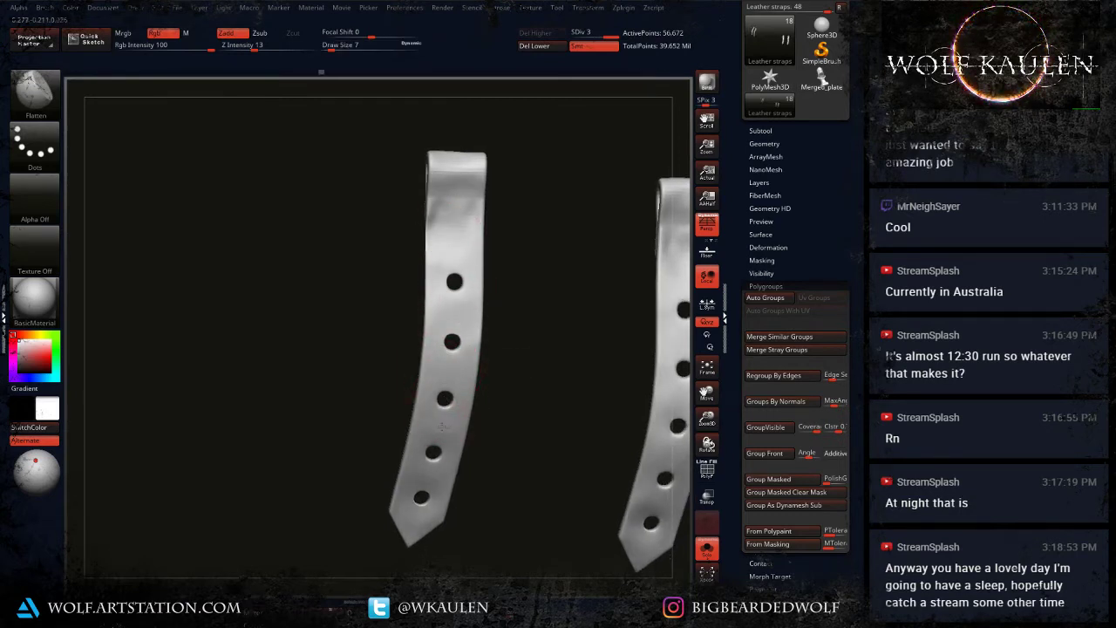
right_drag(442, 436, 438, 411)
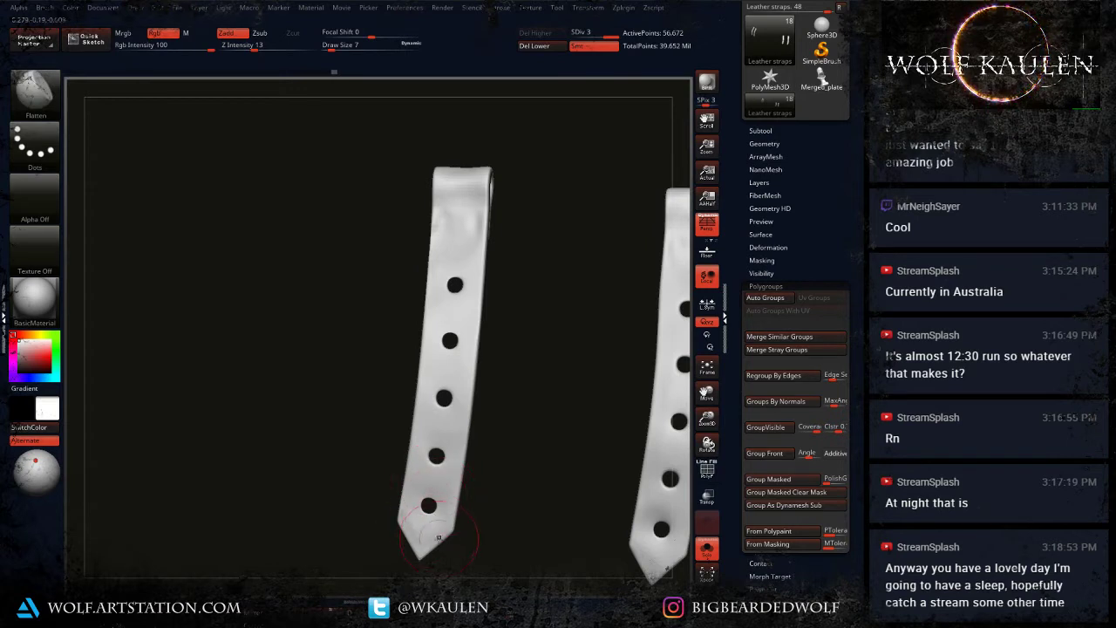
alt+right_drag(601, 373, 306, 391)
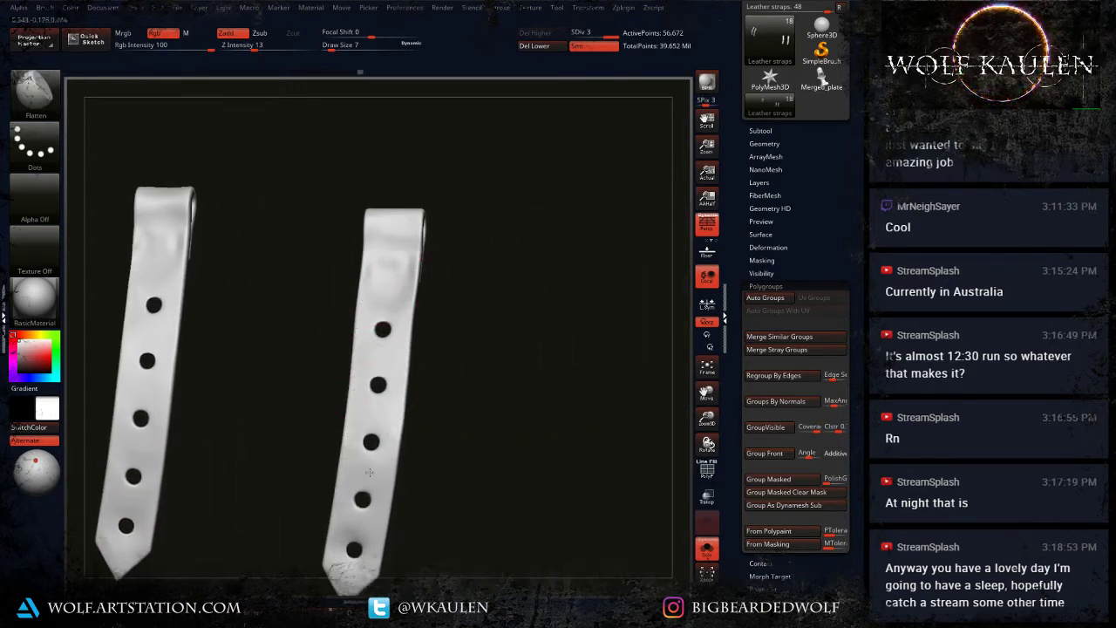
alt+right_drag(345, 590, 352, 521)
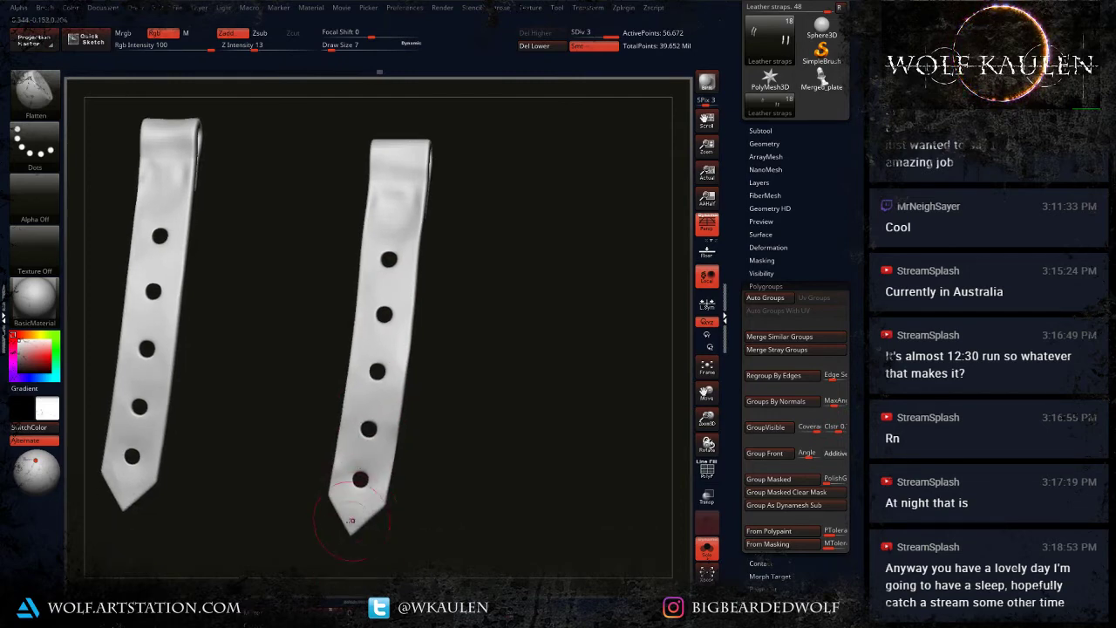
Step: Flatten the narrow side edge of the strap from its folded loop to mid-length with the brush at draw size 2
key(s)
drag(365, 491, 360, 492)
alt+right_drag(381, 482, 374, 535)
mouse_move(523, 270)
right_down()
mouse_move(422, 265)
mouse_move(444, 269)
mouse_move(454, 288)
right_up()
right_drag(576, 244, 498, 206)
mouse_move(487, 206)
mouse_down()
mouse_move(503, 130)
mouse_move(500, 226)
mouse_move(426, 338)
mouse_move(354, 485)
mouse_up()
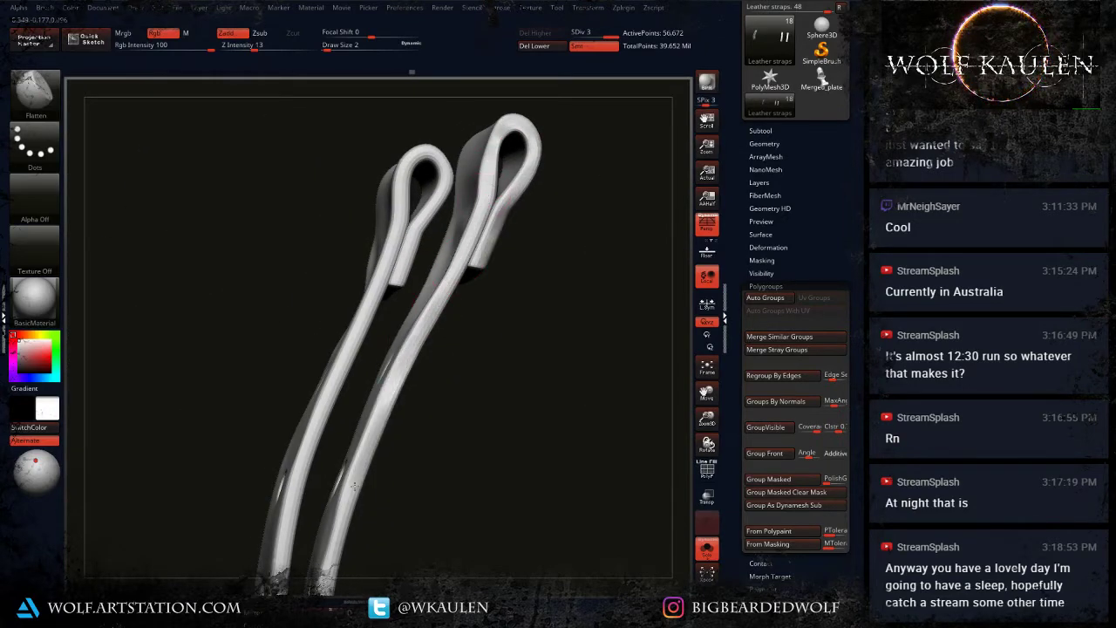
alt+right_drag(354, 485, 416, 268)
drag(401, 364, 442, 182)
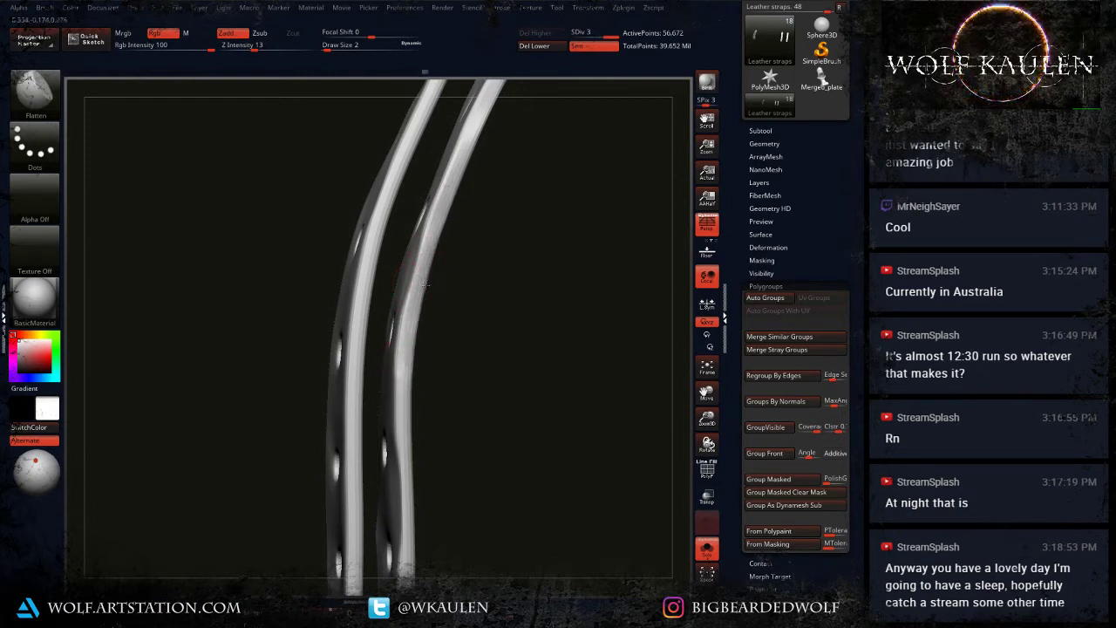
Step: Flatten the strap's narrow side edge along the lower half down to the pointed tip
drag(428, 256, 404, 495)
alt+right_drag(410, 459, 409, 293)
drag(410, 293, 404, 436)
mouse_move(403, 423)
right_down()
mouse_move(435, 441)
mouse_move(418, 449)
right_up()
drag(406, 453, 396, 496)
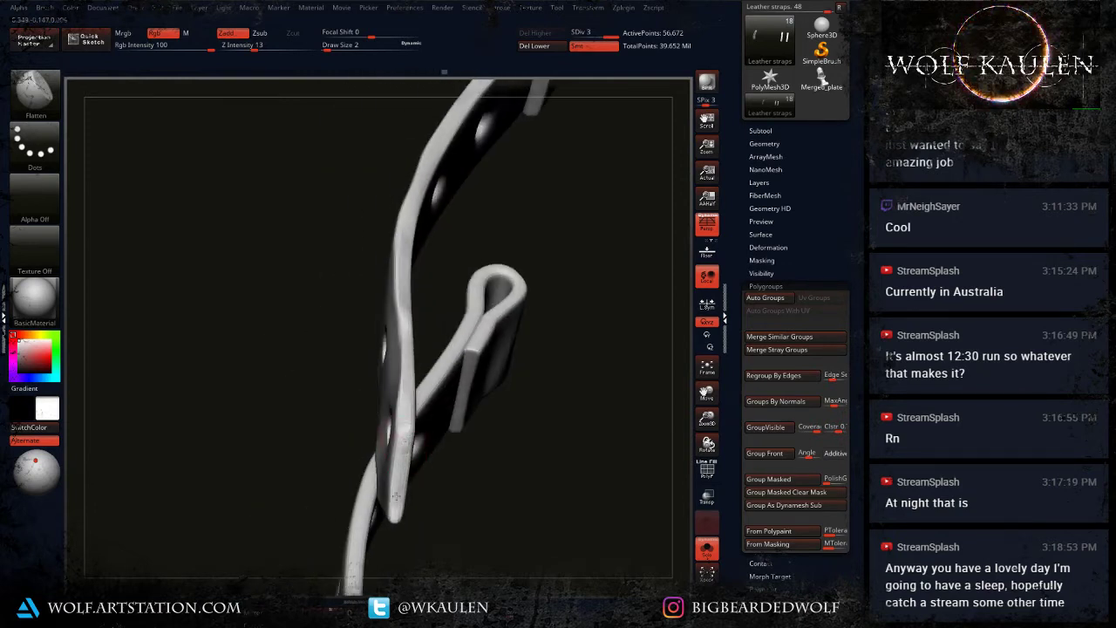
Step: Flatten the strap's opposite side edge from the pointed tip along the curved middle section
right_drag(405, 454, 447, 402)
right_drag(431, 495, 395, 475)
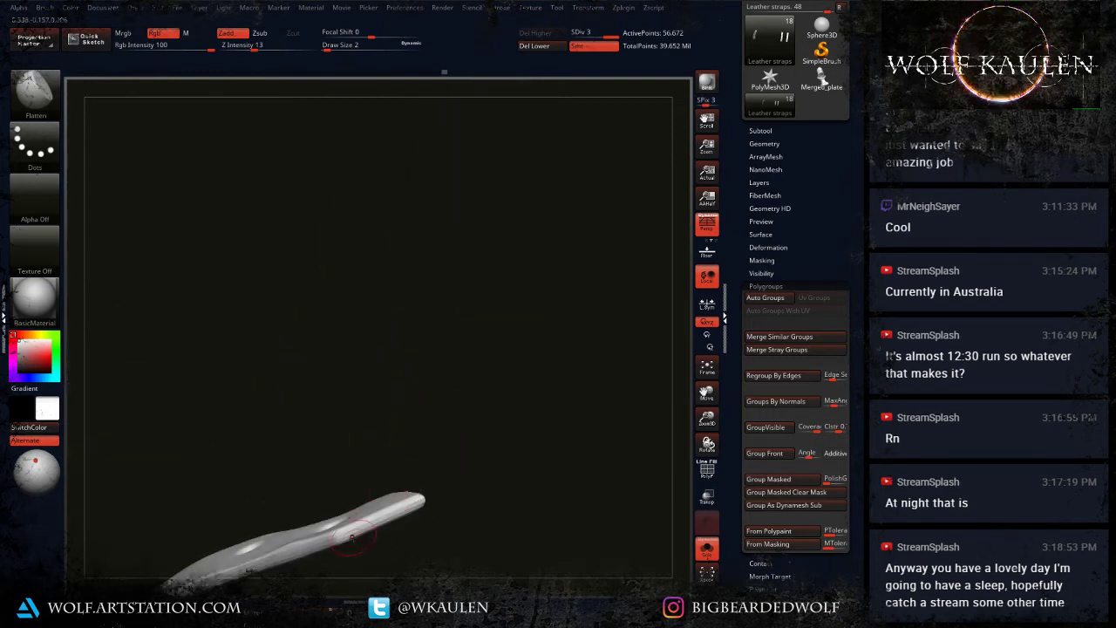
drag(360, 528, 416, 503)
alt+right_drag(416, 503, 656, 332)
right_drag(418, 397, 395, 436)
mouse_move(462, 410)
mouse_down()
mouse_move(549, 376)
mouse_move(365, 451)
mouse_move(272, 514)
mouse_up()
alt+right_drag(340, 455, 494, 352)
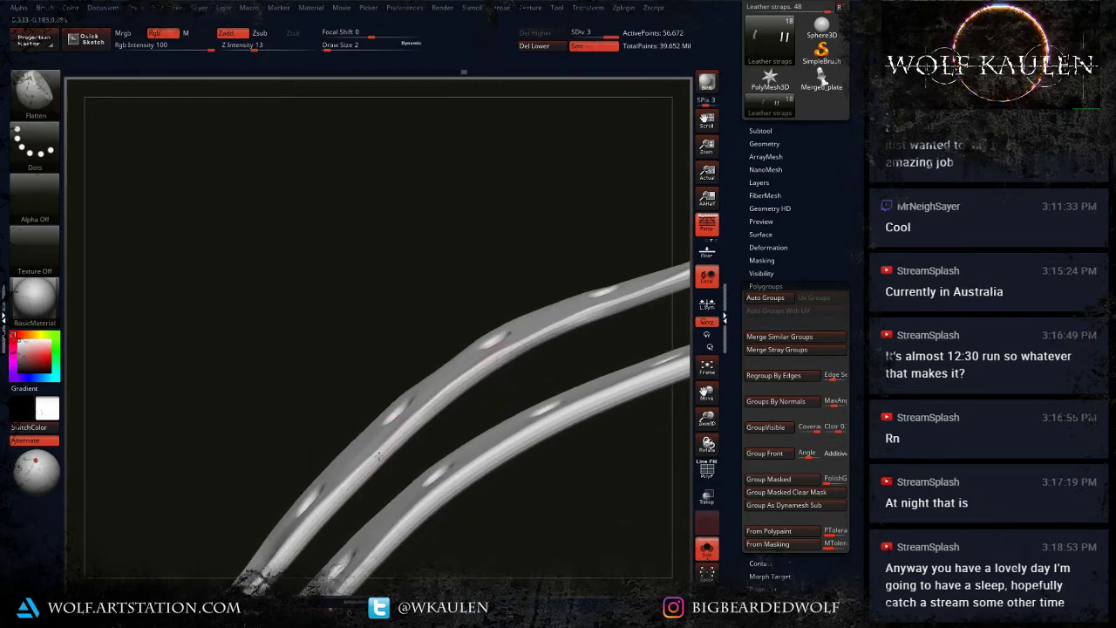
drag(379, 455, 375, 467)
Step: Flatten the first strap's side edge down to the folded loop and around to the end of its flap
alt+right_drag(362, 505, 486, 356)
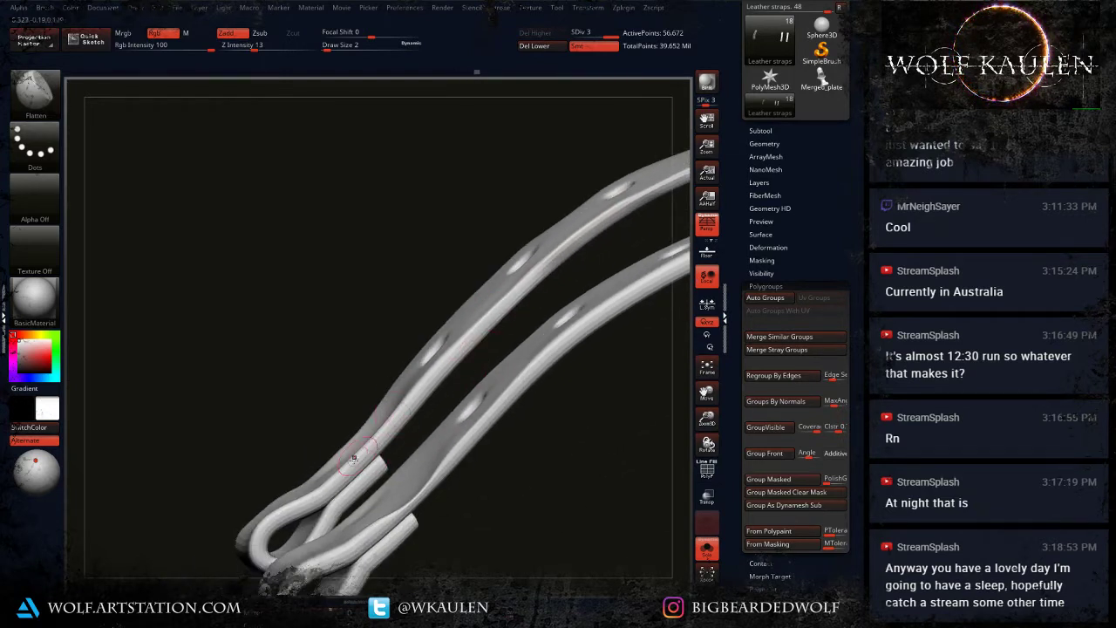
mouse_move(365, 472)
mouse_down()
mouse_move(311, 495)
mouse_move(267, 537)
mouse_up()
right_drag(266, 537, 274, 545)
drag(269, 558, 372, 459)
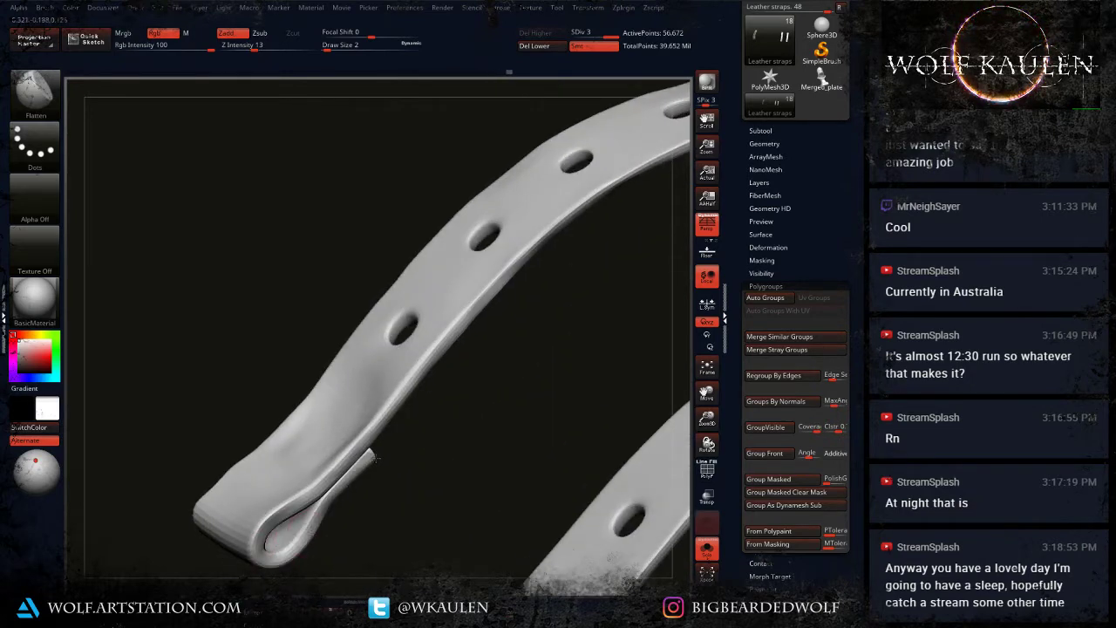
Step: Flatten the side edge around the second strap's folded loop and along its short flap
mouse_move(424, 486)
alt+right_down()
mouse_move(351, 327)
mouse_move(406, 421)
alt+right_up()
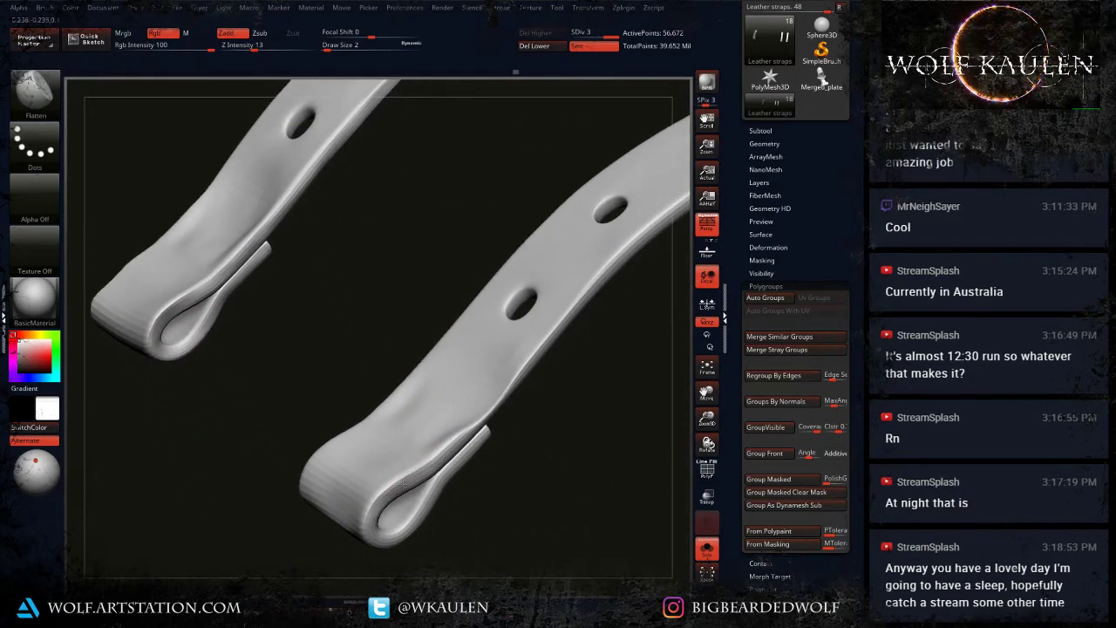
mouse_move(420, 476)
mouse_down()
mouse_move(379, 523)
mouse_move(389, 532)
mouse_up()
right_drag(468, 461, 449, 446)
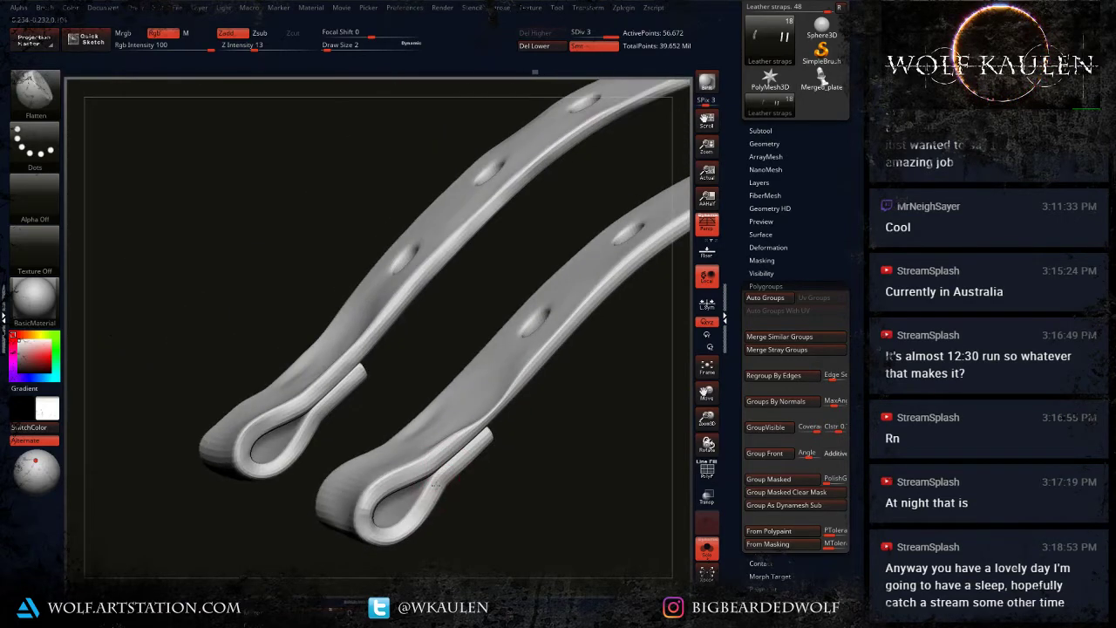
drag(465, 436, 424, 465)
right_drag(424, 465, 484, 408)
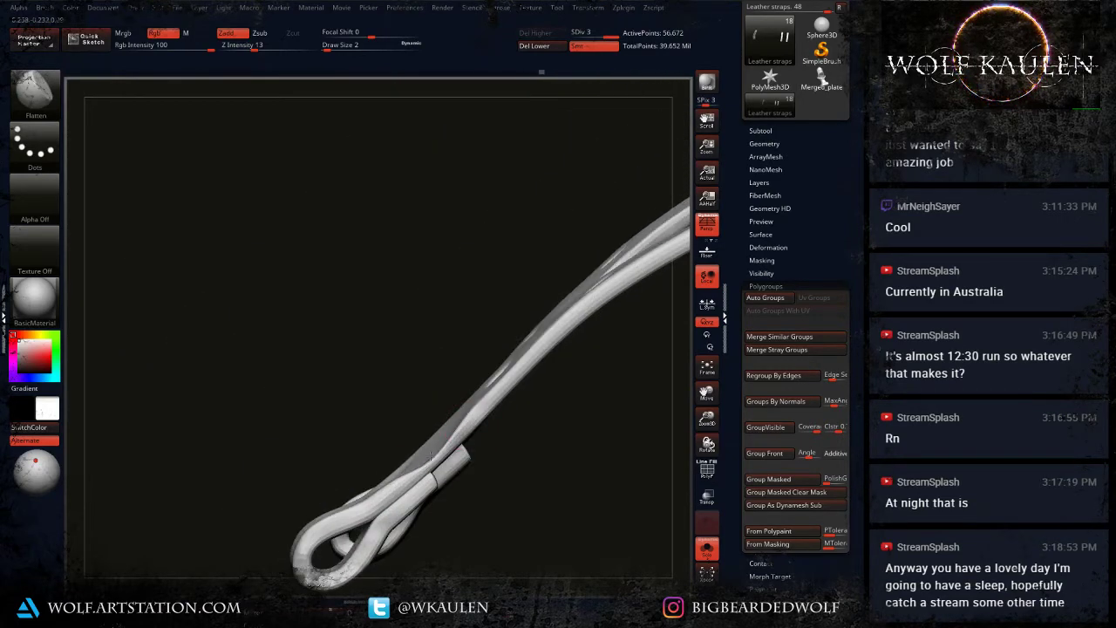
Step: Flatten the long side edge of a leather strap, working from beyond its folded loop toward the free end
drag(520, 368, 615, 284)
alt+right_drag(548, 358, 401, 502)
drag(473, 425, 638, 343)
alt+right_drag(634, 347, 436, 443)
mouse_move(459, 433)
mouse_down()
mouse_move(591, 390)
mouse_move(551, 408)
mouse_up()
mouse_move(558, 409)
alt+right_down()
mouse_move(503, 432)
mouse_move(542, 443)
alt+right_up()
drag(507, 428, 566, 407)
drag(506, 431, 559, 412)
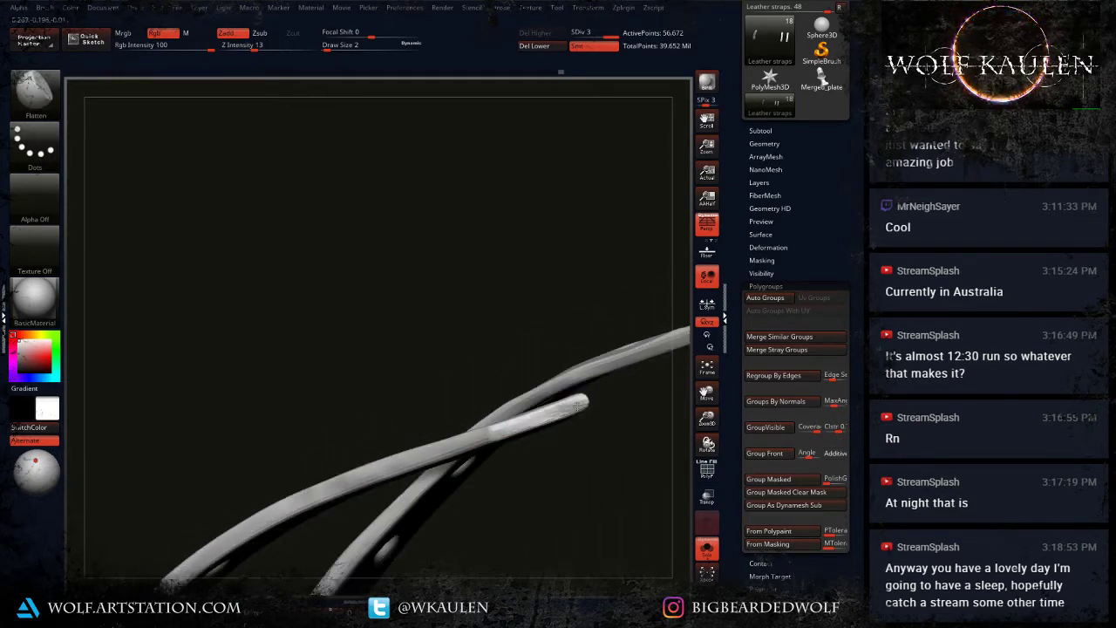
Step: Flatten the strap's side edge around its free tip
right_drag(571, 409, 502, 466)
mouse_move(497, 484)
mouse_down()
mouse_move(463, 490)
mouse_move(577, 407)
mouse_up()
mouse_move(577, 408)
alt+right_down()
mouse_move(433, 481)
mouse_move(485, 468)
alt+right_up()
drag(473, 475, 583, 417)
Step: Flatten the strap's opposite side edge from the punched holes up to the folded loop
alt+right_drag(583, 417, 370, 494)
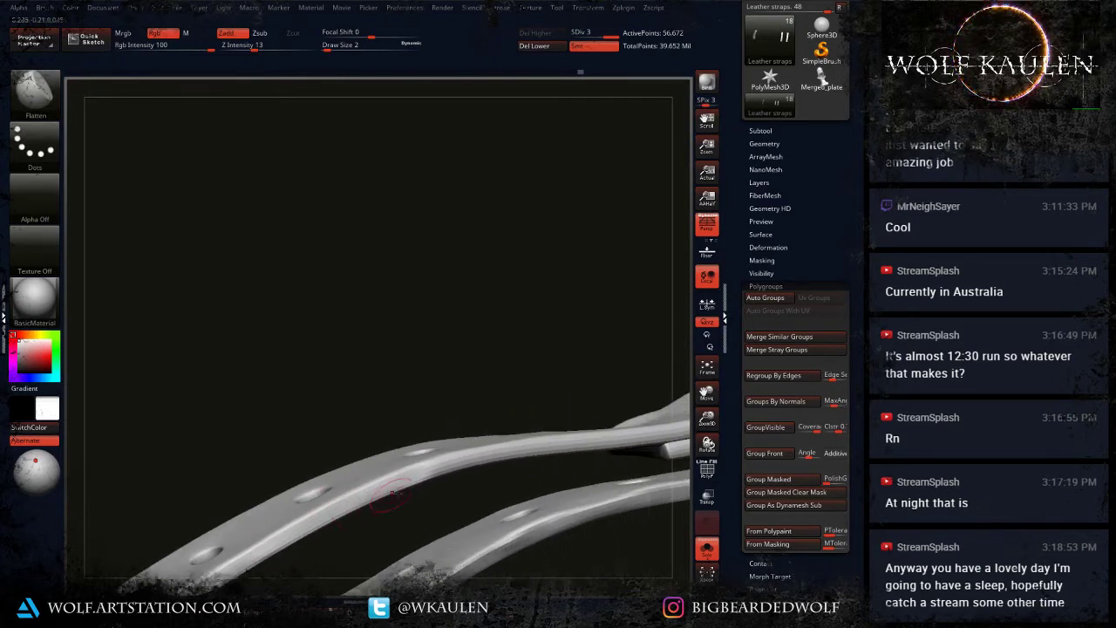
mouse_move(383, 488)
mouse_down()
mouse_move(529, 447)
mouse_move(617, 438)
mouse_up()
alt+right_drag(598, 439, 525, 438)
drag(526, 439, 433, 458)
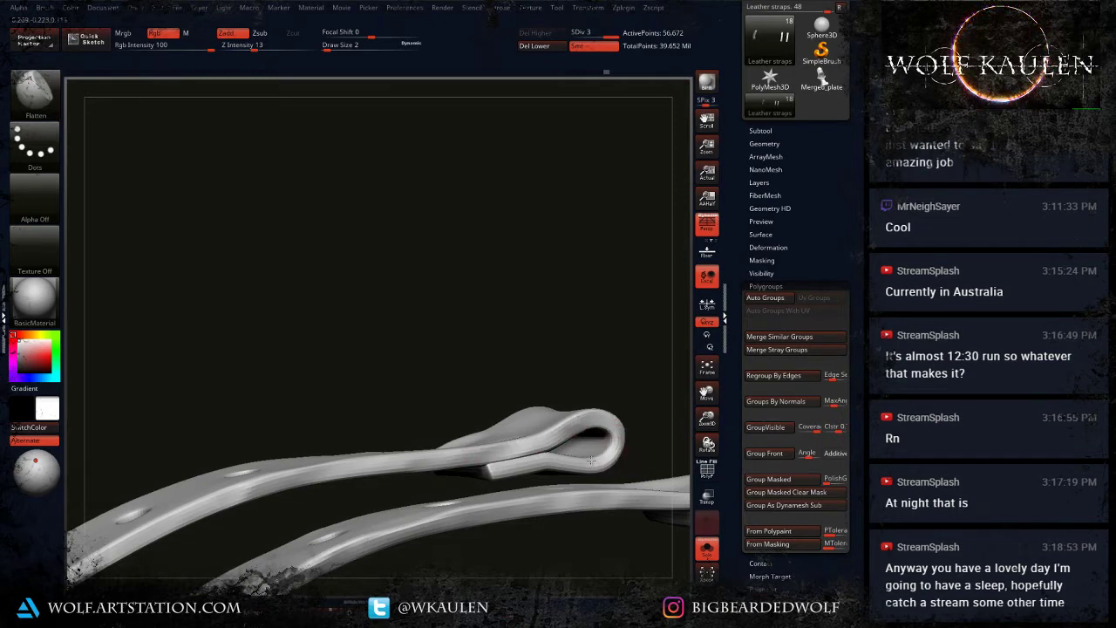
drag(534, 459, 561, 454)
mouse_move(563, 452)
ctrl+right_down()
mouse_move(565, 394)
mouse_move(548, 406)
mouse_move(545, 376)
mouse_move(554, 440)
ctrl+right_up()
ctrl+right_drag(554, 440, 553, 387)
drag(553, 385, 381, 441)
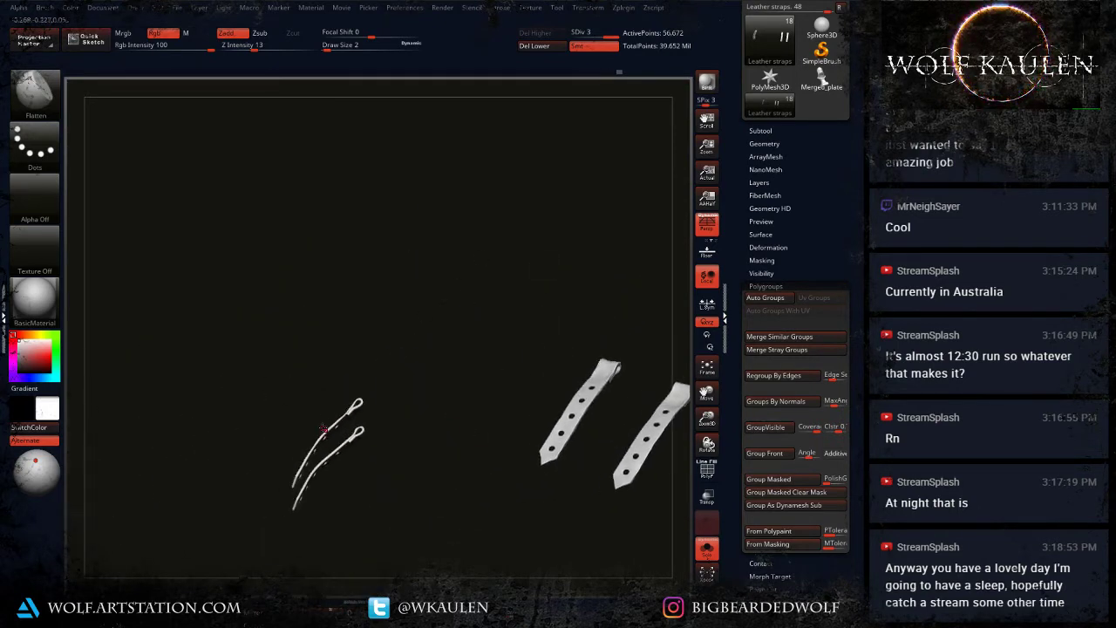
Step: Flatten the rim of the second strap's folded loop and the side edge running down from it
ctrl+right_drag(324, 428, 326, 497)
ctrl+right_drag(404, 353, 410, 420)
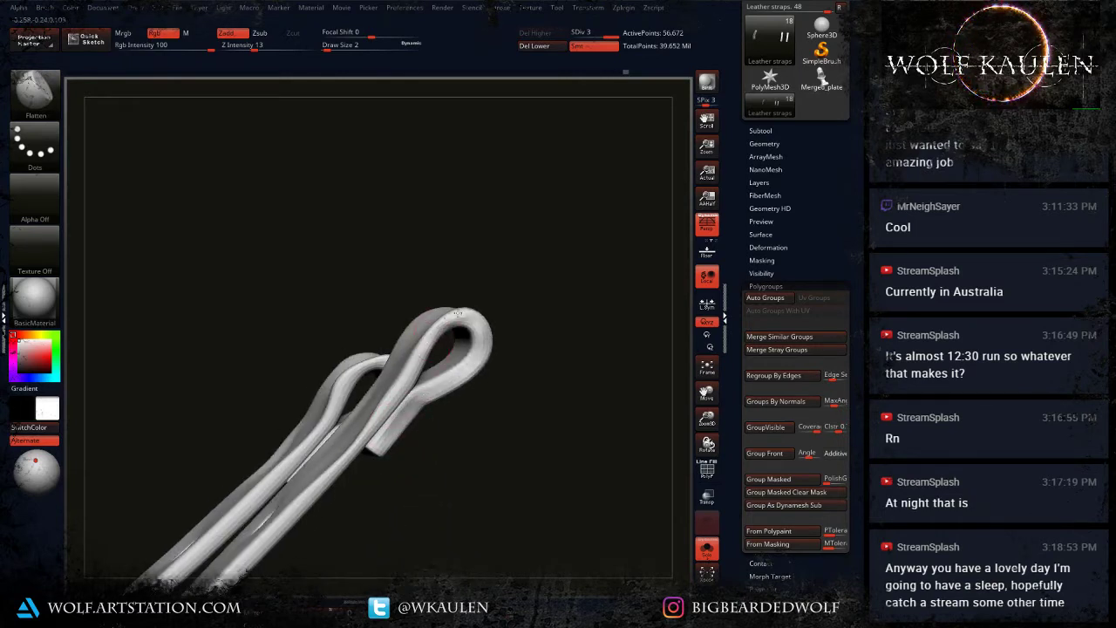
drag(457, 312, 384, 414)
alt+right_drag(352, 466, 430, 361)
drag(431, 362, 251, 542)
alt+right_drag(292, 492, 412, 284)
drag(366, 335, 262, 542)
Step: Flatten the lower part of the second strap's side edge down to the free tip
drag(312, 436, 290, 488)
alt+right_drag(283, 495, 390, 282)
drag(355, 333, 326, 425)
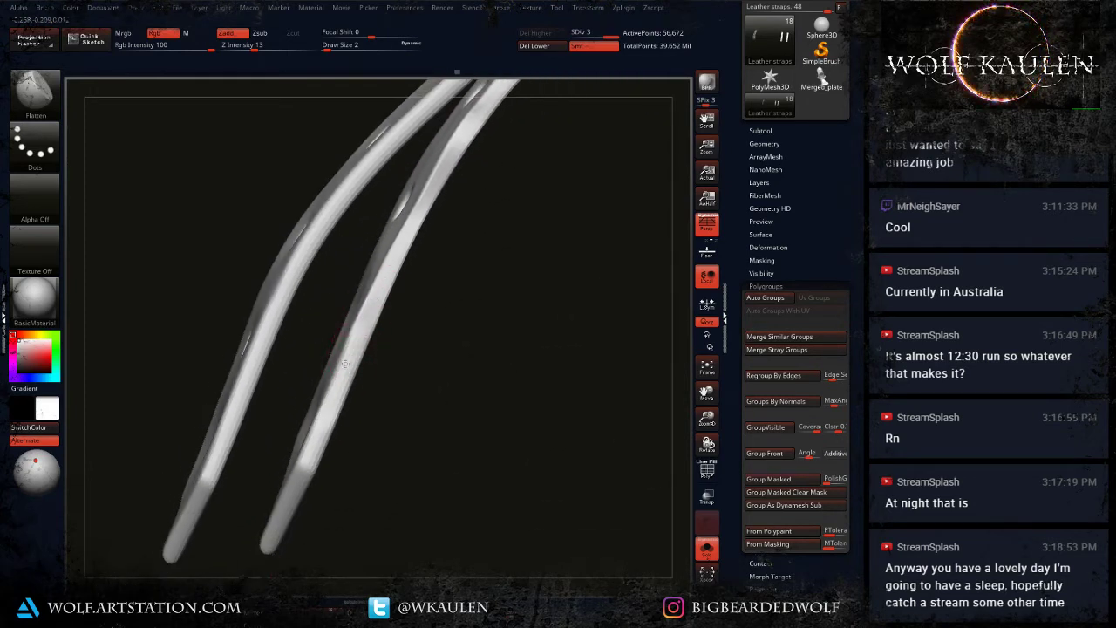
drag(346, 364, 312, 446)
right_drag(314, 443, 388, 475)
drag(296, 488, 261, 556)
Step: Flatten the edges of the pointed strap tip and the adjoining side beside the last holes
mouse_move(307, 481)
right_down()
mouse_move(367, 392)
mouse_move(384, 387)
right_up()
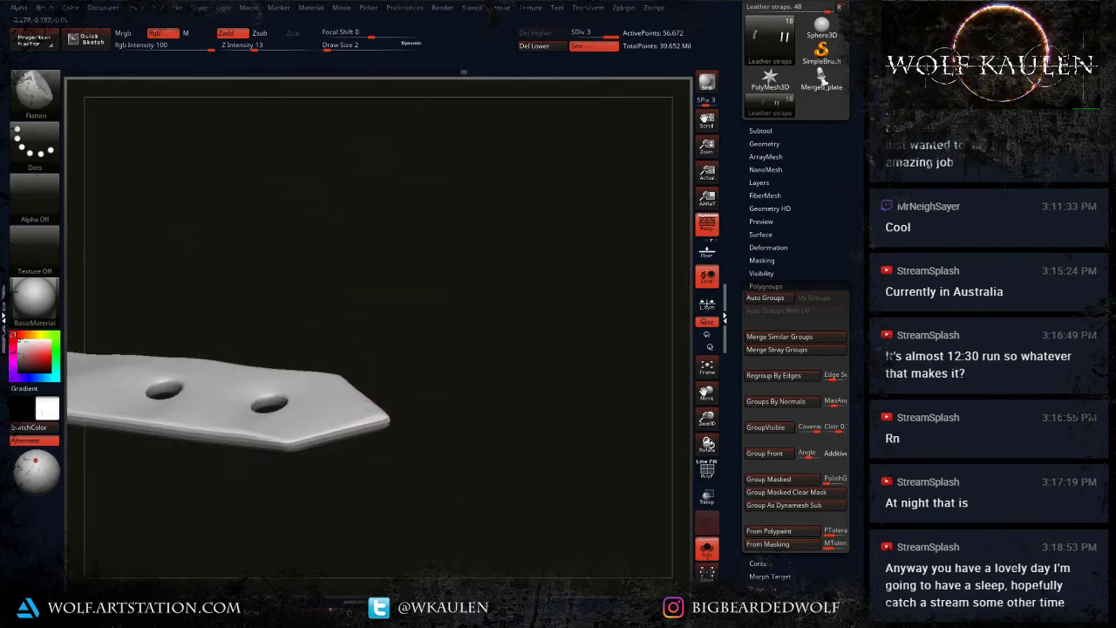
drag(386, 419, 302, 447)
drag(128, 427, 218, 437)
mouse_move(174, 436)
alt+right_down()
mouse_move(300, 443)
mouse_move(452, 413)
alt+right_up()
mouse_move(138, 401)
mouse_down()
mouse_move(242, 388)
mouse_move(431, 411)
mouse_up()
mouse_move(288, 436)
ctrl+right_down()
mouse_move(266, 383)
mouse_move(549, 440)
mouse_move(612, 418)
ctrl+right_up()
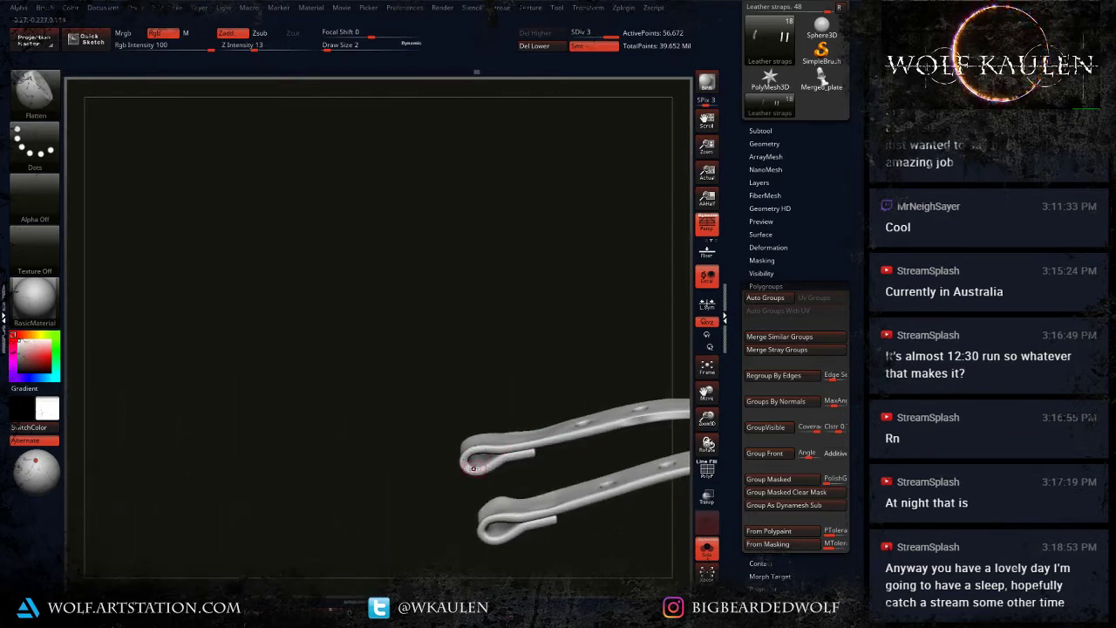
Step: Flatten the strap's thin side from the folded loop through the bend to the pointed end
drag(534, 458, 494, 451)
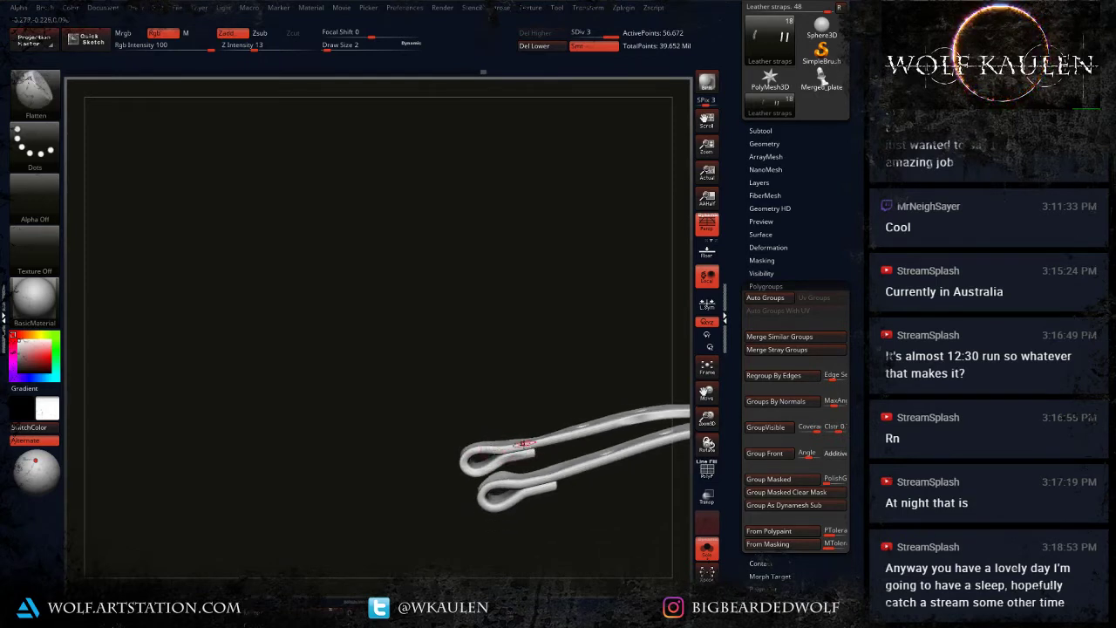
alt+right_drag(649, 420, 538, 425)
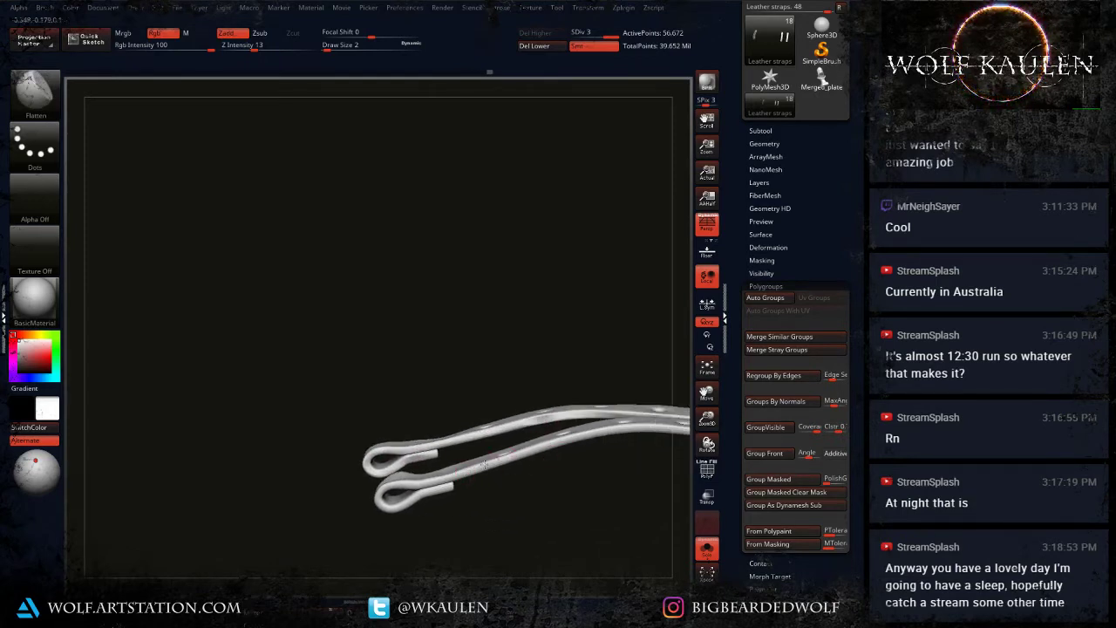
drag(567, 436, 505, 443)
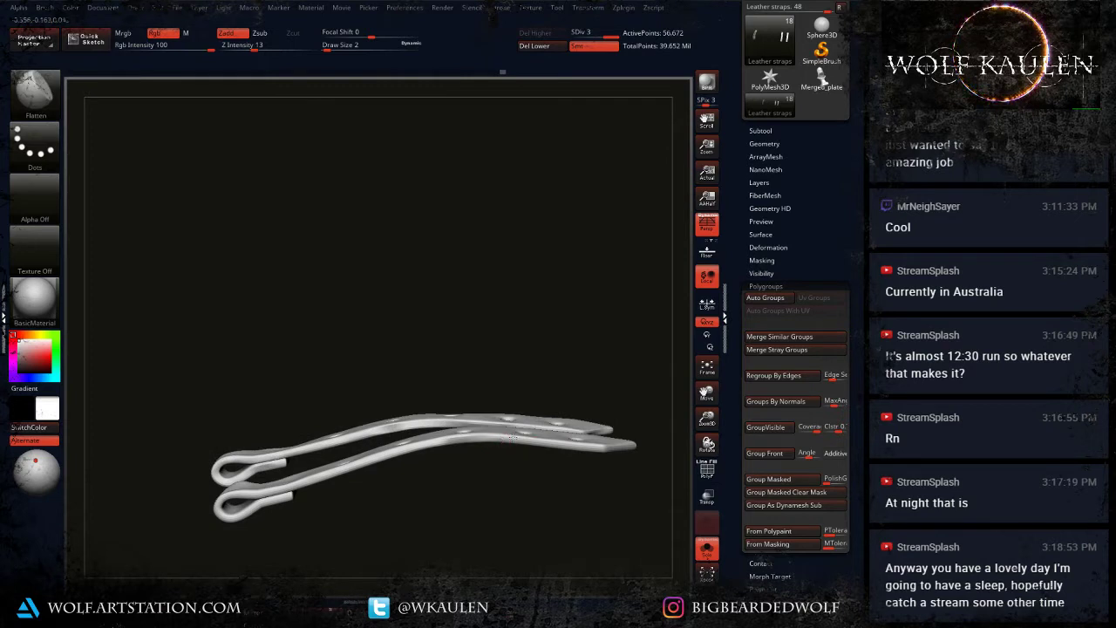
mouse_move(598, 449)
mouse_down()
mouse_move(614, 447)
mouse_move(579, 492)
mouse_up()
drag(668, 425, 637, 446)
Step: Flatten the remaining side edge along the row of holes toward the folded end
alt+drag(575, 472, 380, 553)
drag(460, 519, 431, 554)
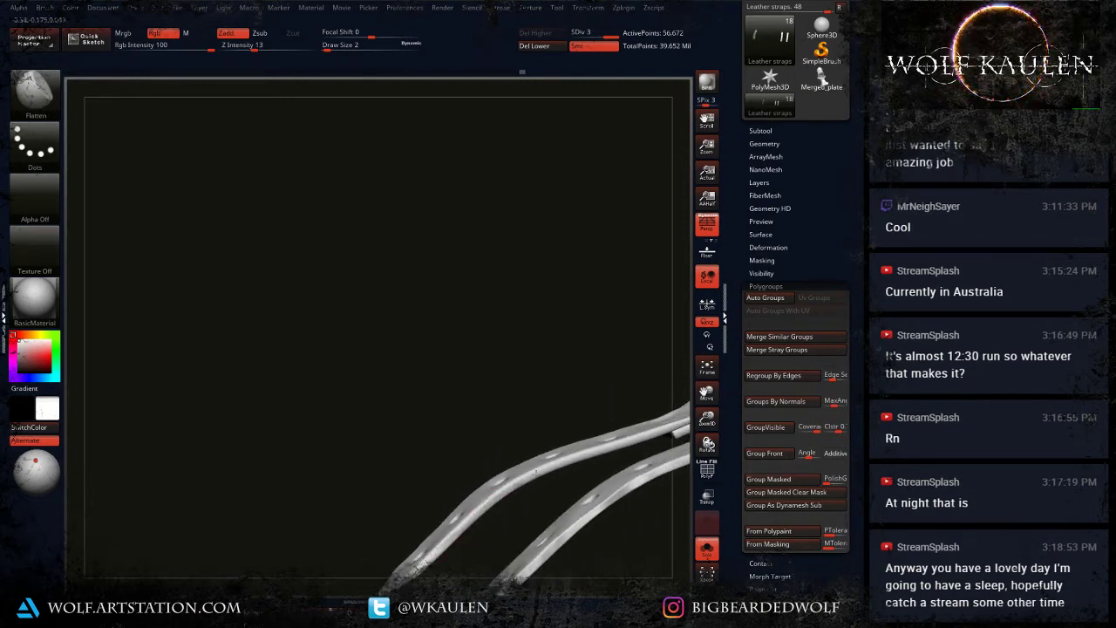
drag(632, 437, 552, 487)
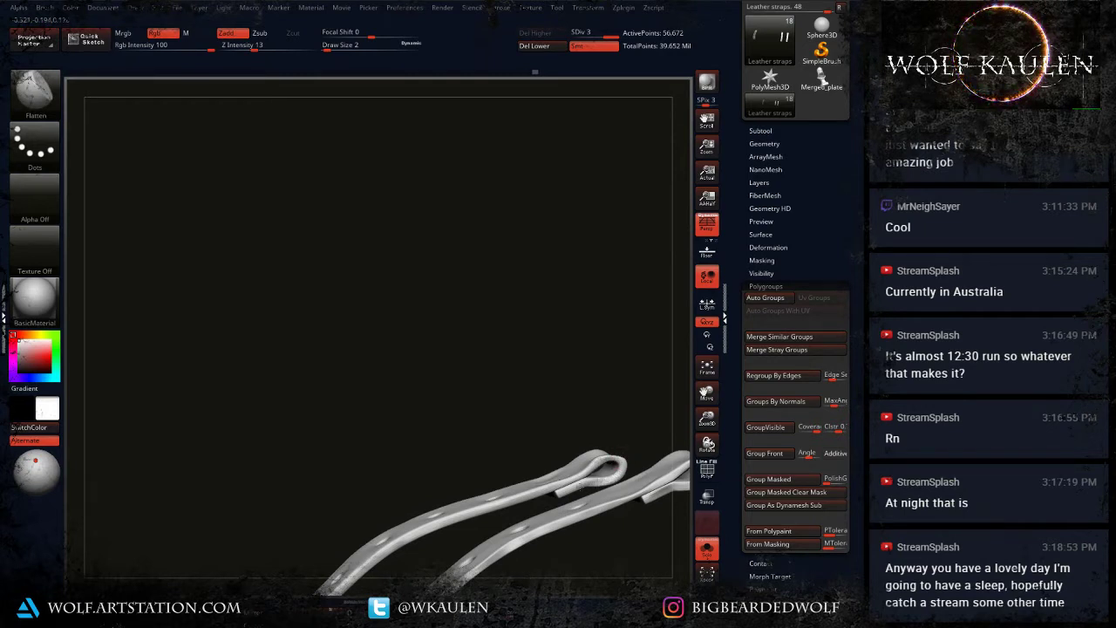
drag(552, 487, 354, 463)
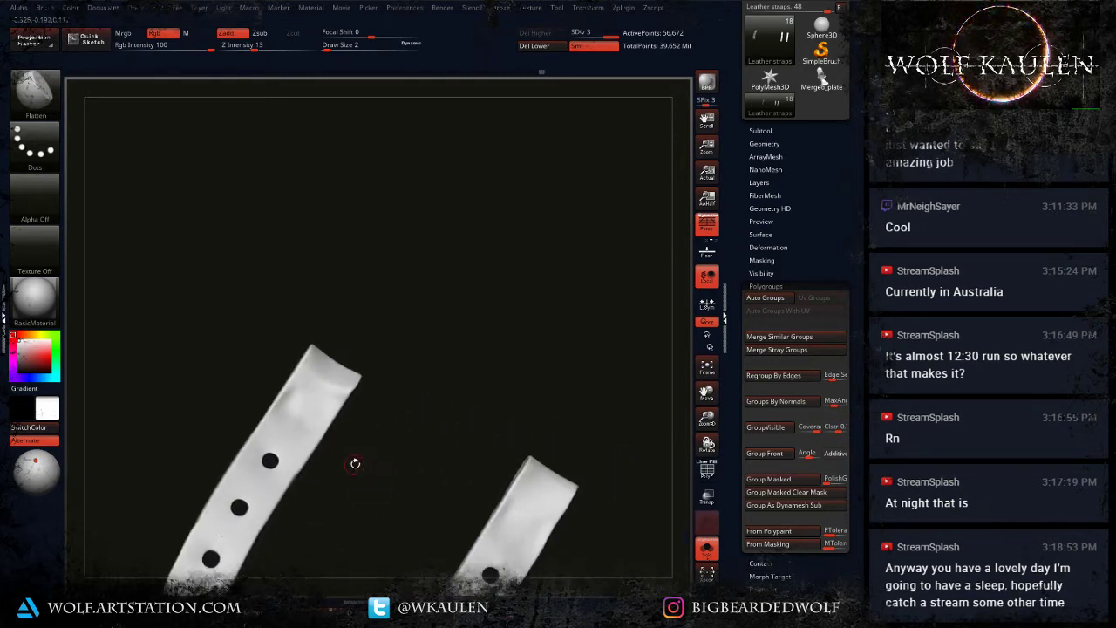
Step: Add a sculpting layer to the leather straps and name it Base
click(759, 183)
click(756, 336)
click(782, 333)
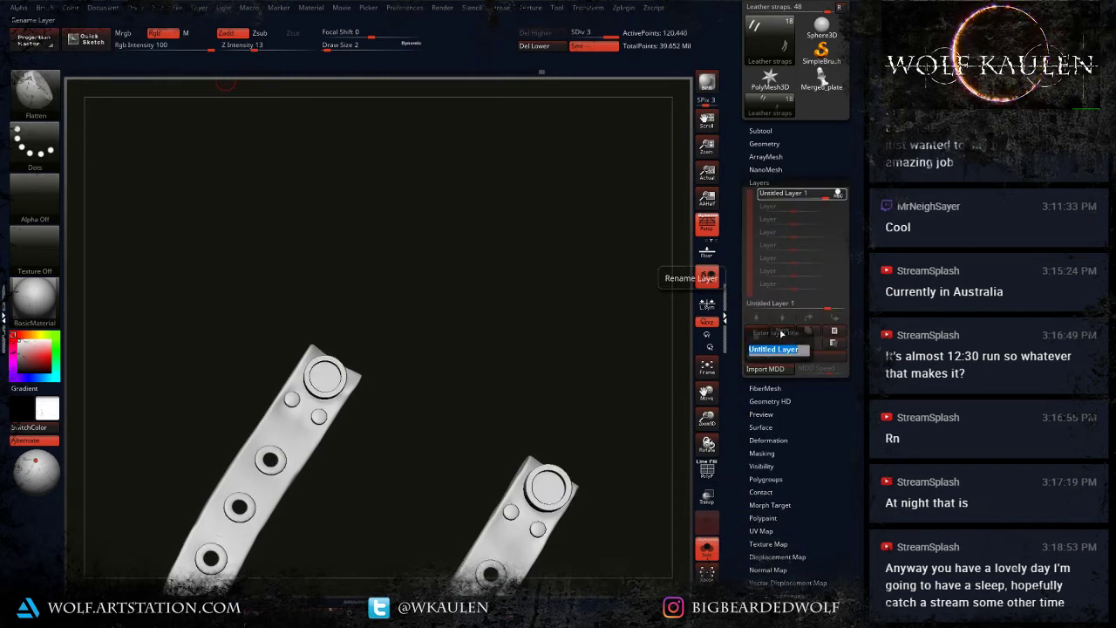
text(base)
key(Return)
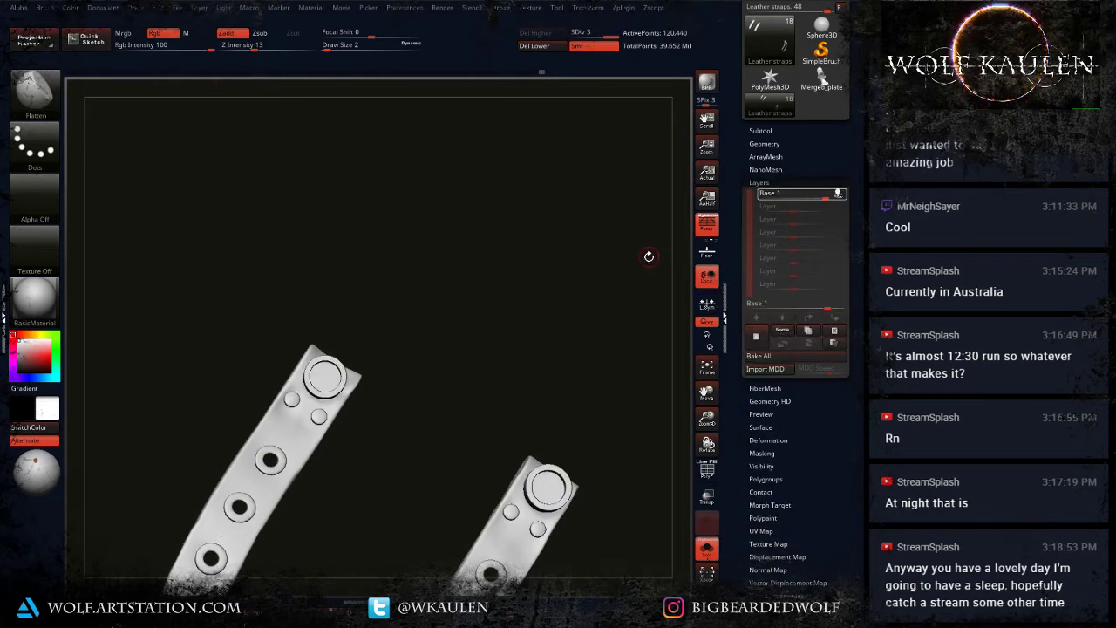
Step: Isolate the leather strap polygroups so that the rivets, eyelets and round studs are hidden
alt+drag(525, 311, 473, 219)
alt+drag(468, 415, 408, 304)
ctrl+shift+click(327, 406)
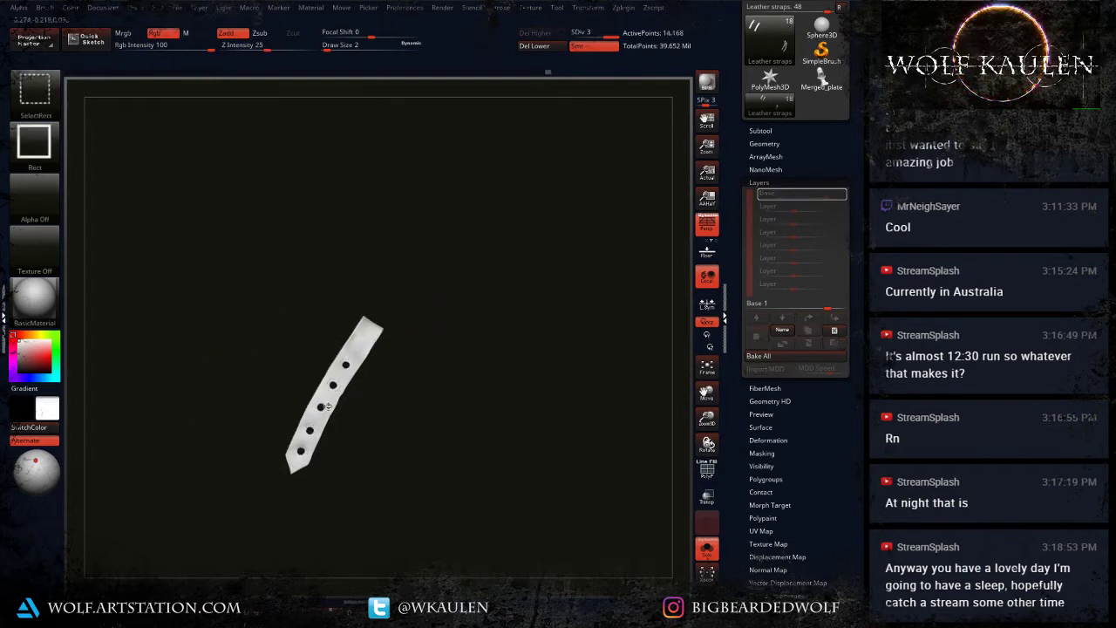
ctrl+shift+click(322, 406)
ctrl+shift+click(240, 355)
drag(473, 464, 438, 431)
ctrl+shift+click(394, 415)
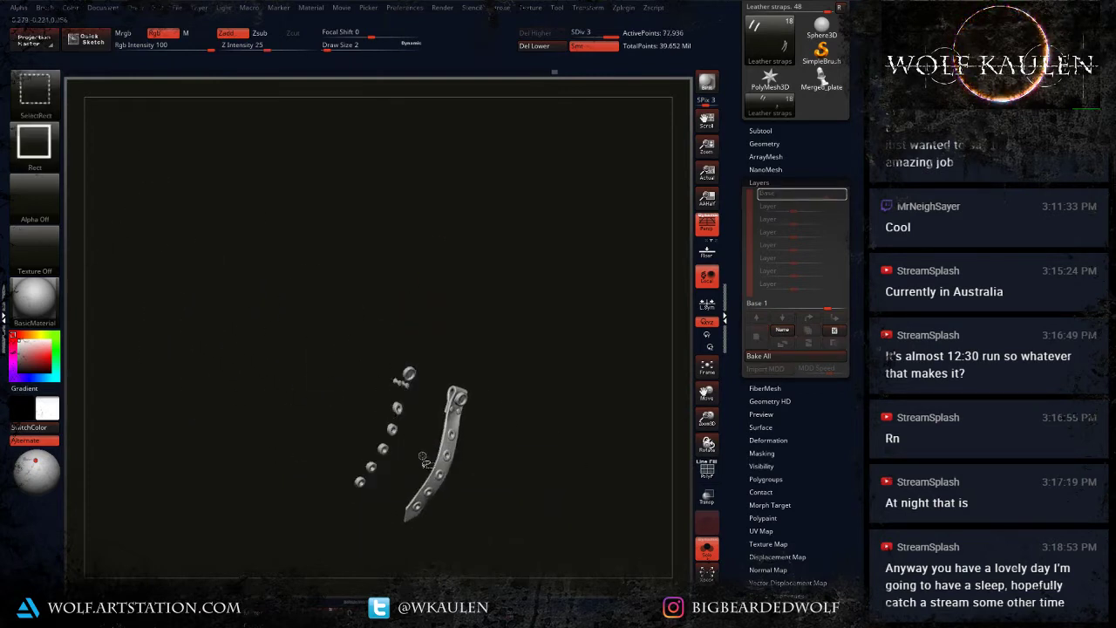
ctrl+shift+click(448, 454)
ctrl+shift+drag(552, 461, 571, 530)
mouse_move(568, 523)
mouse_down()
mouse_move(515, 495)
mouse_move(550, 313)
mouse_up()
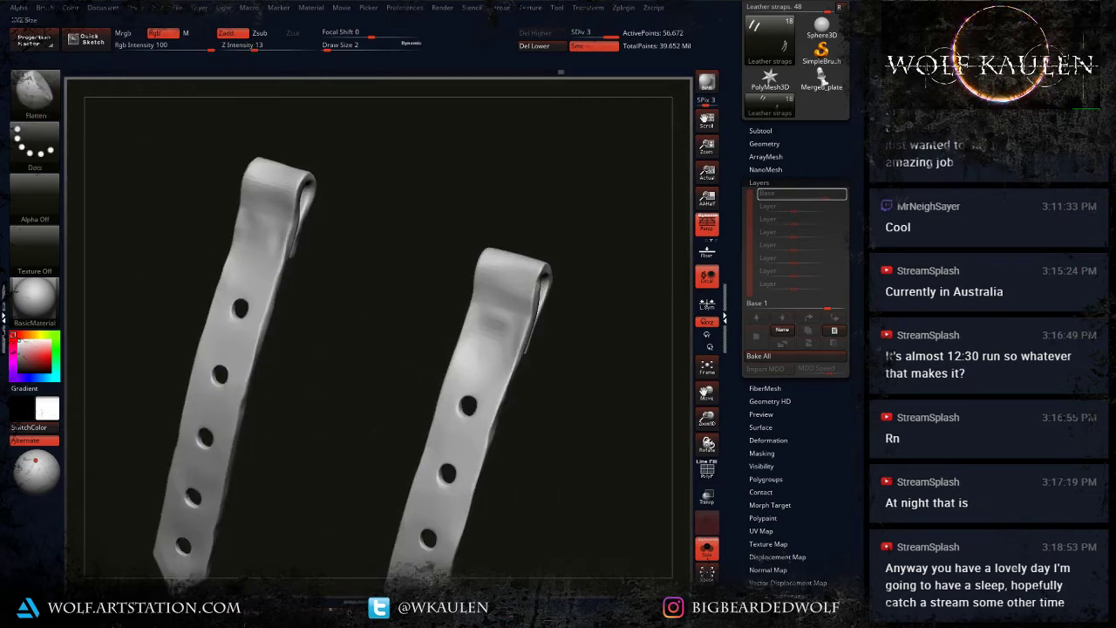
Step: Switch to the Standard brush and set the active colour to white
key(b)
key(s)
key(t)
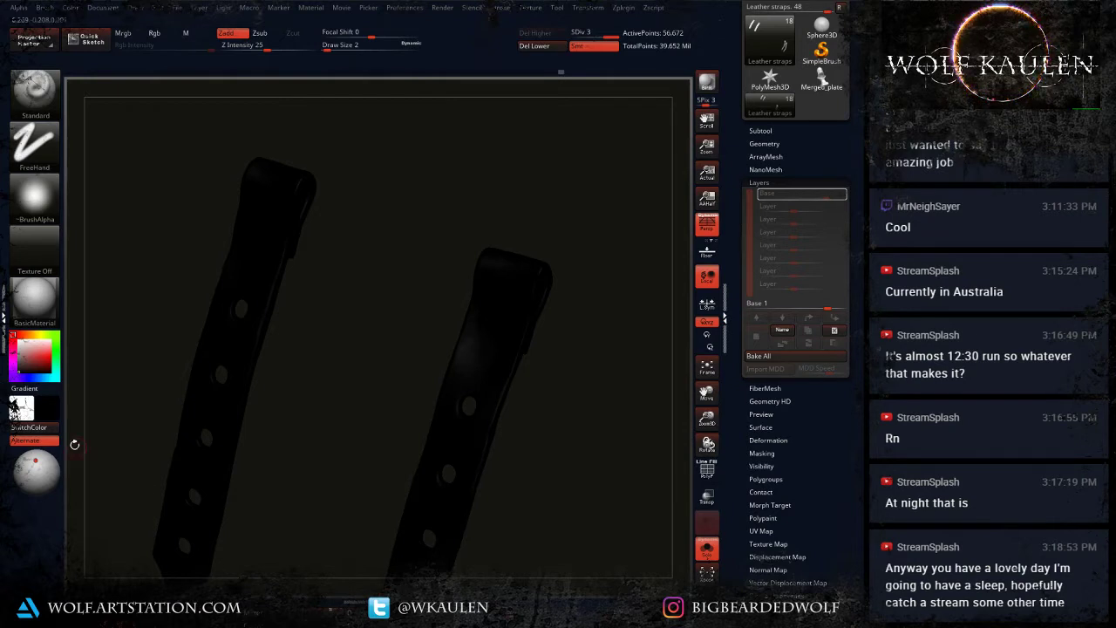
drag(32, 349, 14, 336)
alt+drag(391, 324, 309, 256)
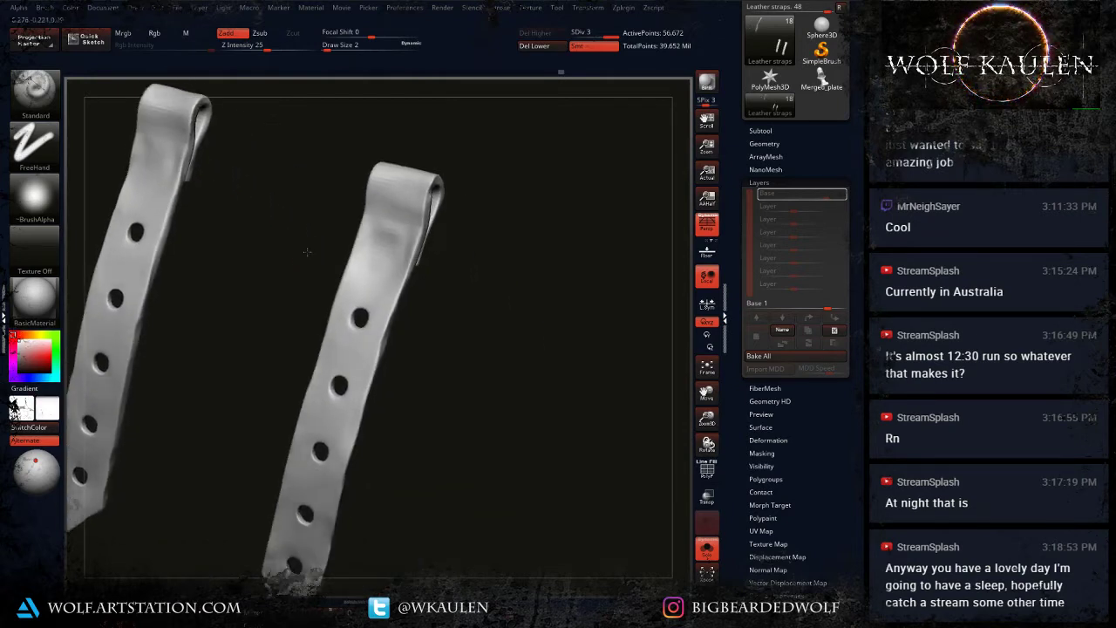
alt+drag(278, 300, 229, 362)
mouse_move(348, 292)
right_down()
mouse_move(374, 293)
mouse_move(373, 389)
right_up()
key(s)
right_click(373, 388)
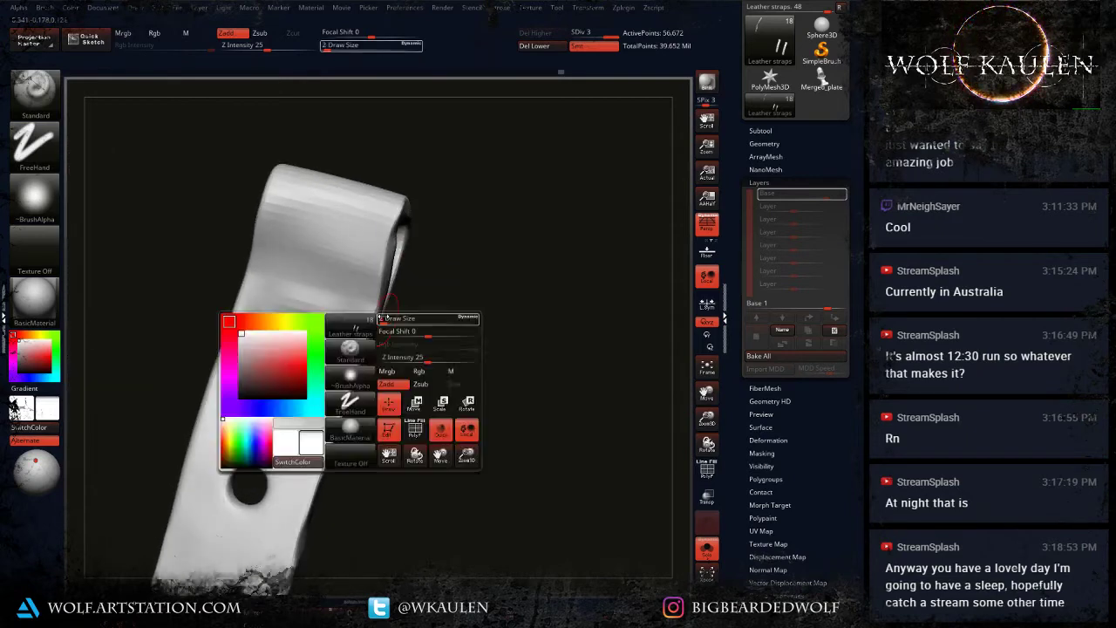
Step: Unhide the whole strap mesh, add a second sculpting layer and name it st
ctrl+shift+click(583, 350)
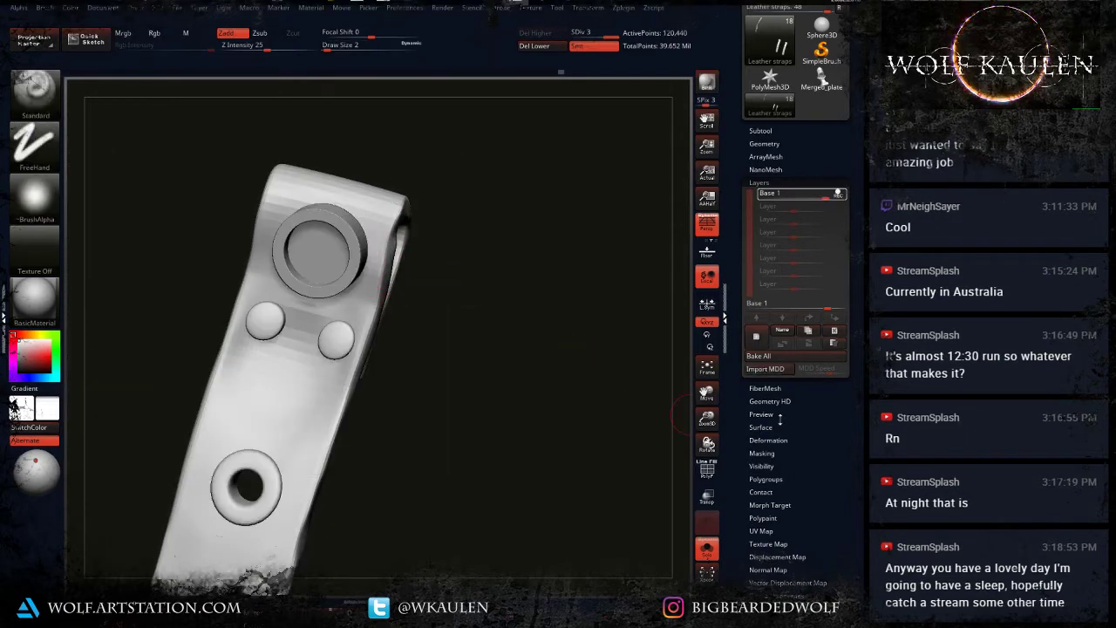
click(758, 339)
click(782, 330)
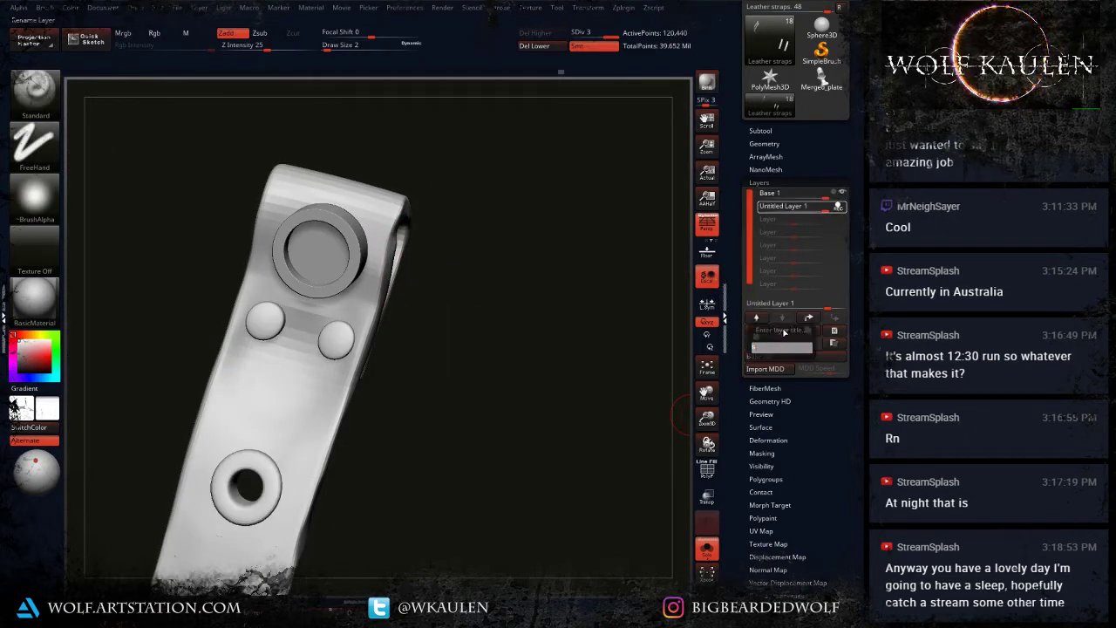
text(st)
key(Return)
Step: Hide the metal studs and eyelets again, leaving only the leather straps visible with the st layer in place
alt+drag(350, 459, 321, 432)
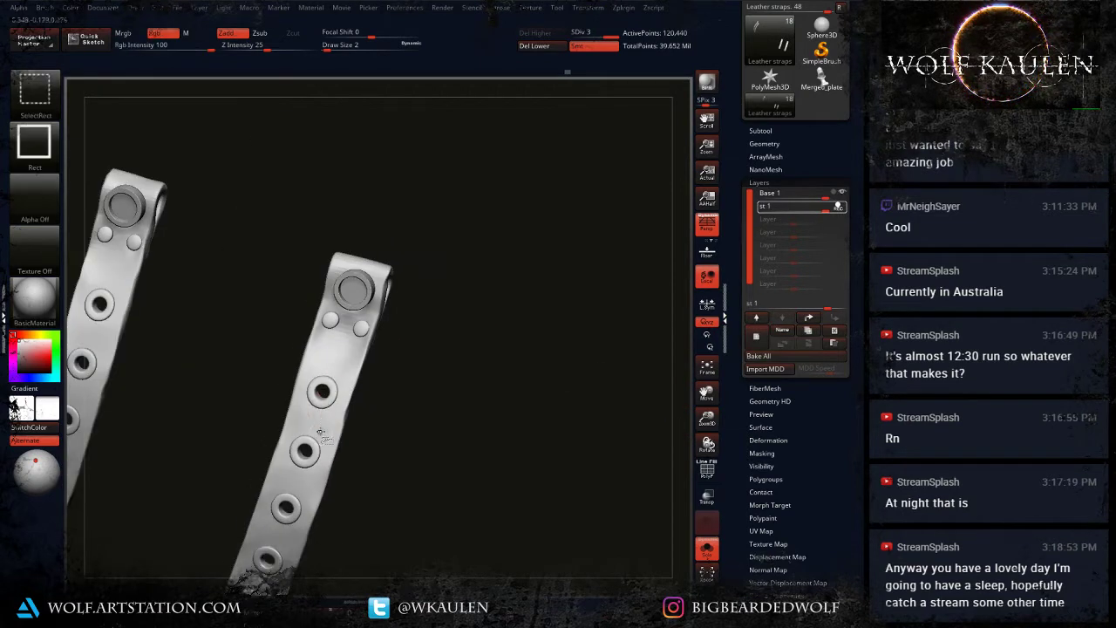
ctrl+shift+click(321, 356)
ctrl+shift+click(335, 343)
ctrl+shift+click(133, 281)
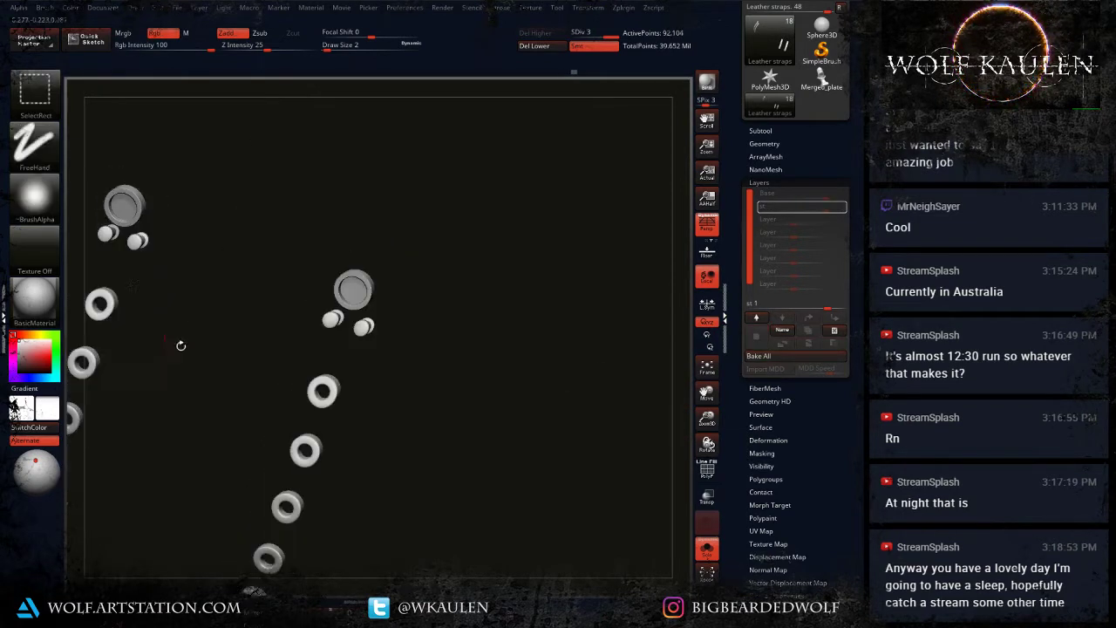
alt+drag(179, 346, 583, 363)
ctrl+shift+click(411, 202)
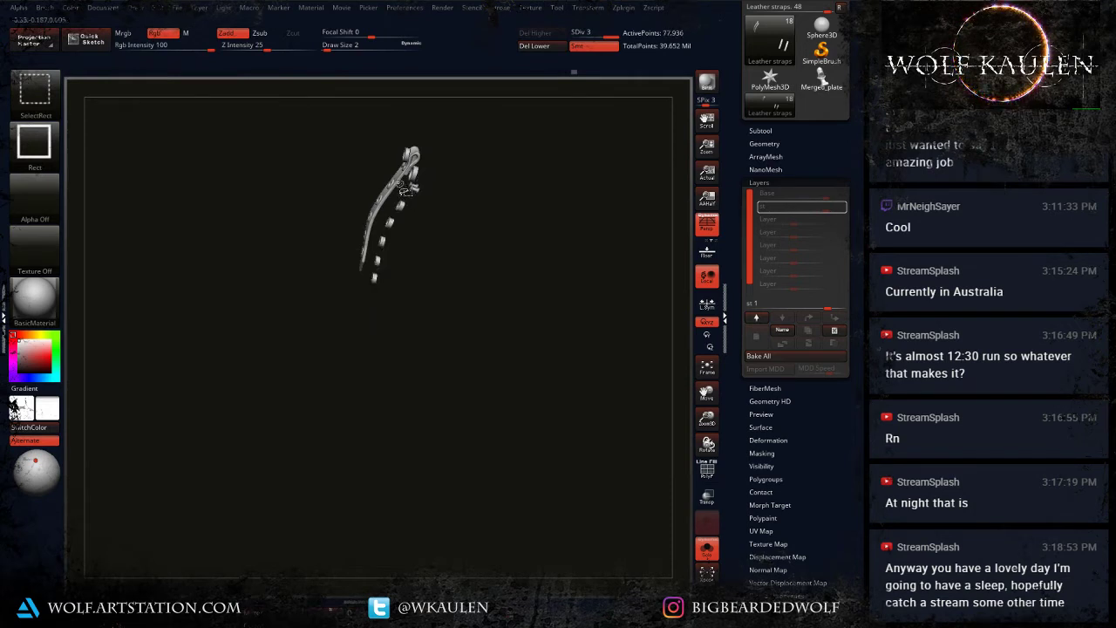
ctrl+shift+click(398, 182)
ctrl+shift+drag(452, 301, 575, 459)
Step: Sculpt a raised line with the Standard brush along the strap's side edge, from below the folded loop past the first holes
alt+drag(284, 162, 456, 461)
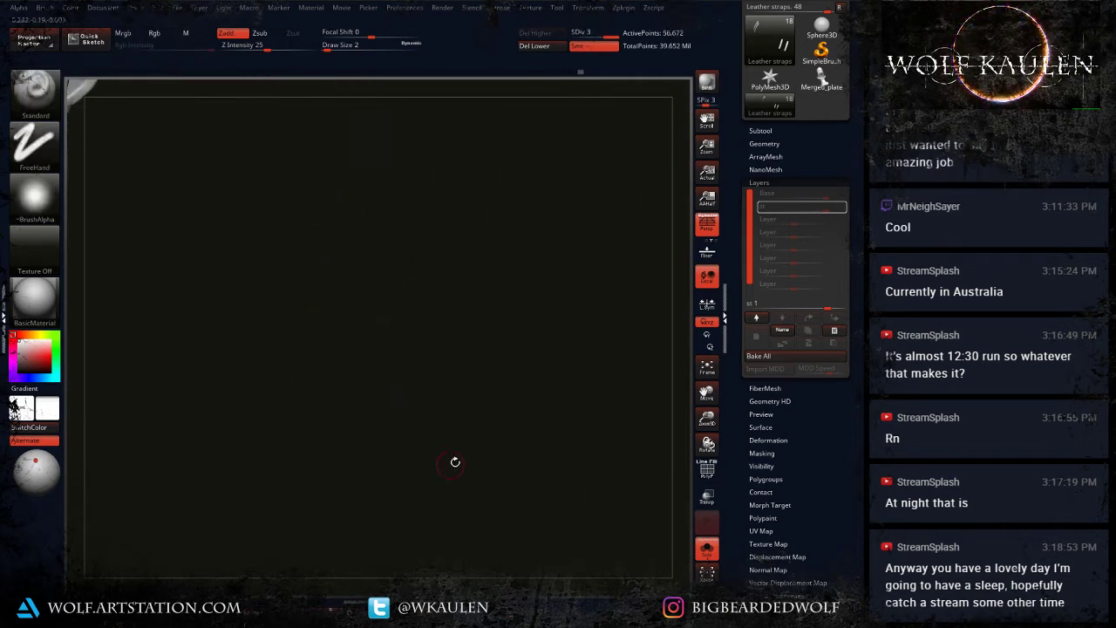
key(f)
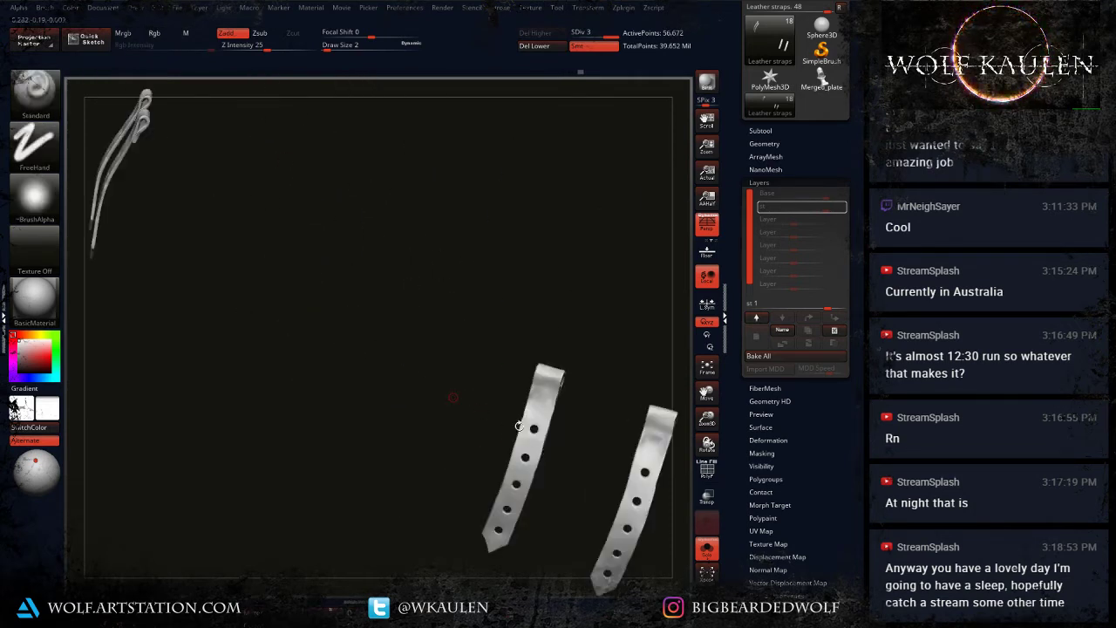
key(f)
drag(425, 274, 487, 508)
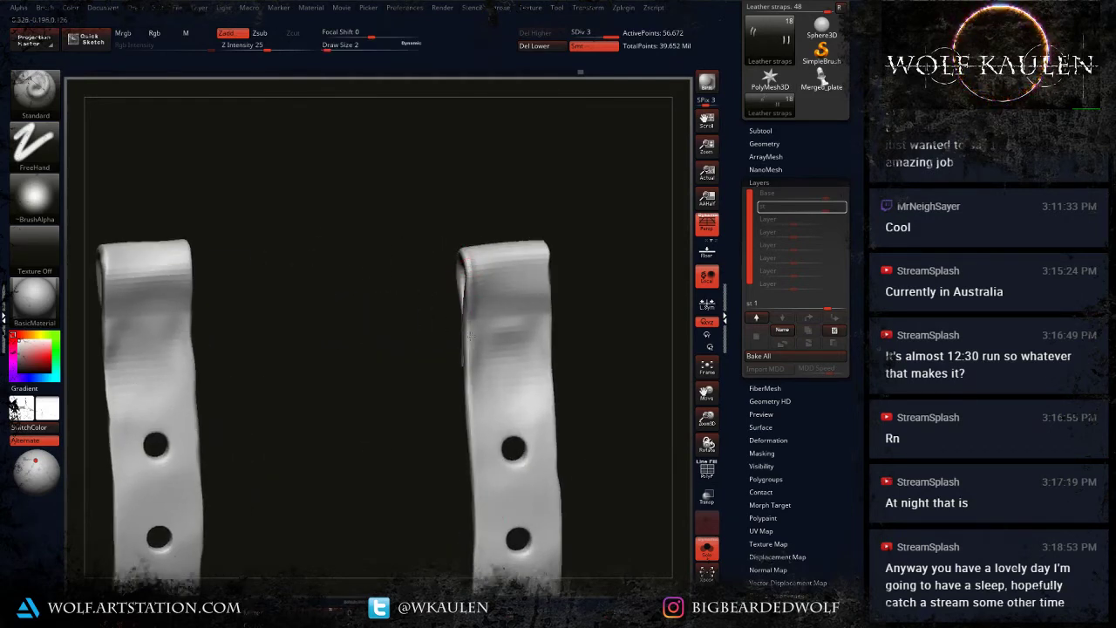
drag(469, 335, 476, 413)
alt+right_drag(476, 414, 467, 272)
drag(465, 255, 470, 346)
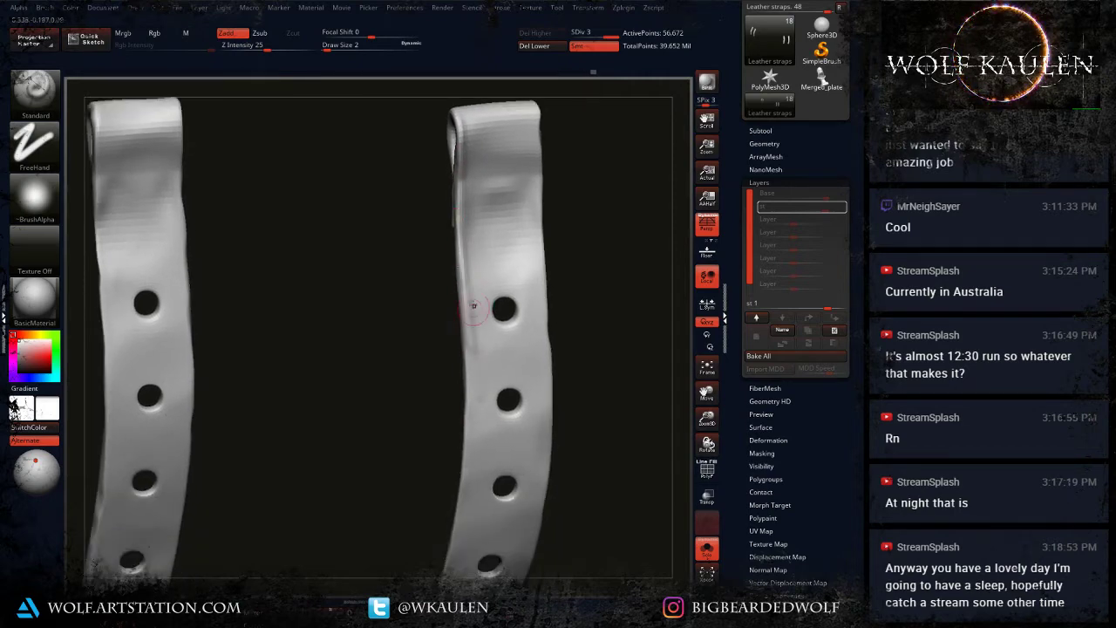
Step: Set the brush's draw size to 1 and continue the raised line along the strap's edge beside the middle holes
right_drag(474, 305, 563, 326)
key(s)
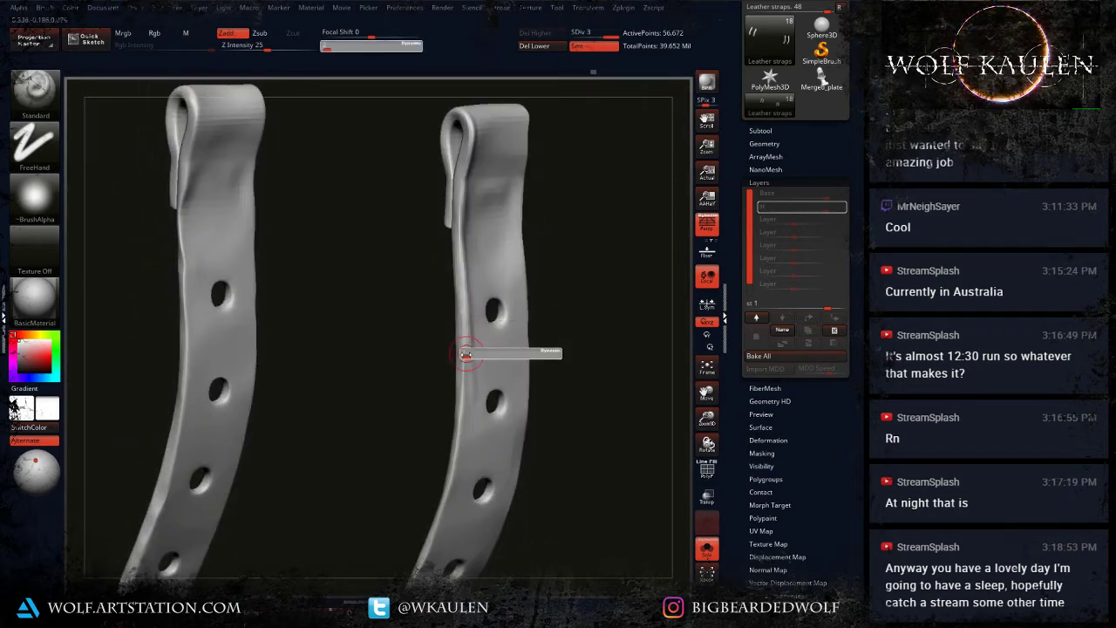
drag(465, 333, 467, 442)
alt+right_drag(467, 443, 467, 330)
right_drag(467, 330, 468, 281)
drag(467, 279, 460, 330)
drag(469, 281, 447, 387)
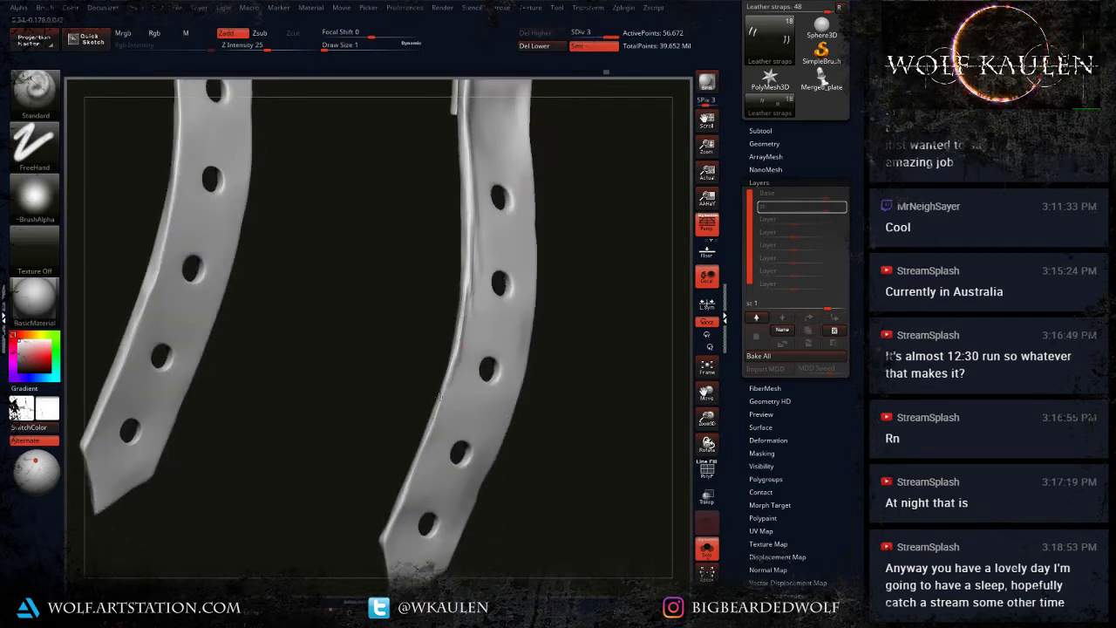
Step: Set the brush's draw size to 2 and continue the raised line down the strap's edge and around its pointed tip
key(s)
click(435, 407)
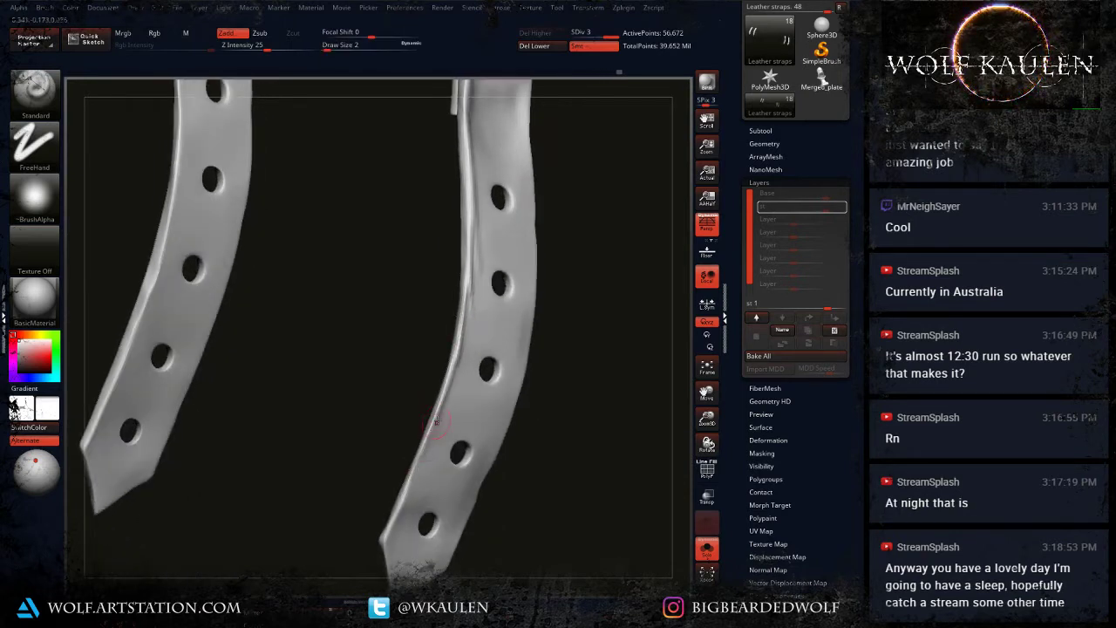
drag(437, 422, 381, 536)
alt+right_drag(388, 550, 407, 449)
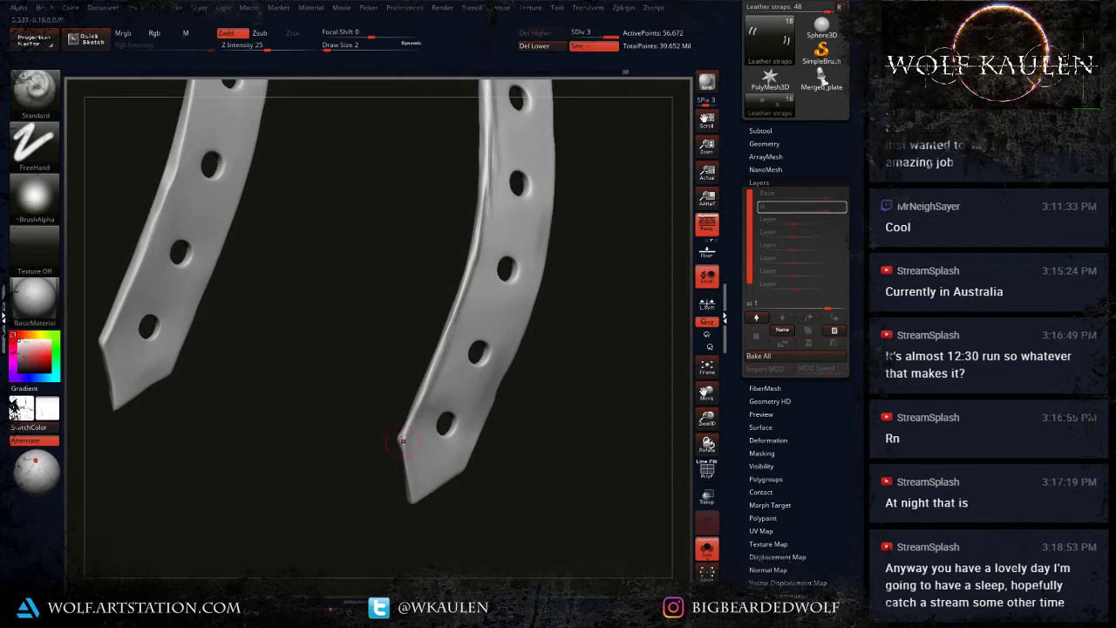
right_drag(416, 503, 425, 482)
drag(413, 501, 462, 471)
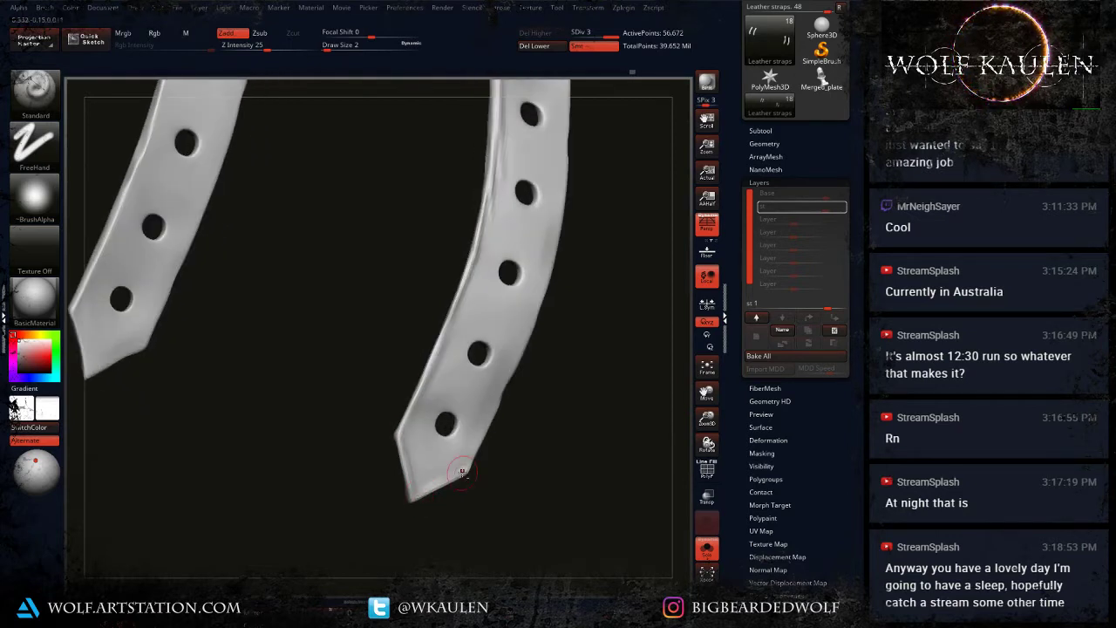
Step: Sculpt a raised line along the strap's opposite side edge, from the pointed tip up to the folded loop
mouse_move(462, 472)
alt+right_down()
mouse_move(381, 527)
mouse_move(390, 470)
alt+right_up()
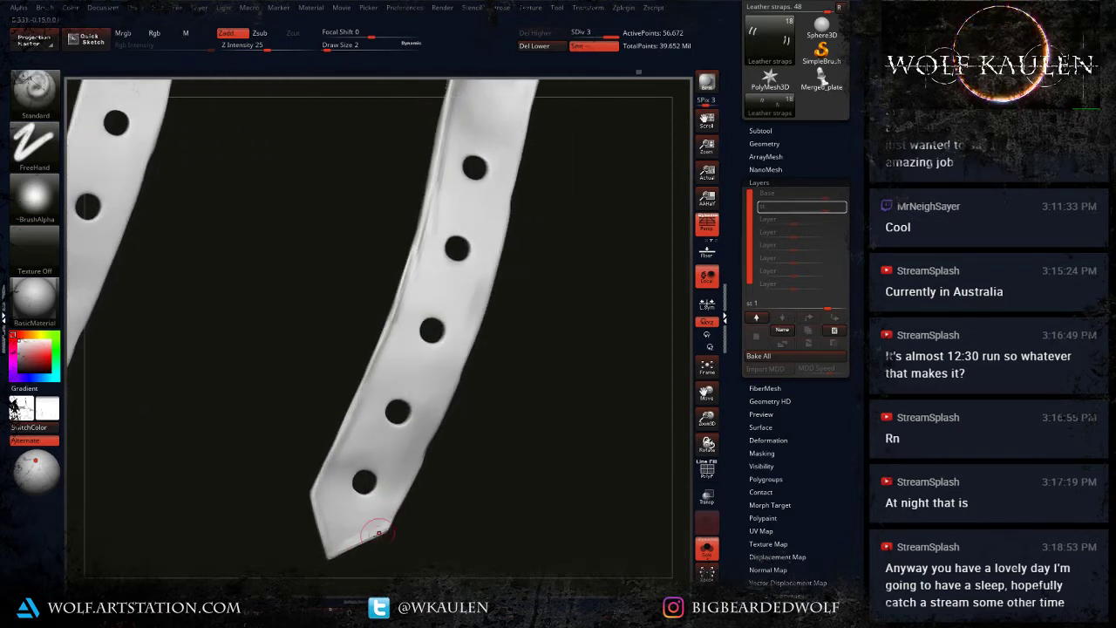
drag(392, 521, 515, 252)
alt+right_drag(516, 234, 476, 411)
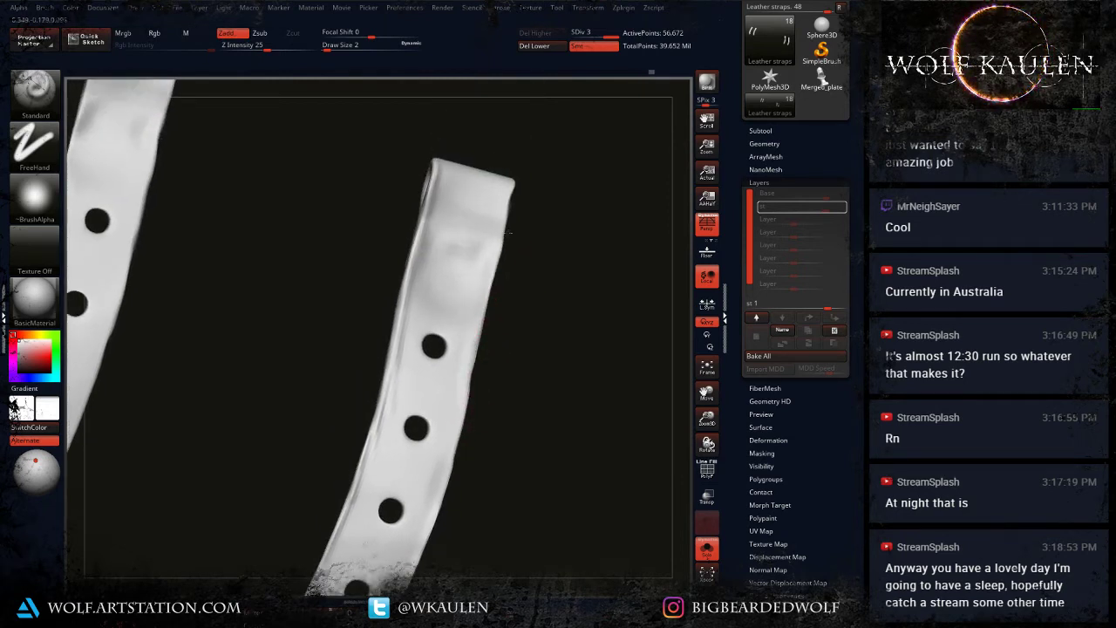
alt+right_drag(518, 172, 491, 381)
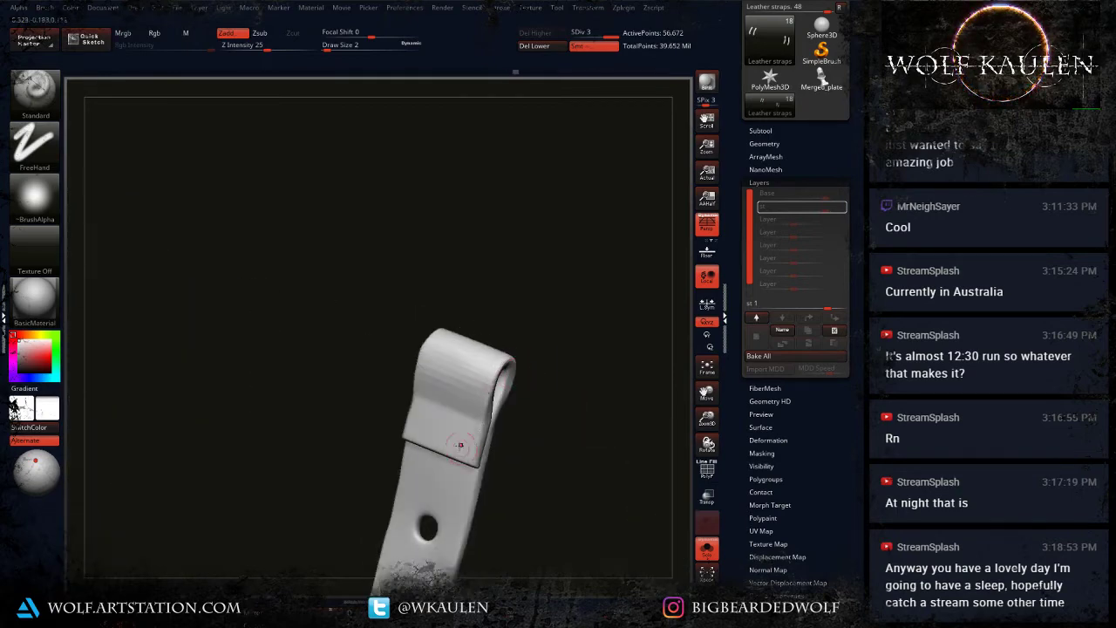
right_drag(460, 445, 551, 431)
right_drag(502, 403, 533, 420)
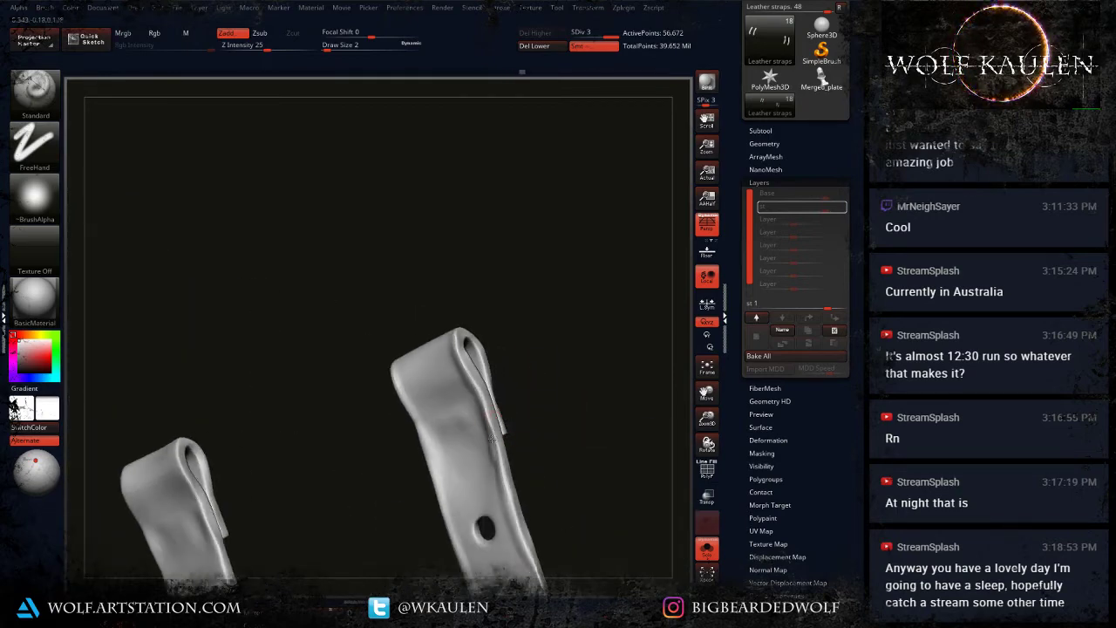
Step: Sculpt a raised line along the neighbouring strap's side edge, from the folded loop down and around the pointed tip
right_drag(430, 422, 320, 314)
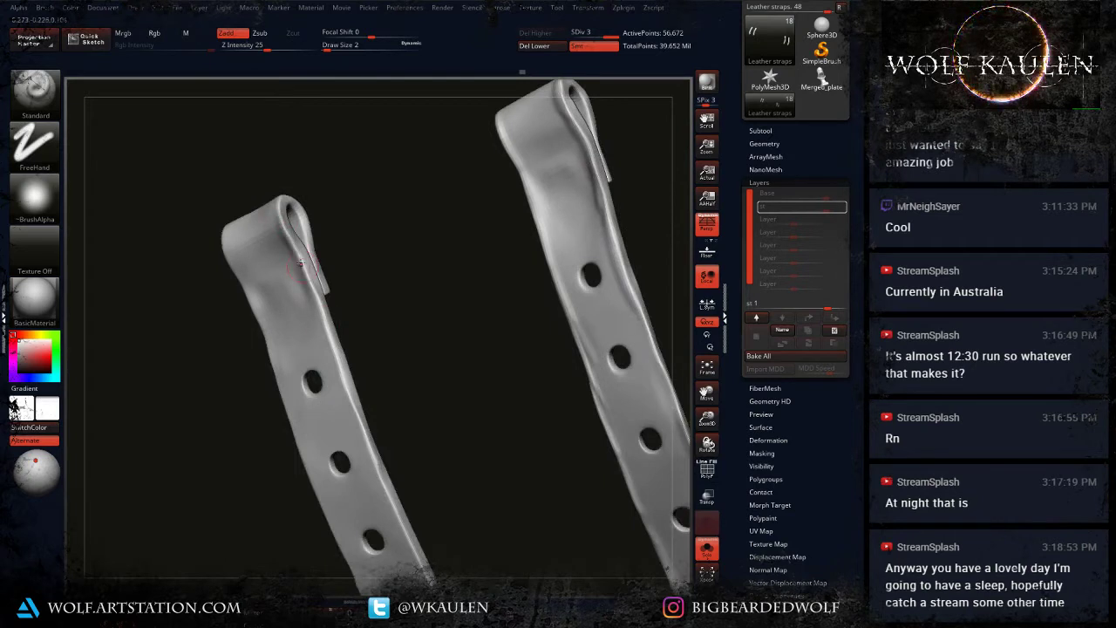
alt+right_drag(378, 453, 331, 333)
drag(380, 453, 433, 559)
alt+right_drag(433, 563, 402, 379)
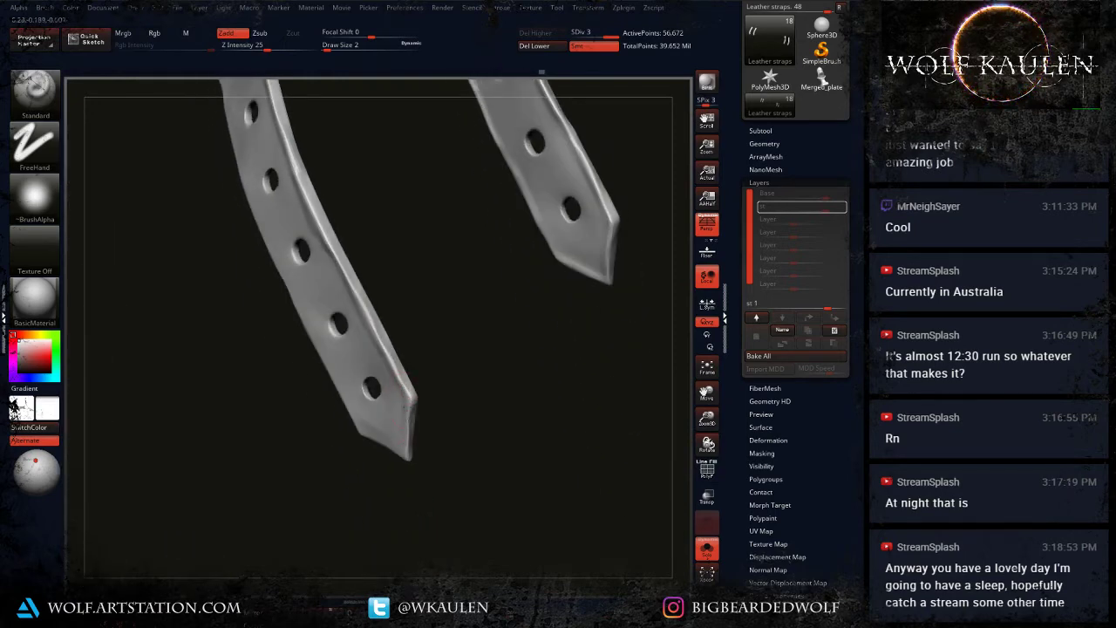
drag(409, 411, 407, 460)
right_drag(407, 466, 421, 412)
drag(350, 436, 366, 447)
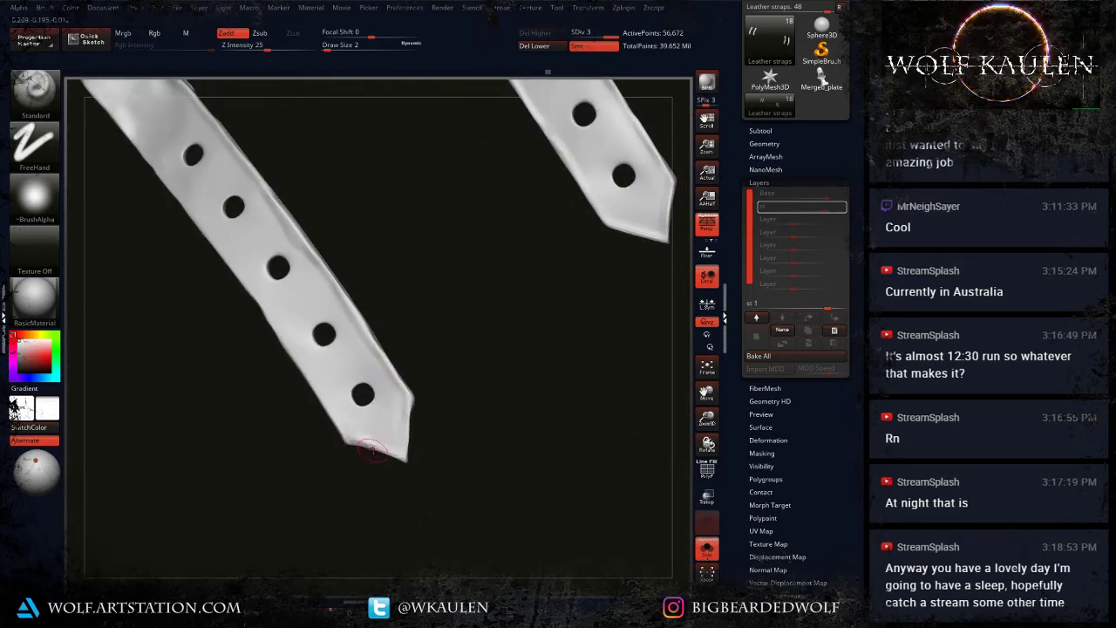
Step: Raise the opposite side edge of the neighbouring strap along its whole row of holes up to the loop
drag(234, 268, 346, 438)
alt+right_drag(300, 352, 453, 546)
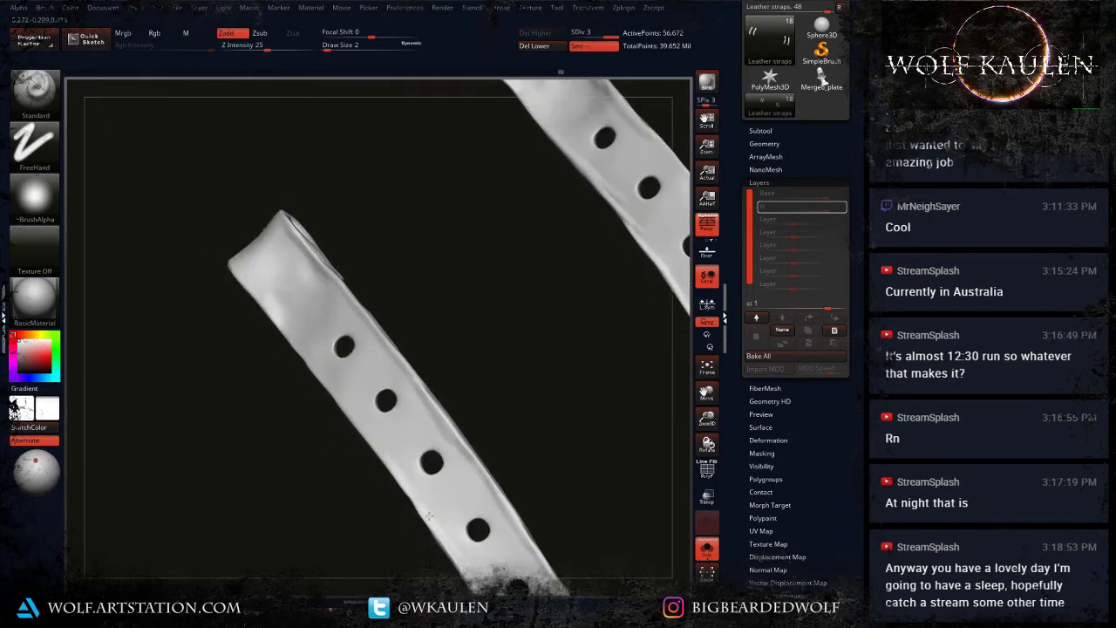
drag(287, 327, 441, 538)
alt+right_drag(422, 508, 384, 402)
drag(375, 398, 472, 528)
alt+right_drag(297, 270, 414, 364)
Step: Sculpt raised lines along the edges of the same strap's folded loop and its overlapping flap
right_drag(297, 346, 523, 336)
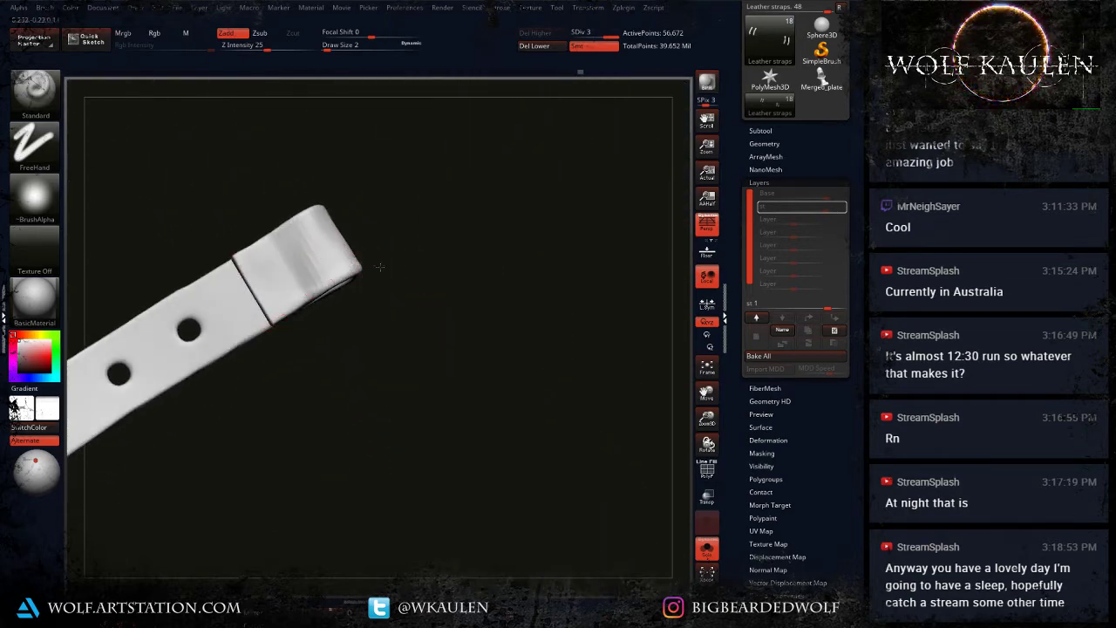
mouse_move(378, 270)
mouse_down()
mouse_move(436, 249)
mouse_move(349, 287)
mouse_move(404, 270)
mouse_move(431, 281)
mouse_up()
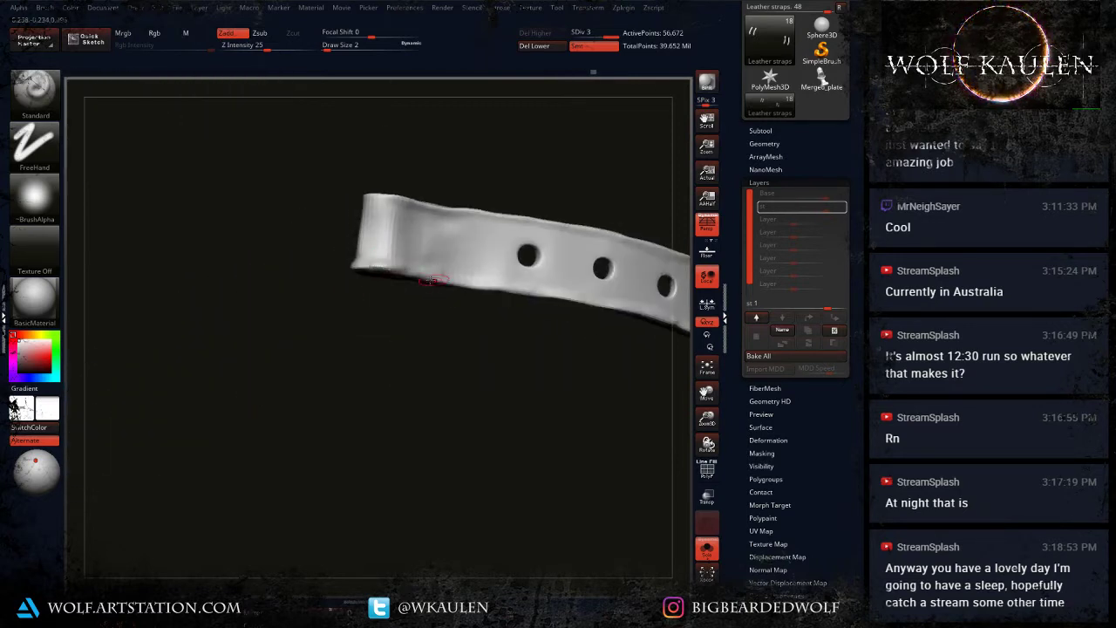
right_drag(350, 197, 453, 190)
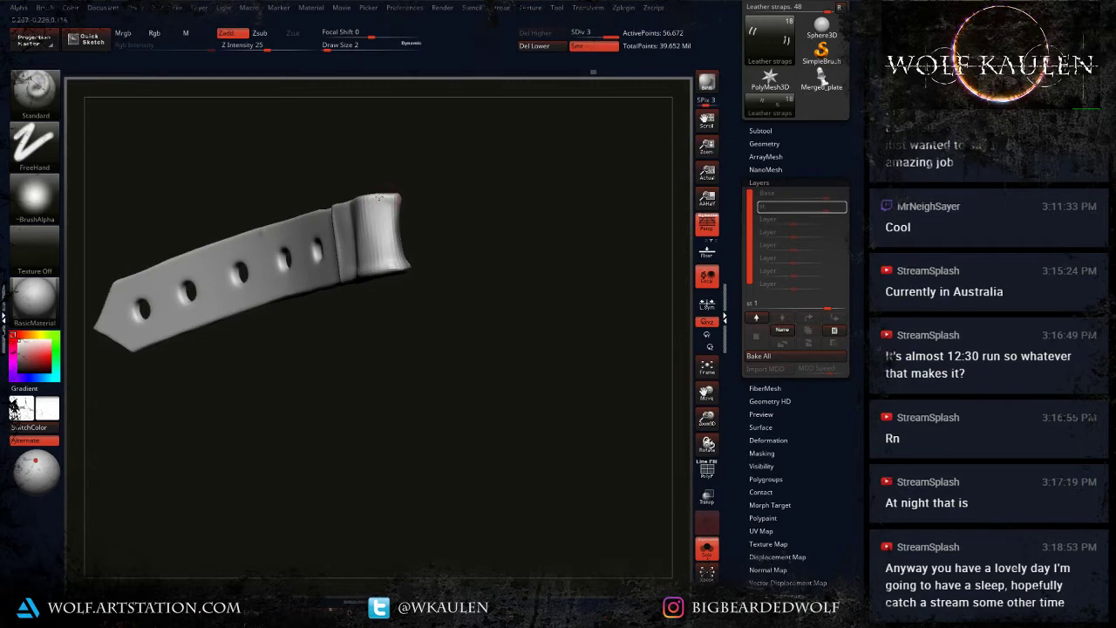
right_drag(378, 198, 406, 184)
drag(280, 239, 280, 213)
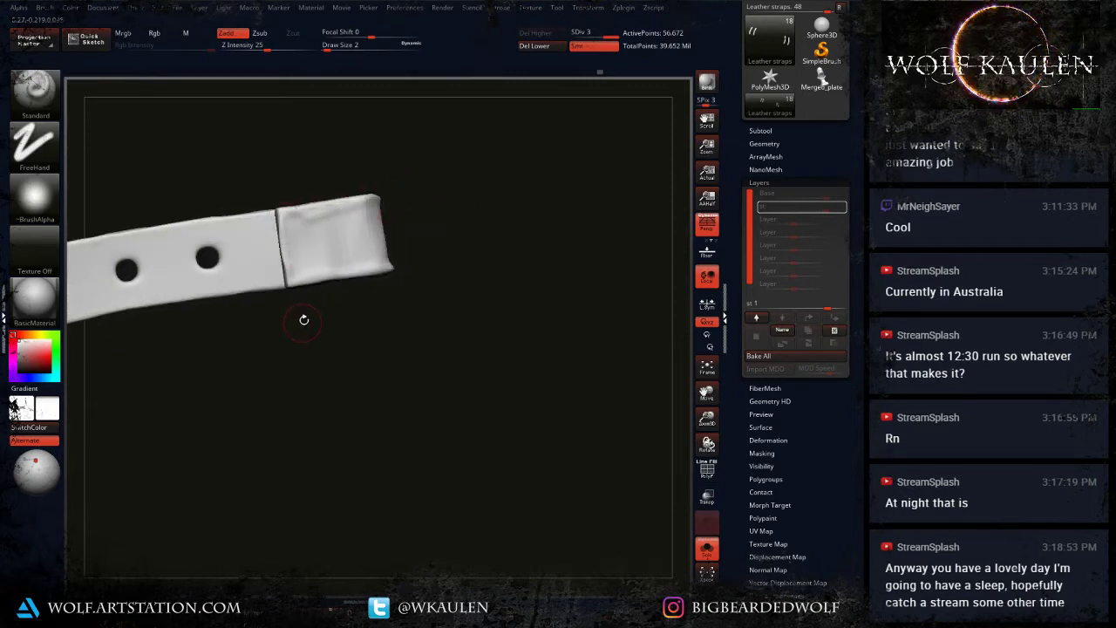
Step: Sculpt a raised line along one side edge of the adjacent strap, from the pointed tip up onto the folded loop
mouse_move(303, 319)
ctrl+right_down()
mouse_move(333, 166)
mouse_move(349, 354)
mouse_move(338, 238)
ctrl+right_up()
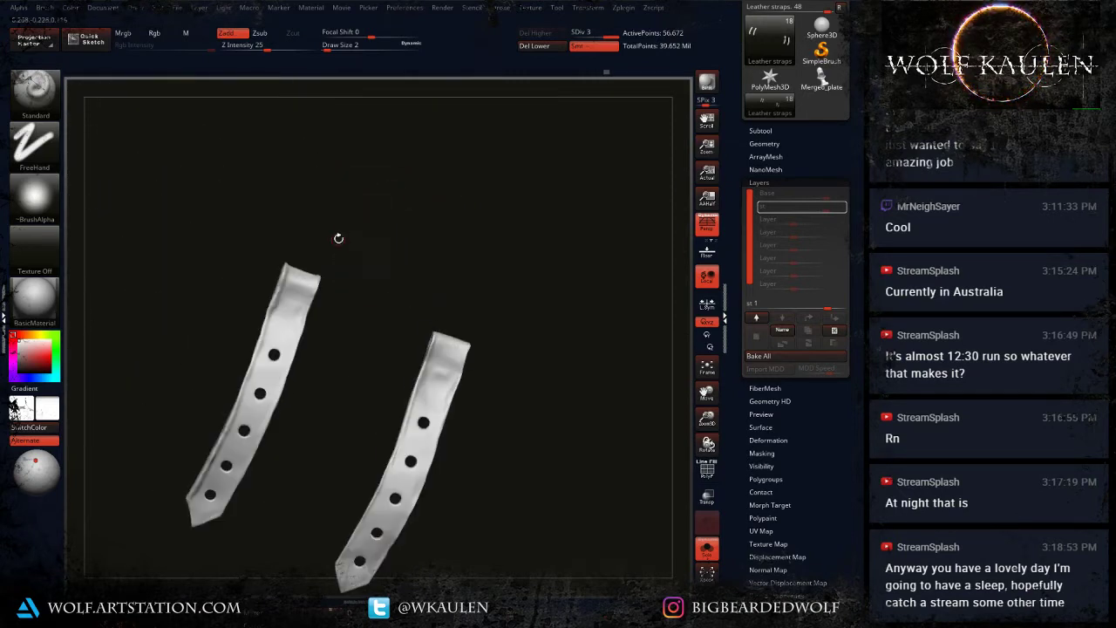
ctrl+right_drag(427, 391, 410, 337)
ctrl+right_drag(342, 365, 338, 427)
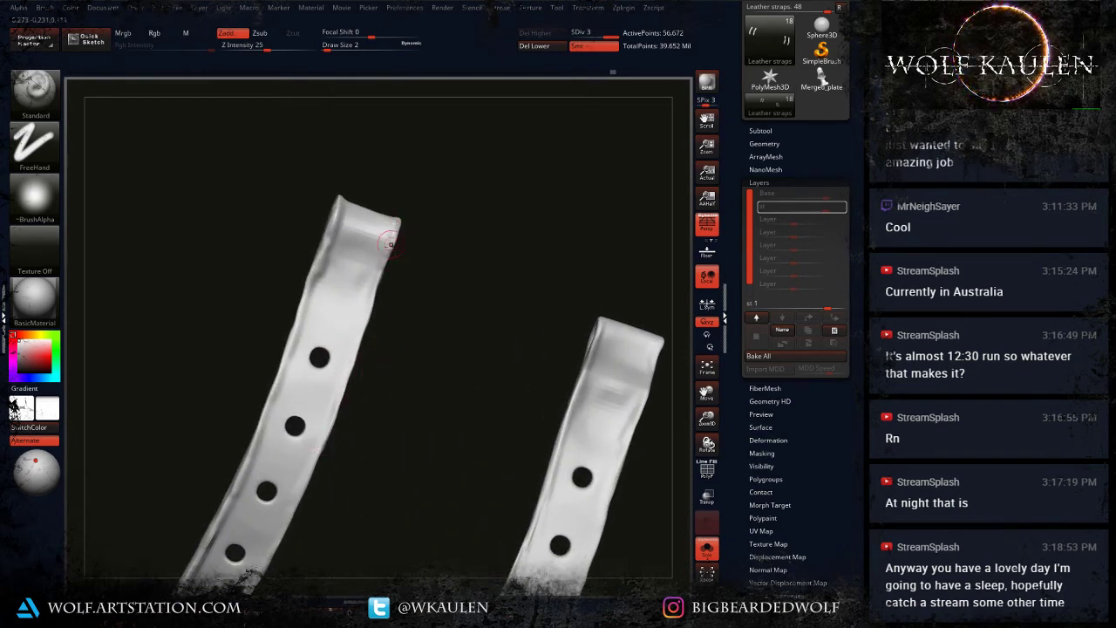
right_drag(318, 517, 377, 330)
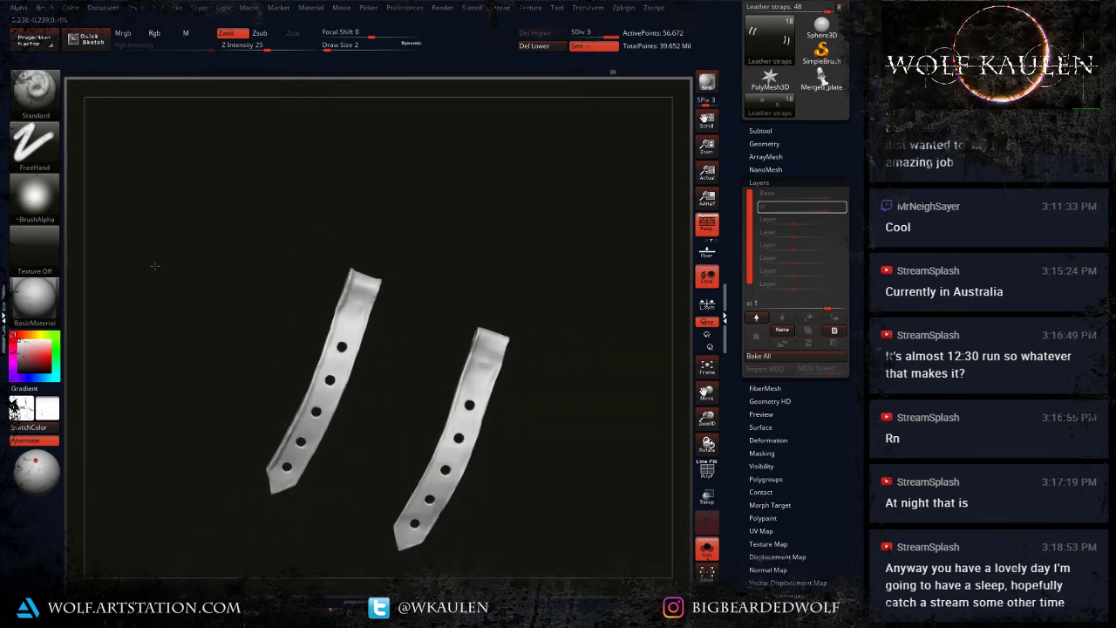
right_drag(154, 266, 456, 381)
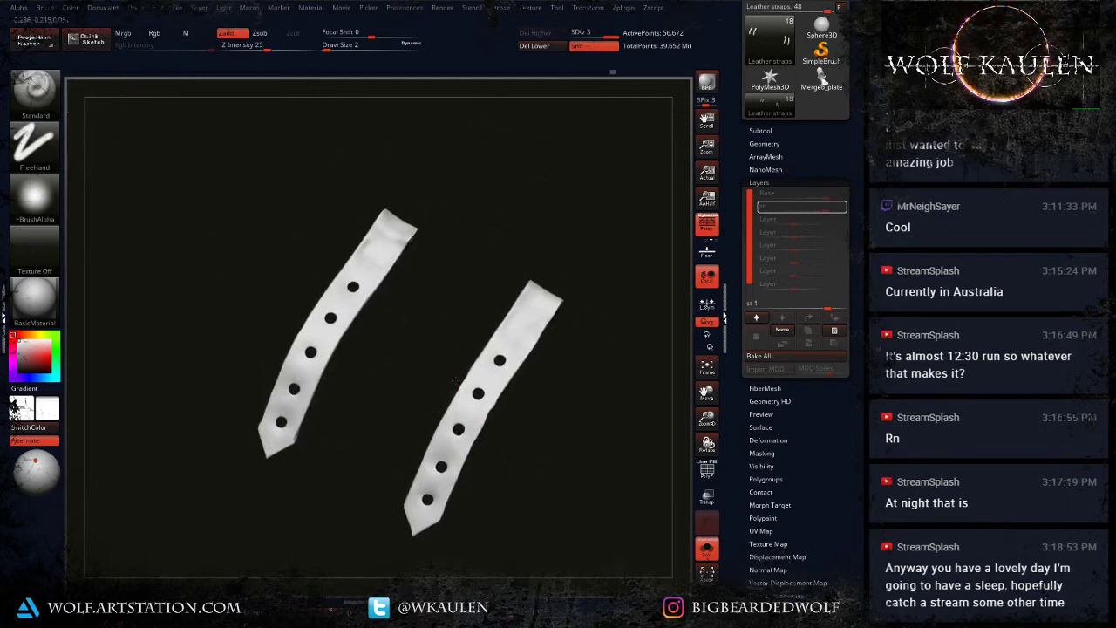
alt+right_drag(528, 416, 325, 358)
ctrl+right_drag(324, 357, 350, 452)
drag(193, 506, 362, 152)
alt+right_drag(399, 104, 304, 338)
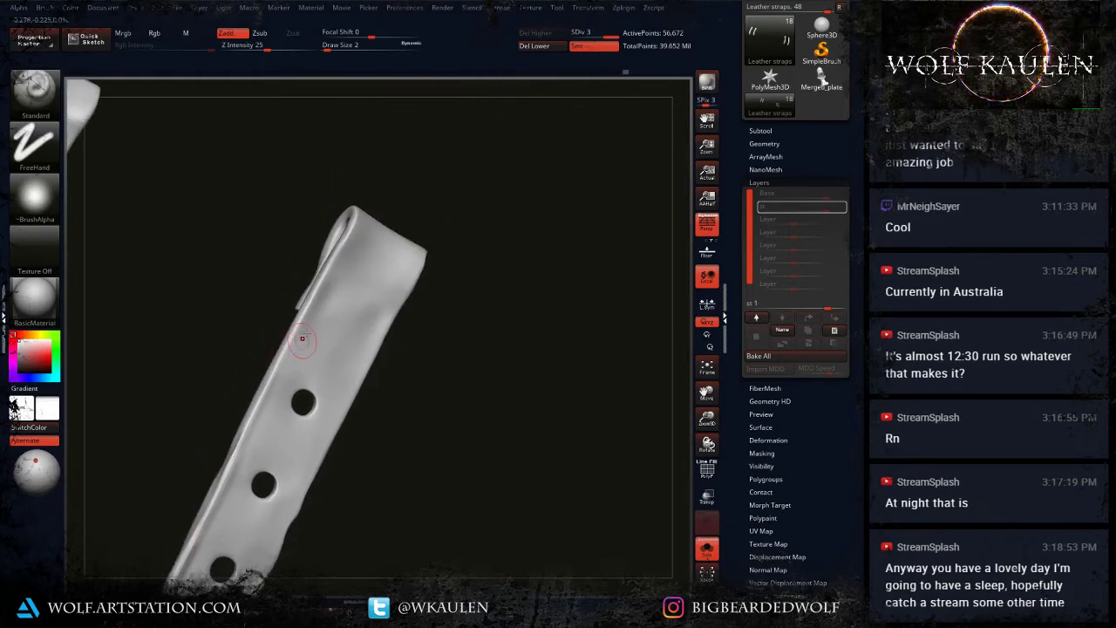
drag(268, 384, 357, 226)
Step: Raise this strap's other side edge from the loop down to the tip, then line the tip's slanted edge
drag(416, 280, 290, 526)
alt+right_drag(292, 522, 391, 253)
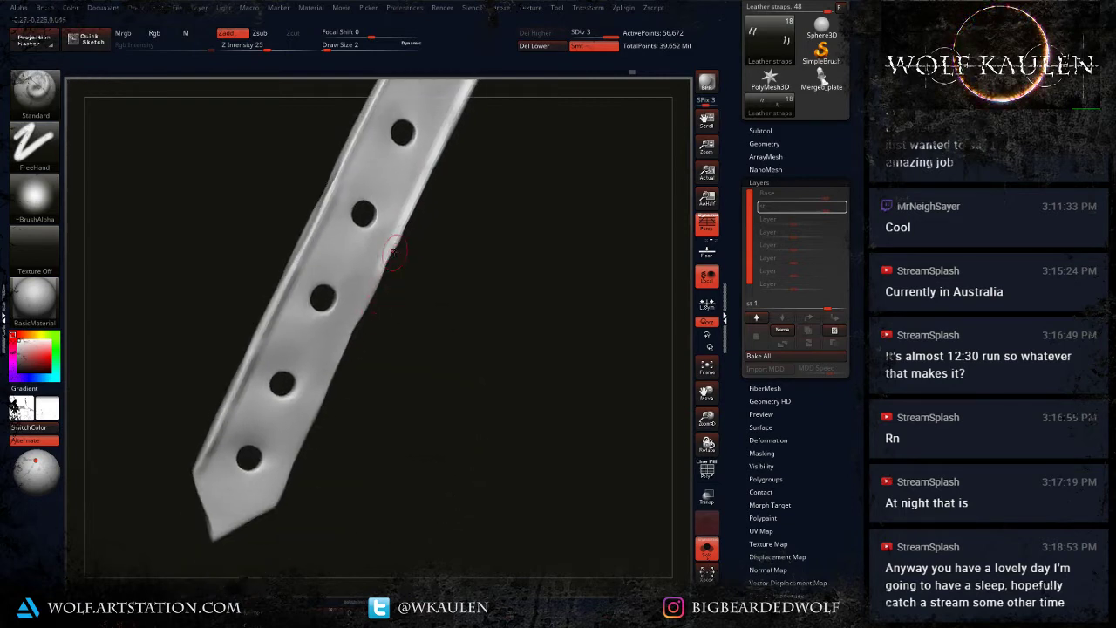
drag(395, 243, 268, 508)
drag(213, 534, 265, 509)
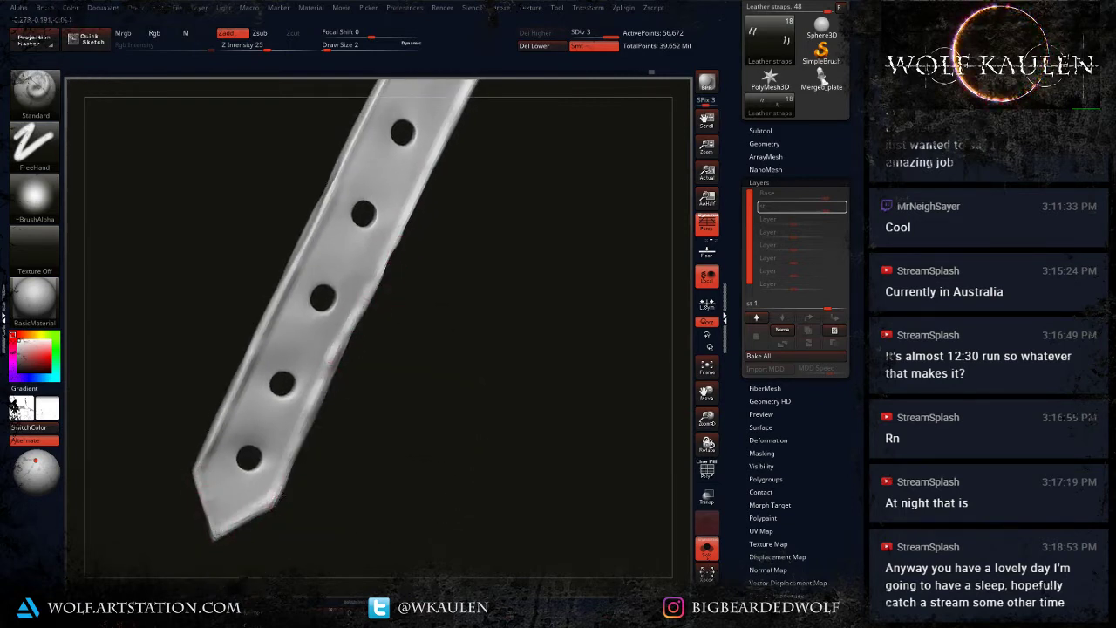
Step: Sculpt a raised line around the edges of the folded flap on the underside of the strap's loop
ctrl+right_drag(274, 503, 314, 393)
mouse_move(418, 154)
alt+right_down()
mouse_move(339, 418)
mouse_move(347, 498)
alt+right_up()
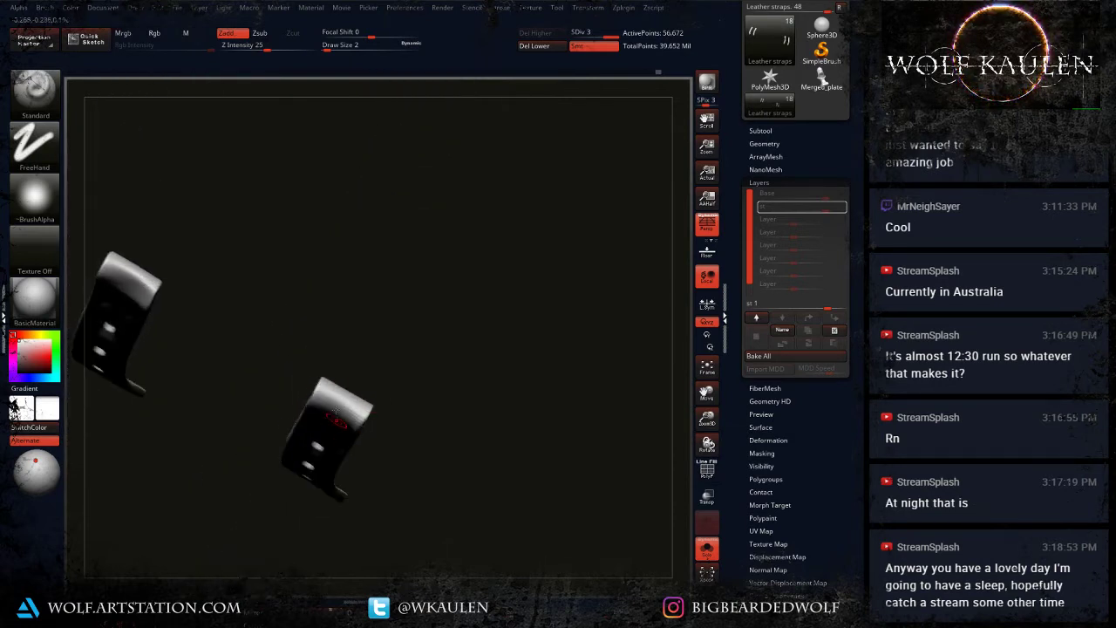
right_drag(340, 458, 343, 339)
drag(364, 325, 400, 344)
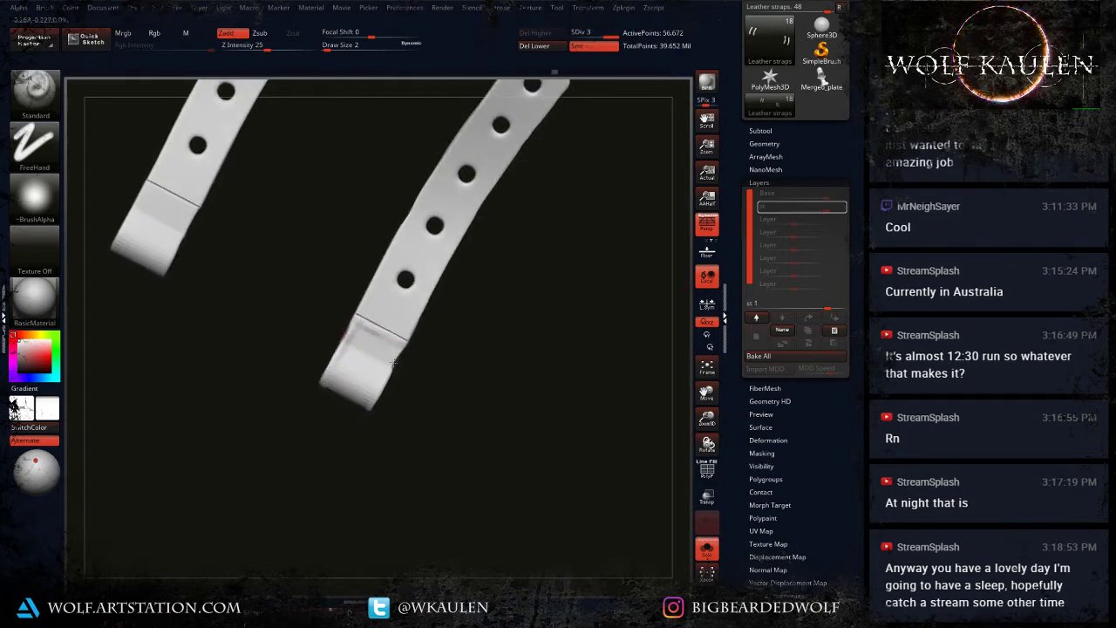
mouse_move(373, 408)
ctrl+right_down()
mouse_move(409, 490)
mouse_move(465, 165)
ctrl+right_up()
right_drag(387, 375, 439, 192)
Step: Add the raised line to the remaining strap's side edges and around its pointed tip
alt+right_drag(297, 543, 433, 326)
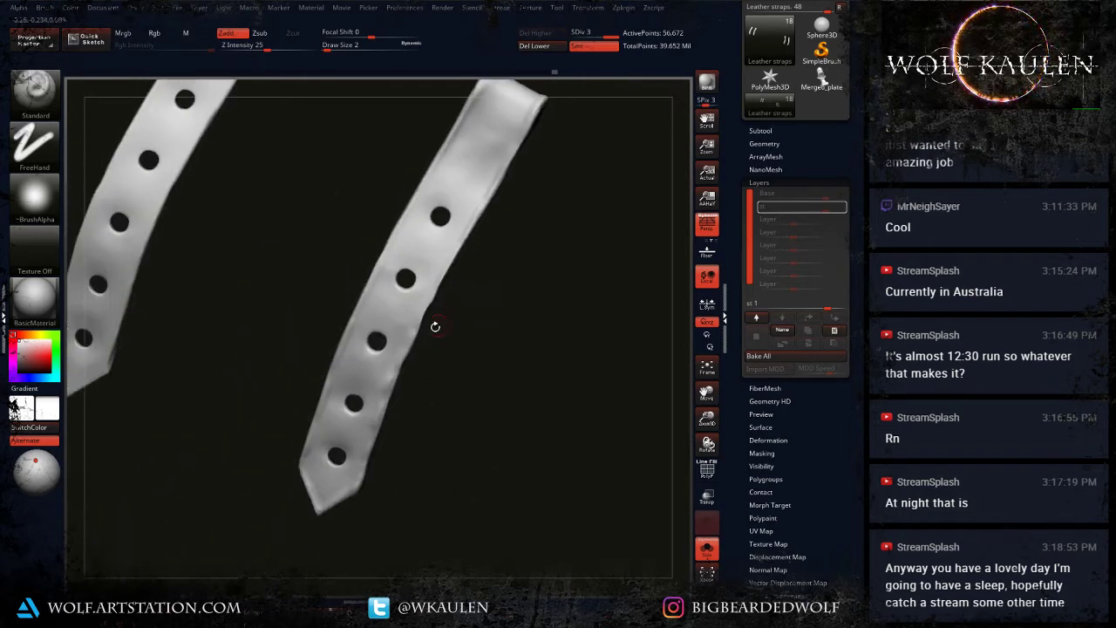
alt+right_drag(257, 302, 500, 418)
alt+right_drag(416, 274, 366, 404)
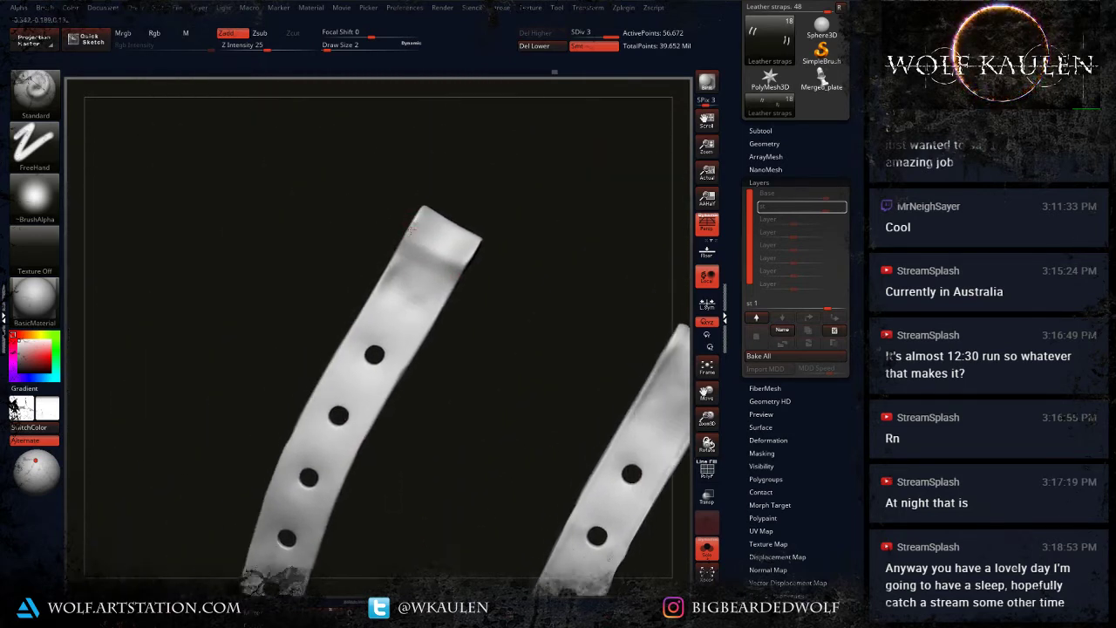
mouse_move(328, 375)
mouse_down()
mouse_move(405, 242)
mouse_move(433, 313)
mouse_move(388, 396)
mouse_up()
mouse_move(284, 569)
alt+right_down()
mouse_move(317, 480)
mouse_move(366, 412)
mouse_move(373, 366)
alt+right_up()
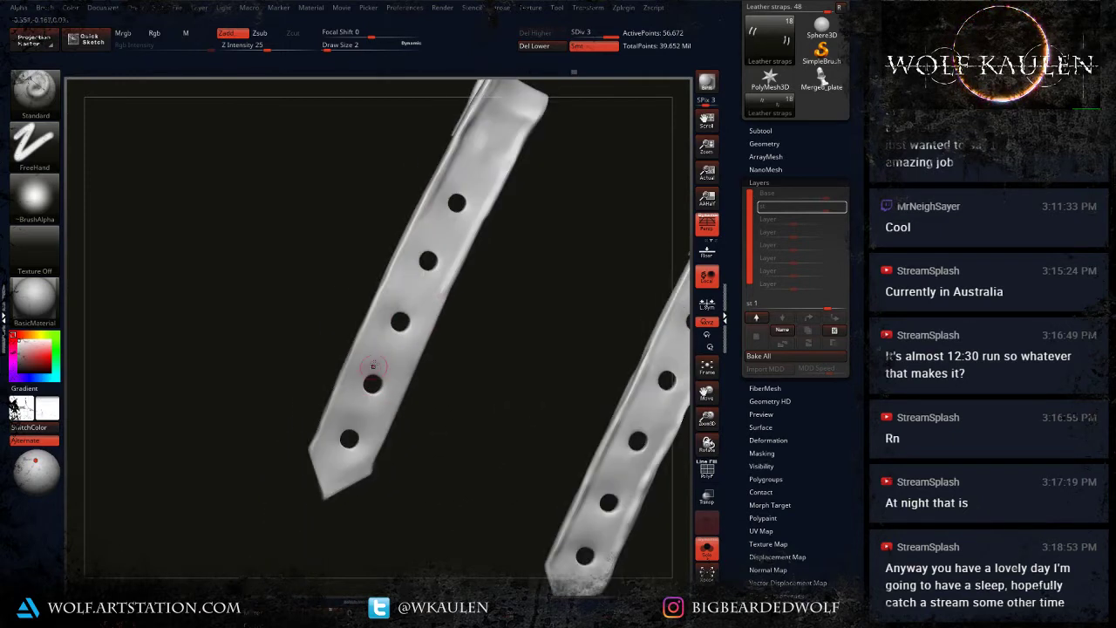
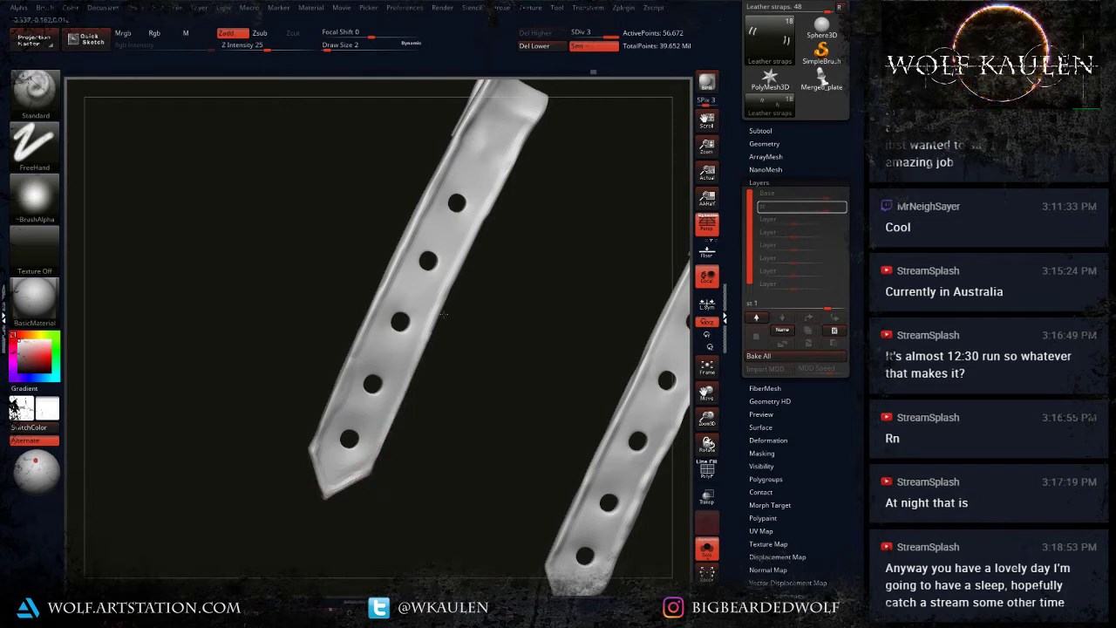
Step: Leave solo view, unhide the studs and eyelets of the strap mesh, and isolate the whole subtool again
alt+drag(535, 148, 446, 228)
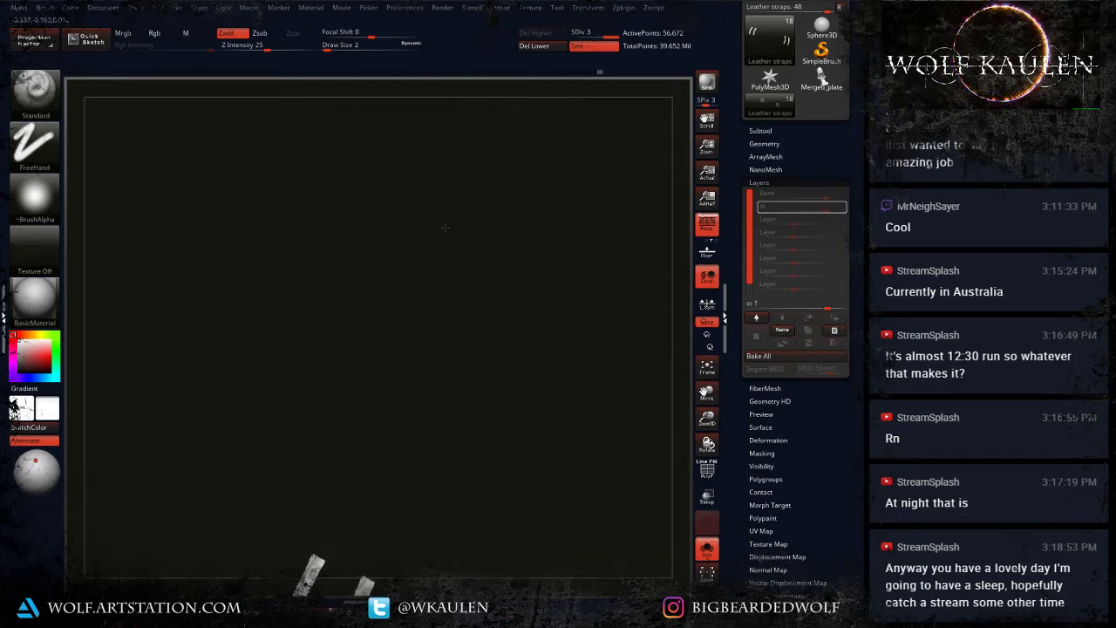
alt+drag(469, 575, 454, 414)
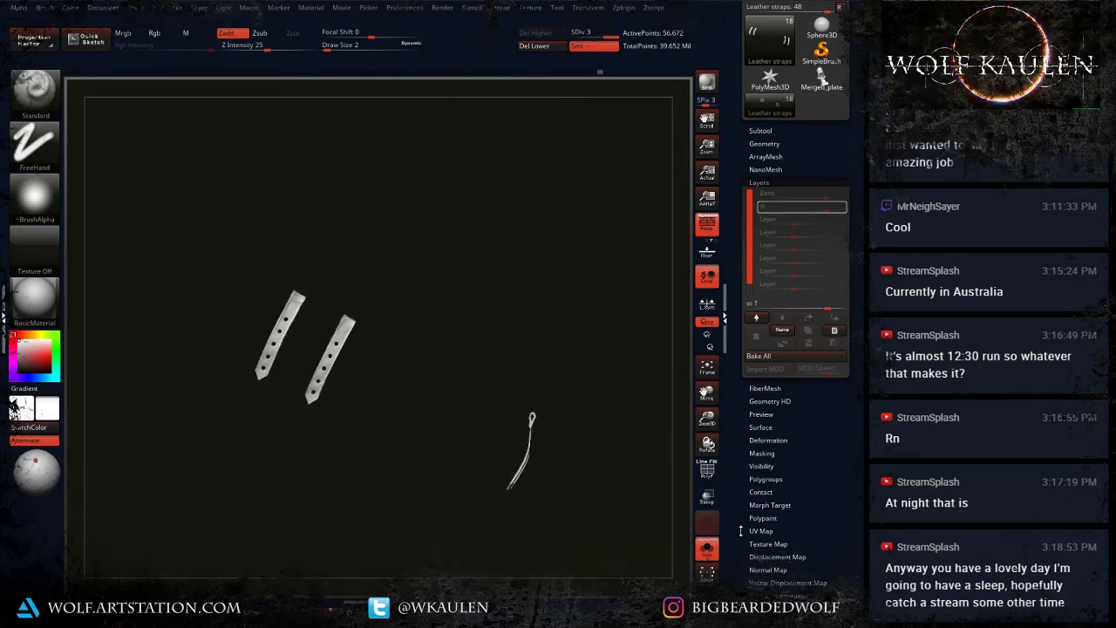
click(705, 551)
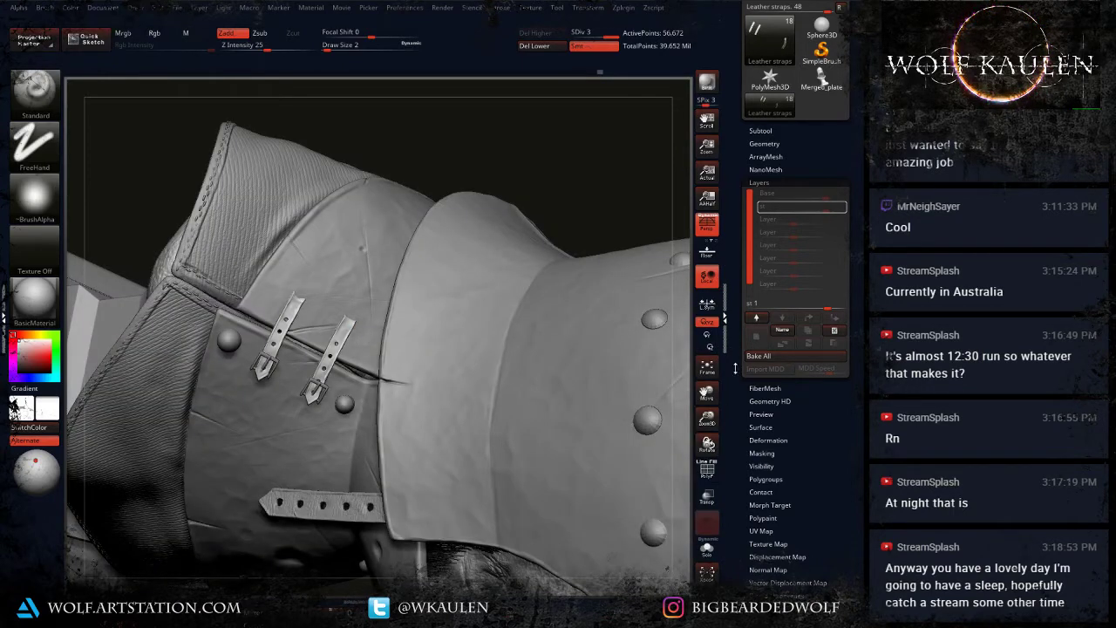
ctrl+shift+click(585, 210)
click(706, 548)
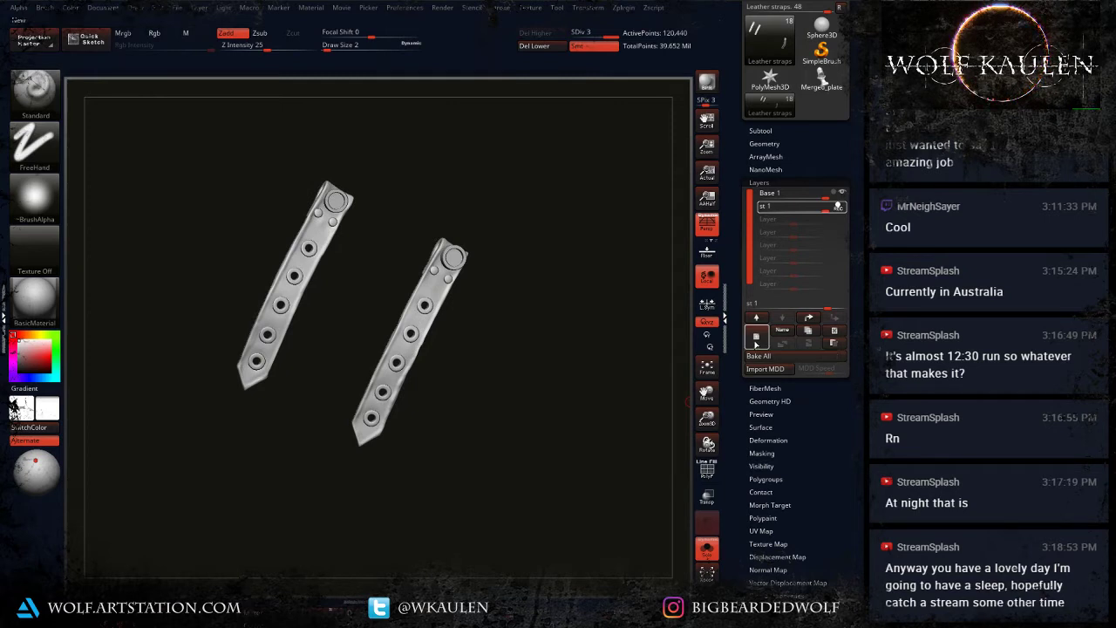
Step: Add a third sculpting layer to the straps and name it Alpha 1
click(756, 339)
click(785, 331)
text(Alp)
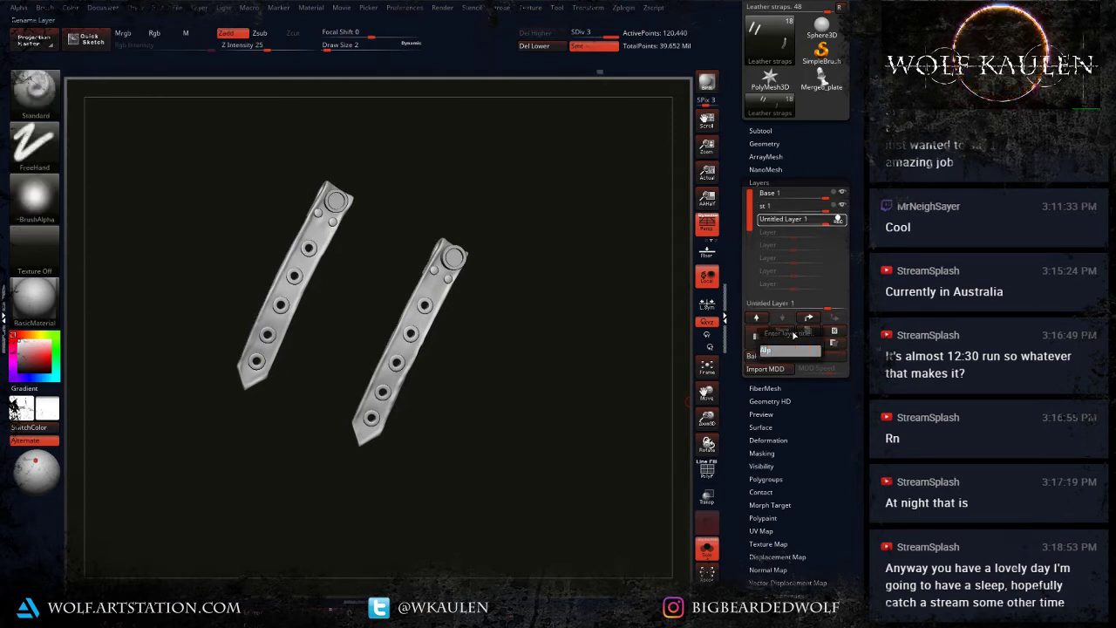
text(ha 1)
key(Return)
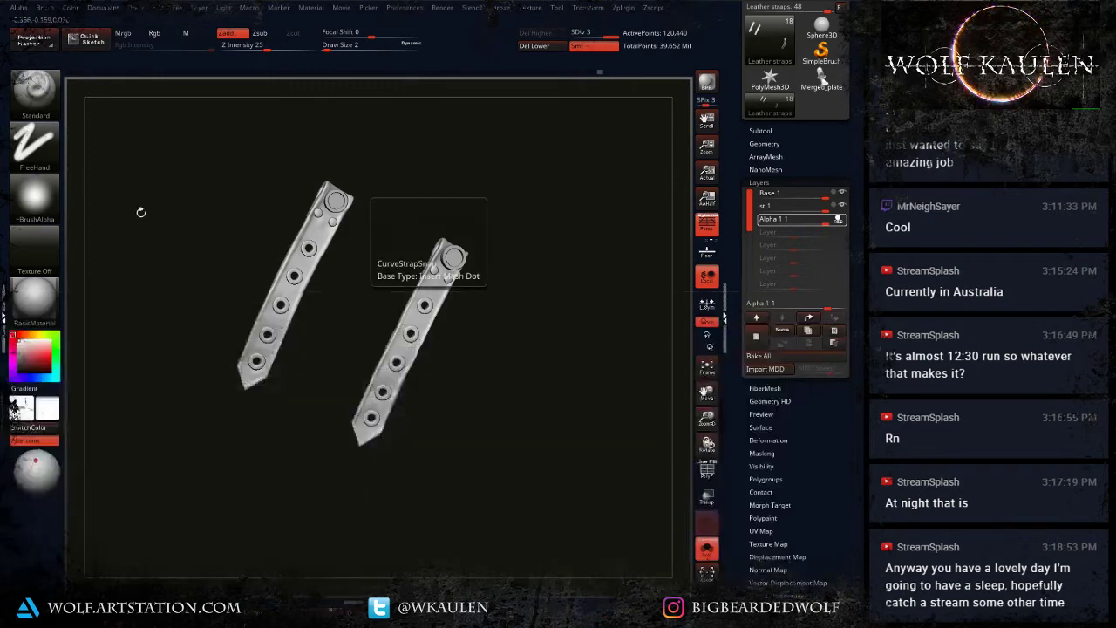
Step: Set the Standard brush to the DragRect stroke and load a wrinkled Leathery Skin alpha from the alpha library
click(35, 142)
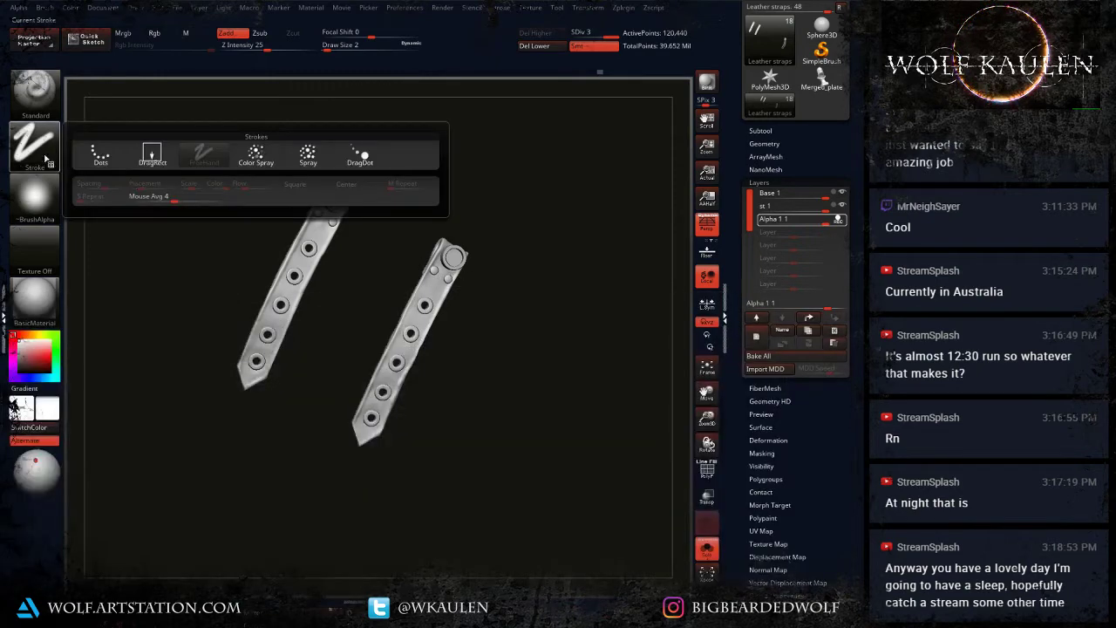
click(135, 162)
click(28, 205)
click(28, 205)
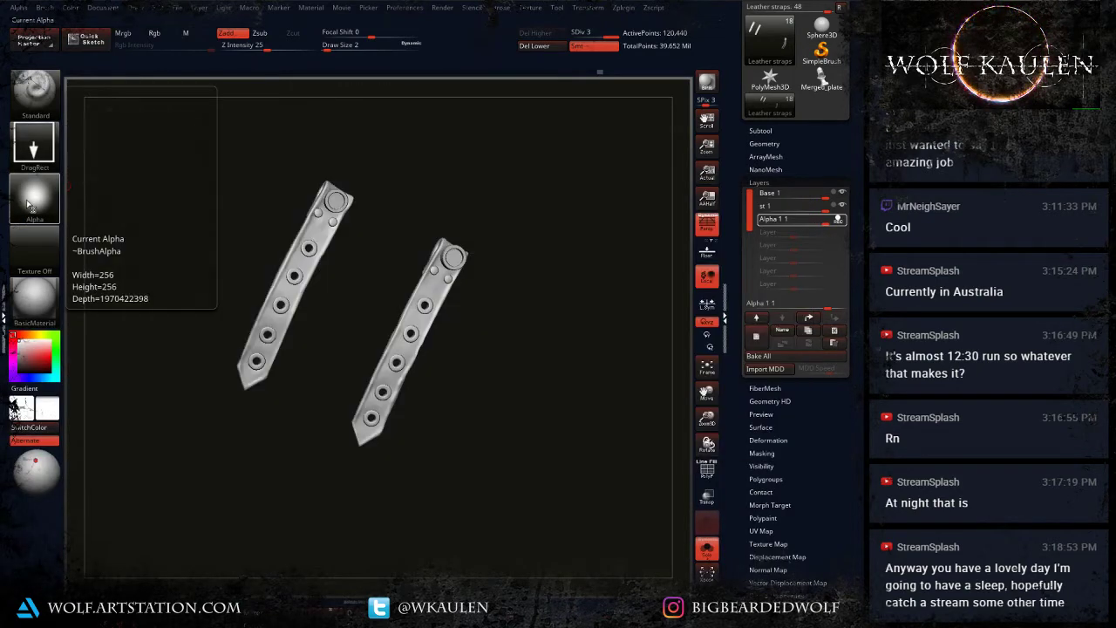
click(28, 205)
click(28, 205)
key(comma)
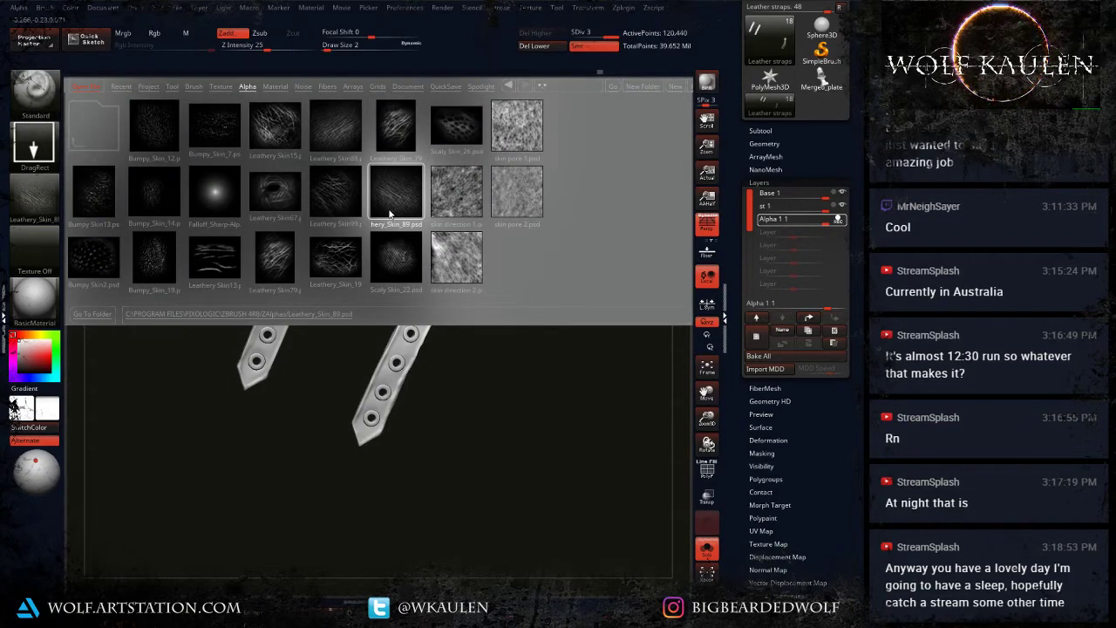
double_click(411, 135)
key(comma)
Step: Take the Alpha 1 layer out of recording mode and subdivide the straps to subdivision level 4
alt+drag(251, 306, 303, 444)
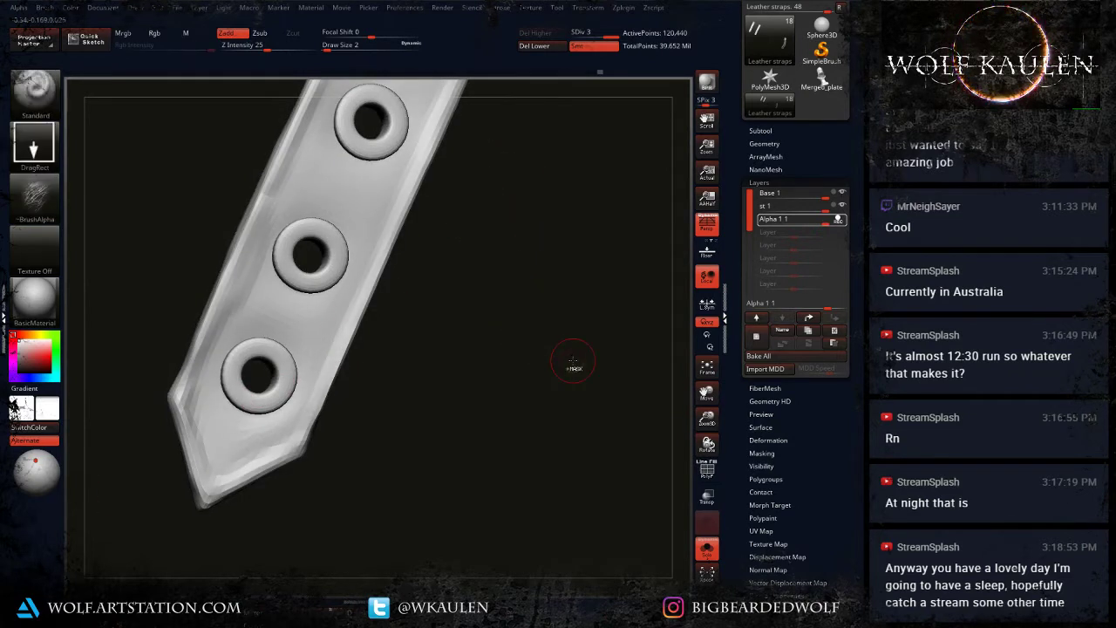
key(ctrl+d)
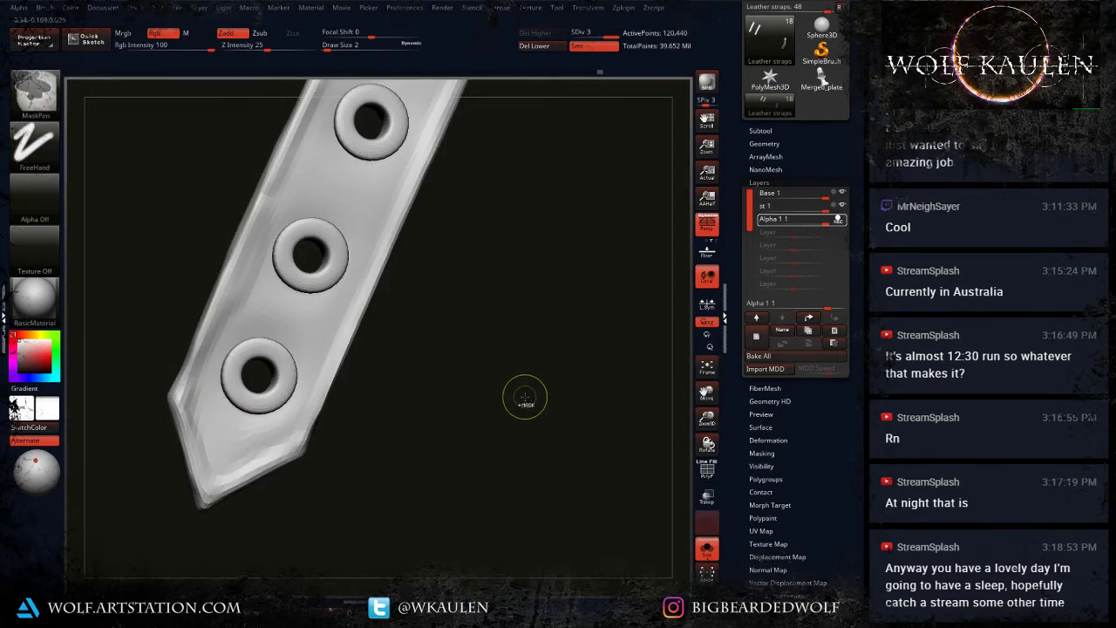
ctrl+click(520, 407)
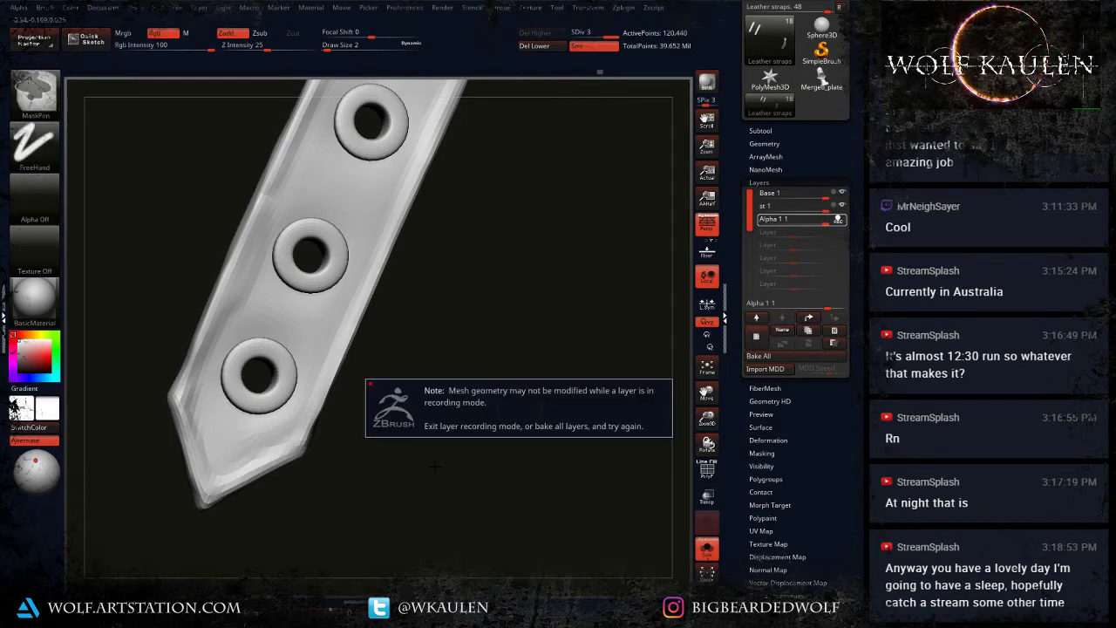
click(835, 219)
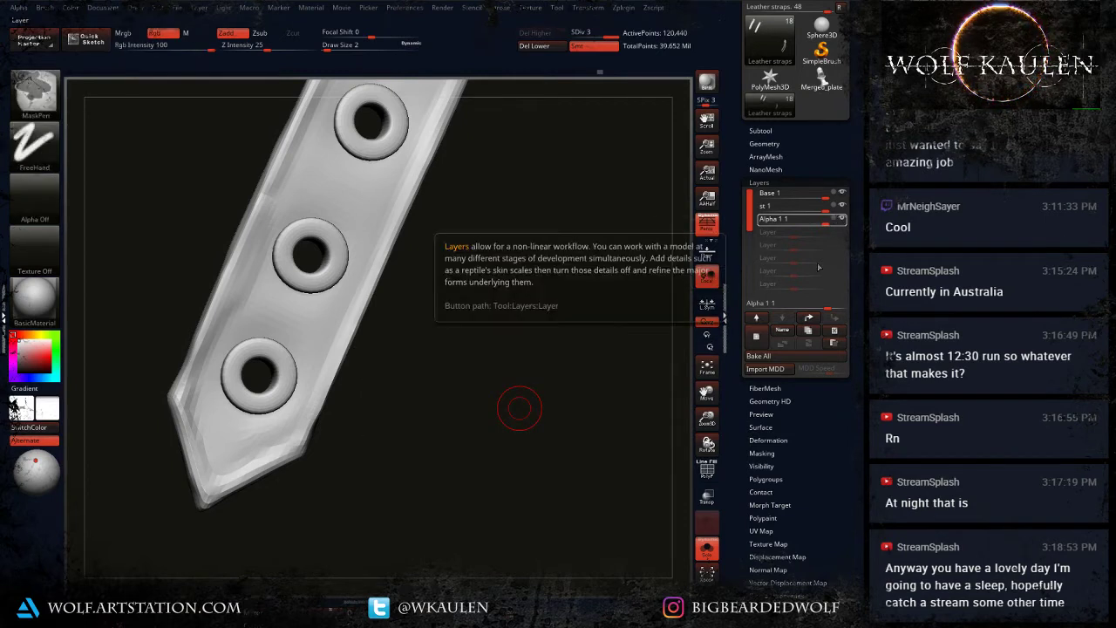
key(ctrl+d)
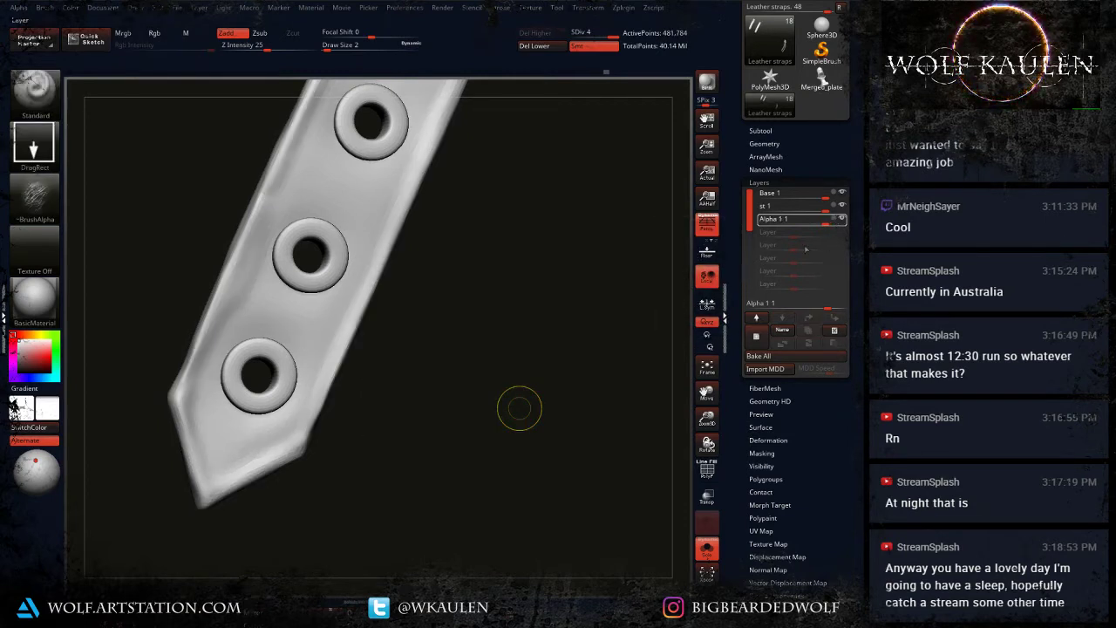
Step: Delete the existing alpha layer, add a new one above st and name it Alpha
click(831, 333)
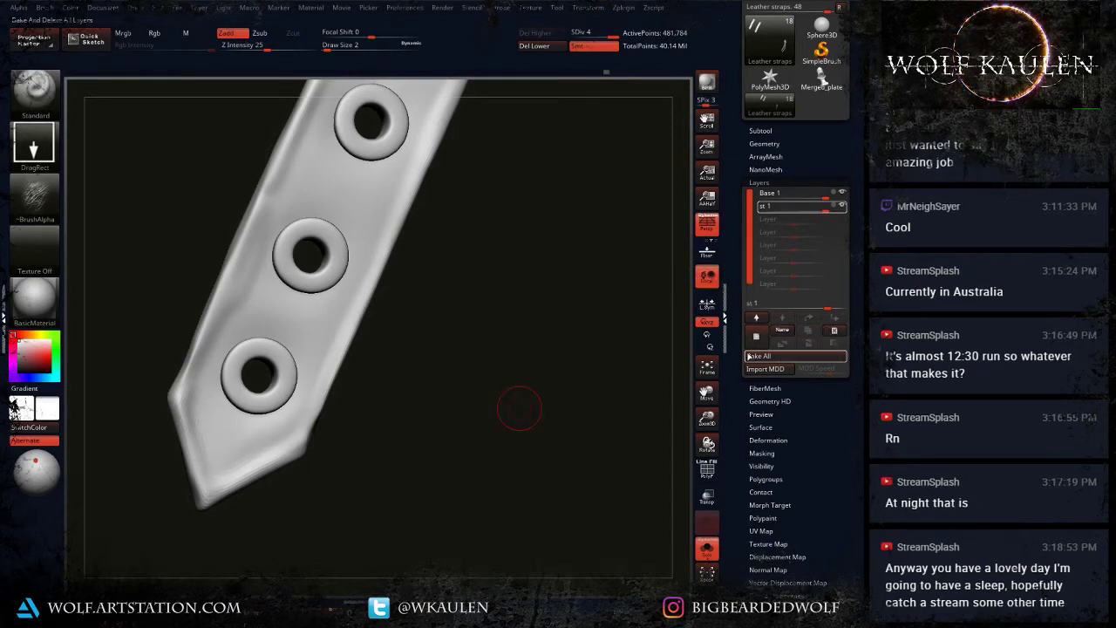
click(756, 336)
click(785, 332)
text(Alp)
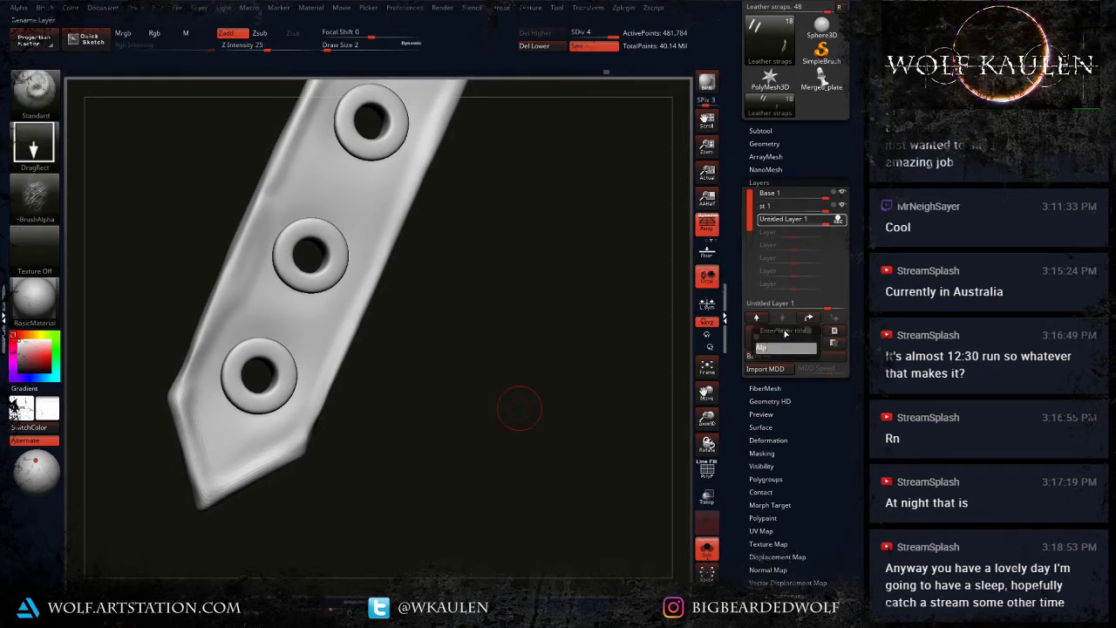
text(ha)
key(Return)
Step: Hide the studs and eyelets on all straps so only the leather parts stay visible
alt+drag(378, 285, 356, 306)
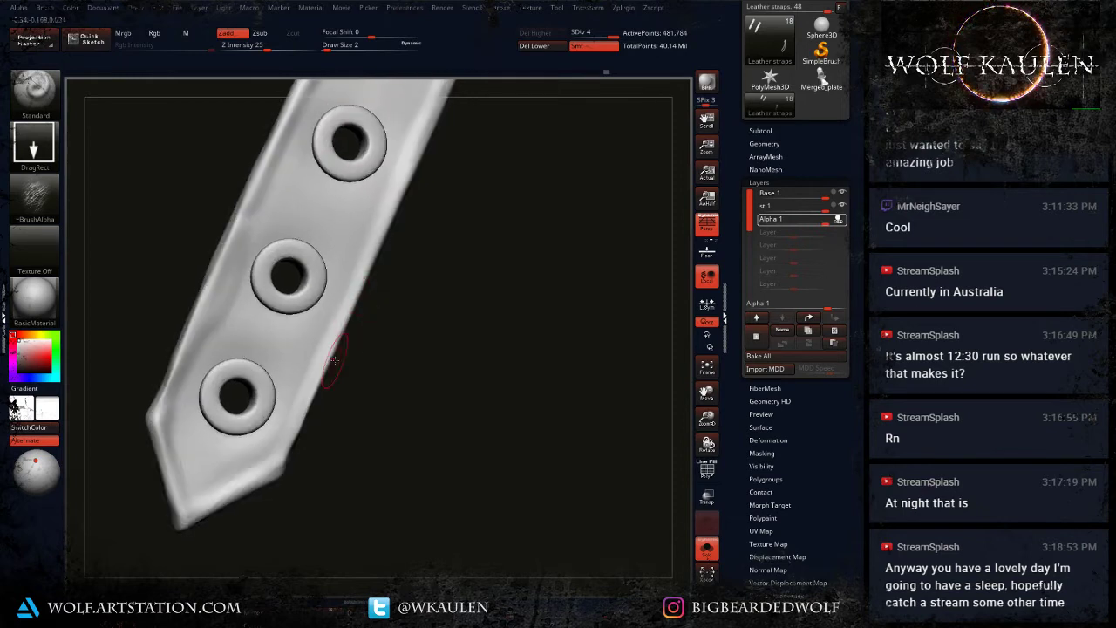
ctrl+shift+click(242, 472)
ctrl+shift+click(241, 472)
alt+drag(242, 473, 326, 334)
ctrl+shift+click(454, 368)
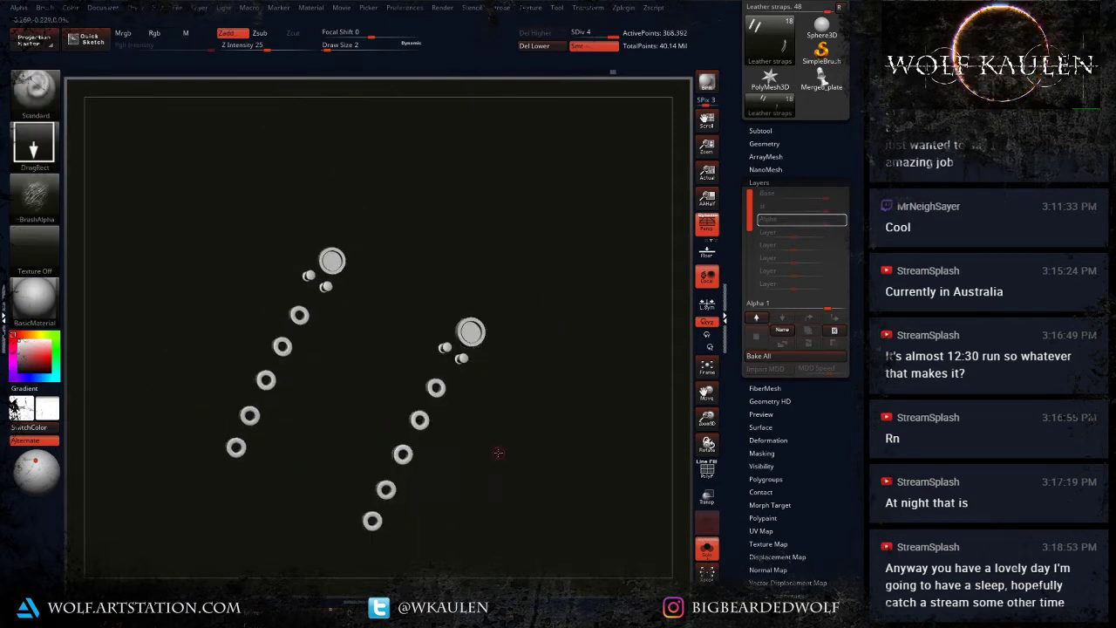
alt+drag(498, 451, 154, 197)
mouse_move(605, 480)
alt+mouse_down()
mouse_move(498, 396)
mouse_move(601, 475)
mouse_move(301, 394)
alt+mouse_up()
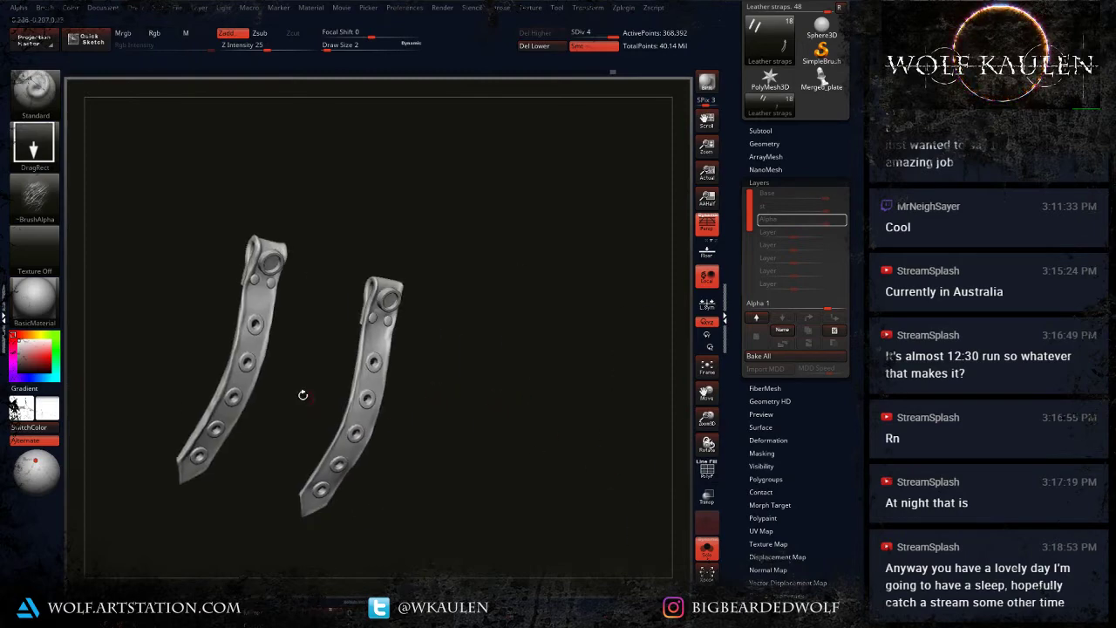
ctrl+shift+click(363, 380)
ctrl+shift+click(236, 353)
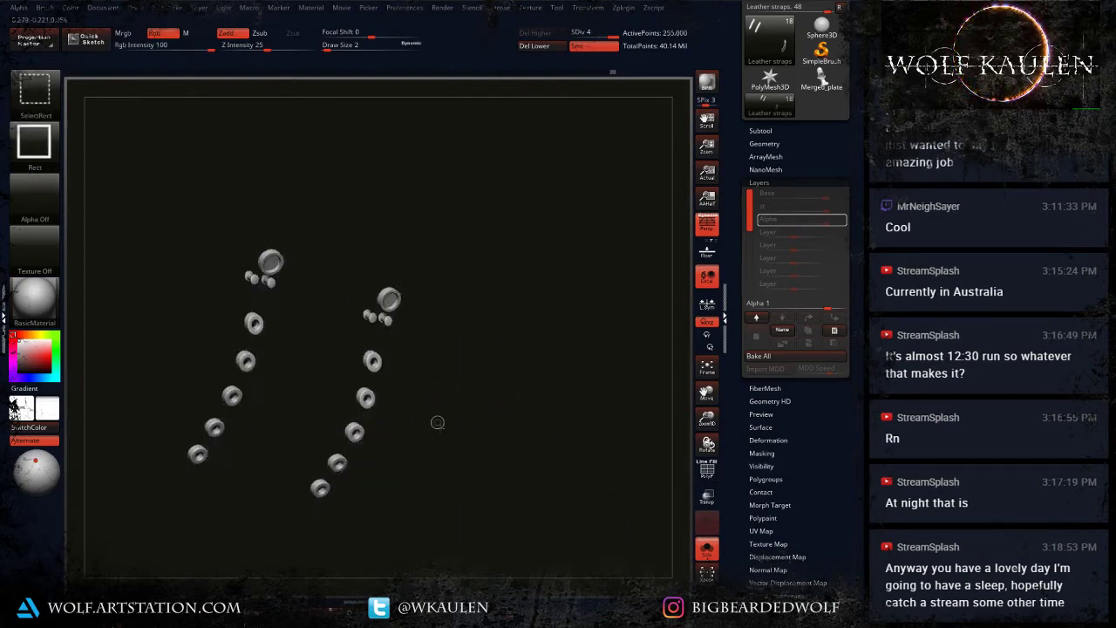
ctrl+shift+drag(437, 423, 333, 449)
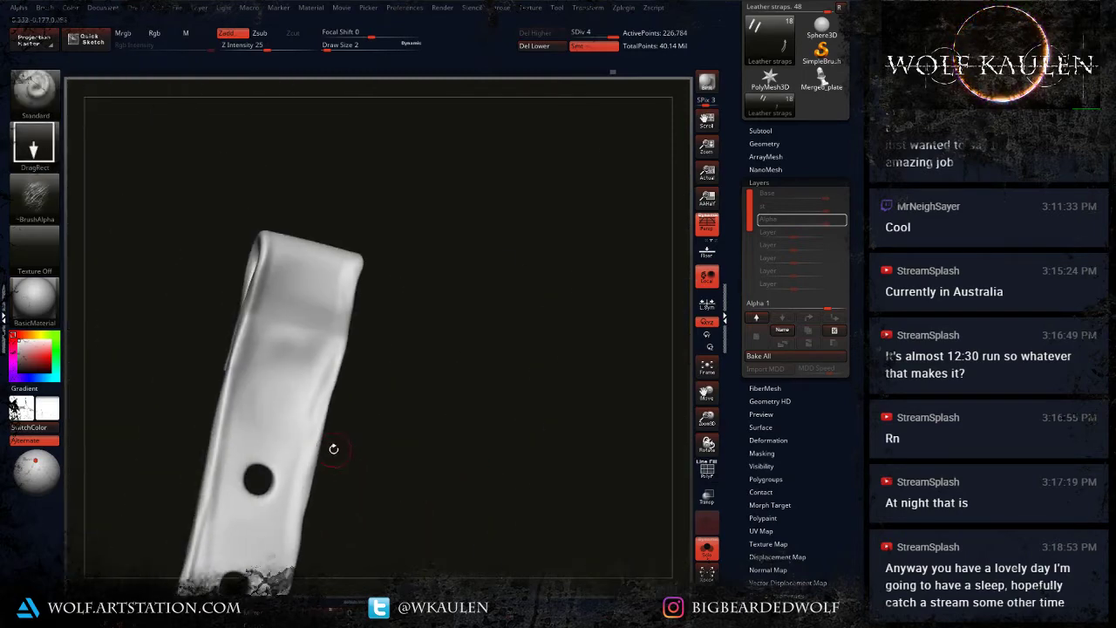
Step: Stamp the leathery wrinkle alpha over the outer face of one strap, from below its loop to the third hole
mouse_move(283, 371)
mouse_down()
mouse_move(334, 423)
mouse_move(276, 452)
mouse_move(279, 415)
mouse_move(328, 466)
mouse_move(330, 453)
mouse_move(386, 456)
mouse_move(377, 444)
mouse_move(419, 514)
mouse_move(408, 545)
mouse_move(408, 427)
mouse_move(382, 478)
mouse_up()
key(ctrl+z)
drag(344, 346, 369, 449)
drag(314, 485, 336, 532)
key(ctrl+z)
alt+right_drag(337, 530, 381, 427)
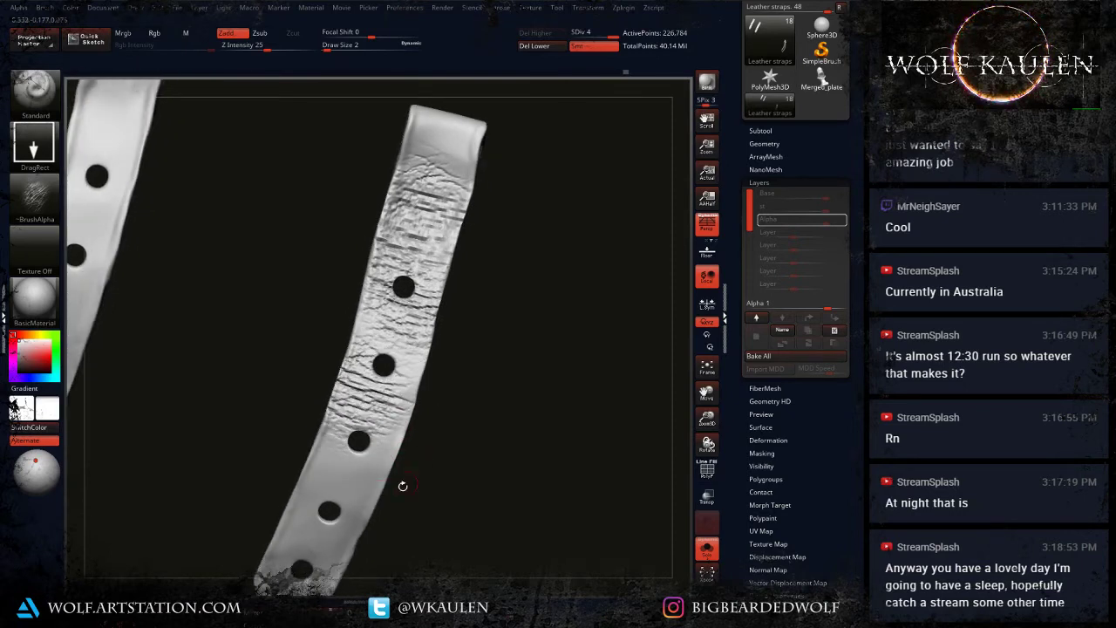
Step: Continue the wrinkle stamps along the strap's lower half down to its pointed tip
alt+right_drag(403, 485, 403, 403)
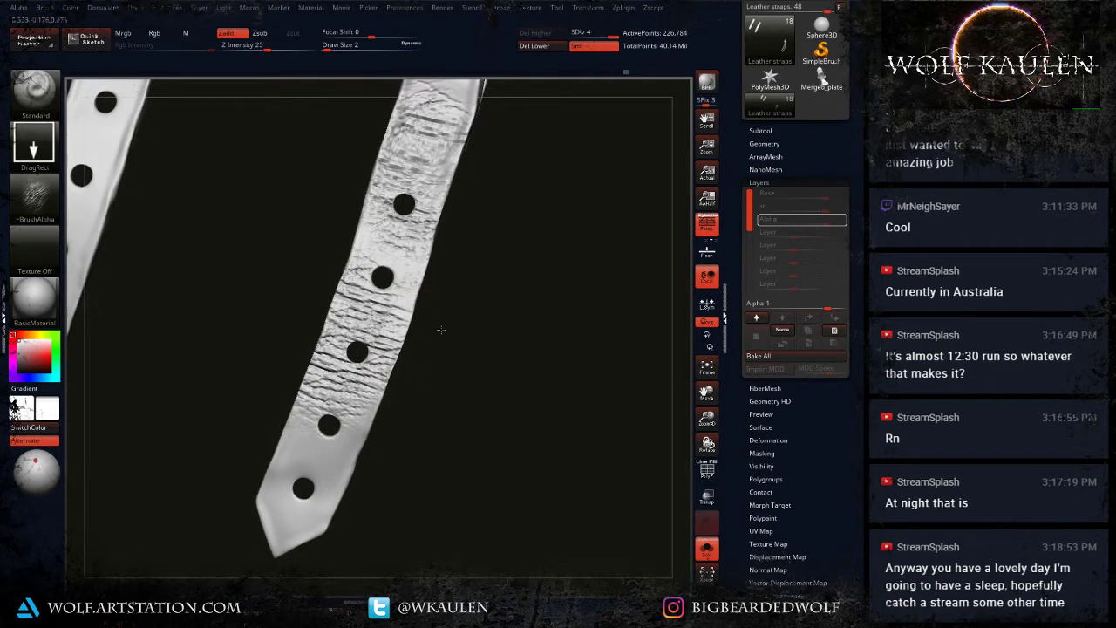
drag(398, 459, 354, 377)
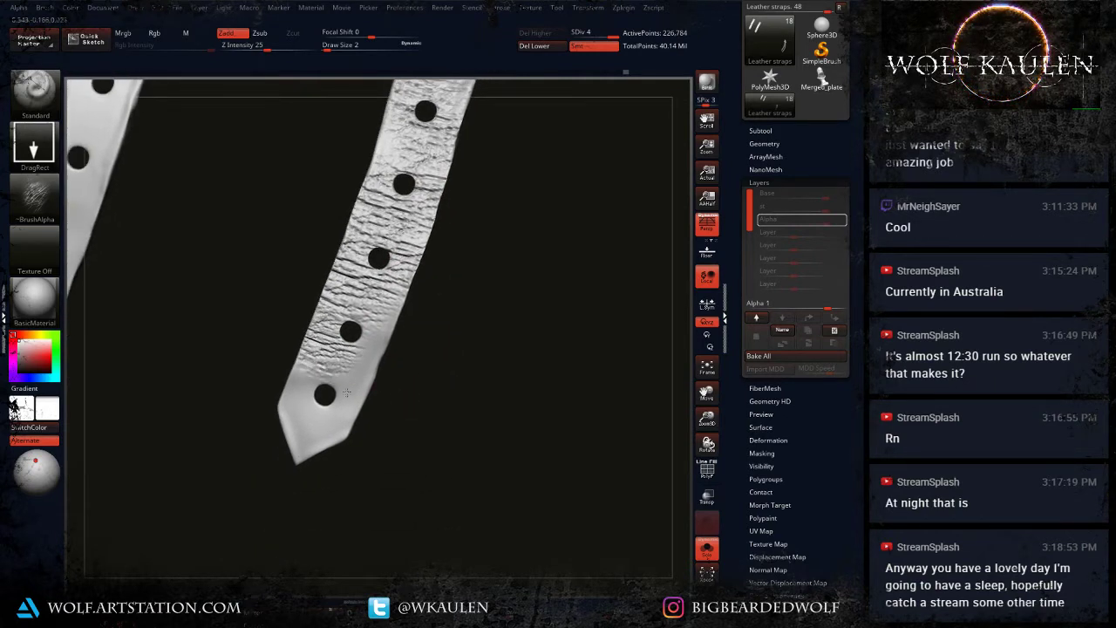
drag(313, 407, 350, 472)
mouse_move(415, 391)
mouse_down()
mouse_move(418, 422)
mouse_move(415, 270)
mouse_move(397, 349)
mouse_move(441, 185)
mouse_move(333, 465)
mouse_move(382, 460)
mouse_up()
Step: Stamp the leathery wrinkles over the same strap's underside, including the folded flap at its loop
mouse_move(385, 305)
mouse_down()
mouse_move(371, 392)
mouse_move(398, 479)
mouse_move(405, 474)
mouse_up()
drag(405, 474, 399, 388)
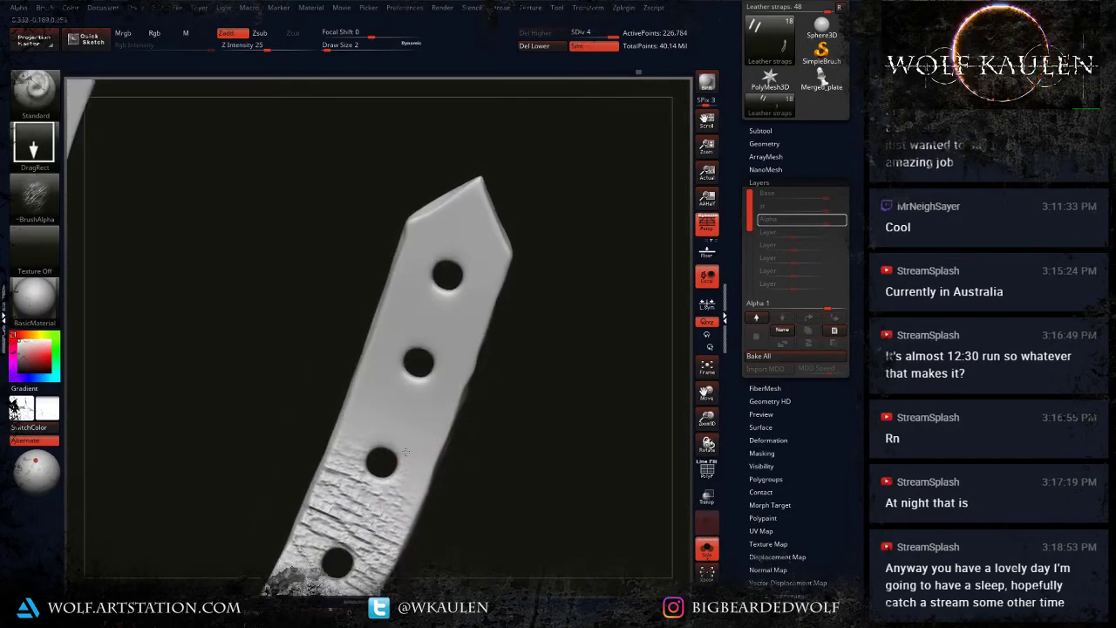
alt+drag(348, 550, 389, 224)
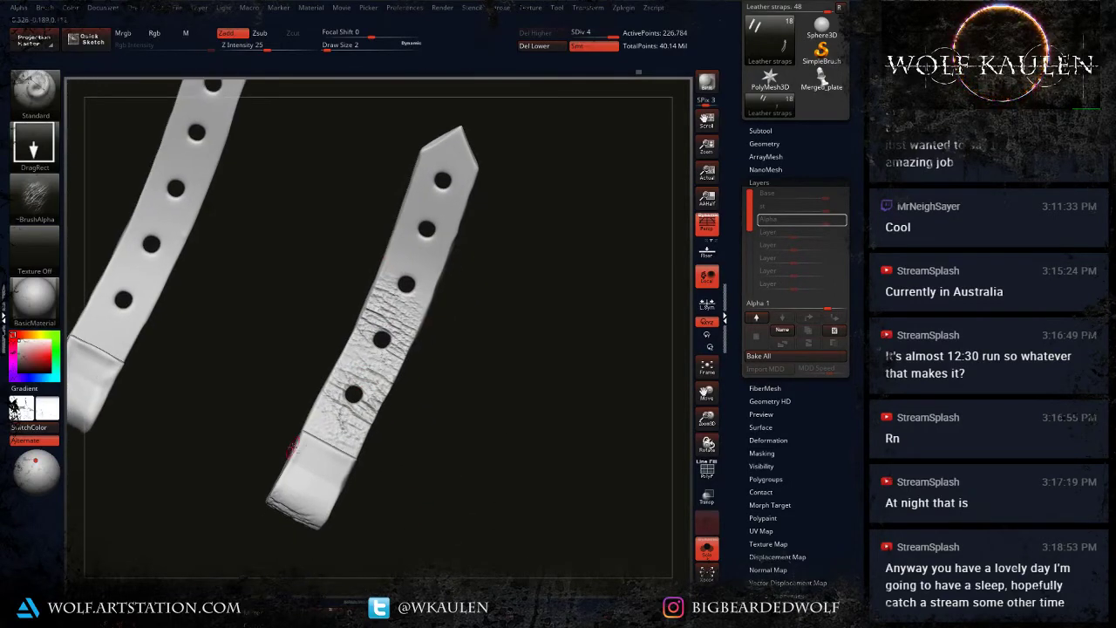
mouse_move(291, 448)
alt+mouse_down()
mouse_move(298, 523)
mouse_move(345, 500)
alt+mouse_up()
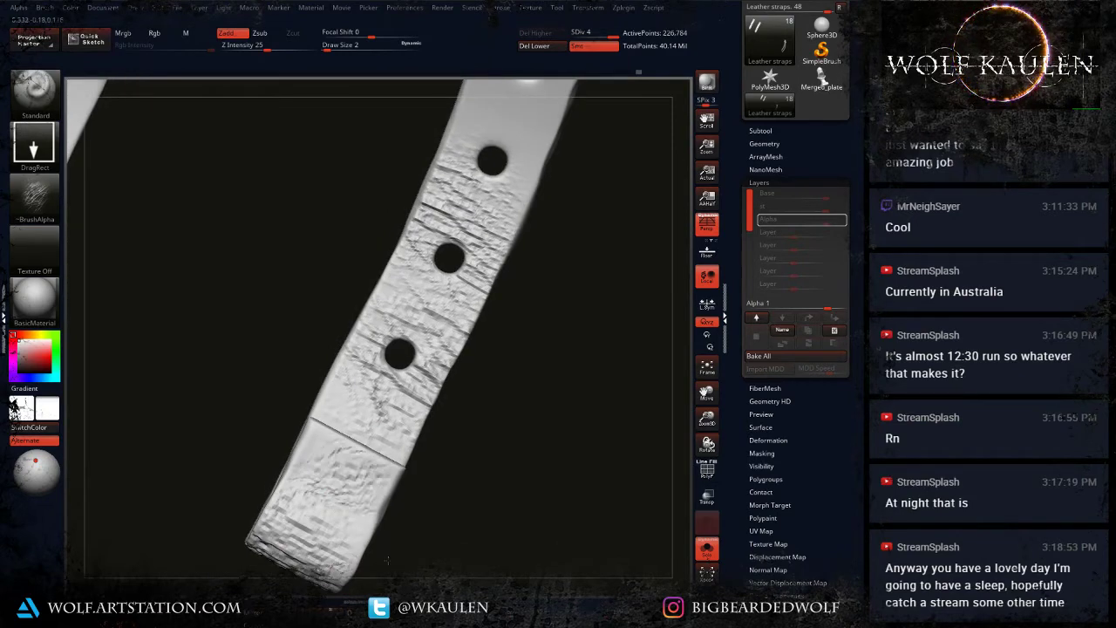
drag(388, 560, 374, 576)
alt+right_drag(458, 279, 410, 433)
drag(451, 281, 485, 340)
drag(487, 185, 527, 270)
alt+drag(523, 344, 506, 279)
Step: Stamp the wrinkle alpha over the neighbouring strap's outer face, from below the loop to its third hole
alt+right_drag(423, 323, 499, 342)
mouse_move(499, 343)
right_down()
mouse_move(426, 214)
mouse_move(366, 215)
mouse_move(384, 409)
mouse_move(402, 403)
right_up()
mouse_move(337, 324)
mouse_down()
mouse_move(392, 392)
mouse_move(367, 426)
mouse_move(356, 403)
mouse_up()
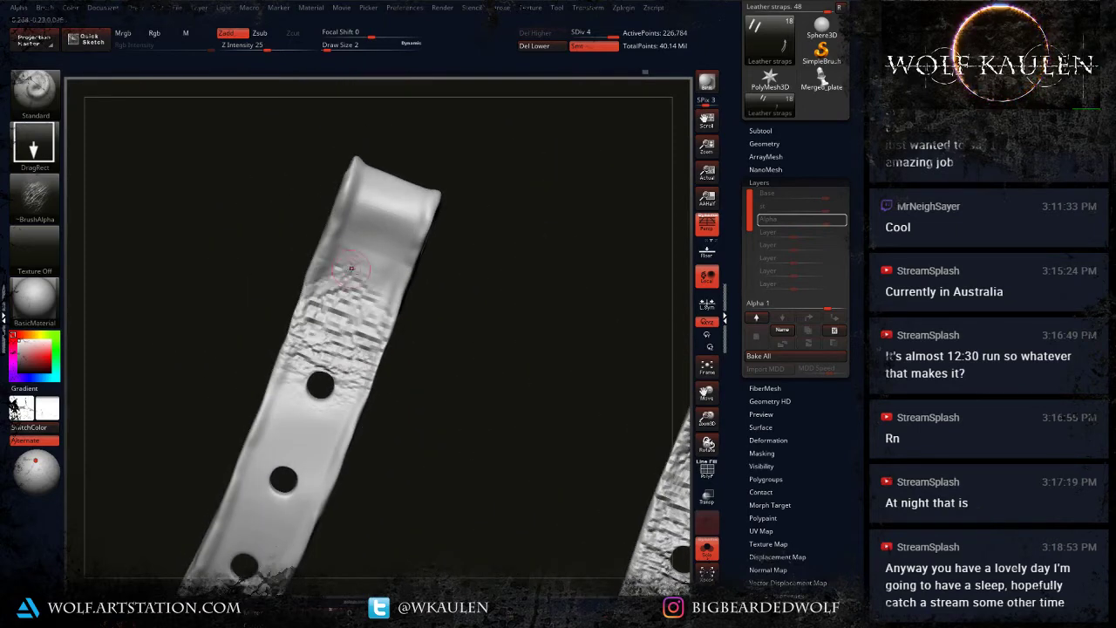
mouse_move(359, 261)
mouse_down()
mouse_move(397, 294)
mouse_move(435, 266)
mouse_up()
alt+right_drag(384, 436, 414, 235)
drag(333, 226, 377, 316)
drag(302, 305, 358, 373)
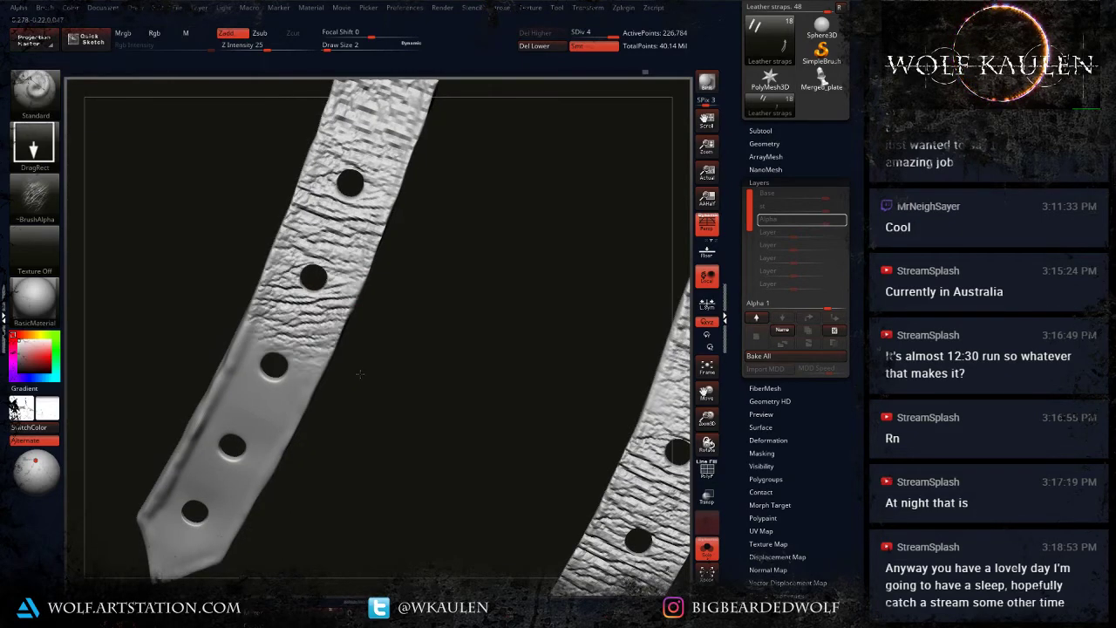
key(ctrl+z)
right_drag(322, 391, 315, 349)
drag(300, 312, 344, 387)
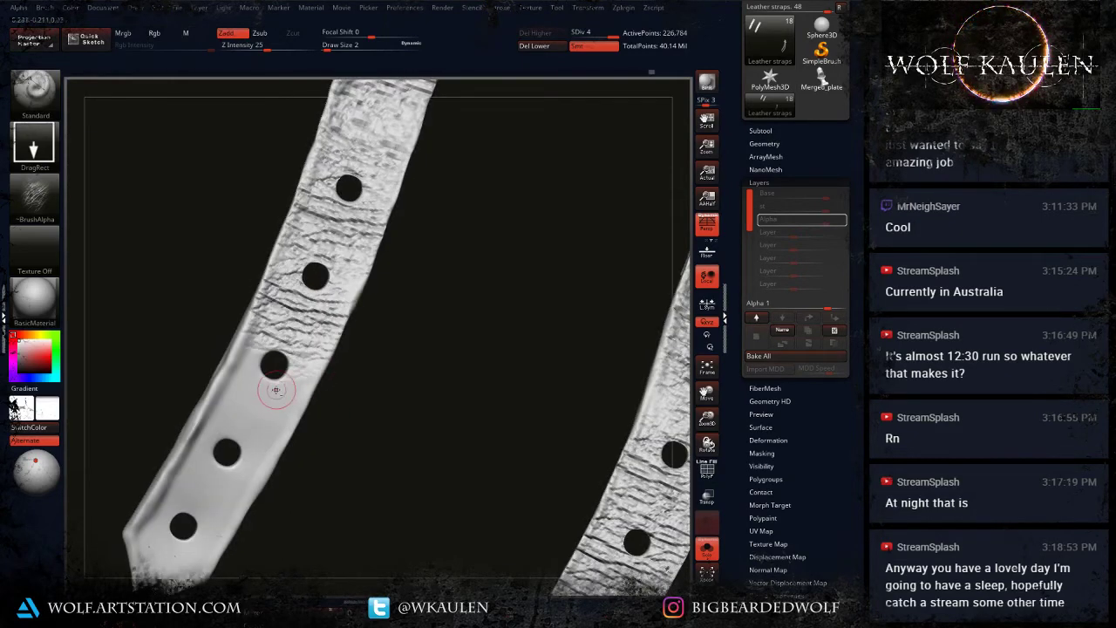
Step: Extend the wrinkle stamps over the second strap's lower half down to and around its pointed tip
drag(264, 391, 306, 467)
mouse_move(215, 466)
mouse_down()
mouse_move(246, 514)
mouse_move(206, 567)
mouse_up()
drag(201, 519, 230, 562)
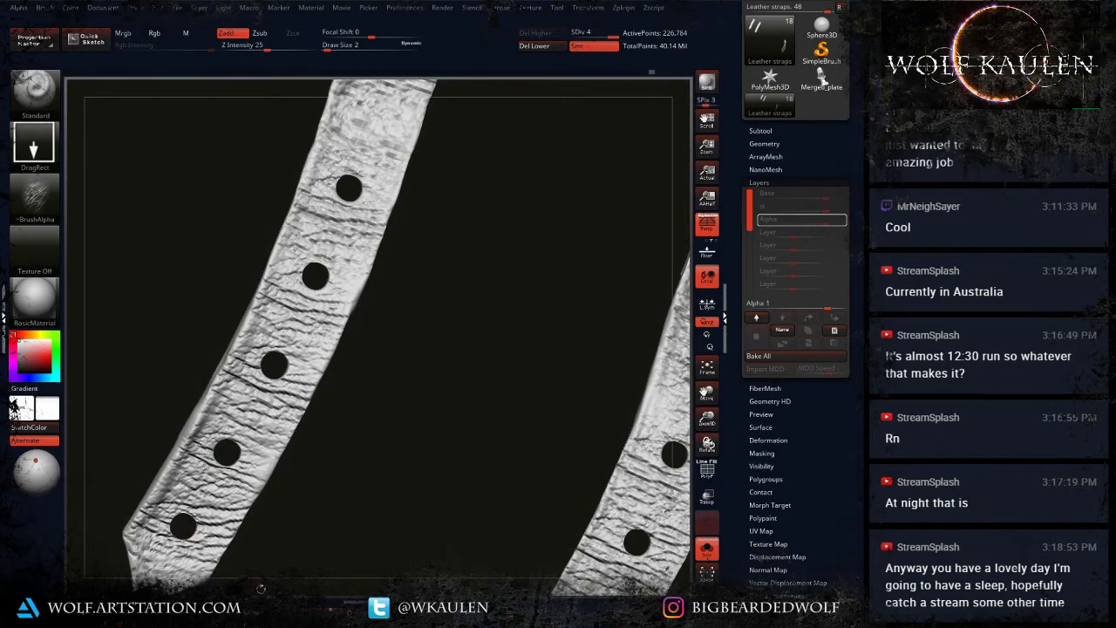
mouse_move(318, 455)
alt+mouse_down()
mouse_move(436, 469)
mouse_move(319, 428)
alt+mouse_up()
drag(207, 399, 166, 392)
alt+drag(403, 350, 446, 308)
drag(460, 387, 437, 432)
drag(437, 433, 467, 292)
alt+drag(466, 292, 413, 567)
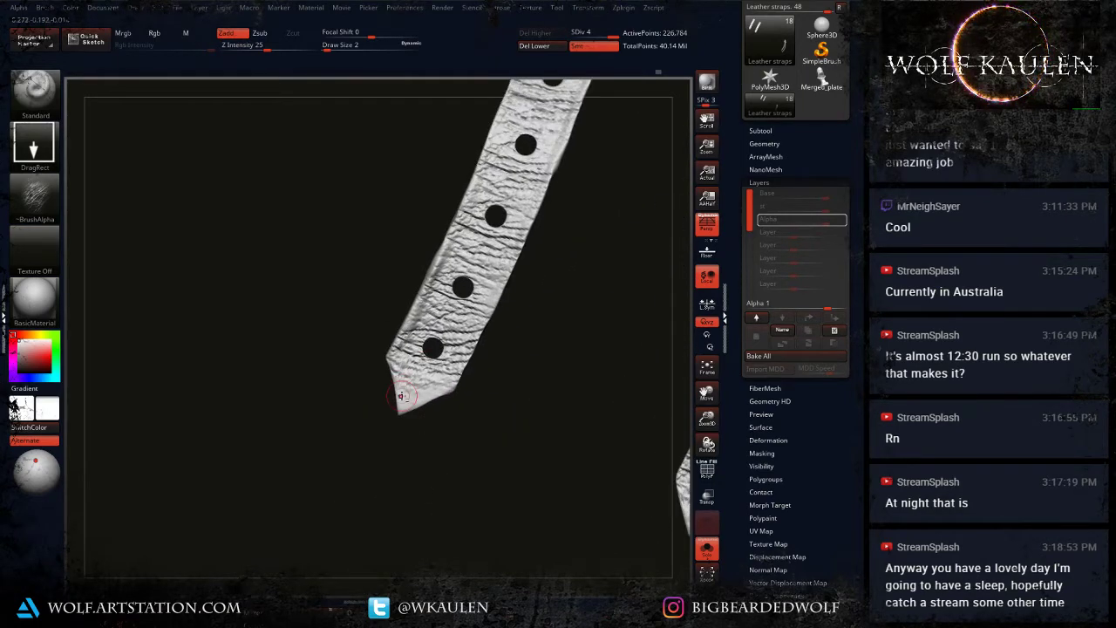
Step: Stamp the leathery wrinkles over the upper half and loop end of a bare strap in the opposite pair
drag(503, 345, 250, 359)
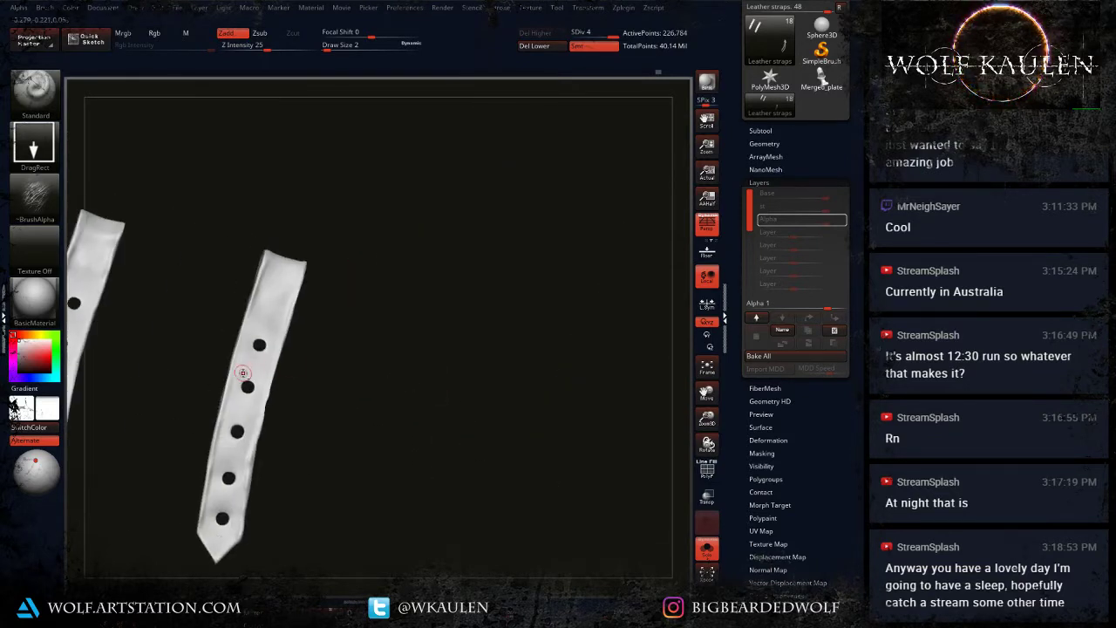
alt+right_drag(244, 368, 337, 299)
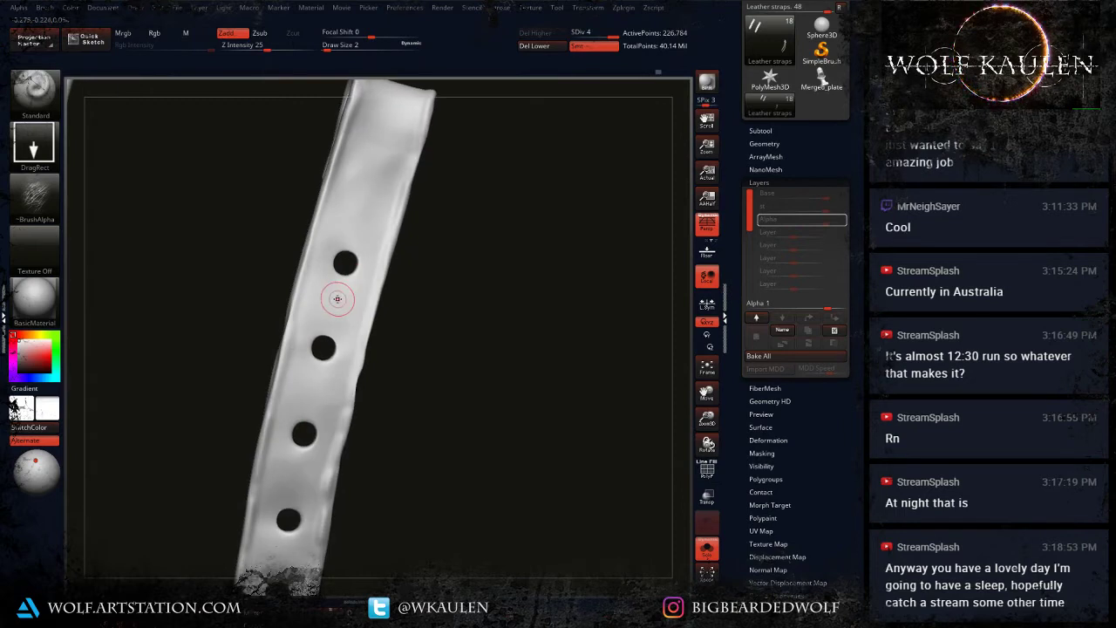
mouse_move(337, 299)
mouse_down()
mouse_move(397, 383)
mouse_move(372, 405)
mouse_up()
drag(358, 230, 397, 277)
drag(373, 175, 389, 229)
alt+right_drag(390, 229, 371, 336)
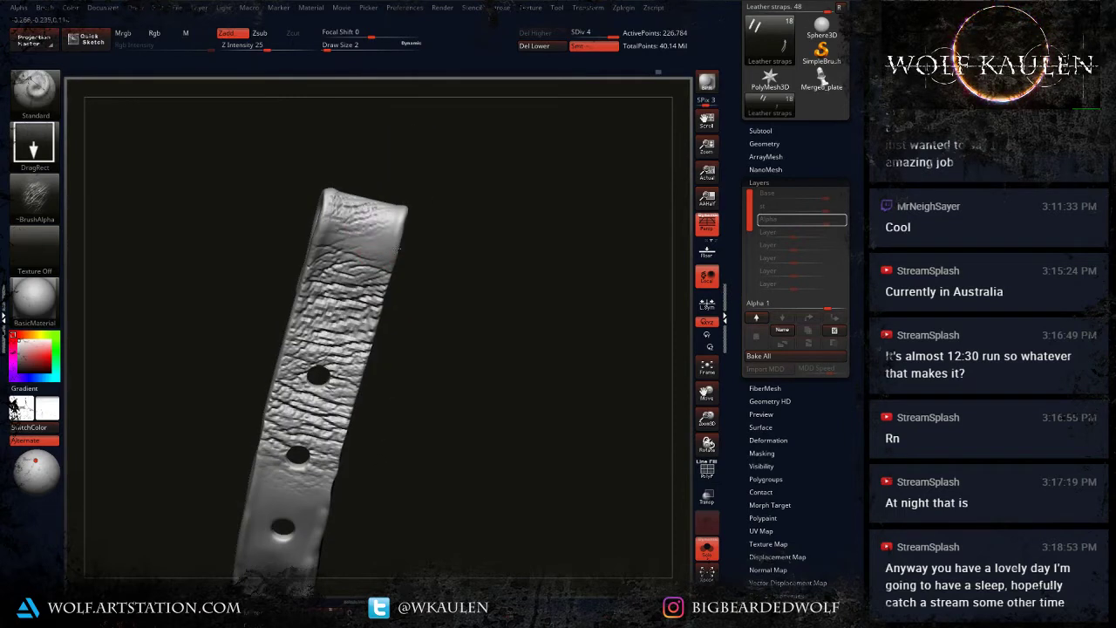
drag(396, 248, 416, 294)
Step: Cover the lower half of this third strap with wrinkle stamps down to its pointed tip
alt+right_drag(387, 367, 345, 212)
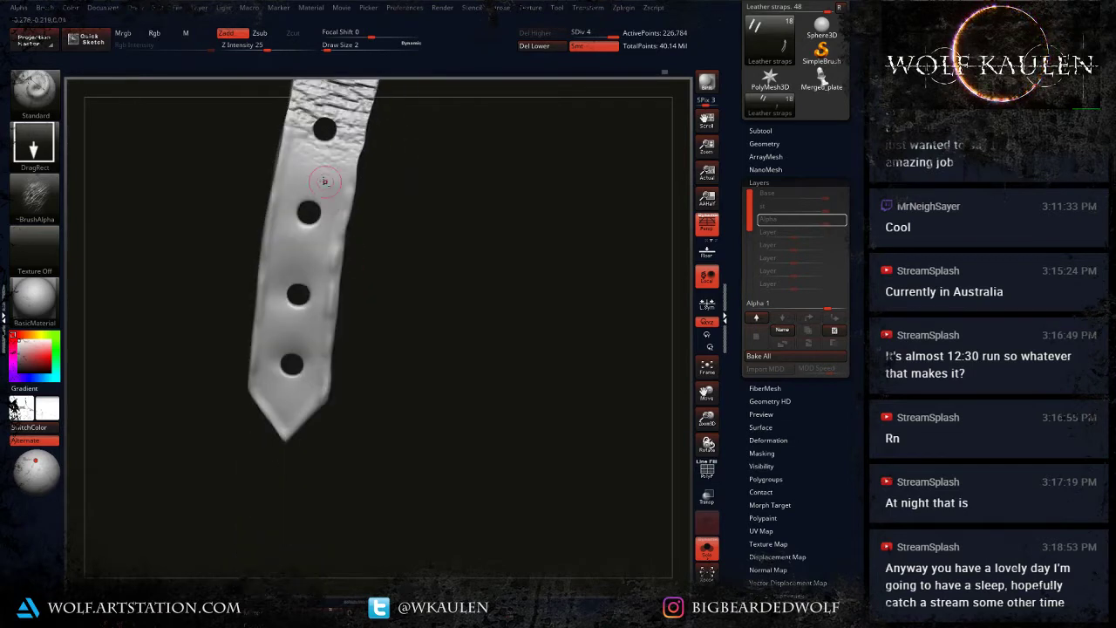
drag(324, 180, 318, 247)
drag(343, 286, 359, 455)
alt+right_drag(355, 105, 352, 386)
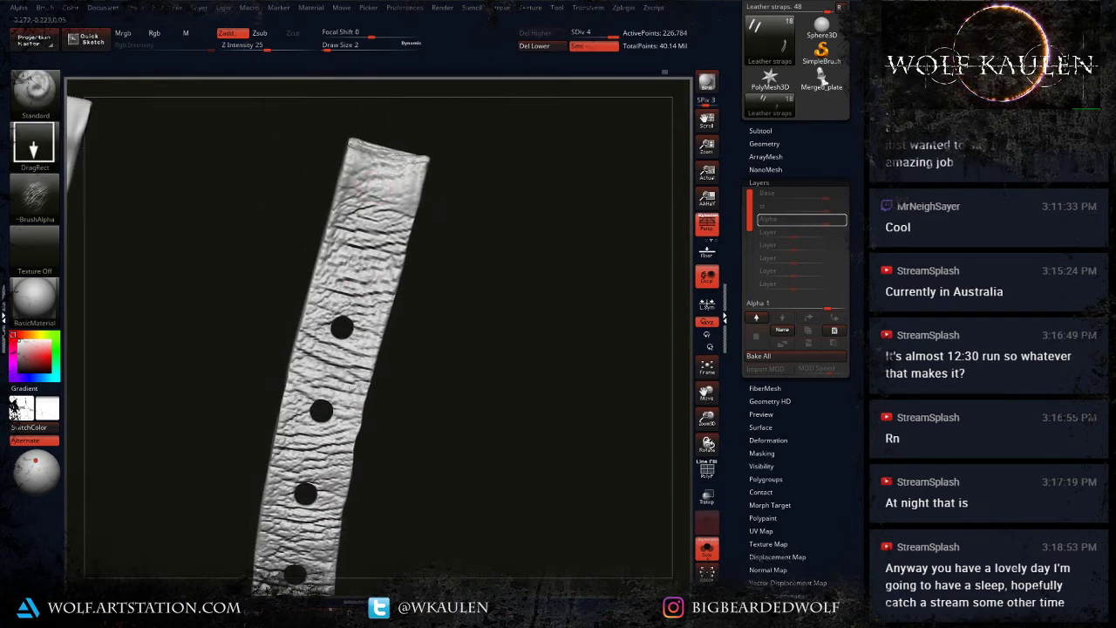
Step: Stamp the leathery wrinkle alpha over the loop end and upper outer face of the remaining bare strap
right_drag(375, 182, 370, 374)
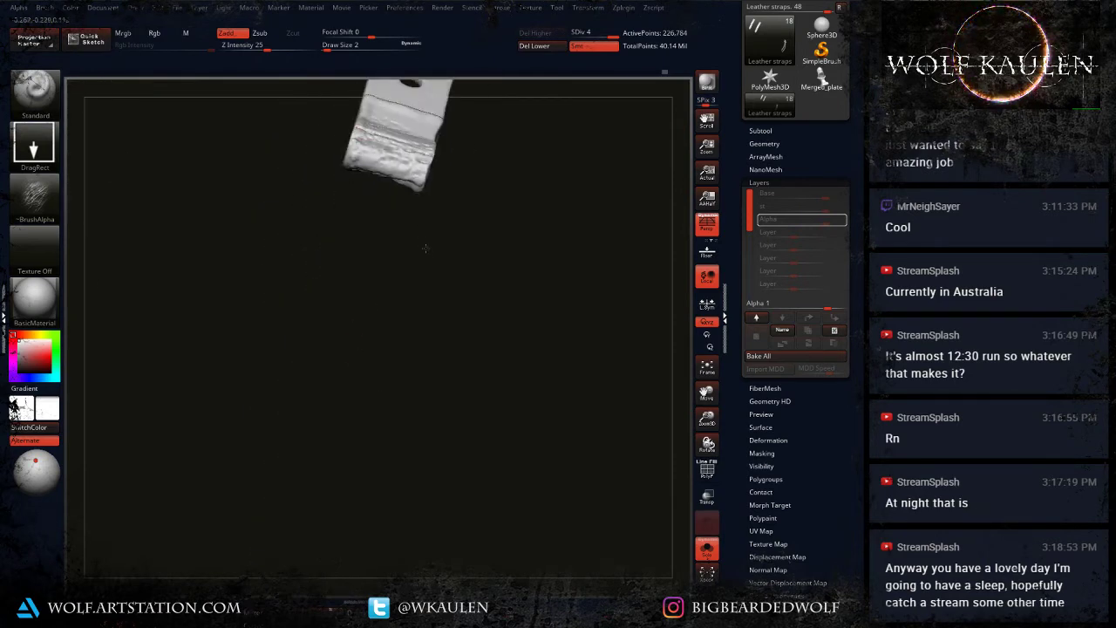
ctrl+right_drag(401, 273, 515, 464)
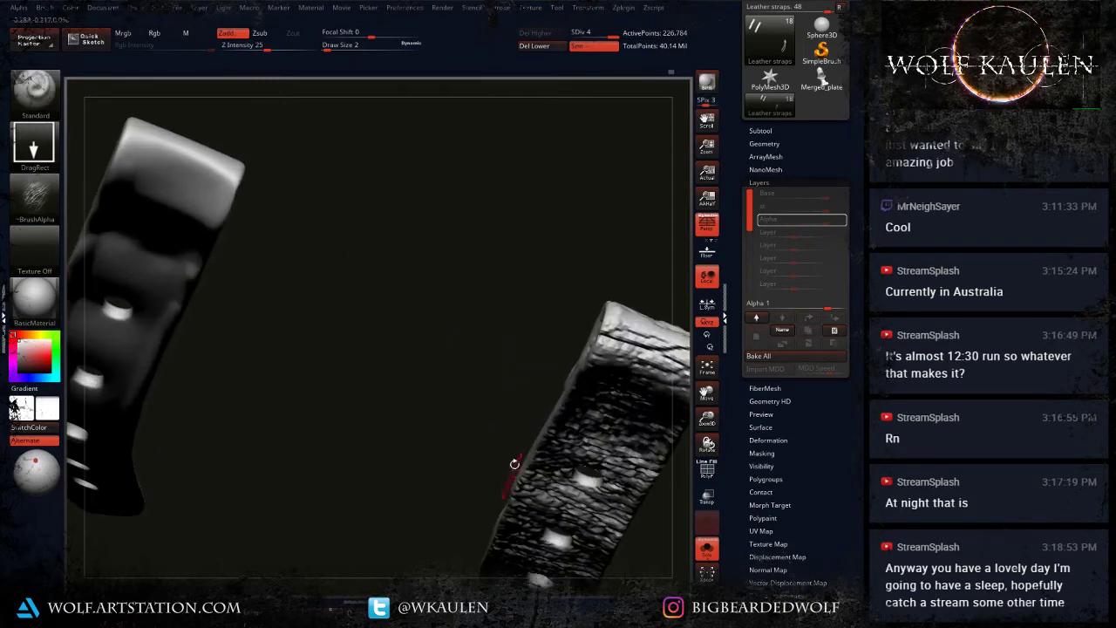
drag(182, 155, 199, 204)
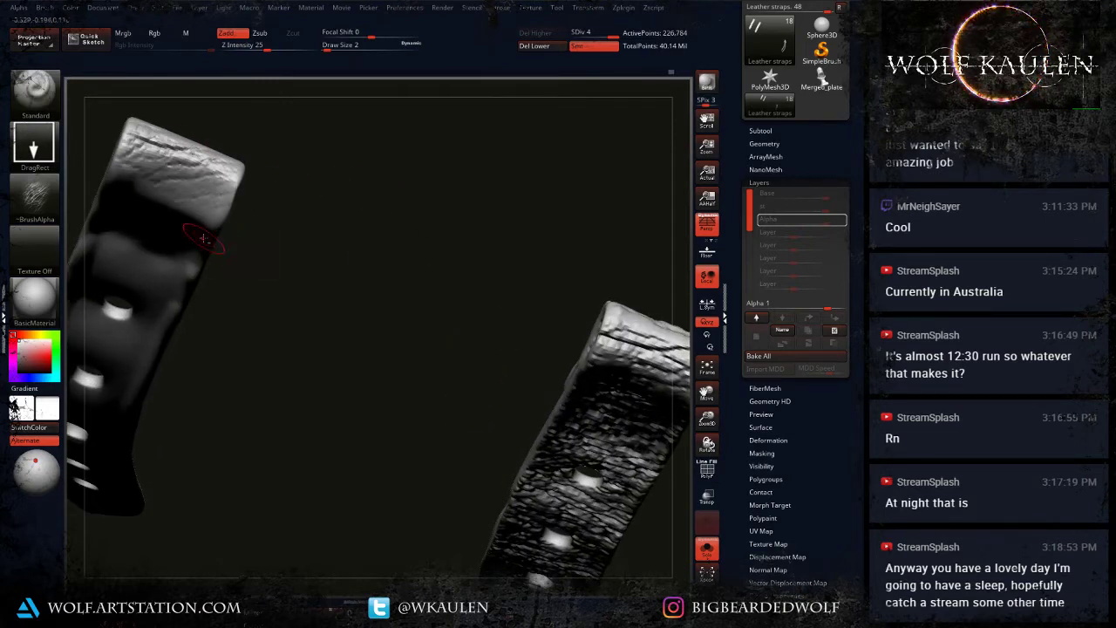
alt+right_drag(200, 232, 455, 298)
right_drag(455, 298, 421, 232)
drag(415, 252, 419, 315)
alt+right_drag(429, 348, 482, 267)
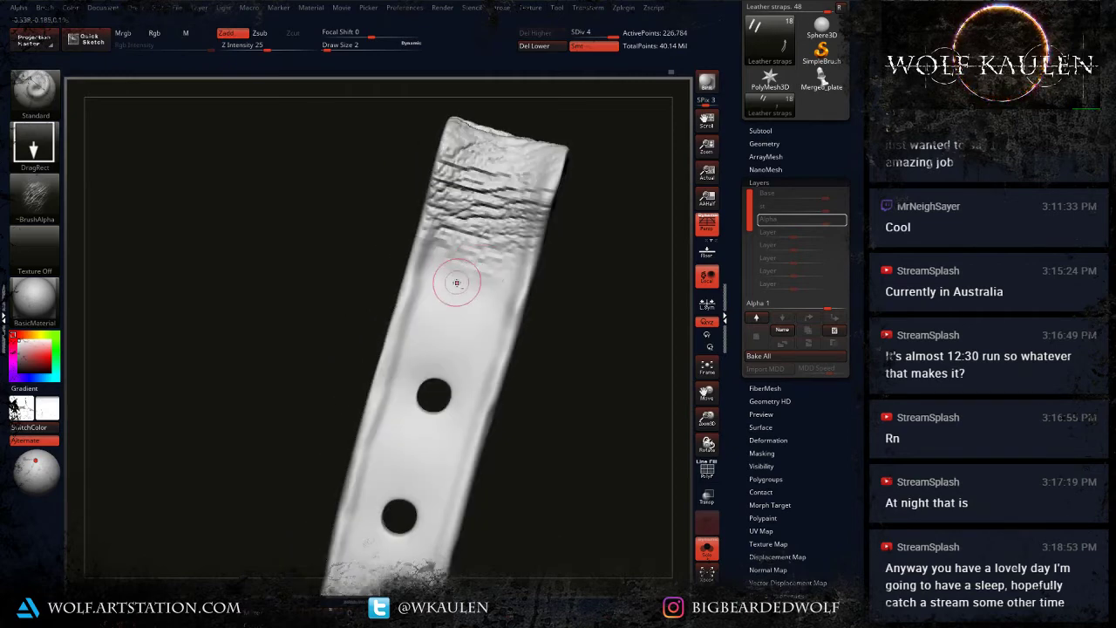
Step: Cover the rest of this strap with wrinkle stamps, from above its first hole down to the pointed tip
drag(491, 340, 504, 405)
alt+right_drag(464, 427, 478, 268)
mouse_move(467, 277)
mouse_down()
mouse_move(538, 361)
mouse_move(502, 391)
mouse_up()
drag(470, 428, 485, 490)
alt+right_drag(485, 488, 492, 250)
drag(376, 252, 469, 368)
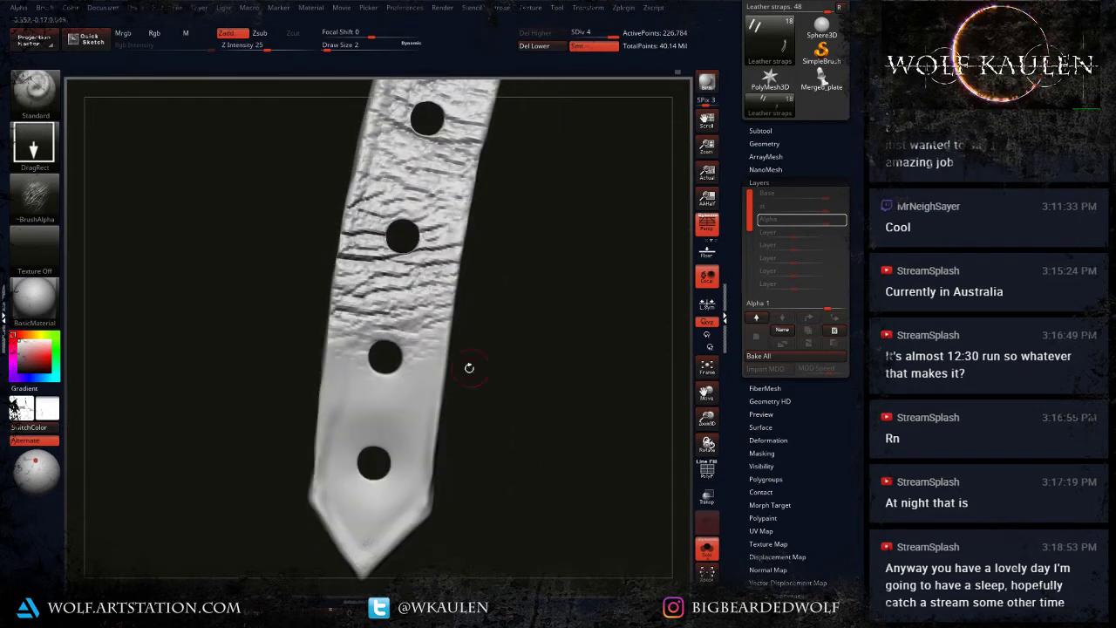
drag(405, 398, 472, 496)
drag(366, 495, 453, 579)
ctrl+right_drag(488, 545, 316, 340)
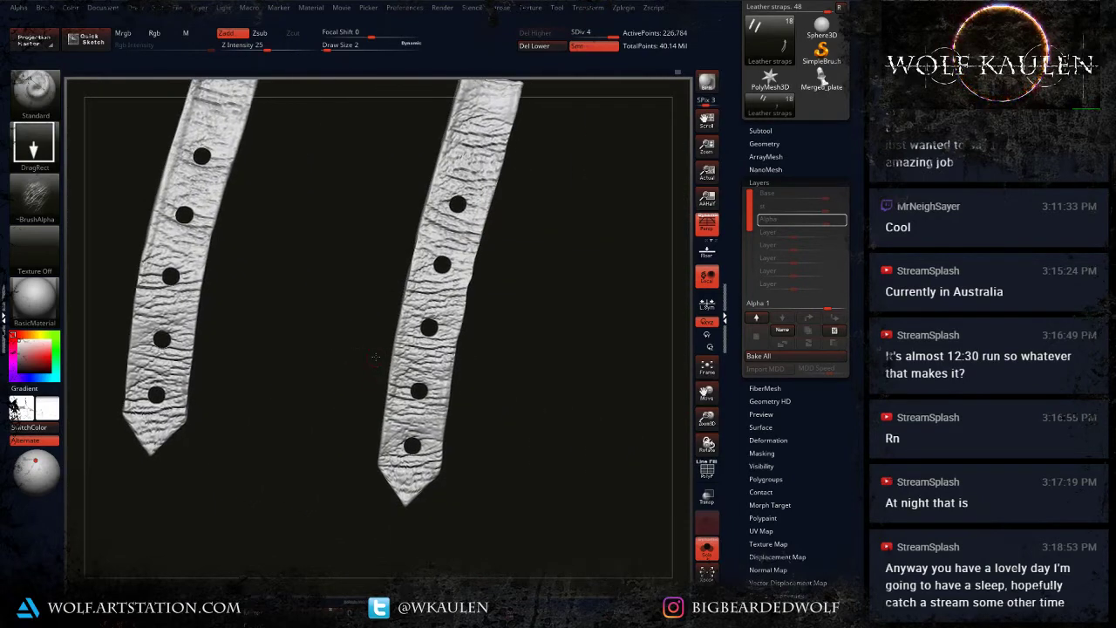
Step: Unhide the eyelets and rivets, lower the Alpha layer's intensity to 0.23893 and end its recording
alt+right_drag(373, 371, 377, 415)
ctrl+shift+click(622, 508)
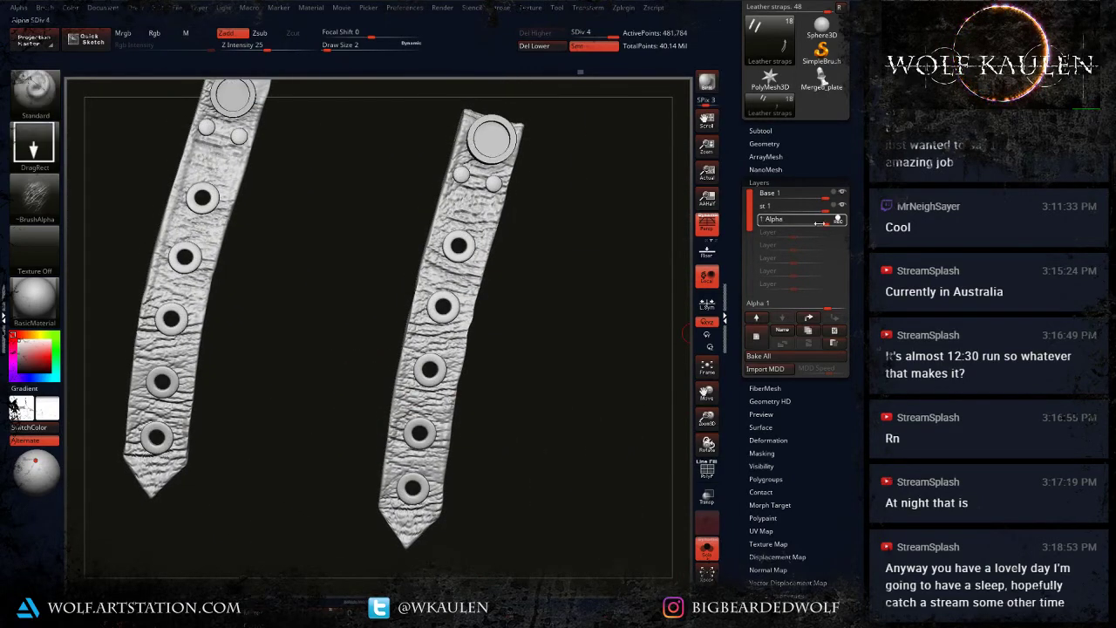
drag(824, 220, 816, 223)
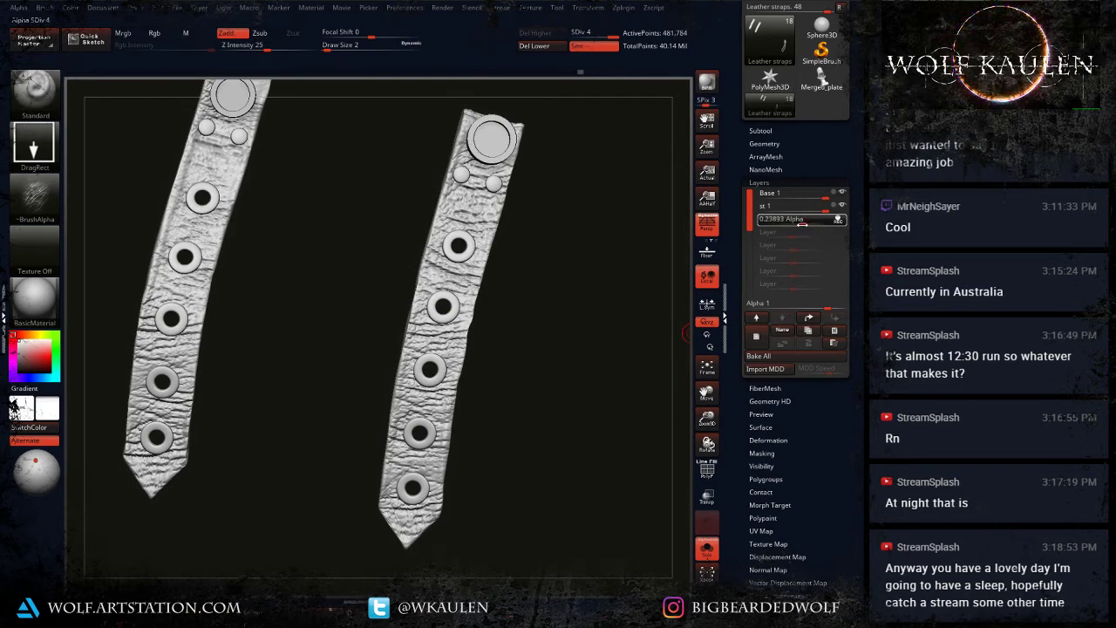
click(801, 225)
mouse_move(529, 365)
mouse_down()
mouse_move(516, 361)
mouse_move(513, 402)
mouse_up()
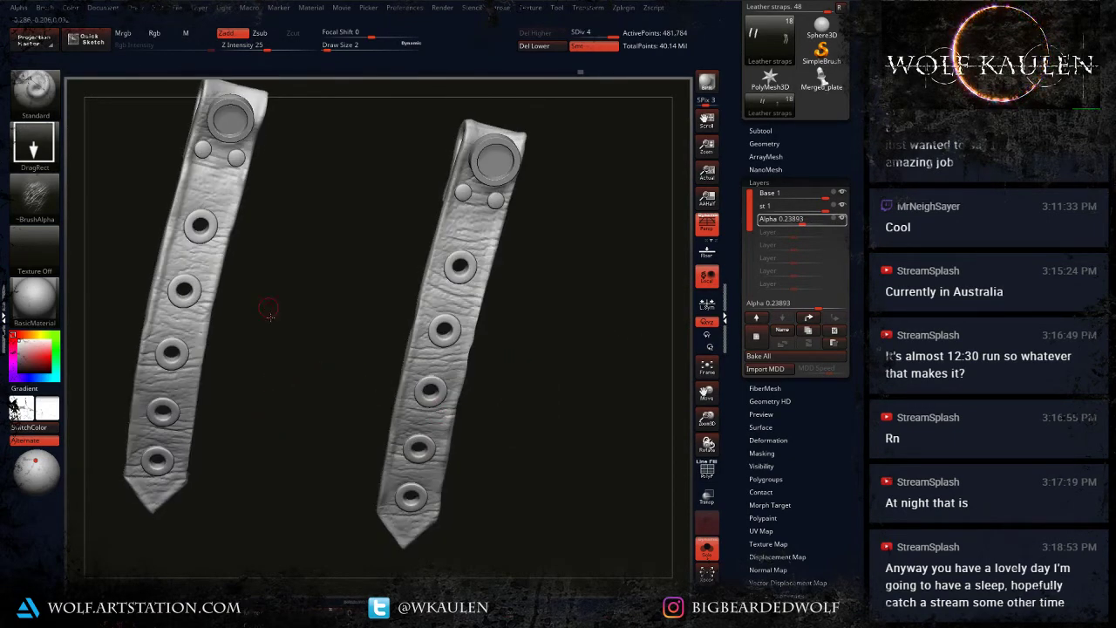
Step: Examine the softened leather wrinkles on the pair of straps from several angles and close to the rivets
alt+drag(270, 317, 373, 372)
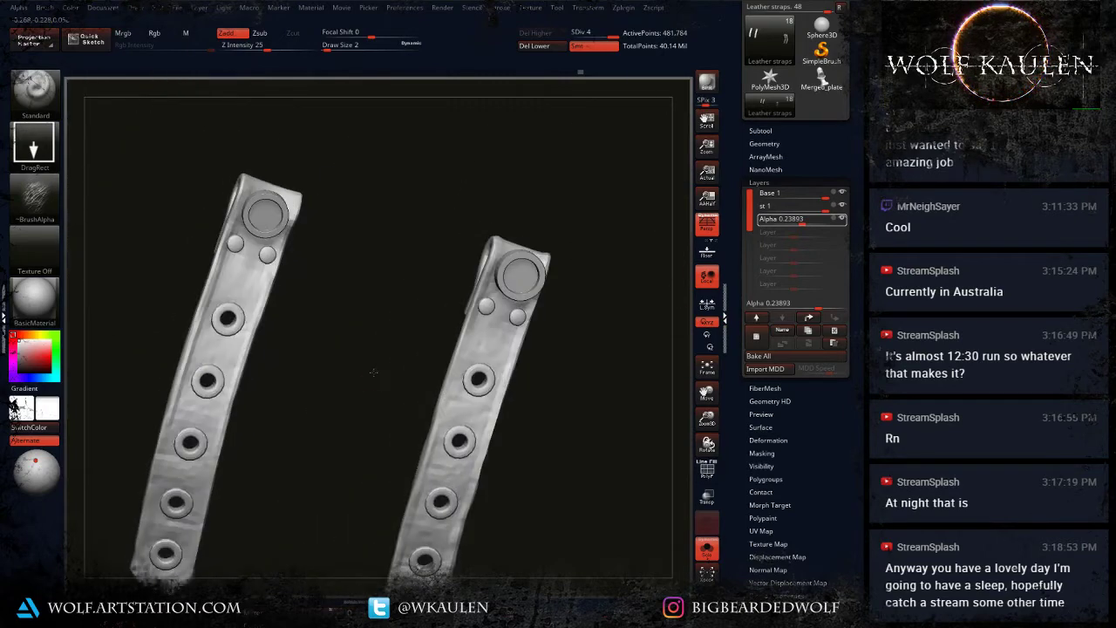
alt+drag(340, 413, 342, 355)
click(266, 269)
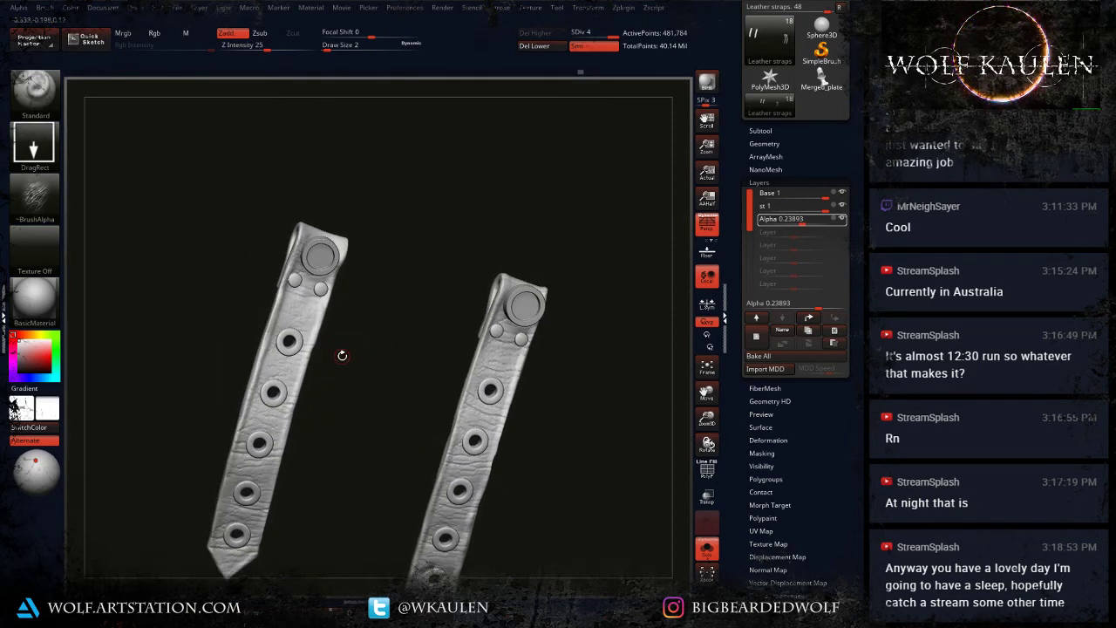
right_drag(349, 335, 306, 453)
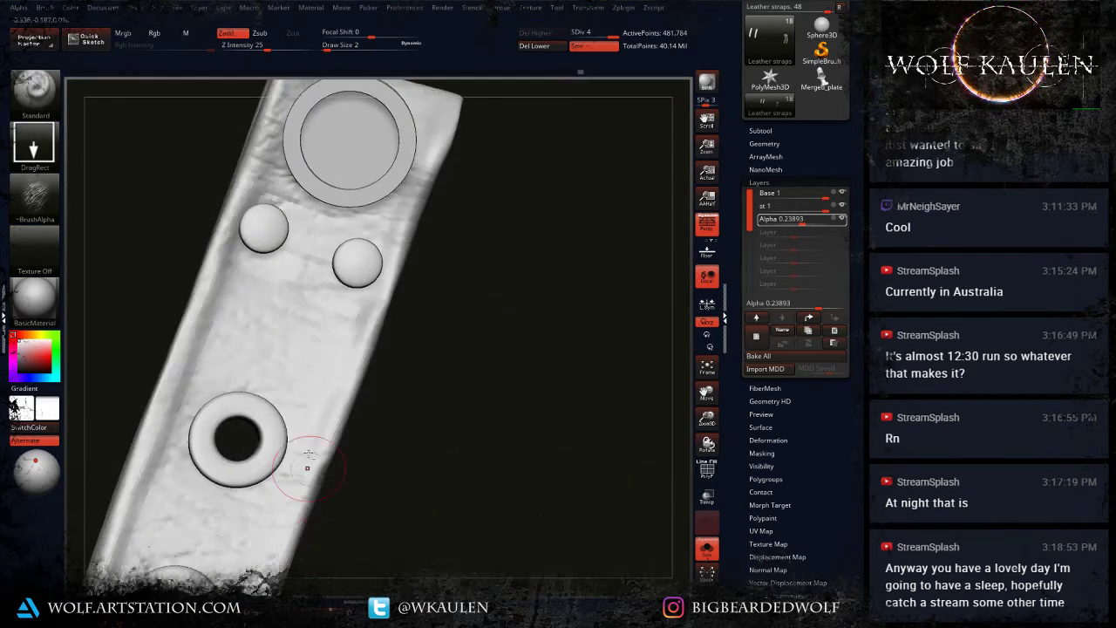
alt+right_drag(303, 327, 309, 389)
right_drag(281, 349, 338, 398)
right_drag(424, 486, 413, 530)
drag(413, 530, 397, 302)
alt+right_drag(392, 244, 421, 413)
alt+right_drag(415, 298, 427, 450)
Step: Add a new layer named ds and choose the DamStandard brush
click(782, 333)
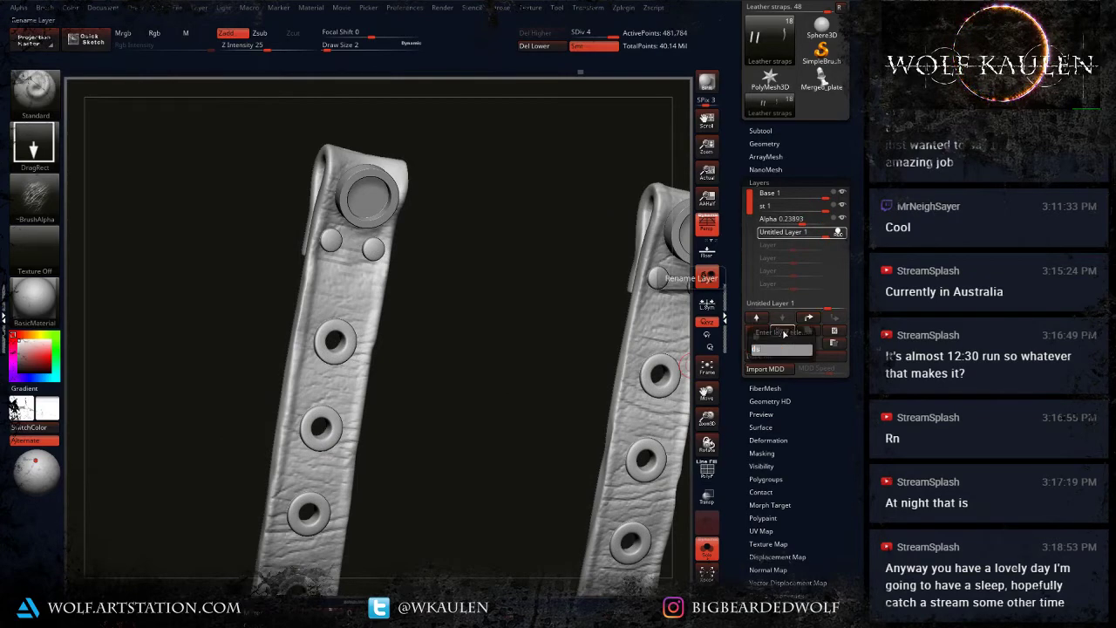
key(Return)
key(b)
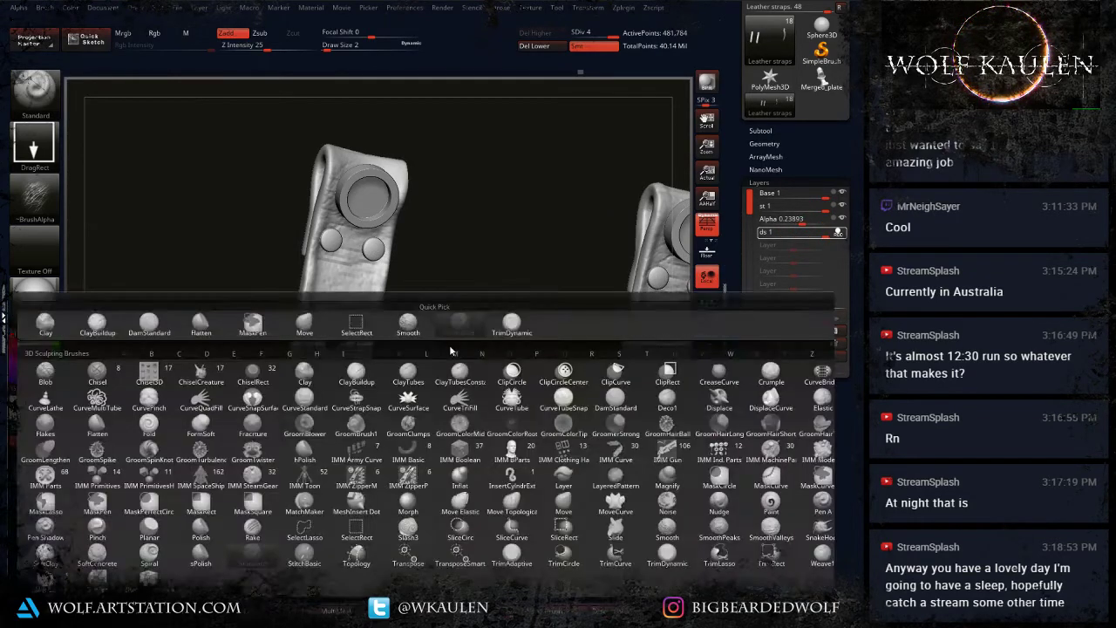
key(d)
key(s)
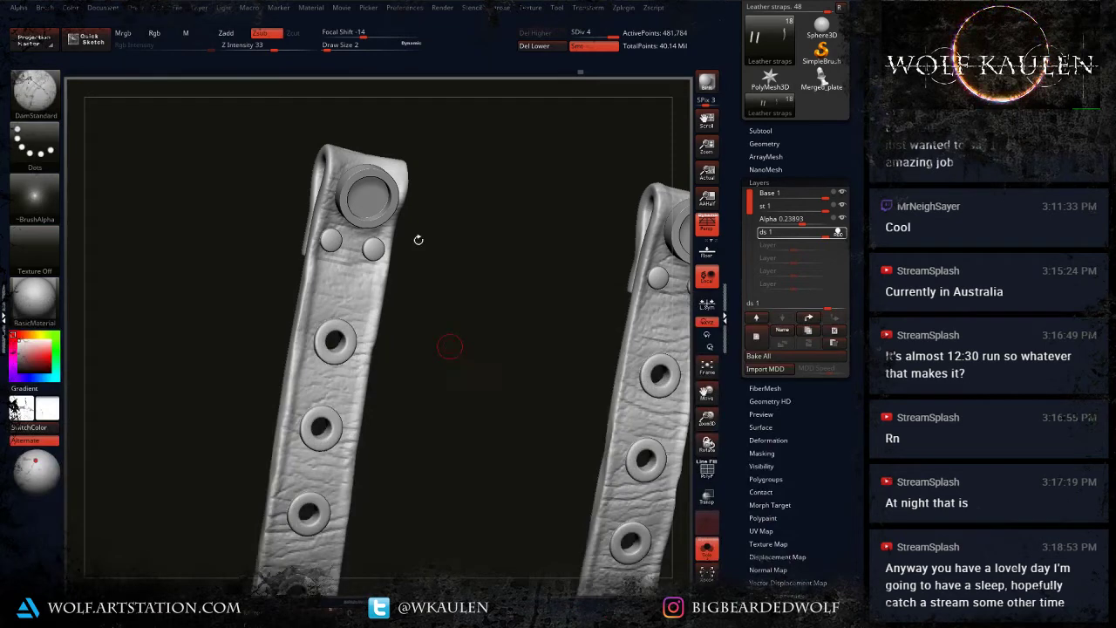
Step: Set the draw size to 1 and carve fine creases around the rivets and large button of the first strap
drag(418, 240, 413, 254)
key(s)
key(s)
drag(332, 258, 308, 257)
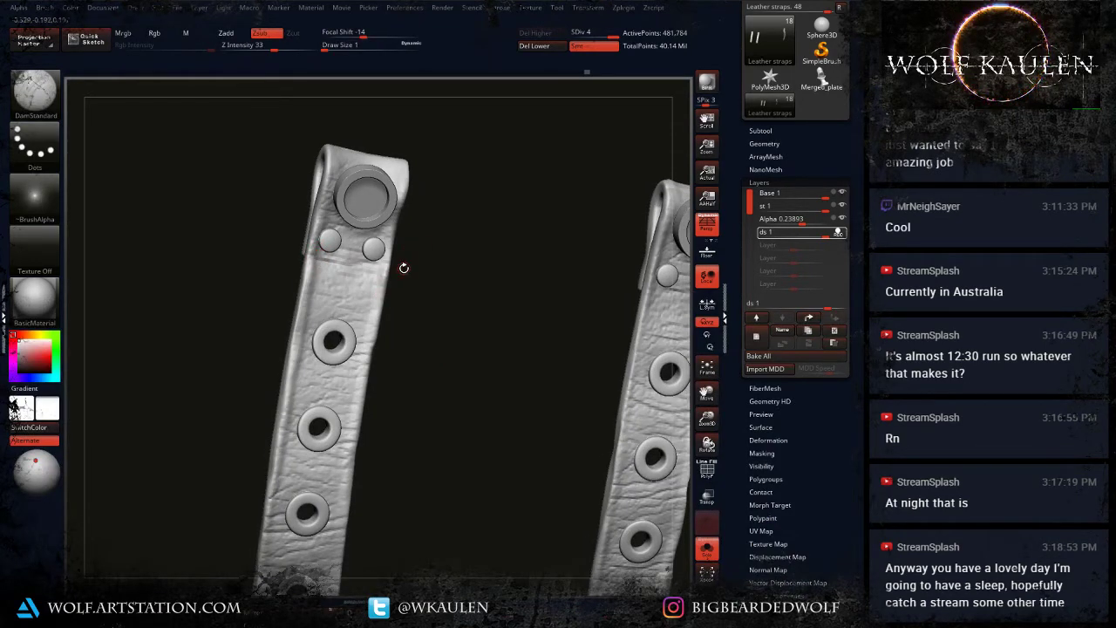
drag(404, 268, 392, 266)
key(s)
drag(301, 254, 333, 263)
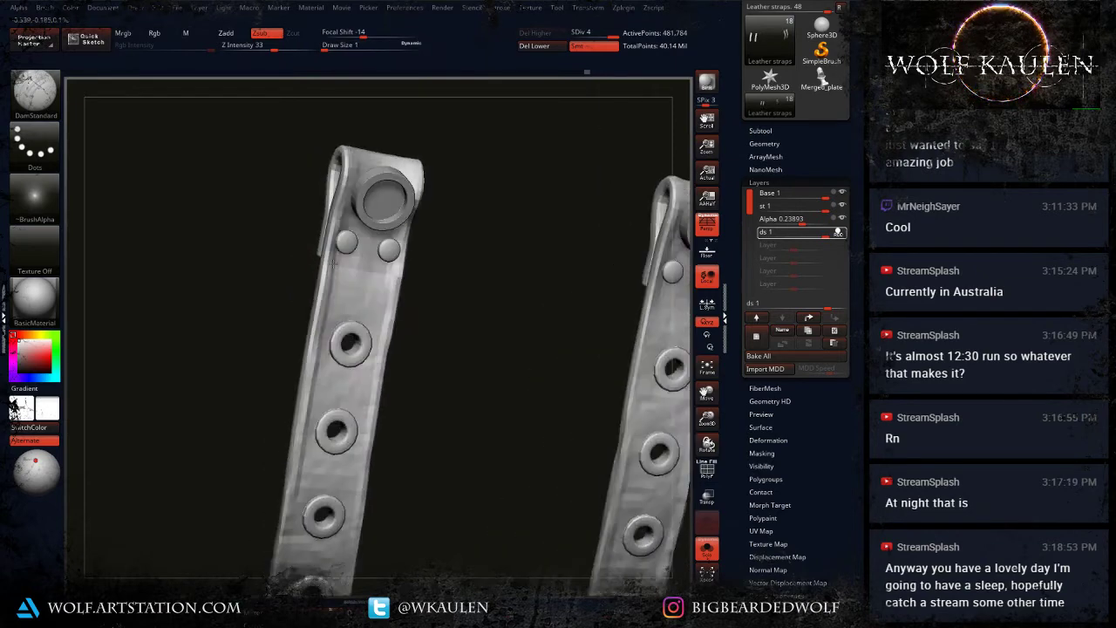
right_drag(396, 326, 375, 337)
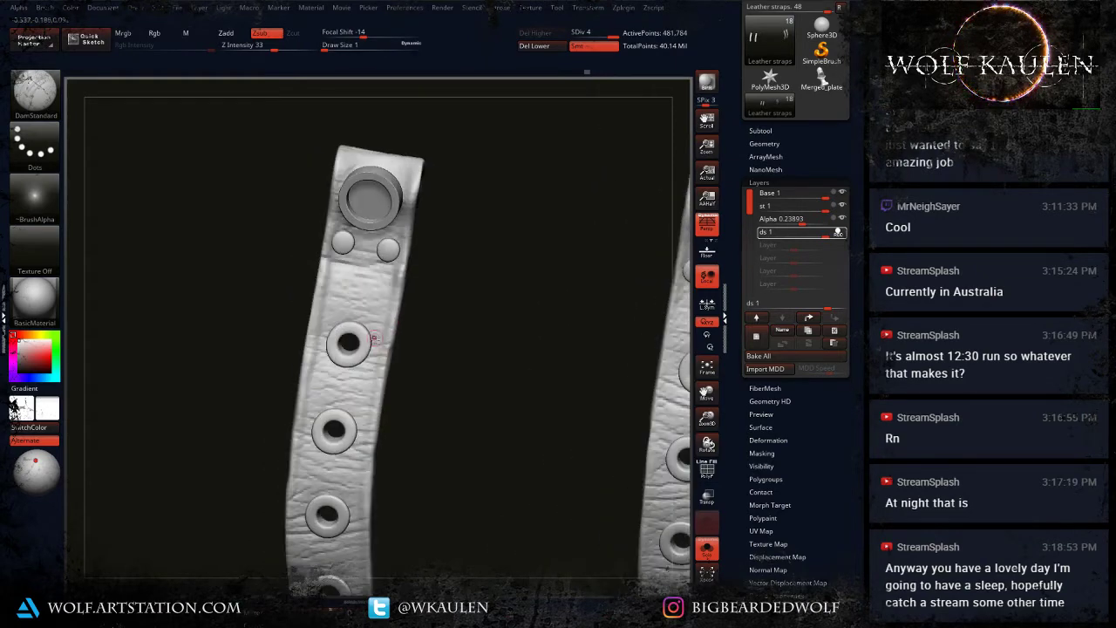
right_drag(424, 375, 396, 290)
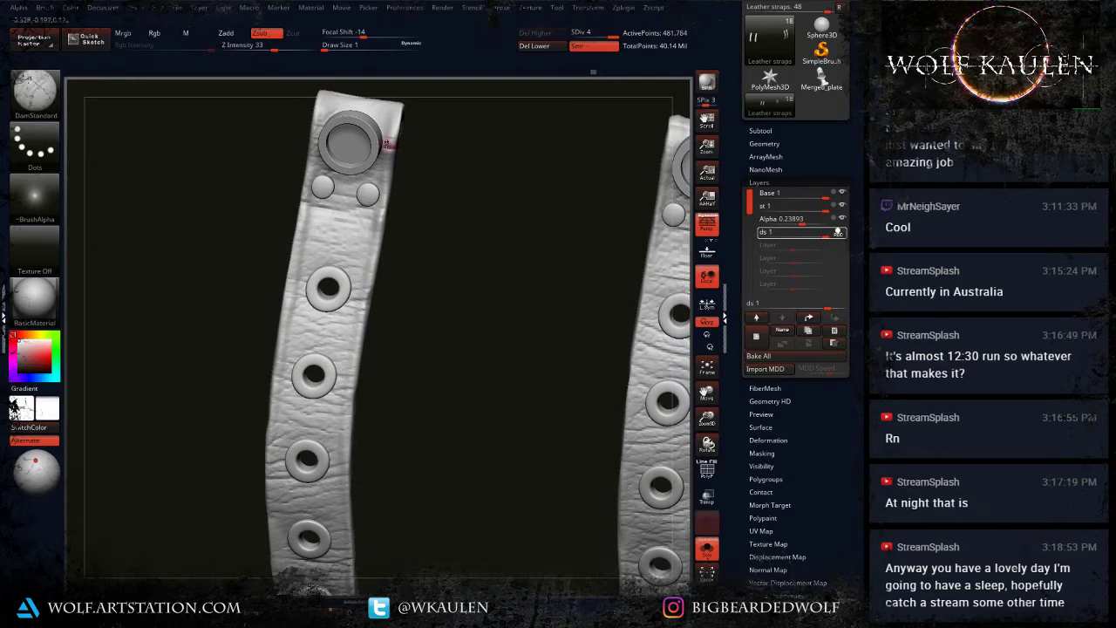
Step: Carve creases in from the first strap's edges around its second, third and fourth eyelets
drag(453, 205, 503, 304)
alt+drag(500, 348, 299, 301)
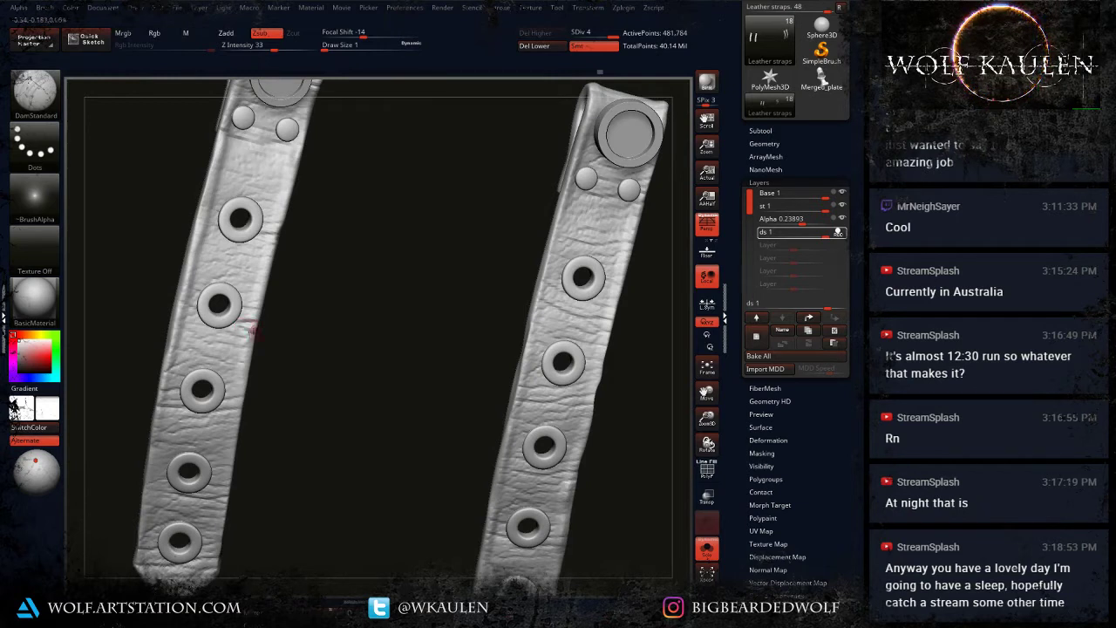
key(s)
drag(247, 321, 250, 321)
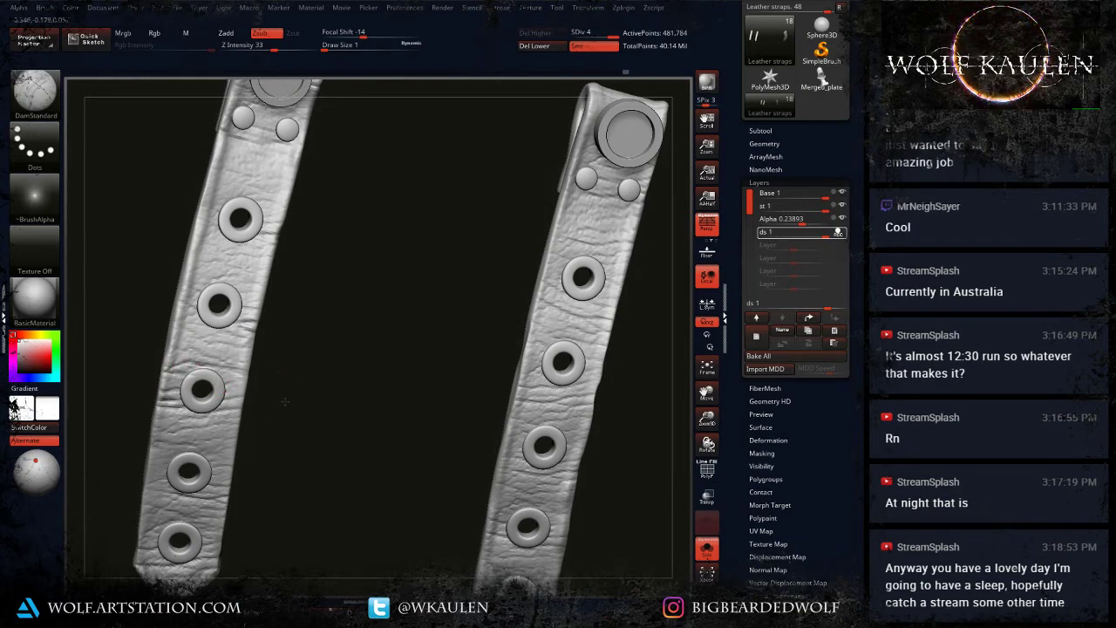
alt+drag(285, 401, 298, 289)
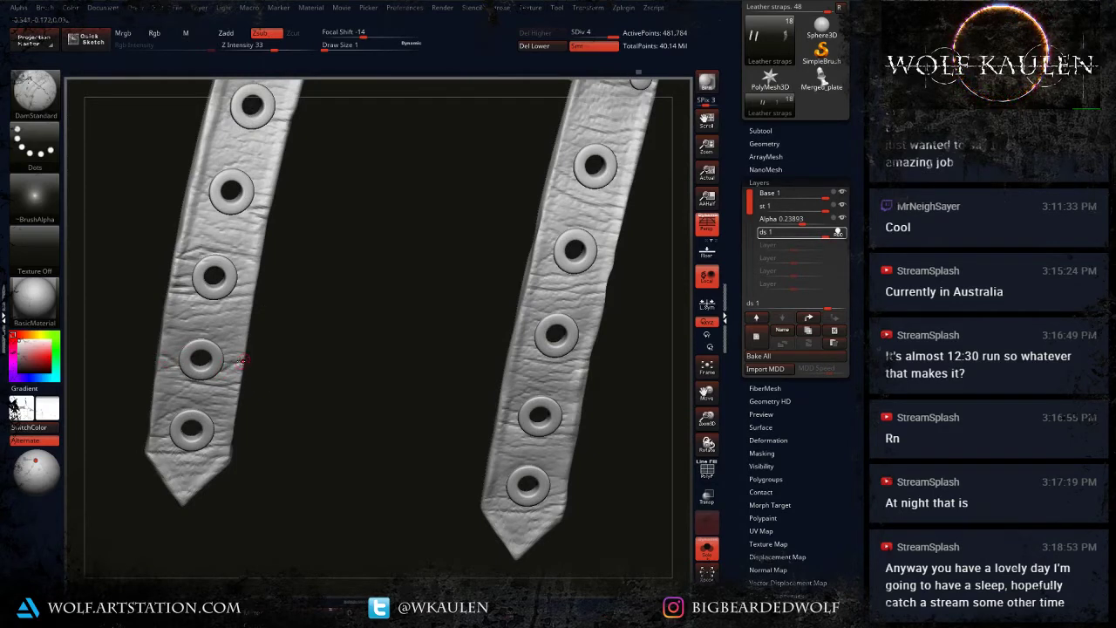
Step: Carve creases across the neighbouring strap between its eyelets and below its rivets, using draw sizes 1 and 2
drag(376, 376, 473, 316)
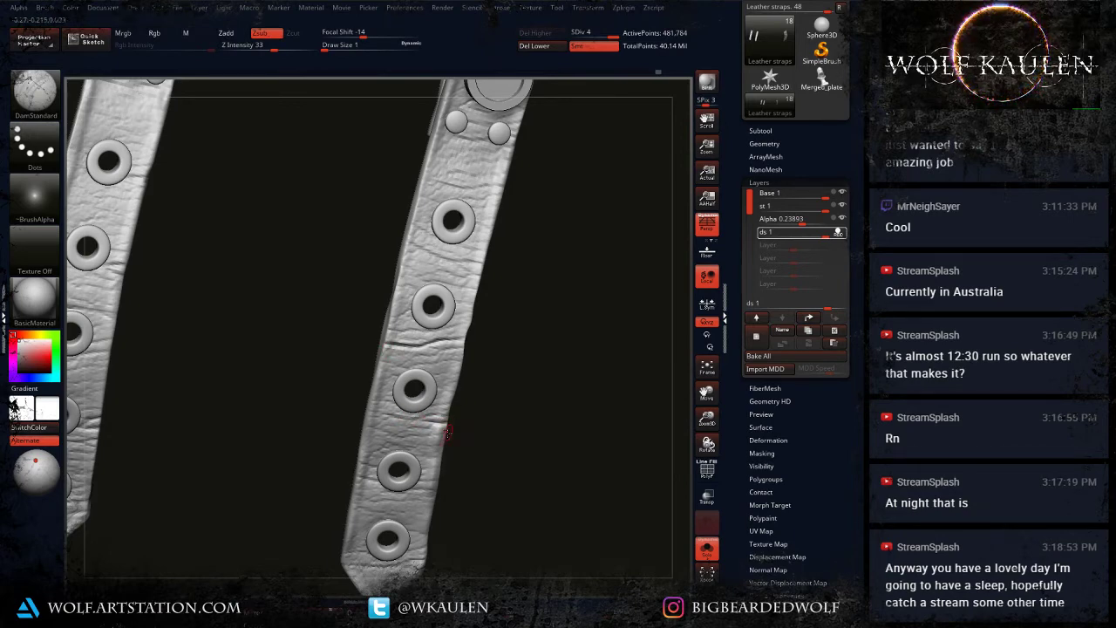
alt+drag(454, 402, 366, 524)
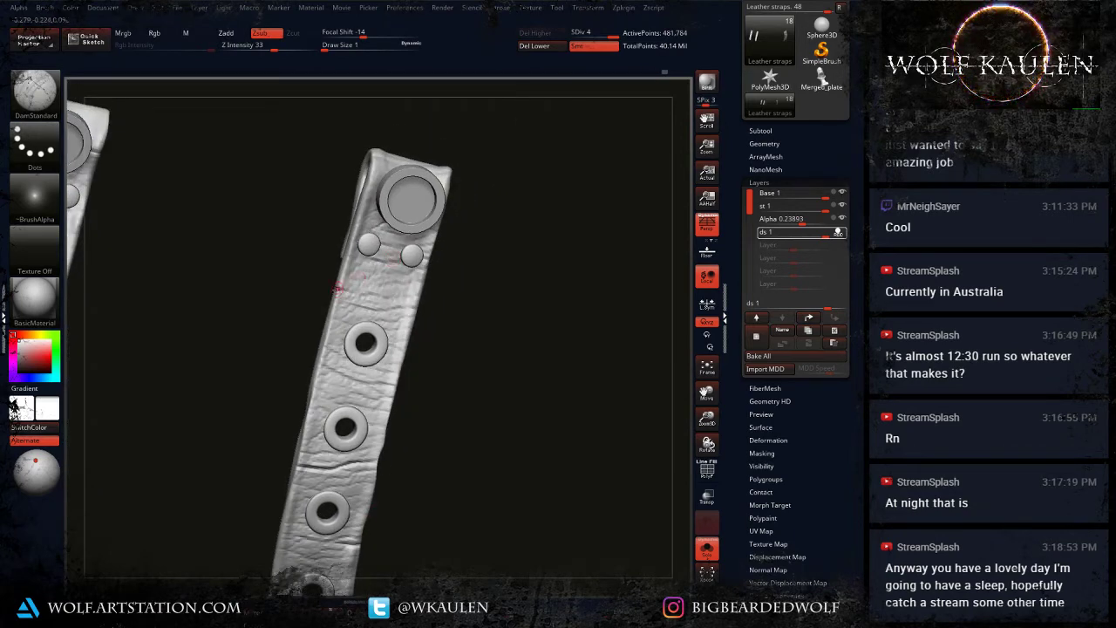
mouse_move(446, 274)
alt+mouse_down()
mouse_move(399, 297)
mouse_move(377, 294)
mouse_move(356, 314)
mouse_move(386, 319)
mouse_move(370, 312)
alt+mouse_up()
key(s)
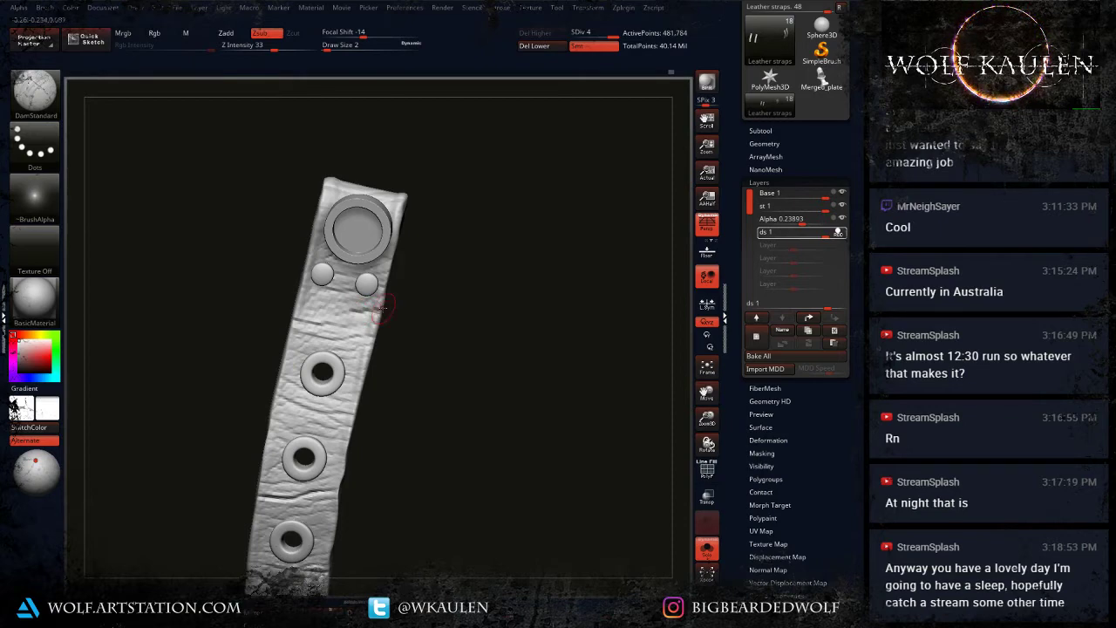
drag(388, 298, 399, 232)
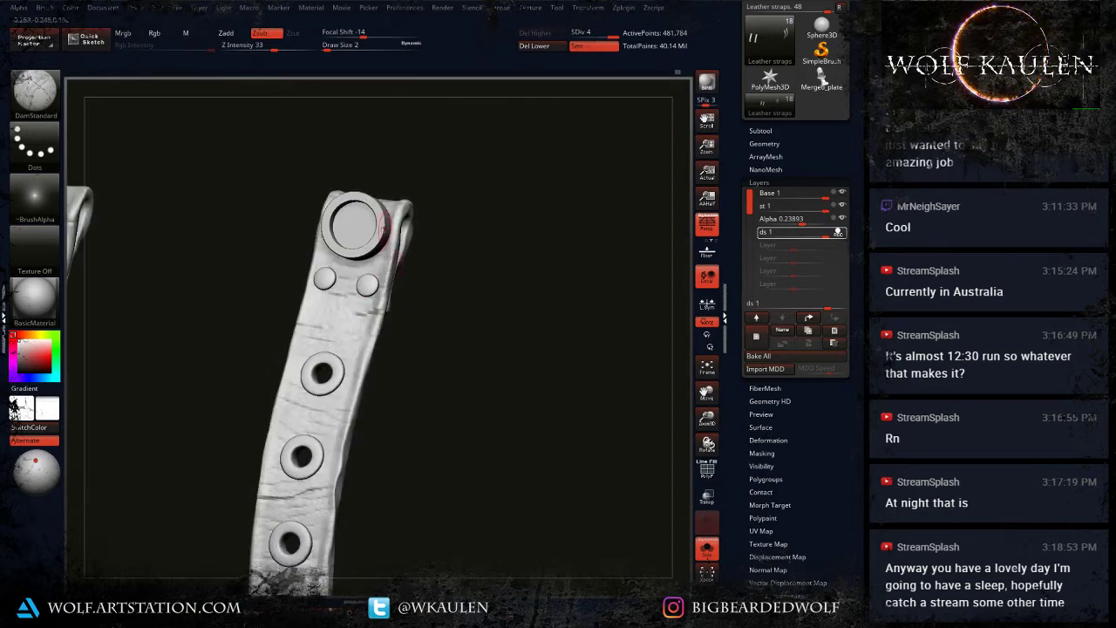
Step: Carve creases across the neighbouring strap's lower end, around its last two eyelets
alt+drag(380, 320, 408, 198)
alt+drag(378, 344, 427, 149)
mouse_move(378, 286)
right_down()
mouse_move(339, 316)
mouse_move(339, 302)
right_up()
drag(358, 334, 394, 332)
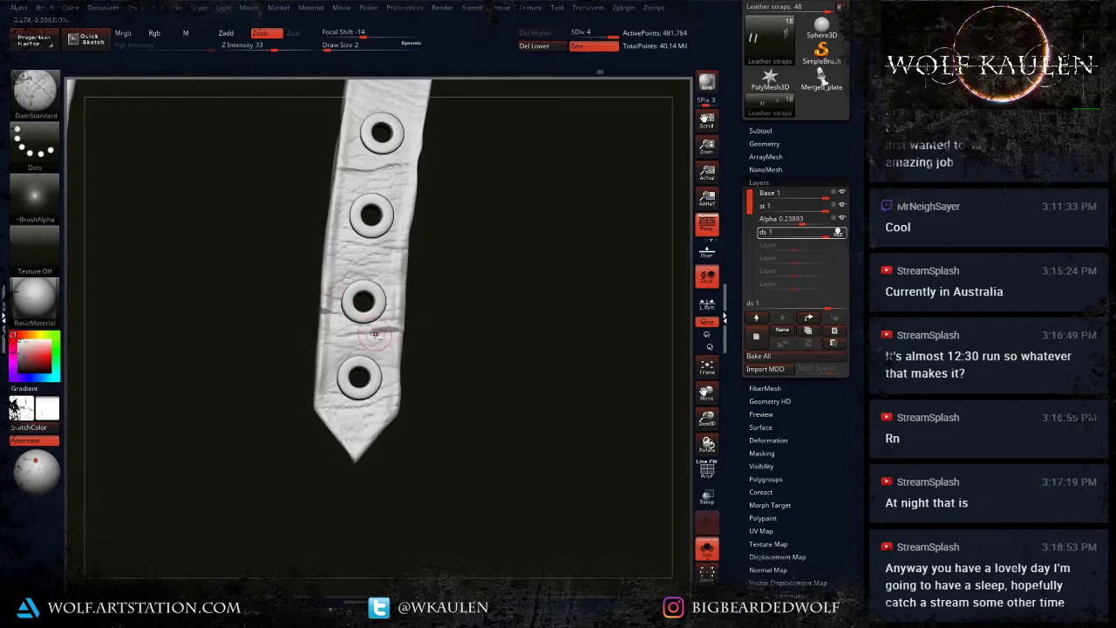
Step: Return to the first strap, set the draw size to 1 and carve creases between its rivets and first eyelet
ctrl+right_drag(427, 347, 573, 411)
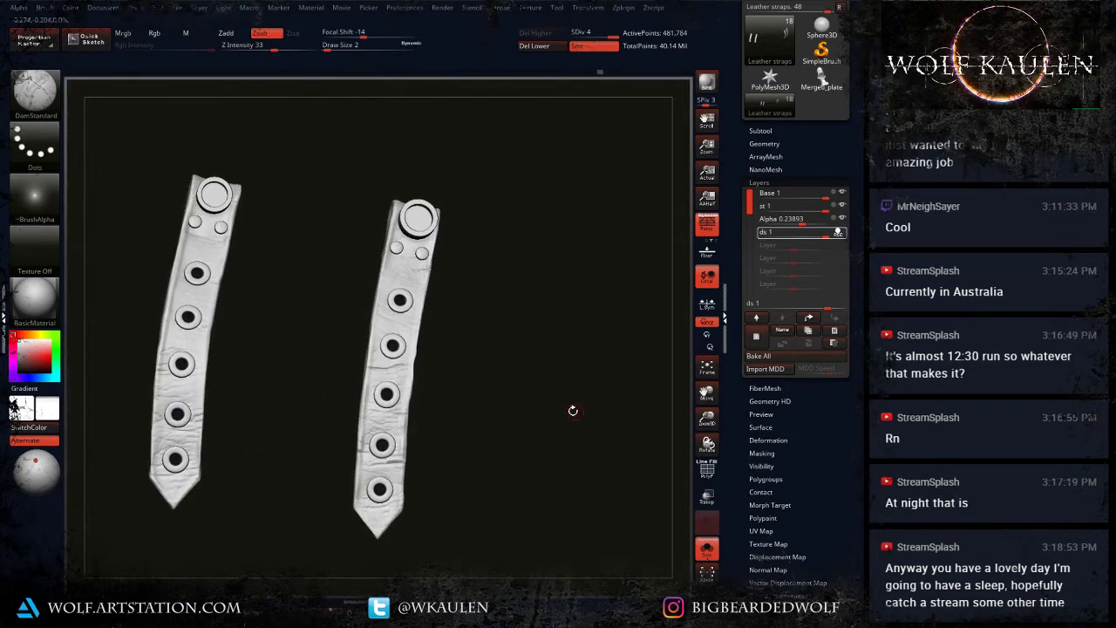
alt+right_drag(216, 285, 229, 343)
mouse_move(228, 344)
right_down()
mouse_move(246, 340)
mouse_move(218, 410)
right_up()
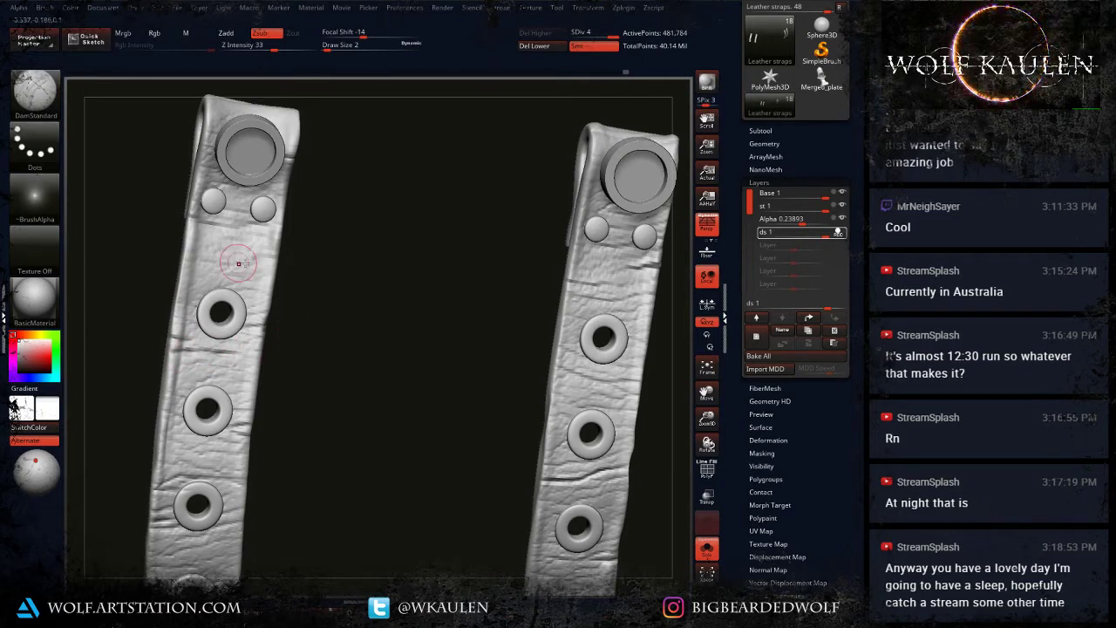
key([)
drag(275, 255, 247, 261)
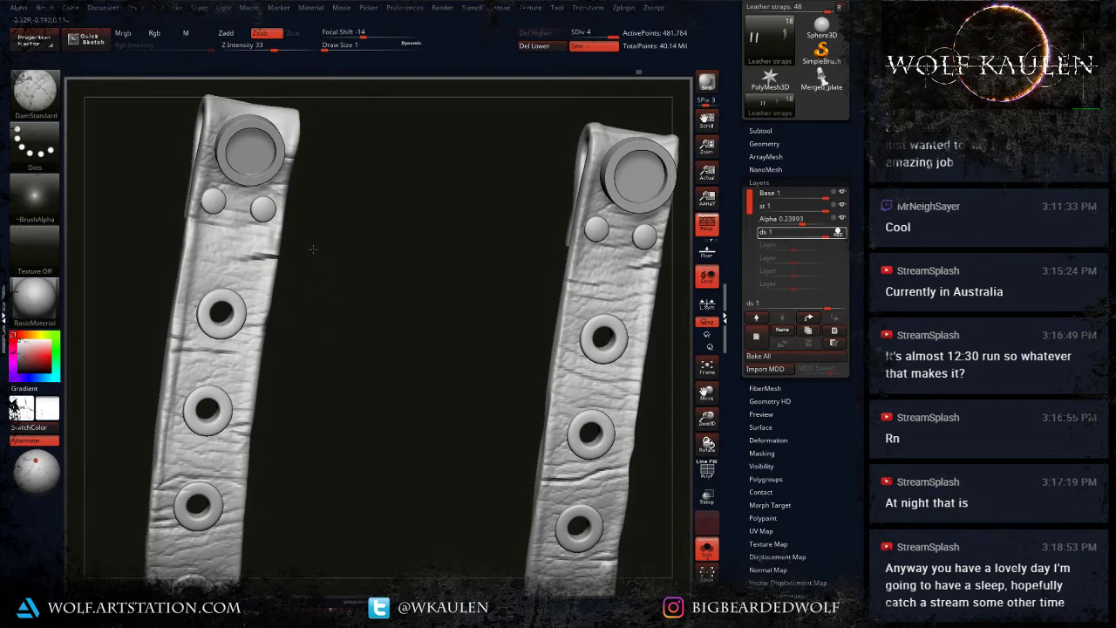
Step: Set the draw size to 2 and carve creases below the rivets and first eyelet of a strap in the opposite pair
alt+drag(313, 249, 541, 494)
drag(282, 415, 7, 432)
drag(96, 418, 453, 349)
alt+drag(454, 292, 447, 368)
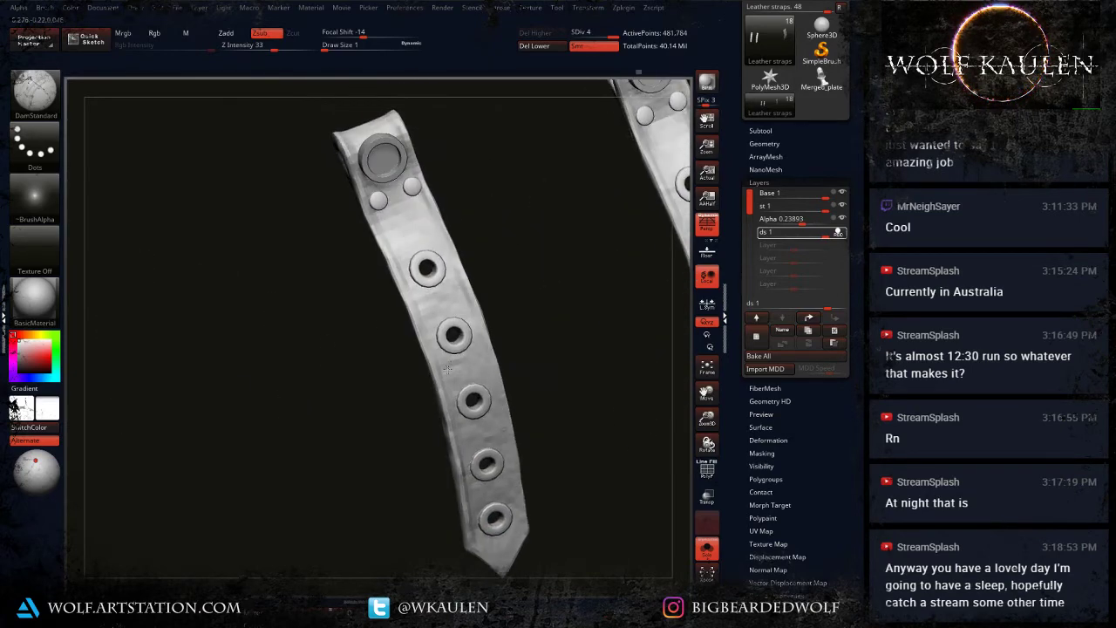
key(s)
drag(421, 296, 445, 292)
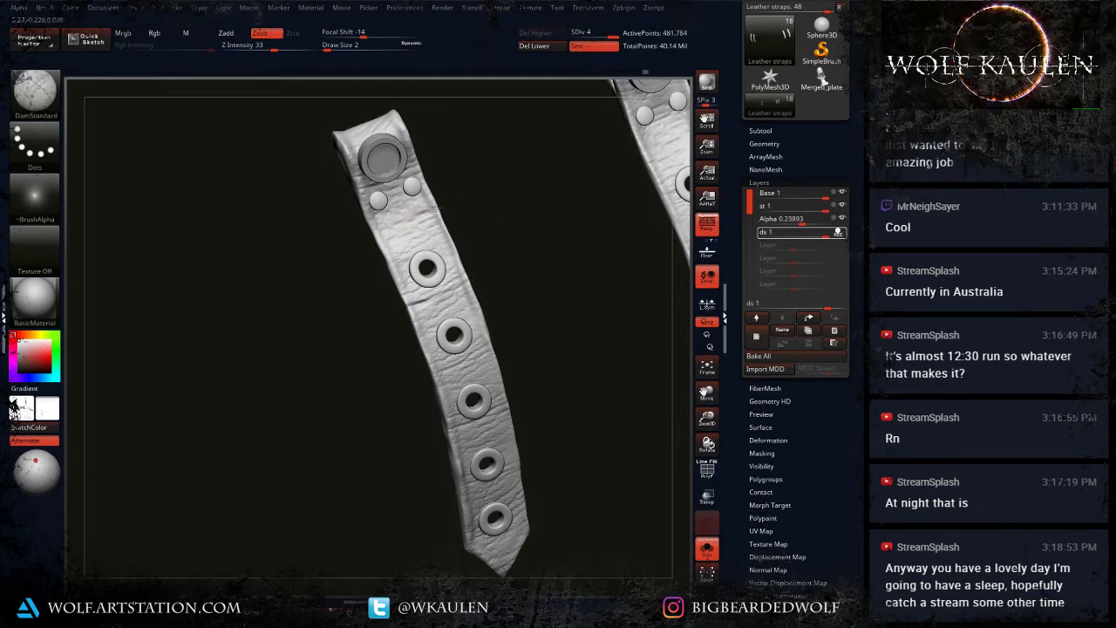
drag(391, 228, 430, 210)
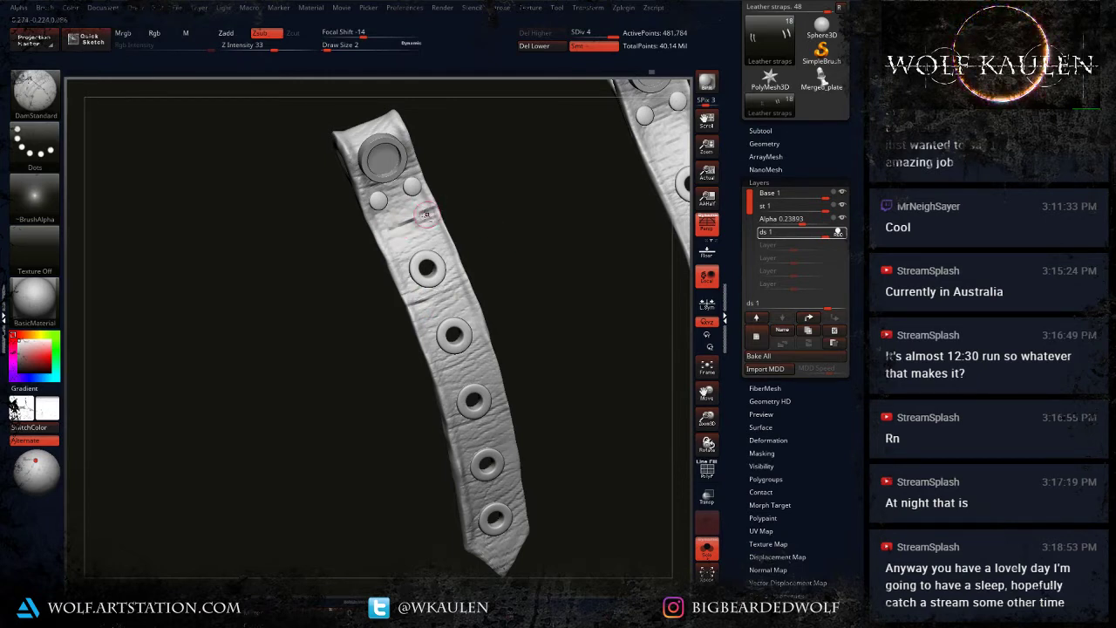
Step: Carve creases along the edges of this strap's lower half, around its third and fourth eyelets
drag(515, 380, 512, 335)
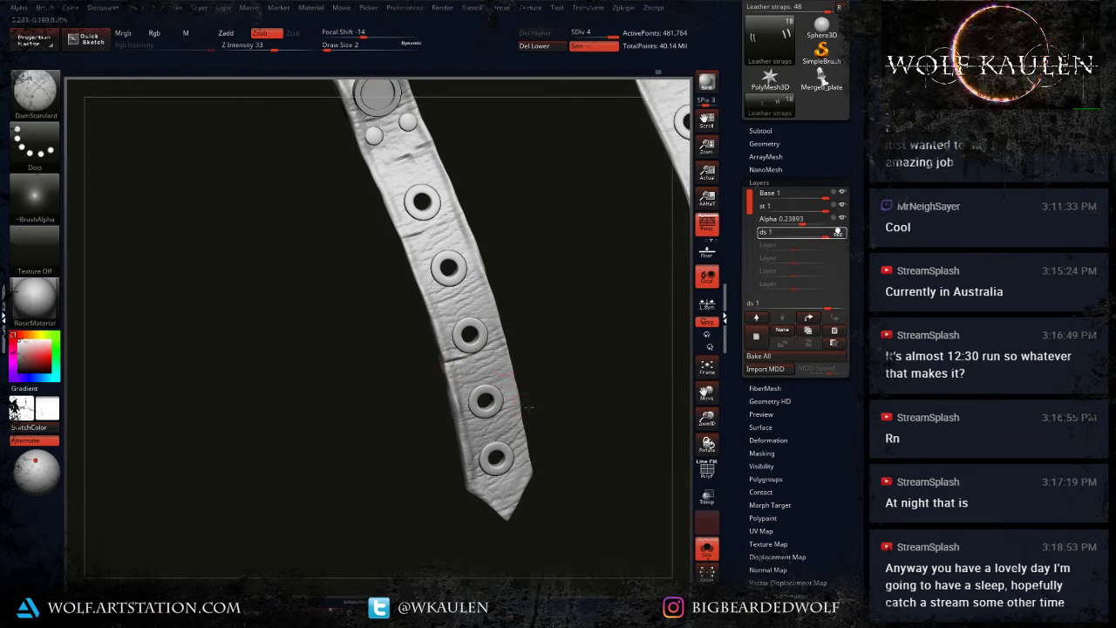
mouse_move(488, 430)
mouse_down()
mouse_move(532, 408)
mouse_move(327, 544)
mouse_move(275, 596)
mouse_up()
drag(523, 406, 470, 453)
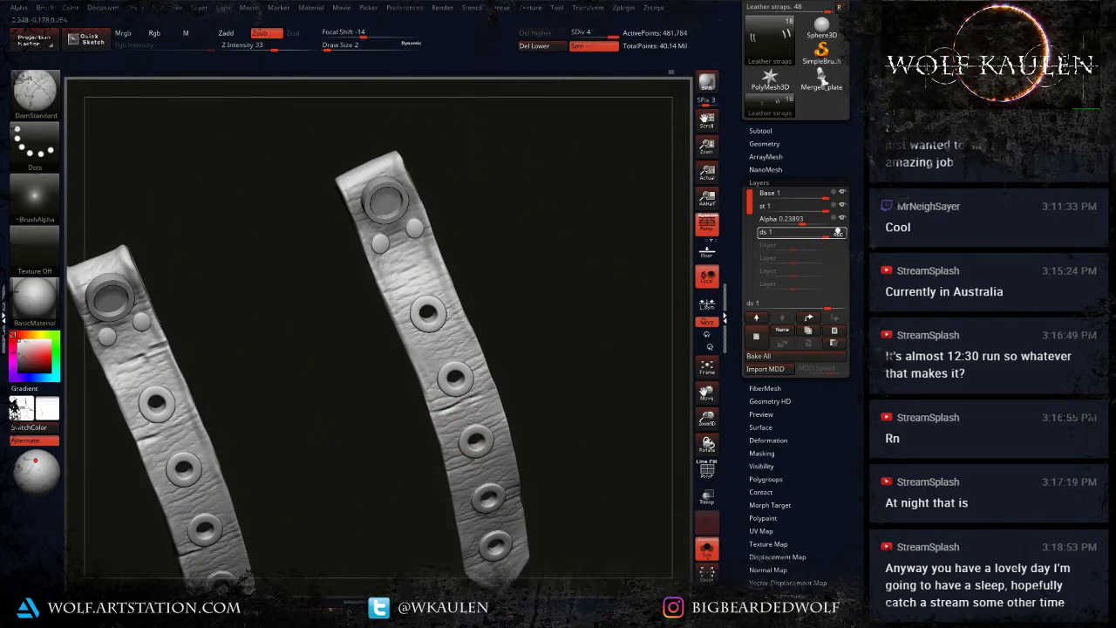
Step: Carve creases below the rivets and down to the pointed tip of this strap
mouse_move(514, 434)
mouse_down()
mouse_move(504, 394)
mouse_move(518, 412)
mouse_up()
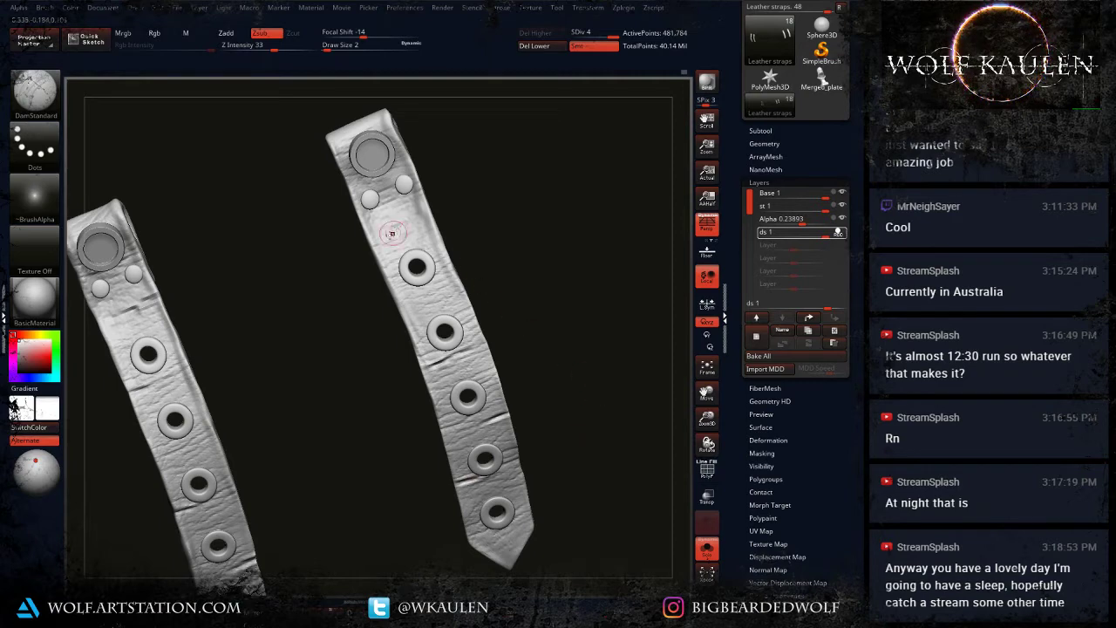
right_drag(392, 217, 373, 186)
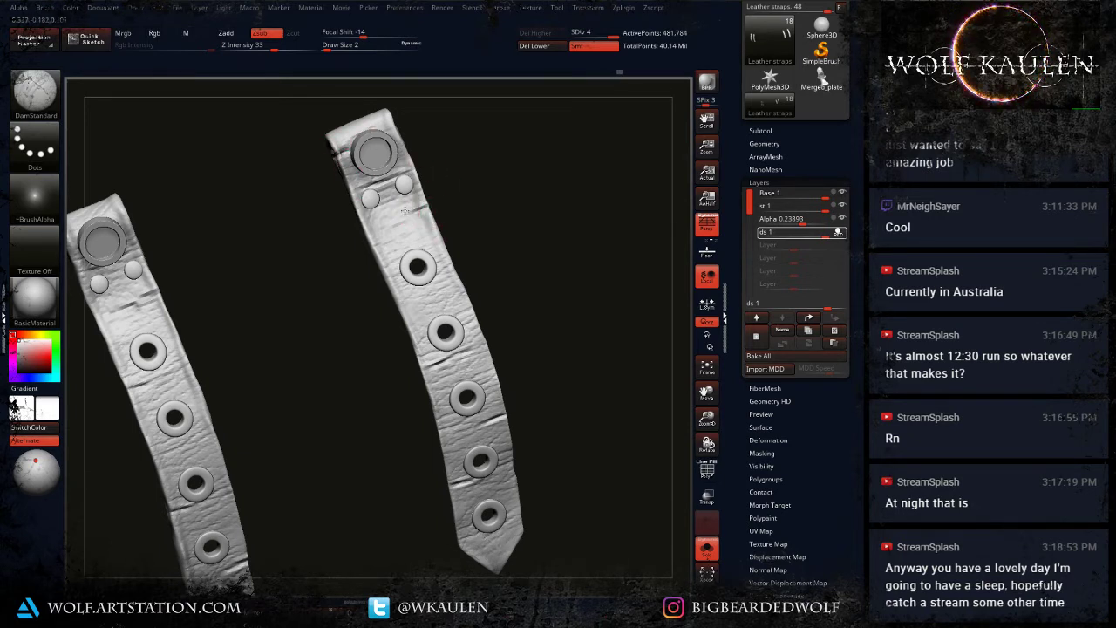
alt+drag(512, 562, 481, 491)
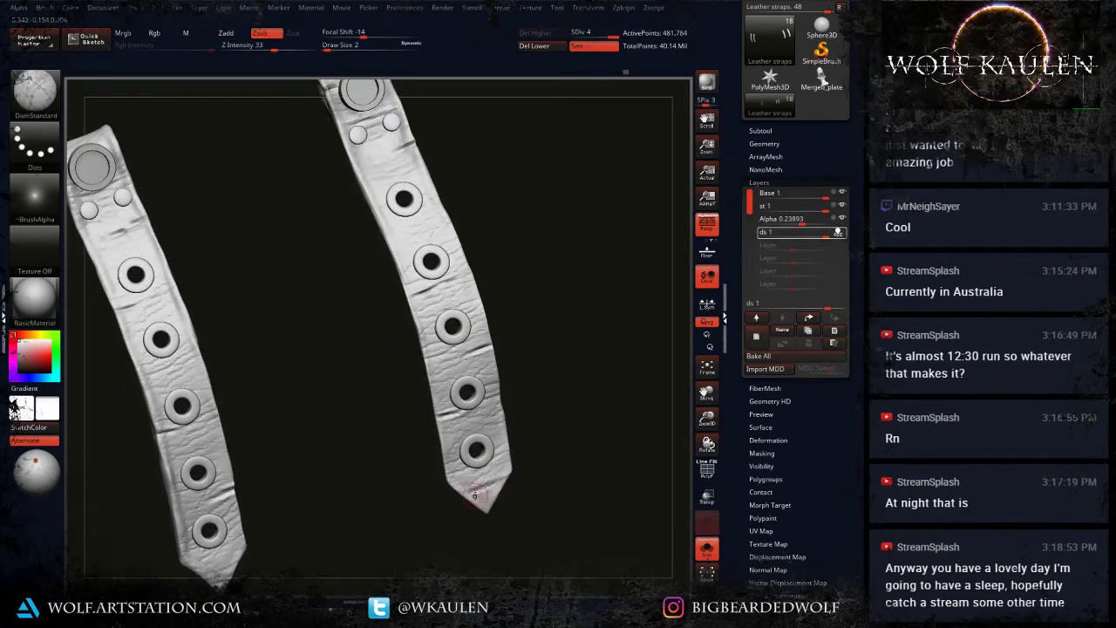
mouse_move(554, 478)
mouse_down()
mouse_move(545, 466)
mouse_move(533, 473)
mouse_up()
right_click(513, 481)
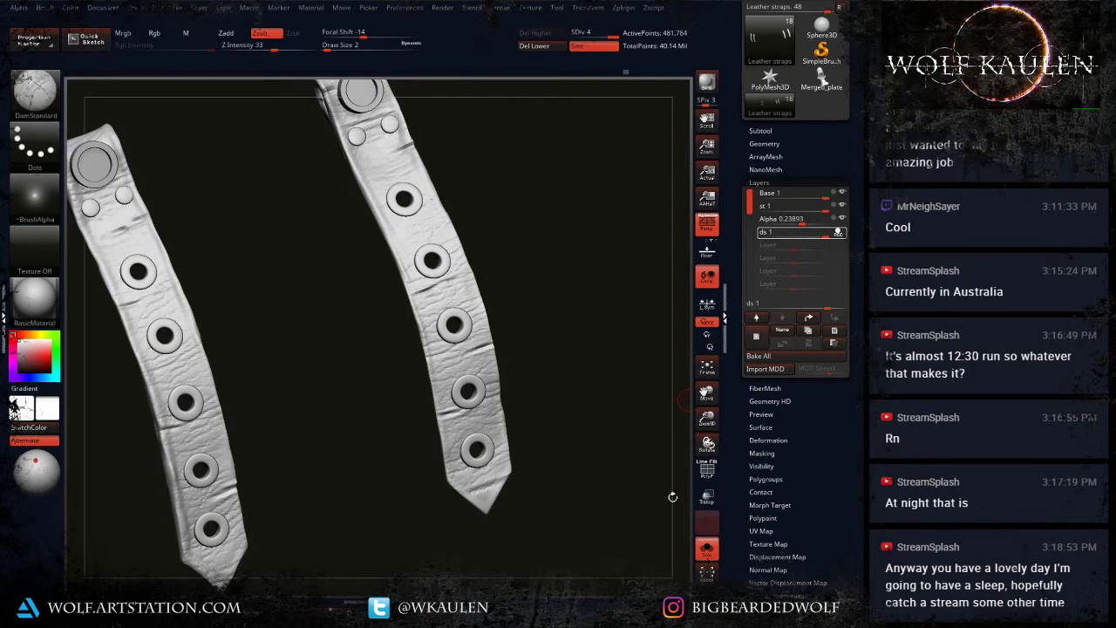
Step: Isolate the round ring at the strap's looped end, restore the straps and mask everything except that ring
alt+drag(610, 462, 634, 558)
drag(523, 470, 654, 469)
alt+drag(405, 162, 419, 244)
alt+drag(443, 192, 427, 257)
ctrl+shift+click(427, 221)
ctrl+shift+click(468, 262)
ctrl+shift+click(413, 261)
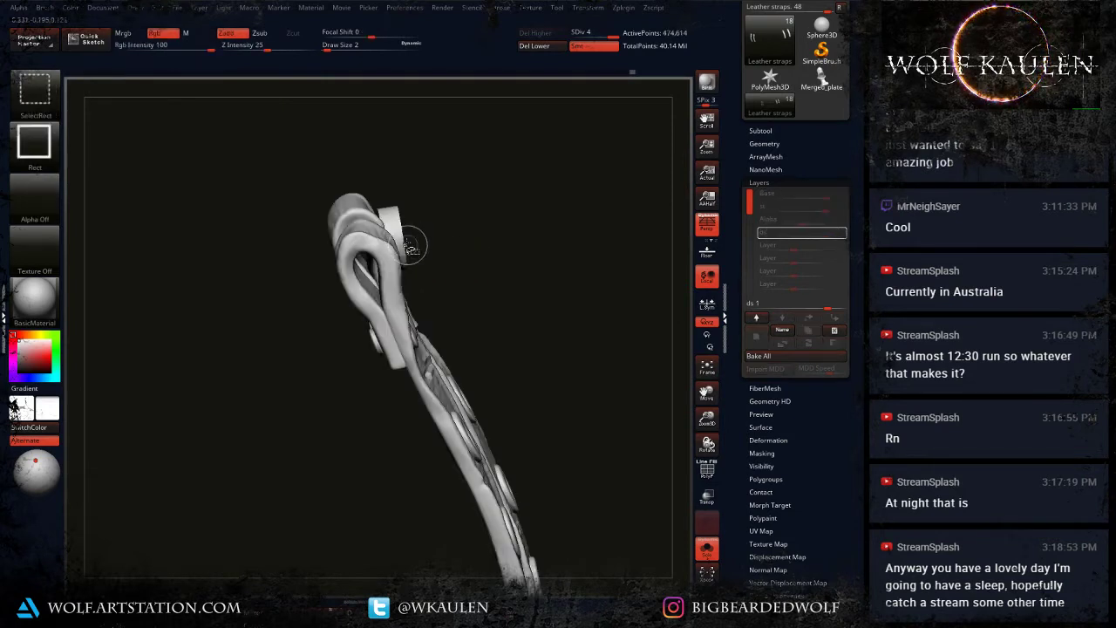
ctrl+shift+click(410, 241)
ctrl+shift+click(493, 274)
ctrl+shift+click(428, 260)
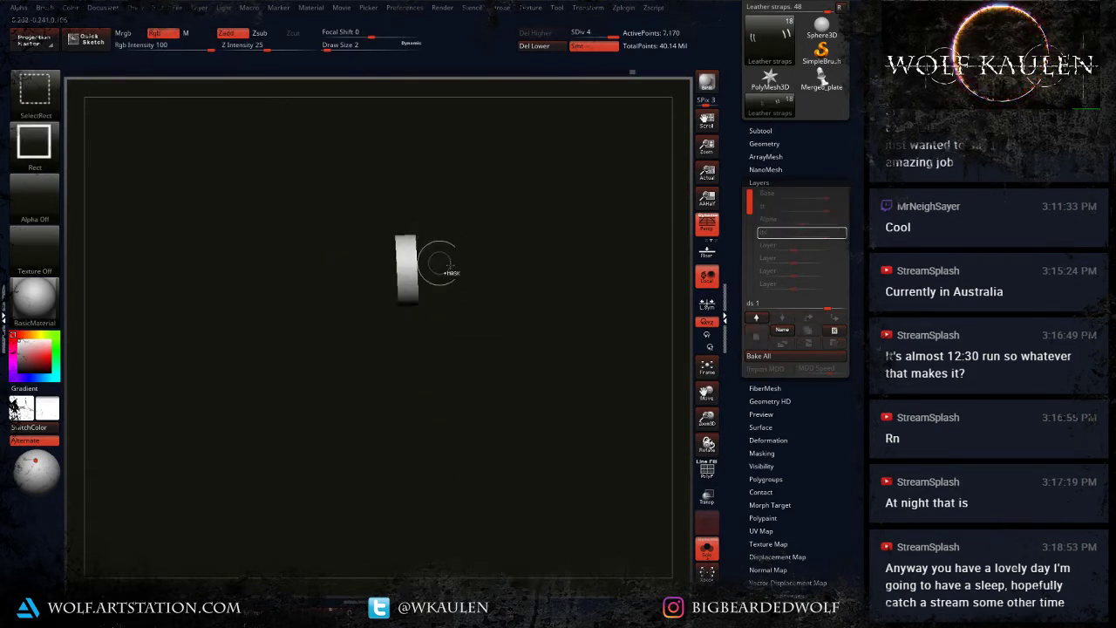
ctrl+shift+click(504, 269)
ctrl+click(526, 271)
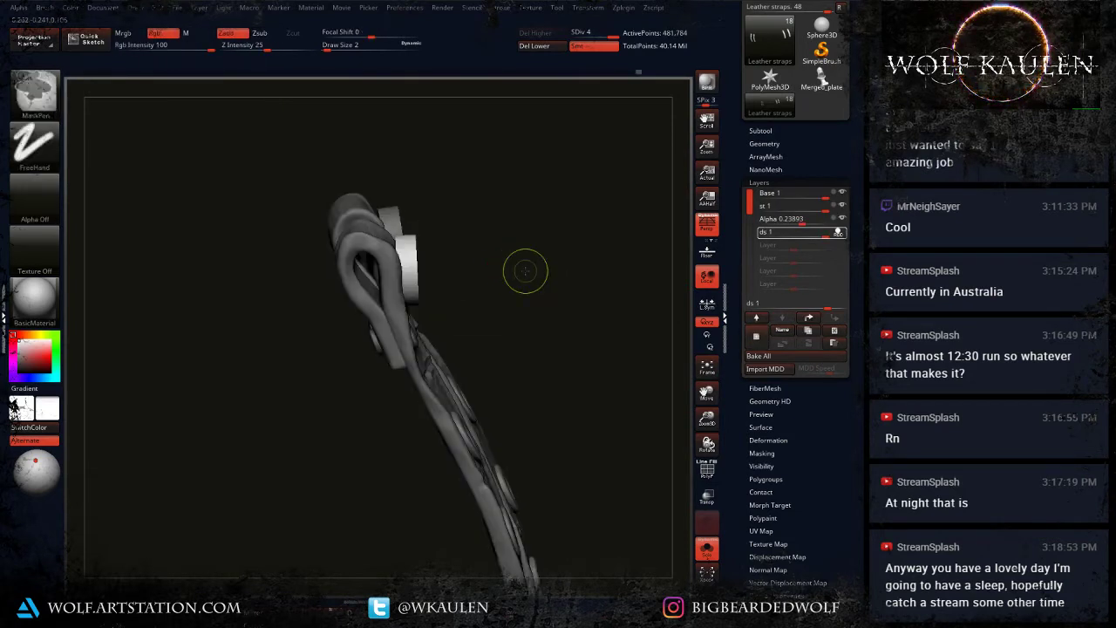
drag(526, 269, 525, 260)
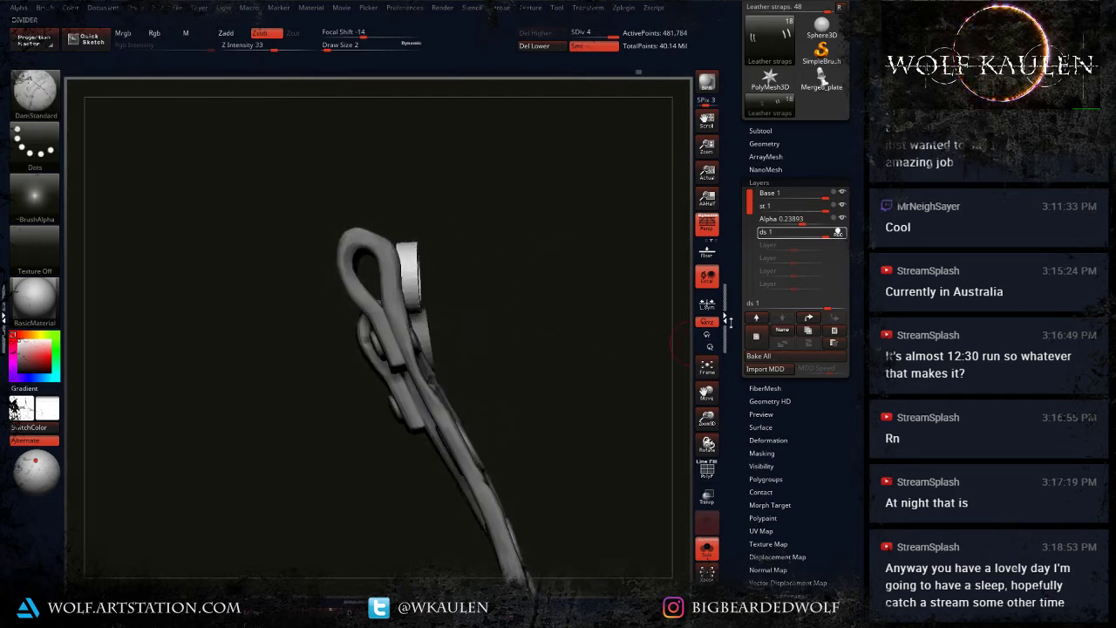
Step: Add a new layer to the leather straps and name it Reposition
click(755, 337)
click(789, 332)
text(re)
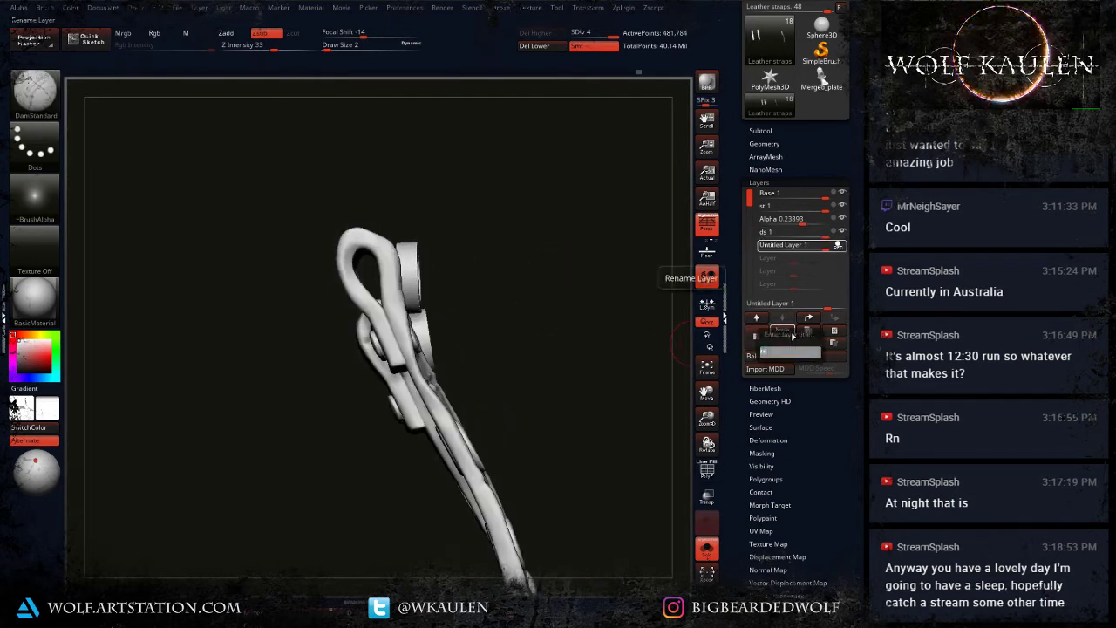
text(position)
key(Return)
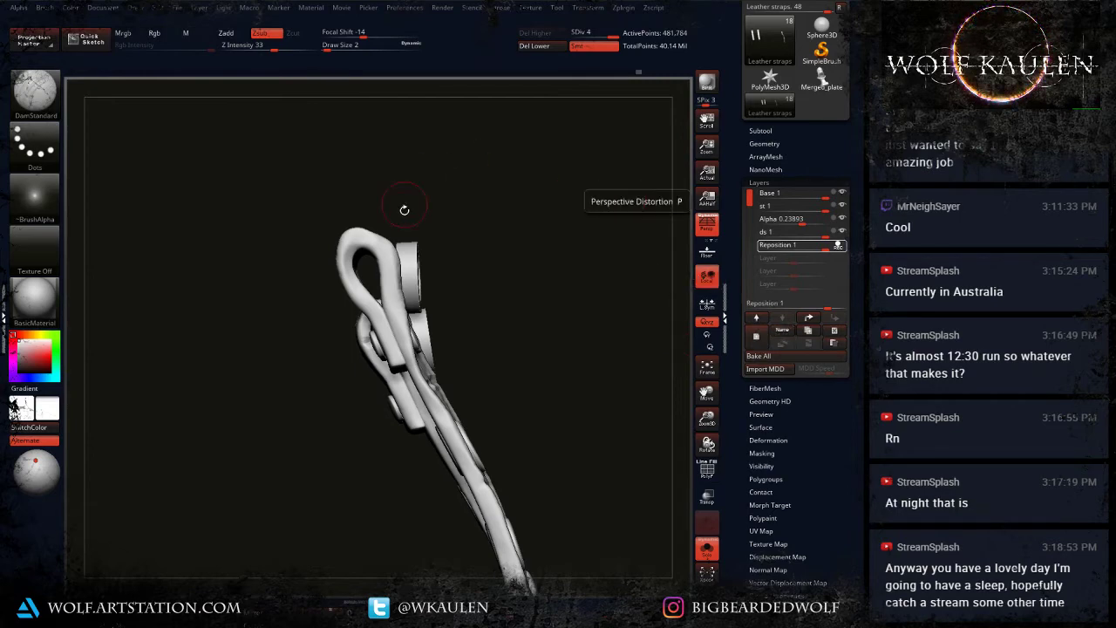
Step: Mask everything except the round ring at the strap's looped end and activate the Transpose Move tool
mouse_move(404, 209)
mouse_down()
mouse_move(426, 270)
mouse_move(500, 266)
mouse_move(529, 283)
mouse_move(509, 303)
mouse_move(479, 295)
mouse_move(514, 282)
mouse_move(534, 311)
mouse_move(486, 398)
mouse_move(427, 396)
mouse_move(429, 546)
mouse_up()
ctrl+shift+click(416, 270)
ctrl+shift+click(530, 305)
ctrl+click(534, 315)
right_drag(425, 397, 436, 443)
key(w)
Step: Move and tilt the unmasked ring with Transpose until it sits against the strap's loop
right_drag(473, 267, 477, 271)
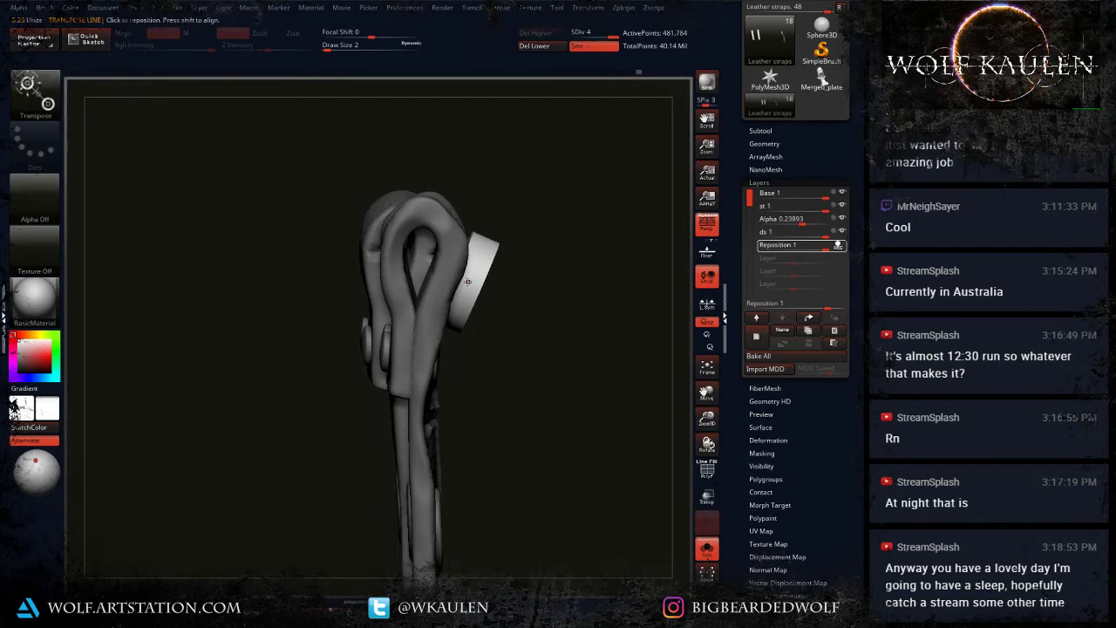
mouse_move(467, 282)
mouse_down()
mouse_move(495, 216)
mouse_move(478, 215)
mouse_move(477, 251)
mouse_up()
right_drag(542, 267, 576, 304)
ctrl+click(634, 262)
right_drag(634, 261, 539, 359)
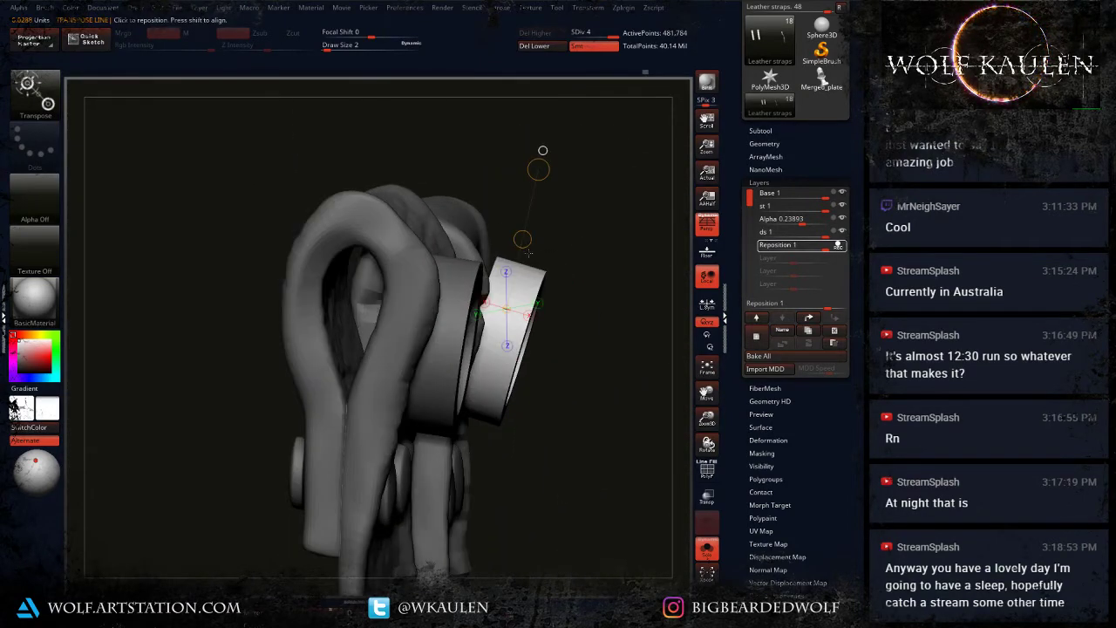
drag(538, 169, 523, 170)
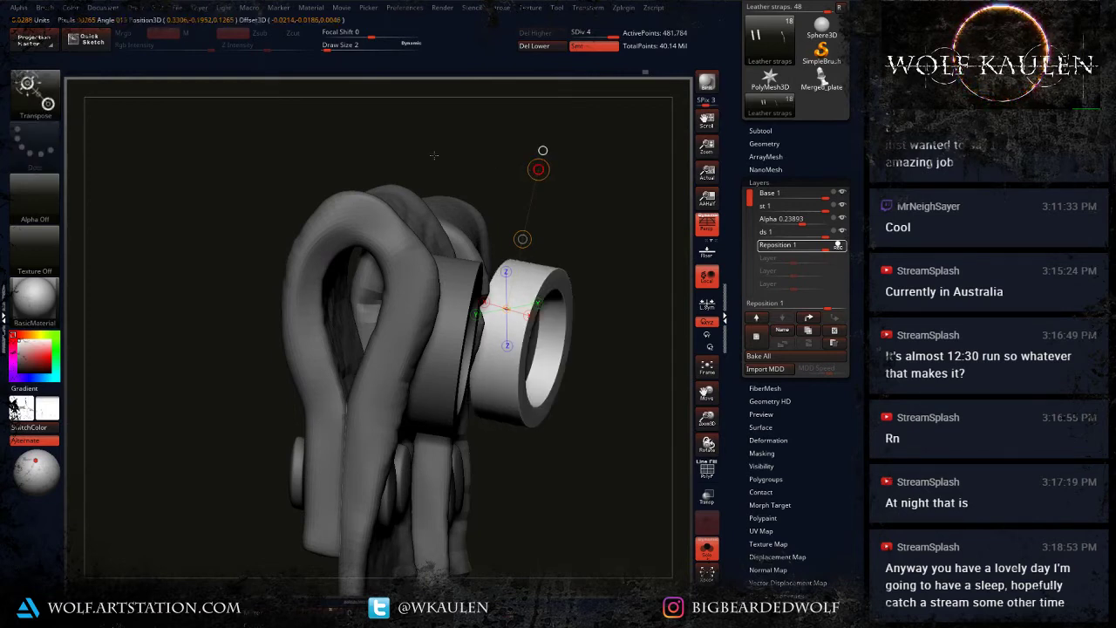
mouse_move(493, 347)
shift+mouse_down()
mouse_move(521, 185)
mouse_move(545, 192)
mouse_move(518, 226)
shift+mouse_up()
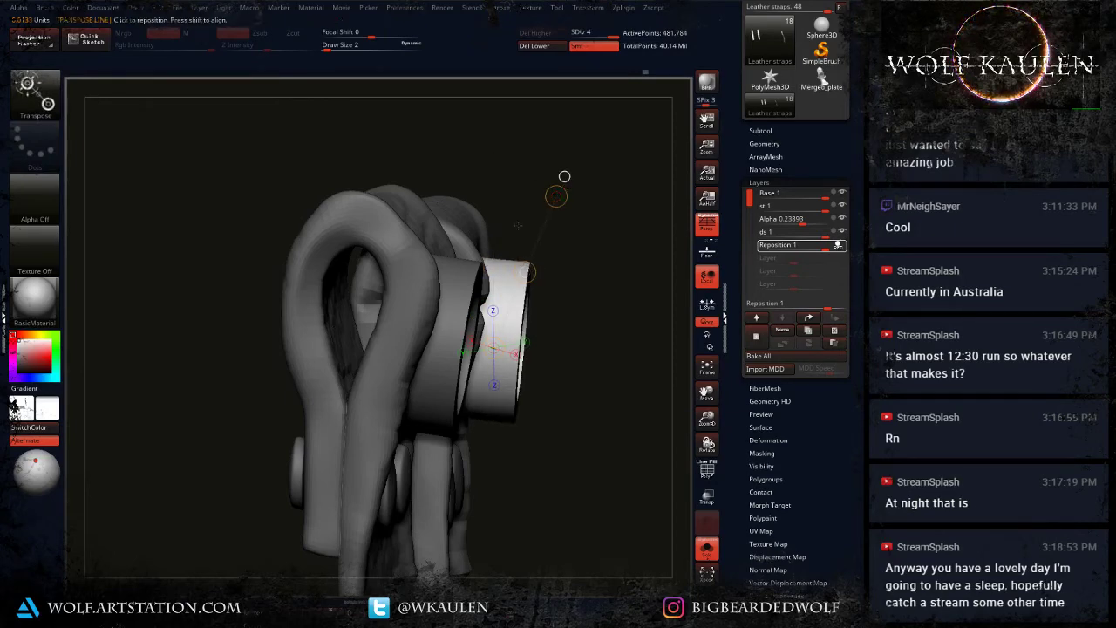
drag(525, 272, 516, 272)
drag(622, 322, 563, 329)
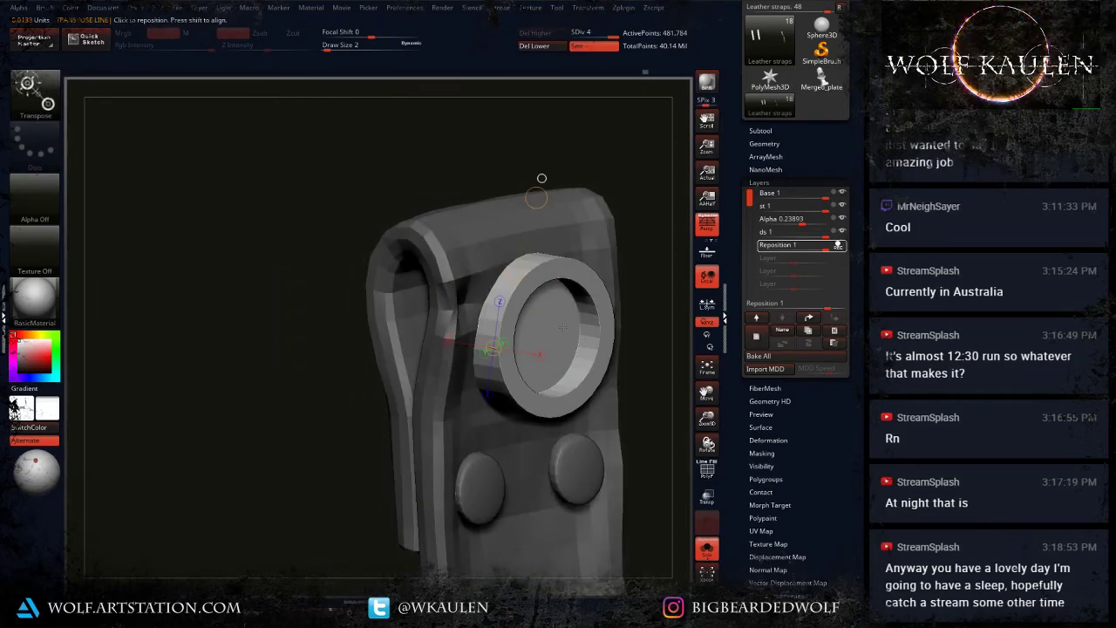
shift+right_drag(562, 329, 557, 340)
Step: Mask everything except the next strap's round ring and shift that ring toward its leather loop
ctrl+right_drag(592, 376, 558, 272)
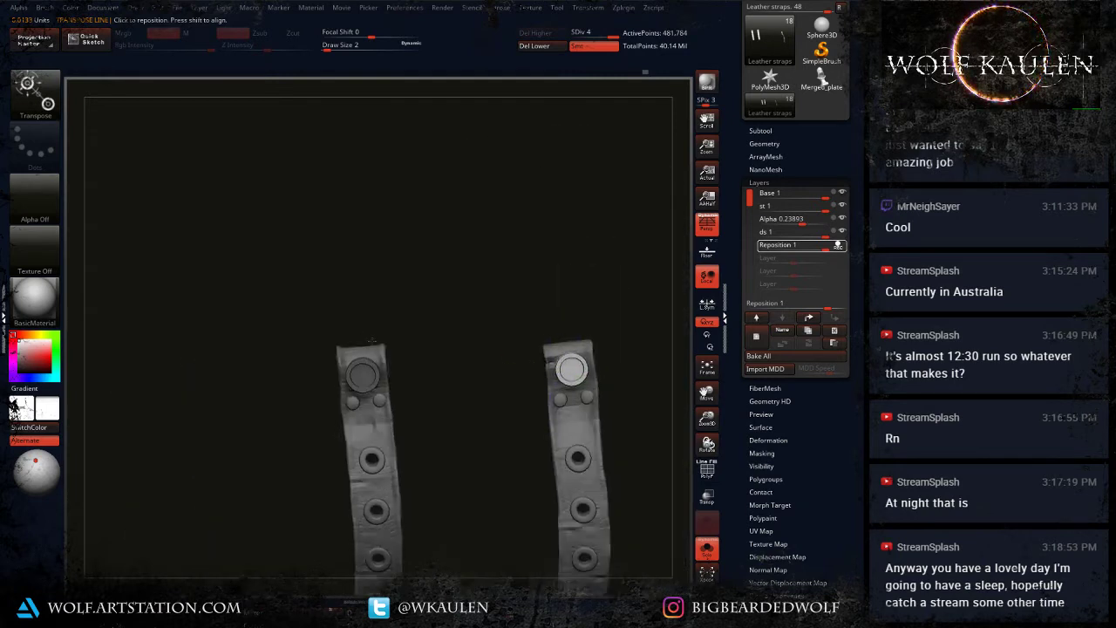
right_drag(372, 340, 366, 383)
click(359, 265)
ctrl+right_drag(366, 218, 351, 283)
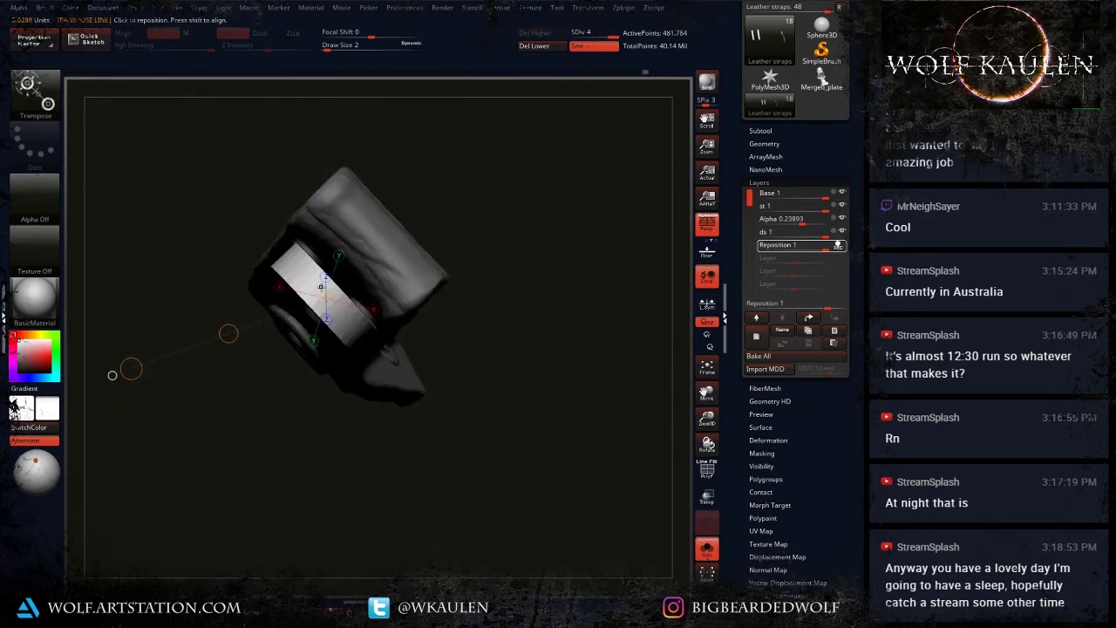
mouse_move(320, 287)
mouse_down()
mouse_move(259, 320)
mouse_move(241, 367)
mouse_up()
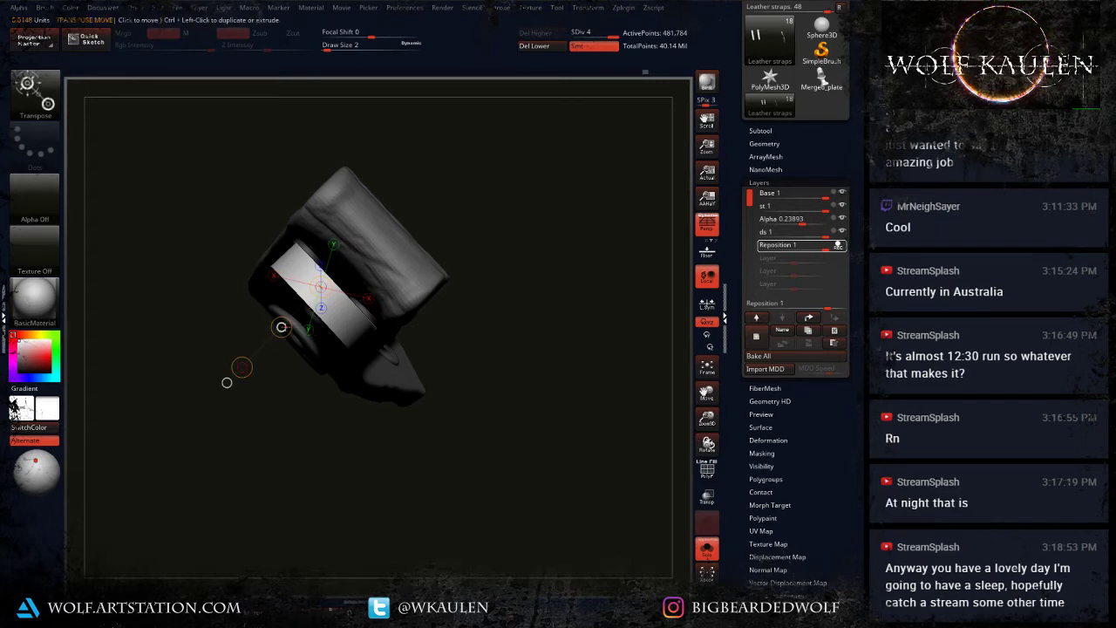
drag(281, 326, 295, 314)
Step: Adjust this ring's position and tilt in side view so it lies along the leather loop
right_drag(300, 307, 318, 398)
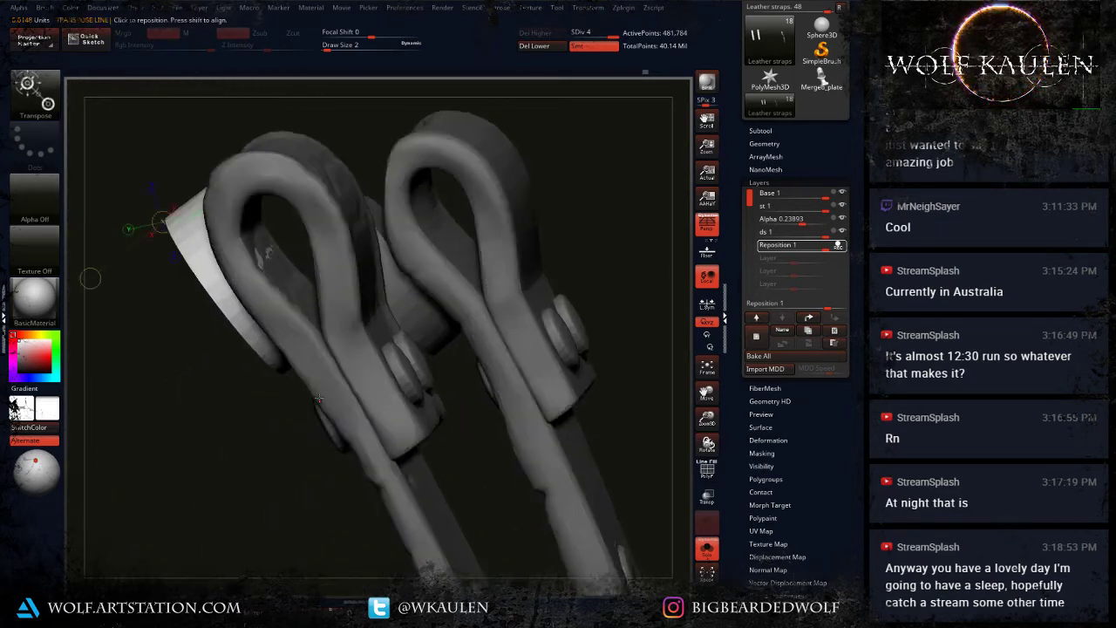
drag(318, 398, 251, 282)
drag(190, 226, 251, 319)
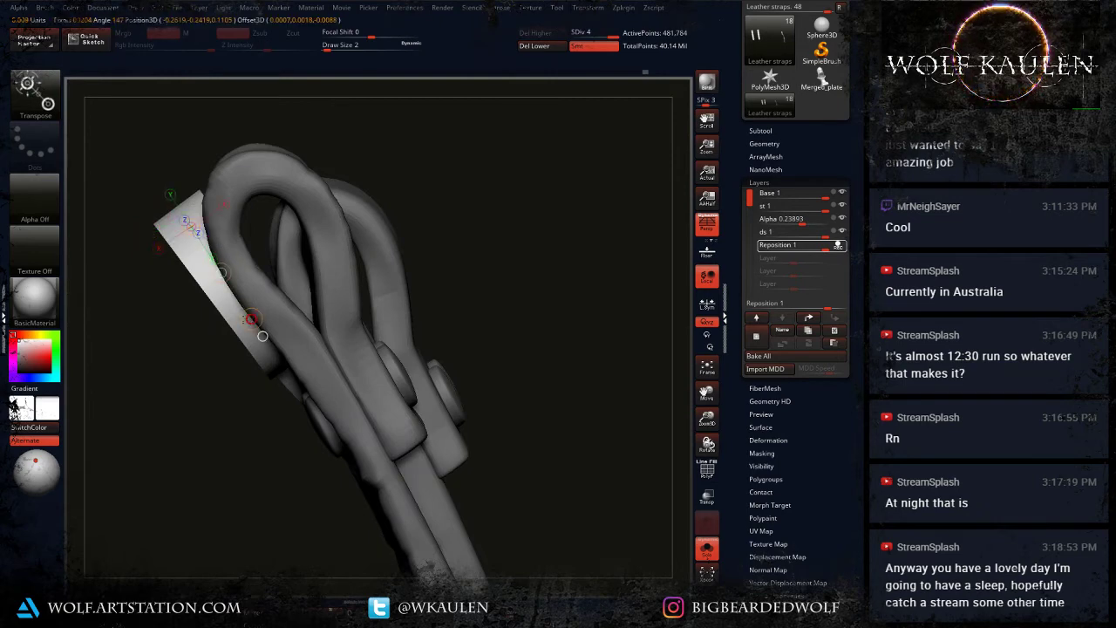
mouse_move(221, 273)
mouse_down()
mouse_move(211, 281)
mouse_move(233, 266)
mouse_up()
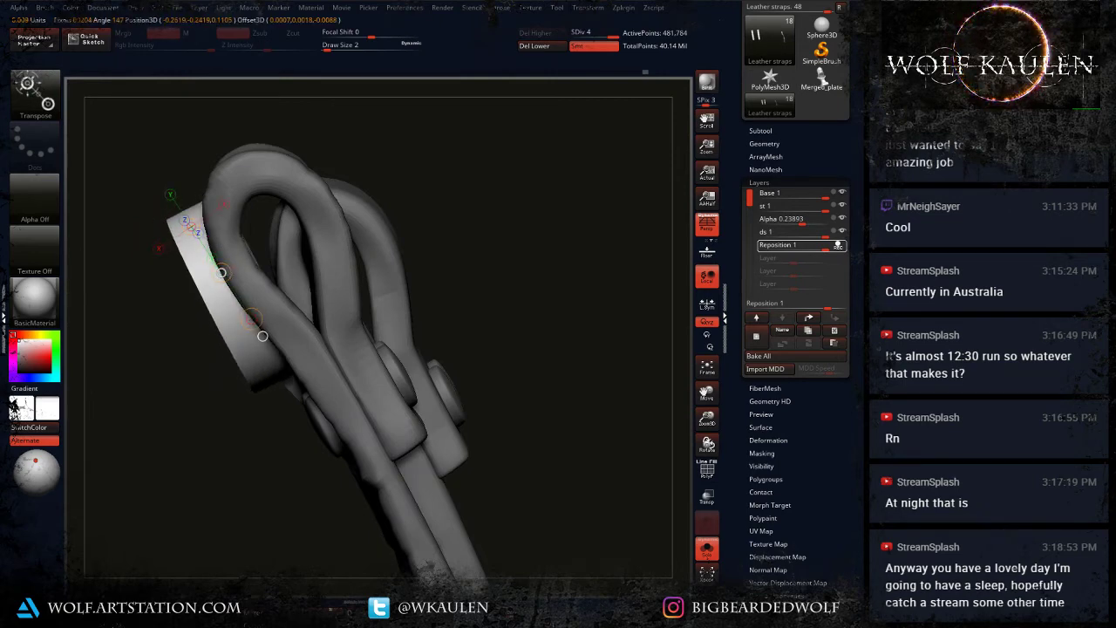
right_drag(140, 301, 366, 334)
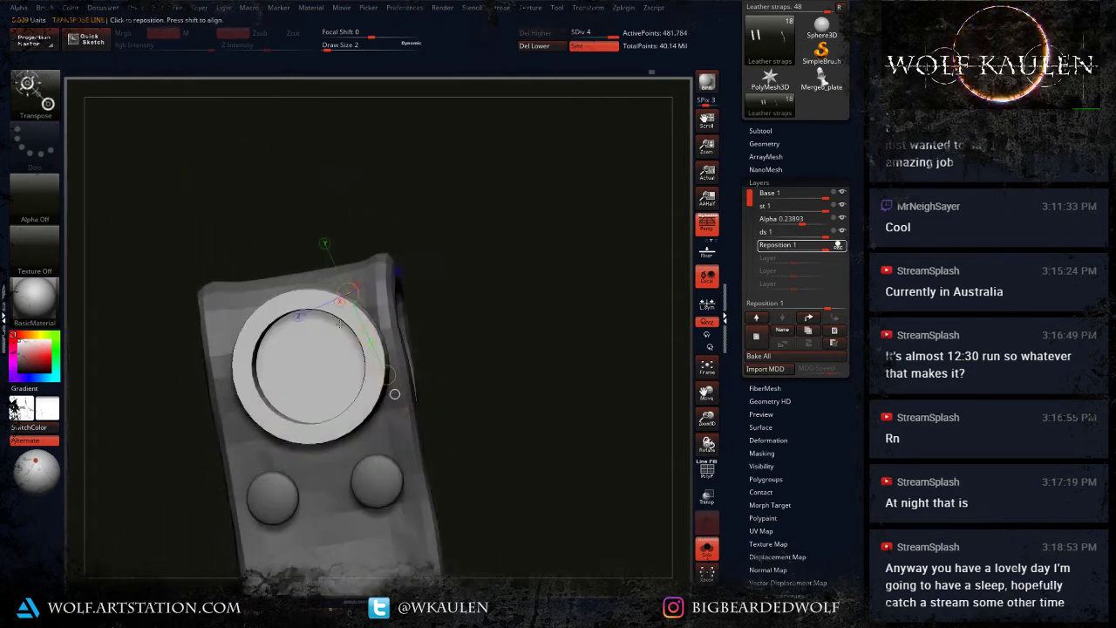
drag(366, 334, 361, 336)
Step: Mask everything except the round ring on the adjacent strap's looped end
ctrl+right_drag(361, 337, 280, 331)
drag(279, 331, 412, 414)
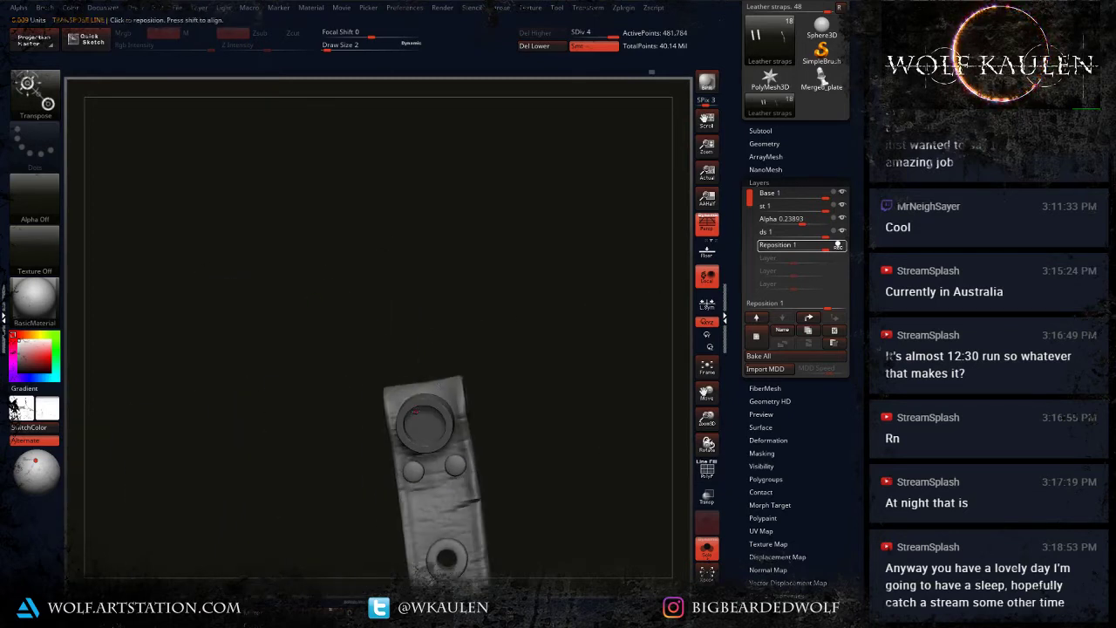
alt+right_drag(415, 411, 410, 428)
drag(382, 421, 448, 416)
ctrl+click(488, 407)
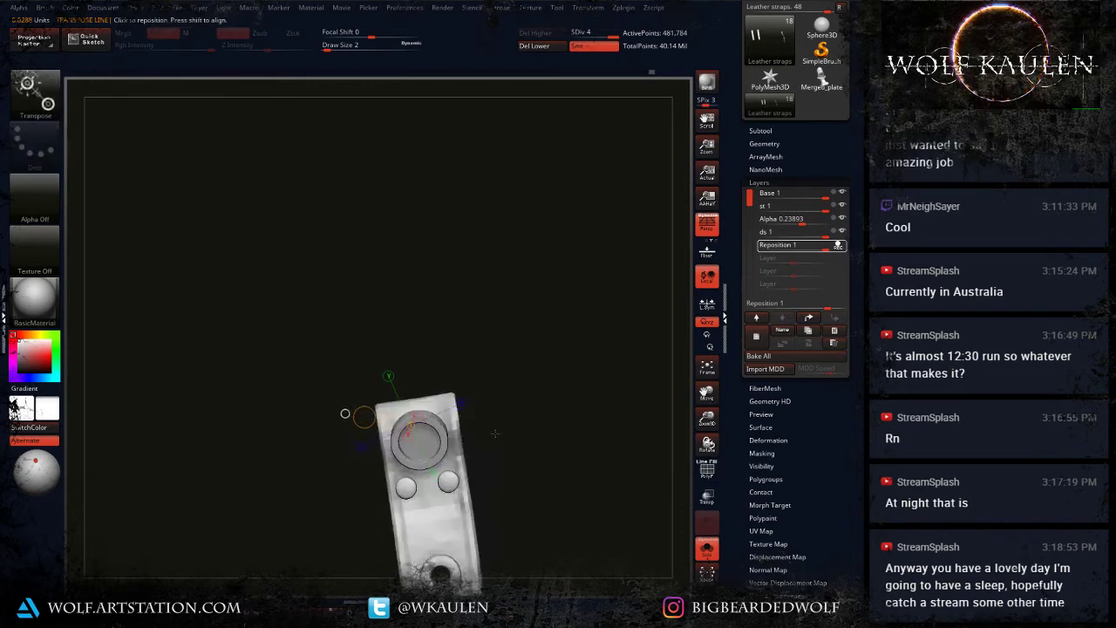
drag(488, 407, 468, 454)
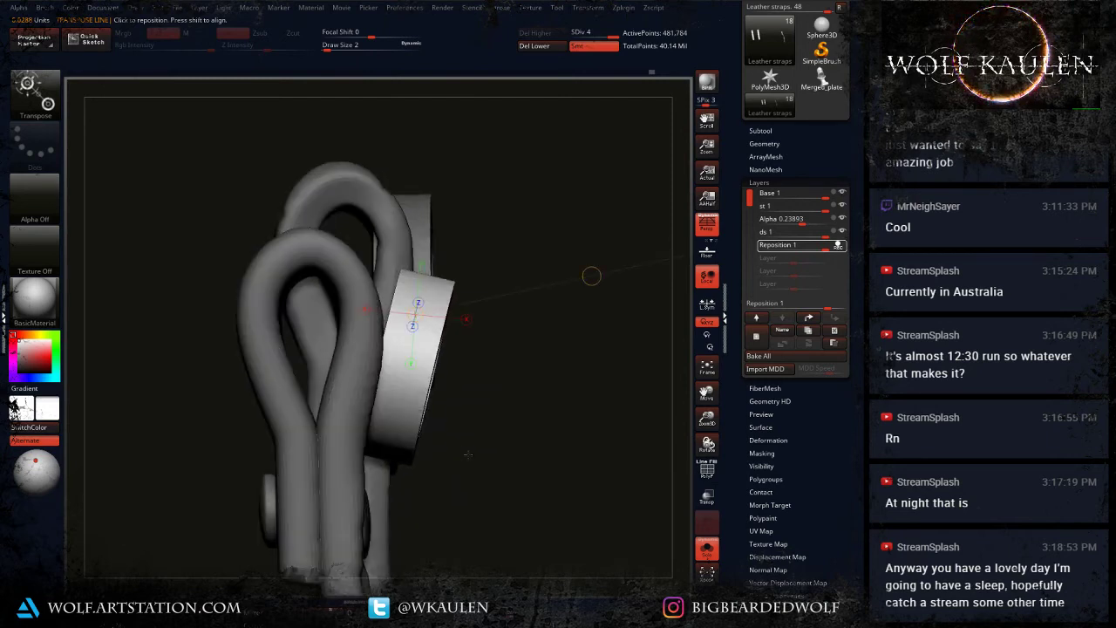
Step: Move the adjacent strap's ring along the leather so it sits against the loop above the two rivets
mouse_move(408, 349)
mouse_down()
mouse_move(511, 372)
mouse_move(441, 386)
mouse_up()
mouse_move(392, 440)
mouse_down()
mouse_move(421, 316)
mouse_move(397, 312)
mouse_move(410, 314)
mouse_up()
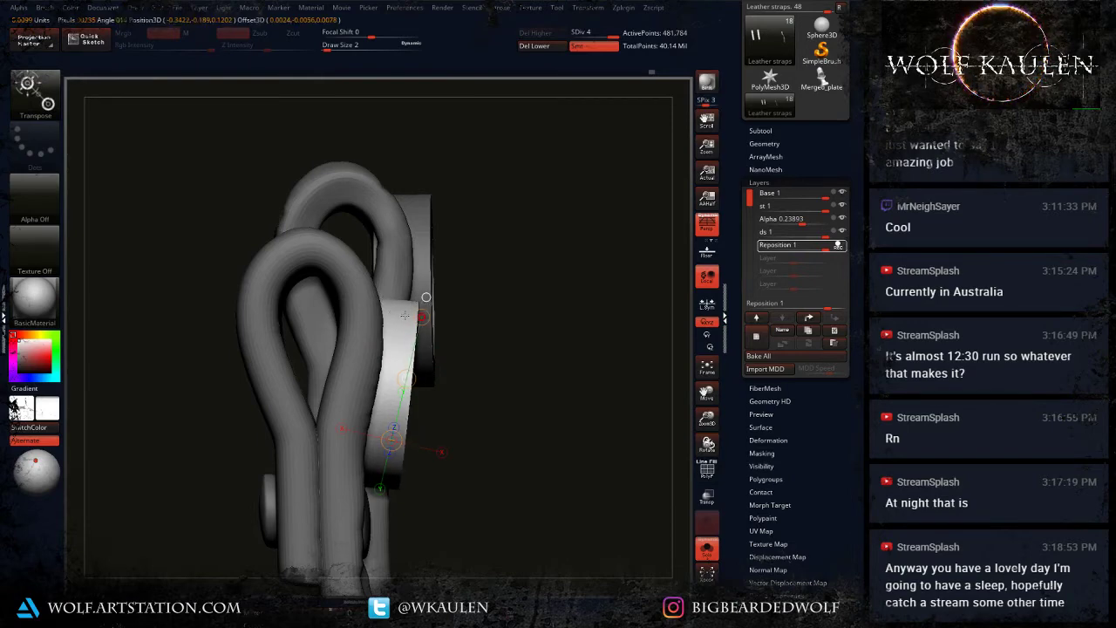
drag(409, 378, 404, 378)
drag(558, 431, 449, 454)
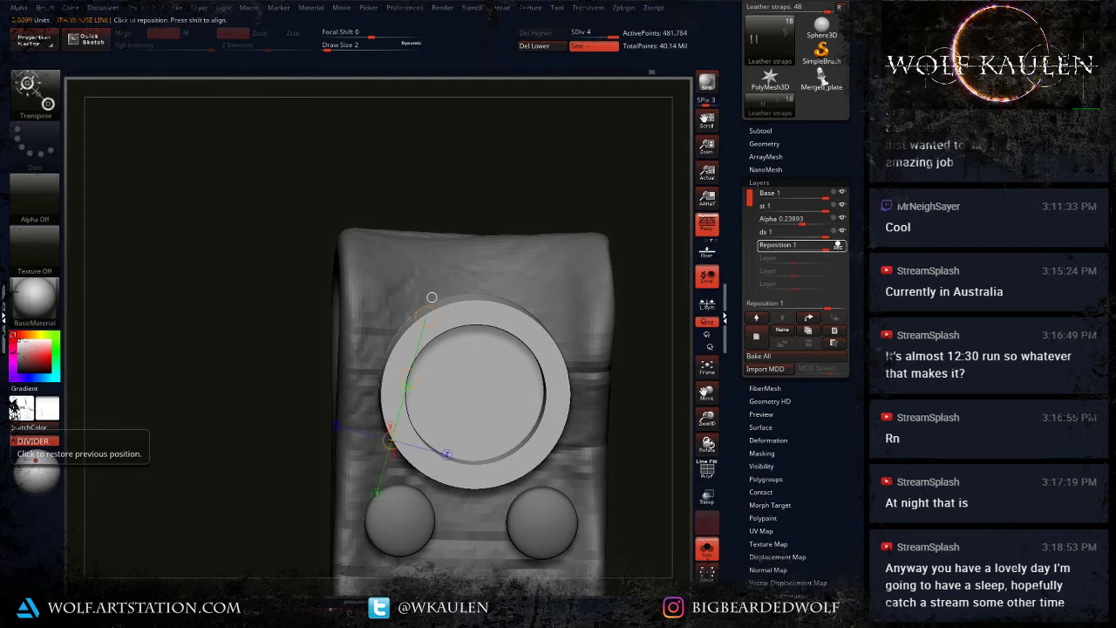
Step: Show the whole bust again, clear the mask from the straps and return to Draw mode
alt+drag(197, 382, 220, 210)
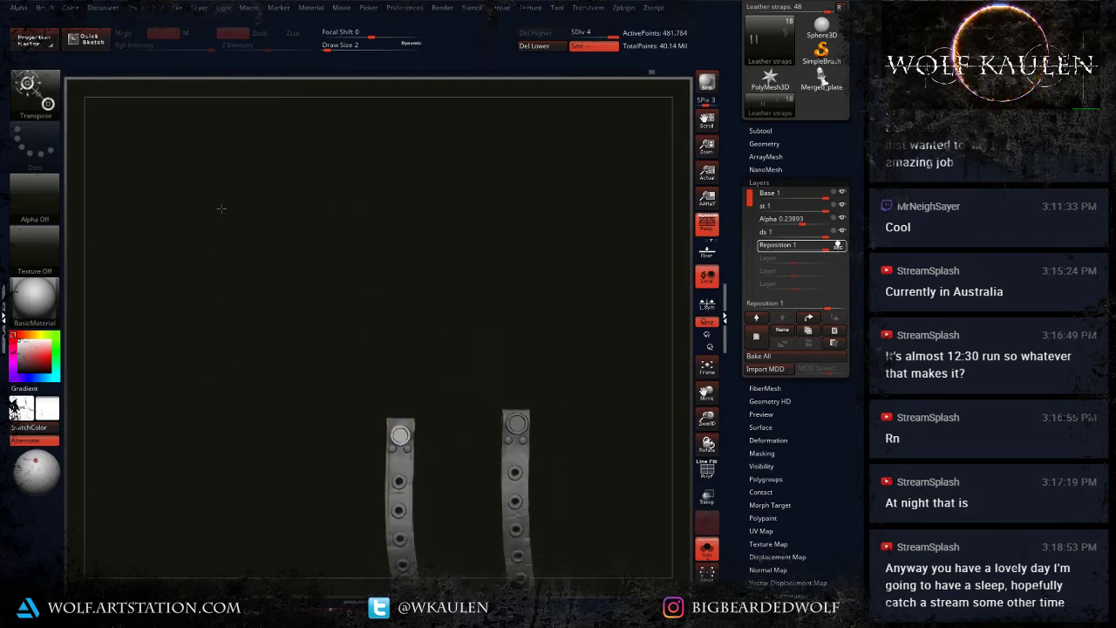
alt+drag(243, 423, 201, 231)
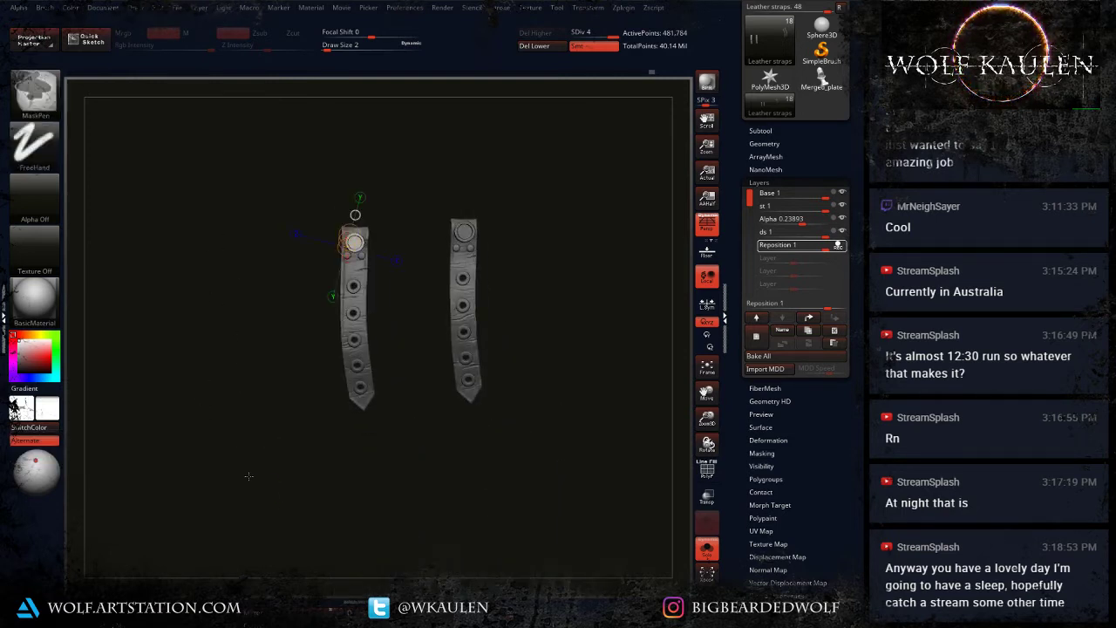
click(706, 549)
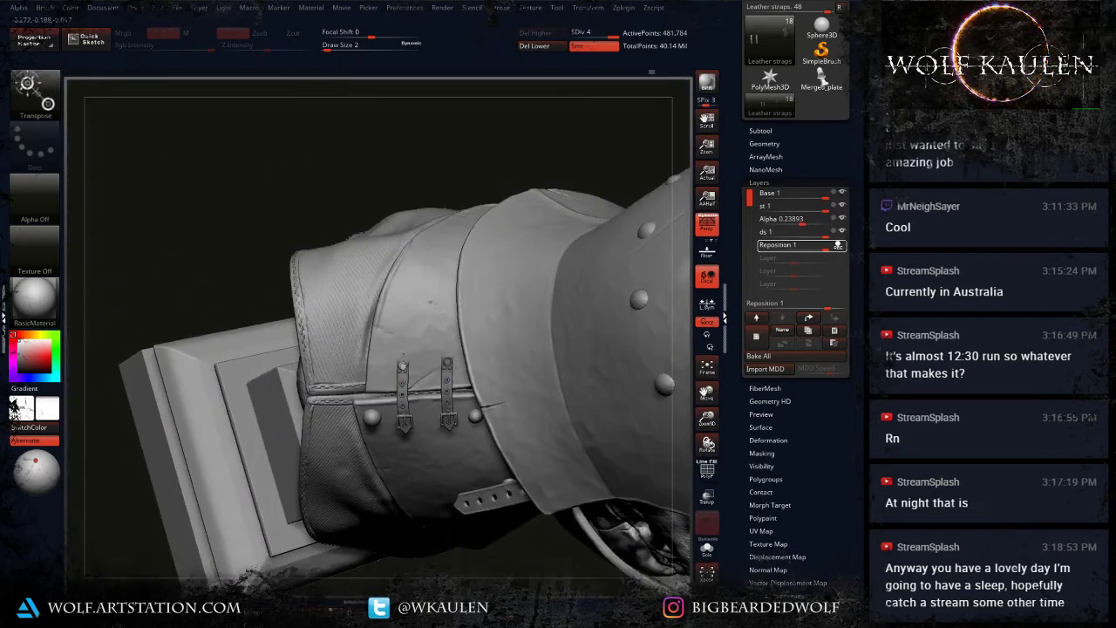
ctrl+drag(257, 199, 264, 222)
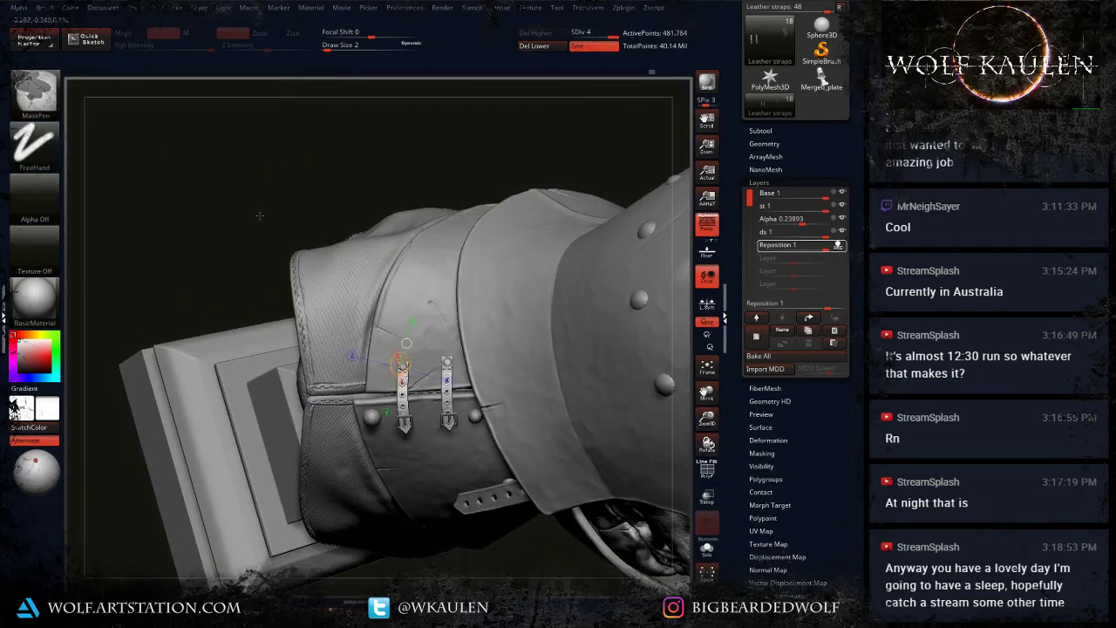
key(q)
mouse_move(406, 343)
right_down()
mouse_move(641, 497)
mouse_move(473, 428)
right_up()
Step: Save the project as Hollow Bust, replacing the existing file
key(ctrl+s)
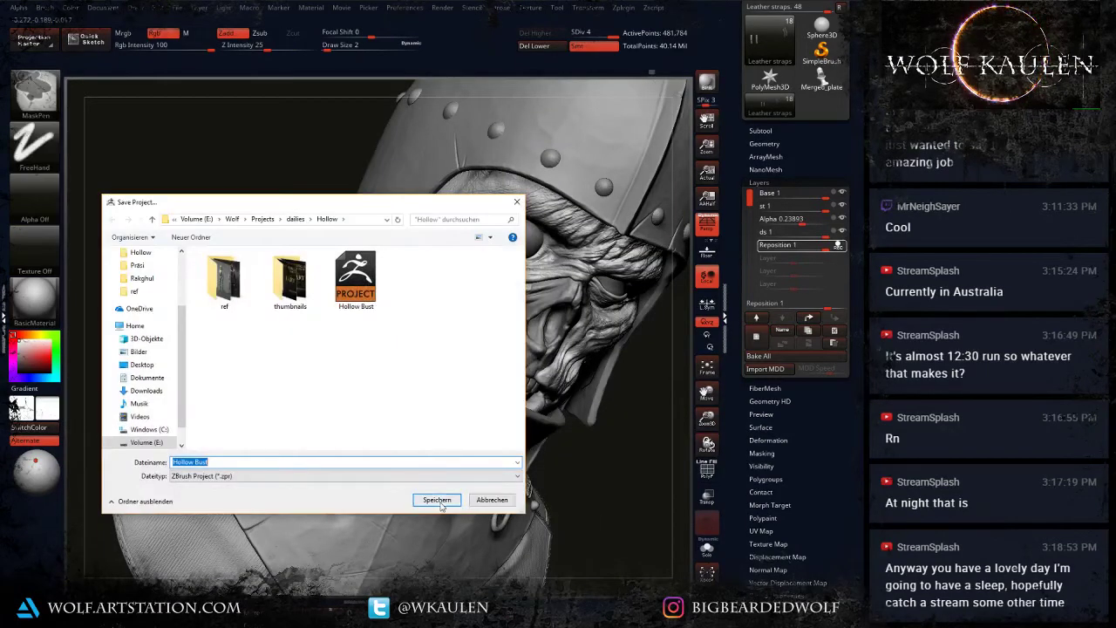
click(439, 502)
click(464, 321)
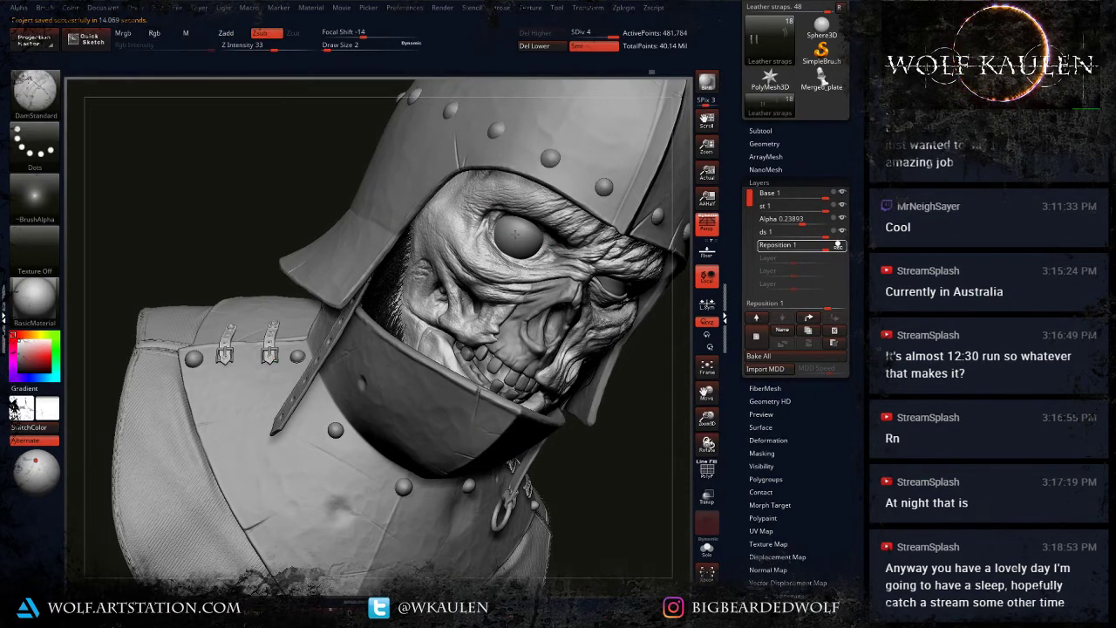
Step: Select the Eyes subtool and set up the Standard brush with a FreeHand stroke and Alpha Off
alt+click(515, 233)
right_drag(515, 234, 453, 353)
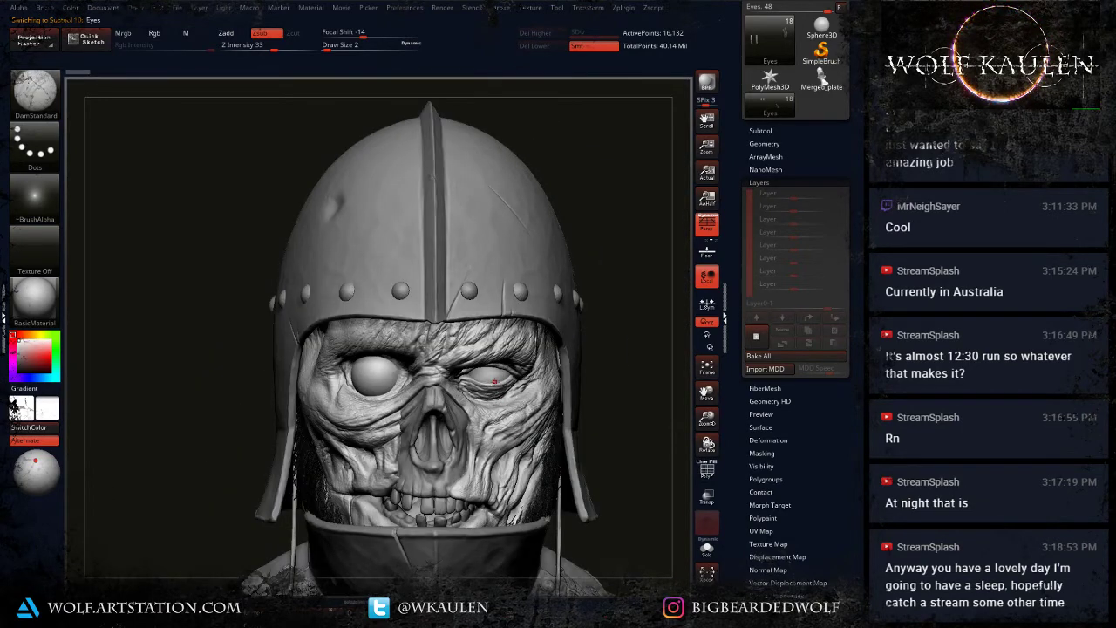
key(b)
click(434, 323)
click(35, 144)
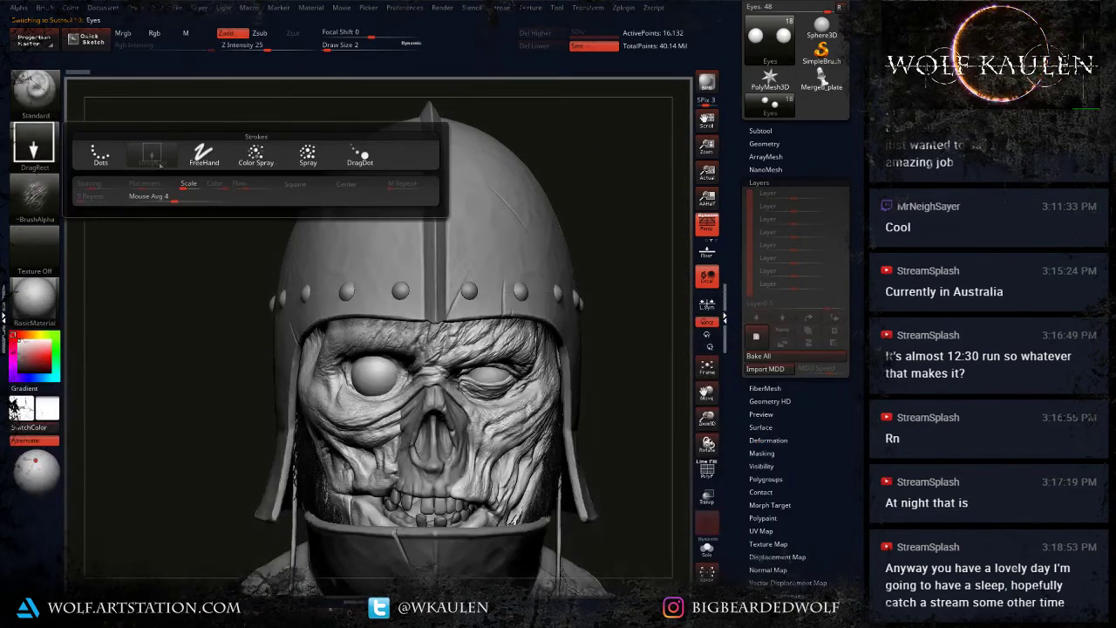
click(204, 155)
click(35, 196)
click(100, 207)
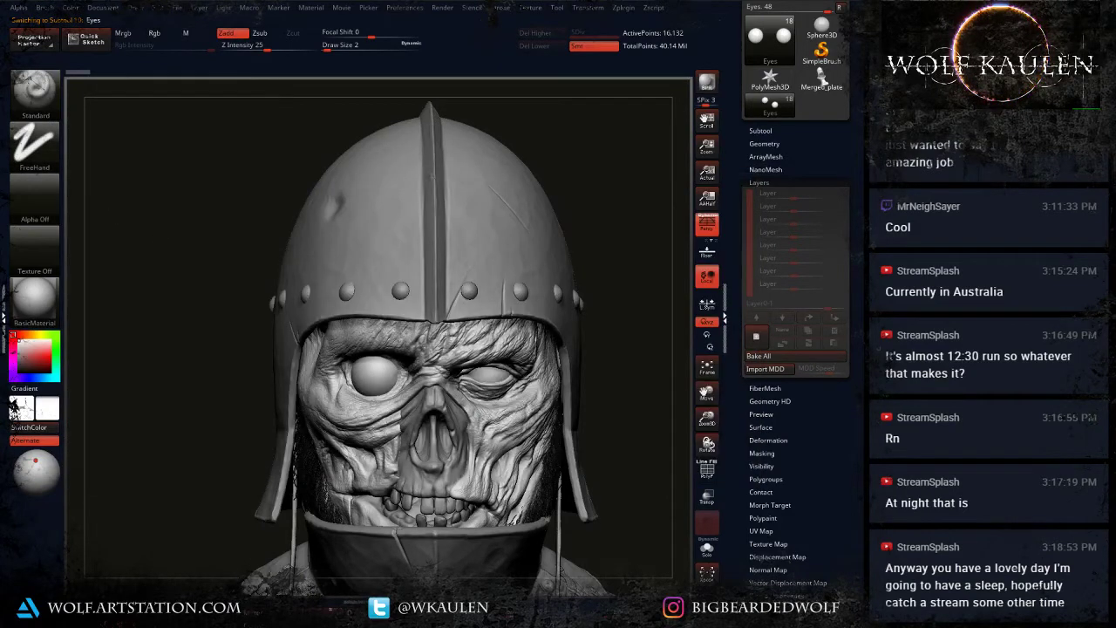
Step: Try to raise a bulge on the eyeballs with the Standard brush
ctrl+right_drag(488, 403, 482, 367)
drag(485, 360, 491, 360)
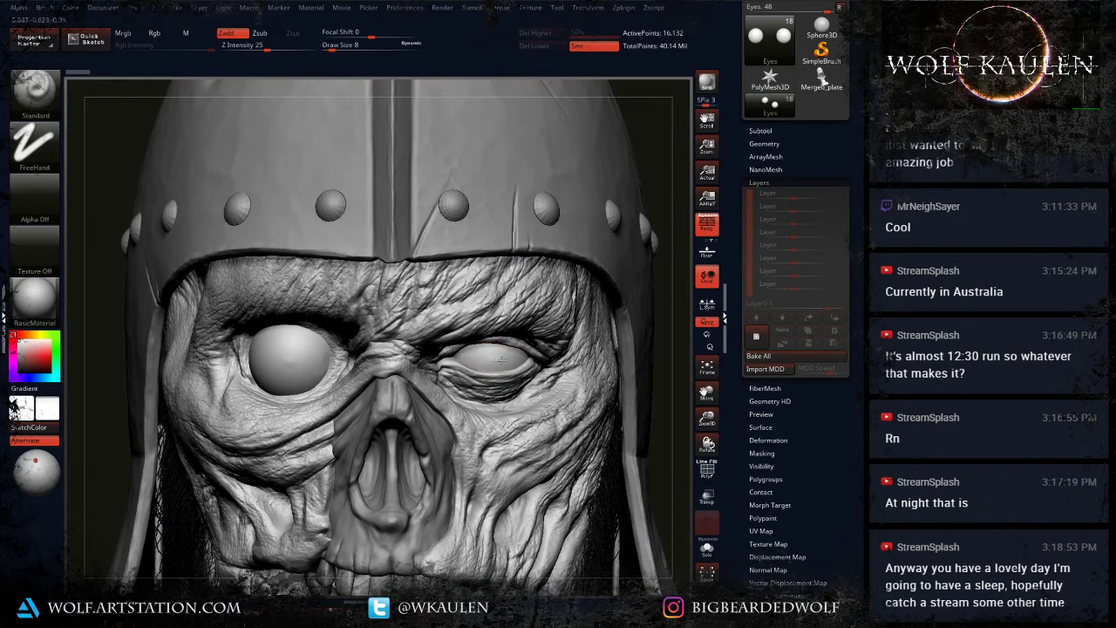
key(s)
drag(509, 357, 512, 357)
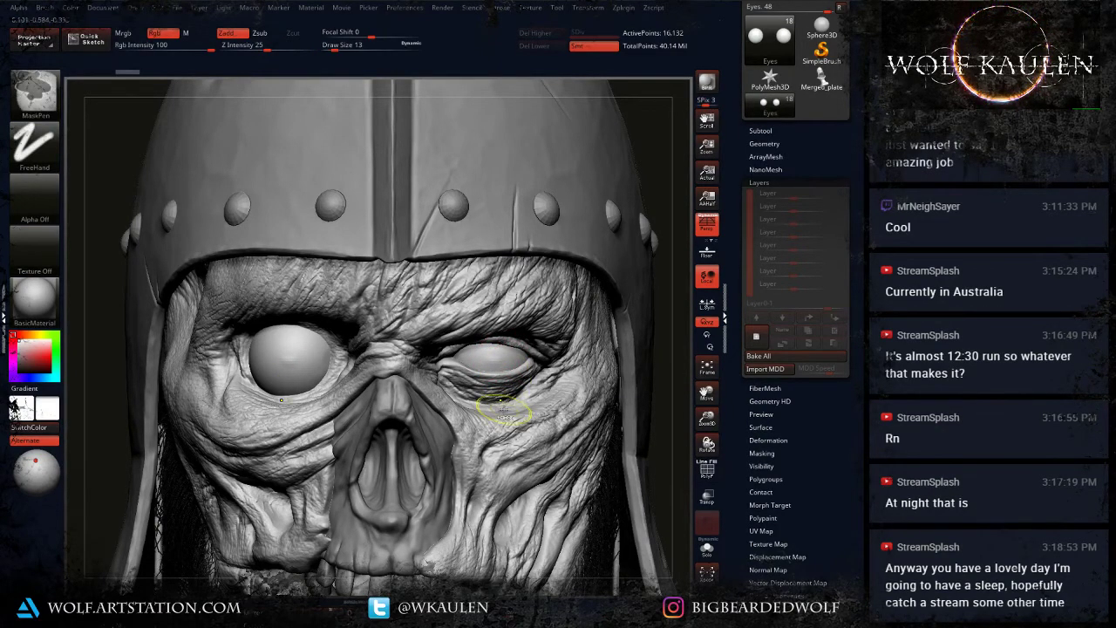
key(ctrl+z)
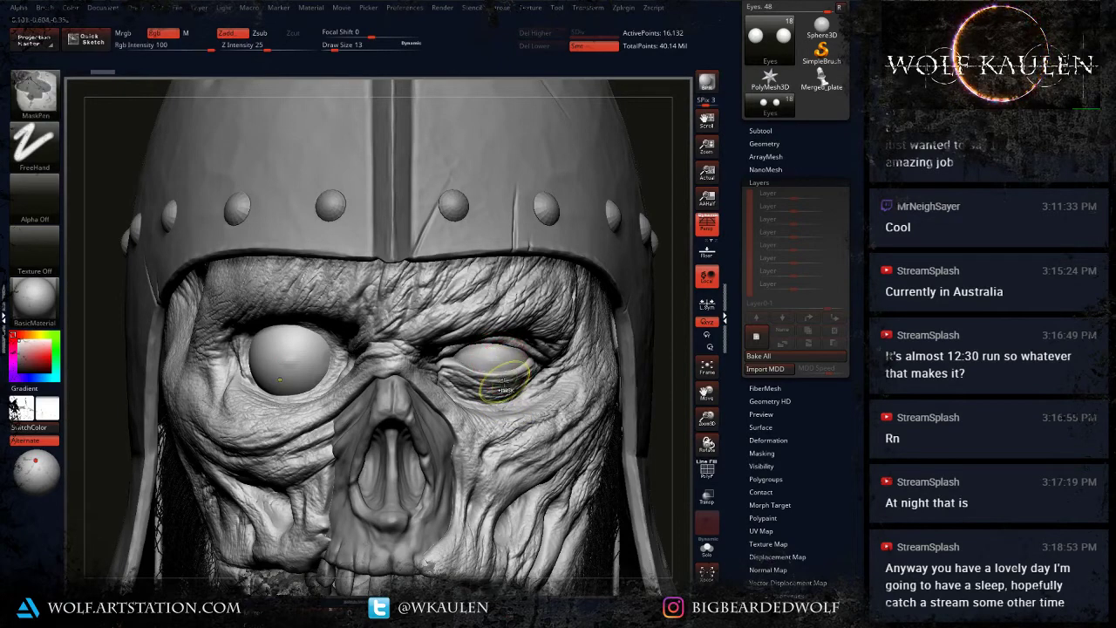
Step: Subdivide the eyes to level 2 and set the Standard brush's draw size to 16
key(ctrl+d)
key(s)
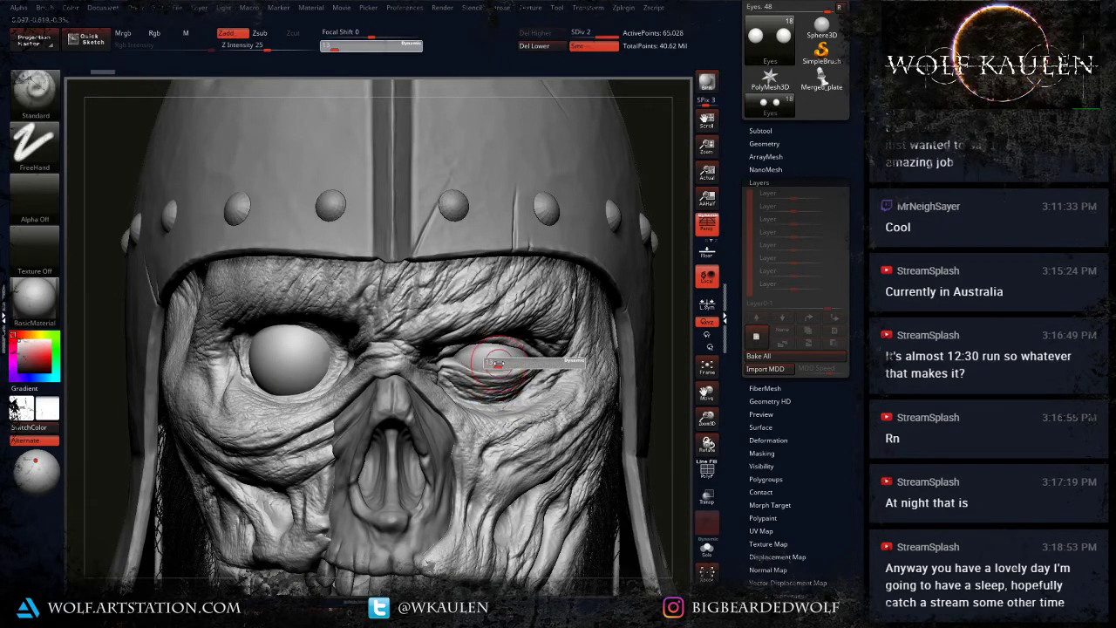
drag(498, 362, 508, 358)
key(s)
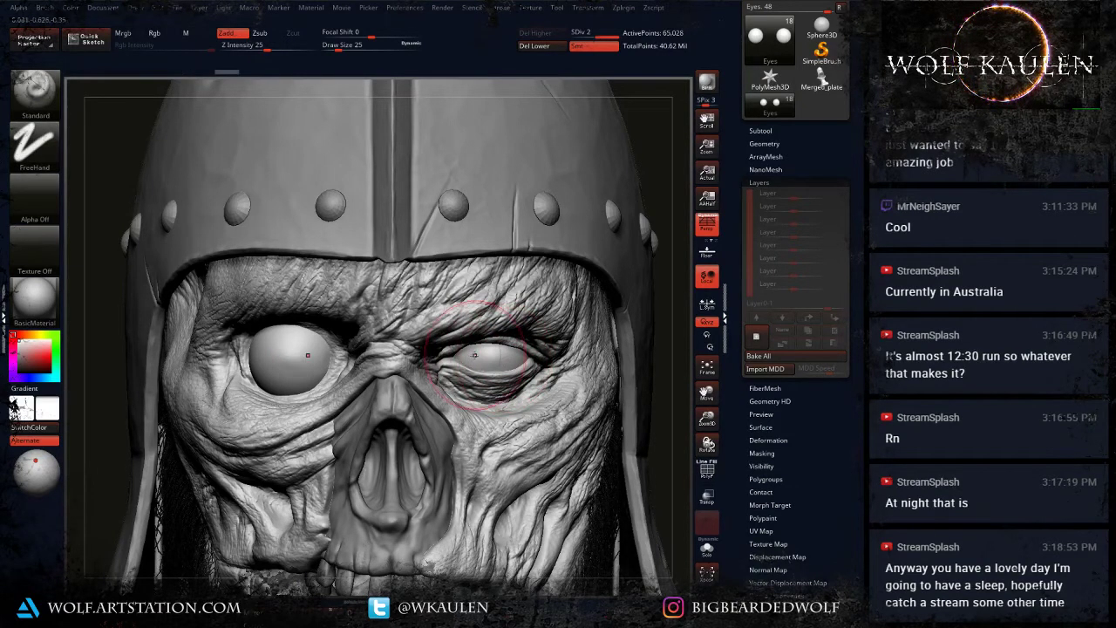
key(s)
drag(502, 364, 496, 364)
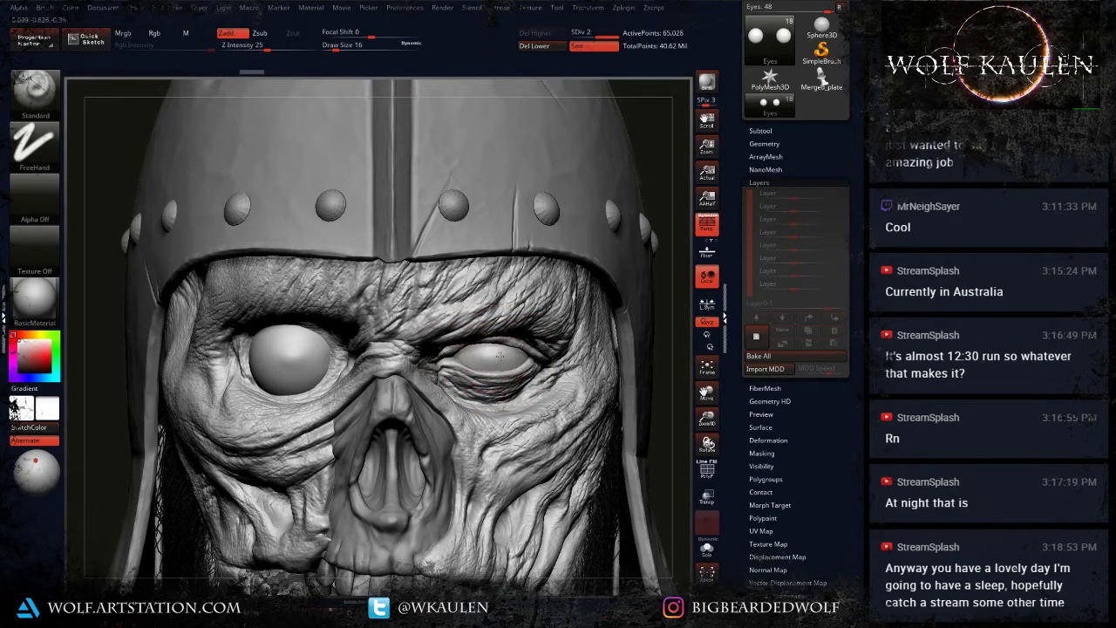
Step: Raise a cornea bulge on the front of the eyeballs at draw size 11 and smooth it
mouse_move(499, 356)
right_down()
mouse_move(566, 352)
mouse_move(500, 366)
right_up()
key(s)
drag(501, 366, 498, 365)
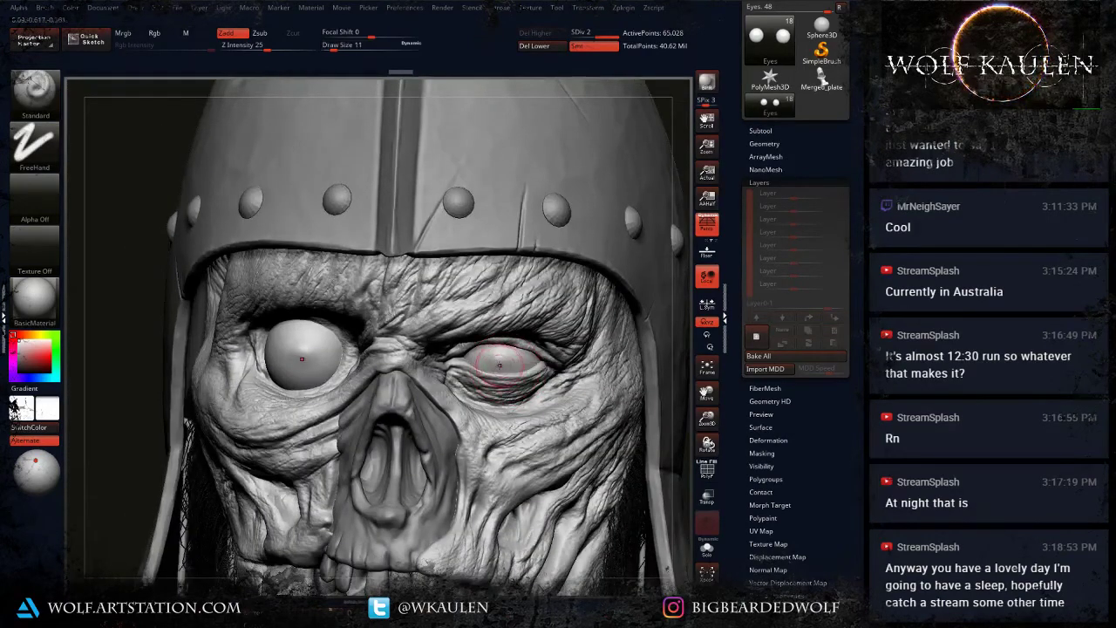
key(shift)
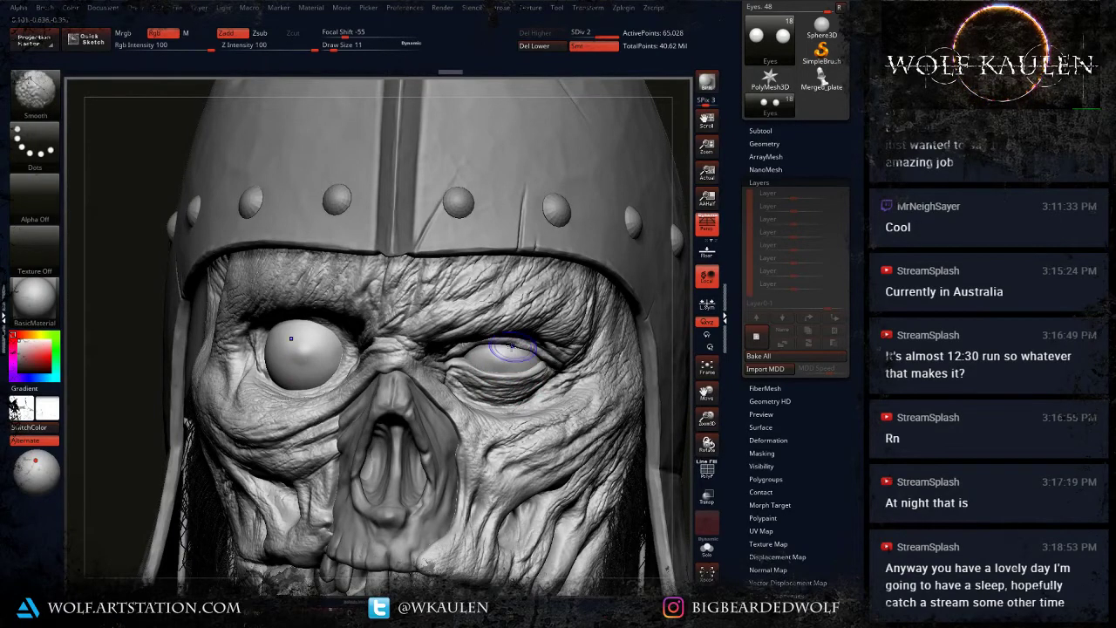
shift+drag(502, 363, 505, 366)
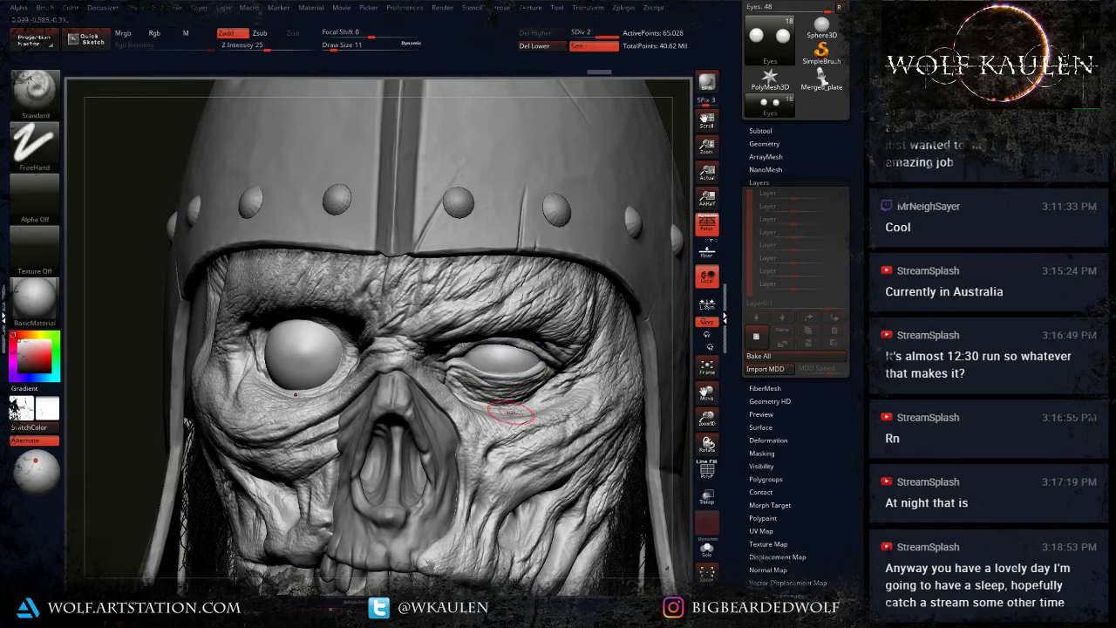
Step: Switch to the Helmet1_2 rivets and mask all of them except the one on the helmet's side
right_drag(512, 407, 543, 394)
ctrl+right_drag(377, 355, 371, 284)
mouse_move(384, 488)
right_down()
mouse_move(279, 497)
mouse_move(366, 502)
mouse_move(360, 445)
right_up()
alt+right_drag(341, 576, 350, 447)
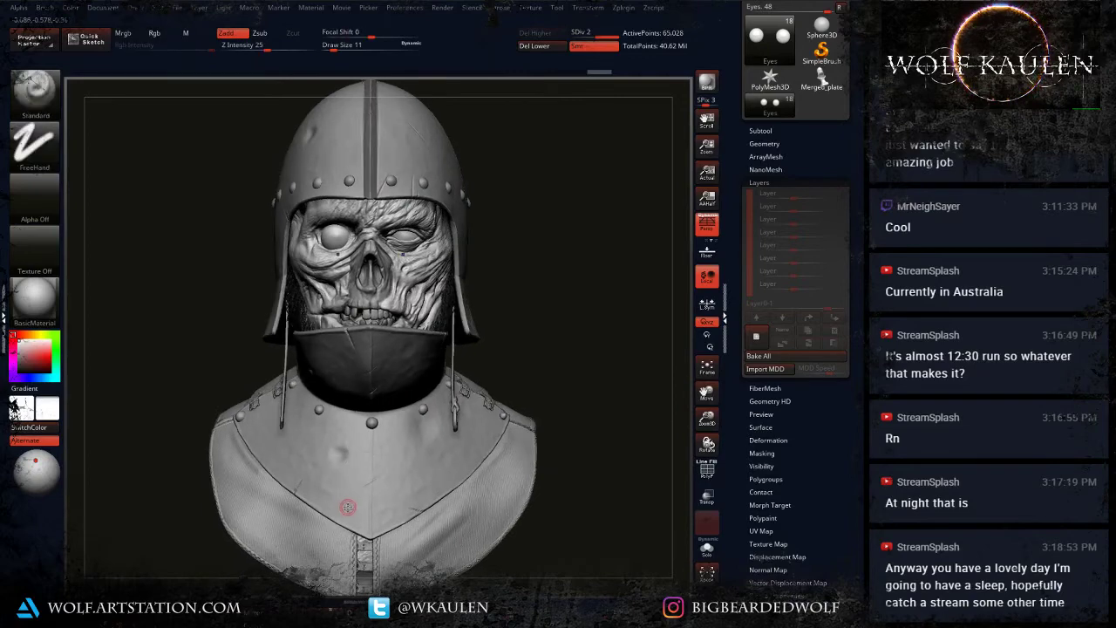
alt+right_drag(349, 513, 336, 484)
alt+right_drag(232, 142, 301, 327)
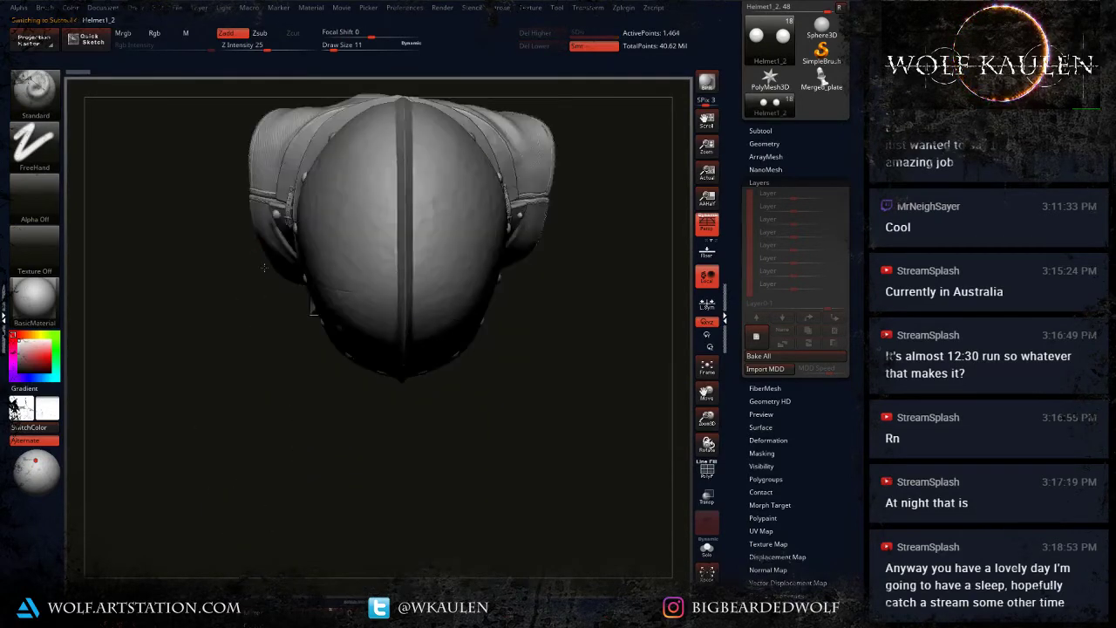
ctrl+right_drag(259, 275, 249, 332)
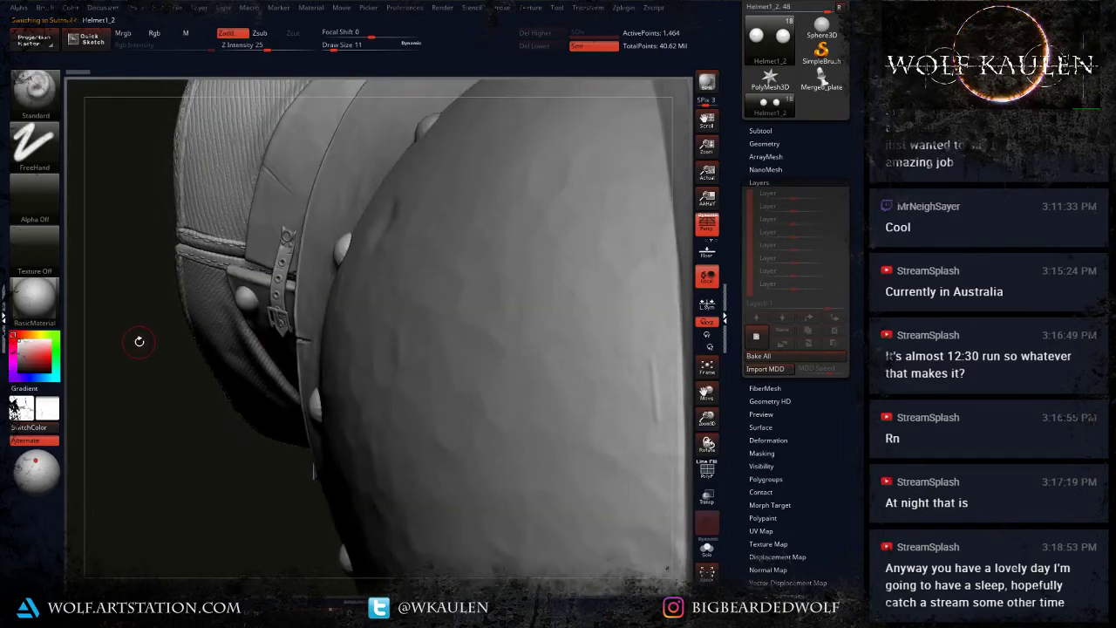
key(shift+f)
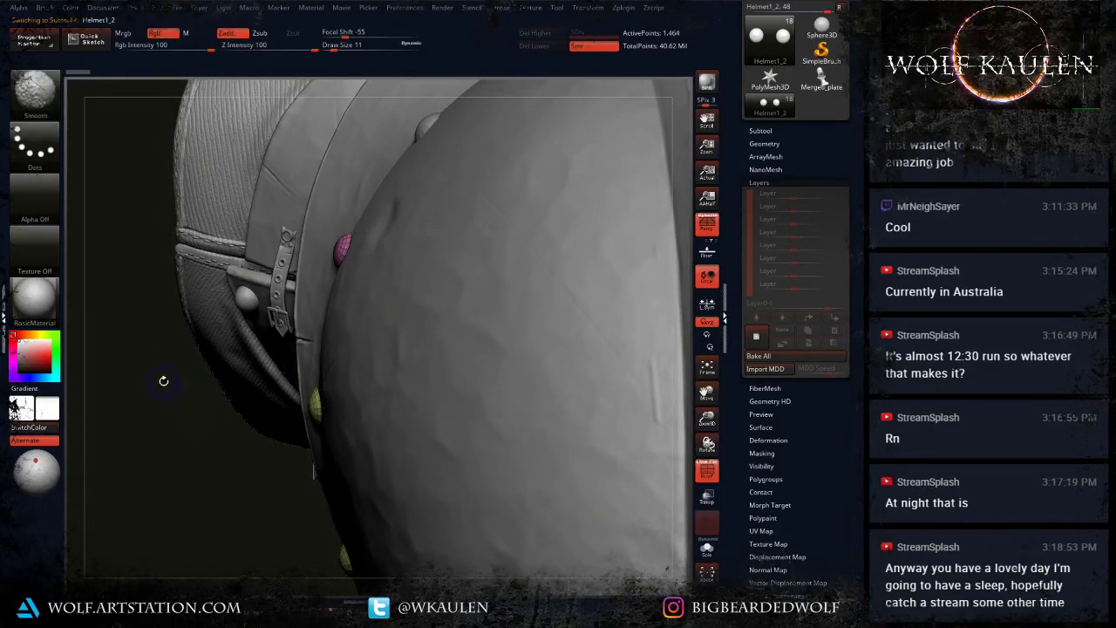
key(shift+f)
mouse_move(105, 322)
ctrl+mouse_down()
mouse_move(351, 503)
mouse_move(358, 495)
ctrl+mouse_up()
ctrl+click(205, 519)
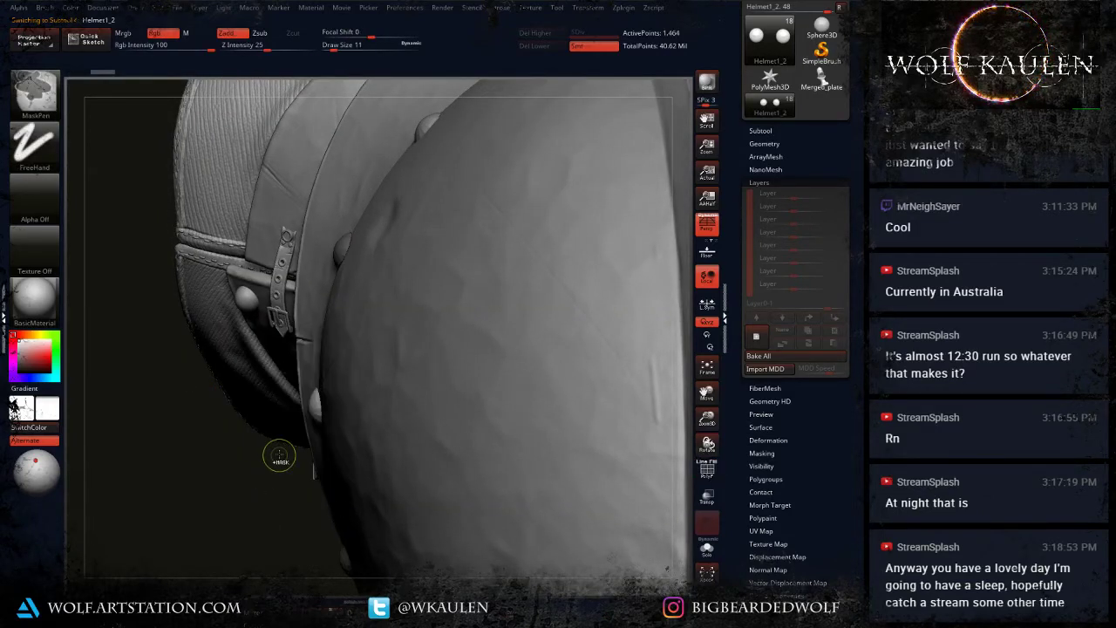
Step: Lay a horizontal Transpose line outward from the unmasked side rivet to adjust its position on the helmet
key(w)
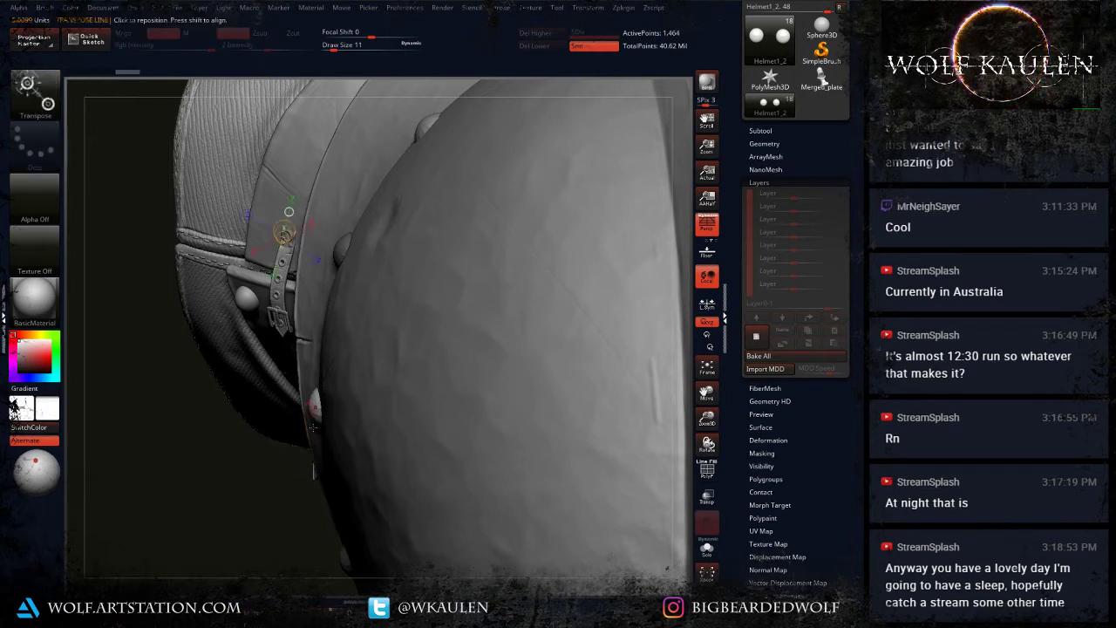
shift+drag(316, 408, 200, 408)
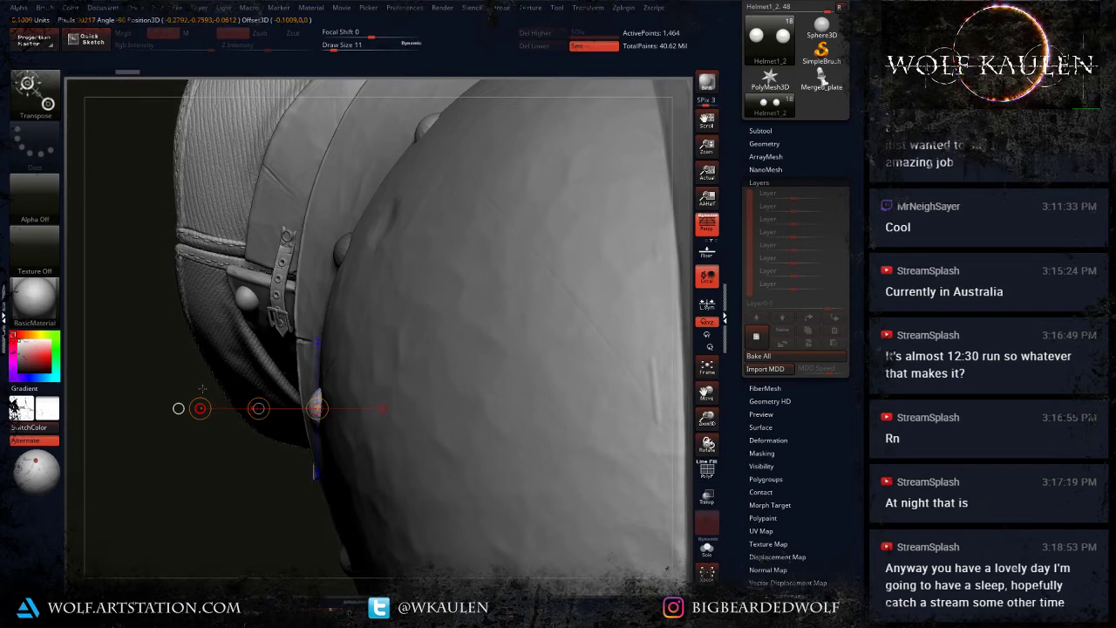
mouse_move(202, 387)
mouse_down()
mouse_move(189, 329)
mouse_move(199, 382)
mouse_up()
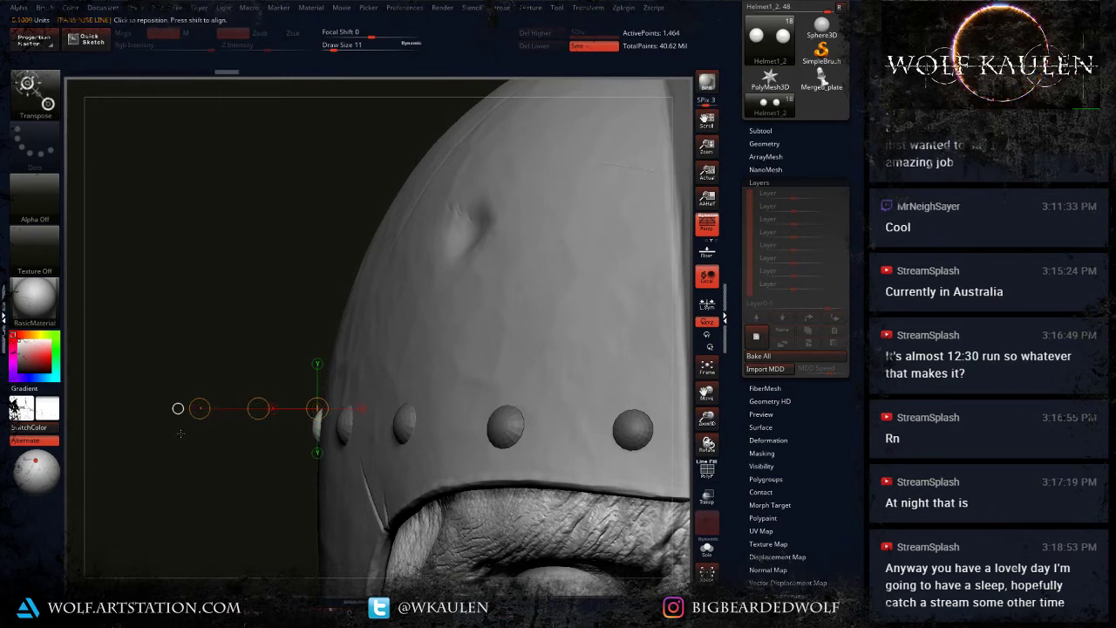
drag(180, 433, 301, 427)
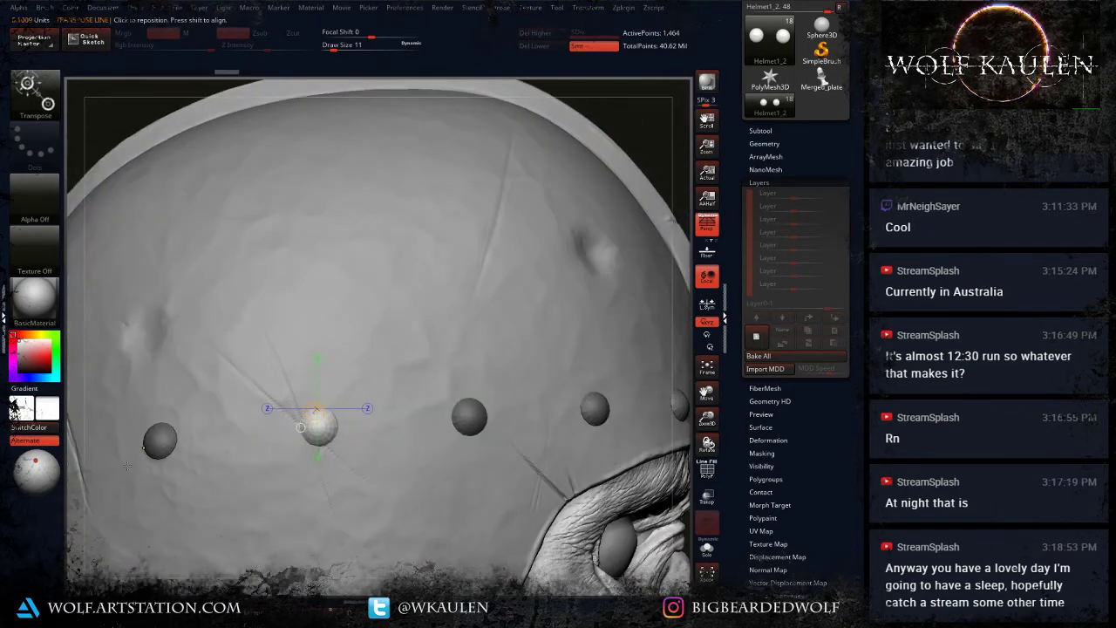
Step: Isolate the neighbouring side rivet with a mask, reposition it against the helmet surface and return to Draw mode
ctrl+click(152, 445)
alt+right_drag(162, 445, 396, 416)
drag(312, 439, 318, 471)
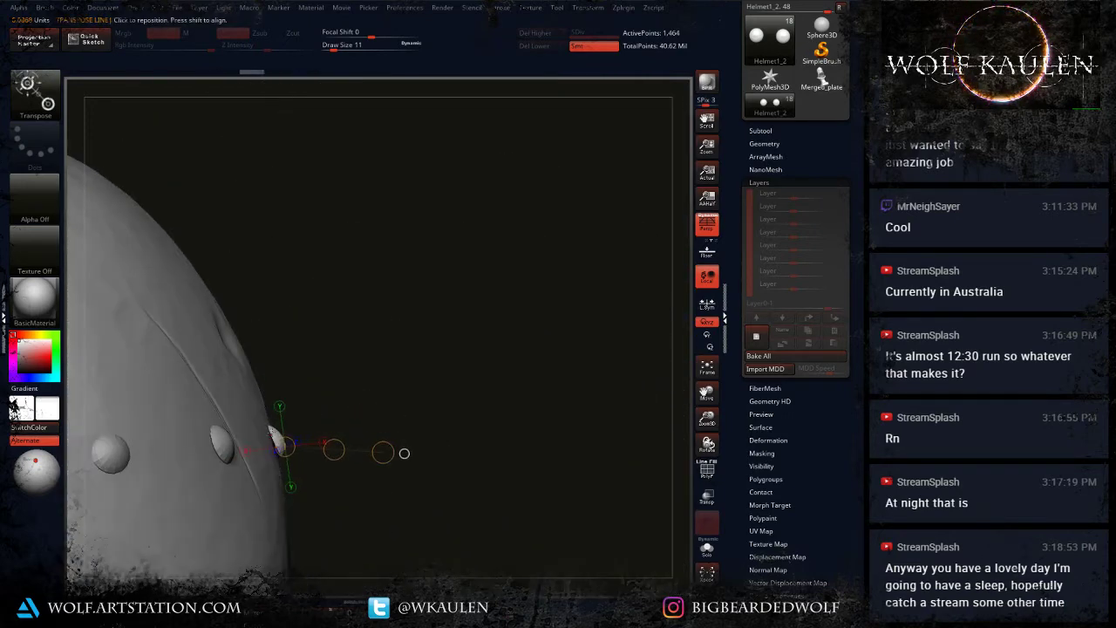
mouse_move(273, 430)
mouse_down()
mouse_move(288, 473)
mouse_move(317, 489)
mouse_up()
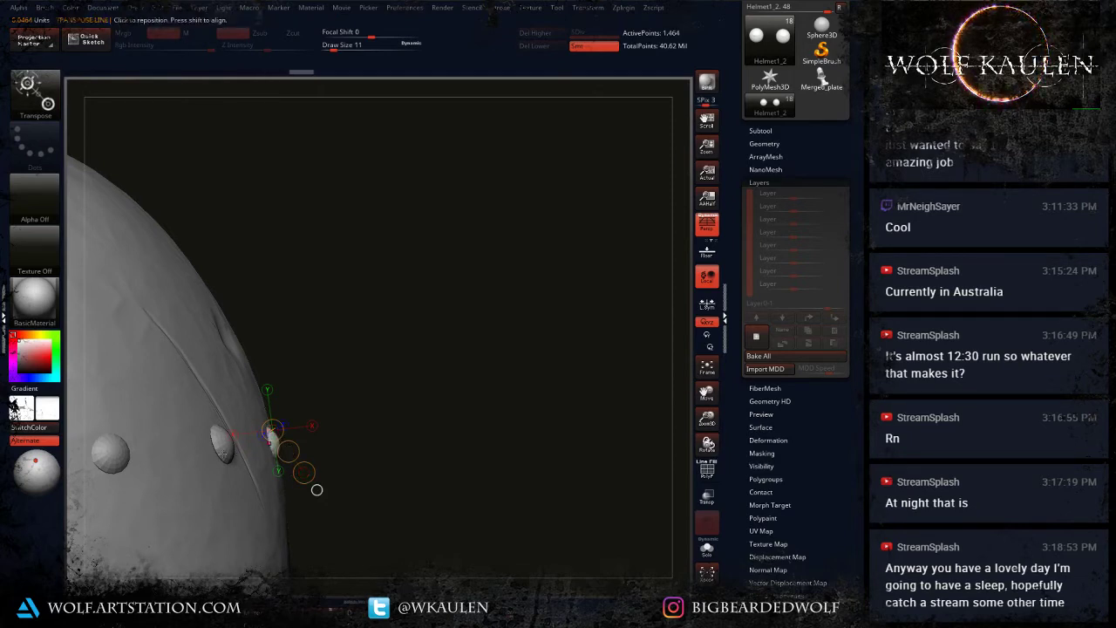
drag(289, 451, 308, 438)
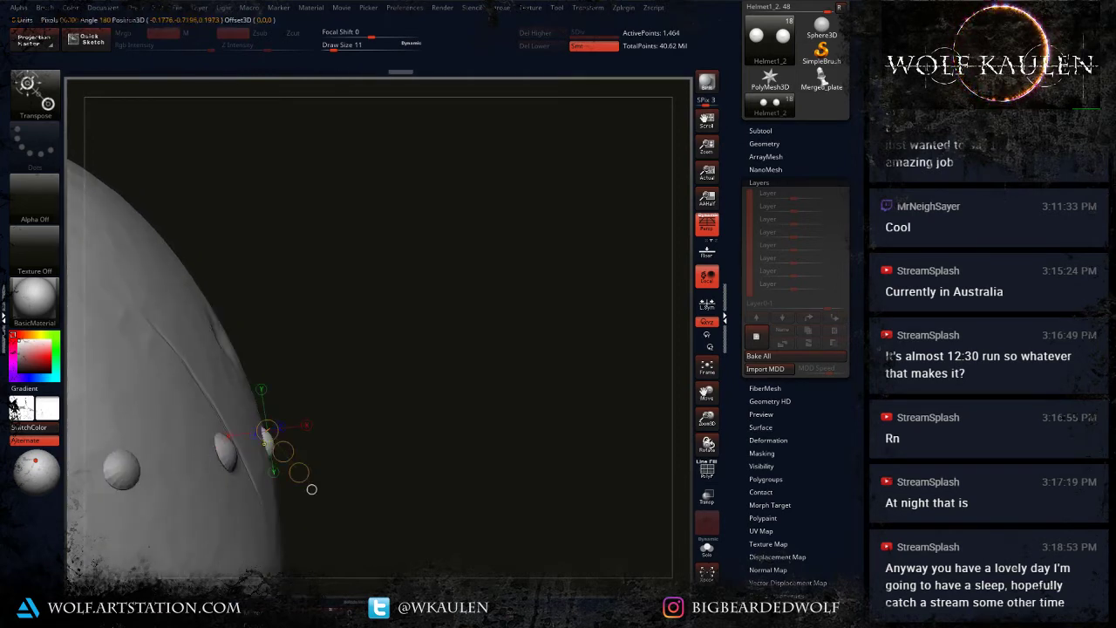
key(q)
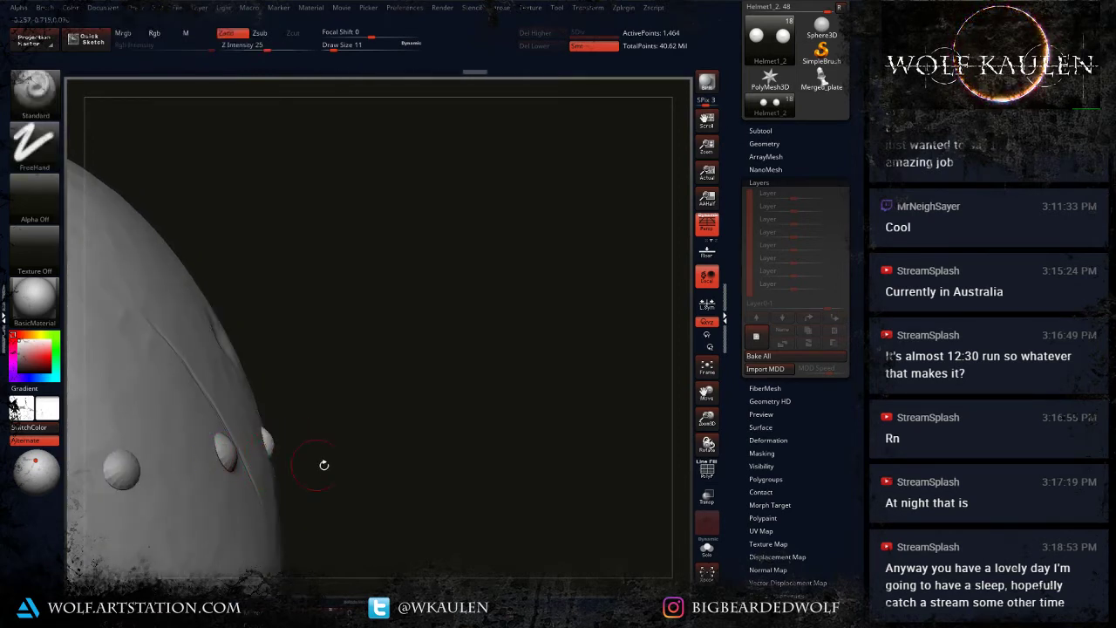
Step: Isolate a rivet toward the back on the helmet's other side and move it vertically into line with its neighbours
drag(324, 465, 96, 427)
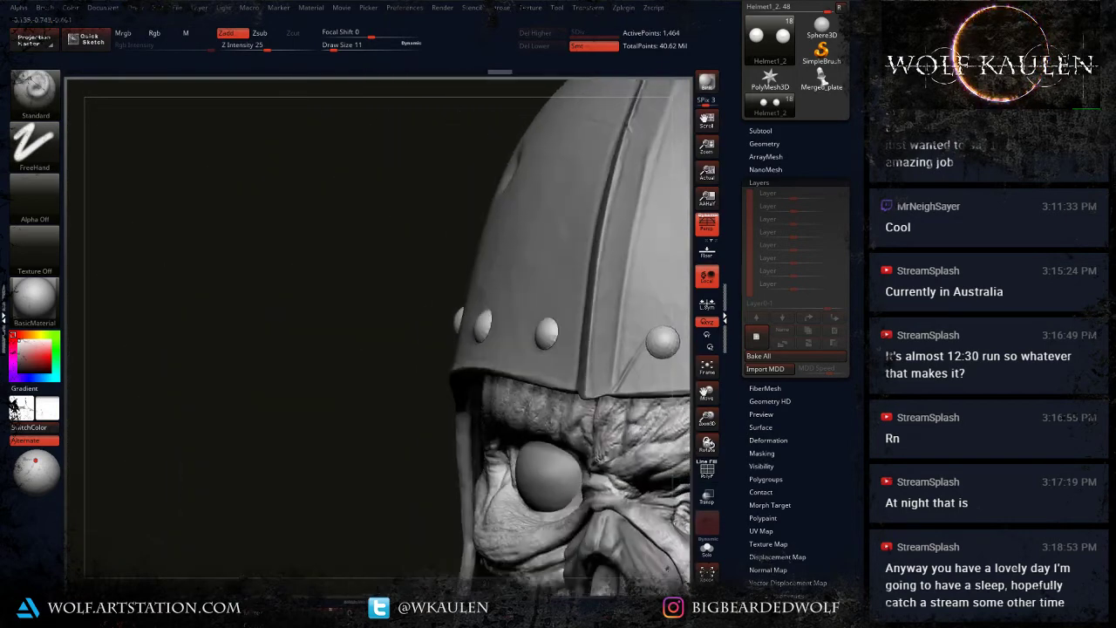
alt+drag(627, 444, 90, 482)
drag(614, 392, 533, 469)
alt+drag(533, 360, 421, 425)
drag(590, 325, 523, 430)
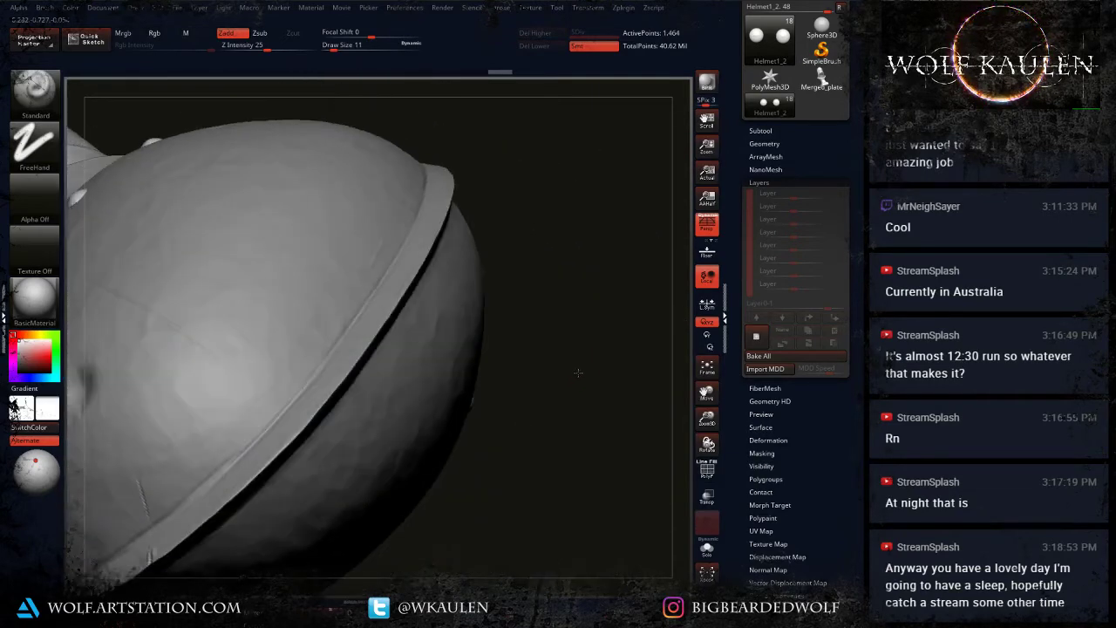
mouse_move(578, 373)
mouse_down()
mouse_move(394, 456)
mouse_move(416, 462)
mouse_move(493, 410)
mouse_move(476, 314)
mouse_up()
ctrl+click(493, 401)
key(w)
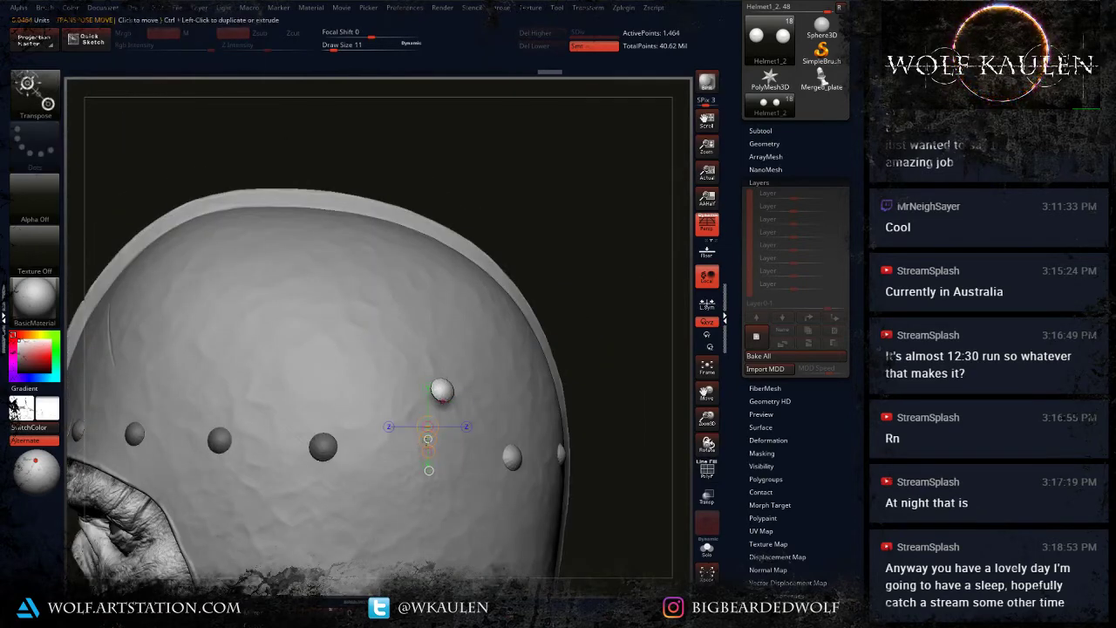
drag(429, 435, 424, 475)
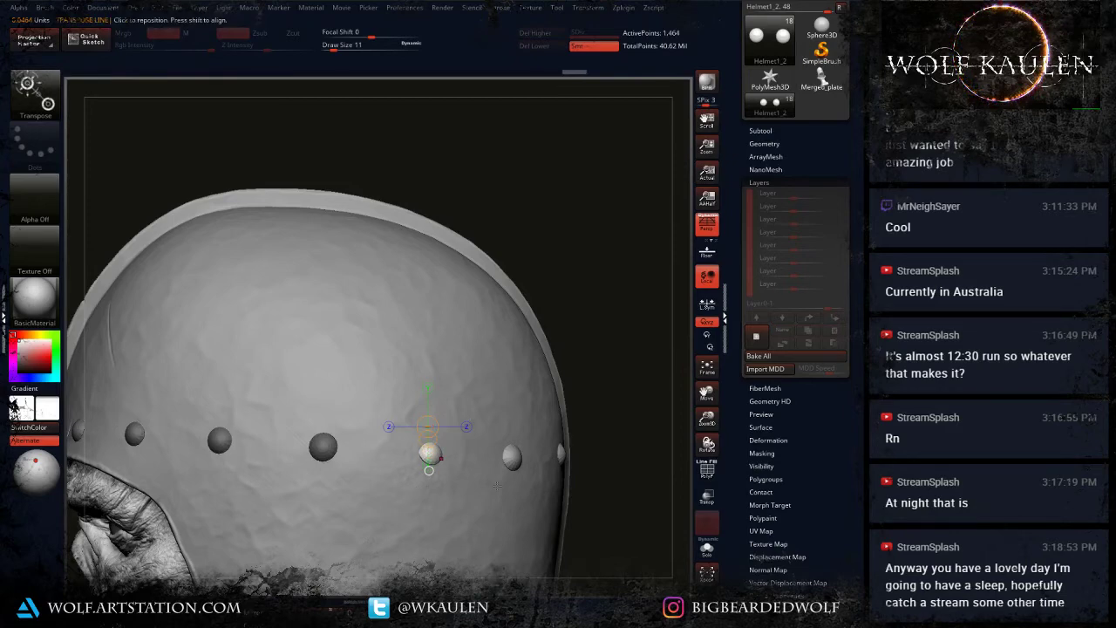
Step: Nudge the isolated rear rivet with short Transpose moves so it sits slightly off the row against the helmet surface
drag(588, 482, 195, 405)
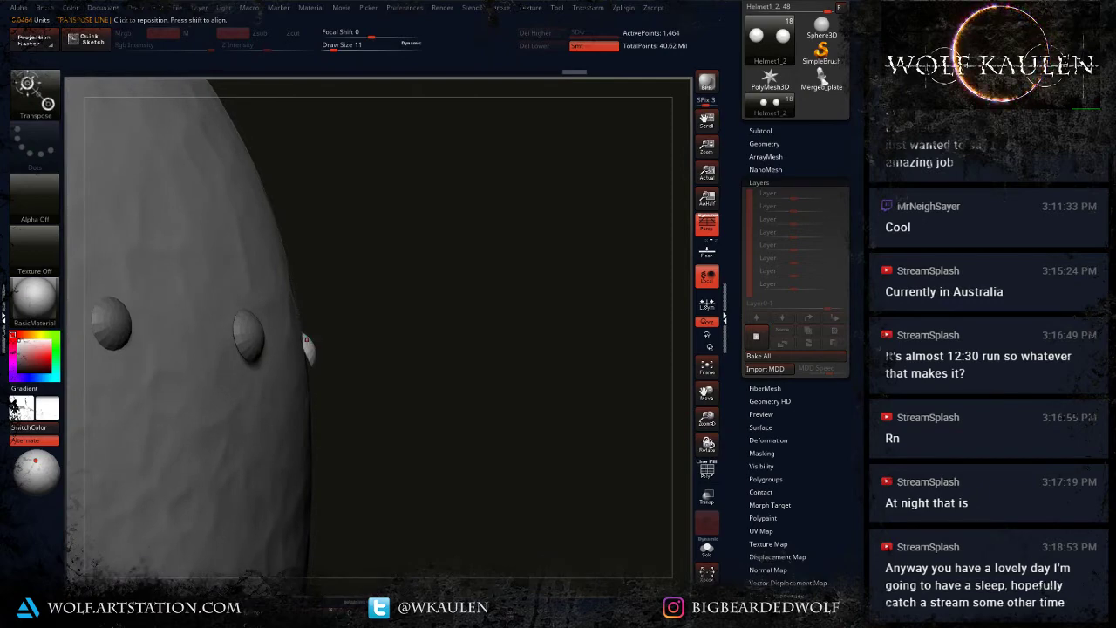
mouse_move(306, 339)
mouse_down()
mouse_move(326, 373)
mouse_move(319, 361)
mouse_up()
drag(384, 383, 137, 410)
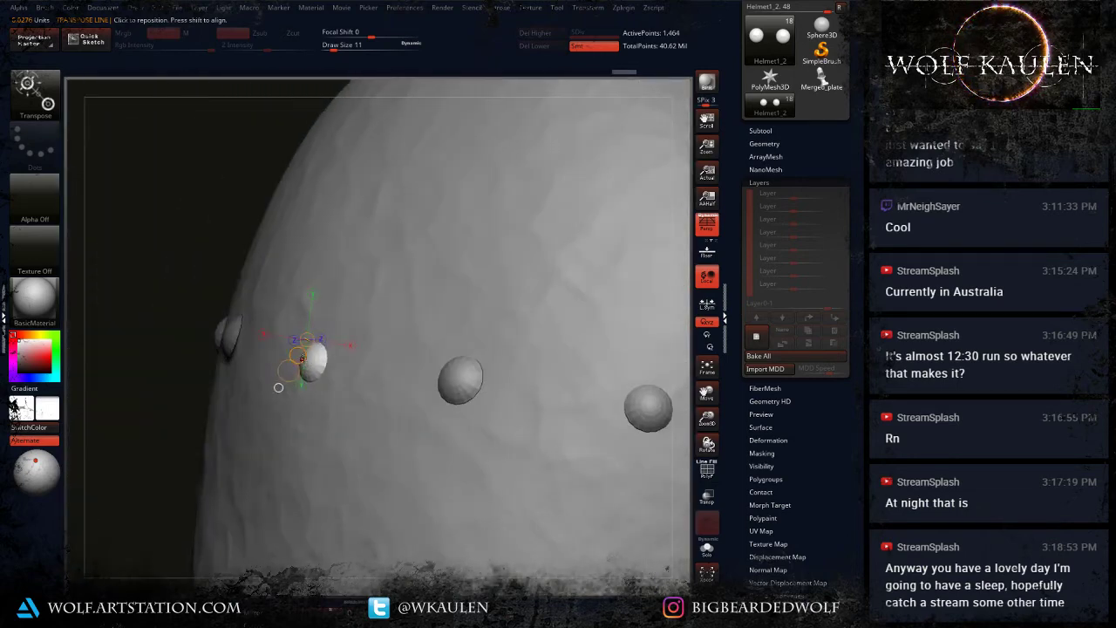
drag(298, 358, 296, 357)
drag(218, 401, 392, 397)
drag(295, 357, 288, 351)
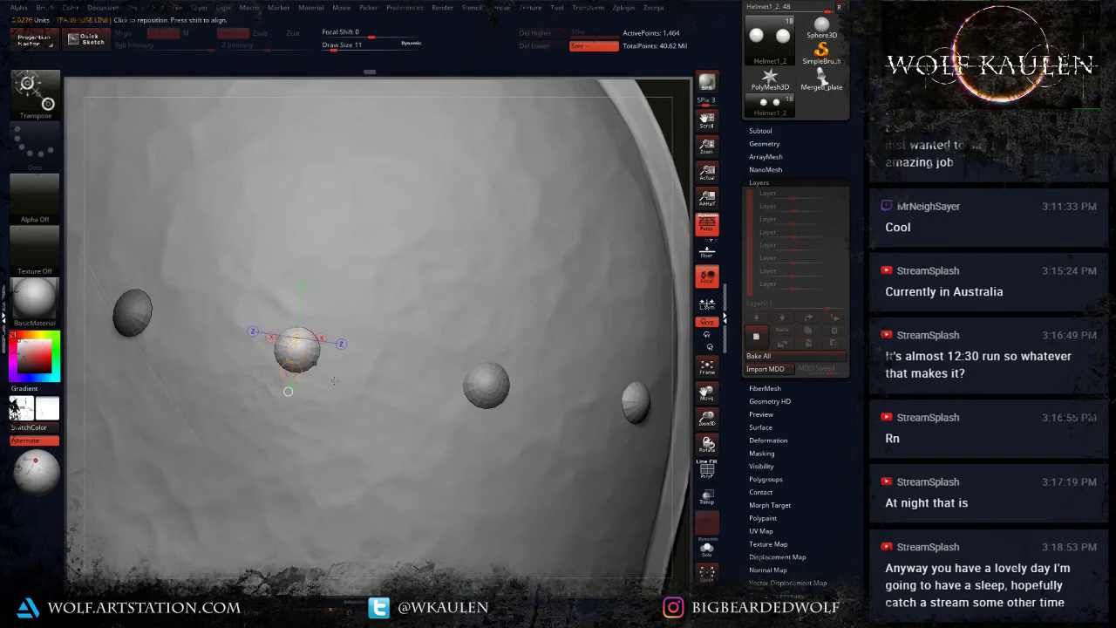
Step: Isolate another rivet behind the helmet's central ridge, adding its unmasked counterpart on the opposite side to the mask
alt+drag(290, 475, 293, 444)
alt+right_drag(293, 443, 295, 383)
right_drag(349, 375, 260, 368)
ctrl+click(271, 361)
click(271, 361)
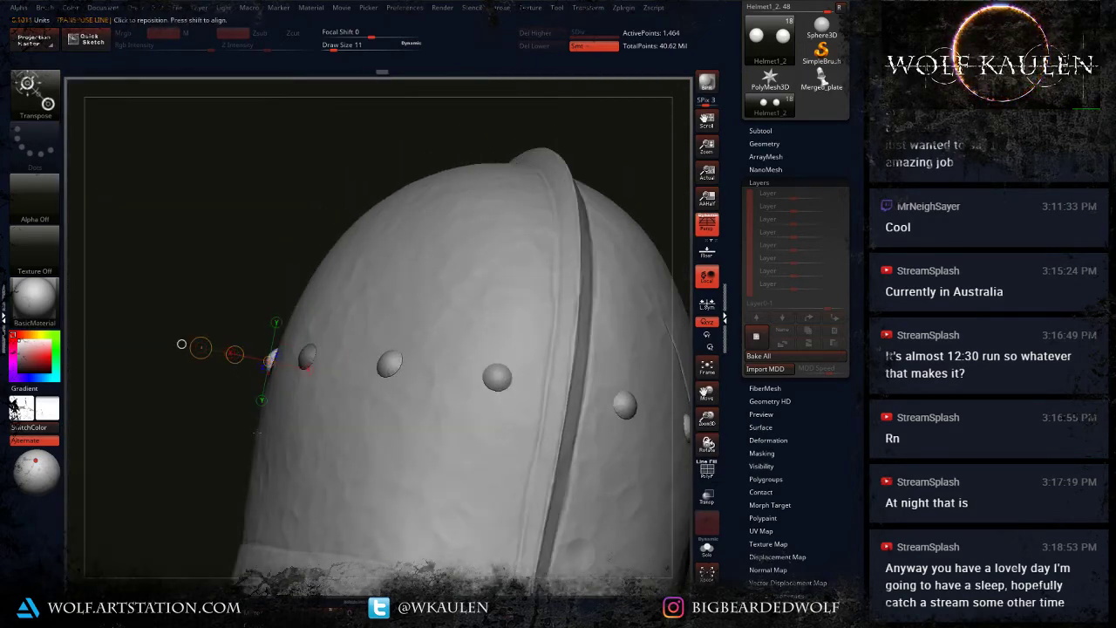
alt+right_drag(452, 464, 620, 520)
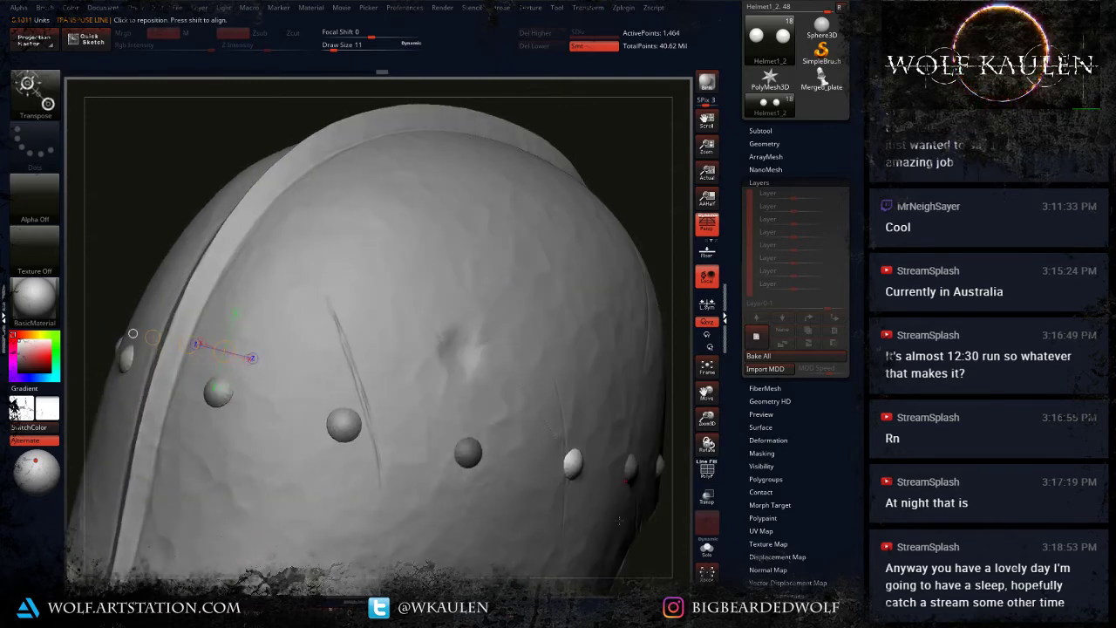
mouse_move(682, 163)
ctrl+mouse_down()
mouse_move(529, 486)
mouse_move(515, 568)
ctrl+mouse_up()
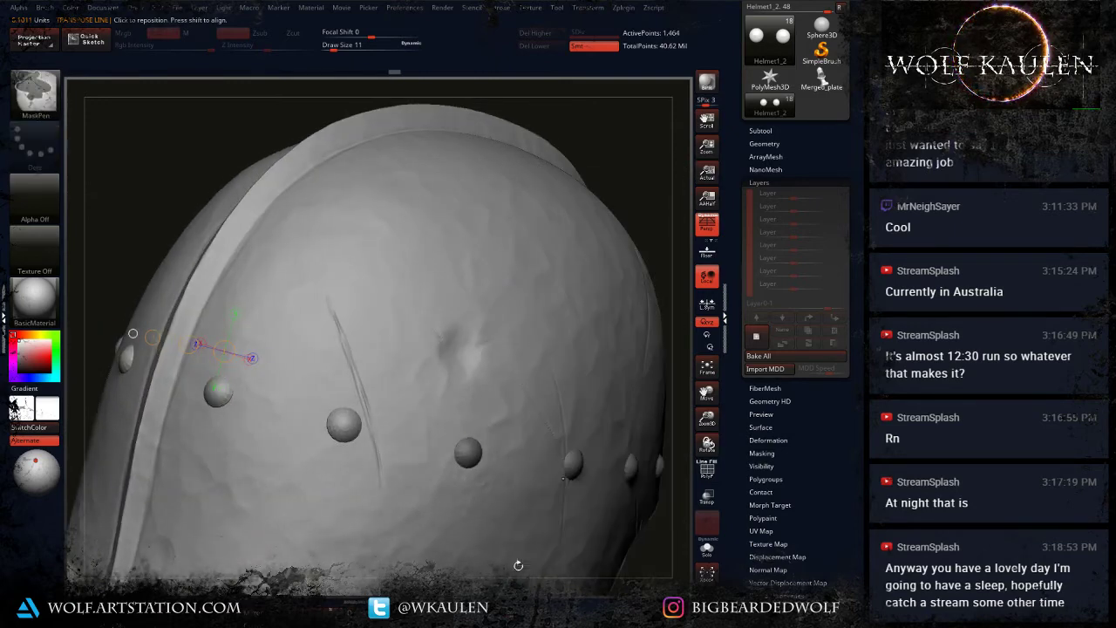
Step: Fit the isolated rear rivet against the helmet surface with short Transpose moves, undoing the first adjustment
alt+right_drag(225, 407, 595, 475)
mouse_move(346, 392)
right_down()
mouse_move(334, 433)
mouse_move(284, 414)
mouse_move(347, 375)
right_up()
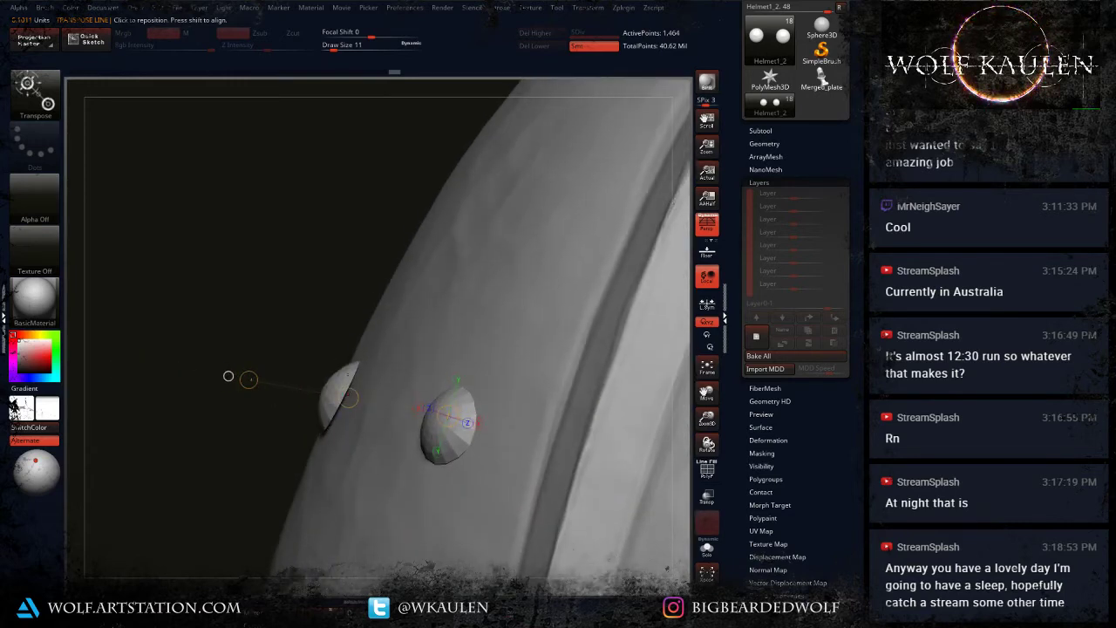
mouse_move(352, 366)
mouse_down()
mouse_move(322, 425)
mouse_move(336, 429)
mouse_move(314, 428)
mouse_up()
key(ctrl+z)
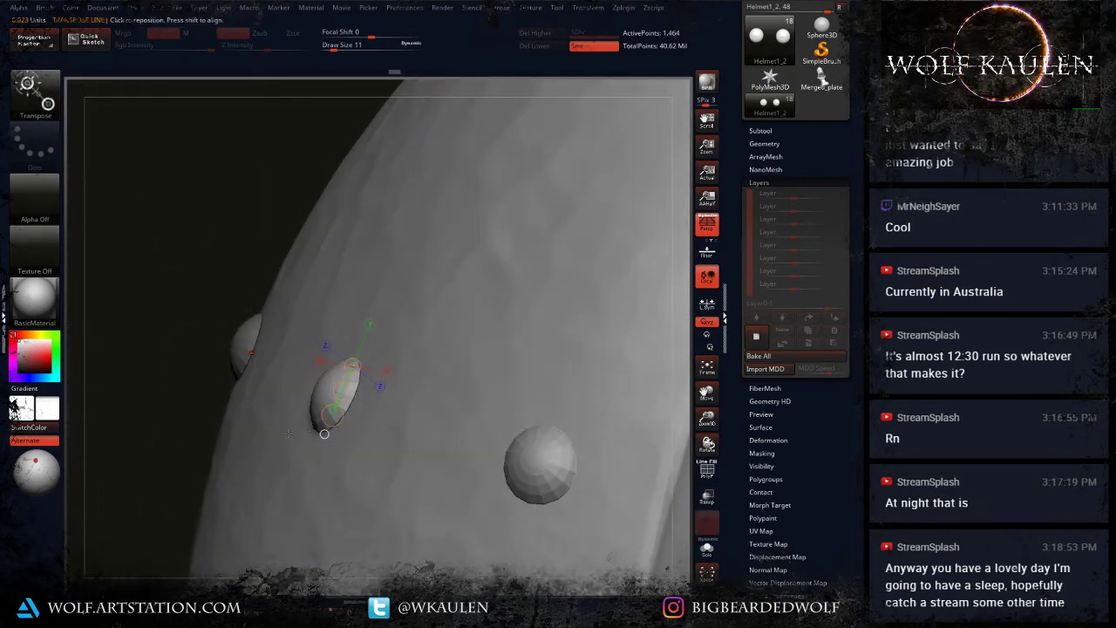
mouse_move(221, 421)
mouse_down()
mouse_move(356, 412)
mouse_move(331, 455)
mouse_up()
right_drag(345, 450, 272, 450)
drag(338, 451, 354, 429)
right_drag(279, 441, 343, 410)
drag(341, 406, 337, 468)
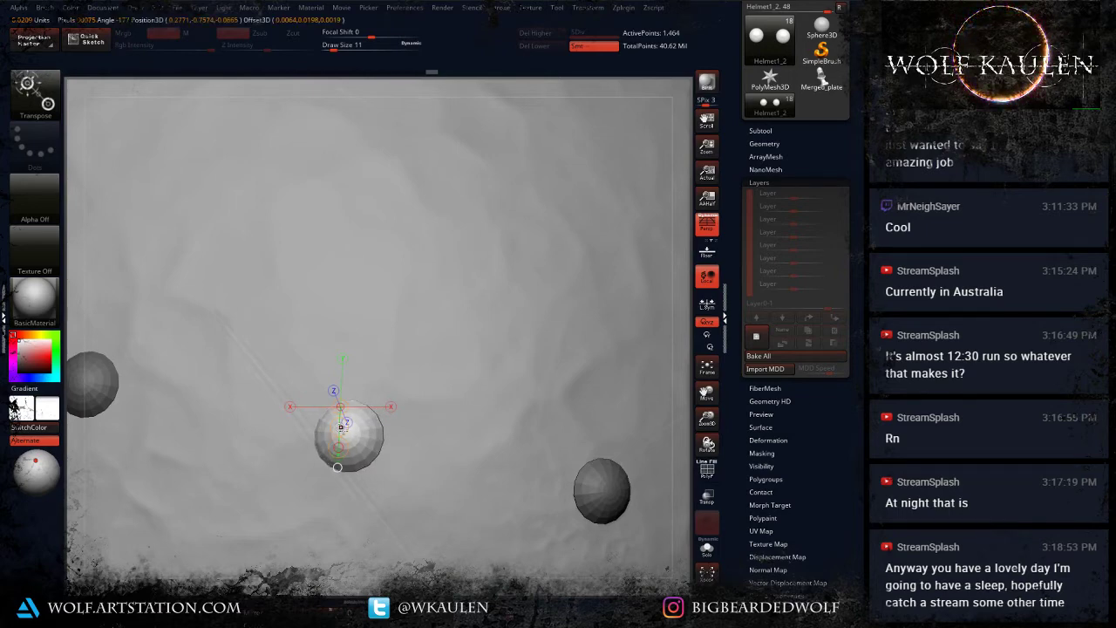
Step: Return to Draw mode and examine the alignment of the rivet row from the helmet's side, front and back
alt+right_drag(340, 427, 414, 588)
drag(402, 602, 403, 553)
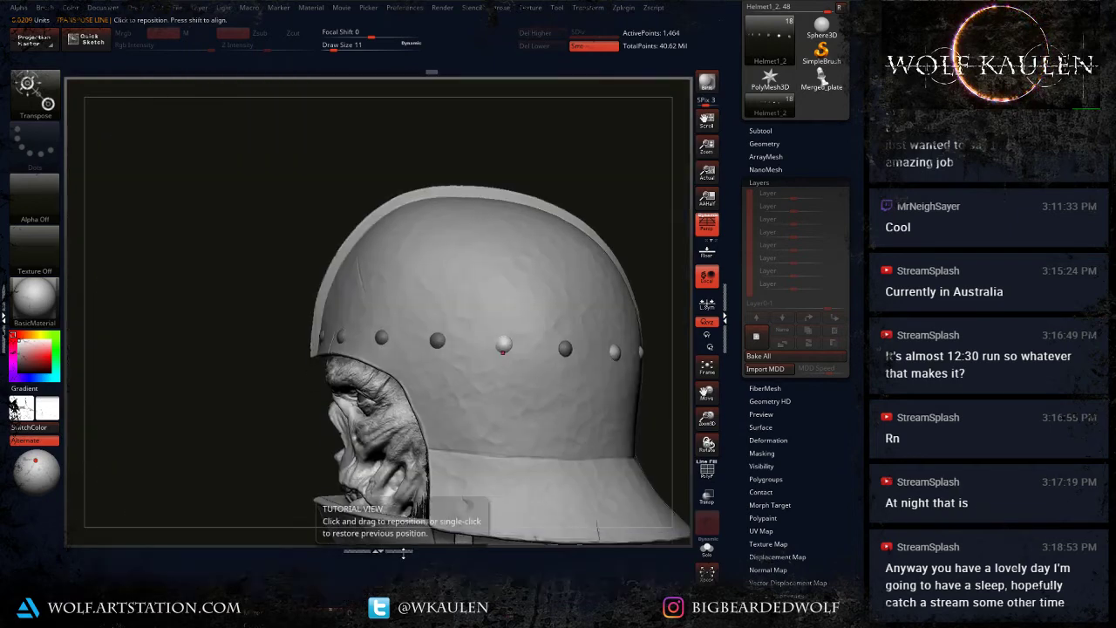
click(412, 552)
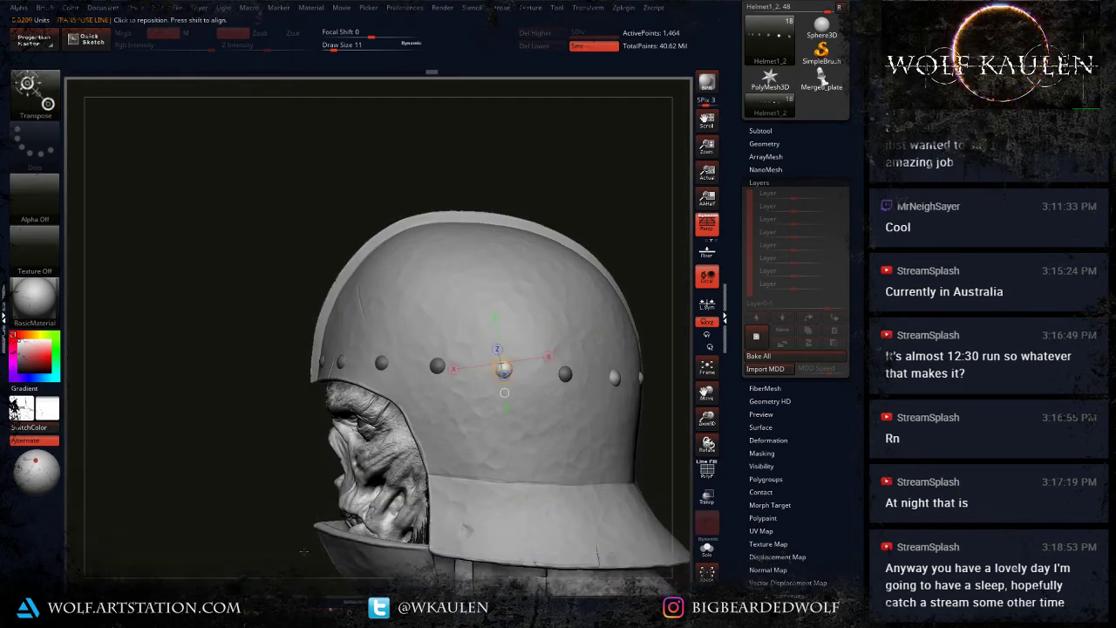
right_drag(304, 551, 303, 551)
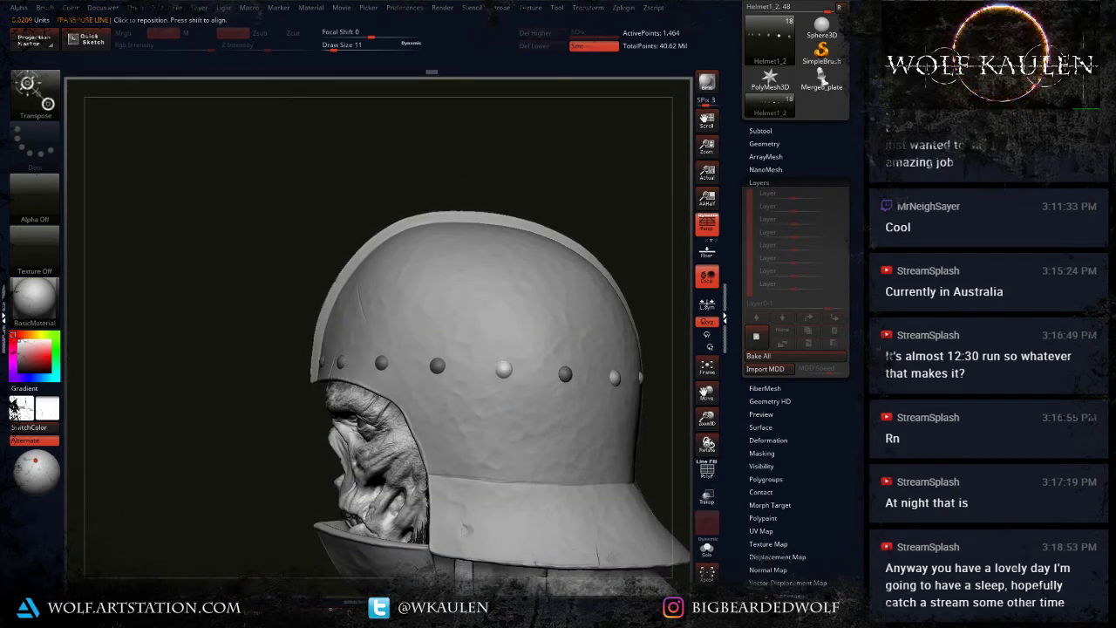
key(q)
drag(177, 418, 360, 410)
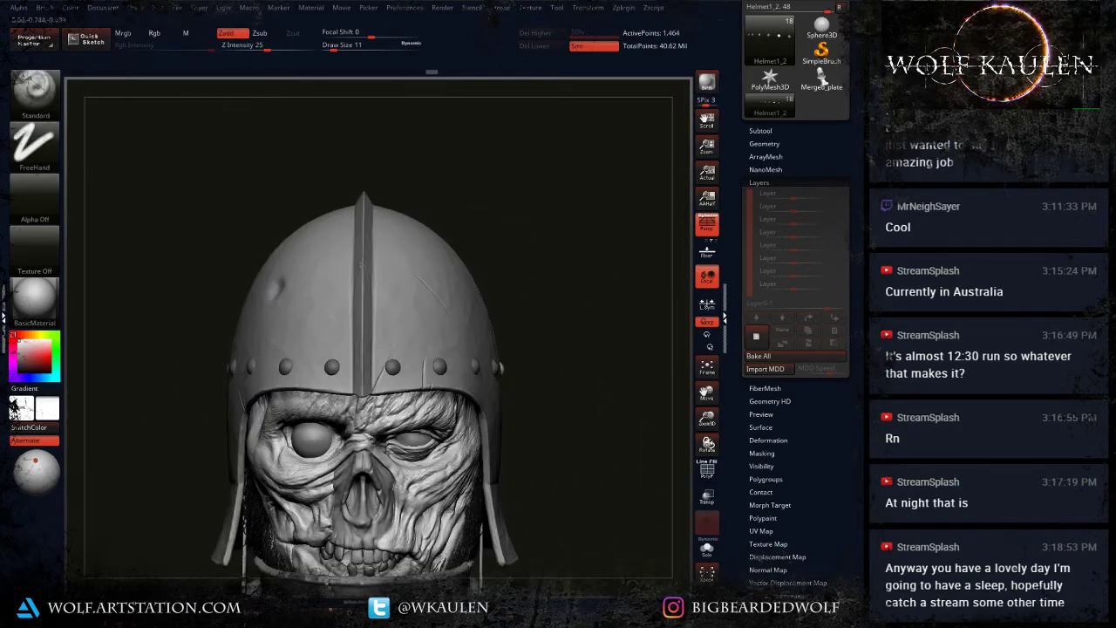
drag(363, 263, 383, 272)
mouse_move(170, 453)
mouse_down()
mouse_move(410, 451)
mouse_move(400, 451)
mouse_up()
alt+drag(317, 456, 107, 458)
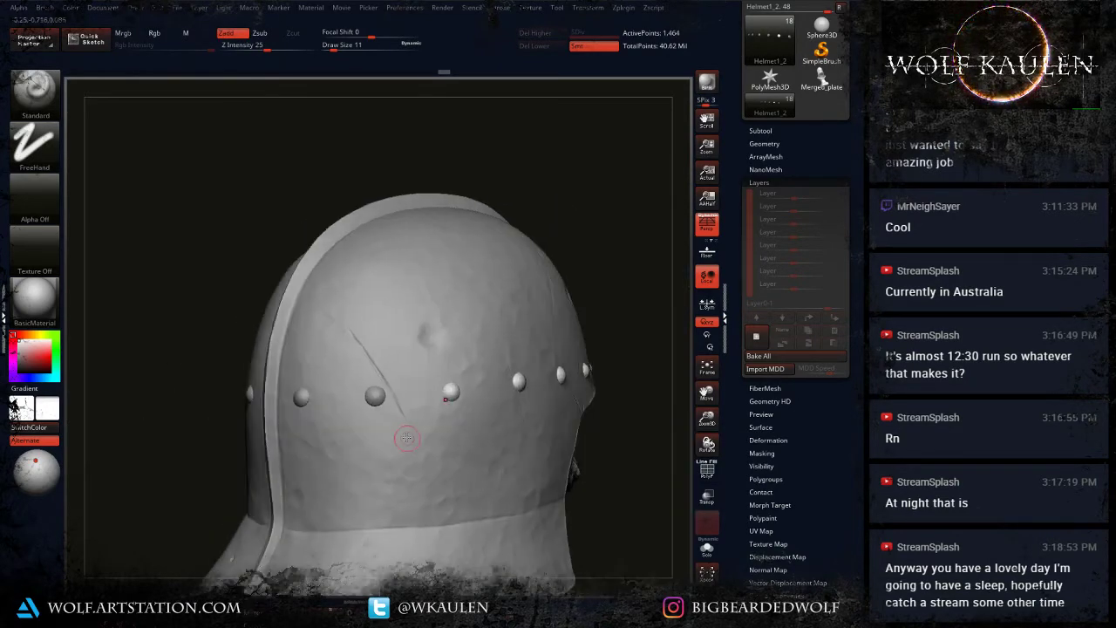
Step: Make the Helmet1_2 rivets the active subtool and open the subtool list
alt+click(376, 399)
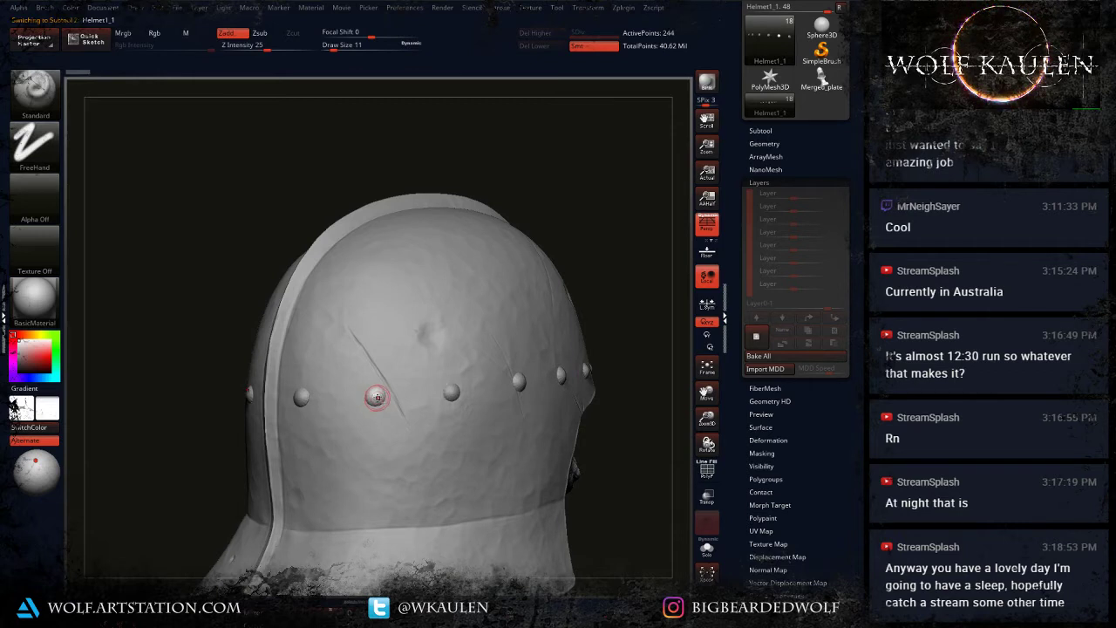
alt+click(301, 398)
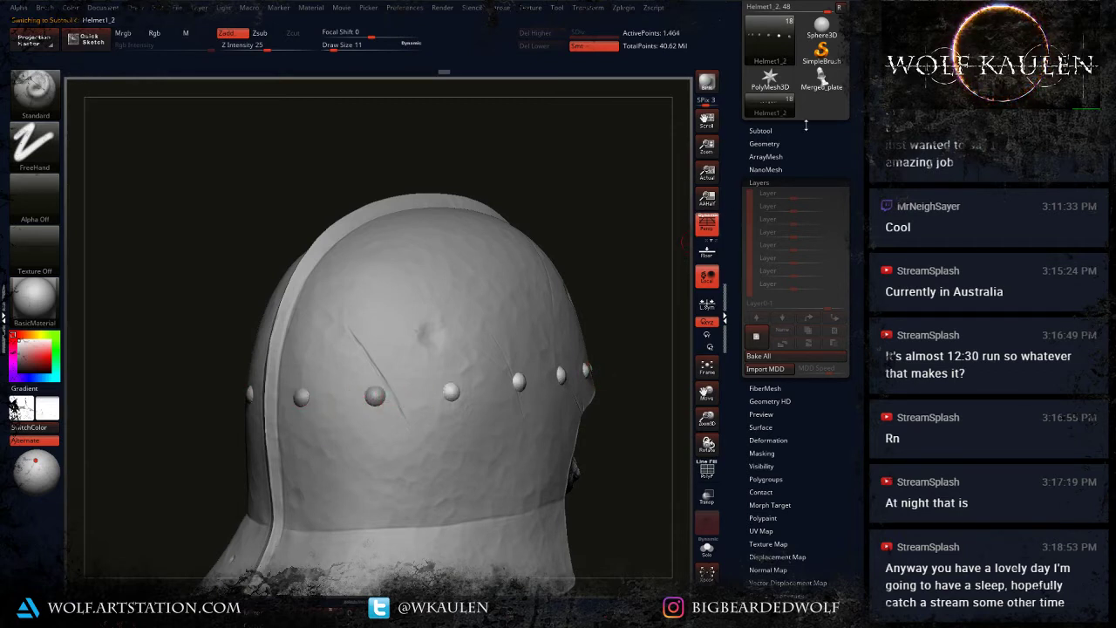
click(766, 132)
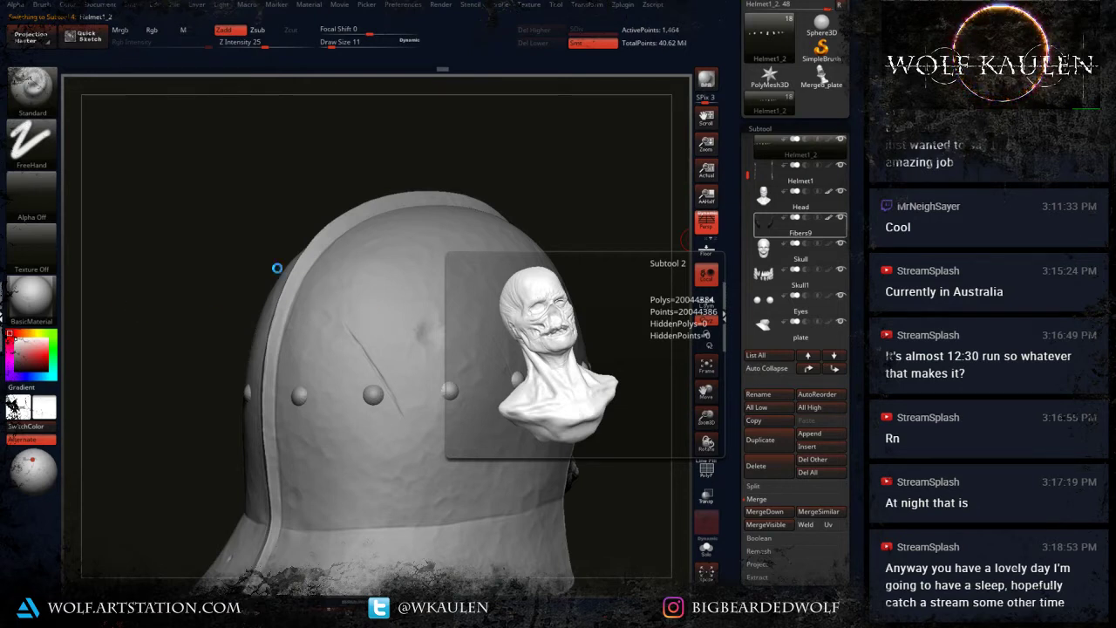
mouse_move(387, 7)
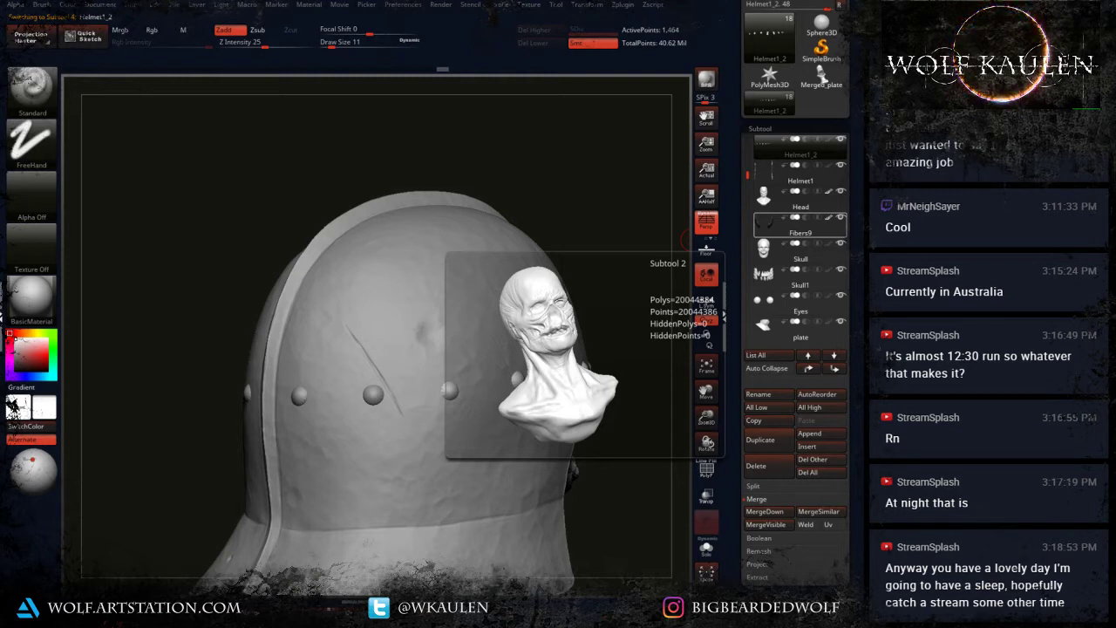
mouse_move(499, 3)
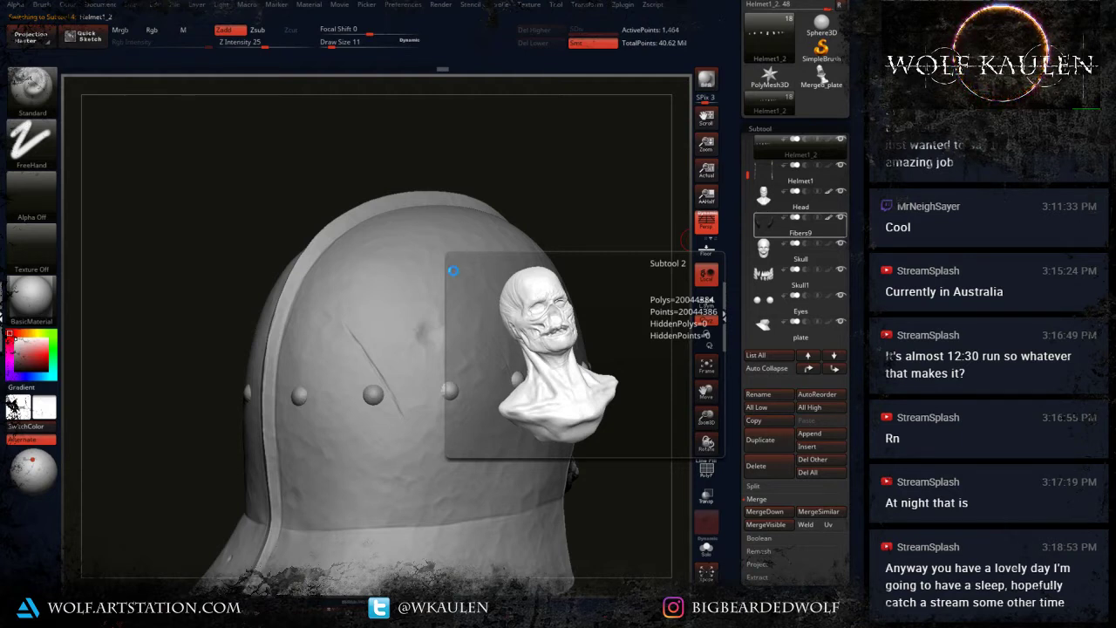
mouse_move(249, 14)
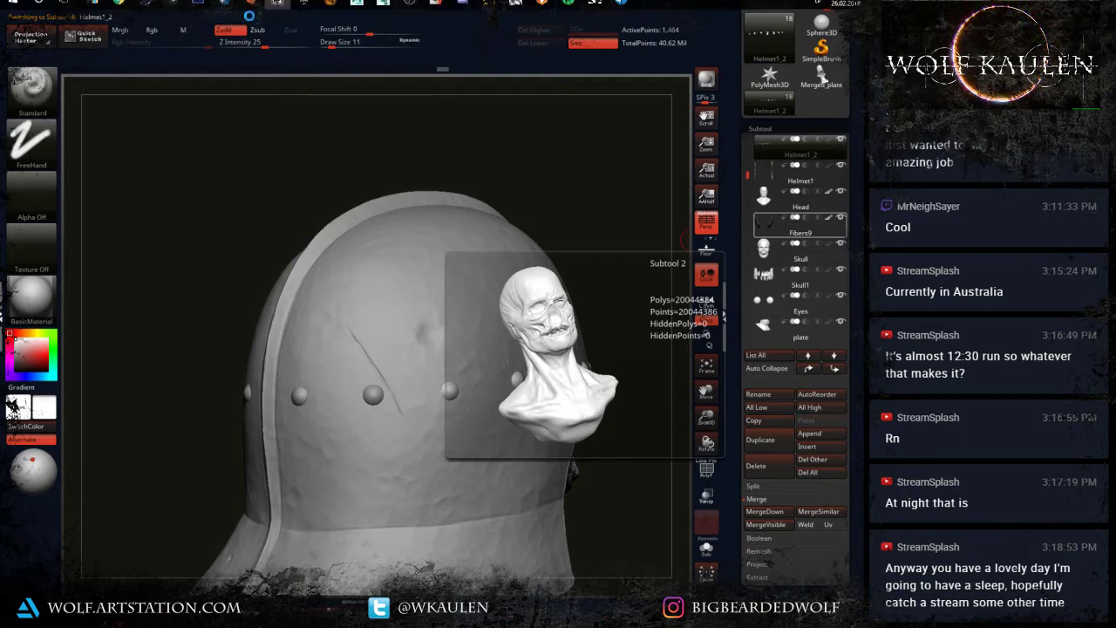
click(410, 6)
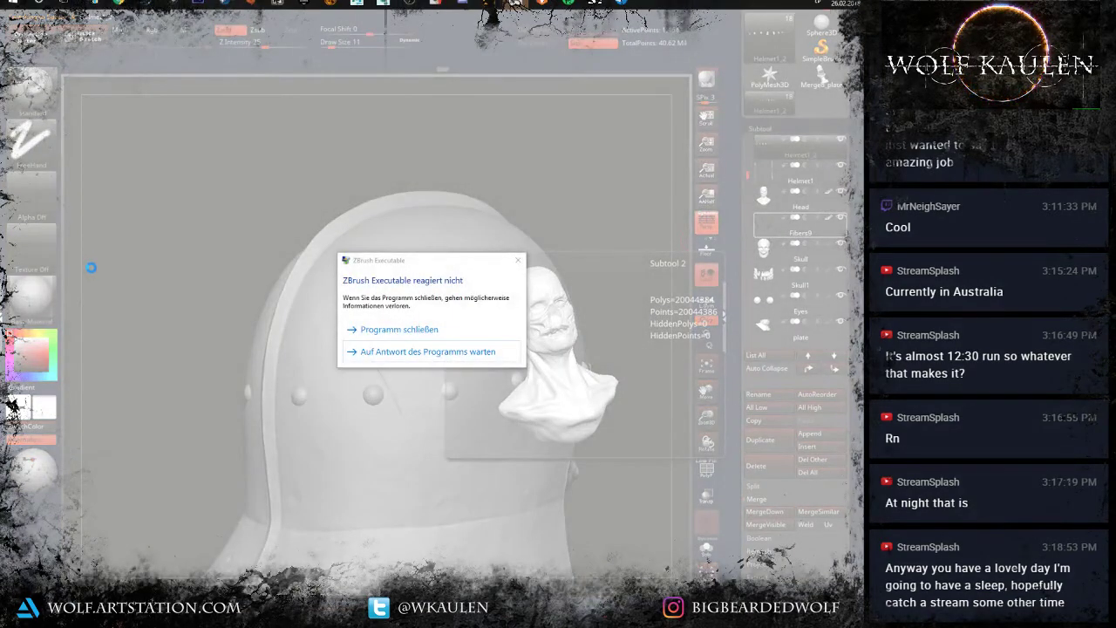
click(422, 352)
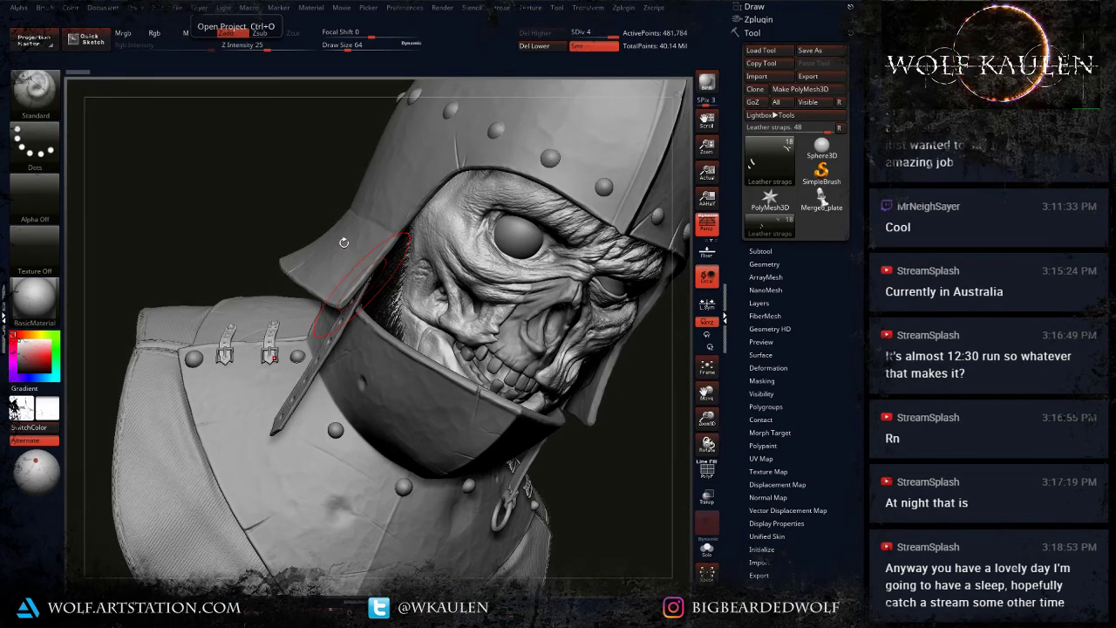
Step: Check which subtools the rear helmet rivets belong to and make Helmet1_1 active with the subtool list open
right_drag(228, 251, 157, 253)
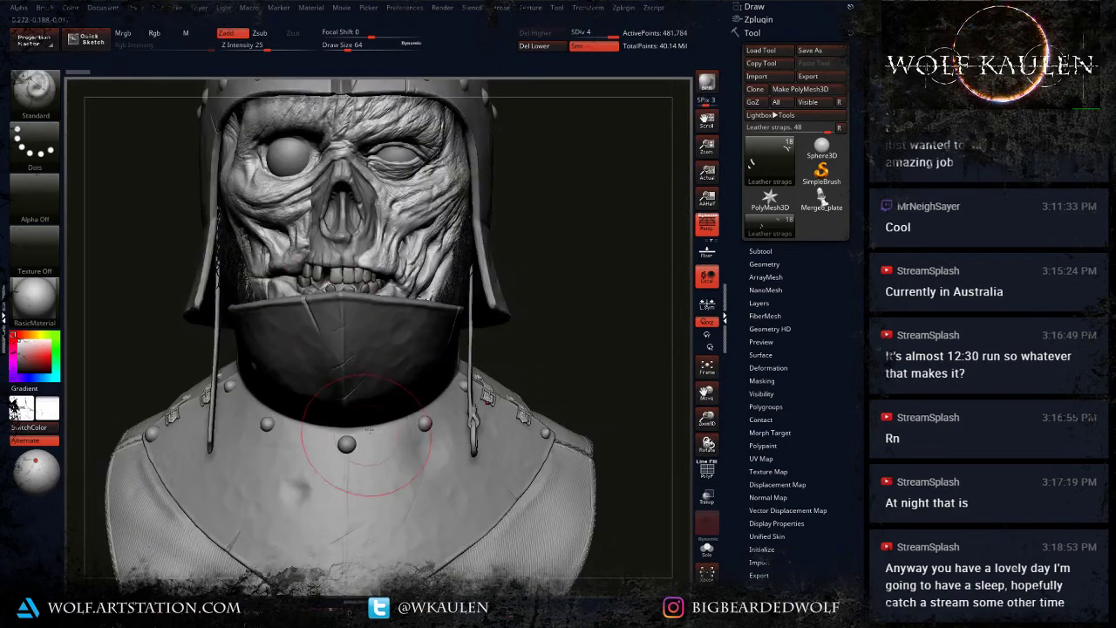
alt+right_drag(329, 306, 323, 357)
right_drag(229, 314, 369, 301)
alt+right_drag(253, 292, 383, 434)
right_drag(316, 340, 295, 400)
drag(295, 399, 347, 432)
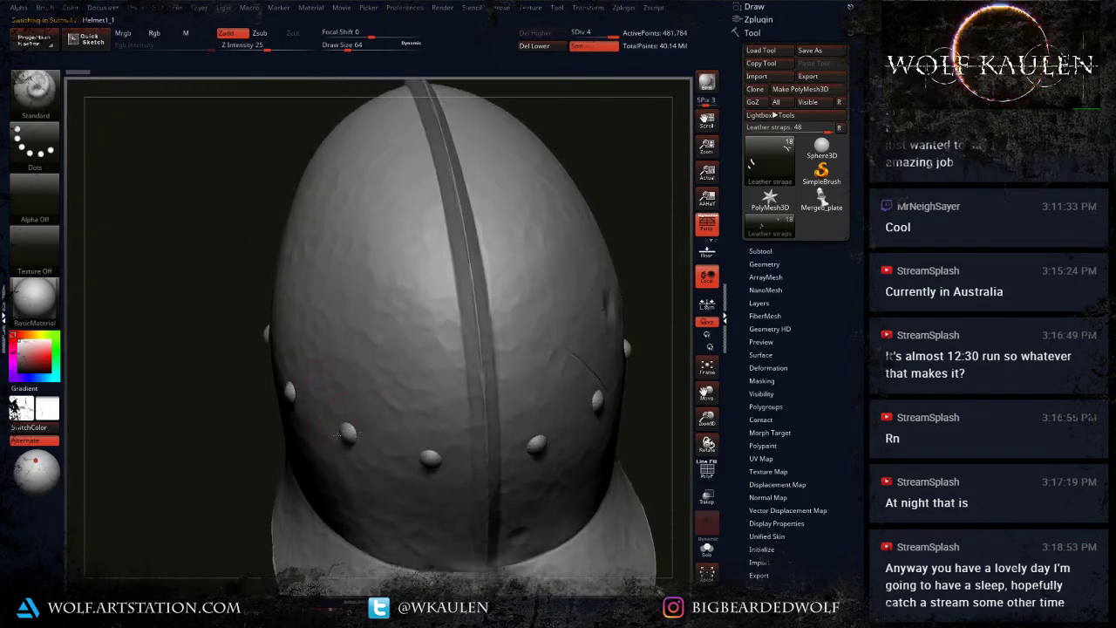
alt+click(346, 434)
mouse_move(342, 434)
right_down()
mouse_move(322, 333)
mouse_move(307, 346)
mouse_move(383, 402)
right_up()
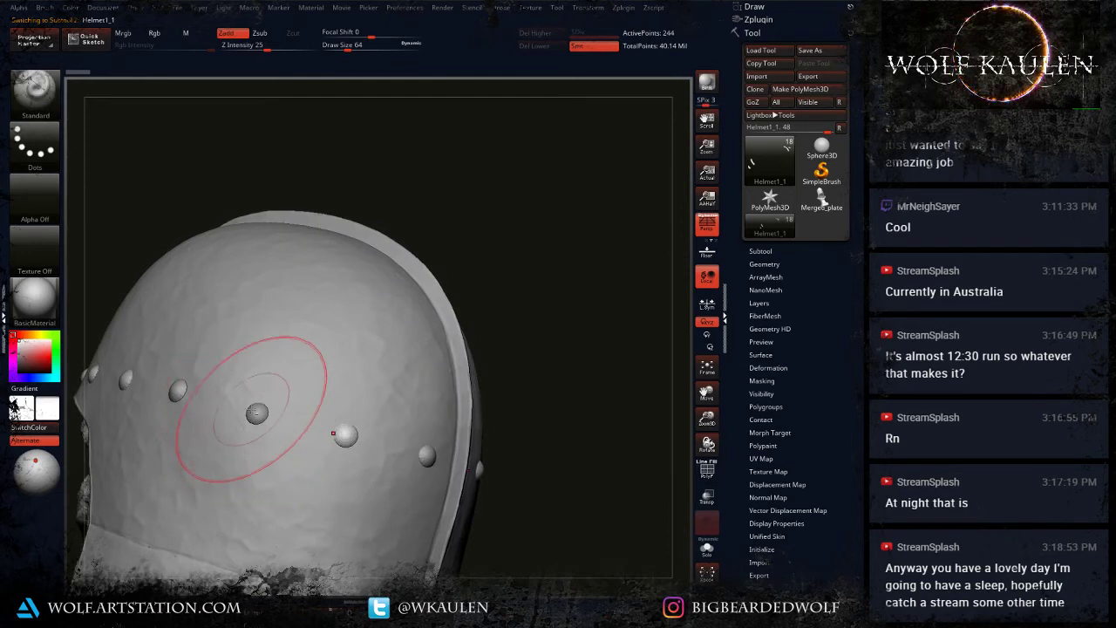
alt+click(255, 412)
click(762, 250)
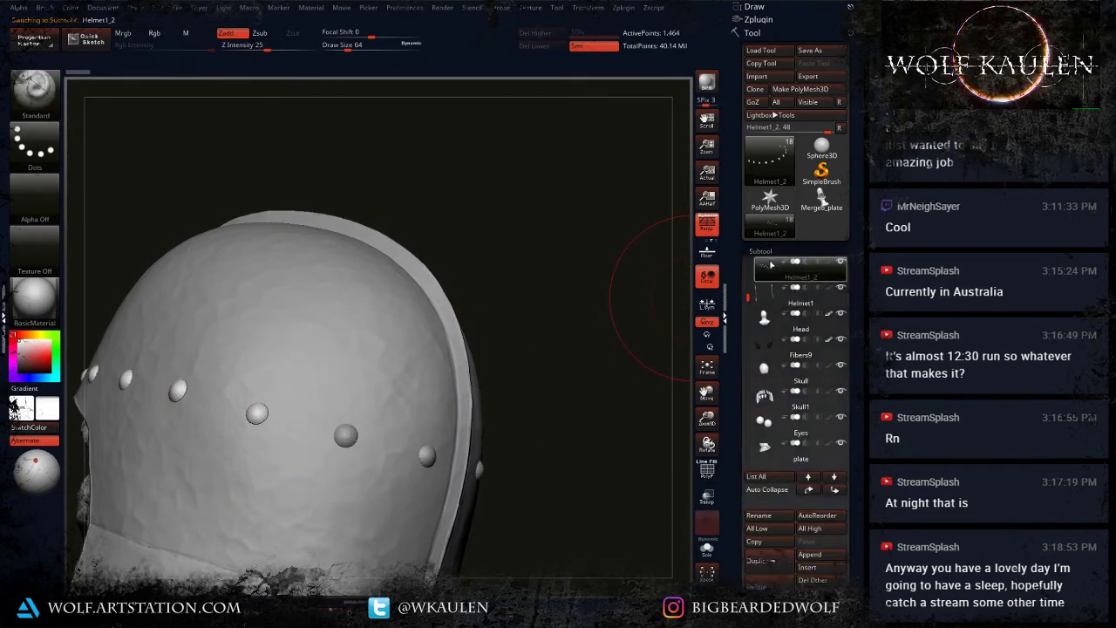
alt+click(345, 436)
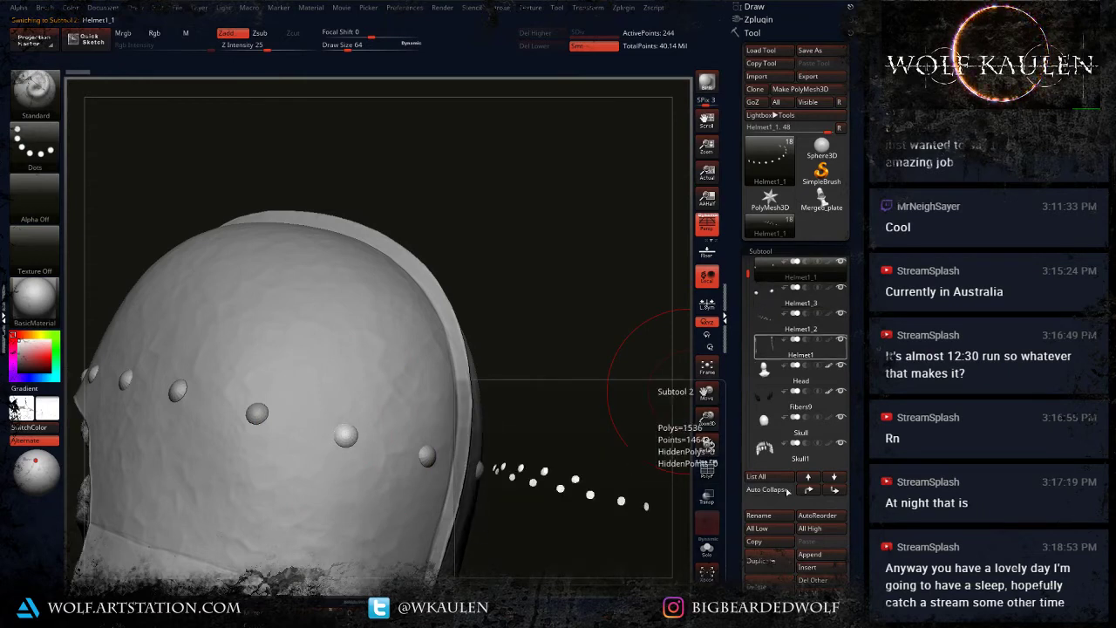
Step: Merge the Helmet1_1 rivets down with the Helmet1_3 and Helmet1_2 rivet subtools
click(768, 617)
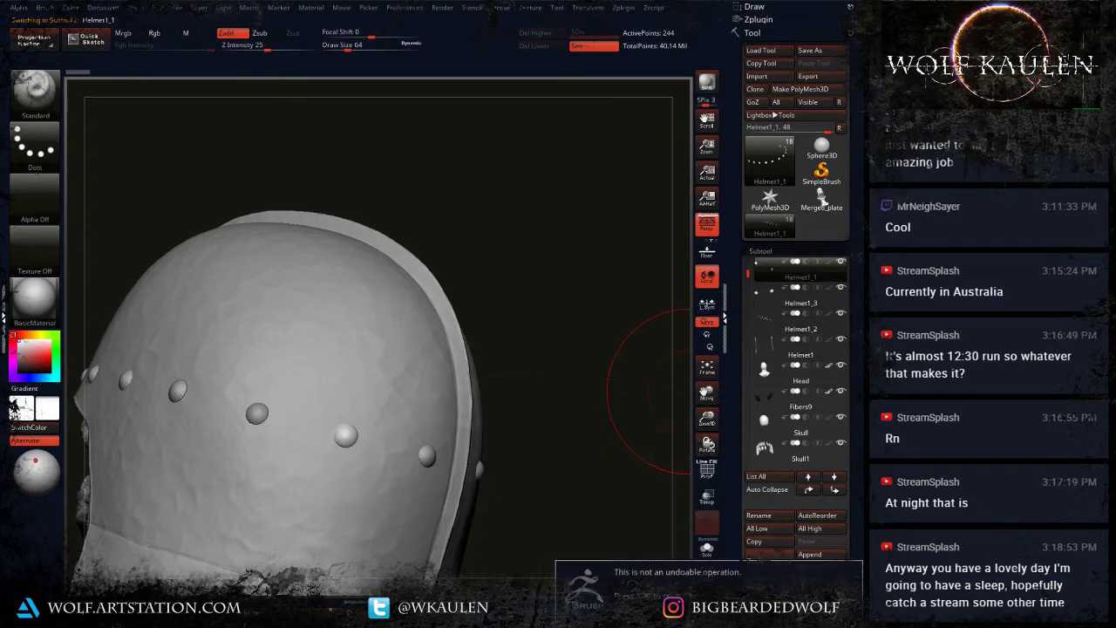
click(768, 617)
click(768, 617)
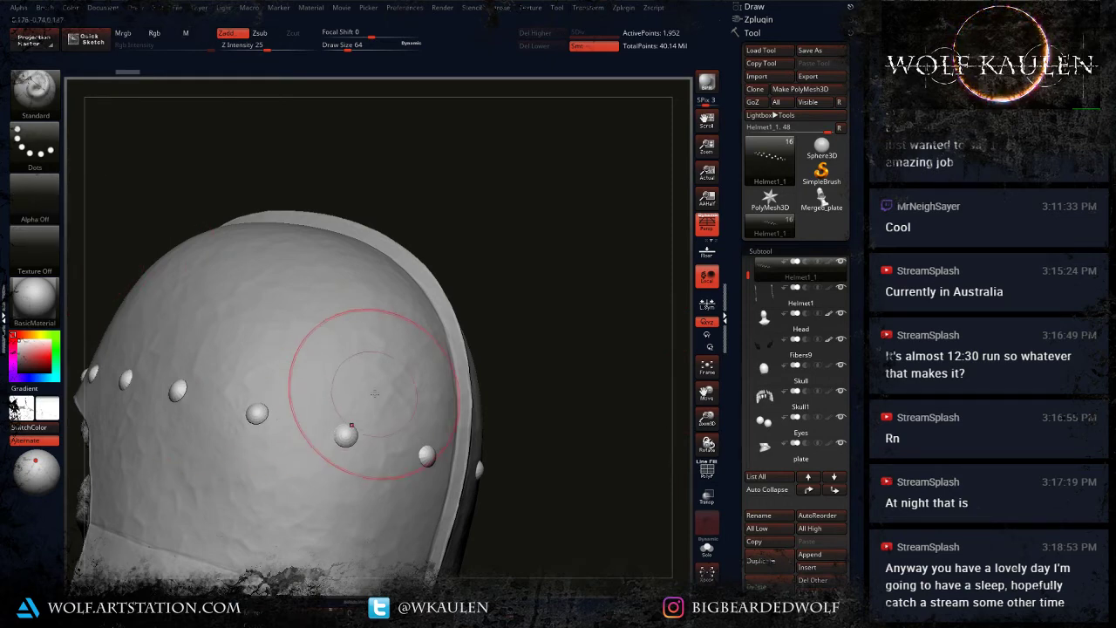
Step: Subdivide the merged helmet rivets once, to subdivision level 2
right_drag(371, 393, 300, 462)
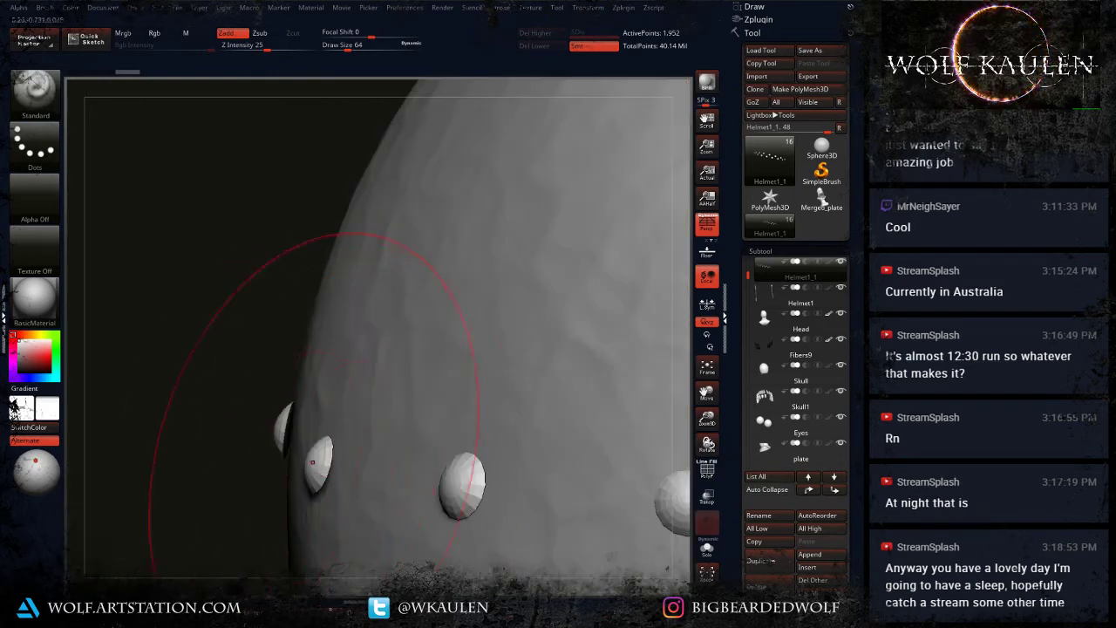
right_drag(211, 465, 204, 375)
ctrl+drag(204, 285, 414, 444)
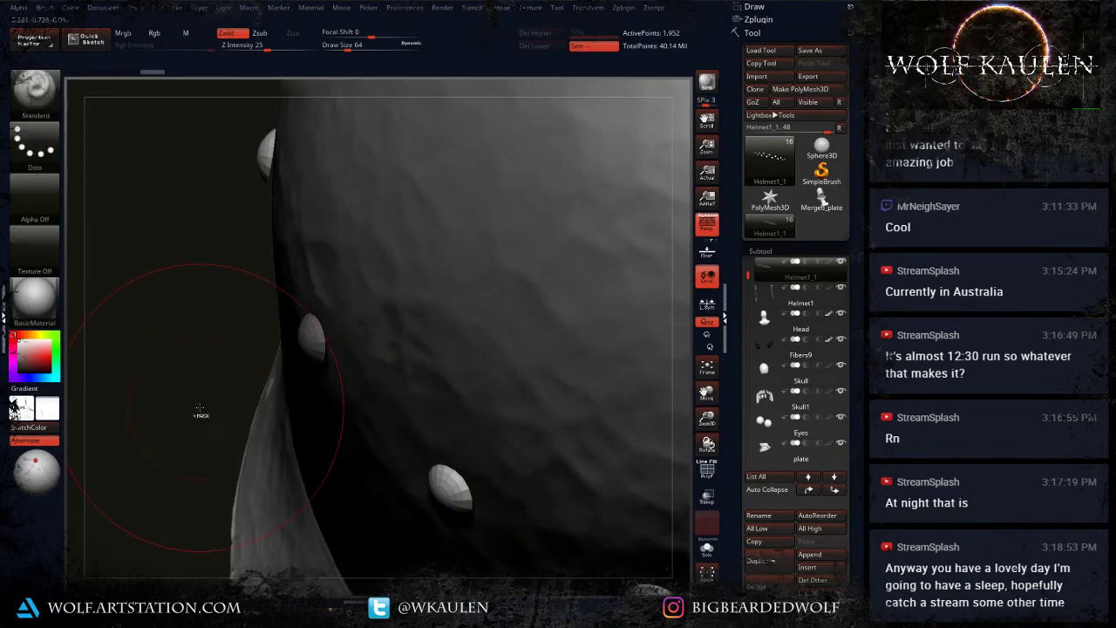
key(ctrl+d)
mouse_move(212, 425)
mouse_down()
mouse_move(336, 420)
mouse_move(197, 413)
mouse_up()
Step: Isolate one rivet toward the helmet's rear by masking it and inverting the mask
ctrl+drag(199, 295, 370, 428)
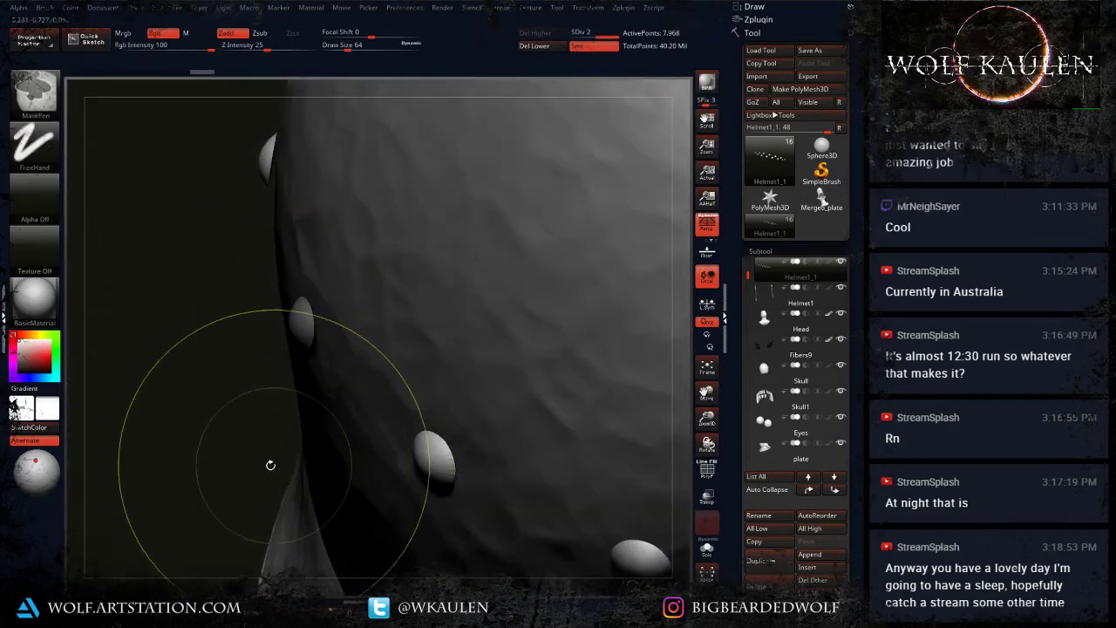
mouse_move(270, 465)
mouse_down()
mouse_move(252, 377)
mouse_move(227, 390)
mouse_move(237, 438)
mouse_move(264, 410)
mouse_up()
ctrl+click(228, 389)
alt+drag(248, 268, 295, 278)
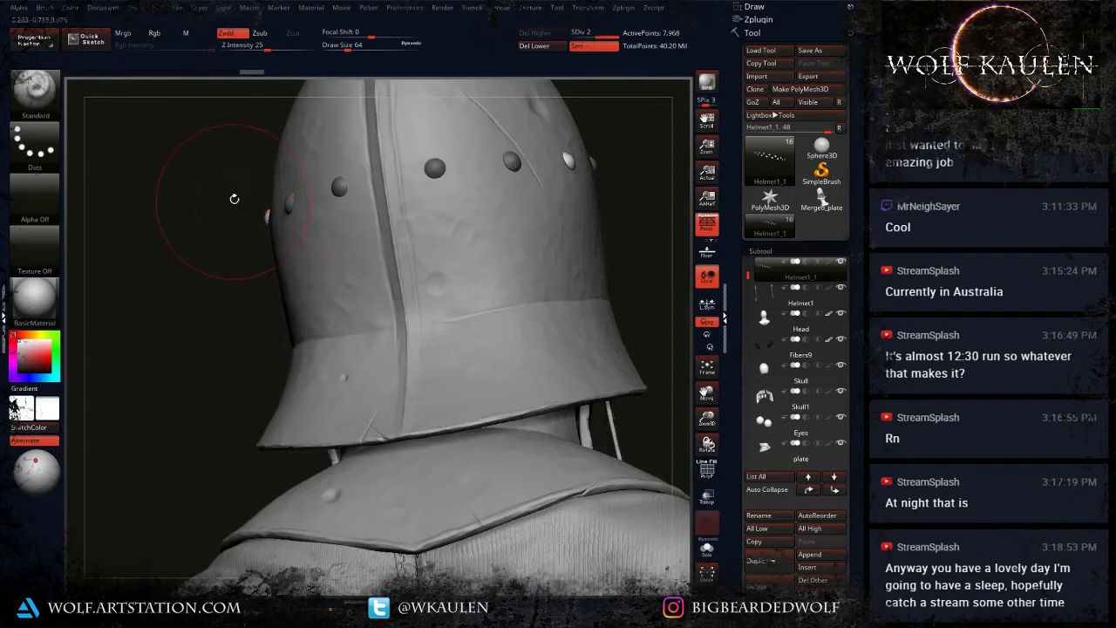
mouse_move(268, 221)
alt+mouse_down()
mouse_move(231, 249)
mouse_move(246, 411)
mouse_move(192, 412)
mouse_move(338, 429)
alt+mouse_up()
Step: Tilt the isolated rivet to follow the helmet's curve with Transpose Rotate, then move it slightly outward from the surface
key(w)
key(y)
drag(233, 407, 250, 407)
drag(172, 351, 166, 368)
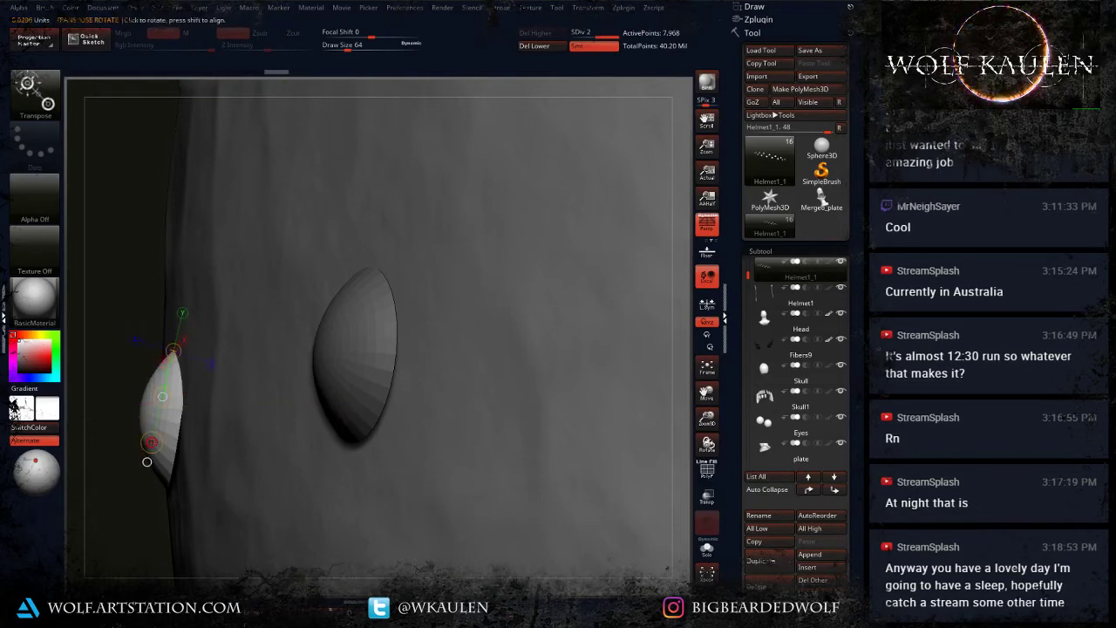
drag(151, 442, 163, 444)
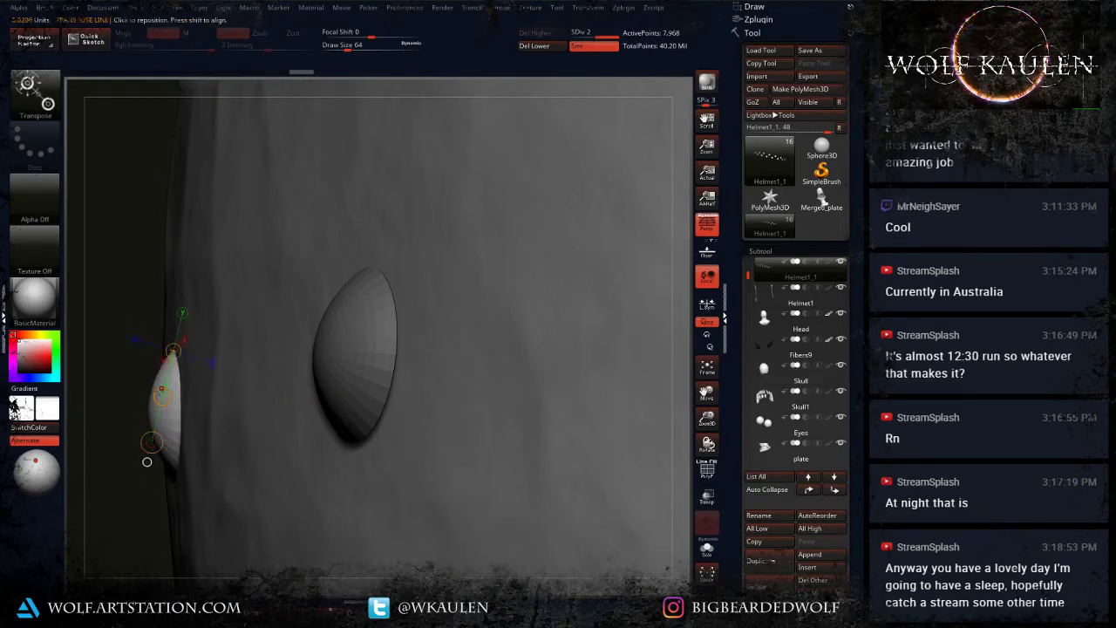
key(w)
drag(162, 396, 152, 395)
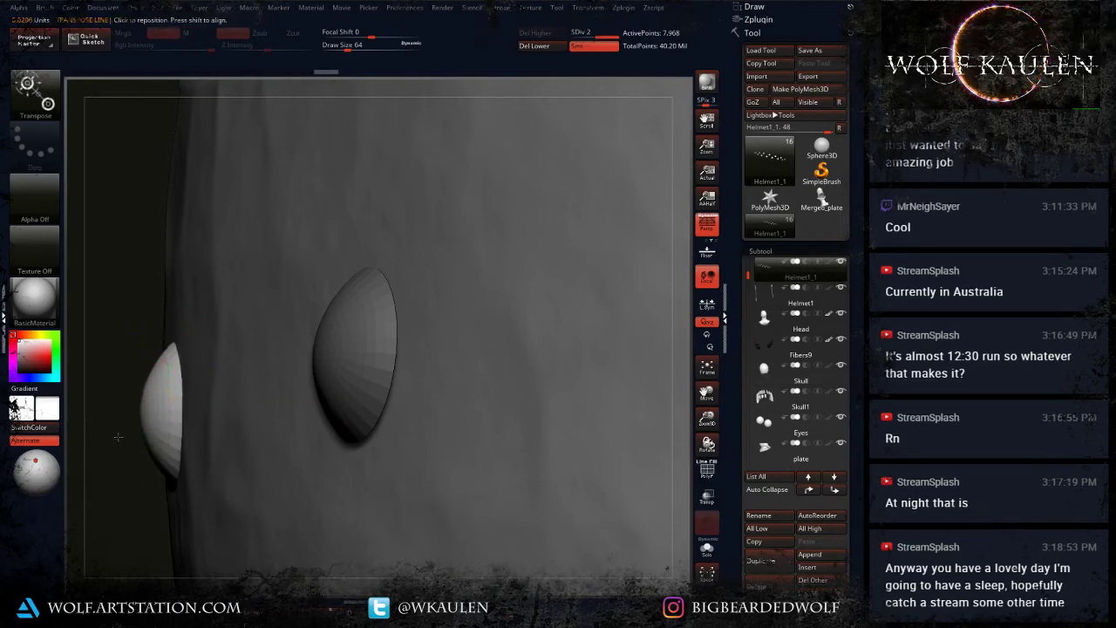
Step: Invert the mask to free the neighbouring rivet, try a Transpose adjustment on it and undo that adjustment
drag(117, 441, 143, 442)
ctrl+click(406, 373)
click(406, 373)
drag(372, 456, 368, 457)
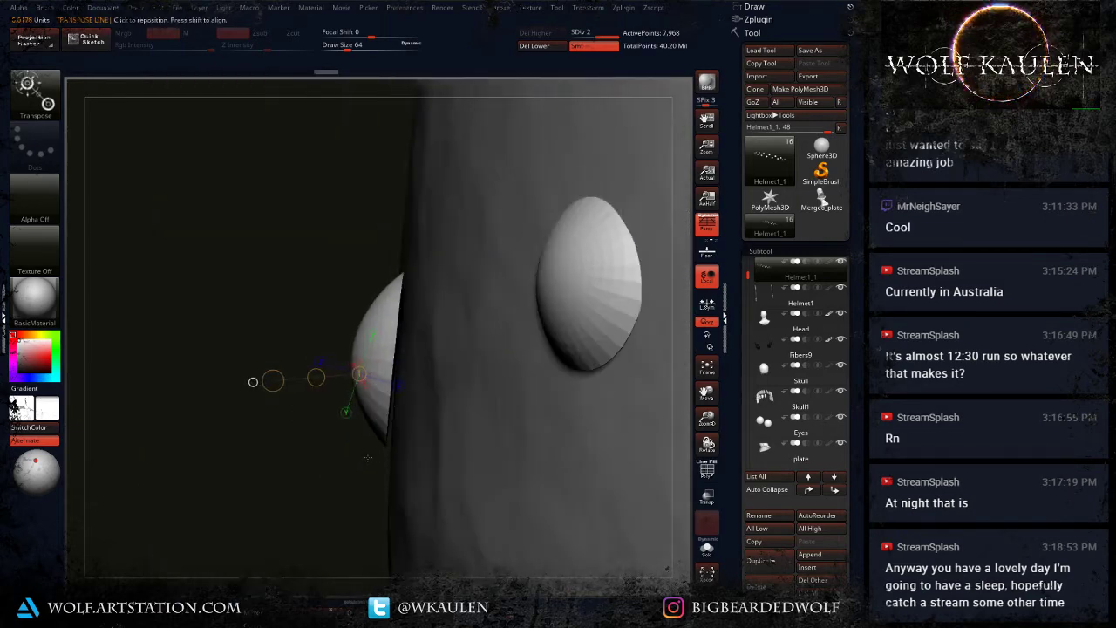
mouse_move(382, 346)
right_down()
mouse_move(347, 346)
mouse_move(382, 346)
right_up()
mouse_move(398, 291)
mouse_down()
mouse_move(382, 406)
mouse_move(375, 387)
mouse_up()
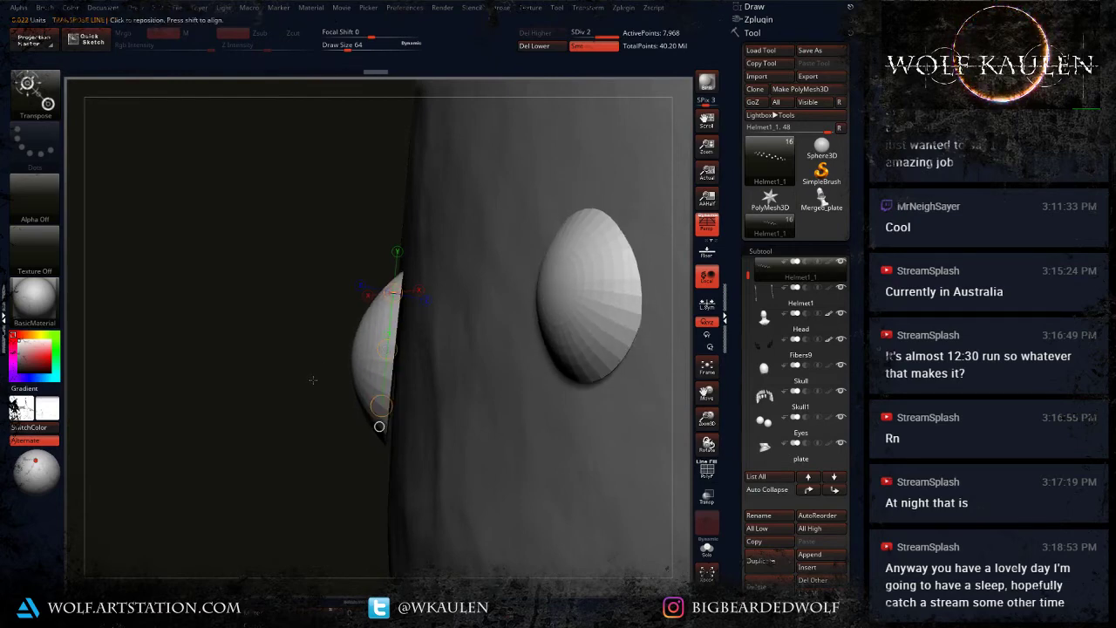
key(ctrl+z)
Step: Return to Draw mode and show only the polygroup containing the neighbouring rivet, hiding the remaining rivets
key(q)
right_drag(315, 386, 279, 386)
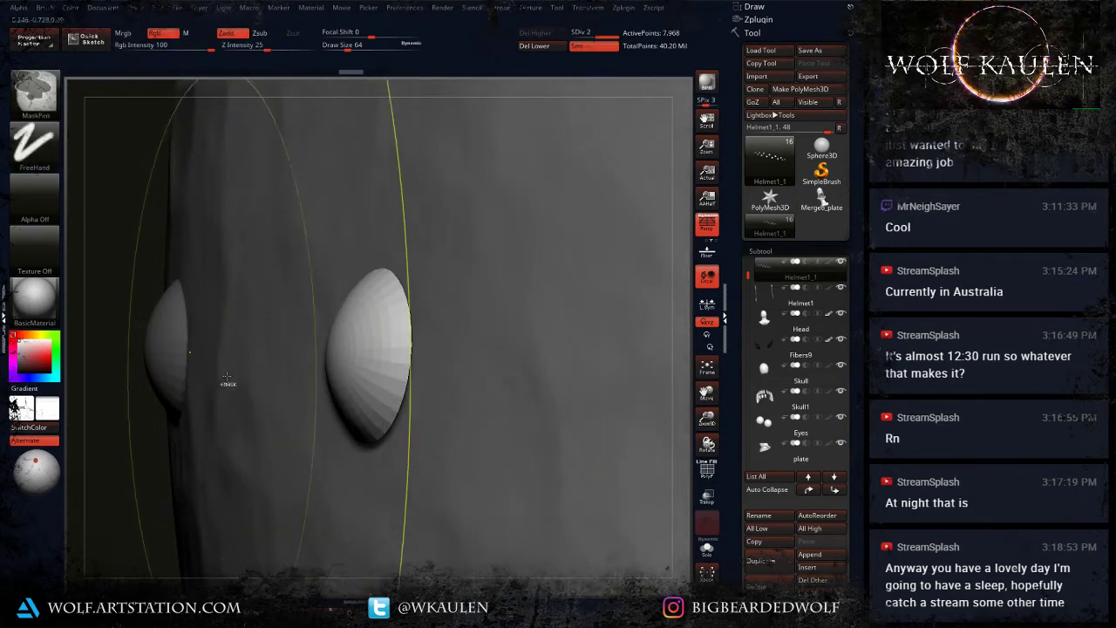
ctrl+shift+click(350, 395)
ctrl+shift+click(102, 495)
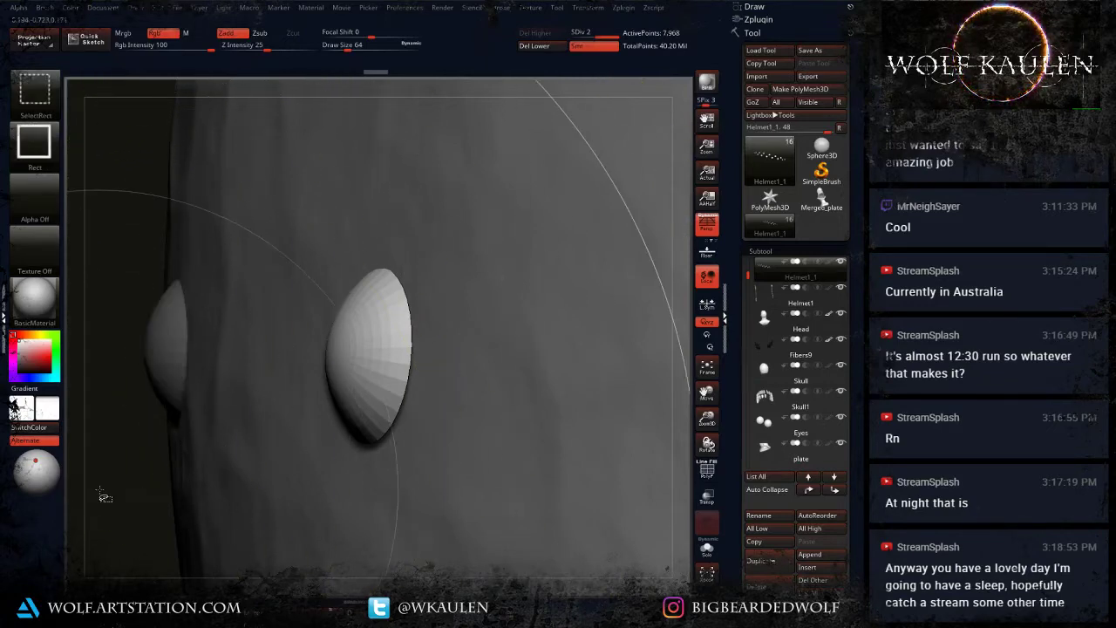
ctrl+shift+click(364, 387)
right_drag(361, 380, 319, 361)
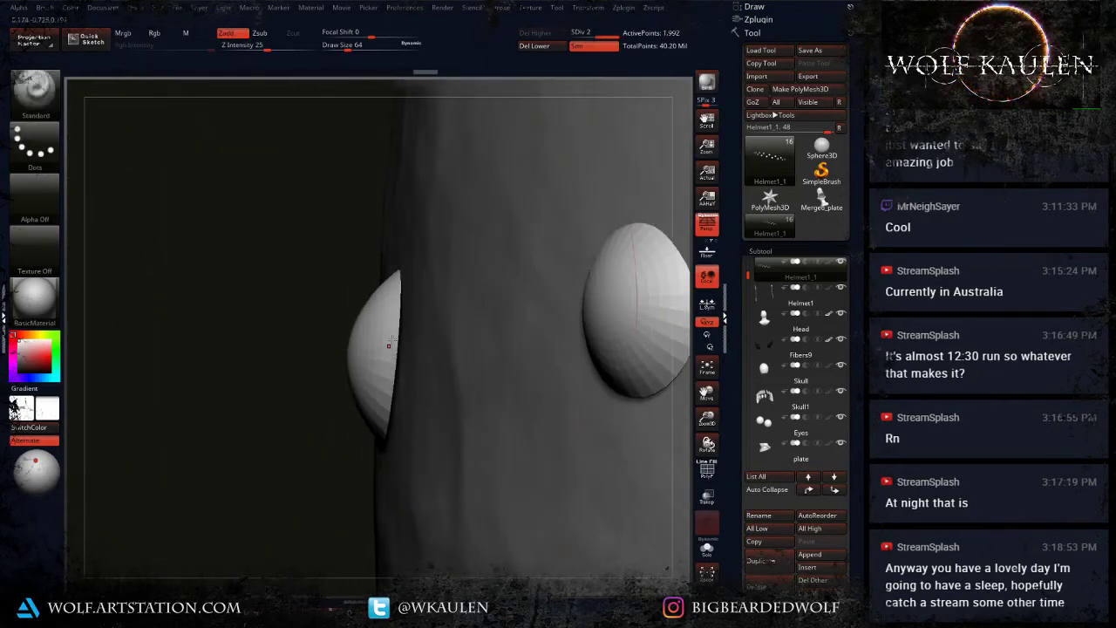
Step: Free the neighbouring rivet by masking and inverting the mask, and refit it to the helmet's curve with Transpose
key(w)
drag(381, 405, 381, 406)
ctrl+drag(166, 194, 440, 542)
ctrl+click(350, 488)
drag(382, 407, 390, 405)
drag(388, 349, 359, 342)
right_drag(358, 341, 352, 432)
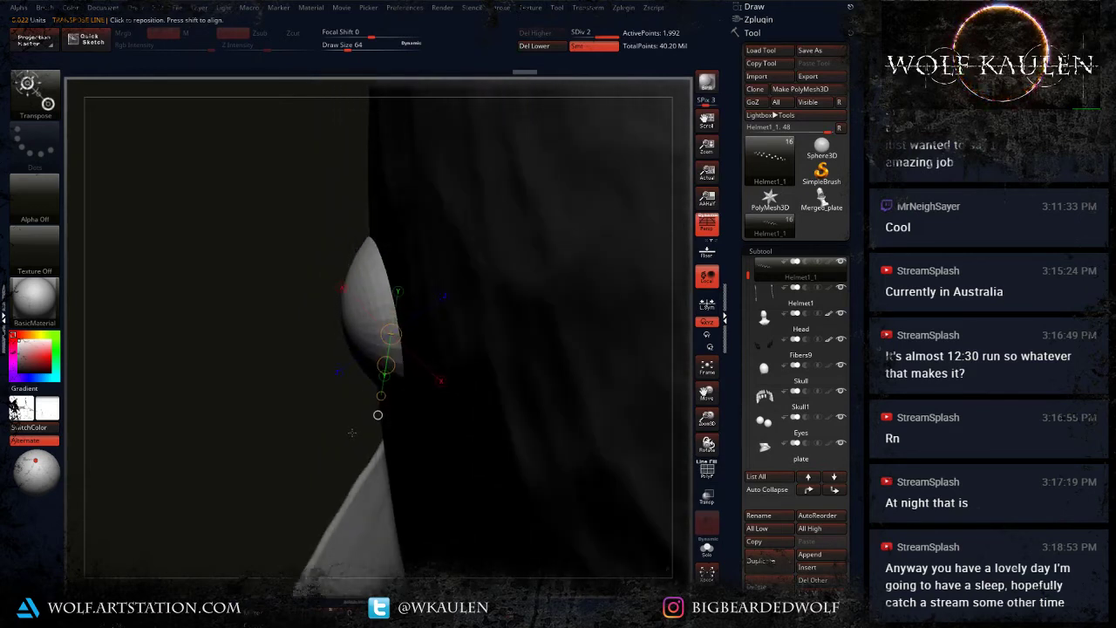
drag(364, 263, 384, 357)
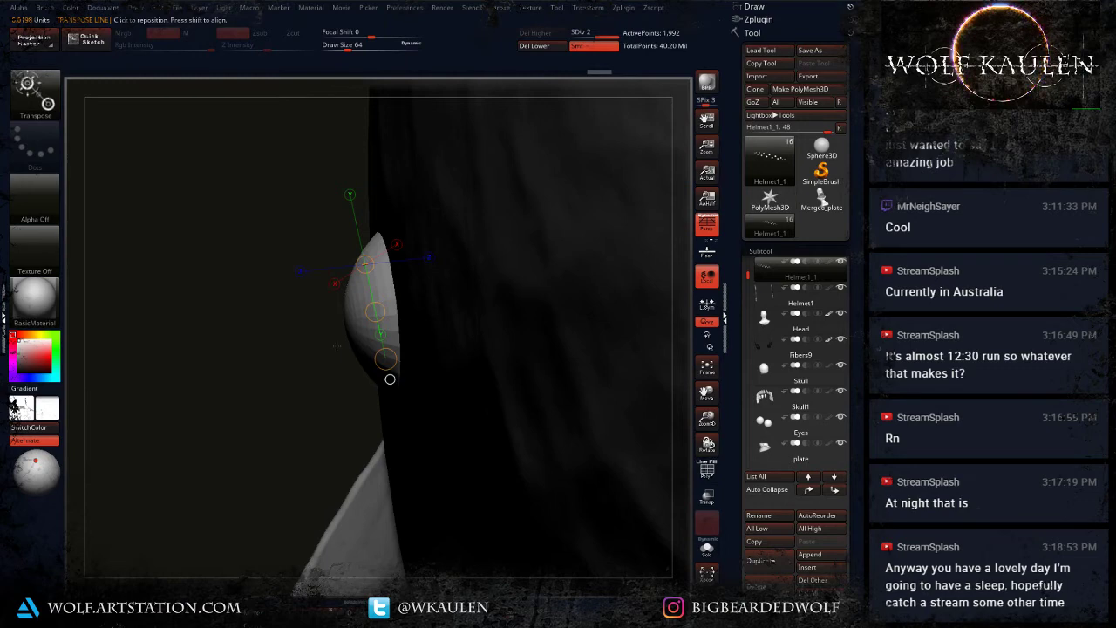
drag(336, 346, 451, 413)
Step: Show all rivets again and adjust the unmasked side rivet against the helmet surface with Transpose
ctrl+shift+click(198, 314)
mouse_move(558, 435)
mouse_down()
mouse_move(599, 471)
mouse_move(479, 440)
mouse_up()
ctrl+click(489, 480)
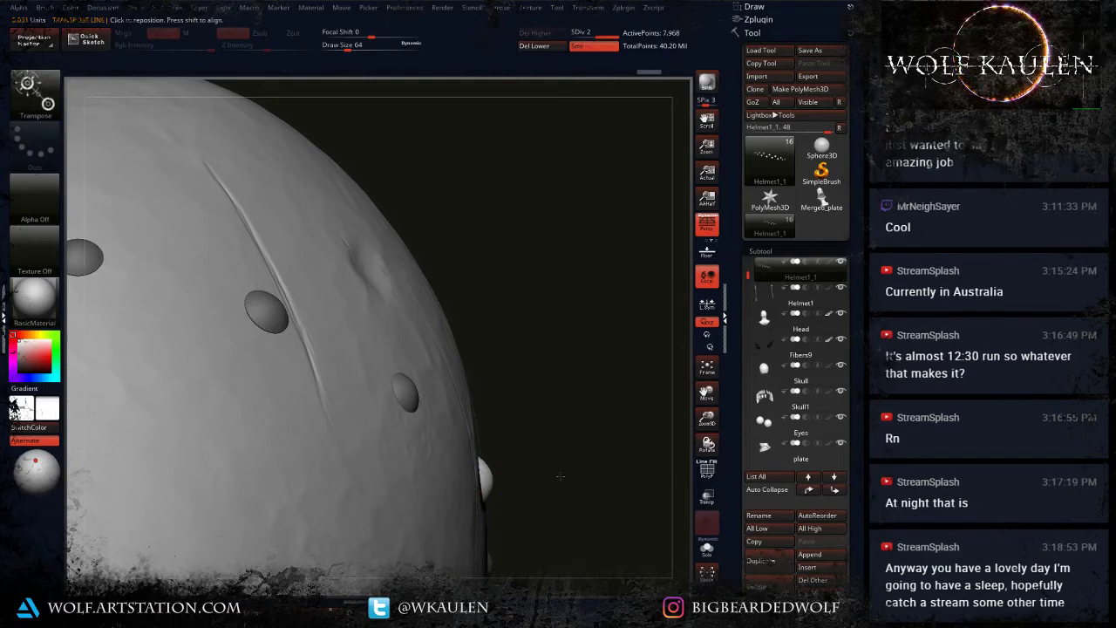
alt+drag(559, 476, 506, 410)
mouse_move(492, 370)
mouse_down()
mouse_move(526, 414)
mouse_move(514, 421)
mouse_up()
mouse_move(425, 361)
mouse_down()
mouse_move(488, 356)
mouse_move(442, 360)
mouse_up()
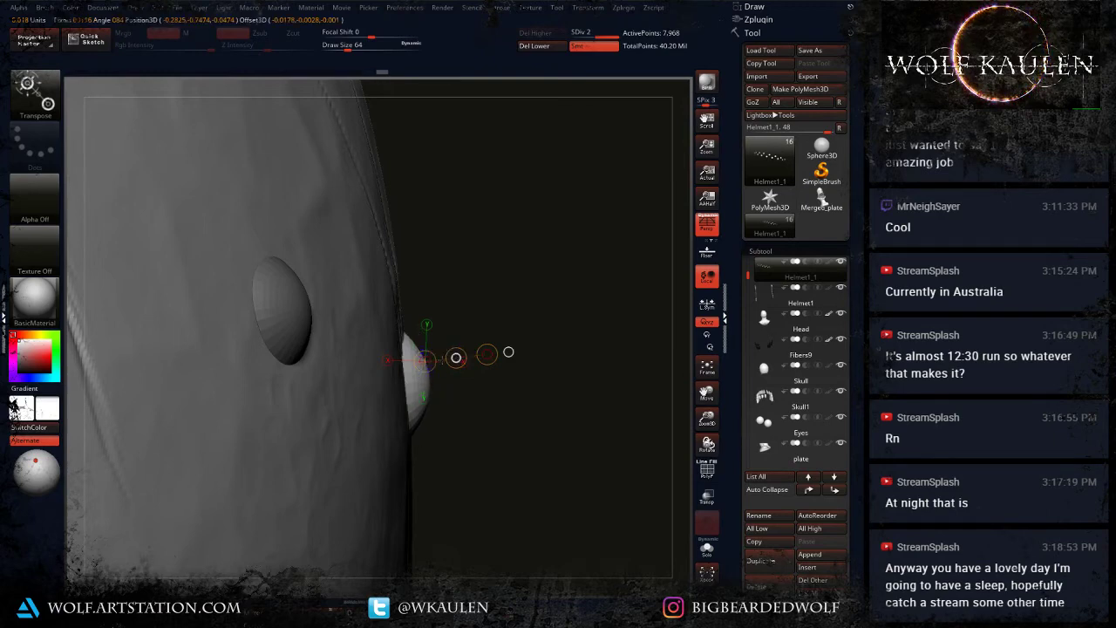
drag(508, 352, 481, 348)
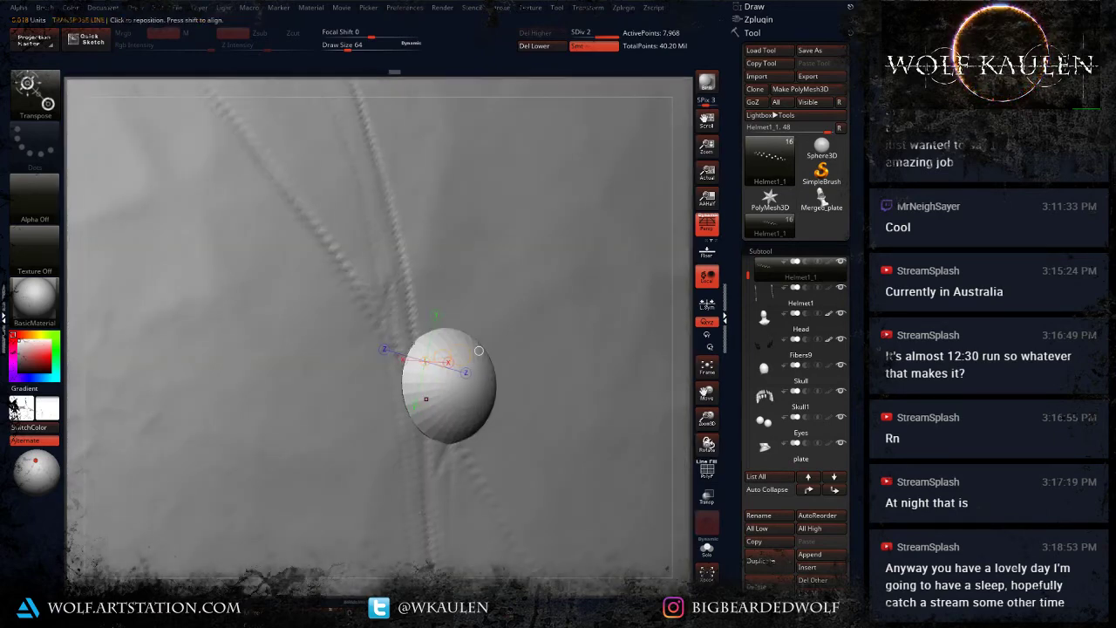
Step: Select the plate subtool with its polygroups displayed and return to Draw mode
mouse_move(424, 398)
ctrl+right_down()
mouse_move(434, 428)
mouse_move(411, 427)
mouse_move(404, 407)
ctrl+right_up()
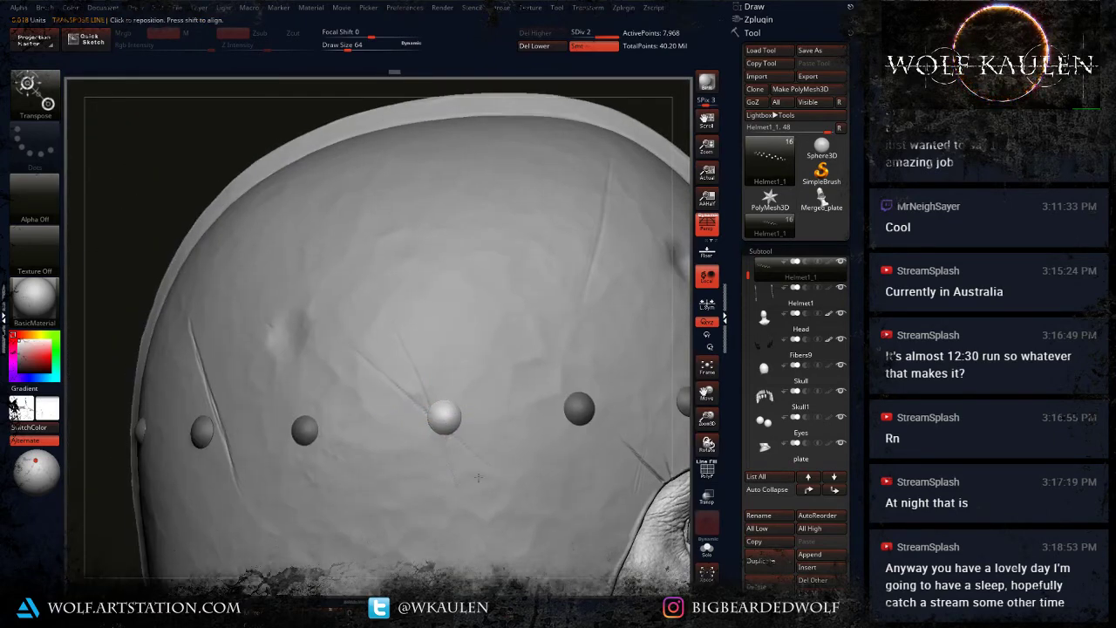
alt+right_drag(462, 573, 320, 237)
right_drag(449, 545, 449, 518)
alt+right_drag(584, 108, 379, 162)
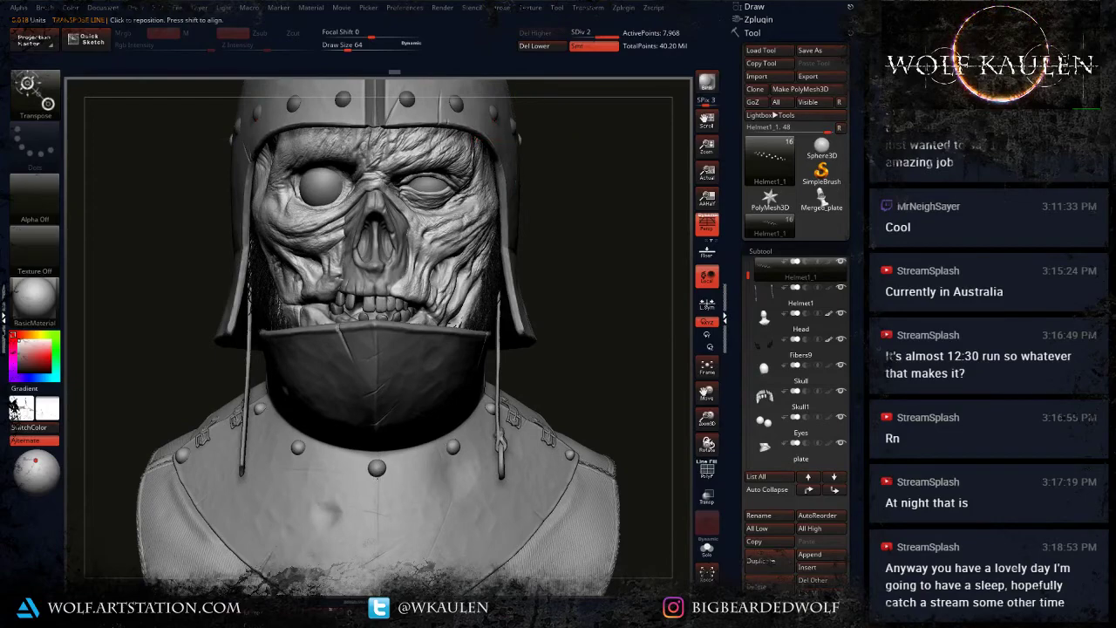
alt+click(336, 392)
mouse_move(113, 196)
right_down()
mouse_move(214, 187)
mouse_move(267, 228)
mouse_move(253, 207)
mouse_move(122, 200)
right_up()
key(shift+f)
ctrl+drag(178, 514, 155, 523)
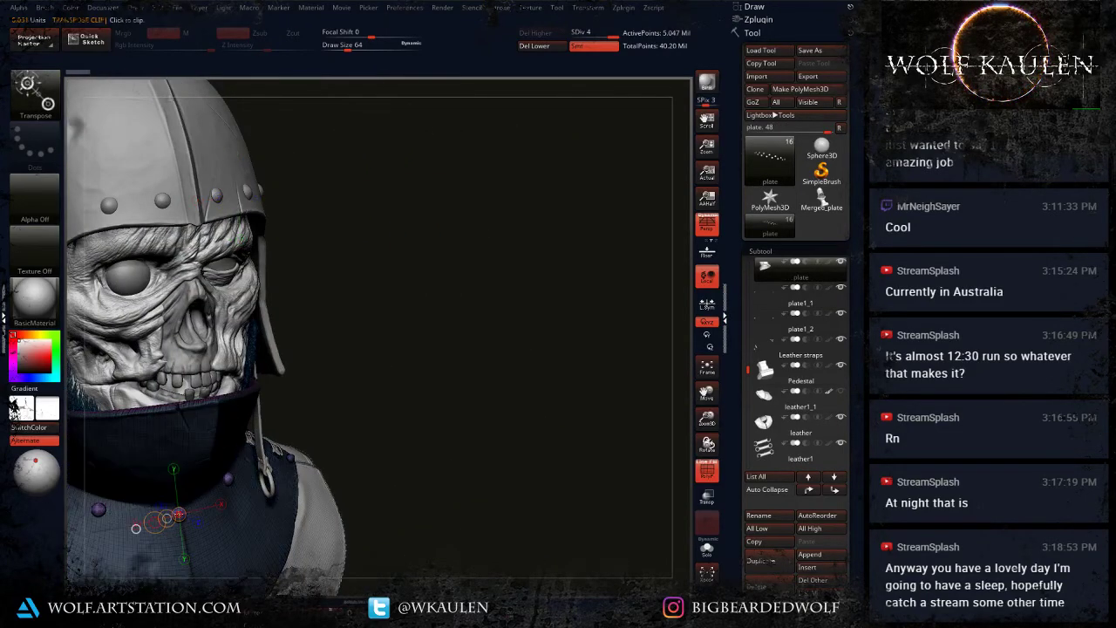
key(q)
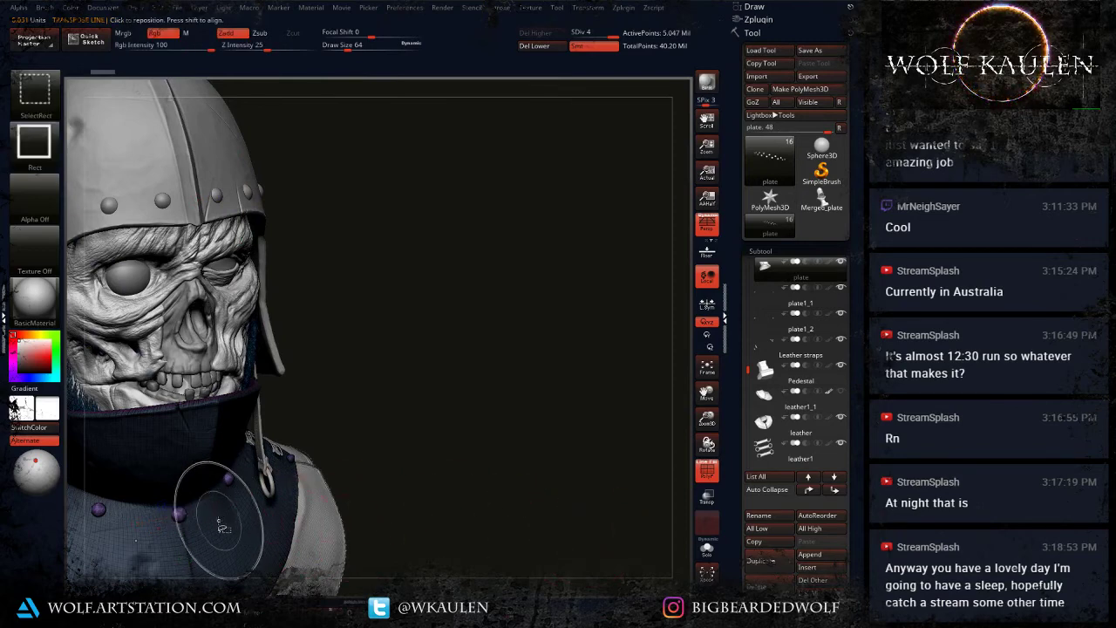
Step: Check the plate's polygroups by isolating the rivets, inverting the visibility, restoring the whole plate and hiding the wireframe
ctrl+shift+click(178, 514)
mouse_move(178, 514)
alt+right_down()
mouse_move(252, 518)
mouse_move(438, 442)
alt+right_up()
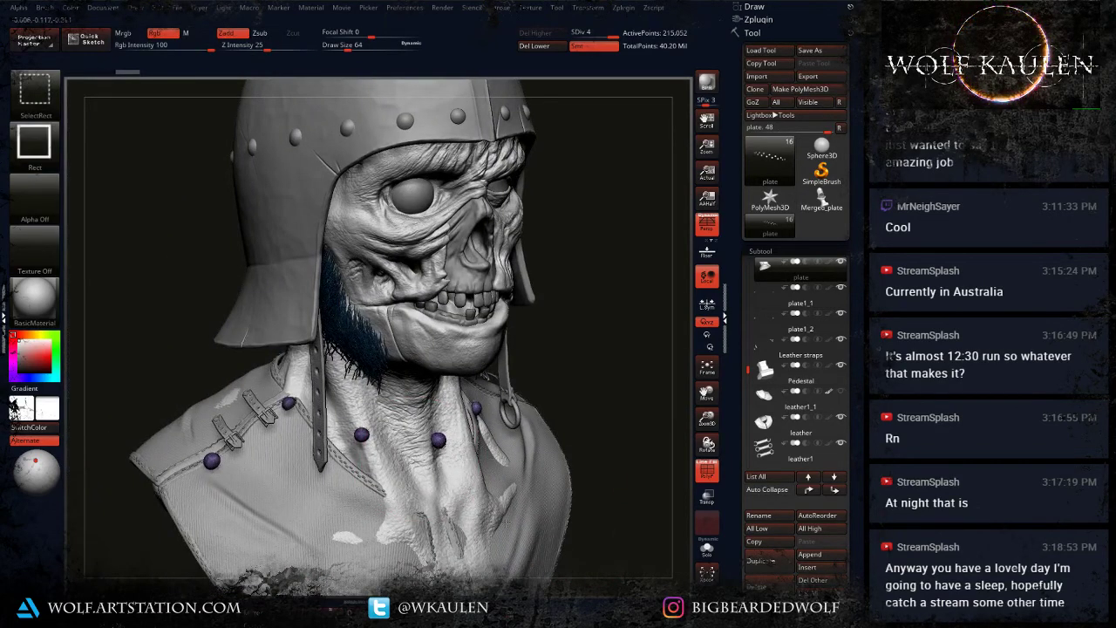
ctrl+shift+click(577, 581)
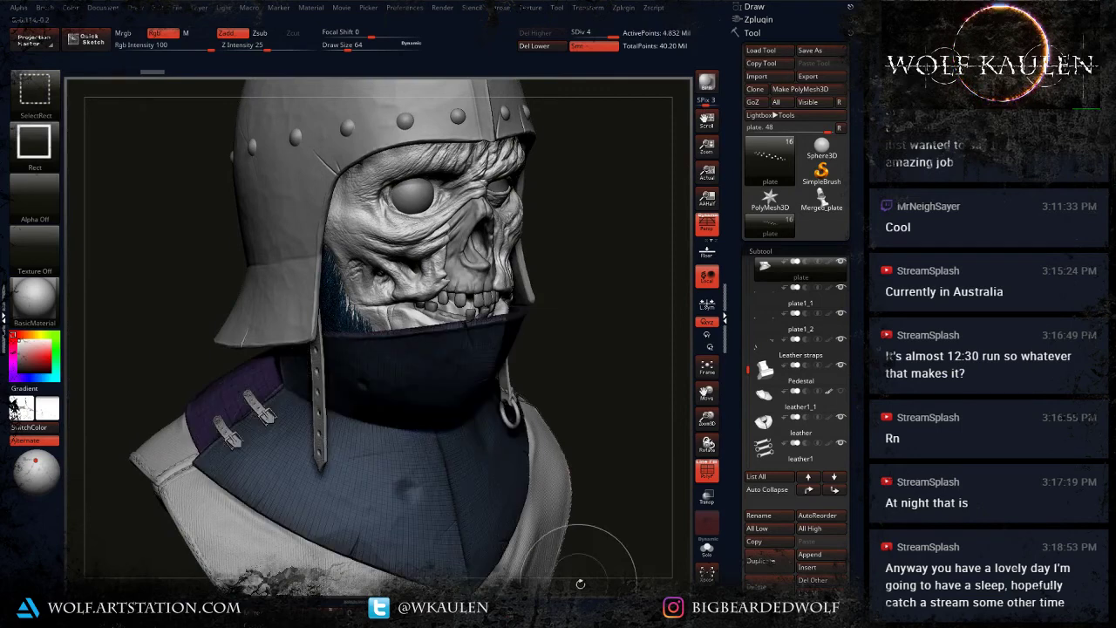
ctrl+shift+click(624, 421)
mouse_move(145, 317)
mouse_down()
mouse_move(185, 324)
mouse_move(185, 310)
mouse_move(272, 371)
mouse_up()
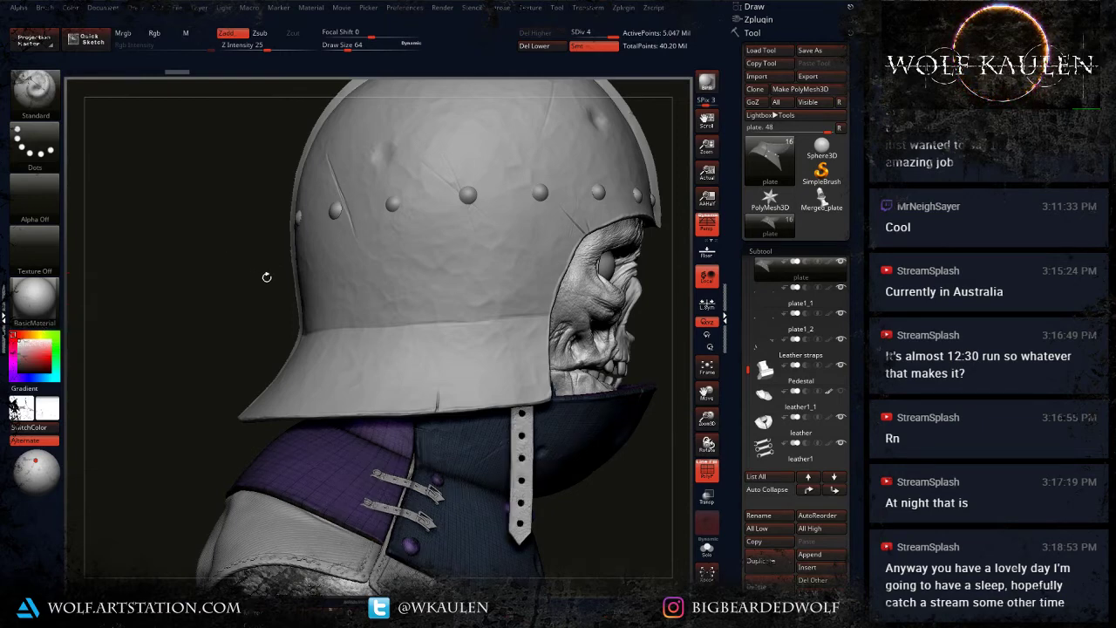
drag(266, 276, 427, 369)
key(shift+f)
Step: Examine the bust from the front, moving in on the chin guard, the teeth and the eye area
right_drag(427, 369, 388, 294)
right_drag(558, 426, 414, 406)
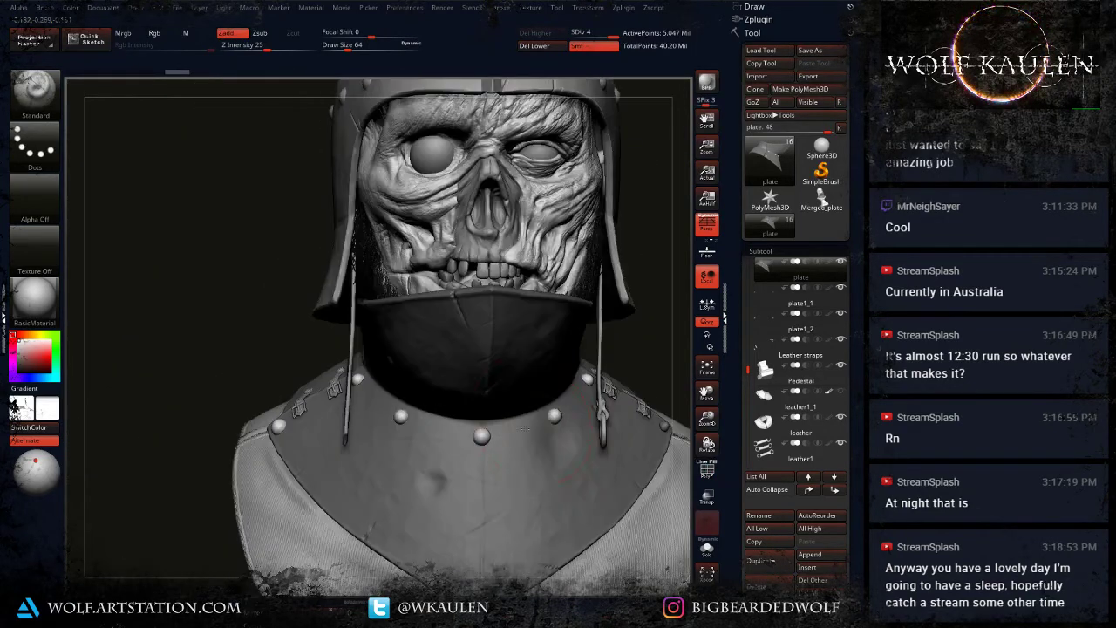
ctrl+drag(204, 313, 271, 341)
mouse_move(258, 341)
alt+right_down()
mouse_move(88, 357)
mouse_move(269, 338)
mouse_move(303, 387)
alt+right_up()
ctrl+right_drag(326, 353, 327, 427)
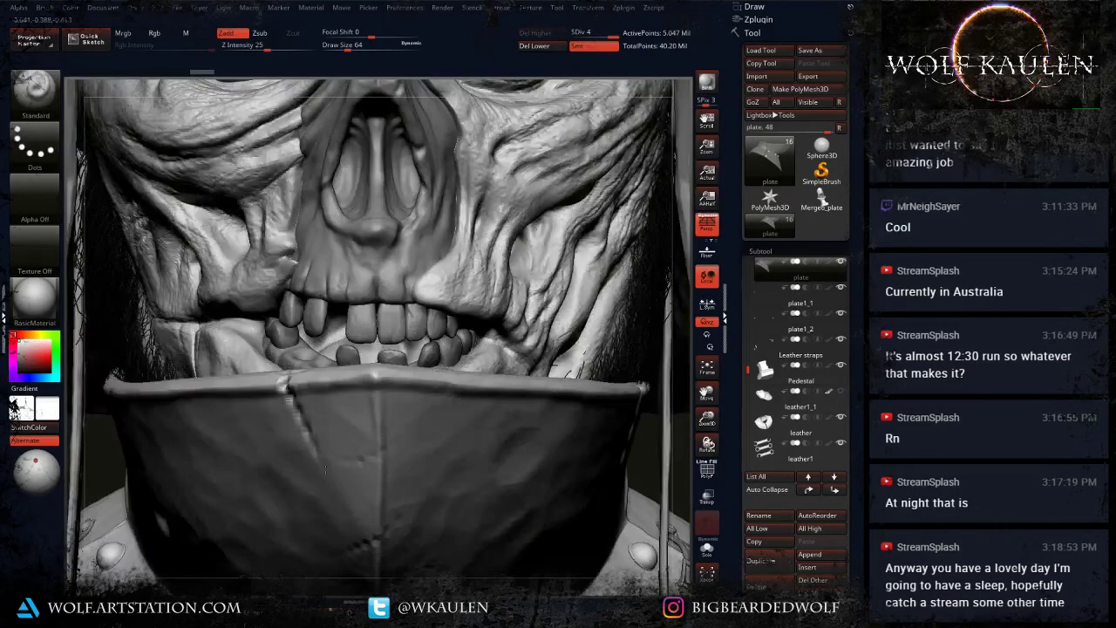
right_drag(316, 183, 304, 295)
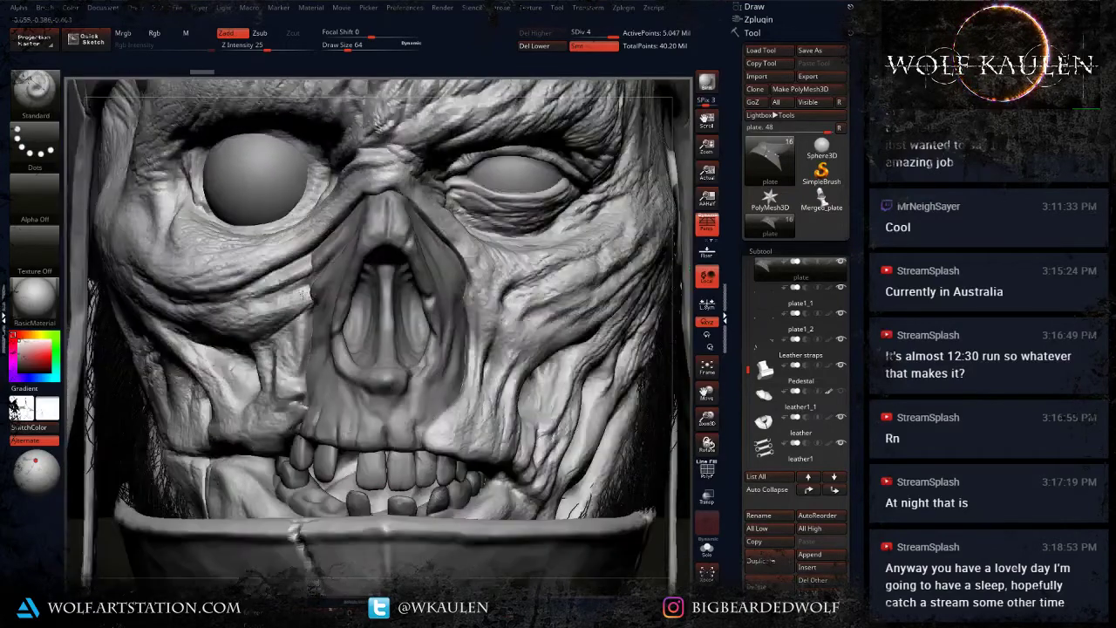
mouse_move(295, 236)
ctrl+right_down()
mouse_move(330, 174)
mouse_move(454, 166)
ctrl+right_up()
Step: Select the Eyes subtool, subdivide it to level 2 and reduce the Draw Size to 11
alt+click(454, 169)
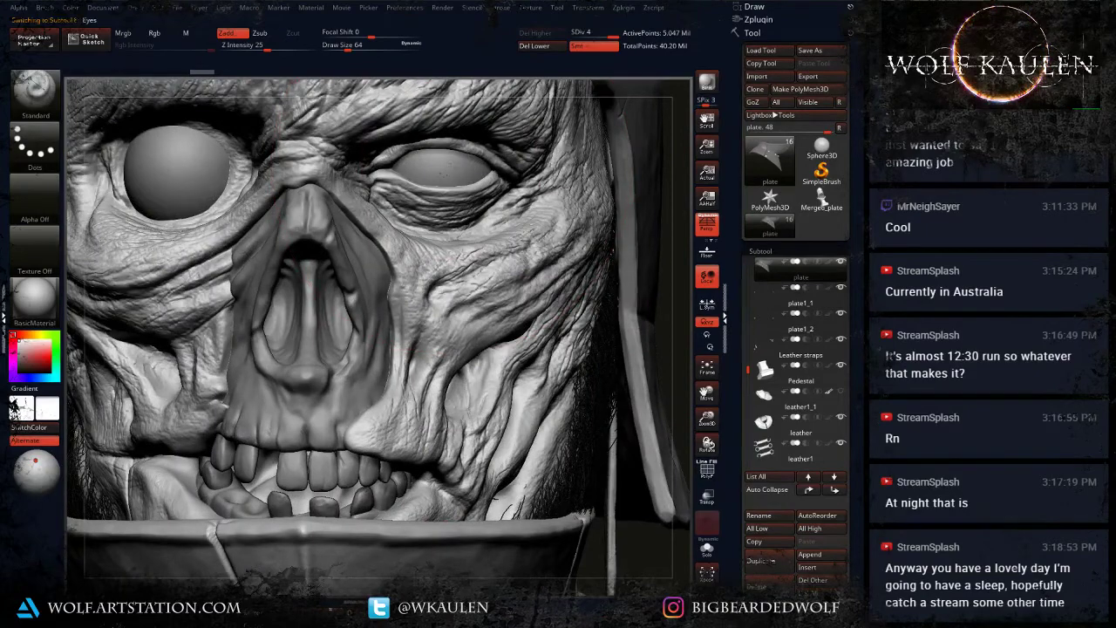
key(shift+f)
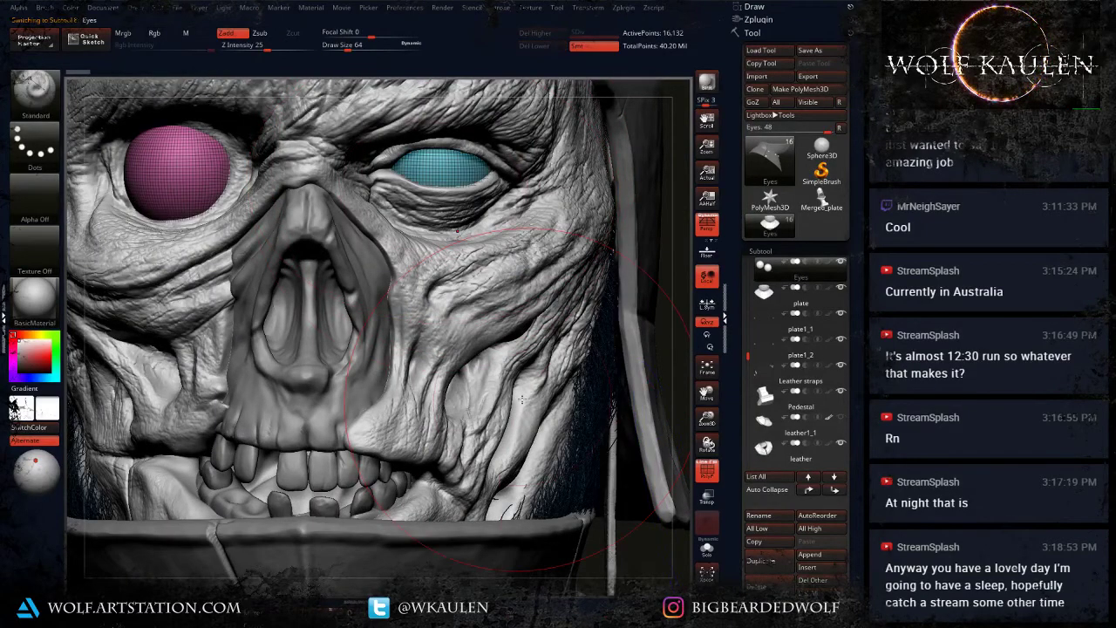
key(shift+f)
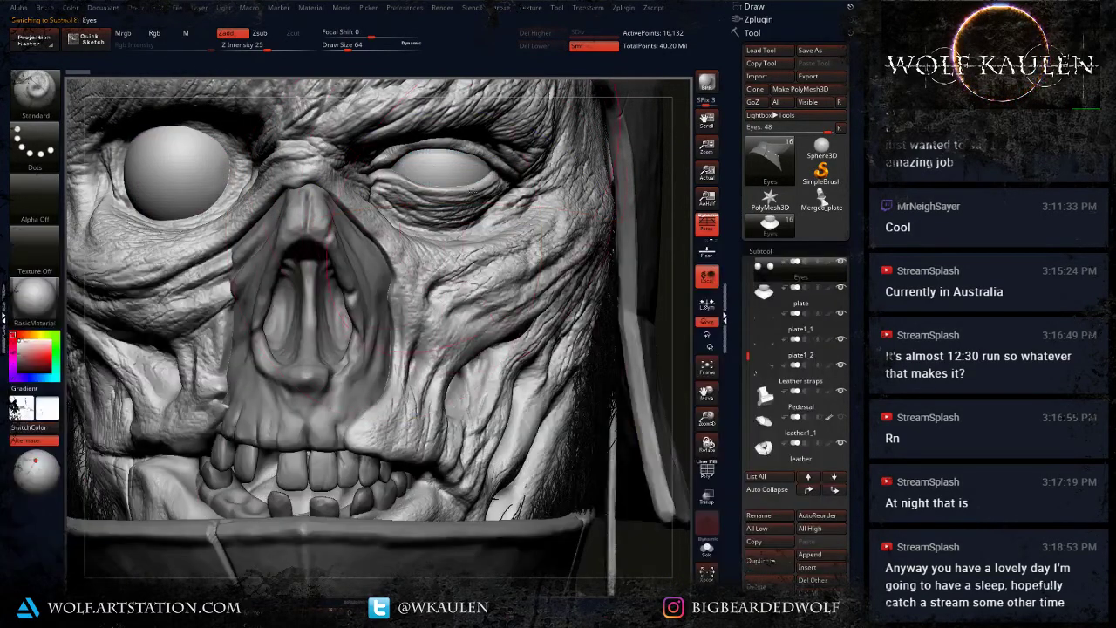
key(s)
drag(440, 172, 427, 175)
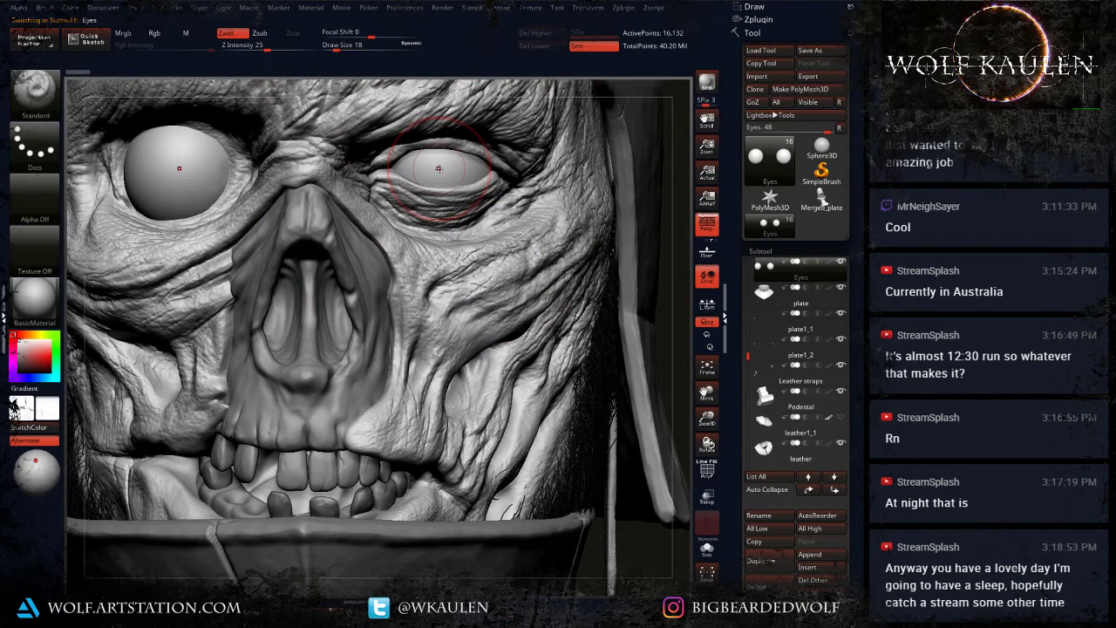
key(ctrl+d)
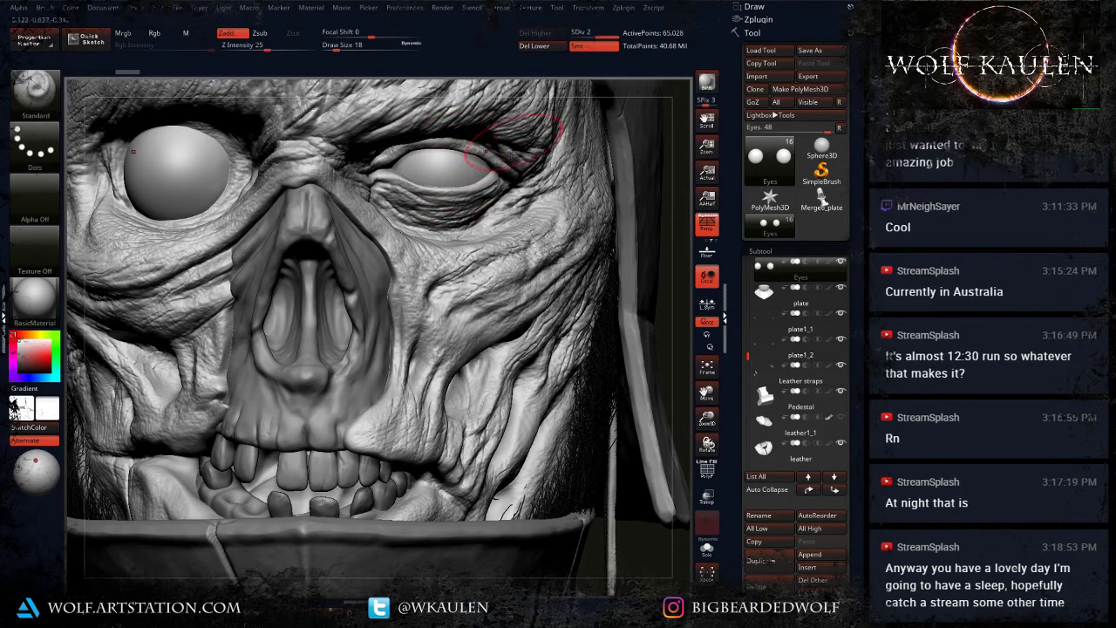
mouse_move(512, 143)
right_down()
mouse_move(567, 126)
mouse_move(575, 140)
mouse_move(532, 164)
right_up()
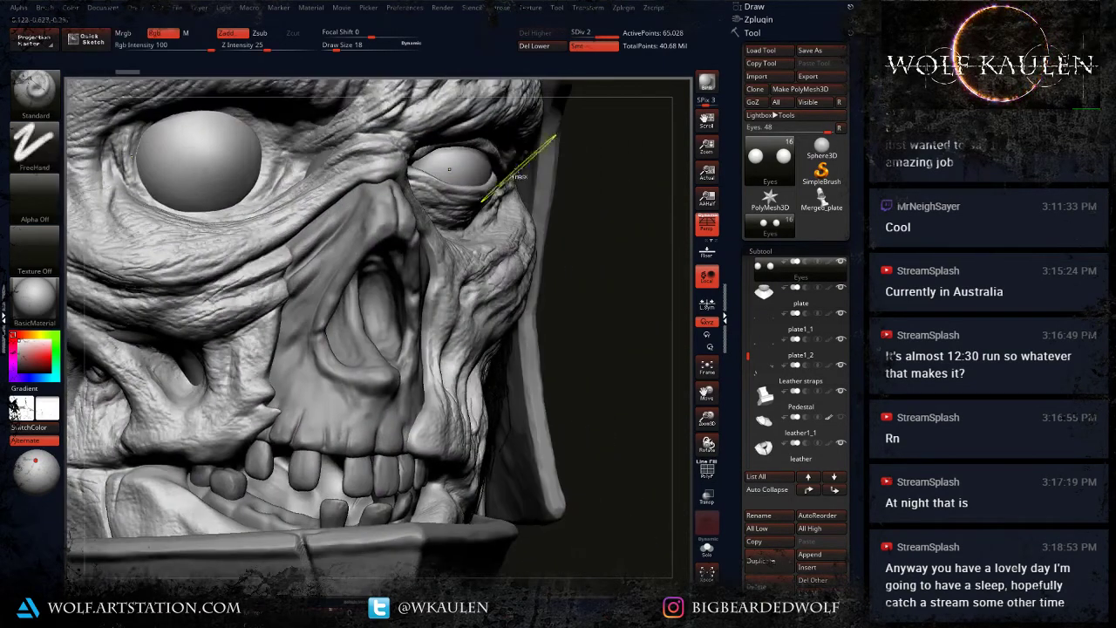
key(s)
drag(476, 173, 472, 173)
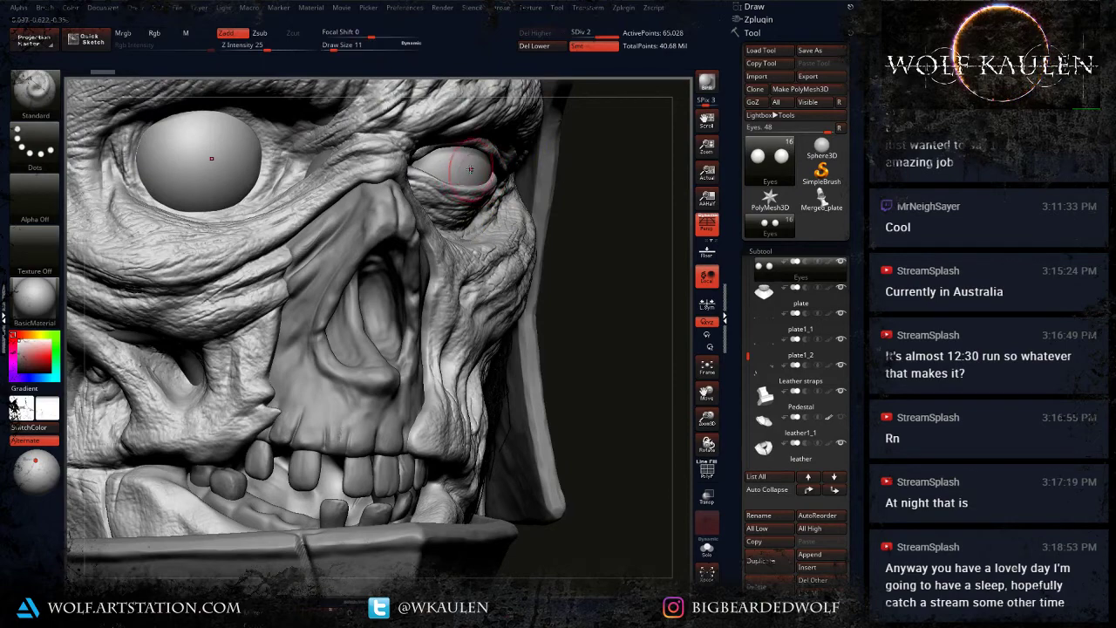
Step: Try single Standard brush dabs on the half-closed eye and undo them
click(470, 170)
mouse_move(480, 170)
right_down()
mouse_move(490, 164)
mouse_move(471, 160)
mouse_move(494, 161)
right_up()
key(ctrl+z)
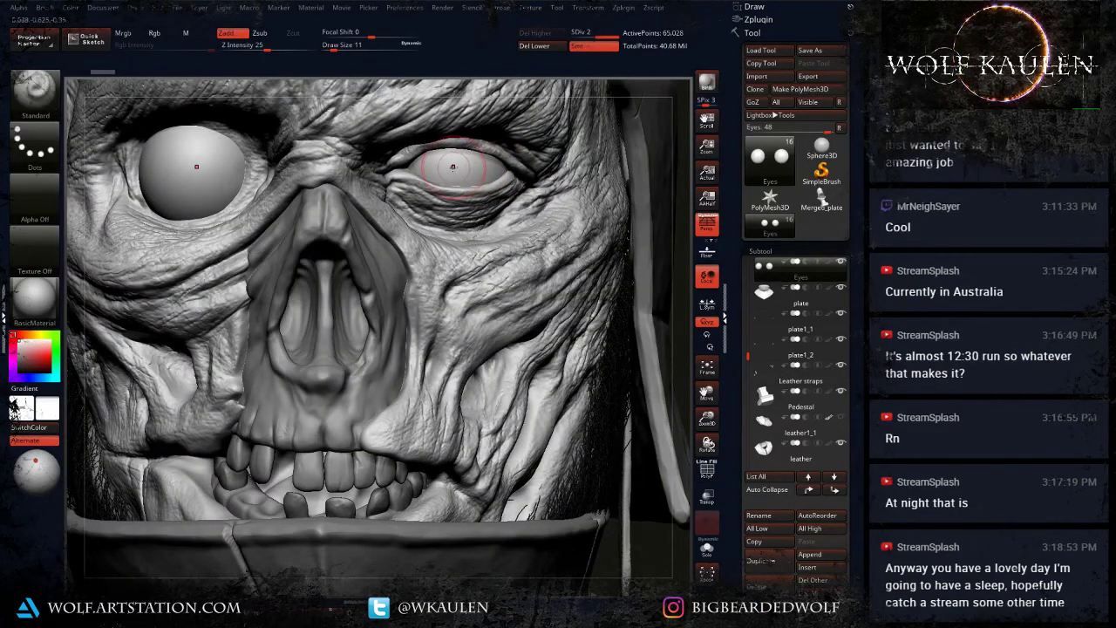
click(465, 169)
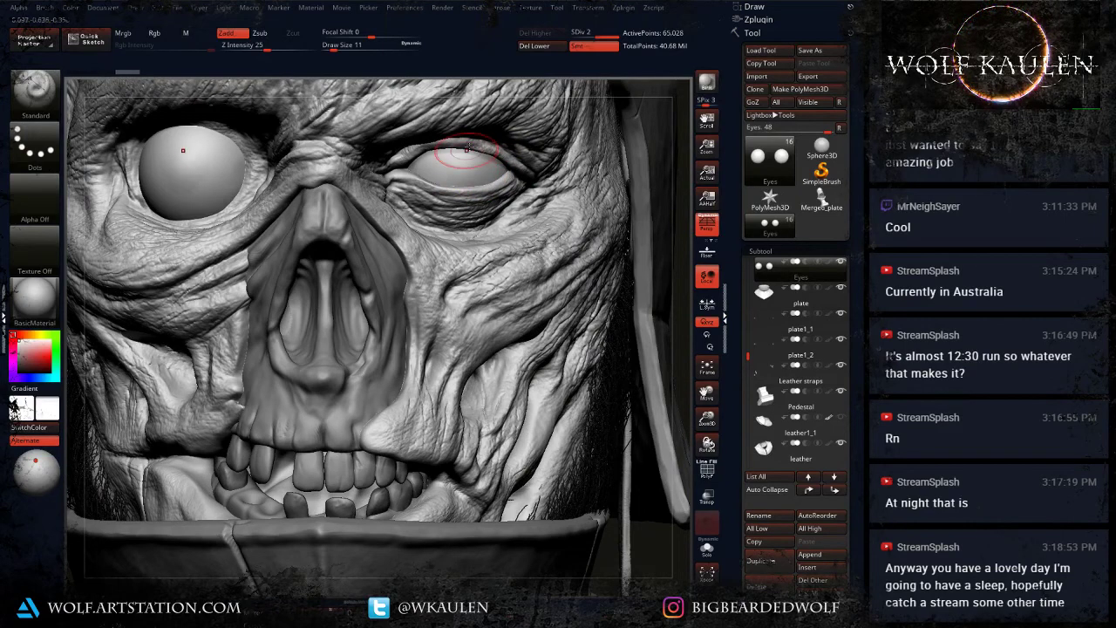
key(ctrl+z)
Step: Build up the centre of the half-closed eye slightly with the Standard brush and smooth both eyeballs
drag(443, 169, 455, 167)
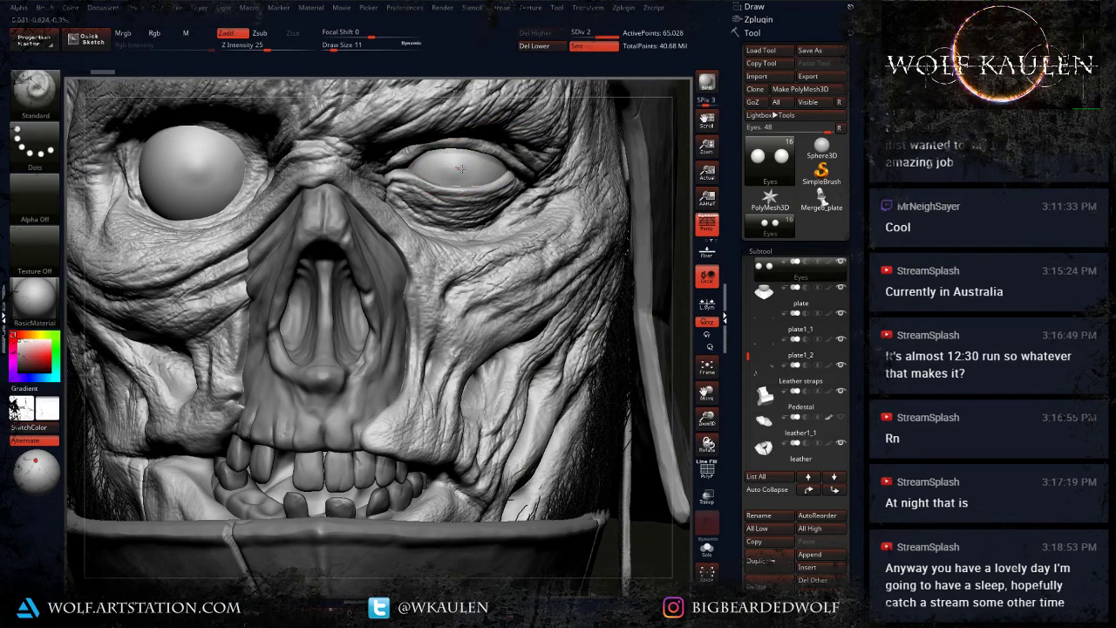
key(shift)
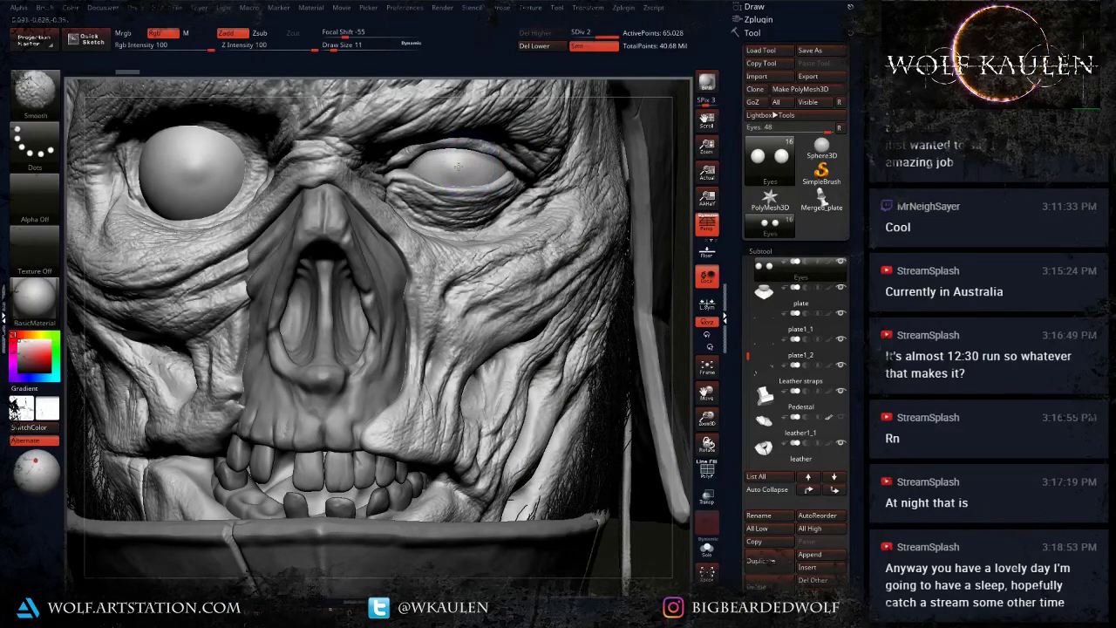
shift+drag(460, 179, 424, 172)
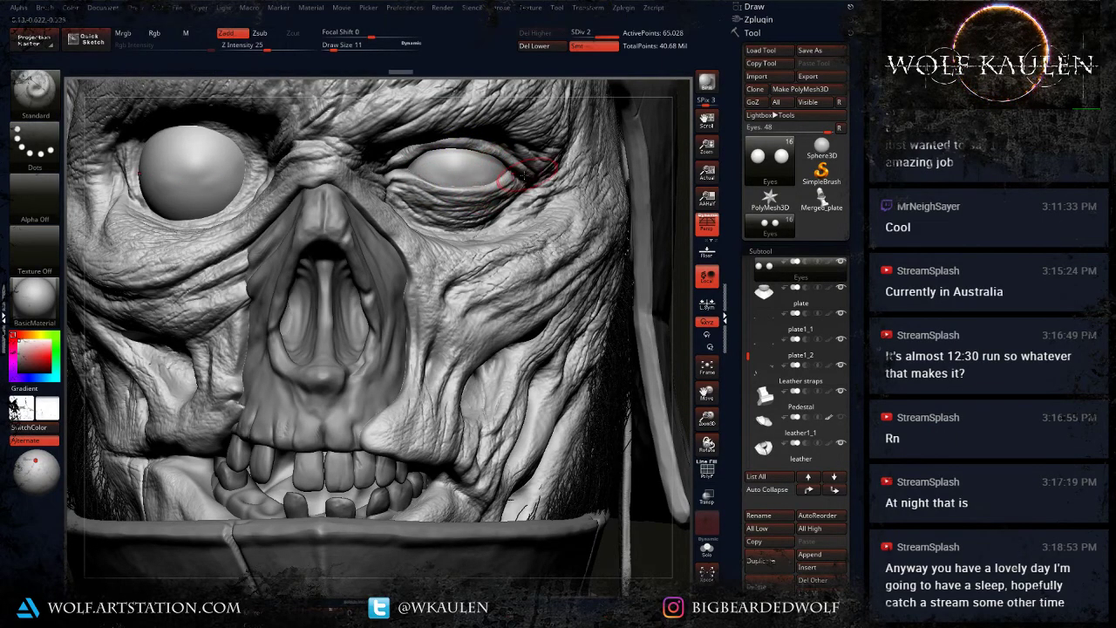
key(shift)
shift+drag(486, 192, 497, 185)
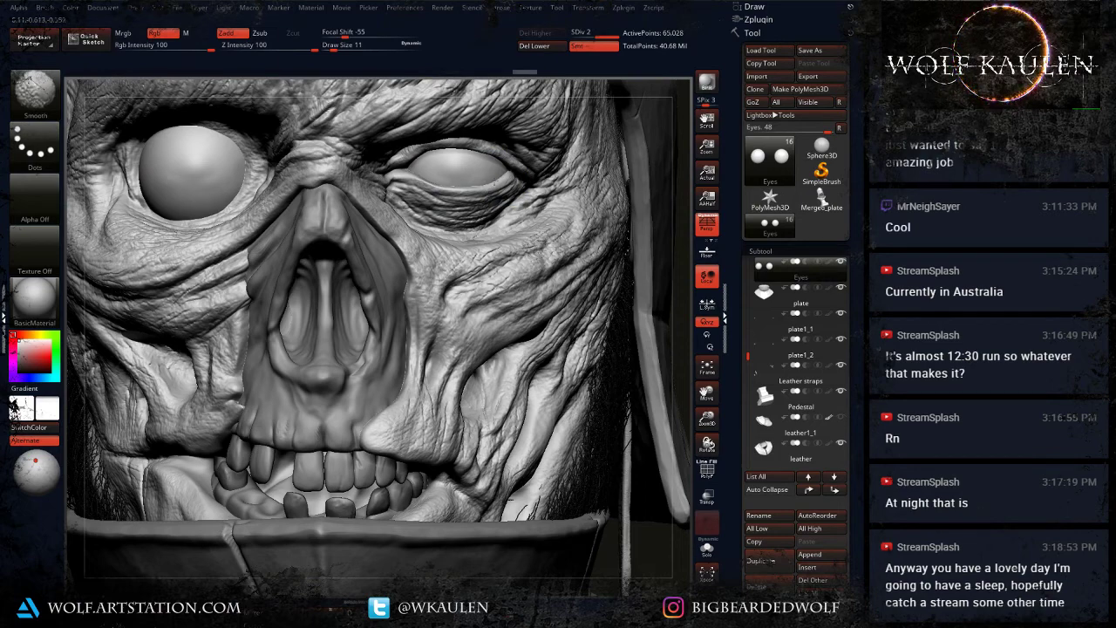
mouse_move(184, 178)
shift+mouse_down()
mouse_move(194, 169)
mouse_move(194, 192)
shift+mouse_up()
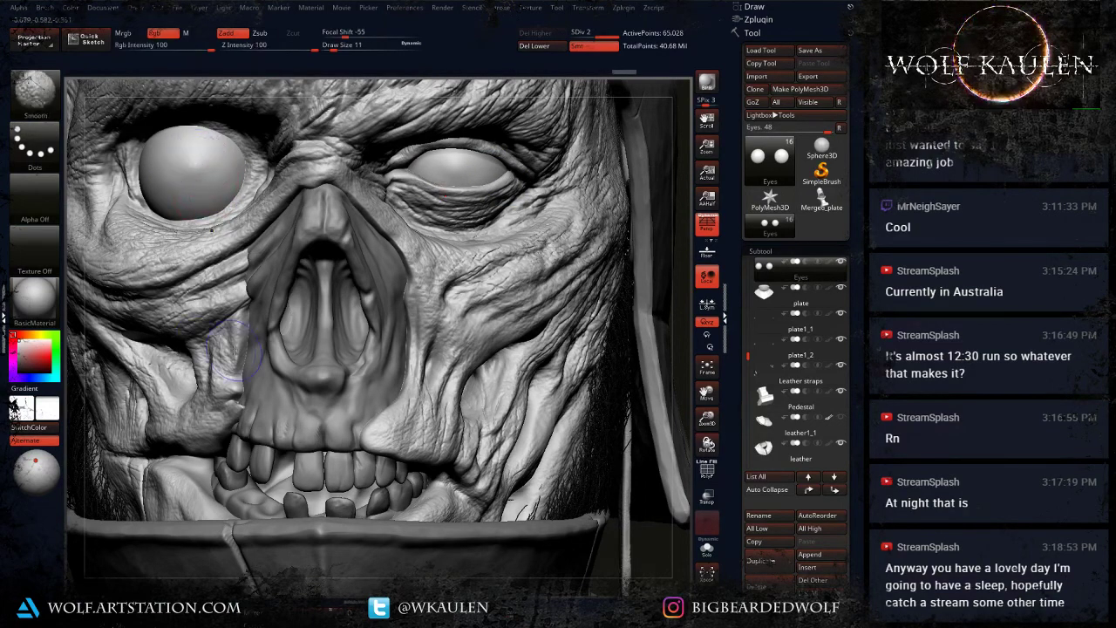
Step: Examine the whole bust from the front and side, then the neck plate and its rivets up close
ctrl+right_drag(331, 461, 328, 205)
ctrl+right_drag(325, 435, 326, 235)
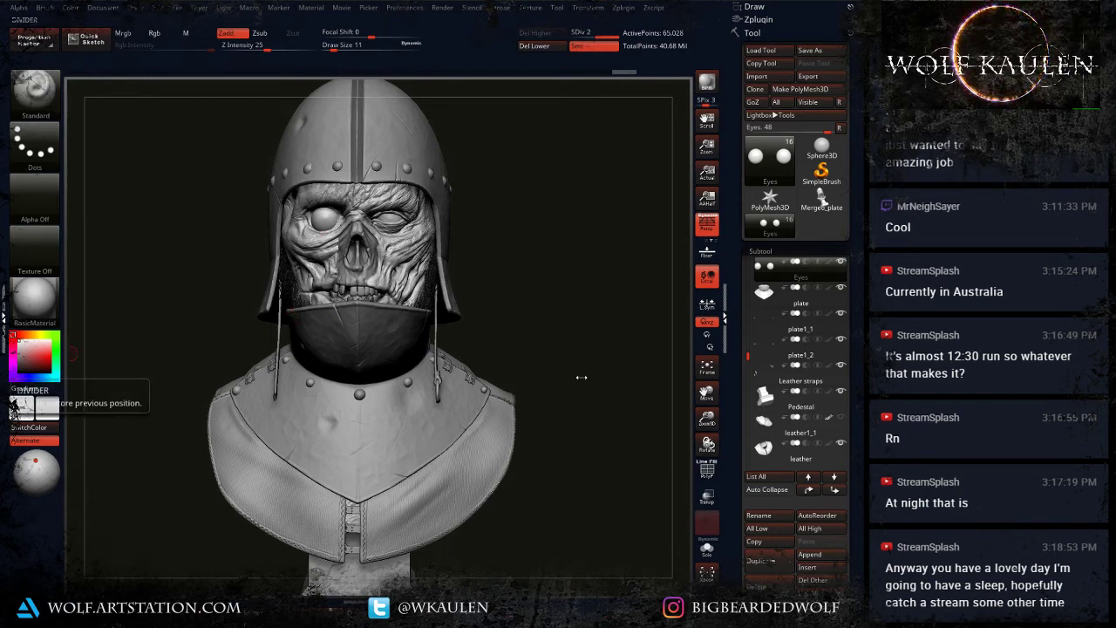
drag(522, 372, 140, 301)
drag(300, 379, 466, 389)
alt+drag(220, 236, 324, 360)
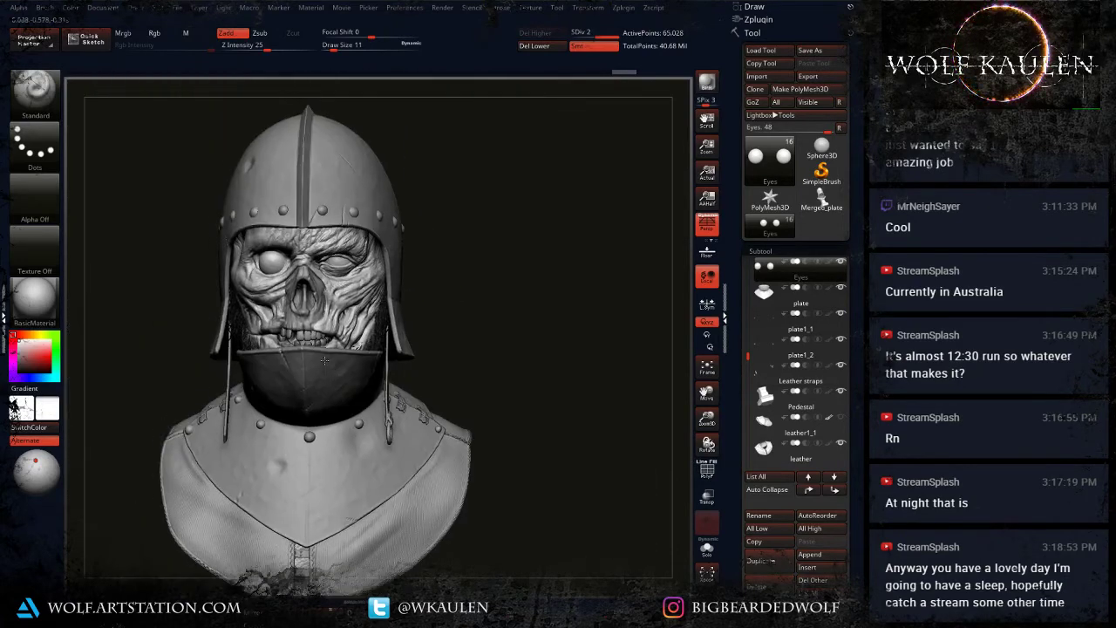
drag(209, 279, 280, 277)
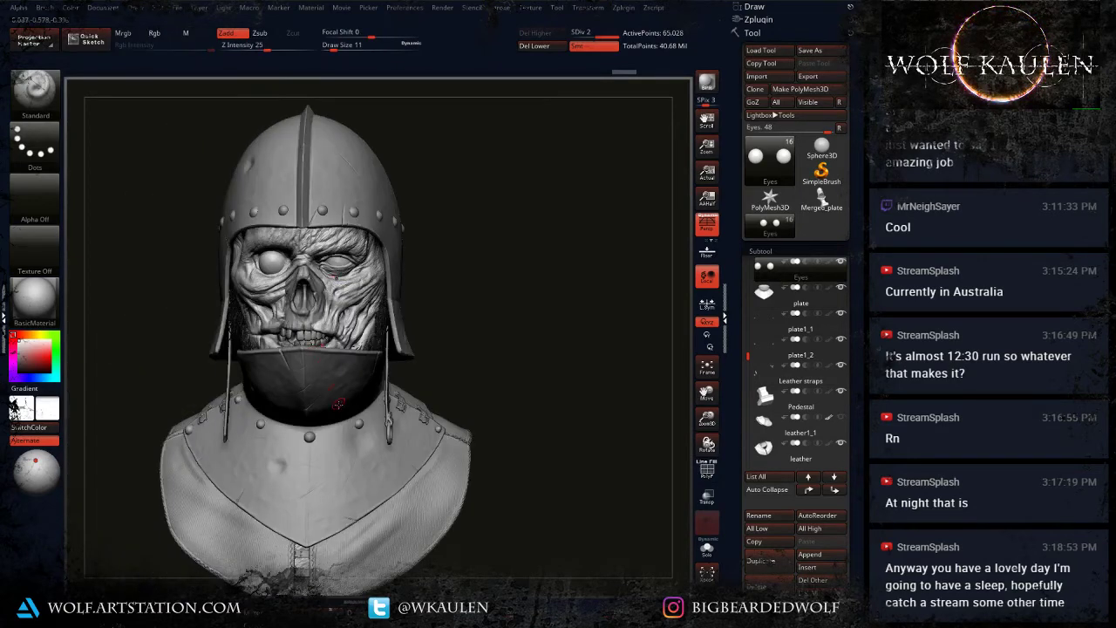
right_drag(339, 404, 243, 404)
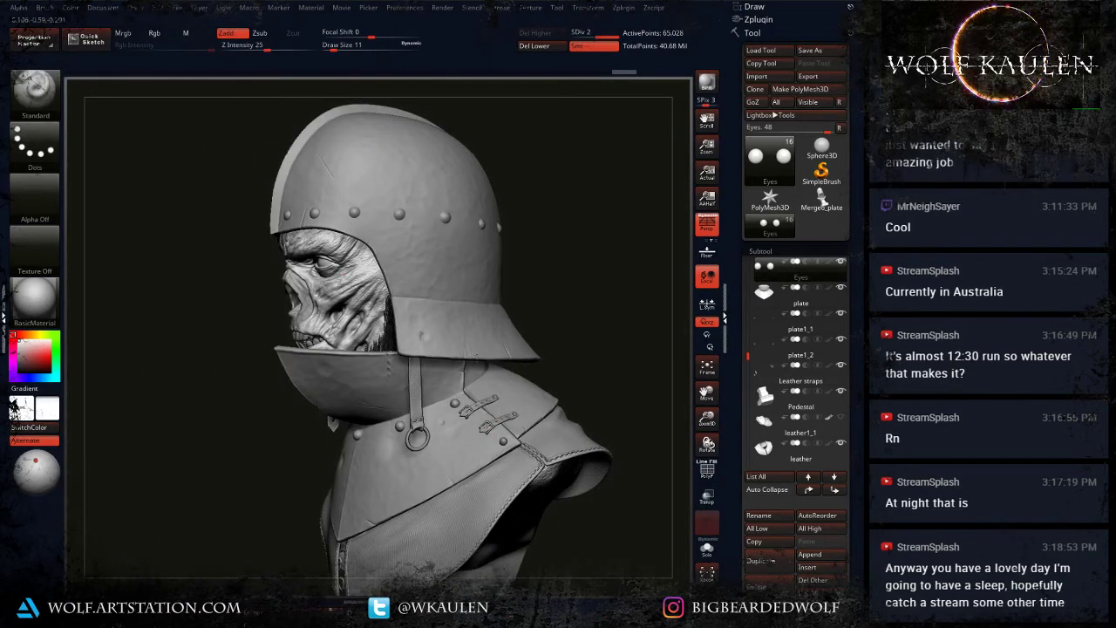
alt+right_drag(492, 426, 477, 353)
right_drag(157, 436, 227, 545)
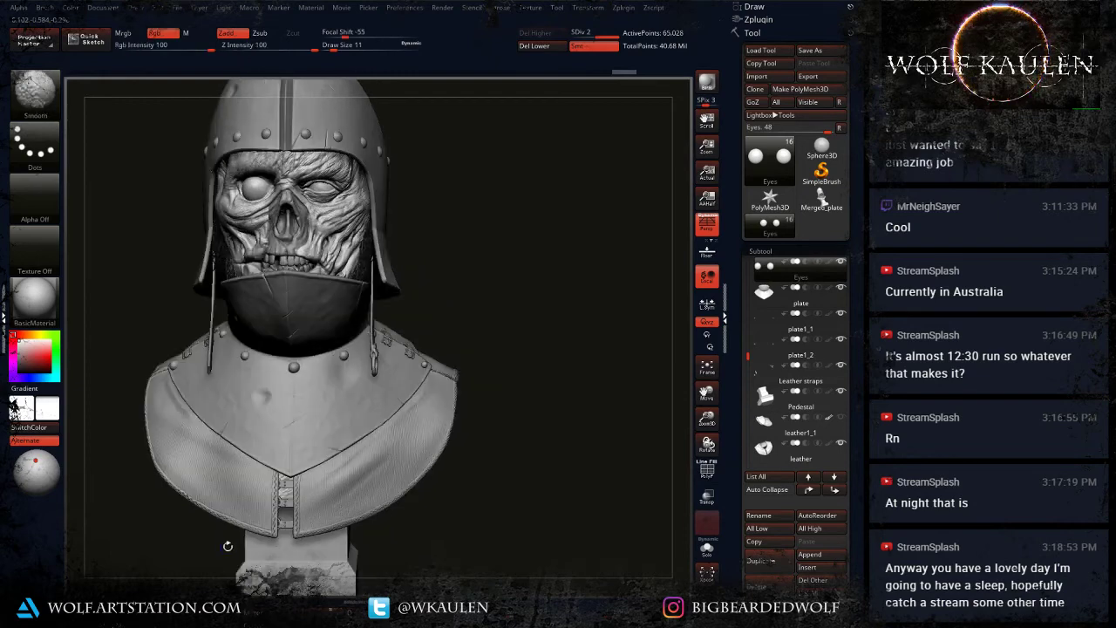
alt+right_drag(305, 505, 278, 593)
alt+right_drag(233, 327, 290, 129)
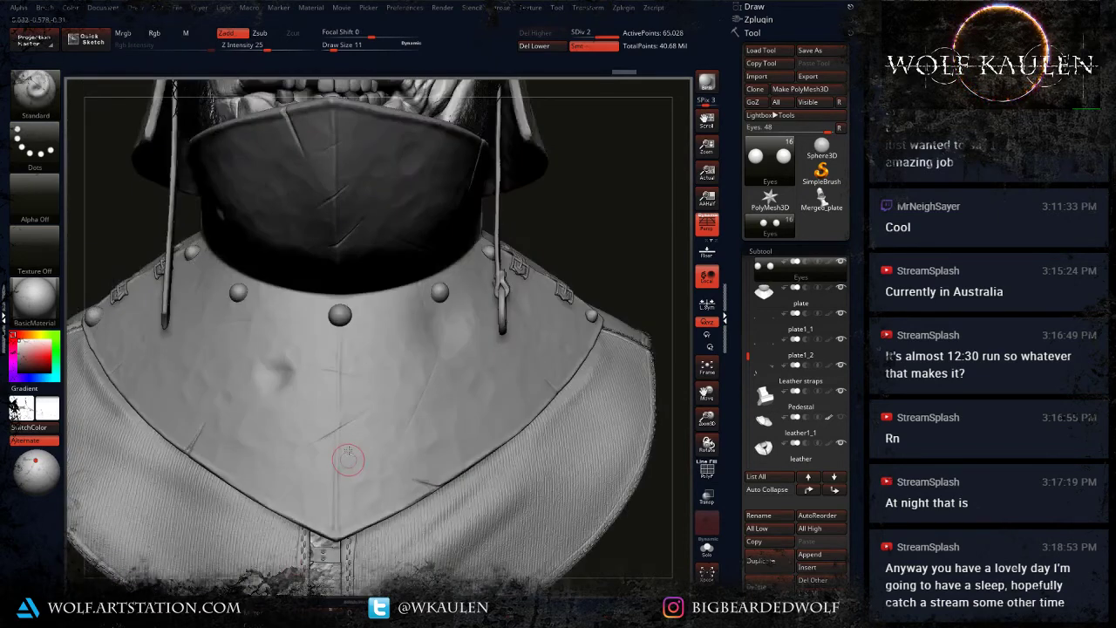
Step: Select the leather1 straps below the neck plate and save the project over the existing Hollow Bust file
alt+right_drag(348, 460, 355, 213)
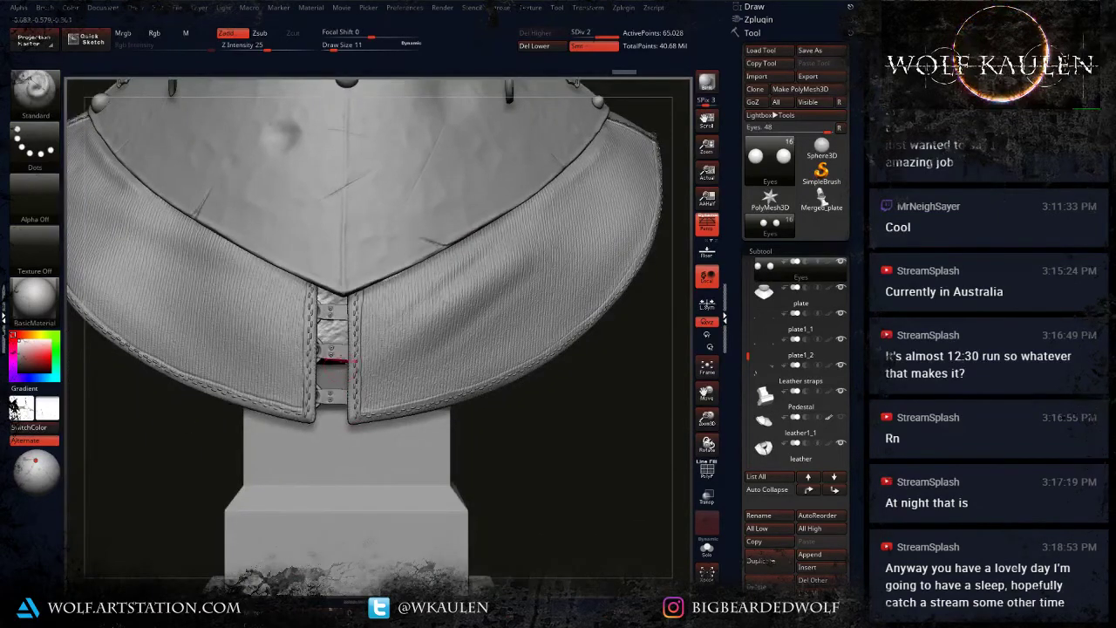
alt+click(343, 360)
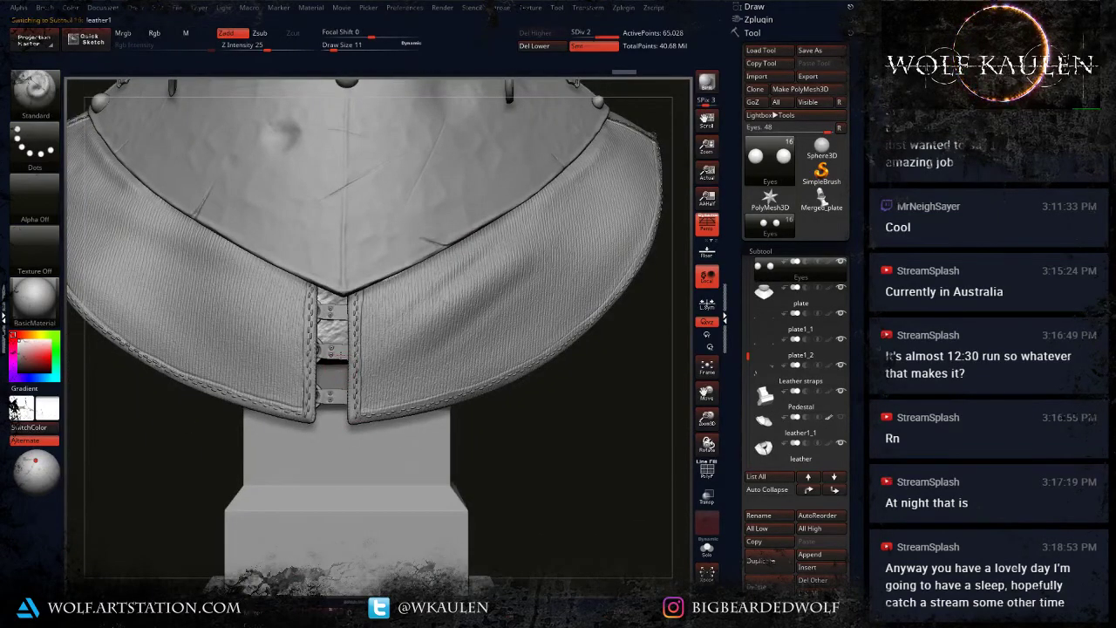
key(ctrl+s)
click(420, 501)
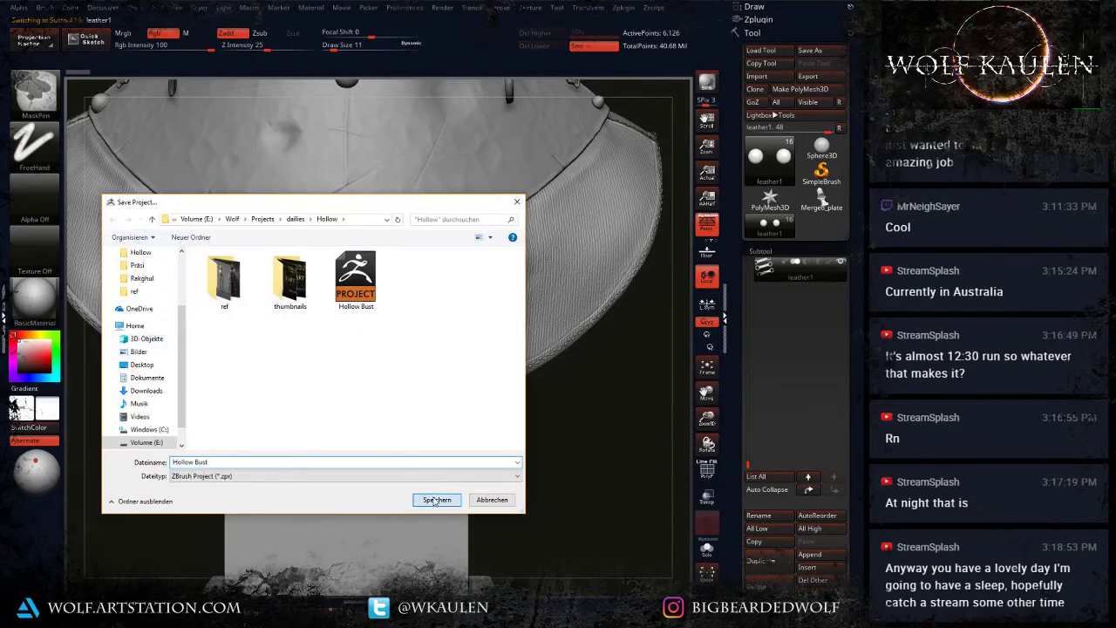
click(438, 321)
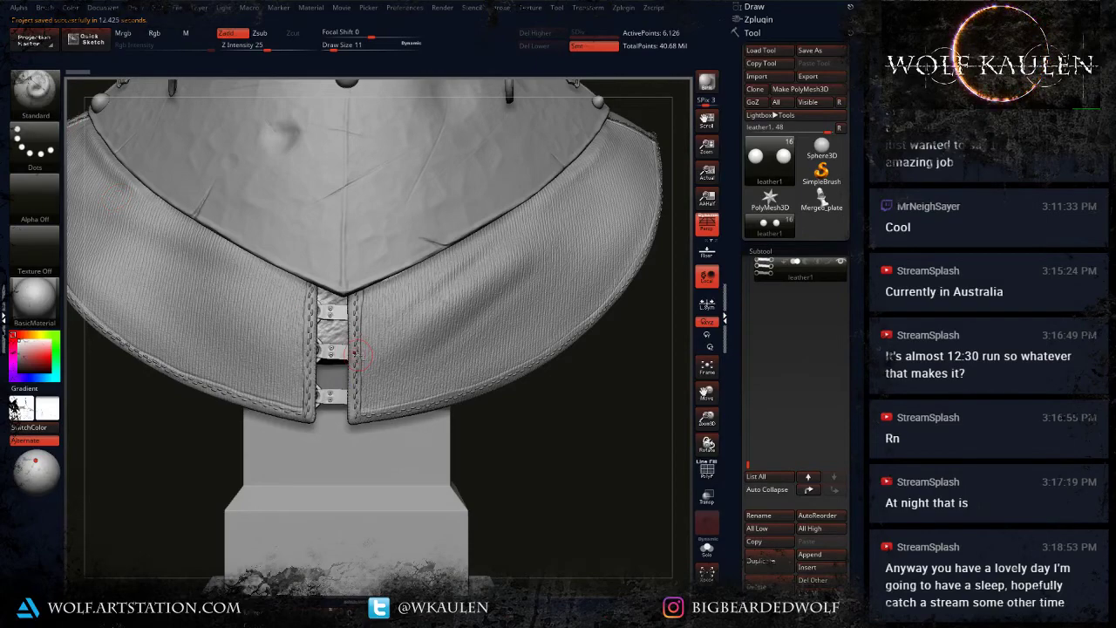
Step: Select the leather collar subtool and examine the bust from the front and side, then the face up close
alt+click(359, 356)
alt+drag(331, 363, 328, 265)
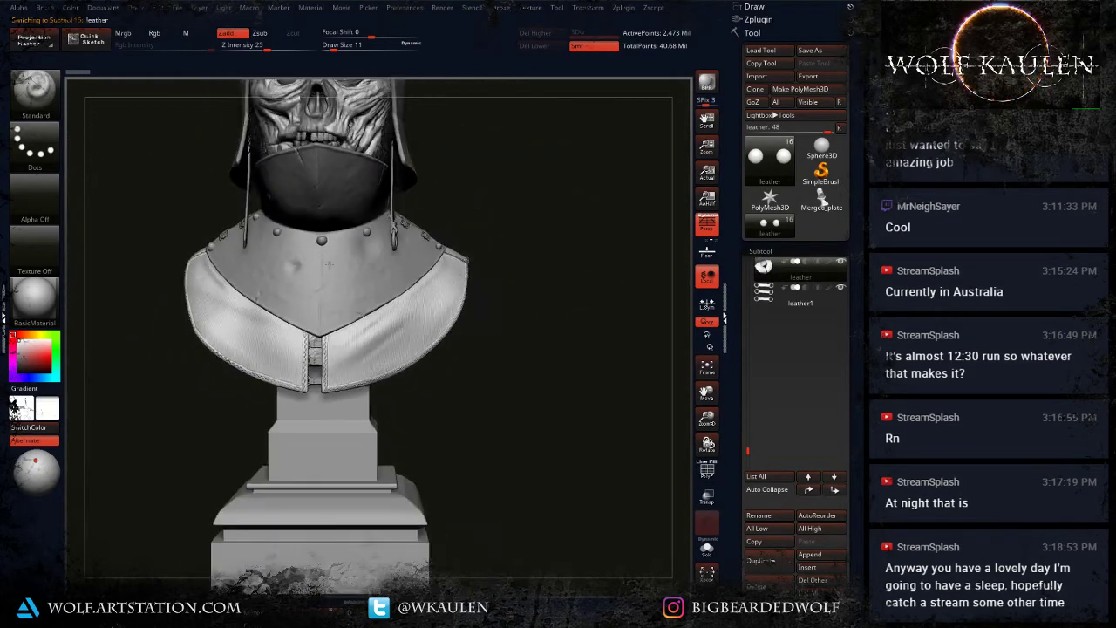
alt+right_drag(328, 264, 307, 382)
right_drag(488, 418, 279, 407)
mouse_move(421, 380)
right_down()
mouse_move(418, 453)
mouse_move(427, 393)
right_up()
alt+right_drag(507, 459, 631, 474)
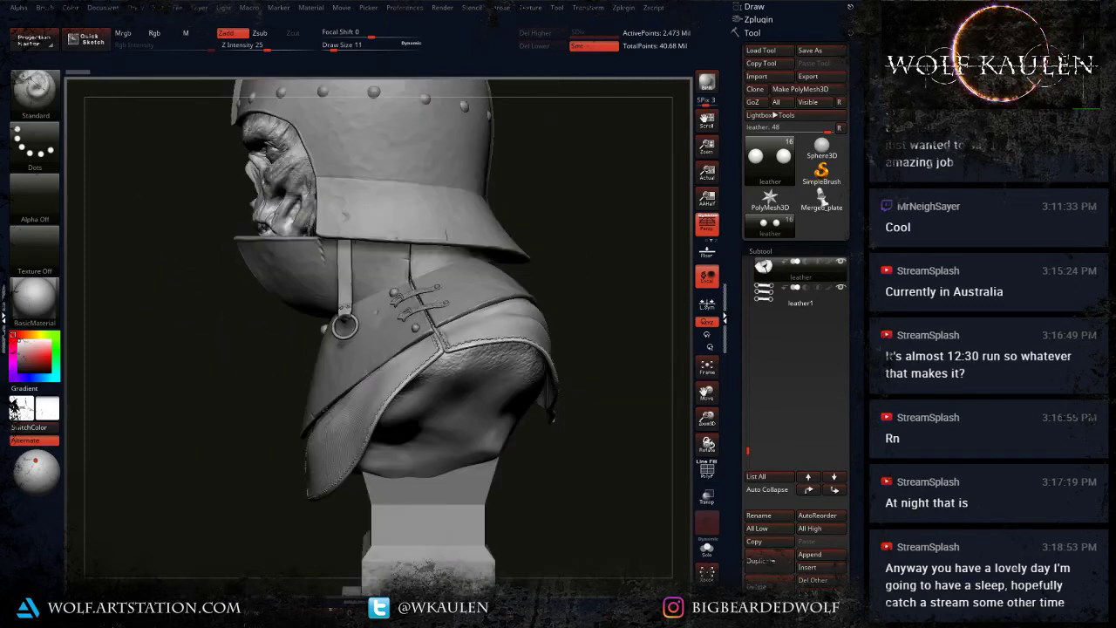
right_drag(488, 436, 458, 523)
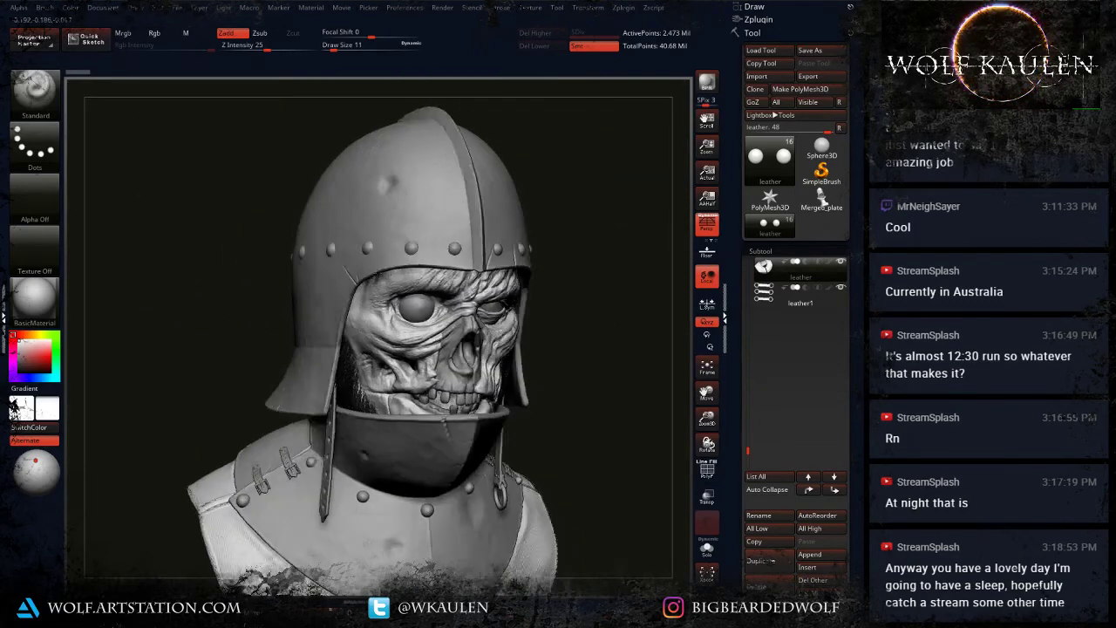
right_drag(318, 291, 316, 314)
mouse_move(301, 391)
alt+right_down()
mouse_move(291, 427)
mouse_move(427, 323)
mouse_move(396, 253)
mouse_move(360, 379)
alt+right_up()
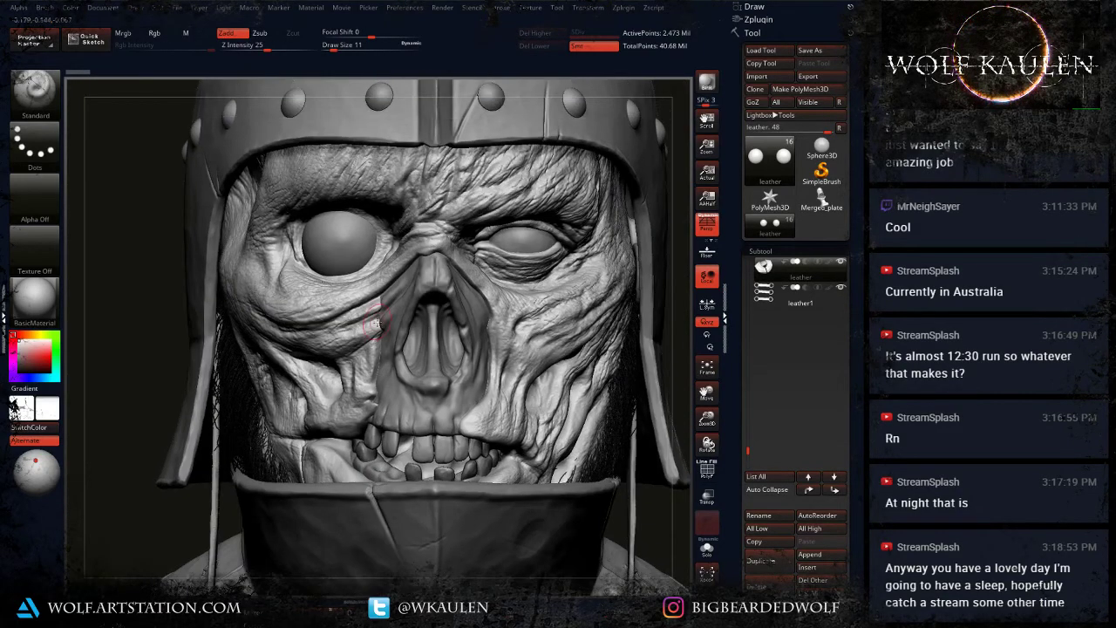
Step: Select the Skull1 subtool containing the teeth and rename it Teeth
alt+click(443, 451)
ctrl+right_drag(424, 455, 415, 535)
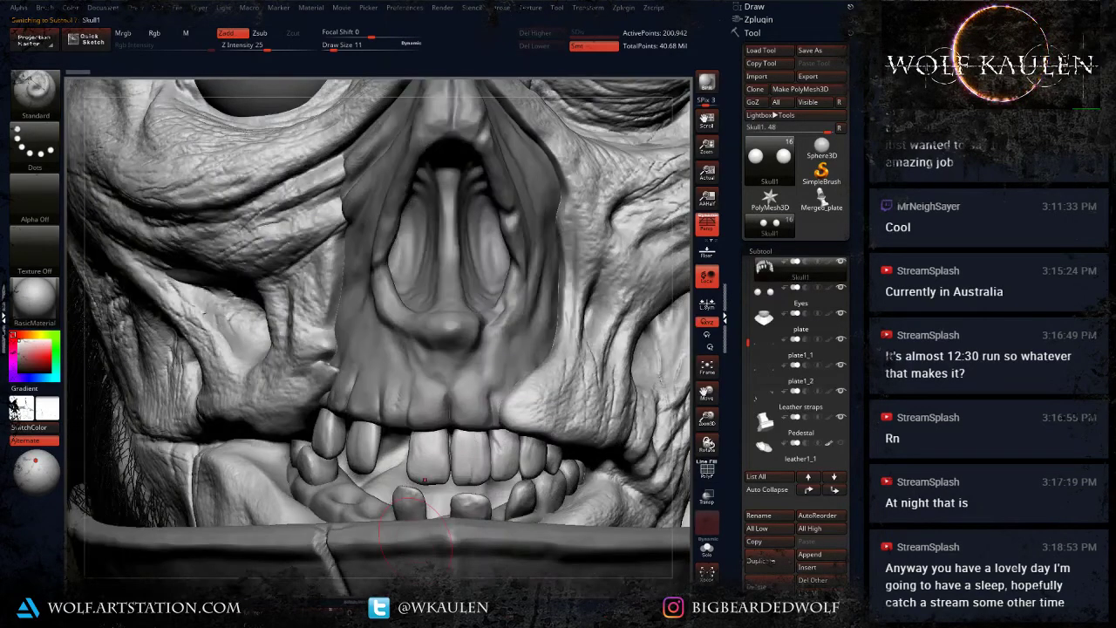
drag(861, 576, 861, 463)
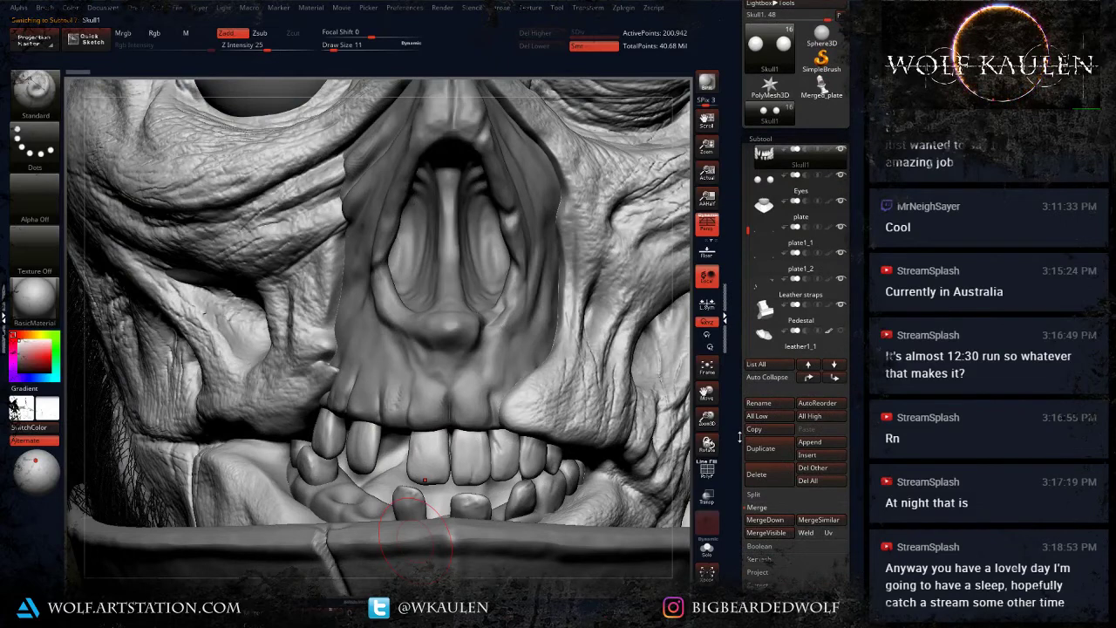
click(760, 403)
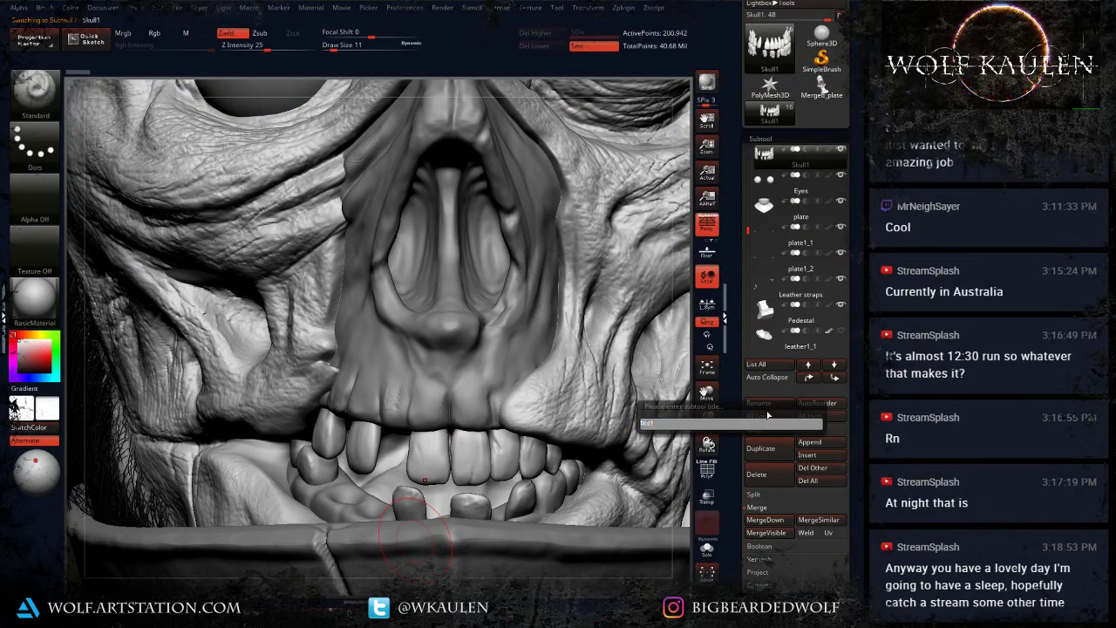
text(Teeth)
key(Return)
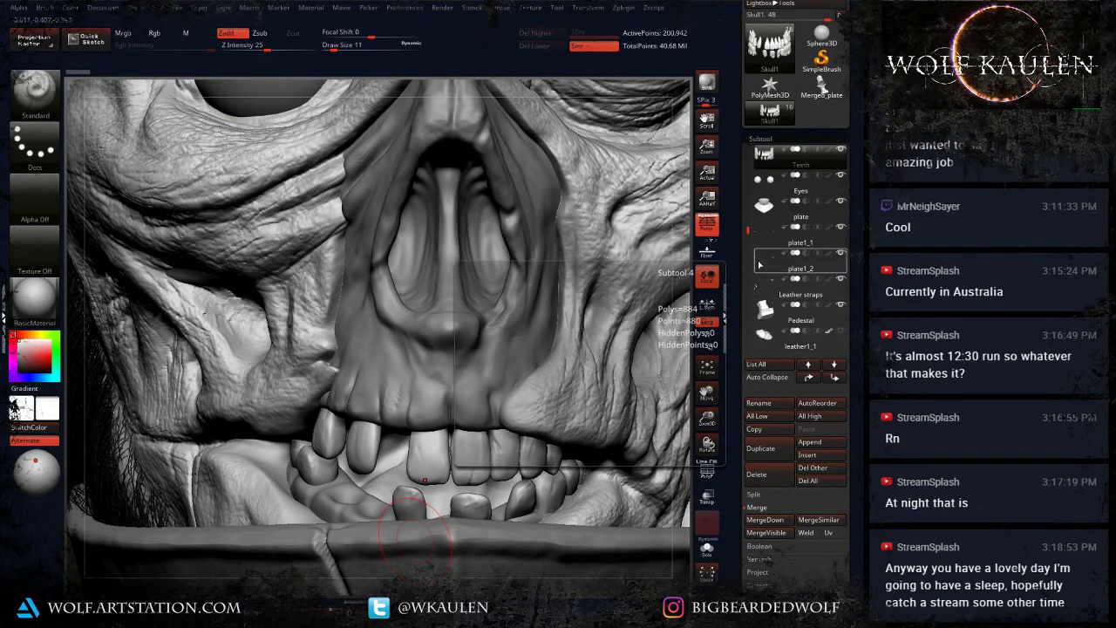
Step: Add surface noise with a Noise Scale of 0.2226 to the Teeth subtool and apply it to the mesh
drag(826, 610, 823, 494)
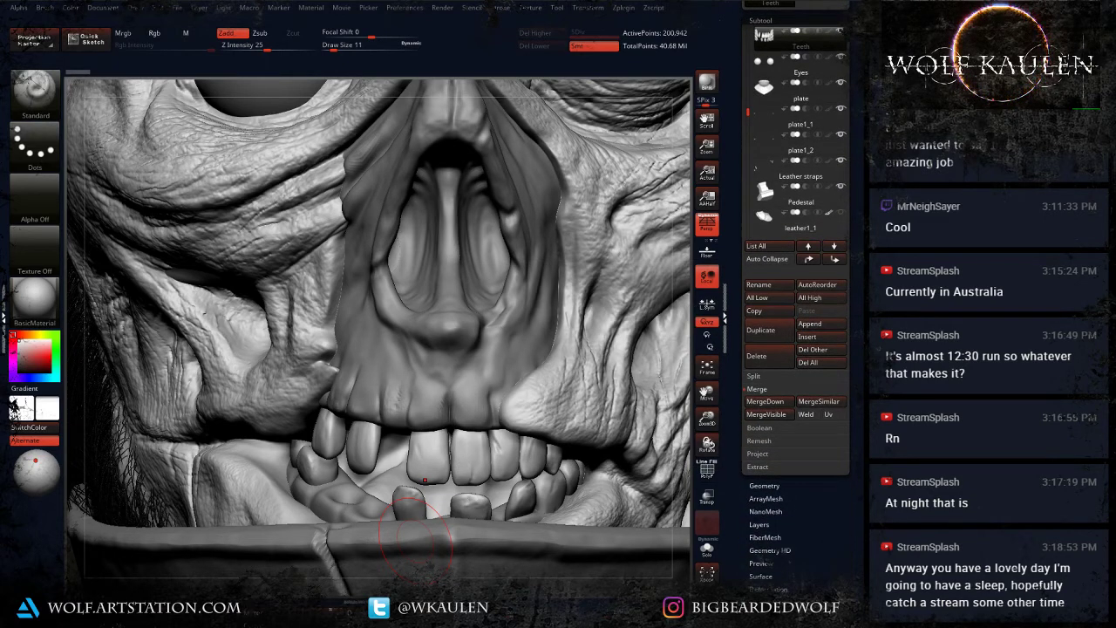
click(755, 577)
click(758, 136)
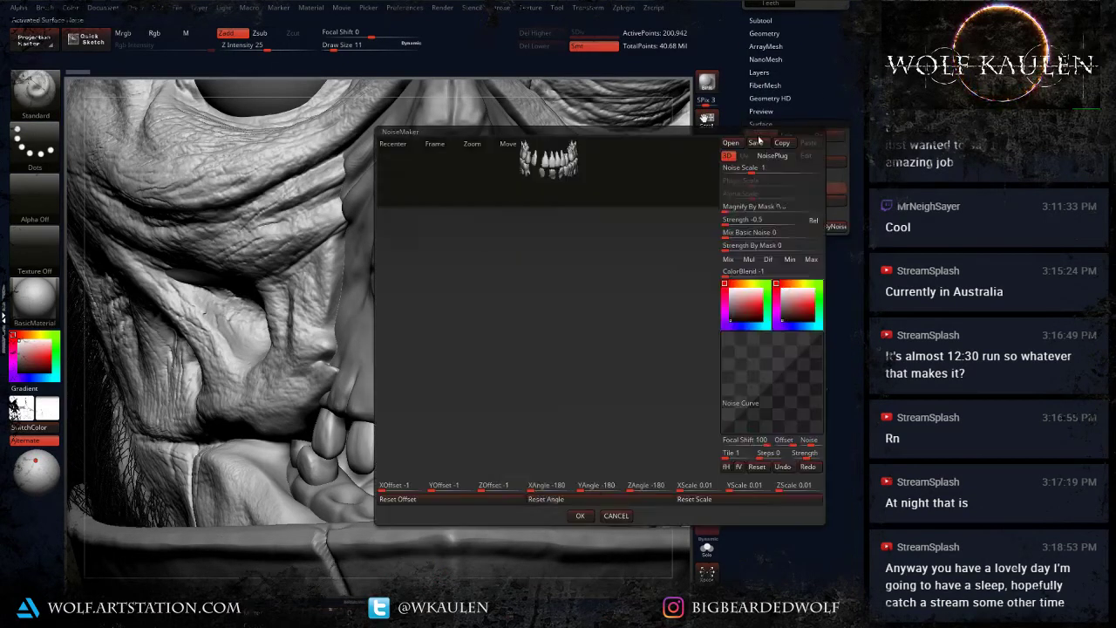
click(434, 143)
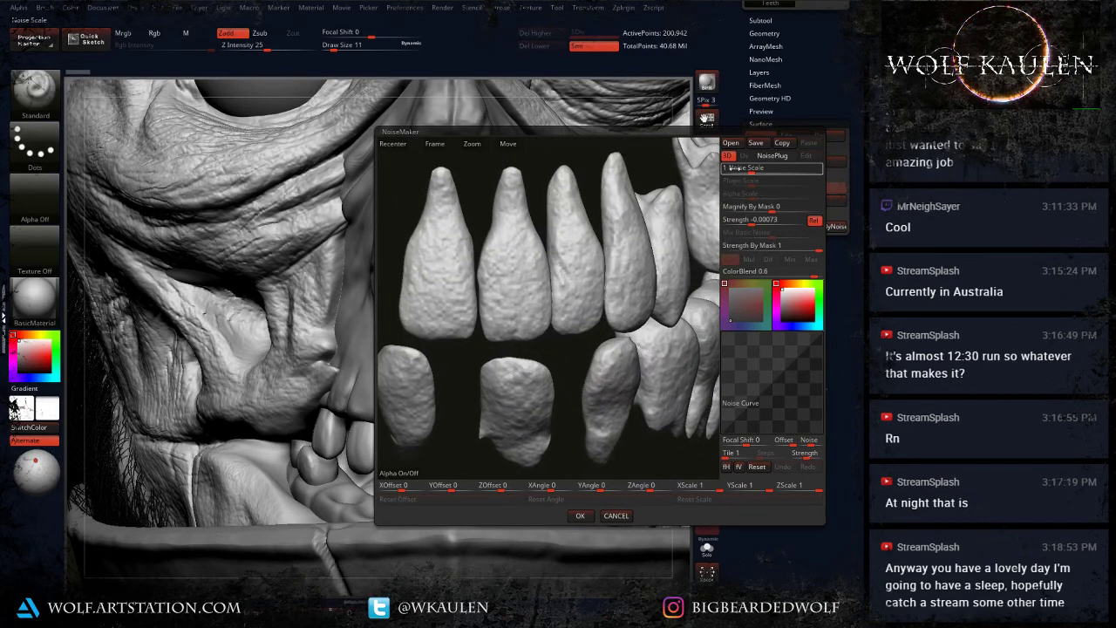
click(740, 171)
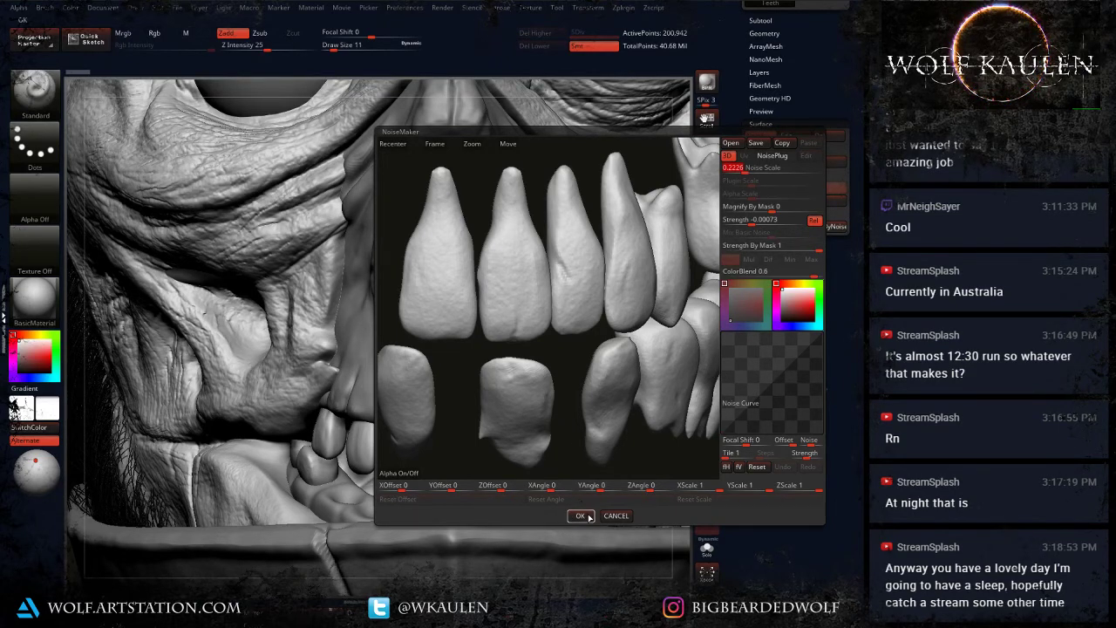
click(579, 516)
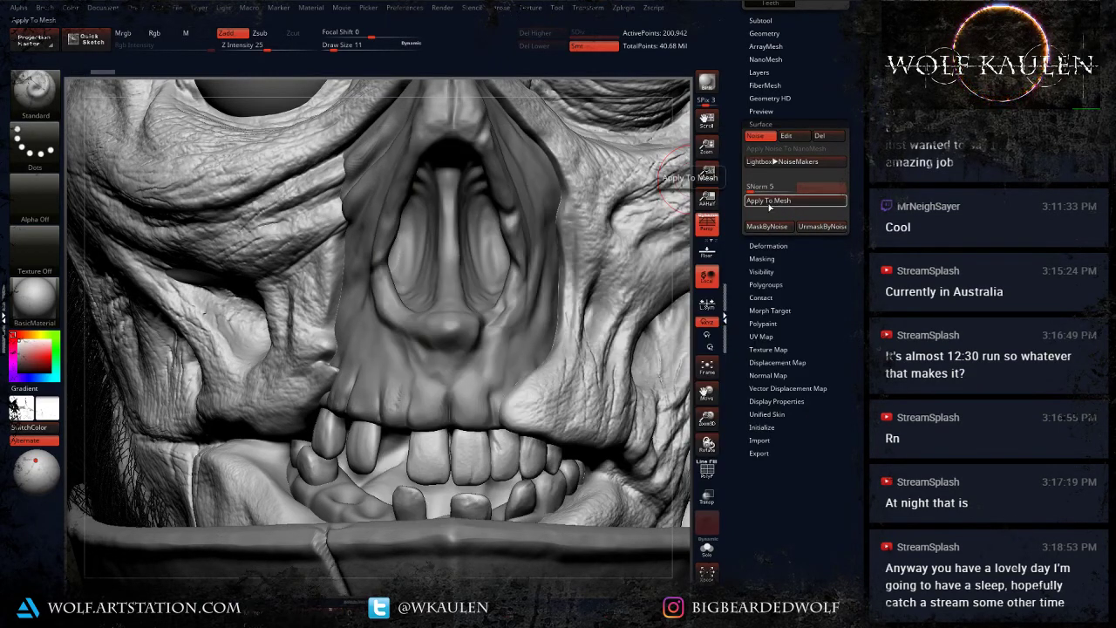
click(769, 207)
alt+right_drag(476, 436, 470, 417)
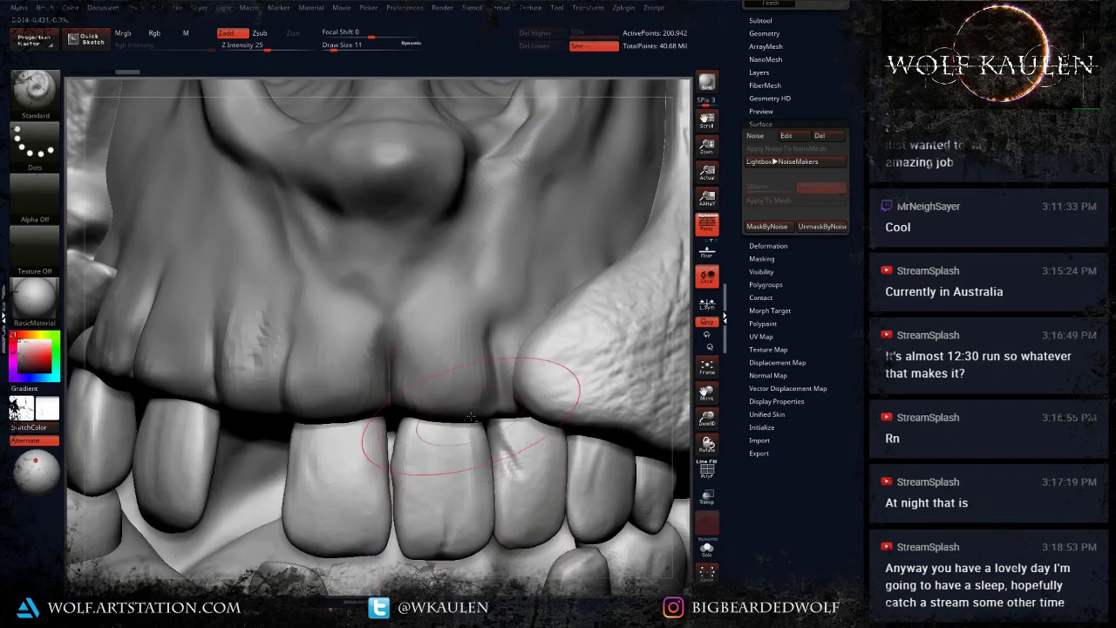
ctrl+right_drag(474, 457, 473, 532)
alt+right_drag(472, 575, 476, 410)
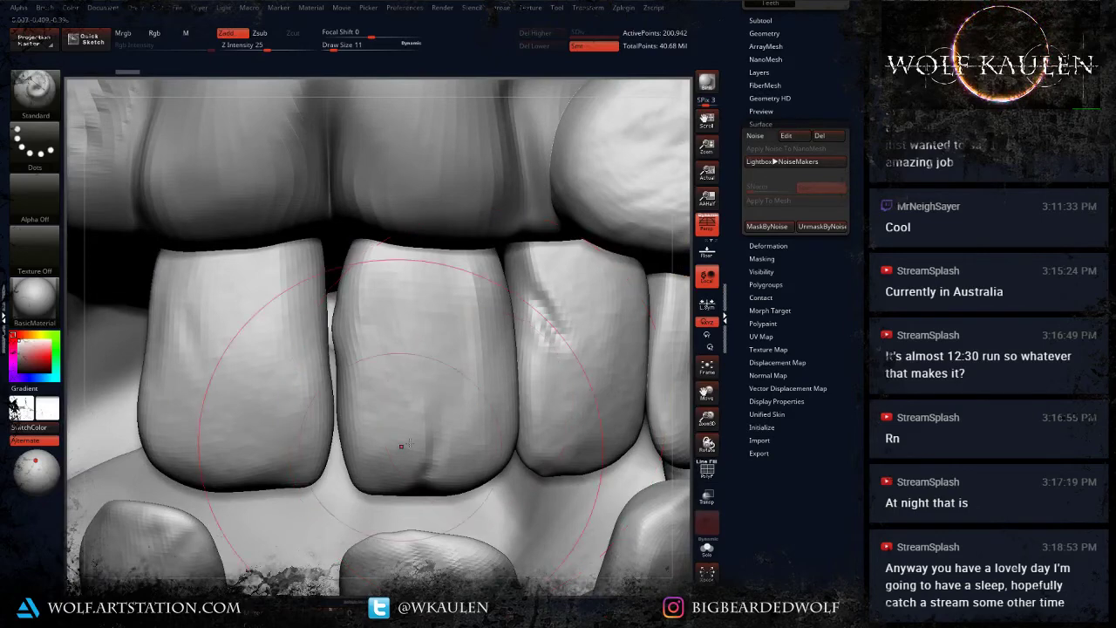
alt+right_drag(413, 575, 423, 236)
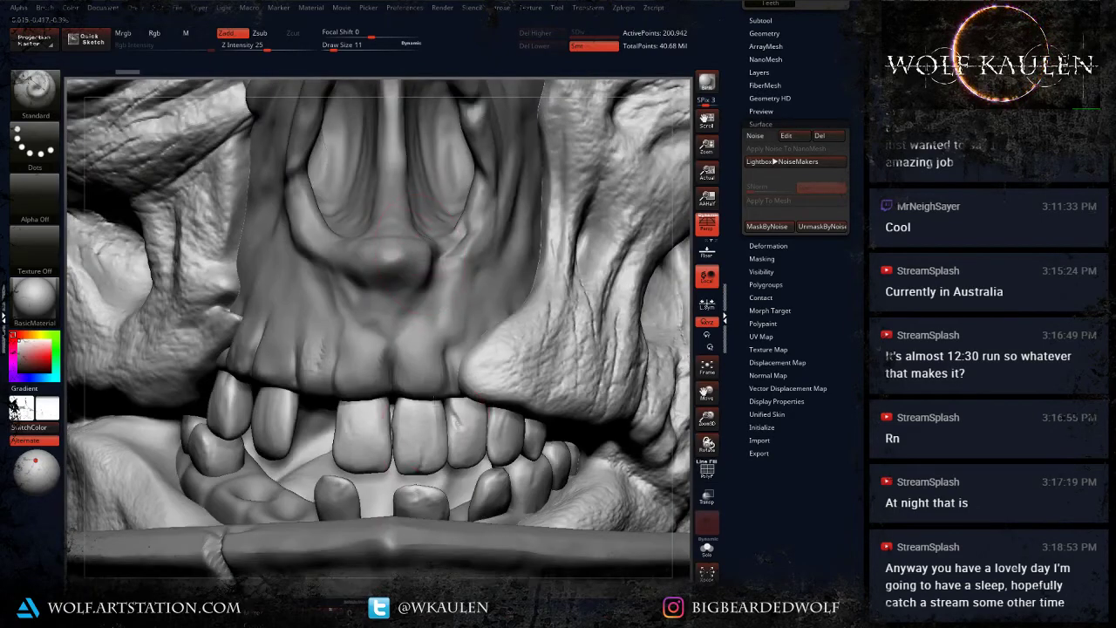
Step: Select the Skull subtool and add surface noise to it with Noise Scale 1 and Strength 0.00029
mouse_move(430, 376)
alt+right_down()
mouse_move(420, 231)
mouse_move(428, 462)
alt+right_up()
alt+click(420, 231)
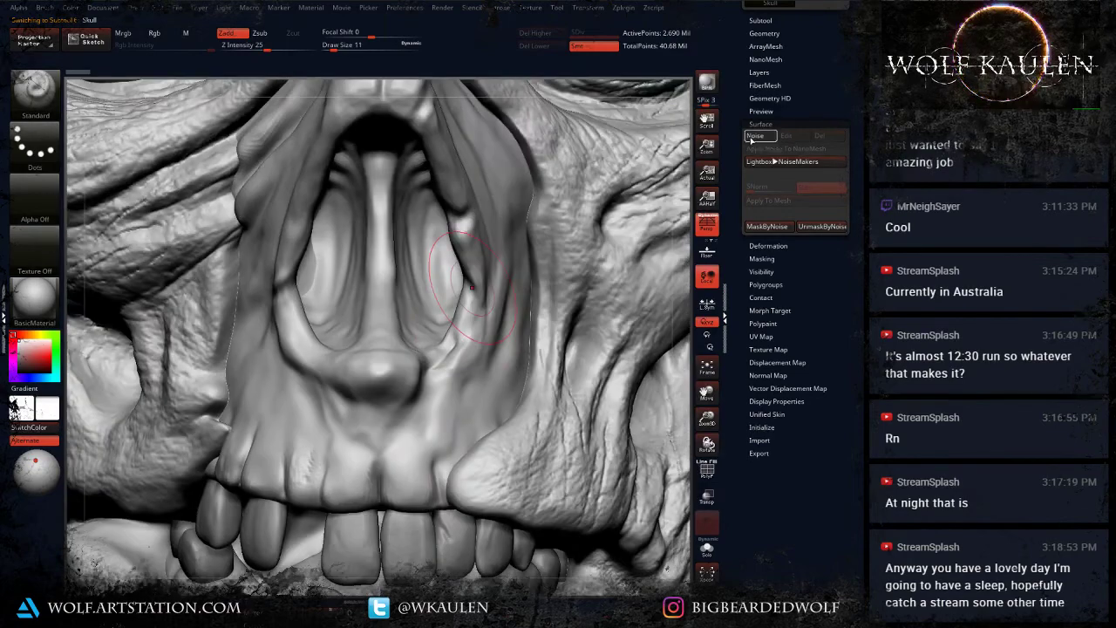
click(754, 137)
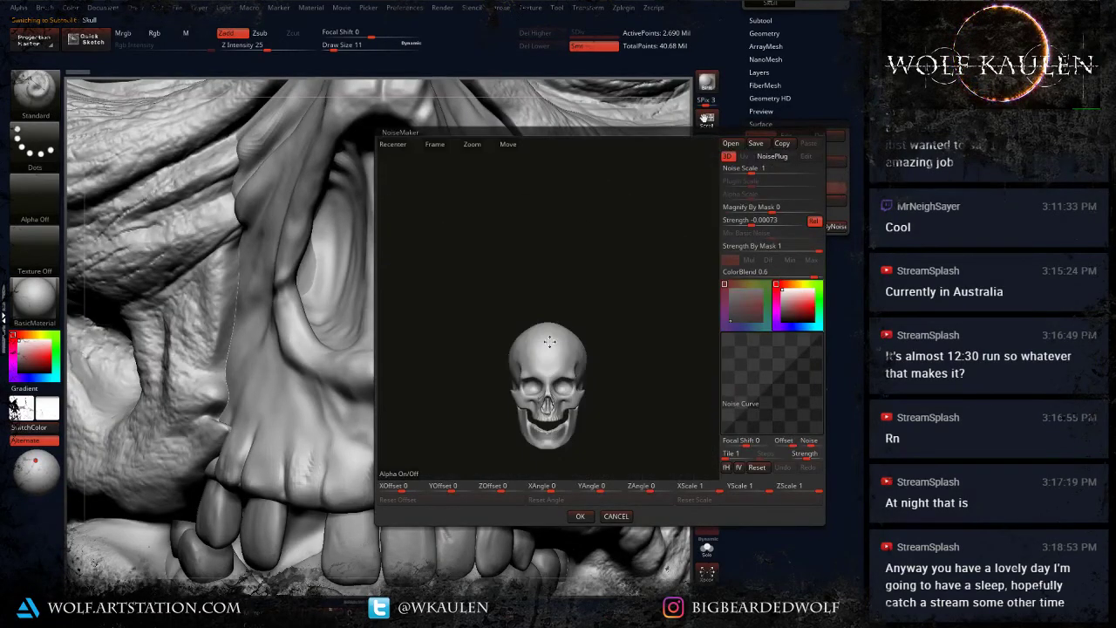
scroll(555, 409, up, 5)
alt+right_drag(555, 410, 560, 321)
scroll(562, 301, up, 3)
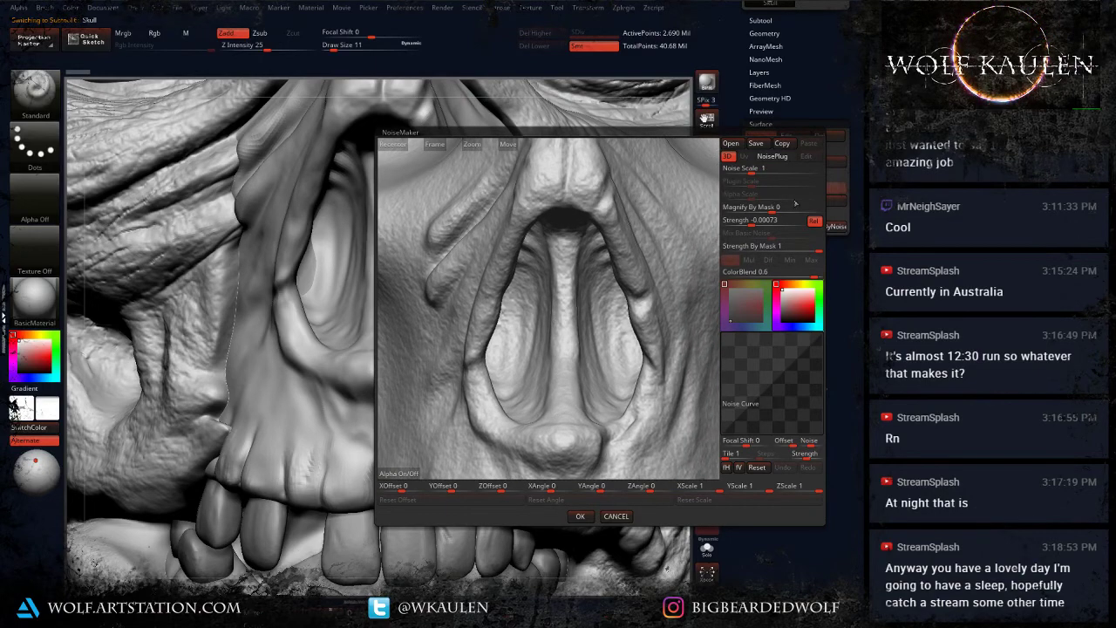
drag(750, 223, 756, 222)
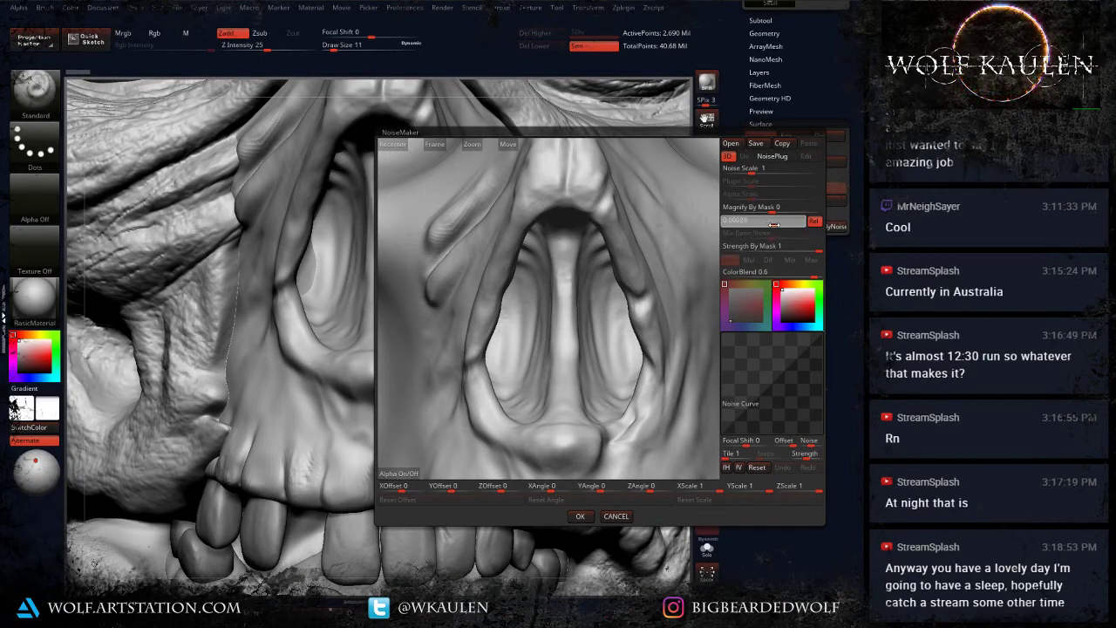
drag(773, 225, 772, 225)
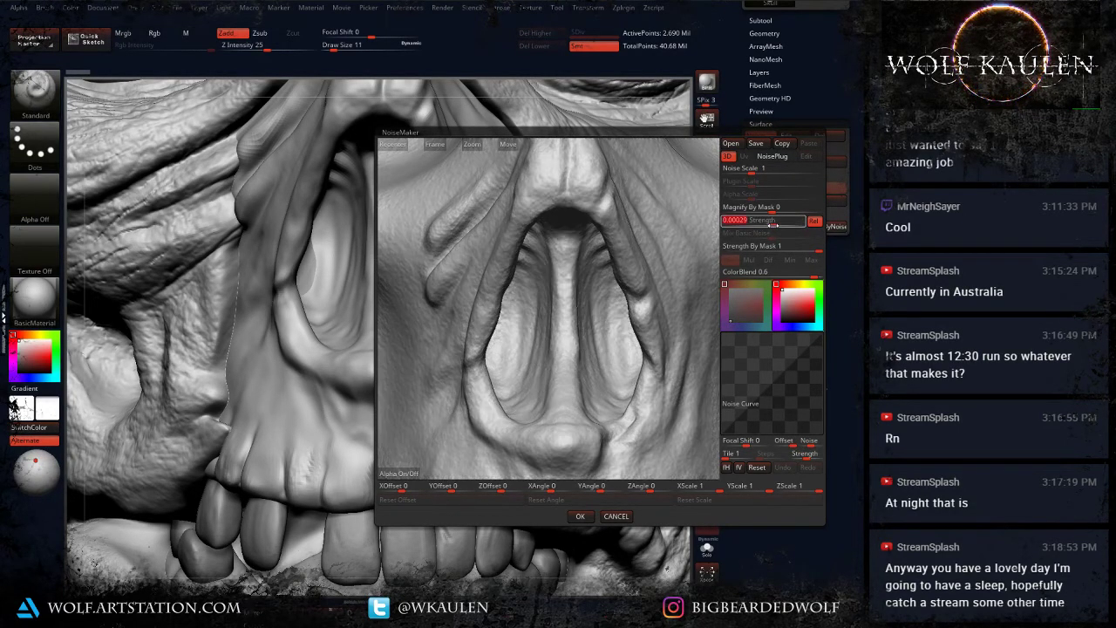
click(581, 516)
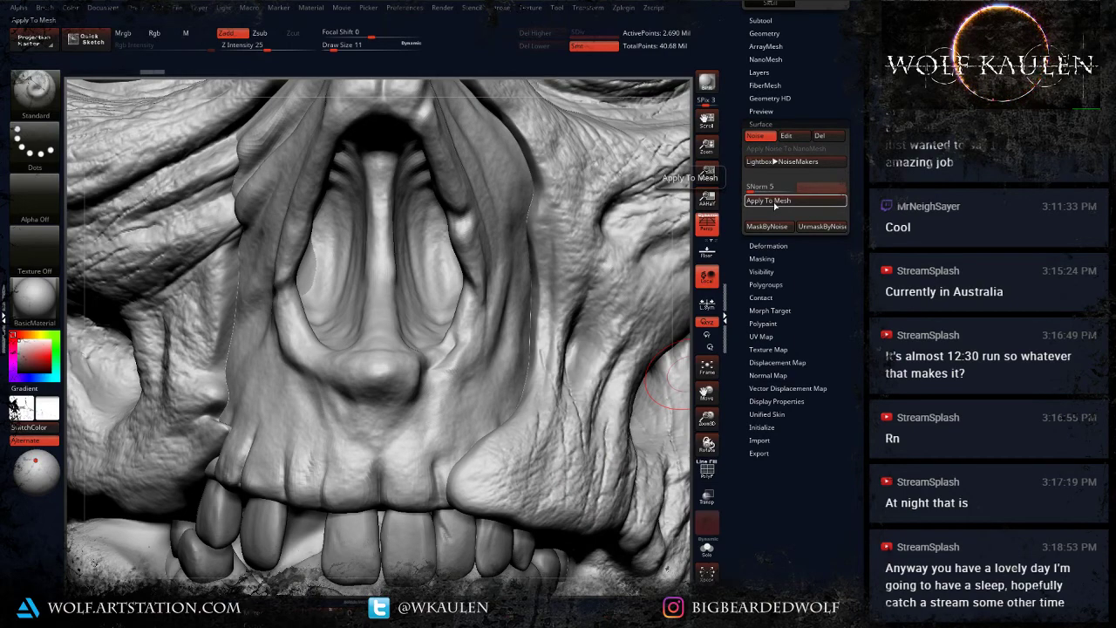
Step: Examine the face, neck plate, collar and overall bust from the front, side and three-quarter views
mouse_move(408, 444)
ctrl+right_down()
mouse_move(398, 361)
mouse_move(490, 370)
ctrl+right_up()
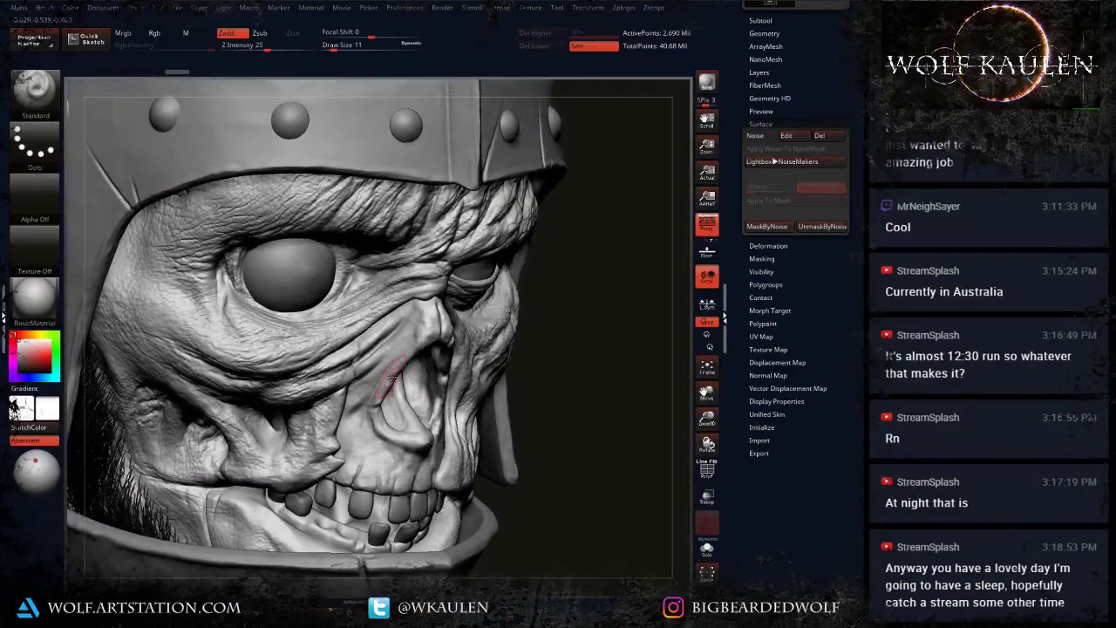
right_drag(406, 401, 321, 397)
ctrl+right_drag(523, 475, 518, 390)
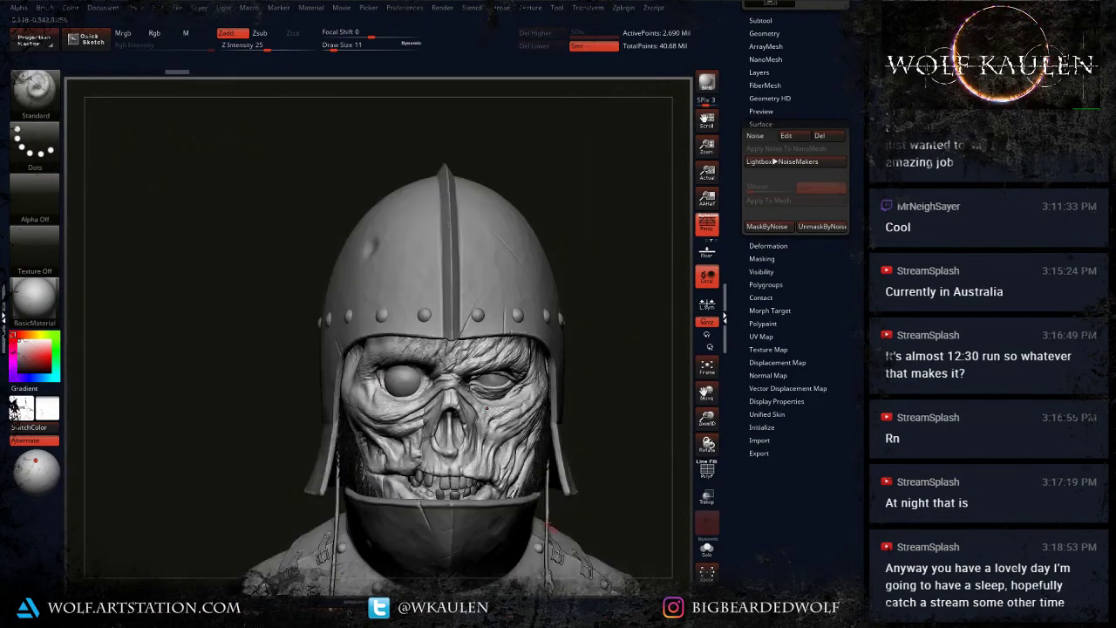
alt+right_drag(547, 542, 437, 315)
alt+right_drag(480, 419, 474, 387)
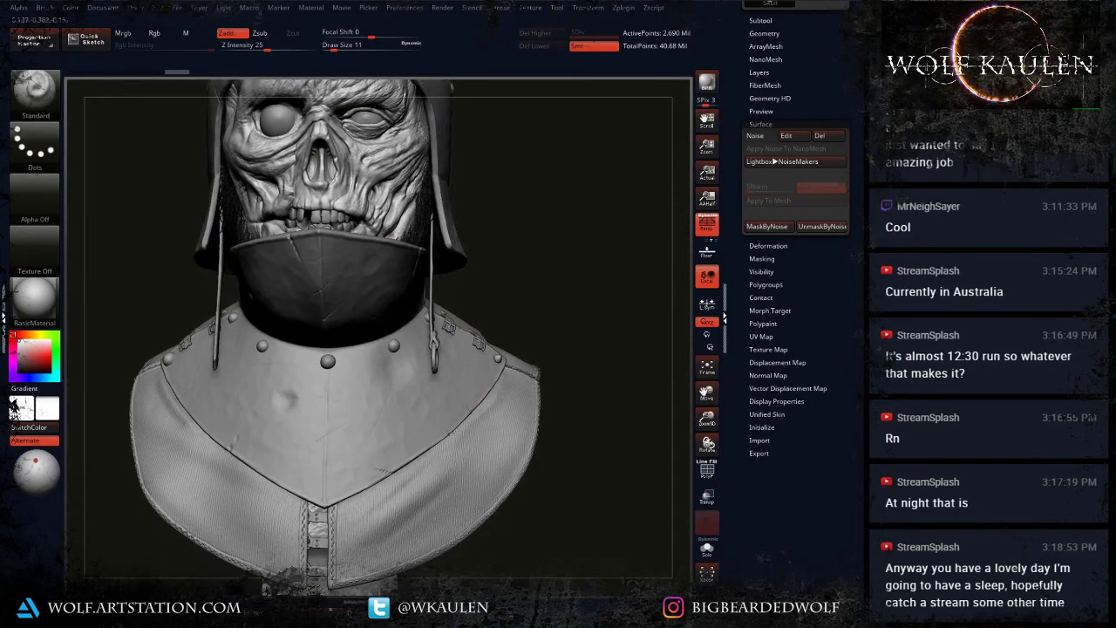
right_drag(516, 420, 373, 424)
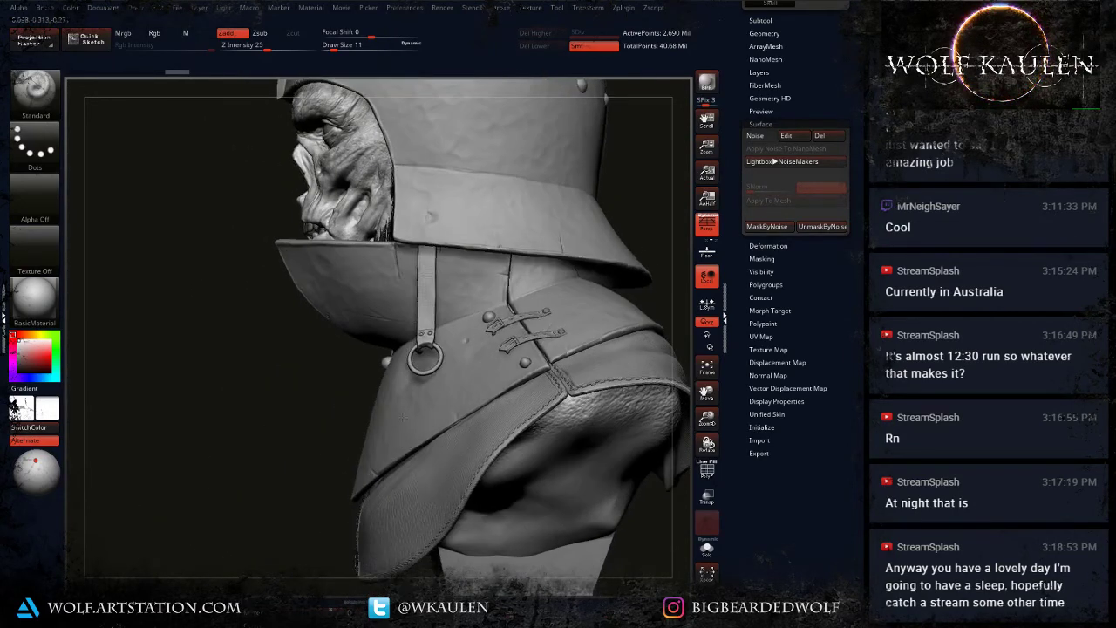
ctrl+right_drag(410, 462, 530, 384)
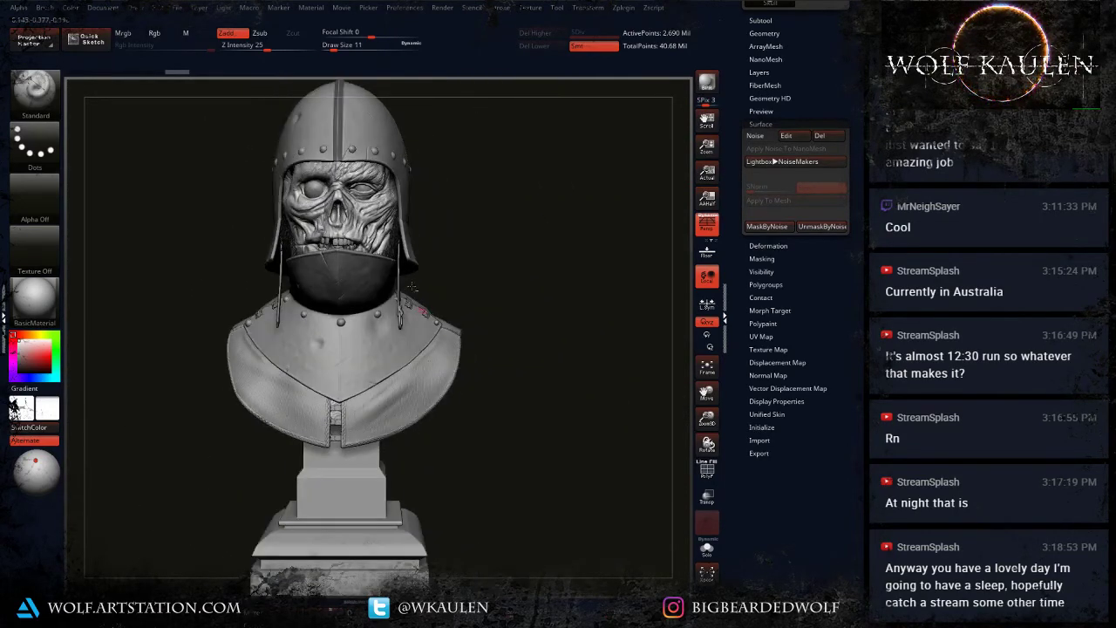
ctrl+right_drag(361, 203, 361, 283)
alt+right_drag(270, 140, 362, 317)
alt+right_drag(358, 302, 325, 74)
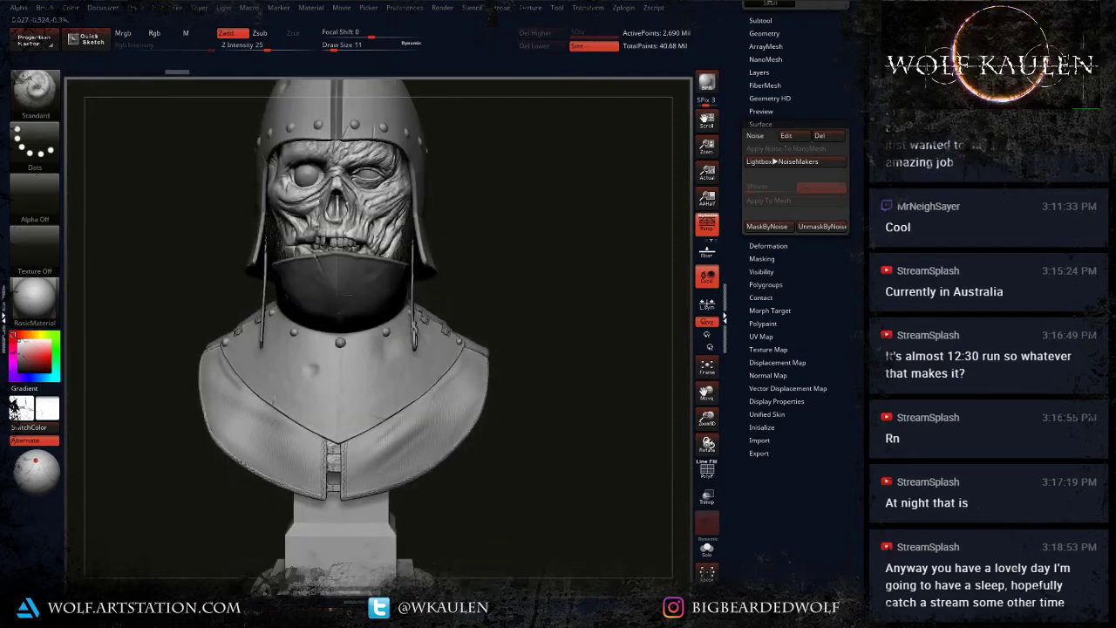
mouse_move(253, 362)
right_down()
mouse_move(426, 370)
mouse_move(292, 377)
right_up()
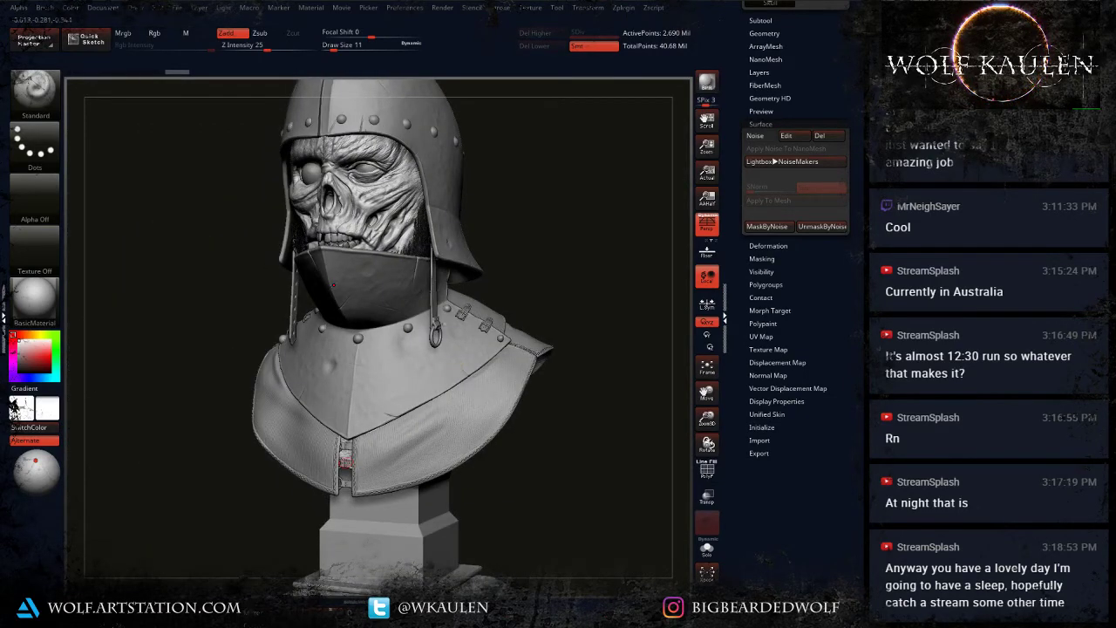
Step: Isolate the leather1 straps with their rings and subdivide them to level 2
alt+click(346, 455)
mouse_move(296, 533)
right_down()
mouse_move(392, 558)
mouse_move(614, 584)
mouse_move(636, 442)
right_up()
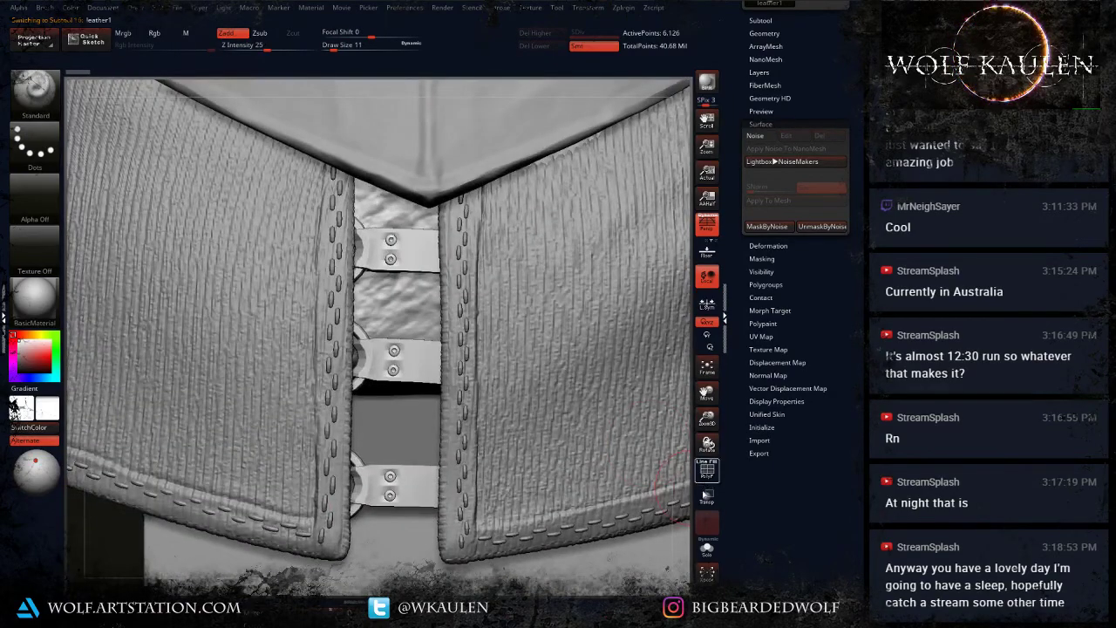
click(707, 548)
right_drag(532, 499, 559, 501)
key(ctrl+d)
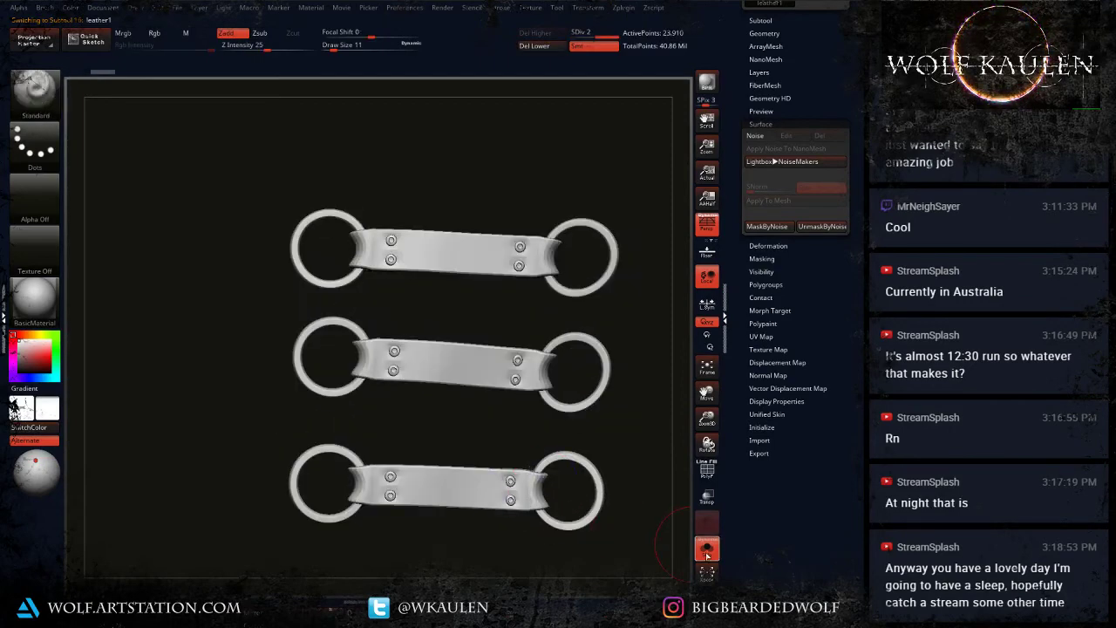
Step: Leave the isolated view of the leather straps and show the entire bust around the collar
click(707, 550)
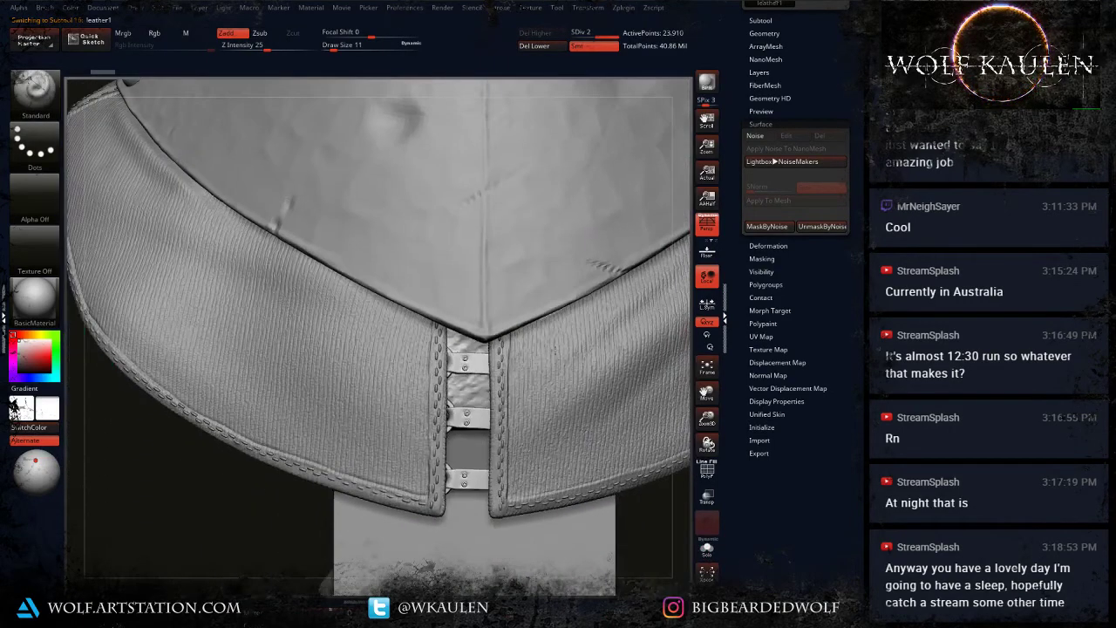
alt+right_drag(536, 375, 428, 360)
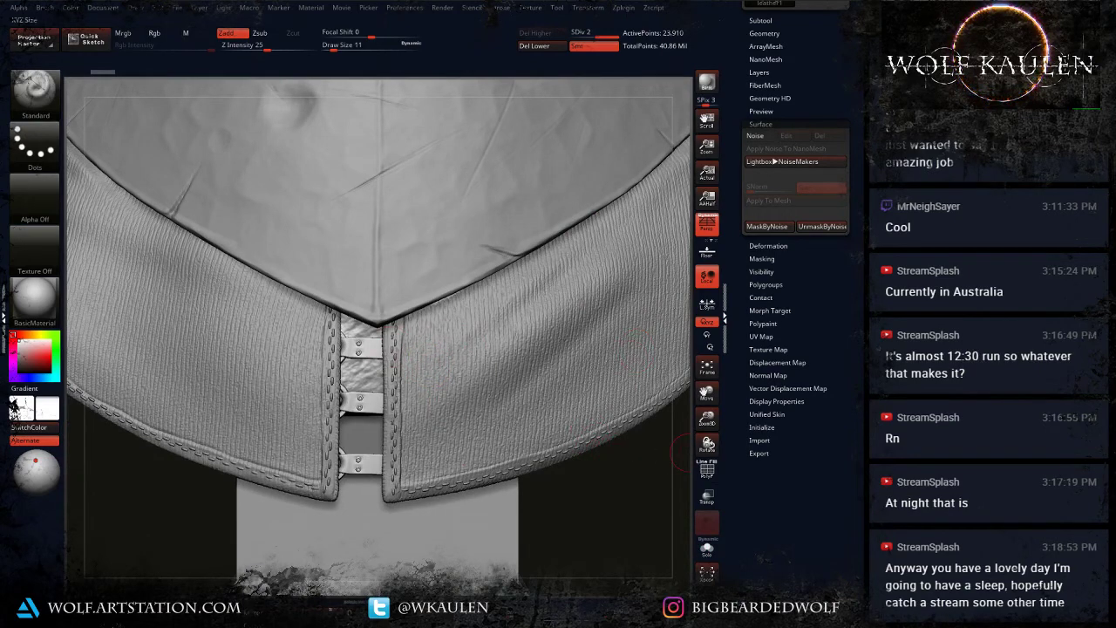
Step: Try to remesh the leather straps between the collar halves with DynaMesh
click(755, 136)
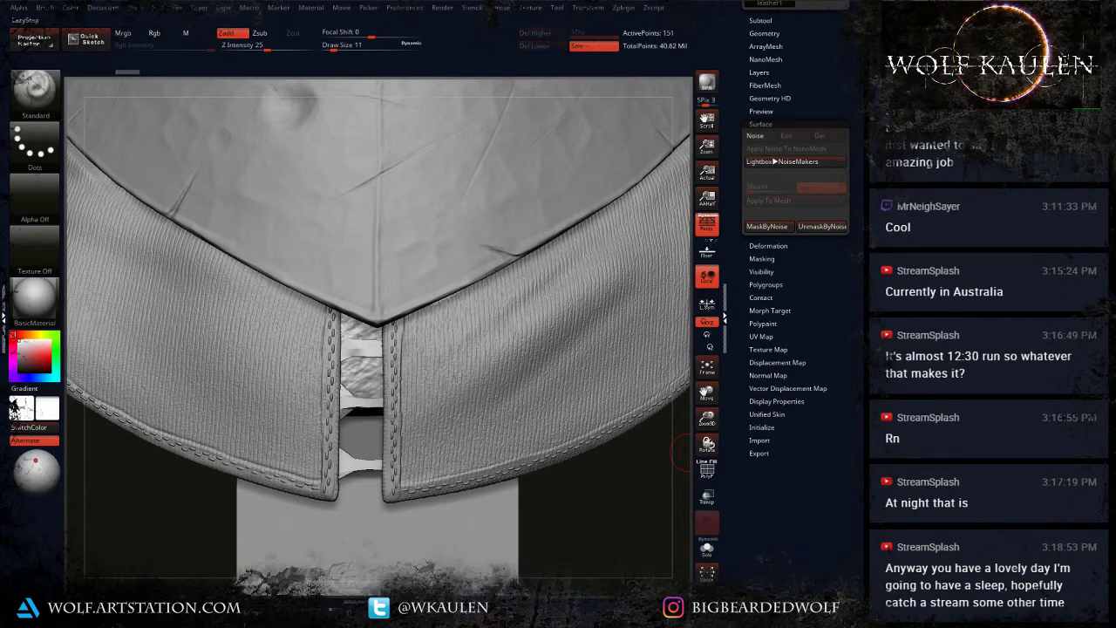
key(ctrl)
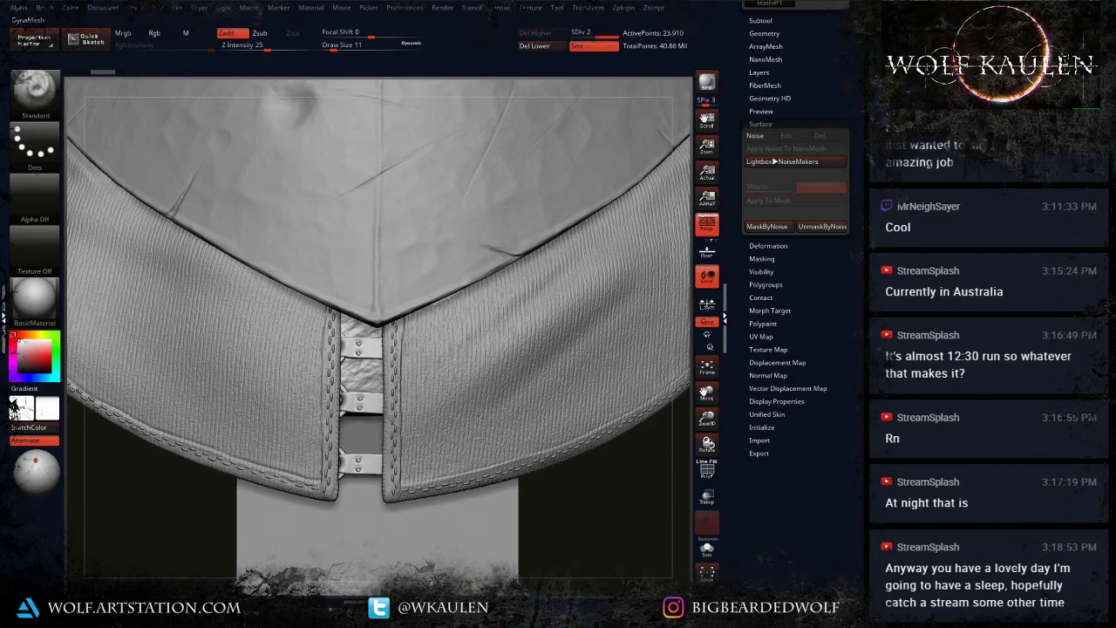
click(505, 608)
click(506, 612)
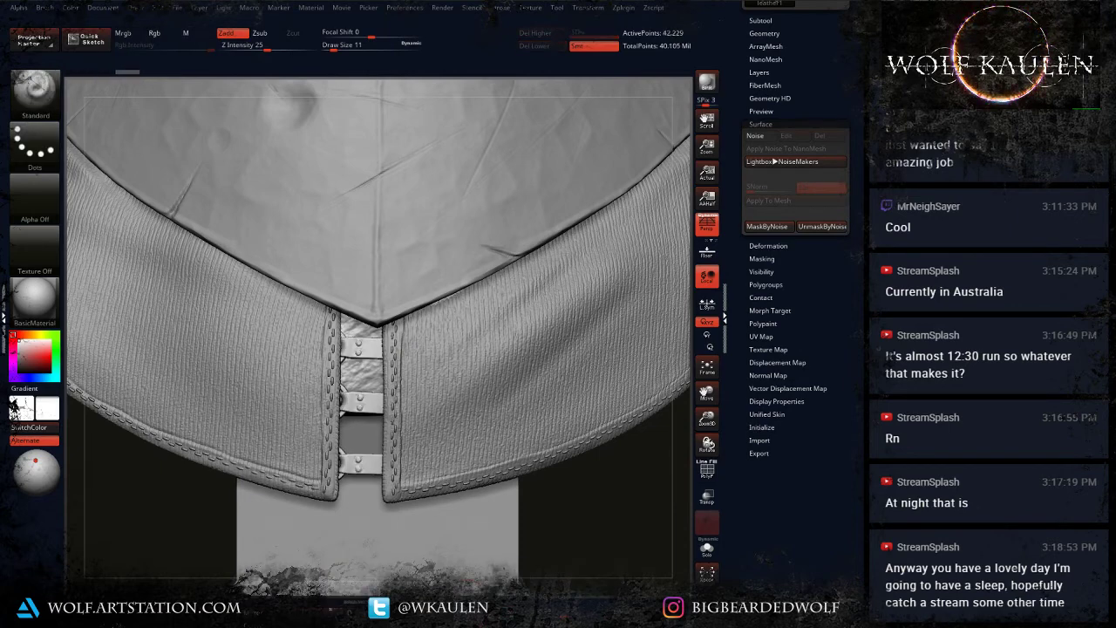
ctrl+right_drag(365, 421, 370, 497)
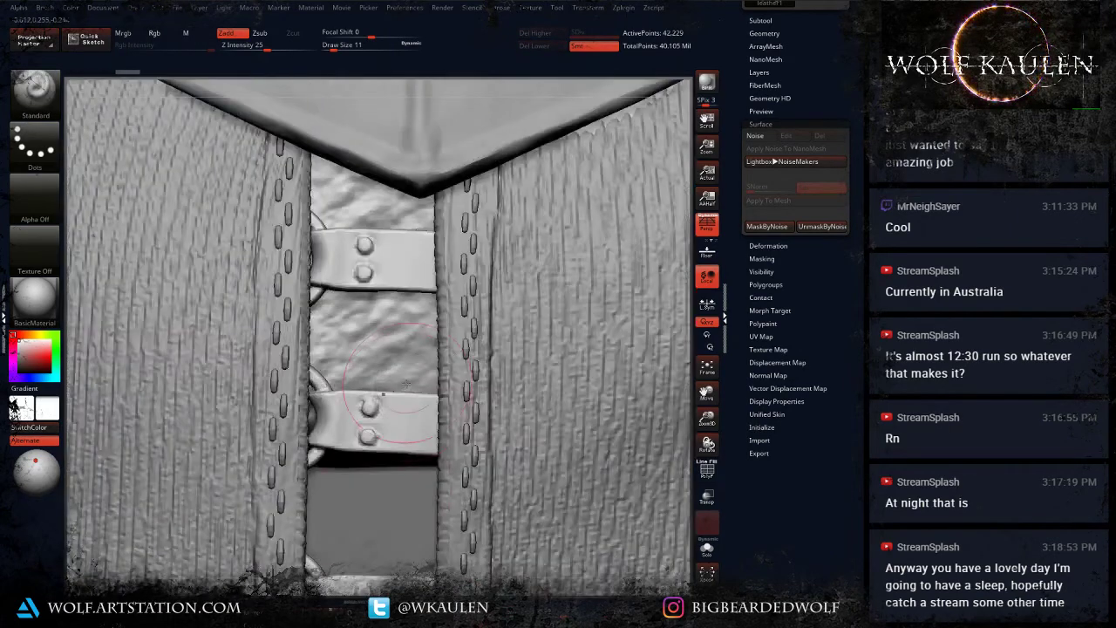
right_drag(392, 335, 419, 426)
key(ctrl+z)
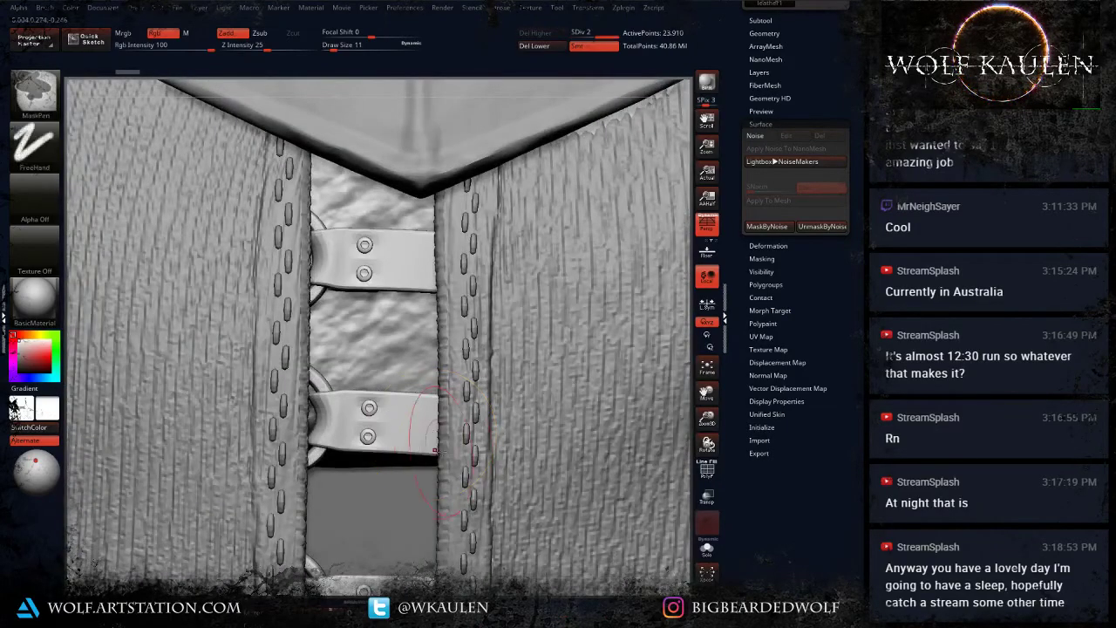
Step: Examine the bust, collar and helmet from the front and the side
ctrl+right_drag(491, 459, 481, 339)
right_drag(376, 352, 535, 435)
drag(535, 435, 472, 425)
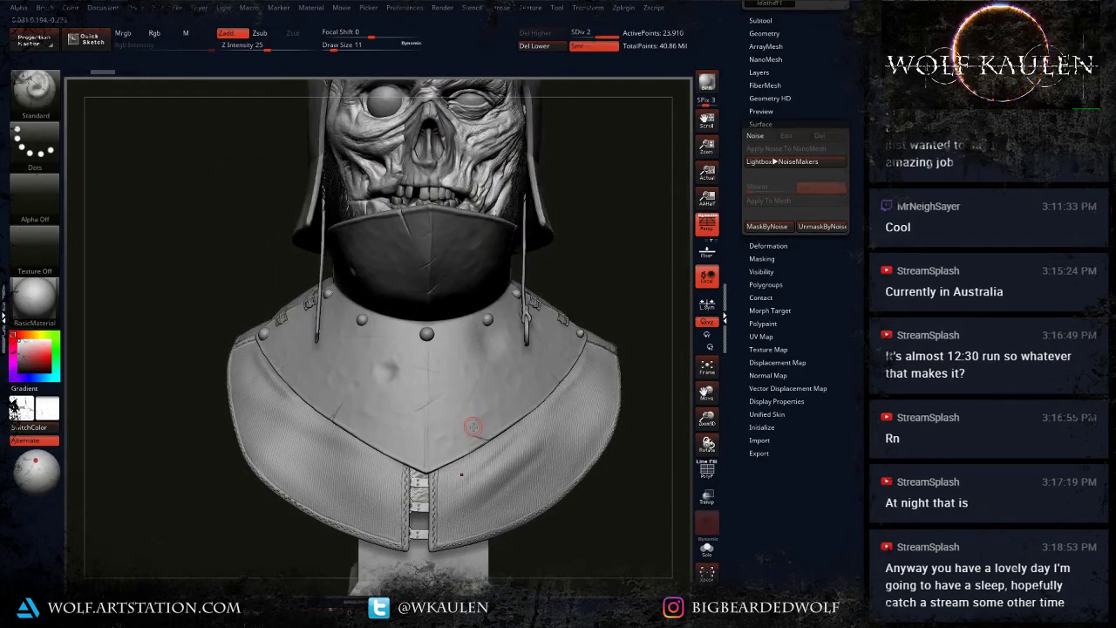
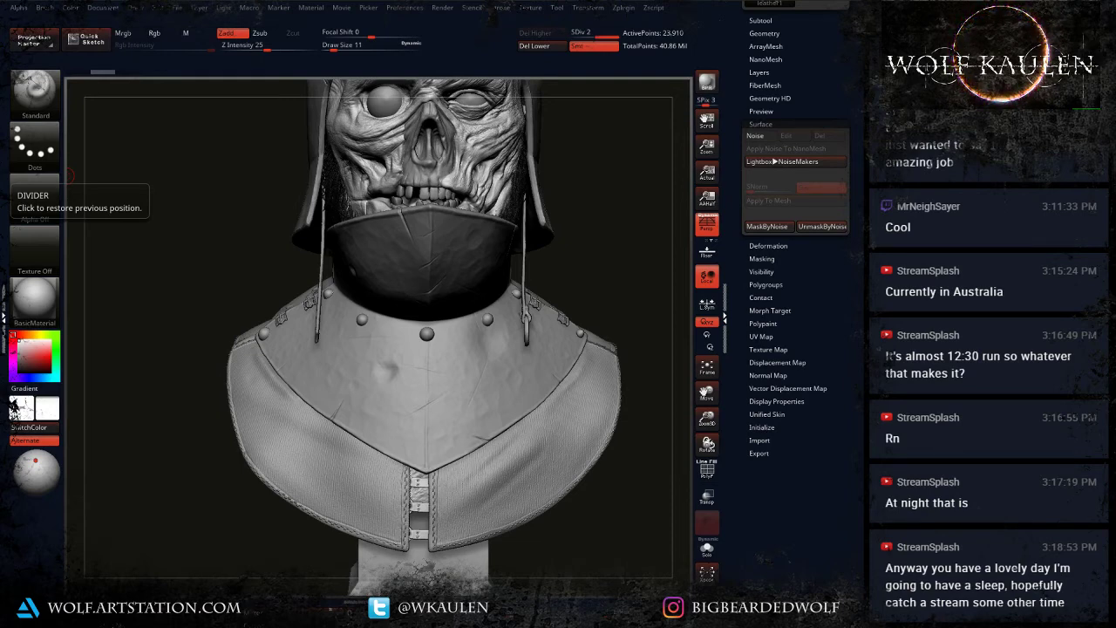
alt+drag(200, 386, 157, 427)
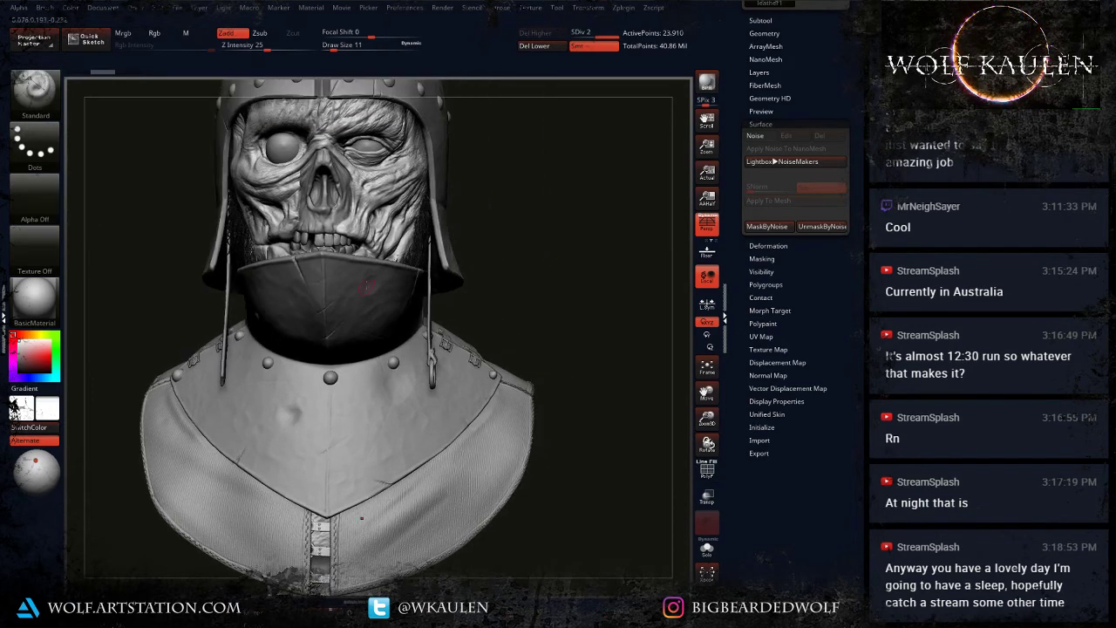
right_drag(373, 281, 338, 289)
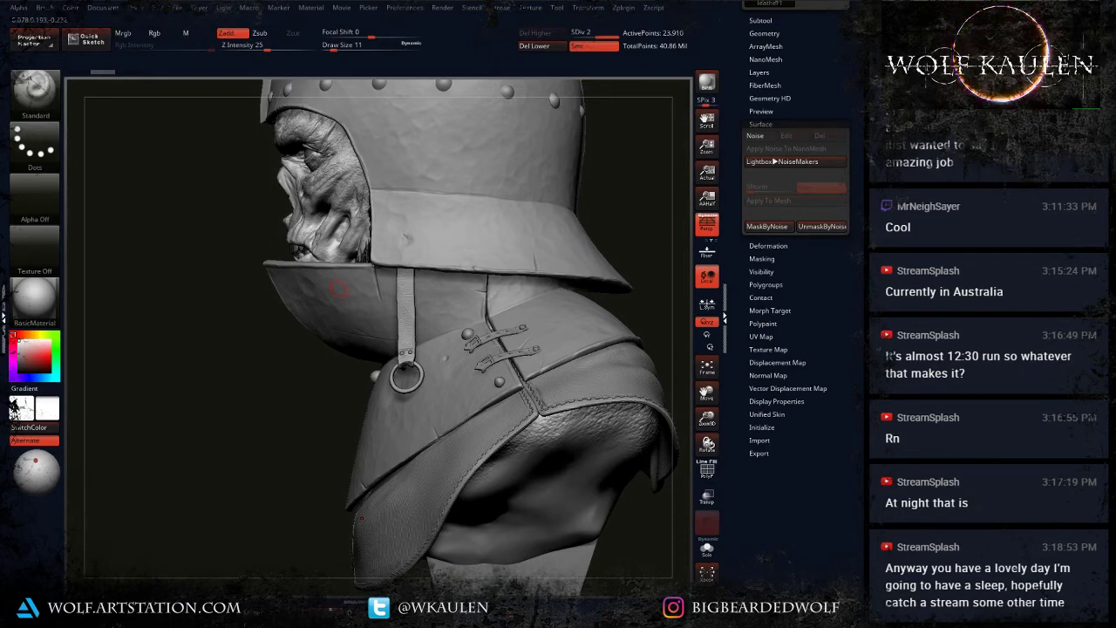
drag(257, 370, 410, 452)
ctrl+right_drag(410, 452, 403, 401)
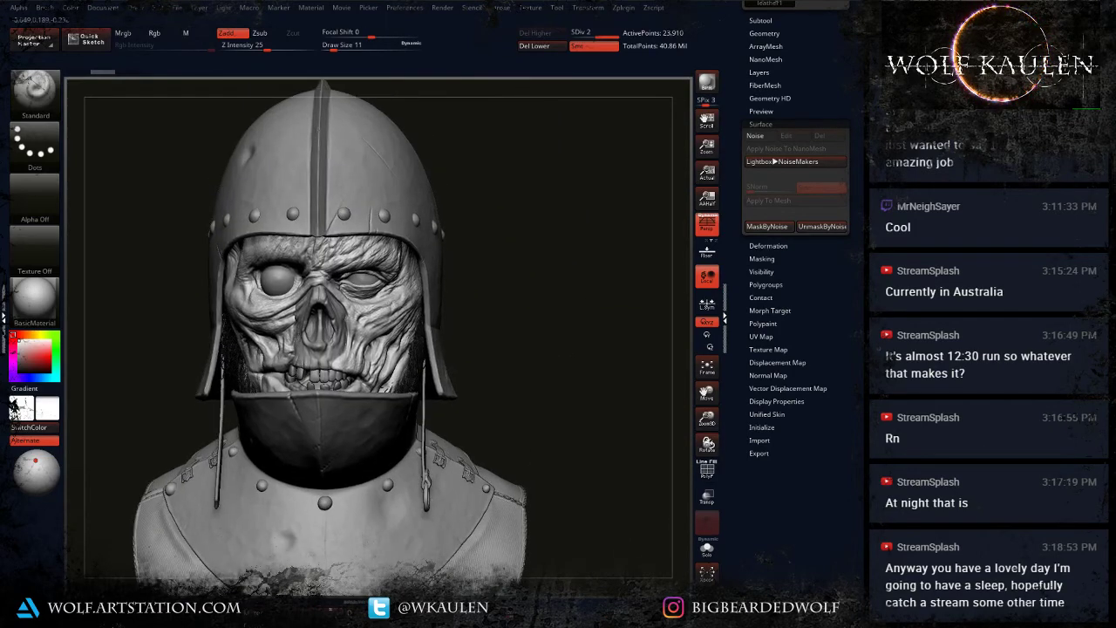
Step: Examine the face, chin plate, neck plate and helmet from the front at different distances
ctrl+right_drag(303, 419, 298, 323)
alt+right_drag(322, 402, 193, 281)
right_drag(523, 318, 529, 427)
alt+right_drag(448, 497, 359, 399)
drag(349, 420, 346, 383)
right_drag(345, 383, 335, 425)
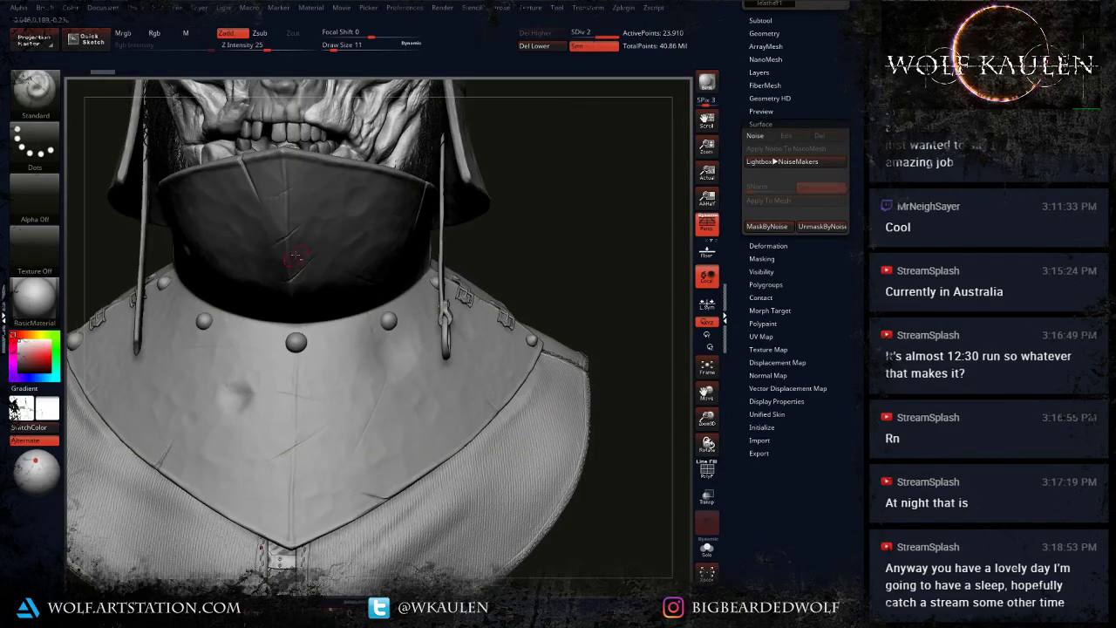
alt+right_drag(294, 266, 311, 405)
ctrl+right_drag(304, 230, 325, 222)
mouse_move(384, 243)
right_down()
mouse_move(325, 244)
mouse_move(397, 238)
right_up()
alt+right_drag(318, 298, 316, 255)
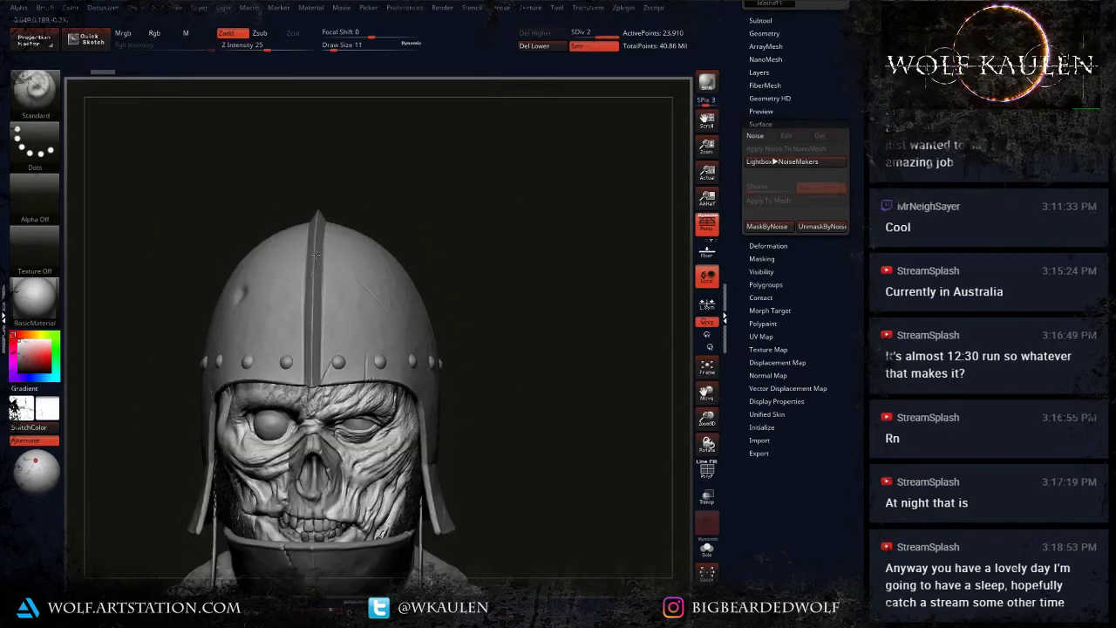
alt+right_drag(274, 418, 315, 343)
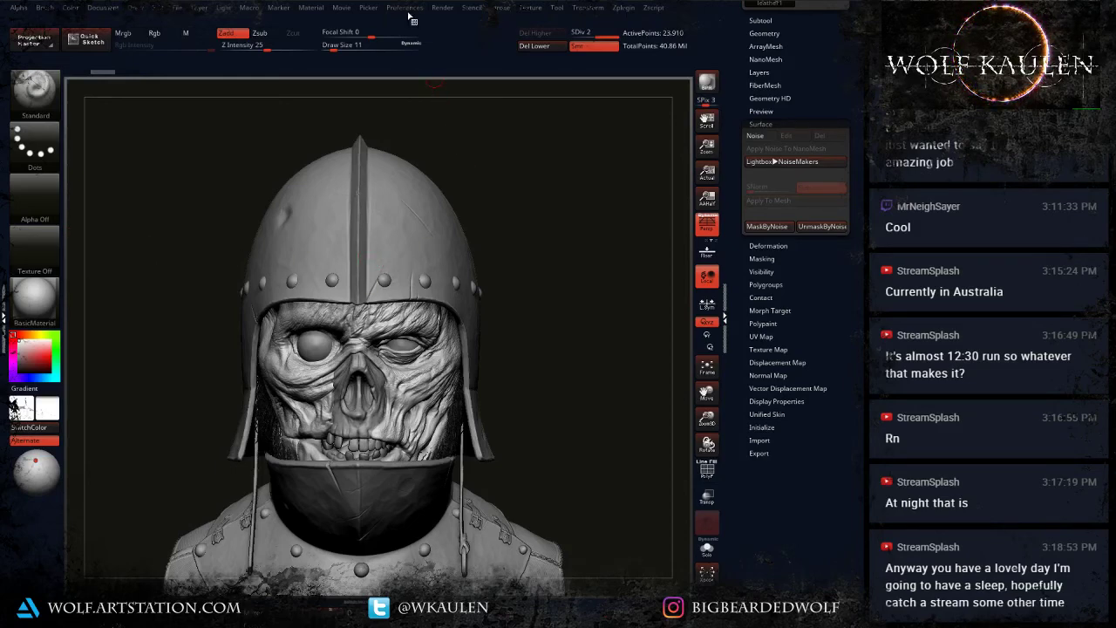
Step: Increase the Specular modifier of BasicMaterial
click(308, 9)
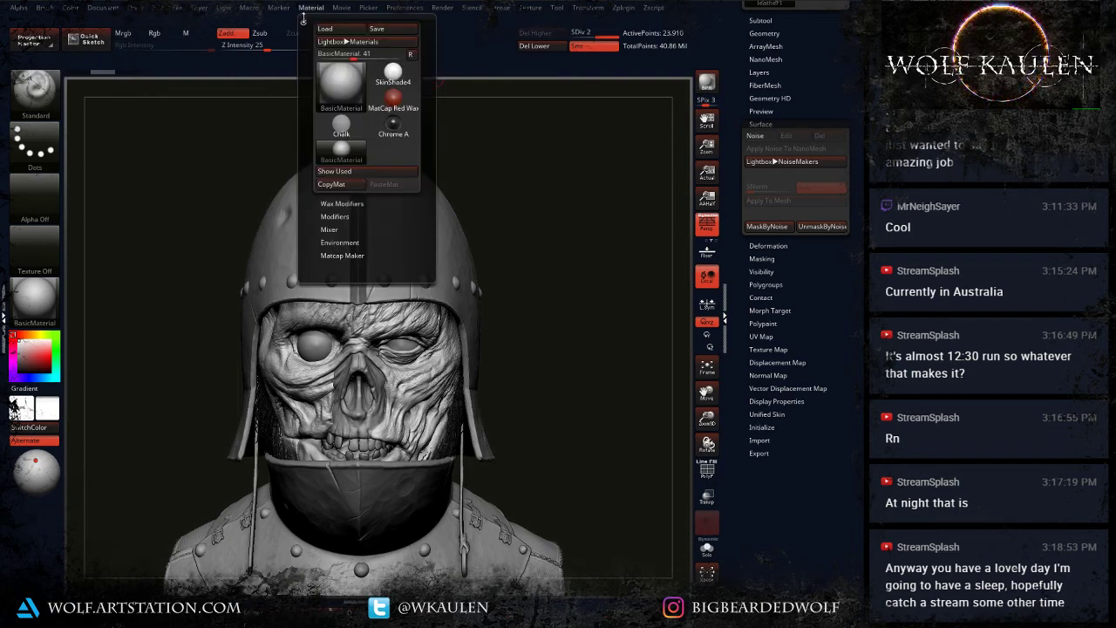
click(336, 217)
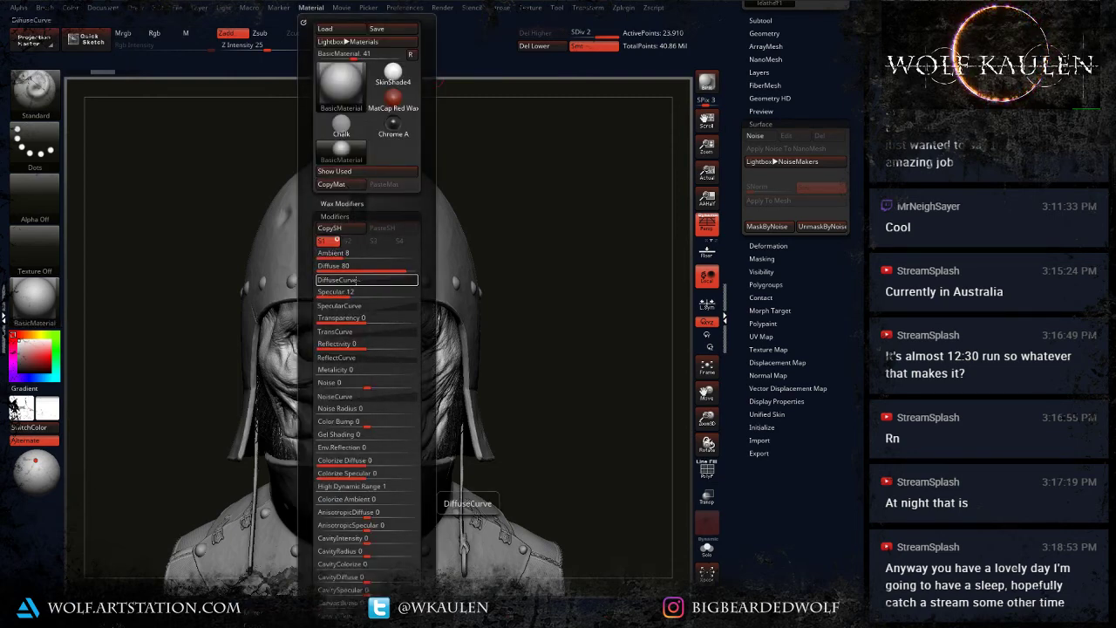
drag(350, 297, 368, 299)
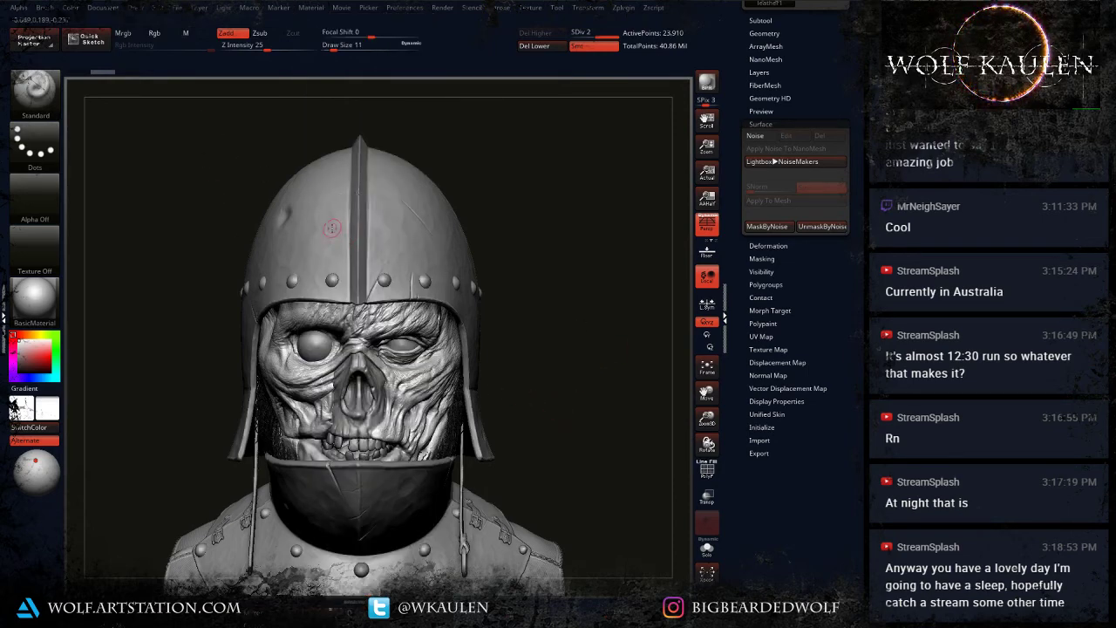
Step: Save the project as Hollow Bust, overwriting the existing project file
key(ctrl+s)
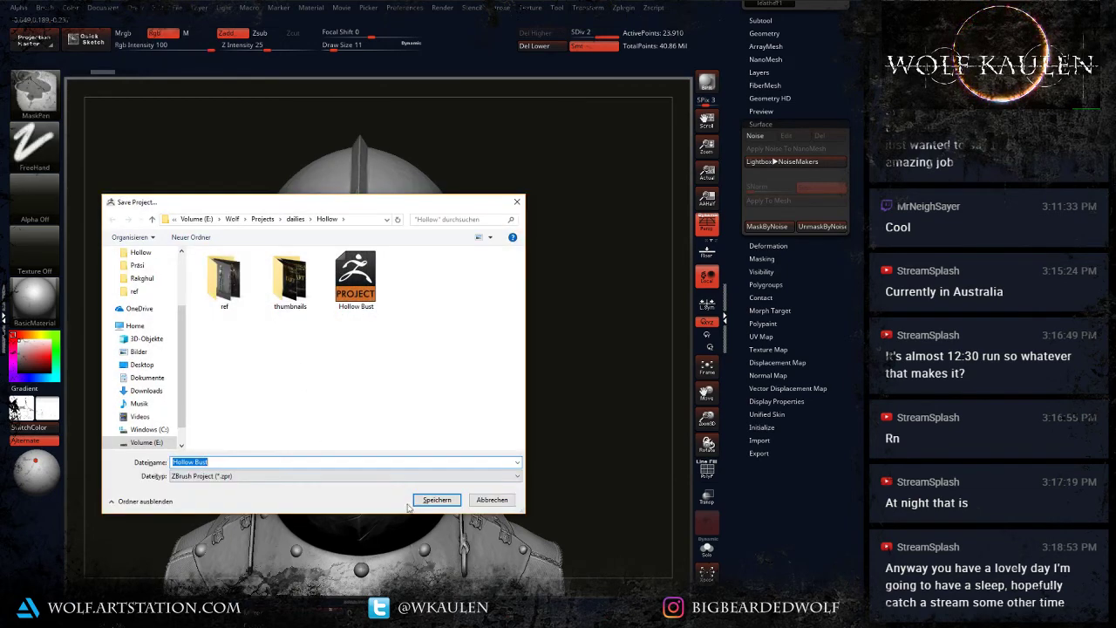
click(442, 498)
click(462, 321)
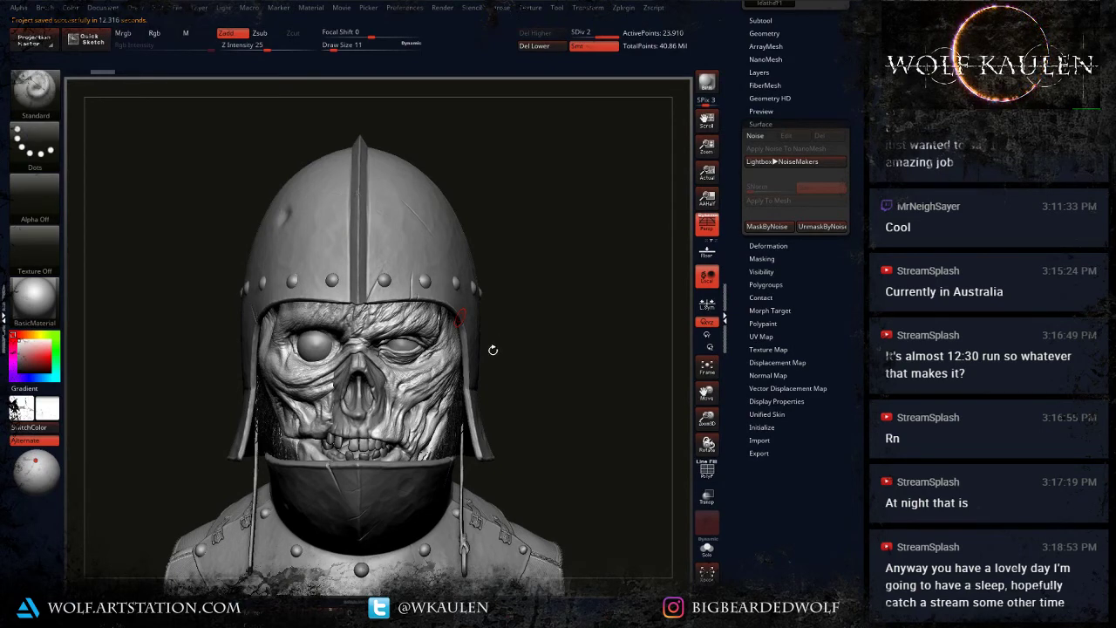
Step: Select the Eyes subtool, try the GelShaderA and Droplet materials, and choose BumpViewerMaterial
alt+click(404, 349)
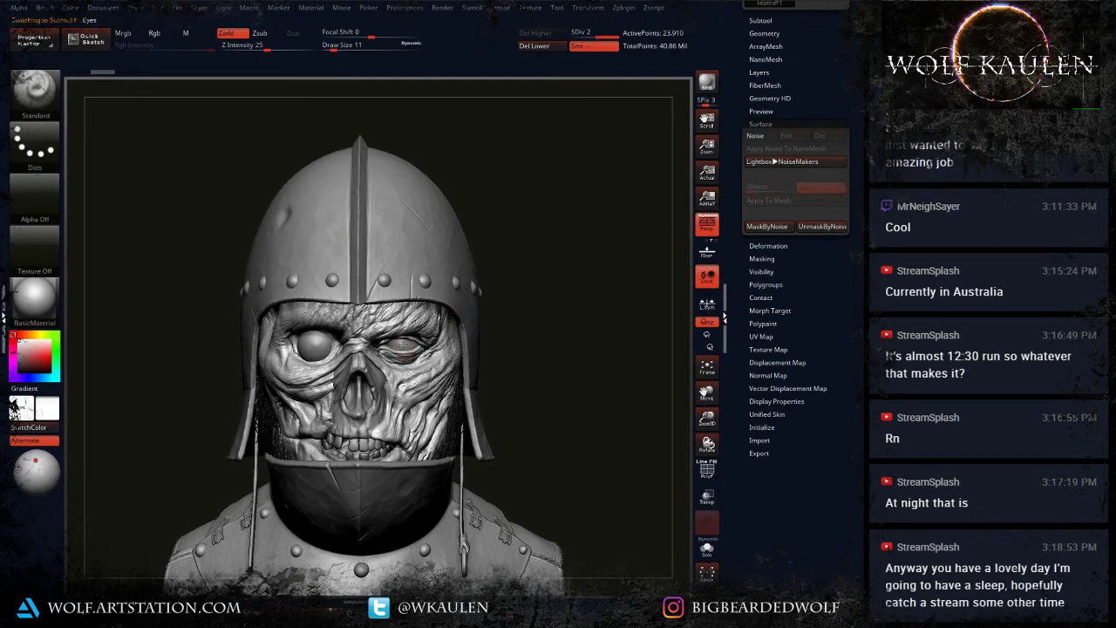
click(35, 299)
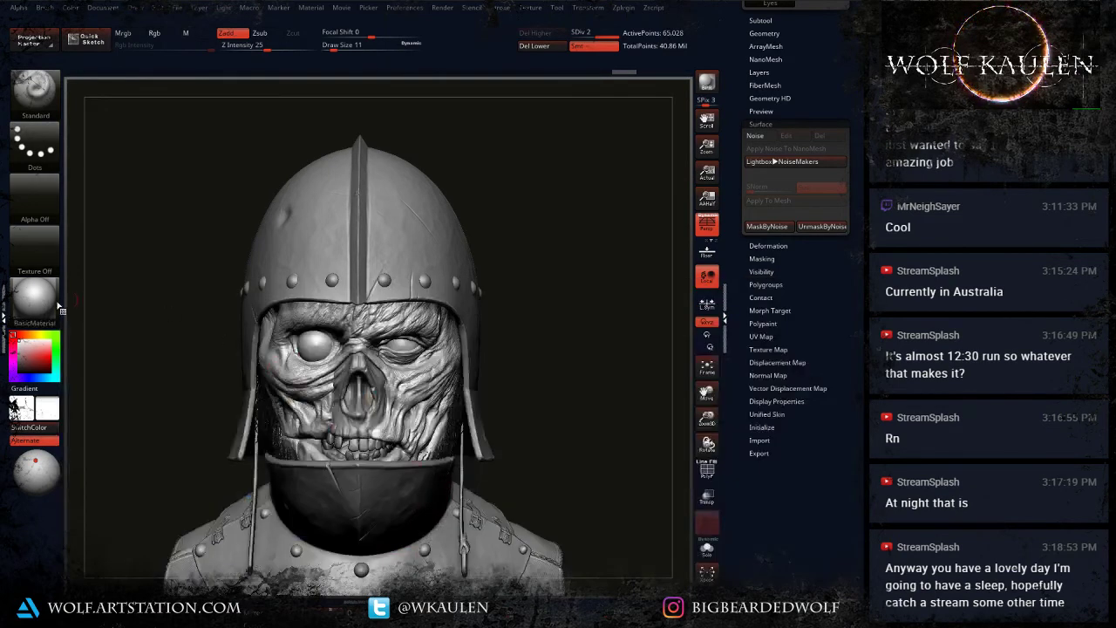
click(39, 299)
click(508, 480)
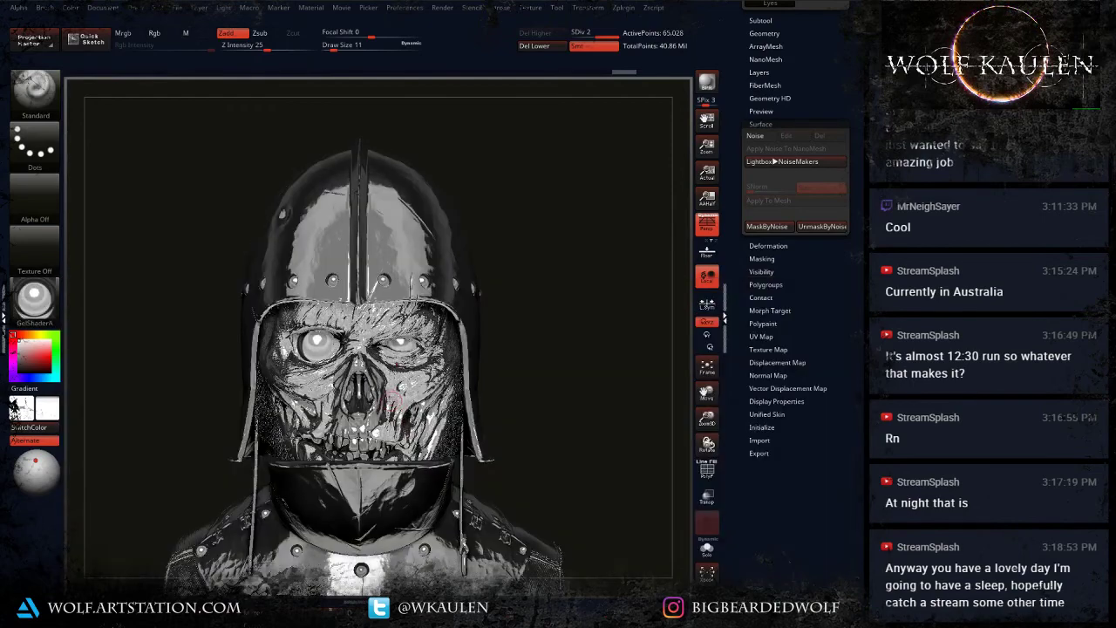
right_drag(393, 401, 375, 453)
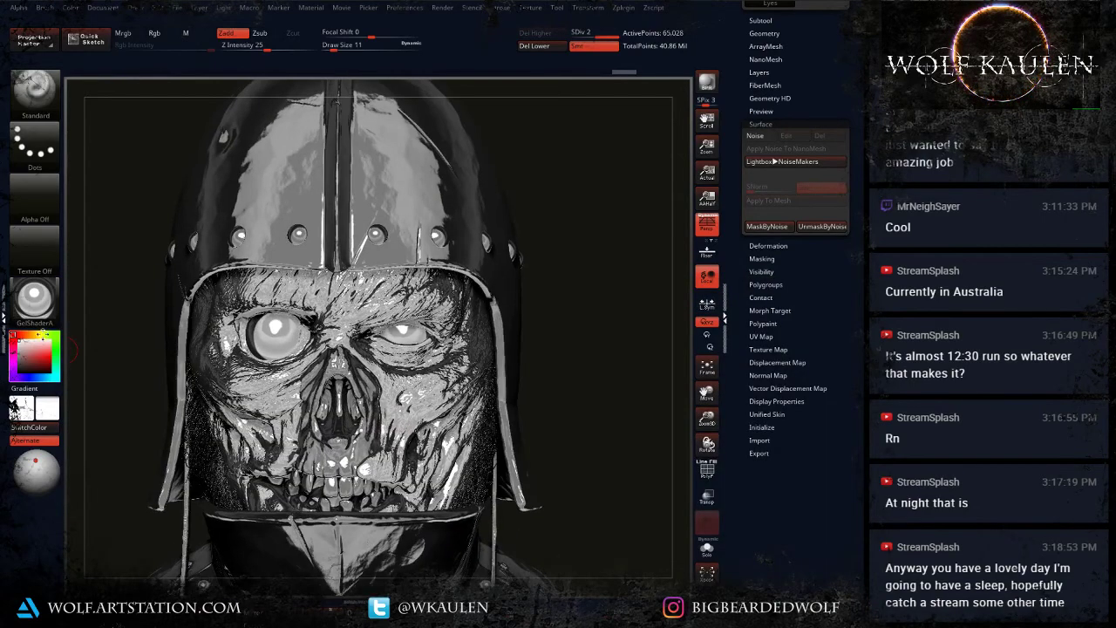
click(44, 301)
click(458, 353)
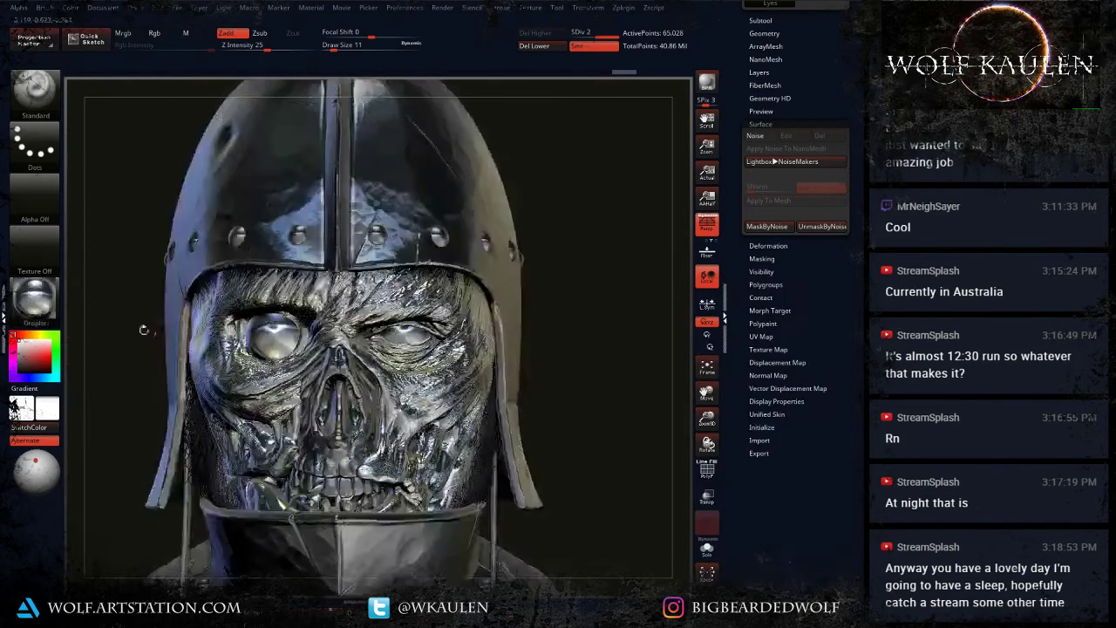
click(46, 304)
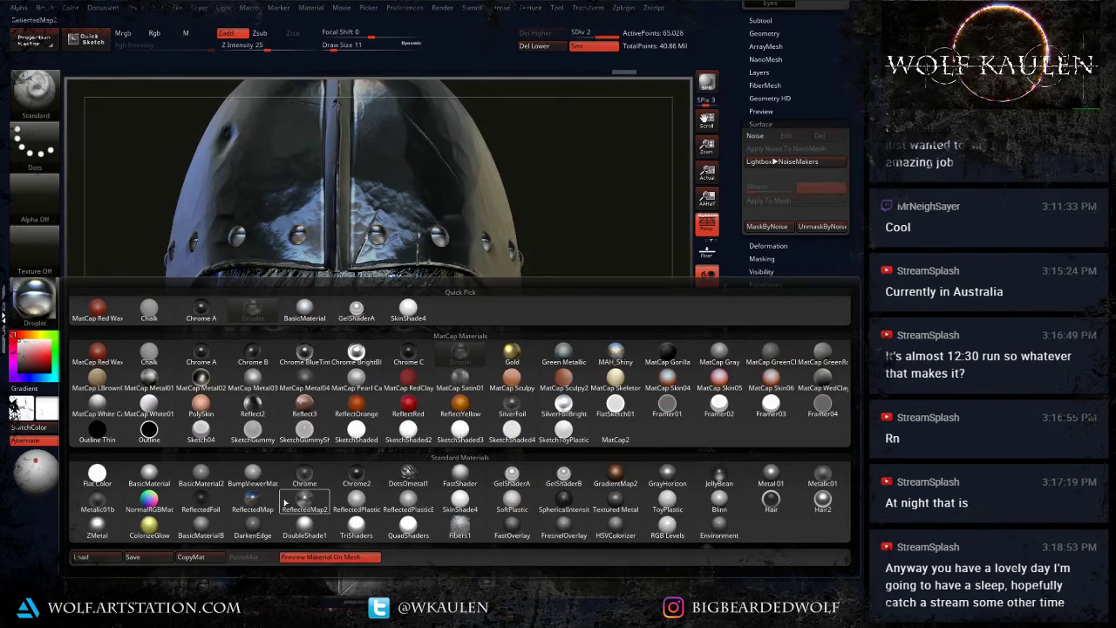
click(263, 478)
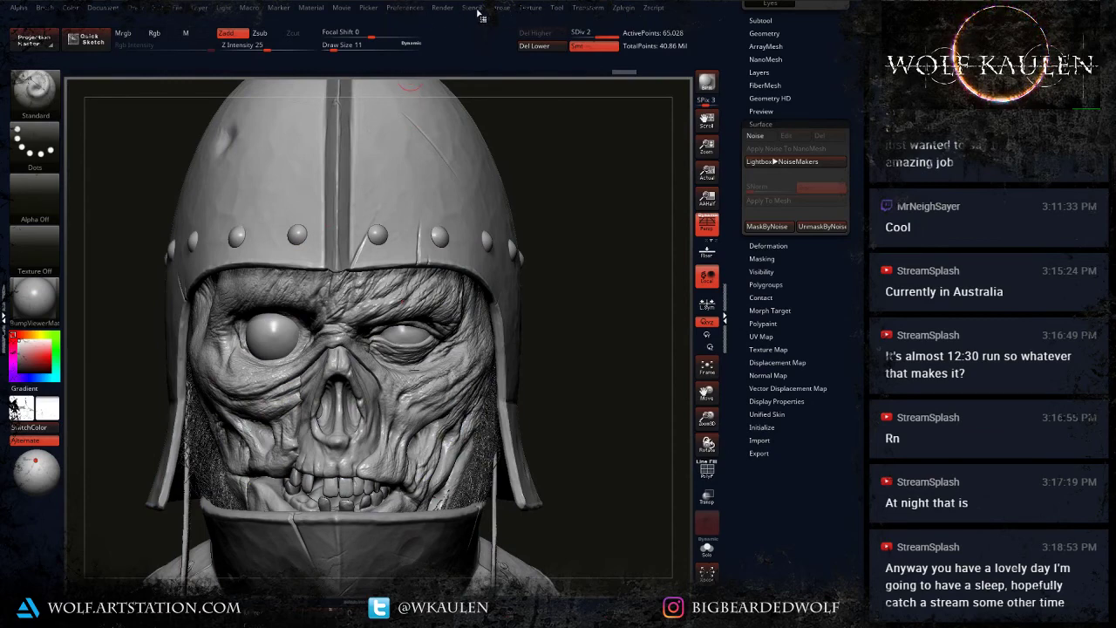
Step: Set the Specular modifier of BumpViewerMaterial to 74
click(319, 9)
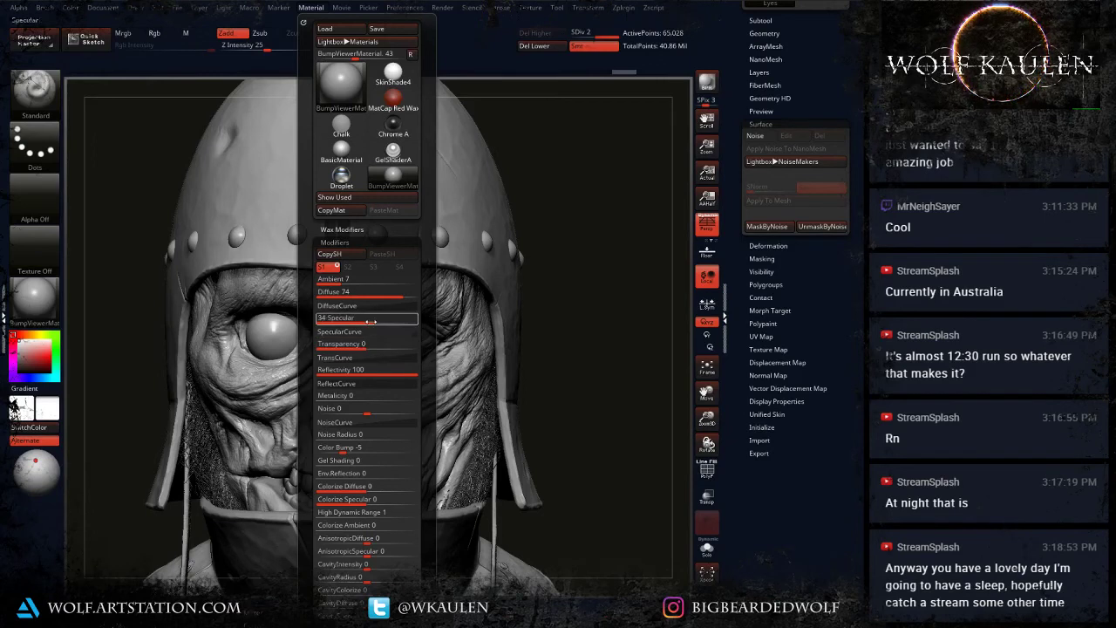
click(380, 322)
click(393, 322)
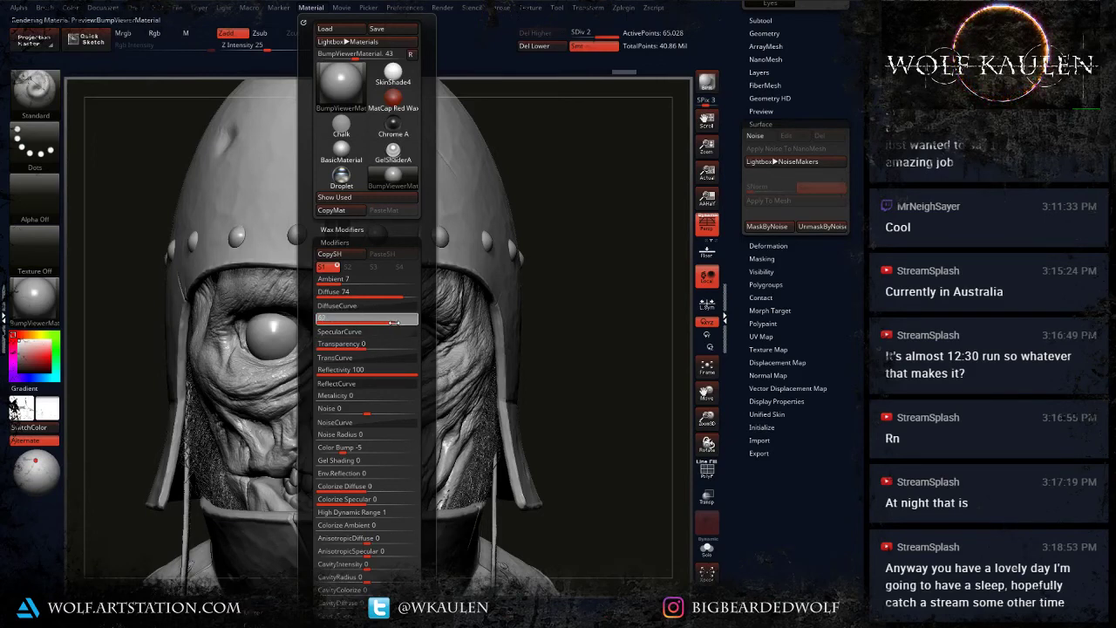
click(402, 321)
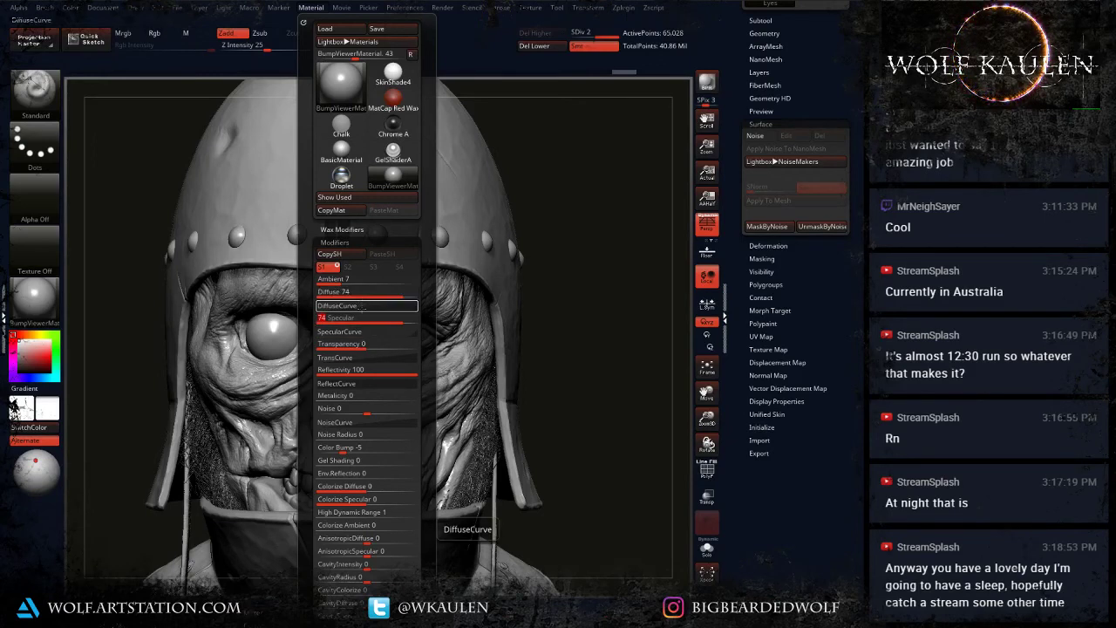
Step: Try out a Transparency of 33 on BumpViewerMaterial
click(380, 349)
click(394, 348)
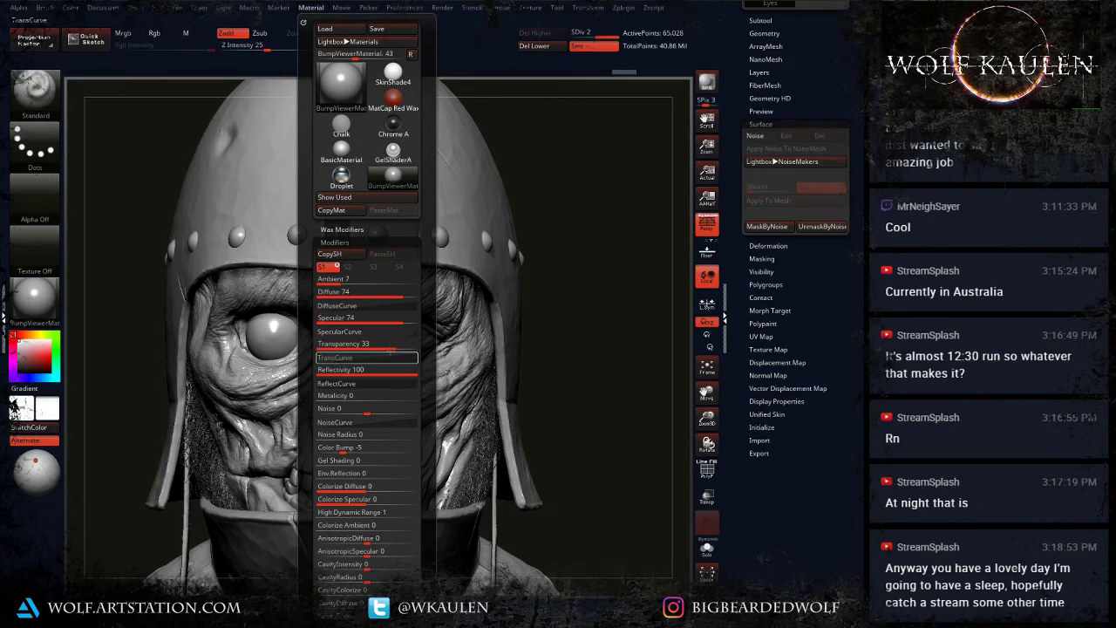
click(383, 357)
drag(380, 350, 366, 349)
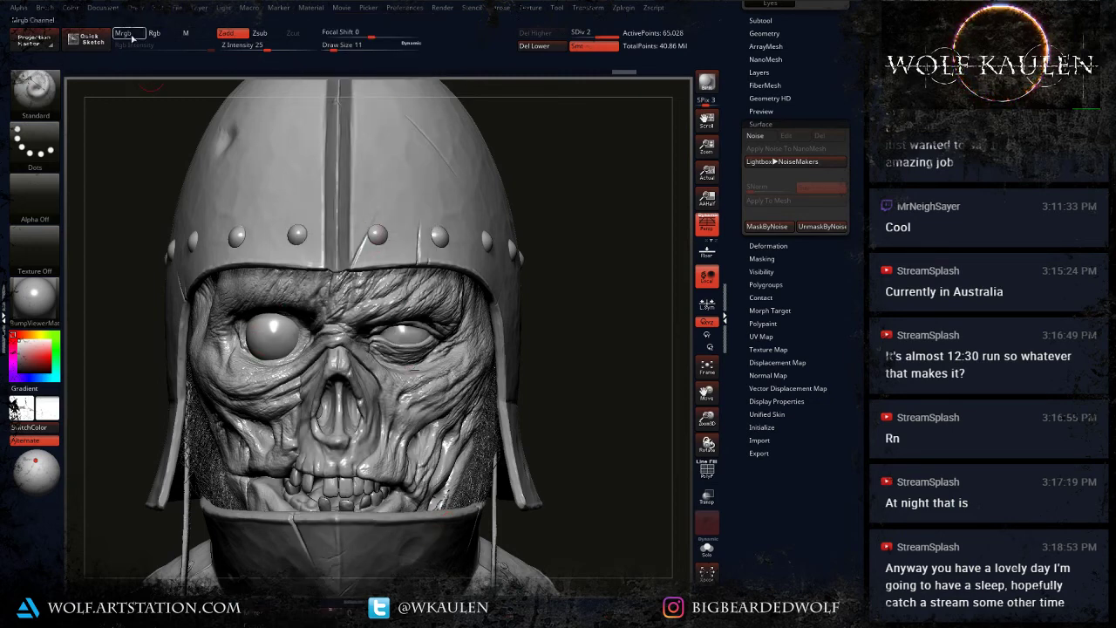
Step: Fill the Eyes subtool with white and BumpViewerMaterial using Mrgb, and make BasicMaterial the active material again
click(70, 8)
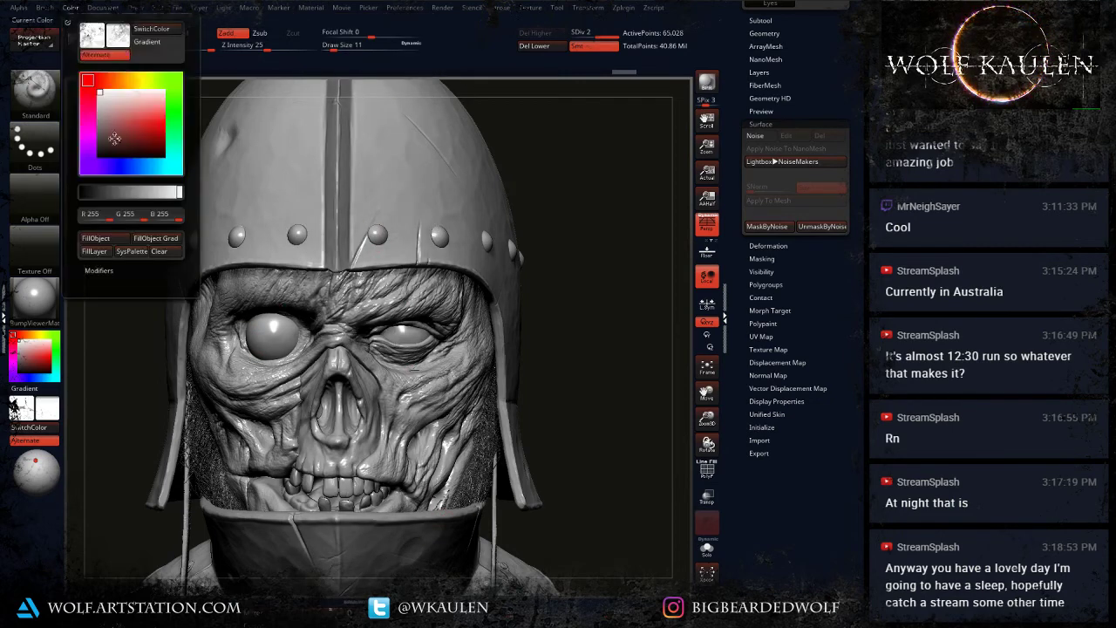
click(95, 242)
click(40, 313)
click(107, 441)
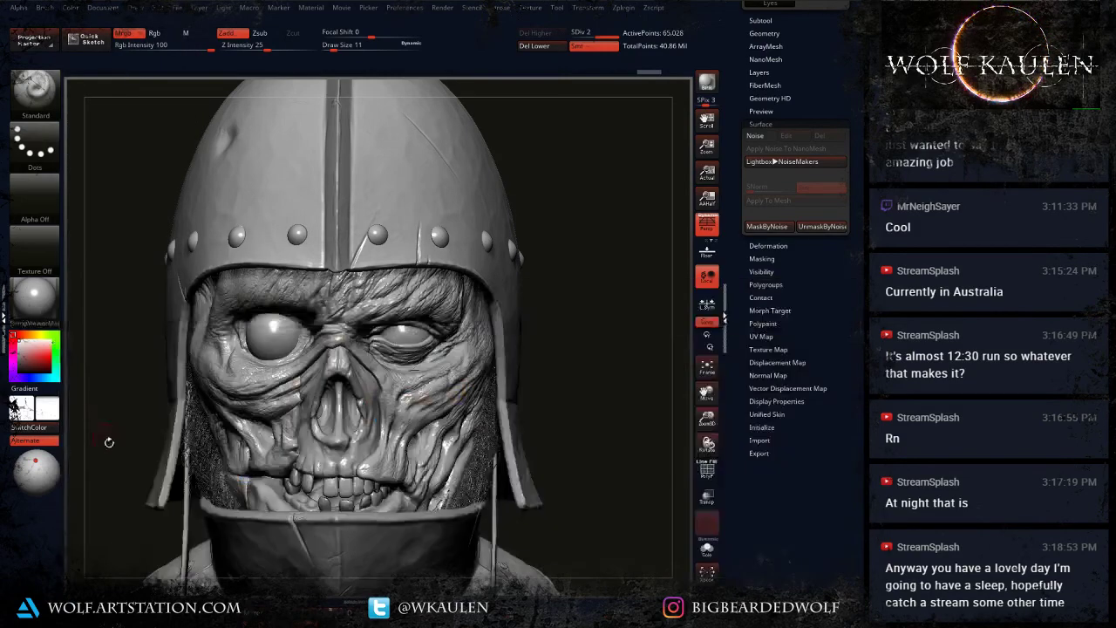
click(49, 319)
click(165, 483)
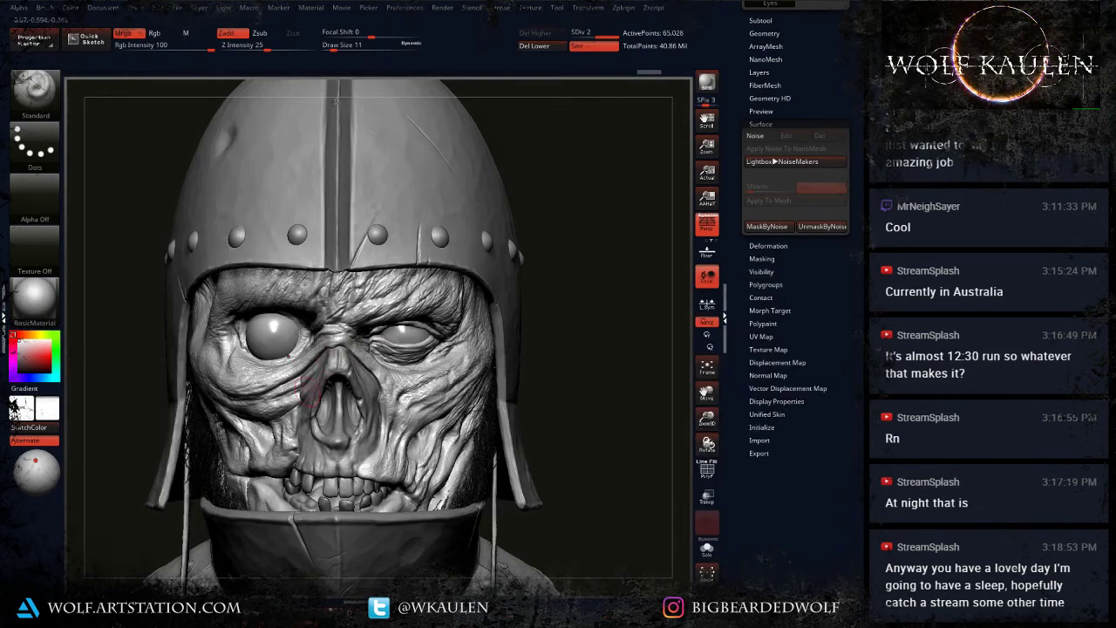
Step: Select the Helmet subtool and set the active colour to a light grey with RGB 174, 174, 174
alt+click(384, 340)
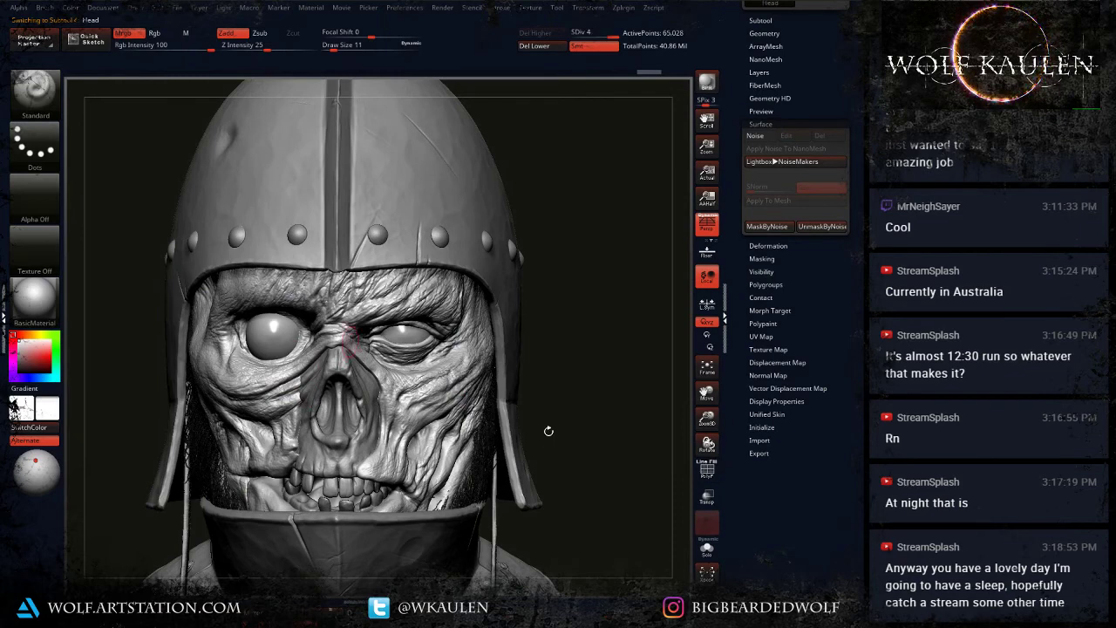
alt+drag(548, 430, 525, 275)
alt+drag(468, 321, 431, 403)
key(shift+d)
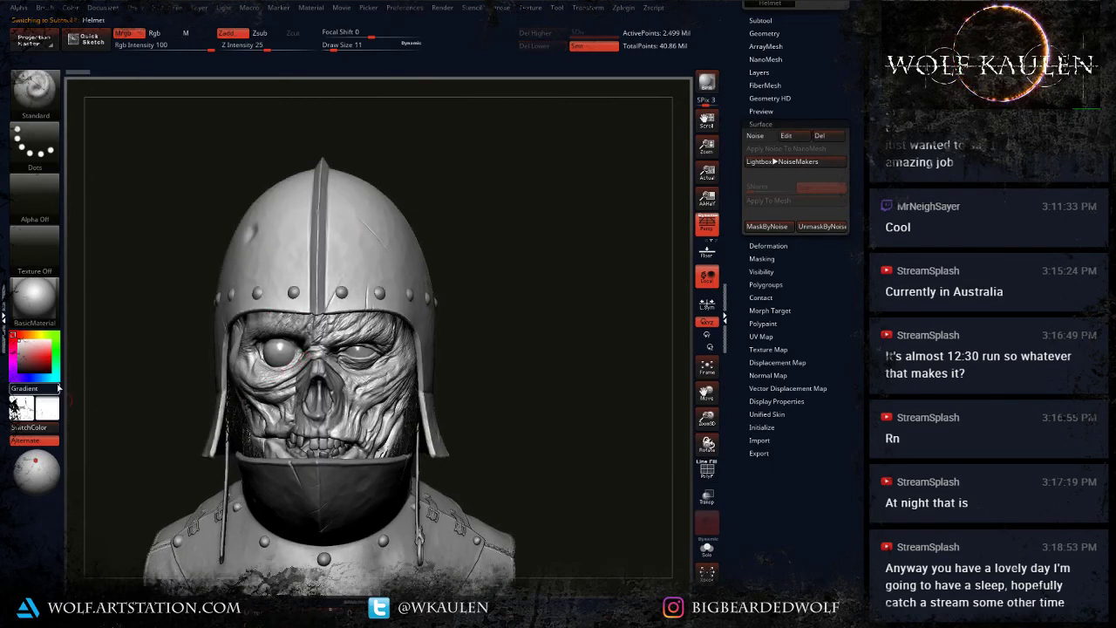
click(13, 350)
click(18, 357)
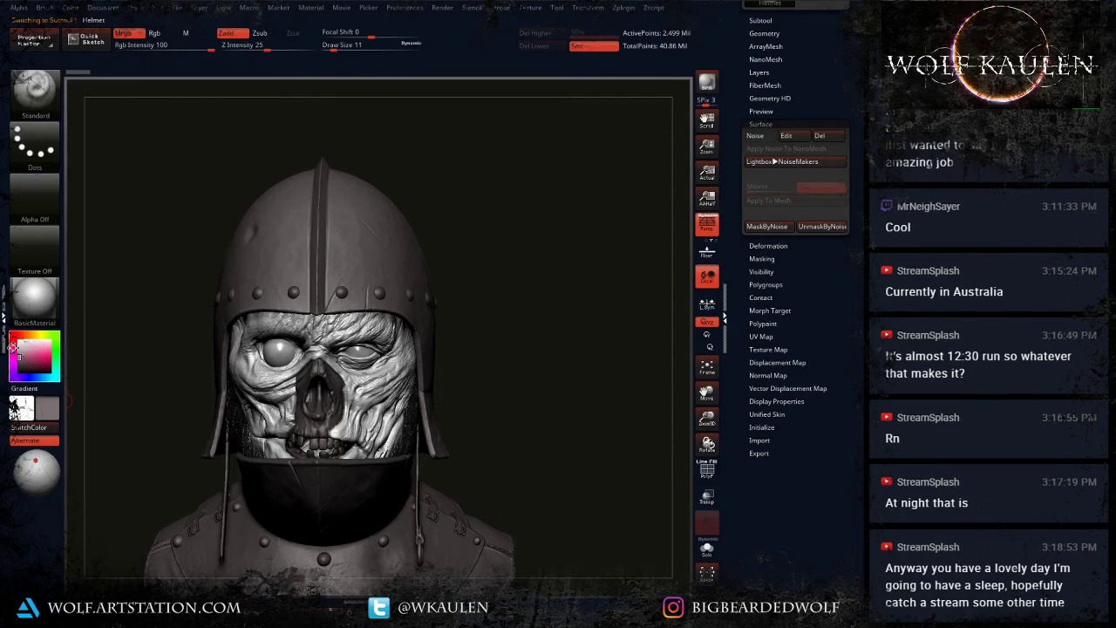
click(13, 349)
click(18, 350)
click(15, 349)
Step: Fill the Helmet subtool with the light grey and BasicMaterial using Mrgb
alt+drag(209, 389, 198, 318)
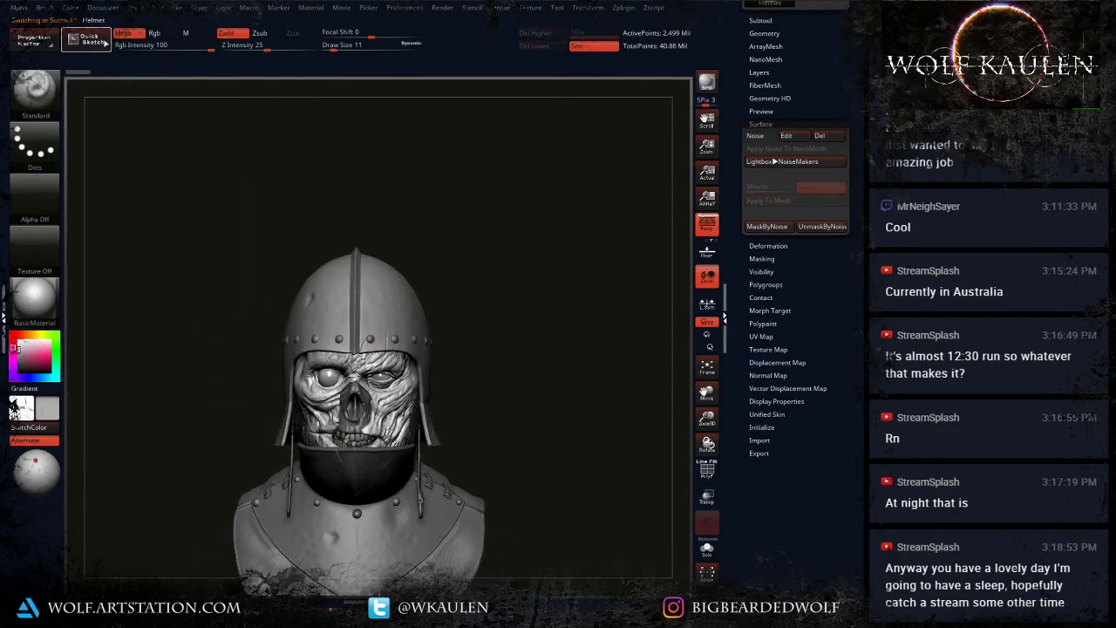
click(70, 9)
click(101, 237)
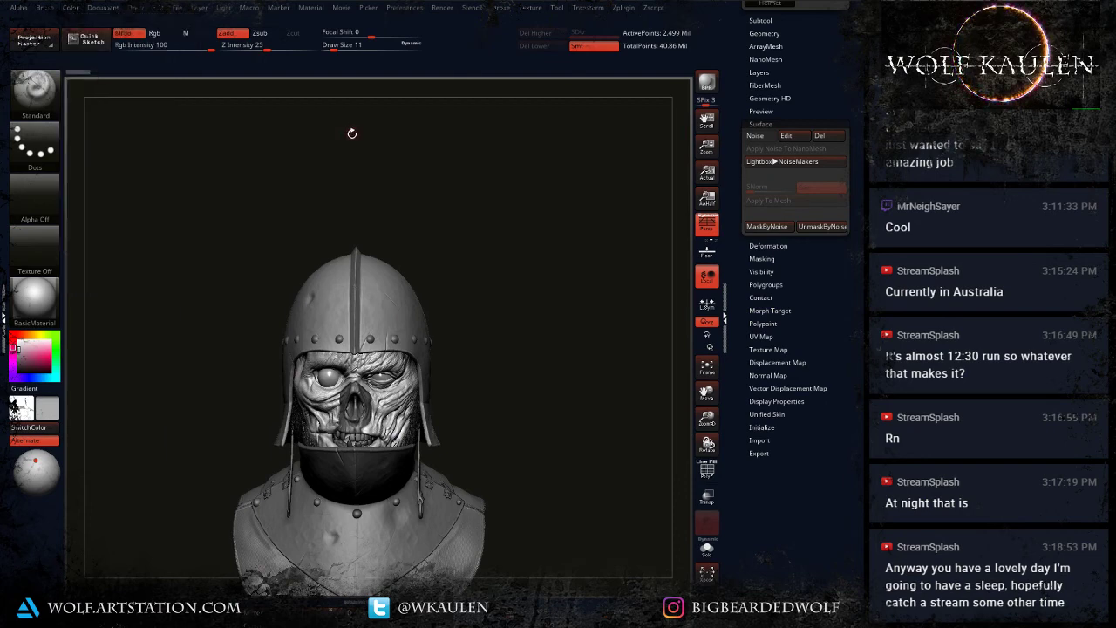
click(69, 8)
click(101, 239)
click(76, 9)
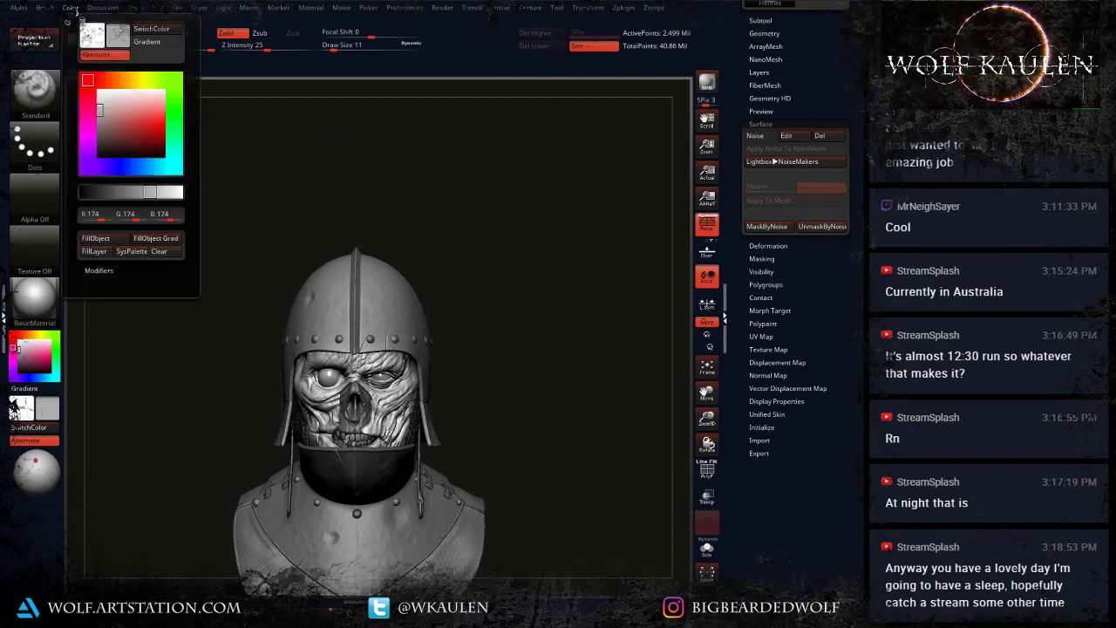
click(114, 243)
Step: Select the plate subtool and fill it with the same light grey as the helmet
alt+click(351, 557)
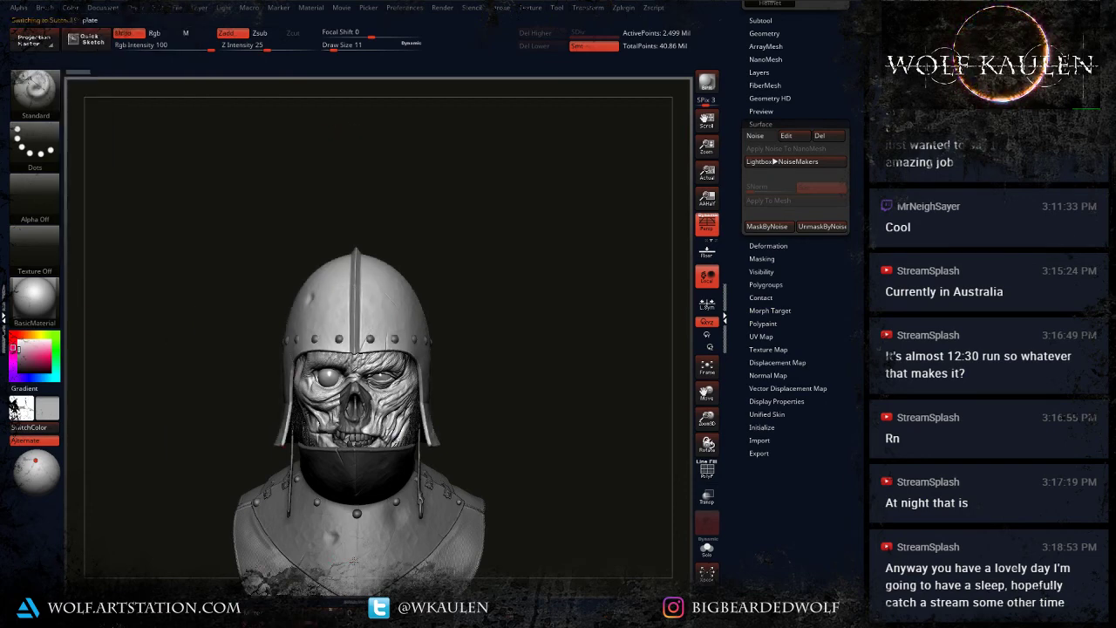
alt+right_drag(371, 522, 257, 462)
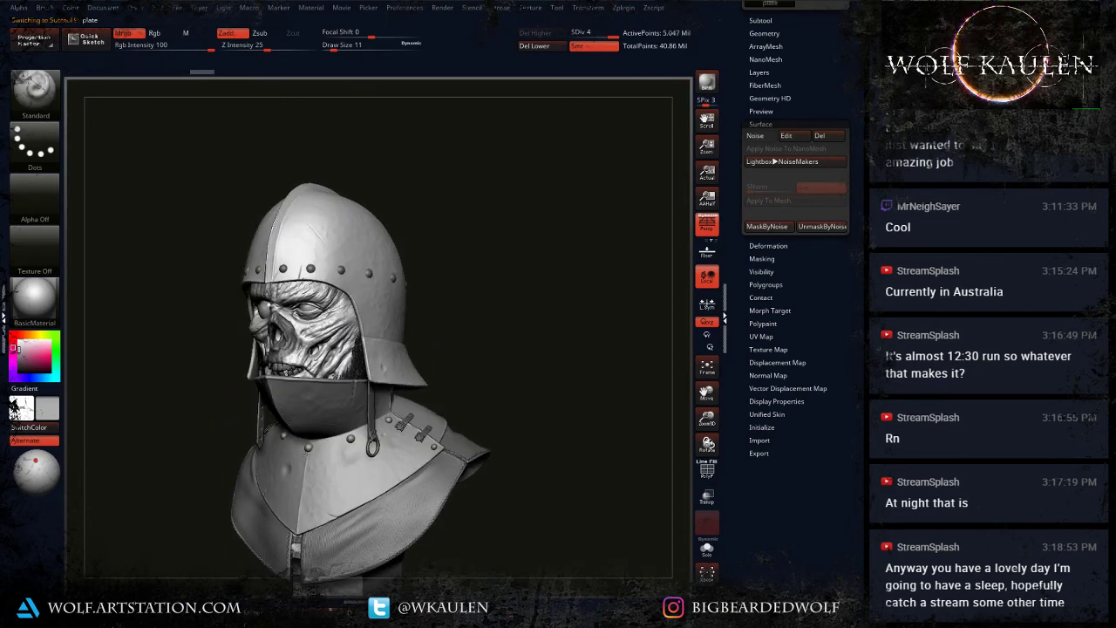
click(69, 9)
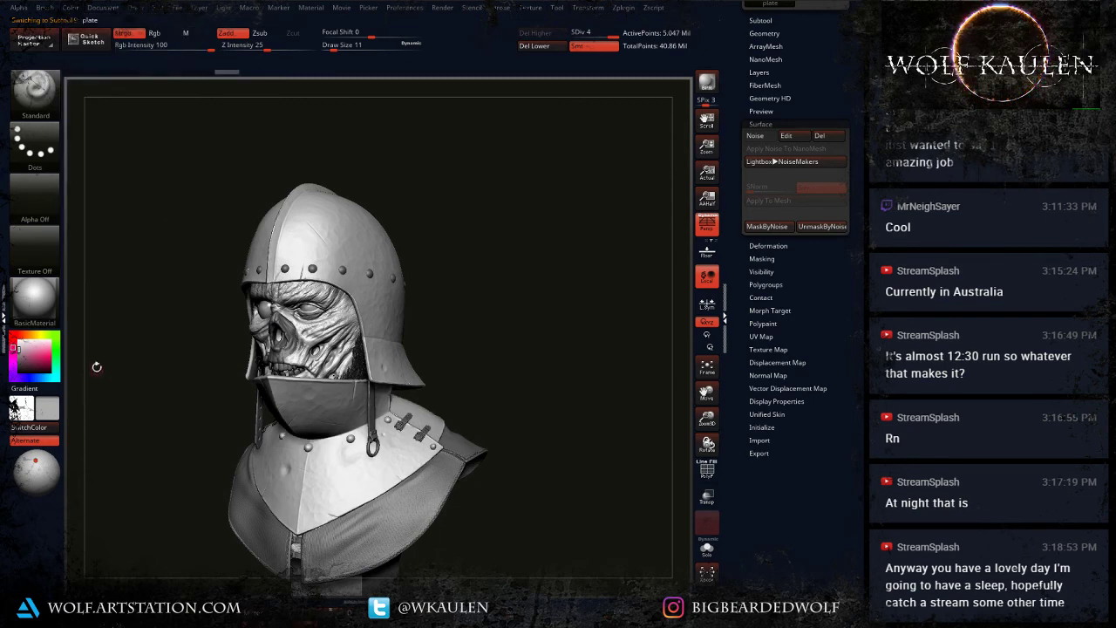
Step: Try the SkinShade4 material on the bust with white and with a muted mauve colour of RGB 177, 163, 168
right_drag(146, 381, 193, 382)
drag(23, 345, 11, 333)
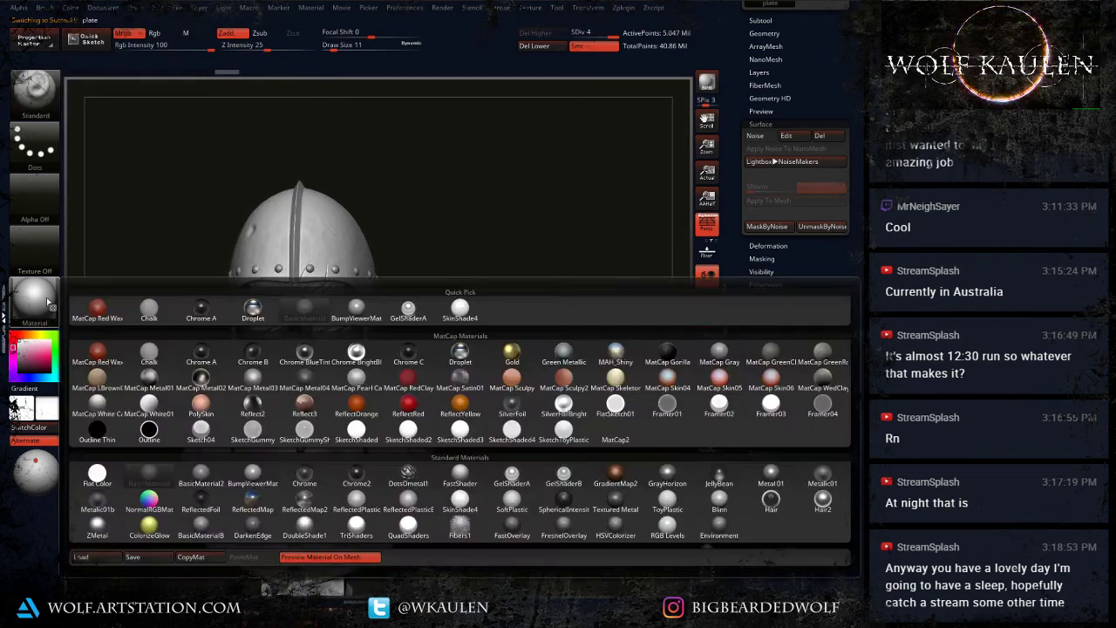
click(35, 299)
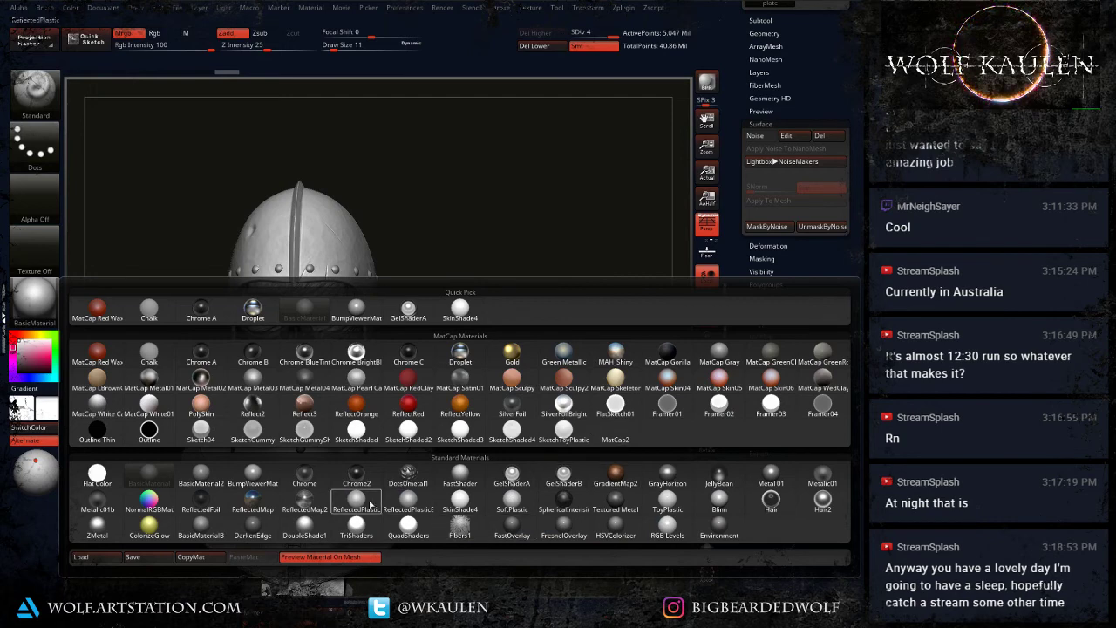
click(461, 505)
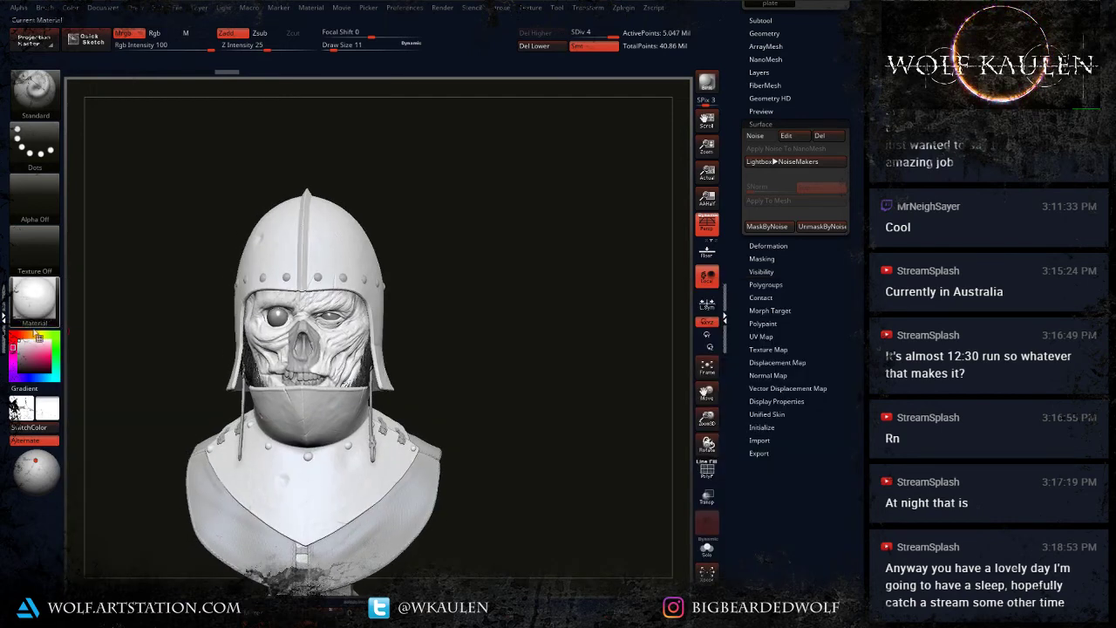
drag(20, 346, 21, 354)
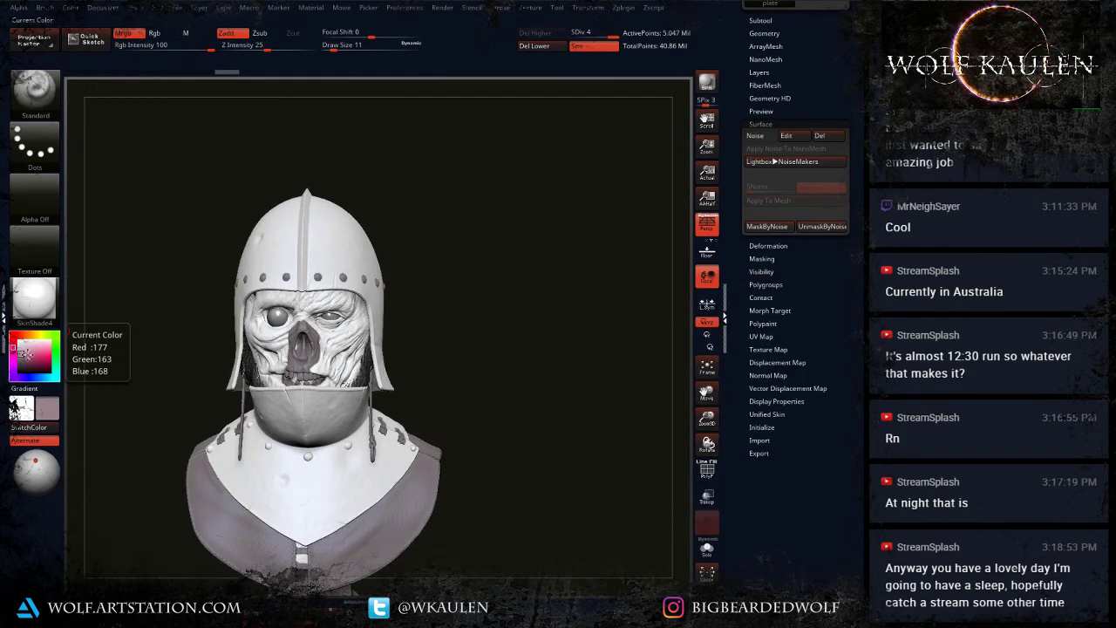
Step: Make Helmet the active subtool and switch the active material back to BasicMaterial
alt+click(347, 341)
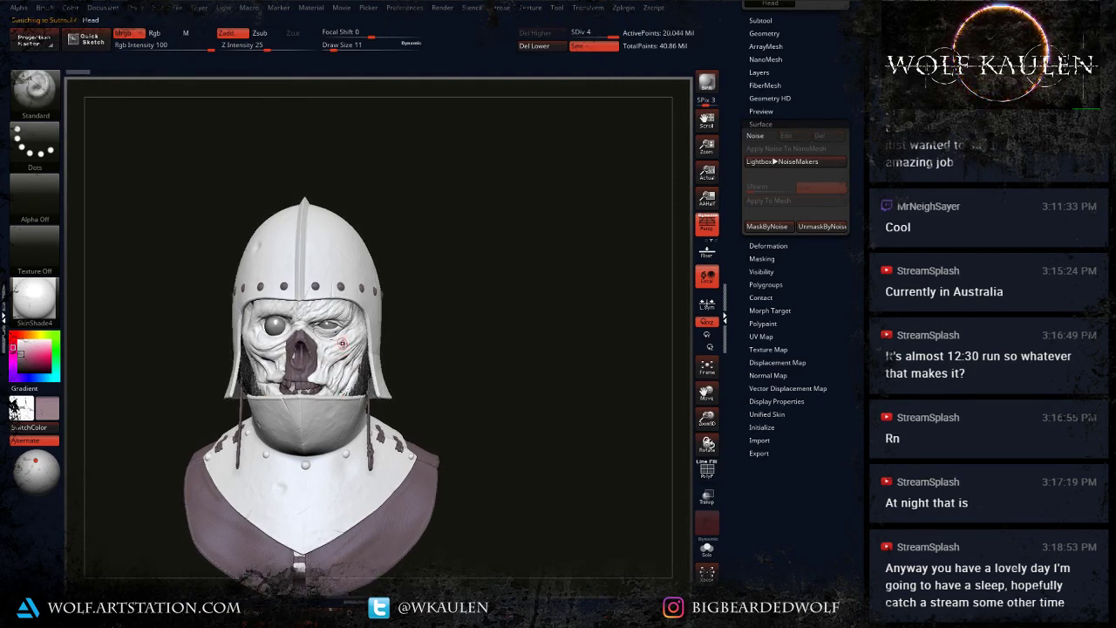
mouse_move(386, 366)
mouse_down()
mouse_move(318, 367)
mouse_move(394, 367)
mouse_up()
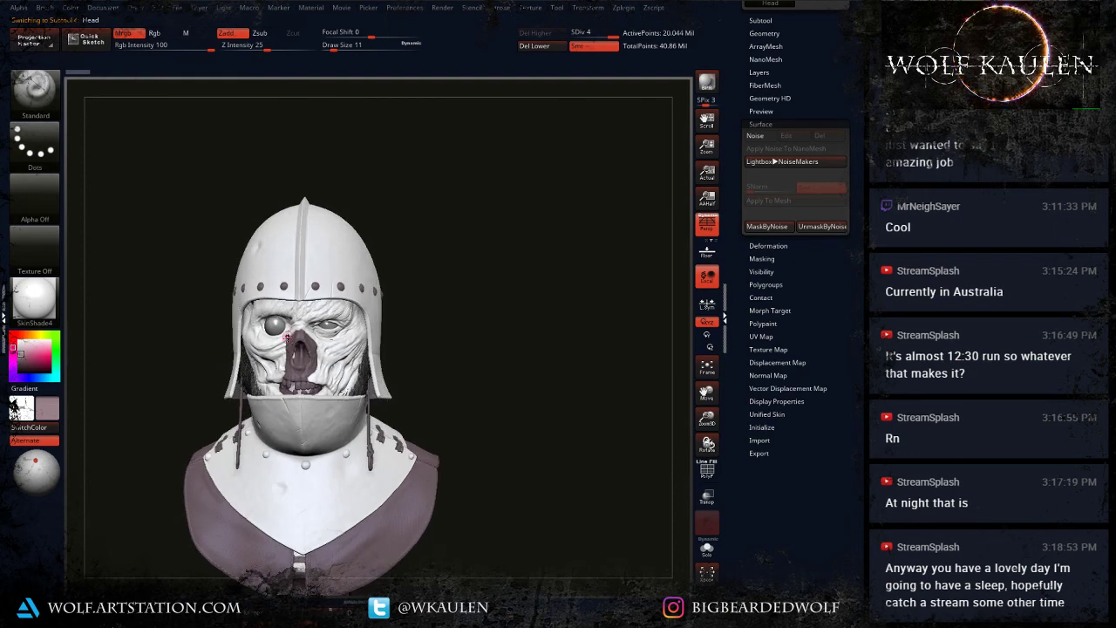
alt+drag(209, 392, 221, 512)
alt+click(275, 515)
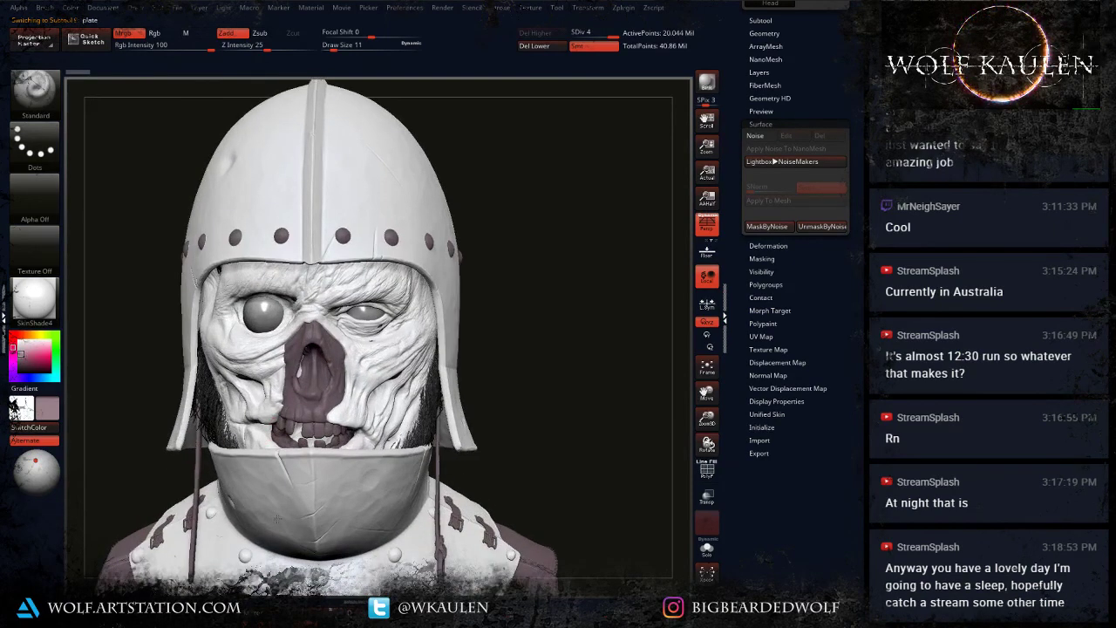
alt+click(274, 199)
click(25, 302)
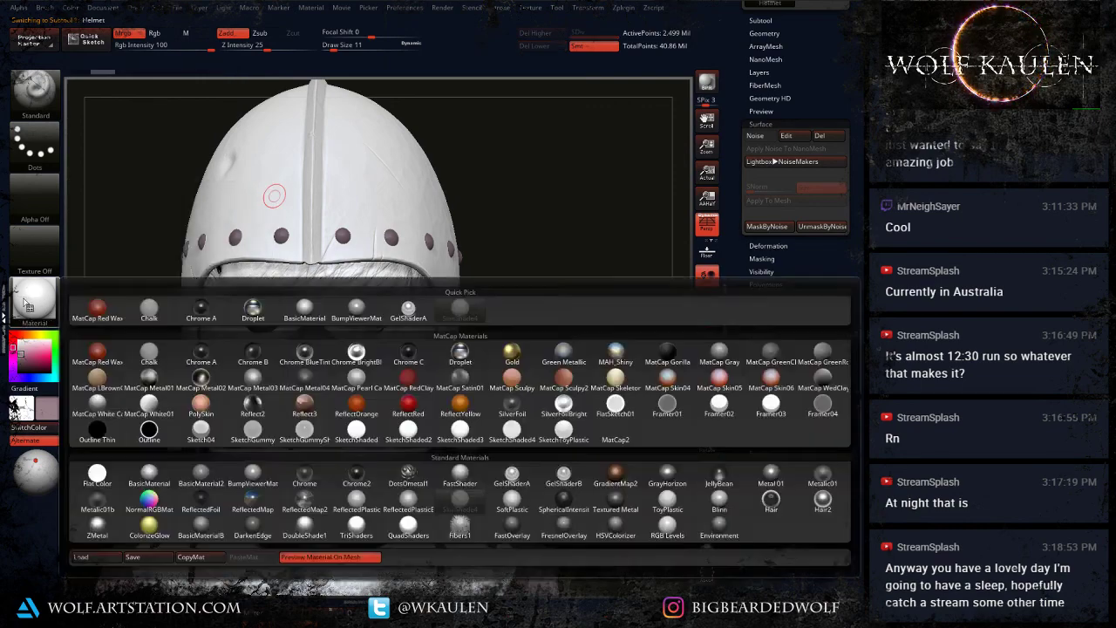
click(32, 302)
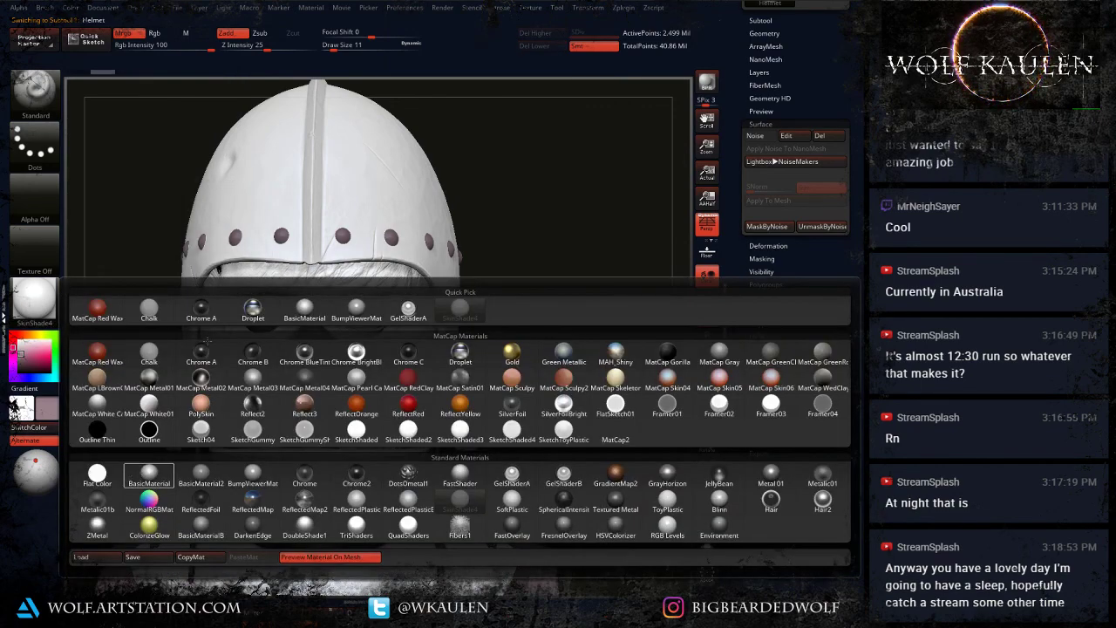
click(150, 475)
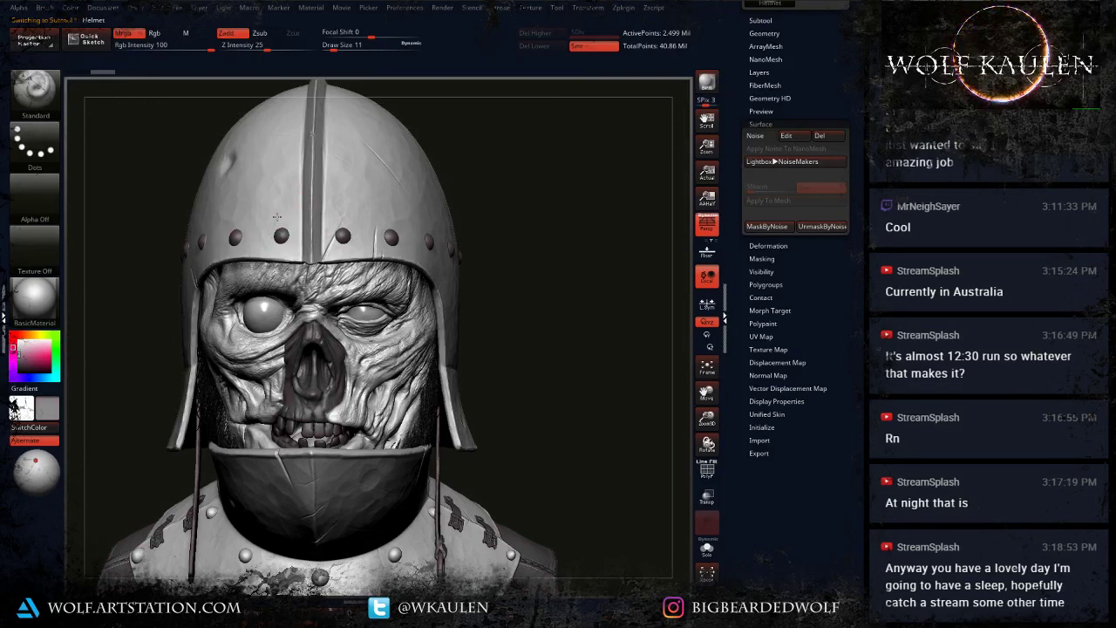
Step: Fill the Helmet subtool with a mid grey of RGB 138, 138, 138
key(shift+f)
key(shift+f)
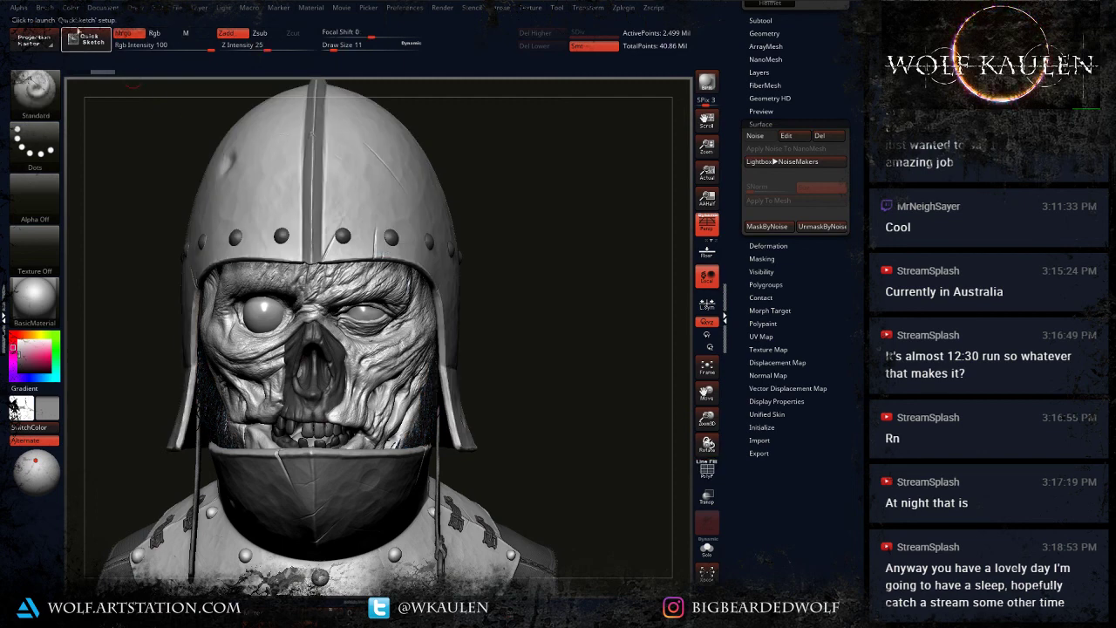
click(70, 8)
click(94, 241)
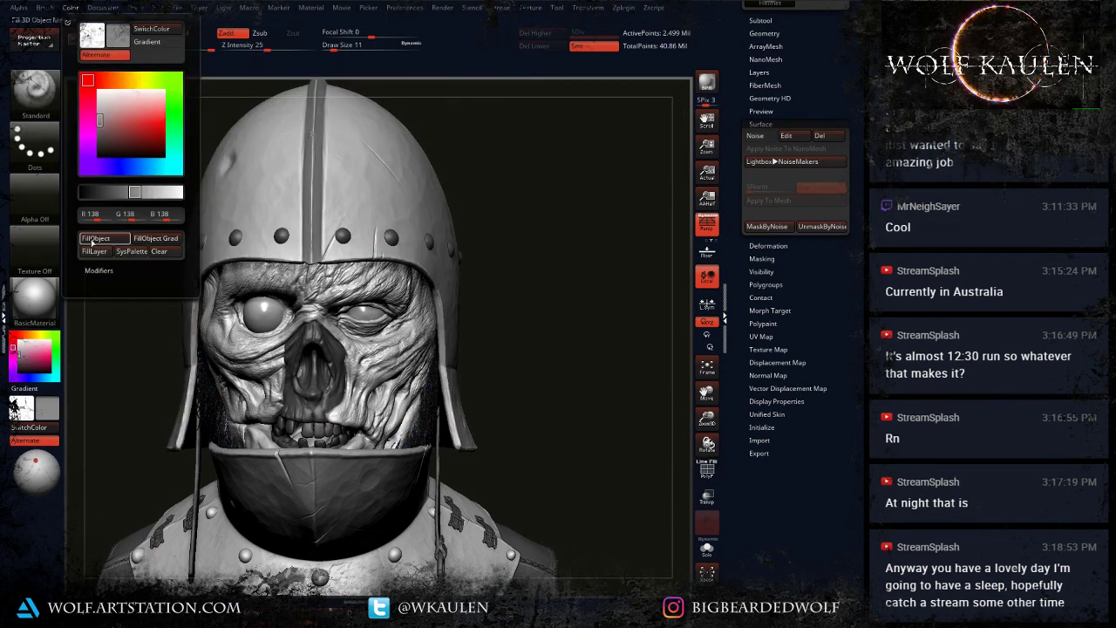
Step: Set the active colour to a darker neutral grey and check the helmet's tone against the plate on the whole bust
click(13, 356)
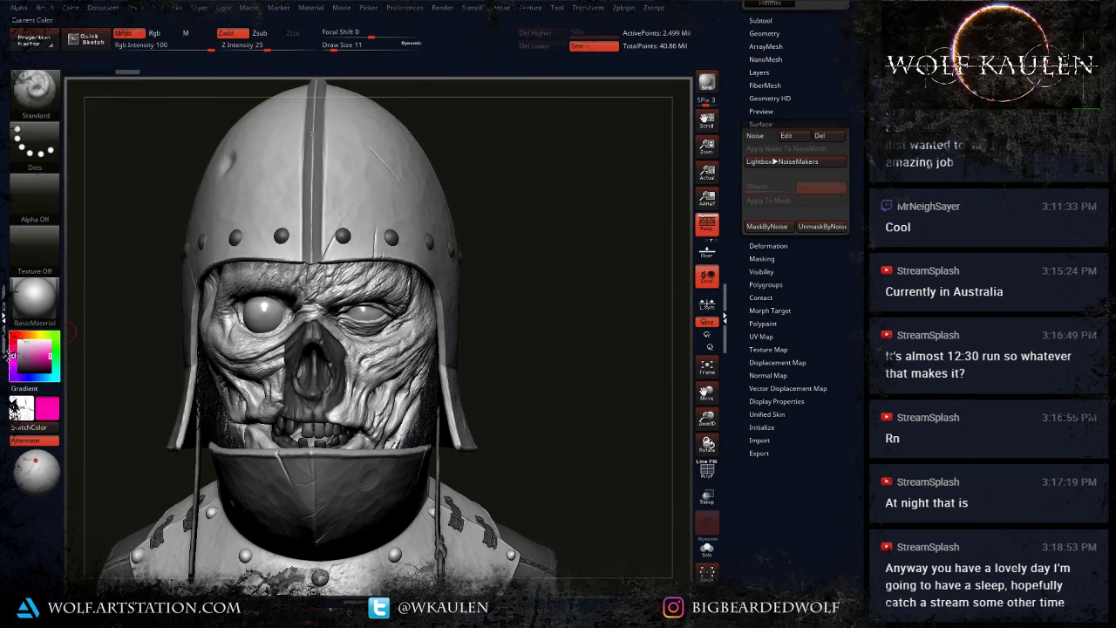
click(17, 358)
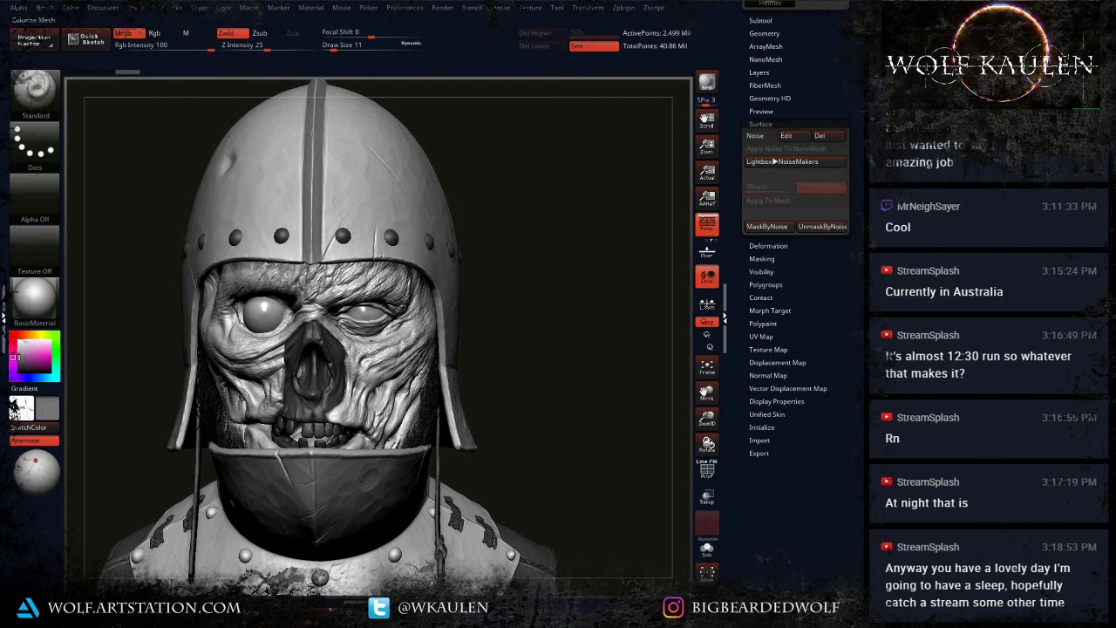
alt+click(331, 540)
alt+right_drag(330, 540, 391, 471)
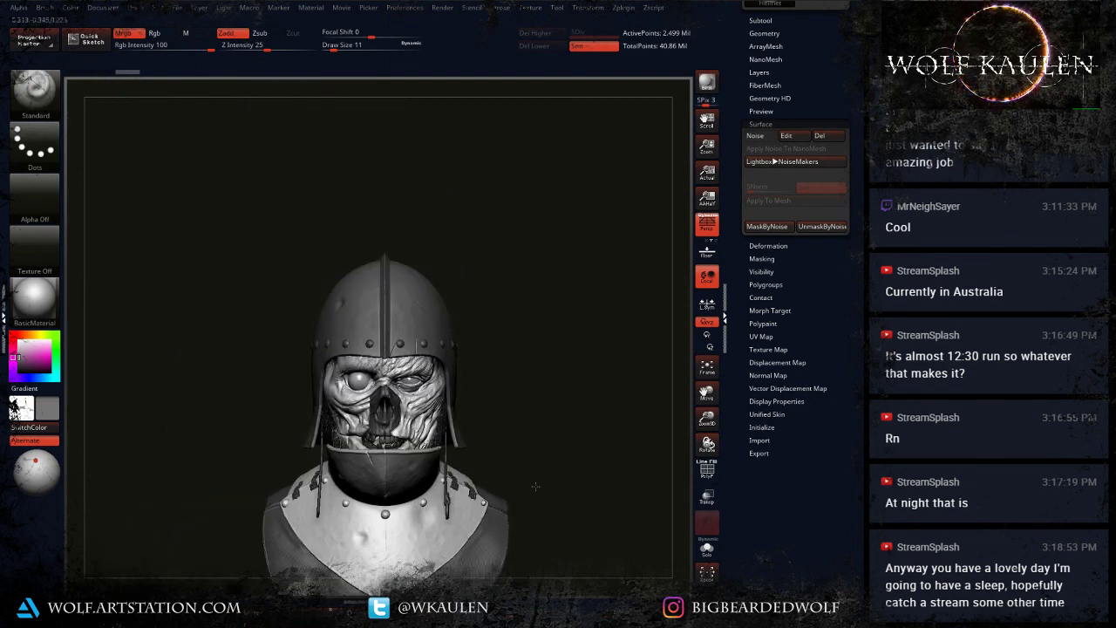
alt+drag(537, 486, 476, 443)
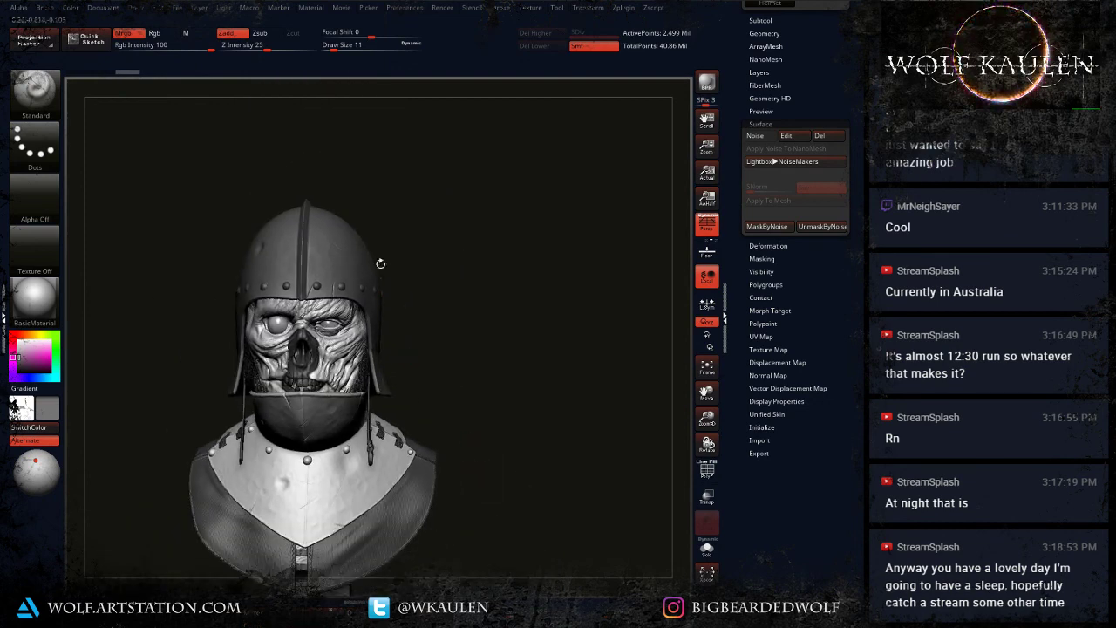